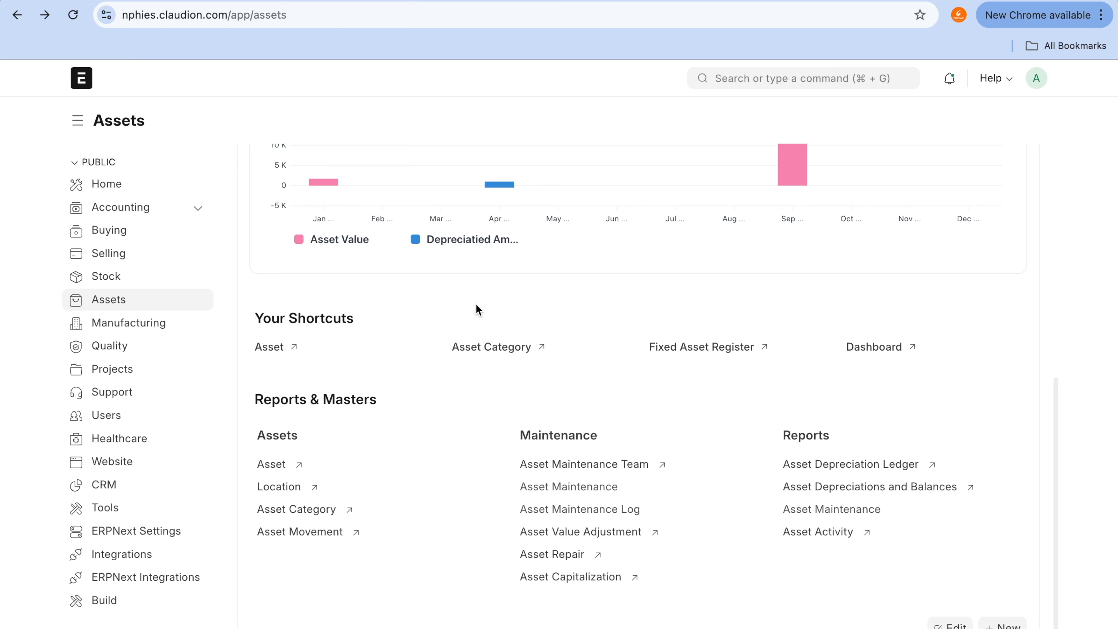
Step: Start a new asset record from the Asset list
{"action": "left_click", "coordinate": [274, 466]}
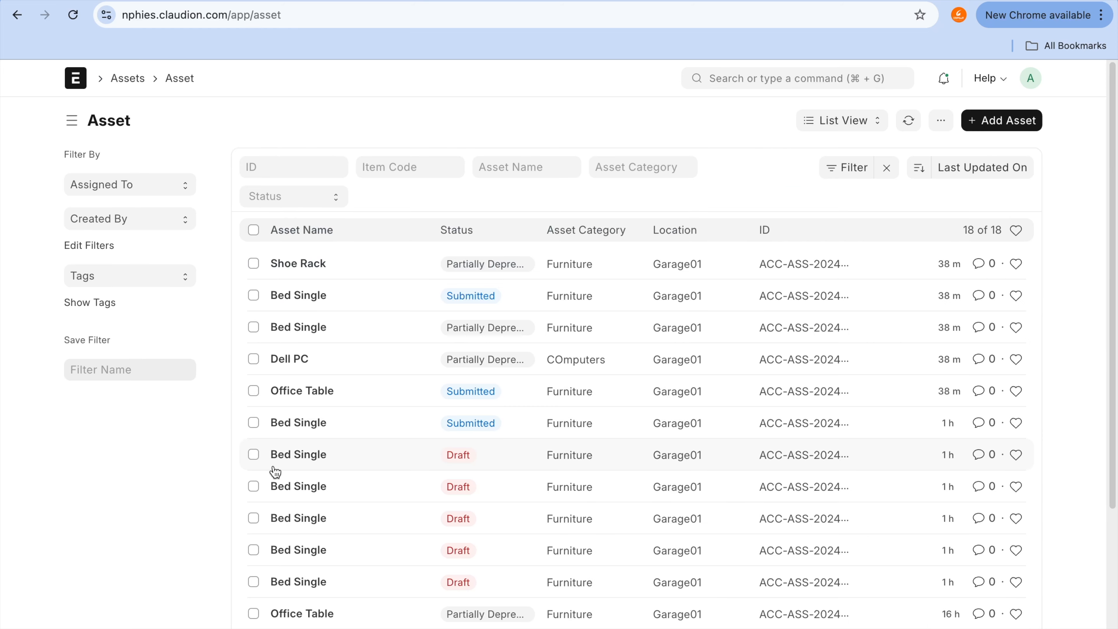
{"action": "left_click", "coordinate": [1036, 121]}
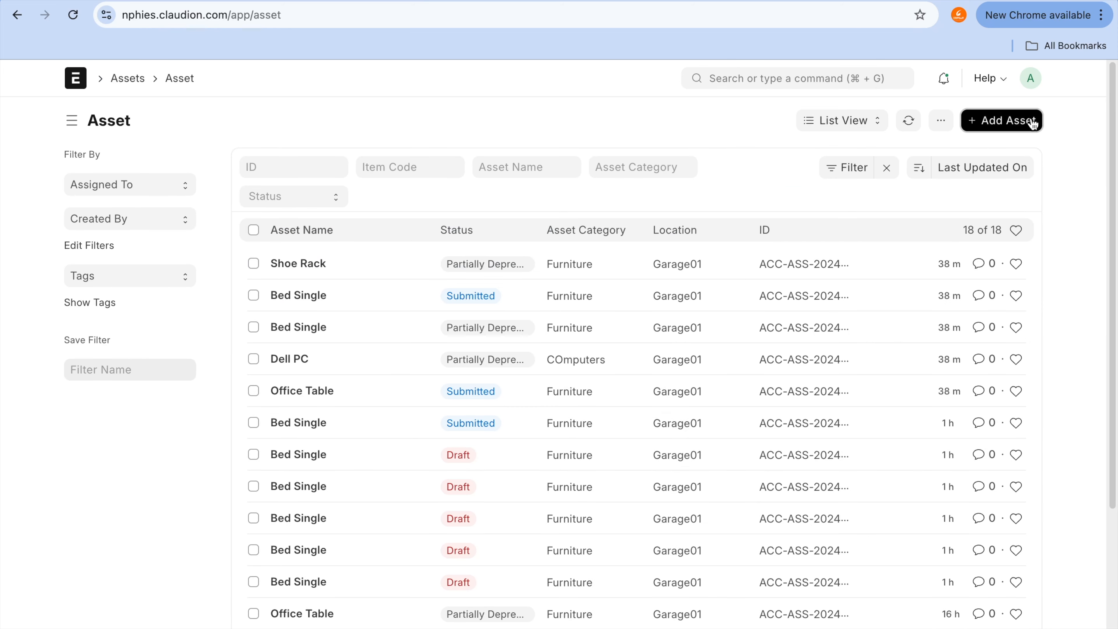
{"action": "key", "text": "Tab"}
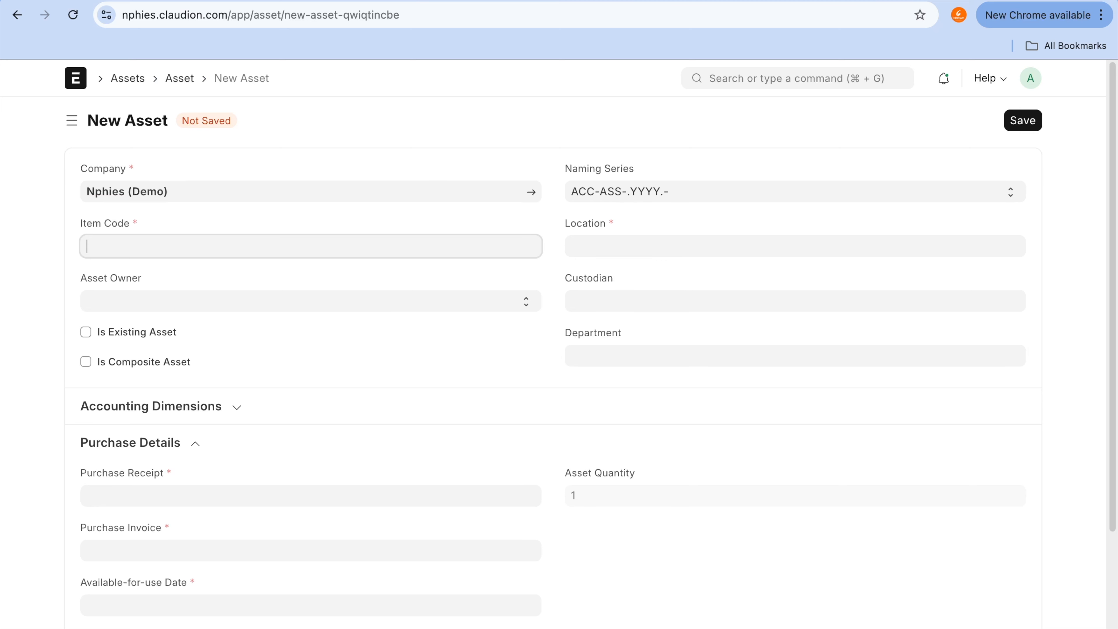
{"action": "type", "text": "For"}
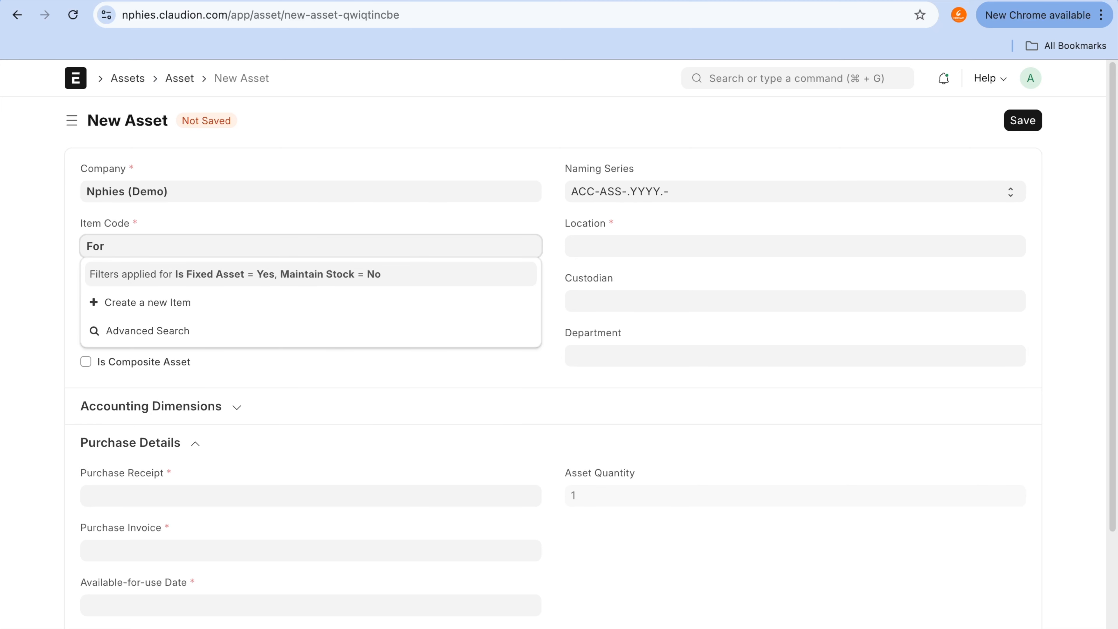
{"action": "key", "text": "BackSpace"}
{"action": "key", "text": "BackSpace"}
{"action": "key", "text": "BackSpace"}
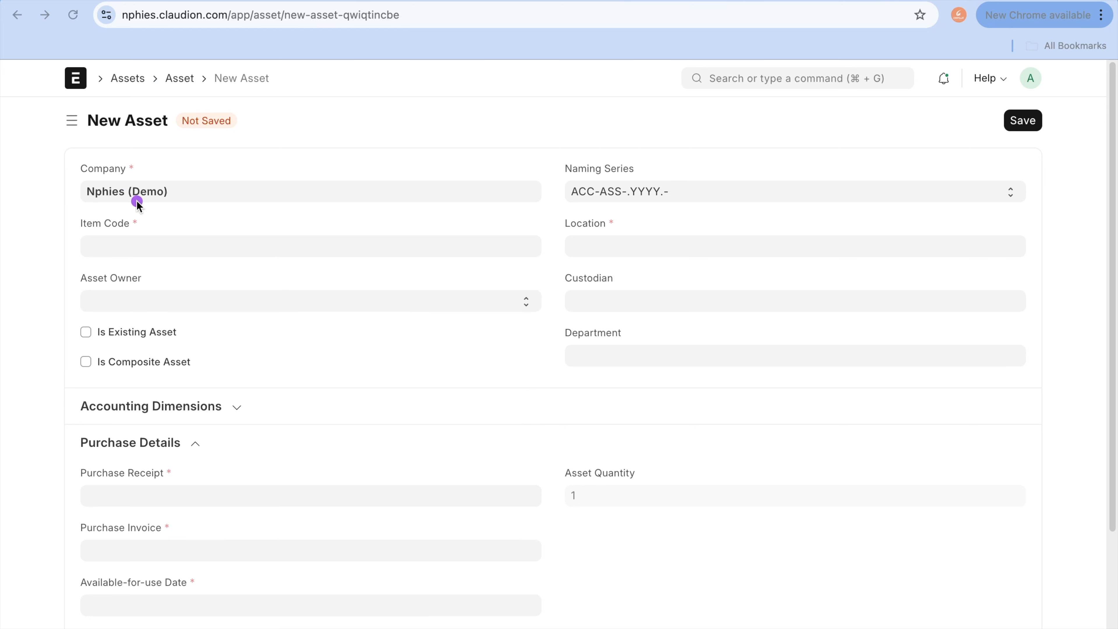
{"action": "mouse_move", "coordinate": [141, 201]}
{"action": "left_mouse_down"}
{"action": "mouse_move", "coordinate": [106, 202]}
{"action": "mouse_move", "coordinate": [101, 274]}
{"action": "mouse_move", "coordinate": [150, 202]}
{"action": "mouse_move", "coordinate": [119, 212]}
{"action": "left_mouse_up"}
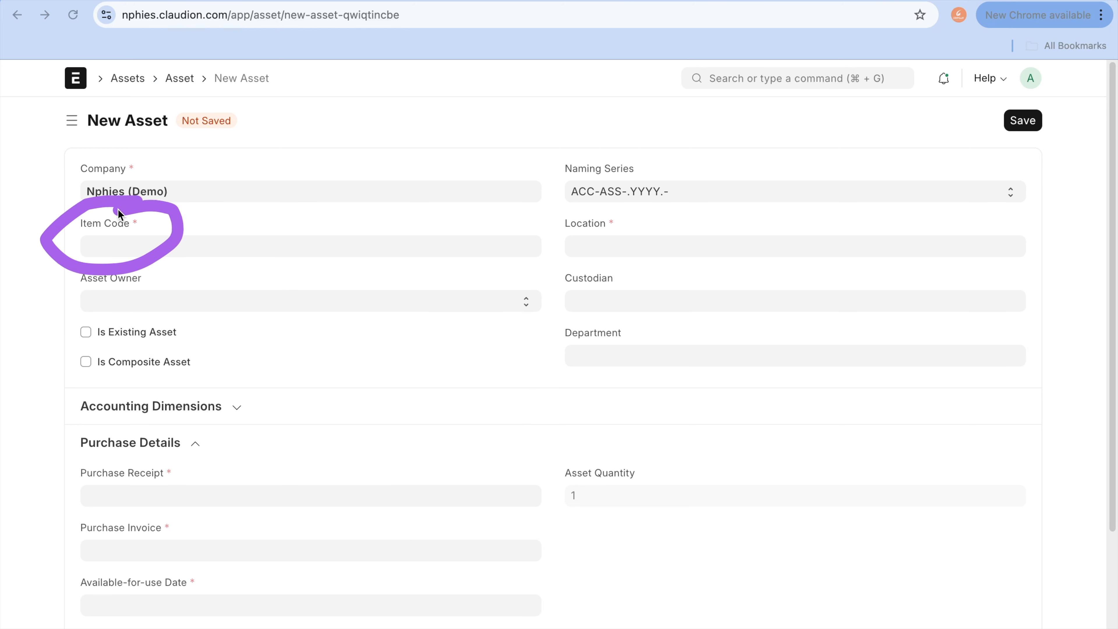
{"action": "mouse_move", "coordinate": [192, 60]}
{"action": "left_mouse_down"}
{"action": "mouse_move", "coordinate": [136, 88]}
{"action": "mouse_move", "coordinate": [199, 51]}
{"action": "left_mouse_up"}
{"action": "left_click", "coordinate": [345, 159]}
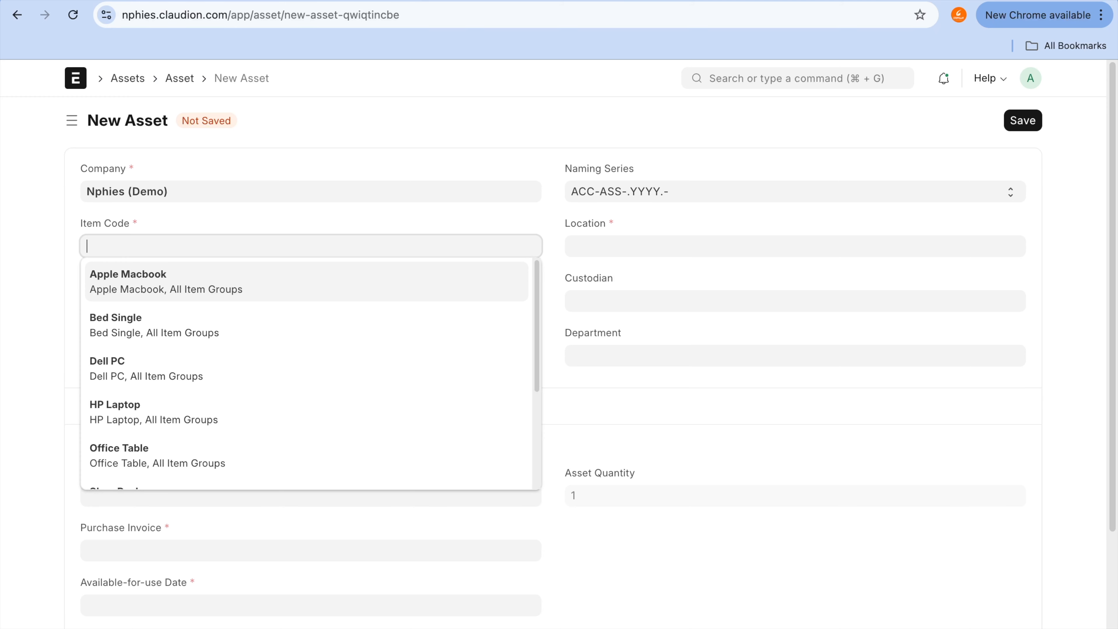
Step: Duplicate the browser tab and search there for "item" to open the Item list
{"action": "right_click", "coordinate": [499, 3]}
{"action": "left_click", "coordinate": [598, 87]}
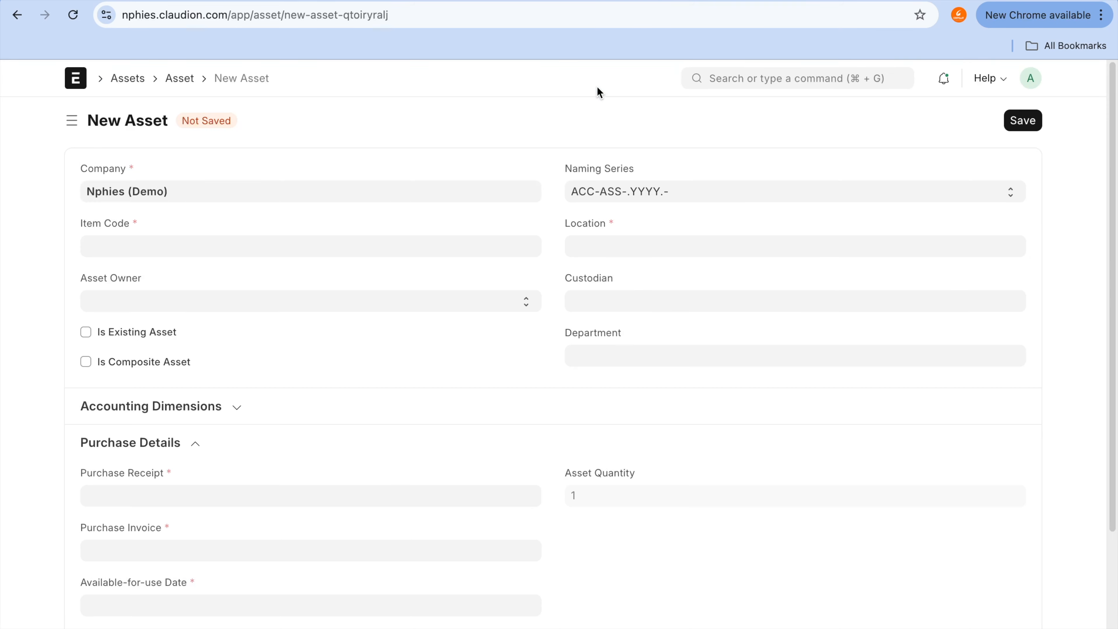
{"action": "left_click", "coordinate": [788, 72]}
{"action": "type", "text": "item code"}
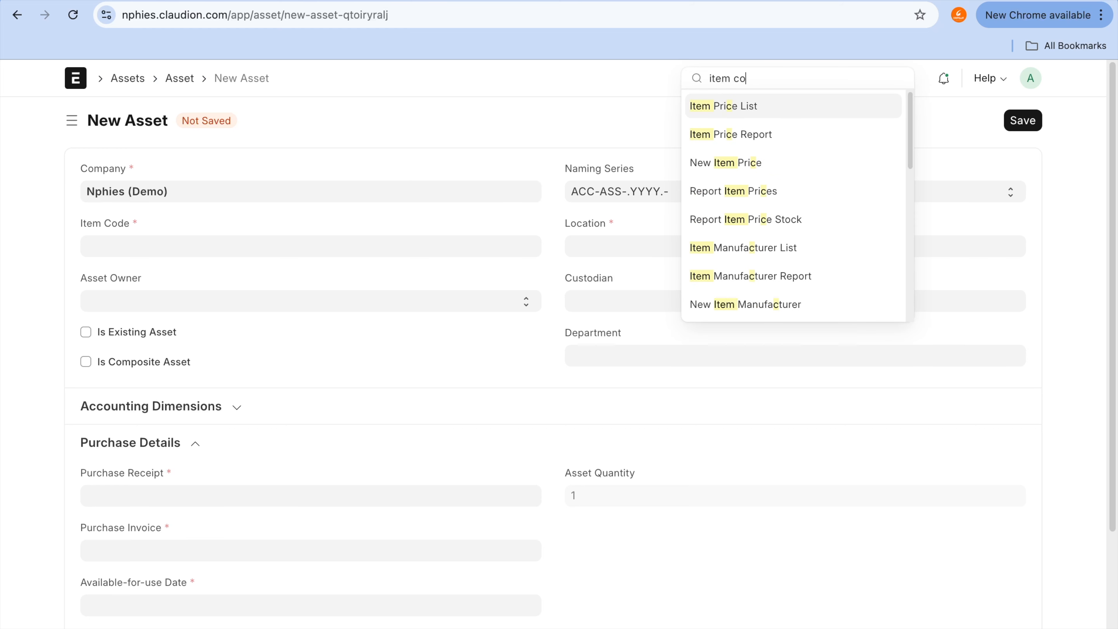
{"action": "key", "text": "BackSpace"}
{"action": "key", "text": "BackSpace"}
{"action": "key", "text": "BackSpace"}
{"action": "key", "text": "BackSpace"}
{"action": "type", "text": "i"}
{"action": "key", "text": "BackSpace"}
{"action": "type", "text": "kl"}
{"action": "key", "text": "BackSpace"}
{"action": "key", "text": "BackSpace"}
{"action": "type", "text": "l"}
{"action": "key", "text": "BackSpace"}
{"action": "left_click", "coordinate": [777, 111]}
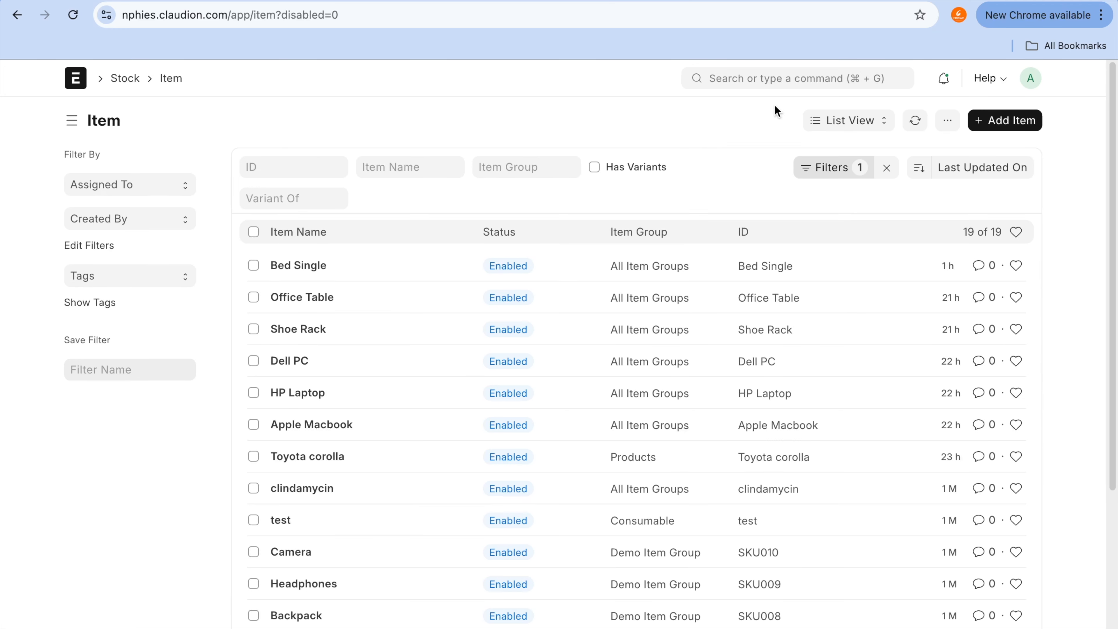
Step: Review the item codes offered on the new asset form and return to the Item list tab
{"action": "left_click", "coordinate": [487, 3]}
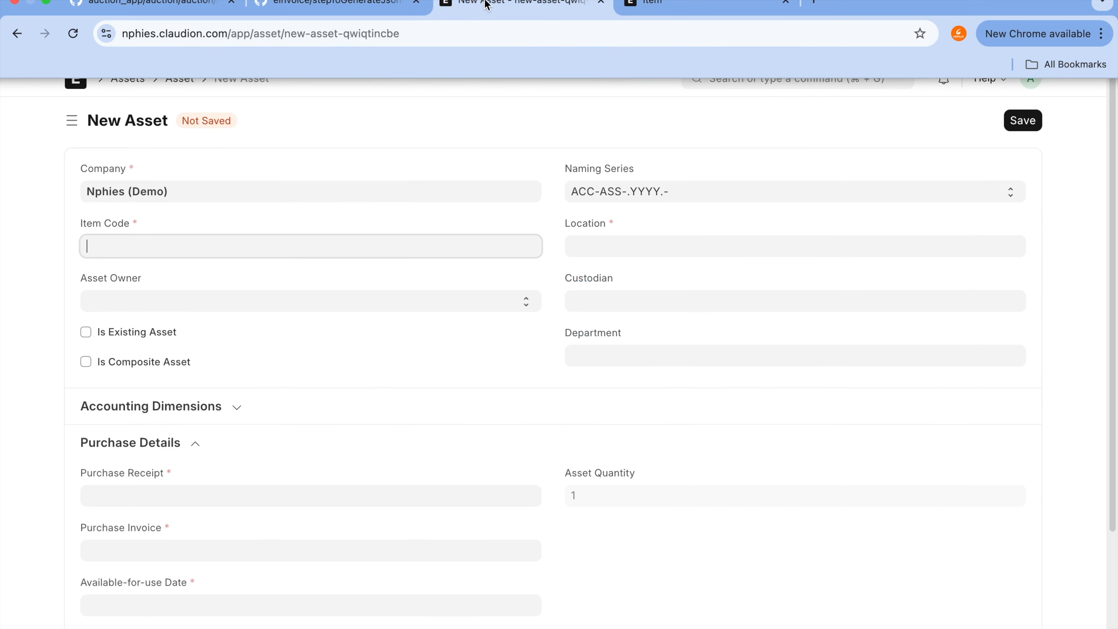
{"action": "left_click", "coordinate": [334, 253]}
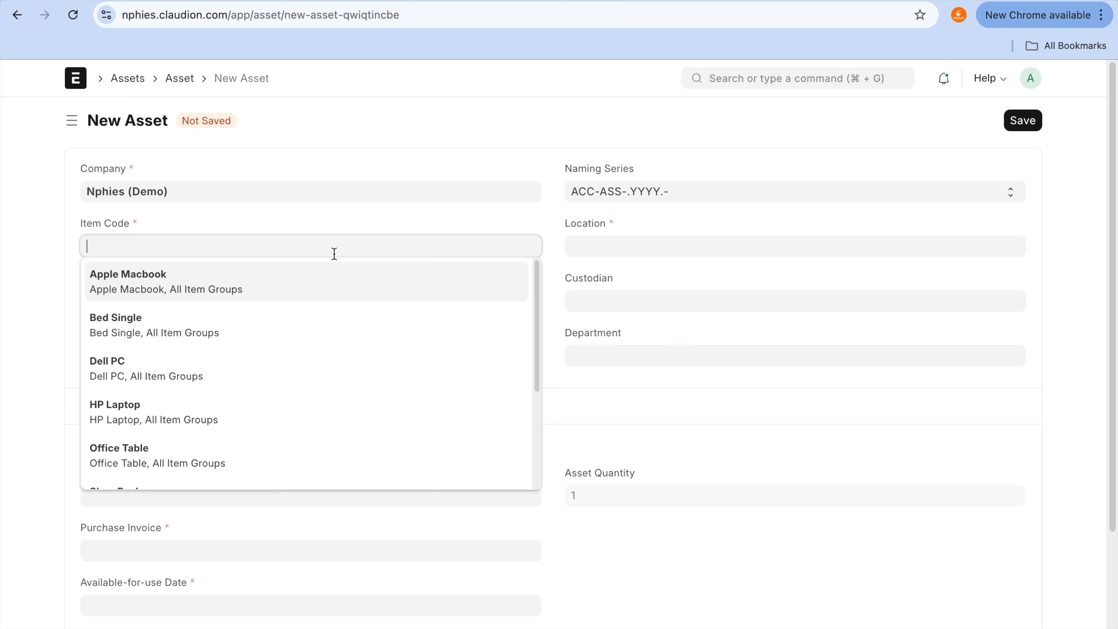
{"action": "mouse_move", "coordinate": [484, 0]}
{"action": "left_click", "coordinate": [728, 0]}
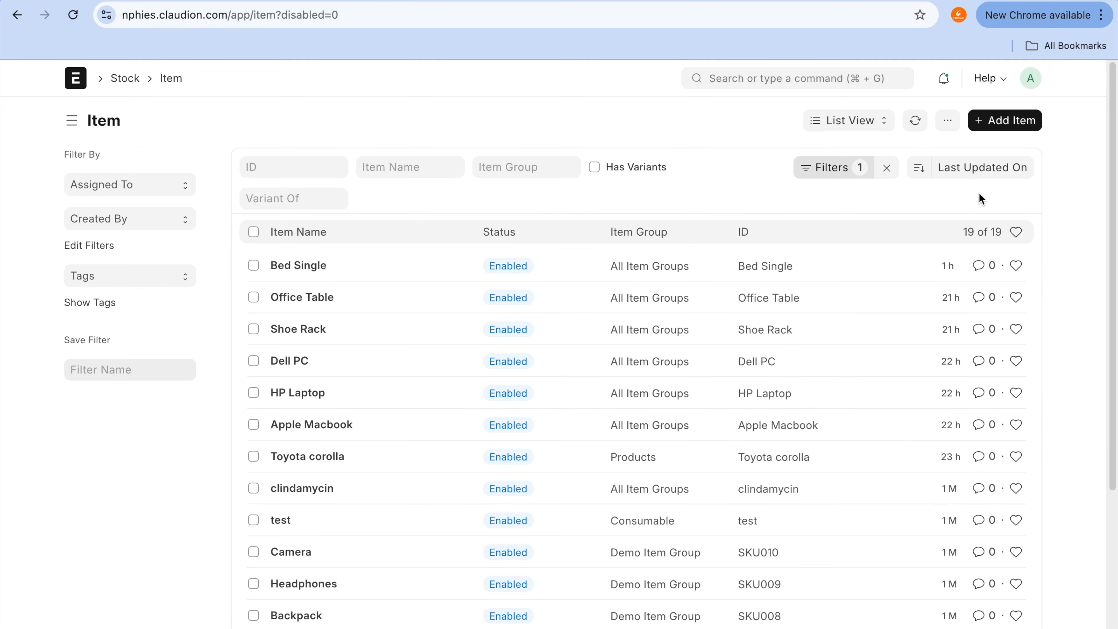
Step: Open the full form for a new item, enable Is Fixed Asset and Auto Create Assets on Purchase, and keep the page open
{"action": "left_click", "coordinate": [1002, 125]}
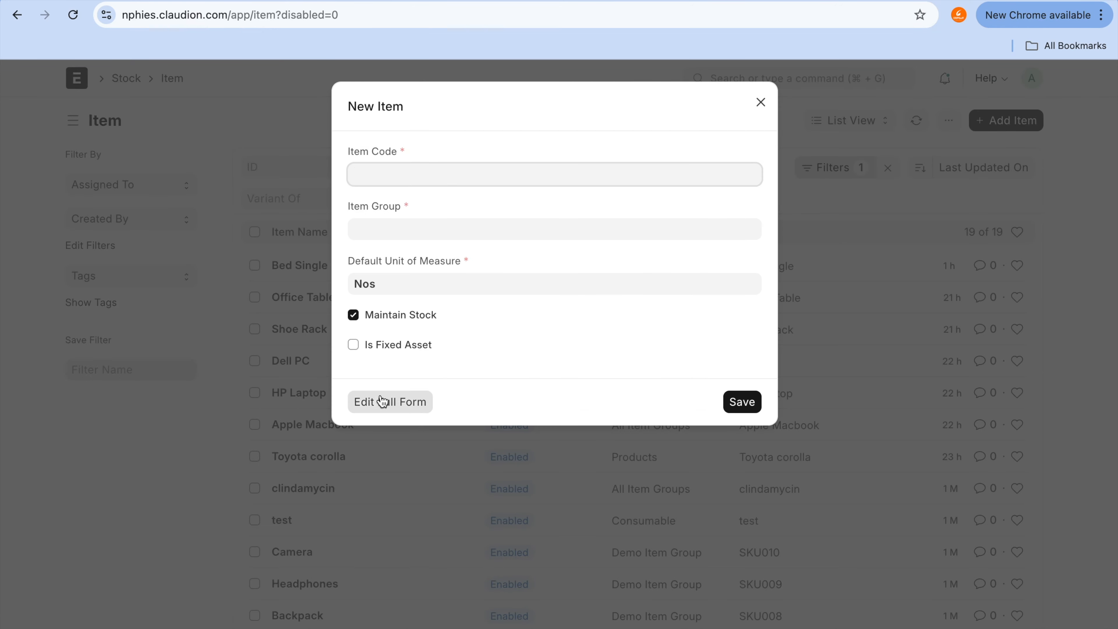
{"action": "left_click", "coordinate": [377, 400]}
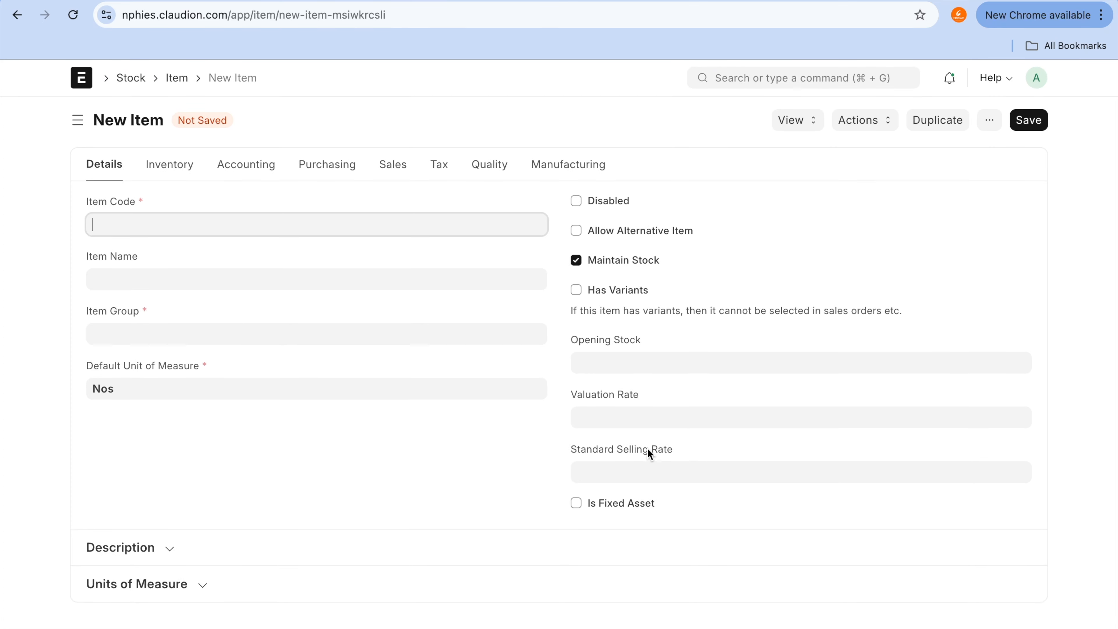
{"action": "left_click", "coordinate": [627, 504]}
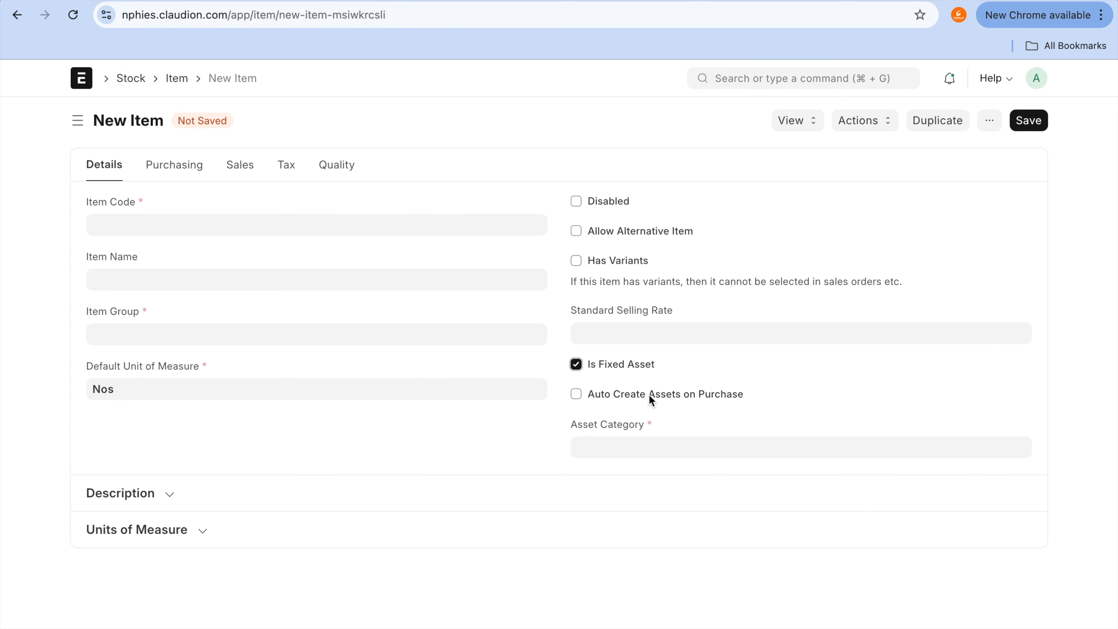
{"action": "left_click", "coordinate": [641, 394]}
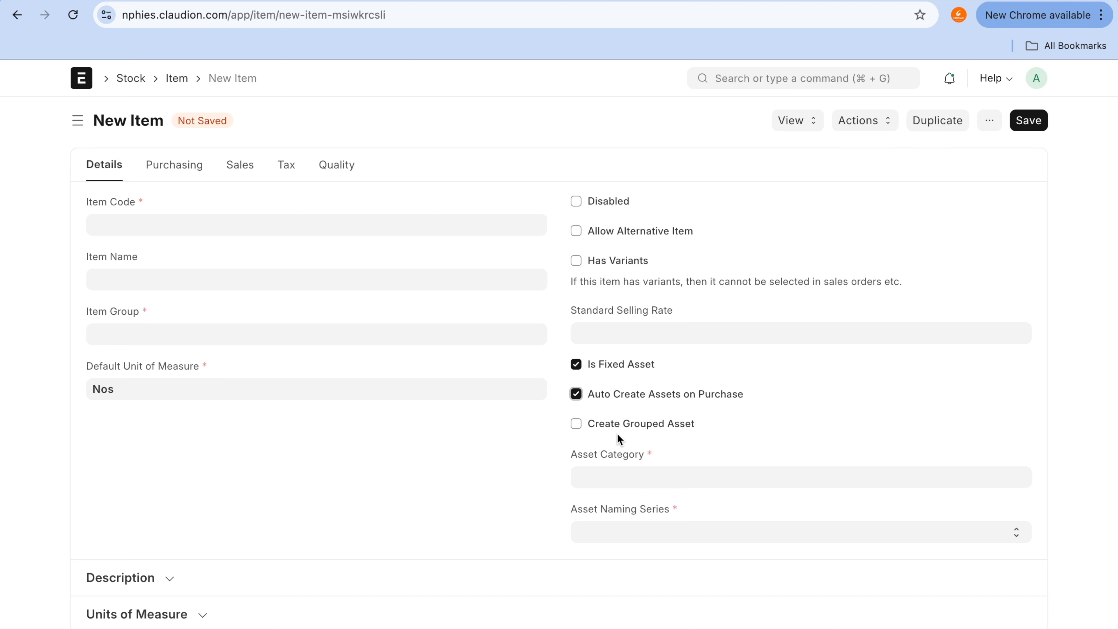
{"action": "left_click", "coordinate": [673, 1]}
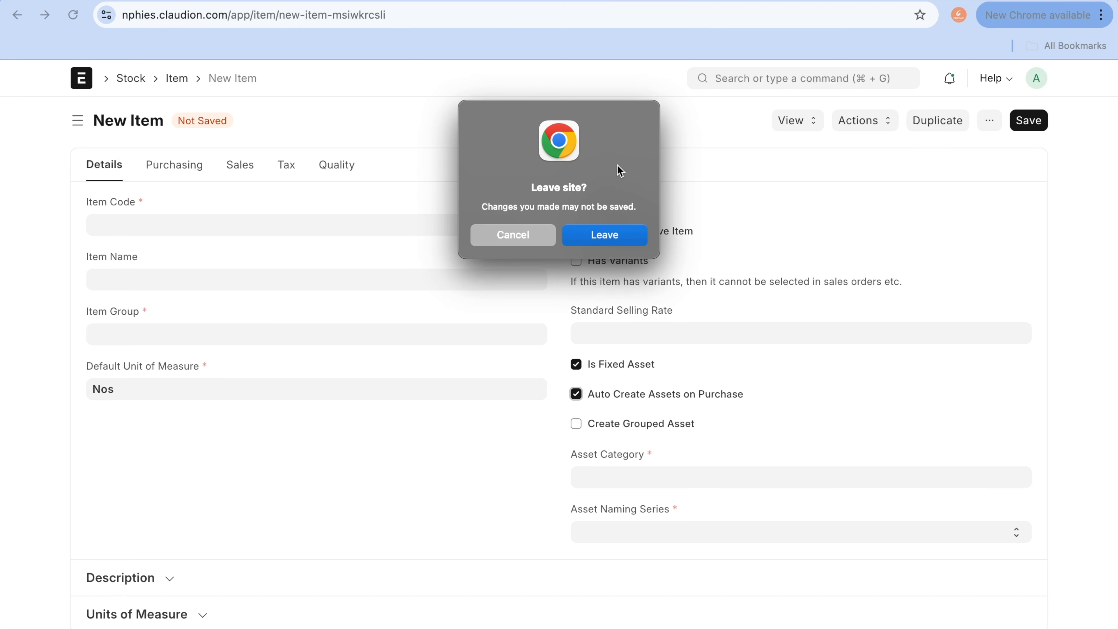
{"action": "left_click", "coordinate": [505, 230]}
Step: Return to the new asset form, enter Ford Explorer as the item code and create a new item with that code
{"action": "left_click", "coordinate": [520, 1]}
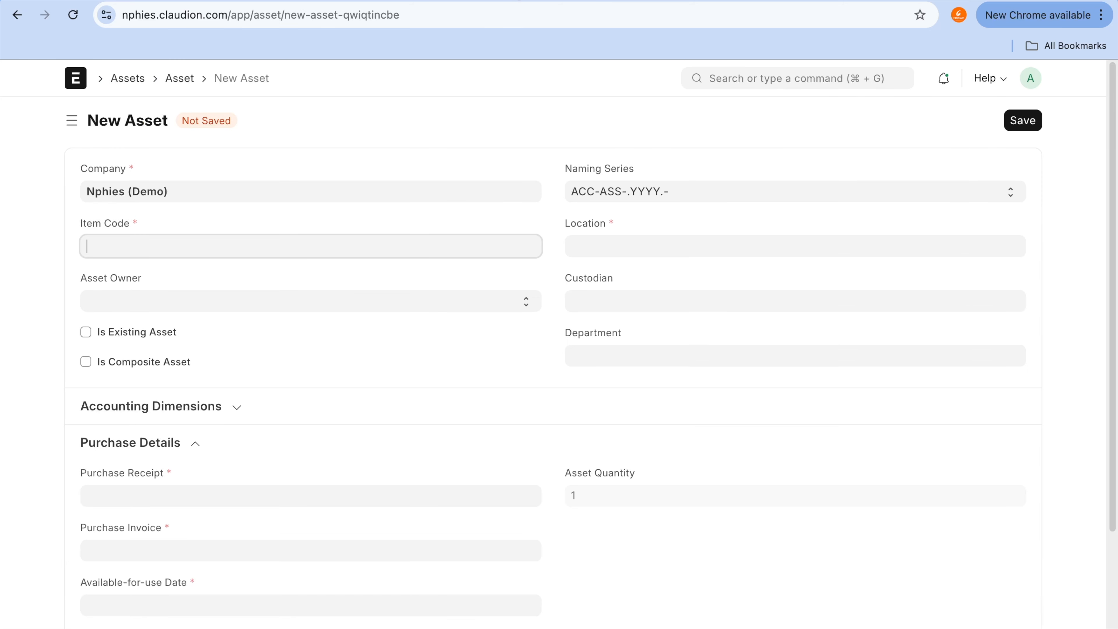
{"action": "type", "text": "Ford"}
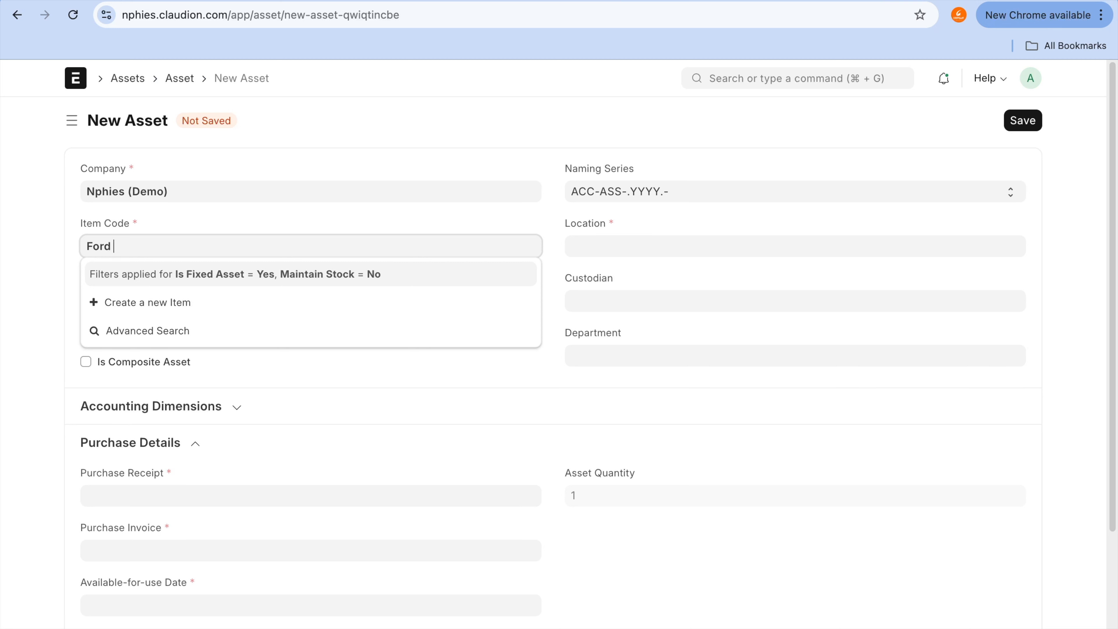
{"action": "type", "text": " Explorer"}
{"action": "key", "text": "super+a"}
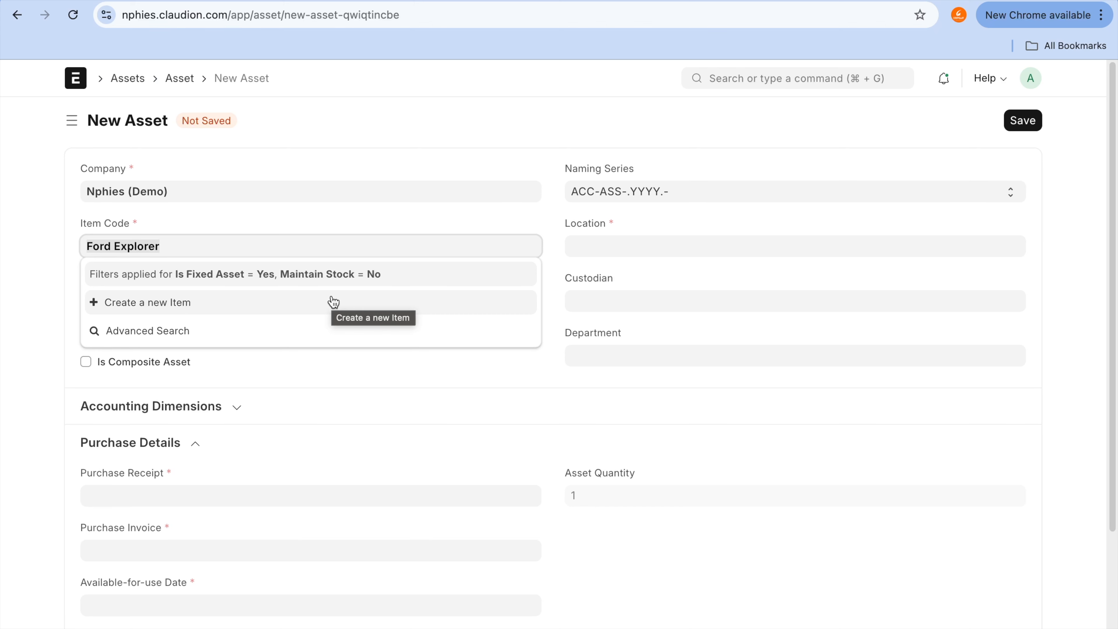
{"action": "left_click", "coordinate": [333, 302]}
{"action": "key", "text": "Tab"}
Step: Assign the new item to All Item Groups, disable Maintain Stock and mark it as a fixed asset
{"action": "left_click", "coordinate": [480, 229]}
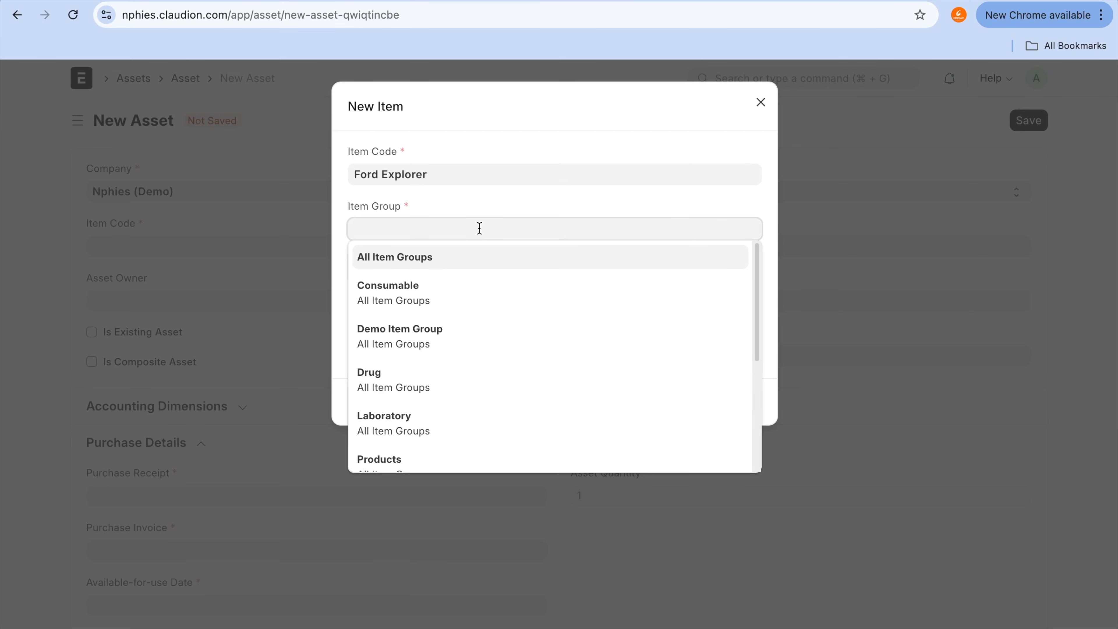
{"action": "left_click", "coordinate": [459, 259]}
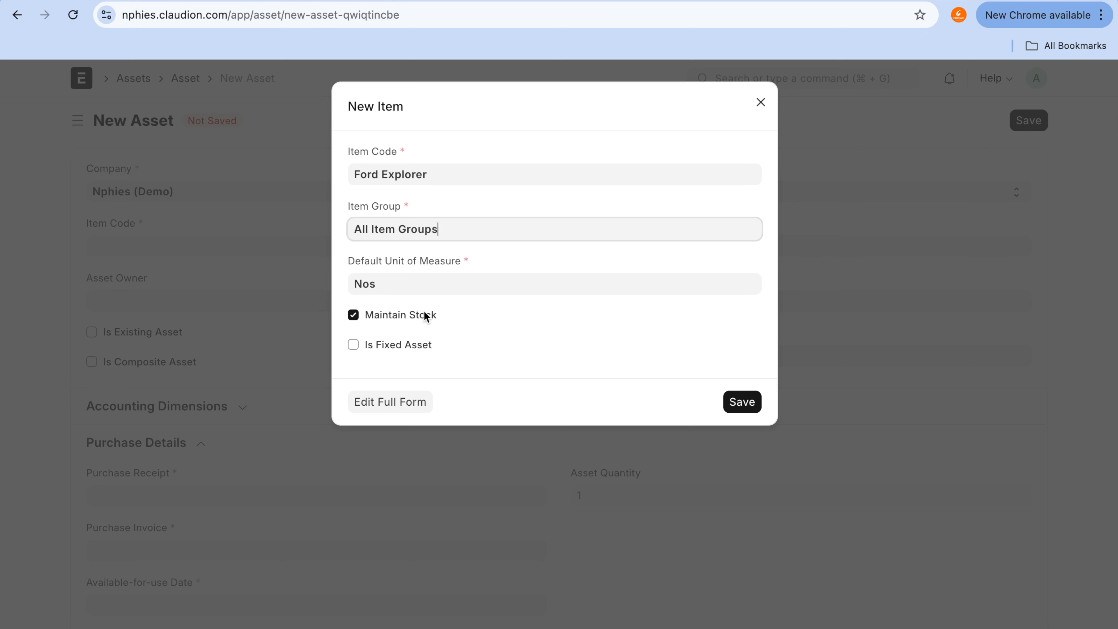
{"action": "key", "text": "ctrl+a"}
{"action": "left_click_drag", "start_coordinate": [348, 312], "coordinate": [564, 312]}
{"action": "left_click", "coordinate": [355, 315]}
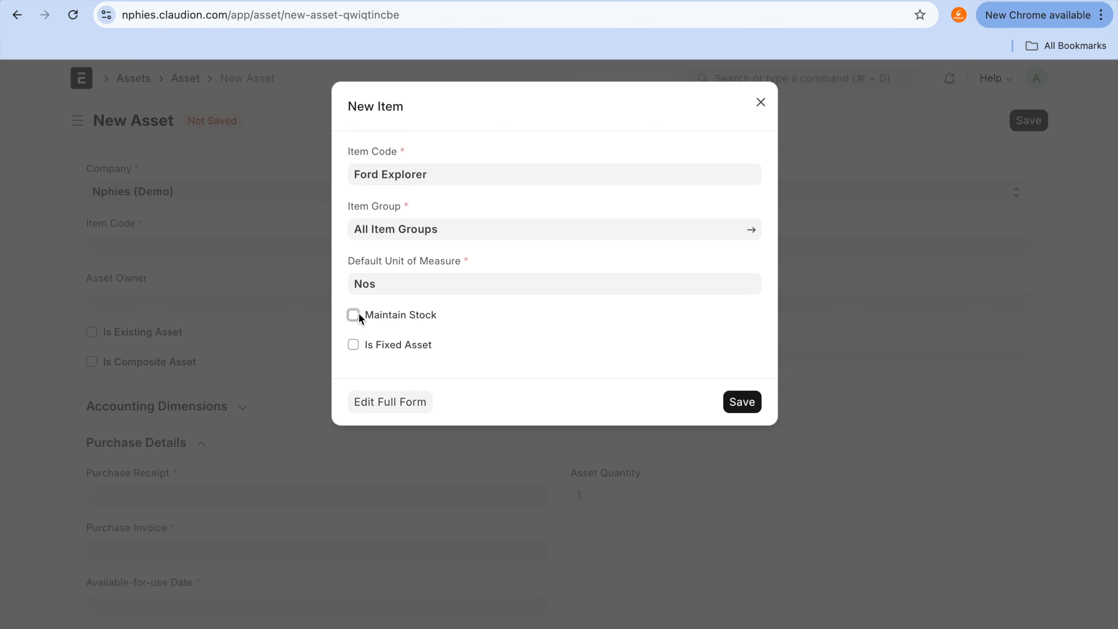
{"action": "left_click", "coordinate": [356, 346]}
Step: Create a new asset category for the item and name it Transportation
{"action": "left_click", "coordinate": [402, 377]}
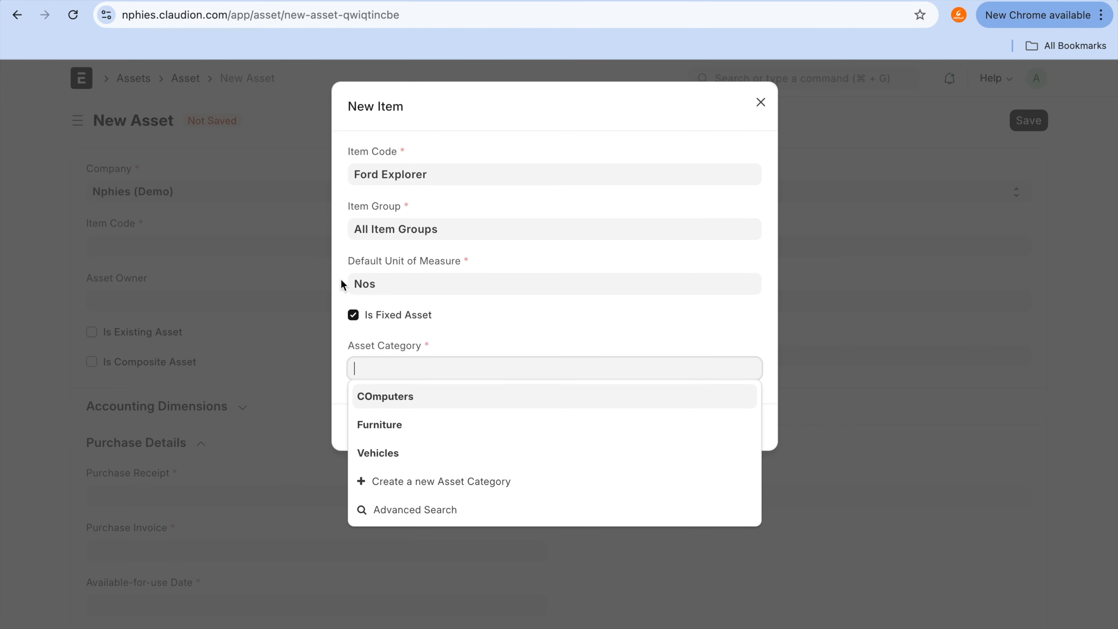
{"action": "left_click", "coordinate": [377, 481]}
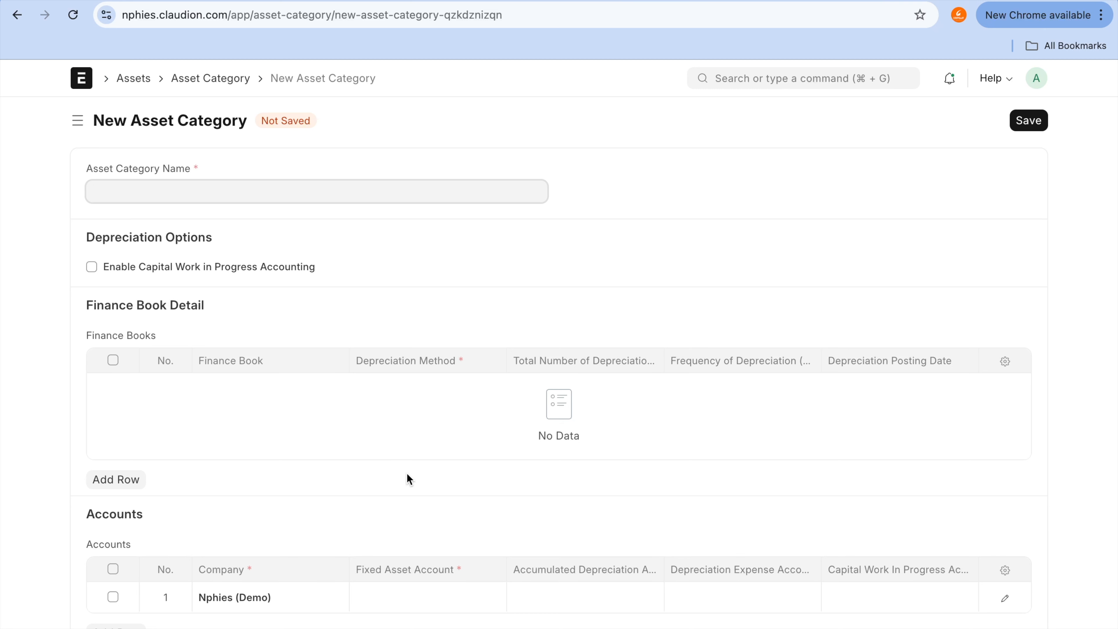
{"action": "type", "text": "Transportation"}
{"action": "key", "text": "ctrl+alt+a"}
{"action": "mouse_move", "coordinate": [225, 231]}
{"action": "left_mouse_down"}
{"action": "mouse_move", "coordinate": [82, 240]}
{"action": "mouse_move", "coordinate": [106, 293]}
{"action": "mouse_move", "coordinate": [350, 267]}
{"action": "mouse_move", "coordinate": [211, 231]}
{"action": "left_mouse_up"}
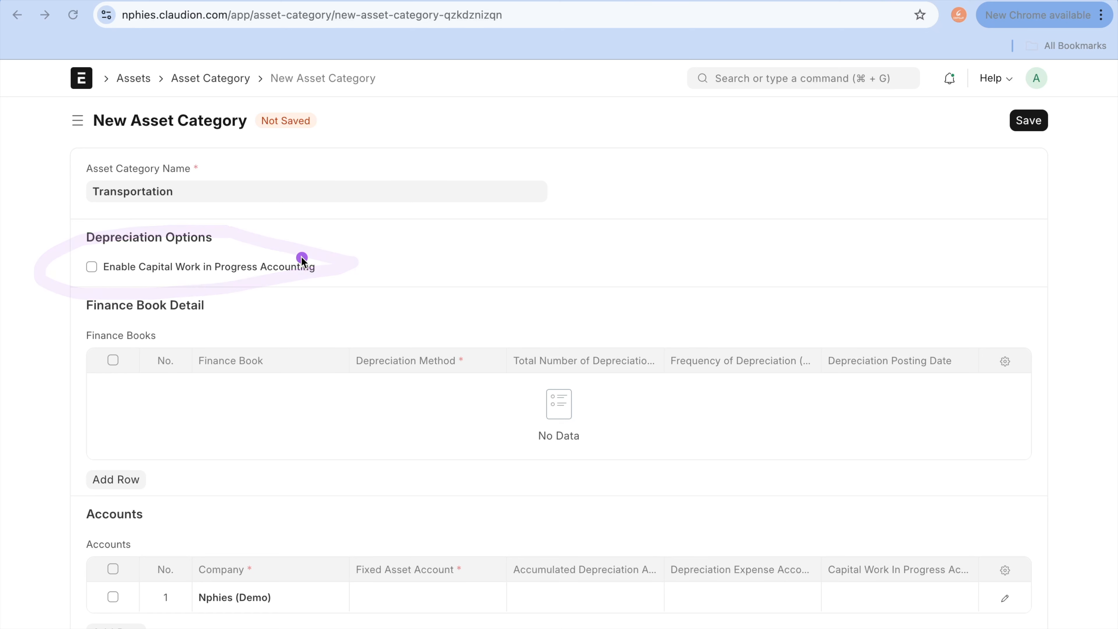
{"action": "key", "text": "Escape"}
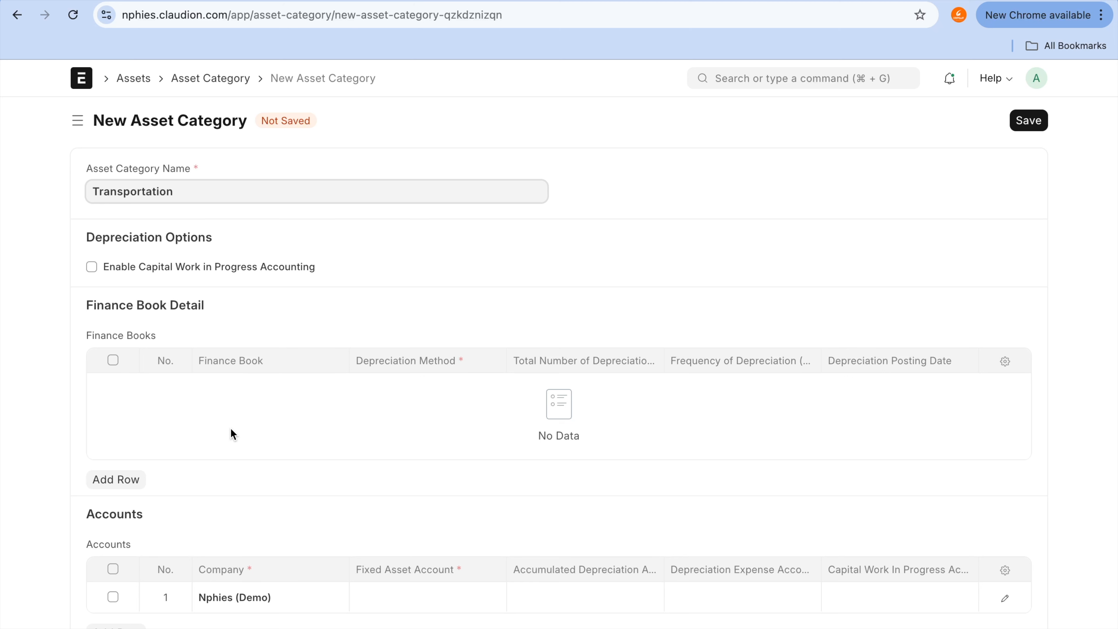
Step: Add a row to the category's Finance Books table and select Finance book 01
{"action": "left_click", "coordinate": [132, 480]}
{"action": "left_click", "coordinate": [273, 397]}
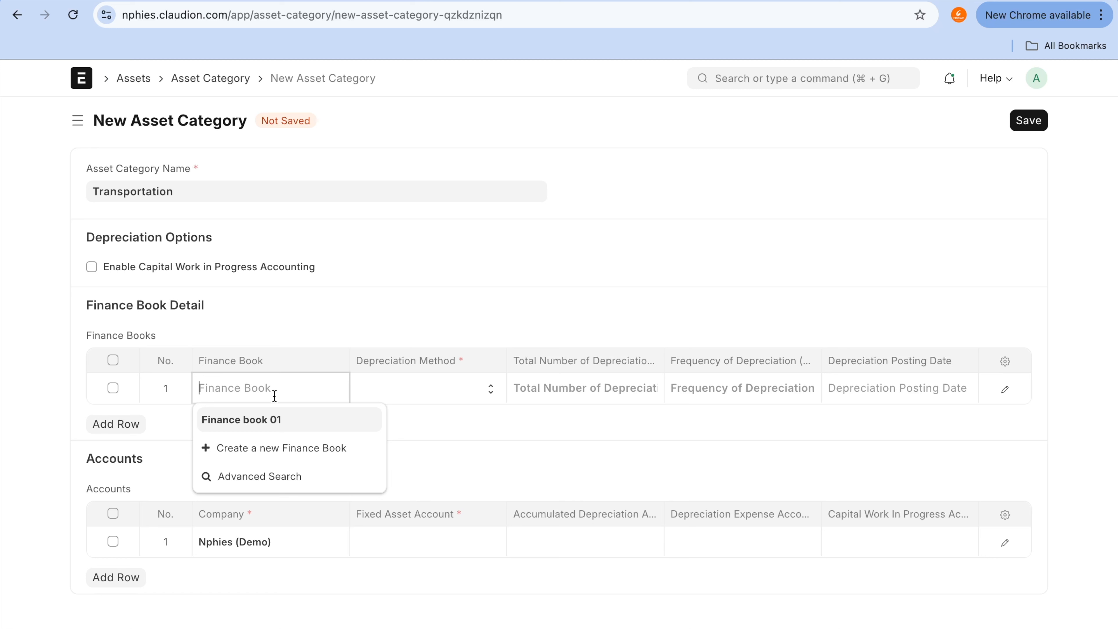
{"action": "left_click", "coordinate": [437, 394]}
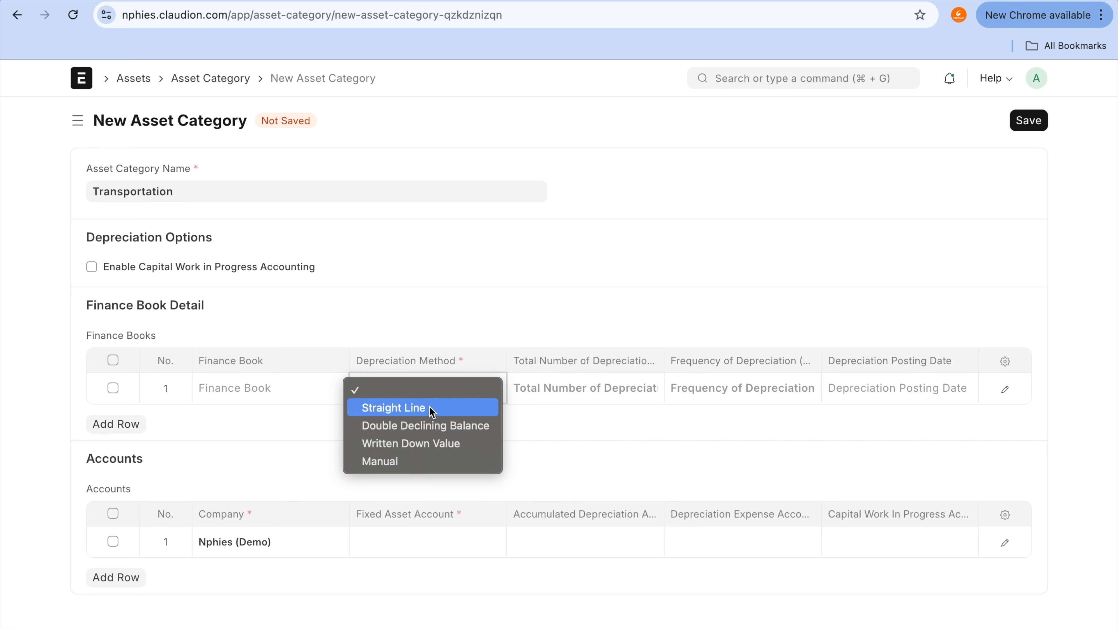
{"action": "left_click", "coordinate": [331, 426]}
{"action": "left_click", "coordinate": [330, 381]}
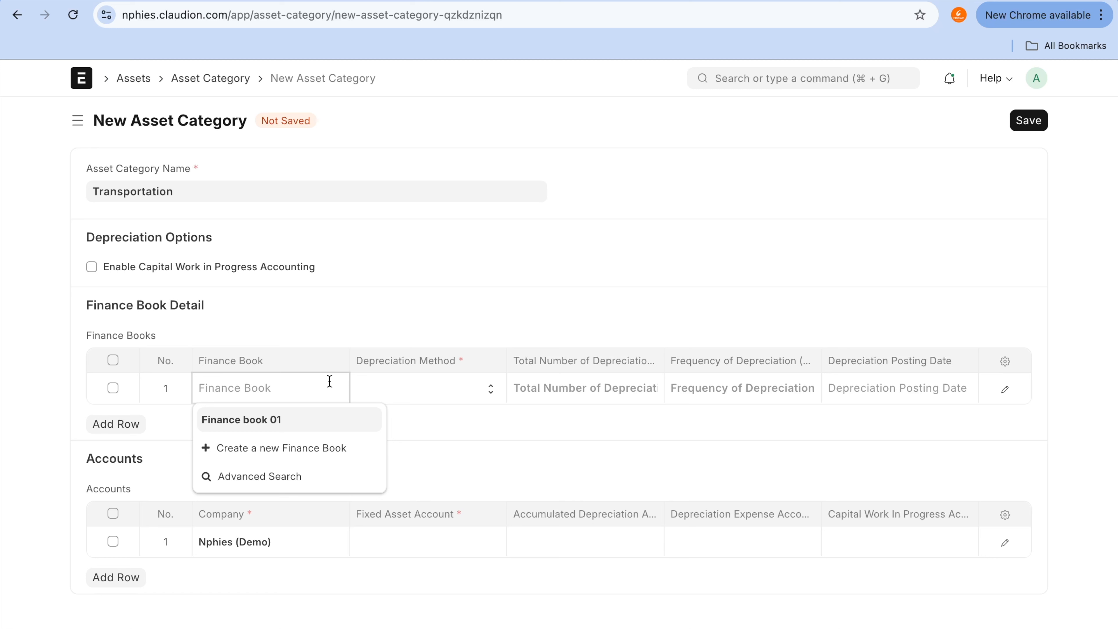
{"action": "left_click", "coordinate": [313, 422]}
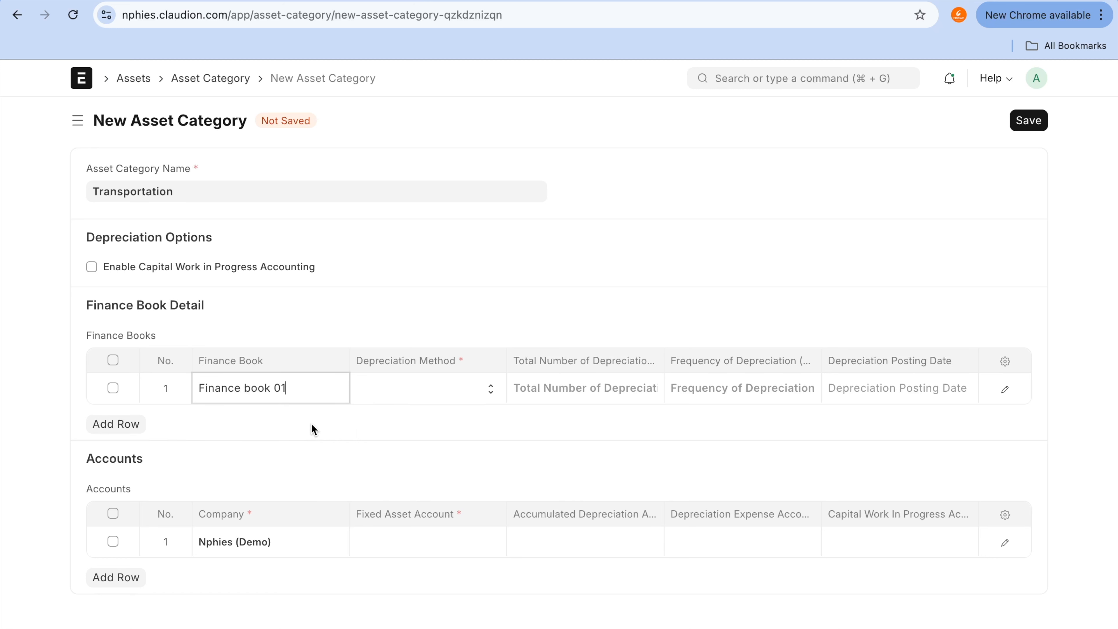
Step: Set the finance book row to Straight Line depreciation with 5 total depreciations and a frequency of 12 months
{"action": "left_click", "coordinate": [472, 394]}
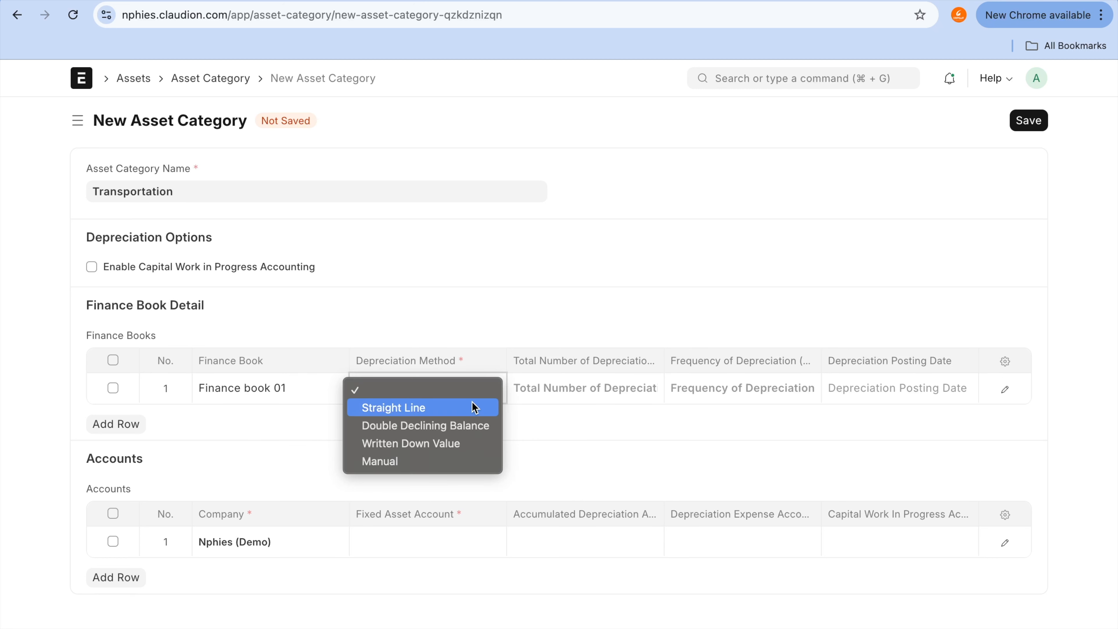
{"action": "left_click", "coordinate": [472, 403]}
{"action": "left_click", "coordinate": [586, 399]}
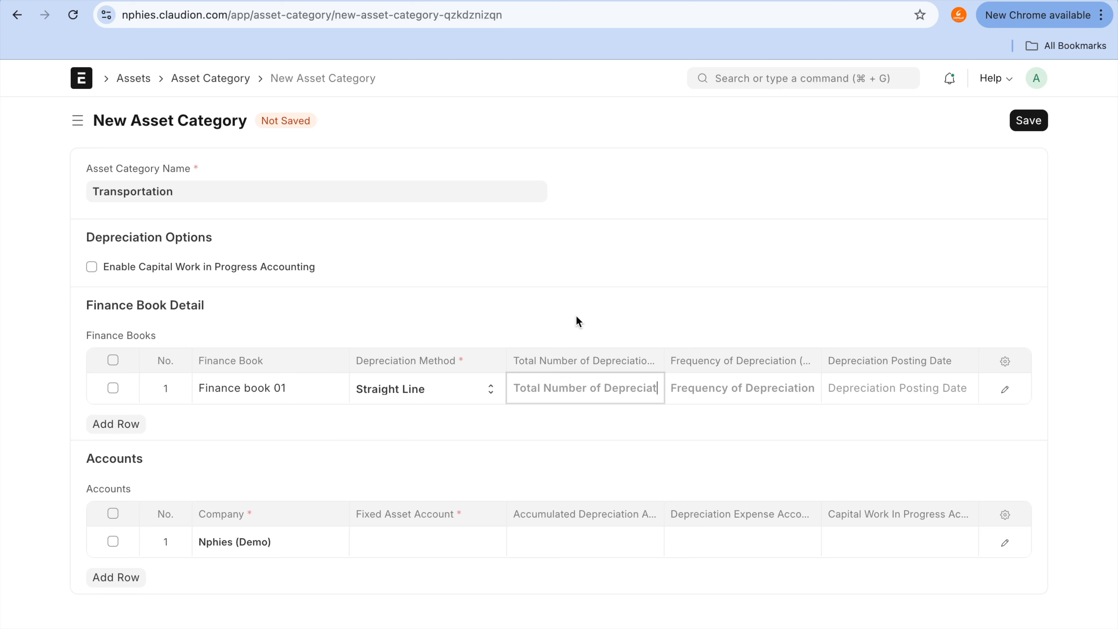
{"action": "type", "text": "5"}
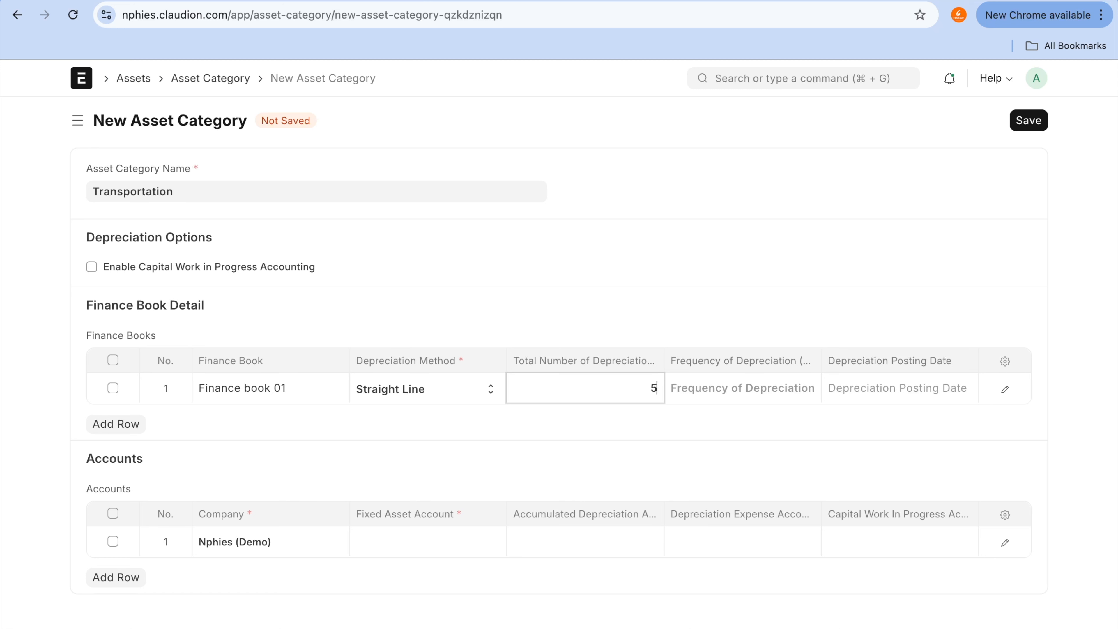
{"action": "key", "text": "Tab"}
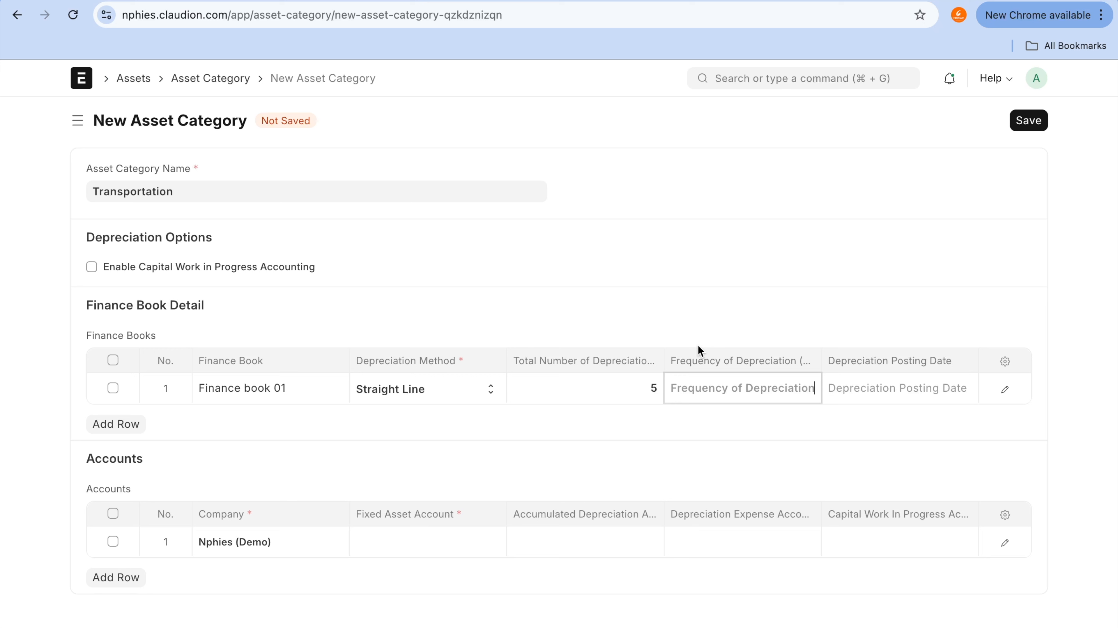
{"action": "type", "text": "12"}
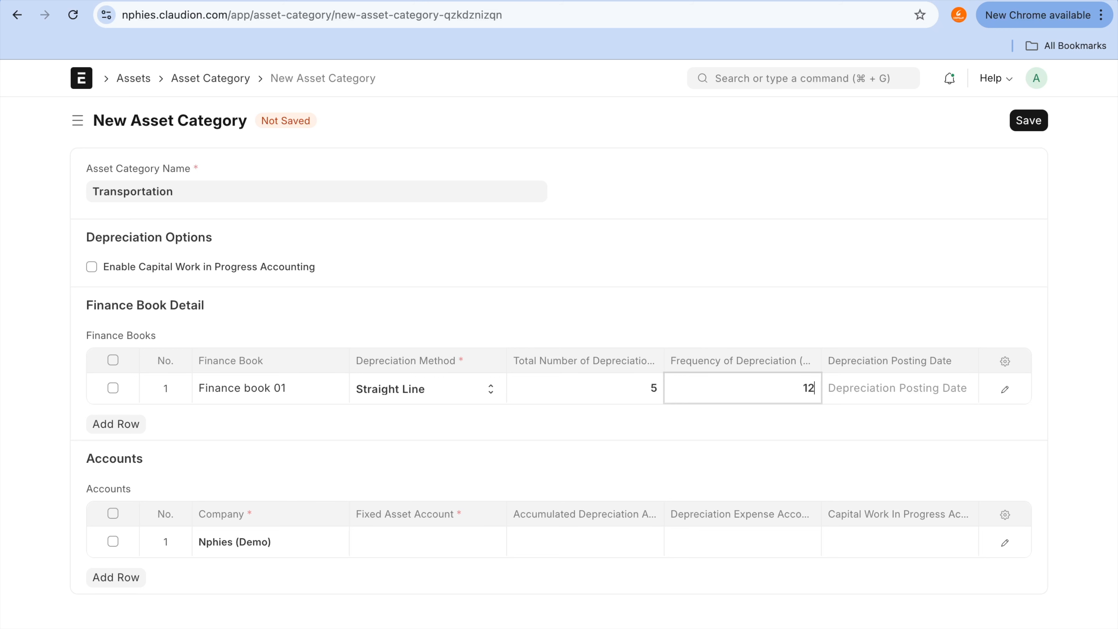
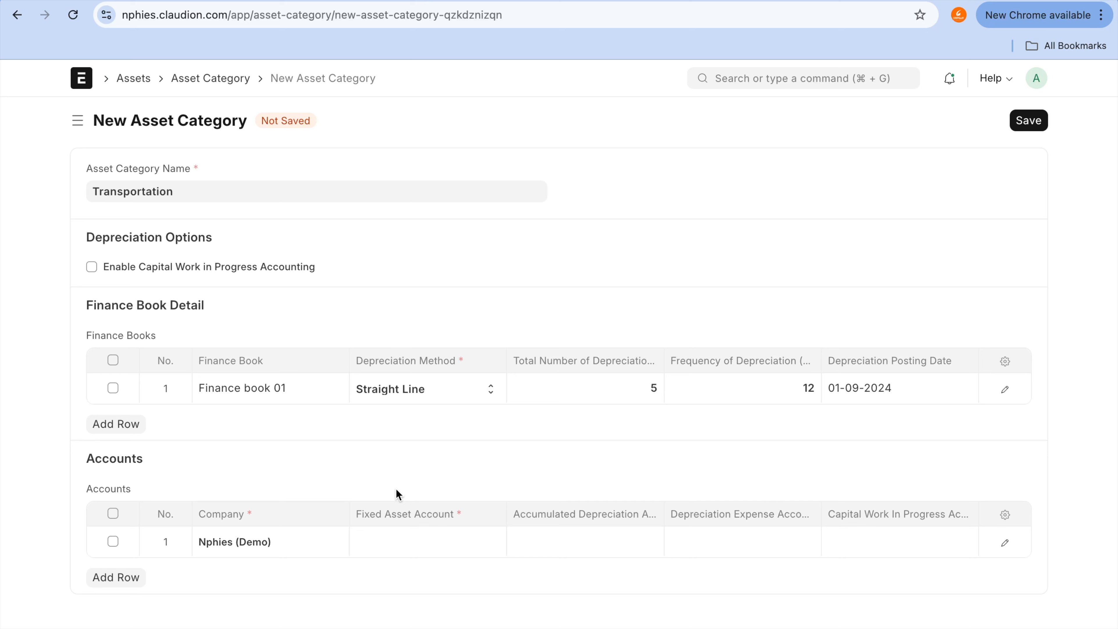
Step: Check the Fixed Asset Account choices in the category's Accounts row and open the Chart of Accounts
{"action": "left_click", "coordinate": [426, 553]}
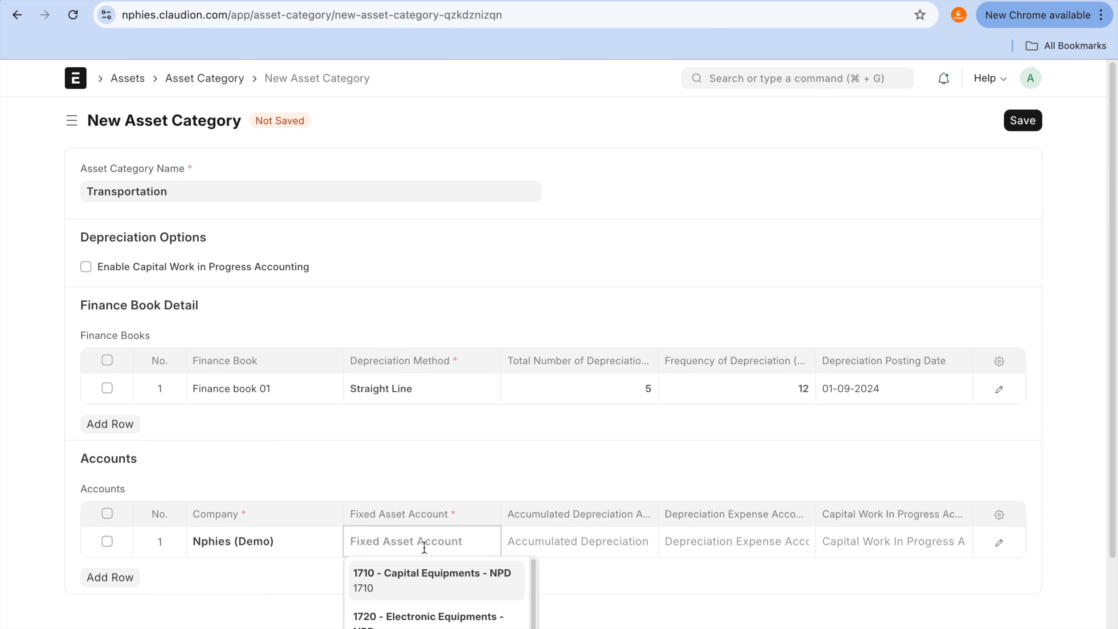
{"action": "scroll", "coordinate": [424, 547], "scroll_direction": "down", "scroll_amount": 3}
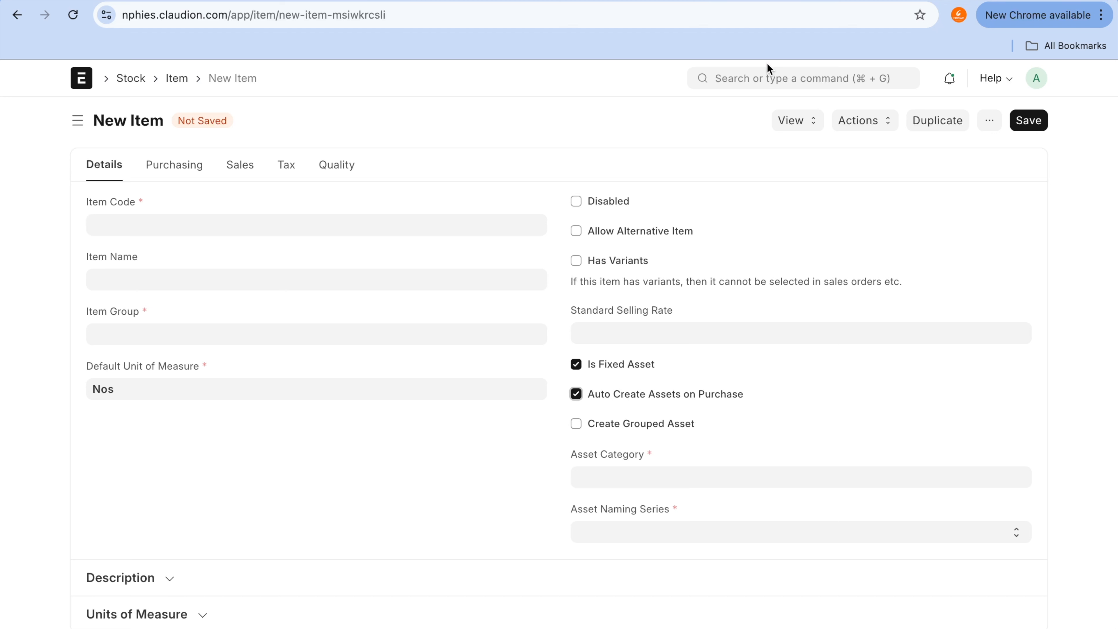
{"action": "left_click", "coordinate": [767, 79]}
{"action": "type", "text": "chaft"}
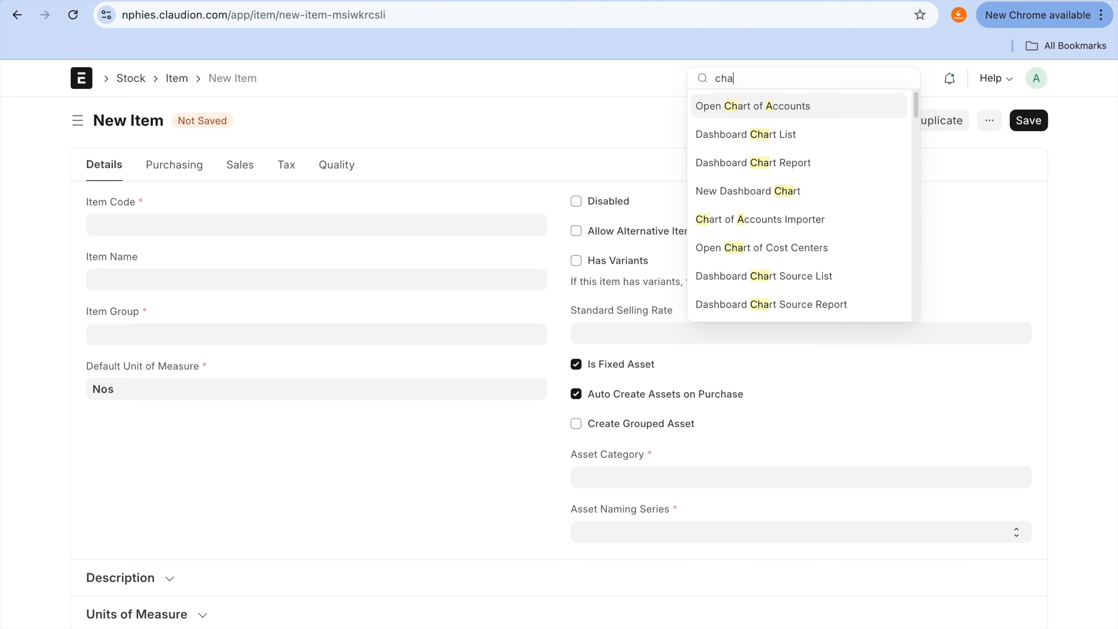
{"action": "key", "text": "BackSpace"}
{"action": "key", "text": "BackSpace"}
{"action": "type", "text": "rt of"}
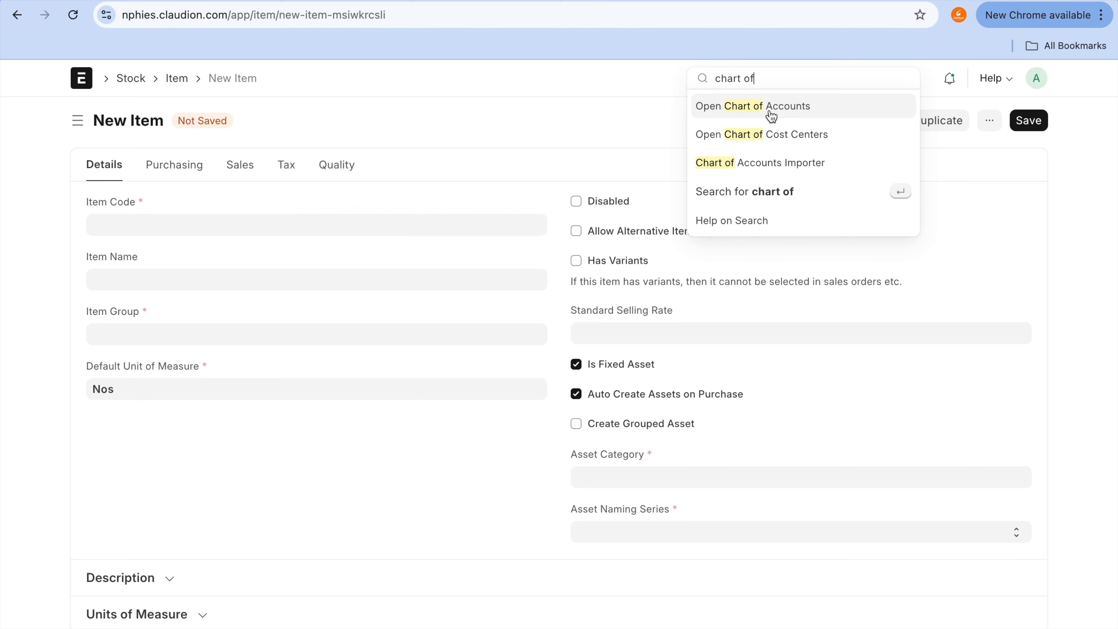
{"action": "left_click", "coordinate": [771, 115]}
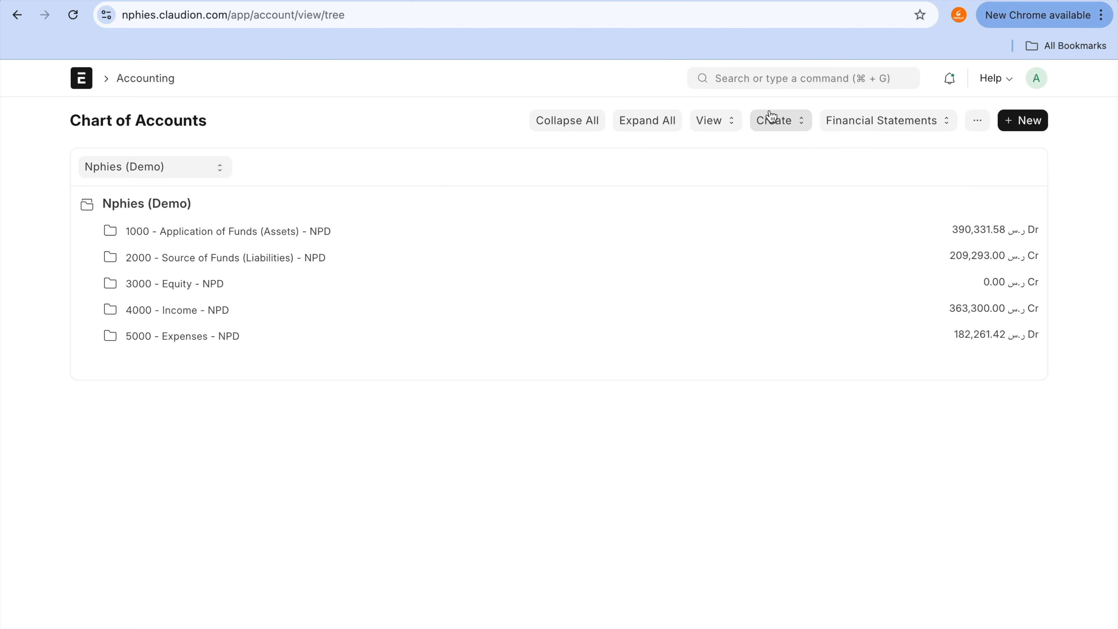
Step: Start a new child account under Application of Funds (Assets) > Fixed Assets and name it Transportation
{"action": "left_click", "coordinate": [263, 232]}
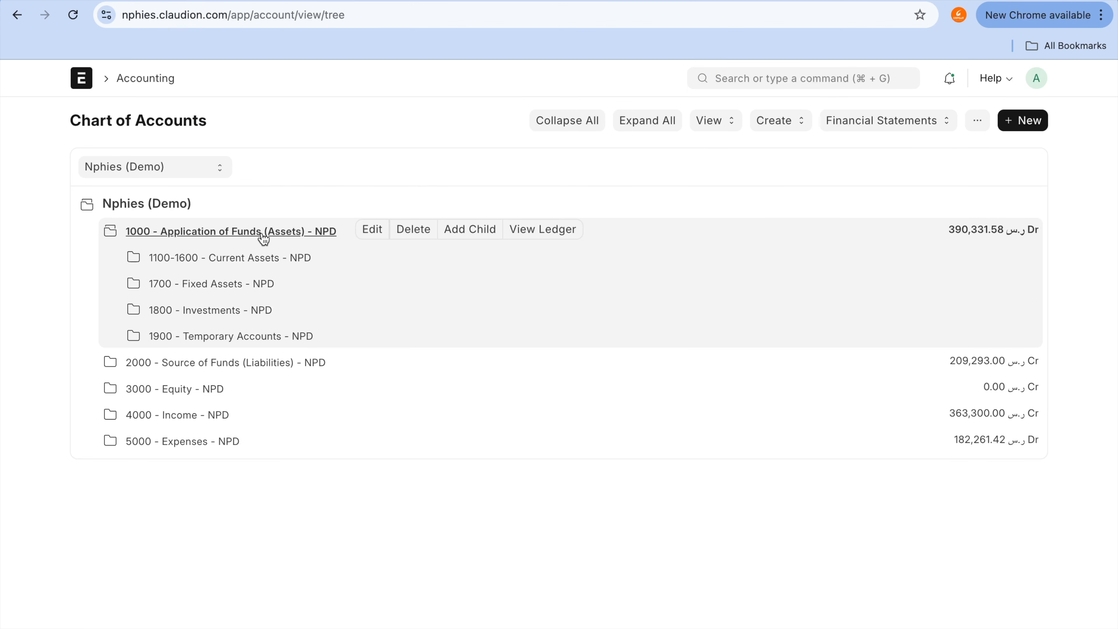
{"action": "left_click", "coordinate": [256, 284]}
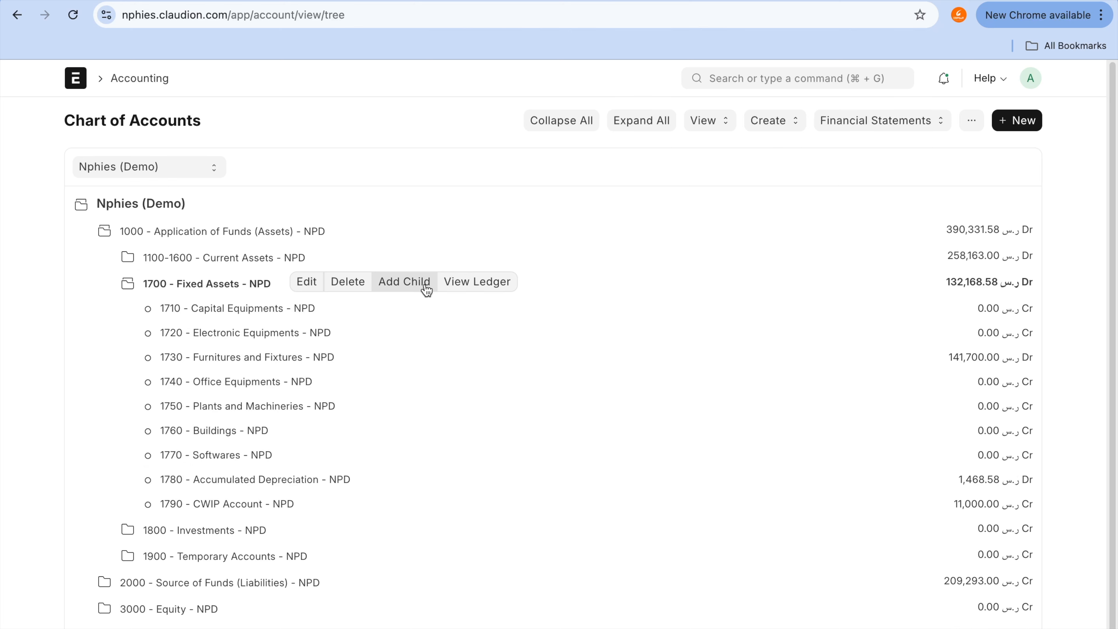
{"action": "left_click", "coordinate": [424, 283]}
{"action": "type", "text": "Transportation"}
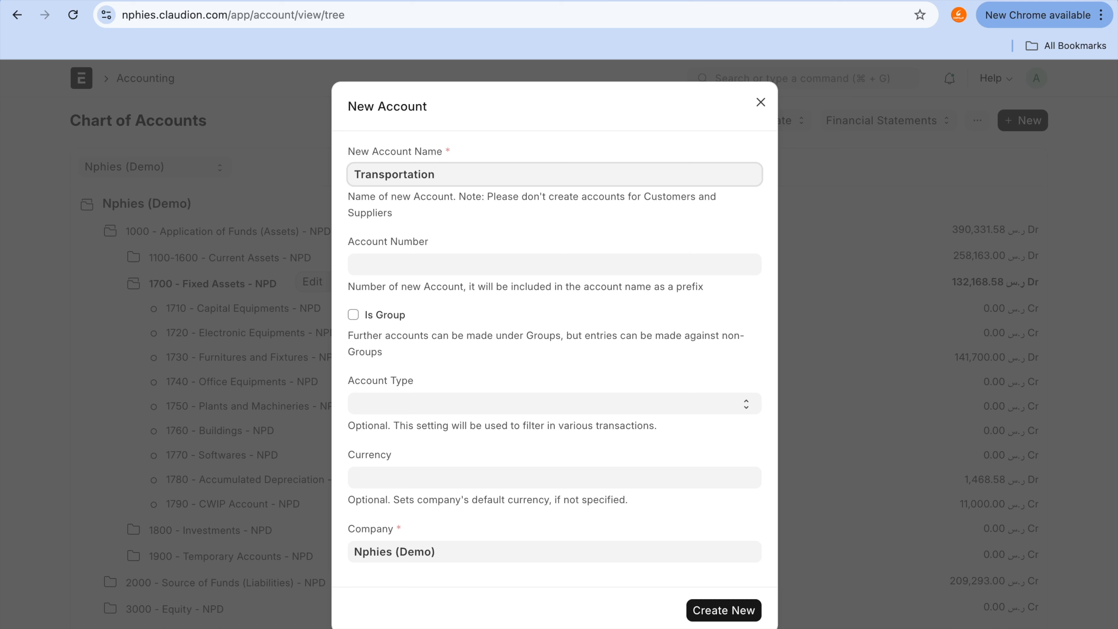
Step: Give the new account the number 1791 and the account type Fixed Asset, and create it
{"action": "left_click", "coordinate": [461, 269]}
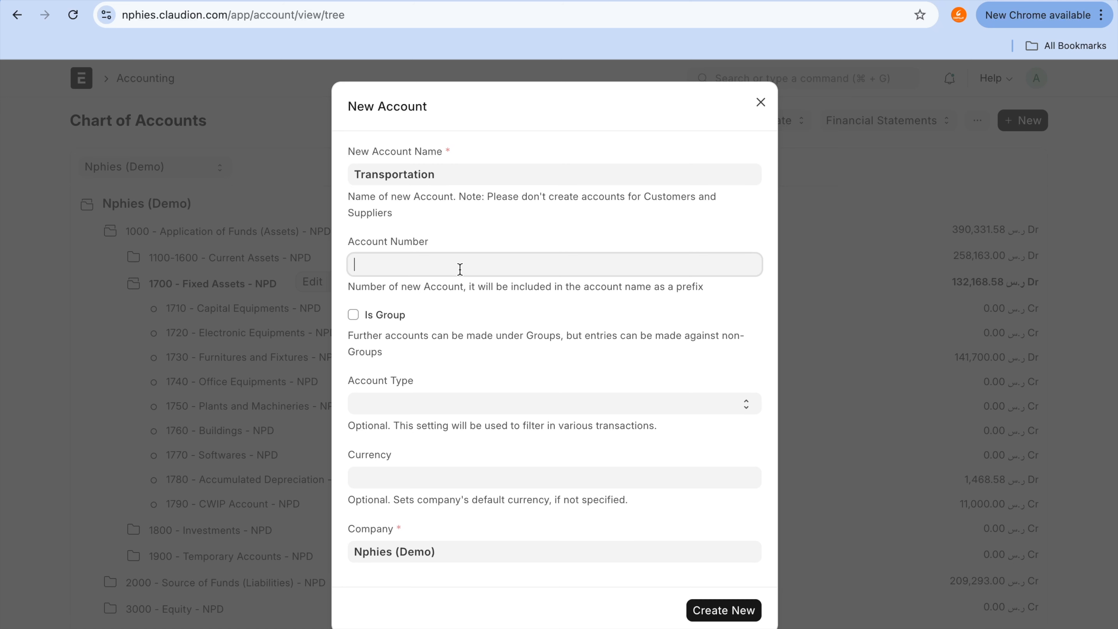
{"action": "type", "text": "1791"}
{"action": "left_click", "coordinate": [448, 401]}
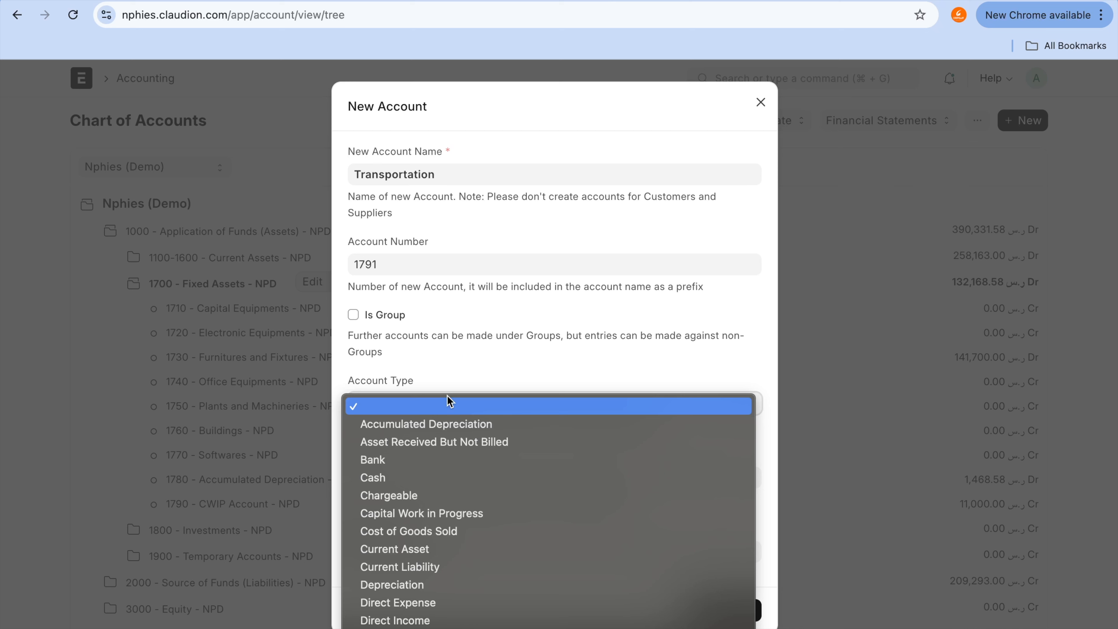
{"action": "key", "text": "f"}
{"action": "key", "text": "Return"}
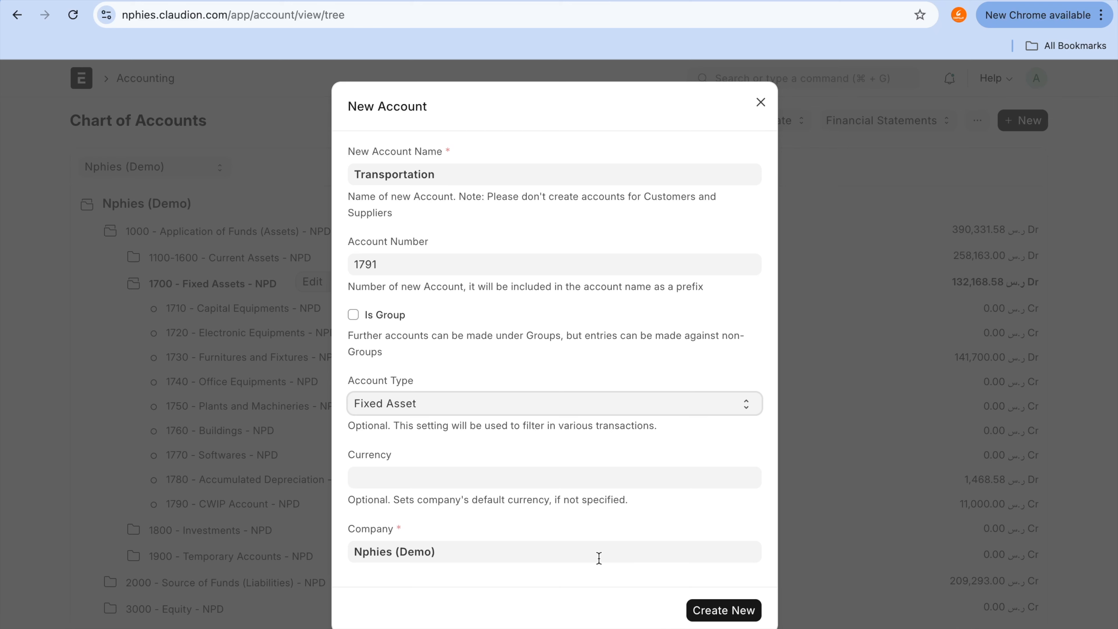
{"action": "left_click", "coordinate": [717, 614]}
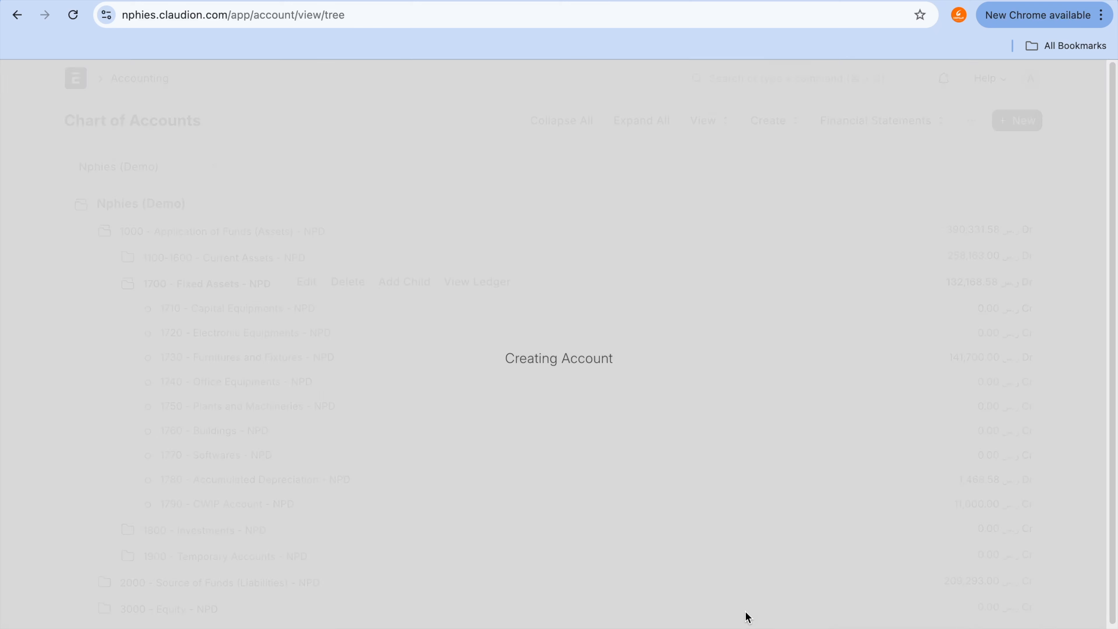
{"action": "left_click", "coordinate": [280, 530]}
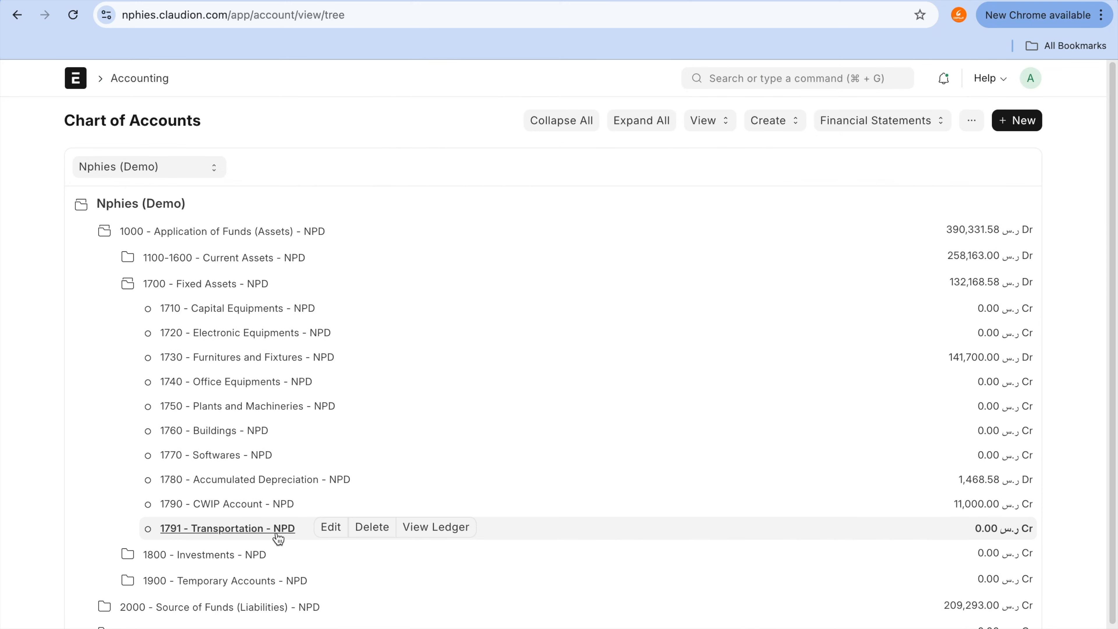
{"action": "left_click", "coordinate": [1115, 554]}
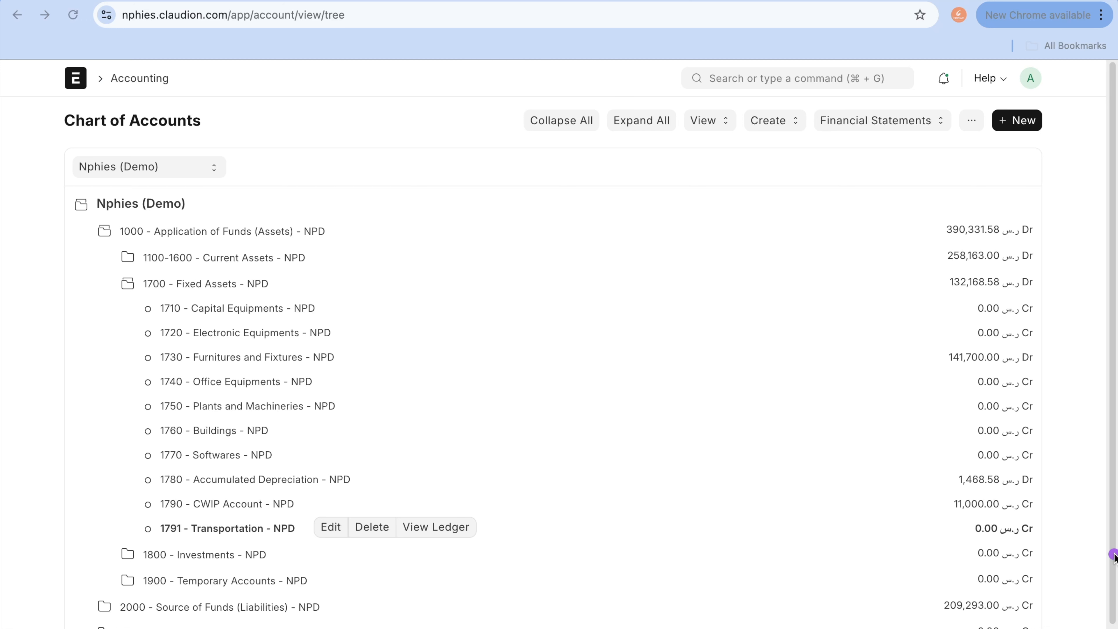
{"action": "mouse_move", "coordinate": [1025, 511]}
{"action": "left_mouse_down"}
{"action": "mouse_move", "coordinate": [969, 540]}
{"action": "mouse_move", "coordinate": [1039, 519]}
{"action": "left_mouse_up"}
{"action": "key", "text": "Escape"}
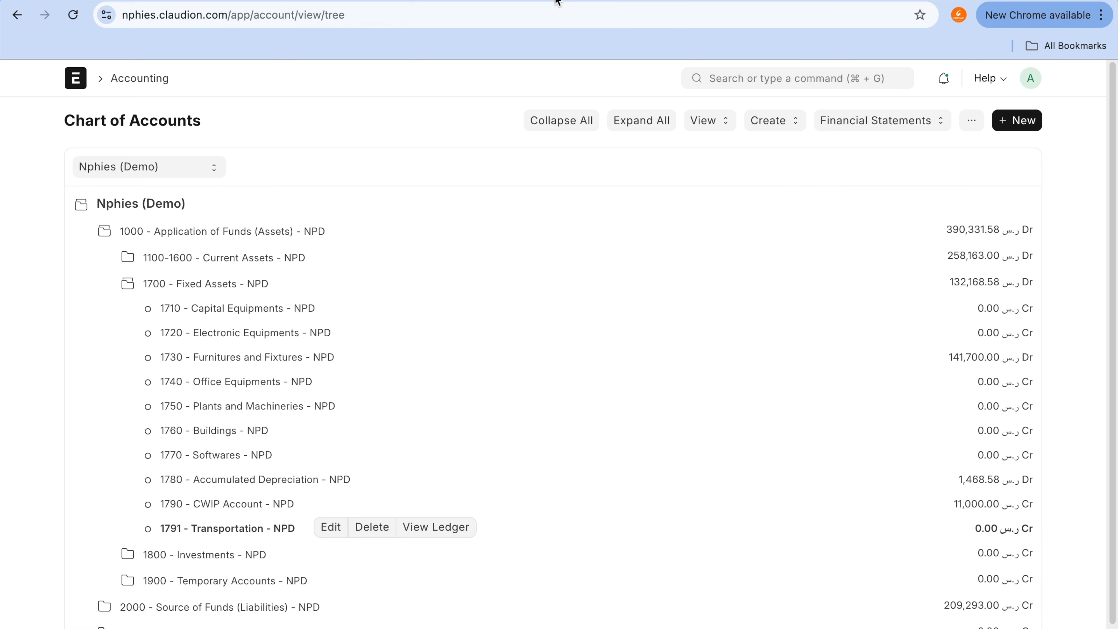
Step: Return to the new asset category and set its Fixed Asset Account to 1791 - Transportation - NPD
{"action": "left_click", "coordinate": [541, 0]}
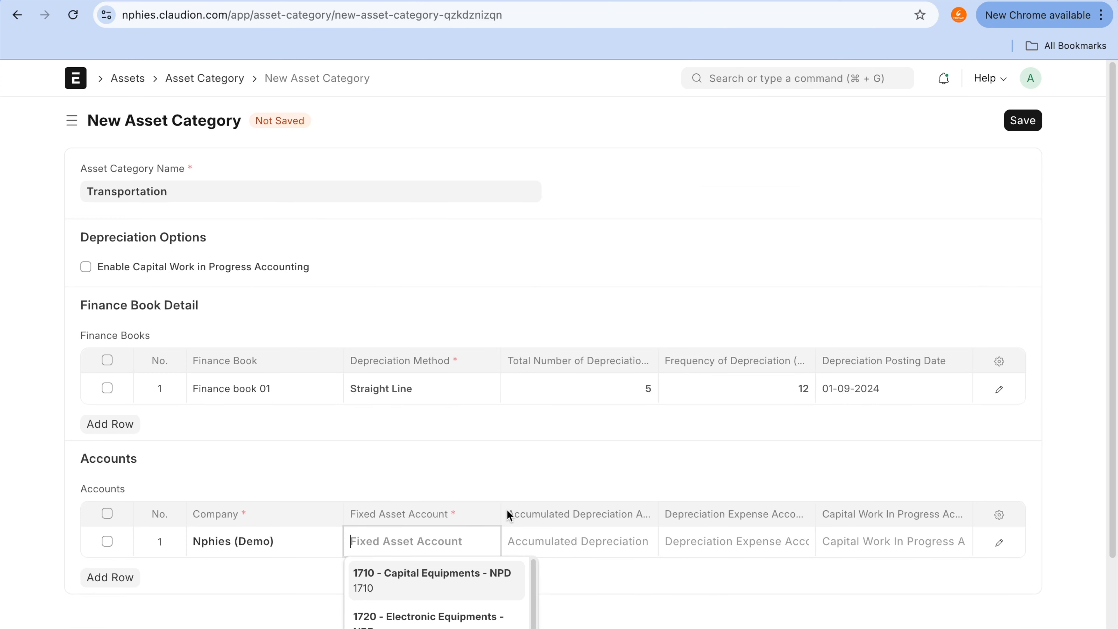
{"action": "type", "text": "tra"}
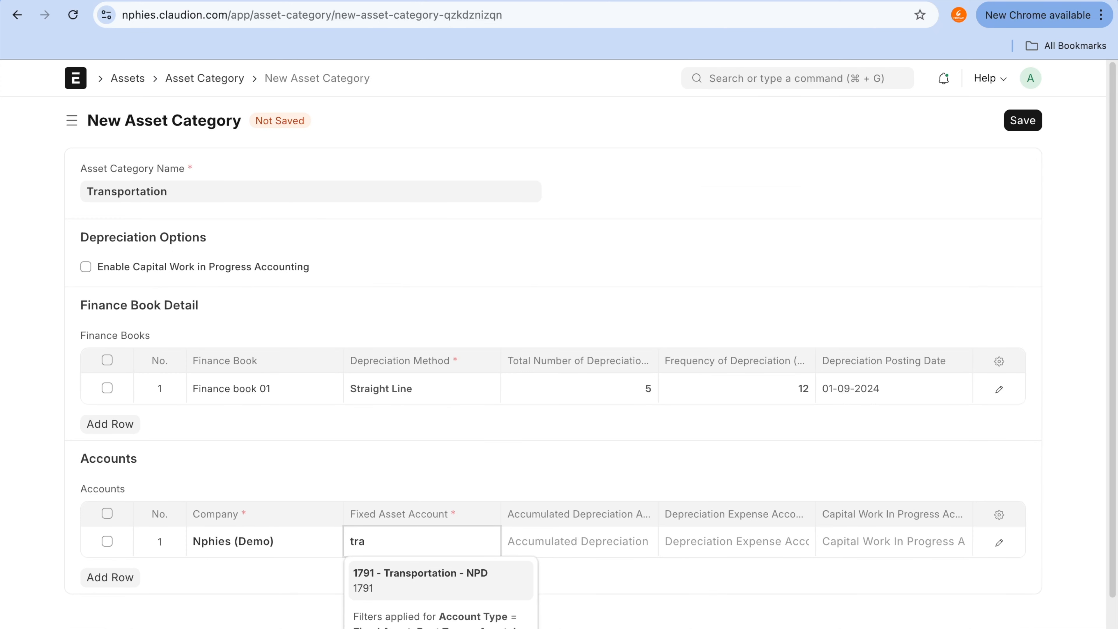
{"action": "left_click", "coordinate": [398, 576]}
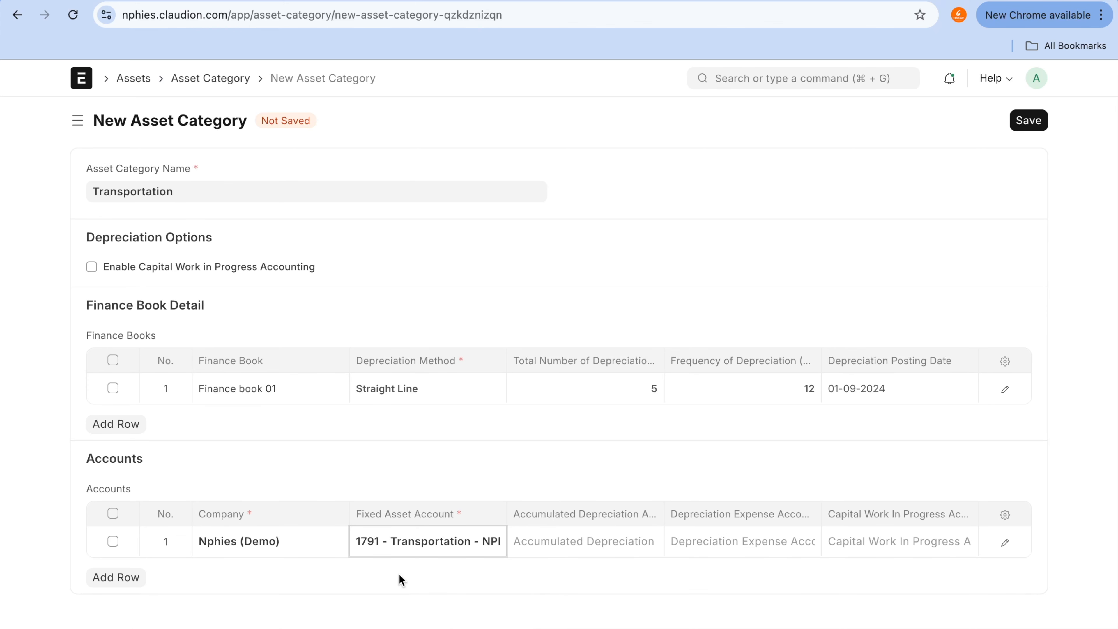
Step: Locate Accumulated Depreciation in the Chart of Accounts and set account 1780 as the category's Accumulated Depreciation Account
{"action": "left_click", "coordinate": [597, 545]}
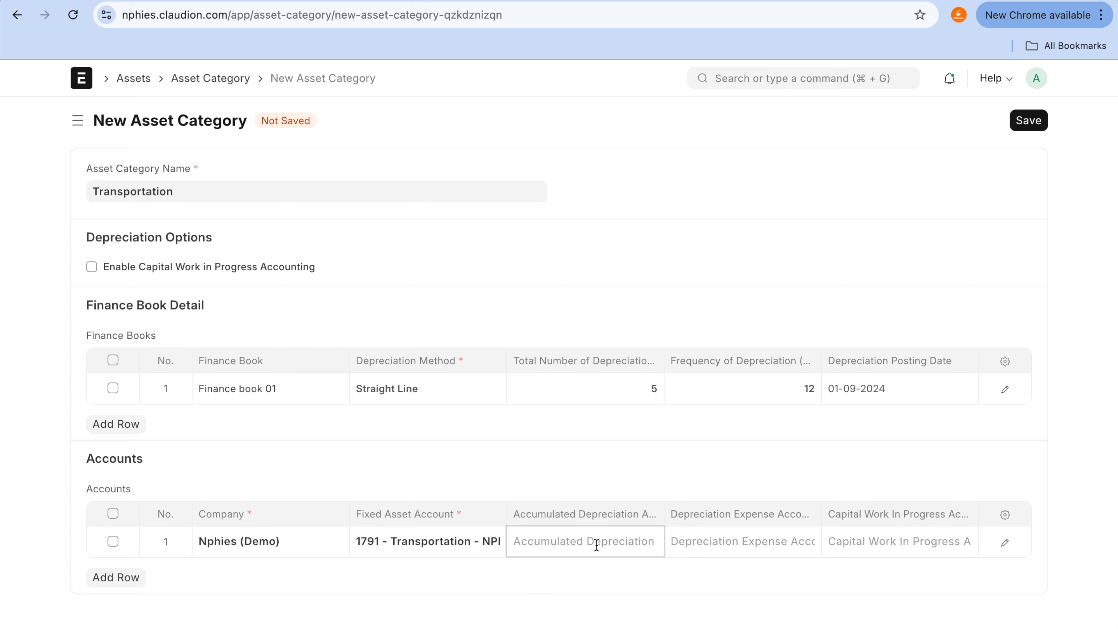
{"action": "left_click", "coordinate": [701, 7]}
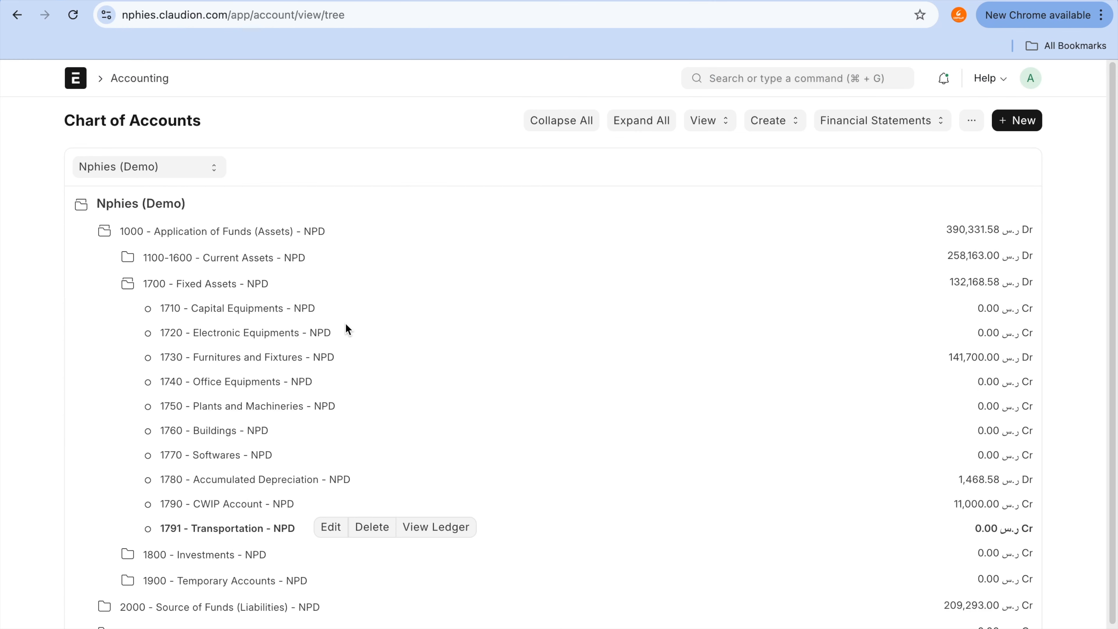
{"action": "left_click", "coordinate": [293, 481]}
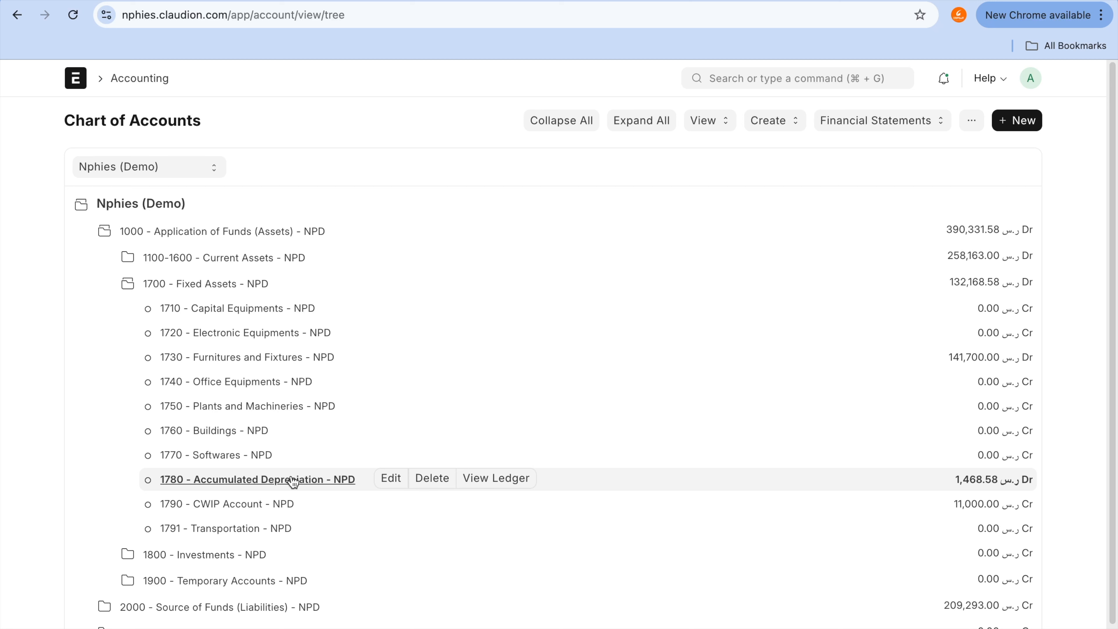
{"action": "left_click", "coordinate": [546, 3]}
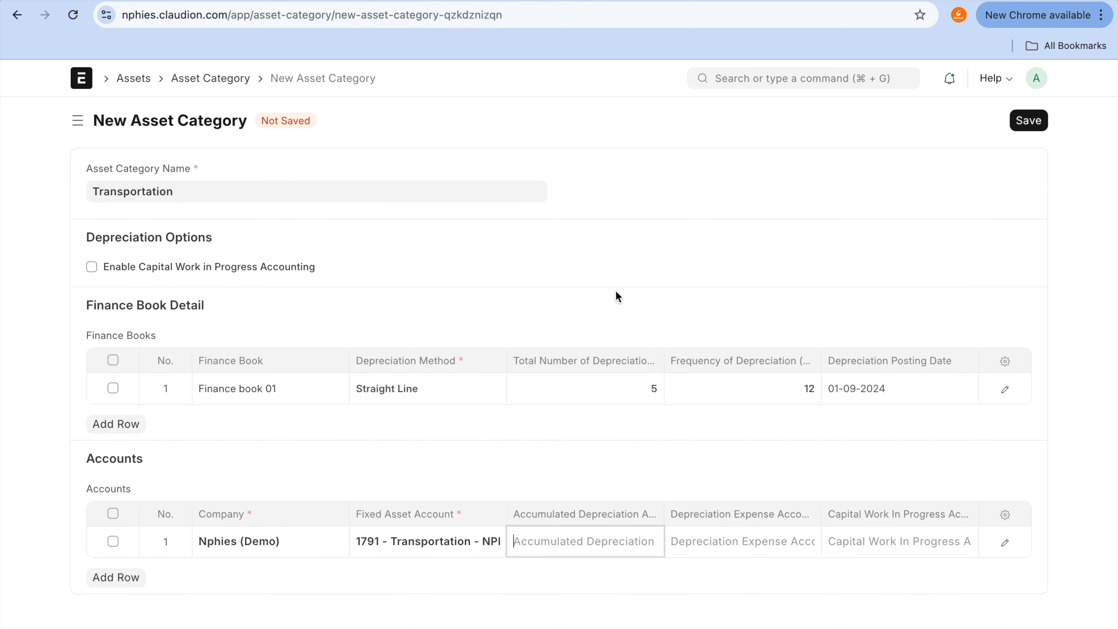
{"action": "left_click", "coordinate": [549, 542]}
{"action": "left_click", "coordinate": [557, 585]}
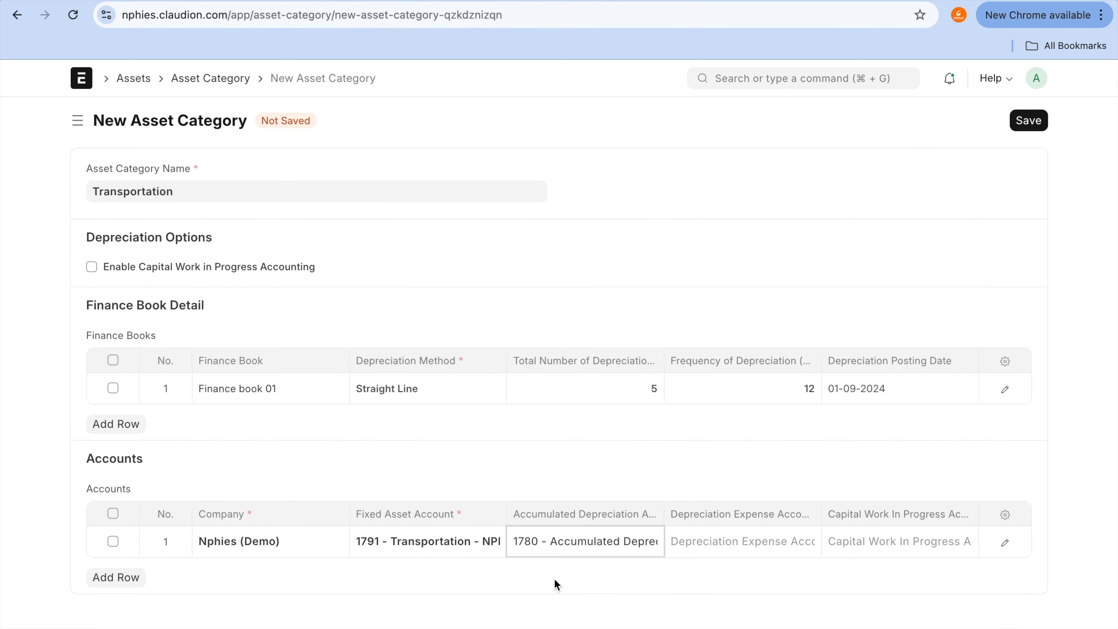
Step: Find Depreciation under Indirect Expenses in the Chart of Accounts and set 5203 - Depreciation - NPD as the category's Depreciation Expense Account
{"action": "left_click", "coordinate": [784, 543]}
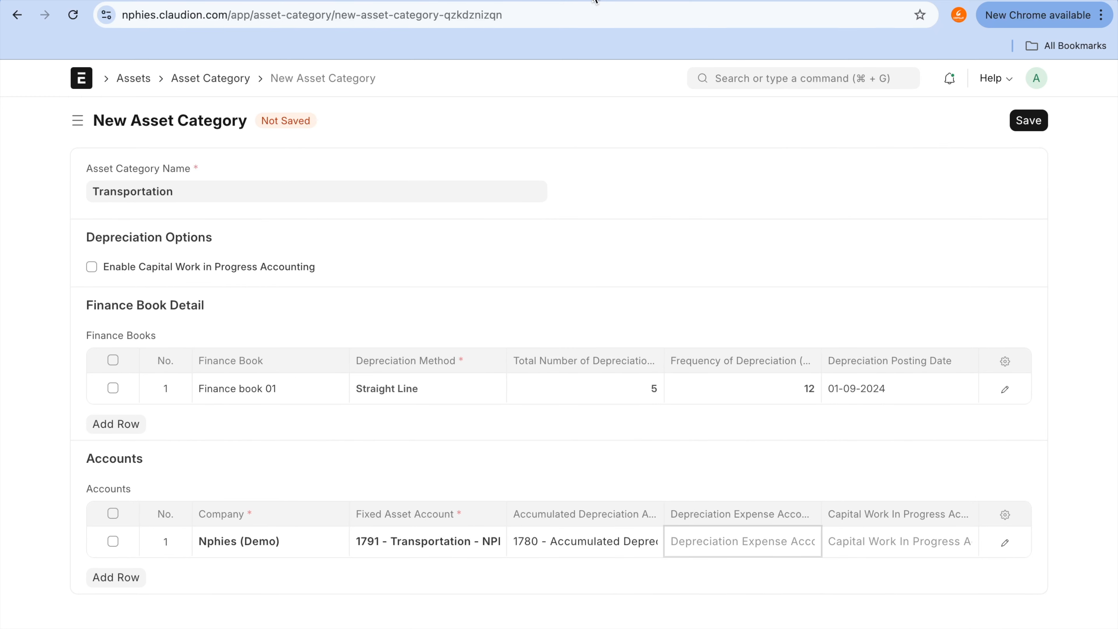
{"action": "left_click", "coordinate": [662, 4]}
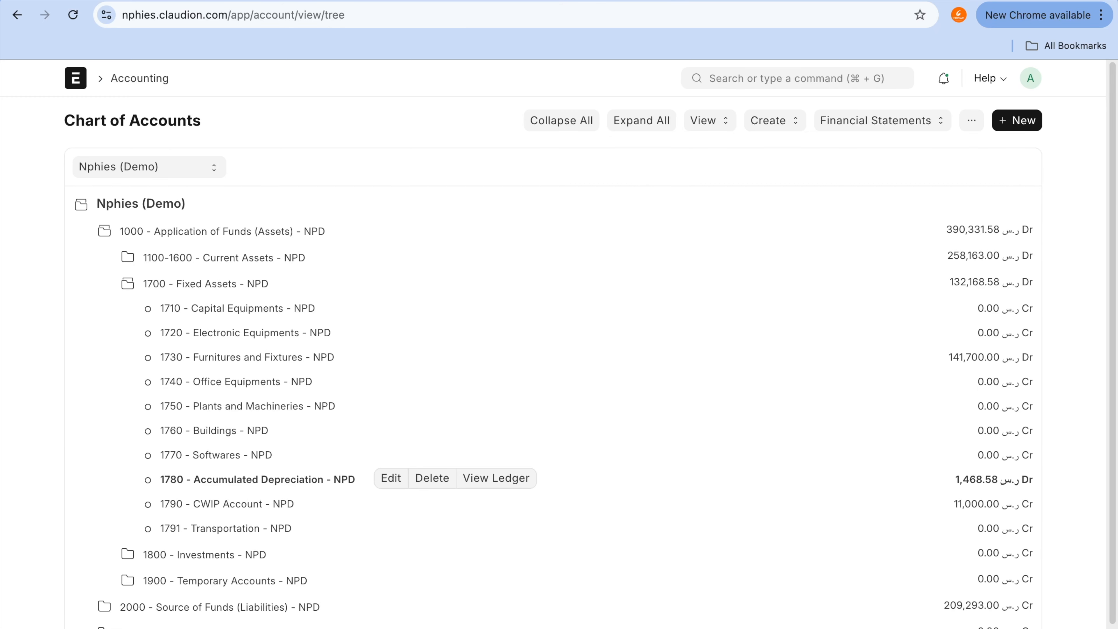
{"action": "mouse_move", "coordinate": [524, 1]}
{"action": "scroll", "coordinate": [478, 596], "scroll_direction": "down", "scroll_amount": 1}
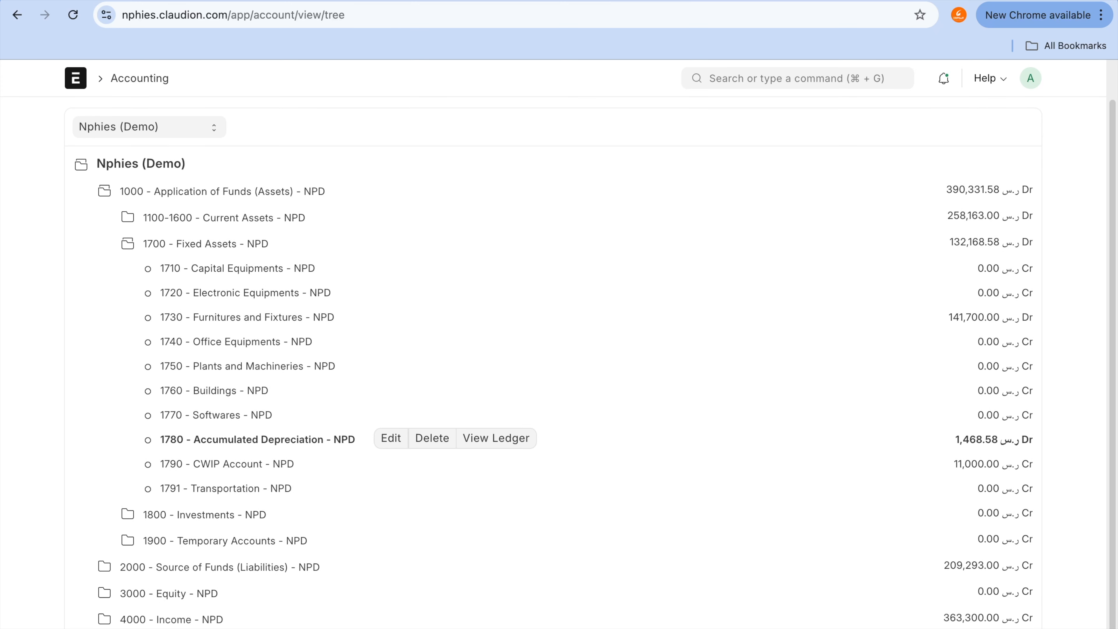
{"action": "left_click", "coordinate": [177, 628]}
{"action": "scroll", "coordinate": [382, 489], "scroll_direction": "down", "scroll_amount": 1}
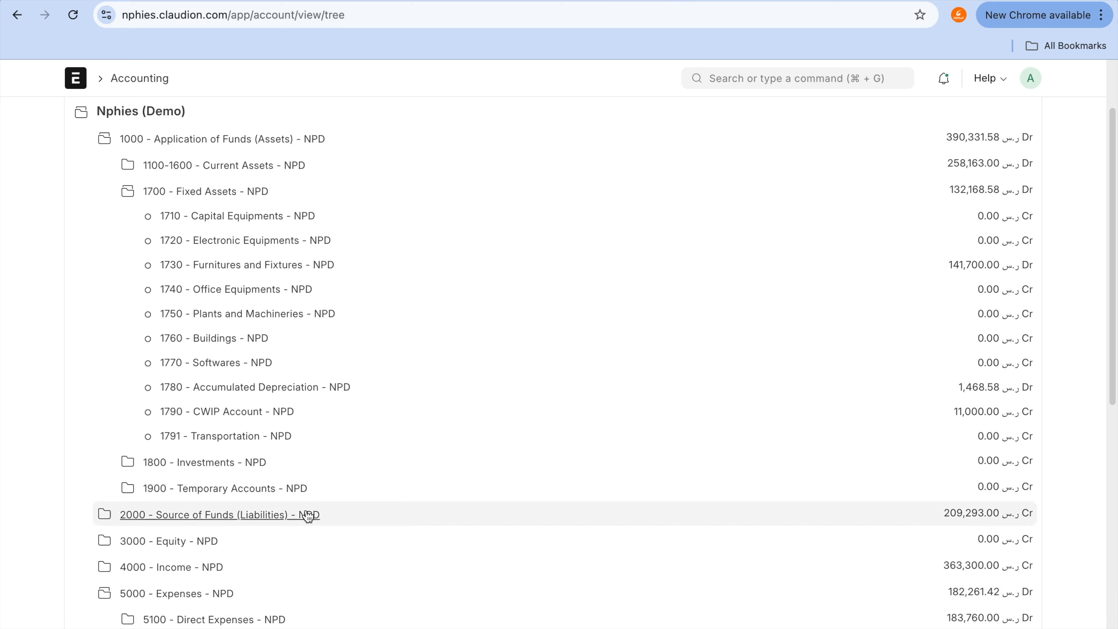
{"action": "scroll", "coordinate": [314, 499], "scroll_direction": "down", "scroll_amount": 10}
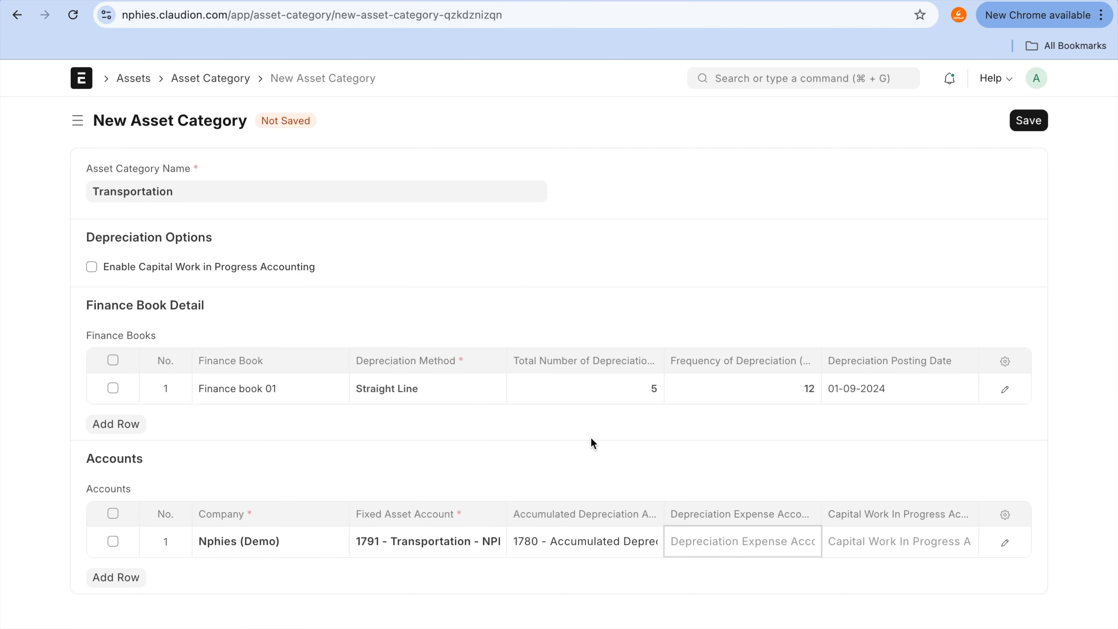
{"action": "left_click", "coordinate": [771, 547]}
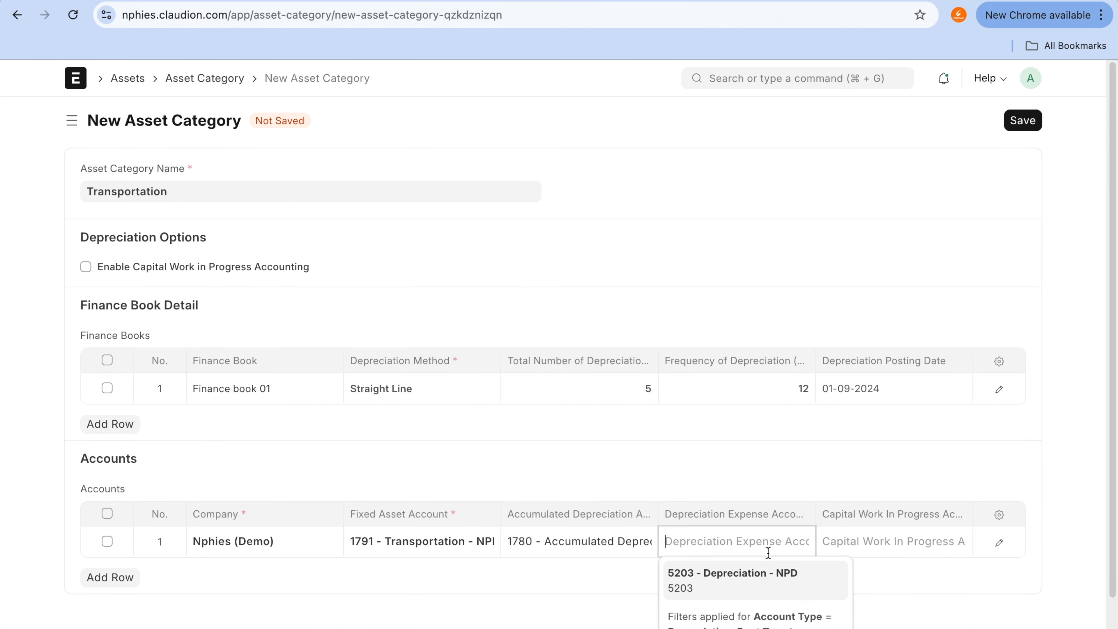
{"action": "left_click", "coordinate": [762, 592]}
Step: Review the Depreciation account under Indirect Expenses and the Accumulated Depreciation account under Fixed Assets in the Chart of Accounts
{"action": "left_click", "coordinate": [708, 14]}
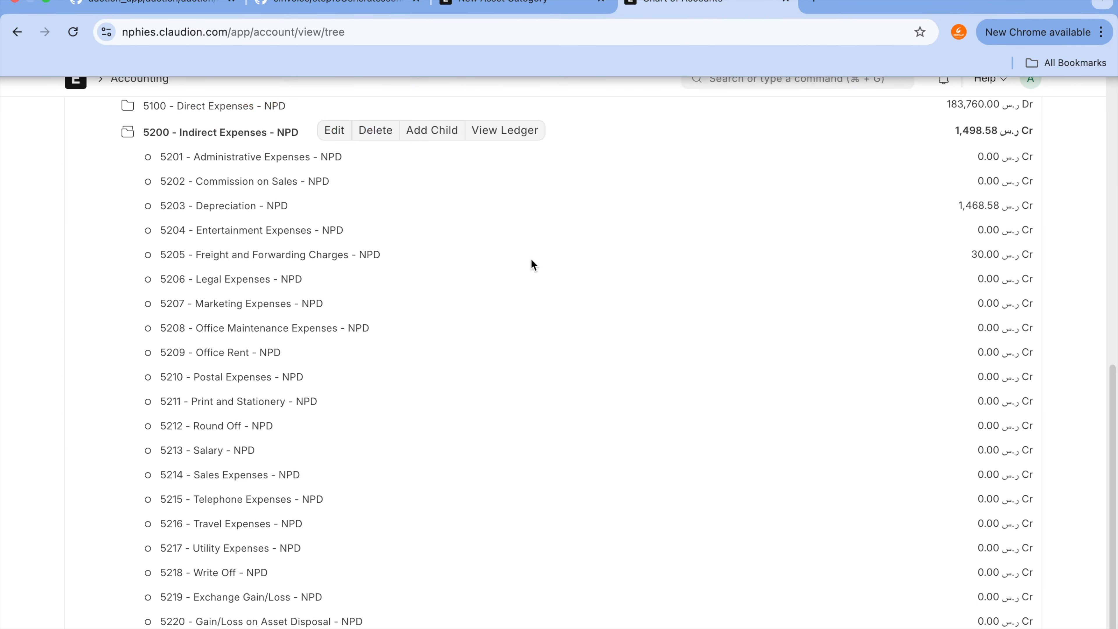
{"action": "left_click", "coordinate": [258, 215]}
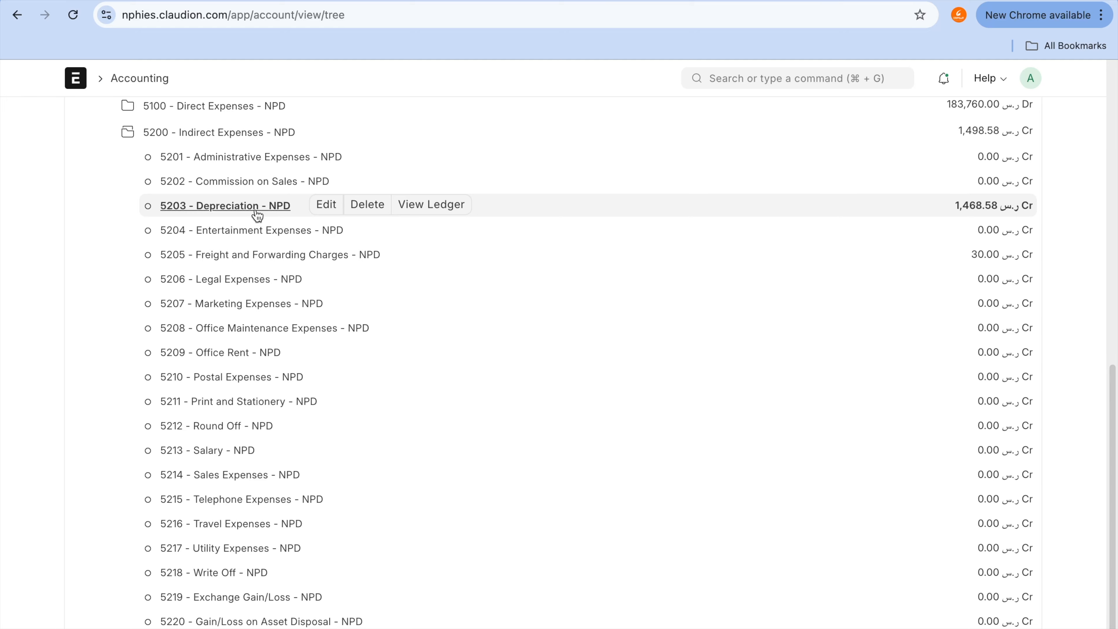
{"action": "scroll", "coordinate": [258, 216], "scroll_direction": "up", "scroll_amount": 10}
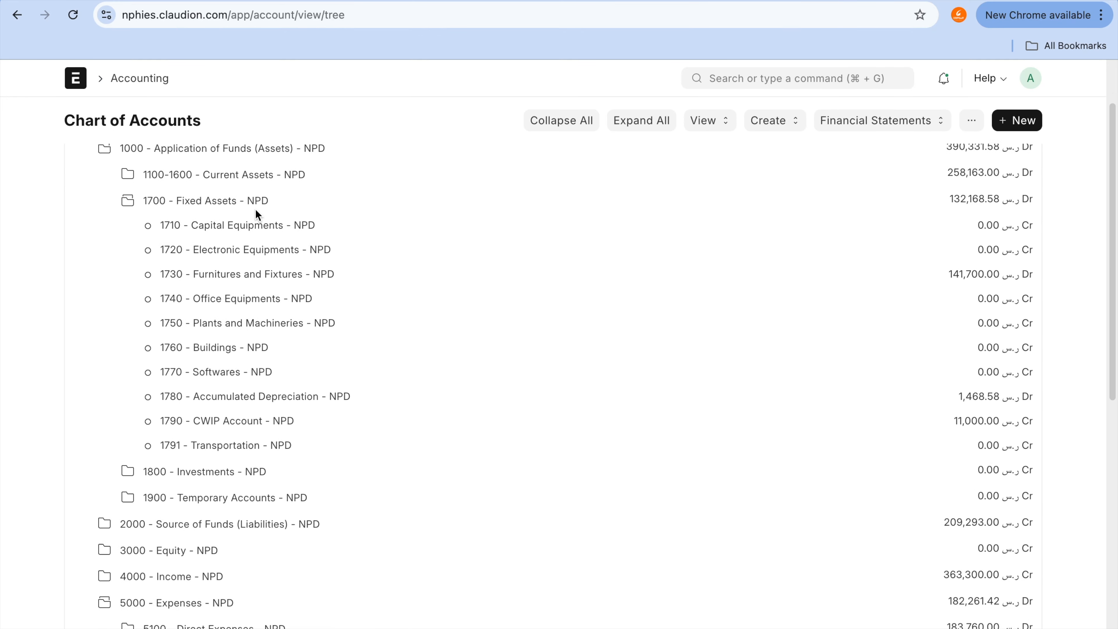
{"action": "scroll", "coordinate": [255, 212], "scroll_direction": "down", "scroll_amount": 4}
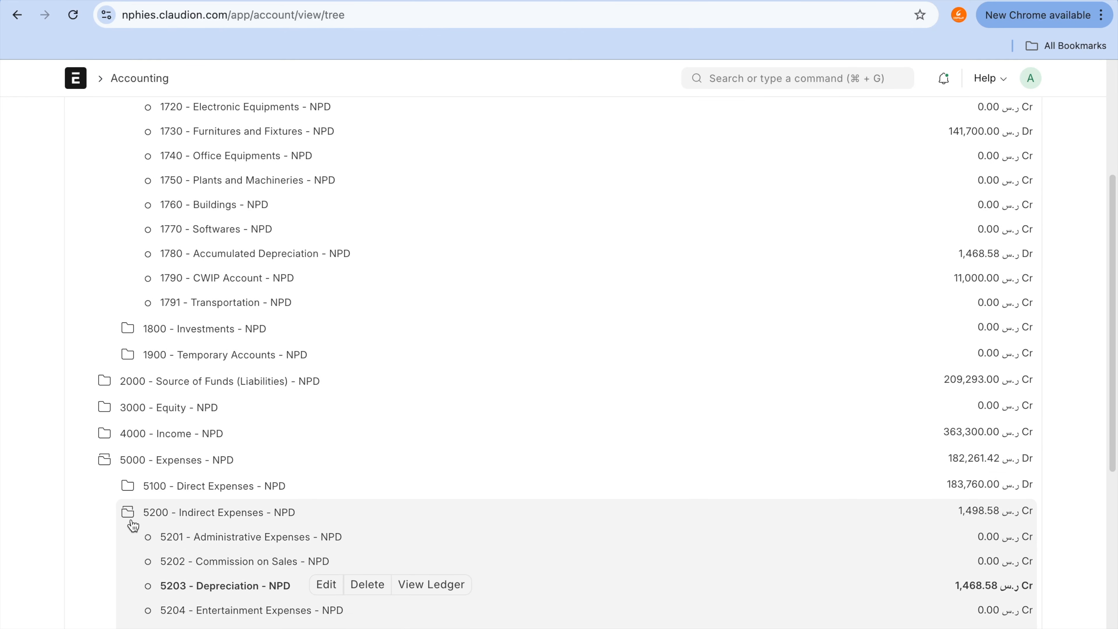
{"action": "scroll", "coordinate": [352, 337], "scroll_direction": "down", "scroll_amount": 1}
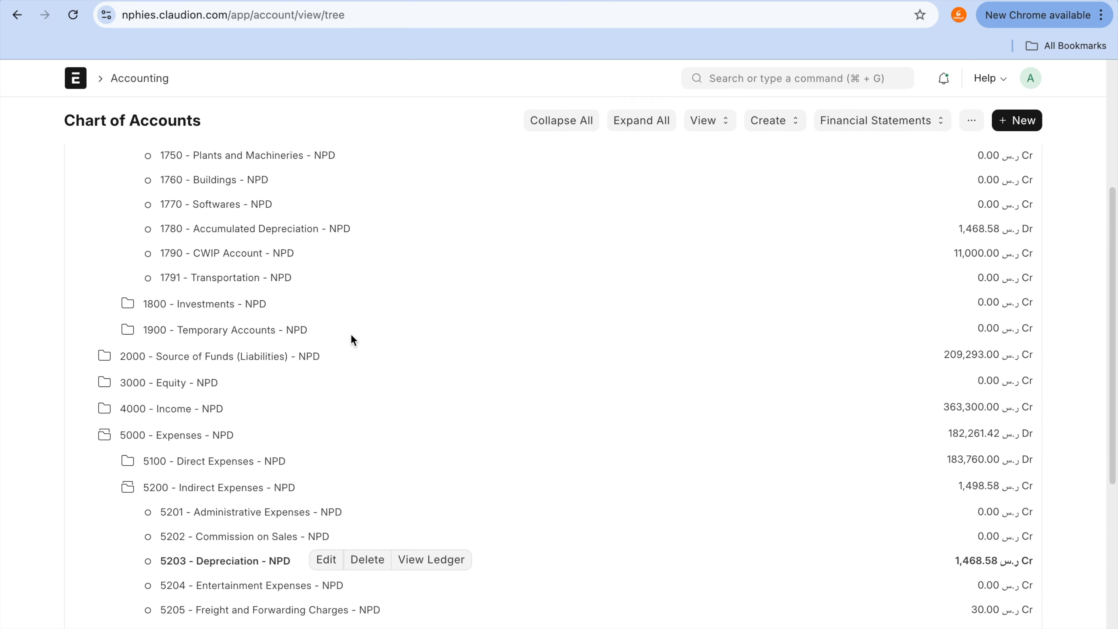
{"action": "key", "text": "ctrl+a"}
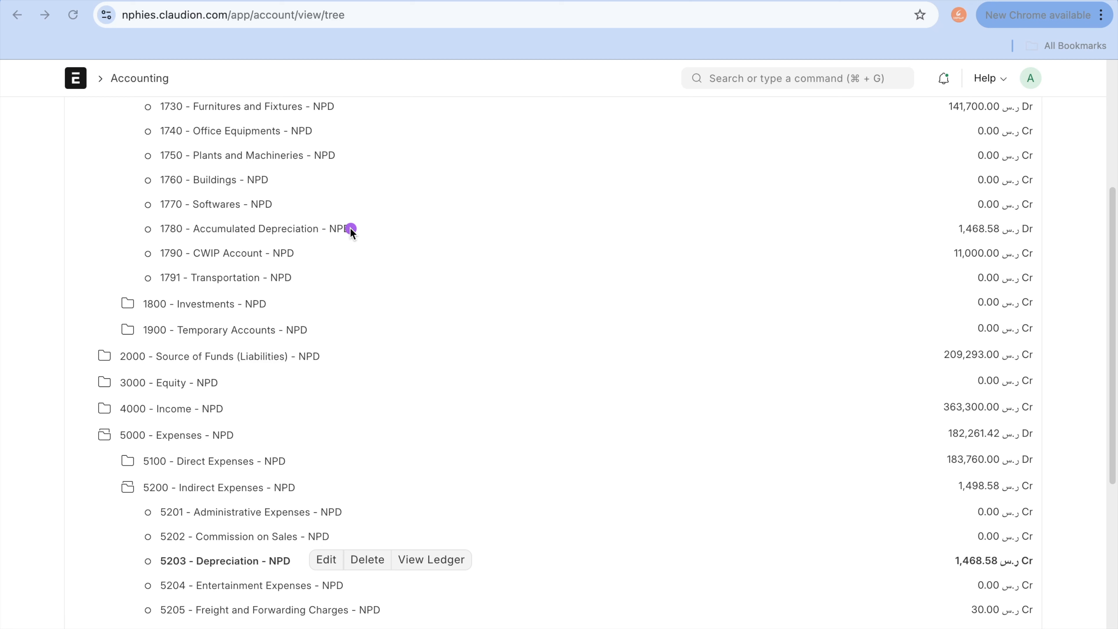
{"action": "mouse_move", "coordinate": [350, 228]}
{"action": "left_mouse_down"}
{"action": "mouse_move", "coordinate": [445, 237]}
{"action": "mouse_move", "coordinate": [507, 307]}
{"action": "mouse_move", "coordinate": [544, 406]}
{"action": "mouse_move", "coordinate": [378, 545]}
{"action": "mouse_move", "coordinate": [318, 564]}
{"action": "left_mouse_up"}
{"action": "mouse_move", "coordinate": [359, 228]}
{"action": "left_mouse_down"}
{"action": "mouse_move", "coordinate": [444, 229]}
{"action": "mouse_move", "coordinate": [602, 327]}
{"action": "mouse_move", "coordinate": [619, 400]}
{"action": "mouse_move", "coordinate": [544, 501]}
{"action": "mouse_move", "coordinate": [371, 563]}
{"action": "left_mouse_up"}
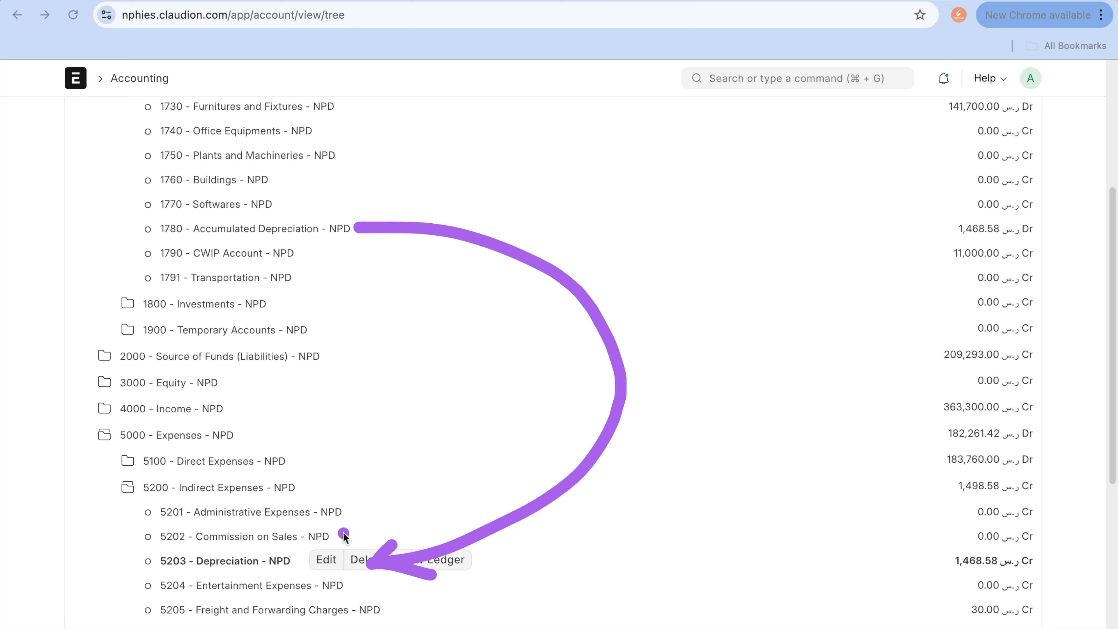
{"action": "key", "text": "Escape"}
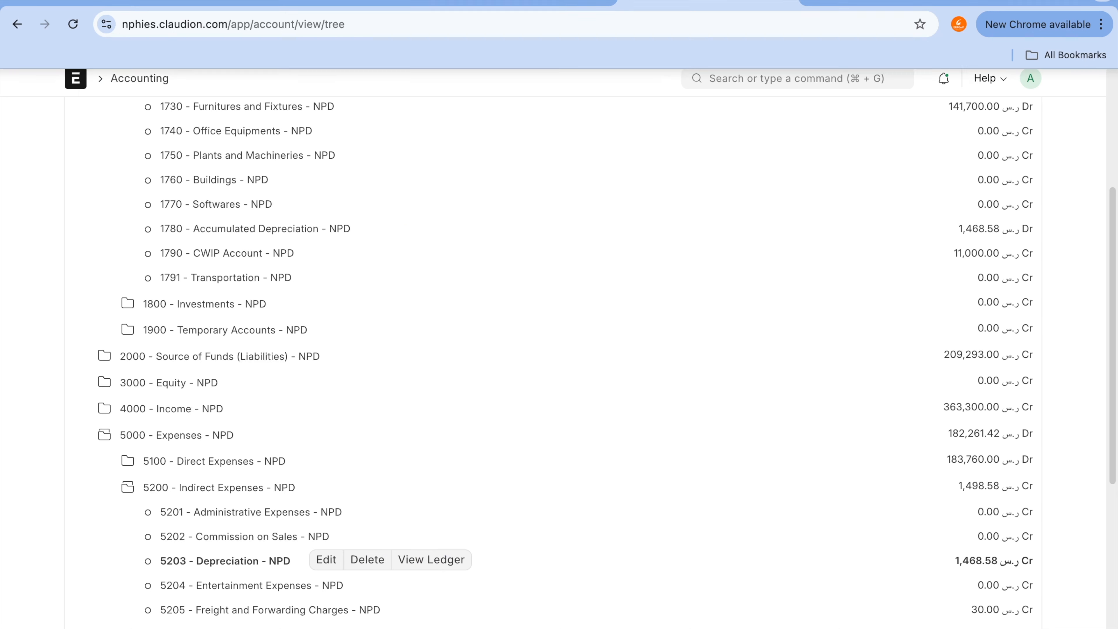
{"action": "left_click", "coordinate": [718, 1]}
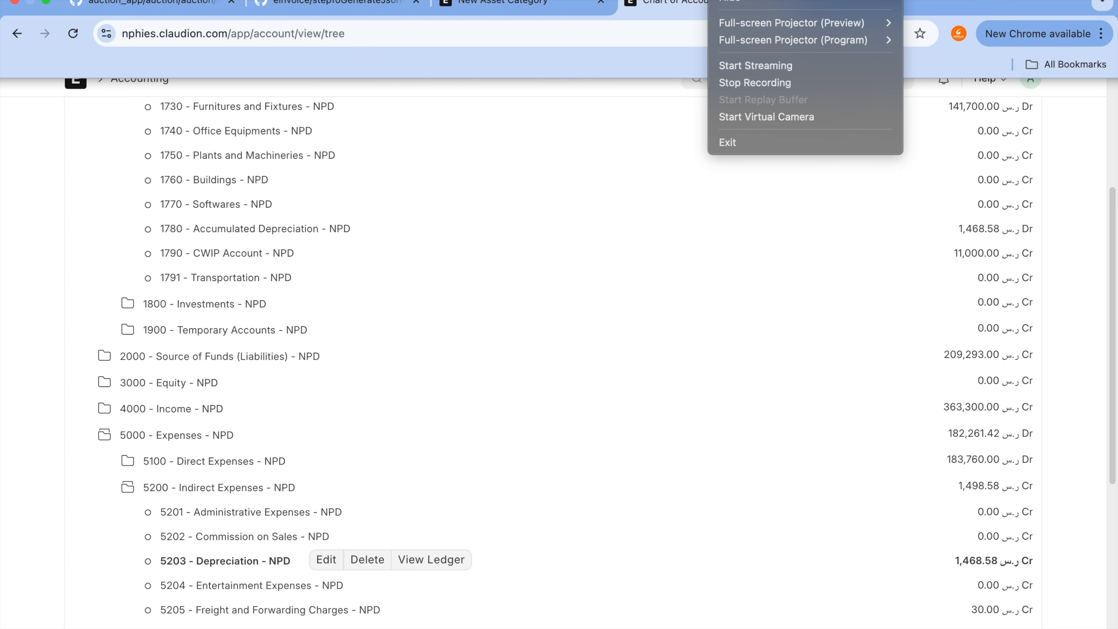
{"action": "left_click", "coordinate": [823, 472]}
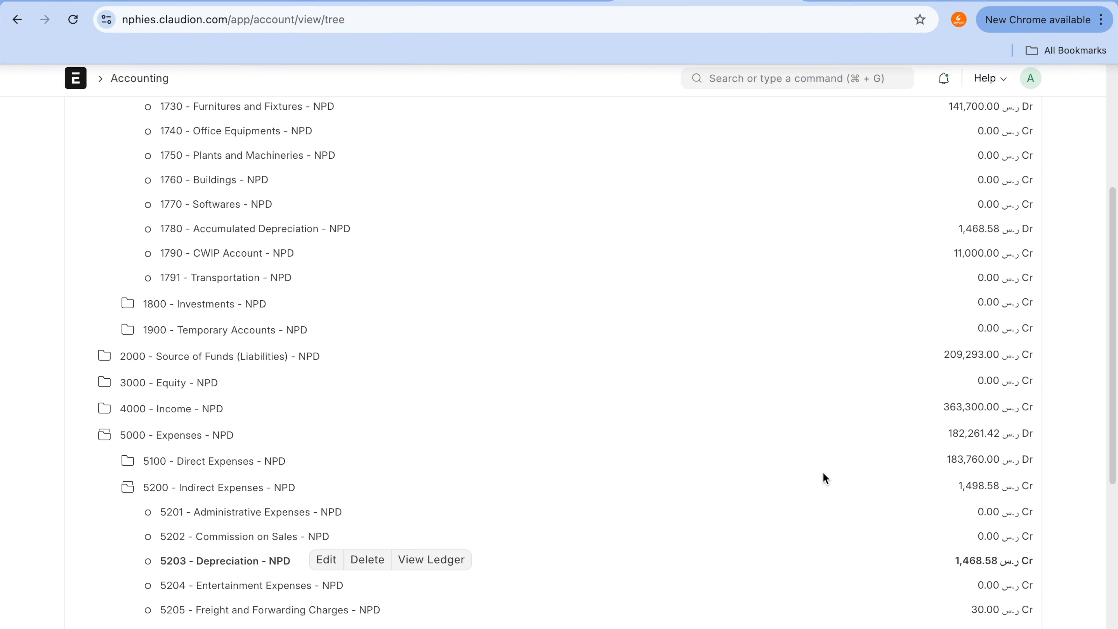
{"action": "mouse_move", "coordinate": [855, 626]}
{"action": "left_click", "coordinate": [910, 621]}
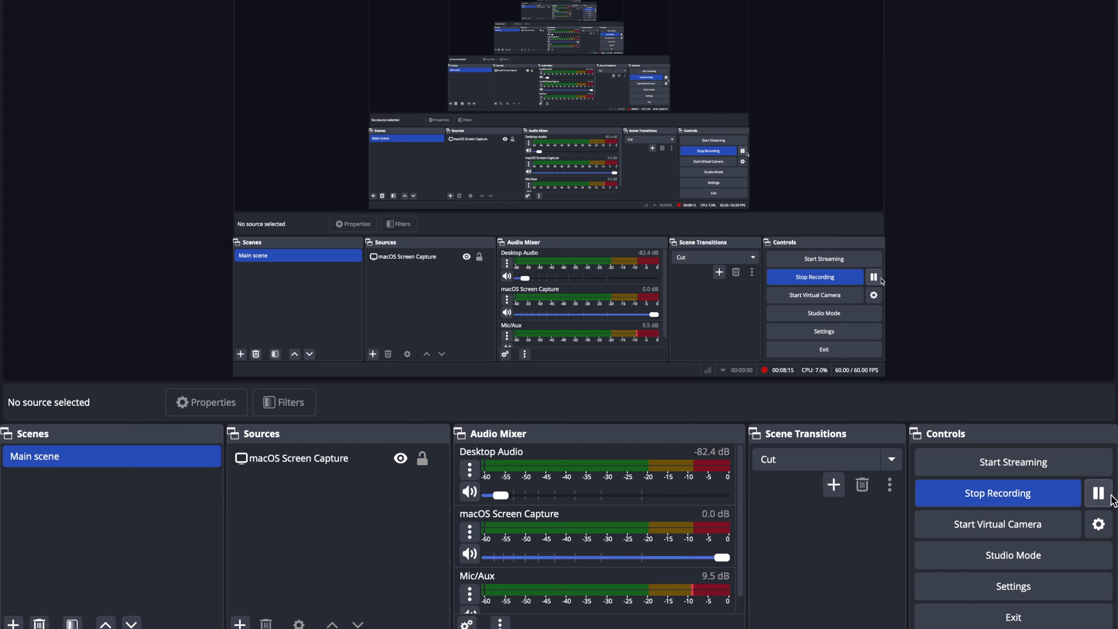
{"action": "left_click", "coordinate": [1099, 493]}
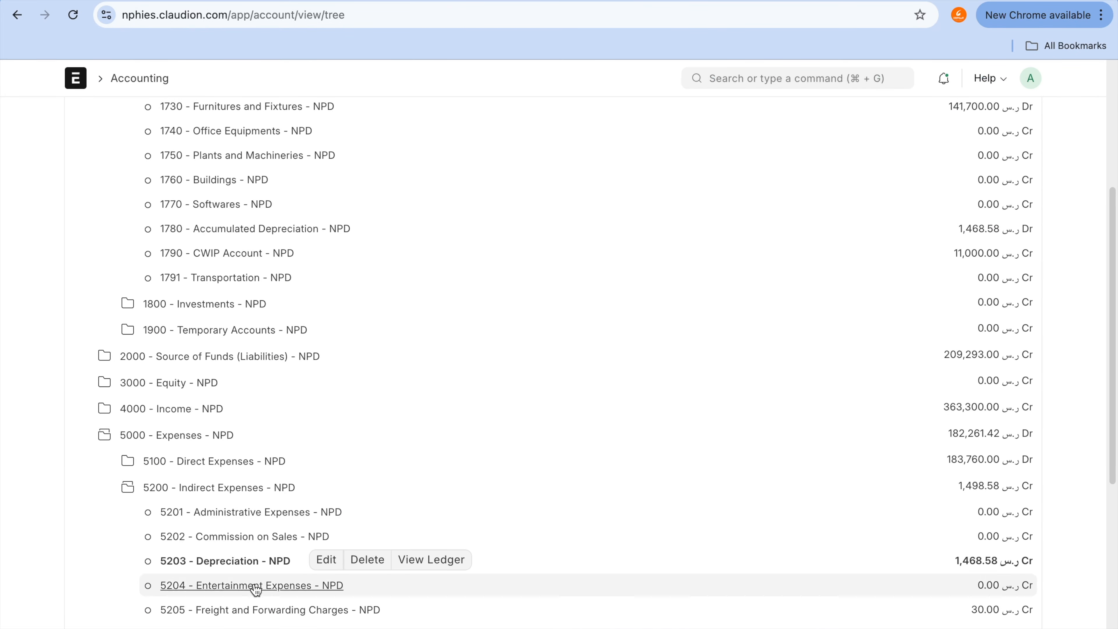
Step: Review the fixed asset, accumulated depreciation and depreciation expense accounts assigned in the new Transportation asset category
{"action": "scroll", "coordinate": [375, 328], "scroll_direction": "up", "scroll_amount": 2}
{"action": "scroll", "coordinate": [375, 334], "scroll_direction": "up", "scroll_amount": 5}
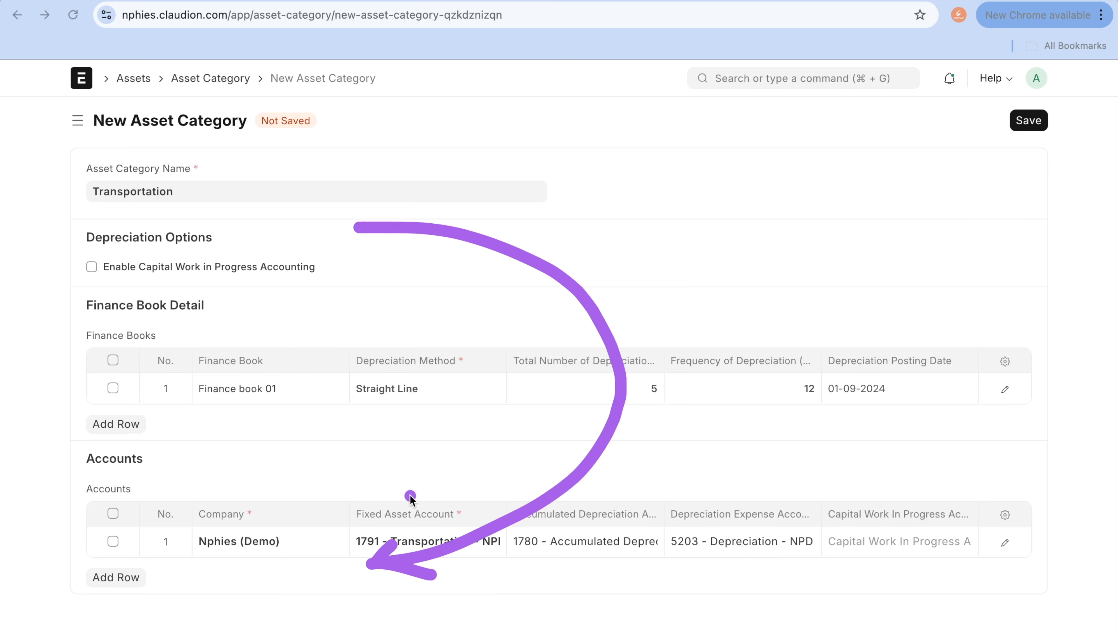
{"action": "mouse_move", "coordinate": [411, 497]}
{"action": "left_mouse_down"}
{"action": "mouse_move", "coordinate": [395, 591]}
{"action": "mouse_move", "coordinate": [477, 493]}
{"action": "mouse_move", "coordinate": [400, 500]}
{"action": "left_mouse_up"}
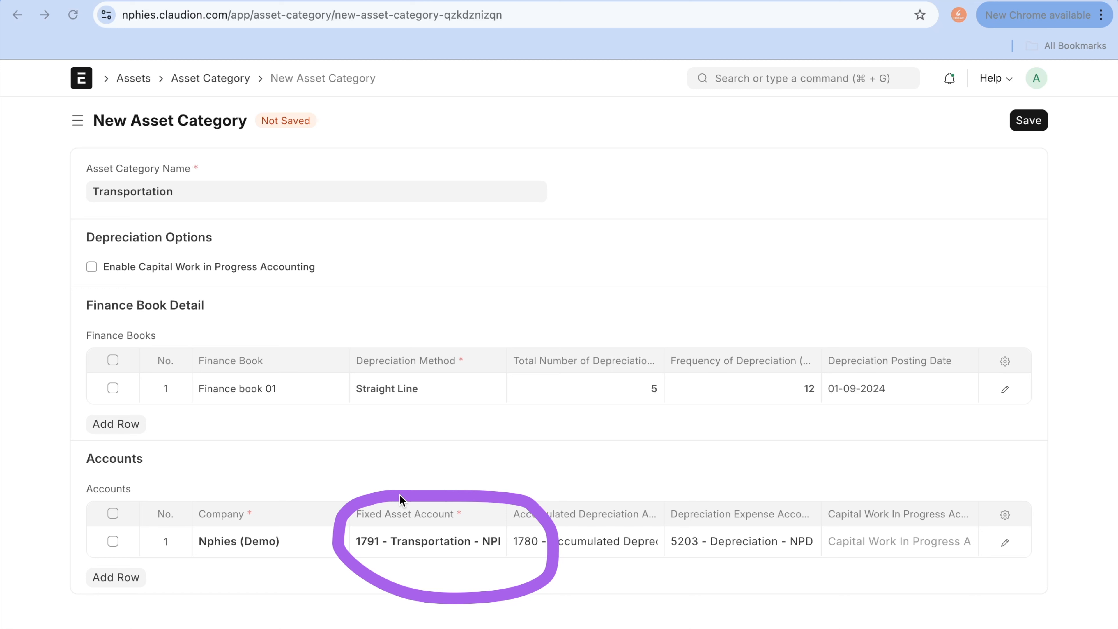
{"action": "mouse_move", "coordinate": [525, 506]}
{"action": "left_mouse_down"}
{"action": "mouse_move", "coordinate": [581, 568]}
{"action": "mouse_move", "coordinate": [646, 508]}
{"action": "mouse_move", "coordinate": [541, 508]}
{"action": "left_mouse_up"}
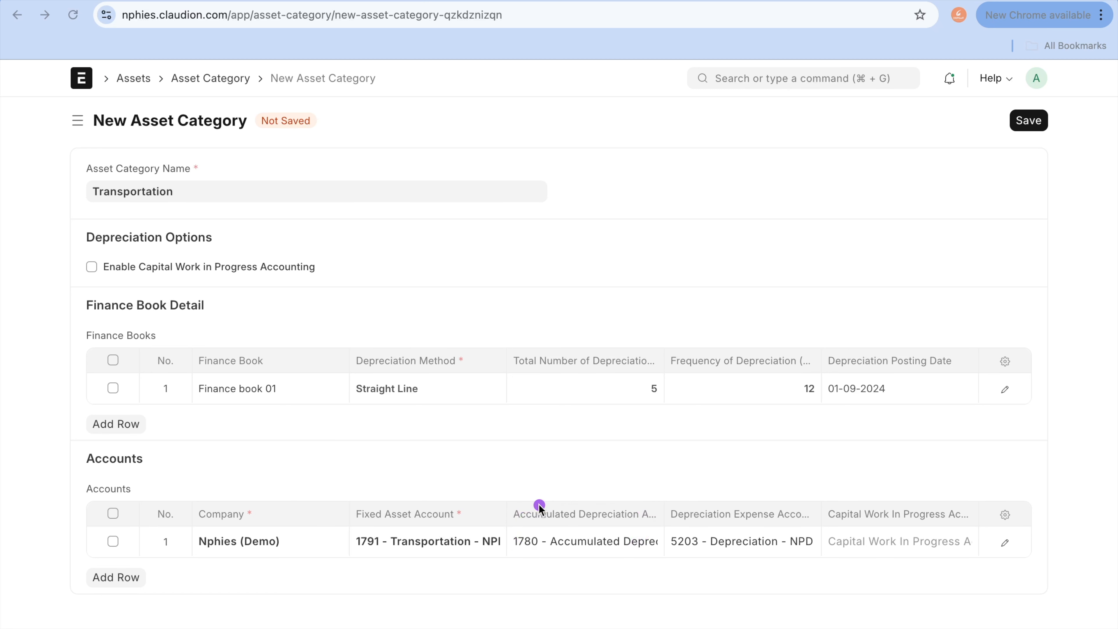
{"action": "mouse_move", "coordinate": [725, 504]}
{"action": "left_mouse_down"}
{"action": "mouse_move", "coordinate": [699, 505]}
{"action": "mouse_move", "coordinate": [863, 540]}
{"action": "mouse_move", "coordinate": [771, 485]}
{"action": "left_mouse_up"}
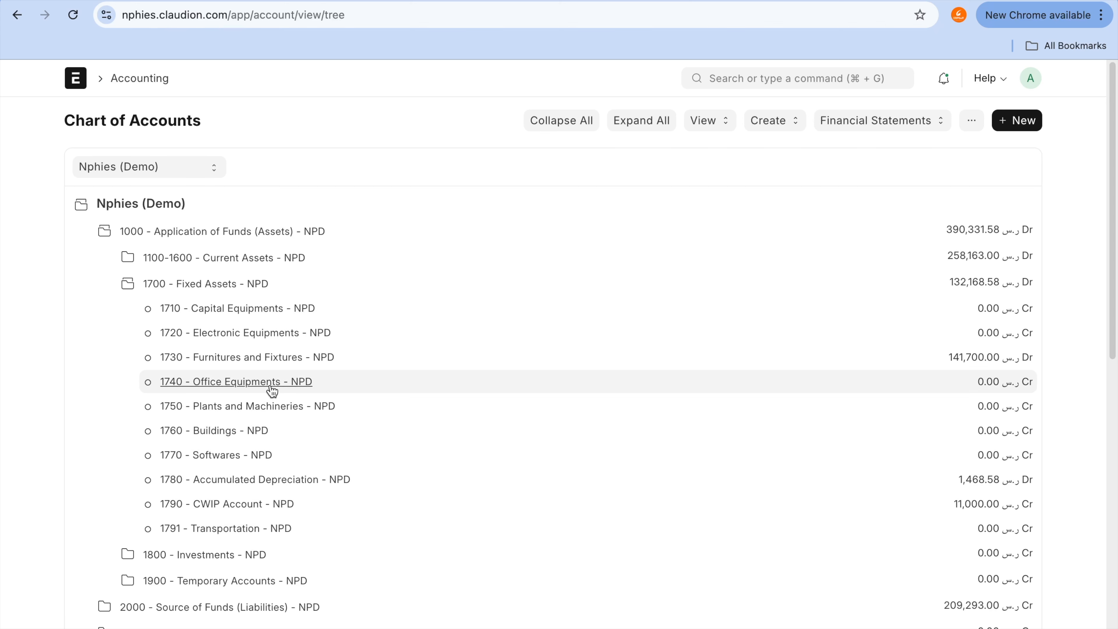
Step: Examine the Transportation and Accumulated Depreciation accounts under Fixed Assets and the Depreciation account under Indirect Expenses in the Chart of Accounts
{"action": "left_click", "coordinate": [254, 530]}
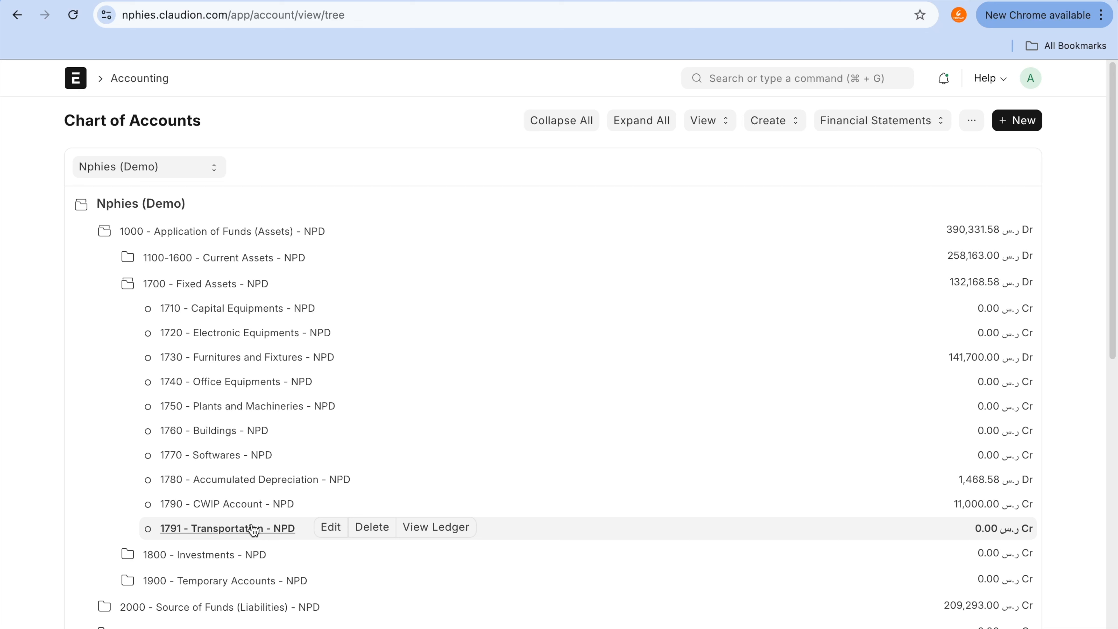
{"action": "left_click", "coordinate": [261, 484]}
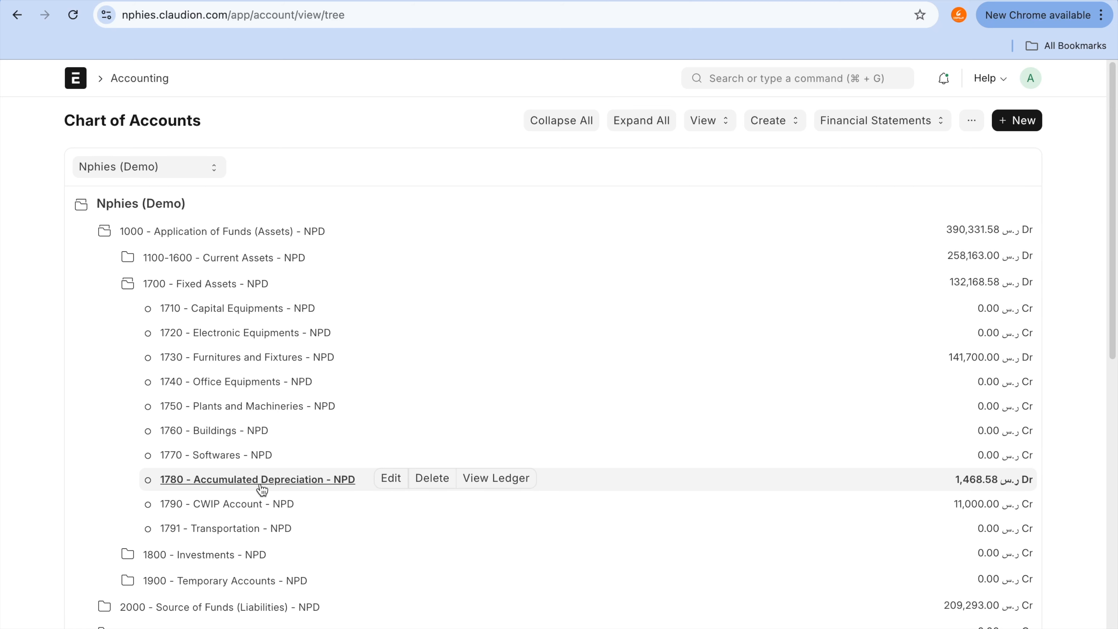
{"action": "scroll", "coordinate": [262, 489], "scroll_direction": "down", "scroll_amount": 4}
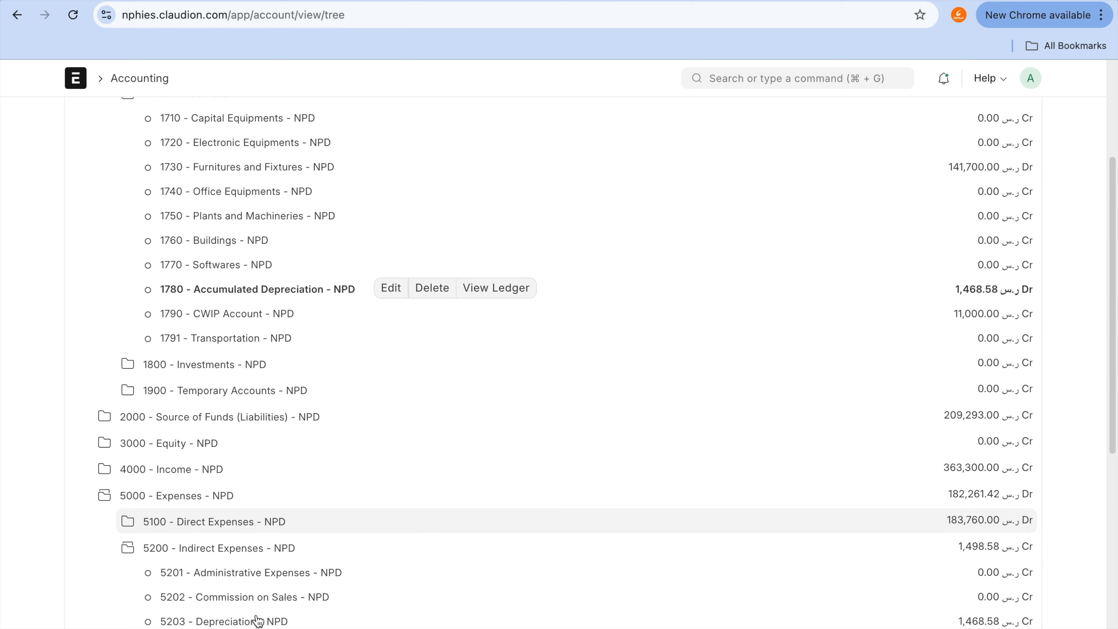
{"action": "scroll", "coordinate": [258, 621], "scroll_direction": "up", "scroll_amount": 1}
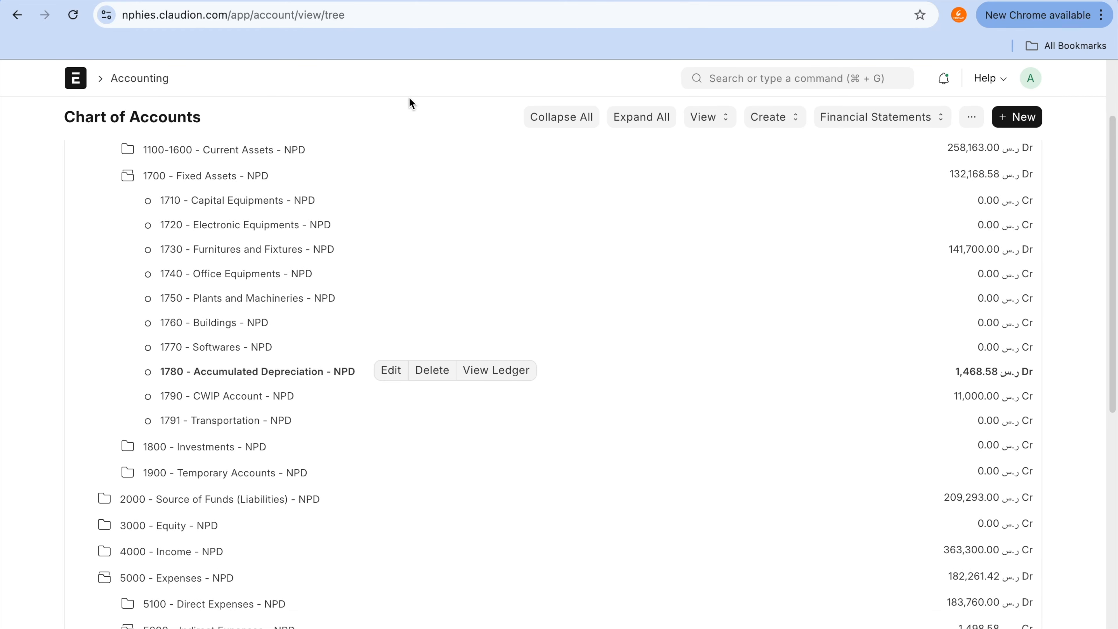
{"action": "left_click", "coordinate": [1063, 211]}
{"action": "mouse_move", "coordinate": [942, 165]}
{"action": "left_mouse_down"}
{"action": "mouse_move", "coordinate": [1063, 194]}
{"action": "mouse_move", "coordinate": [978, 164]}
{"action": "left_mouse_up"}
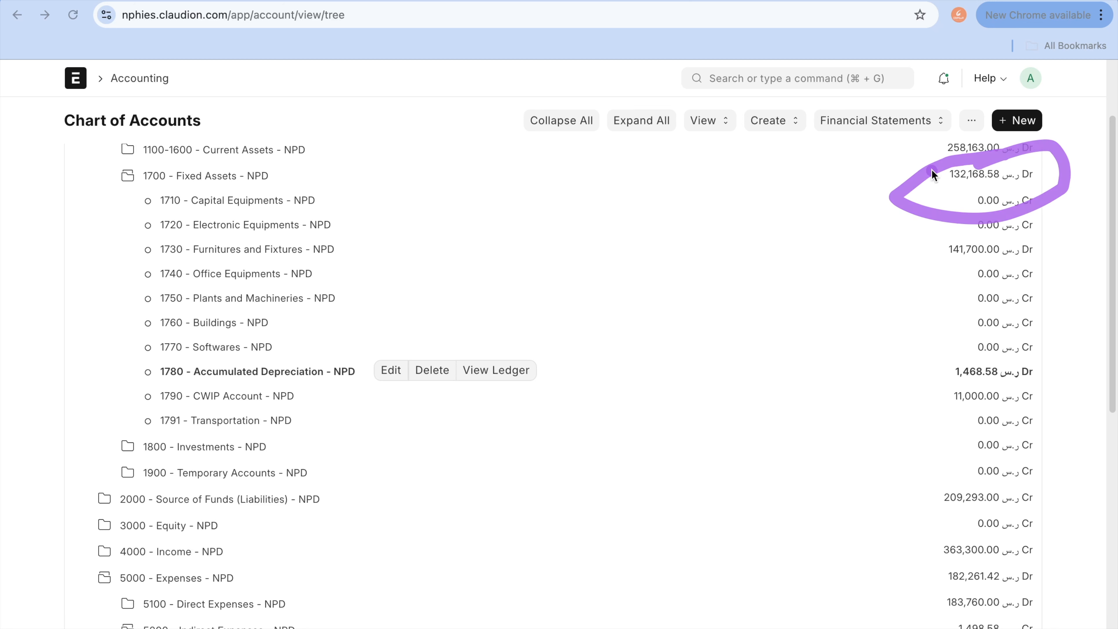
{"action": "left_click_drag", "start_coordinate": [314, 374], "coordinate": [557, 375]}
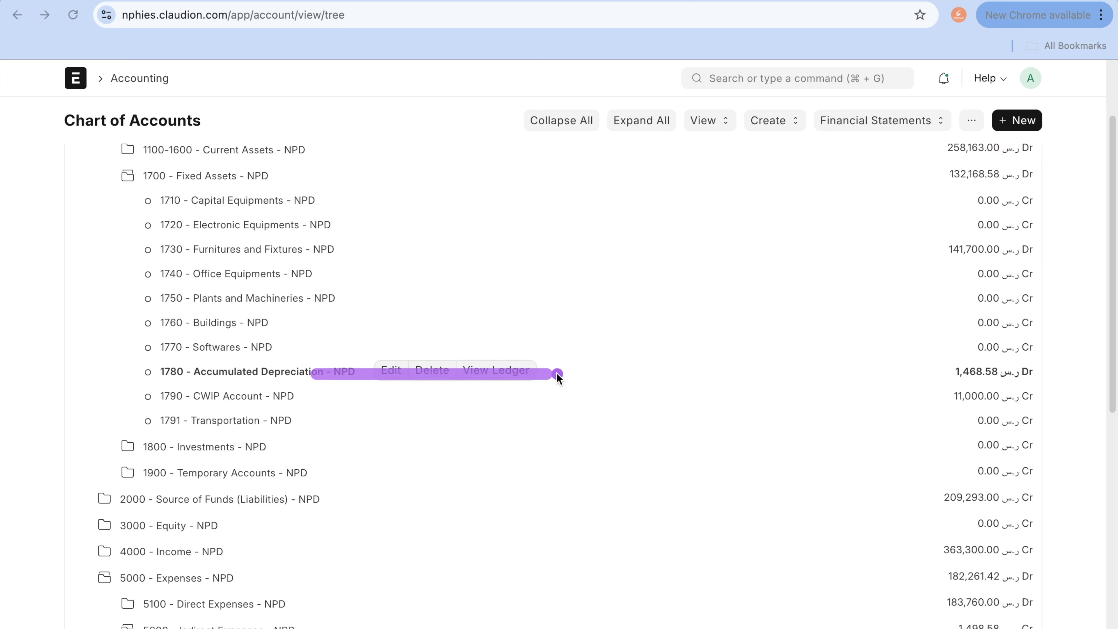
{"action": "left_click_drag", "start_coordinate": [308, 421], "coordinate": [522, 425]}
{"action": "scroll", "coordinate": [521, 428], "scroll_direction": "down", "scroll_amount": 9}
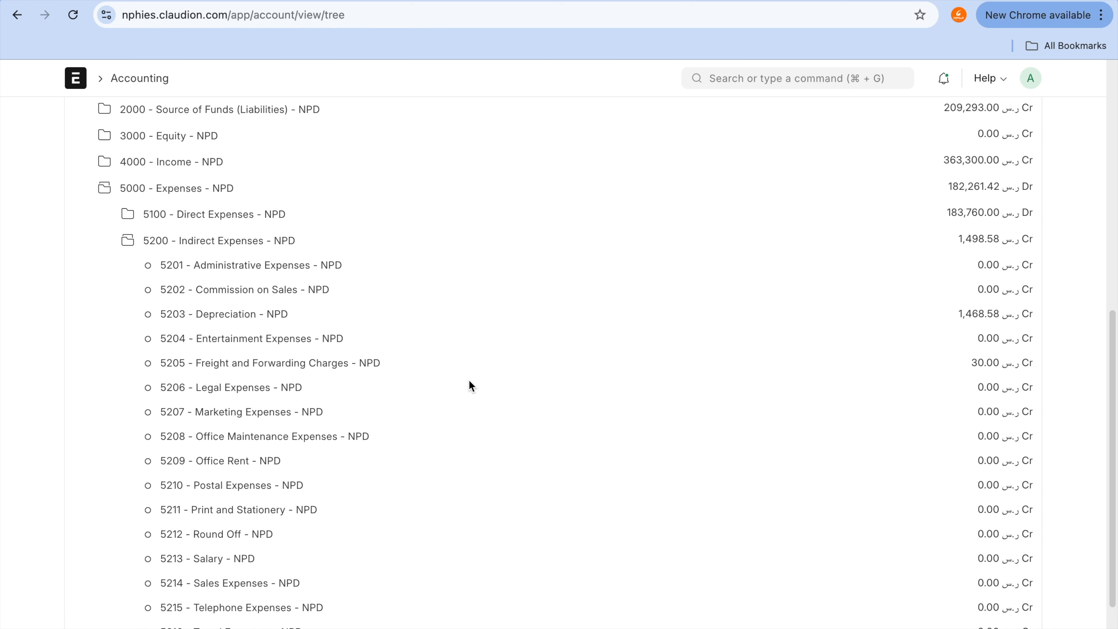
{"action": "scroll", "coordinate": [470, 381], "scroll_direction": "up", "scroll_amount": 9}
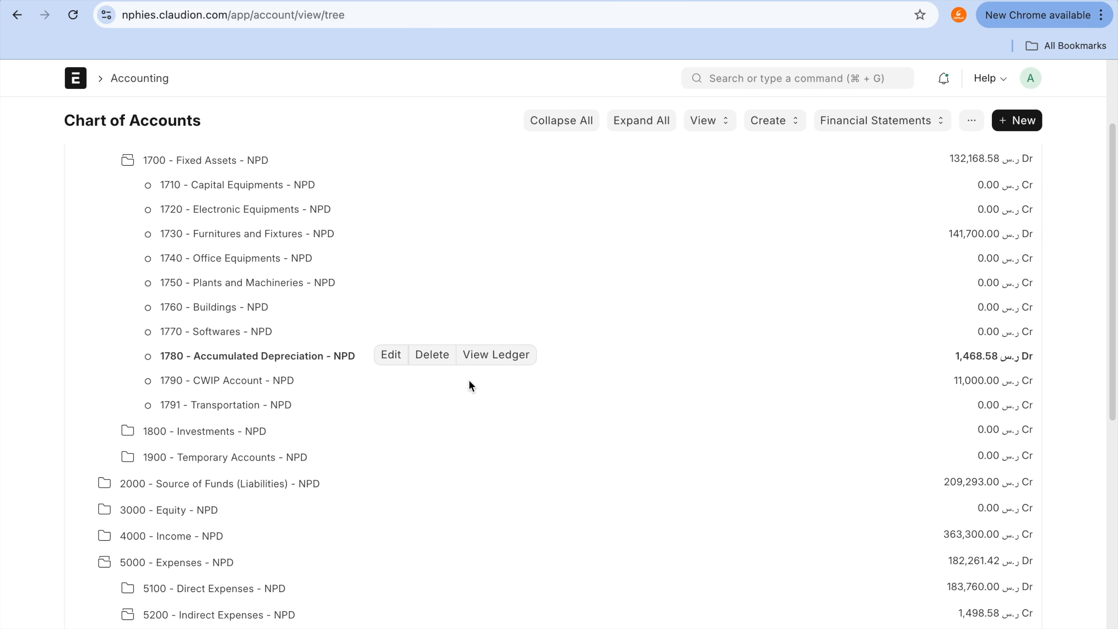
{"action": "scroll", "coordinate": [469, 382], "scroll_direction": "up", "scroll_amount": 1}
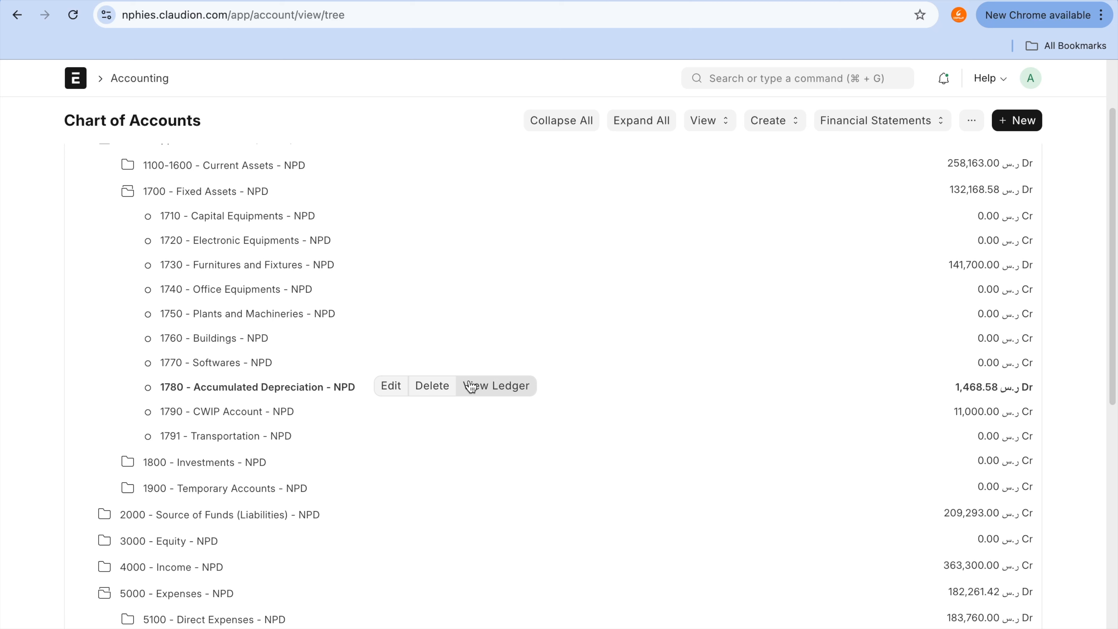
{"action": "scroll", "coordinate": [470, 386], "scroll_direction": "down", "scroll_amount": 3}
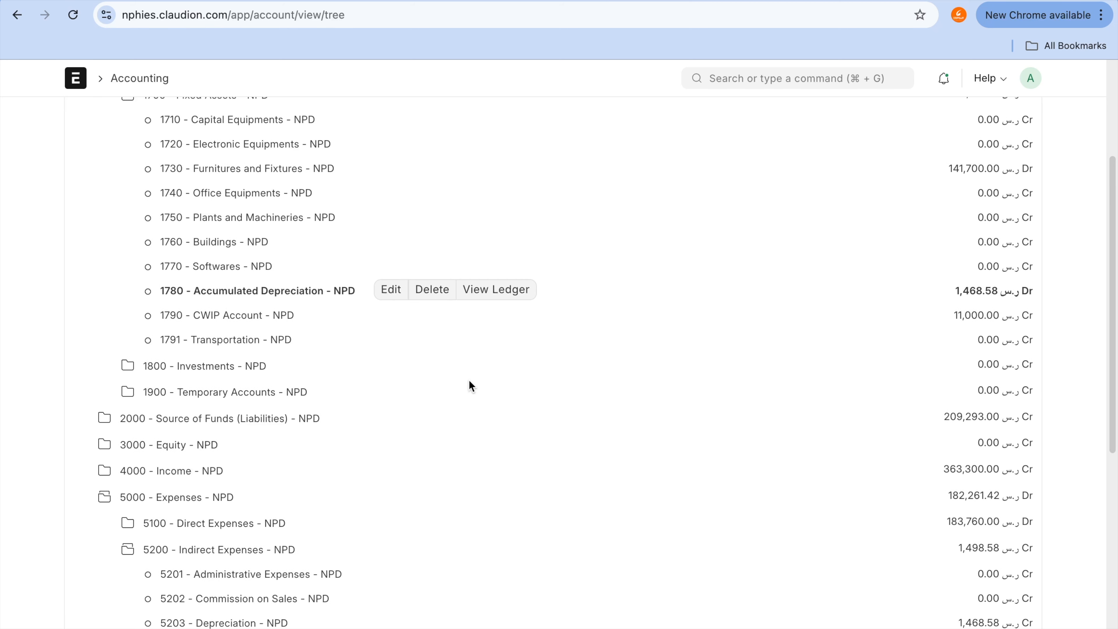
{"action": "scroll", "coordinate": [470, 381], "scroll_direction": "up", "scroll_amount": 5}
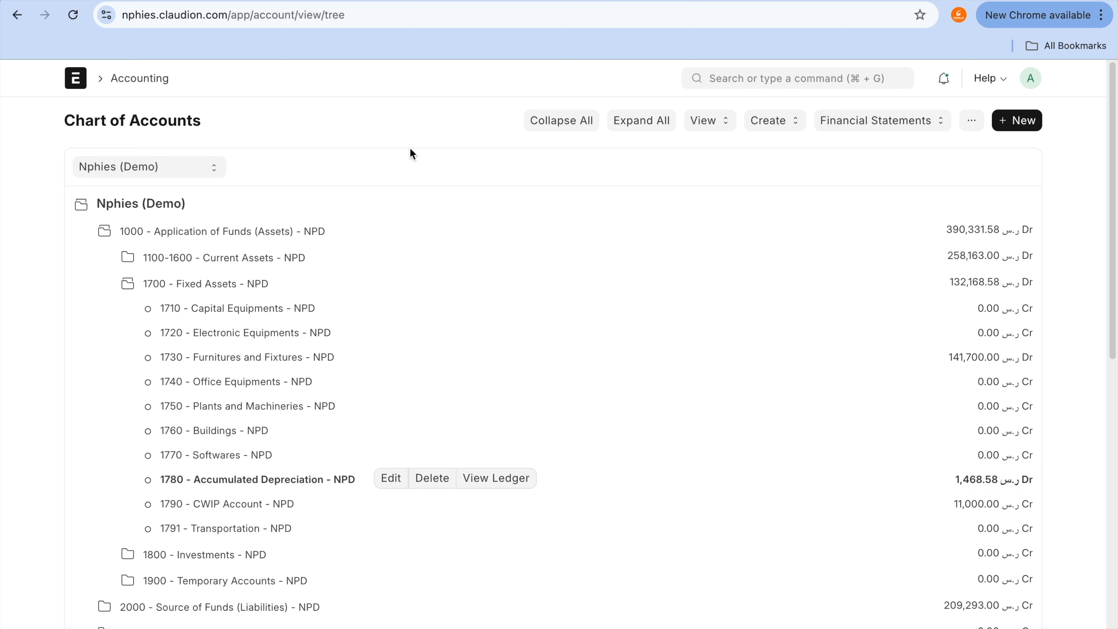
Step: Set 1790 - CWIP Account - NPD as the Transportation category's Capital Work In Progress Account and save the category
{"action": "left_click", "coordinate": [496, 1]}
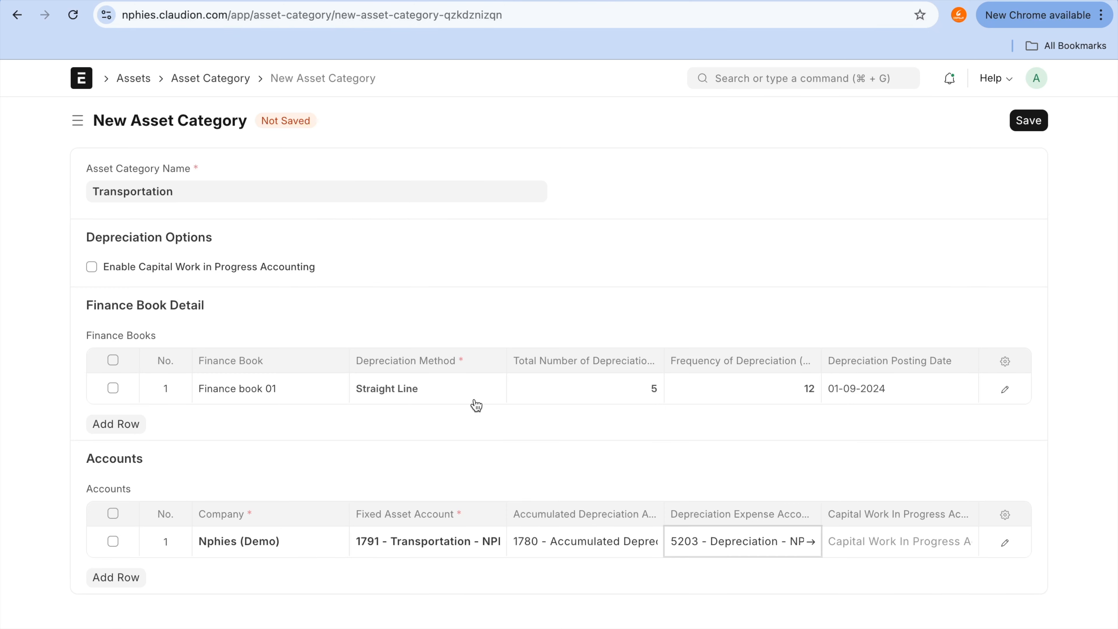
{"action": "left_click", "coordinate": [888, 543]}
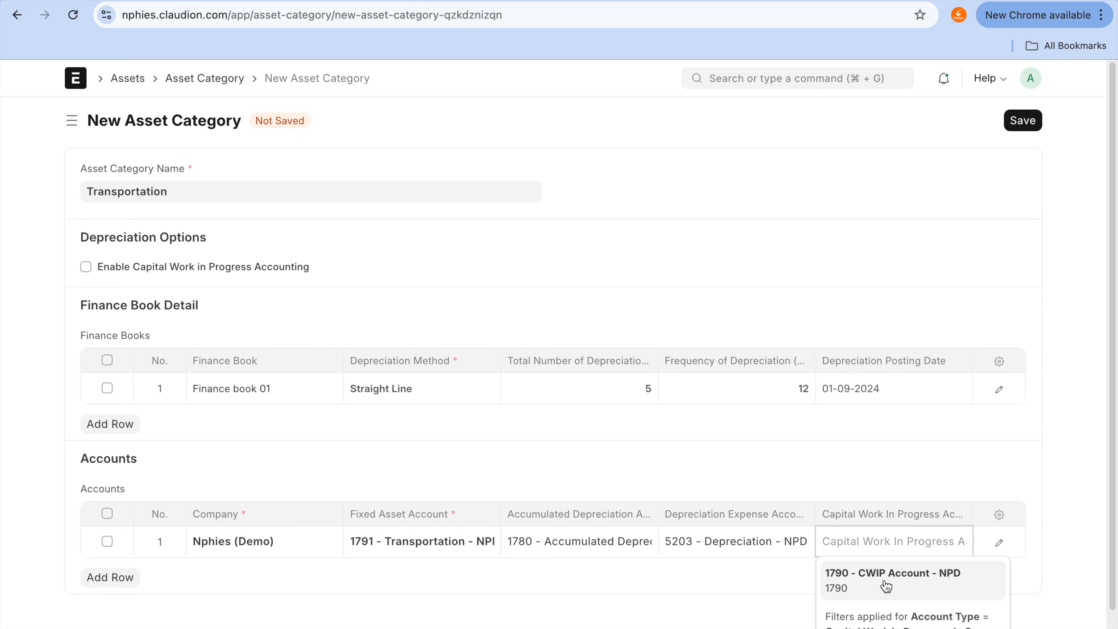
{"action": "left_click", "coordinate": [886, 586]}
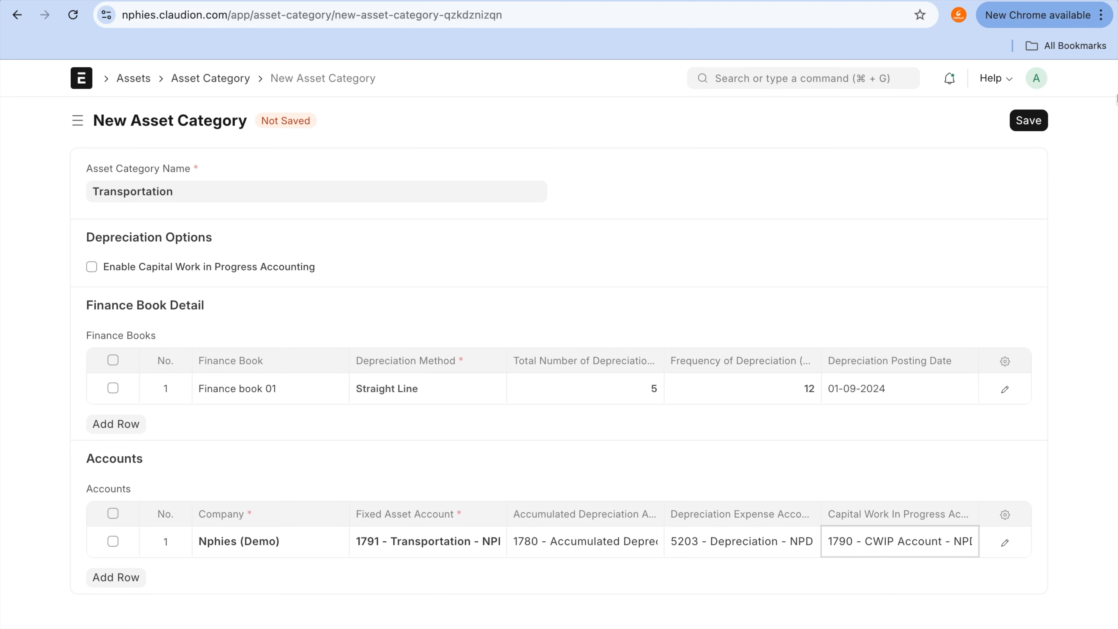
{"action": "left_click", "coordinate": [1028, 125]}
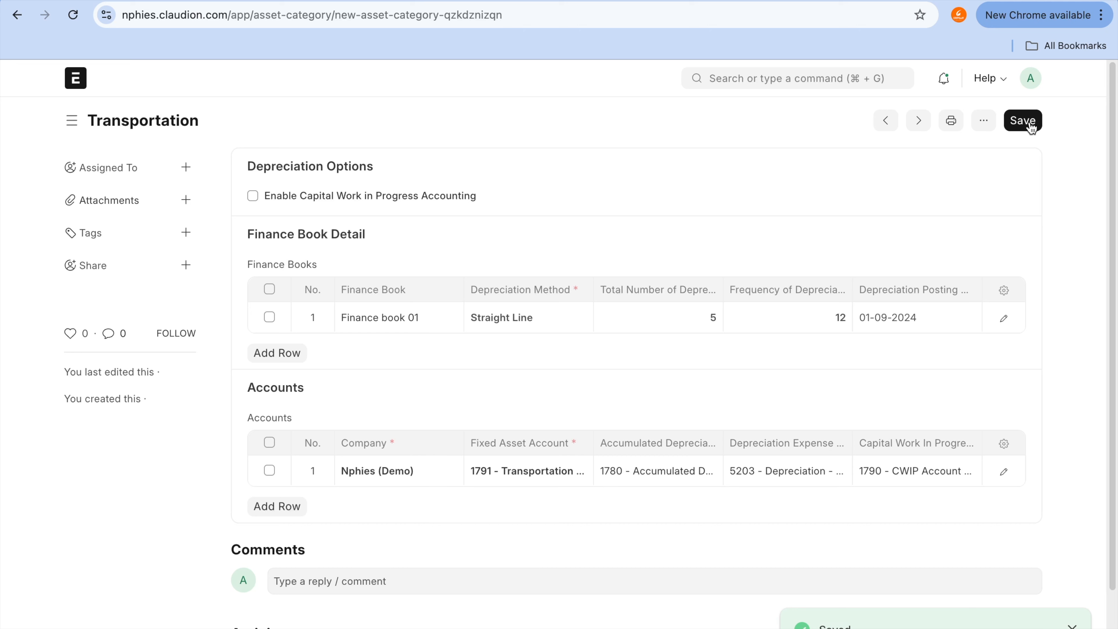
{"action": "left_click", "coordinate": [1030, 126]}
Step: Return to the new asset form and start creating a new item with the item code "Ford explorer"
{"action": "mouse_move", "coordinate": [152, 1]}
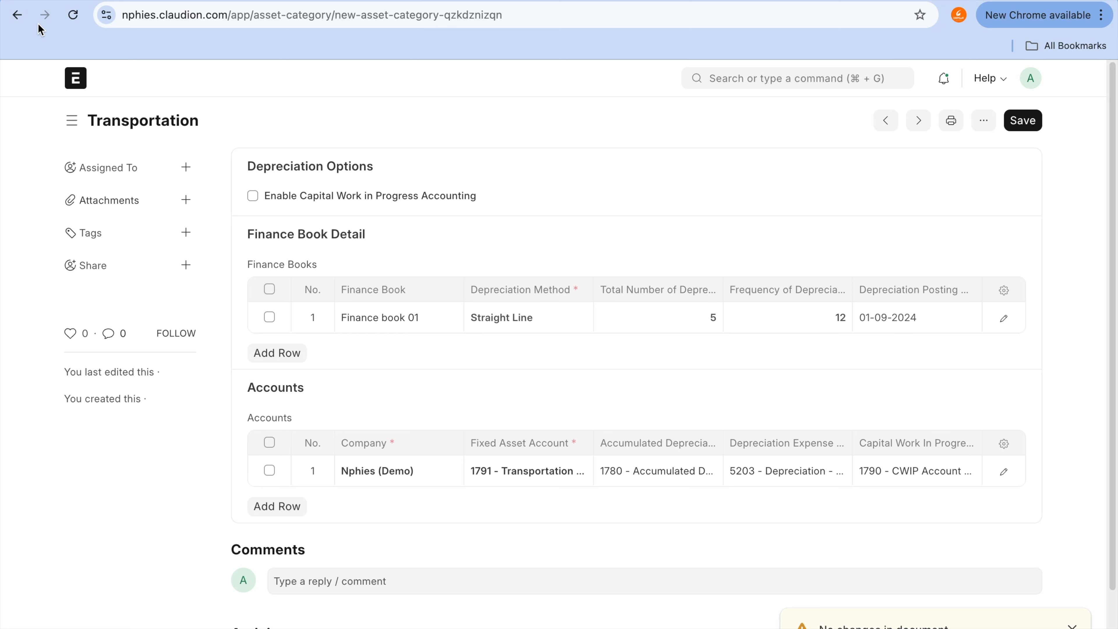
{"action": "left_click", "coordinate": [17, 16]}
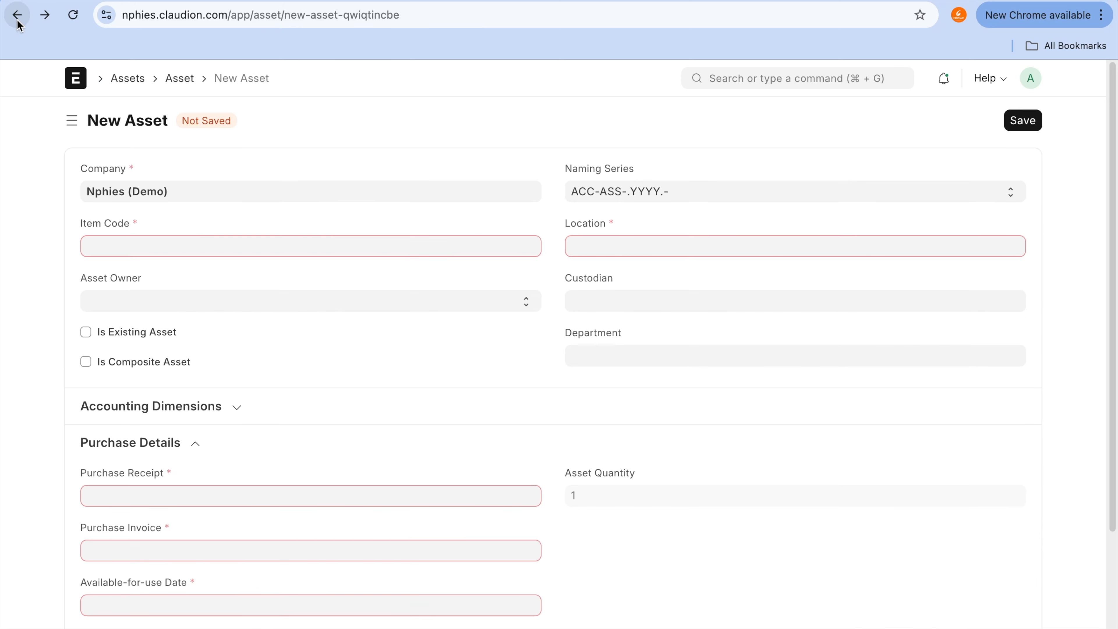
{"action": "left_click", "coordinate": [180, 242]}
{"action": "type", "text": "Ford explore"}
{"action": "key", "text": "BackSpace"}
{"action": "type", "text": "lorer"}
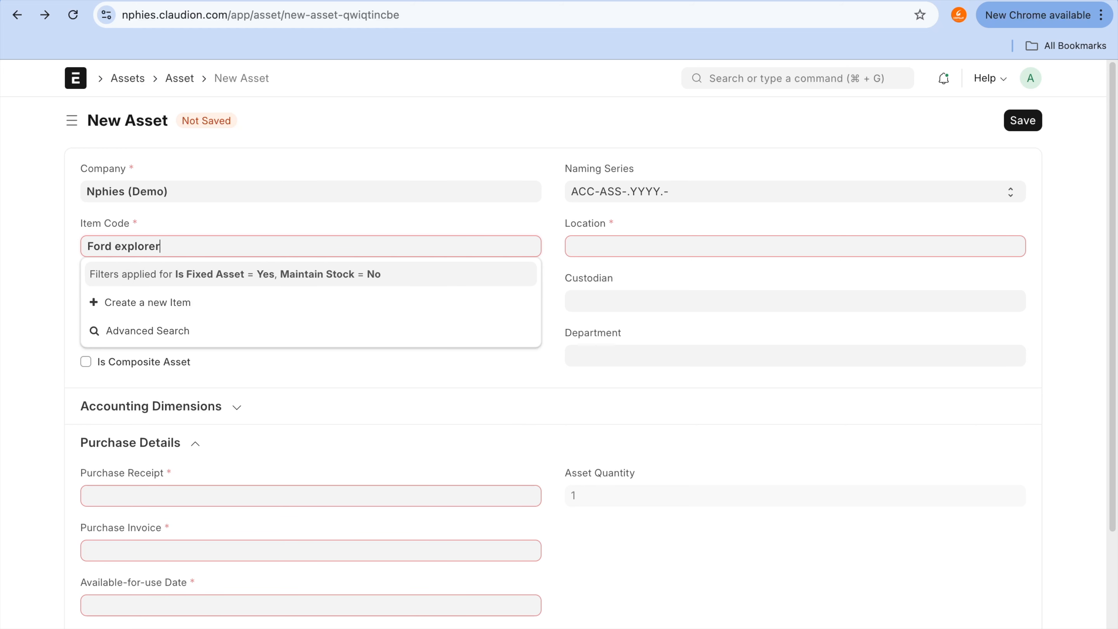
{"action": "key", "text": "super+a"}
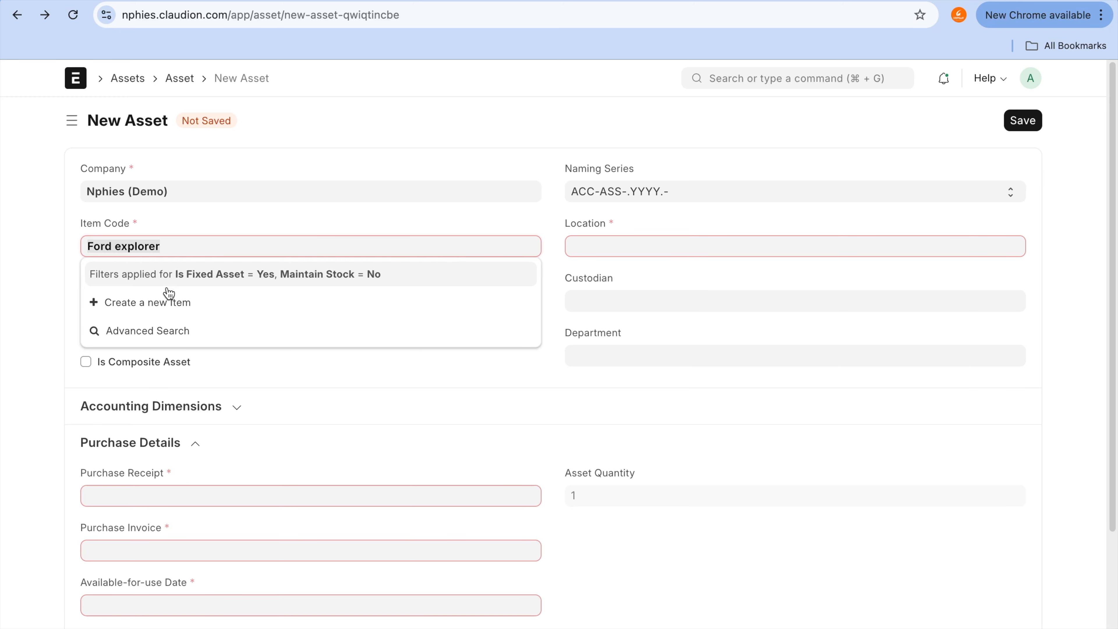
{"action": "left_click", "coordinate": [167, 302]}
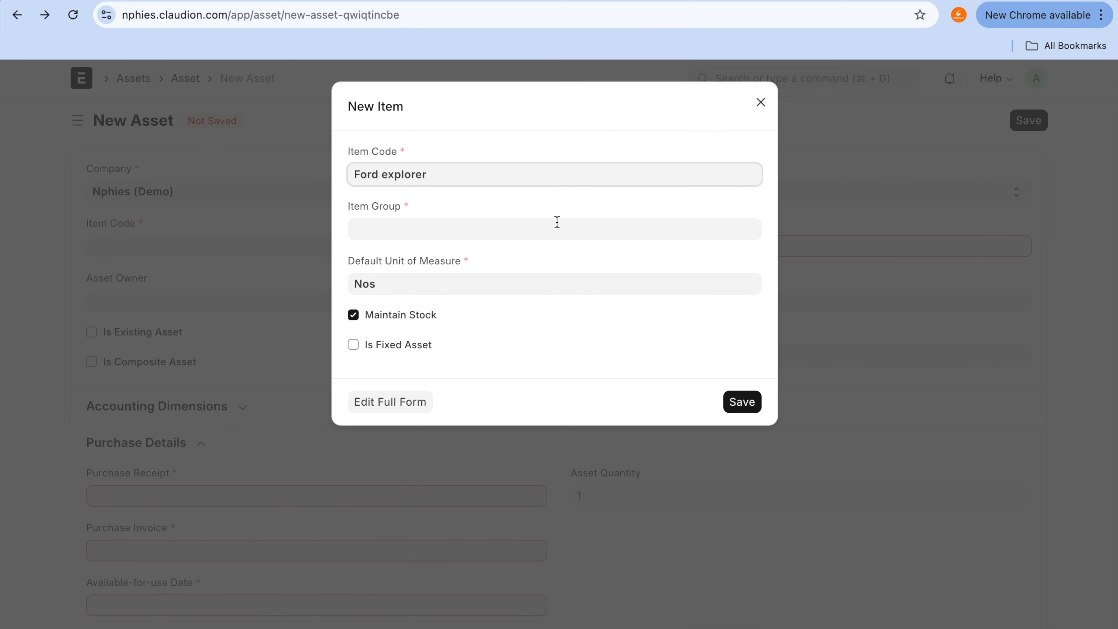
Step: Assign the new item to All Item Groups, disable Maintain Stock and mark it as a fixed asset
{"action": "left_click", "coordinate": [408, 228]}
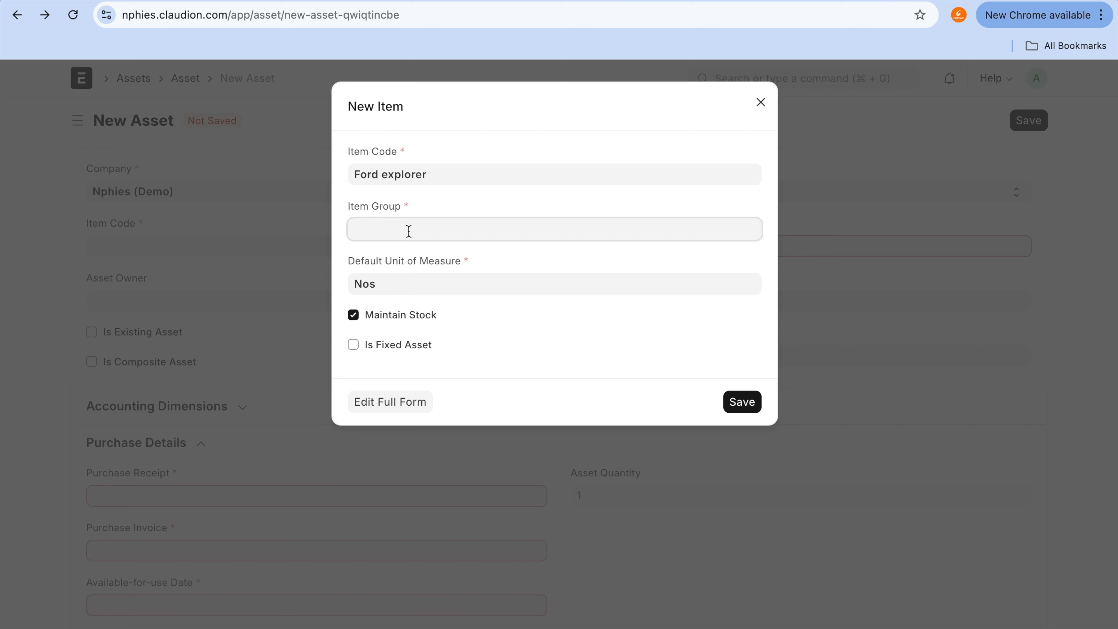
{"action": "left_click", "coordinate": [414, 249]}
{"action": "left_click", "coordinate": [406, 344]}
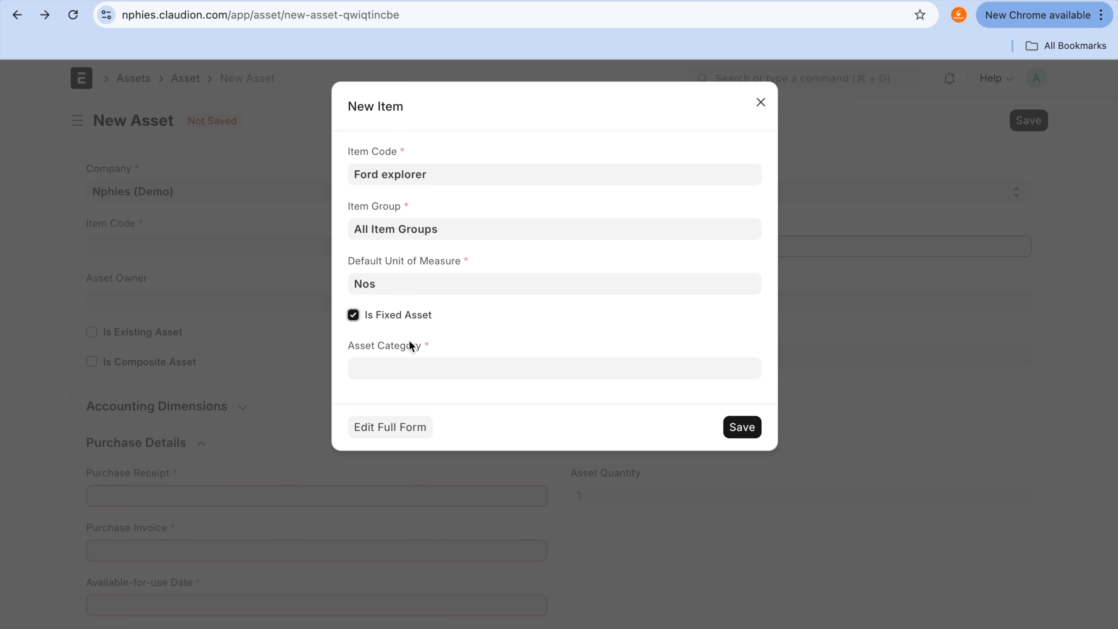
{"action": "left_click", "coordinate": [410, 314]}
{"action": "left_click", "coordinate": [400, 315]}
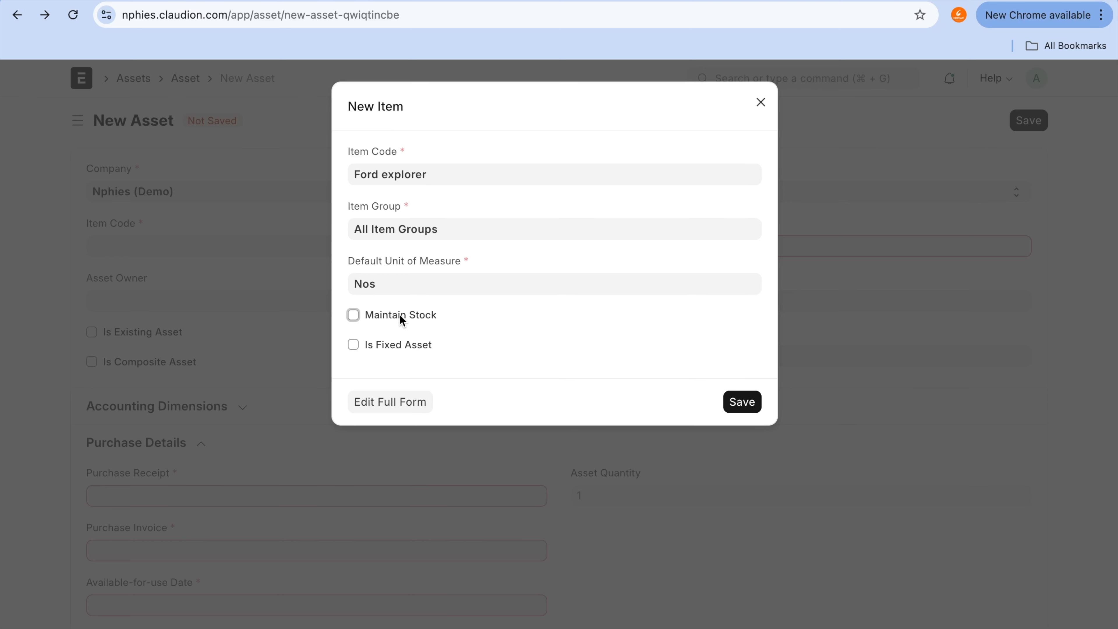
{"action": "left_click", "coordinate": [401, 344]}
Step: Set the new item's asset category to Transportation and save the item
{"action": "left_click", "coordinate": [412, 372]}
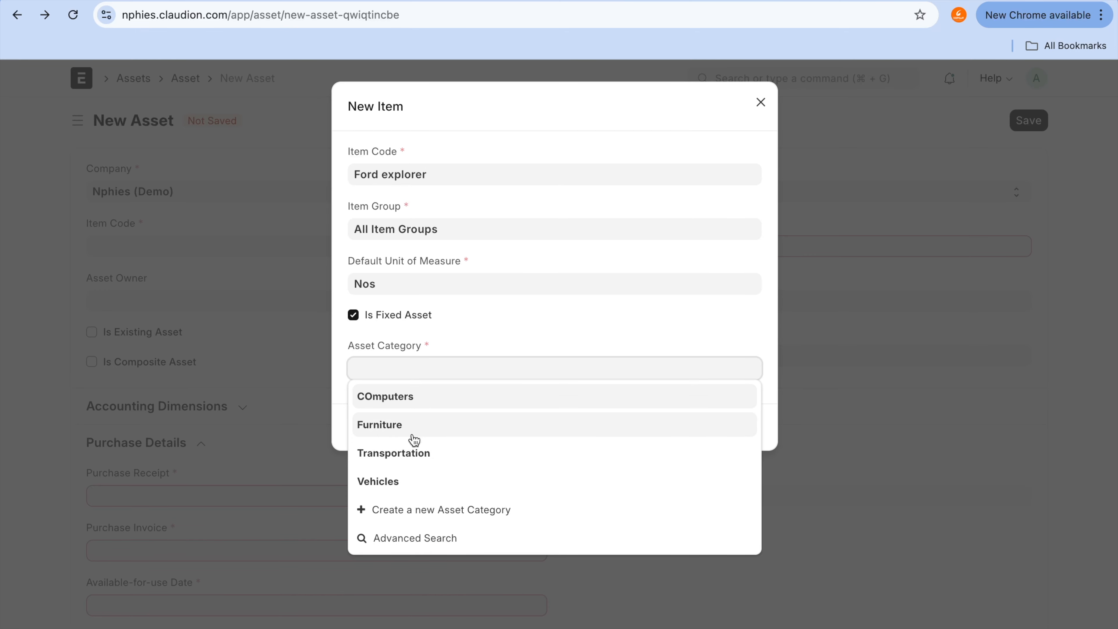
{"action": "left_click", "coordinate": [414, 454]}
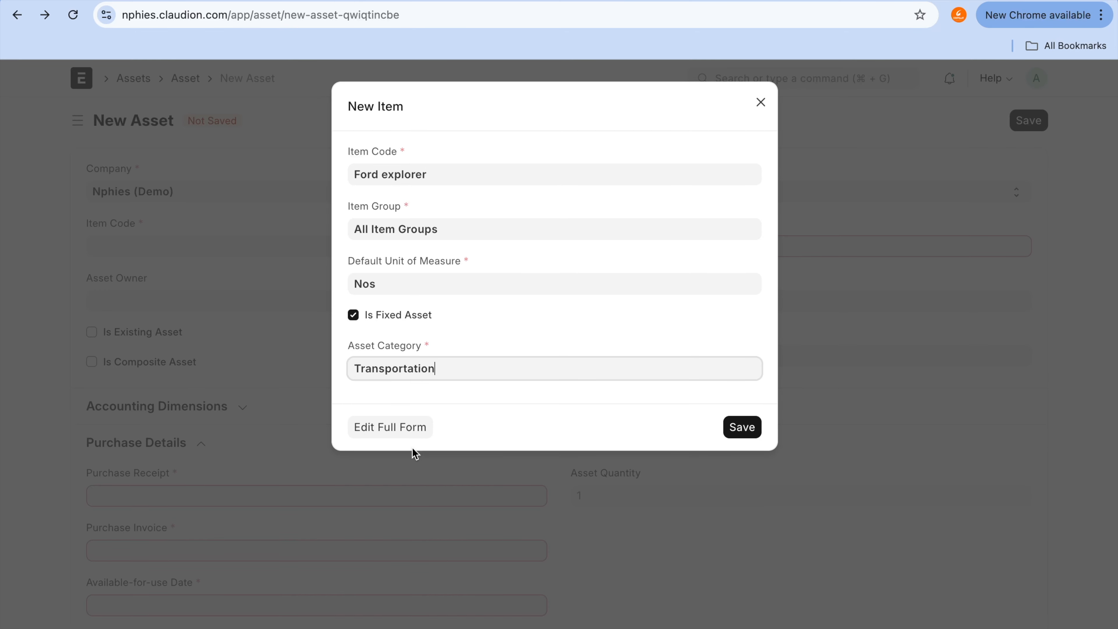
{"action": "left_click", "coordinate": [744, 429]}
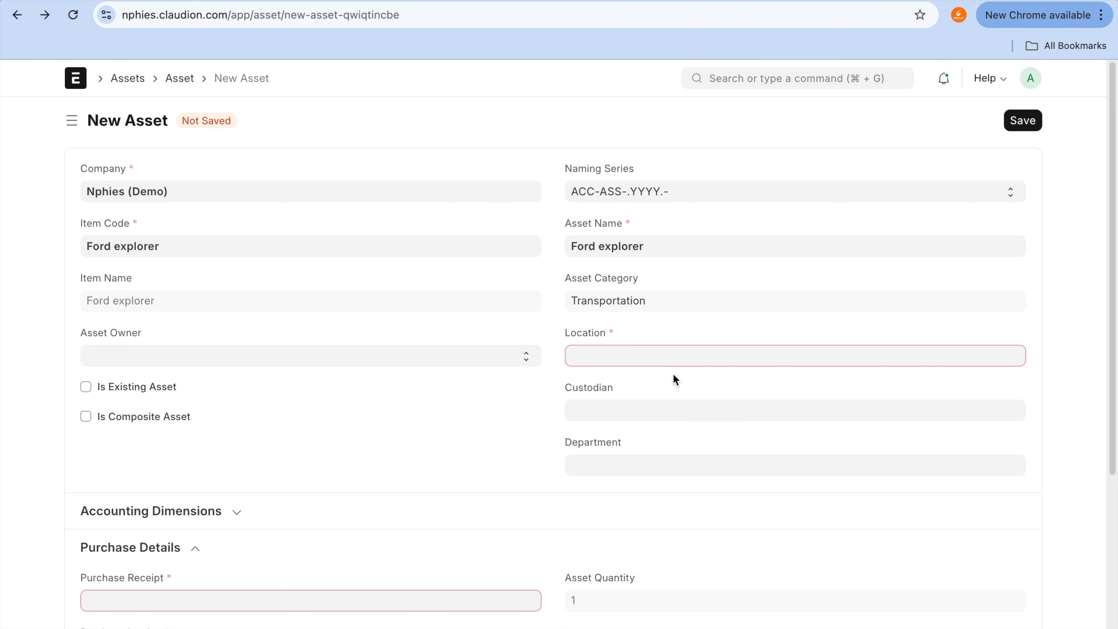
Step: Set the asset's location to Garage01
{"action": "left_click", "coordinate": [671, 350]}
{"action": "left_click", "coordinate": [663, 390]}
{"action": "scroll", "coordinate": [639, 476], "scroll_direction": "down", "scroll_amount": 4}
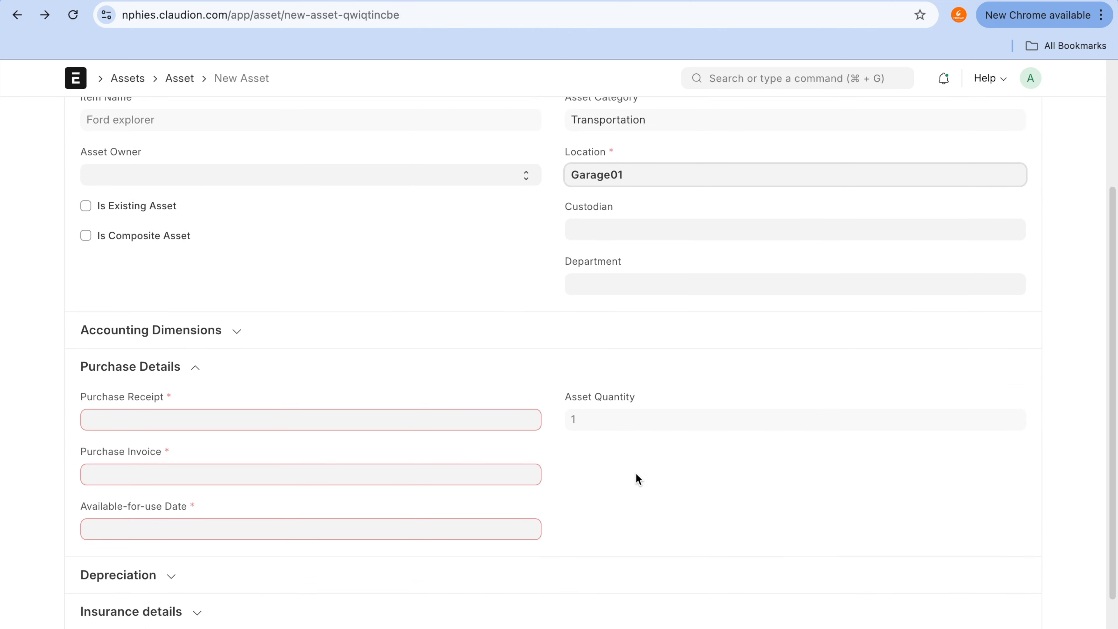
{"action": "scroll", "coordinate": [638, 479], "scroll_direction": "down", "scroll_amount": 1}
{"action": "left_click", "coordinate": [444, 399]}
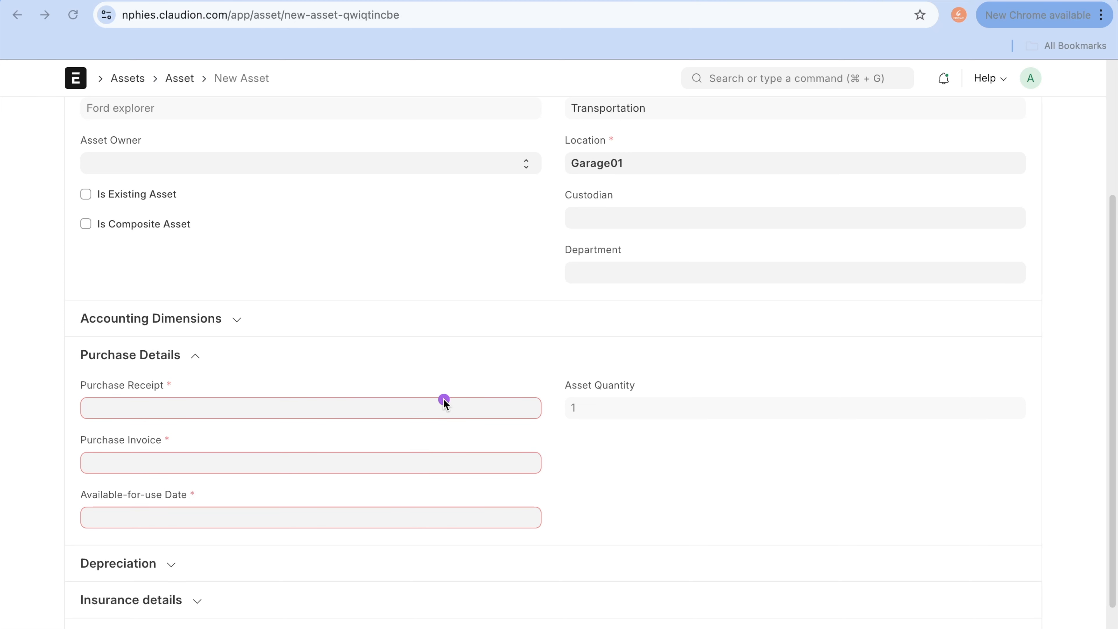
{"action": "mouse_move", "coordinate": [337, 349]}
{"action": "left_mouse_down"}
{"action": "mouse_move", "coordinate": [117, 355]}
{"action": "mouse_move", "coordinate": [269, 430]}
{"action": "left_mouse_up"}
{"action": "left_click", "coordinate": [288, 421]}
{"action": "left_click_drag", "start_coordinate": [190, 197], "coordinate": [430, 185]}
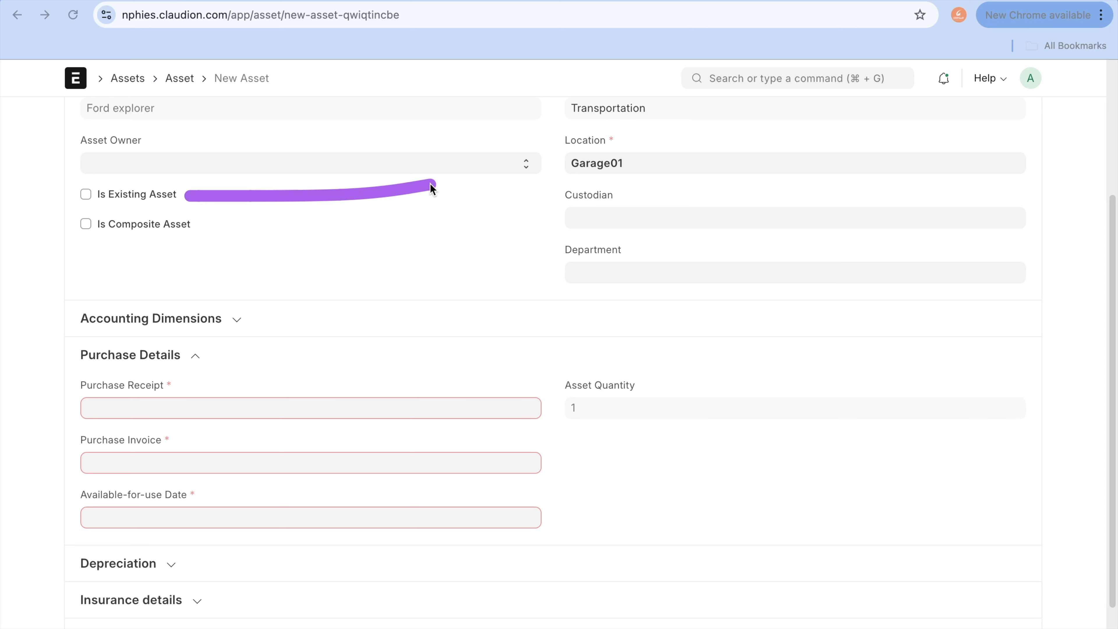
{"action": "left_click", "coordinate": [253, 229]}
{"action": "left_click_drag", "start_coordinate": [202, 230], "coordinate": [380, 229]}
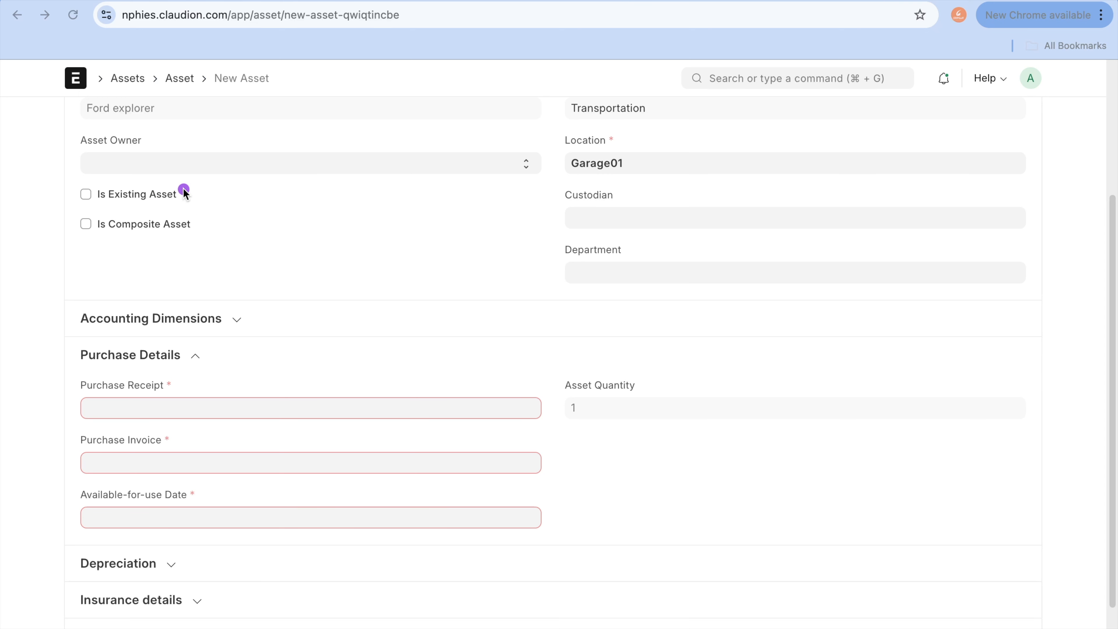
{"action": "left_click_drag", "start_coordinate": [184, 194], "coordinate": [401, 194]}
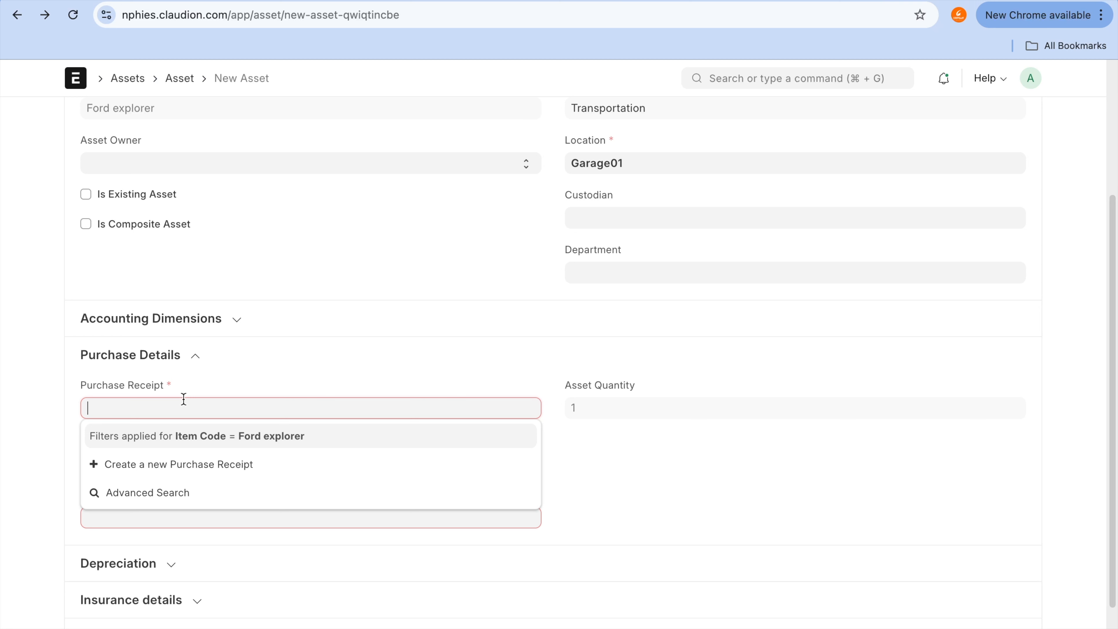
Step: Mark the Ford explorer as an existing asset and set its gross purchase amount to 50000
{"action": "left_click", "coordinate": [131, 196]}
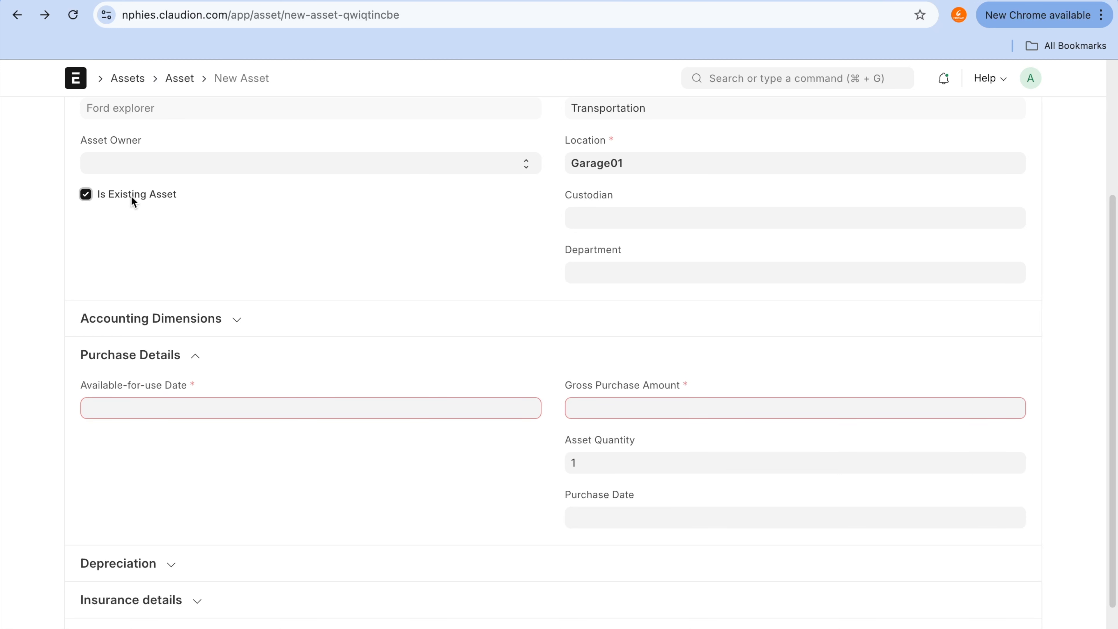
{"action": "left_click", "coordinate": [693, 405]}
{"action": "type", "text": "50000"}
{"action": "scroll", "coordinate": [586, 424], "scroll_direction": "up", "scroll_amount": 5}
{"action": "scroll", "coordinate": [587, 424], "scroll_direction": "down", "scroll_amount": 6}
{"action": "scroll", "coordinate": [587, 424], "scroll_direction": "up", "scroll_amount": 4}
{"action": "scroll", "coordinate": [587, 428], "scroll_direction": "down", "scroll_amount": 2}
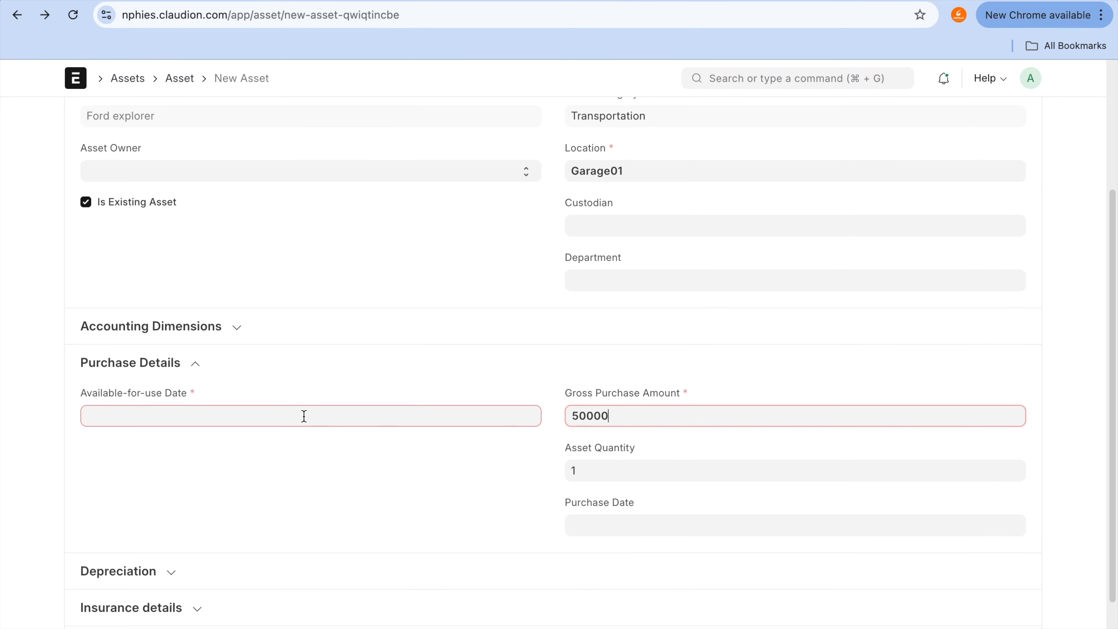
{"action": "left_click", "coordinate": [304, 422]}
{"action": "left_click", "coordinate": [286, 475]}
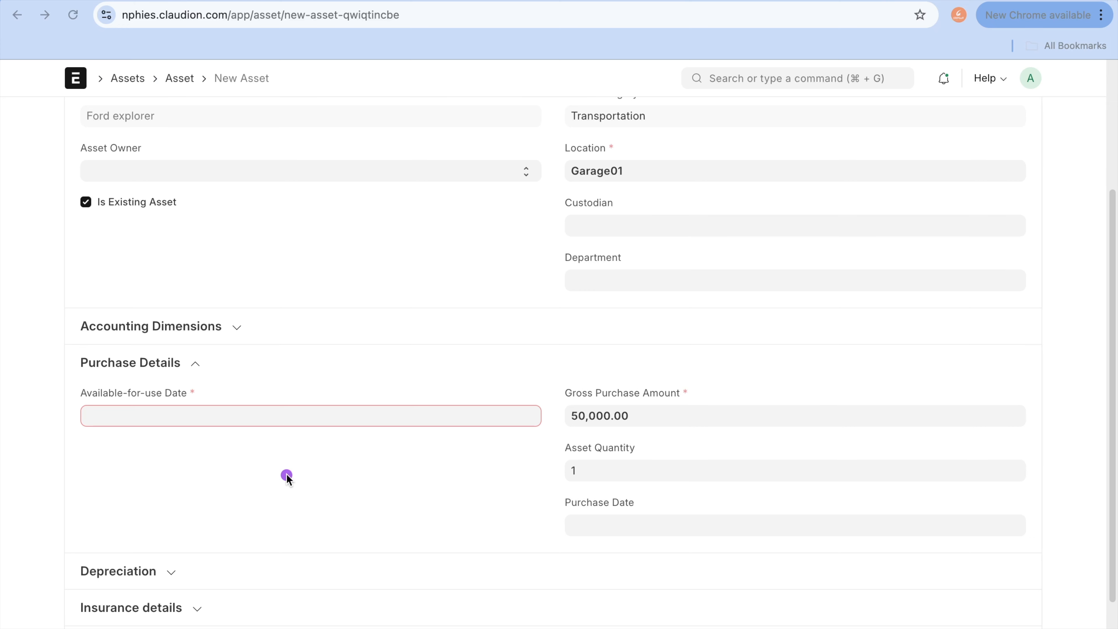
{"action": "mouse_move", "coordinate": [125, 369]}
{"action": "left_mouse_down"}
{"action": "mouse_move", "coordinate": [47, 374]}
{"action": "mouse_move", "coordinate": [65, 368]}
{"action": "left_mouse_up"}
{"action": "mouse_move", "coordinate": [619, 496]}
{"action": "left_mouse_down"}
{"action": "mouse_move", "coordinate": [542, 529]}
{"action": "mouse_move", "coordinate": [529, 499]}
{"action": "left_mouse_up"}
{"action": "mouse_move", "coordinate": [200, 352]}
{"action": "left_mouse_down"}
{"action": "mouse_move", "coordinate": [94, 414]}
{"action": "mouse_move", "coordinate": [142, 378]}
{"action": "left_mouse_up"}
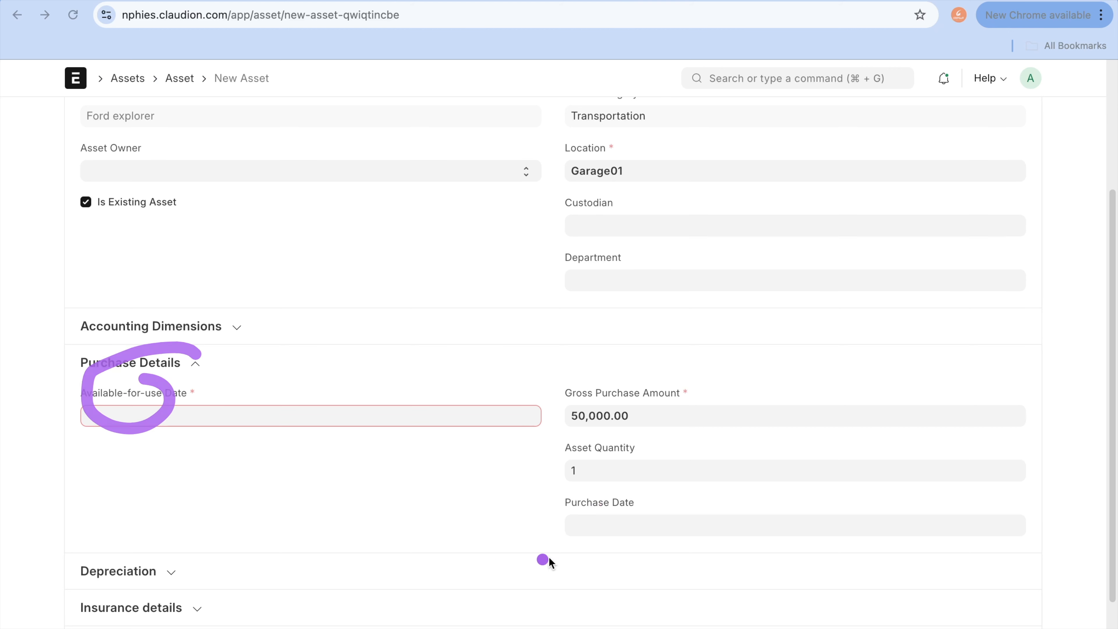
{"action": "mouse_move", "coordinate": [619, 488]}
{"action": "left_mouse_down"}
{"action": "mouse_move", "coordinate": [627, 478]}
{"action": "mouse_move", "coordinate": [547, 471]}
{"action": "left_mouse_up"}
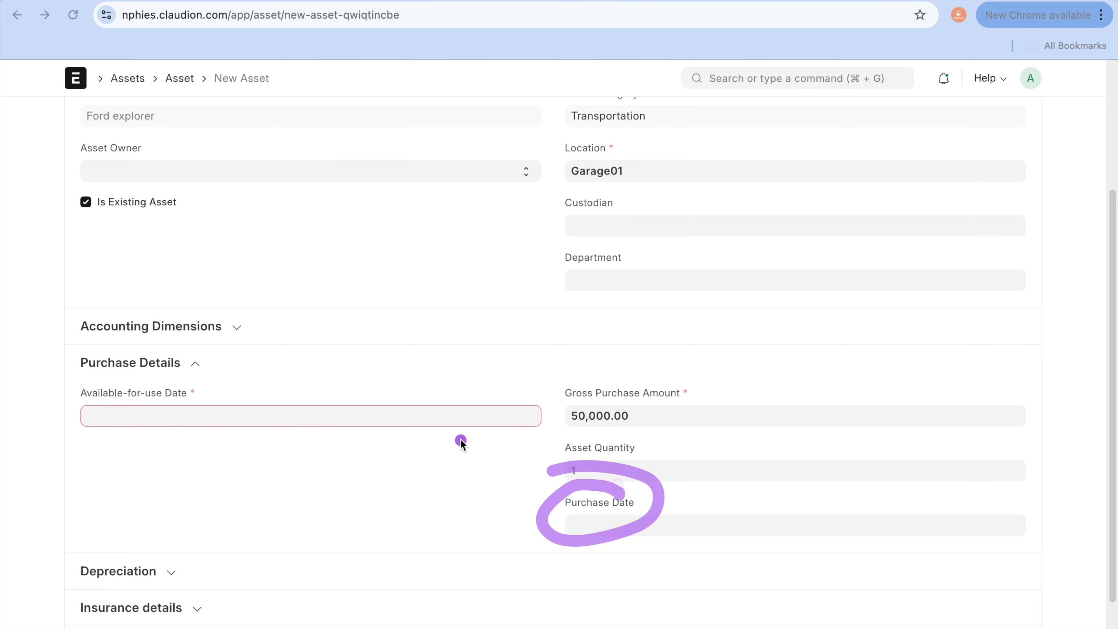
{"action": "mouse_move", "coordinate": [196, 370]}
{"action": "left_mouse_down"}
{"action": "mouse_move", "coordinate": [55, 390]}
{"action": "mouse_move", "coordinate": [211, 325]}
{"action": "mouse_move", "coordinate": [143, 329]}
{"action": "left_mouse_up"}
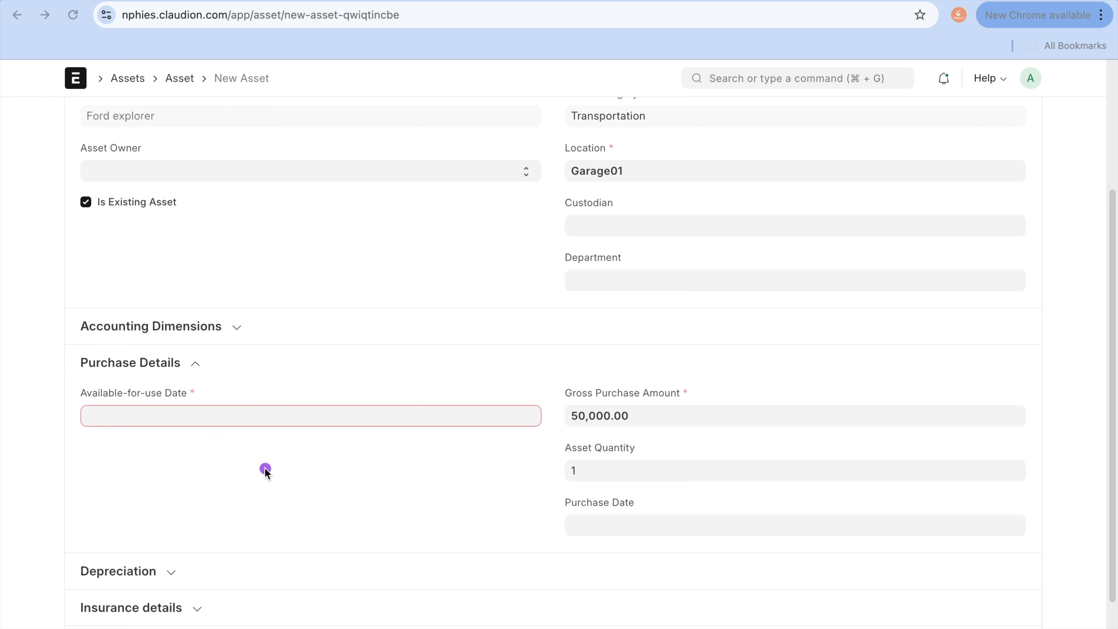
{"action": "key", "text": "Escape"}
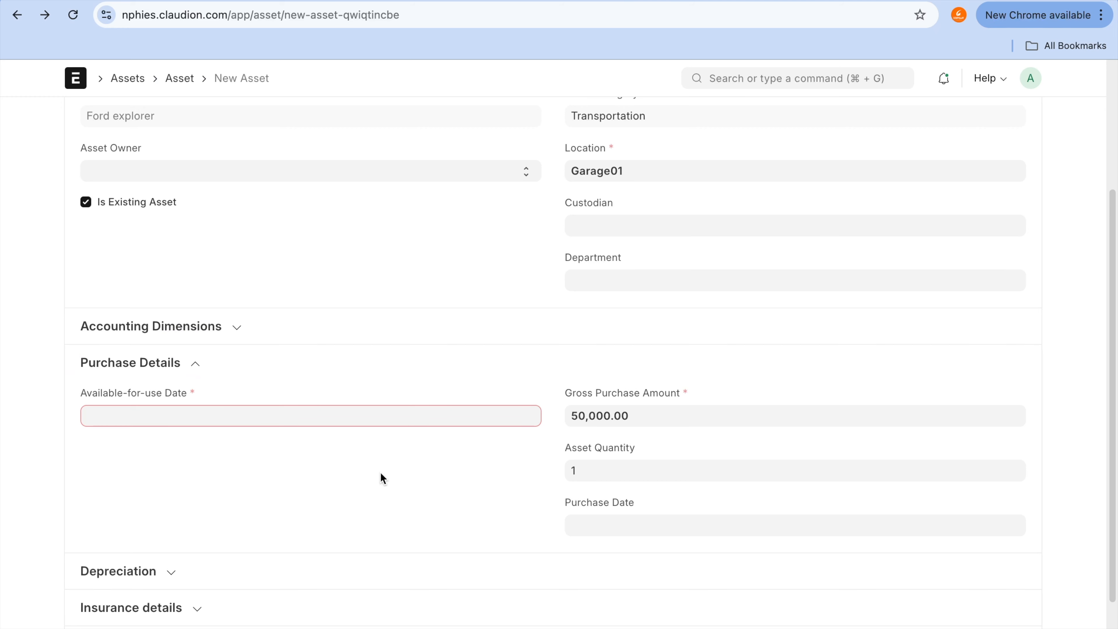
Step: Set the asset's available-for-use date to 01-07-2024
{"action": "left_click", "coordinate": [360, 421]}
{"action": "left_click", "coordinate": [95, 194]}
{"action": "left_click", "coordinate": [95, 195]}
{"action": "left_click", "coordinate": [121, 260]}
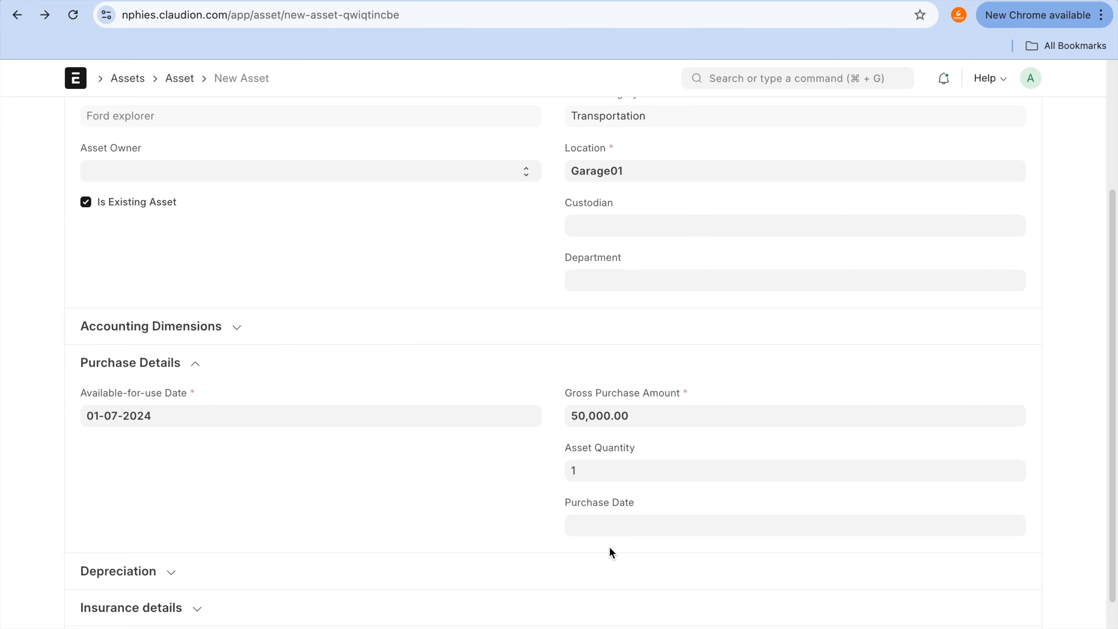
Step: Set the asset's purchase date to 01-06-2024
{"action": "left_click", "coordinate": [717, 527]}
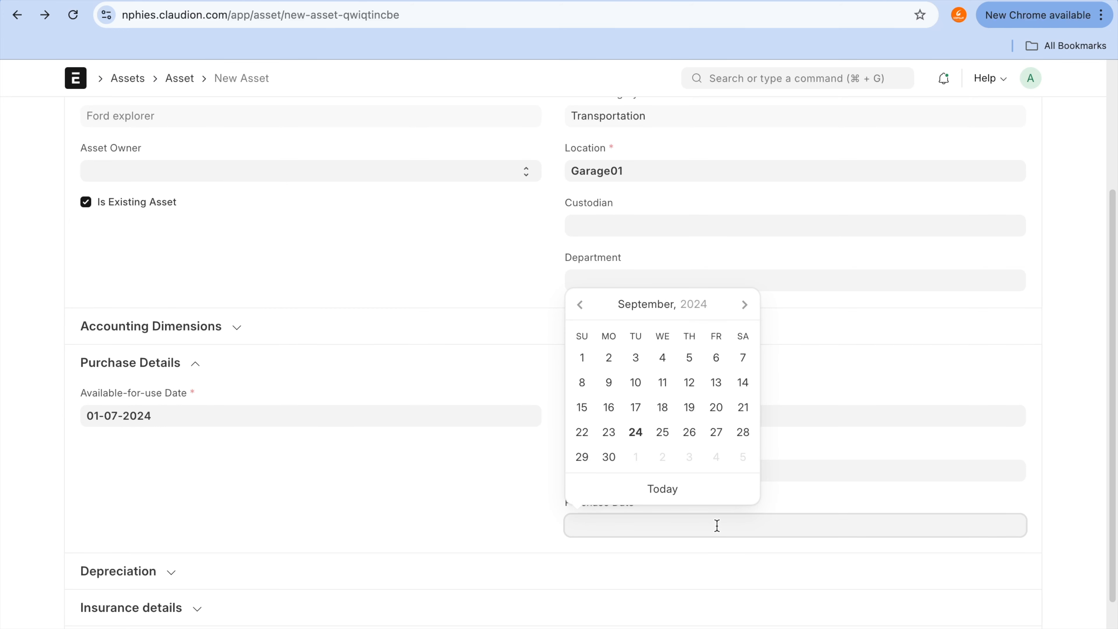
{"action": "left_click", "coordinate": [581, 304]}
{"action": "left_click", "coordinate": [582, 304]}
{"action": "left_click", "coordinate": [581, 304]}
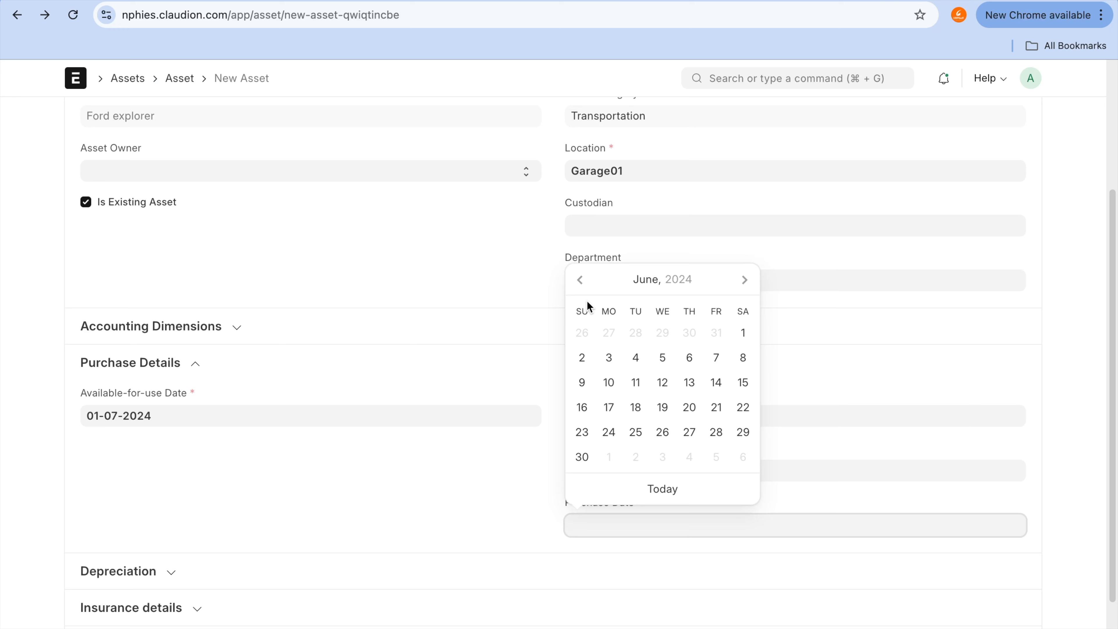
{"action": "left_click", "coordinate": [743, 333]}
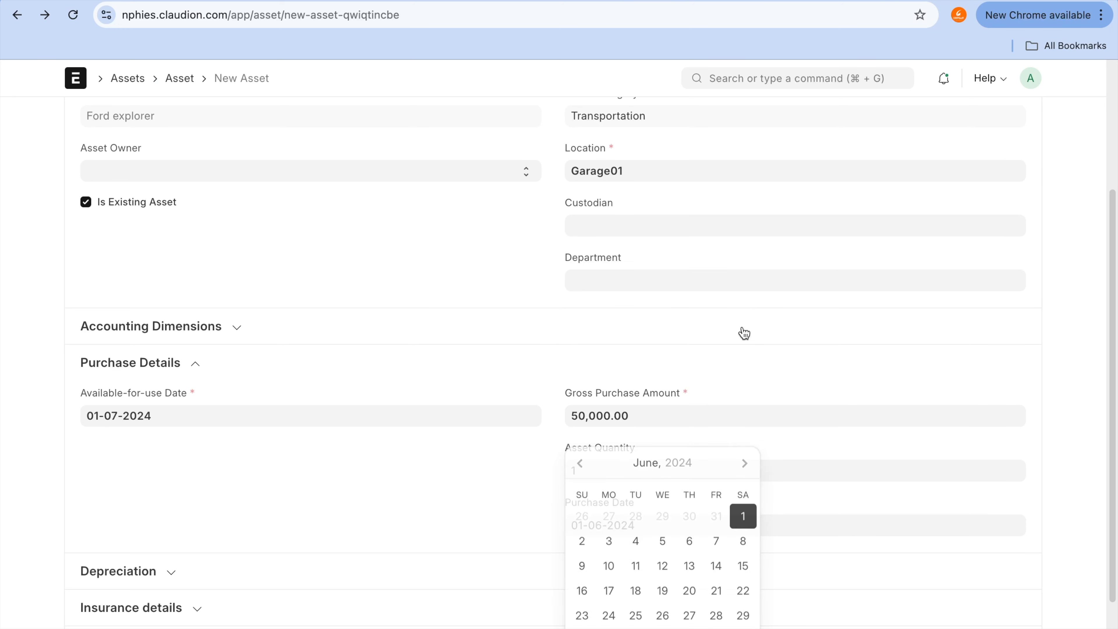
Step: Change the asset's available-for-use date to 01-08-2024
{"action": "left_click", "coordinate": [338, 424]}
{"action": "left_click", "coordinate": [192, 381]}
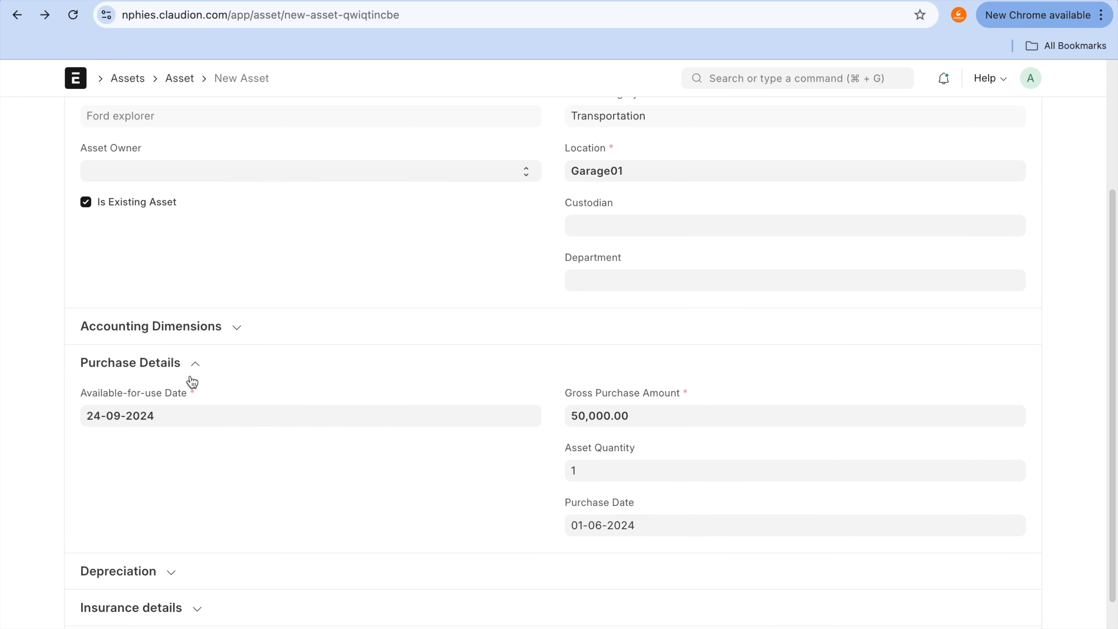
{"action": "scroll", "coordinate": [326, 488], "scroll_direction": "down", "scroll_amount": 2}
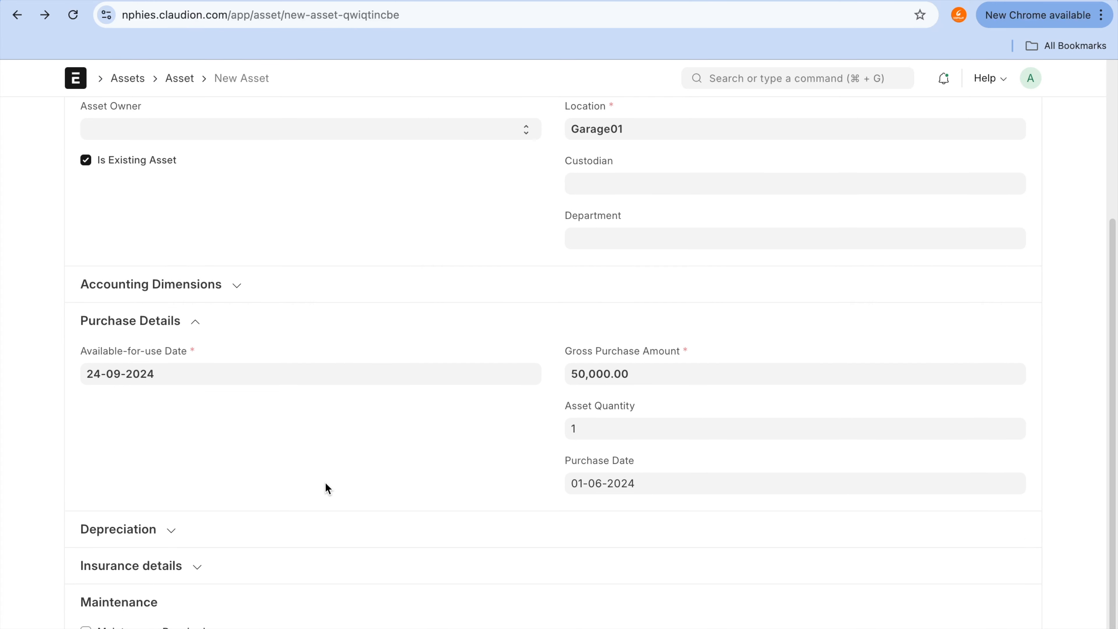
{"action": "scroll", "coordinate": [326, 488], "scroll_direction": "down", "scroll_amount": 2}
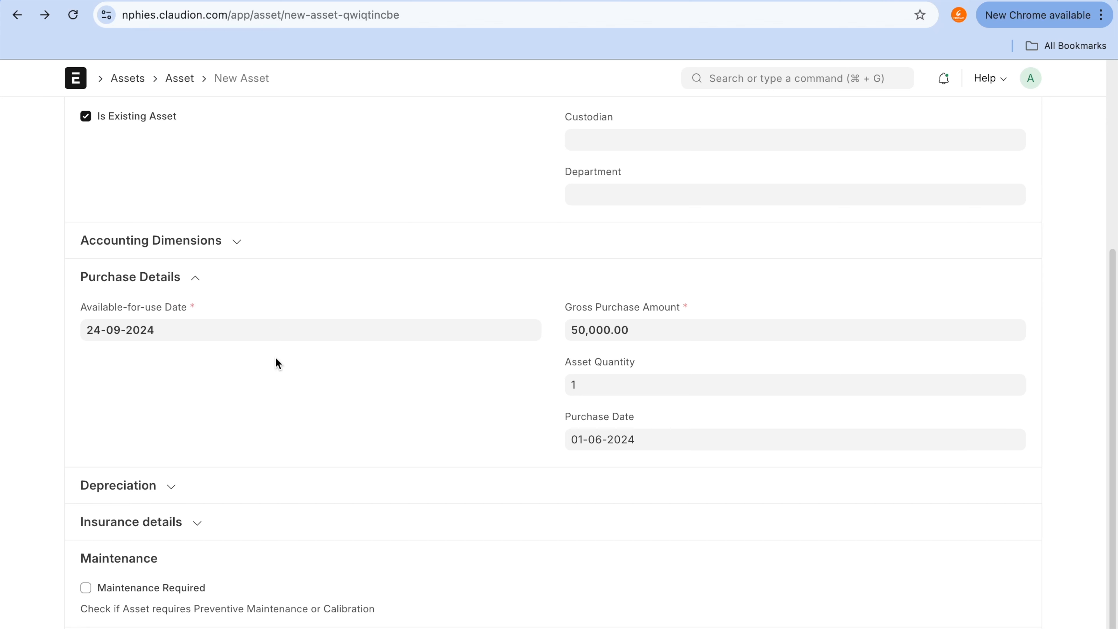
{"action": "left_click", "coordinate": [277, 329]}
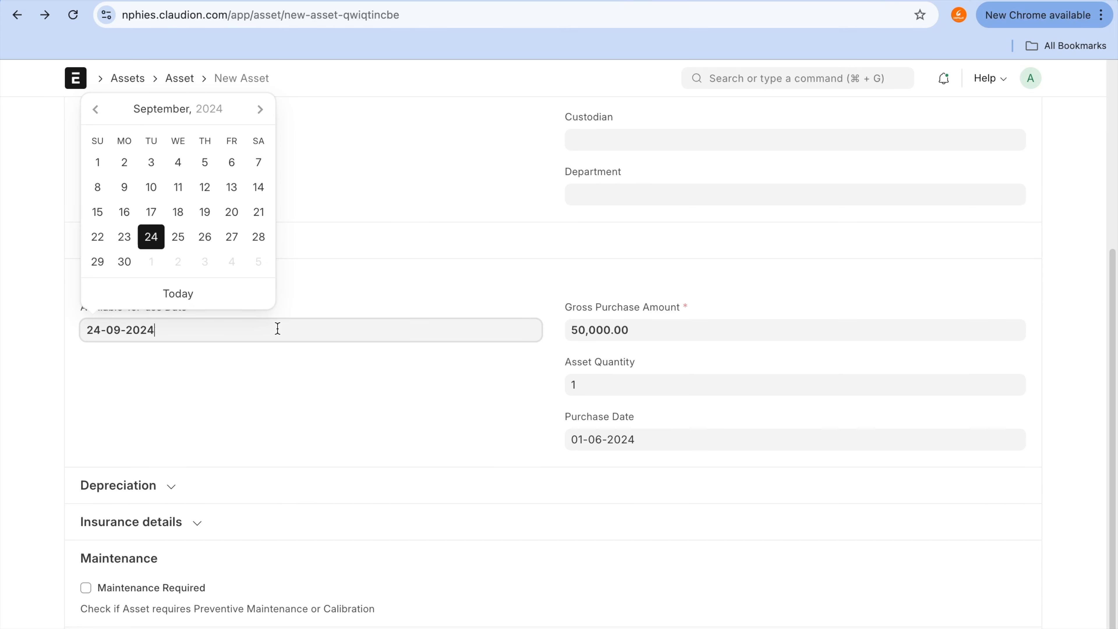
{"action": "left_click", "coordinate": [104, 112]}
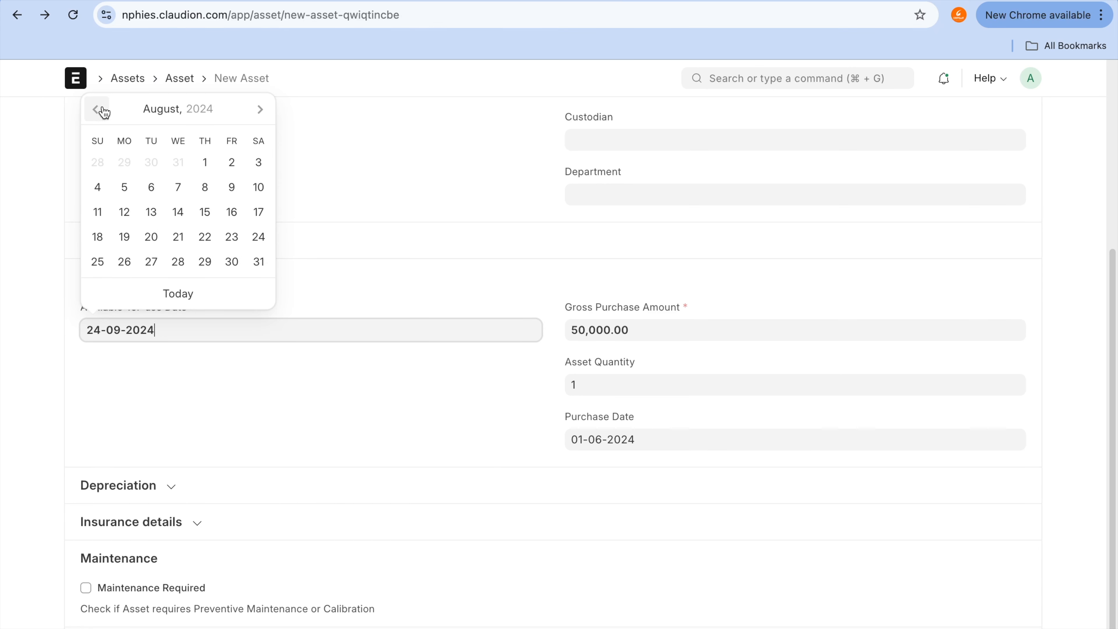
{"action": "left_click", "coordinate": [206, 163]}
Step: Expand the asset's depreciation details and enable Calculate Depreciation
{"action": "left_click", "coordinate": [409, 483]}
{"action": "left_click", "coordinate": [409, 483]}
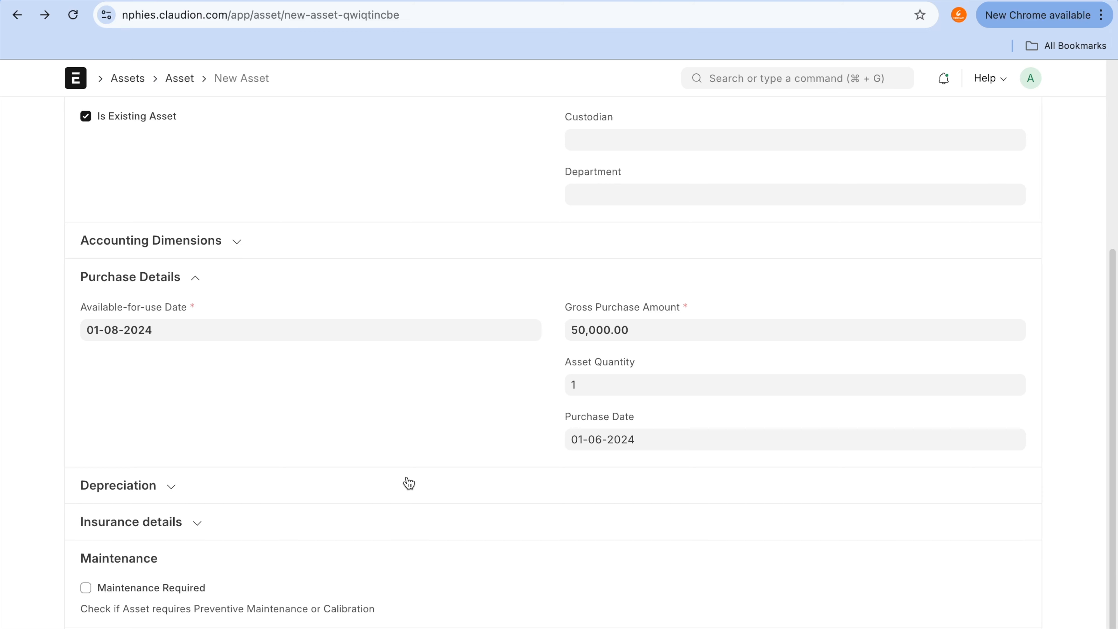
{"action": "left_click", "coordinate": [408, 484]}
{"action": "scroll", "coordinate": [408, 483], "scroll_direction": "down", "scroll_amount": 3}
{"action": "left_click", "coordinate": [188, 399]}
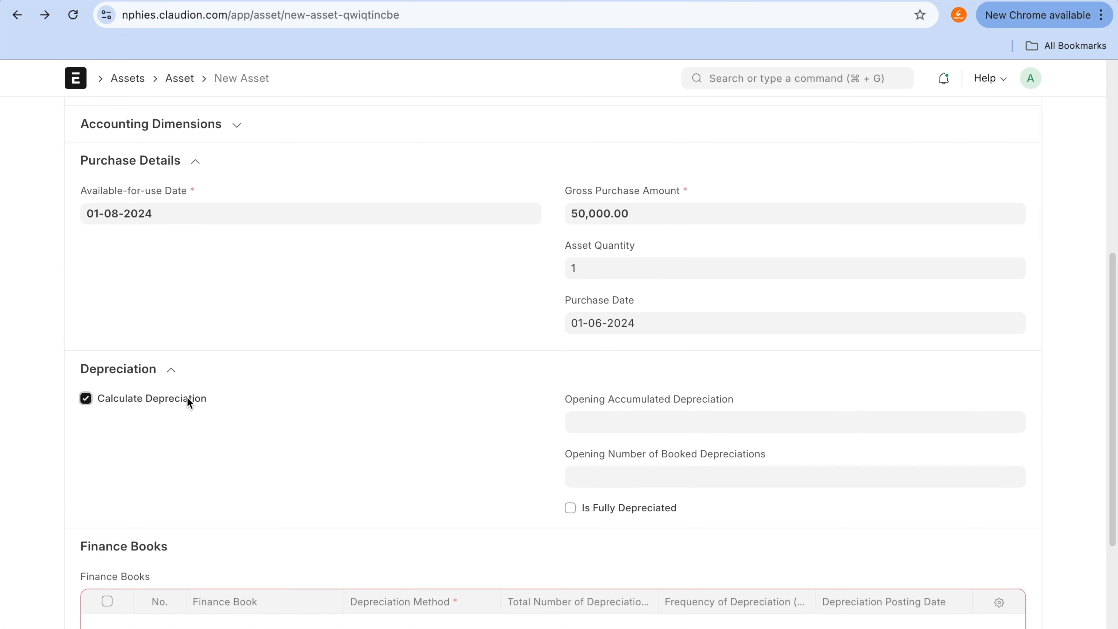
{"action": "scroll", "coordinate": [188, 401], "scroll_direction": "down", "scroll_amount": 2}
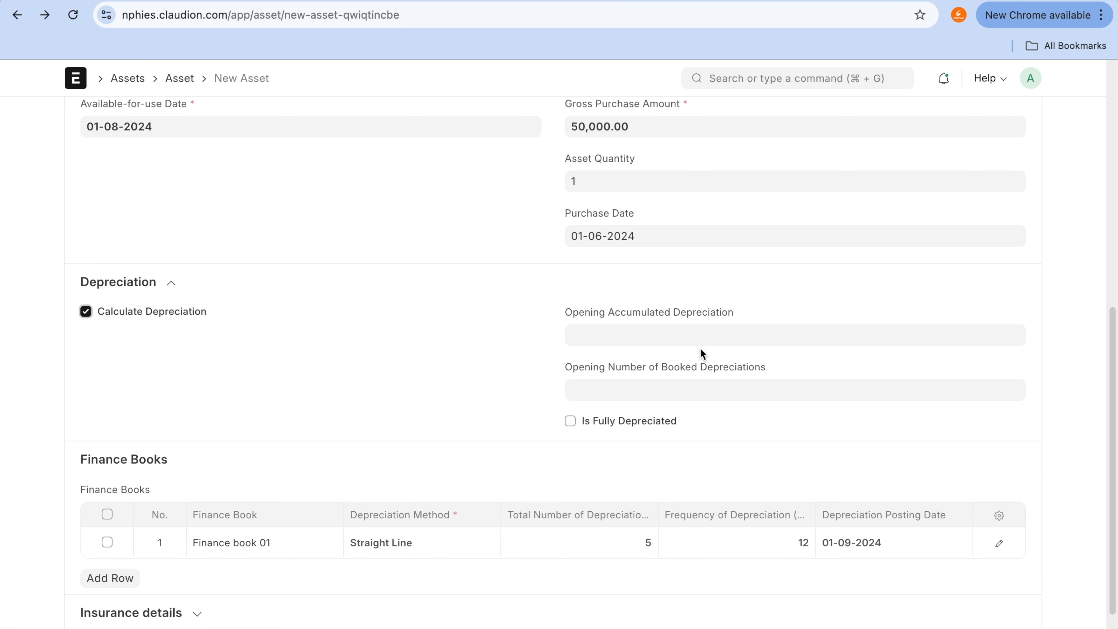
{"action": "left_click", "coordinate": [704, 328]}
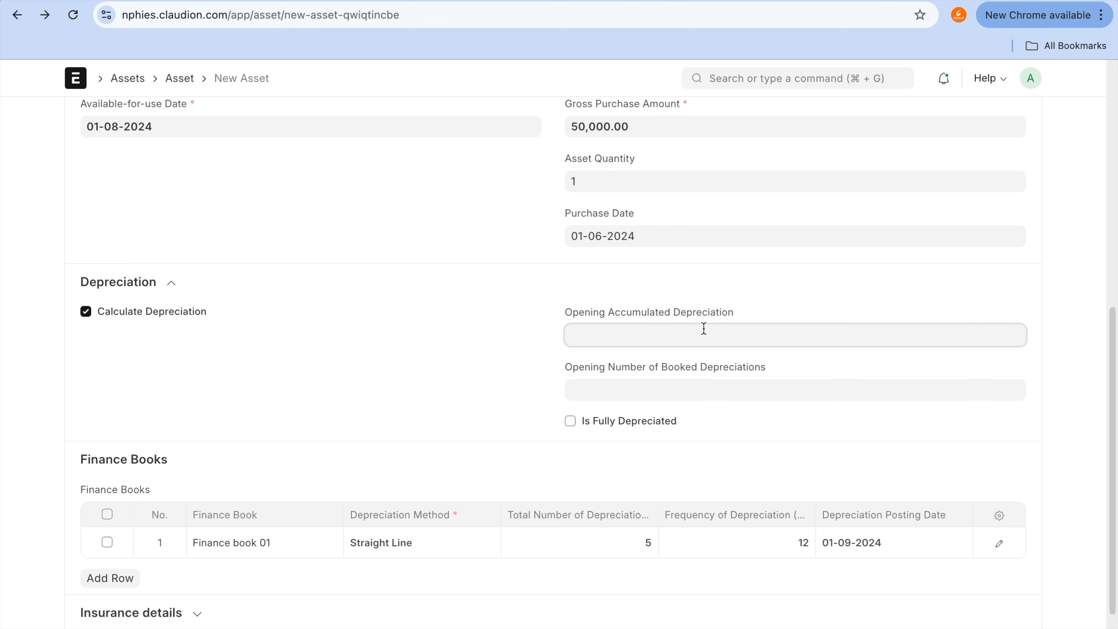
{"action": "left_click", "coordinate": [704, 328]}
{"action": "type", "text": "2"}
{"action": "key", "text": "BackSpace"}
{"action": "type", "text": "1000"}
{"action": "key", "text": "BackSpace"}
{"action": "key", "text": "BackSpace"}
{"action": "key", "text": "BackSpace"}
{"action": "key", "text": "BackSpace"}
{"action": "left_click", "coordinate": [627, 390]}
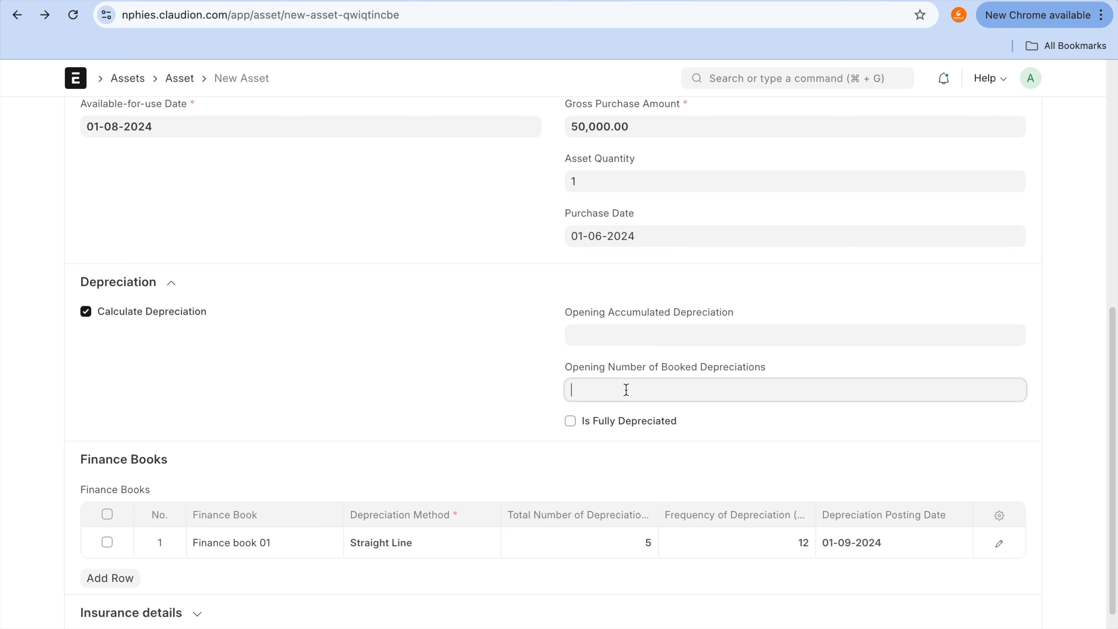
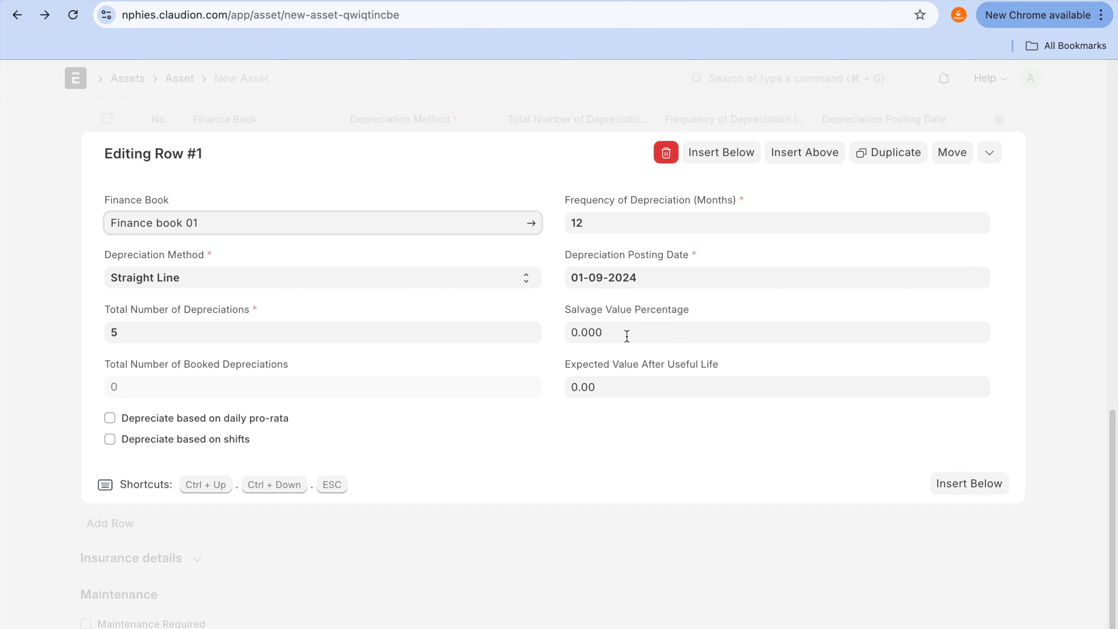
{"action": "left_click", "coordinate": [627, 385]}
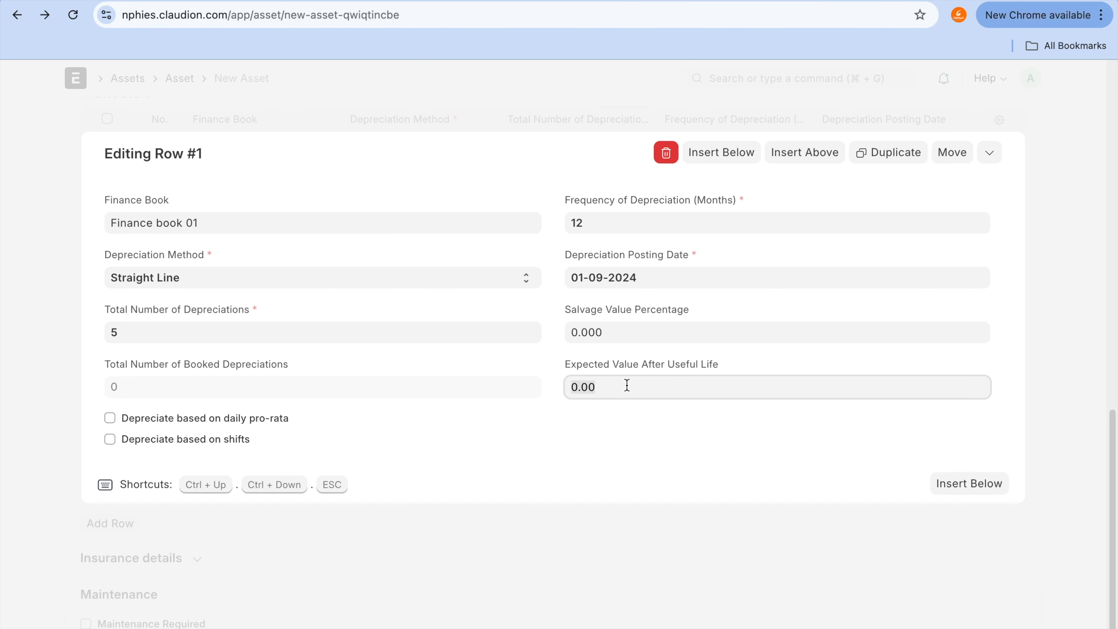
{"action": "left_click", "coordinate": [623, 334]}
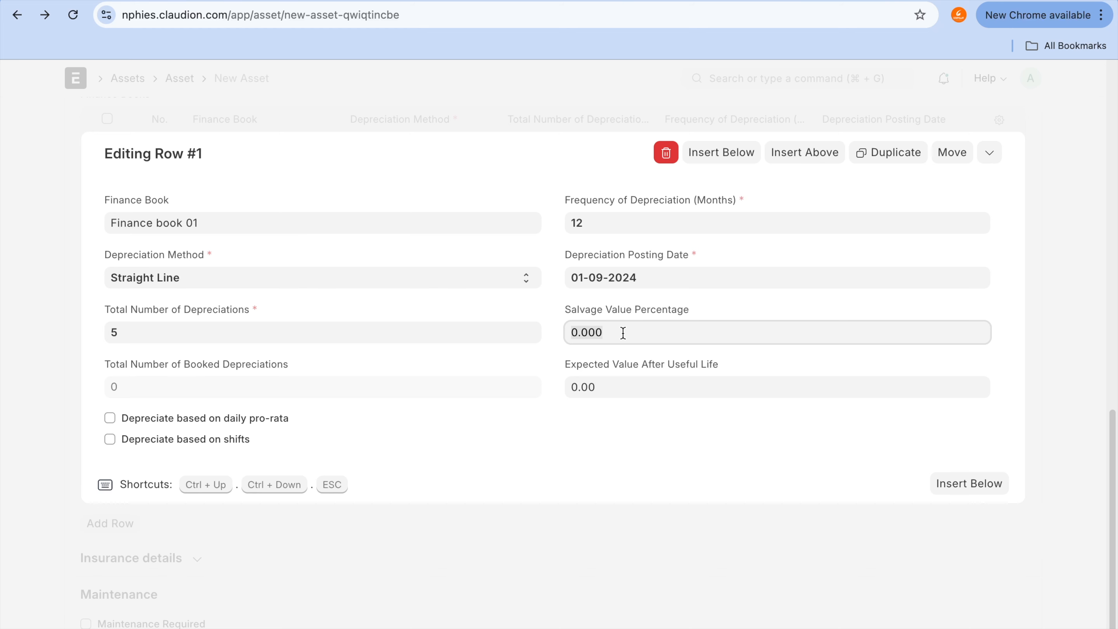
{"action": "type", "text": "10000"}
{"action": "key", "text": "BackSpace"}
{"action": "key", "text": "BackSpace"}
{"action": "key", "text": "BackSpace"}
{"action": "key", "text": "BackSpace"}
{"action": "key", "text": "BackSpace"}
{"action": "left_click", "coordinate": [606, 299]}
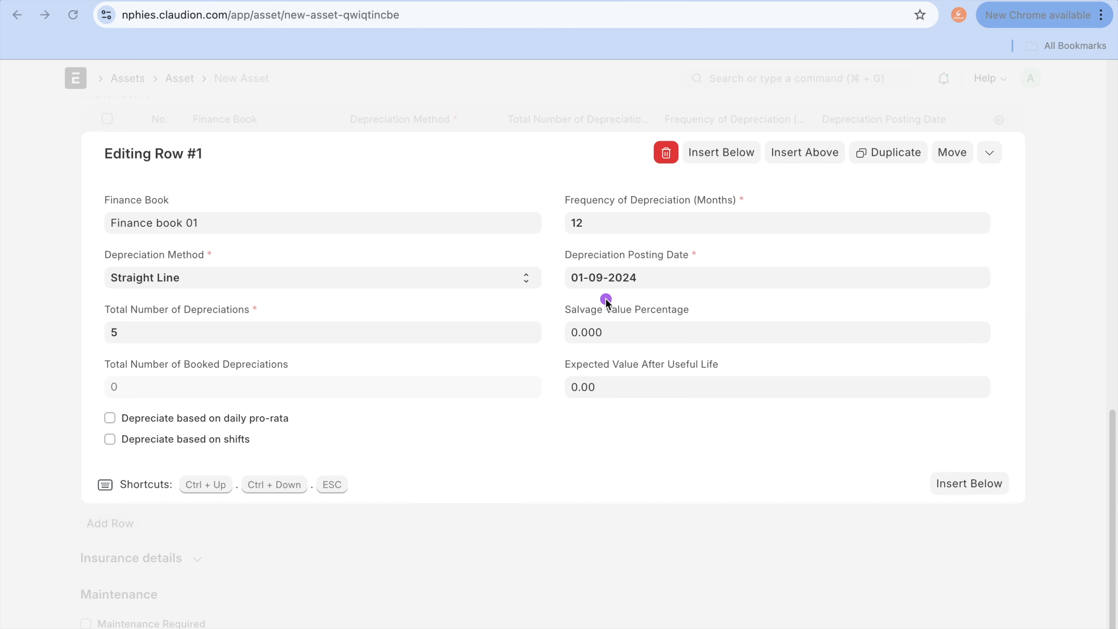
{"action": "mouse_move", "coordinate": [605, 299]}
{"action": "left_mouse_down"}
{"action": "mouse_move", "coordinate": [538, 300]}
{"action": "mouse_move", "coordinate": [729, 340]}
{"action": "mouse_move", "coordinate": [606, 295]}
{"action": "mouse_move", "coordinate": [569, 300]}
{"action": "left_mouse_up"}
{"action": "mouse_move", "coordinate": [385, 143]}
{"action": "left_mouse_down"}
{"action": "mouse_move", "coordinate": [359, 201]}
{"action": "mouse_move", "coordinate": [412, 142]}
{"action": "left_mouse_up"}
{"action": "left_click_drag", "start_coordinate": [435, 162], "coordinate": [429, 175]}
{"action": "left_click_drag", "start_coordinate": [463, 175], "coordinate": [408, 195]}
{"action": "left_click_drag", "start_coordinate": [432, 144], "coordinate": [454, 148]}
{"action": "left_click_drag", "start_coordinate": [475, 167], "coordinate": [592, 174]}
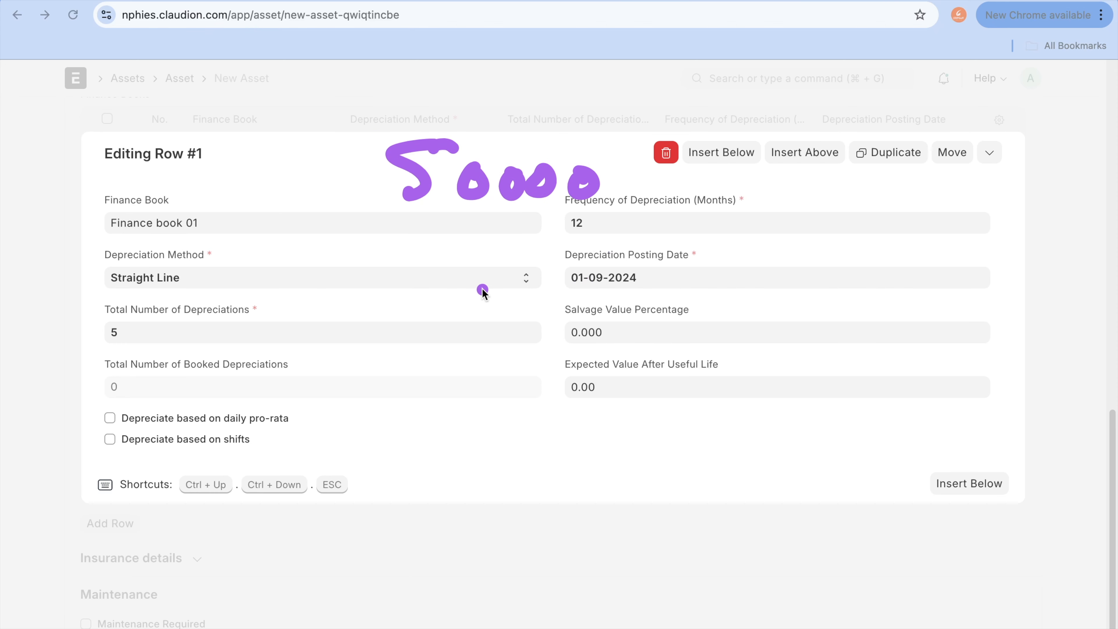
{"action": "left_click_drag", "start_coordinate": [450, 240], "coordinate": [441, 295]}
{"action": "mouse_move", "coordinate": [484, 255]}
{"action": "left_mouse_down"}
{"action": "mouse_move", "coordinate": [478, 269]}
{"action": "mouse_move", "coordinate": [485, 255]}
{"action": "left_mouse_up"}
{"action": "mouse_move", "coordinate": [510, 258]}
{"action": "left_mouse_down"}
{"action": "mouse_move", "coordinate": [508, 282]}
{"action": "mouse_move", "coordinate": [509, 260]}
{"action": "left_mouse_up"}
{"action": "mouse_move", "coordinate": [544, 263]}
{"action": "left_mouse_down"}
{"action": "mouse_move", "coordinate": [541, 286]}
{"action": "mouse_move", "coordinate": [538, 265]}
{"action": "left_mouse_up"}
{"action": "mouse_move", "coordinate": [574, 267]}
{"action": "left_mouse_down"}
{"action": "mouse_move", "coordinate": [573, 278]}
{"action": "mouse_move", "coordinate": [581, 267]}
{"action": "left_mouse_up"}
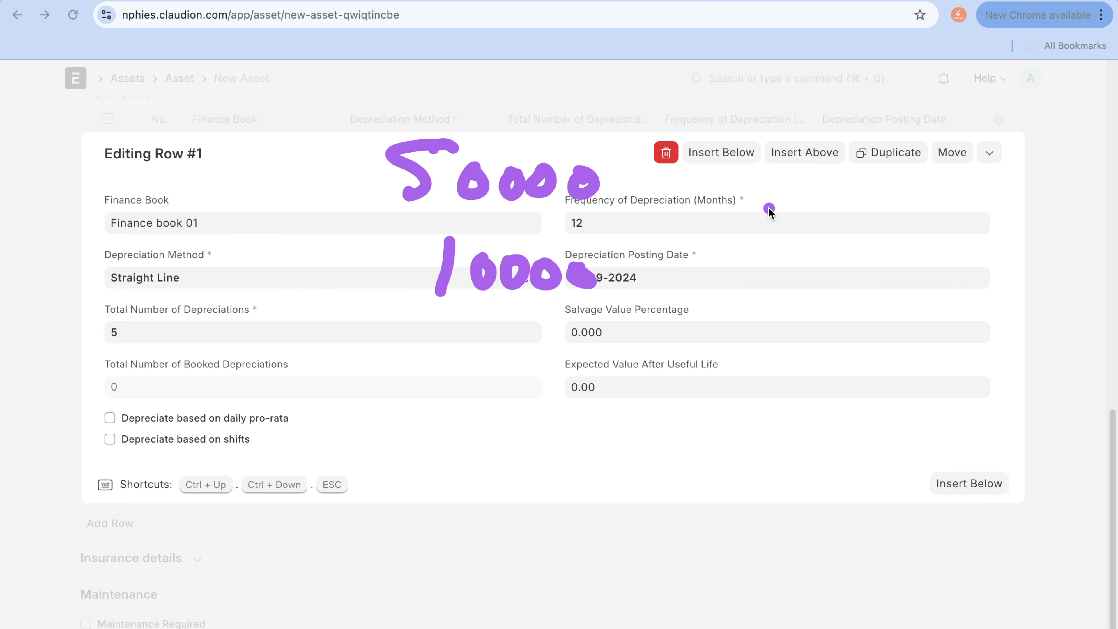
{"action": "mouse_move", "coordinate": [645, 178]}
{"action": "left_mouse_down"}
{"action": "mouse_move", "coordinate": [678, 253]}
{"action": "mouse_move", "coordinate": [654, 283]}
{"action": "left_mouse_up"}
{"action": "left_click_drag", "start_coordinate": [762, 207], "coordinate": [789, 242]}
{"action": "left_click_drag", "start_coordinate": [767, 217], "coordinate": [758, 265]}
{"action": "mouse_move", "coordinate": [809, 223]}
{"action": "left_mouse_down"}
{"action": "mouse_move", "coordinate": [827, 223]}
{"action": "mouse_move", "coordinate": [816, 217]}
{"action": "left_mouse_up"}
{"action": "left_click_drag", "start_coordinate": [849, 249], "coordinate": [838, 265]}
{"action": "mouse_move", "coordinate": [880, 227]}
{"action": "left_mouse_down"}
{"action": "mouse_move", "coordinate": [868, 240]}
{"action": "mouse_move", "coordinate": [882, 233]}
{"action": "left_mouse_up"}
{"action": "left_click_drag", "start_coordinate": [902, 240], "coordinate": [910, 248]}
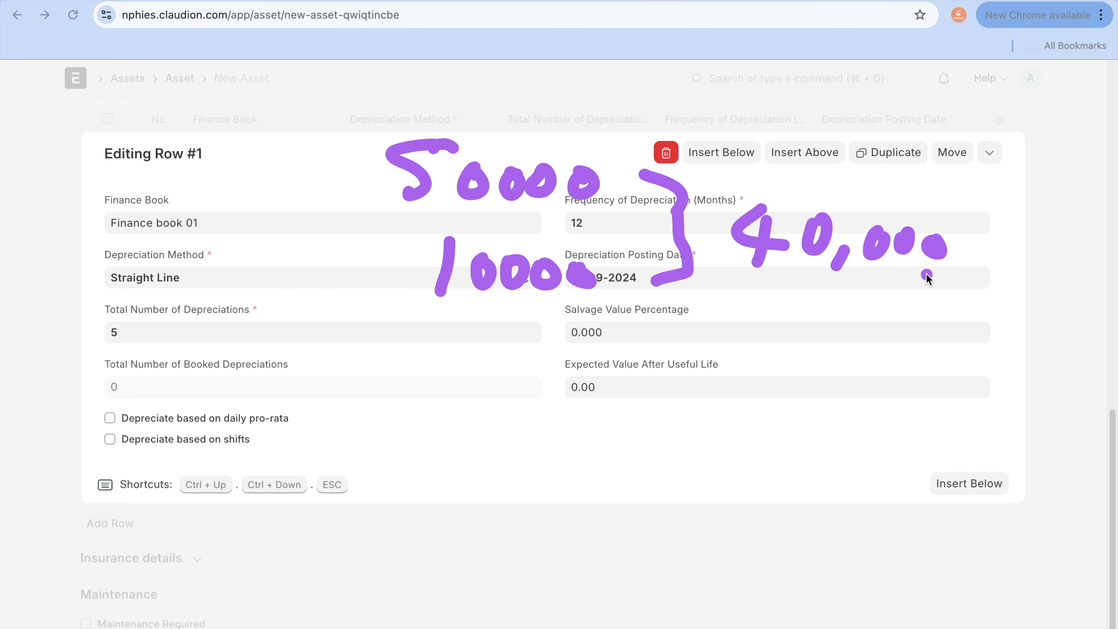
{"action": "key", "text": "Escape"}
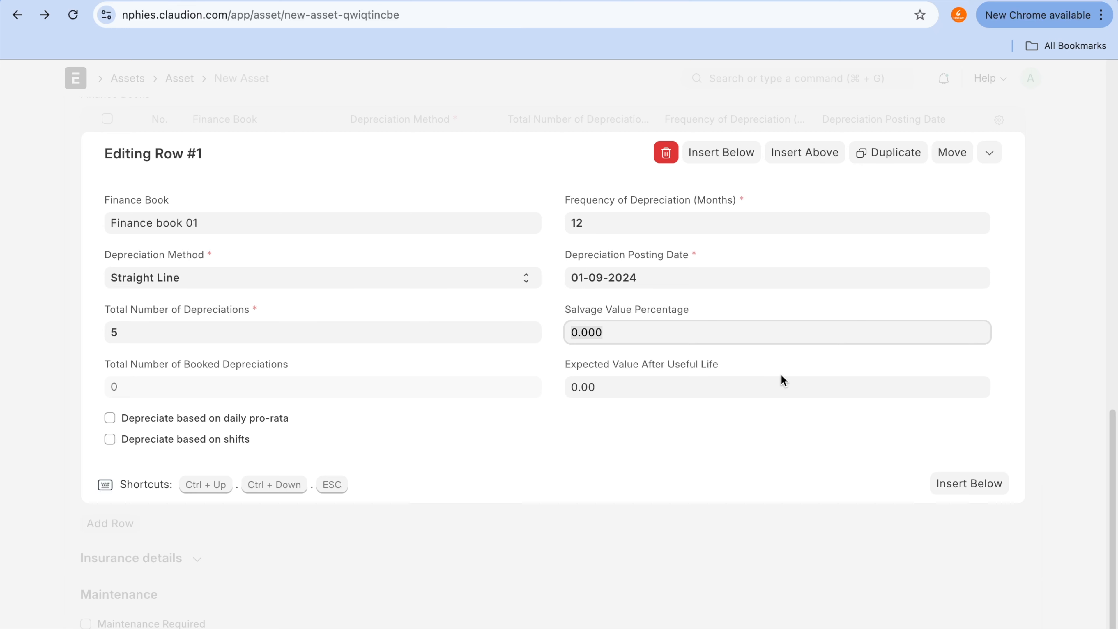
Step: Close the finance book row editor and expand the asset's insurance details
{"action": "left_click", "coordinate": [1071, 227]}
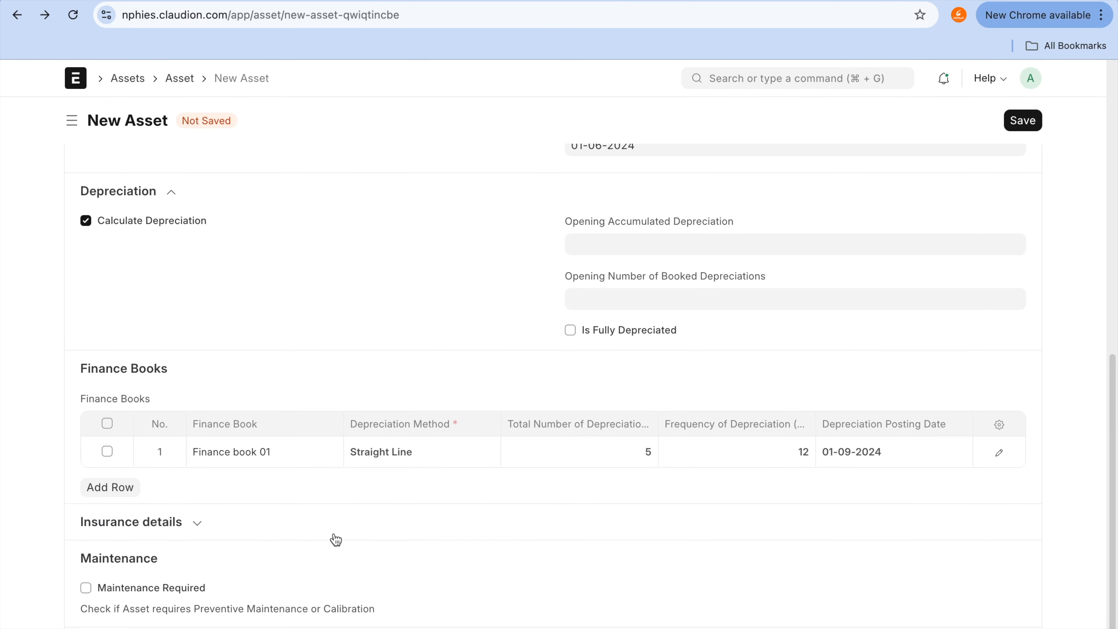
{"action": "left_click", "coordinate": [193, 529]}
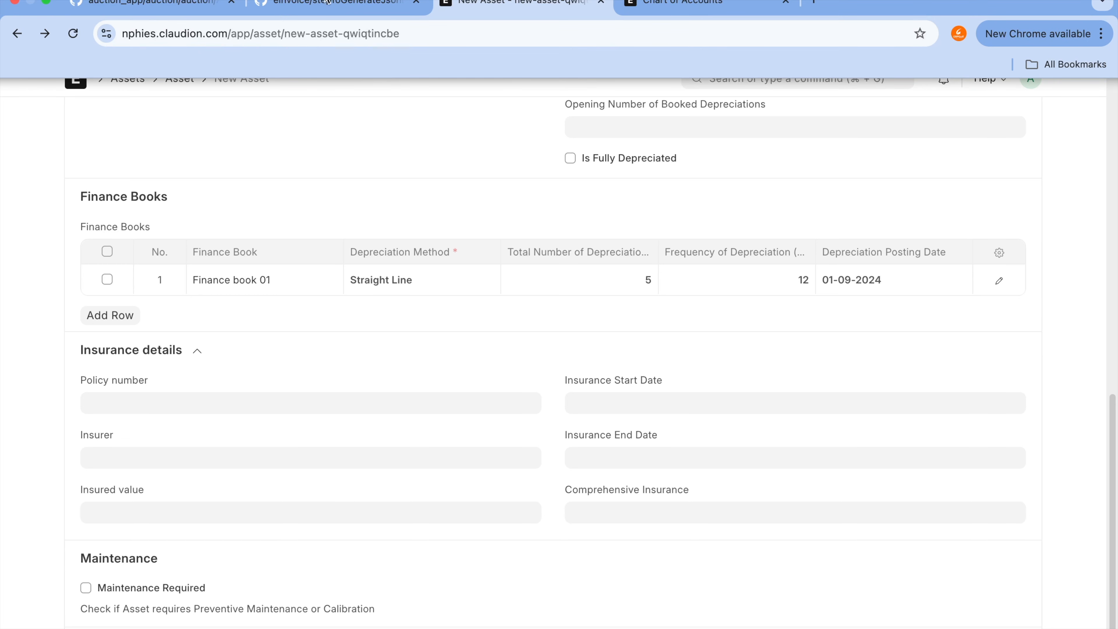
{"action": "left_click", "coordinate": [784, 0]}
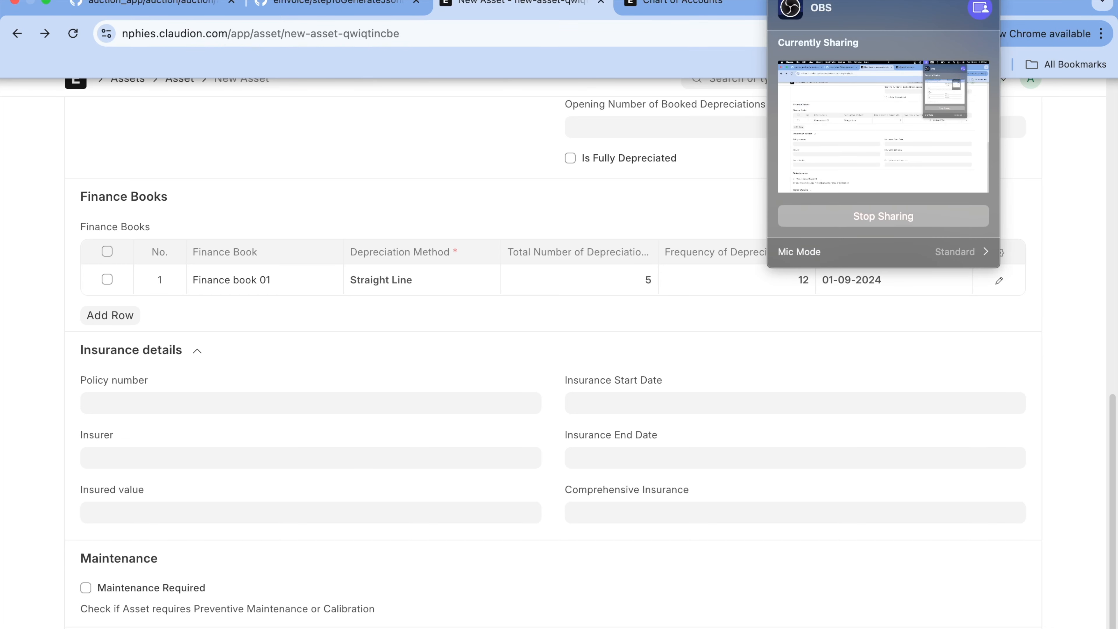
{"action": "left_click", "coordinate": [585, 0]}
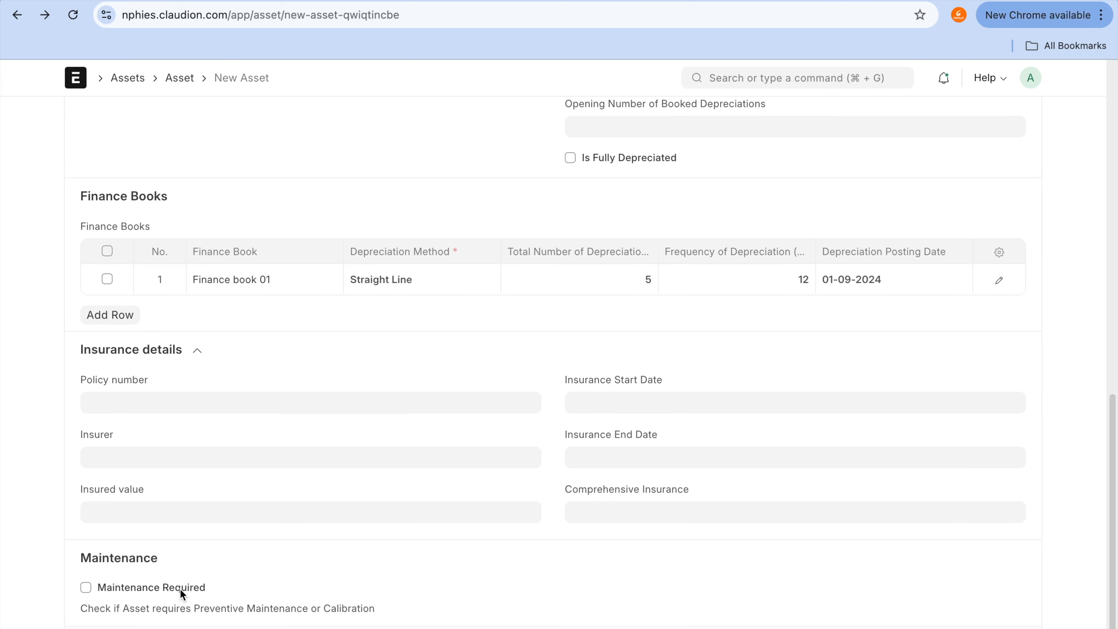
{"action": "scroll", "coordinate": [180, 588], "scroll_direction": "down", "scroll_amount": 2}
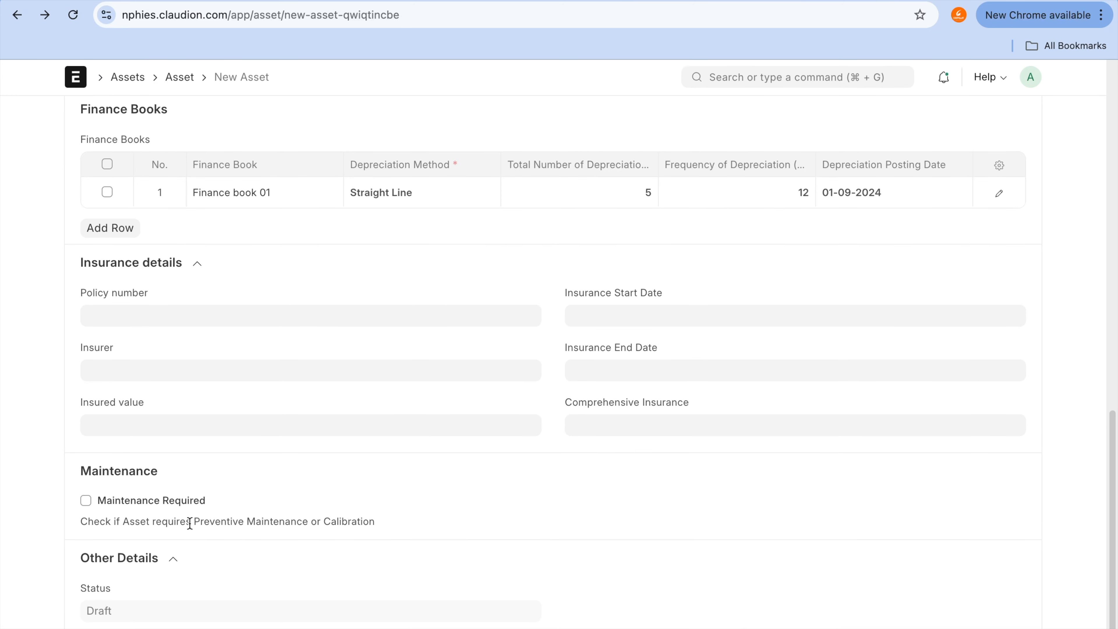
{"action": "scroll", "coordinate": [190, 524], "scroll_direction": "up", "scroll_amount": 20}
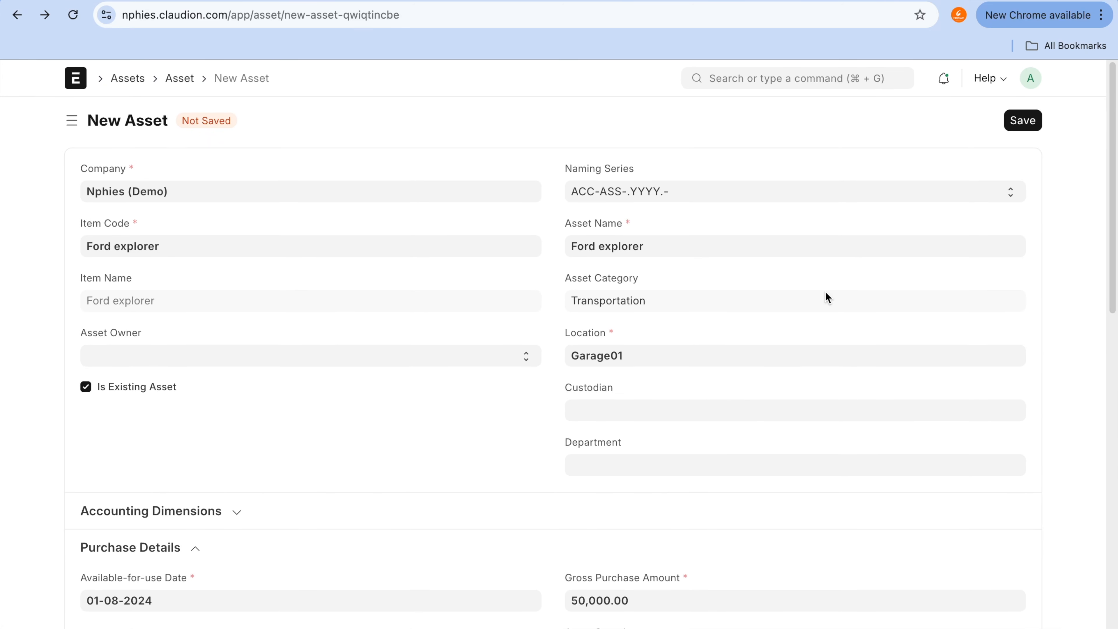
Step: Save the new Ford explorer asset as a draft
{"action": "left_click", "coordinate": [1023, 125]}
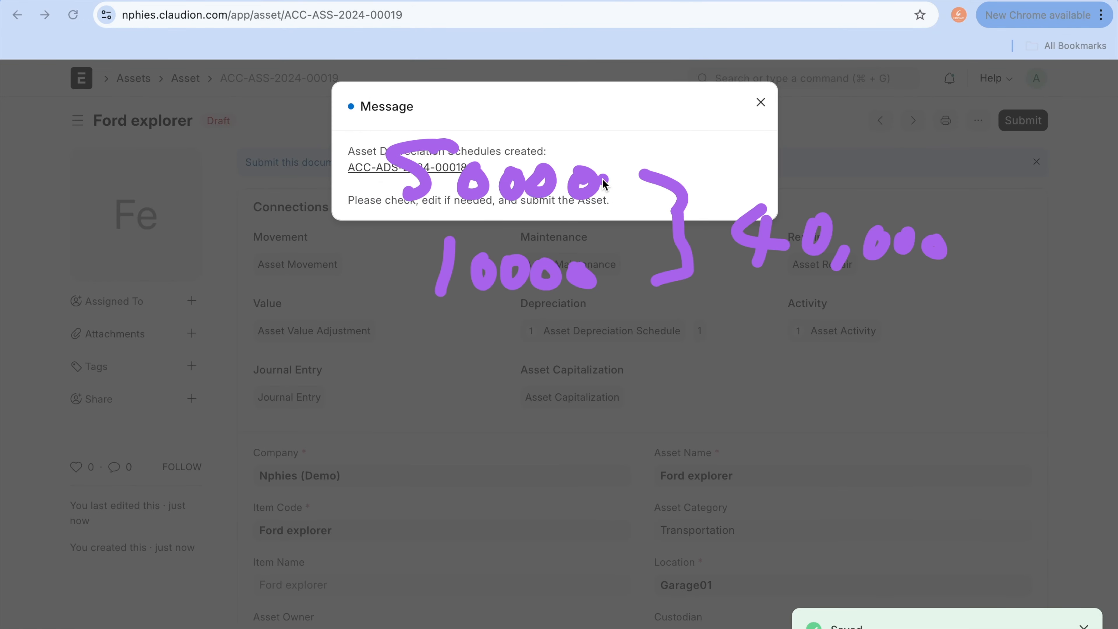
{"action": "mouse_move", "coordinate": [456, 107]}
{"action": "left_mouse_down"}
{"action": "mouse_move", "coordinate": [294, 145]}
{"action": "mouse_move", "coordinate": [564, 164]}
{"action": "mouse_move", "coordinate": [391, 124]}
{"action": "left_mouse_up"}
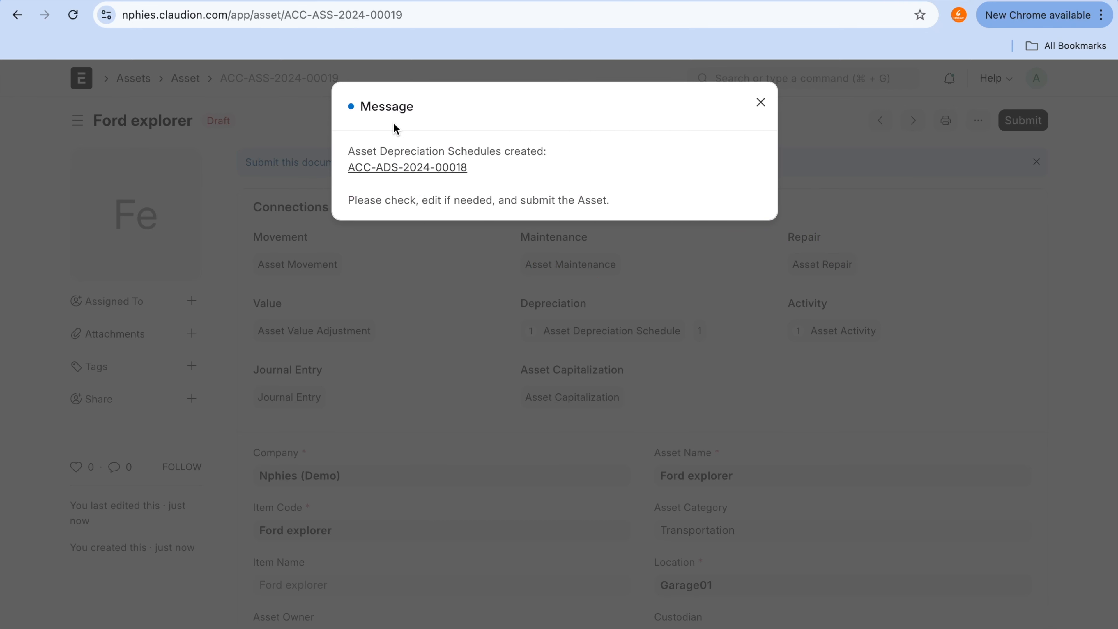
Step: Open the draft depreciation schedule linked to the Ford explorer asset
{"action": "left_click", "coordinate": [424, 172]}
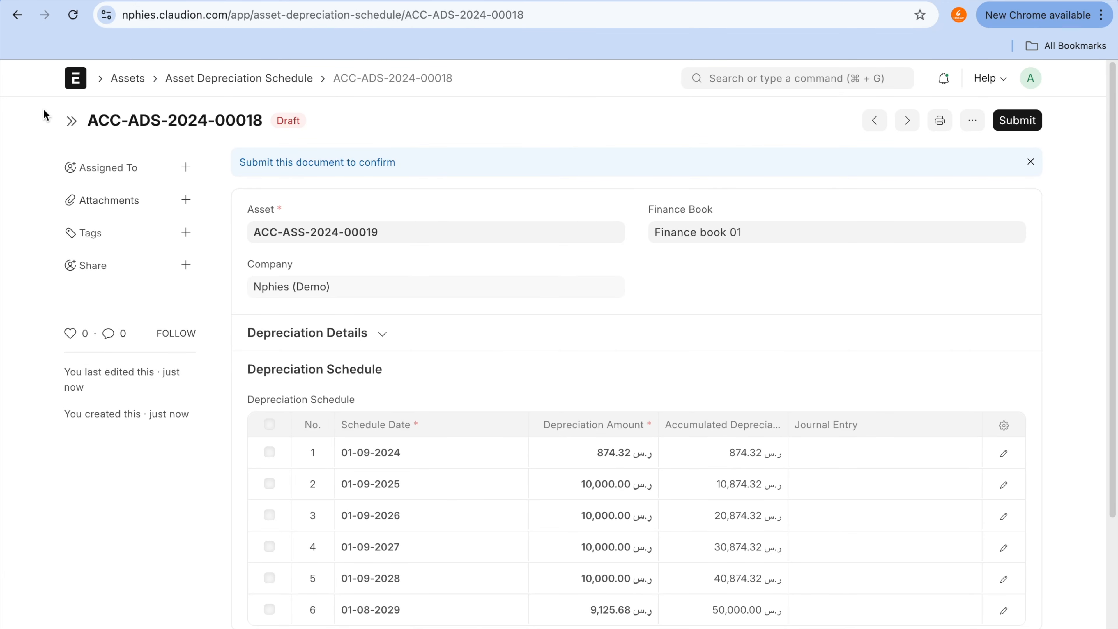
{"action": "left_click", "coordinate": [16, 14]}
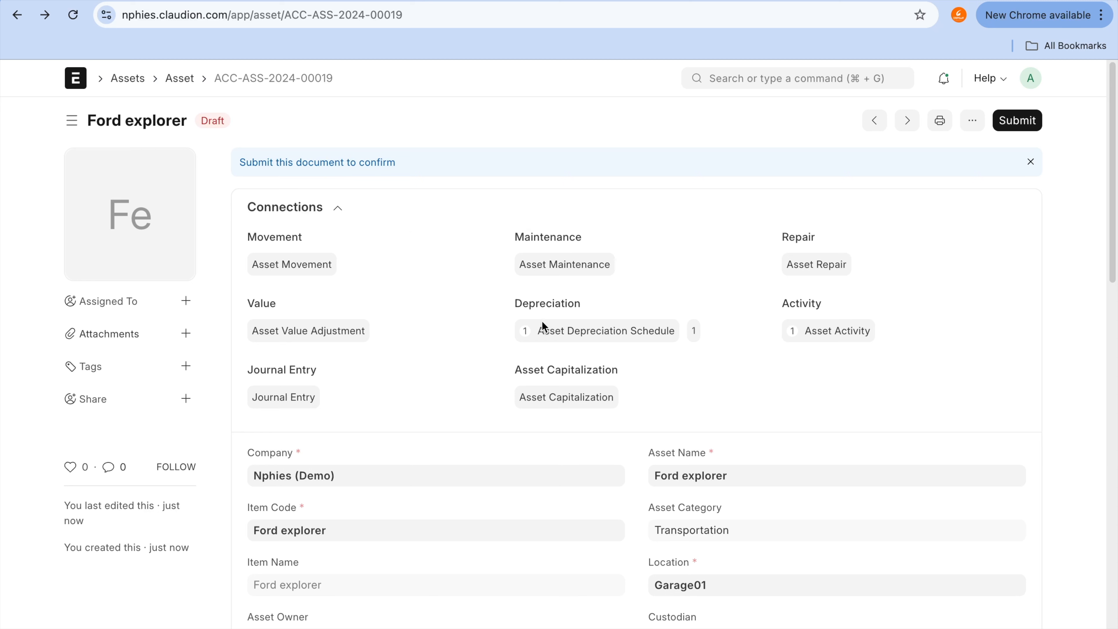
{"action": "mouse_move", "coordinate": [556, 295]}
{"action": "left_mouse_down"}
{"action": "mouse_move", "coordinate": [496, 326]}
{"action": "mouse_move", "coordinate": [714, 328]}
{"action": "mouse_move", "coordinate": [556, 298]}
{"action": "left_mouse_up"}
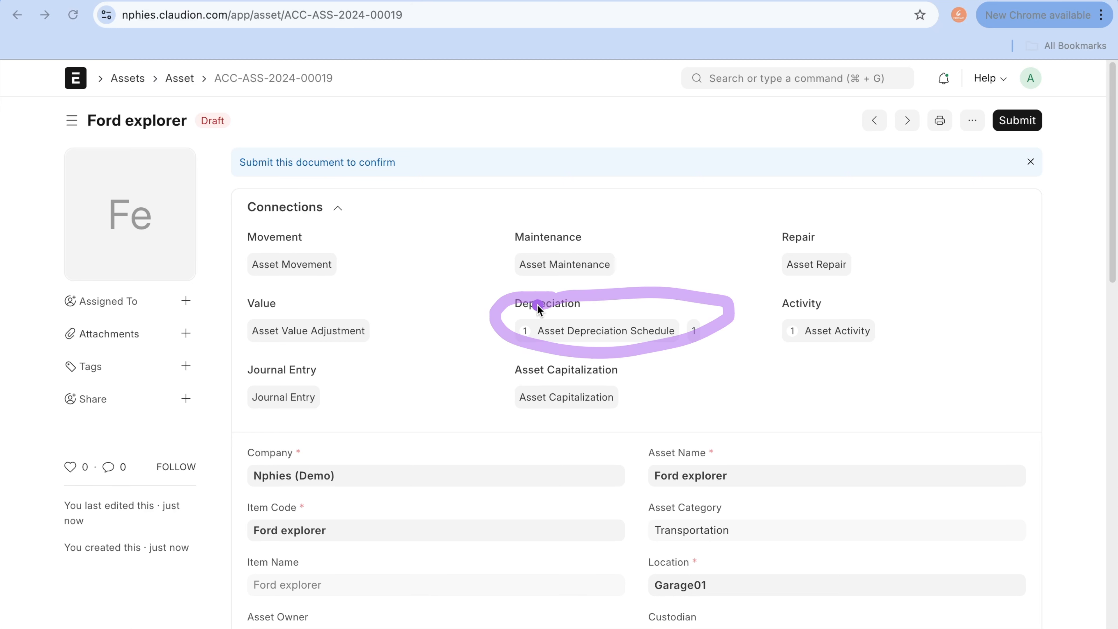
{"action": "left_click", "coordinate": [582, 331]}
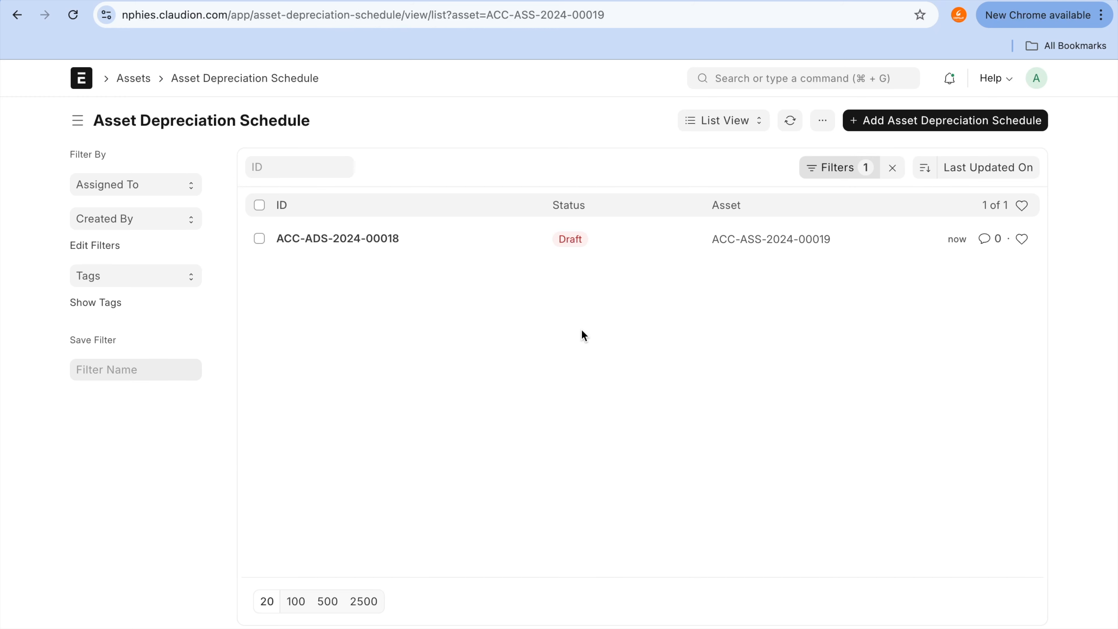
{"action": "left_click", "coordinate": [395, 241]}
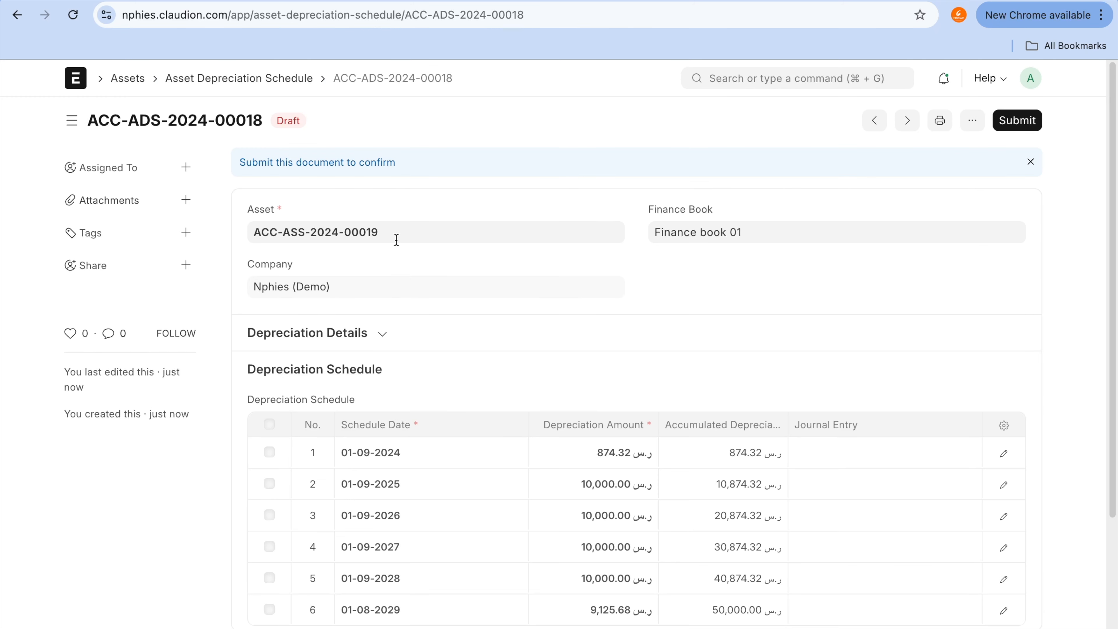
Step: Examine the schedule's dates, depreciation amounts, accumulated amounts and journal entry column, including the details of the first row
{"action": "scroll", "coordinate": [562, 406], "scroll_direction": "down", "scroll_amount": 2}
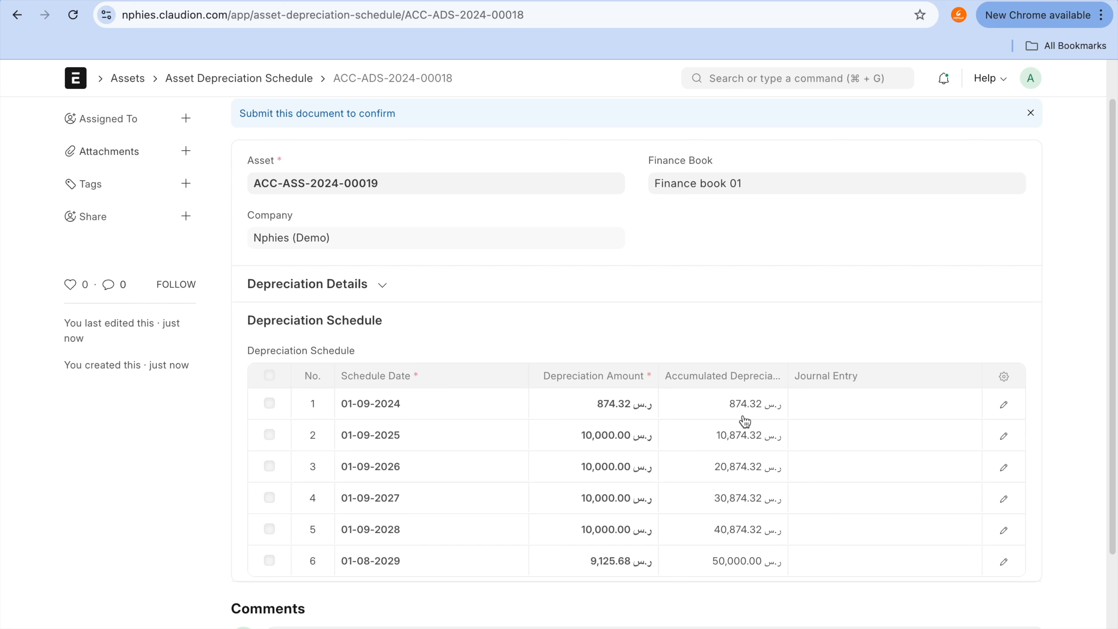
{"action": "left_click", "coordinate": [733, 371]}
{"action": "mouse_move", "coordinate": [732, 369]}
{"action": "left_mouse_down"}
{"action": "mouse_move", "coordinate": [699, 394]}
{"action": "mouse_move", "coordinate": [803, 419]}
{"action": "mouse_move", "coordinate": [740, 383]}
{"action": "left_mouse_up"}
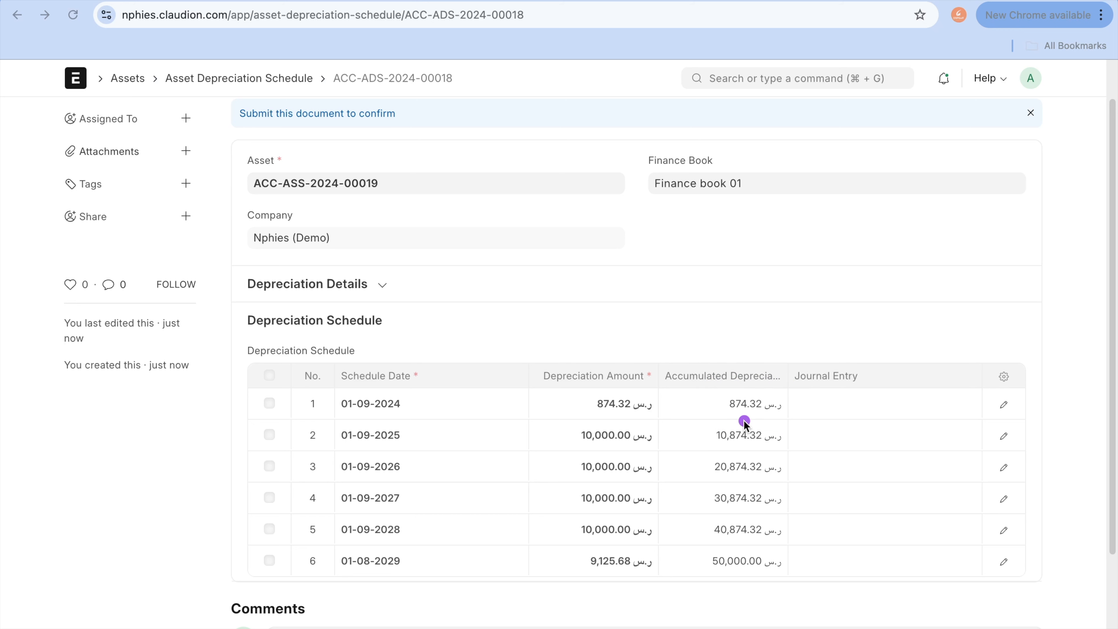
{"action": "mouse_move", "coordinate": [748, 420]}
{"action": "left_mouse_down"}
{"action": "mouse_move", "coordinate": [757, 445]}
{"action": "mouse_move", "coordinate": [809, 448]}
{"action": "left_mouse_up"}
{"action": "left_click_drag", "start_coordinate": [743, 464], "coordinate": [712, 465]}
{"action": "left_click_drag", "start_coordinate": [535, 444], "coordinate": [587, 444]}
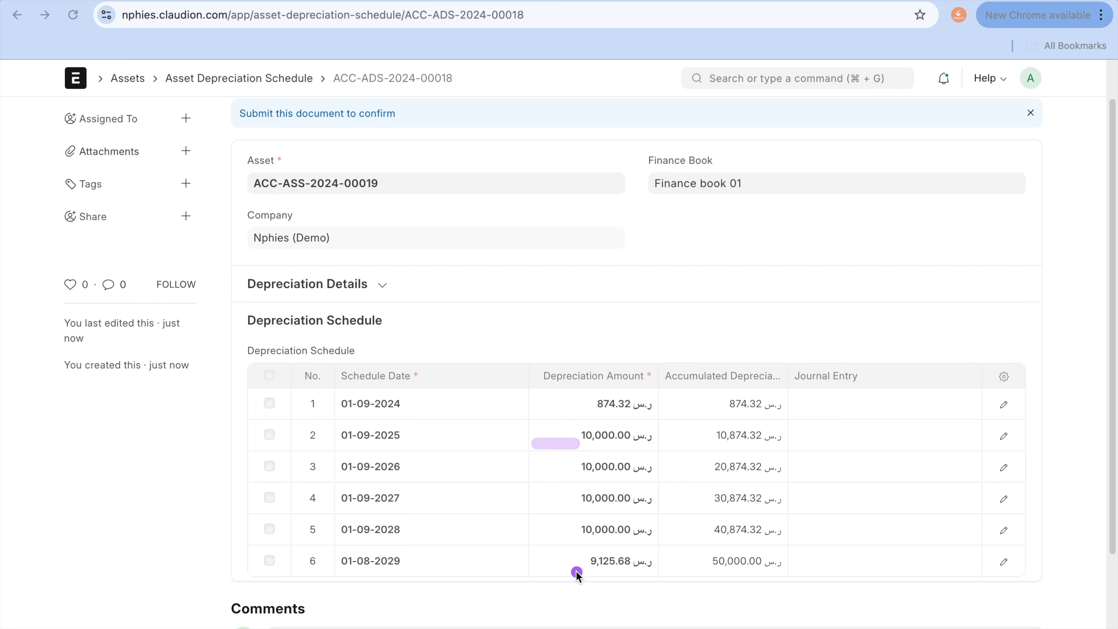
{"action": "left_click_drag", "start_coordinate": [572, 564], "coordinate": [661, 564]}
{"action": "left_click_drag", "start_coordinate": [764, 562], "coordinate": [858, 563]}
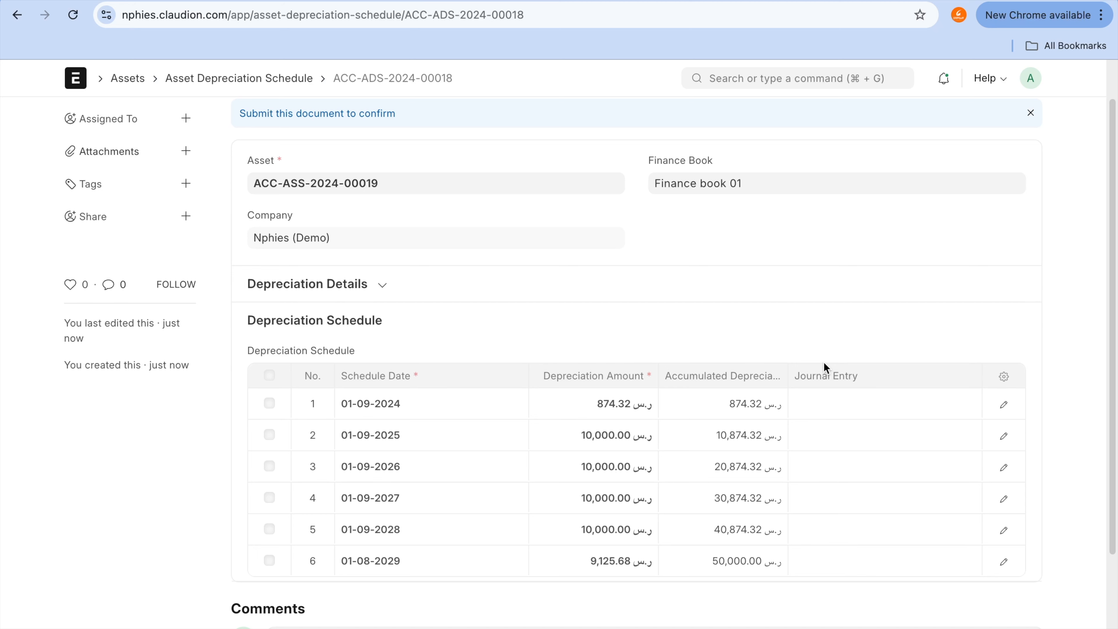
{"action": "left_click", "coordinate": [867, 404]}
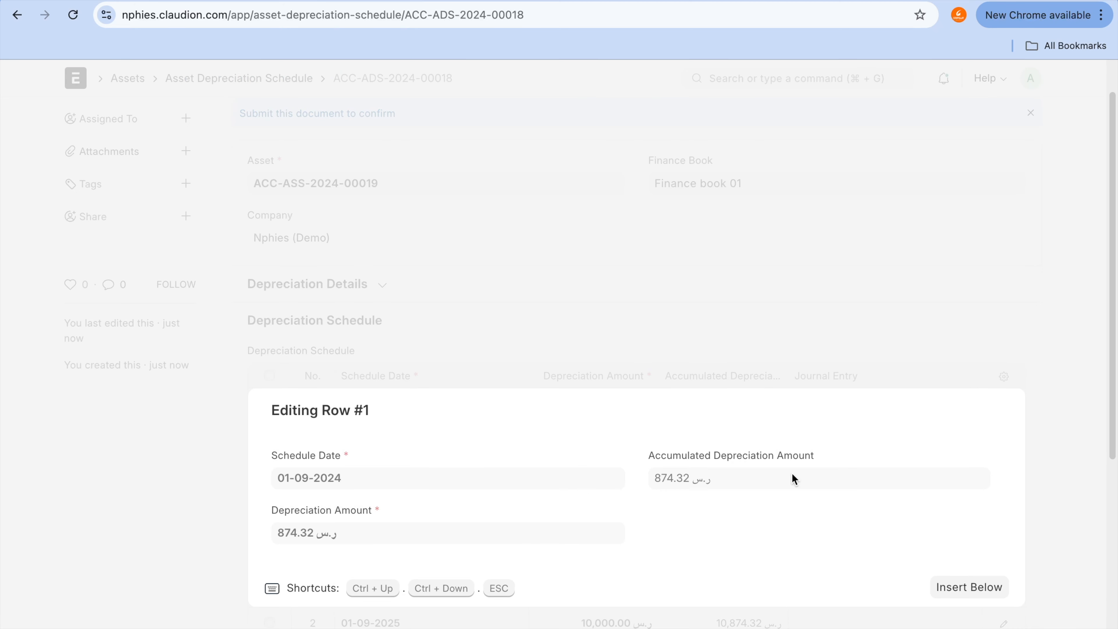
{"action": "key", "text": "Escape"}
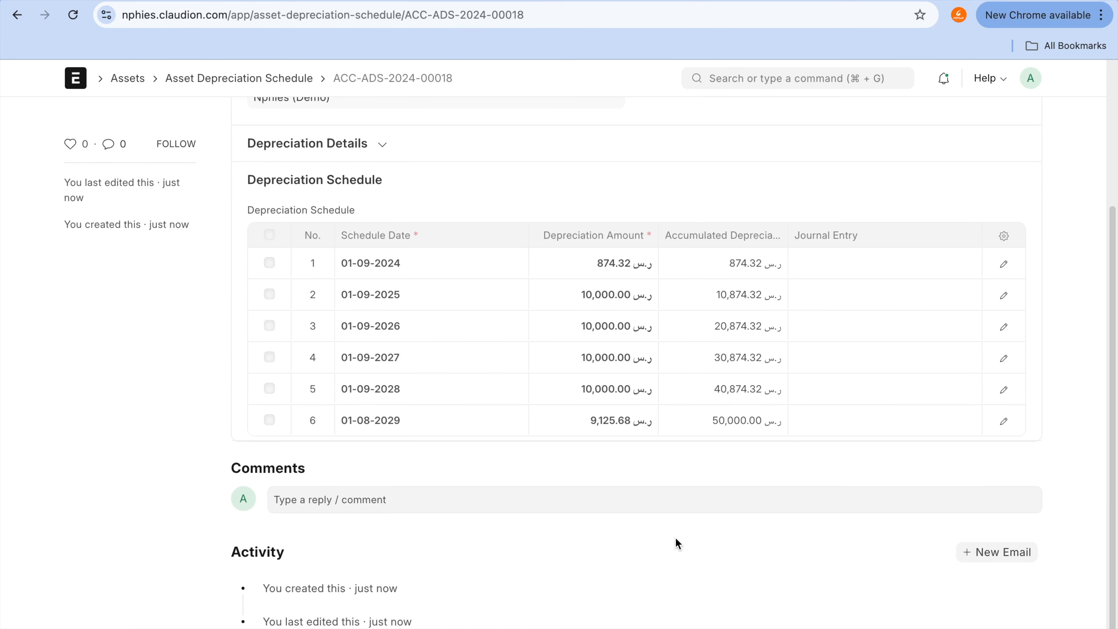
{"action": "scroll", "coordinate": [675, 539], "scroll_direction": "up", "scroll_amount": 5}
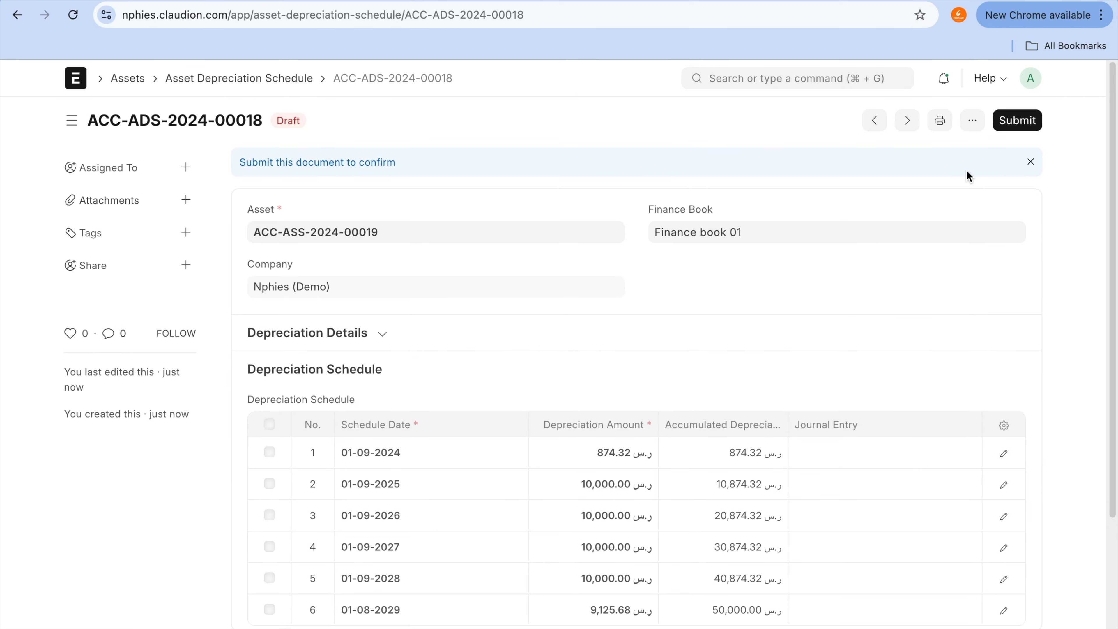
Step: Return to the Ford explorer asset and submit it permanently
{"action": "left_click", "coordinate": [17, 16]}
{"action": "left_click", "coordinate": [29, 15]}
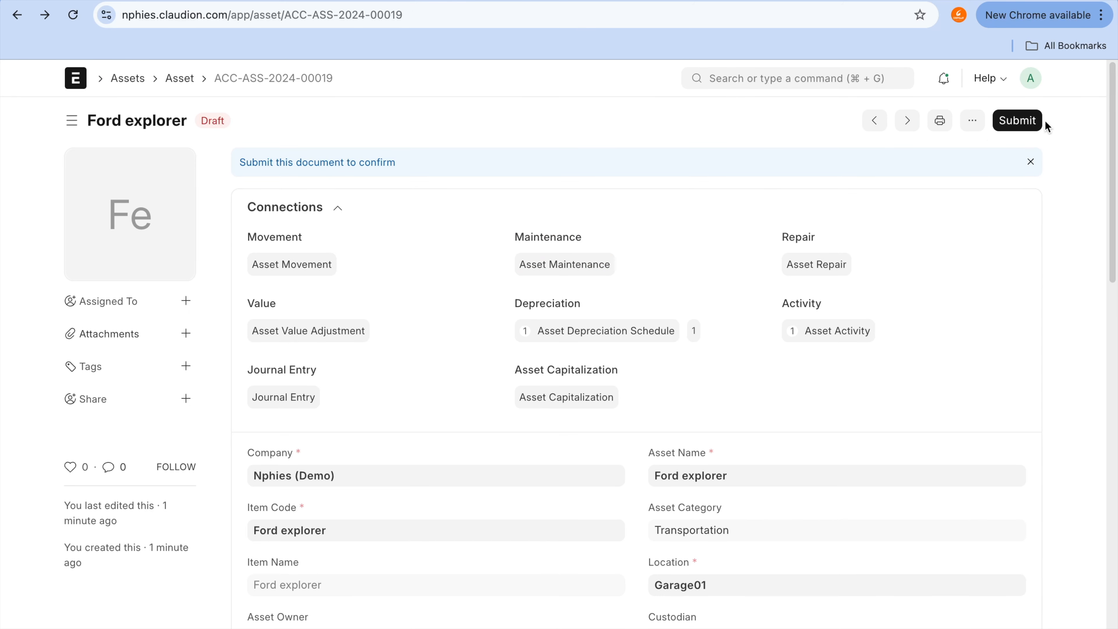
{"action": "left_click", "coordinate": [1016, 120]}
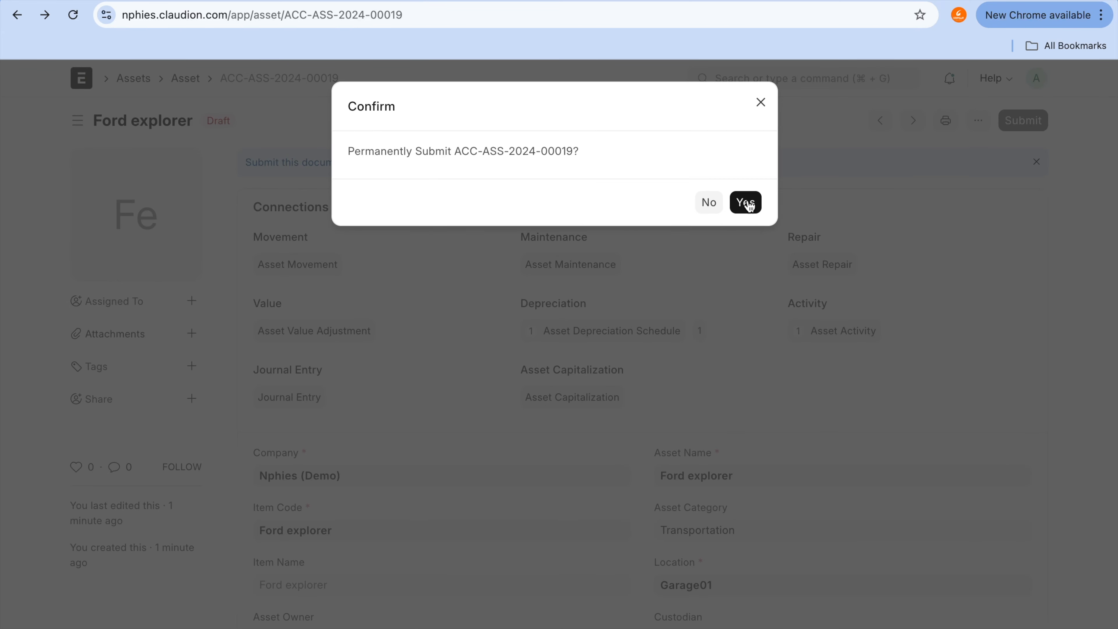
{"action": "left_click", "coordinate": [748, 204]}
Step: Open the submitted asset's linked depreciation schedule and expand its first row, dated 01-09-2024
{"action": "scroll", "coordinate": [877, 335], "scroll_direction": "down", "scroll_amount": 10}
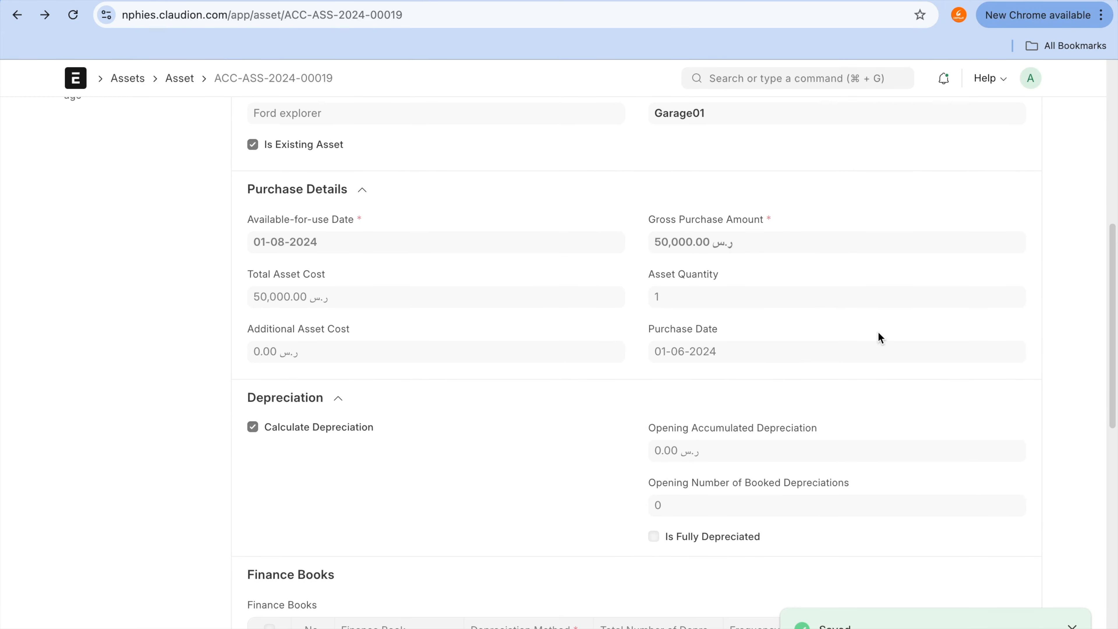
{"action": "scroll", "coordinate": [881, 338], "scroll_direction": "down", "scroll_amount": 10}
{"action": "left_click", "coordinate": [842, 261]}
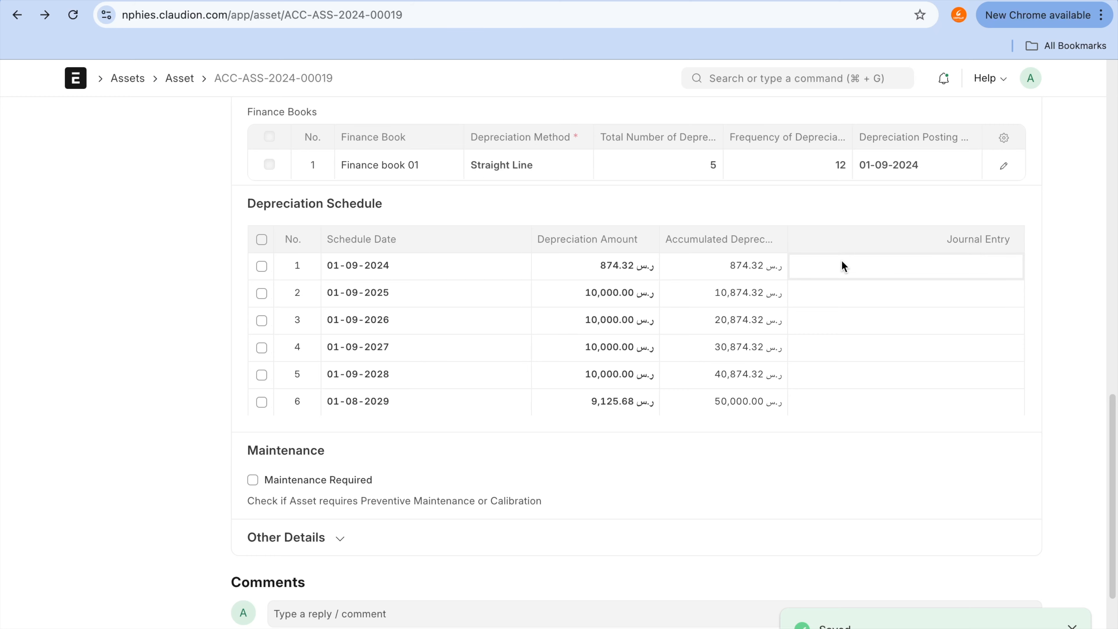
{"action": "scroll", "coordinate": [841, 260], "scroll_direction": "up", "scroll_amount": 15}
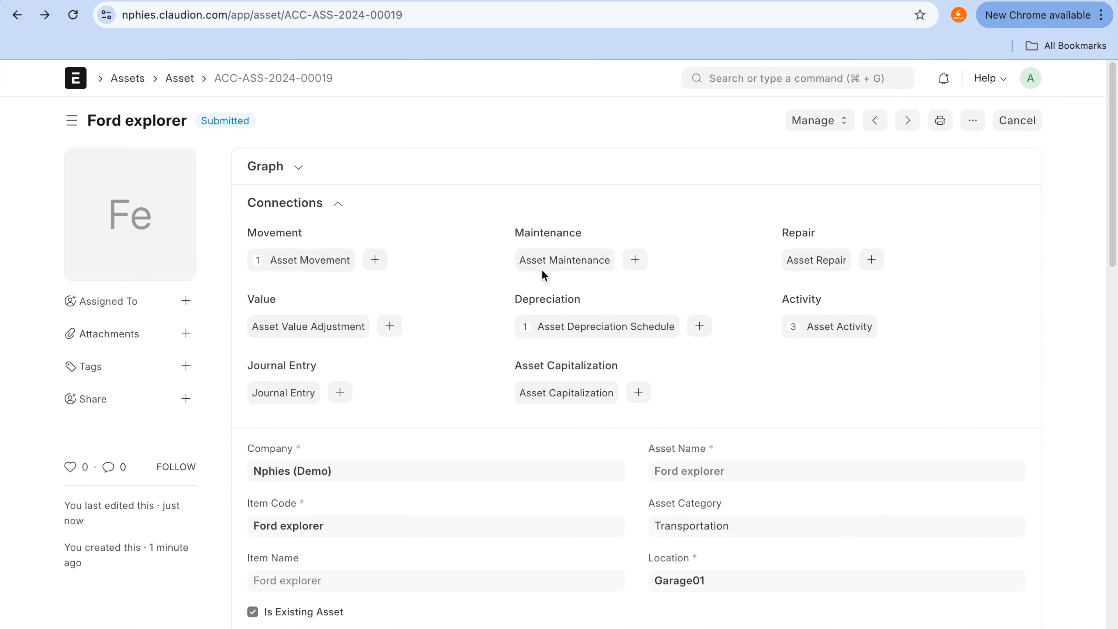
{"action": "left_click", "coordinate": [580, 331]}
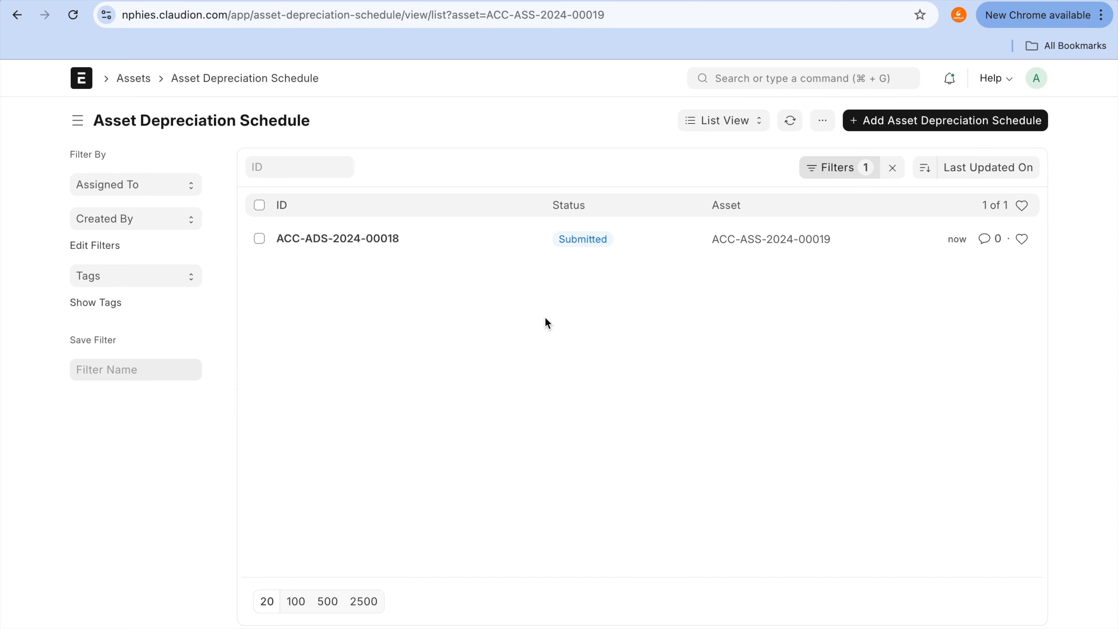
{"action": "left_click", "coordinate": [345, 249]}
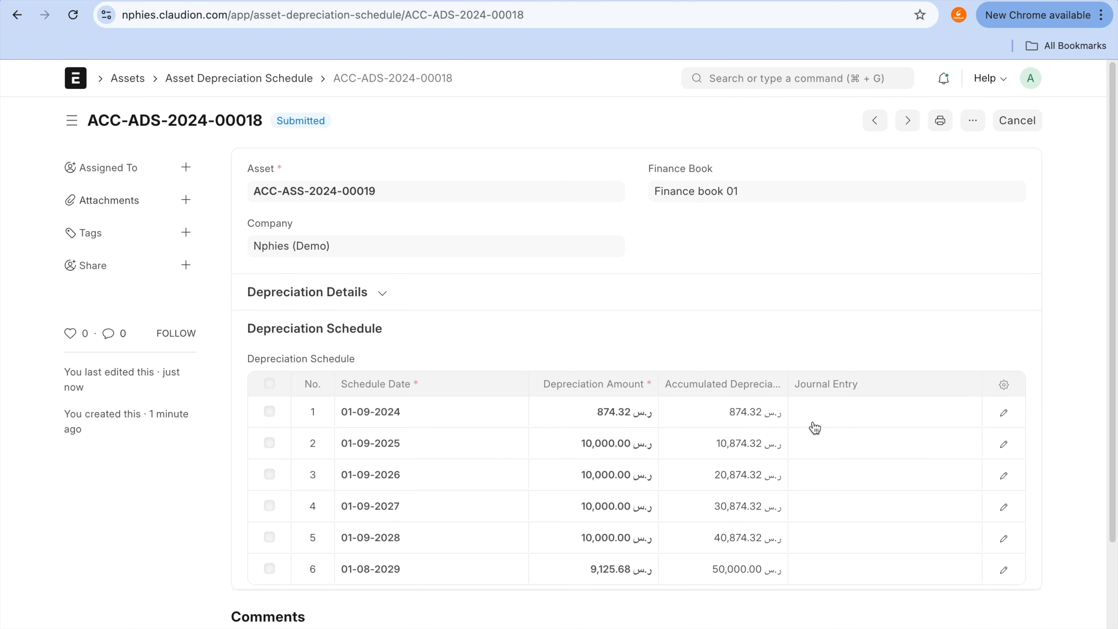
{"action": "left_click", "coordinate": [814, 425]}
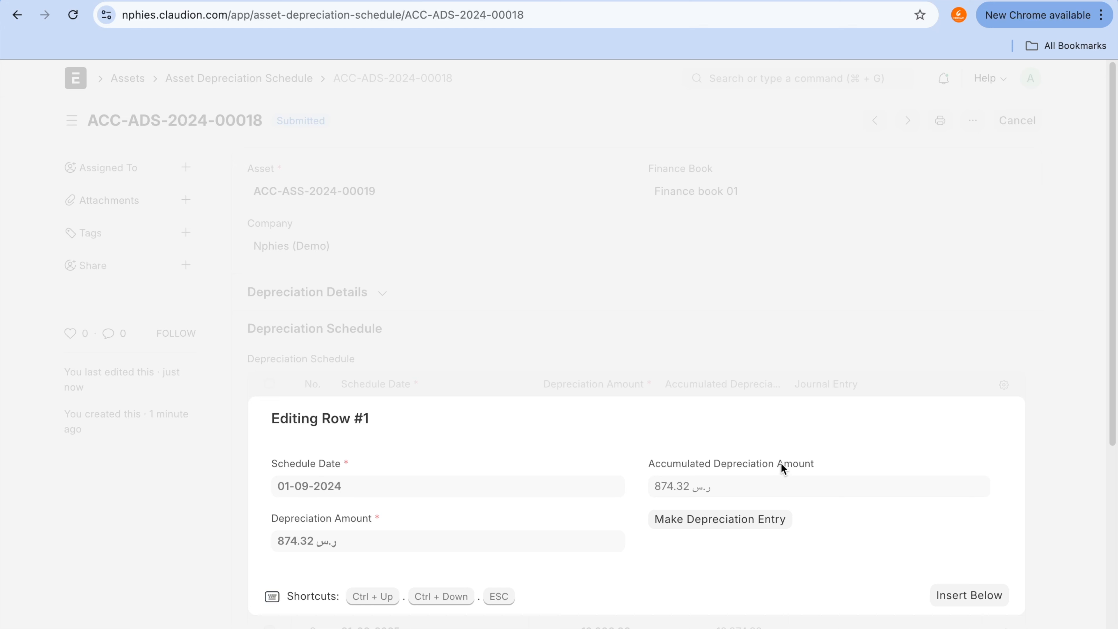
Step: Examine the depreciation schedule's dates, amounts and empty journal entry column, including the first row's details
{"action": "mouse_move", "coordinate": [752, 475]}
{"action": "left_mouse_down"}
{"action": "mouse_move", "coordinate": [614, 502]}
{"action": "mouse_move", "coordinate": [802, 563]}
{"action": "mouse_move", "coordinate": [718, 475]}
{"action": "left_mouse_up"}
{"action": "key", "text": "Escape"}
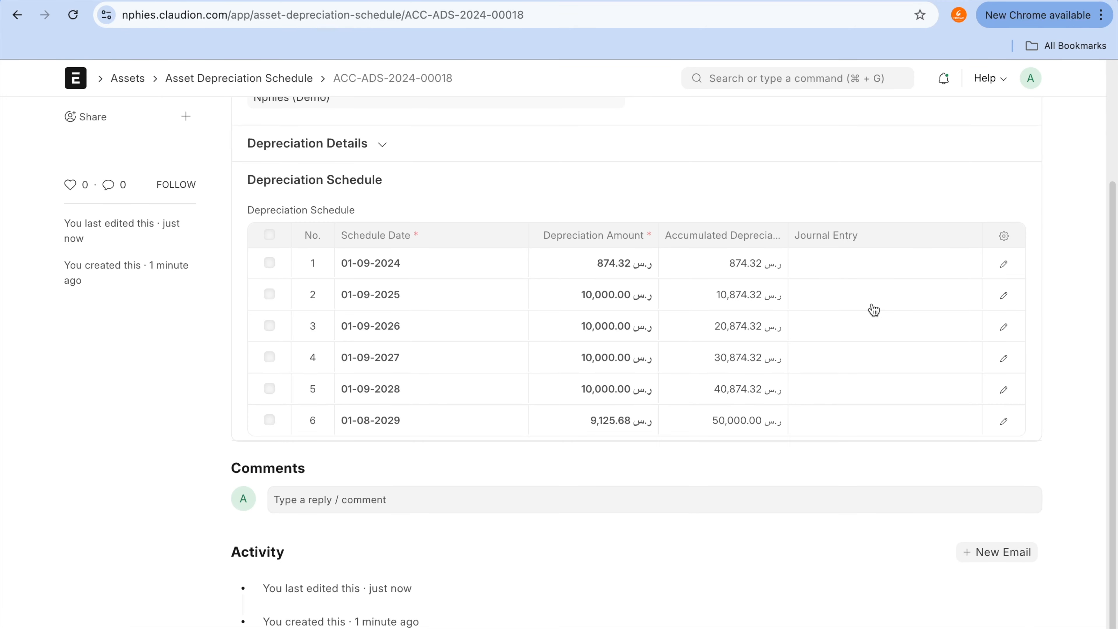
{"action": "left_click", "coordinate": [873, 310]}
{"action": "key", "text": "Escape"}
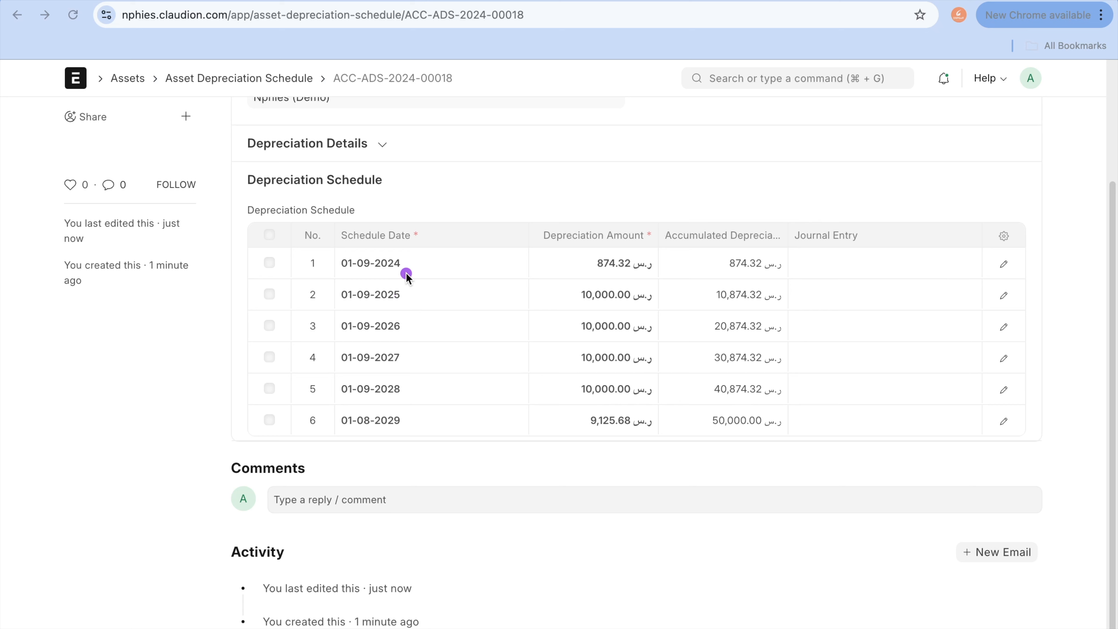
{"action": "left_click_drag", "start_coordinate": [424, 263], "coordinate": [573, 256]}
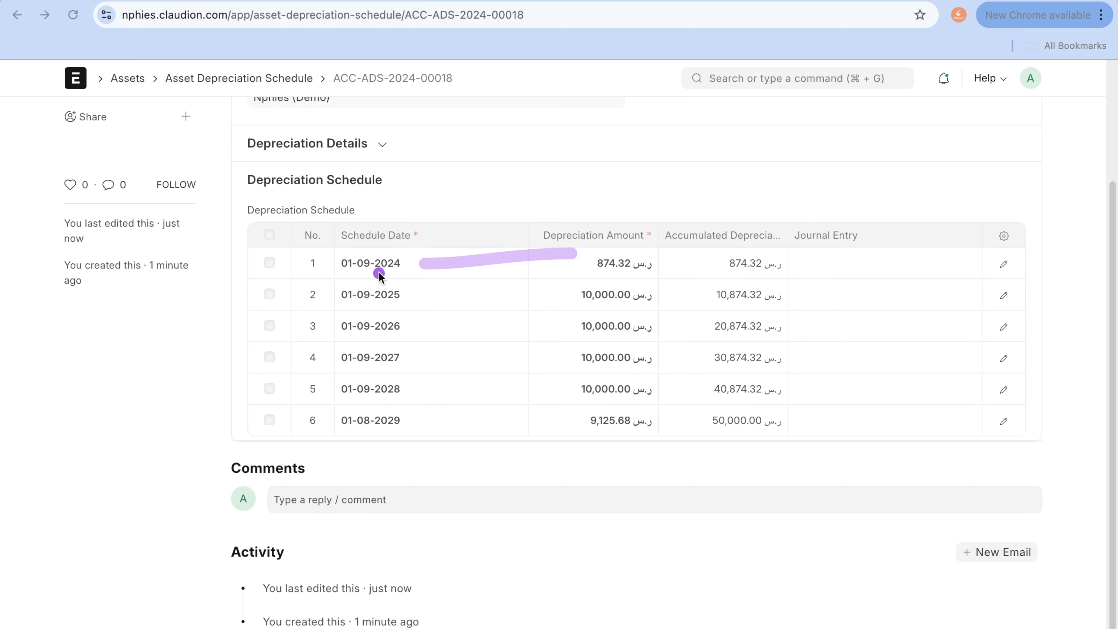
{"action": "left_click_drag", "start_coordinate": [413, 267], "coordinate": [500, 268]}
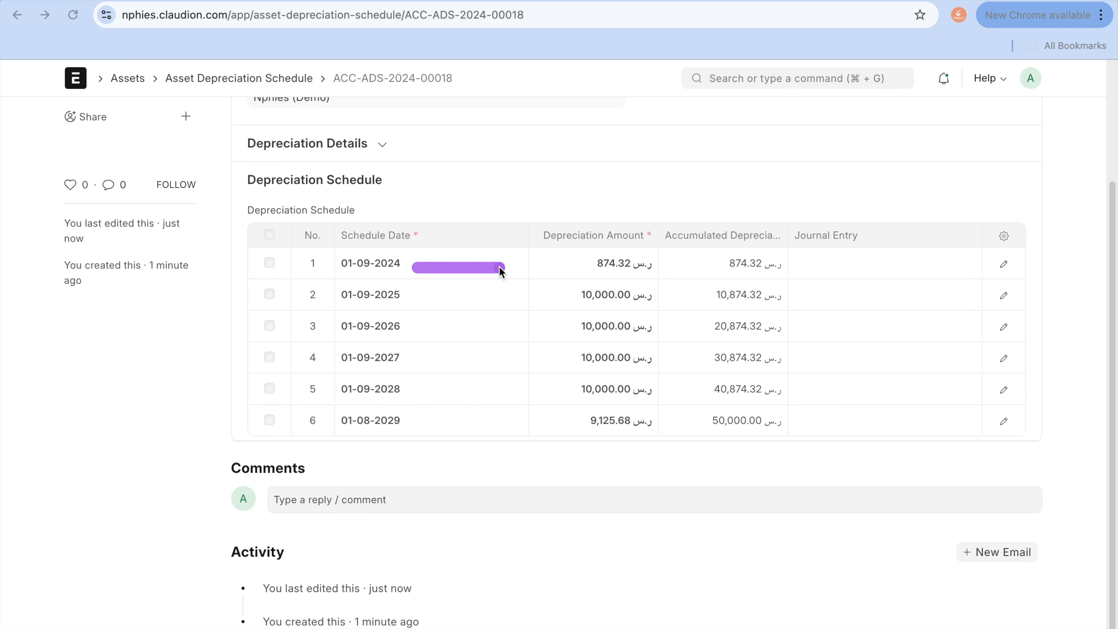
{"action": "left_click_drag", "start_coordinate": [401, 299], "coordinate": [477, 300]}
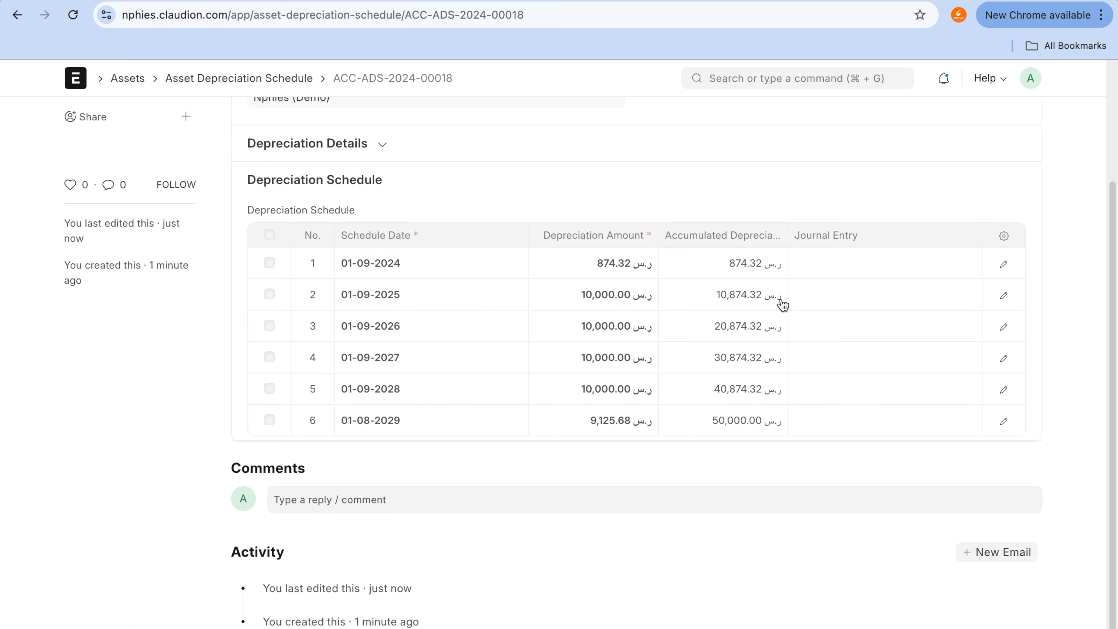
{"action": "left_click", "coordinate": [842, 300]}
{"action": "left_click", "coordinate": [873, 204]}
{"action": "left_click", "coordinate": [845, 269]}
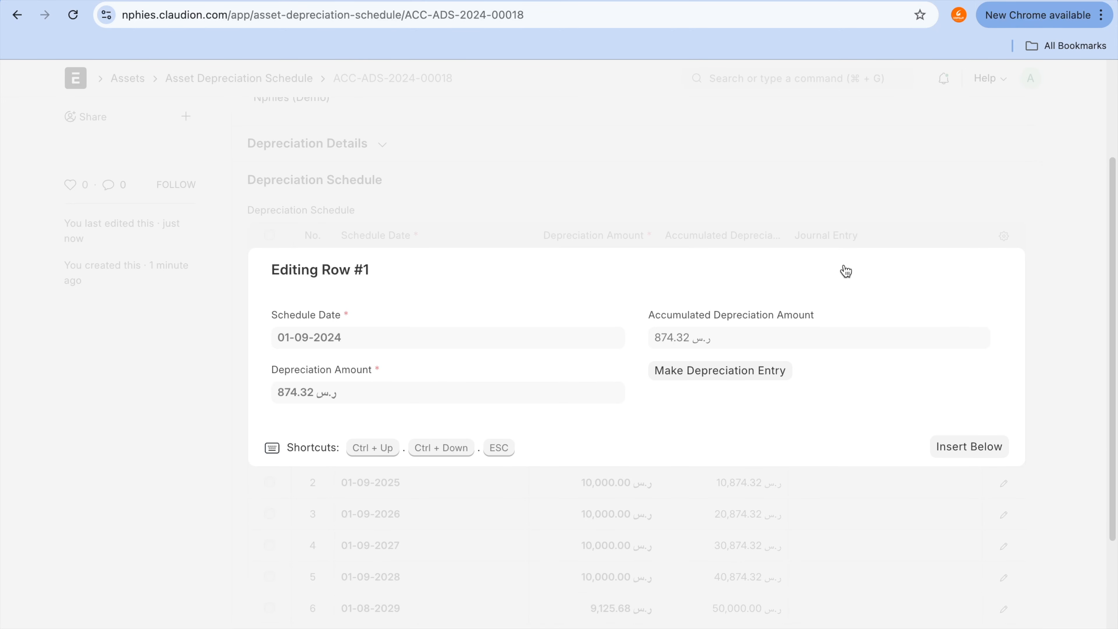
{"action": "left_click", "coordinate": [767, 146]}
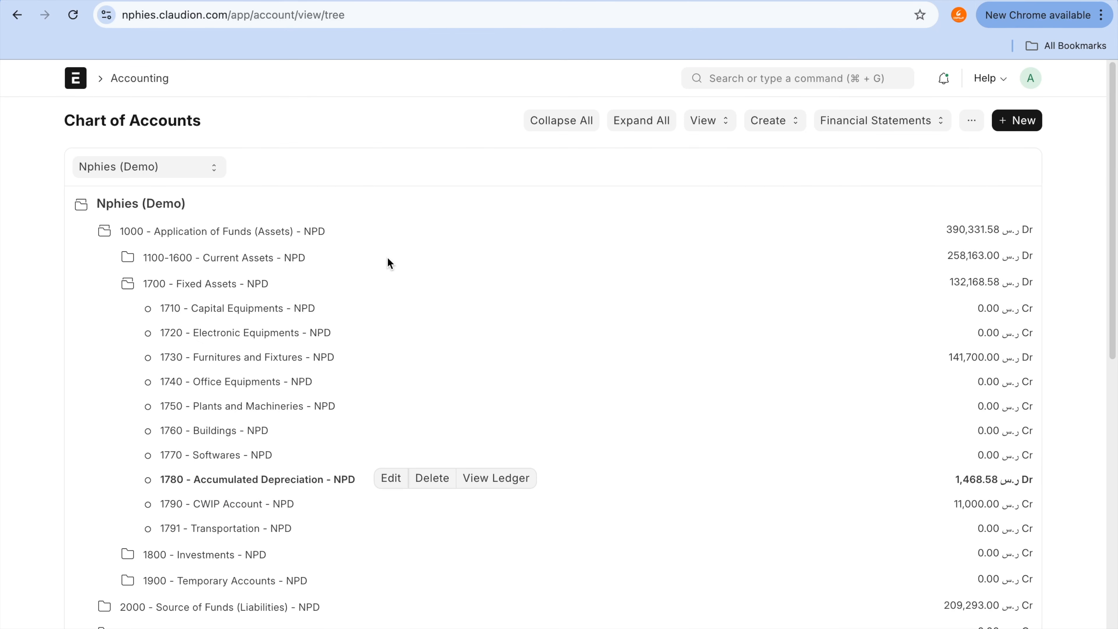
Step: Reload the Chart of Accounts in its own browser tab and expand 1000 - Application of Funds (Assets) down to 1700 - Fixed Assets
{"action": "left_click", "coordinate": [70, 20]}
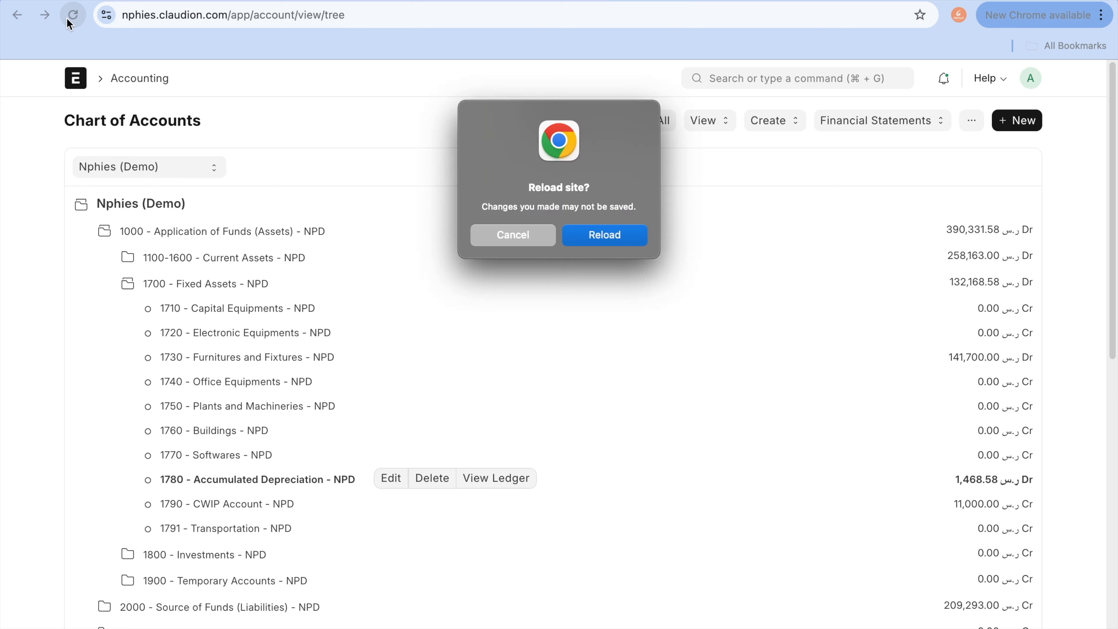
{"action": "left_click", "coordinate": [629, 240]}
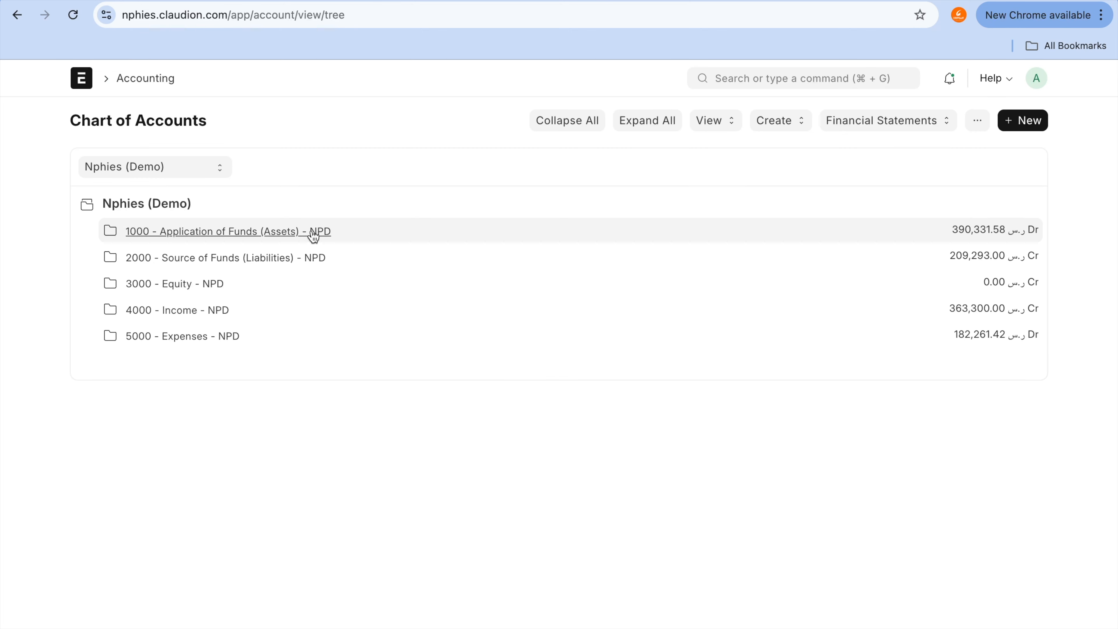
{"action": "left_click", "coordinate": [313, 234]}
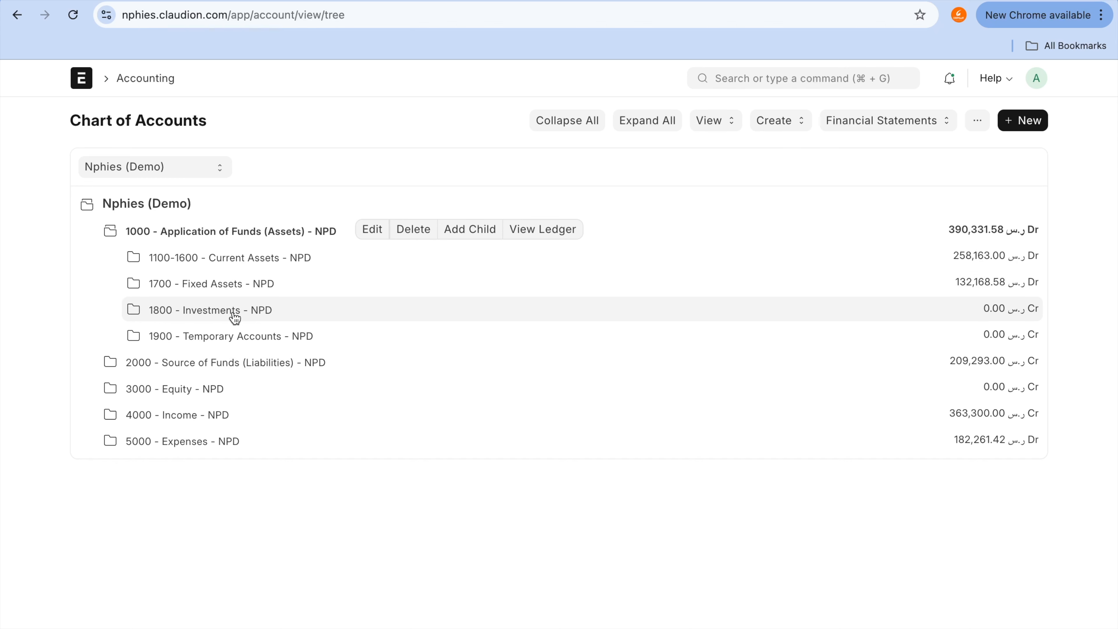
{"action": "left_click", "coordinate": [243, 285]}
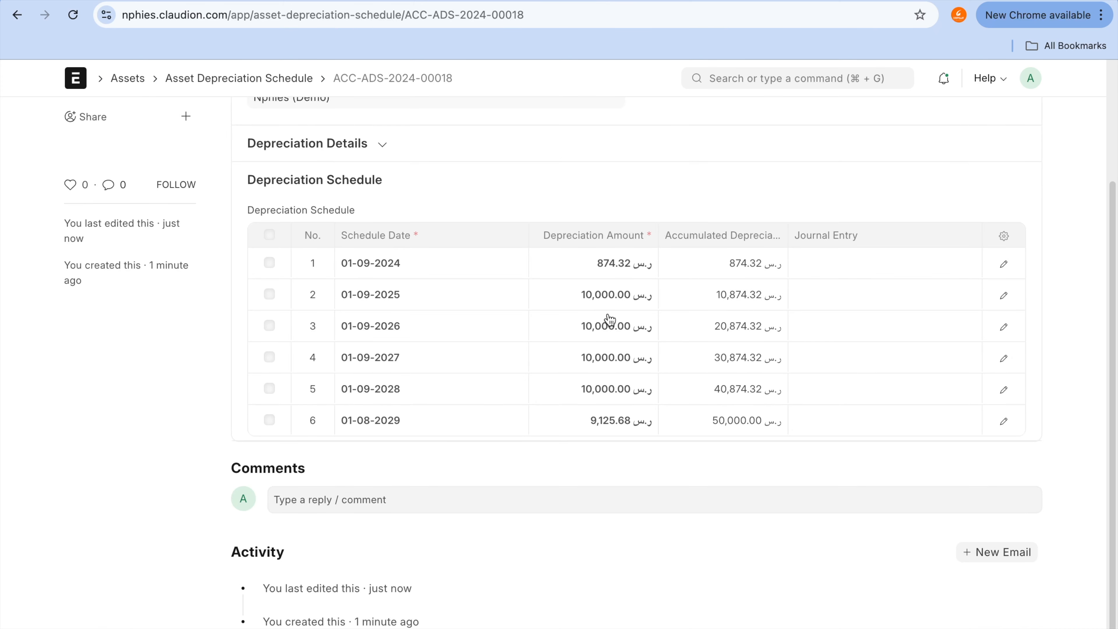
Step: Examine the balances of the 1791 - Transportation and 1780 - Accumulated Depreciation accounts in the Chart of Accounts
{"action": "left_click", "coordinate": [705, 8]}
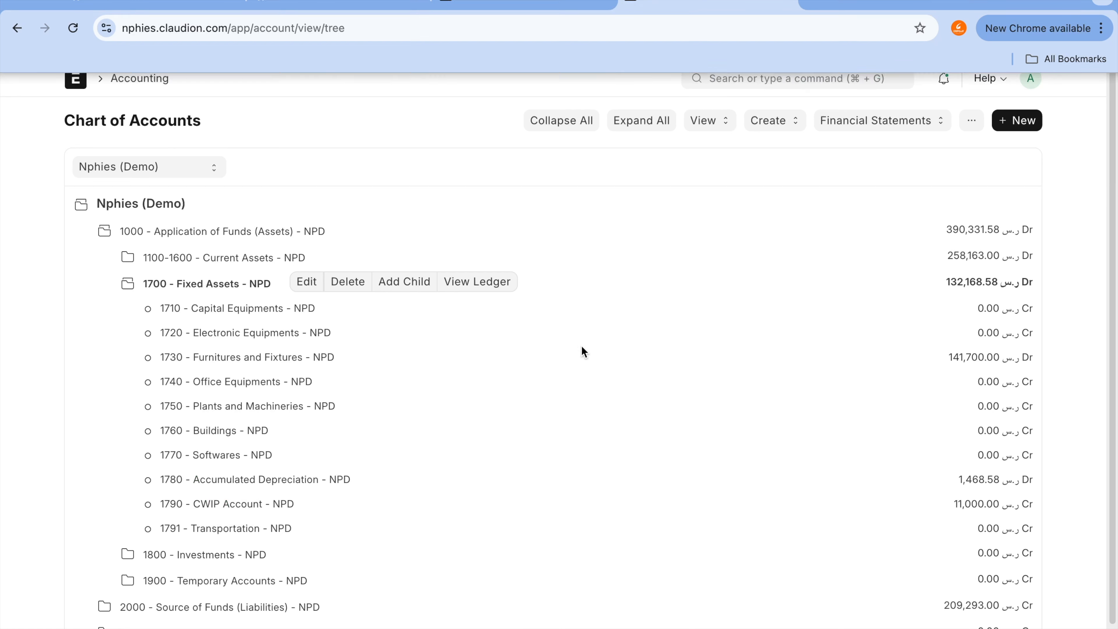
{"action": "left_click", "coordinate": [286, 528]}
{"action": "left_click_drag", "start_coordinate": [286, 527], "coordinate": [962, 537]}
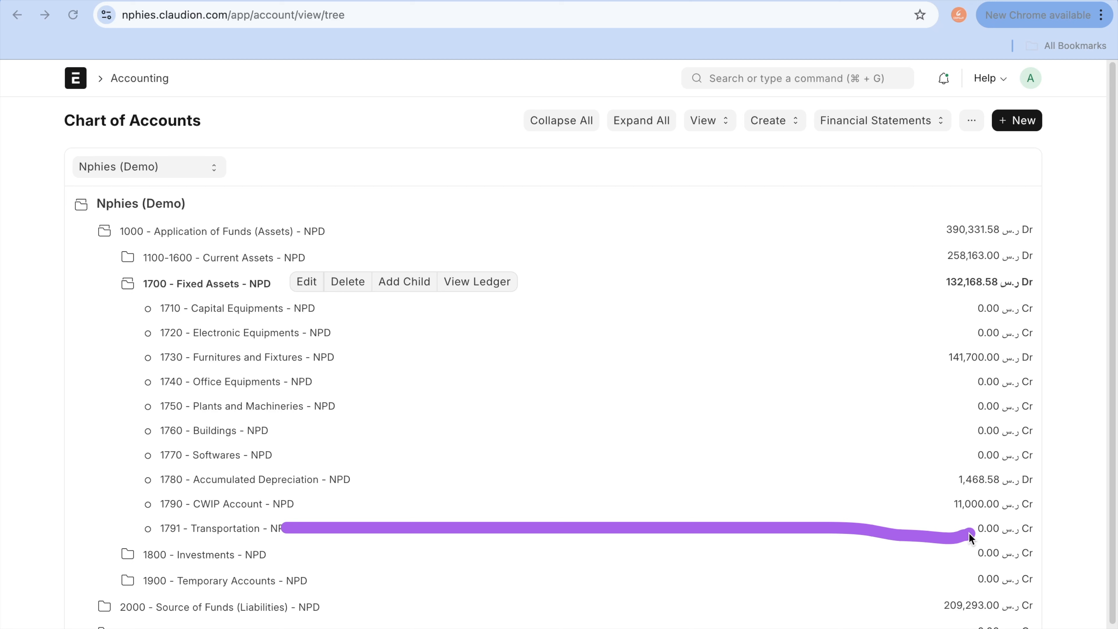
{"action": "mouse_move", "coordinate": [364, 497]}
{"action": "left_mouse_down"}
{"action": "mouse_move", "coordinate": [362, 485]}
{"action": "mouse_move", "coordinate": [963, 488]}
{"action": "left_mouse_up"}
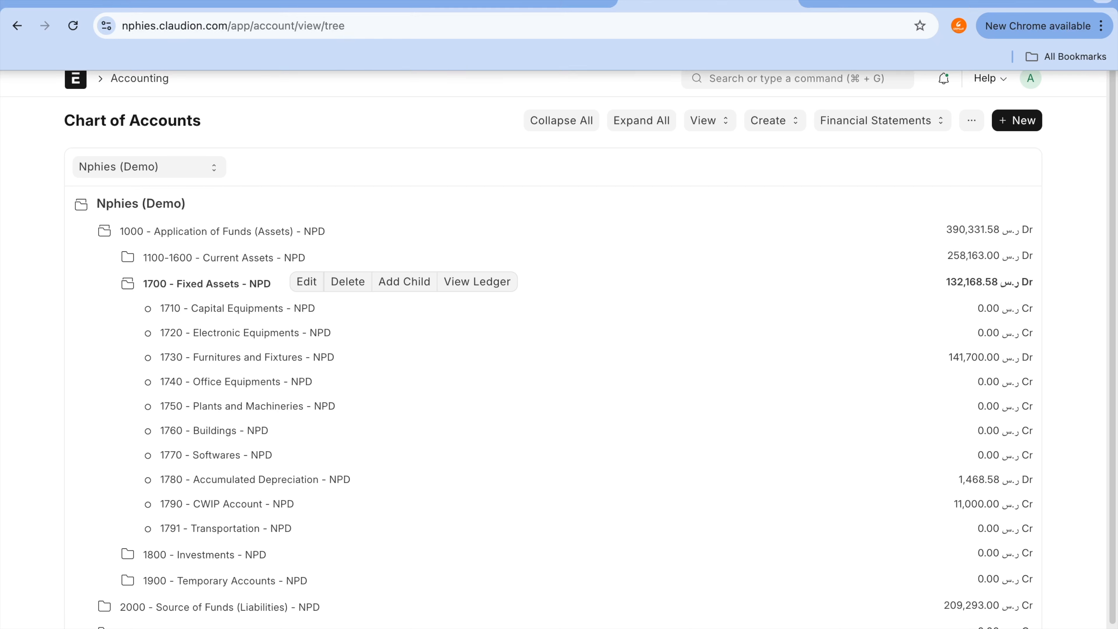
Step: Return to the asset's depreciation schedule and make the depreciation entry for the first row, dated 01-09-2024
{"action": "left_click", "coordinate": [495, 13]}
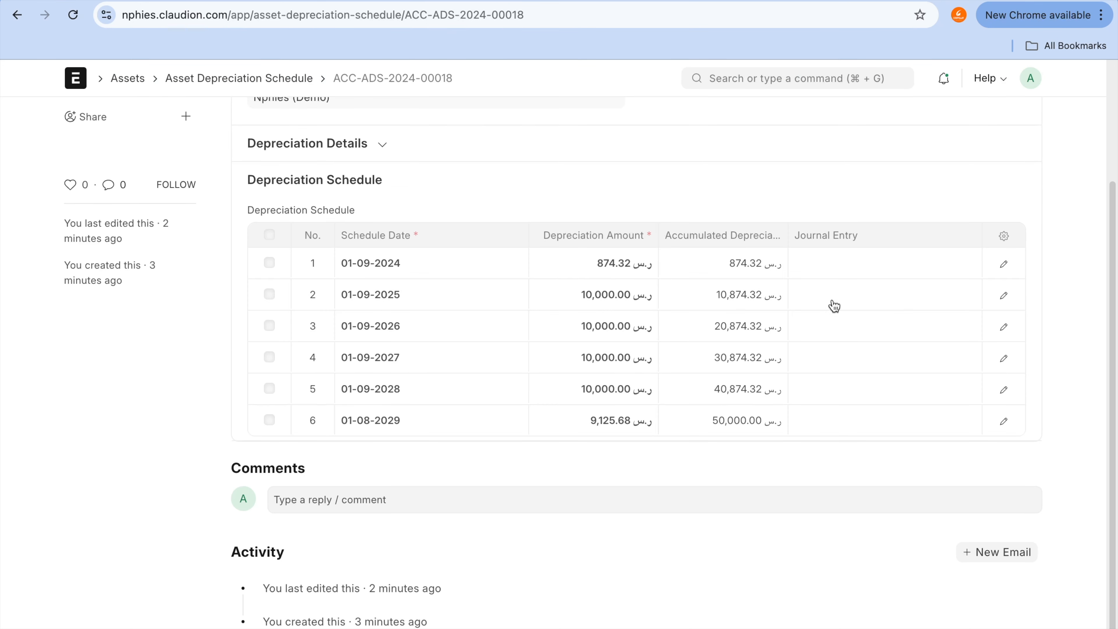
{"action": "left_click", "coordinate": [854, 273]}
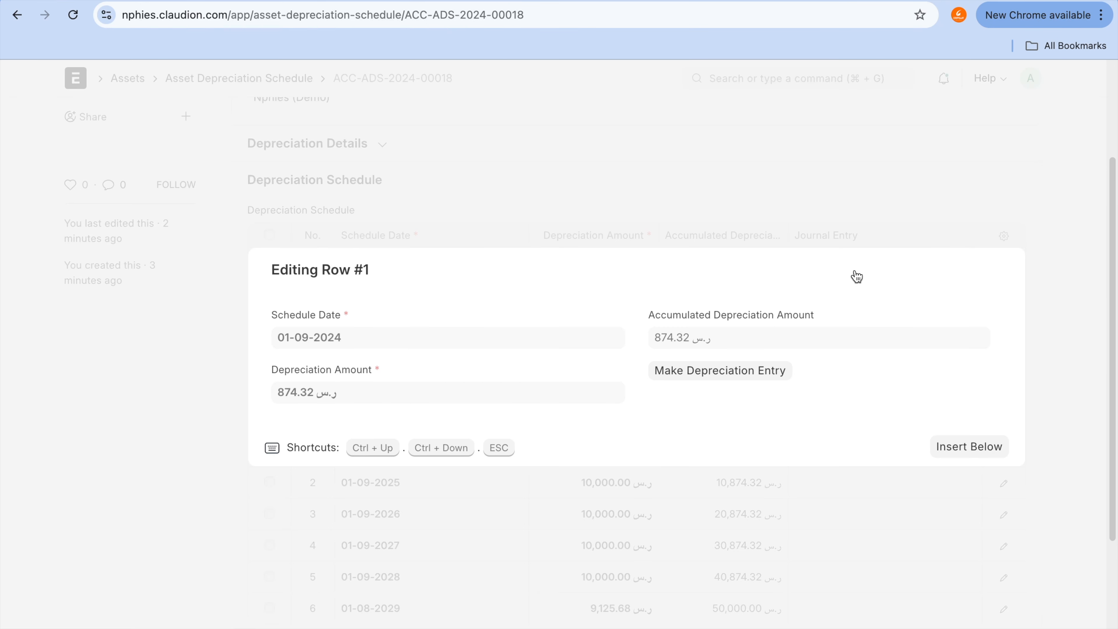
{"action": "left_click", "coordinate": [755, 371]}
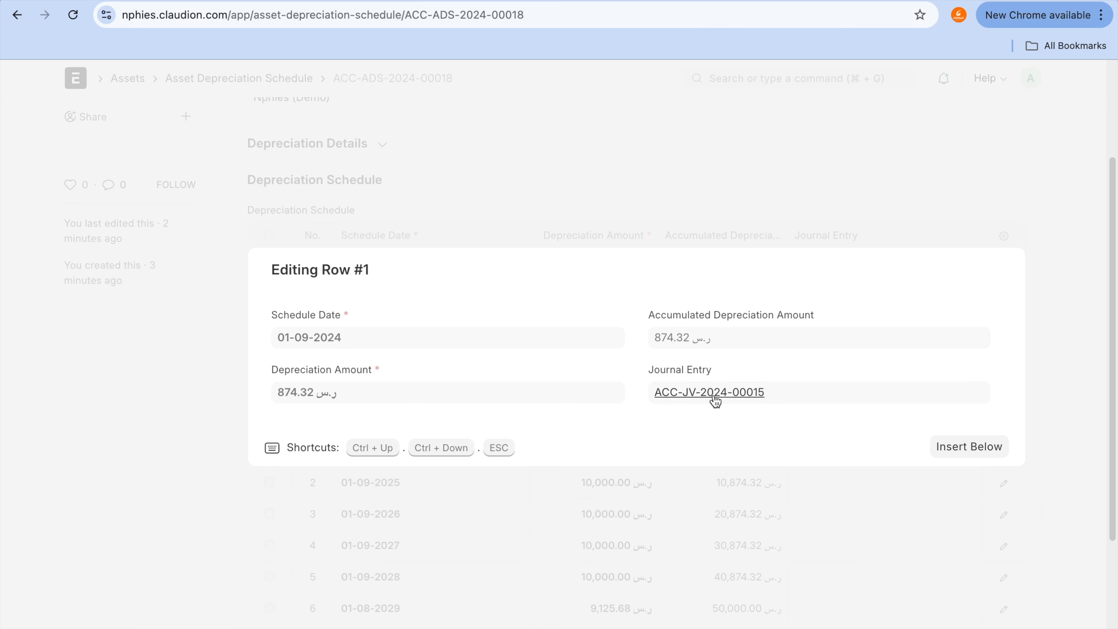
Step: Open the journal entry linked to the first schedule row and examine its accounting entries
{"action": "key", "text": "ctrl+a"}
{"action": "mouse_move", "coordinate": [704, 376]}
{"action": "left_mouse_down"}
{"action": "mouse_move", "coordinate": [592, 379]}
{"action": "mouse_move", "coordinate": [802, 406]}
{"action": "left_mouse_up"}
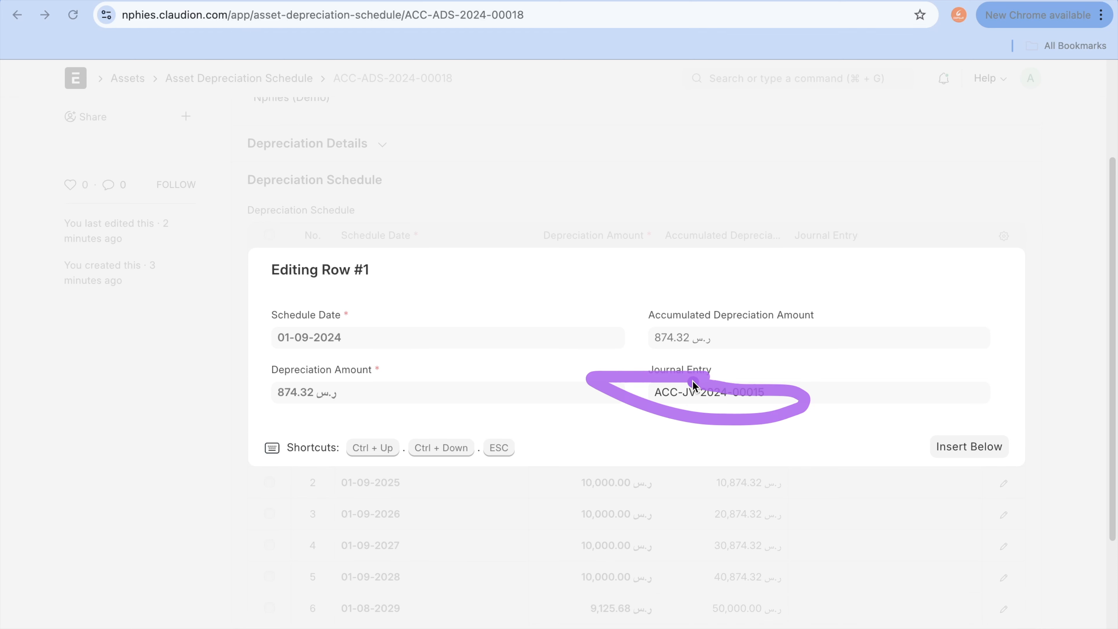
{"action": "left_click", "coordinate": [713, 393]}
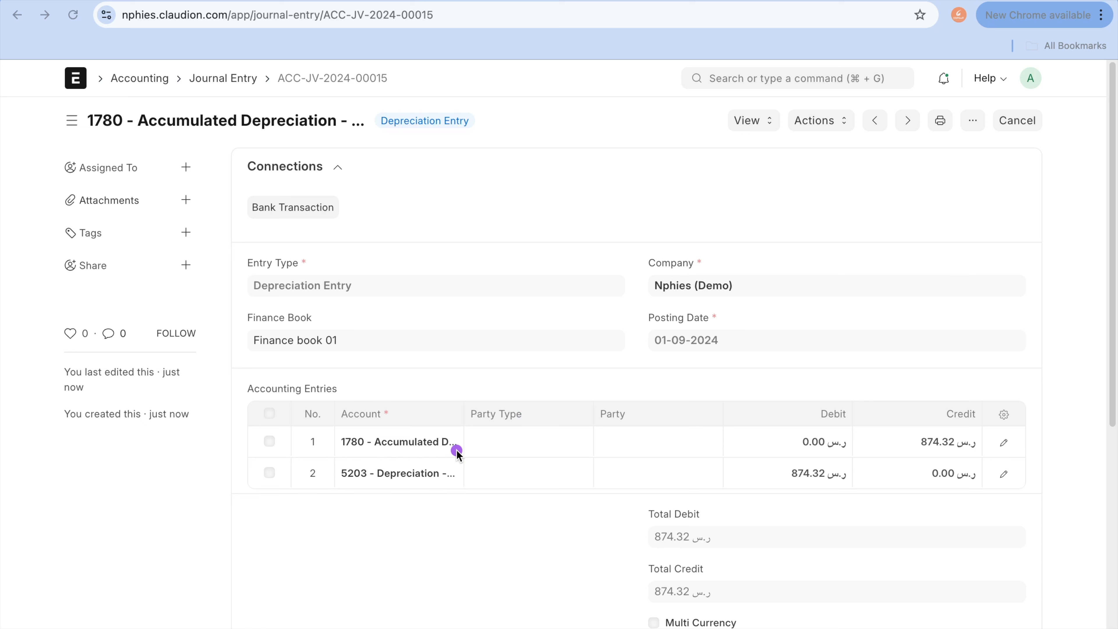
{"action": "left_click_drag", "start_coordinate": [471, 435], "coordinate": [531, 448]}
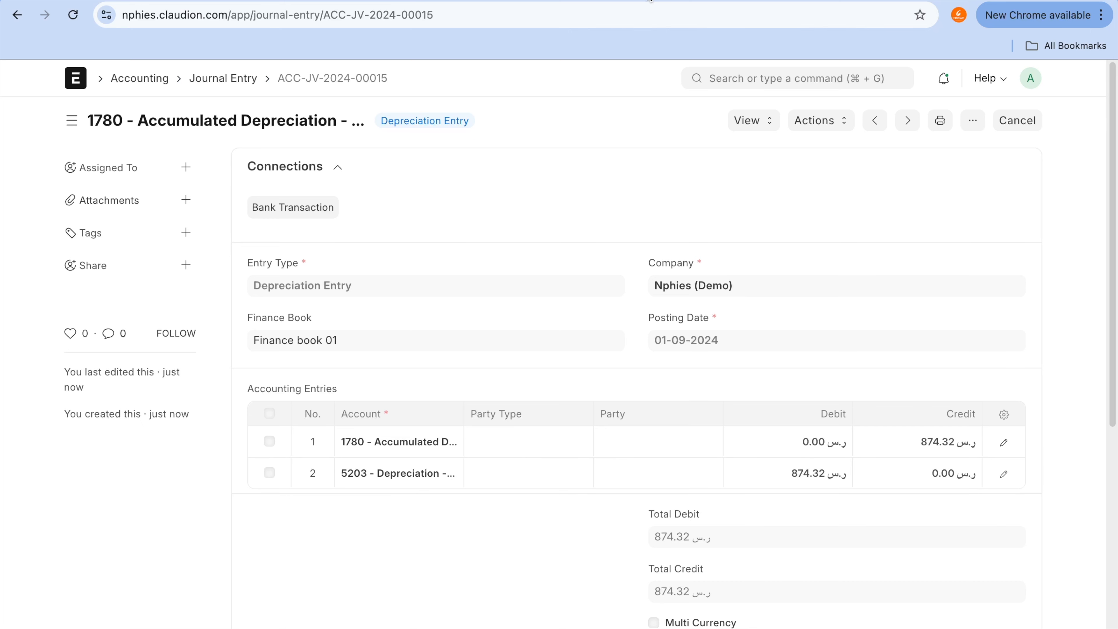
Step: Reload the Chart of Accounts, expand 1700 - Fixed Assets again and check the 1780 - Accumulated Depreciation balance
{"action": "left_click", "coordinate": [656, 1]}
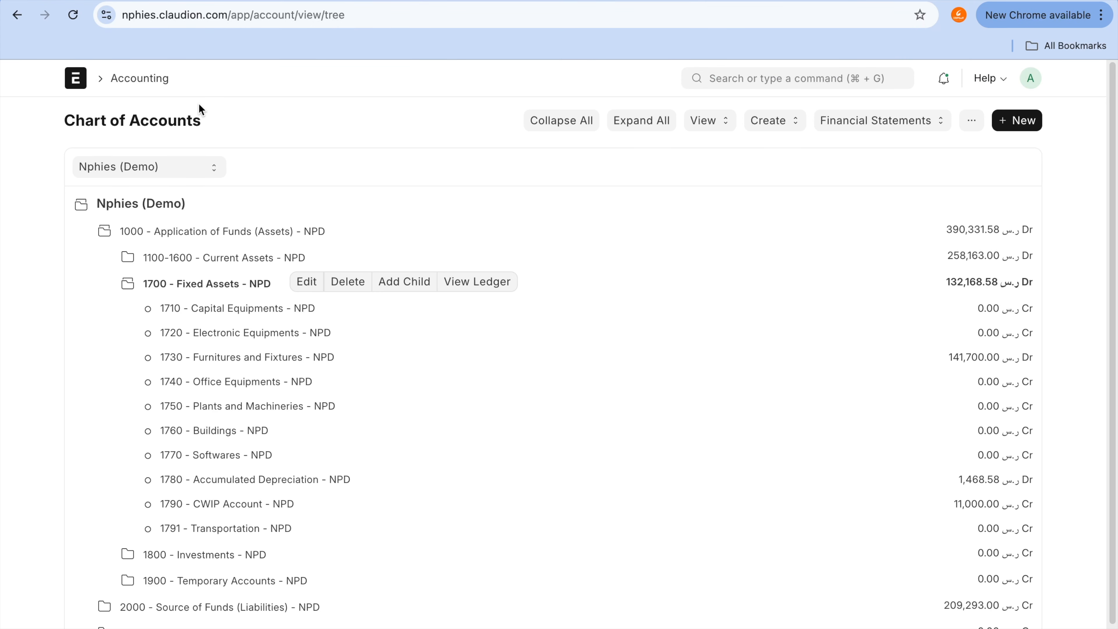
{"action": "left_click", "coordinate": [73, 15]}
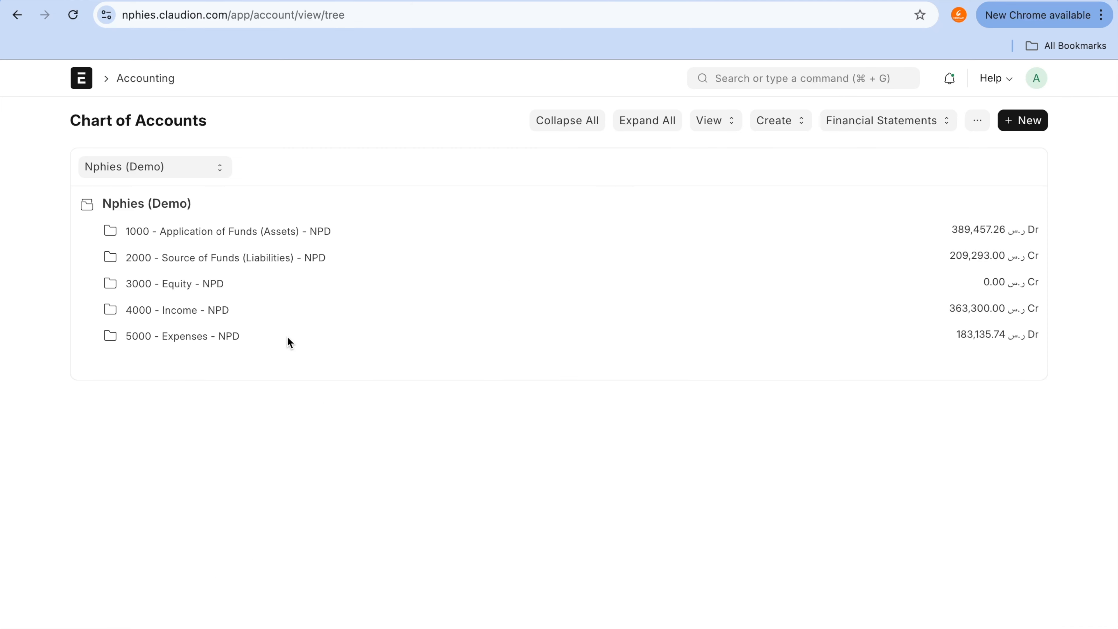
{"action": "left_click", "coordinate": [281, 236]}
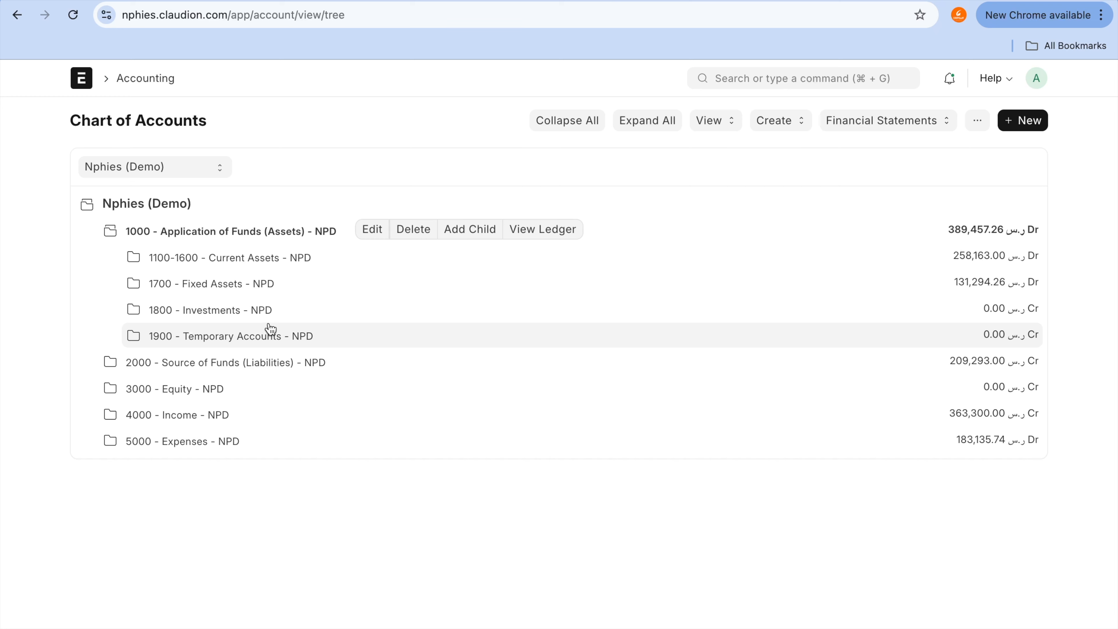
{"action": "left_click", "coordinate": [268, 285]}
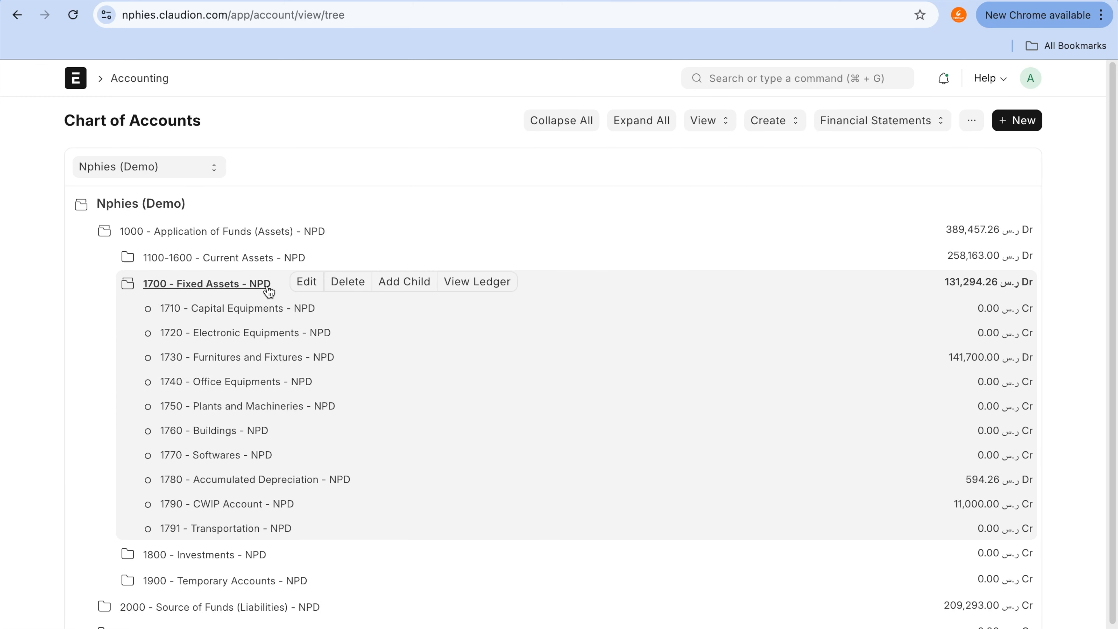
{"action": "left_click", "coordinate": [318, 481]}
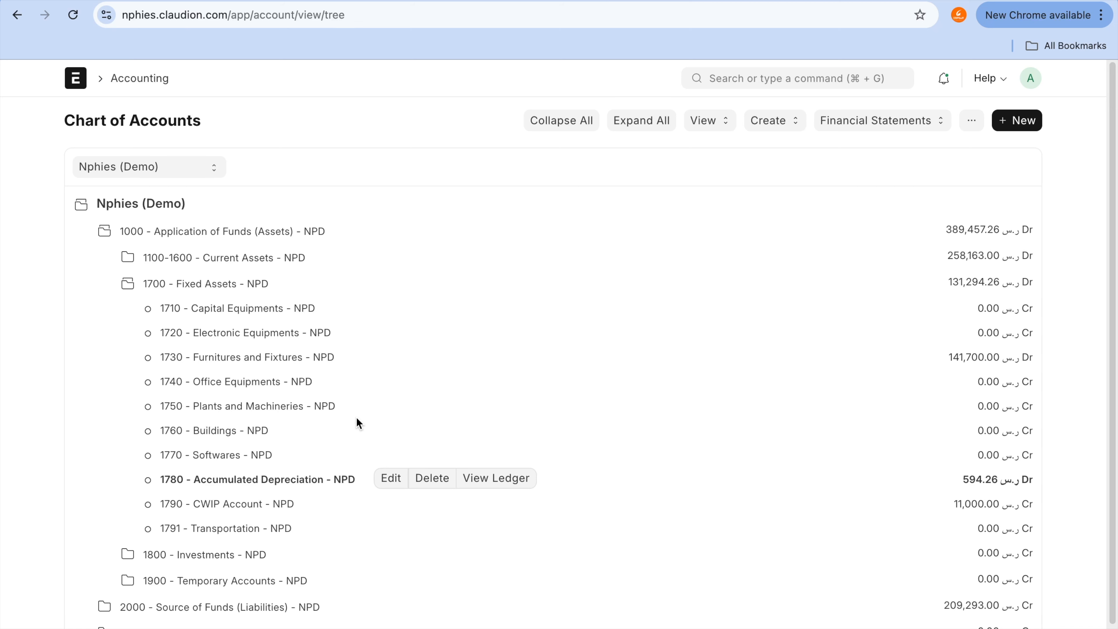
Step: Expand 5200 - Indirect Expenses under 5000 - Expenses and select the 5203 - Depreciation account named in the journal entry
{"action": "scroll", "coordinate": [359, 423], "scroll_direction": "down", "scroll_amount": 2}
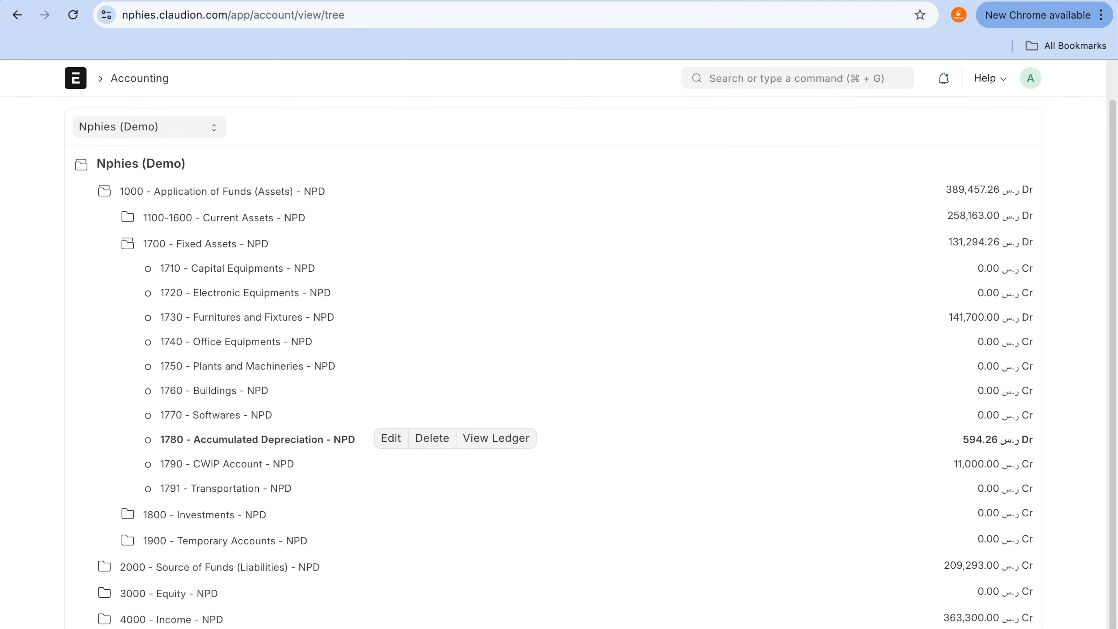
{"action": "scroll", "coordinate": [229, 590], "scroll_direction": "down", "scroll_amount": 2}
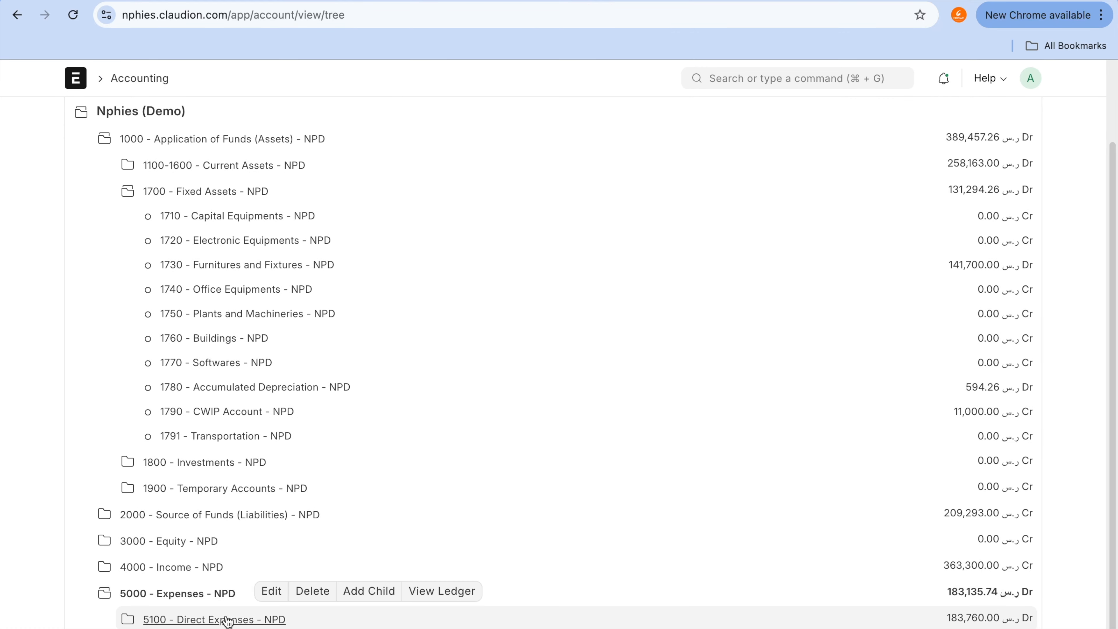
{"action": "scroll", "coordinate": [267, 499], "scroll_direction": "down", "scroll_amount": 12}
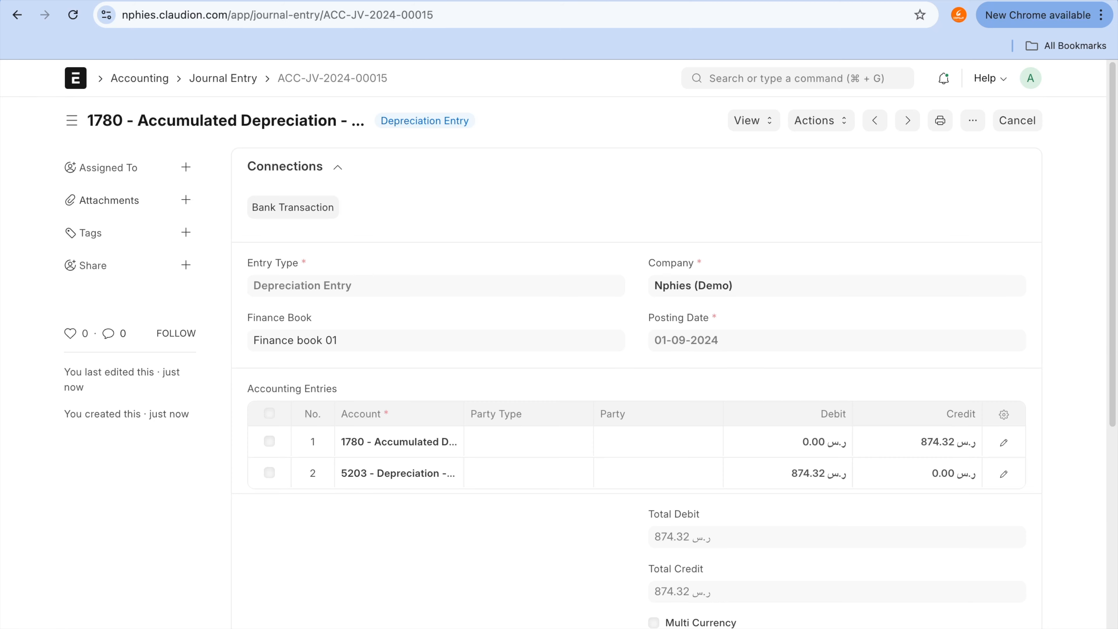
{"action": "left_click", "coordinate": [743, 1]}
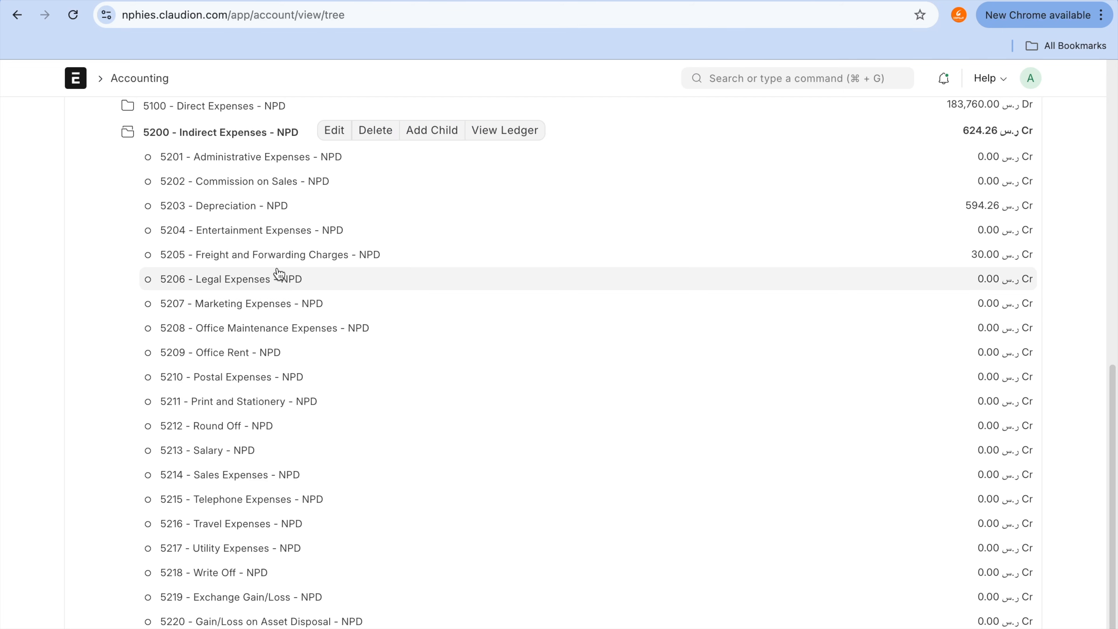
{"action": "left_click", "coordinate": [252, 211]}
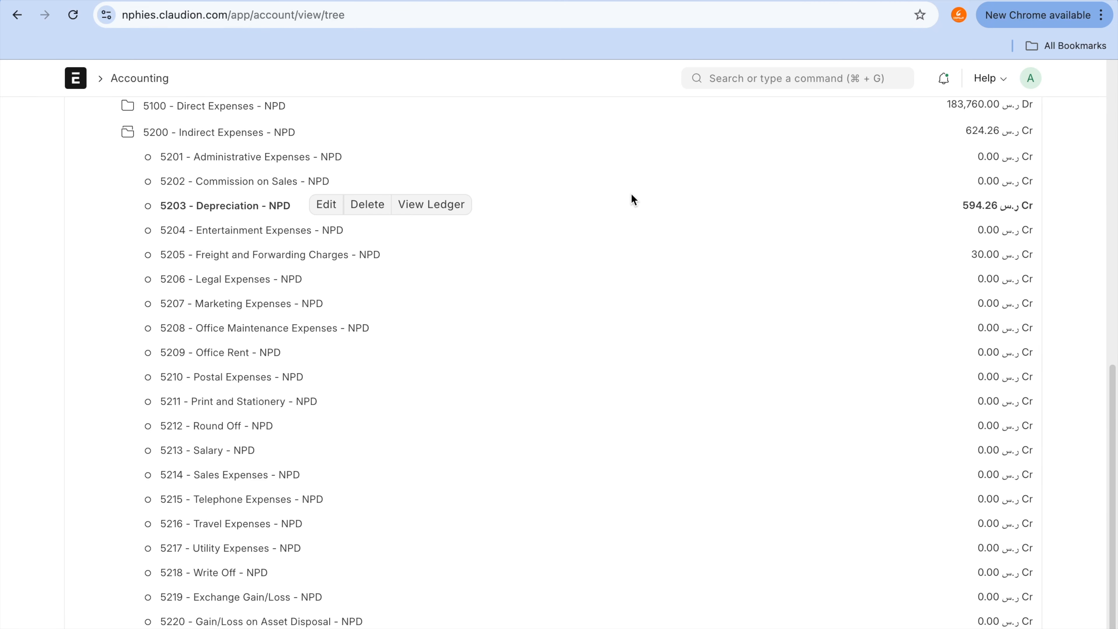
Step: Open the general ledger for 5203 - Depreciation and filter it by Finance book 01
{"action": "left_click", "coordinate": [438, 205]}
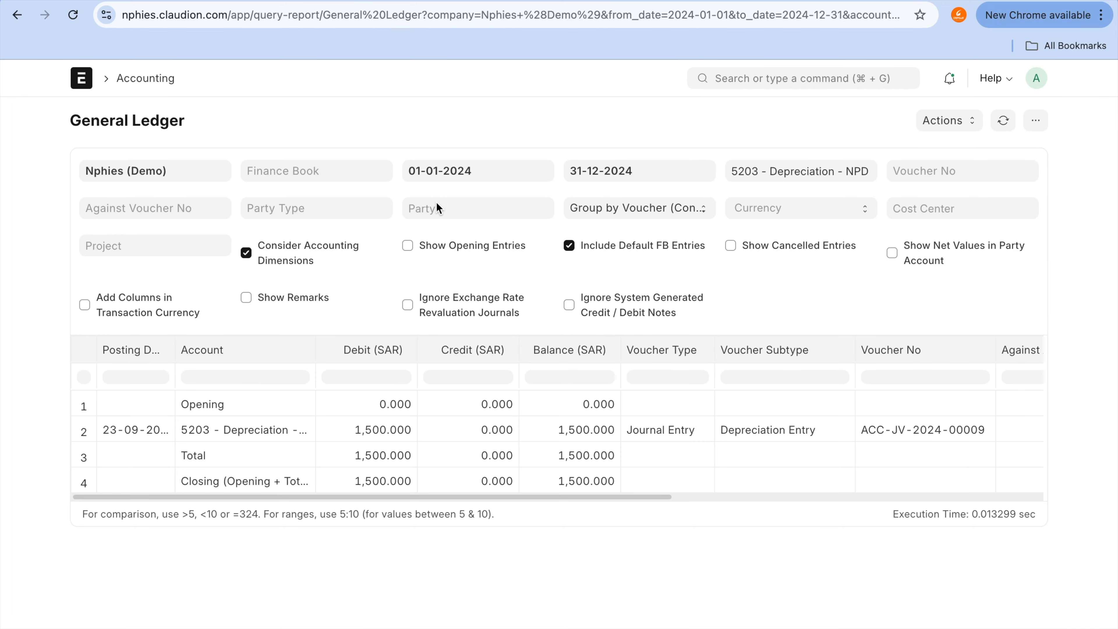
{"action": "left_click", "coordinate": [279, 169]}
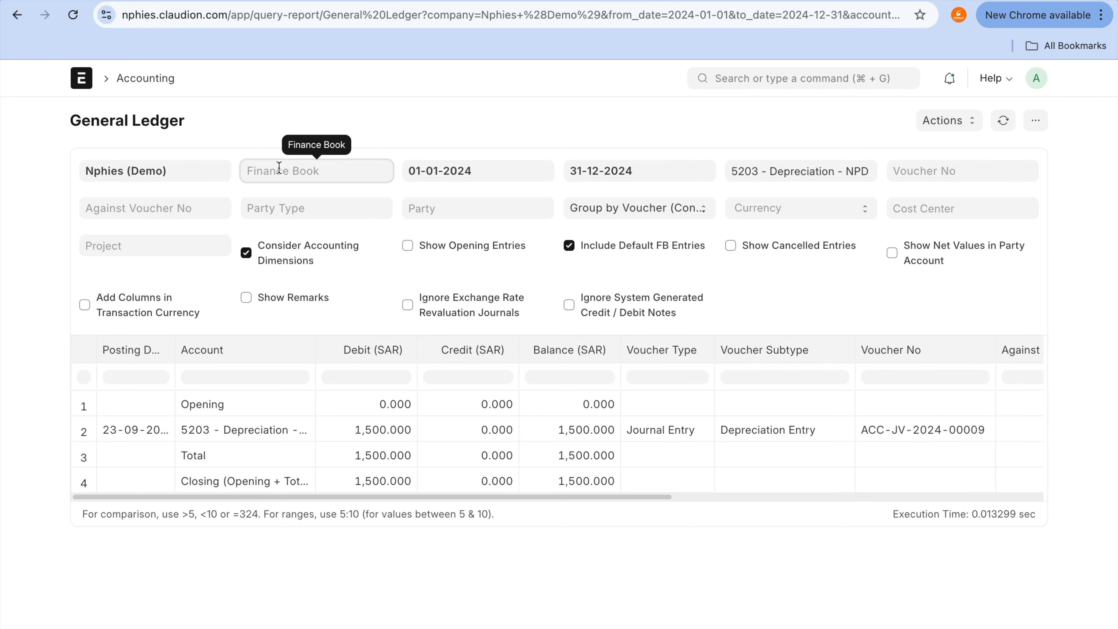
{"action": "left_click", "coordinate": [286, 203]}
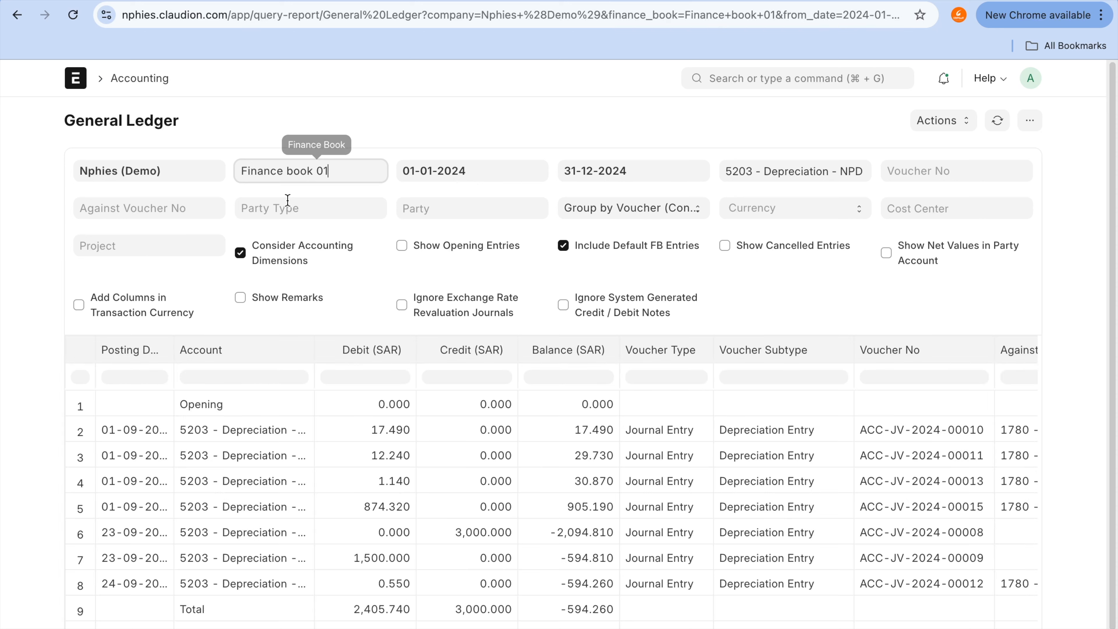
Step: Locate the new 01-09-2024 depreciation debit in the ledger and compare it with the journal entry
{"action": "scroll", "coordinate": [552, 558], "scroll_direction": "down", "scroll_amount": 1}
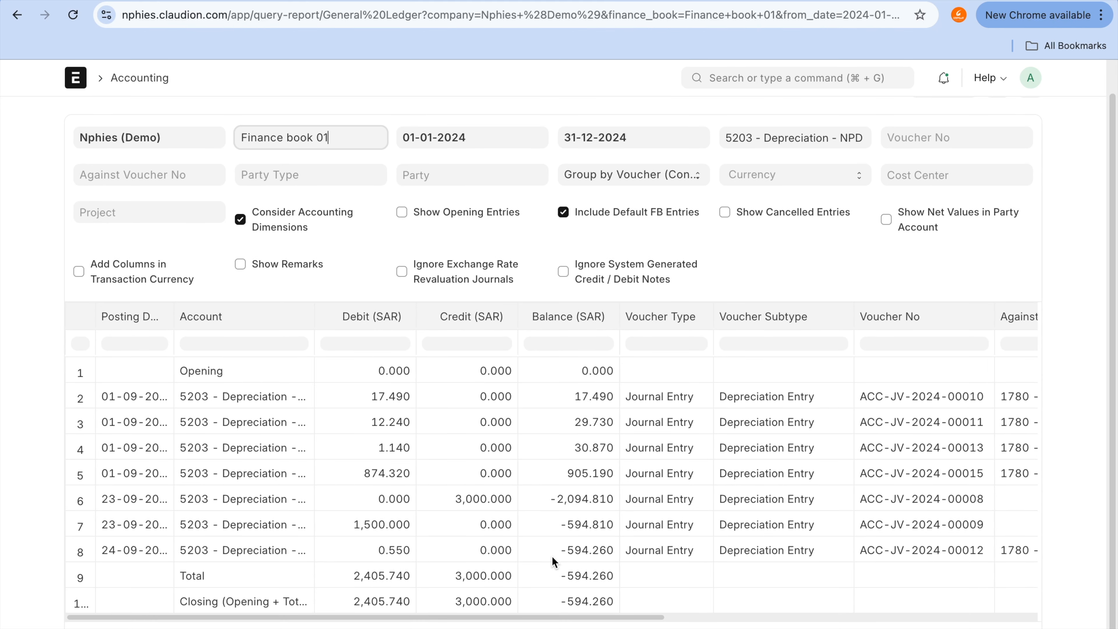
{"action": "left_click", "coordinate": [389, 477]}
{"action": "key", "text": "ctrl+Tab"}
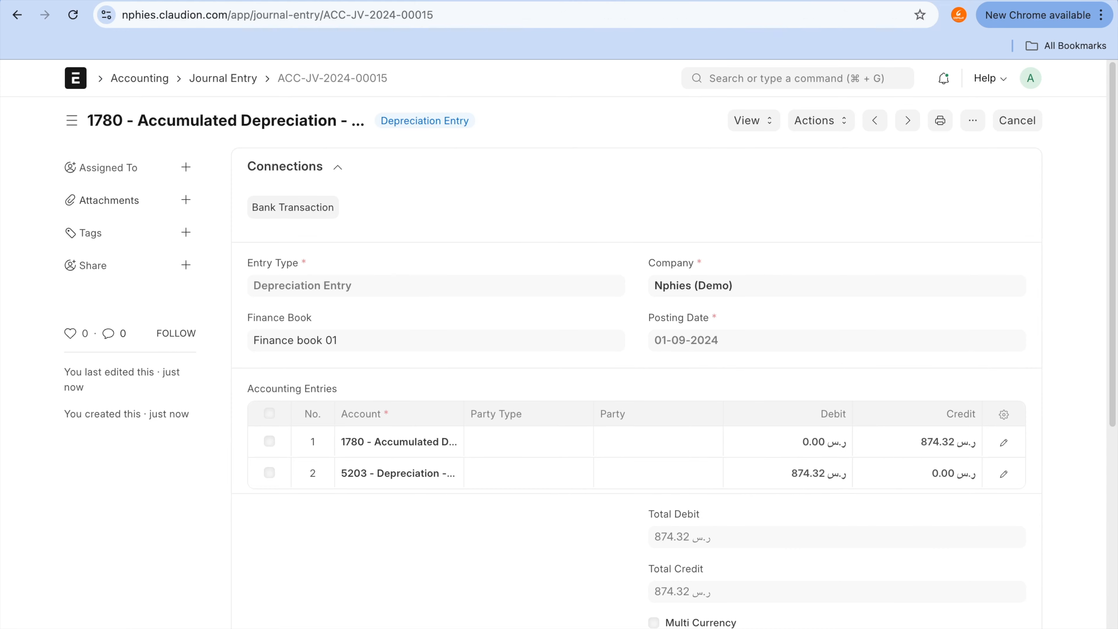
{"action": "key", "text": "ctrl+shift+Tab"}
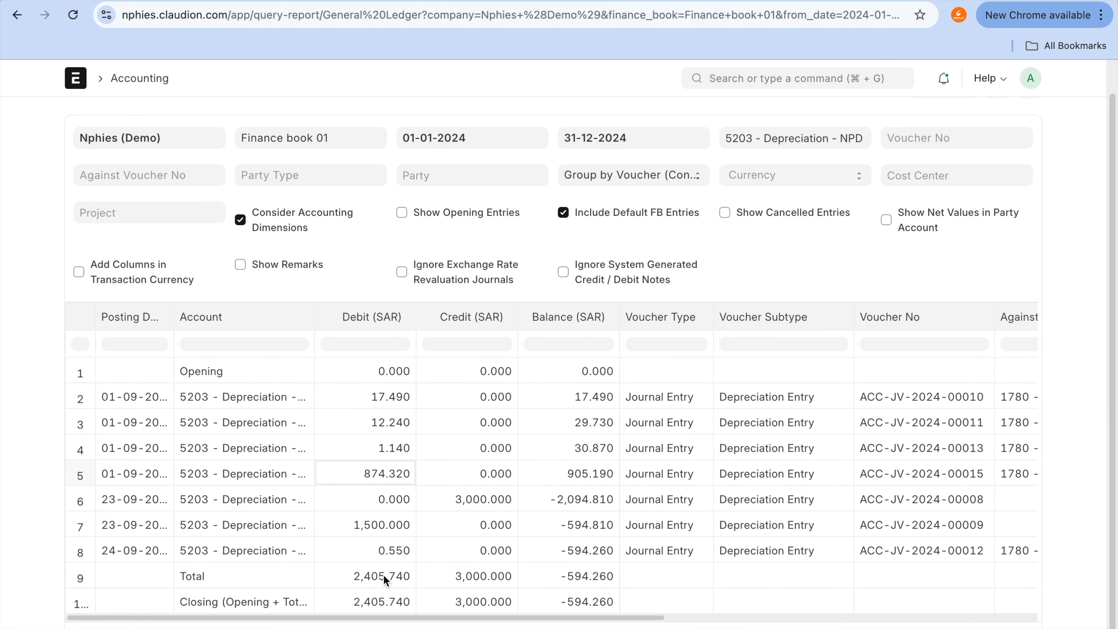
{"action": "left_click_drag", "start_coordinate": [406, 476], "coordinate": [597, 474]}
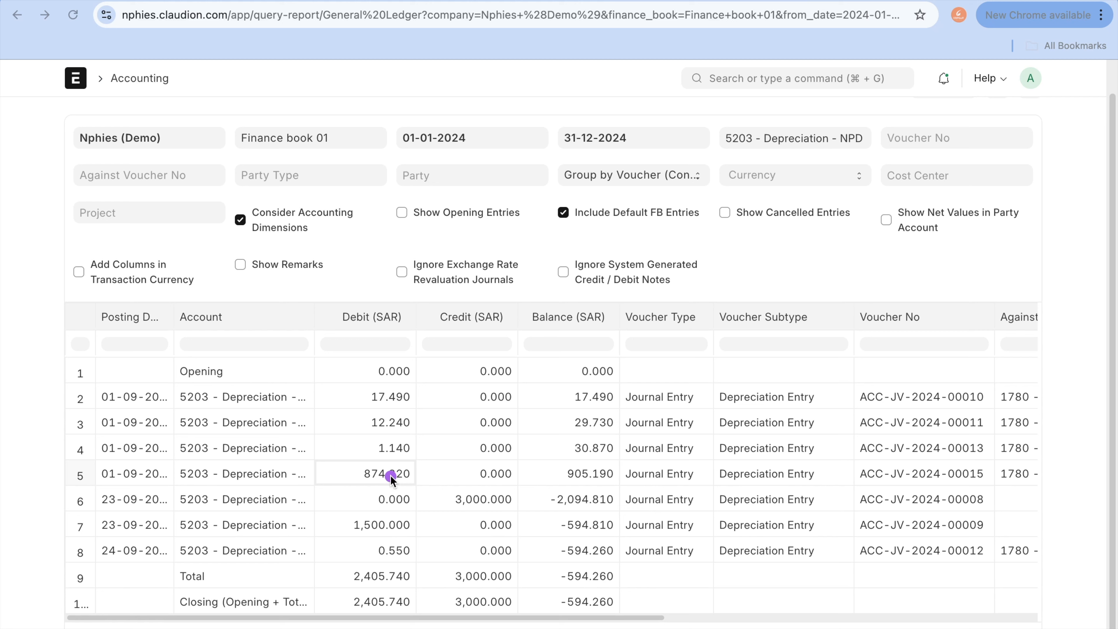
{"action": "mouse_move", "coordinate": [377, 462]}
{"action": "left_mouse_down"}
{"action": "mouse_move", "coordinate": [450, 489]}
{"action": "mouse_move", "coordinate": [426, 469]}
{"action": "left_mouse_up"}
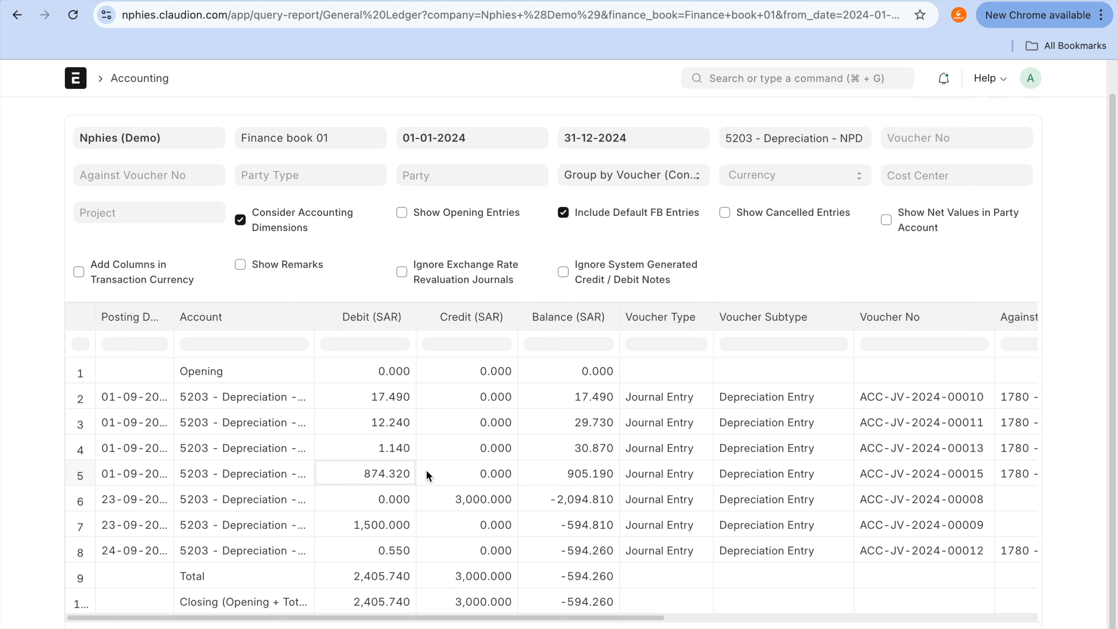
{"action": "key", "text": "ctrl+a"}
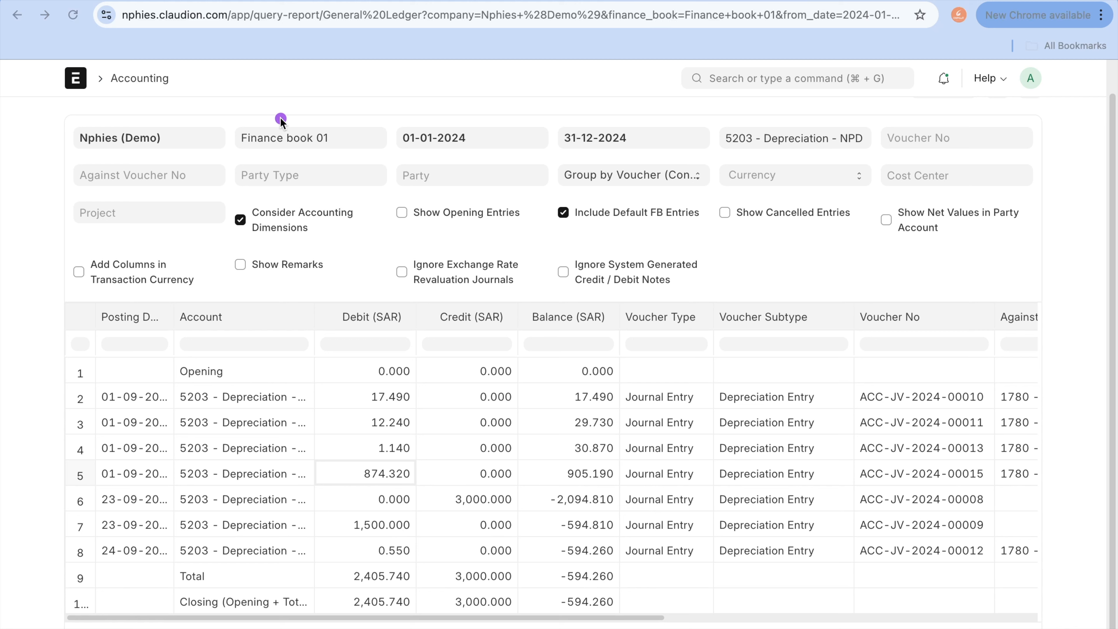
{"action": "mouse_move", "coordinate": [229, 130]}
{"action": "left_mouse_down"}
{"action": "mouse_move", "coordinate": [305, 170]}
{"action": "mouse_move", "coordinate": [356, 144]}
{"action": "mouse_move", "coordinate": [286, 111]}
{"action": "mouse_move", "coordinate": [273, 118]}
{"action": "left_mouse_up"}
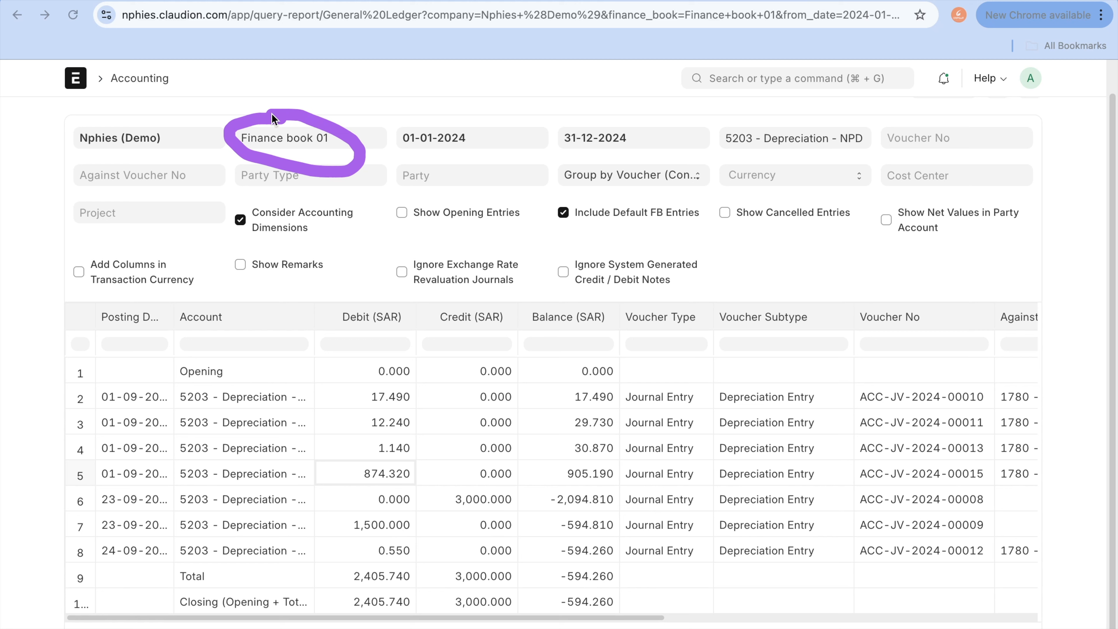
Step: Clear the Finance Book filter of the 5203 - Depreciation ledger to view its entries without a finance book
{"action": "left_click", "coordinate": [341, 144]}
{"action": "key", "text": "super+a"}
{"action": "key", "text": "BackSpace"}
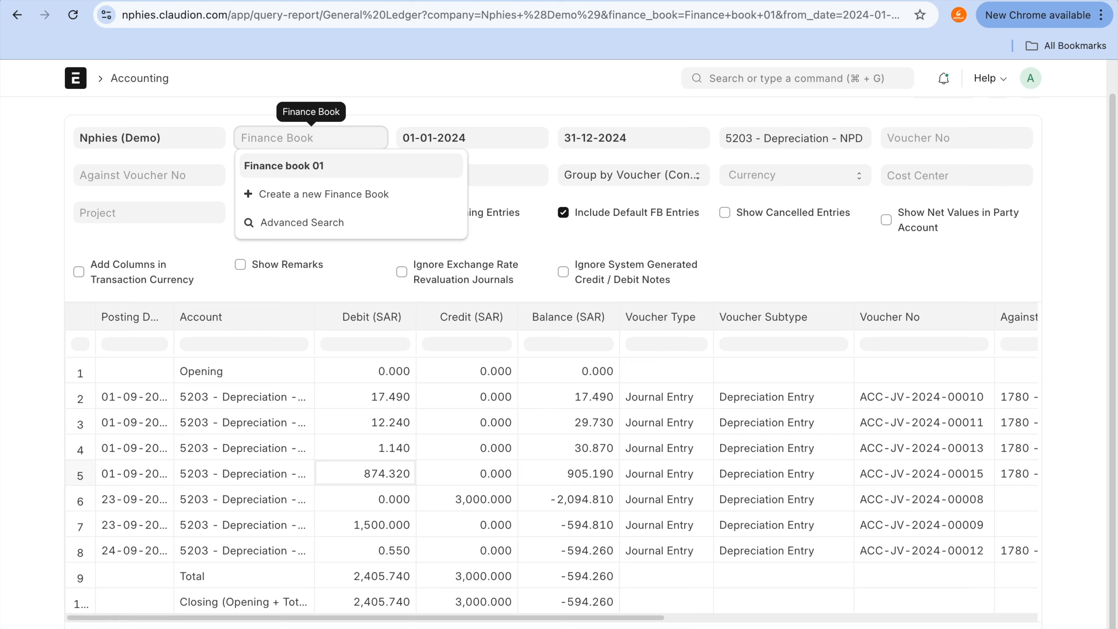
{"action": "left_click", "coordinate": [395, 89]}
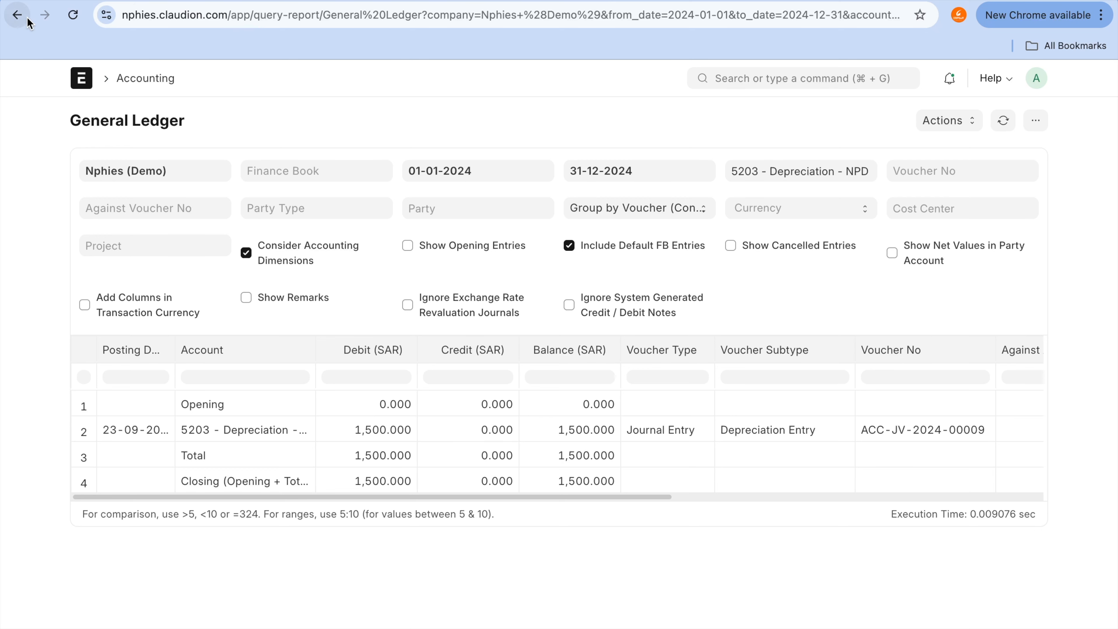
Step: Return to the Chart of Accounts and open the ledger of 1780 - Accumulated Depreciation under 1700 - Fixed Assets
{"action": "left_click", "coordinate": [17, 15]}
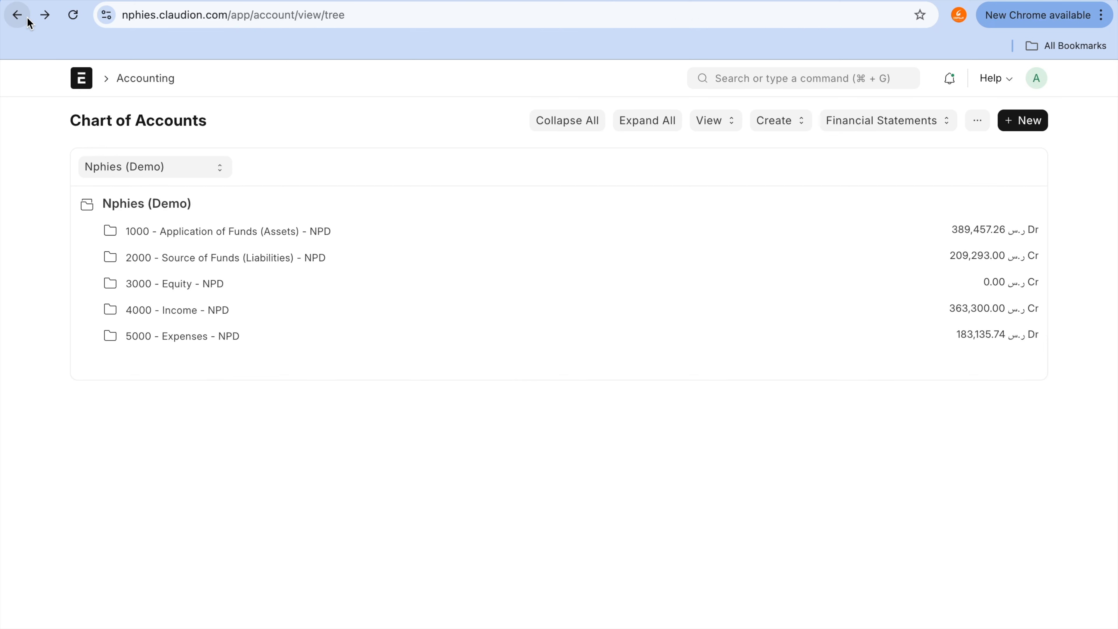
{"action": "left_click", "coordinate": [283, 264]}
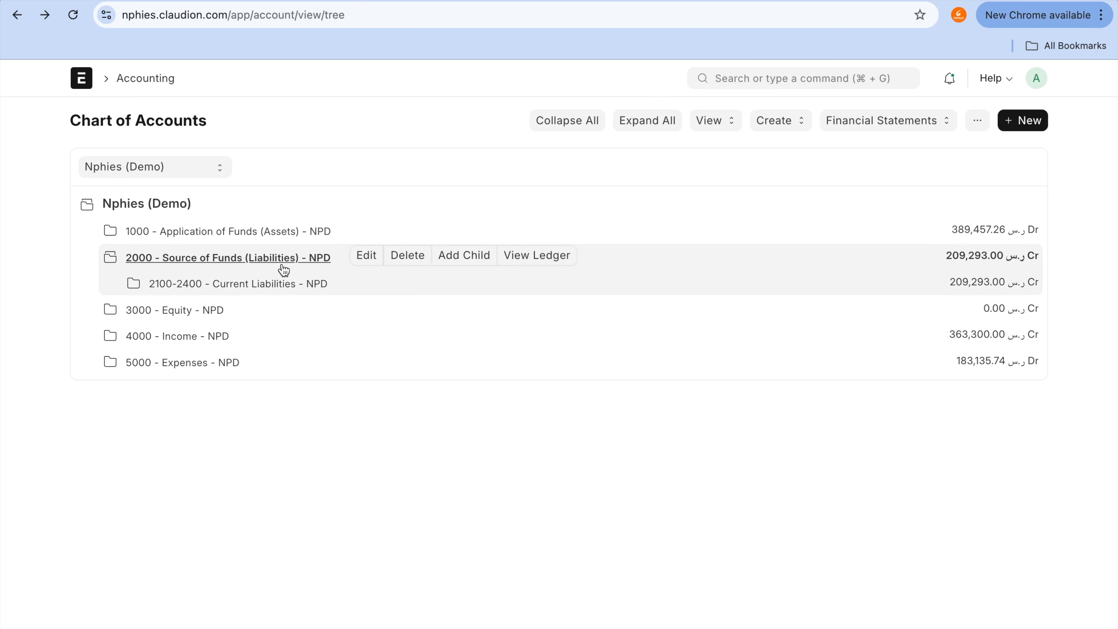
{"action": "left_click", "coordinate": [283, 231]}
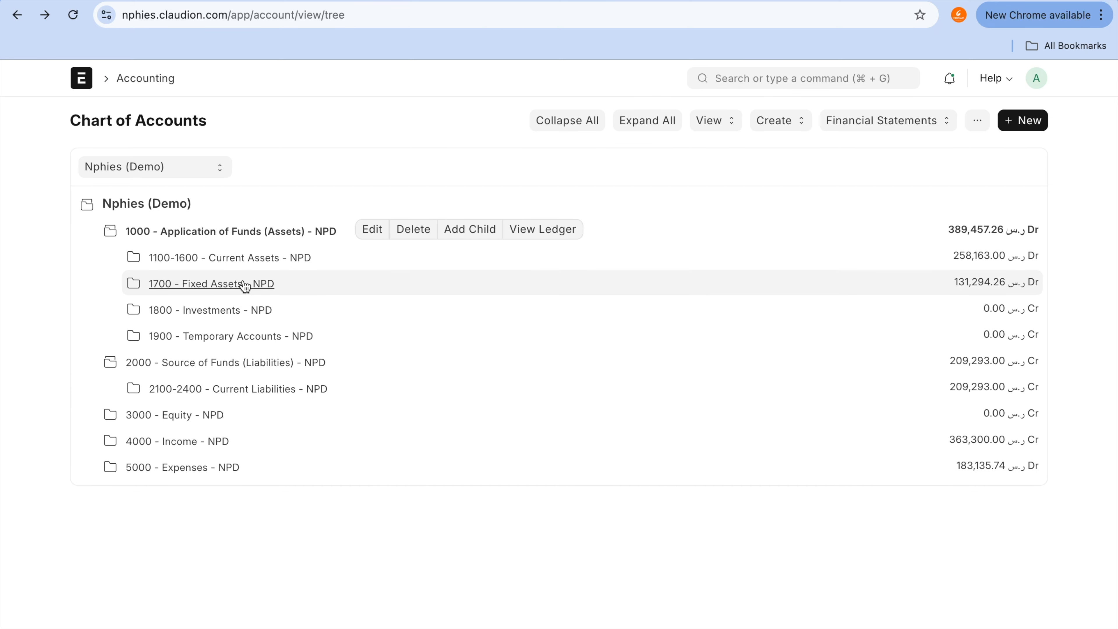
{"action": "left_click", "coordinate": [245, 283]}
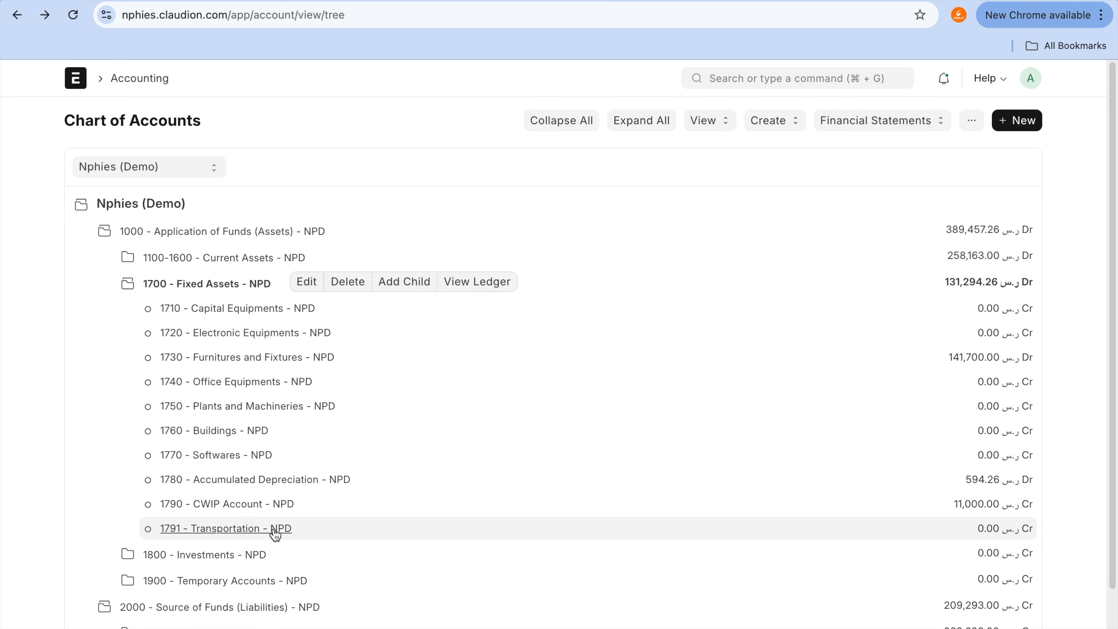
{"action": "left_click", "coordinate": [275, 533]}
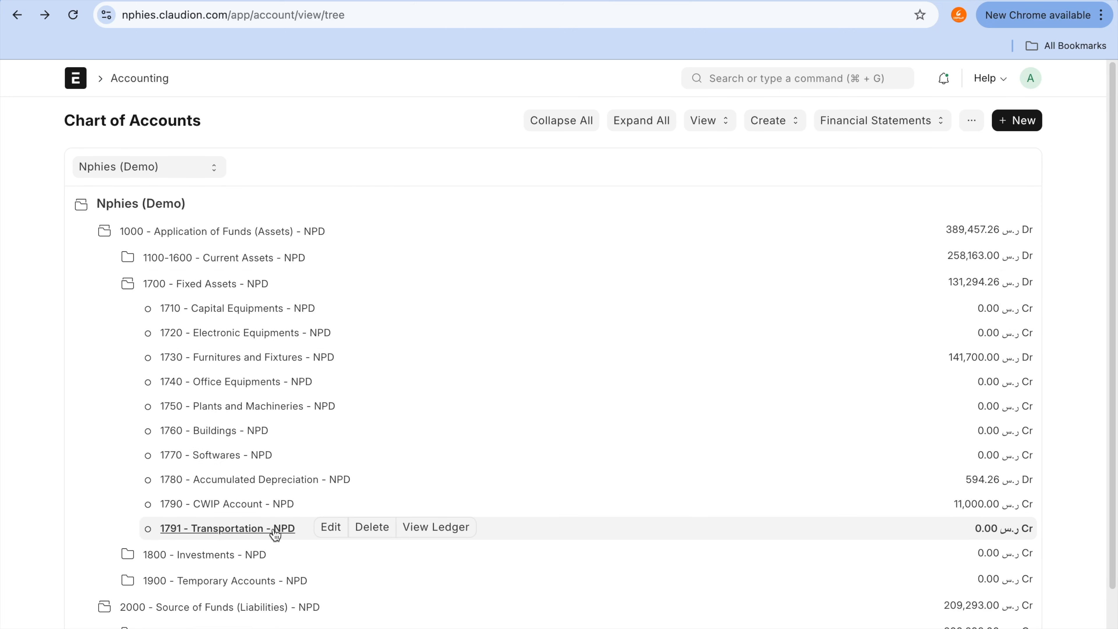
{"action": "left_click", "coordinate": [279, 481]}
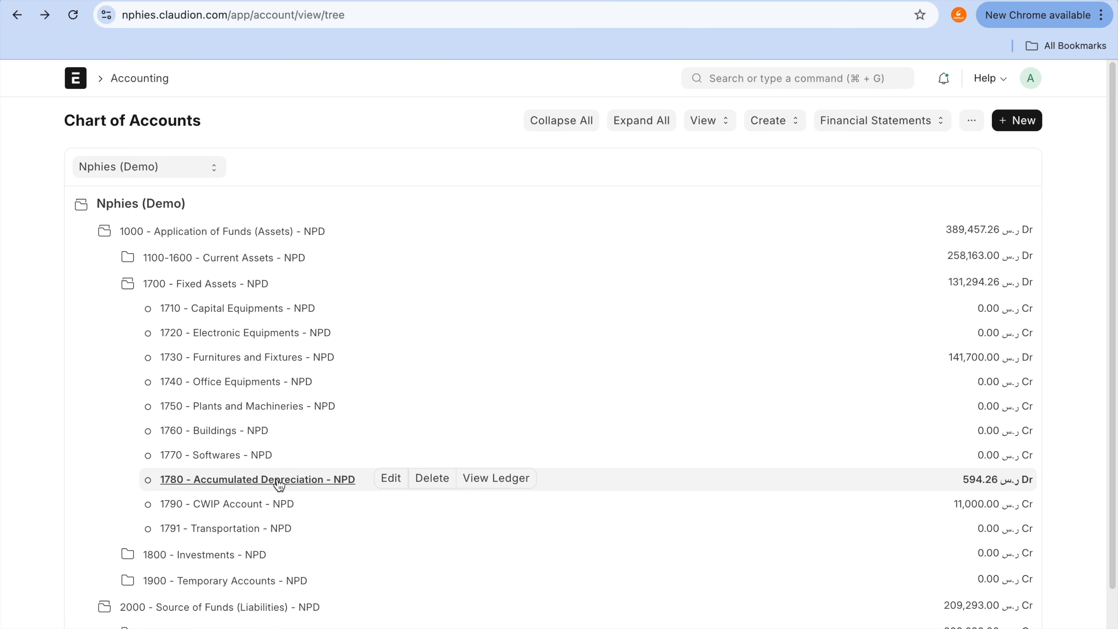
{"action": "left_click", "coordinate": [508, 476]}
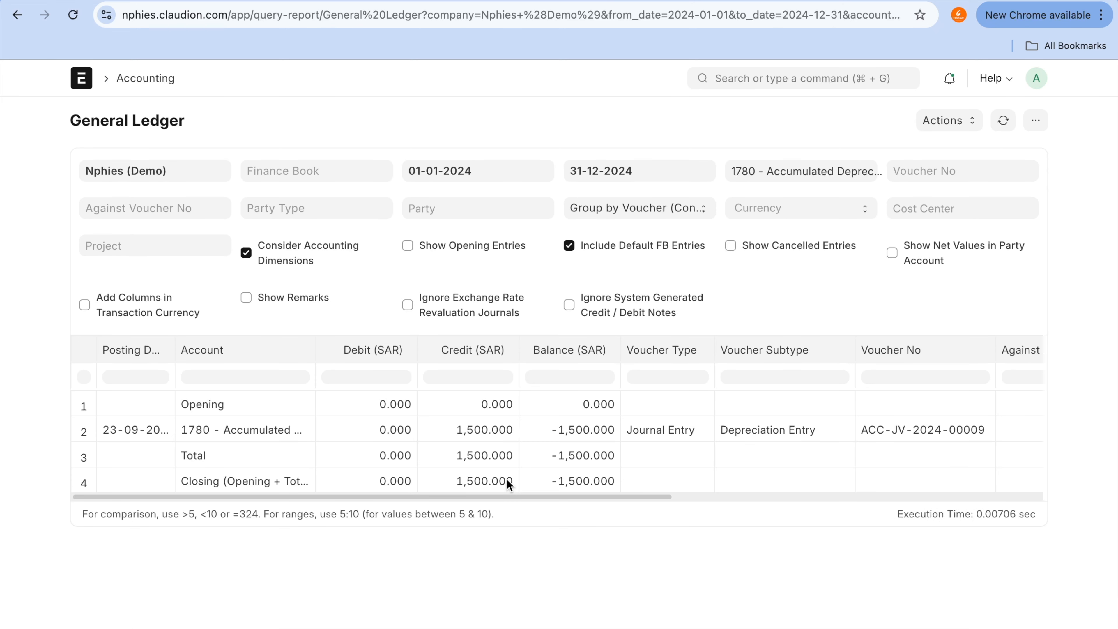
Step: Filter the accumulated depreciation ledger by Finance book 01 and check the credit posted by ACC-JV-2024-00015
{"action": "left_click", "coordinate": [323, 170]}
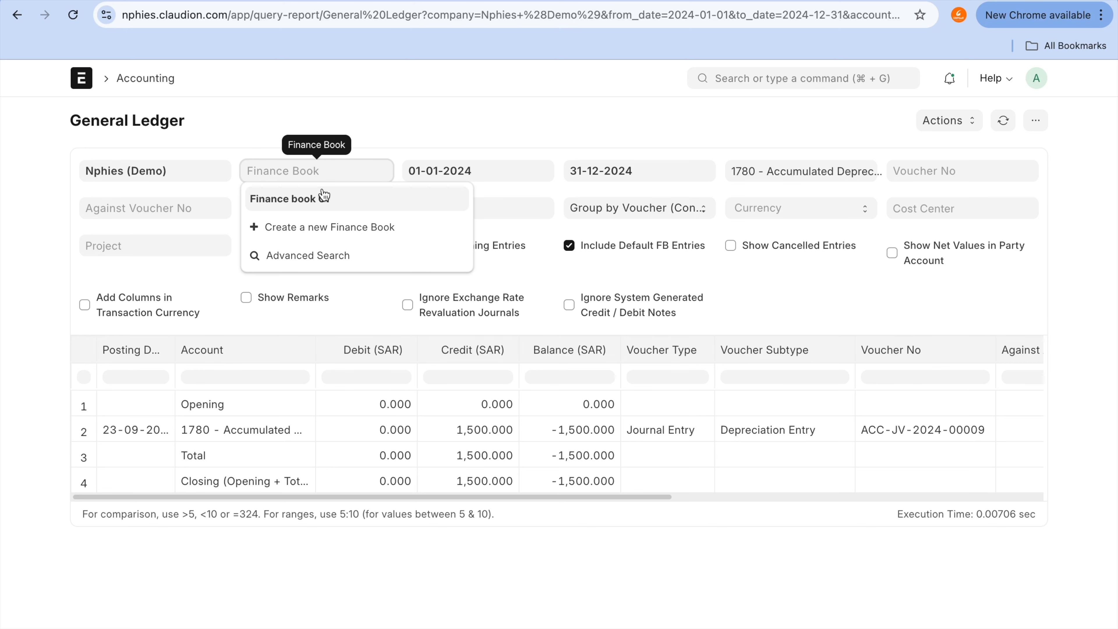
{"action": "left_click", "coordinate": [321, 192]}
{"action": "scroll", "coordinate": [409, 411], "scroll_direction": "down", "scroll_amount": 1}
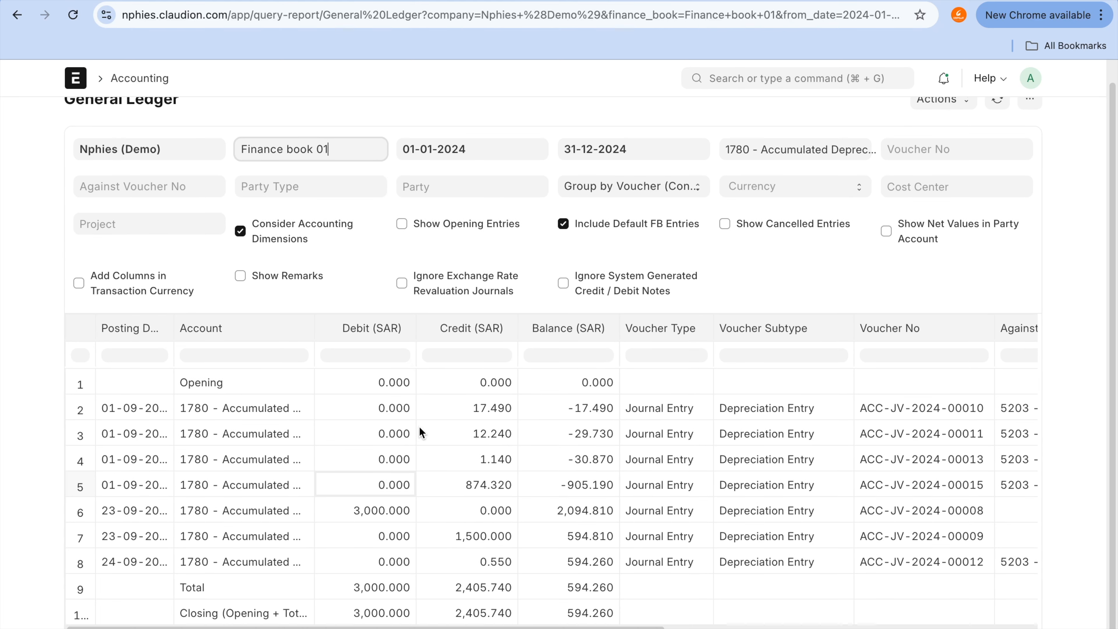
{"action": "left_click", "coordinate": [453, 488]}
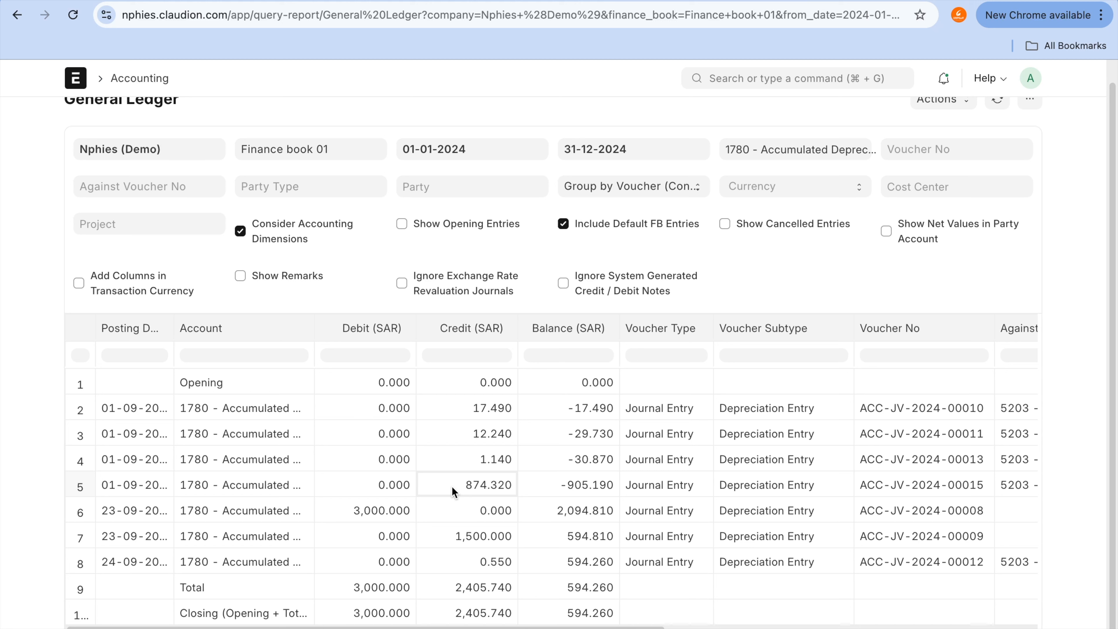
{"action": "left_click_drag", "start_coordinate": [457, 487], "coordinate": [262, 480]}
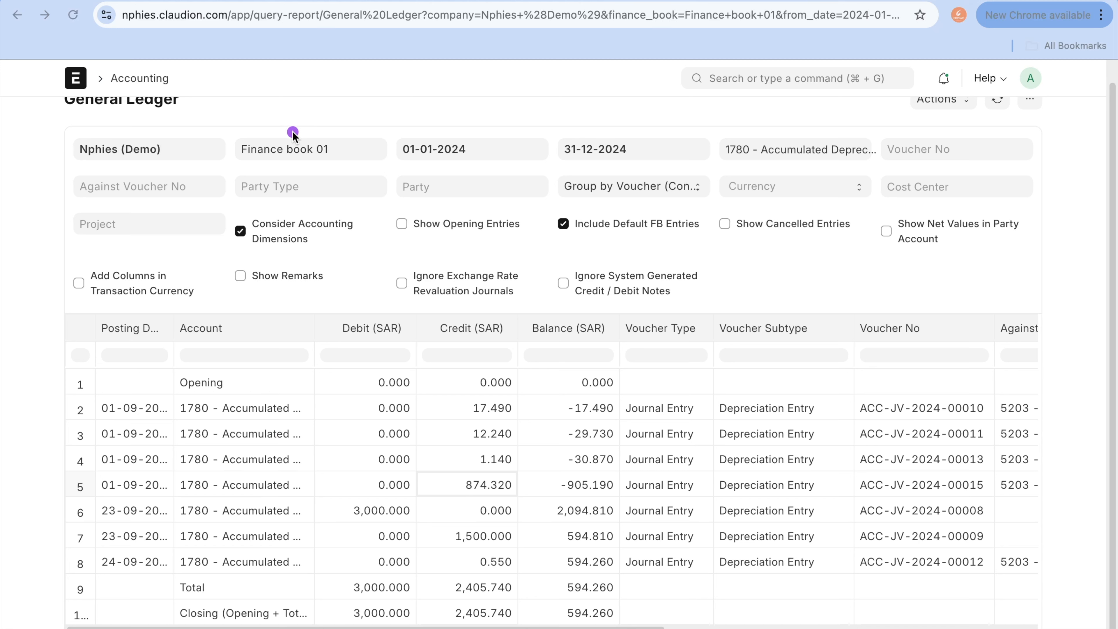
{"action": "mouse_move", "coordinate": [293, 133]}
{"action": "left_mouse_down"}
{"action": "mouse_move", "coordinate": [190, 154]}
{"action": "mouse_move", "coordinate": [387, 170]}
{"action": "mouse_move", "coordinate": [270, 132]}
{"action": "left_mouse_up"}
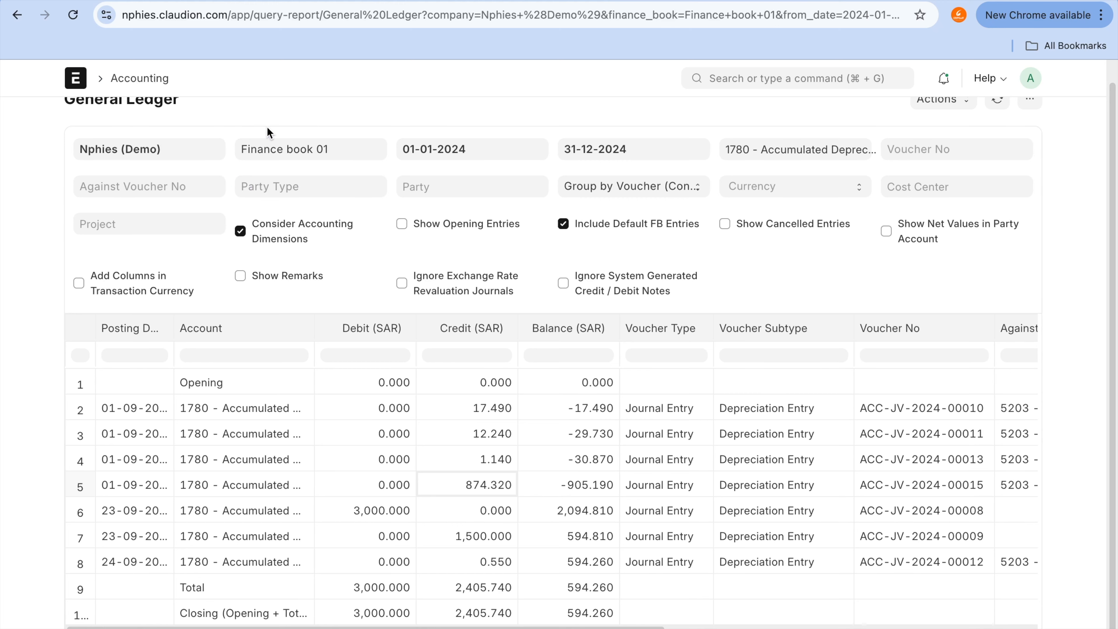
Step: Go back to the Assets workspace, open the asset list and start a new asset
{"action": "left_click", "coordinate": [17, 15]}
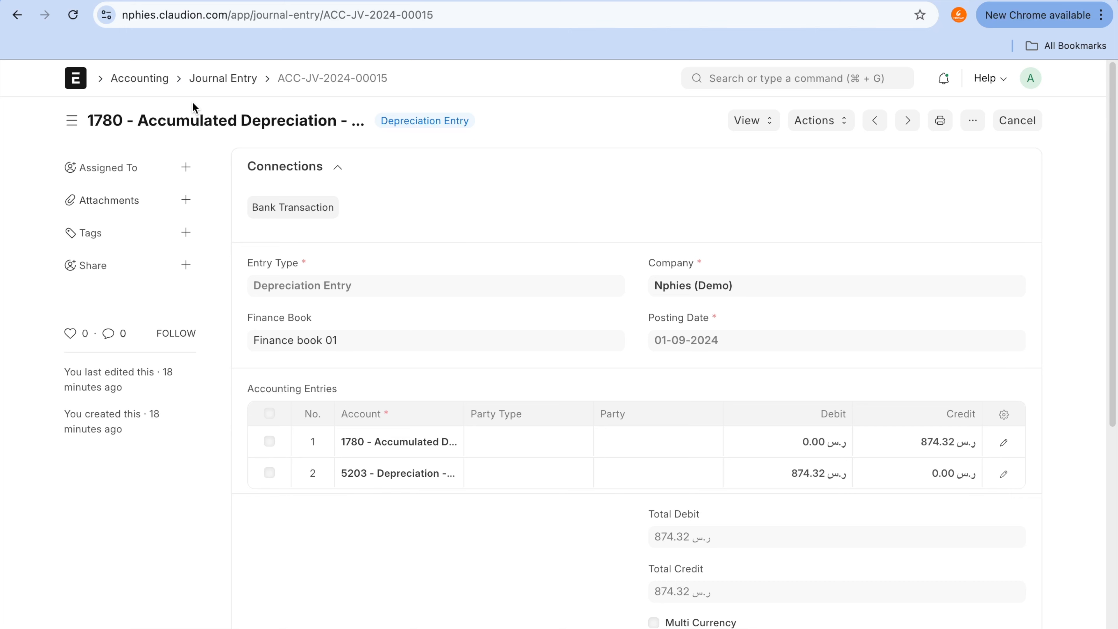
{"action": "left_click", "coordinate": [10, 16]}
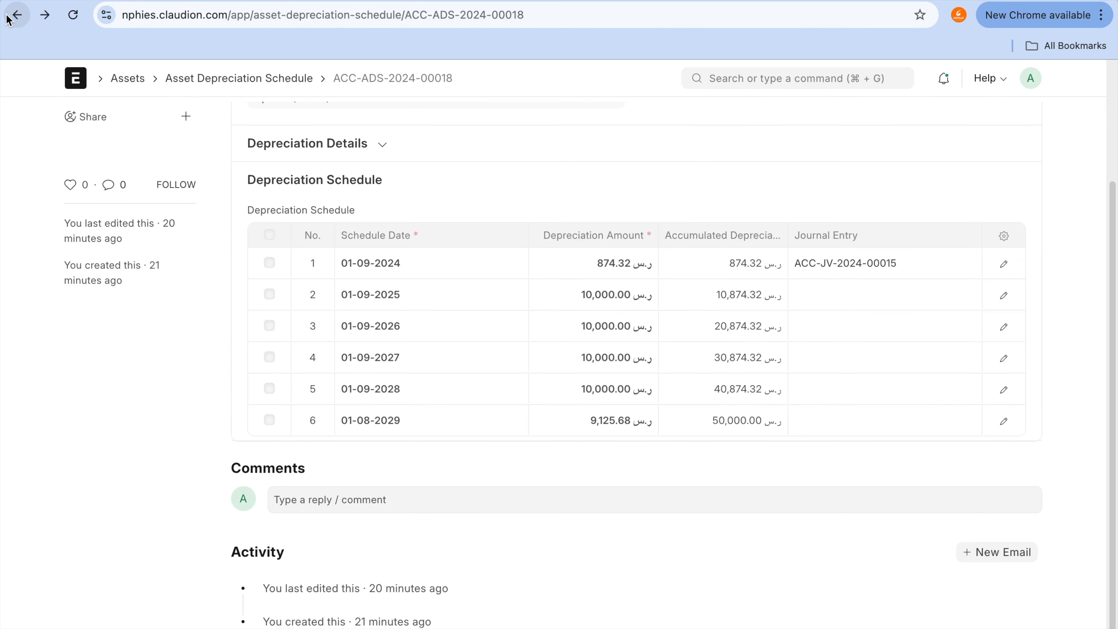
{"action": "left_click", "coordinate": [10, 17]}
{"action": "left_click", "coordinate": [130, 81]}
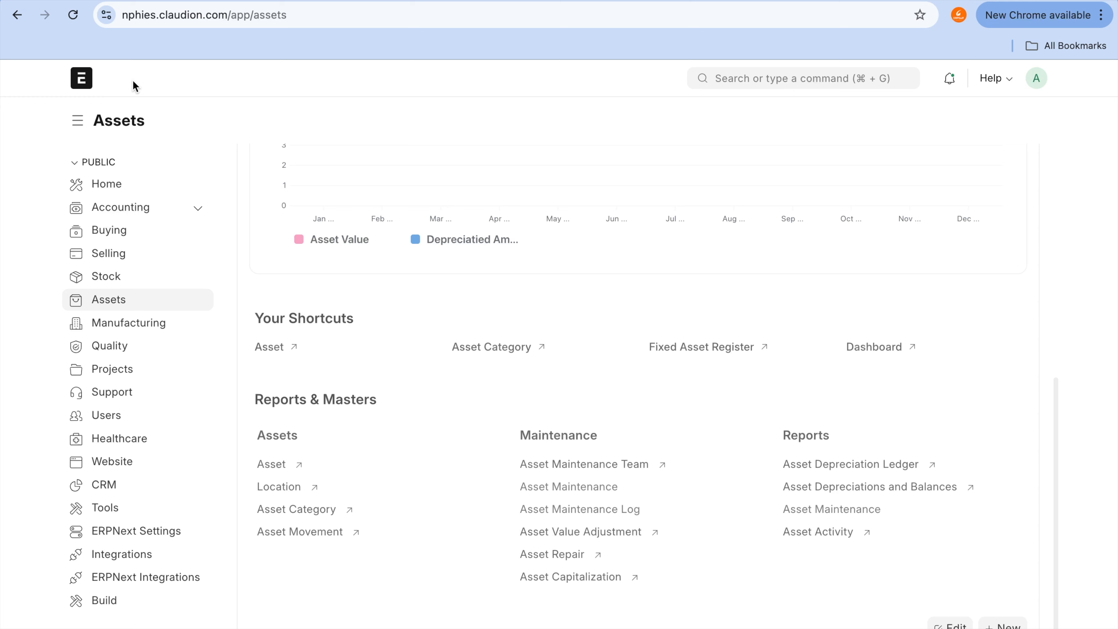
{"action": "left_click", "coordinate": [276, 464]}
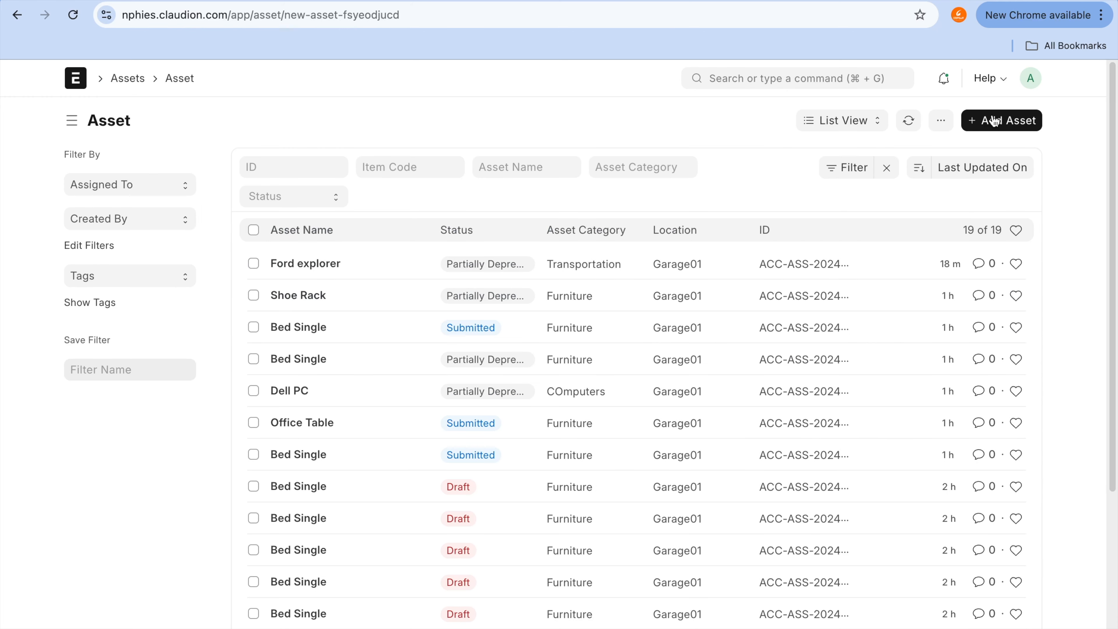
{"action": "left_click", "coordinate": [994, 121]}
{"action": "key", "text": "Tab"}
{"action": "type", "text": "Toyt"}
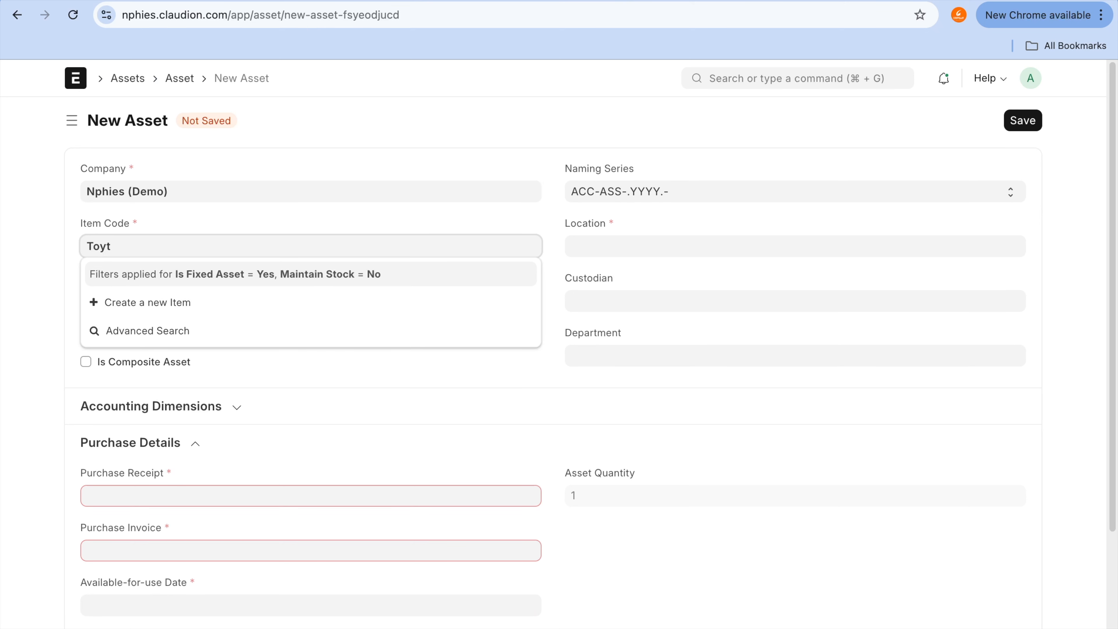
{"action": "key", "text": "BackSpace"}
{"action": "type", "text": "ota Cor"}
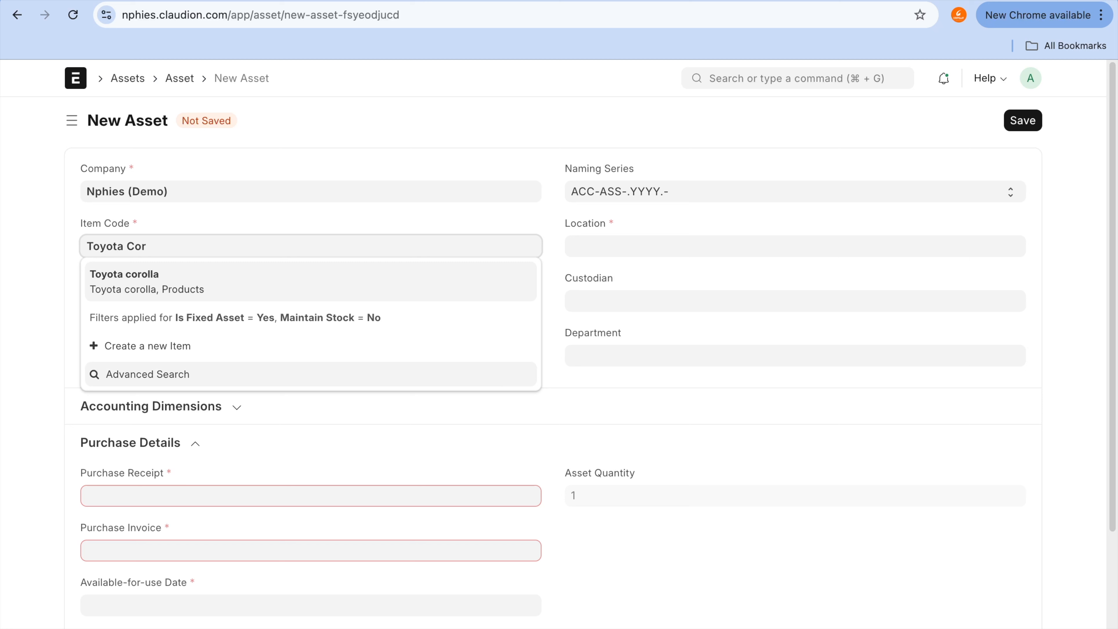
{"action": "key", "text": "BackSpace"}
{"action": "key", "text": "BackSpace"}
{"action": "key", "text": "BackSpace"}
{"action": "key", "text": "BackSpace"}
{"action": "key", "text": "super+a"}
{"action": "key", "text": "BackSpace"}
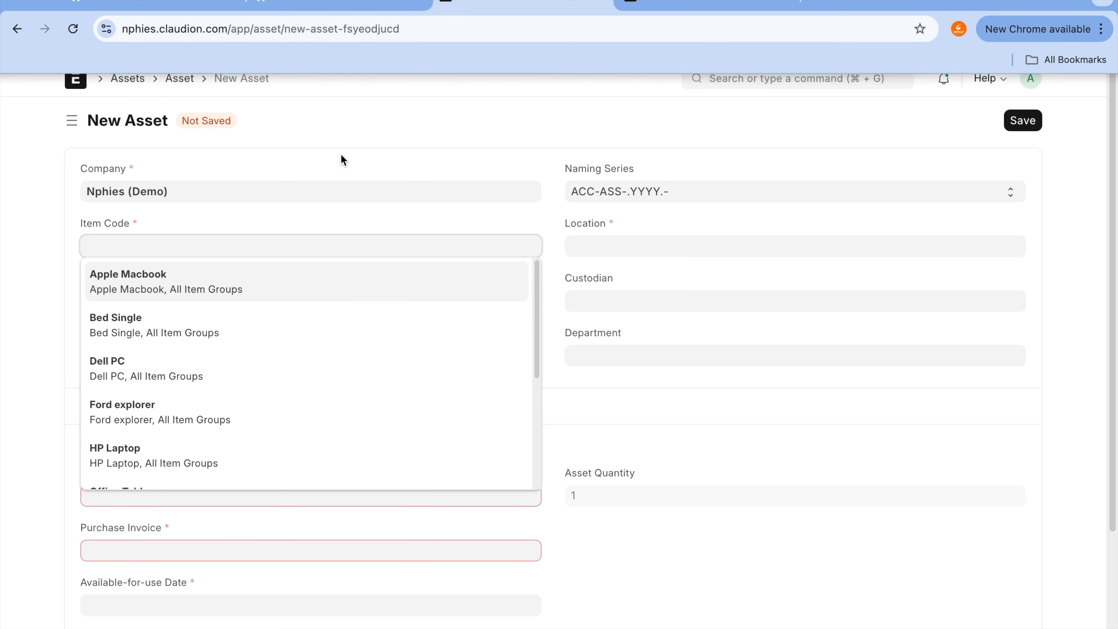
{"action": "type", "text": "Nissan"}
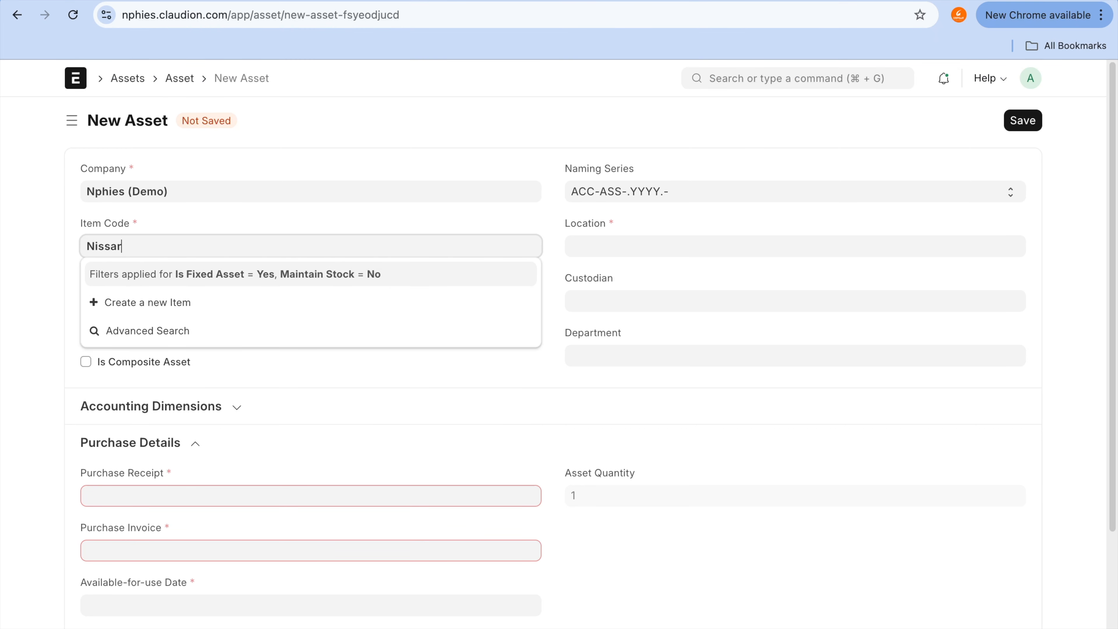
{"action": "type", "text": " Patrol"}
{"action": "key", "text": "super+a"}
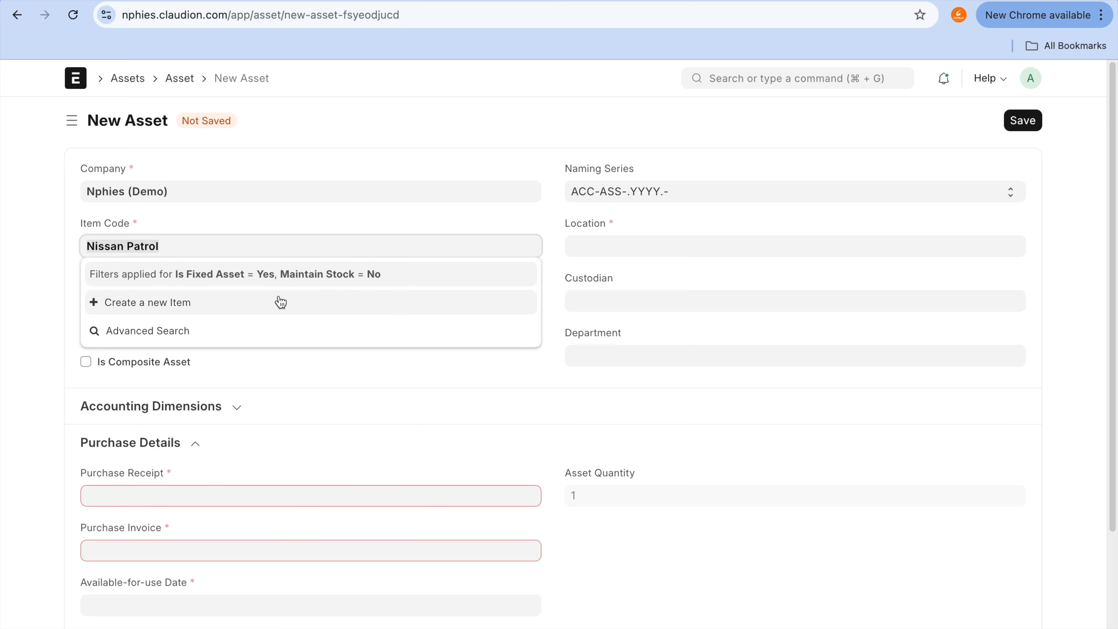
{"action": "left_click", "coordinate": [280, 302]}
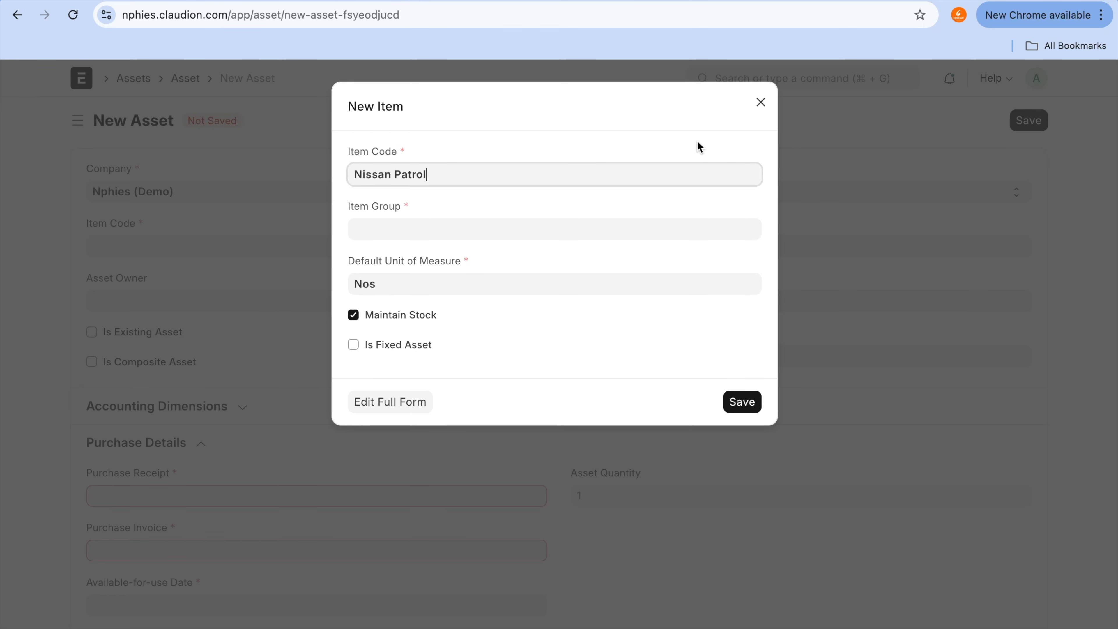
{"action": "left_click", "coordinate": [761, 102]}
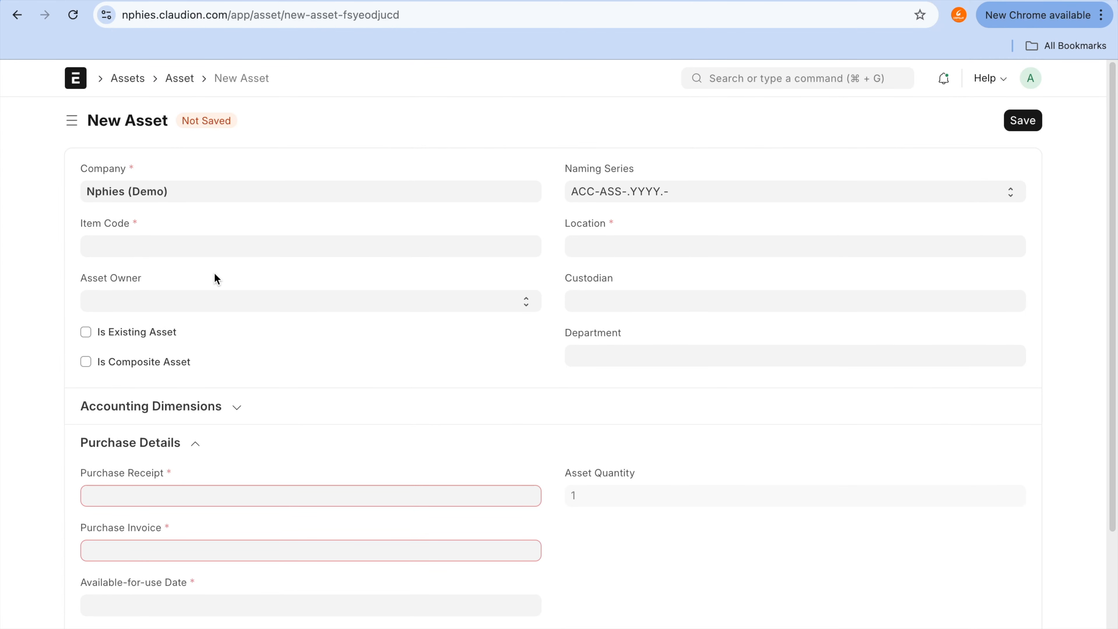
Step: Start a new item named Nissan Patrol from the asset's Item Code field and assign it to All Item Groups
{"action": "left_click", "coordinate": [221, 252]}
{"action": "type", "text": "Nissan Patrol"}
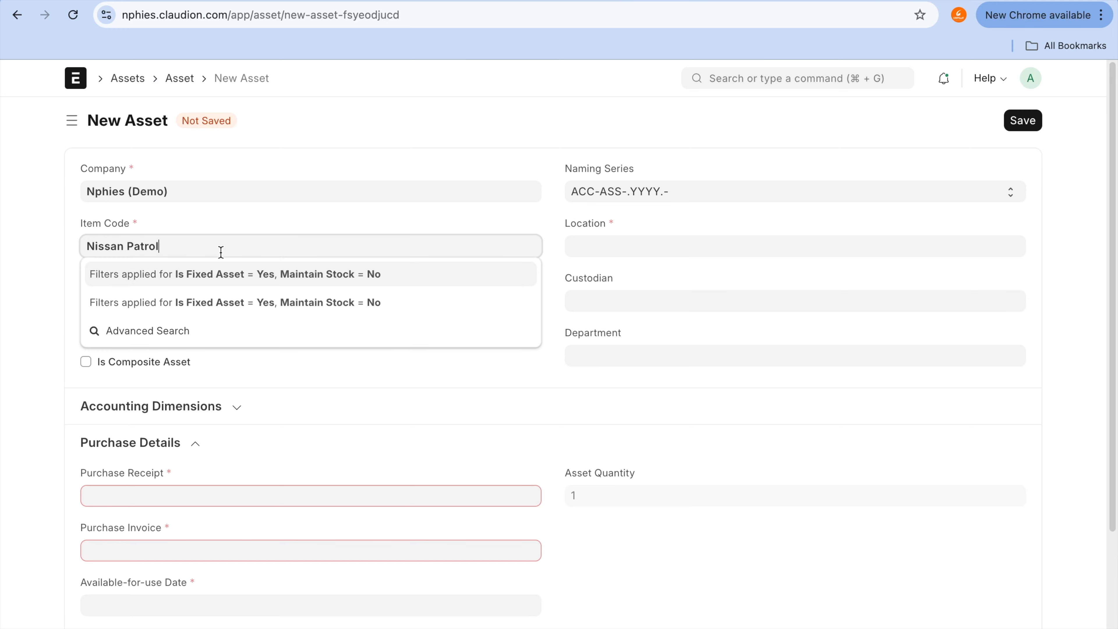
{"action": "left_click", "coordinate": [212, 301]}
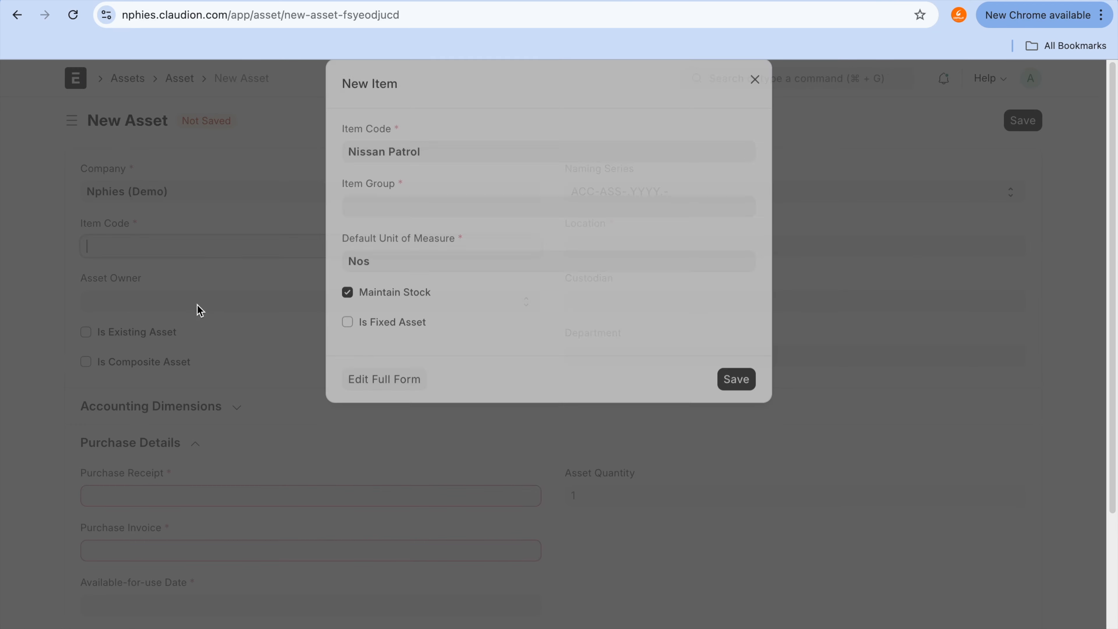
{"action": "left_click", "coordinate": [436, 231]}
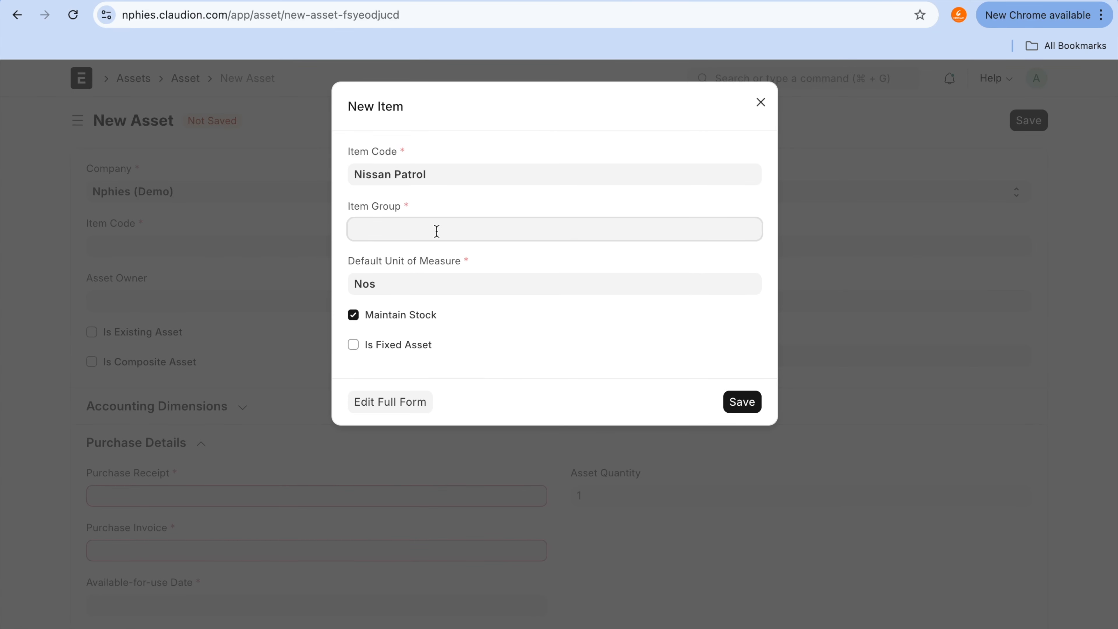
{"action": "left_click", "coordinate": [442, 256]}
Step: Turn off Maintain Stock for the Nissan Patrol item, mark it as a fixed asset and set its asset category to Transportation
{"action": "left_click", "coordinate": [414, 315]}
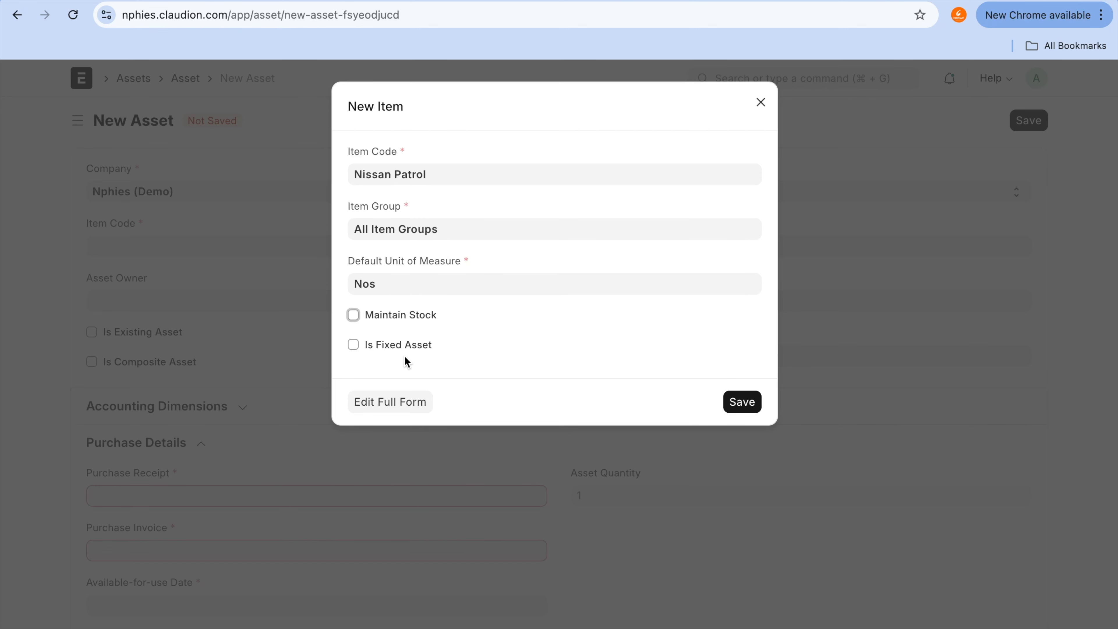
{"action": "left_click", "coordinate": [407, 343]}
{"action": "left_click", "coordinate": [415, 361]}
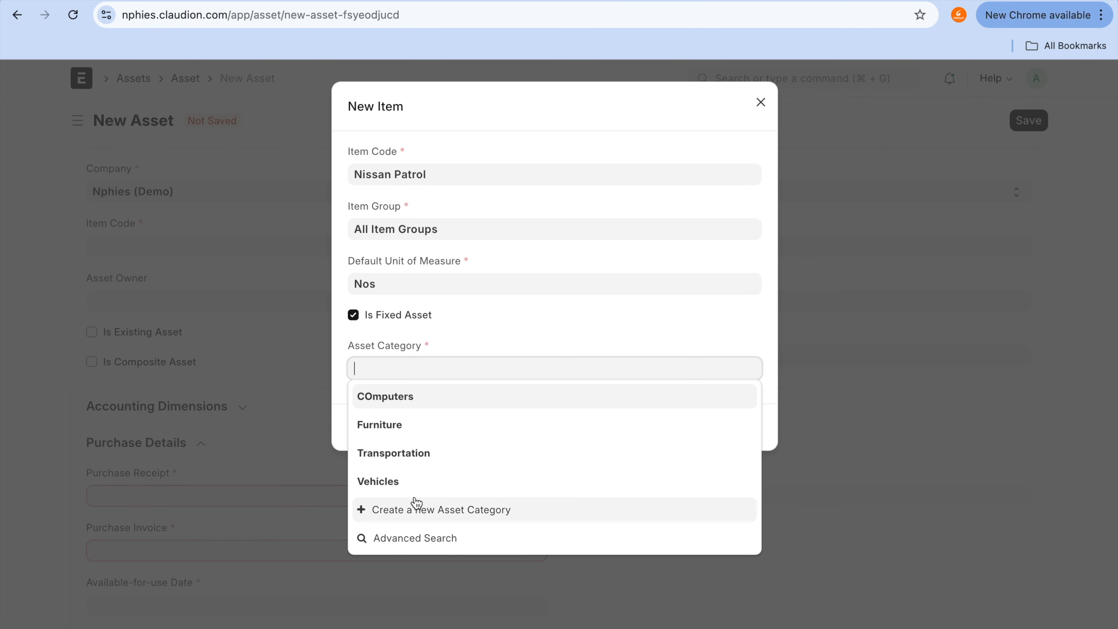
{"action": "left_click", "coordinate": [426, 458]}
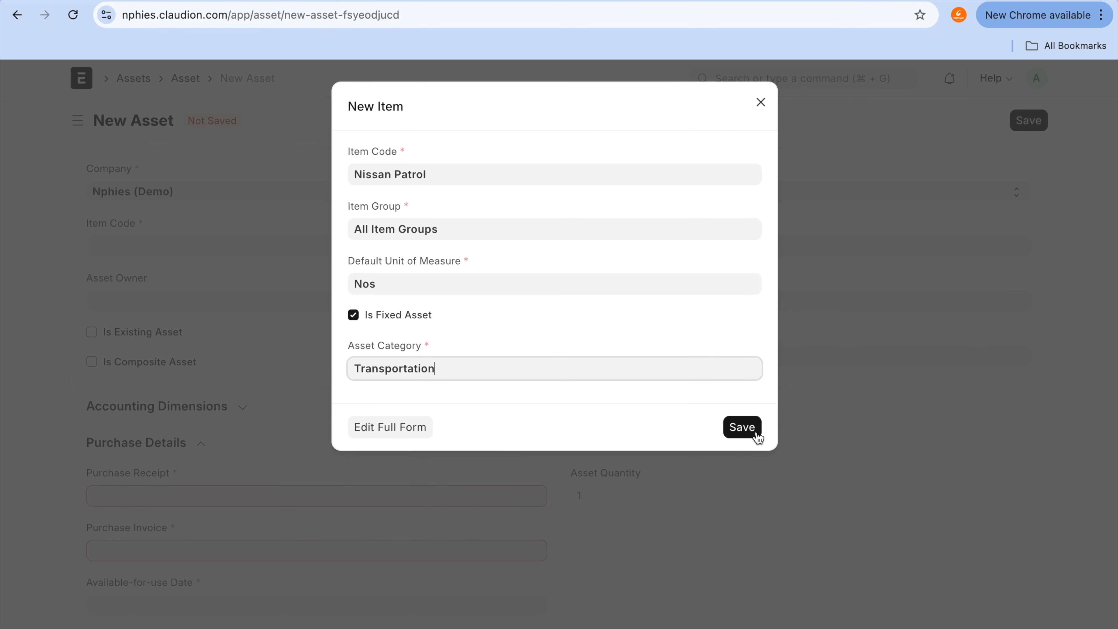
Step: Save the Nissan Patrol item and set the new asset's location to Garage01
{"action": "left_click", "coordinate": [742, 427]}
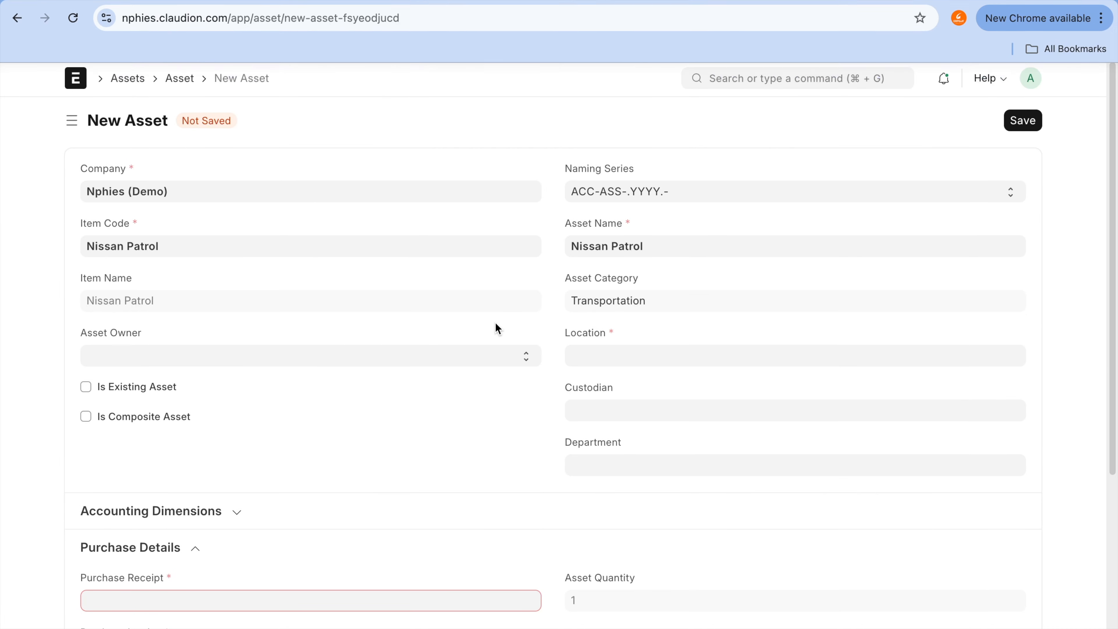
{"action": "scroll", "coordinate": [496, 328], "scroll_direction": "down", "scroll_amount": 1}
{"action": "scroll", "coordinate": [496, 326], "scroll_direction": "down", "scroll_amount": 3}
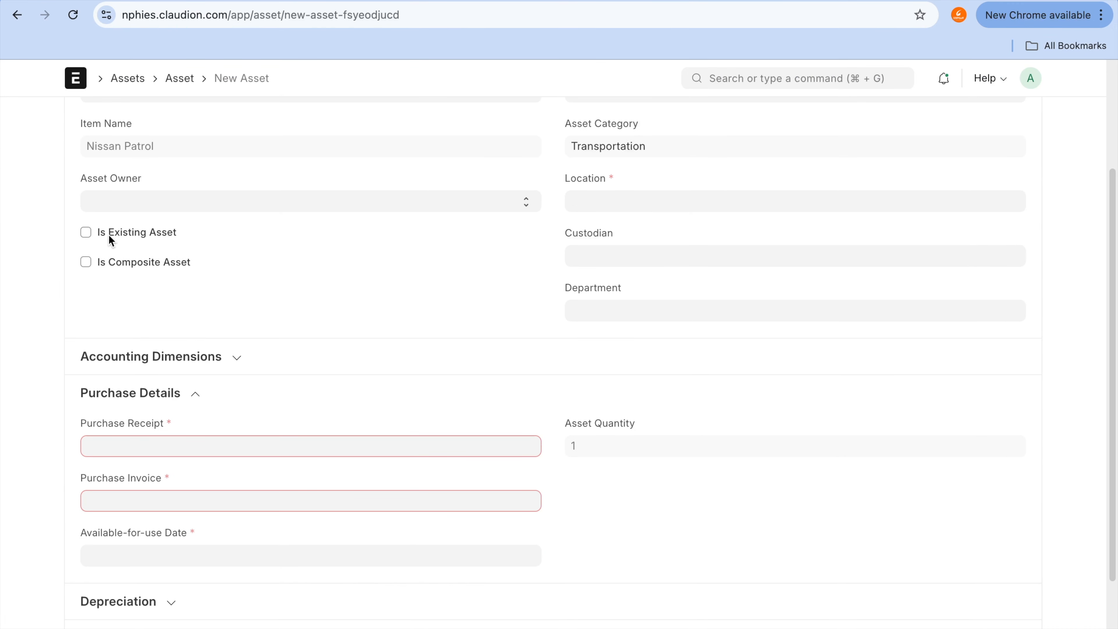
{"action": "left_click", "coordinate": [110, 238]}
{"action": "left_click", "coordinate": [627, 204]}
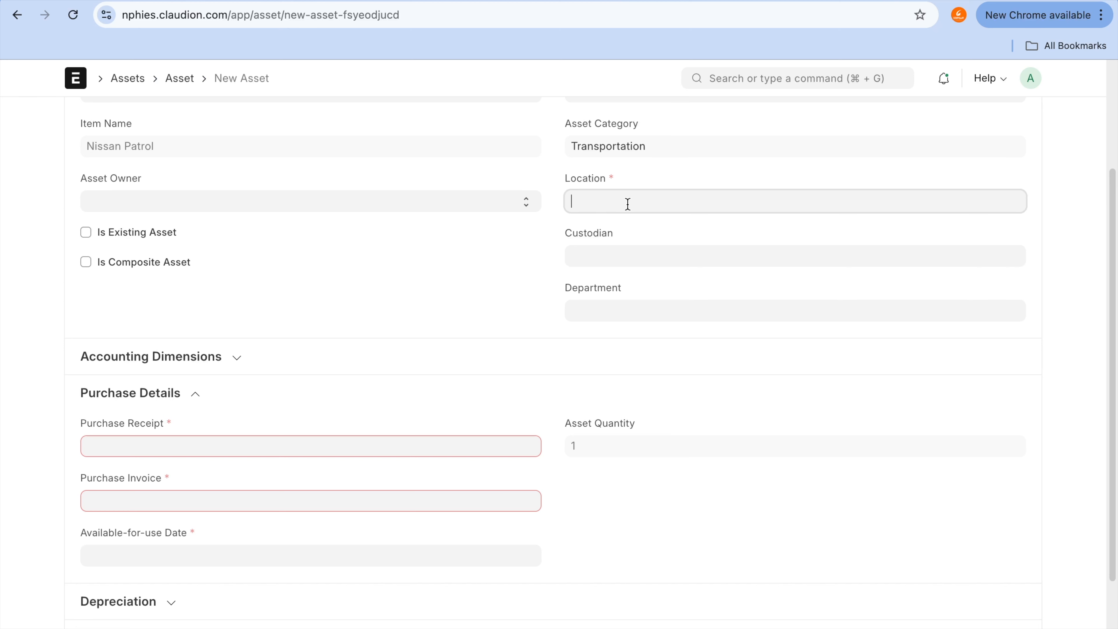
{"action": "left_click", "coordinate": [611, 227]}
Step: Start a new purchase receipt from the asset's Purchase Receipt field and choose Summit Traders Ltd. as its supplier
{"action": "scroll", "coordinate": [434, 528], "scroll_direction": "down", "scroll_amount": 2}
{"action": "left_click", "coordinate": [306, 393]}
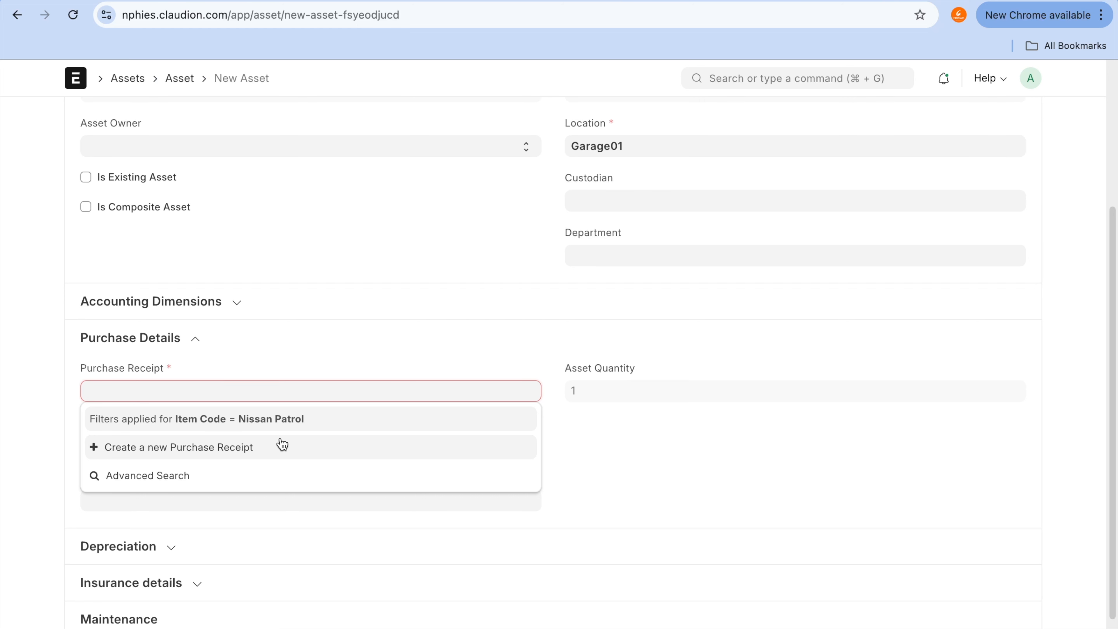
{"action": "left_click", "coordinate": [227, 454]}
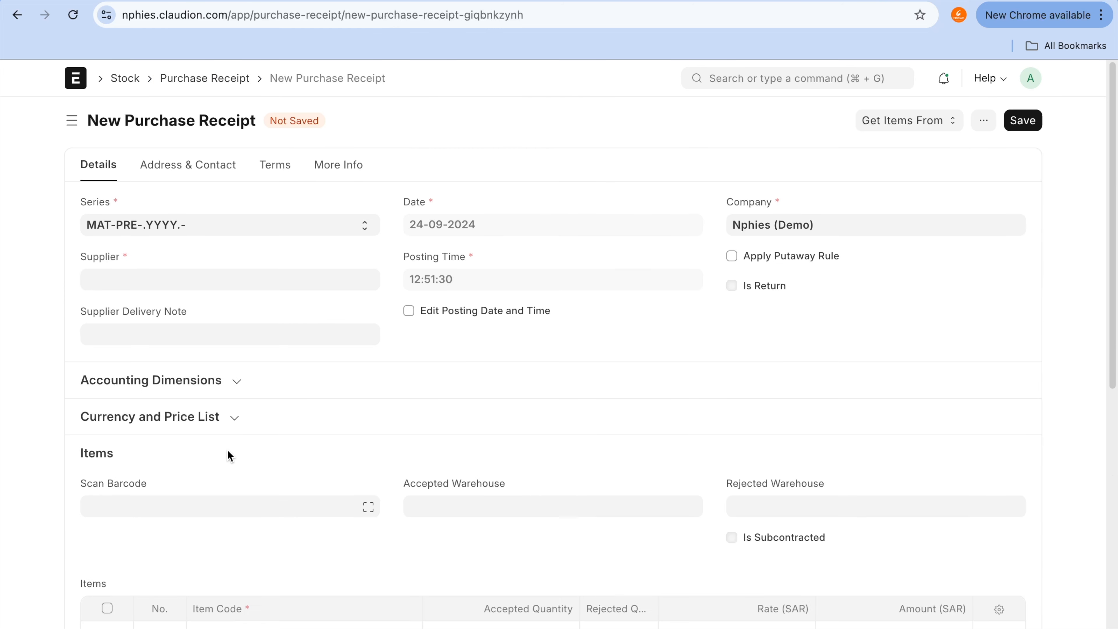
{"action": "left_click", "coordinate": [290, 280]}
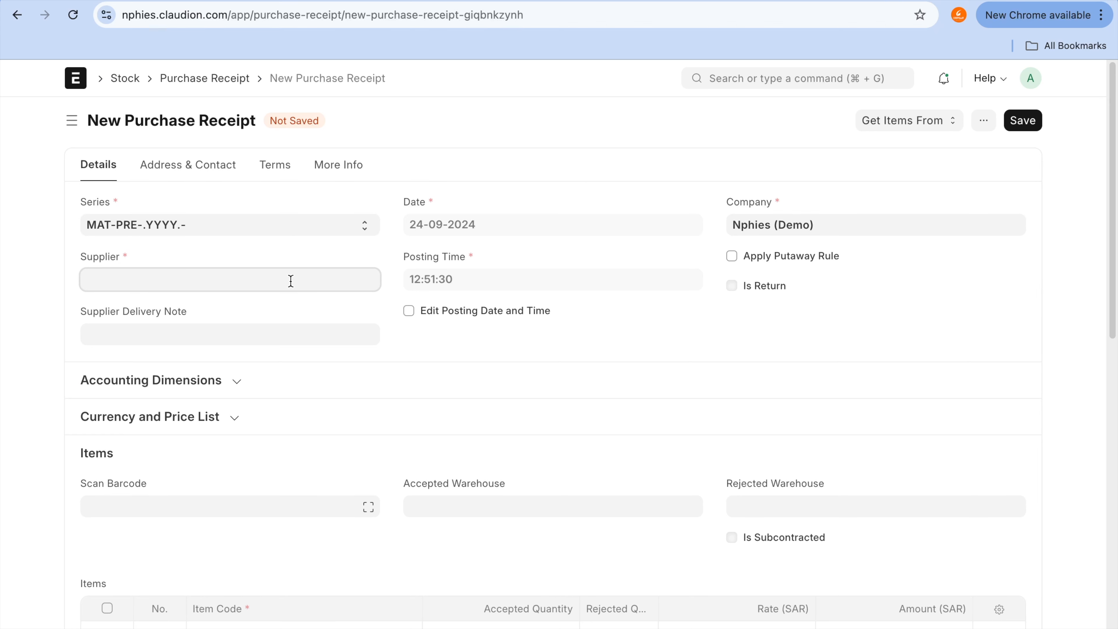
{"action": "left_click", "coordinate": [281, 355]}
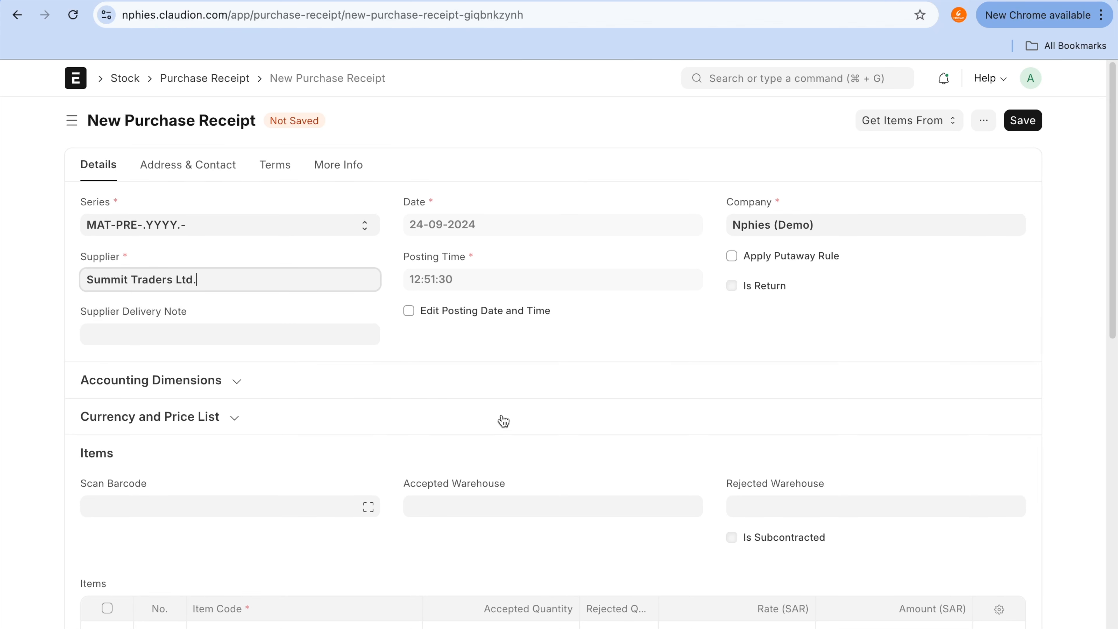
Step: Add the Nissan Patrol to the receipt's items at a rate of 25000 SAR and delete the extra empty row
{"action": "scroll", "coordinate": [503, 420], "scroll_direction": "down", "scroll_amount": 5}
{"action": "left_click", "coordinate": [401, 397]}
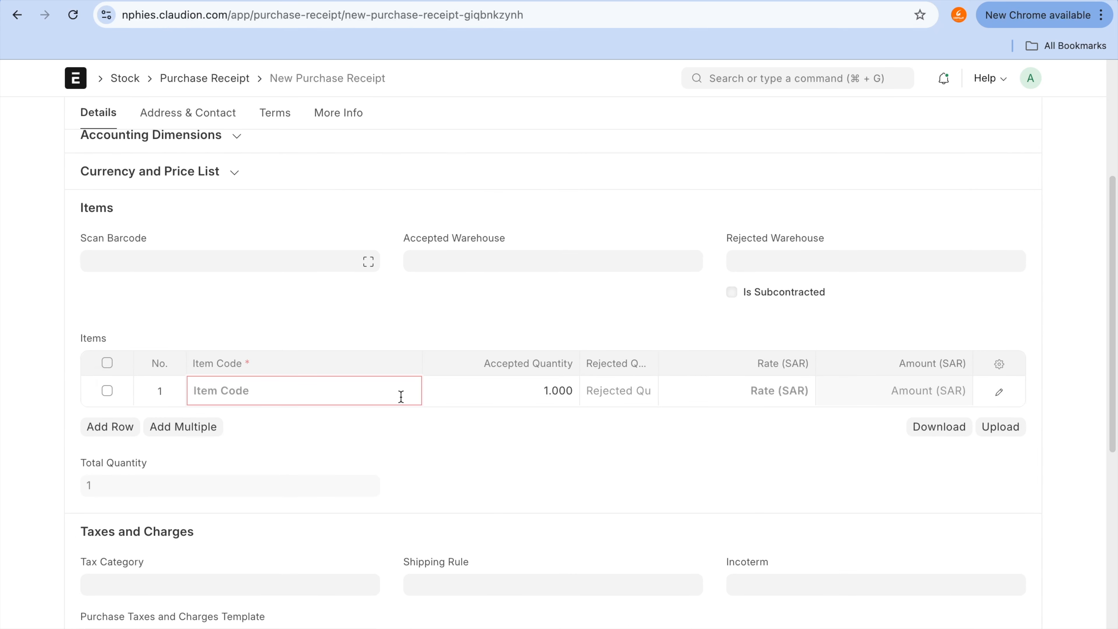
{"action": "type", "text": "Nissa"}
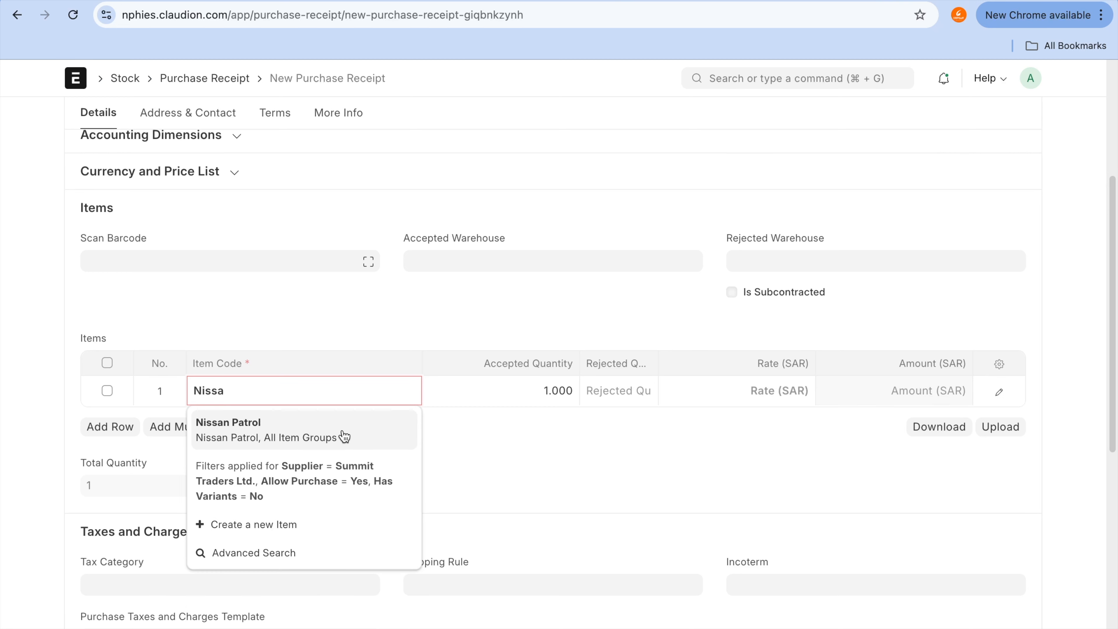
{"action": "left_click", "coordinate": [345, 436]}
{"action": "left_click", "coordinate": [732, 396]}
{"action": "key", "text": "BackSpace"}
{"action": "key", "text": "BackSpace"}
{"action": "key", "text": "BackSpace"}
{"action": "key", "text": "BackSpace"}
{"action": "type", "text": "25000"}
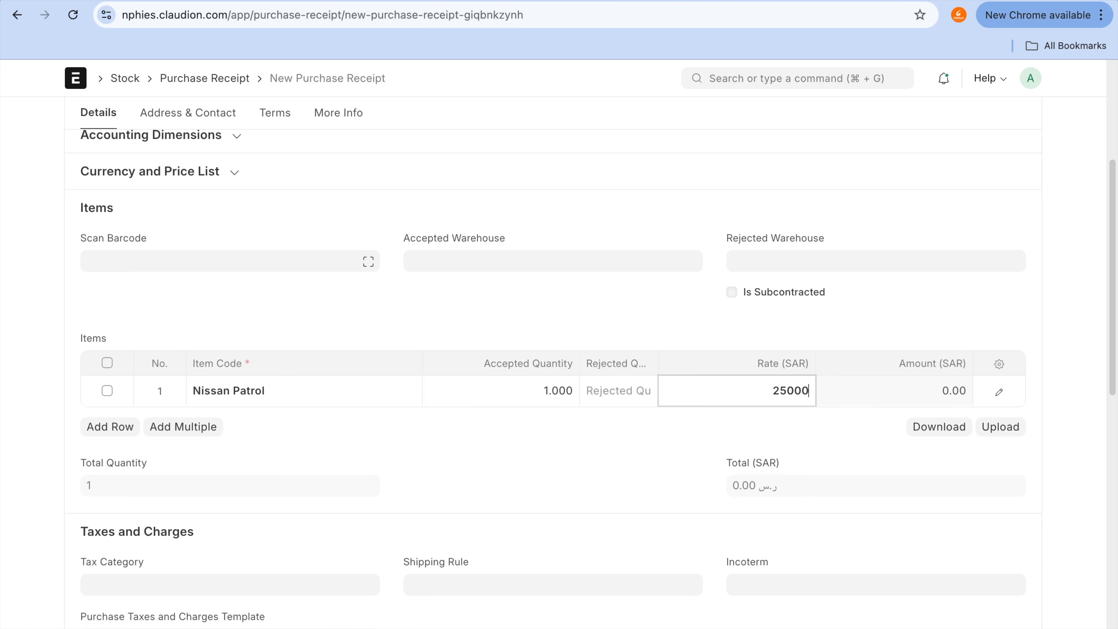
{"action": "key", "text": "Tab"}
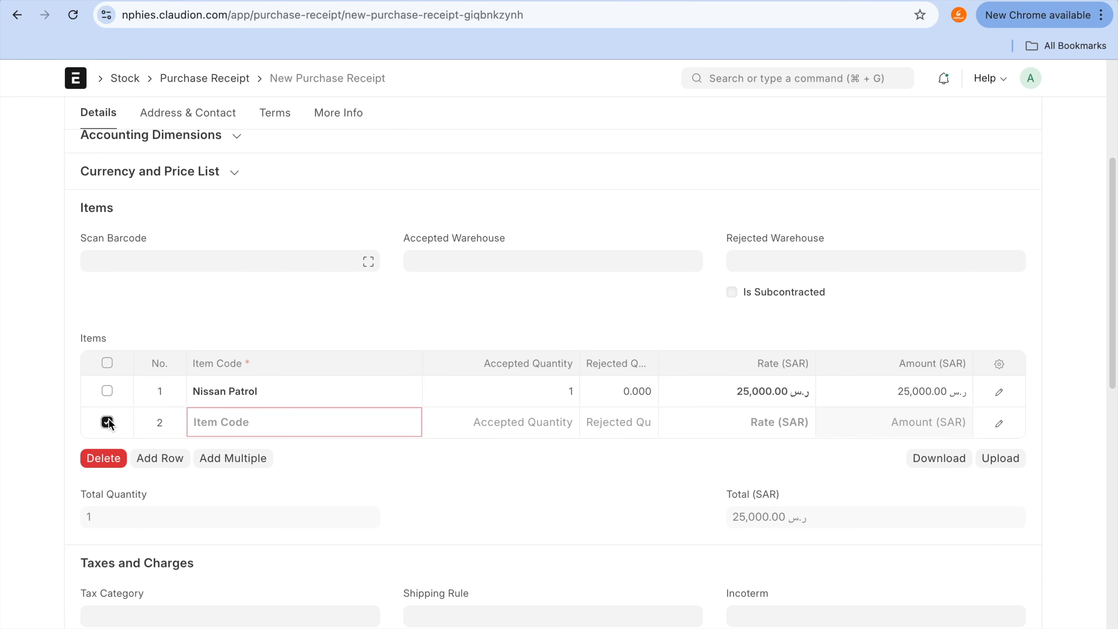
{"action": "left_click", "coordinate": [115, 462]}
Step: Save the purchase receipt and return to the new Nissan Patrol asset
{"action": "scroll", "coordinate": [465, 546], "scroll_direction": "up", "scroll_amount": 3}
{"action": "scroll", "coordinate": [465, 544], "scroll_direction": "up", "scroll_amount": 3}
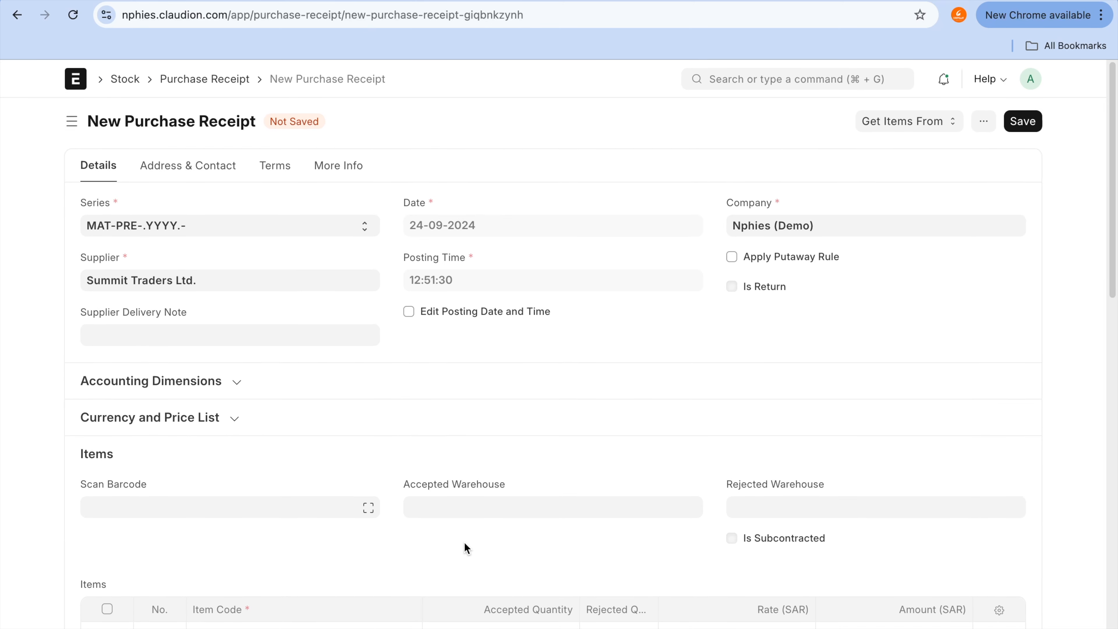
{"action": "left_click", "coordinate": [1022, 121]}
{"action": "scroll", "coordinate": [872, 308], "scroll_direction": "down", "scroll_amount": 5}
{"action": "scroll", "coordinate": [919, 365], "scroll_direction": "up", "scroll_amount": 6}
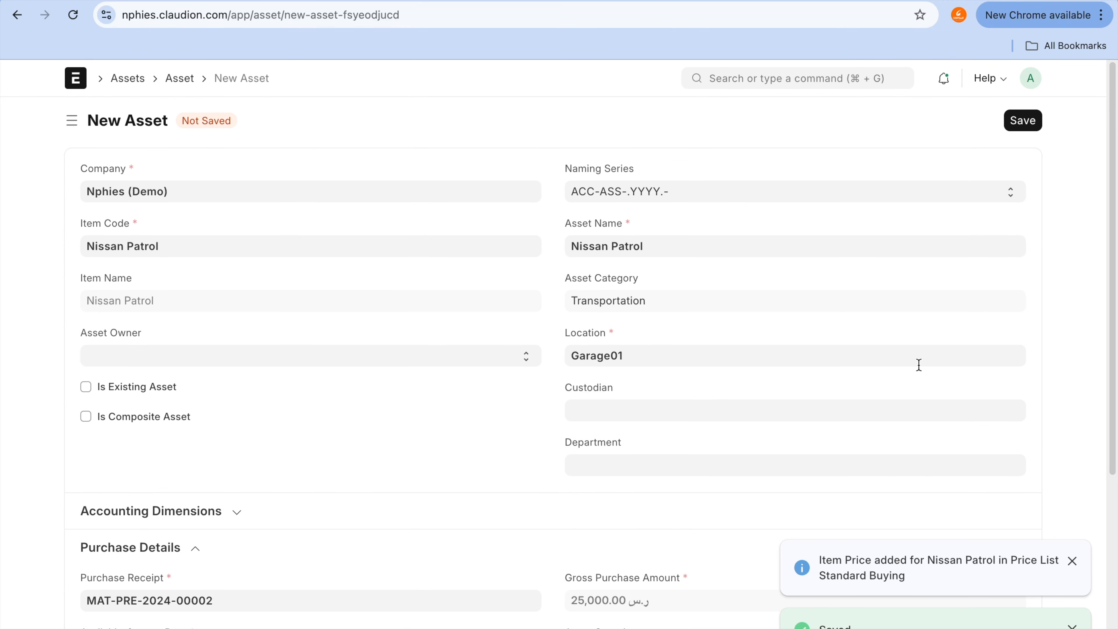
Step: Examine the asset's purchase receipt, gross purchase amount, available-for-use date and purchase date
{"action": "scroll", "coordinate": [919, 365], "scroll_direction": "down", "scroll_amount": 6}
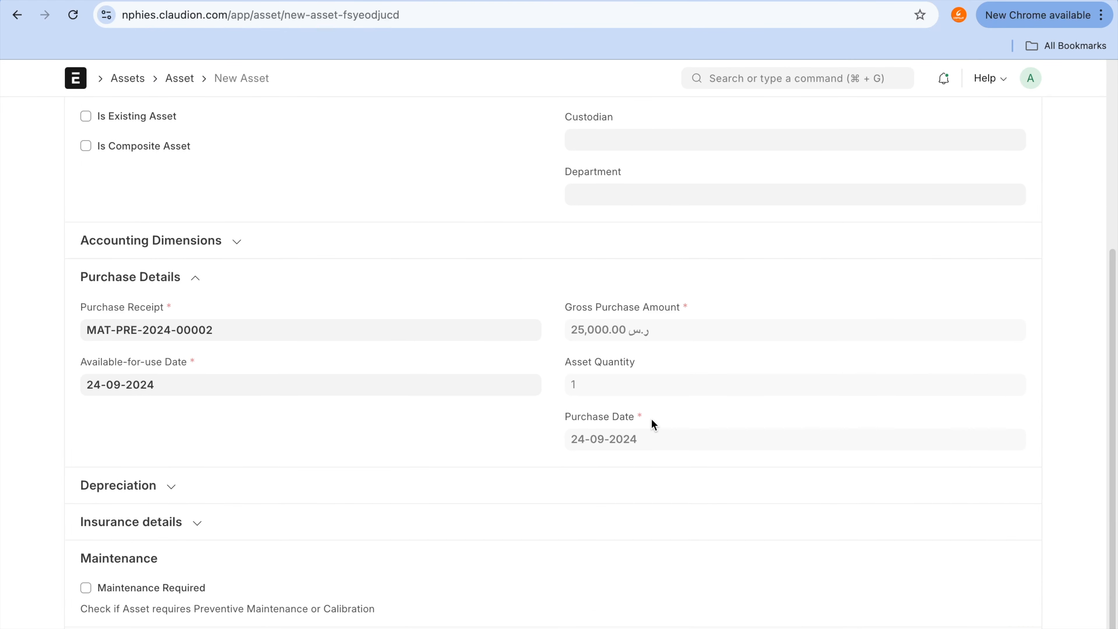
{"action": "scroll", "coordinate": [651, 421], "scroll_direction": "up", "scroll_amount": 7}
{"action": "scroll", "coordinate": [652, 421], "scroll_direction": "down", "scroll_amount": 6}
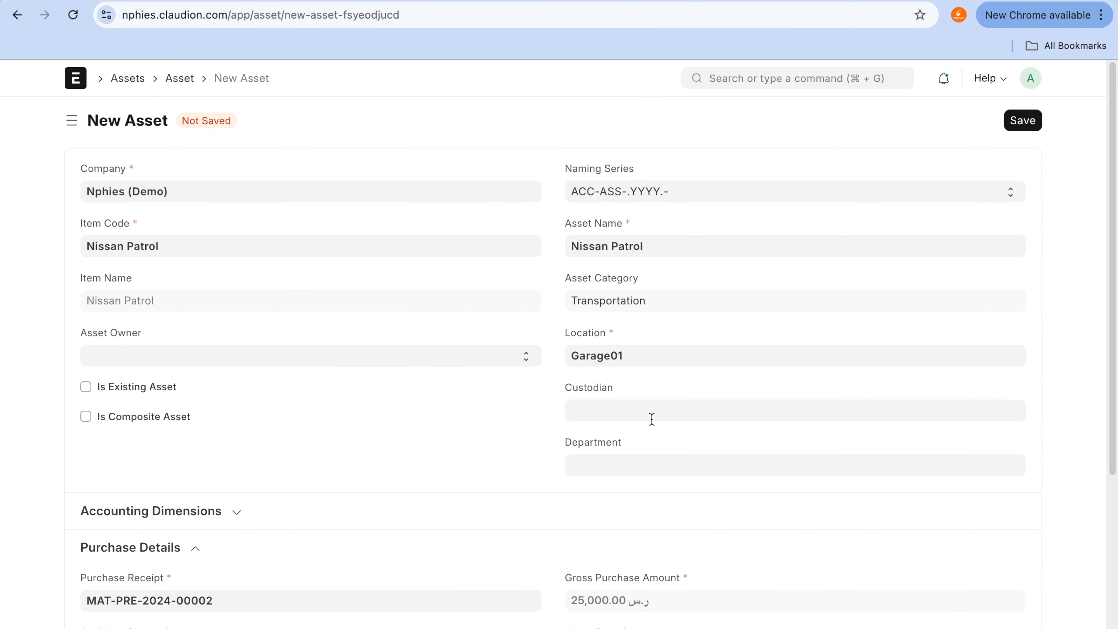
{"action": "scroll", "coordinate": [652, 421], "scroll_direction": "down", "scroll_amount": 1}
{"action": "key", "text": "ctrl+a"}
{"action": "mouse_move", "coordinate": [135, 292]}
{"action": "left_mouse_down"}
{"action": "mouse_move", "coordinate": [110, 292]}
{"action": "mouse_move", "coordinate": [95, 357]}
{"action": "mouse_move", "coordinate": [250, 304]}
{"action": "mouse_move", "coordinate": [102, 285]}
{"action": "left_mouse_up"}
{"action": "left_click", "coordinate": [83, 384]}
{"action": "mouse_move", "coordinate": [84, 365]}
{"action": "left_mouse_down"}
{"action": "mouse_move", "coordinate": [75, 407]}
{"action": "mouse_move", "coordinate": [210, 375]}
{"action": "mouse_move", "coordinate": [74, 354]}
{"action": "left_mouse_up"}
{"action": "mouse_move", "coordinate": [586, 403]}
{"action": "left_mouse_down"}
{"action": "mouse_move", "coordinate": [520, 426]}
{"action": "mouse_move", "coordinate": [644, 370]}
{"action": "left_mouse_up"}
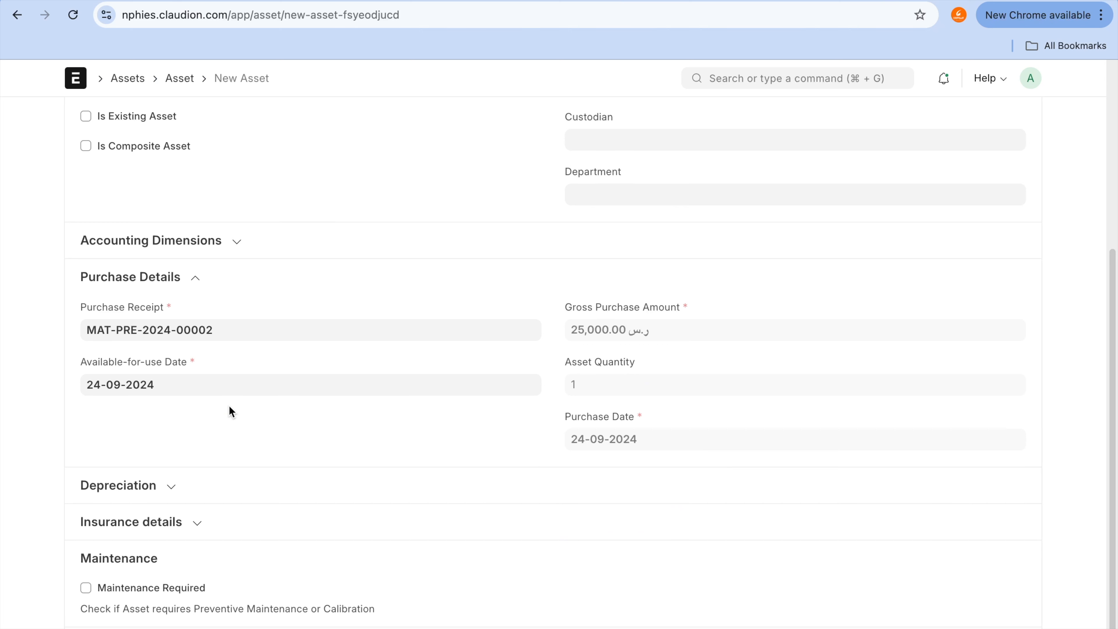
Step: Turn on Calculate Depreciation for the asset, review its finance book row and mark maintenance as required
{"action": "left_click", "coordinate": [172, 486]}
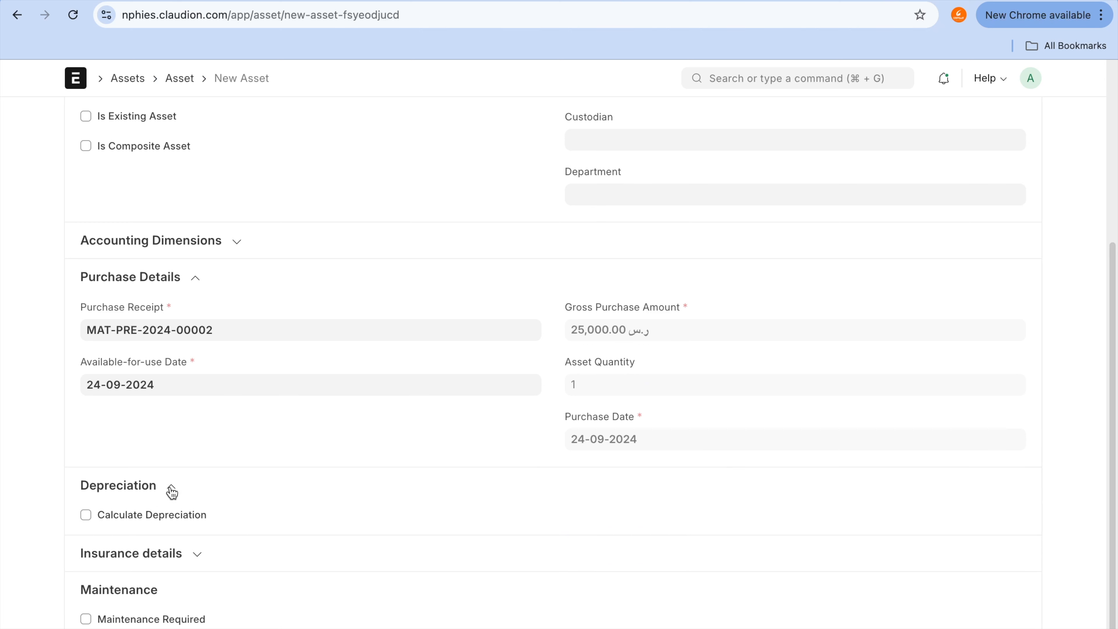
{"action": "scroll", "coordinate": [207, 422], "scroll_direction": "down", "scroll_amount": 1}
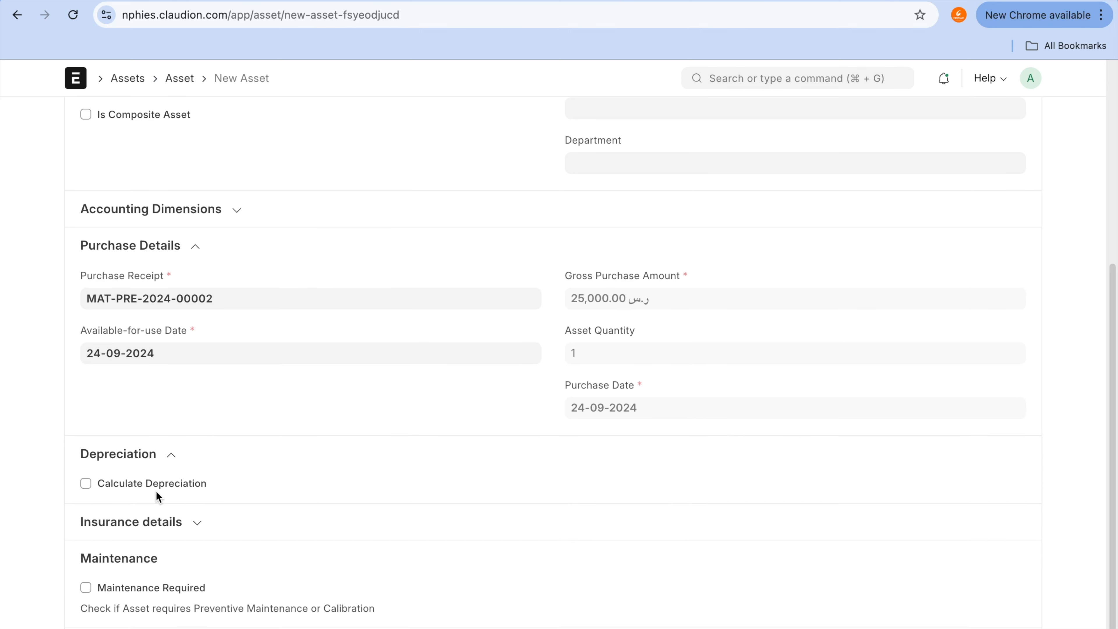
{"action": "left_click", "coordinate": [166, 484]}
{"action": "scroll", "coordinate": [317, 573], "scroll_direction": "down", "scroll_amount": 4}
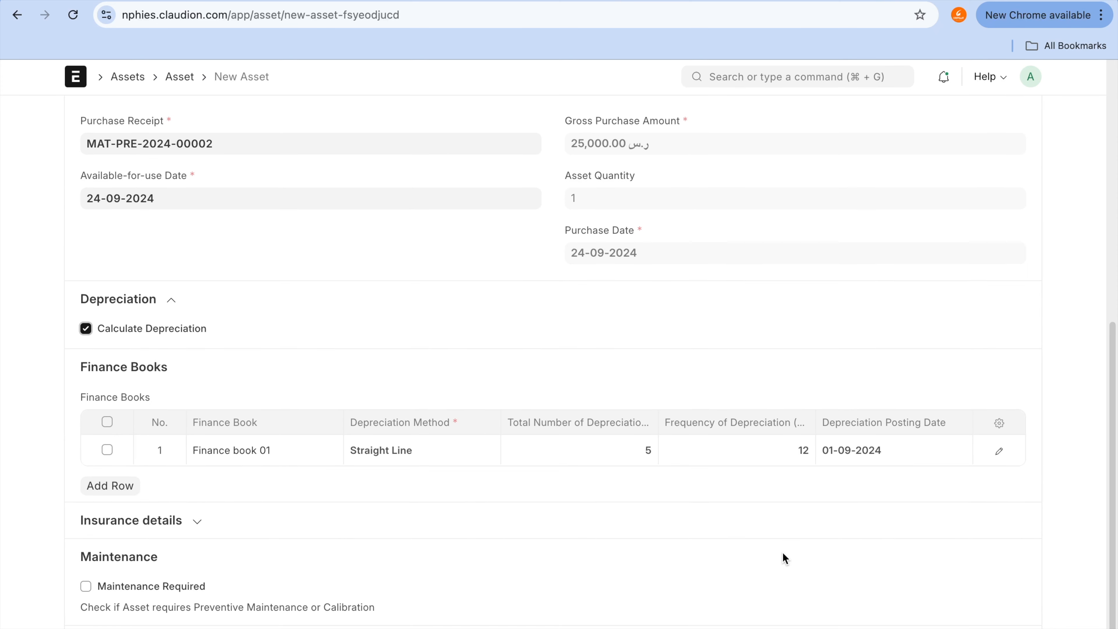
{"action": "scroll", "coordinate": [487, 580], "scroll_direction": "up", "scroll_amount": 10}
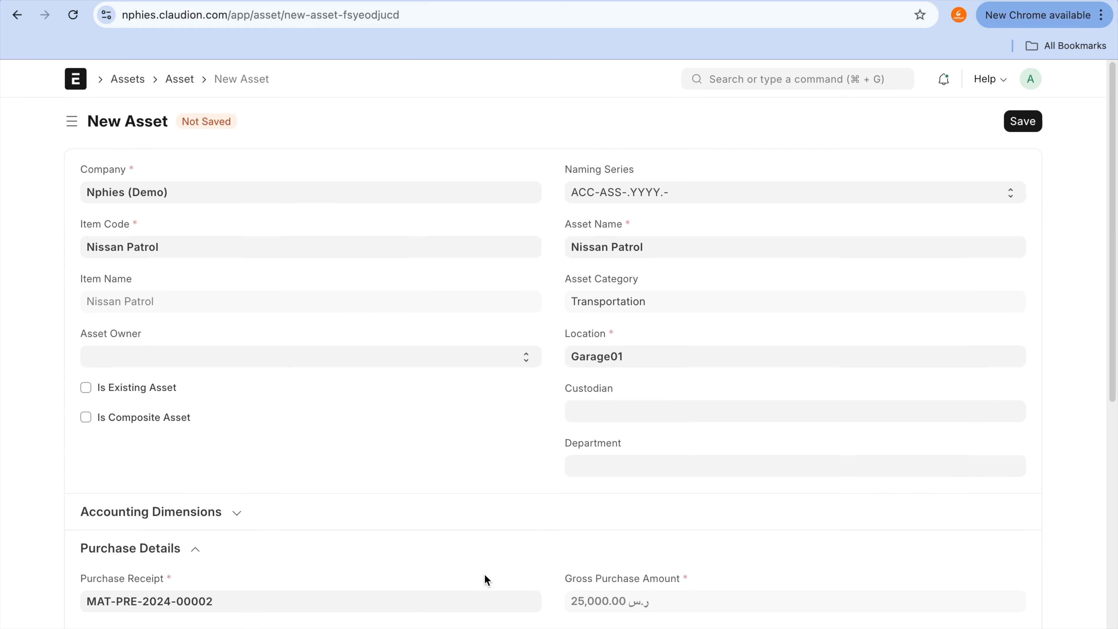
{"action": "scroll", "coordinate": [998, 179], "scroll_direction": "down", "scroll_amount": 10}
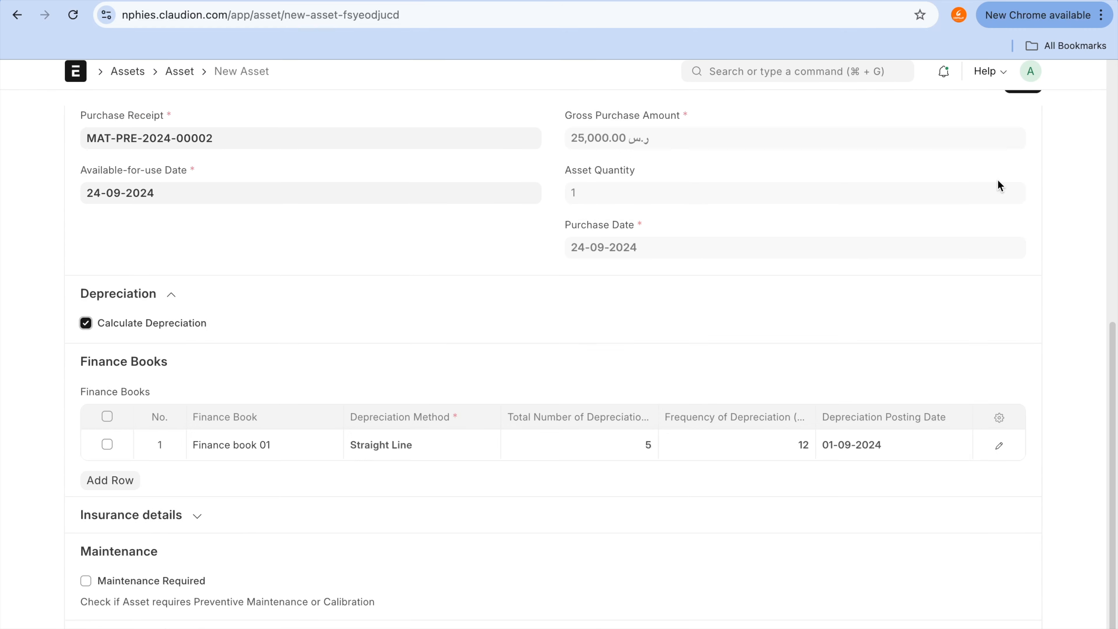
{"action": "left_click", "coordinate": [172, 590]}
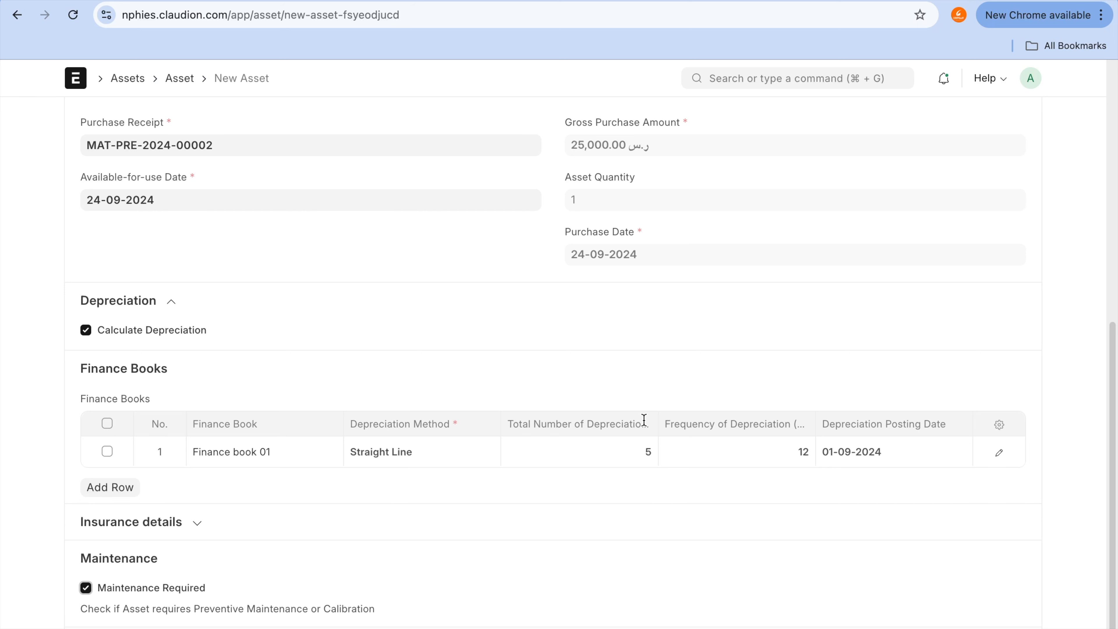
Step: Try to save the new Nissan Patrol asset
{"action": "scroll", "coordinate": [644, 420], "scroll_direction": "up", "scroll_amount": 10}
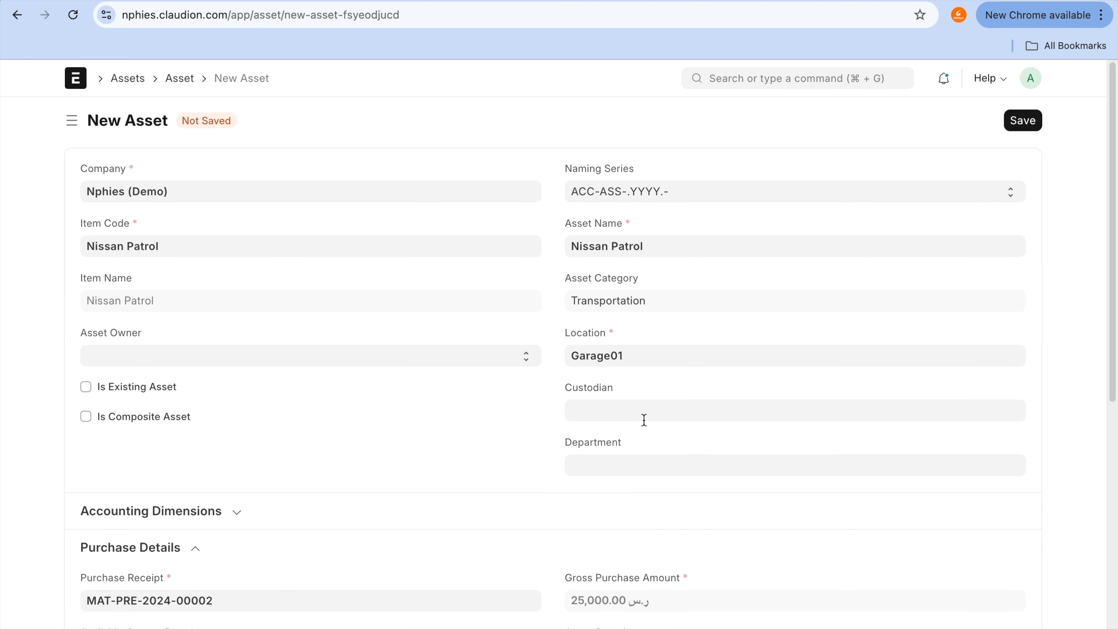
{"action": "left_click", "coordinate": [1037, 133]}
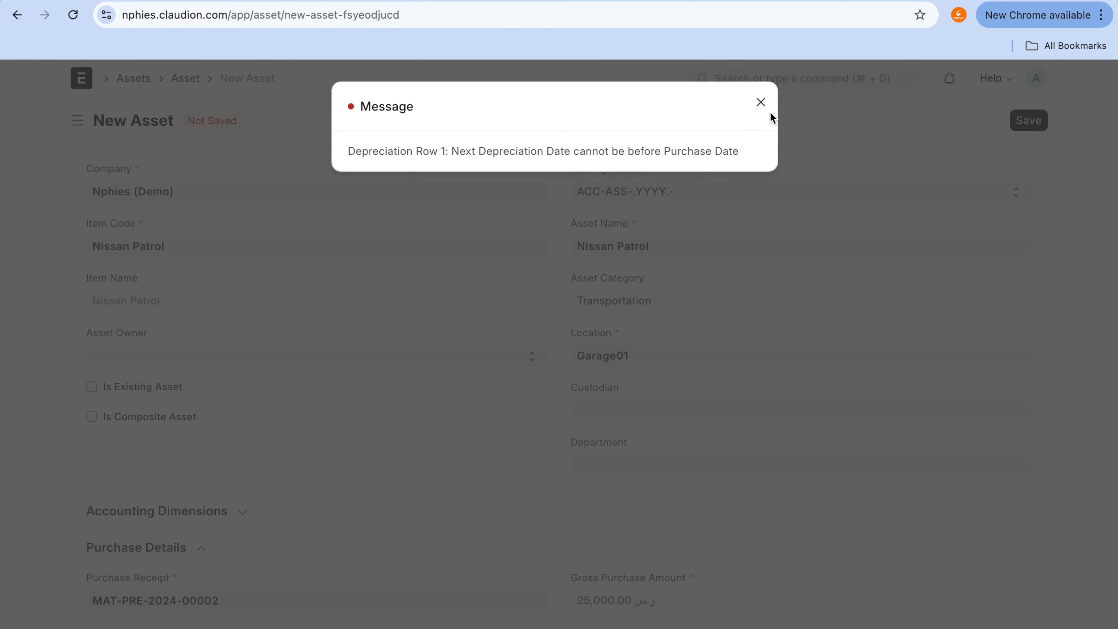
{"action": "left_click", "coordinate": [761, 103]}
Step: Set the depreciation posting date of the Finance book 01 row to 24-09-2024
{"action": "scroll", "coordinate": [728, 373], "scroll_direction": "down", "scroll_amount": 10}
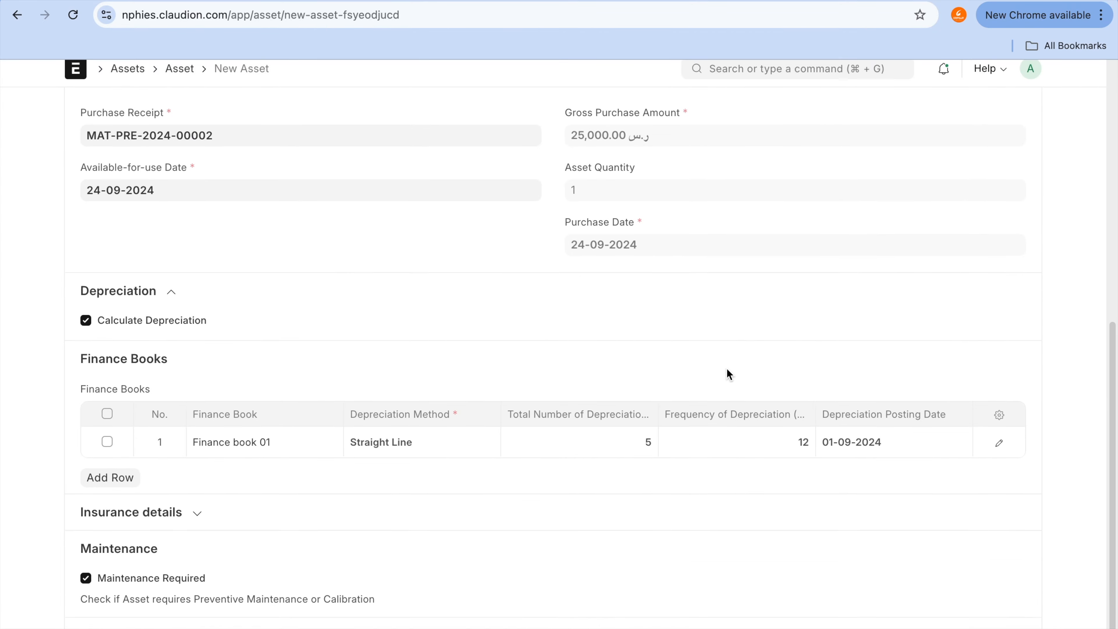
{"action": "left_click", "coordinate": [924, 452]}
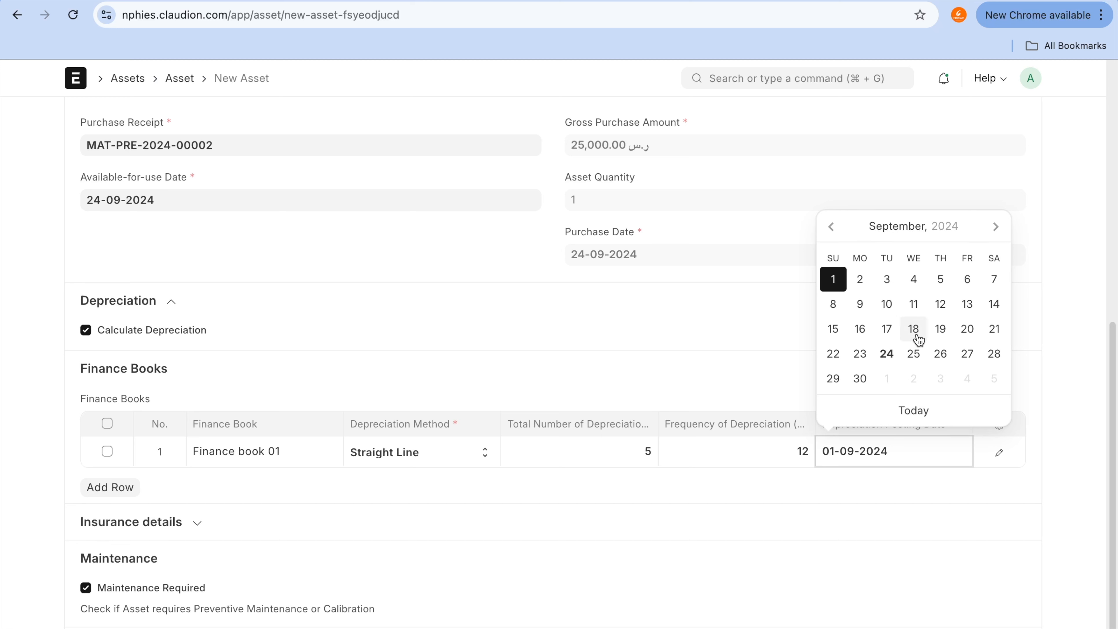
{"action": "left_click", "coordinate": [887, 353]}
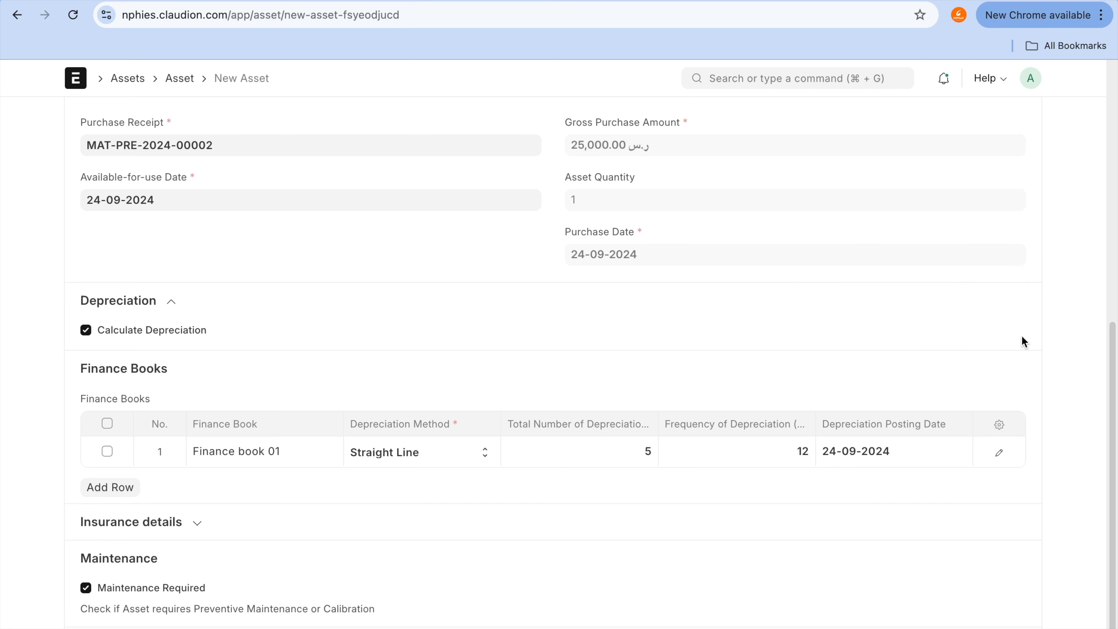
Step: Save the Nissan Patrol asset, dismiss the depreciation schedule message and permanently submit the asset
{"action": "scroll", "coordinate": [1024, 342], "scroll_direction": "up", "scroll_amount": 4}
{"action": "left_click", "coordinate": [1022, 120]}
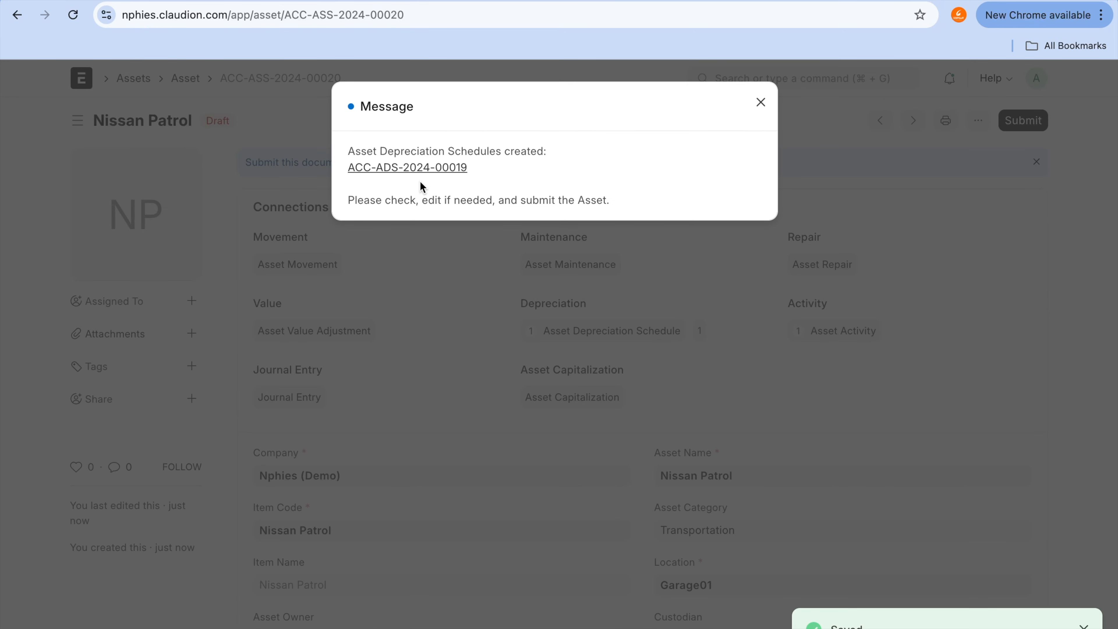
{"action": "left_click", "coordinate": [761, 103]}
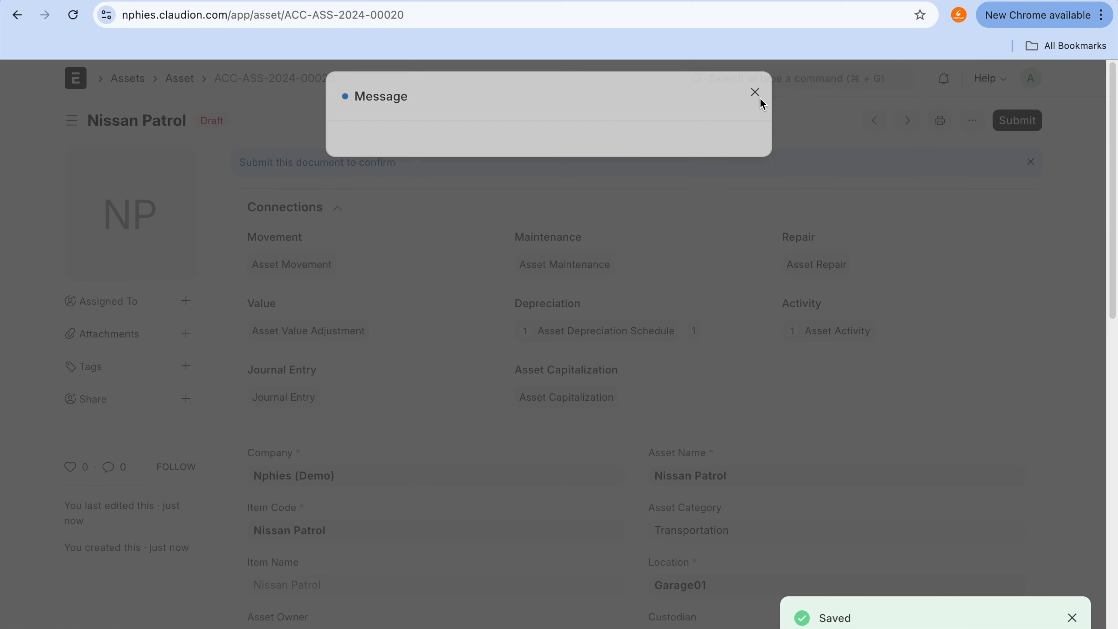
{"action": "left_click", "coordinate": [1031, 133]}
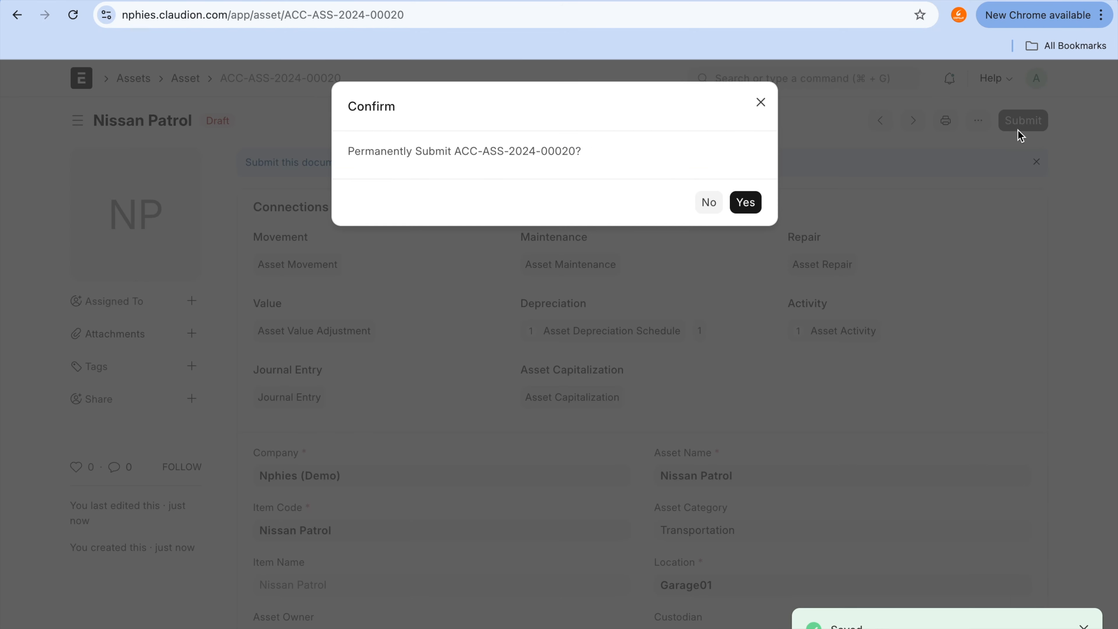
{"action": "left_click", "coordinate": [749, 211]}
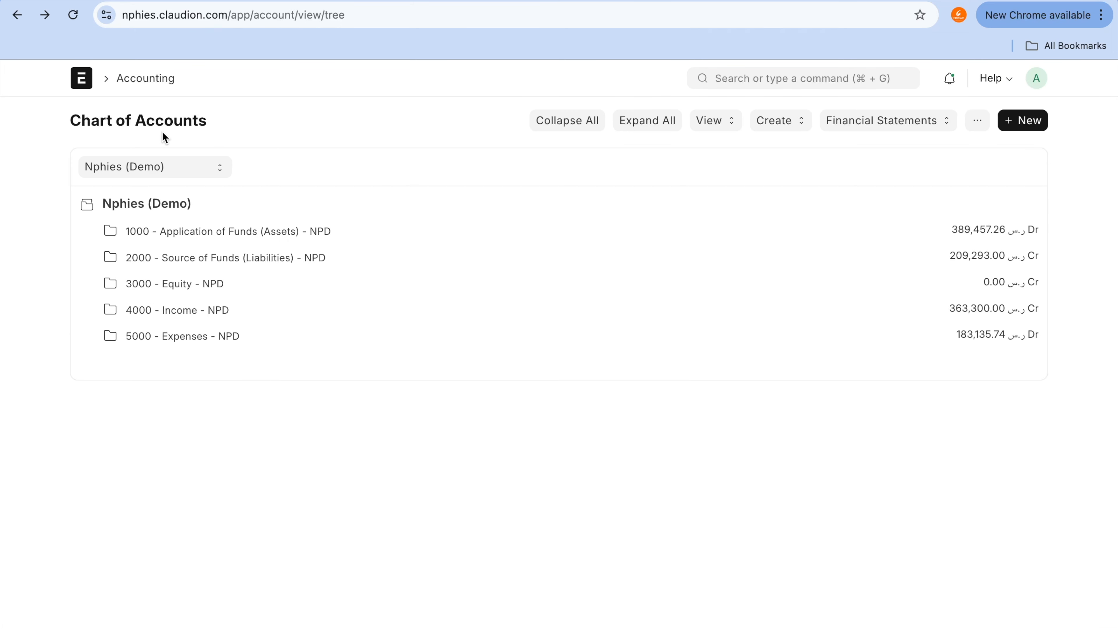
Step: Reload the Chart of Accounts and check the 1791 - Transportation account under Application of Funds (Assets), Fixed Assets
{"action": "left_click", "coordinate": [73, 15]}
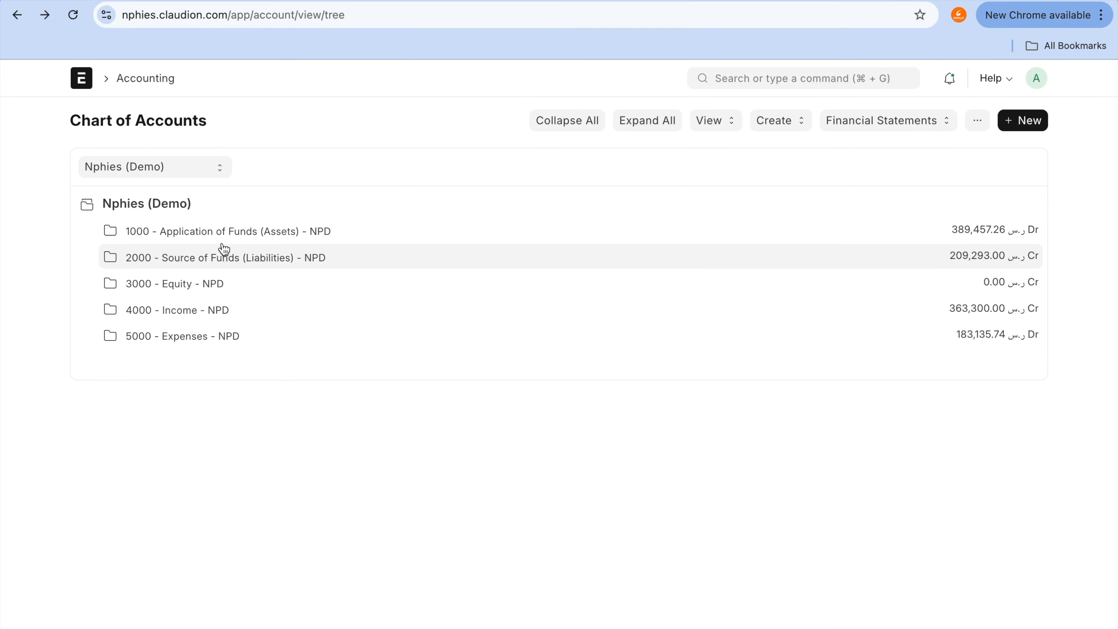
{"action": "left_click", "coordinate": [213, 232]}
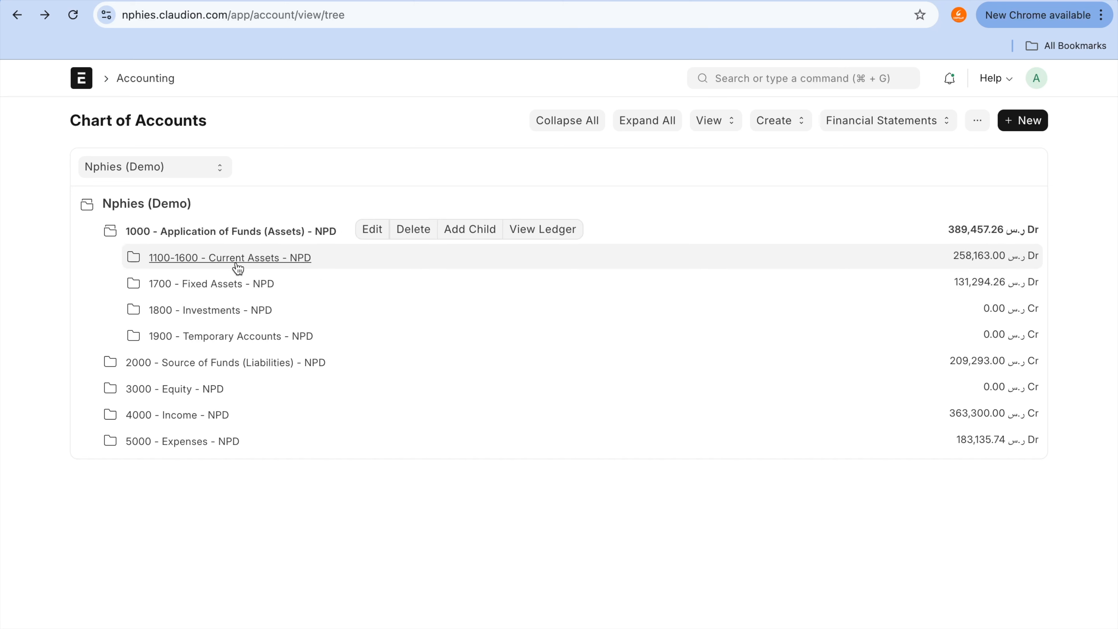
{"action": "left_click", "coordinate": [236, 282]}
{"action": "scroll", "coordinate": [232, 280], "scroll_direction": "down", "scroll_amount": 1}
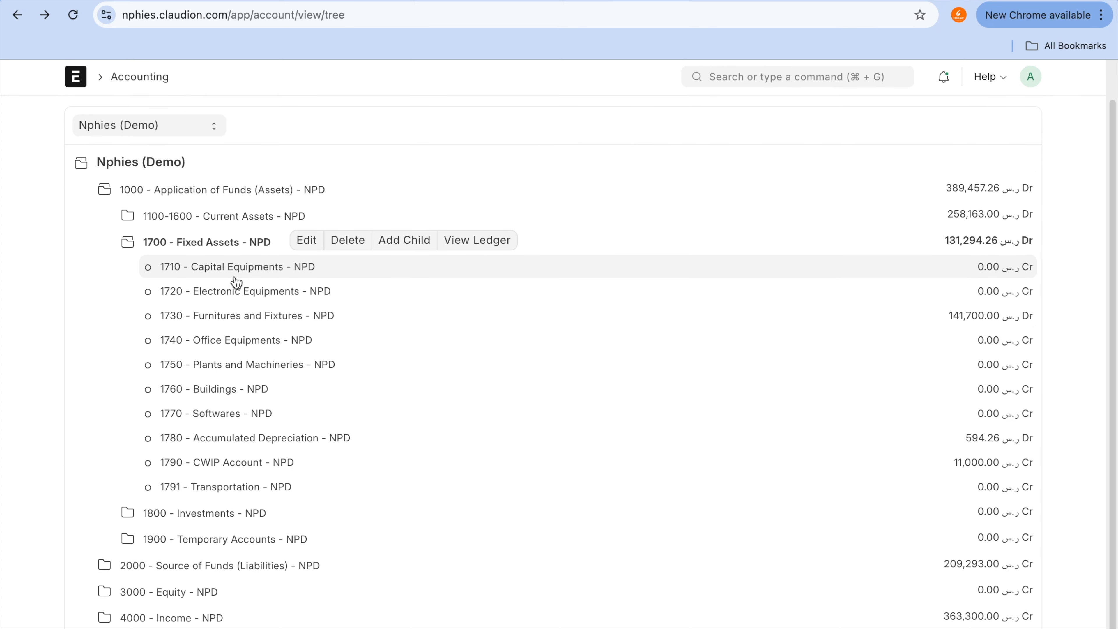
{"action": "left_click", "coordinate": [244, 514]}
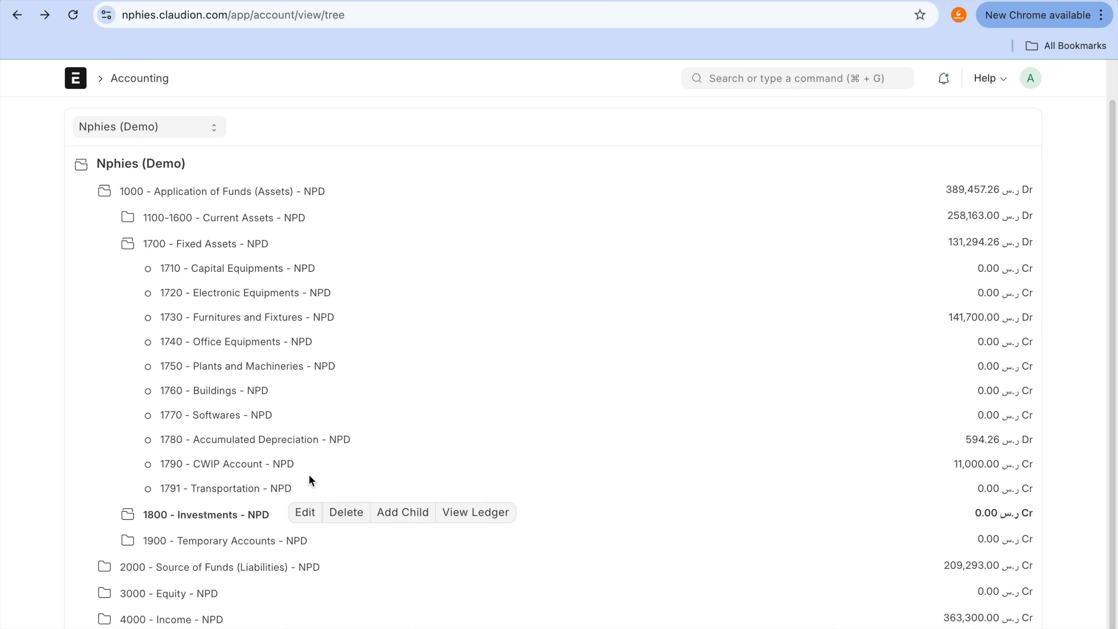
{"action": "left_click", "coordinate": [272, 489]}
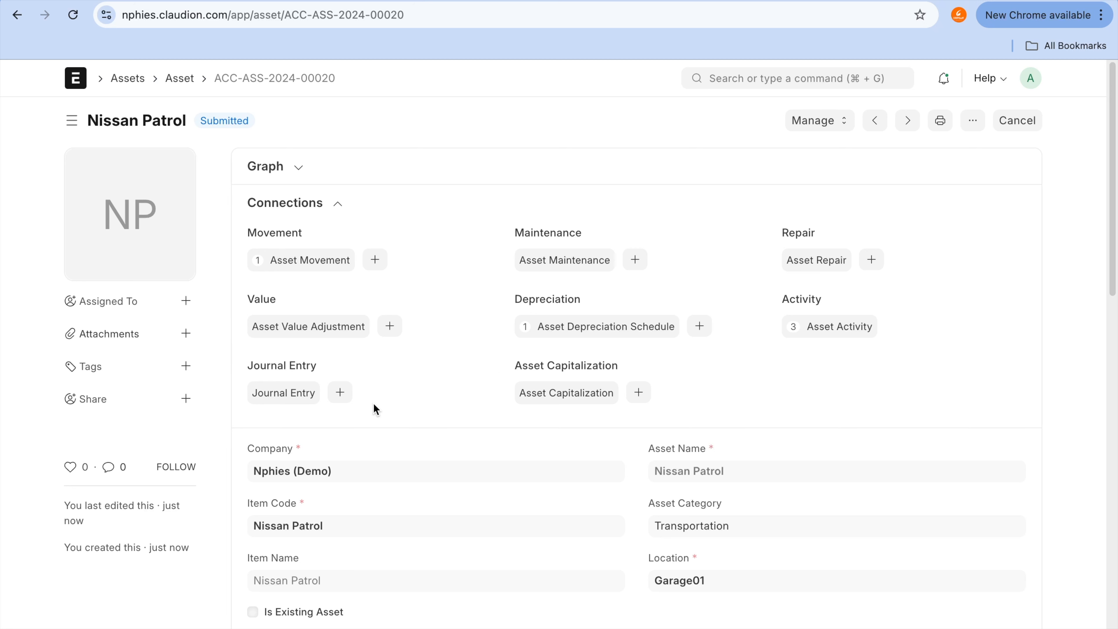
Step: Find the draft Summit Traders Ltd. purchase receipt, permanently submit it and dismiss the success message
{"action": "left_click", "coordinate": [734, 78]}
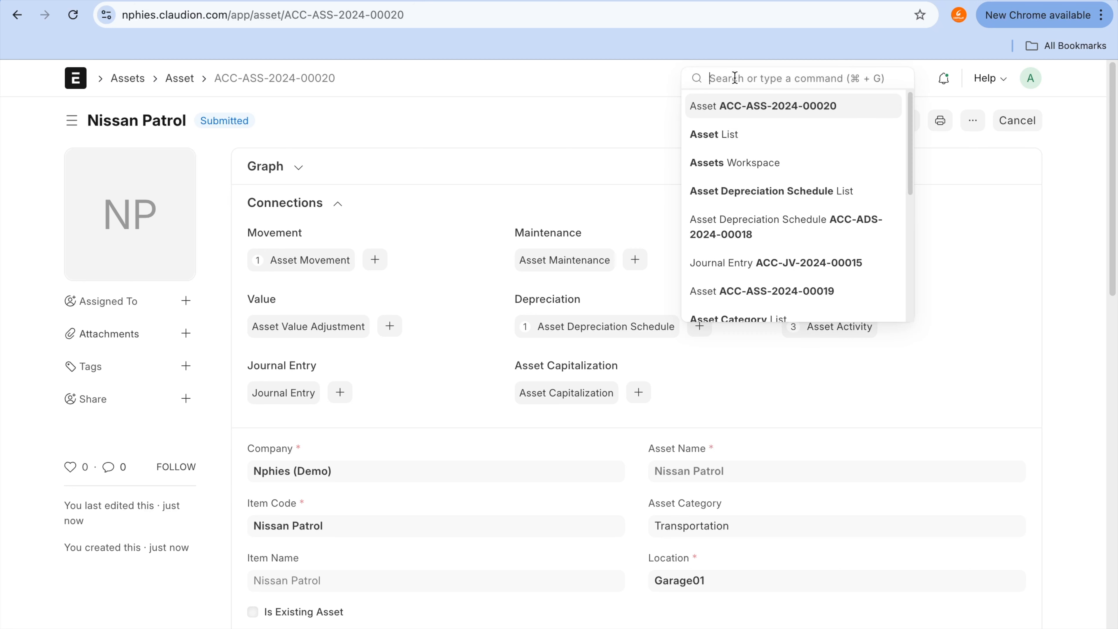
{"action": "type", "text": "purchase re"}
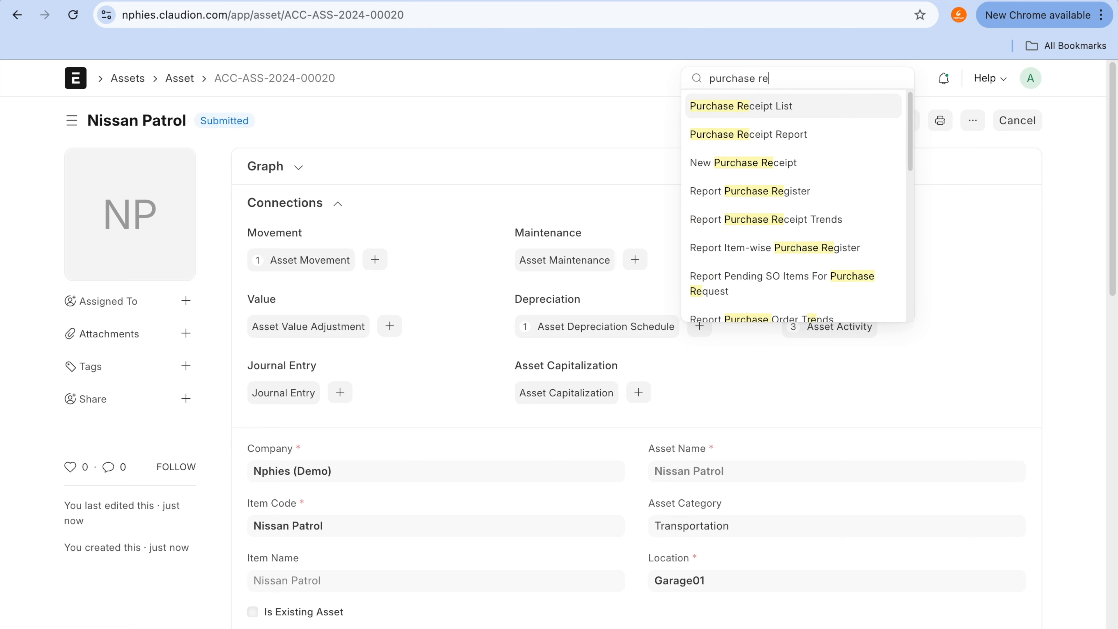
{"action": "left_click", "coordinate": [724, 107]}
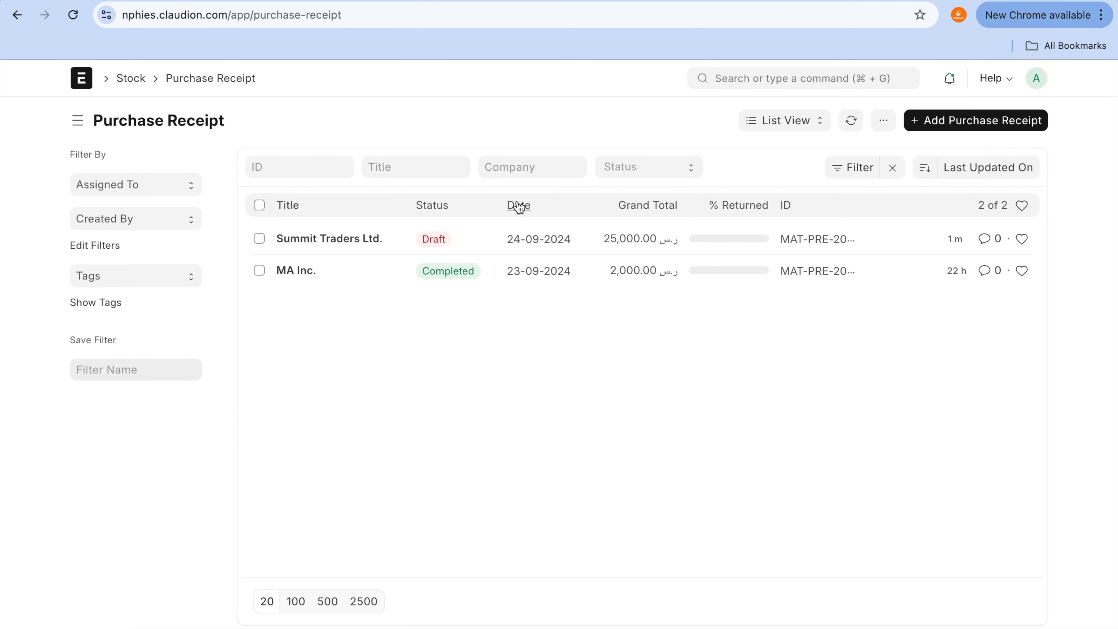
{"action": "left_click", "coordinate": [318, 242]}
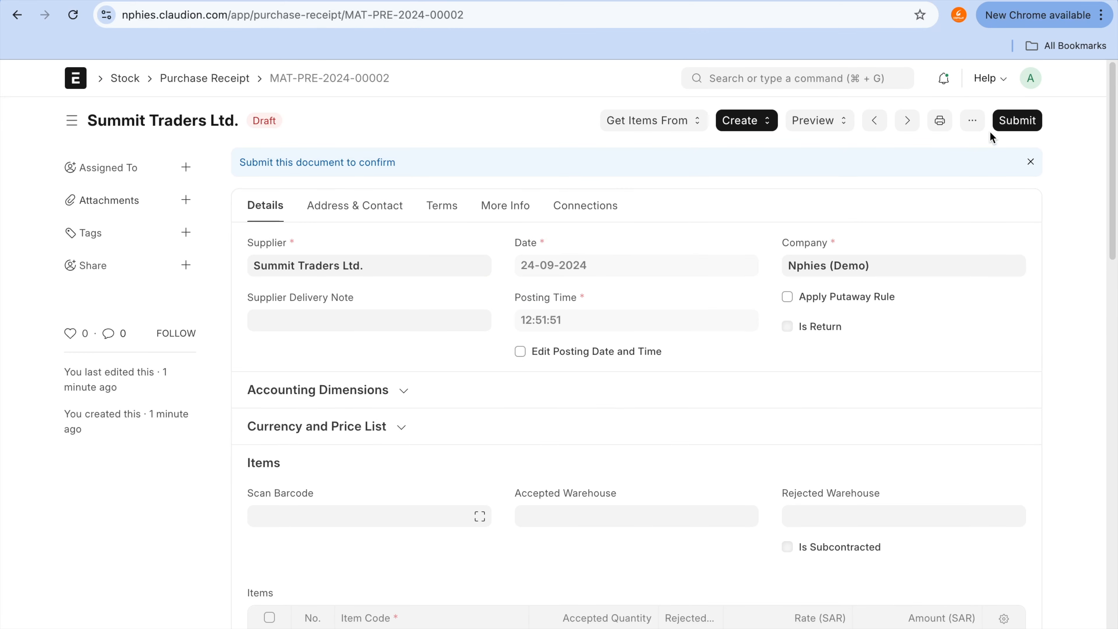
{"action": "left_click", "coordinate": [1016, 126]}
{"action": "left_click", "coordinate": [742, 205]}
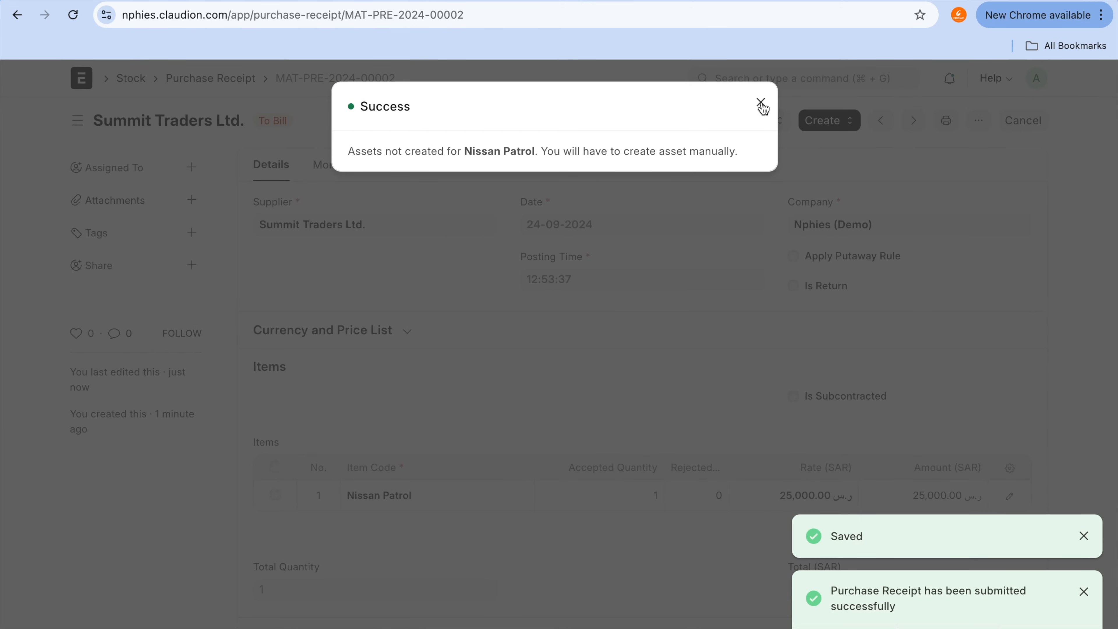
{"action": "left_click", "coordinate": [763, 104]}
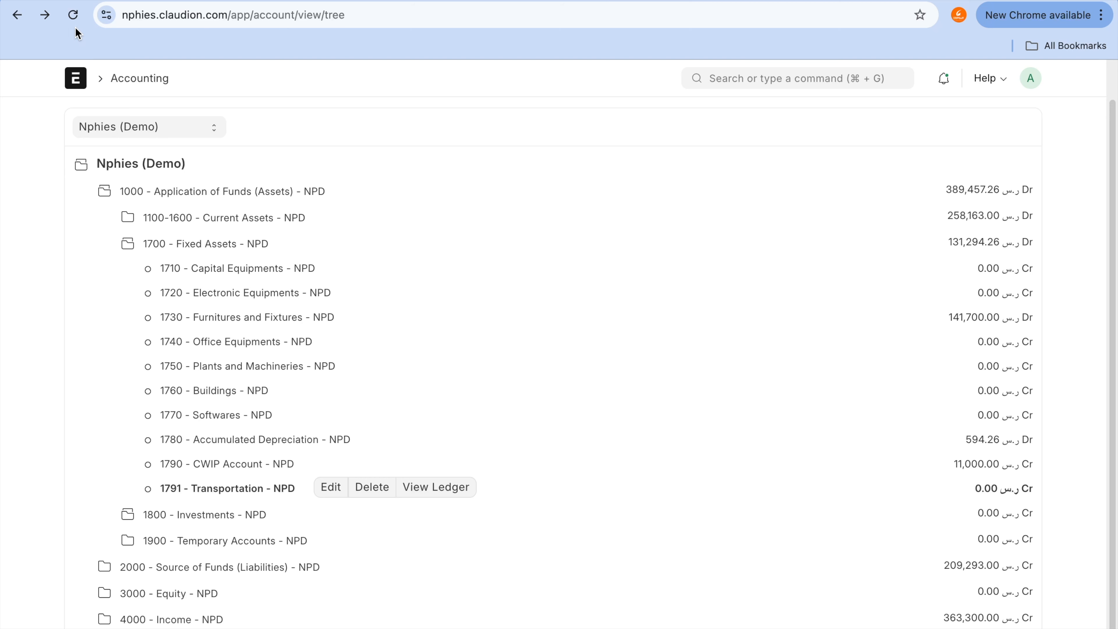
Step: Refresh the Chart of Accounts and compare the balances of 1791 - Transportation and its parent Fixed Assets group
{"action": "left_click", "coordinate": [73, 14]}
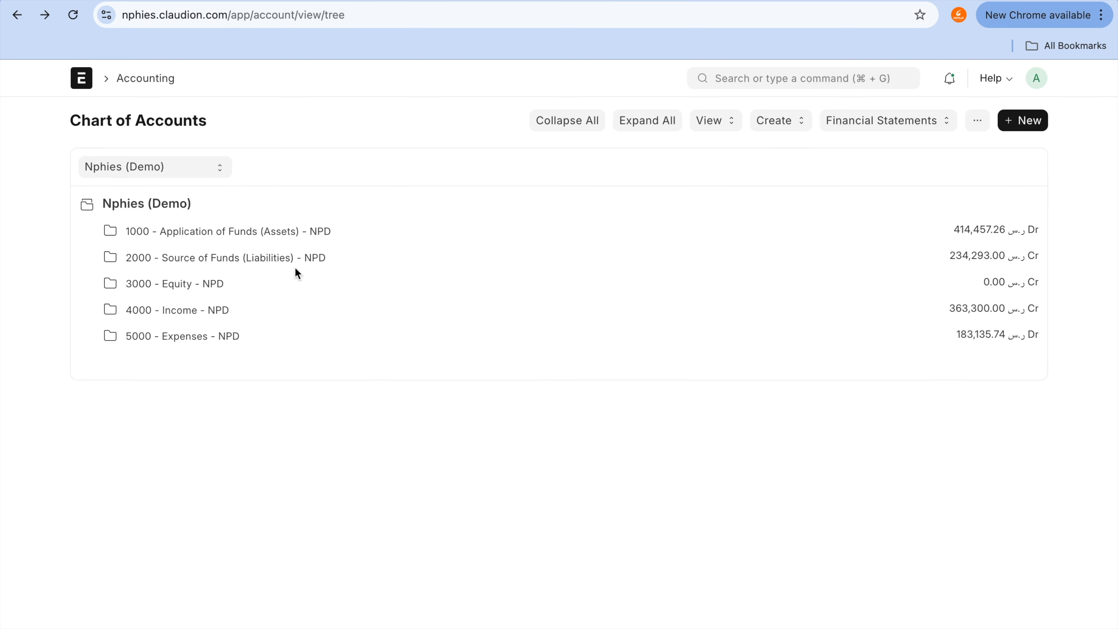
{"action": "left_click", "coordinate": [289, 235]}
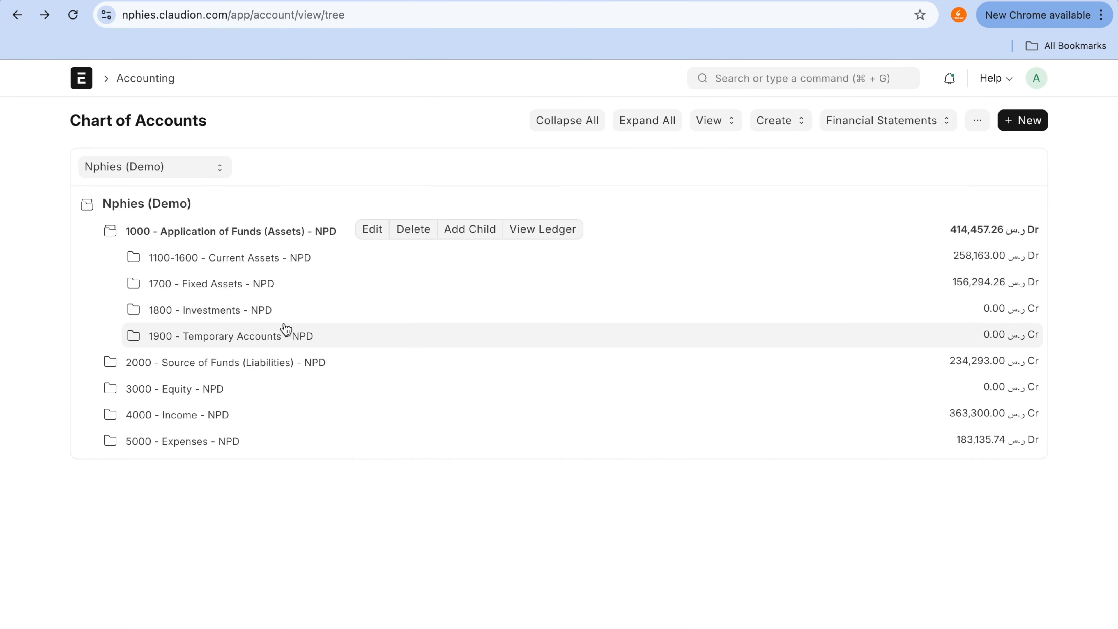
{"action": "left_click", "coordinate": [261, 284]}
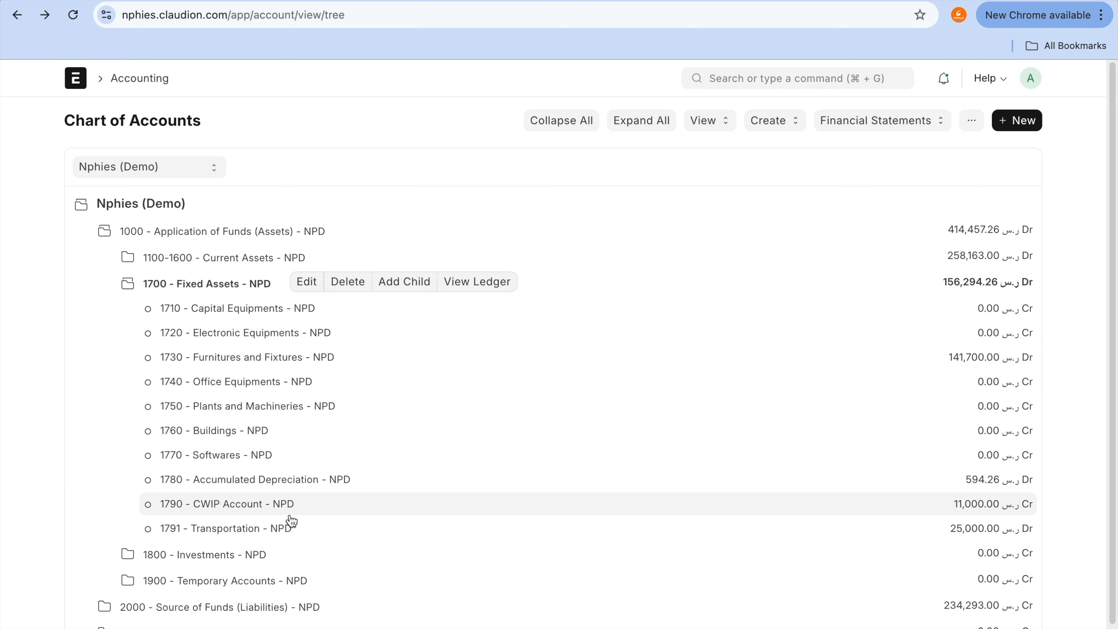
{"action": "left_click", "coordinate": [290, 531]}
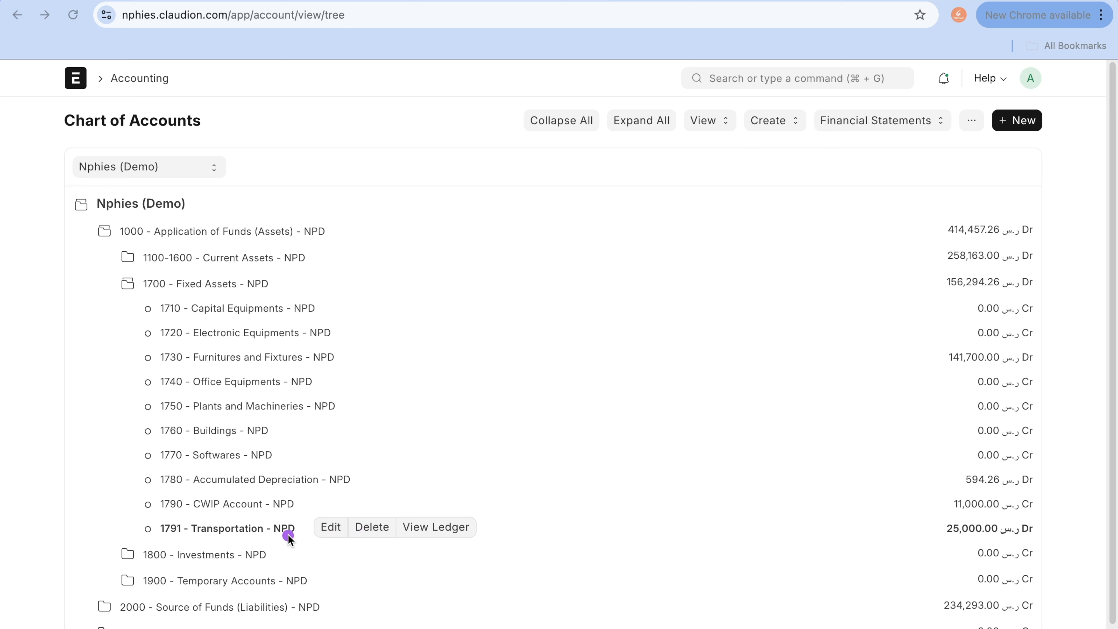
{"action": "mouse_move", "coordinate": [288, 537]}
{"action": "left_mouse_down"}
{"action": "mouse_move", "coordinate": [624, 533]}
{"action": "mouse_move", "coordinate": [927, 559]}
{"action": "mouse_move", "coordinate": [956, 544]}
{"action": "left_mouse_up"}
{"action": "mouse_move", "coordinate": [287, 528]}
{"action": "left_mouse_down"}
{"action": "mouse_move", "coordinate": [1000, 538]}
{"action": "mouse_move", "coordinate": [1036, 529]}
{"action": "left_mouse_up"}
{"action": "left_click_drag", "start_coordinate": [282, 285], "coordinate": [927, 284]}
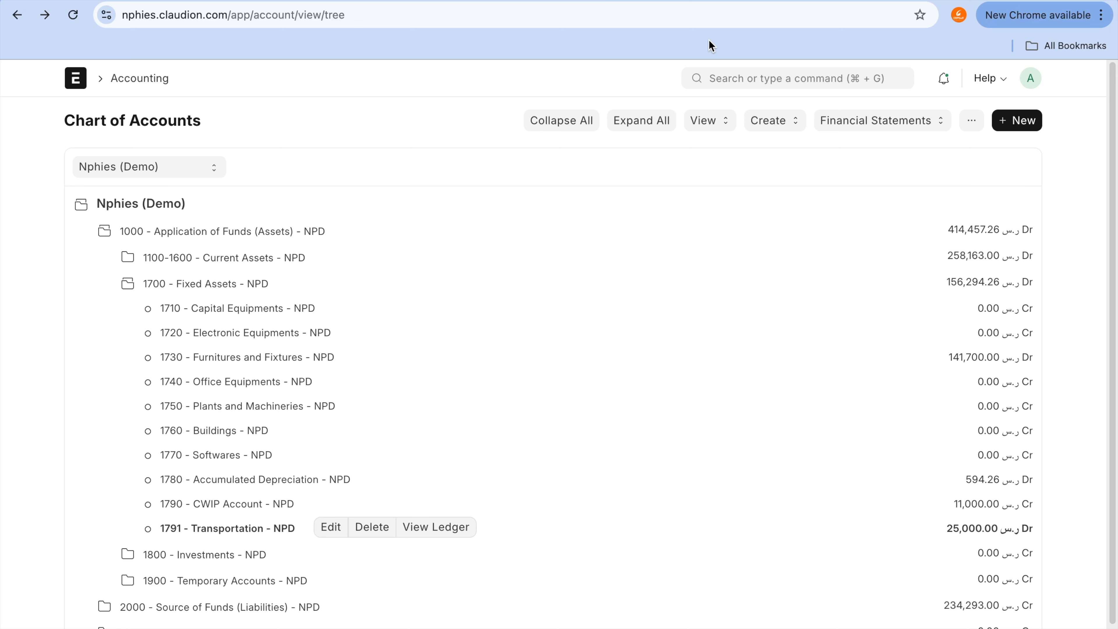
Step: Check the Stock Ledger for the submitted Summit Traders Ltd. purchase receipt and return to the receipt
{"action": "left_click", "coordinate": [485, 3]}
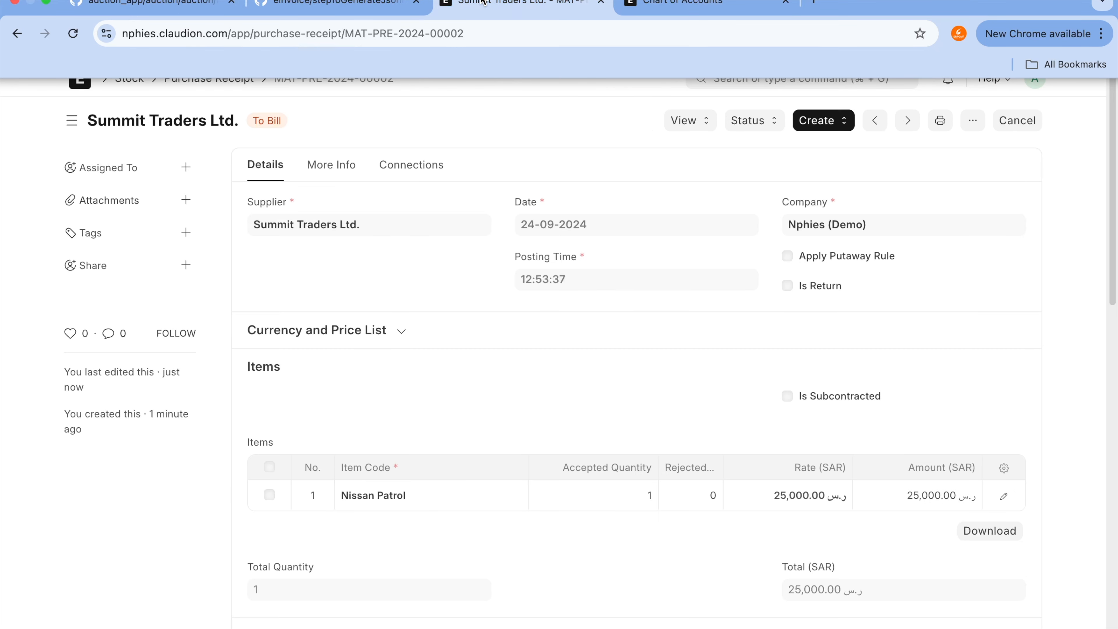
{"action": "left_click", "coordinate": [690, 120]}
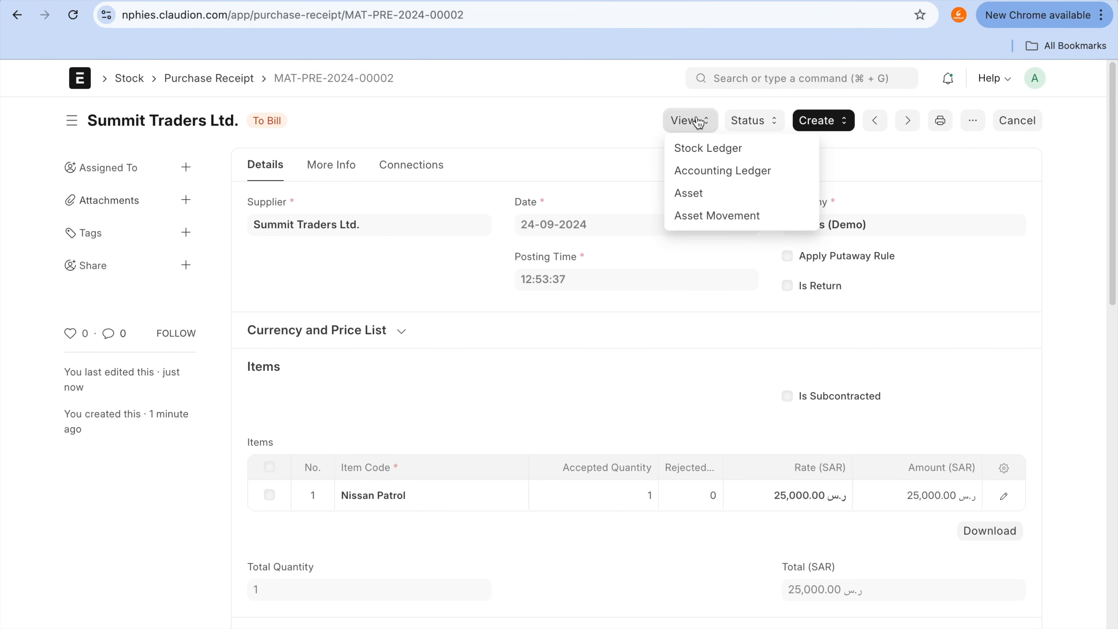
{"action": "left_click", "coordinate": [719, 150]}
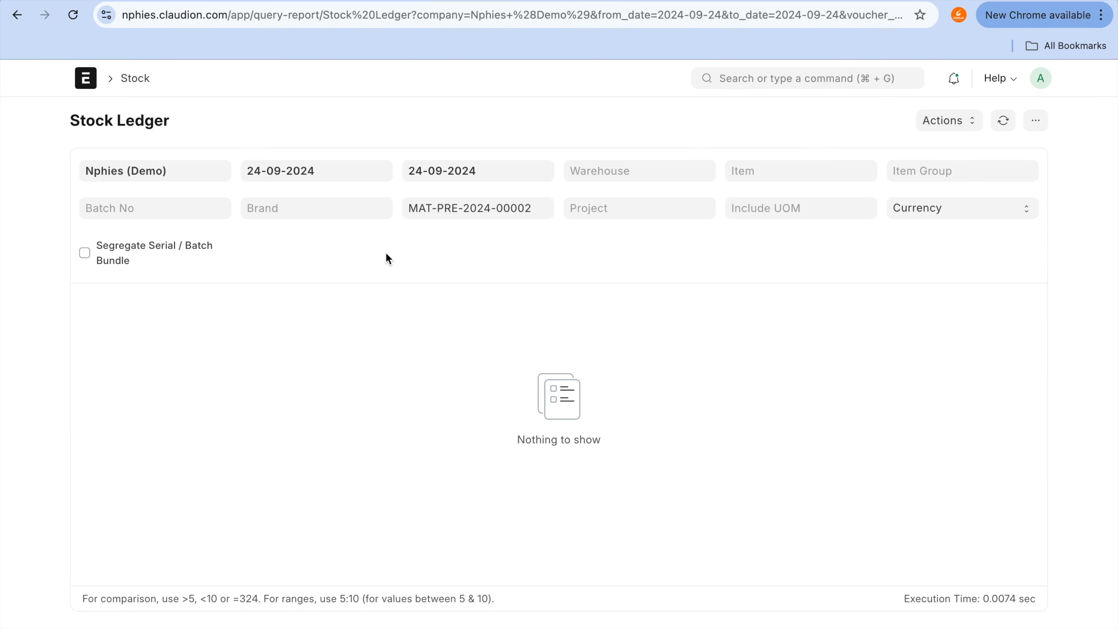
{"action": "left_click", "coordinate": [17, 15]}
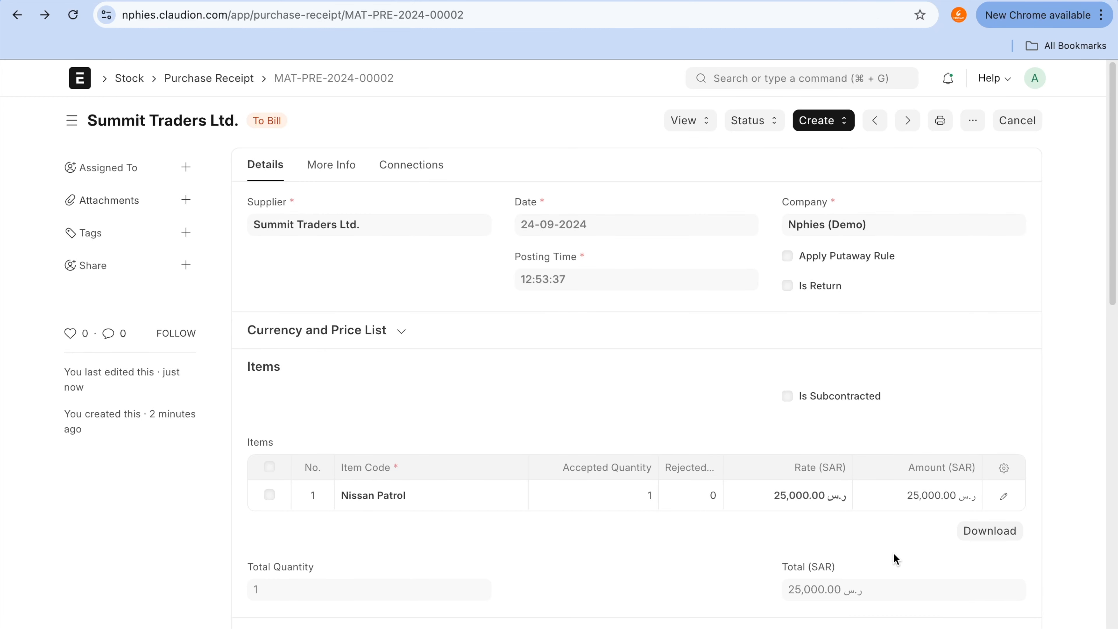
Step: View the purchase receipt's accounting ledger and examine the debit and credit entries for the Transportation and Asset Received accounts
{"action": "left_click", "coordinate": [687, 121]}
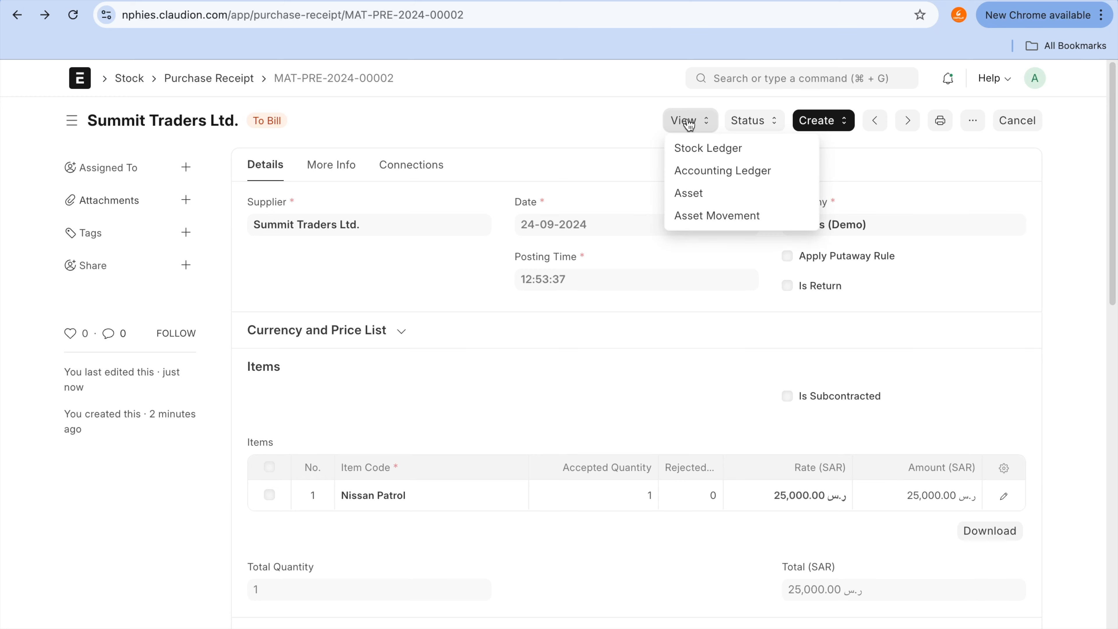
{"action": "left_click", "coordinate": [710, 173]}
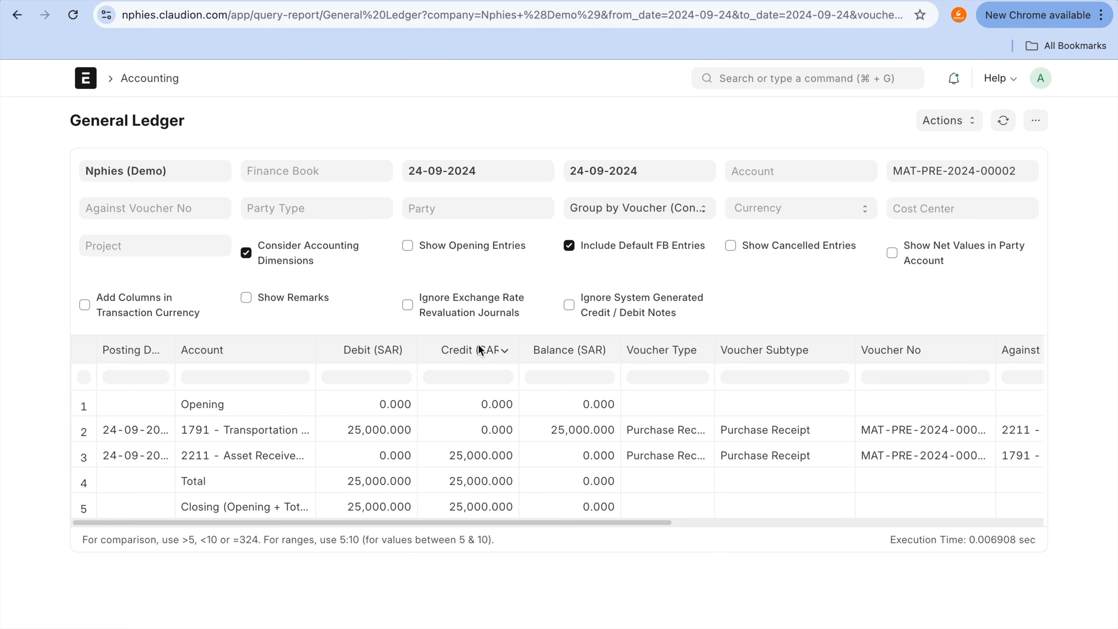
{"action": "left_click", "coordinate": [497, 446]}
{"action": "left_click", "coordinate": [281, 464]}
{"action": "left_click", "coordinate": [599, 430]}
{"action": "left_click", "coordinate": [380, 444]}
{"action": "left_click", "coordinate": [385, 428]}
{"action": "left_click", "coordinate": [498, 462]}
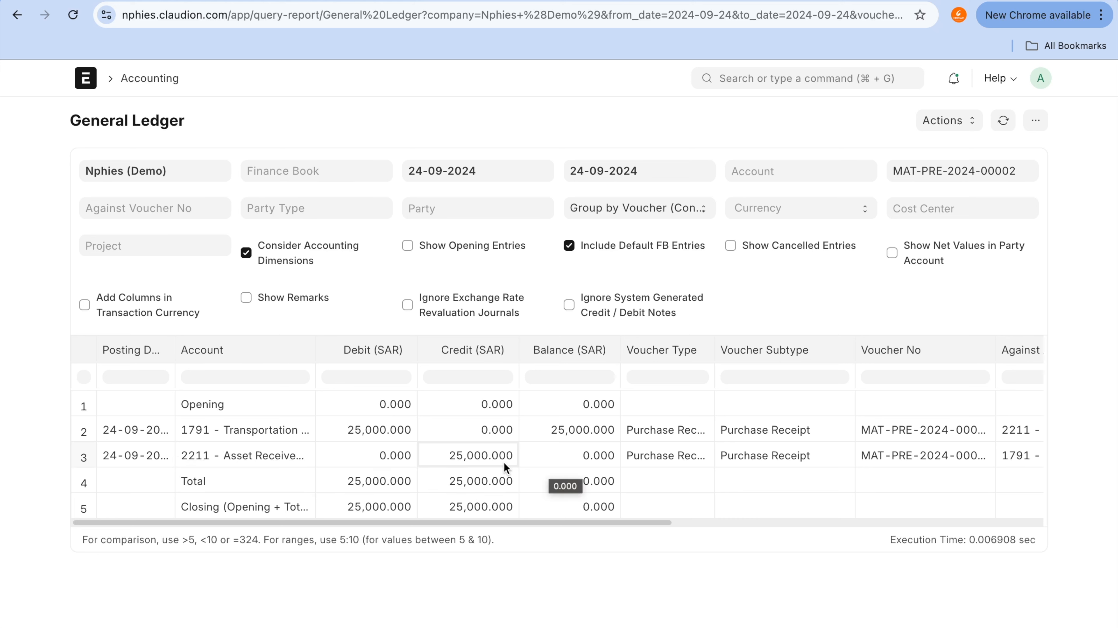
{"action": "left_click", "coordinate": [371, 421]}
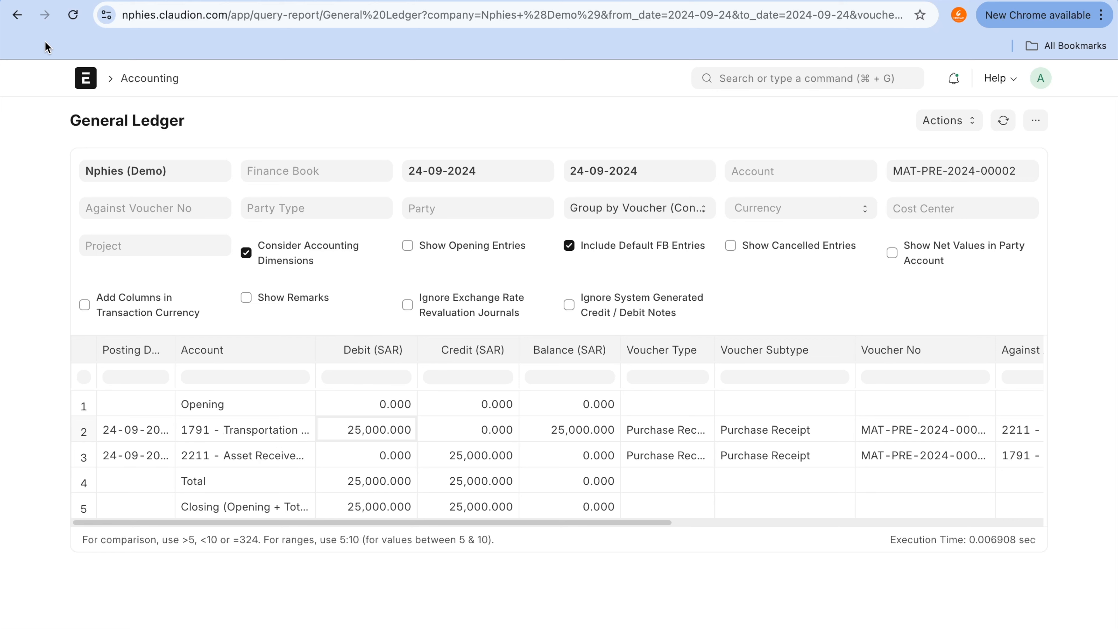
Step: Go back to the submitted Nissan Patrol asset and review its available management actions
{"action": "left_click", "coordinate": [9, 19]}
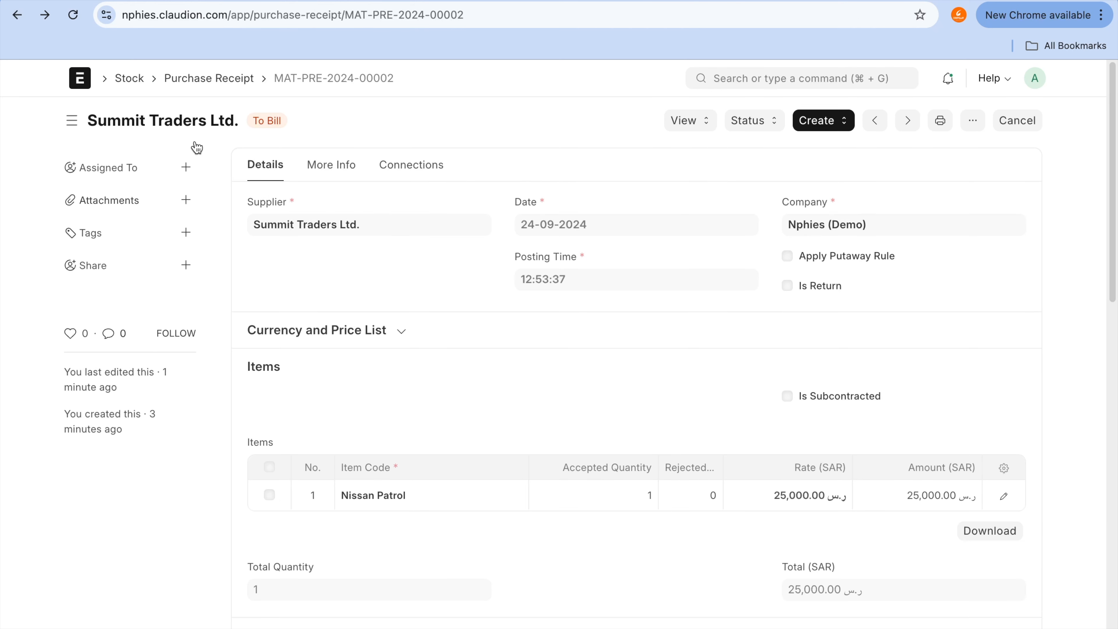
{"action": "left_click", "coordinate": [17, 16]}
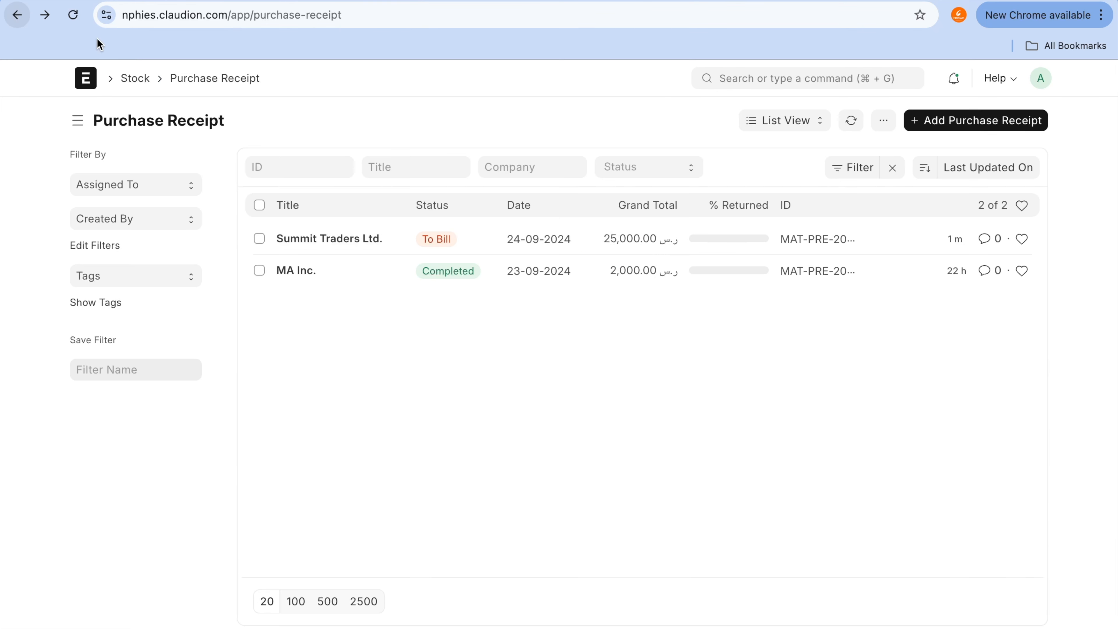
{"action": "left_click", "coordinate": [17, 16]}
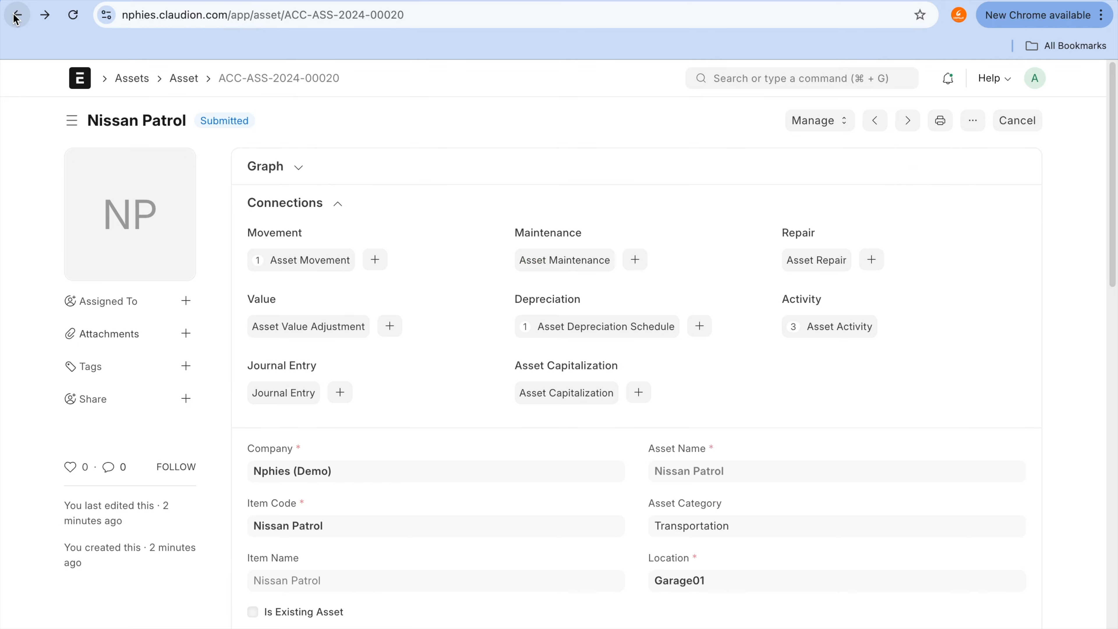
{"action": "scroll", "coordinate": [803, 429], "scroll_direction": "down", "scroll_amount": 1}
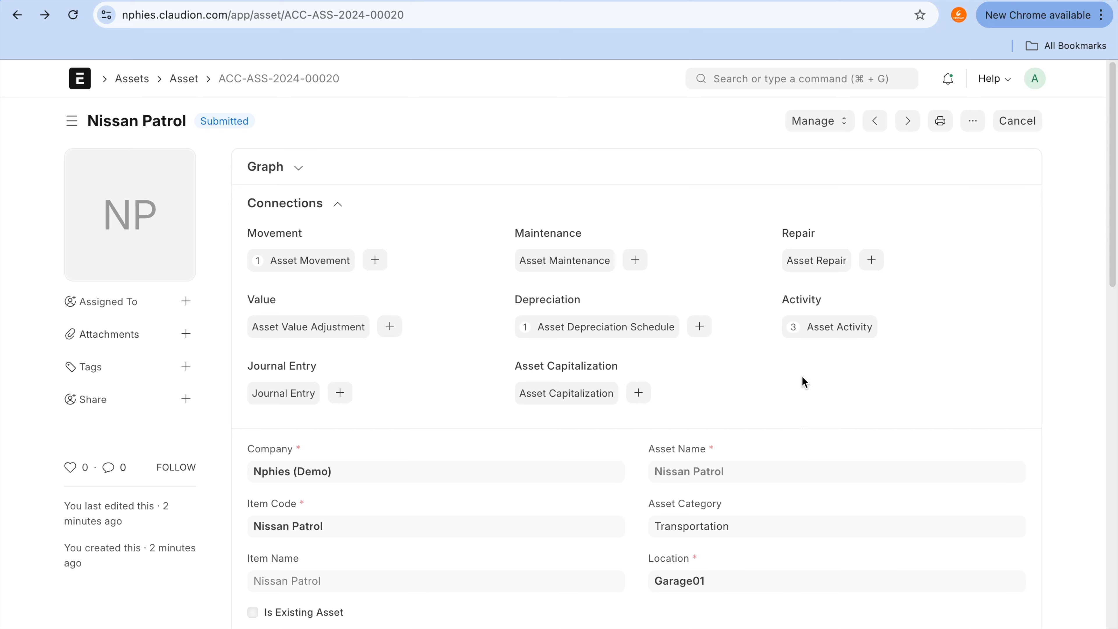
{"action": "left_click", "coordinate": [844, 119]}
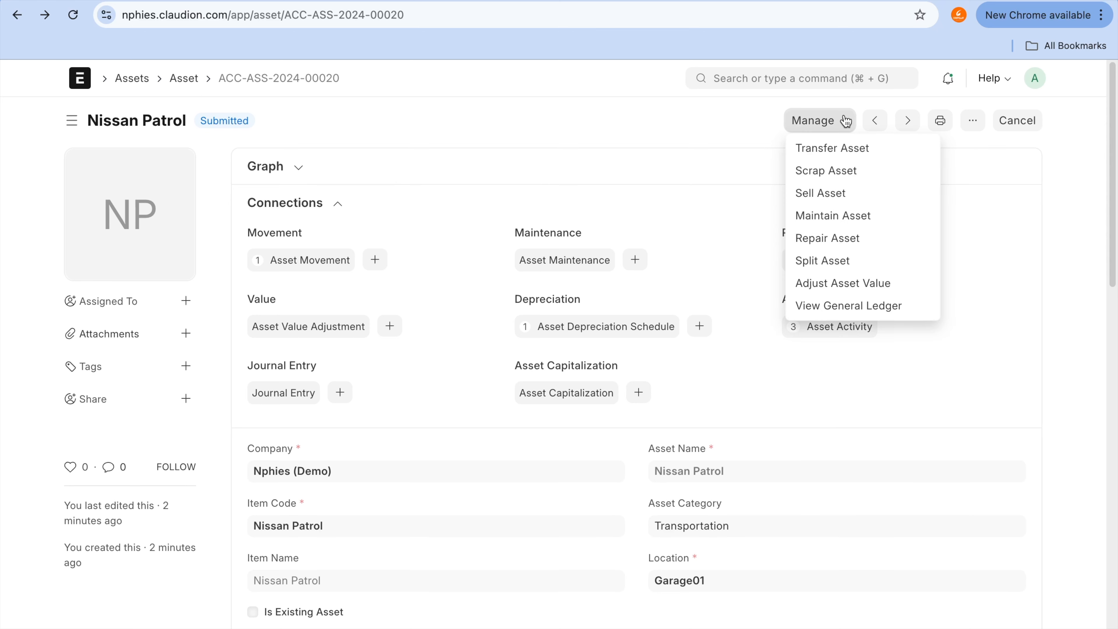
{"action": "left_click", "coordinate": [1047, 207]}
Step: Open the submitted depreciation schedule linked to the Nissan Patrol asset
{"action": "scroll", "coordinate": [934, 458], "scroll_direction": "down", "scroll_amount": 2}
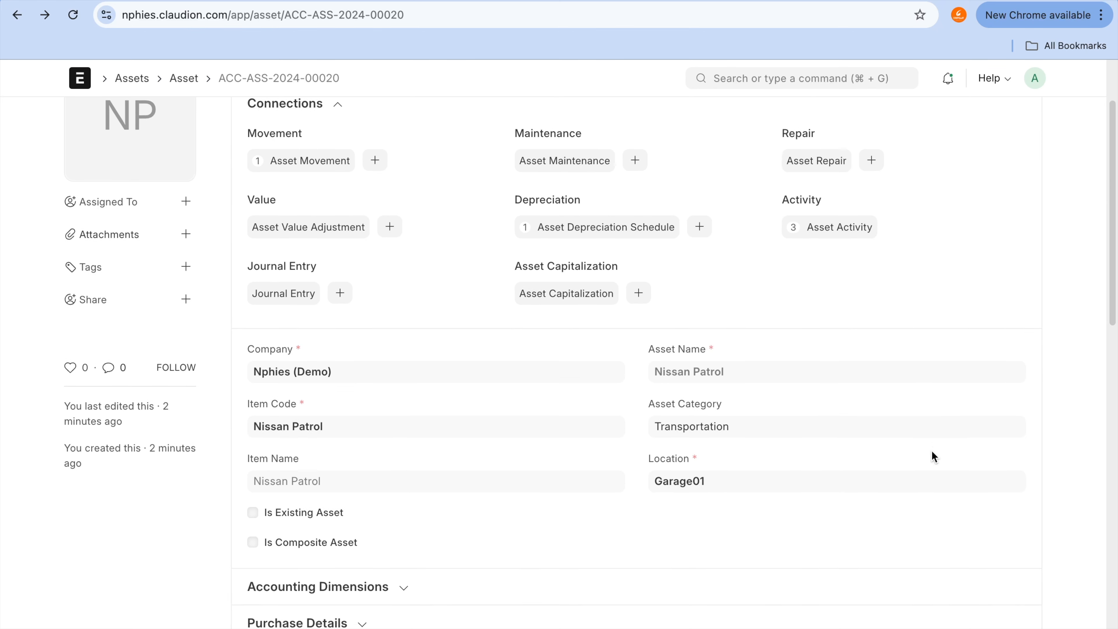
{"action": "scroll", "coordinate": [934, 458], "scroll_direction": "down", "scroll_amount": 1}
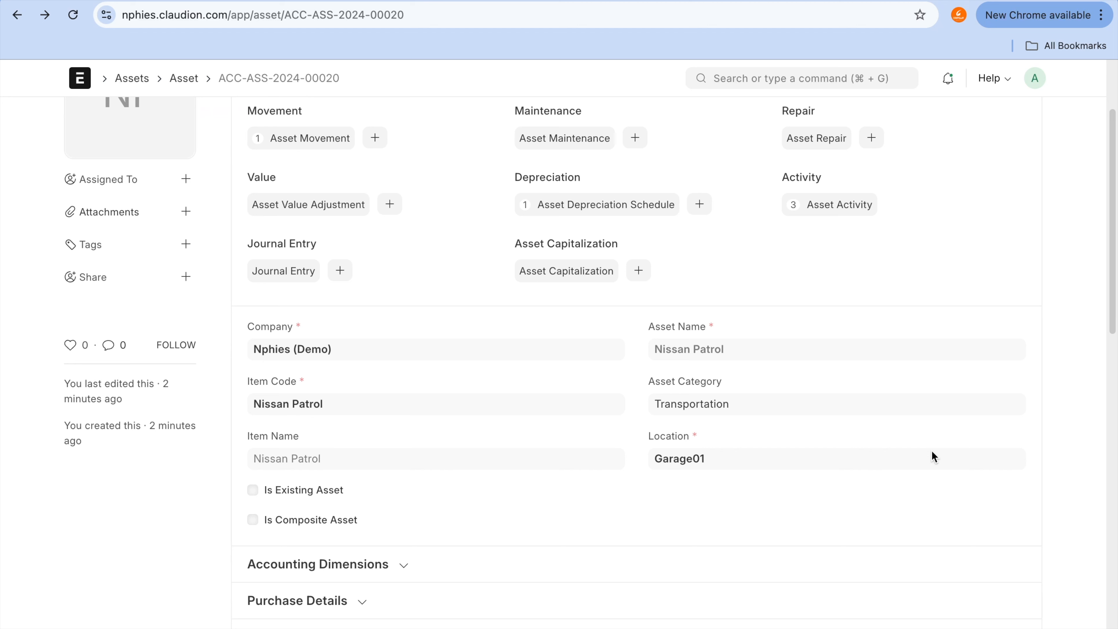
{"action": "left_click", "coordinate": [641, 206]}
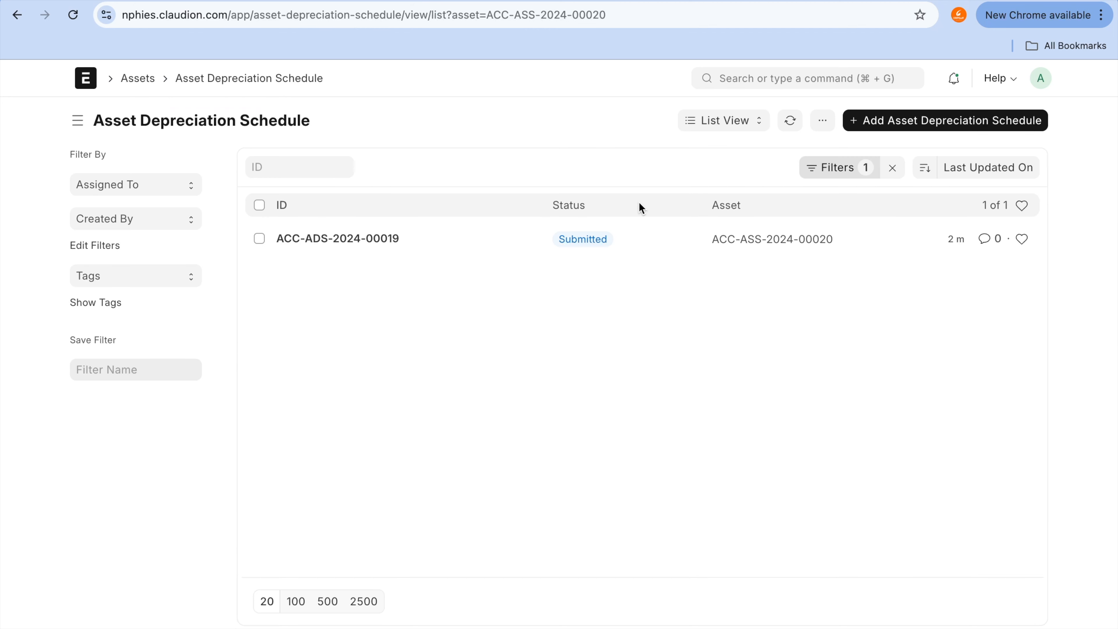
{"action": "left_click", "coordinate": [348, 245]}
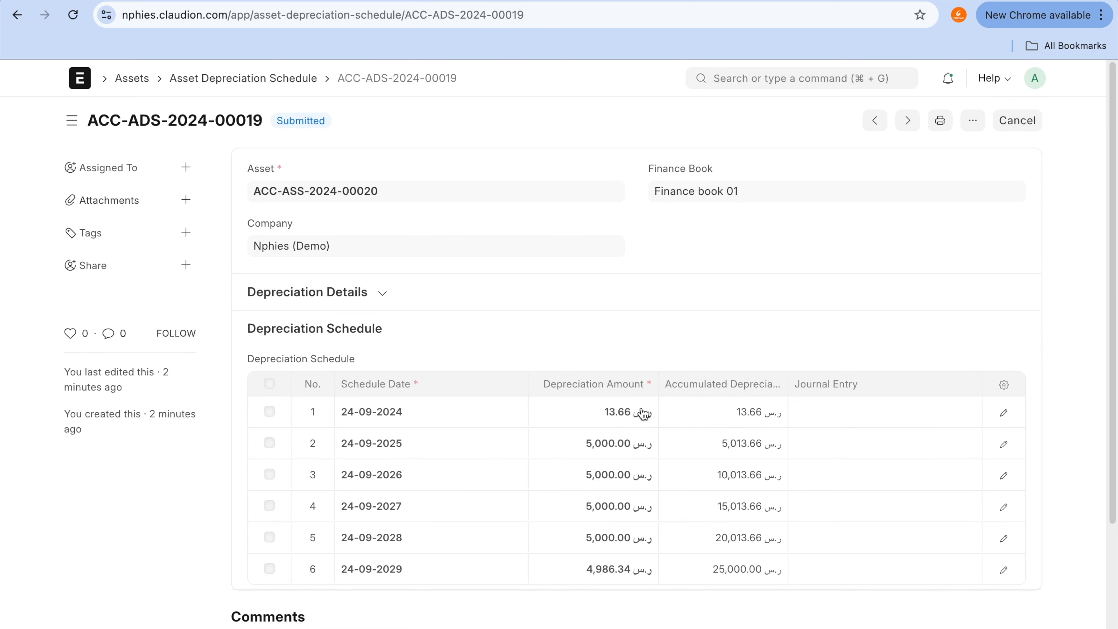
Step: Make the depreciation entry for the first schedule row, dated 24-09-2024, and close the row editor
{"action": "key", "text": "ctrl+a"}
{"action": "mouse_move", "coordinate": [629, 399]}
{"action": "left_mouse_down"}
{"action": "mouse_move", "coordinate": [617, 392]}
{"action": "mouse_move", "coordinate": [646, 424]}
{"action": "mouse_move", "coordinate": [625, 403]}
{"action": "left_mouse_up"}
{"action": "mouse_move", "coordinate": [744, 392]}
{"action": "left_mouse_down"}
{"action": "mouse_move", "coordinate": [731, 421]}
{"action": "mouse_move", "coordinate": [788, 410]}
{"action": "left_mouse_up"}
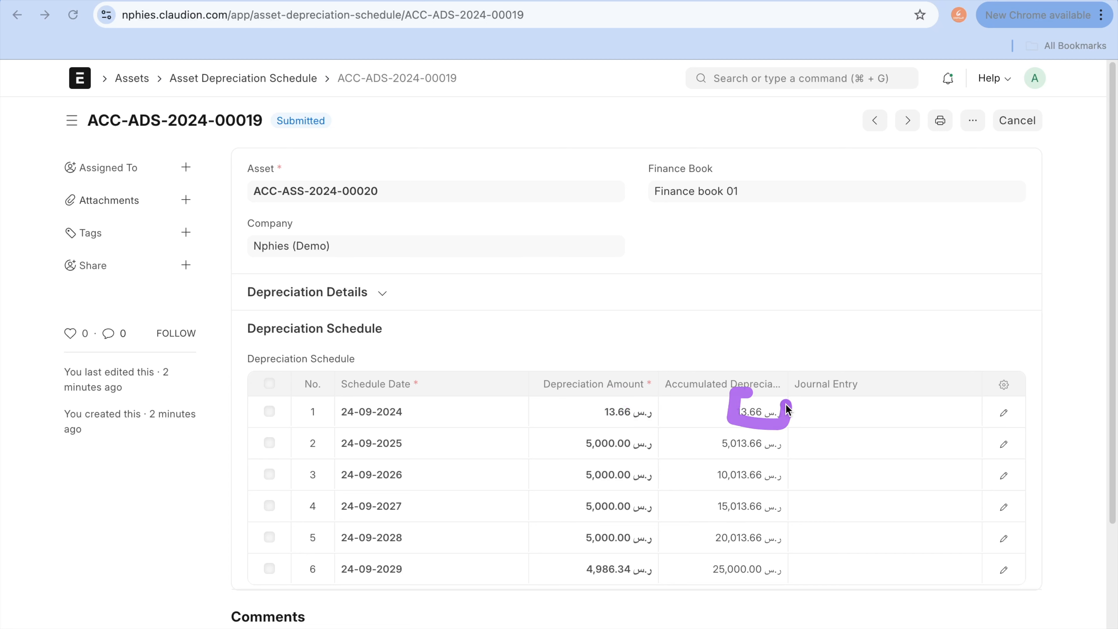
{"action": "left_click", "coordinate": [876, 424]}
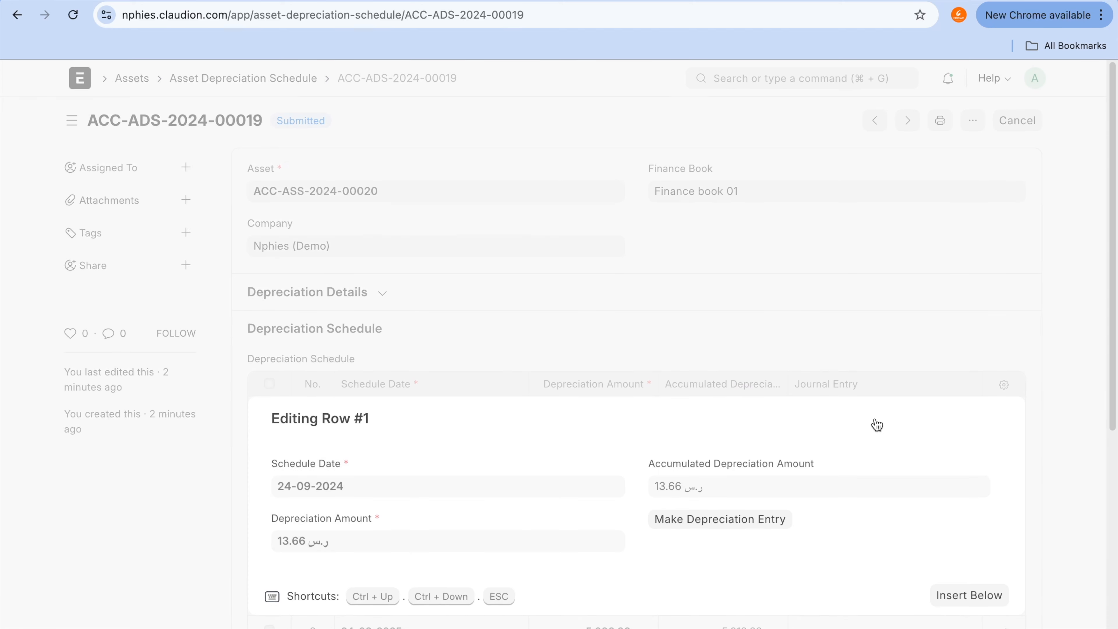
{"action": "left_click", "coordinate": [720, 522]}
{"action": "left_click", "coordinate": [1035, 358]}
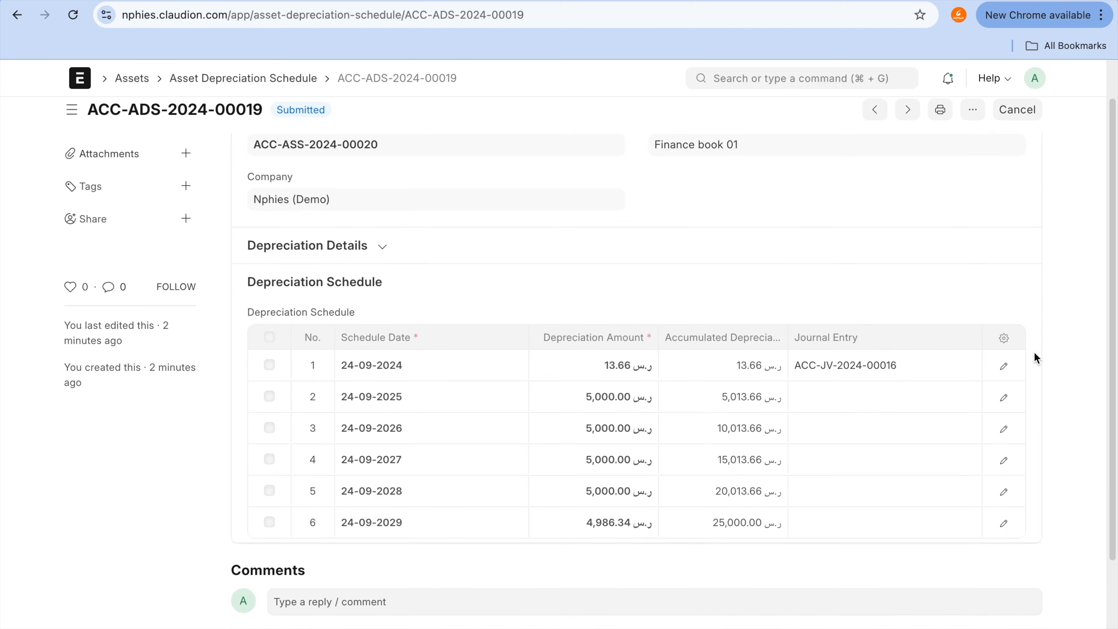
Step: Open the journal entry linked to the first row, dated 24-09-2024, of the depreciation schedule
{"action": "scroll", "coordinate": [1035, 358], "scroll_direction": "down", "scroll_amount": 3}
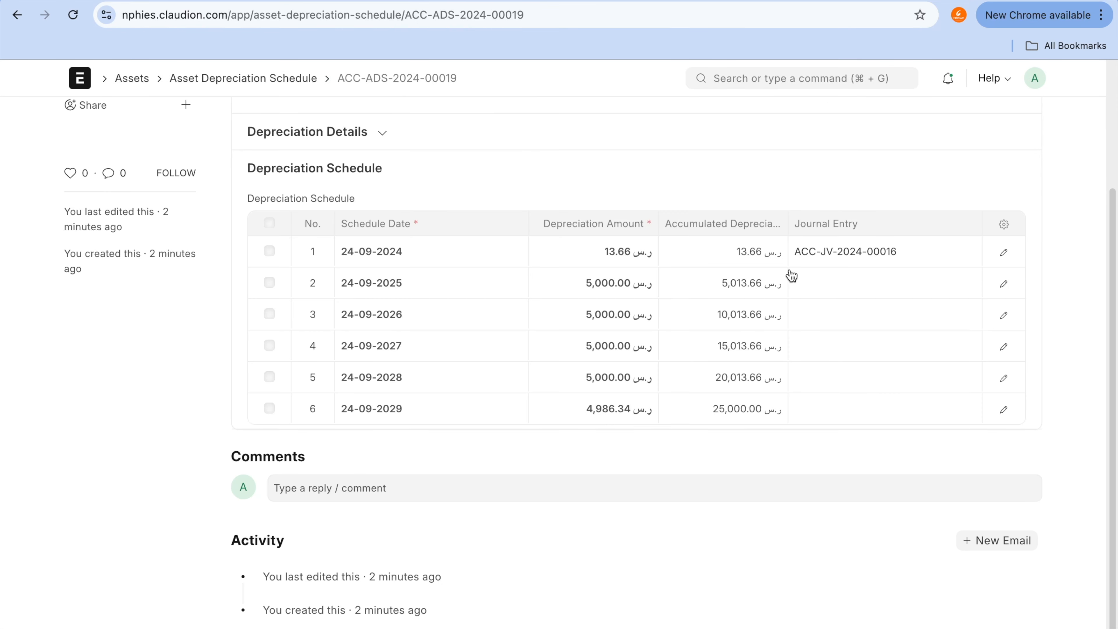
{"action": "left_click", "coordinate": [858, 256]}
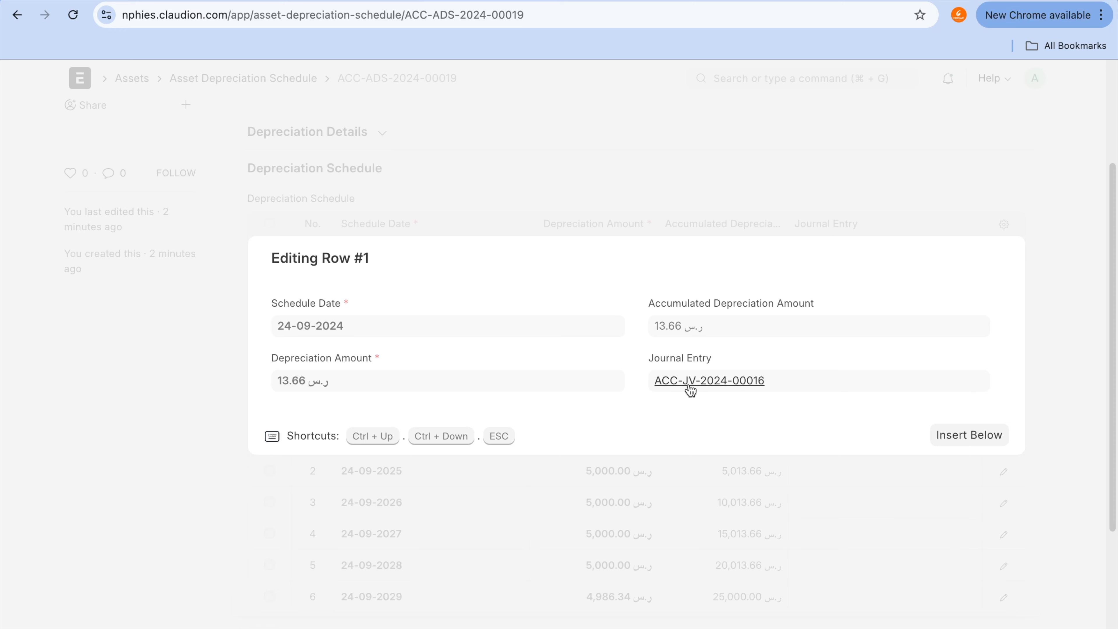
{"action": "left_click", "coordinate": [751, 382]}
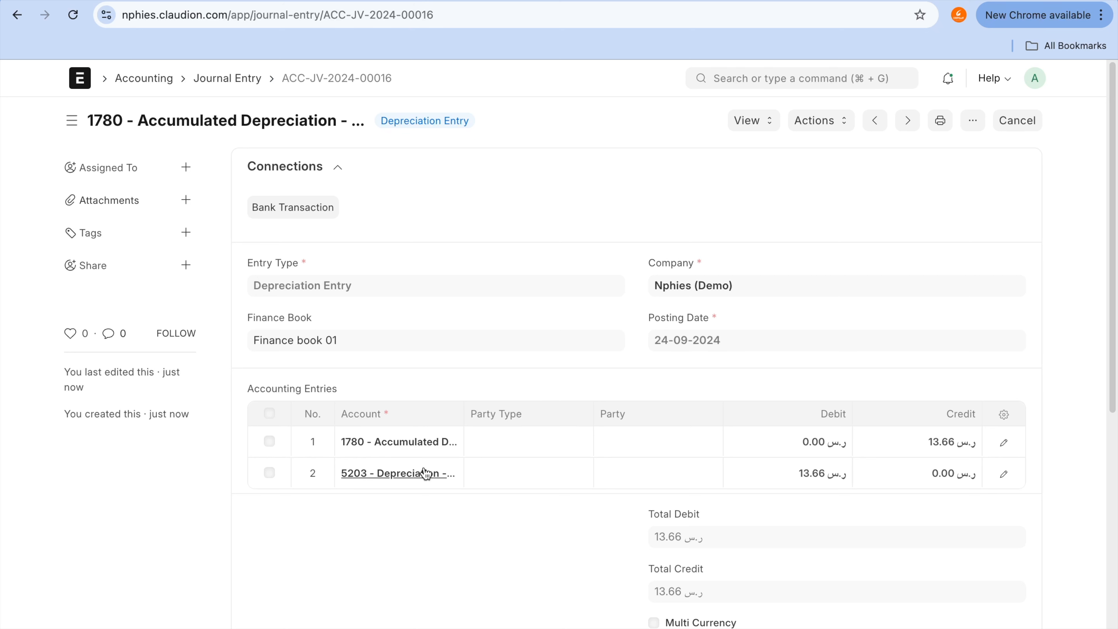
Step: Reload the Chart of Accounts, expand Application of Funds (Assets) and Fixed Assets, and select the 1791 - Transportation account
{"action": "left_click", "coordinate": [702, 1]}
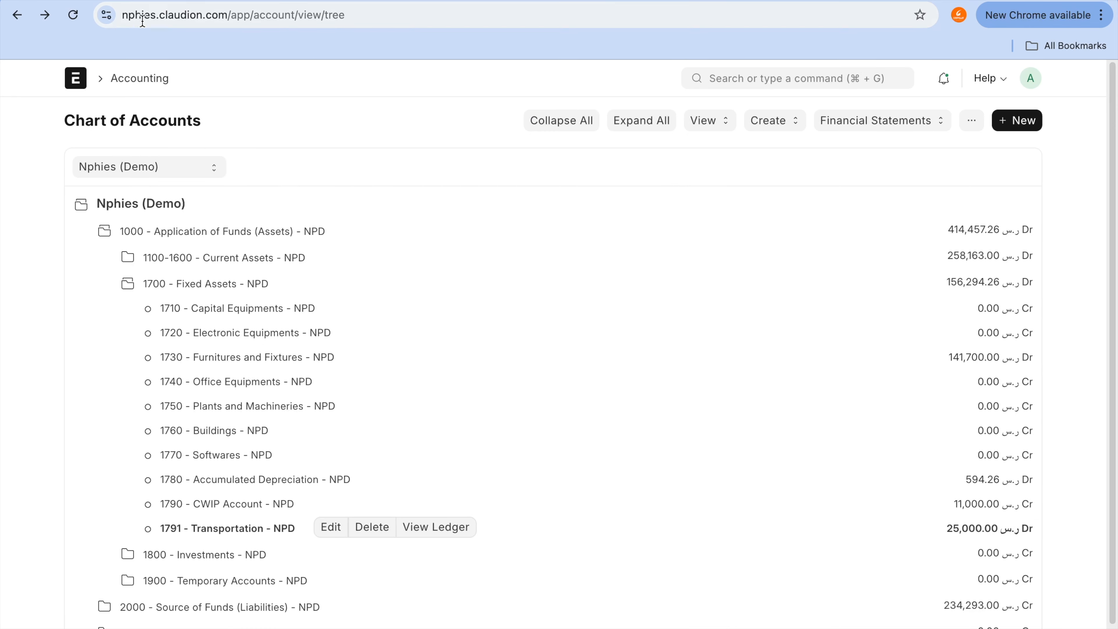
{"action": "left_click", "coordinate": [72, 14]}
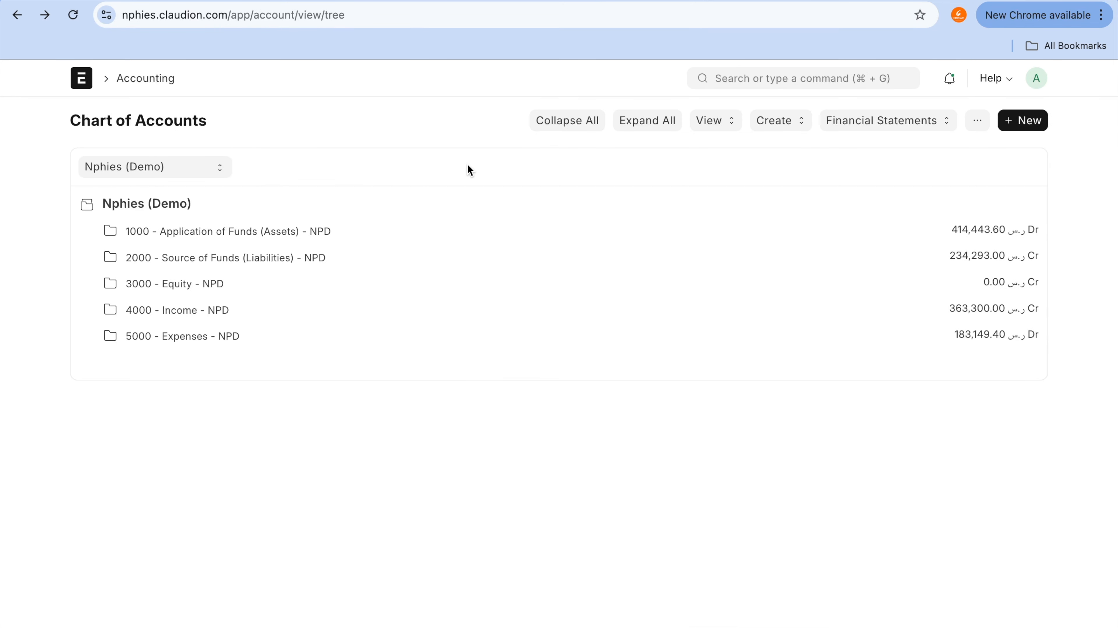
{"action": "left_click", "coordinate": [302, 241]}
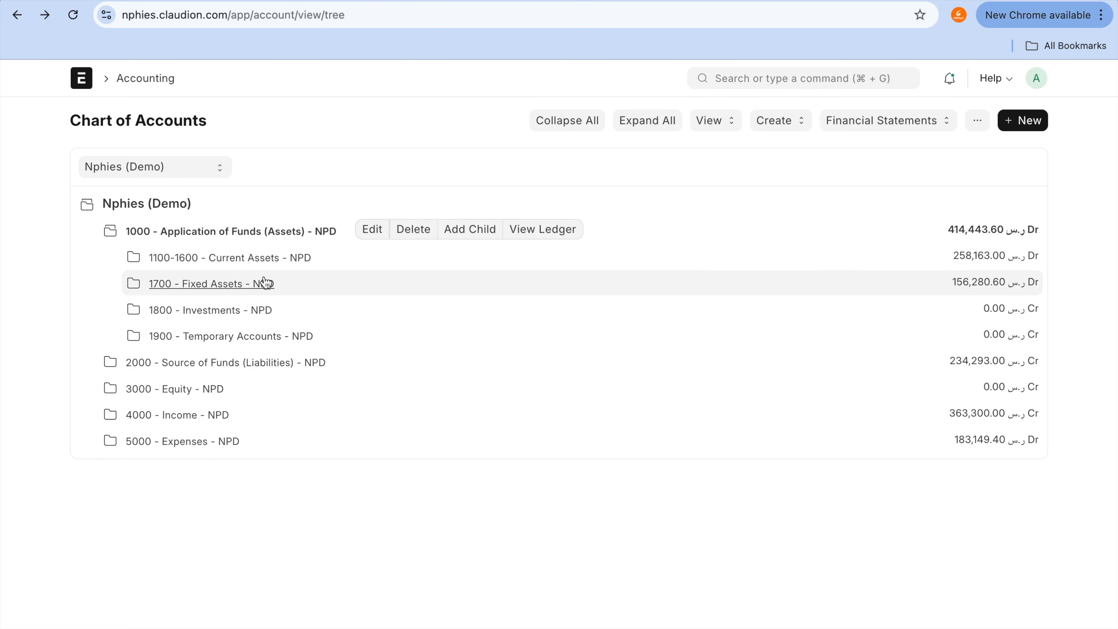
{"action": "left_click", "coordinate": [264, 283]}
{"action": "scroll", "coordinate": [399, 474], "scroll_direction": "down", "scroll_amount": 1}
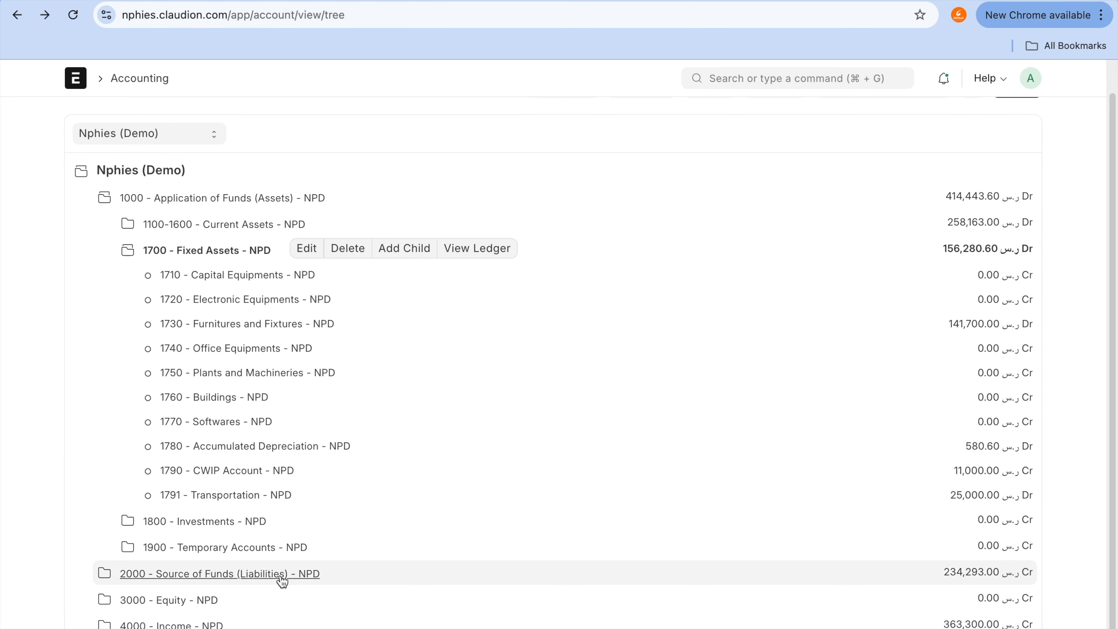
{"action": "left_click", "coordinate": [264, 496]}
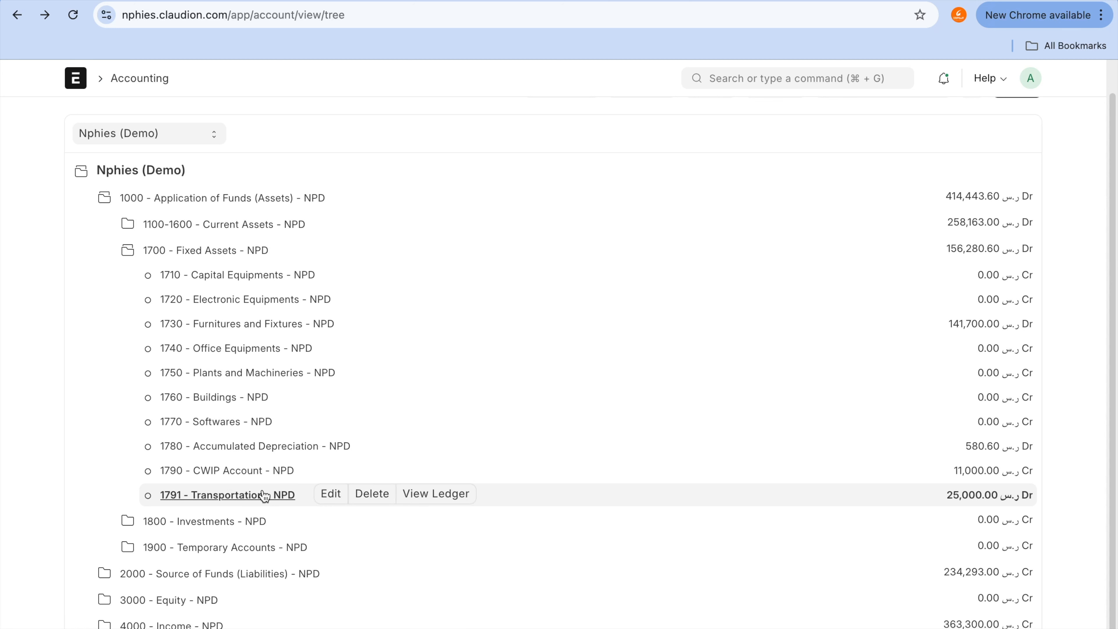
Step: Compare the balances of the 1780 - Accumulated Depreciation and 1791 - Transportation accounts in the chart
{"action": "mouse_move", "coordinate": [505, 494]}
{"action": "left_mouse_down"}
{"action": "mouse_move", "coordinate": [861, 479]}
{"action": "mouse_move", "coordinate": [964, 506]}
{"action": "left_mouse_up"}
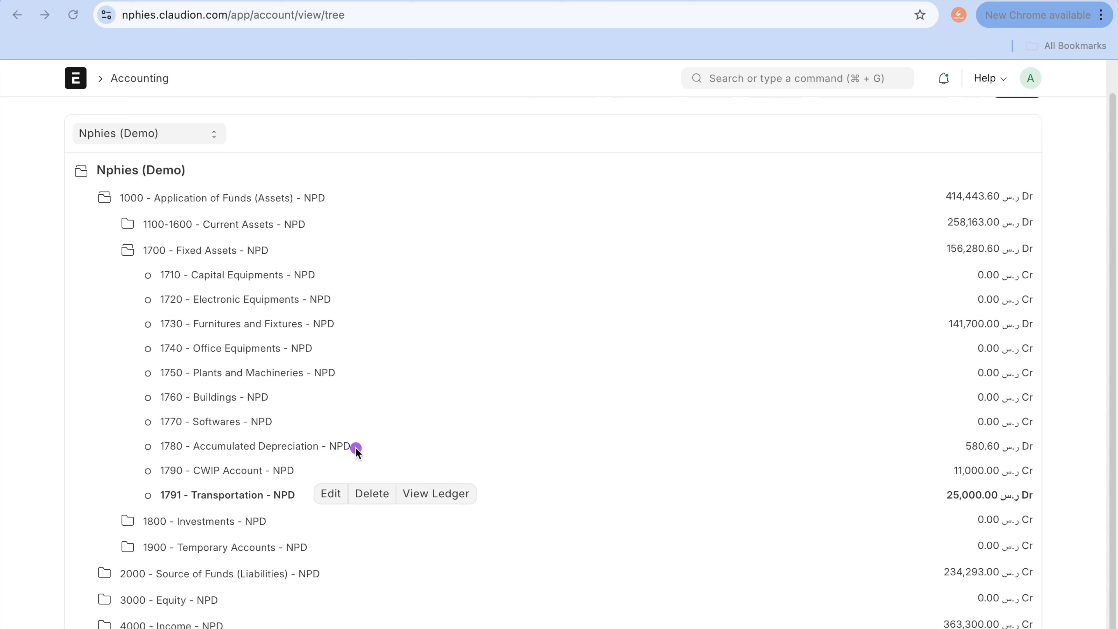
{"action": "left_click_drag", "start_coordinate": [353, 447], "coordinate": [962, 443]}
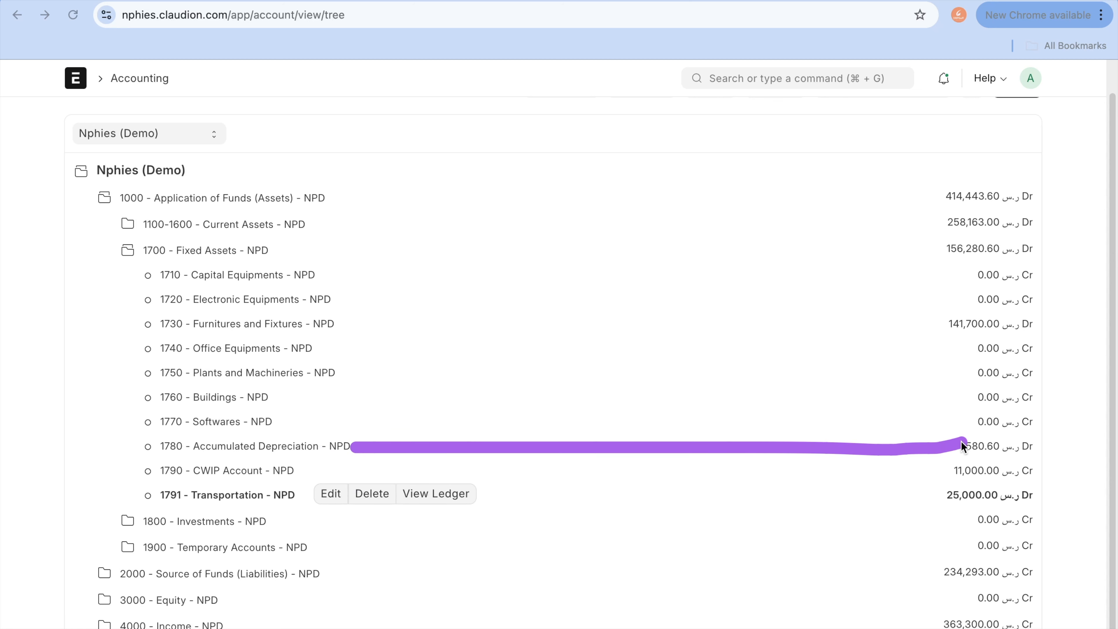
{"action": "left_click_drag", "start_coordinate": [299, 500], "coordinate": [959, 498]}
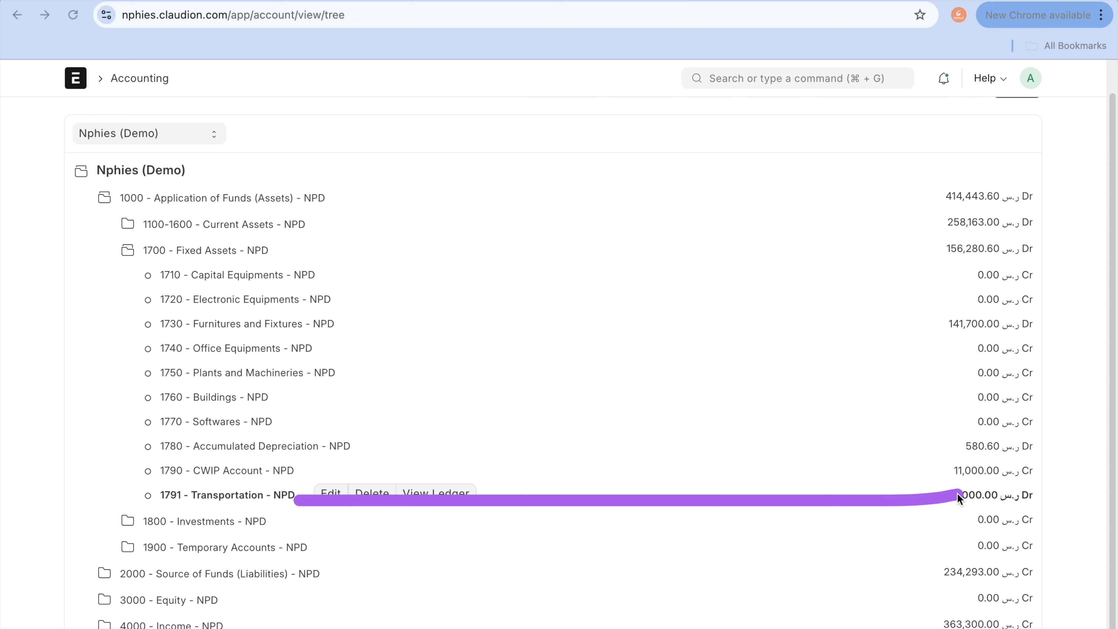
{"action": "left_click", "coordinate": [369, 462]}
{"action": "mouse_move", "coordinate": [318, 450]}
{"action": "left_mouse_down"}
{"action": "mouse_move", "coordinate": [357, 451]}
{"action": "mouse_move", "coordinate": [333, 628]}
{"action": "left_mouse_up"}
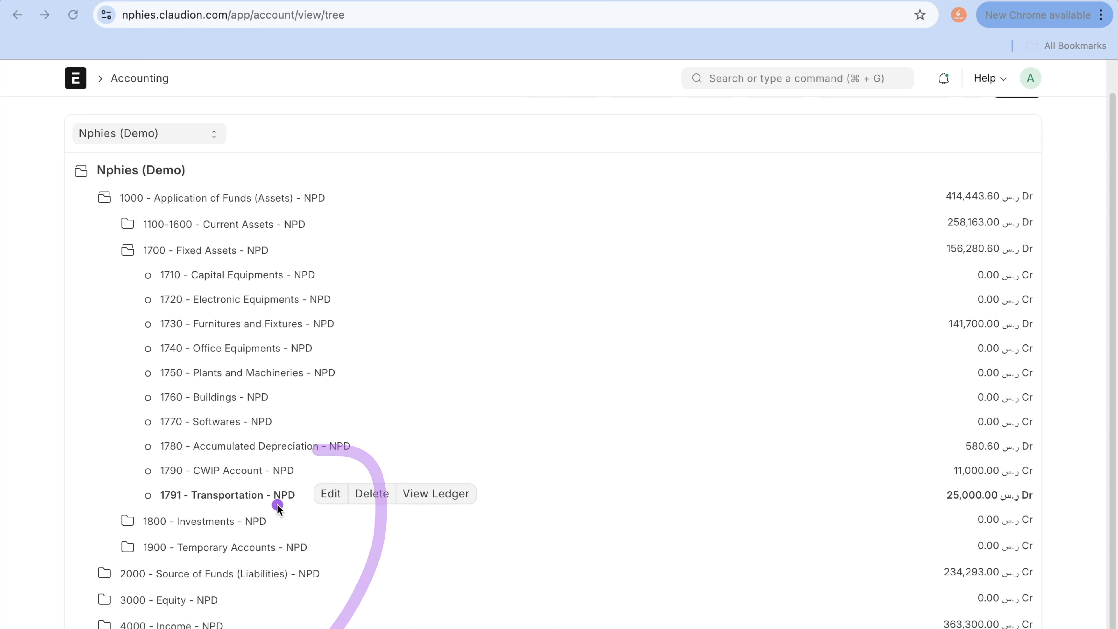
{"action": "mouse_move", "coordinate": [274, 507]}
{"action": "left_mouse_down"}
{"action": "mouse_move", "coordinate": [316, 538]}
{"action": "mouse_move", "coordinate": [262, 628]}
{"action": "left_mouse_up"}
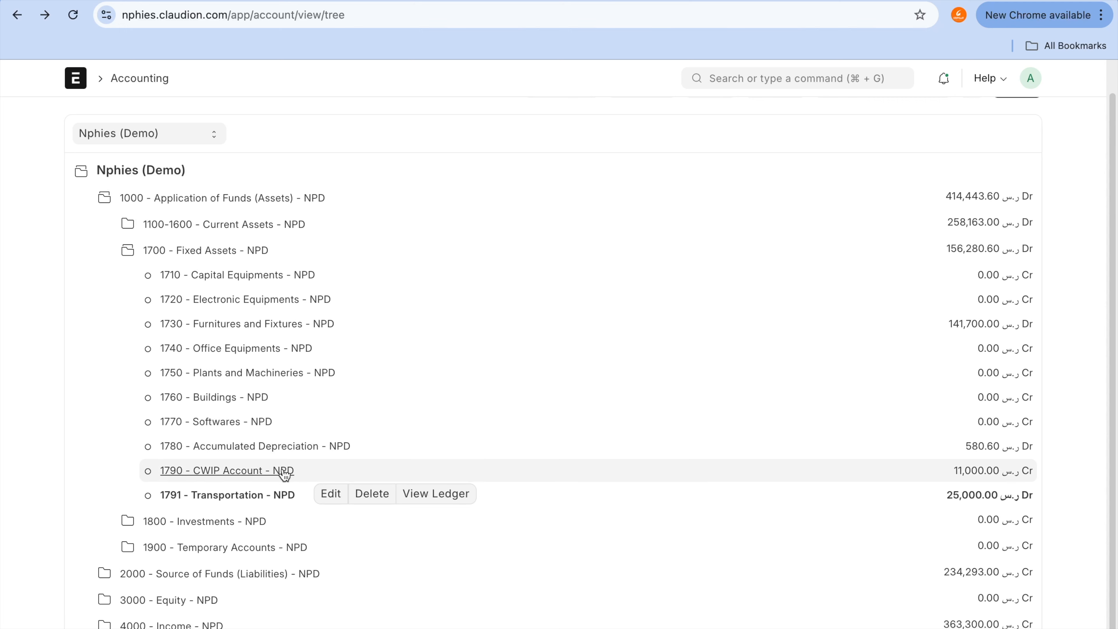
Step: View the general ledger of the Transportation account and return to the Chart of Accounts
{"action": "left_click", "coordinate": [450, 493]}
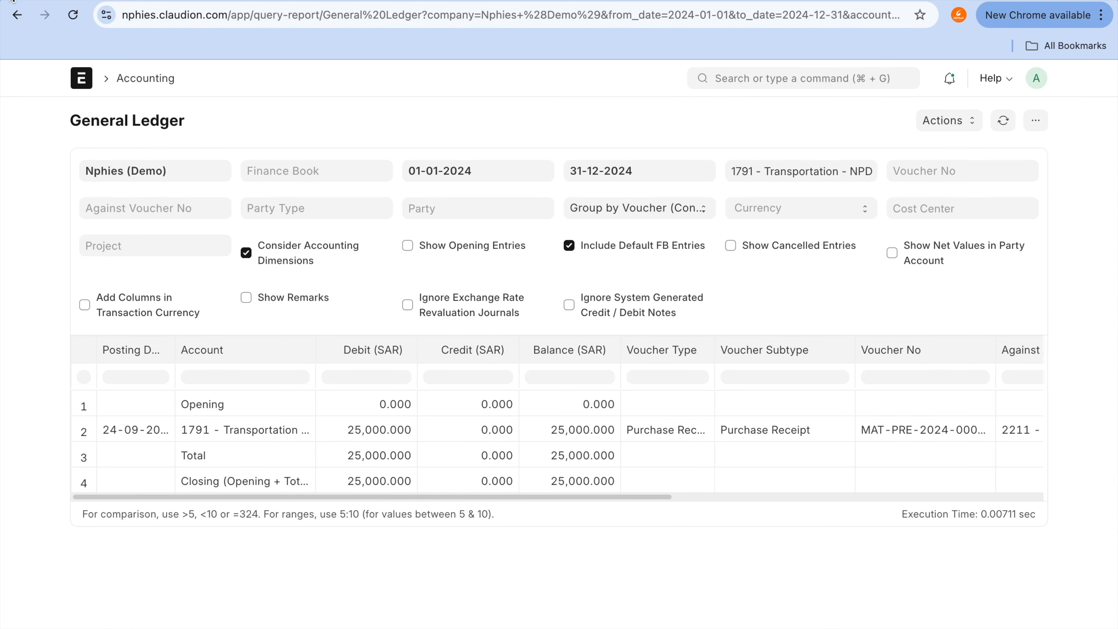
{"action": "left_click", "coordinate": [18, 16]}
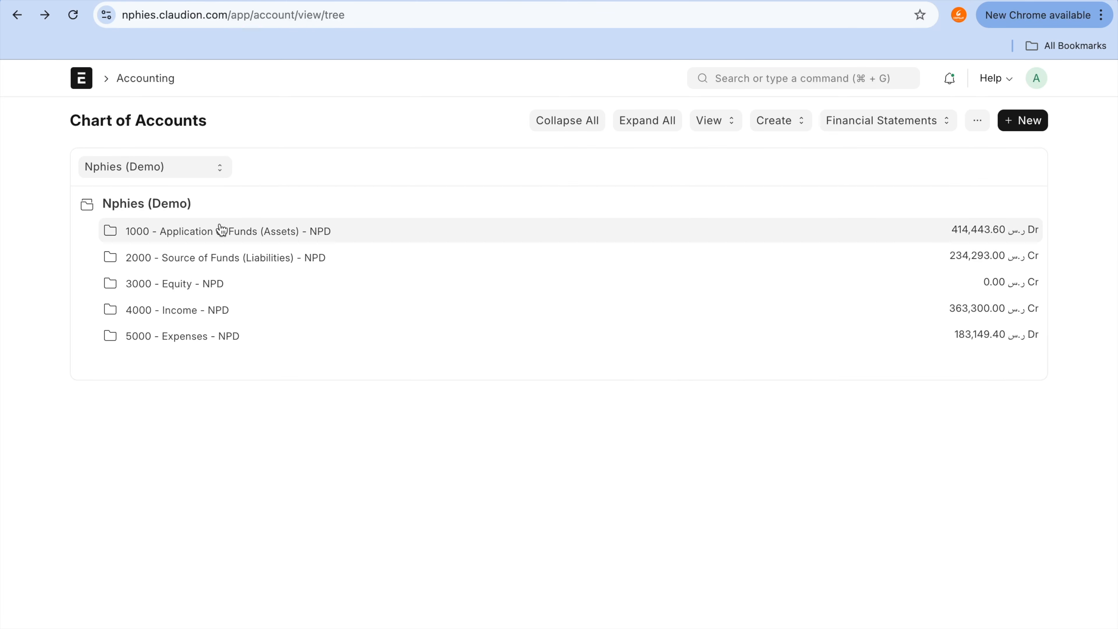
Step: Expand the Fixed Assets group again and open the ledger of the 1780 - Accumulated Depreciation account
{"action": "left_click", "coordinate": [237, 231]}
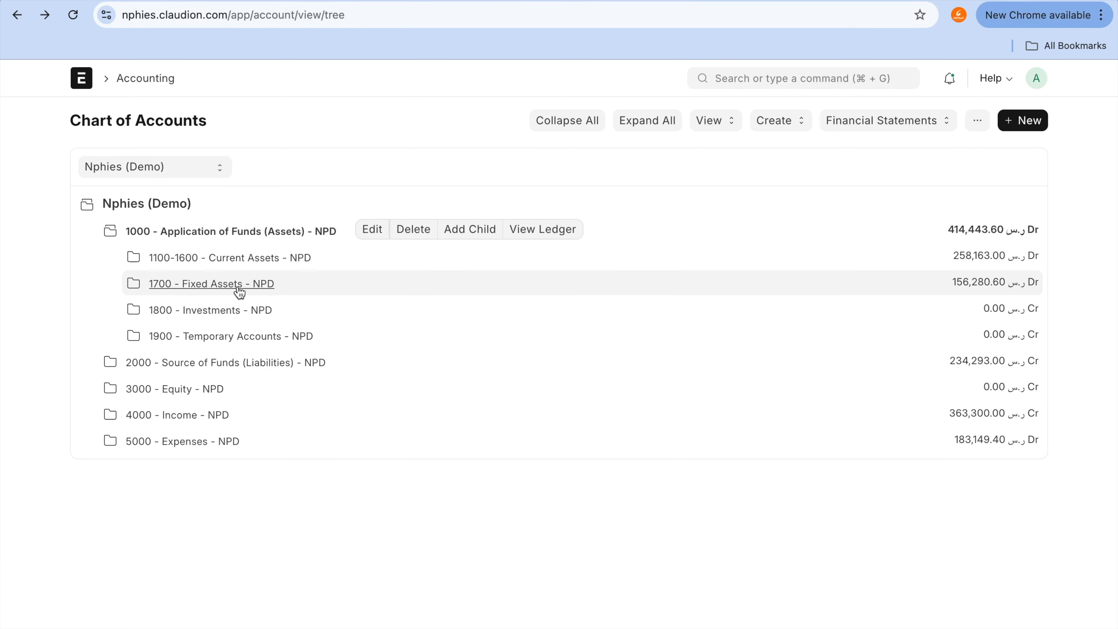
{"action": "left_click", "coordinate": [239, 287]}
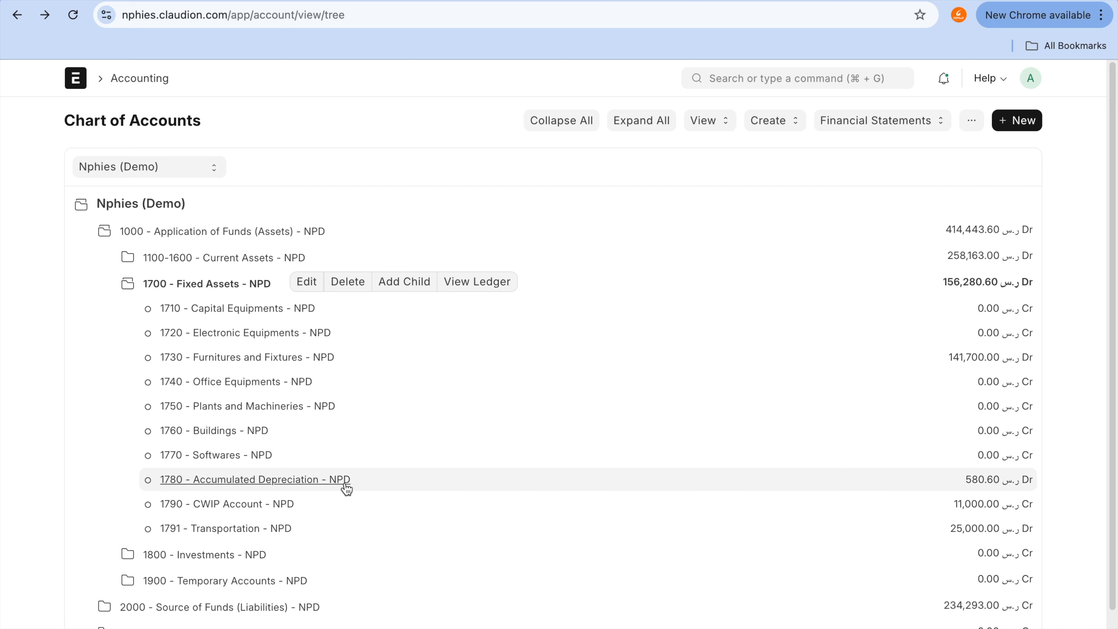
{"action": "left_click", "coordinate": [288, 488]}
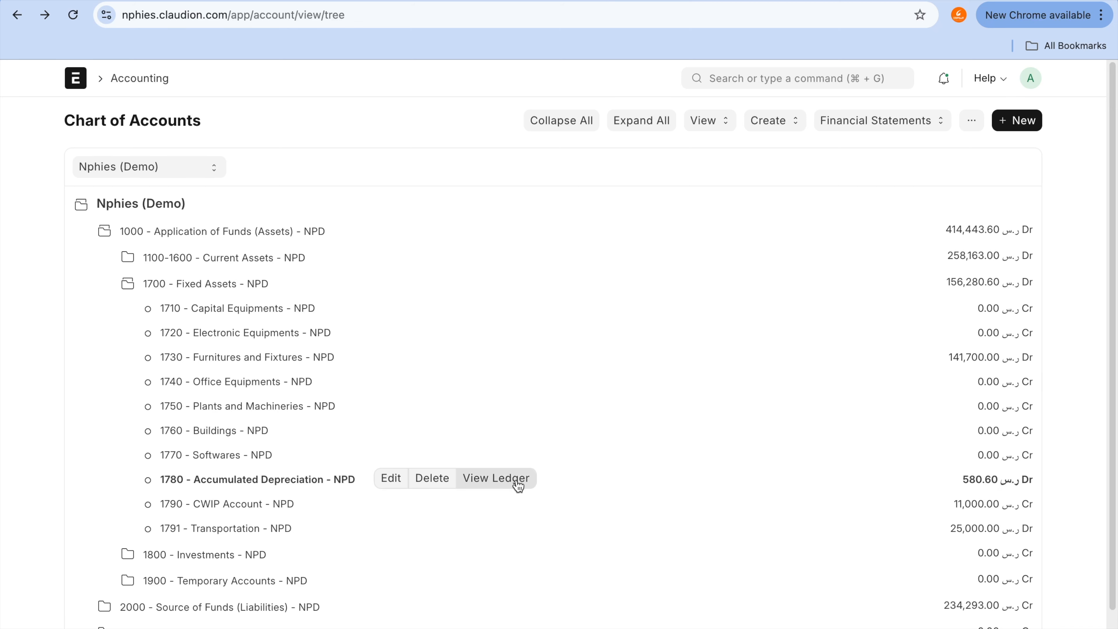
{"action": "left_click", "coordinate": [535, 484]}
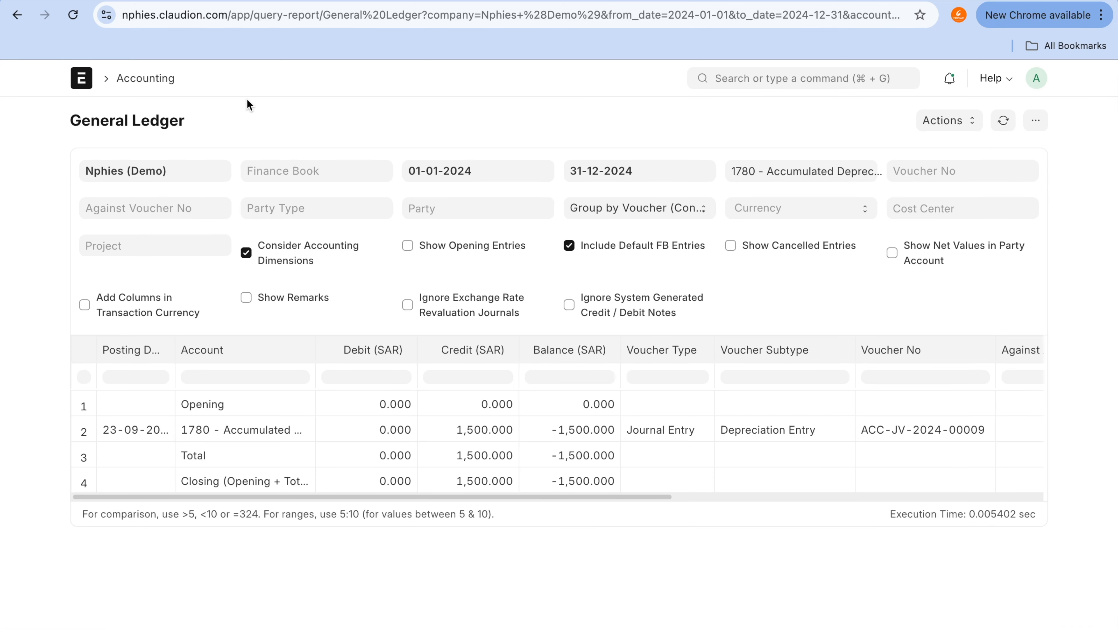
Step: Filter the general ledger by Finance book 01 and examine the credit of the latest depreciation entry, dated 24-09-2024
{"action": "left_click", "coordinate": [282, 179]}
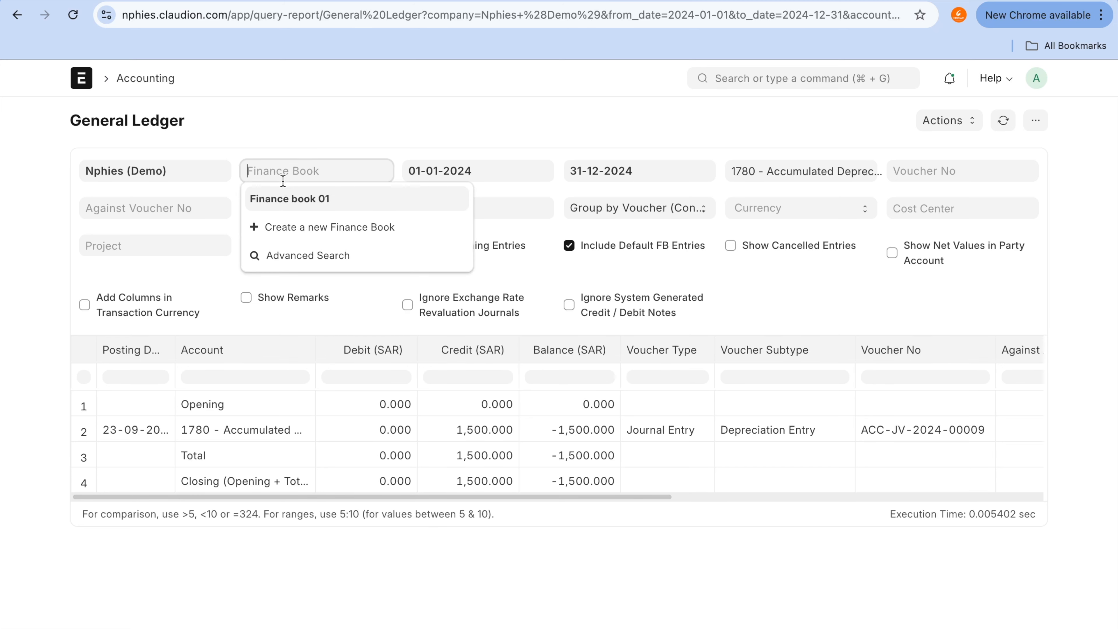
{"action": "left_click", "coordinate": [287, 200]}
{"action": "scroll", "coordinate": [363, 478], "scroll_direction": "down", "scroll_amount": 2}
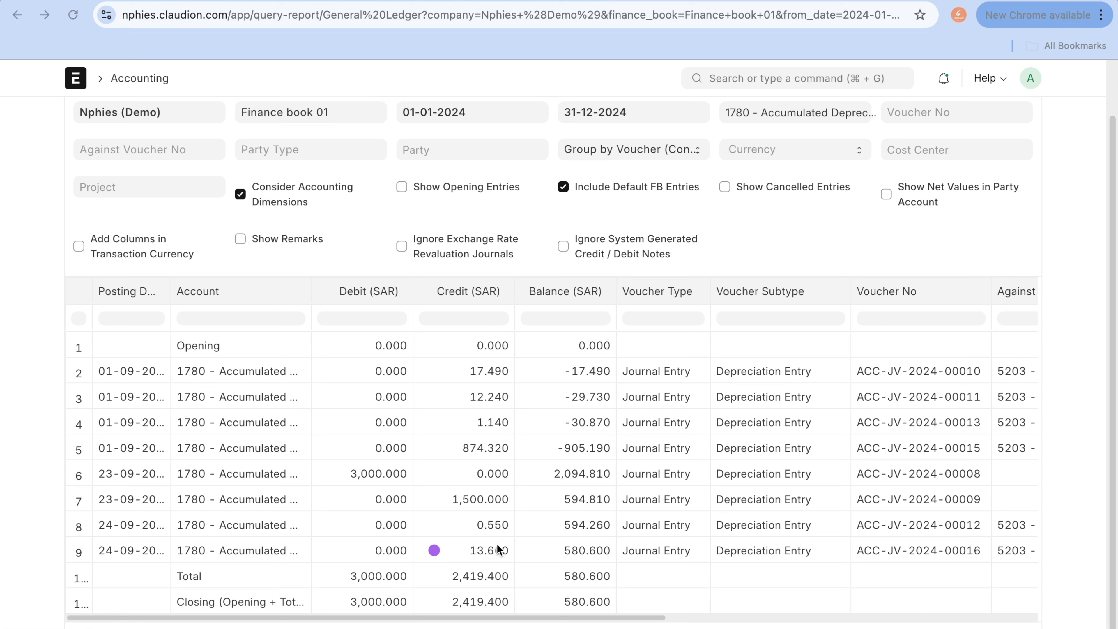
{"action": "left_click_drag", "start_coordinate": [448, 553], "coordinate": [593, 553]}
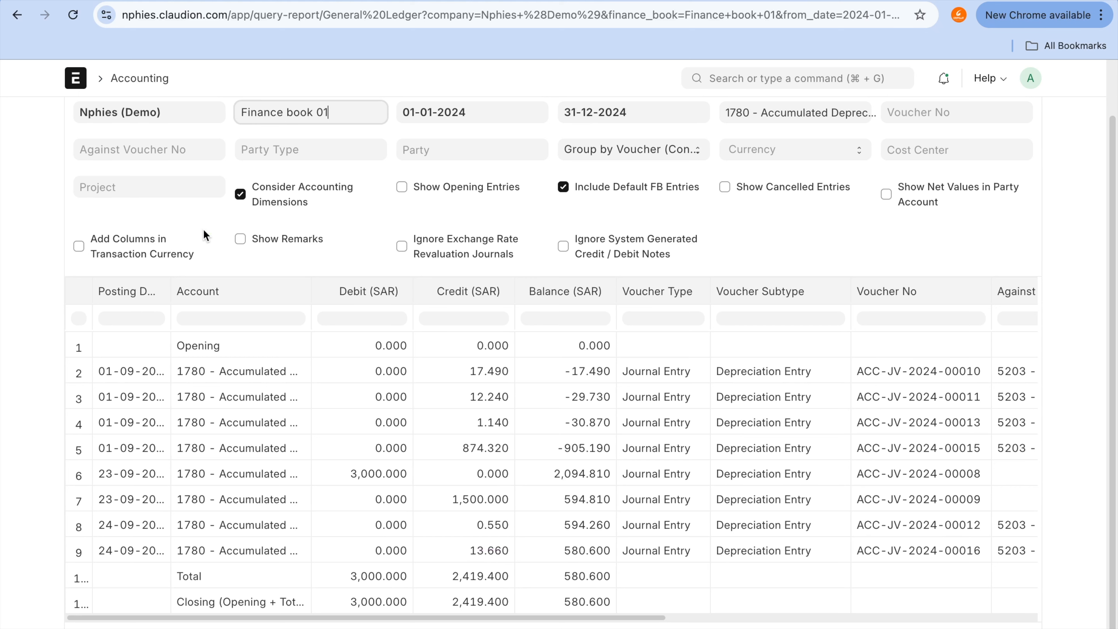
Step: Return from the depreciation journal entry to the Nissan Patrol asset and review its Maintenance Required setting
{"action": "left_click", "coordinate": [17, 14]}
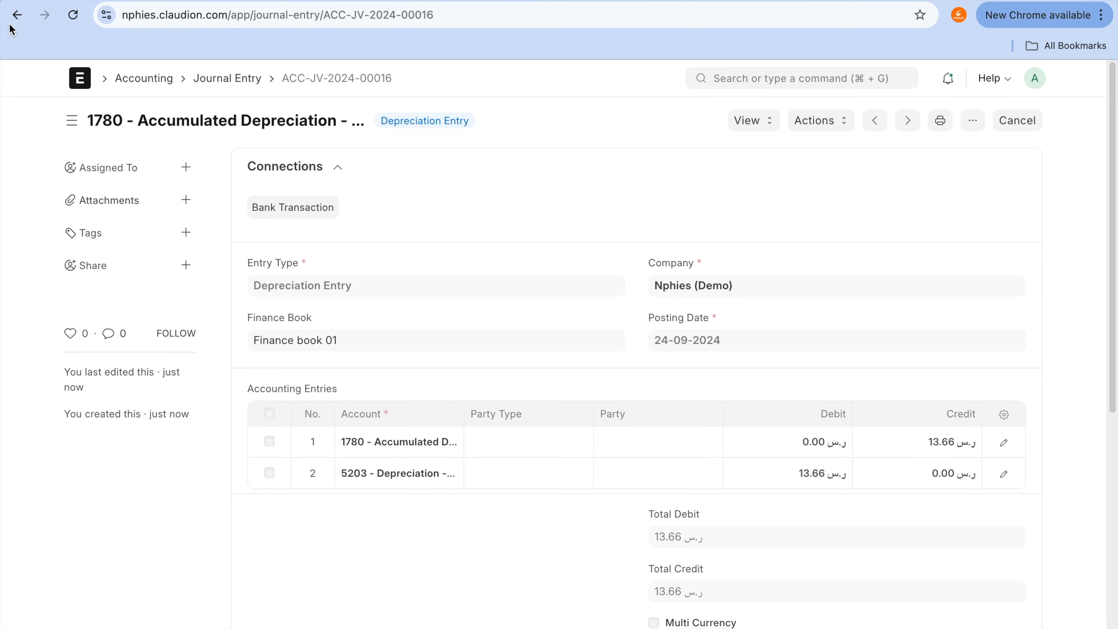
{"action": "left_click", "coordinate": [15, 19]}
{"action": "left_click", "coordinate": [16, 19]}
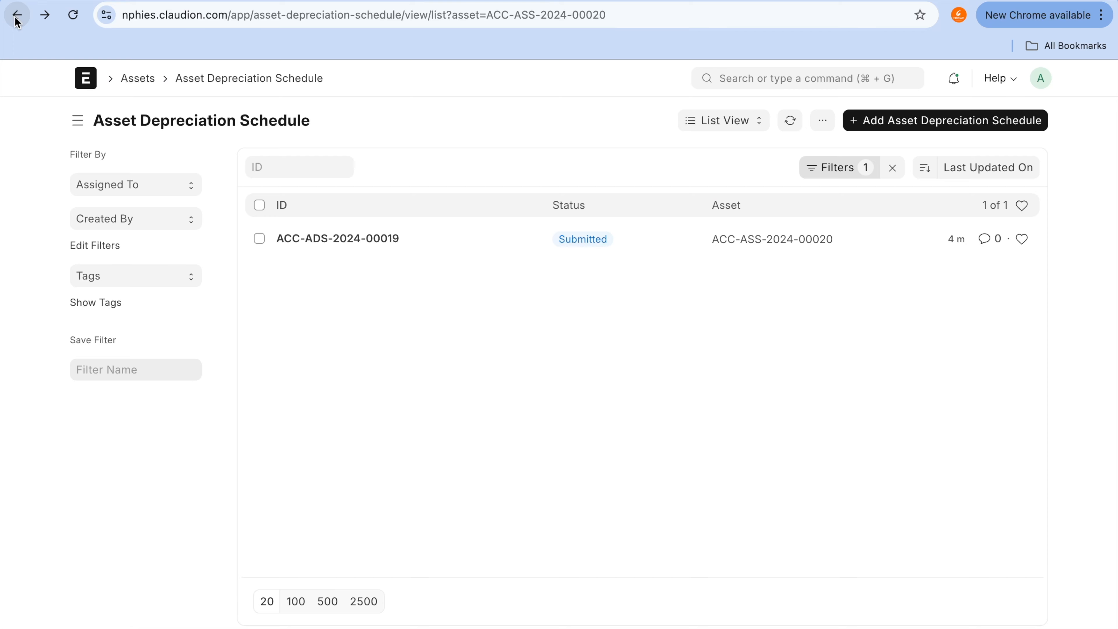
{"action": "left_click", "coordinate": [16, 20]}
{"action": "scroll", "coordinate": [643, 397], "scroll_direction": "down", "scroll_amount": 15}
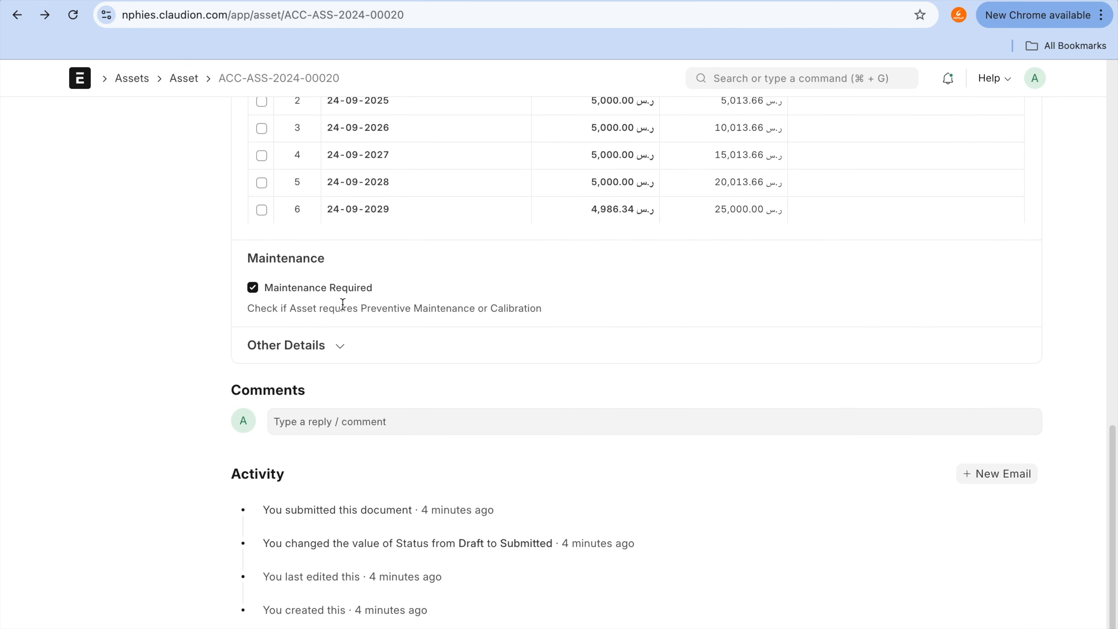
{"action": "left_click", "coordinate": [339, 268]}
{"action": "mouse_move", "coordinate": [339, 268]}
{"action": "left_mouse_down"}
{"action": "mouse_move", "coordinate": [232, 325]}
{"action": "mouse_move", "coordinate": [238, 239]}
{"action": "left_mouse_up"}
{"action": "scroll", "coordinate": [665, 350], "scroll_direction": "up", "scroll_amount": 15}
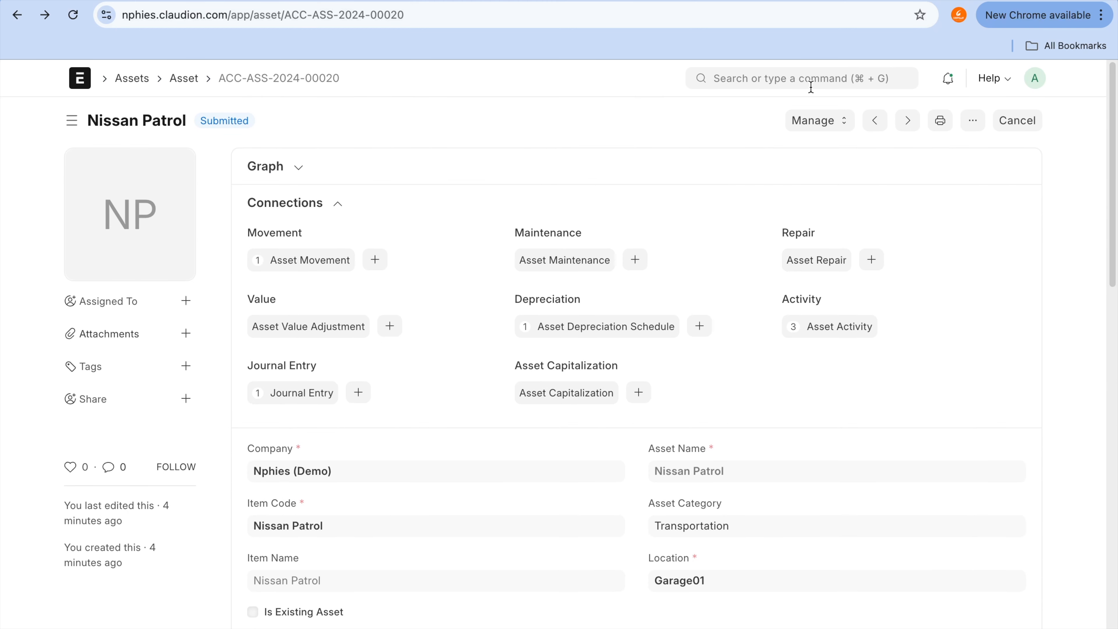
Step: Search for "maintenance t", open the Asset Maintenance Team list, review Asset maintenance team 01, and return to the list
{"action": "left_click", "coordinate": [811, 86]}
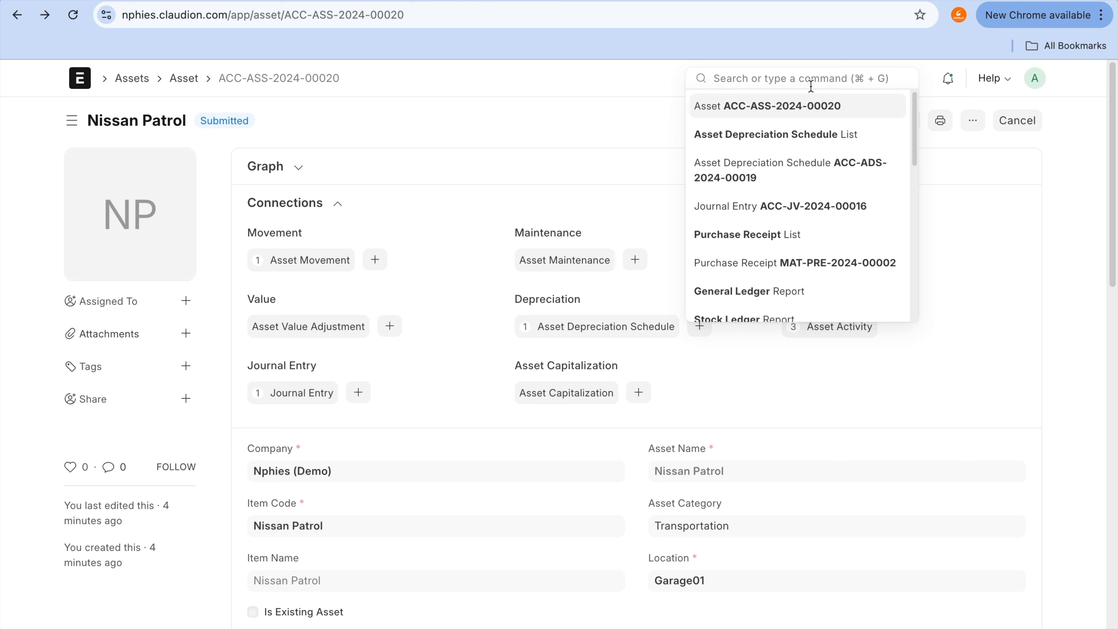
{"action": "type", "text": "main"}
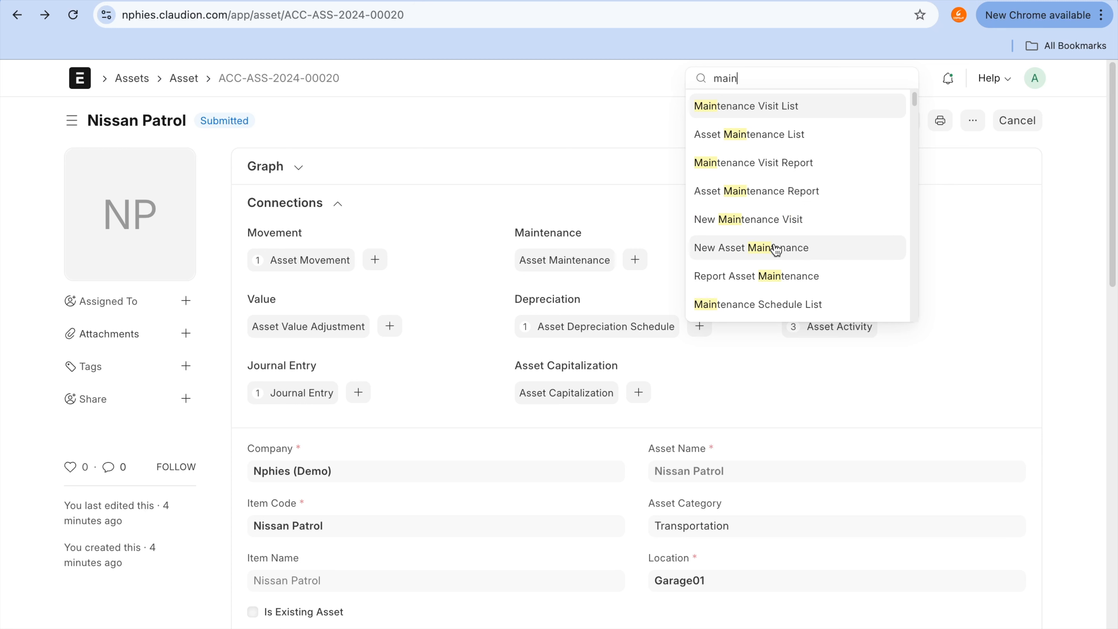
{"action": "type", "text": "tenance t"}
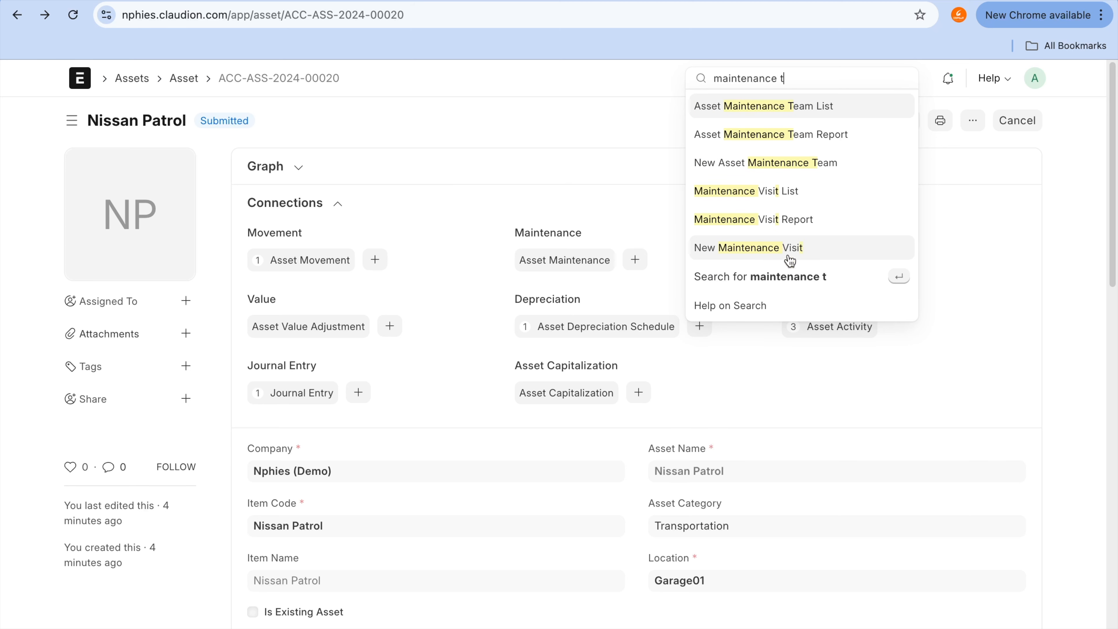
{"action": "left_click", "coordinate": [807, 107]}
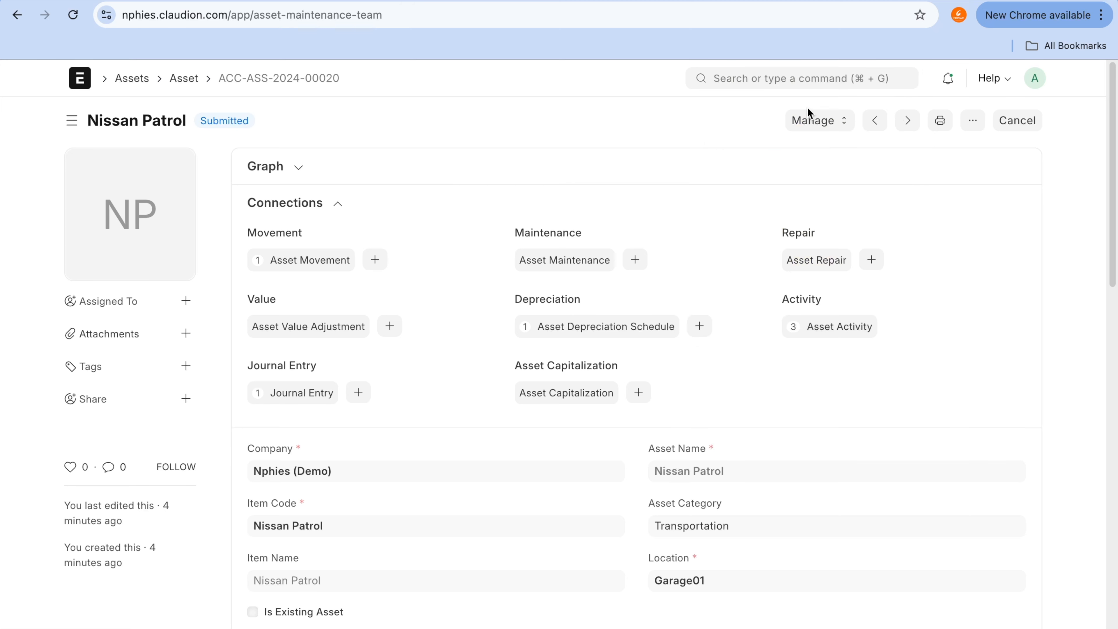
{"action": "left_click", "coordinate": [402, 241]}
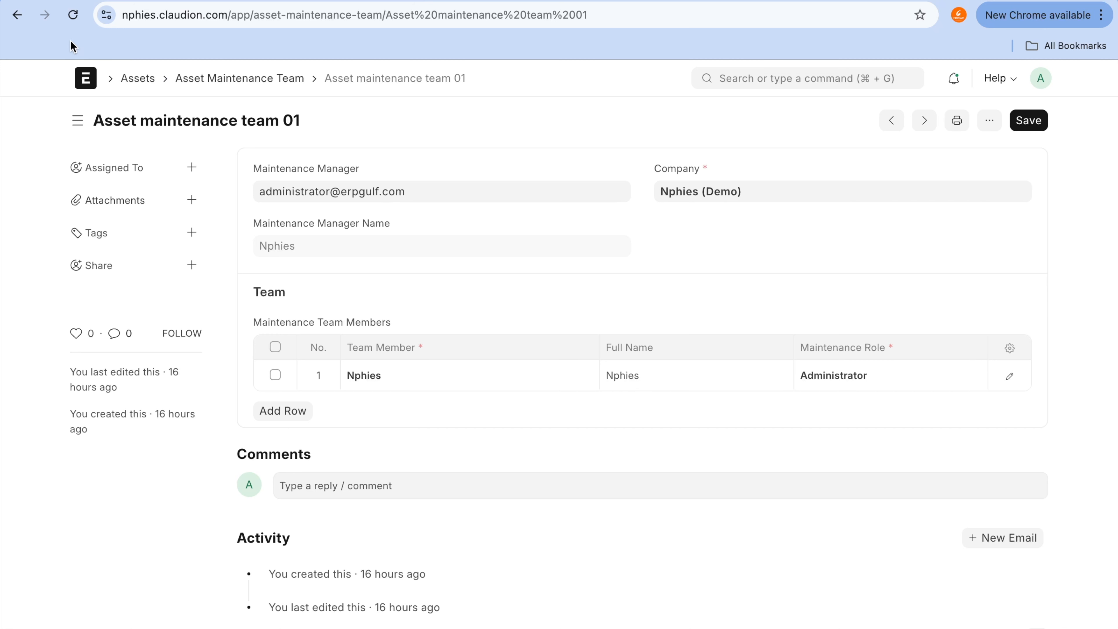
{"action": "left_click", "coordinate": [17, 14]}
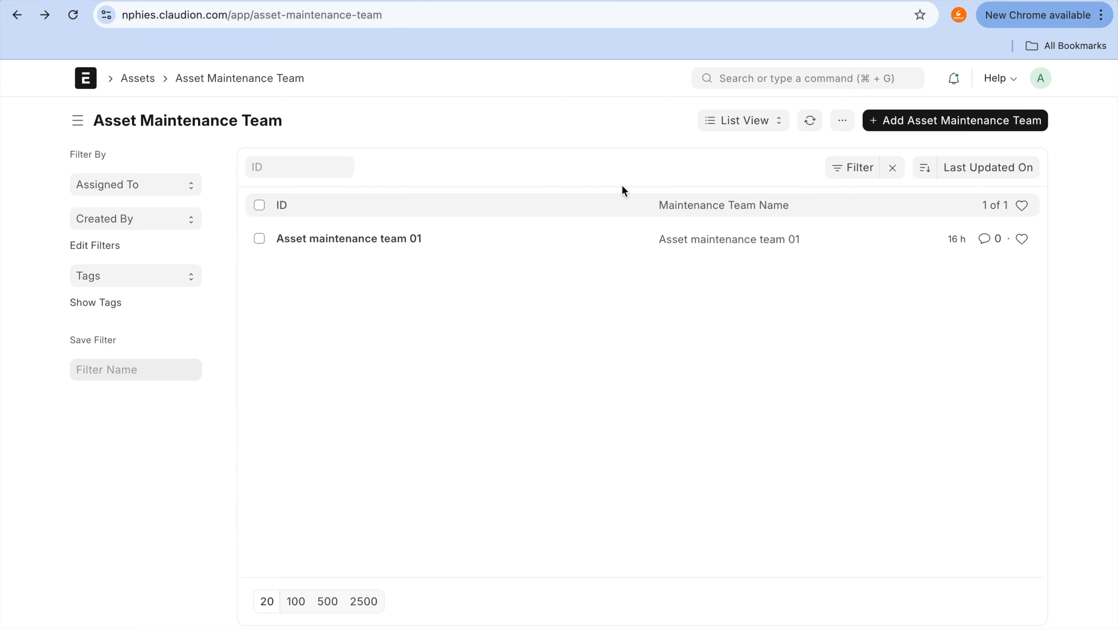
Step: Search for "maintenan" and open the Asset Maintenance list
{"action": "left_click", "coordinate": [771, 81]}
{"action": "type", "text": "manter"}
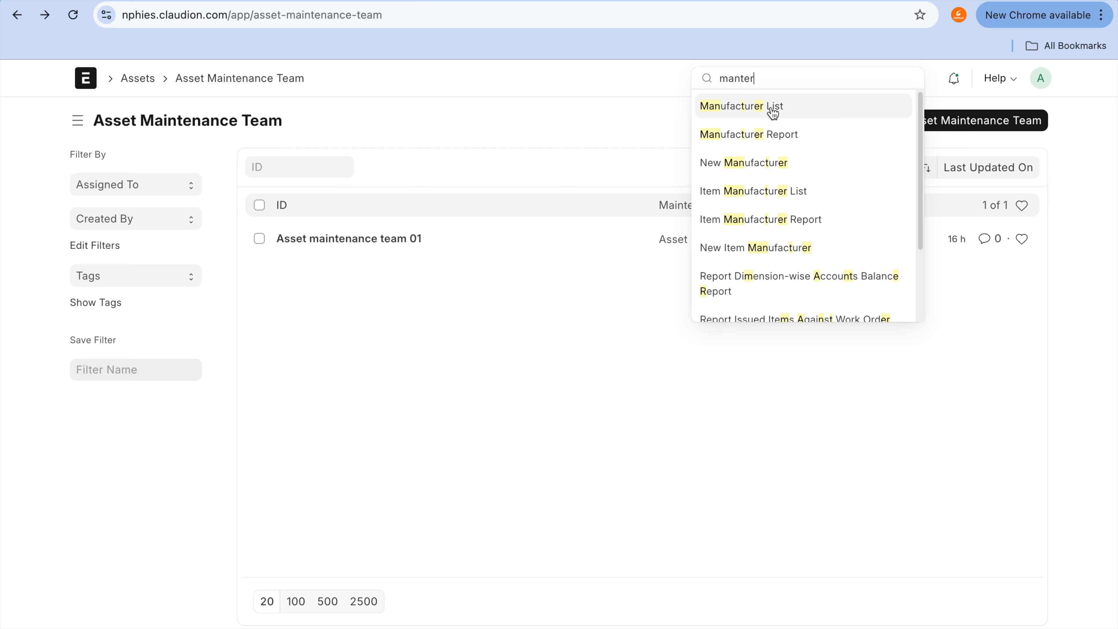
{"action": "key", "text": "BackSpace"}
{"action": "key", "text": "BackSpace"}
{"action": "key", "text": "BackSpace"}
{"action": "key", "text": "BackSpace"}
{"action": "type", "text": "inte"}
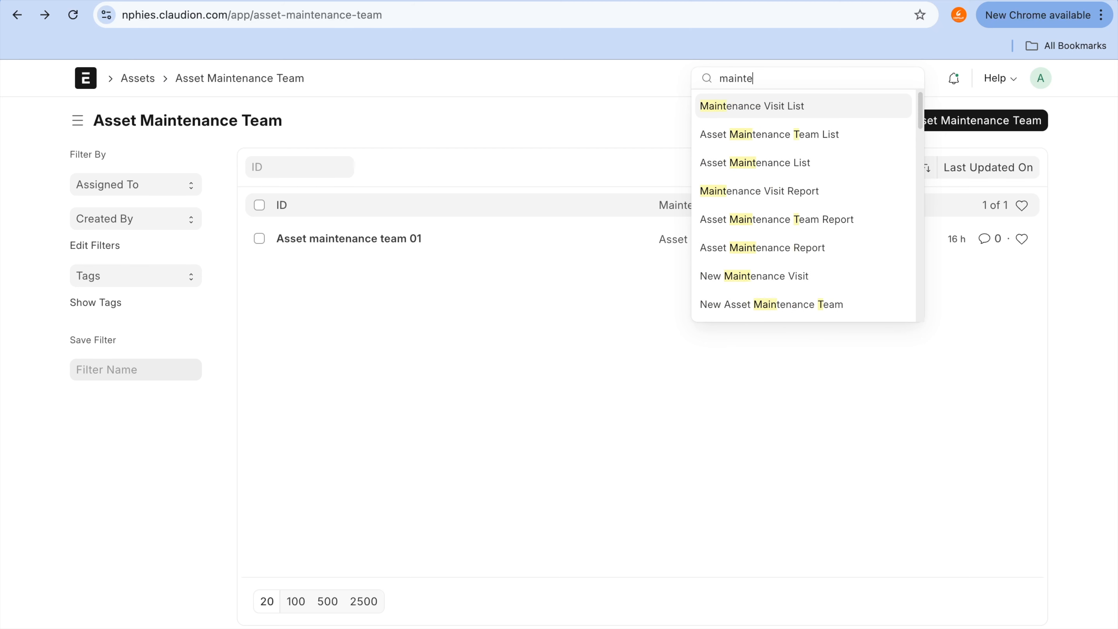
{"action": "type", "text": "nance"}
{"action": "key", "text": "BackSpace"}
{"action": "key", "text": "BackSpace"}
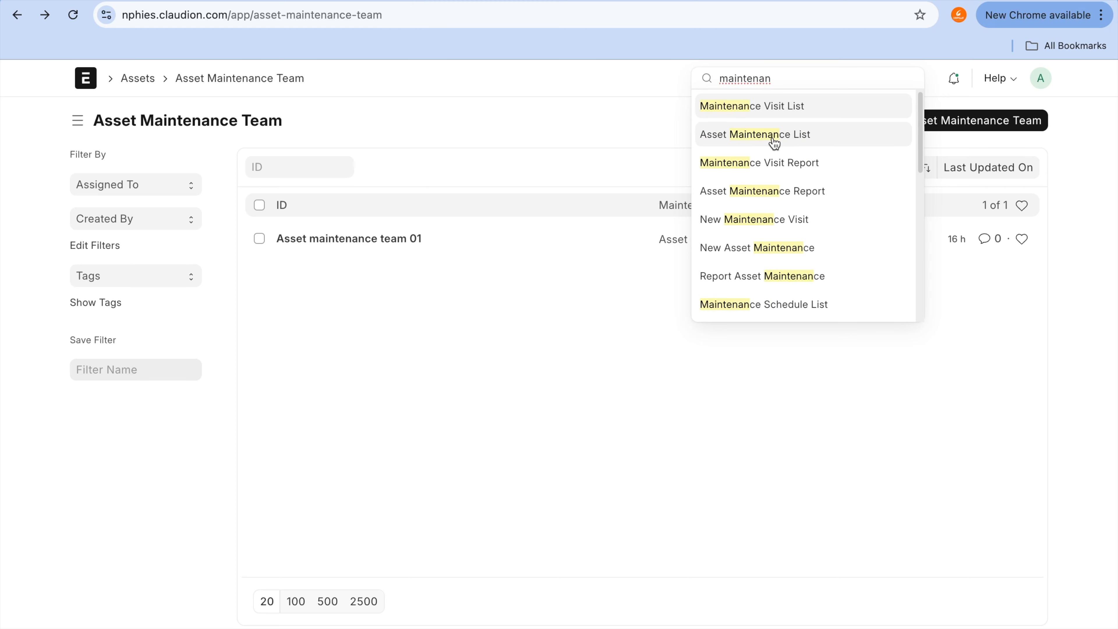
{"action": "left_click", "coordinate": [774, 142]}
Step: Open the asset maintenance record ACC-ASS-2024-00010 for the Shoe Rack and review its maintenance team and Cleaning task
{"action": "left_click", "coordinate": [382, 239]}
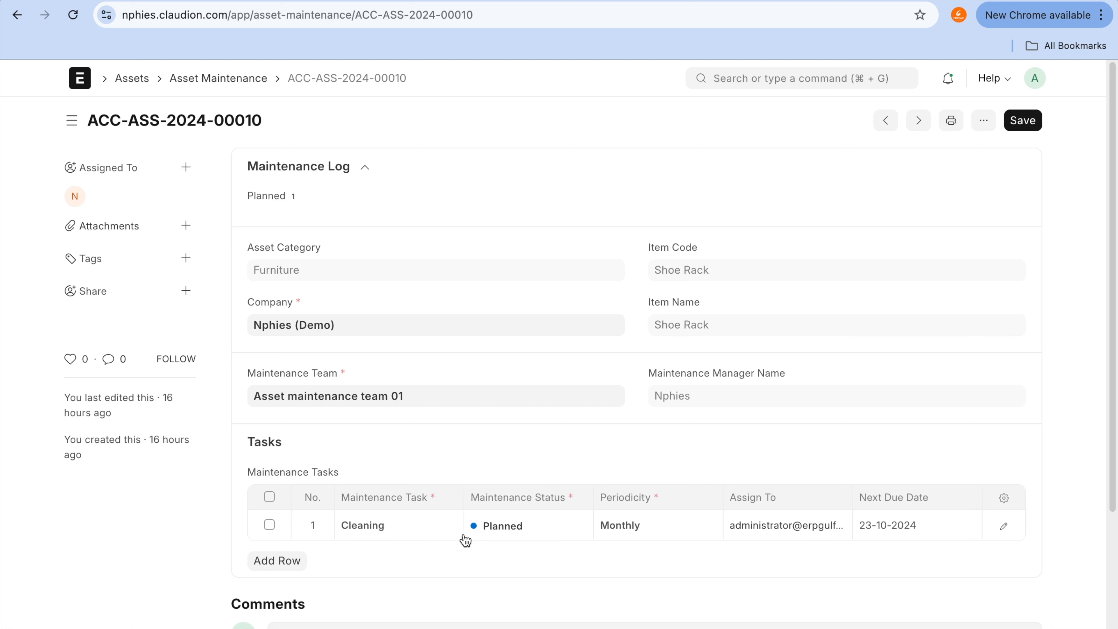
{"action": "mouse_move", "coordinate": [369, 504]}
{"action": "left_mouse_down"}
{"action": "mouse_move", "coordinate": [486, 444]}
{"action": "mouse_move", "coordinate": [410, 453]}
{"action": "left_mouse_up"}
{"action": "left_click", "coordinate": [786, 1]}
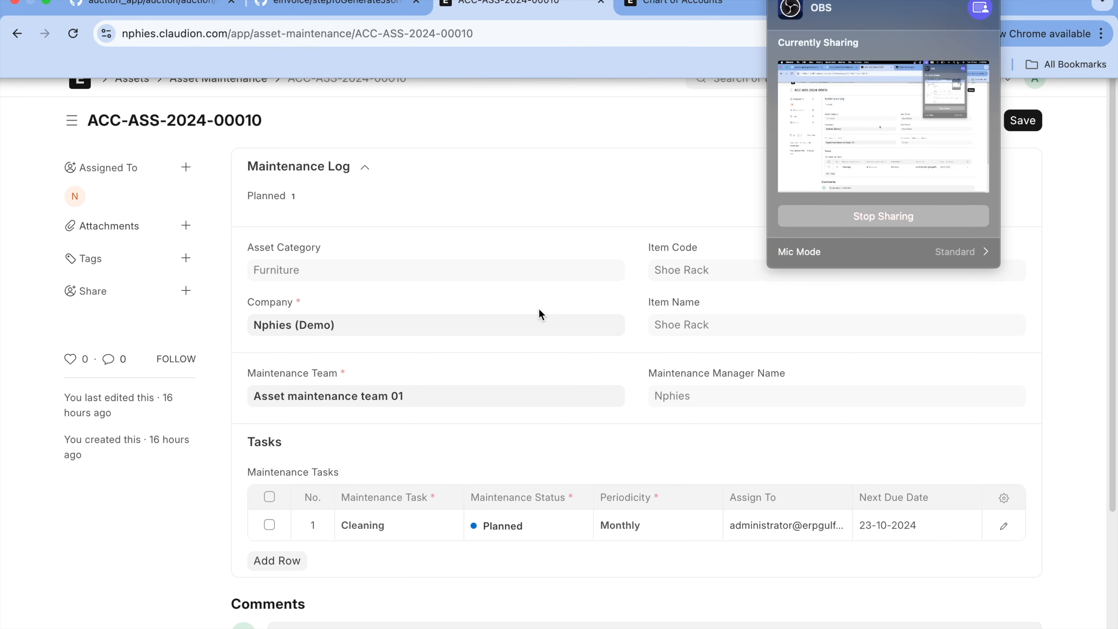
{"action": "left_click", "coordinate": [573, 195]}
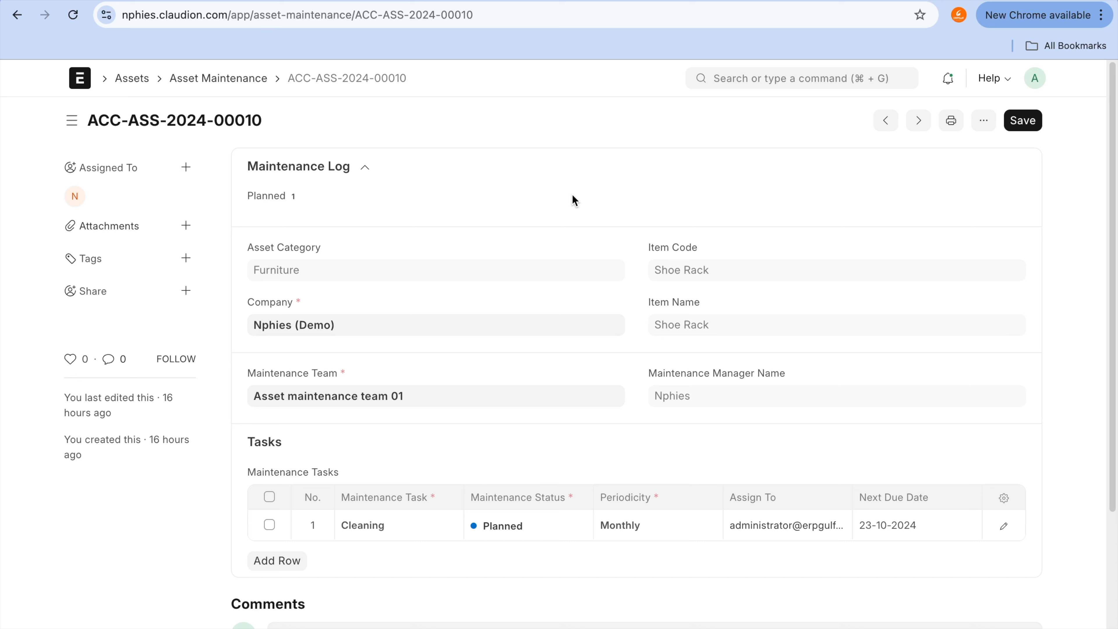
Step: Add an empty second row to the Maintenance Tasks table and delete it again
{"action": "left_click", "coordinate": [288, 560]}
{"action": "left_click", "coordinate": [404, 554]}
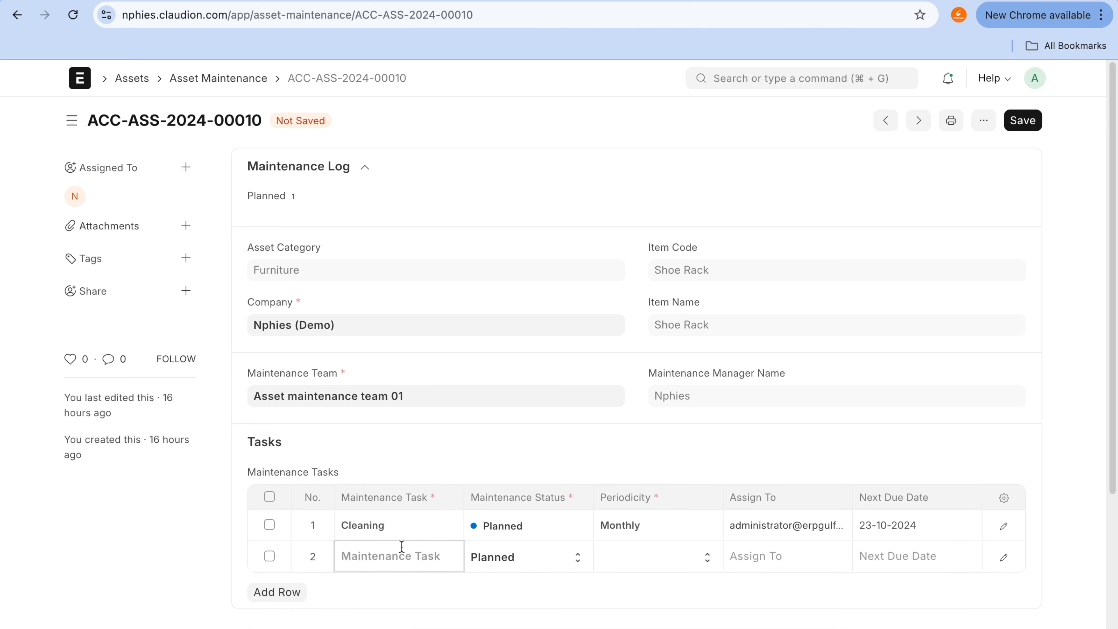
{"action": "scroll", "coordinate": [432, 389], "scroll_direction": "down", "scroll_amount": 2}
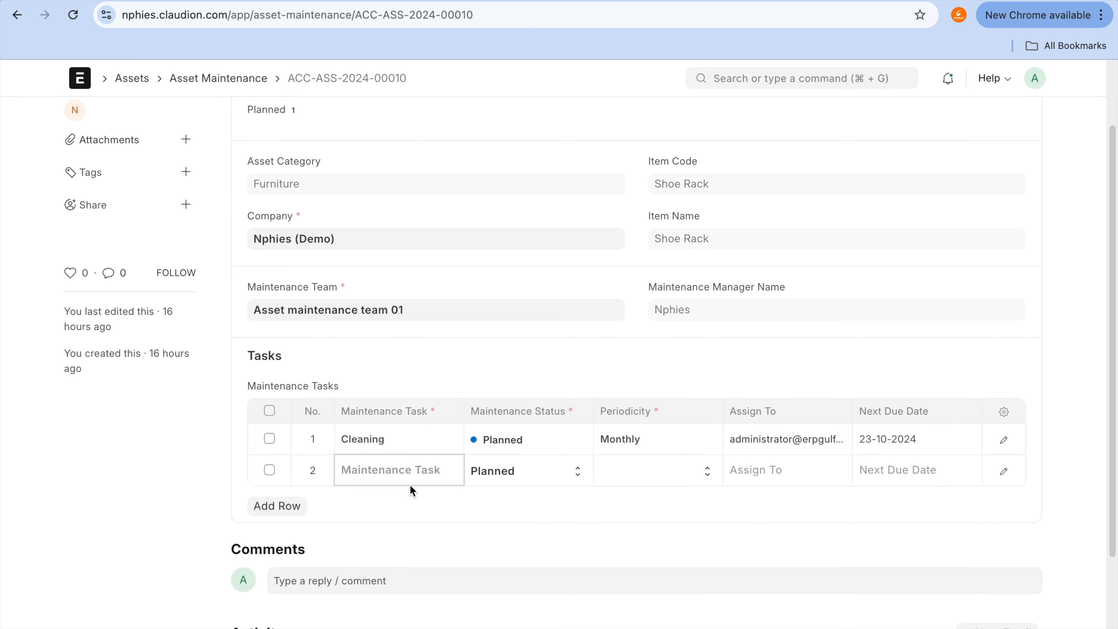
{"action": "left_click", "coordinate": [269, 470]}
{"action": "left_click", "coordinate": [269, 506]}
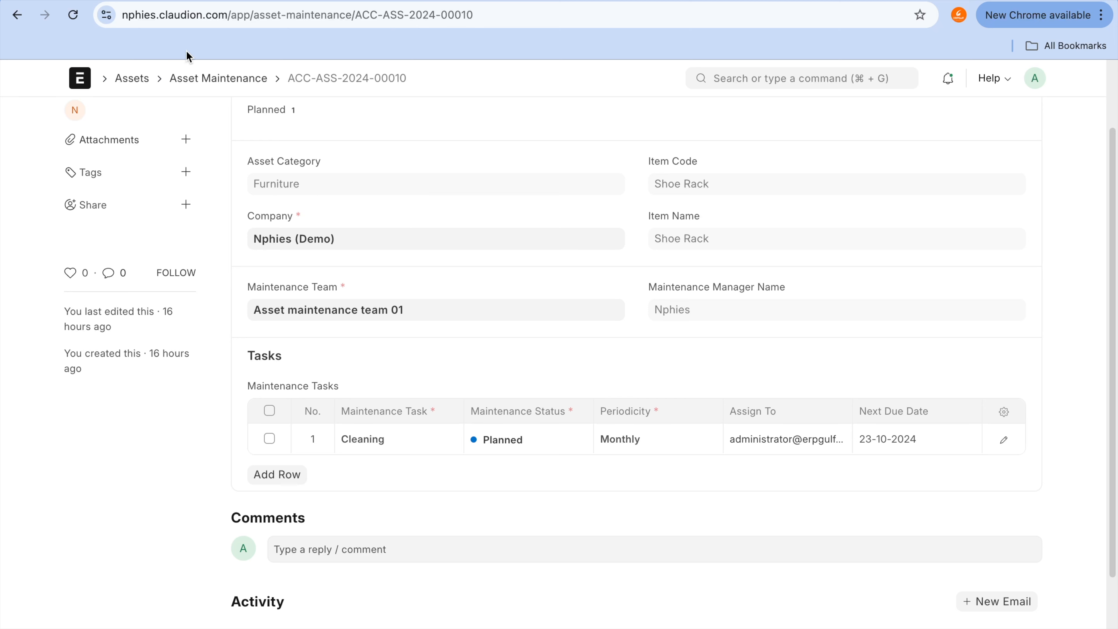
Step: Go back from the Shoe Rack's maintenance record to the Nissan Patrol asset and review its Maintenance Required setting and connections
{"action": "left_click", "coordinate": [217, 79]}
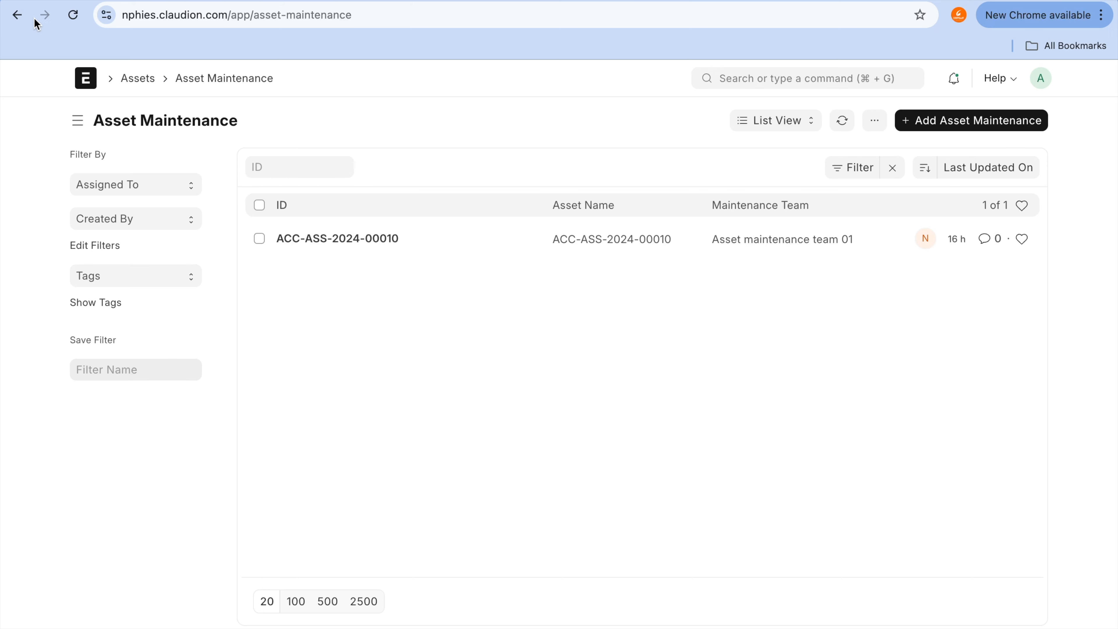
{"action": "left_click", "coordinate": [21, 21]}
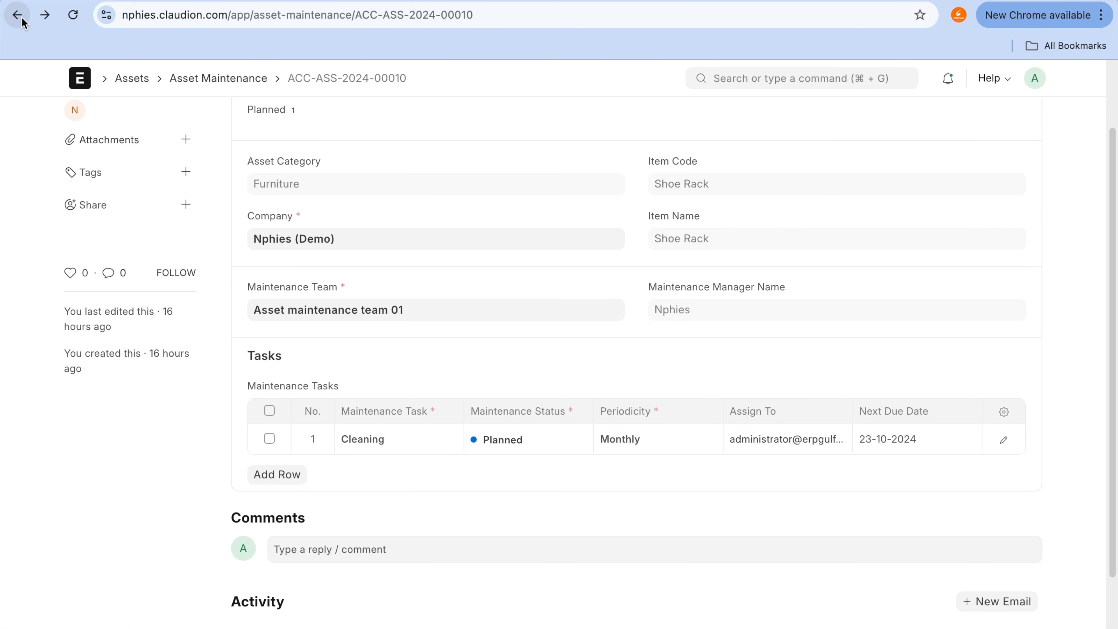
{"action": "left_click", "coordinate": [20, 17]}
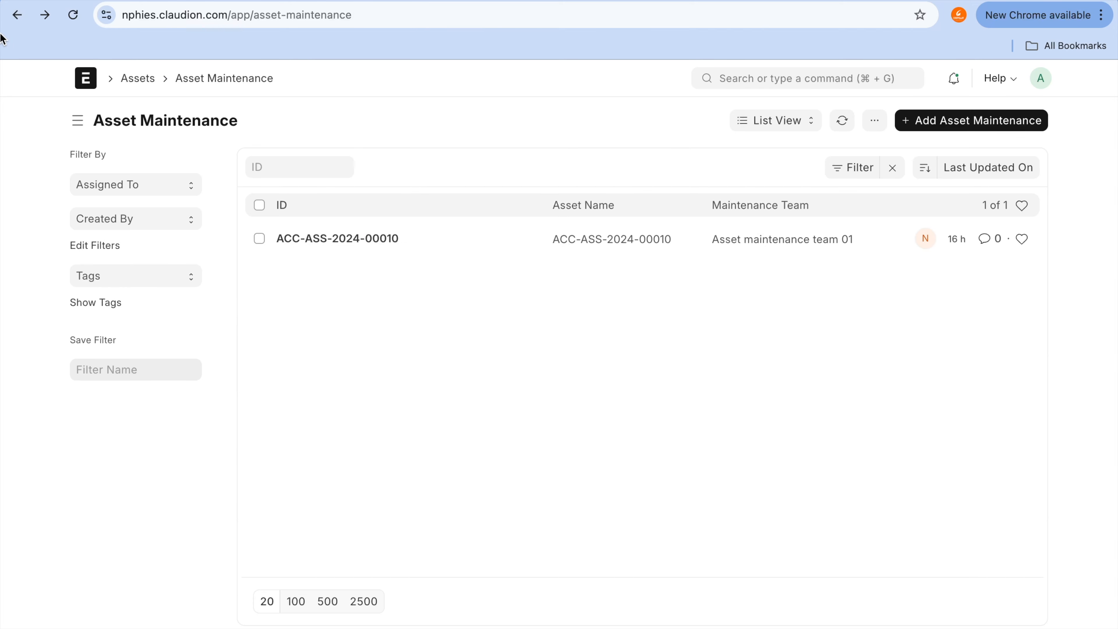
{"action": "left_click", "coordinate": [17, 14]}
{"action": "left_click", "coordinate": [18, 15]}
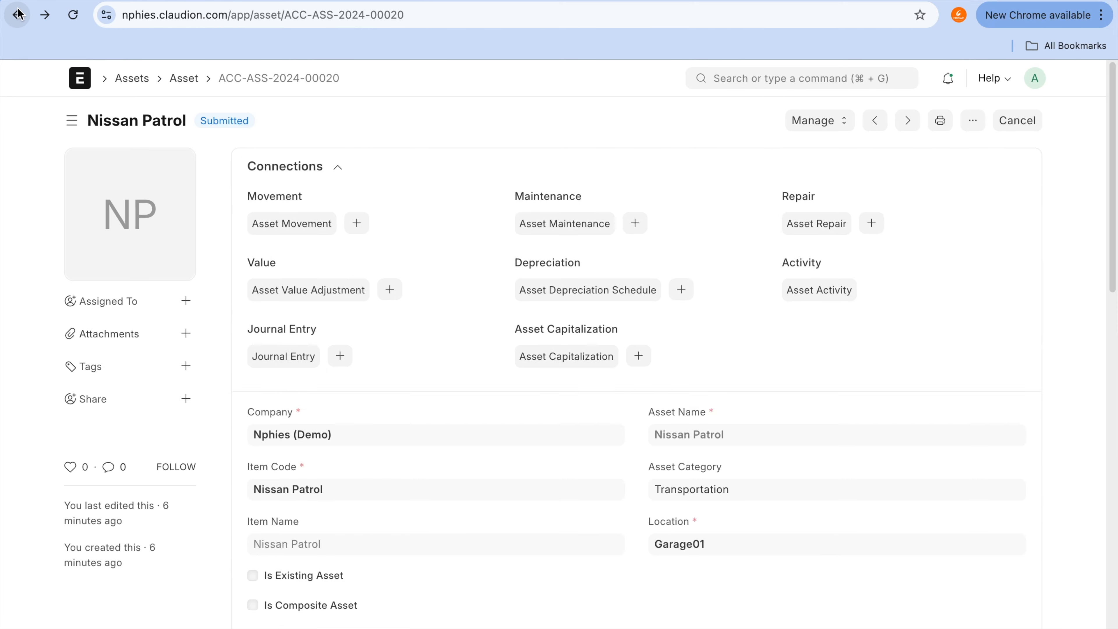
{"action": "scroll", "coordinate": [528, 398], "scroll_direction": "down", "scroll_amount": 15}
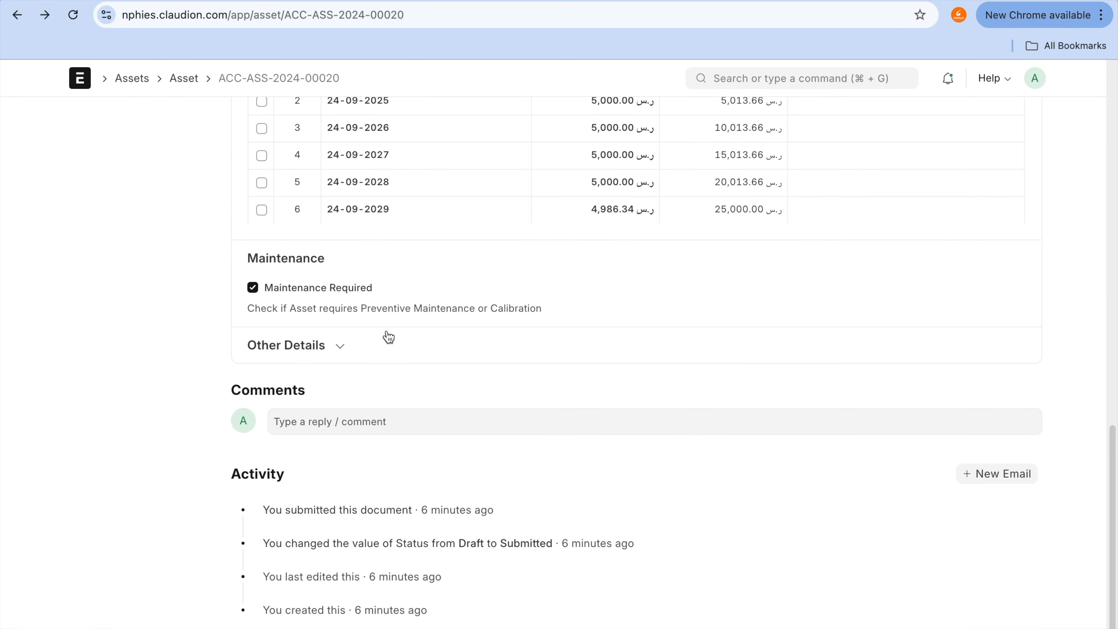
{"action": "scroll", "coordinate": [387, 335], "scroll_direction": "up", "scroll_amount": 15}
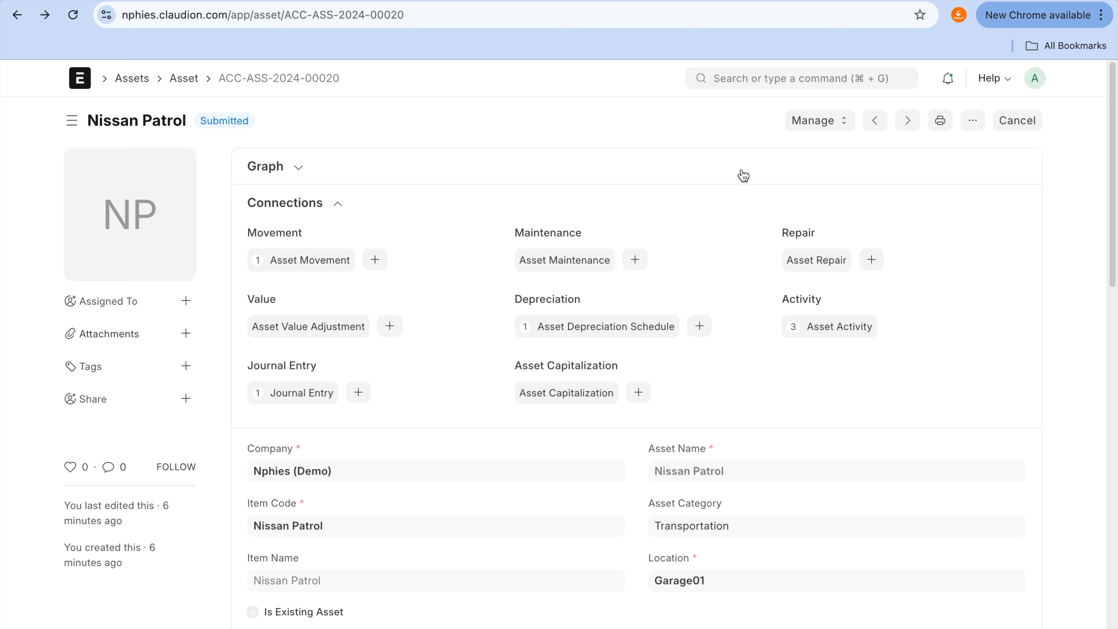
{"action": "mouse_move", "coordinate": [670, 1]}
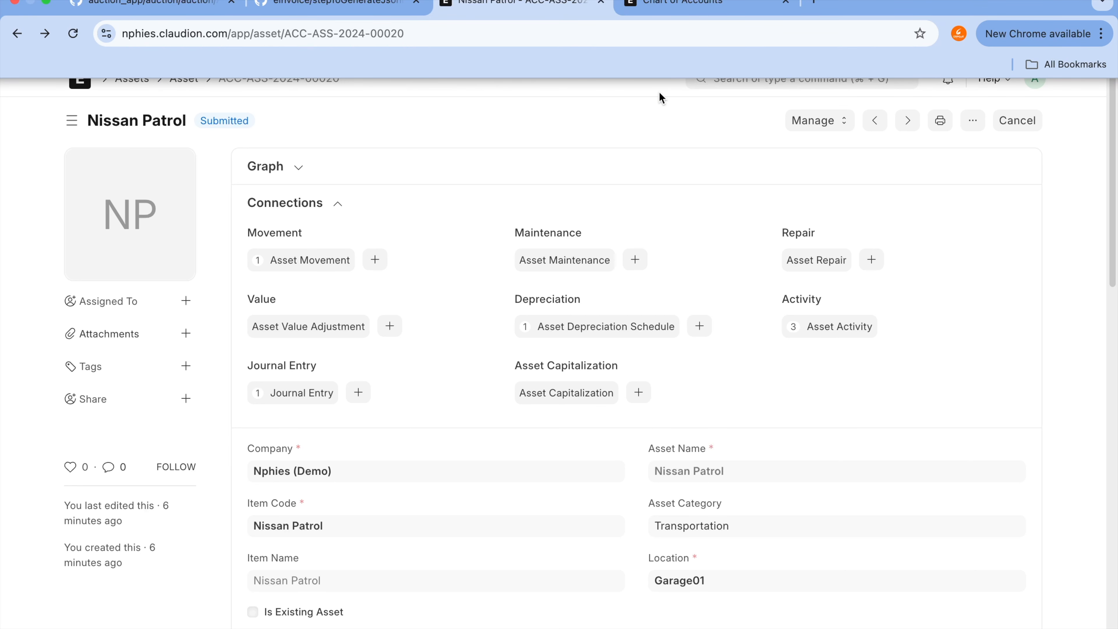
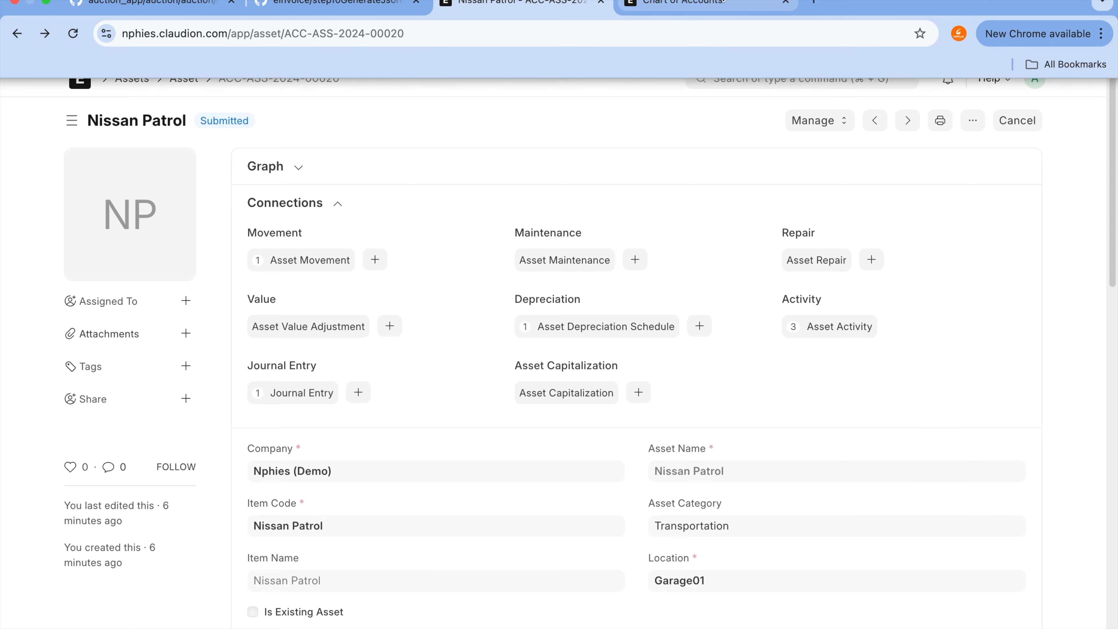
Step: Switch to the Chart of Accounts browser tab and search for the Item list to open it
{"action": "left_click", "coordinate": [710, 5]}
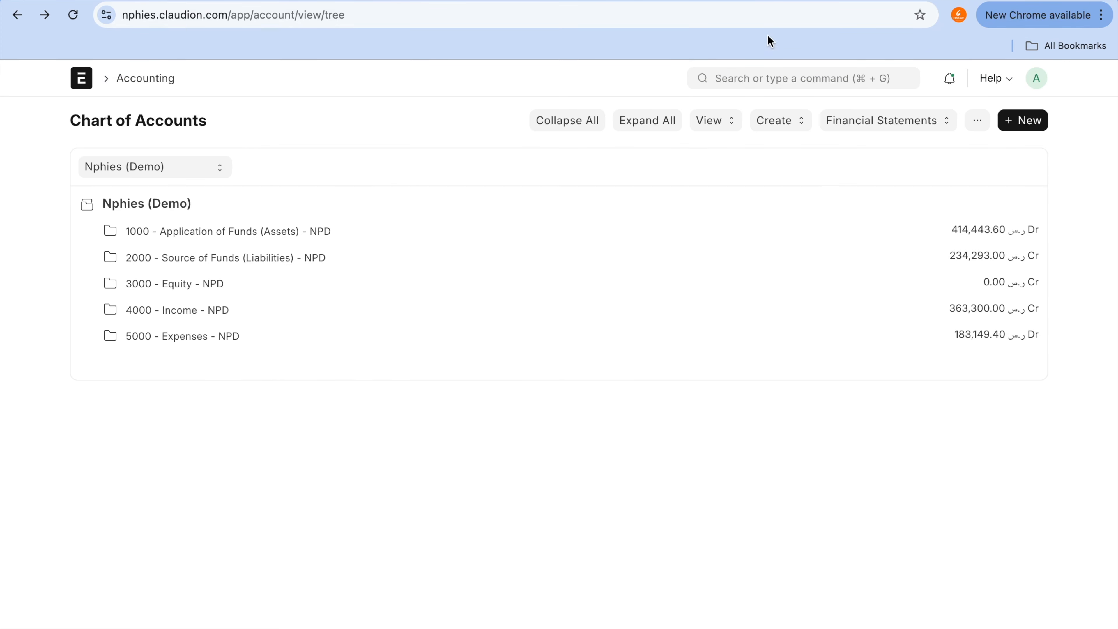
{"action": "left_click", "coordinate": [771, 76]}
{"action": "type", "text": "item lis"}
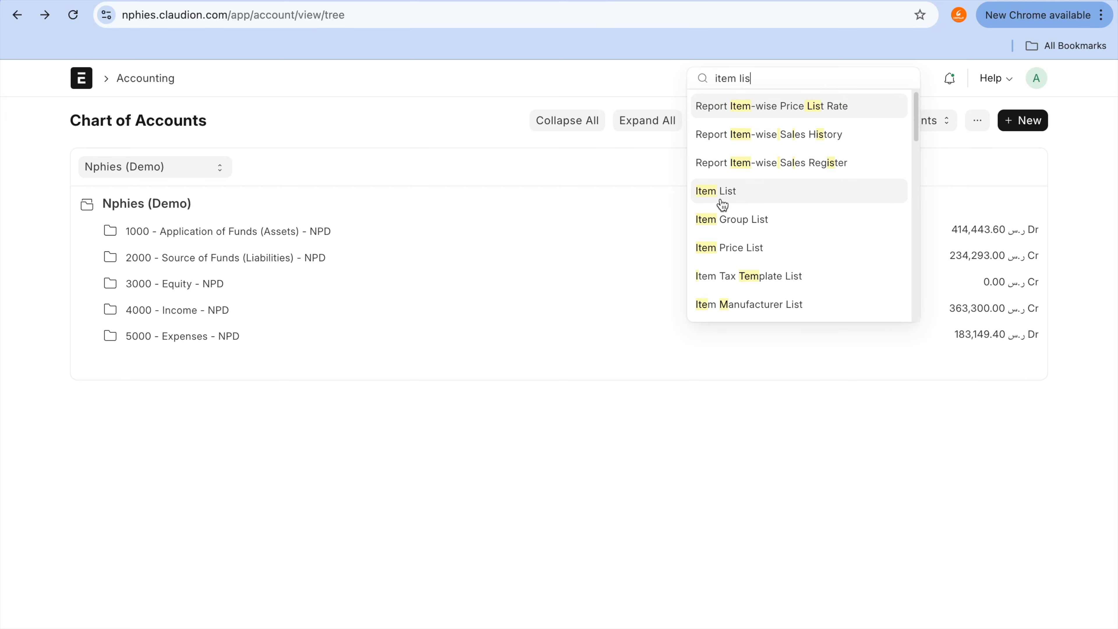
{"action": "left_click", "coordinate": [722, 205]}
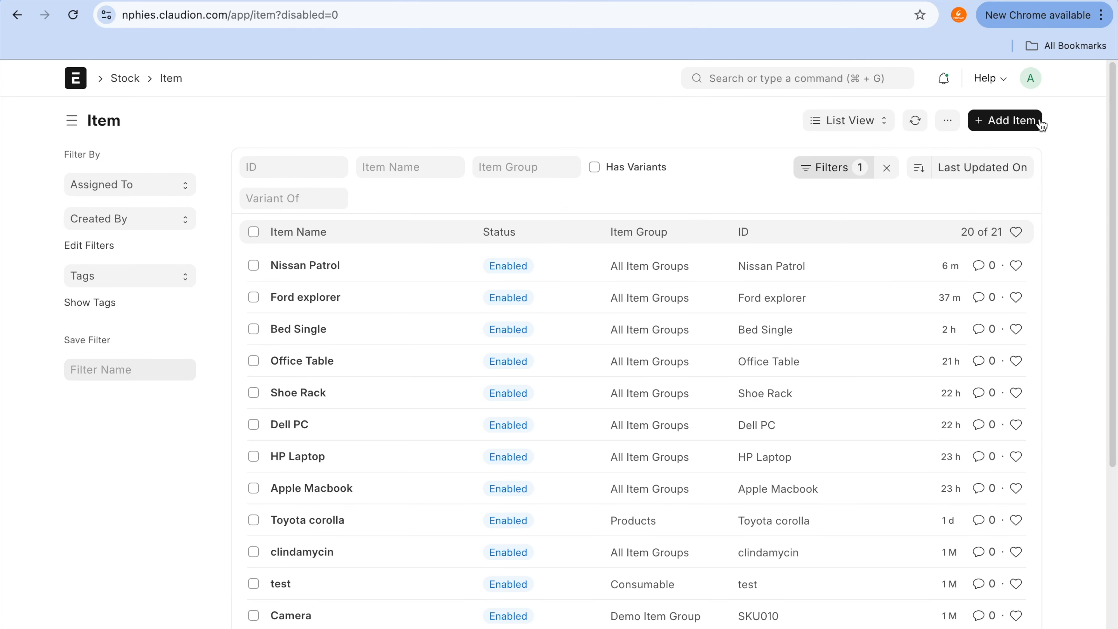
Step: Start a new item with the code Samsung AC in the item group All Item Groups
{"action": "left_click", "coordinate": [1024, 122]}
{"action": "type", "text": "A"}
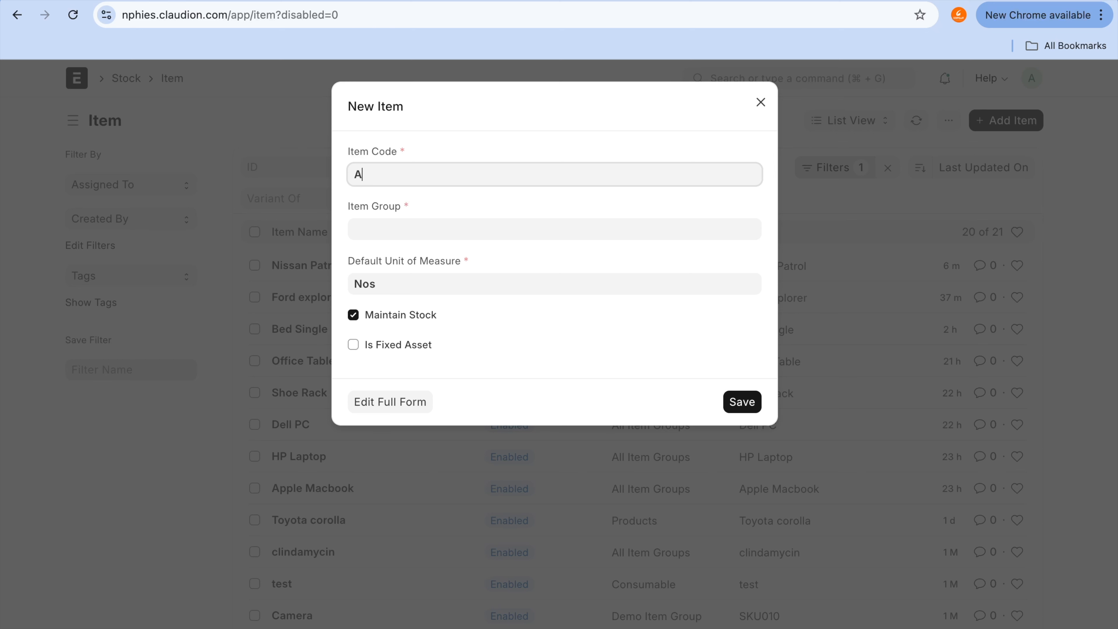
{"action": "type", "text": "ir condi"}
{"action": "key", "text": "super+a"}
{"action": "type", "text": "Samsung AC"}
{"action": "key", "text": "Tab"}
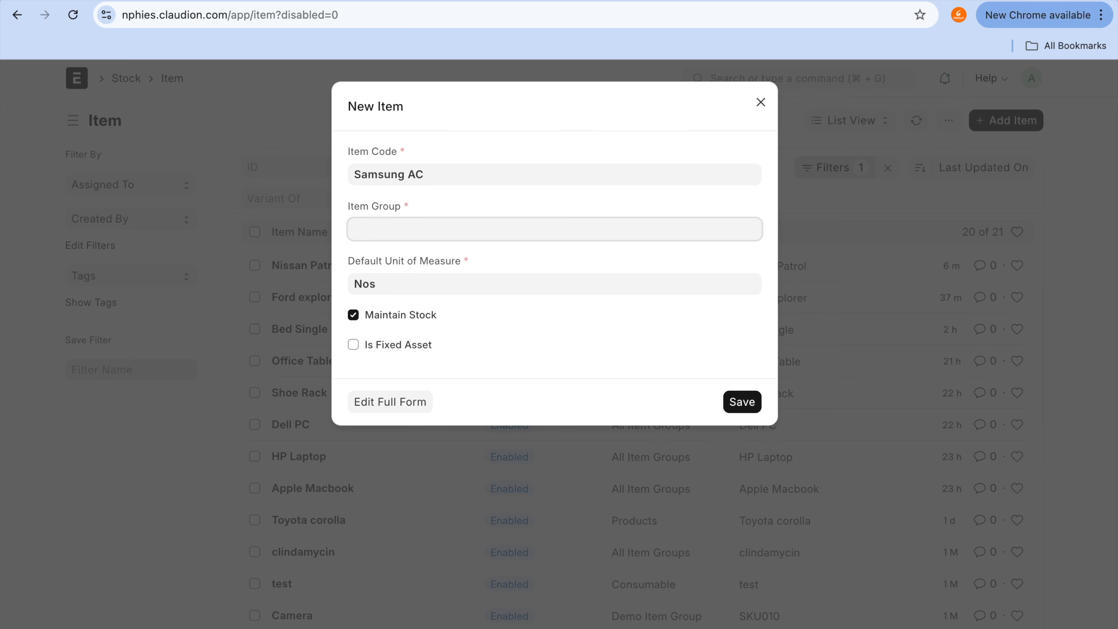
{"action": "scroll", "coordinate": [477, 425], "scroll_direction": "down", "scroll_amount": 2}
{"action": "scroll", "coordinate": [477, 426], "scroll_direction": "down", "scroll_amount": 3}
{"action": "scroll", "coordinate": [478, 425], "scroll_direction": "up", "scroll_amount": 5}
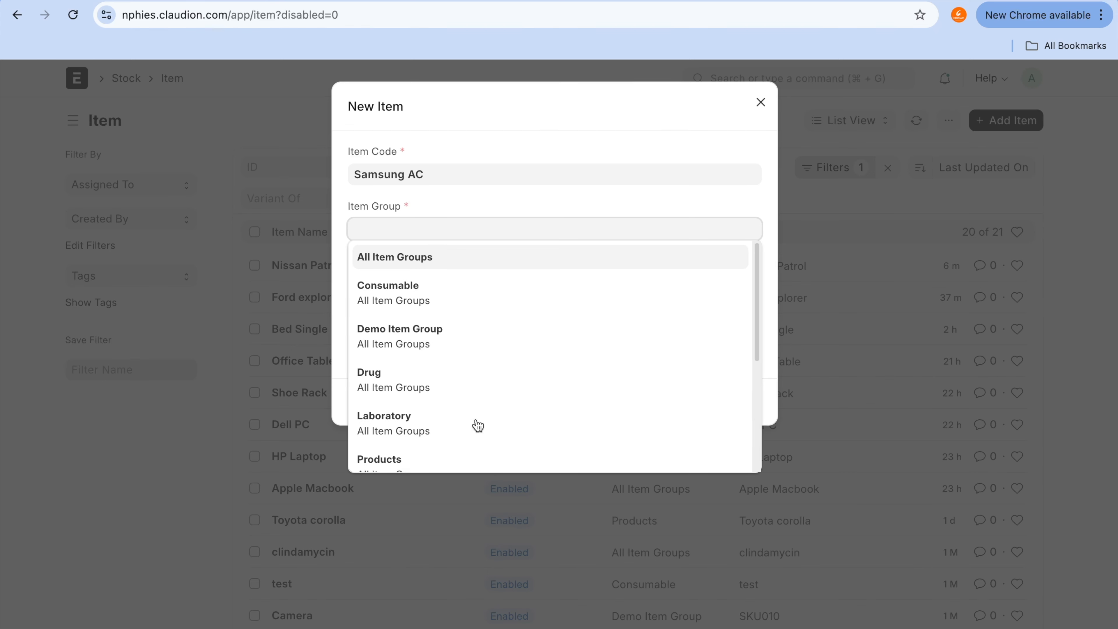
{"action": "left_click", "coordinate": [474, 255]}
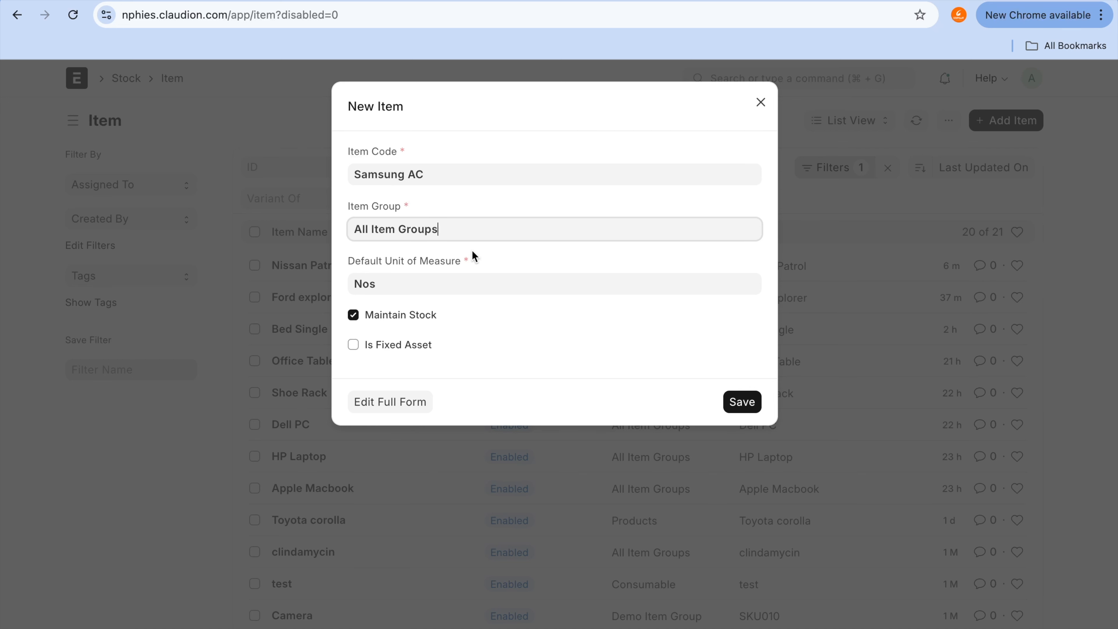
Step: Turn off Maintain Stock, make the item a fixed asset in the Transportation category, and continue in its full form
{"action": "left_click", "coordinate": [425, 317]}
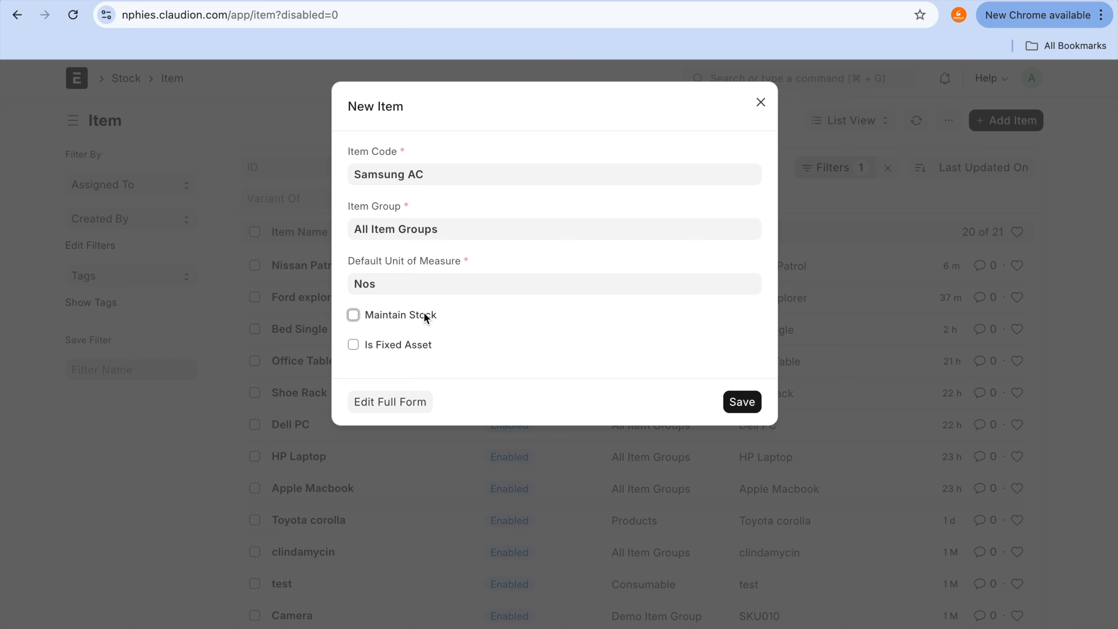
{"action": "left_click", "coordinate": [409, 344]}
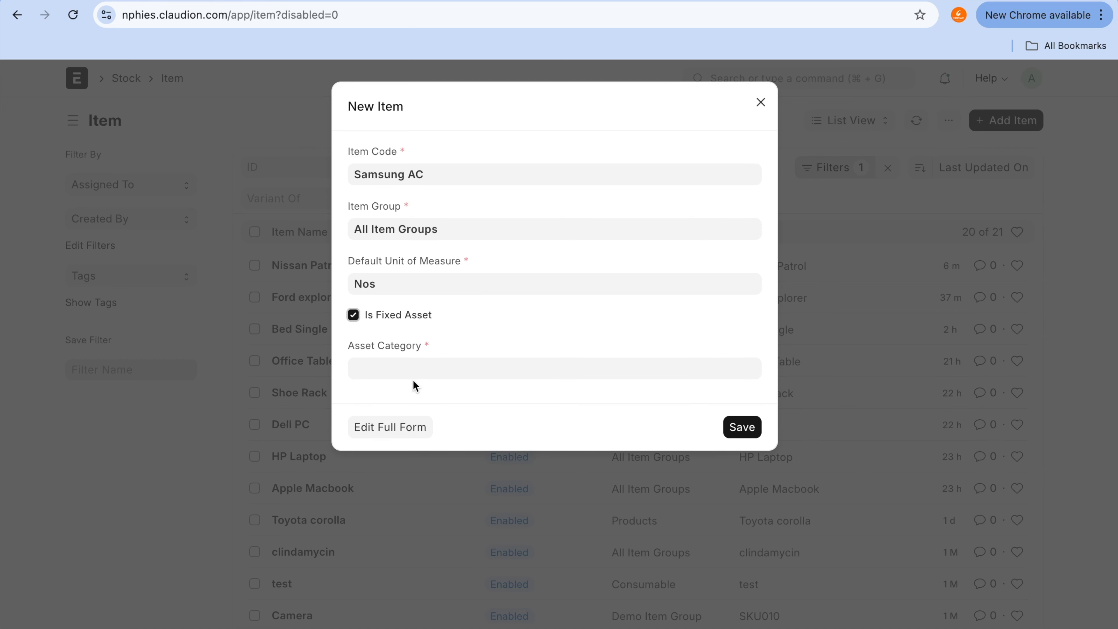
{"action": "left_click", "coordinate": [413, 374]}
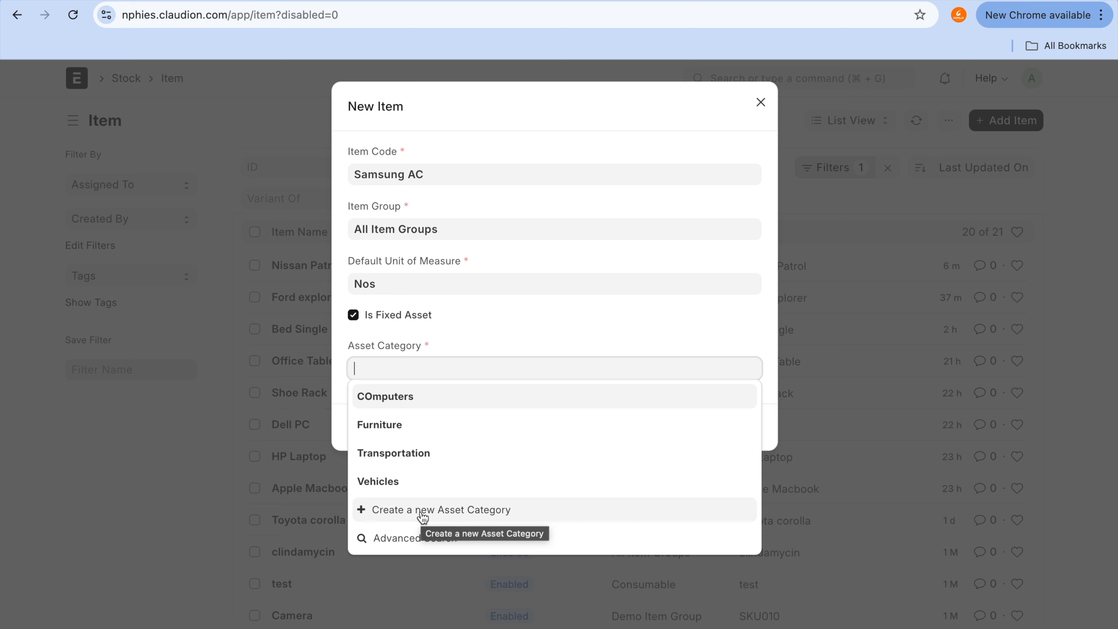
{"action": "left_click", "coordinate": [418, 453]}
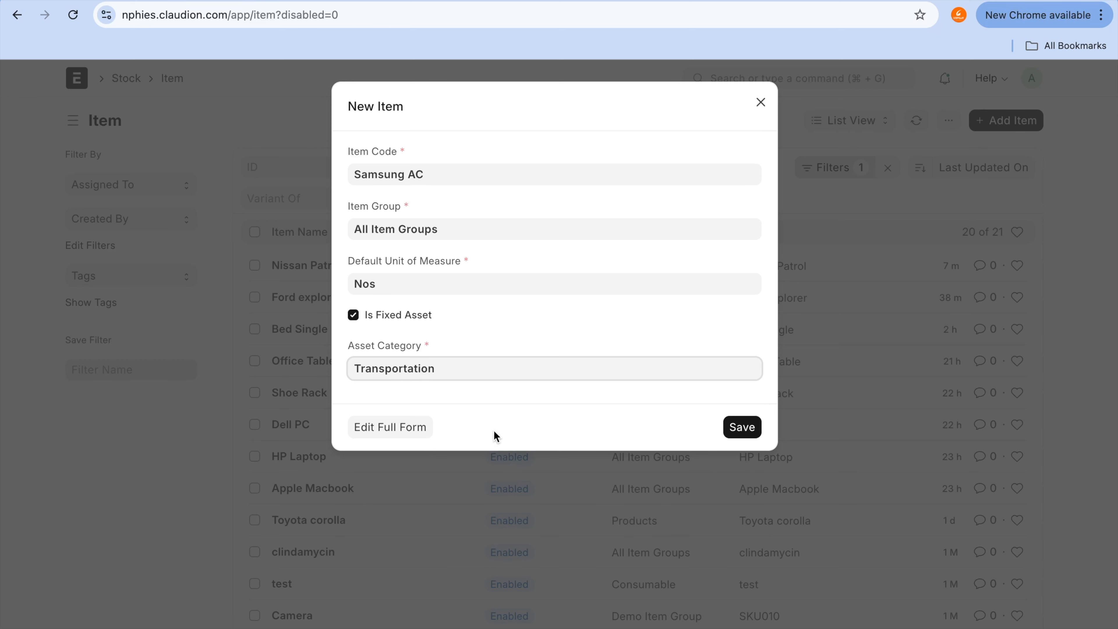
{"action": "left_click", "coordinate": [409, 435]}
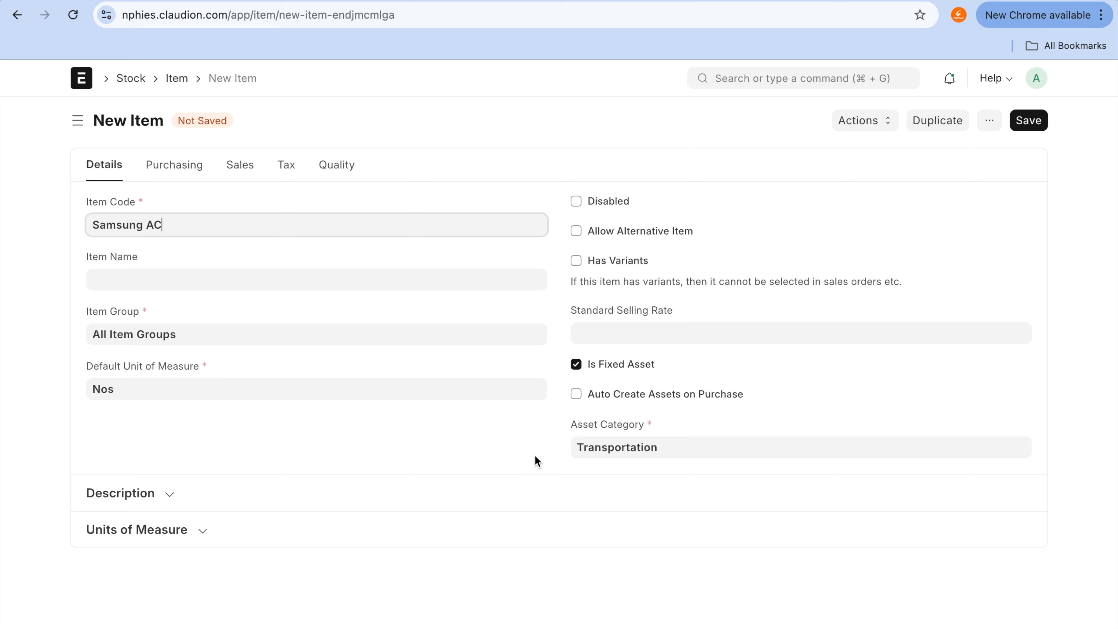
Step: Enable automatic asset creation on purchase for the Samsung AC item
{"action": "mouse_move", "coordinate": [614, 348]}
{"action": "left_mouse_down"}
{"action": "mouse_move", "coordinate": [520, 358]}
{"action": "mouse_move", "coordinate": [730, 374]}
{"action": "left_mouse_up"}
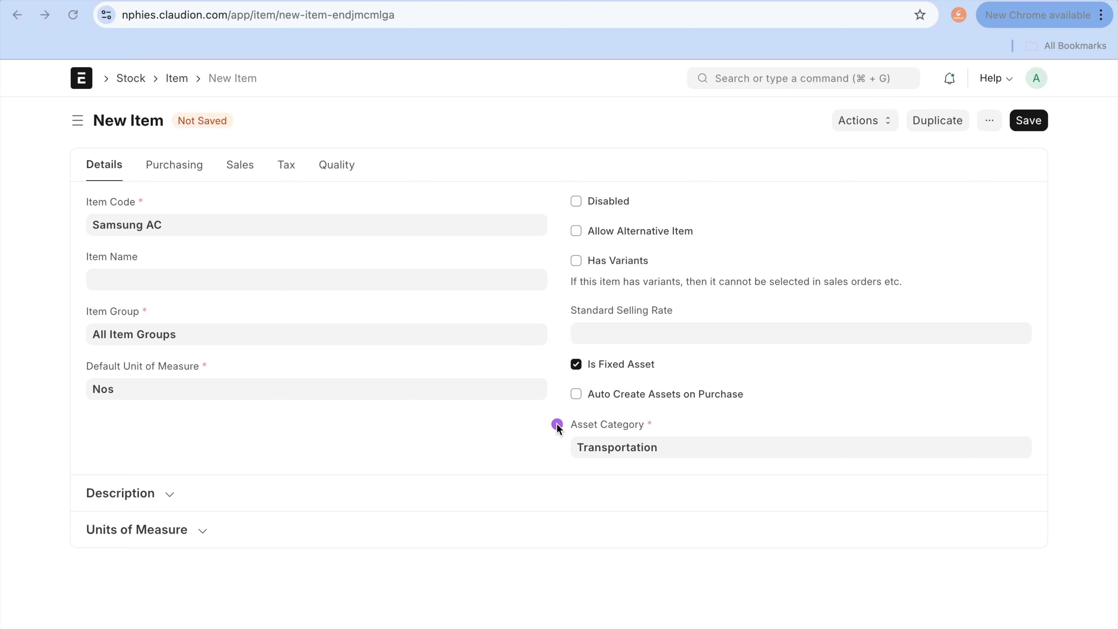
{"action": "key", "text": "Escape"}
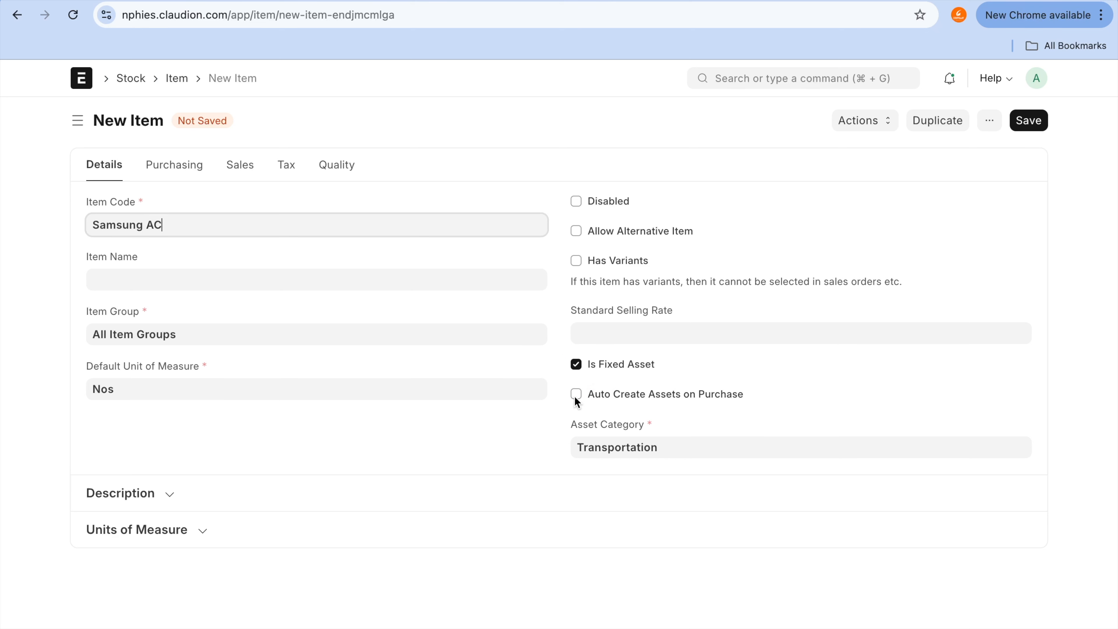
{"action": "left_click", "coordinate": [576, 394]}
{"action": "key", "text": "ctrl+a"}
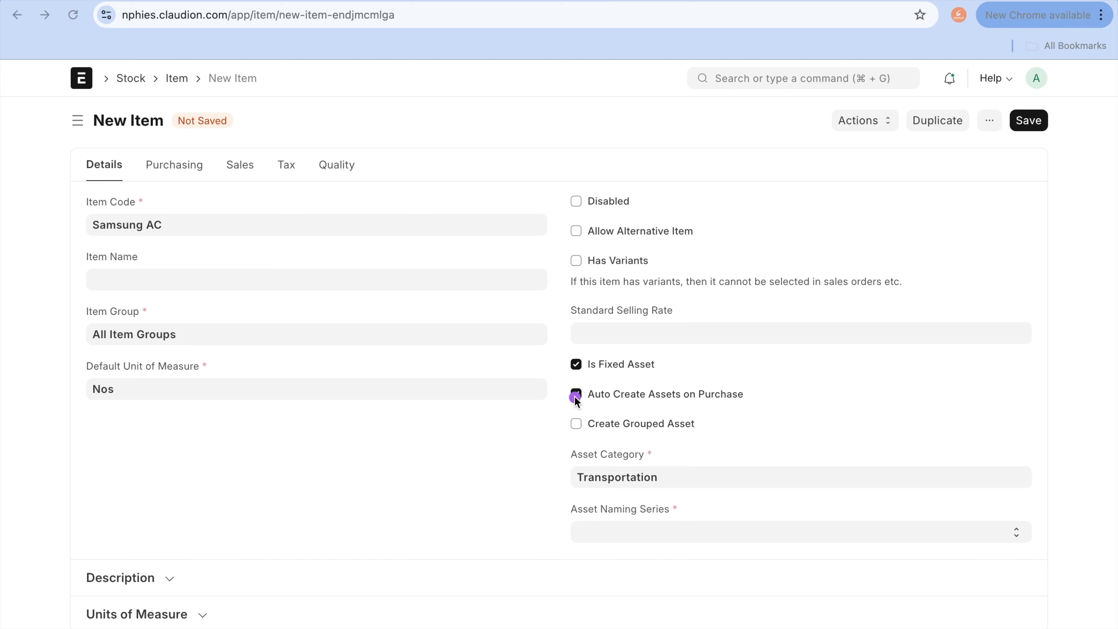
{"action": "left_click_drag", "start_coordinate": [543, 399], "coordinate": [608, 400]}
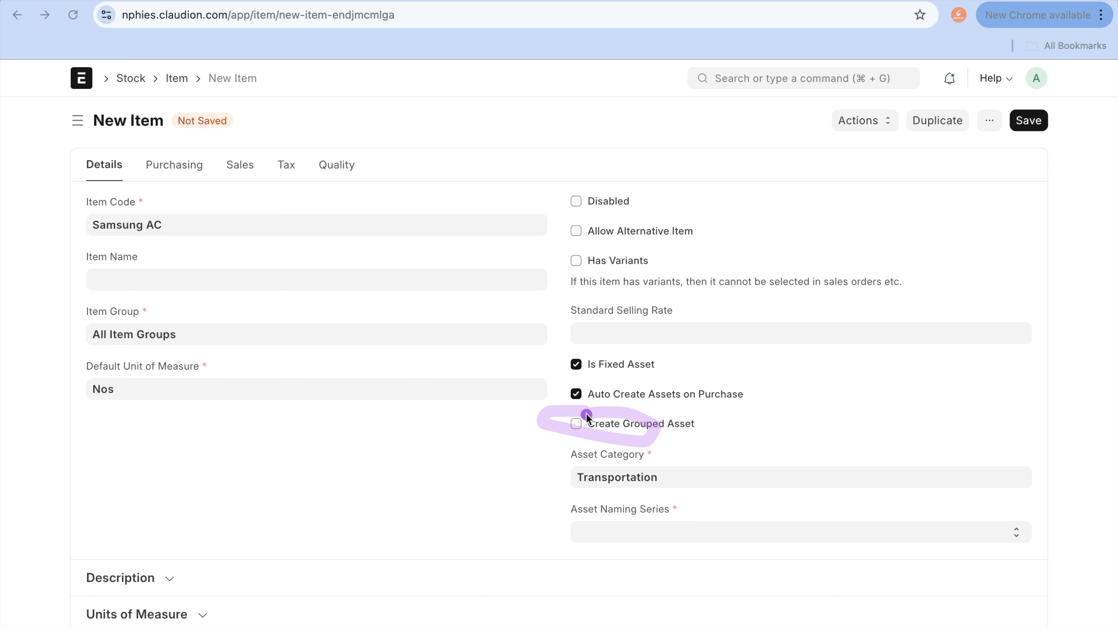
{"action": "left_click", "coordinate": [576, 424]}
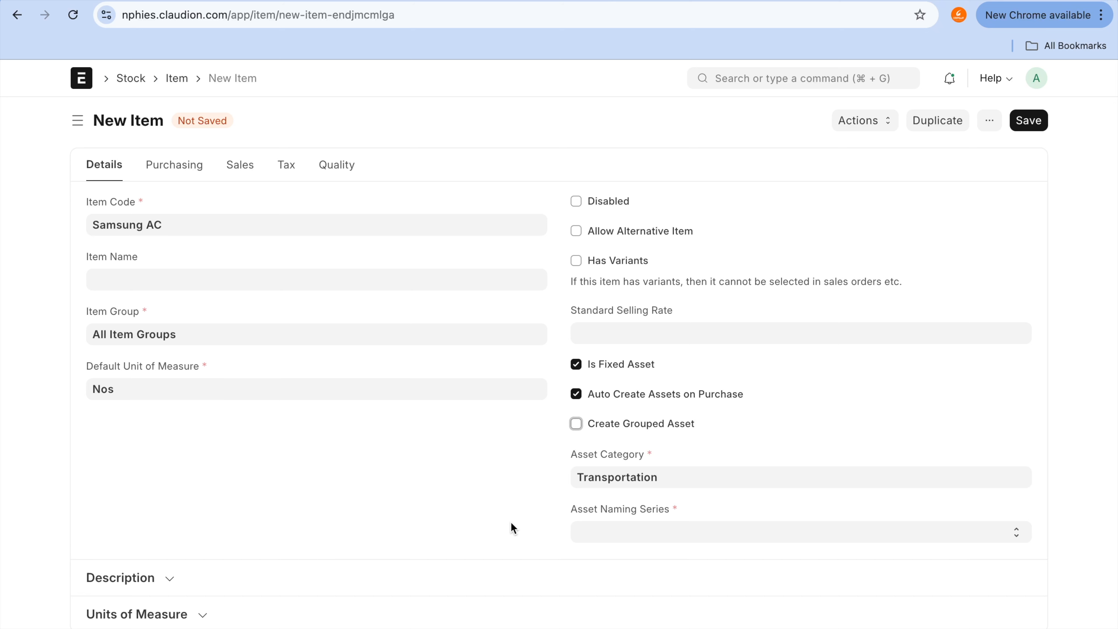
Step: Set the item's Asset Naming Series to ACC-ASS-.YYYY.- and save the Samsung AC item
{"action": "left_click", "coordinate": [1038, 118]}
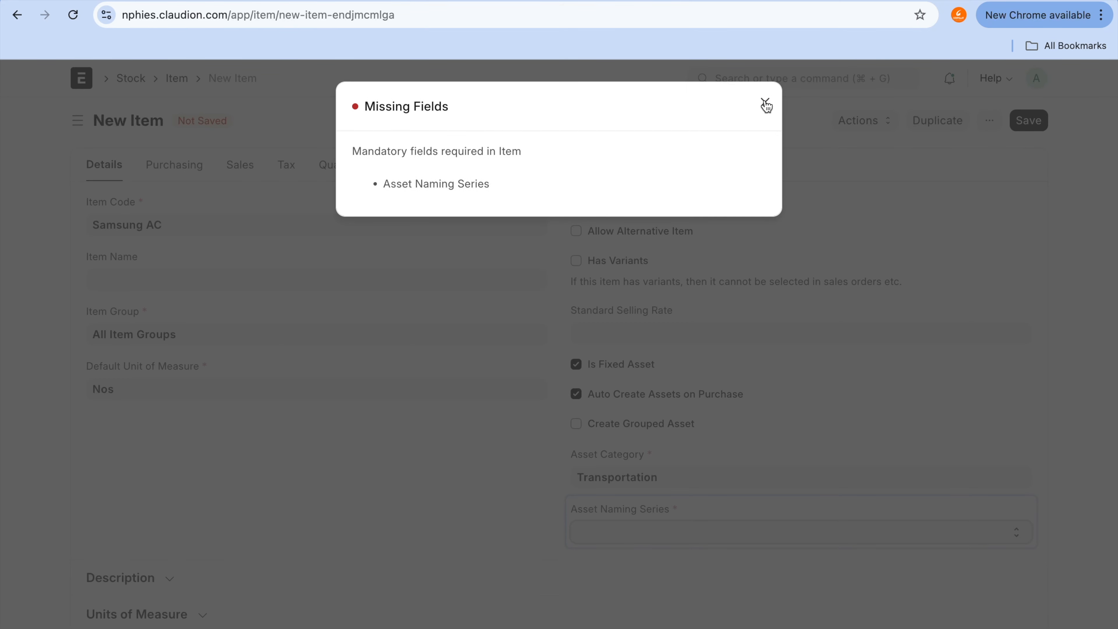
{"action": "left_click", "coordinate": [765, 103]}
{"action": "left_click", "coordinate": [689, 529]}
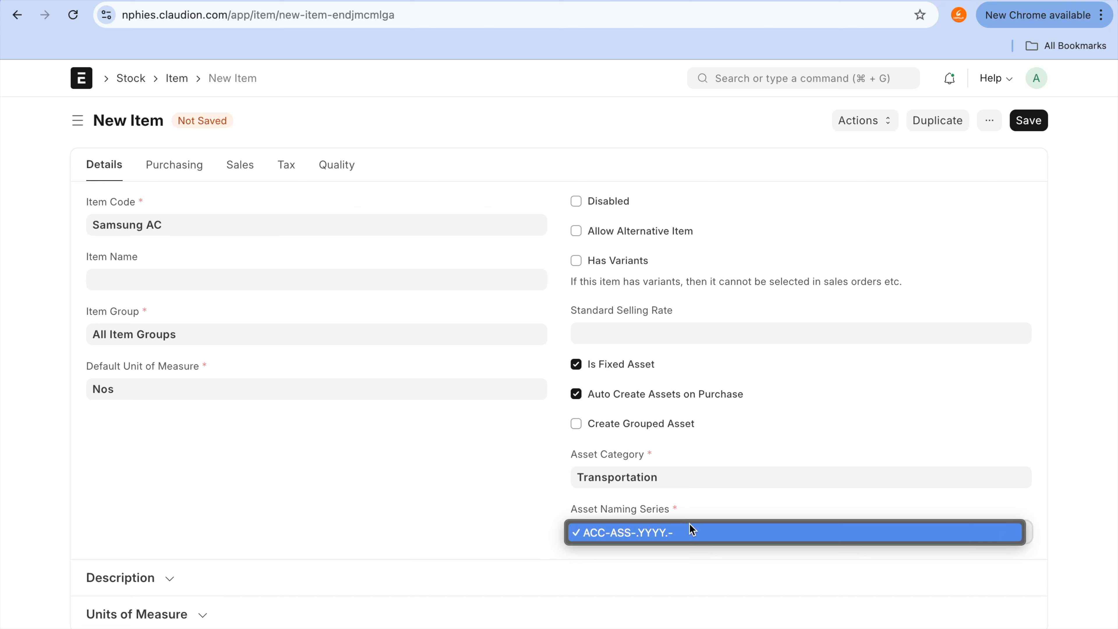
{"action": "left_click", "coordinate": [692, 534]}
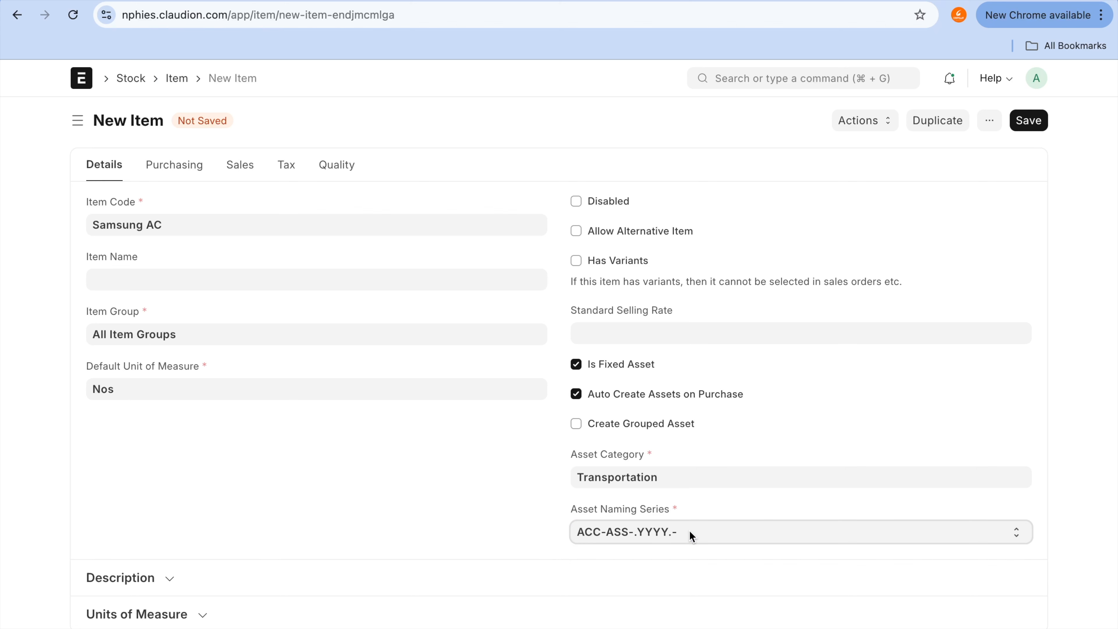
{"action": "left_click", "coordinate": [1032, 122]}
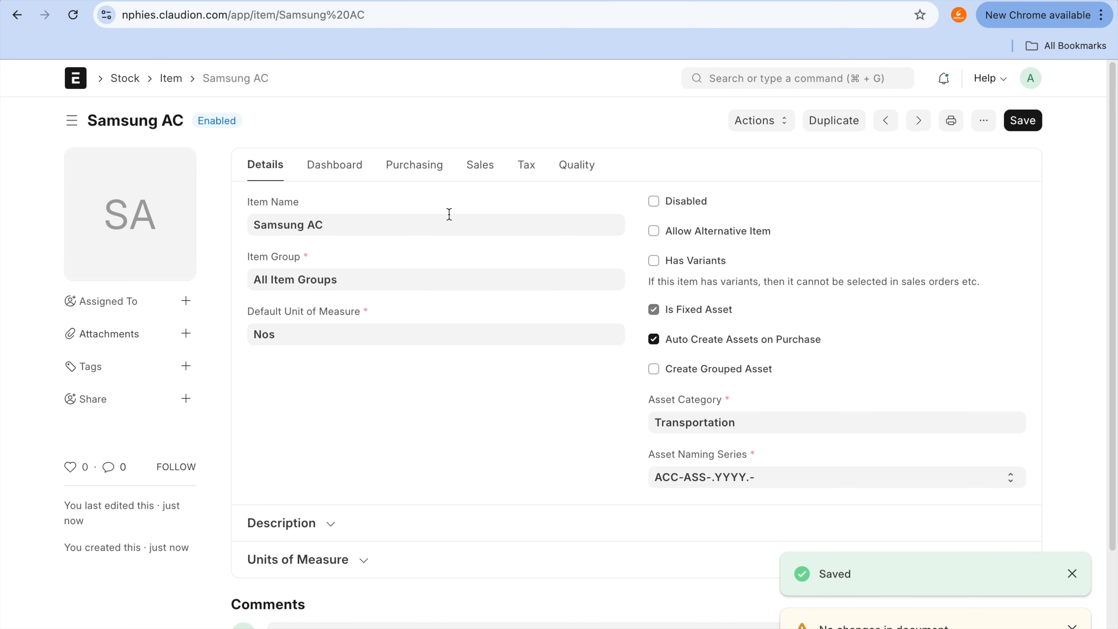
Step: Switch to the Nissan Patrol asset's browser tab and search for "purchase in" to open the Purchase Invoice list
{"action": "left_click", "coordinate": [512, 0]}
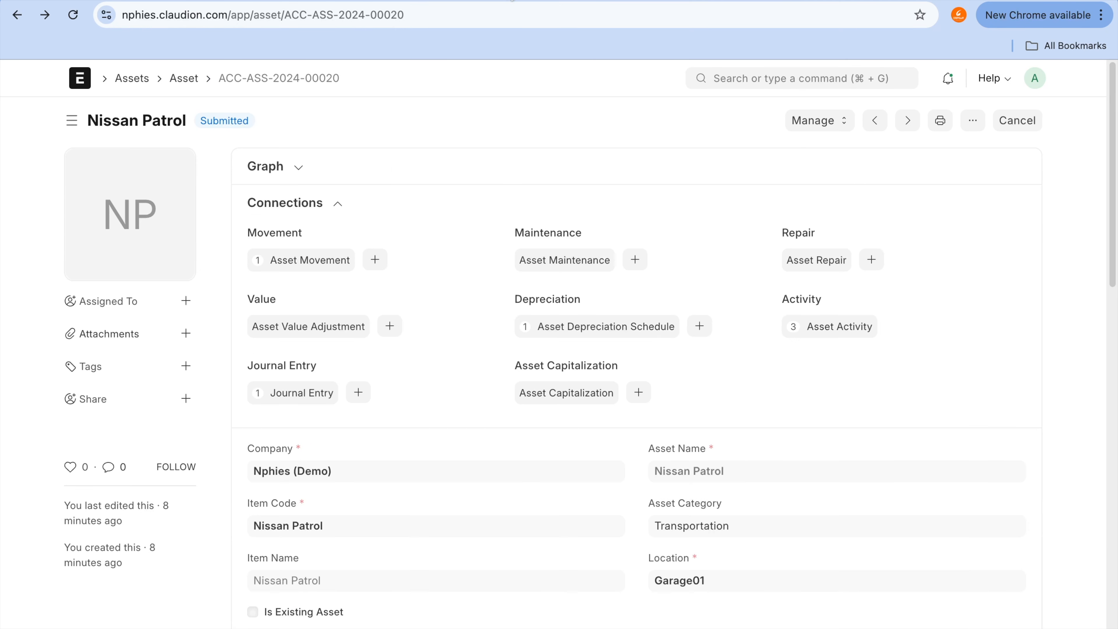
{"action": "left_click", "coordinate": [184, 78]}
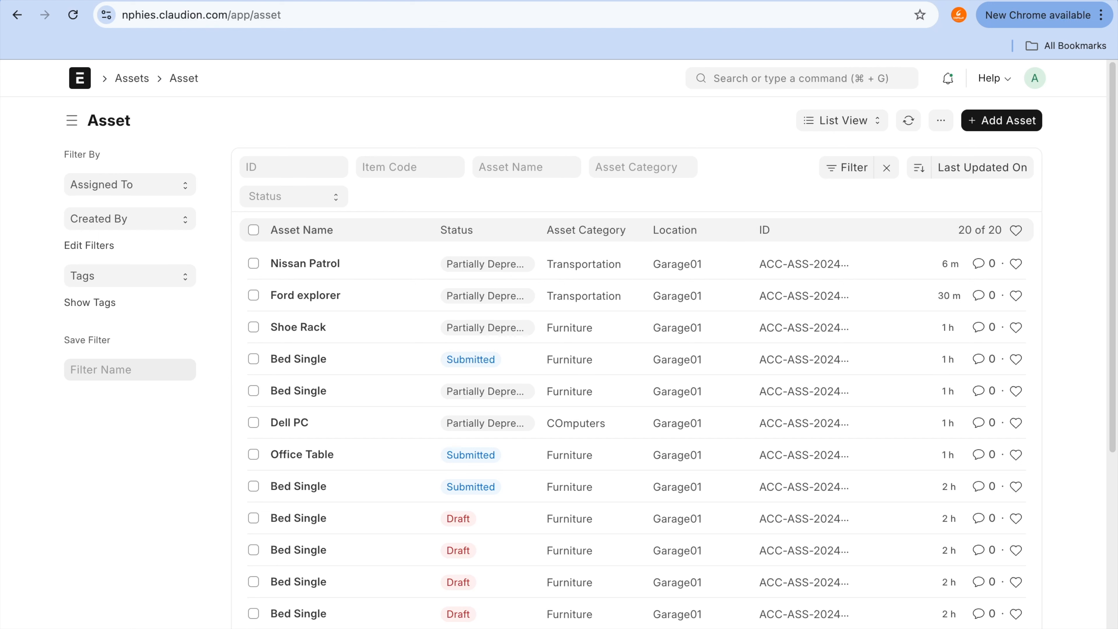
{"action": "left_click", "coordinate": [740, 78]}
{"action": "type", "text": "purcha"}
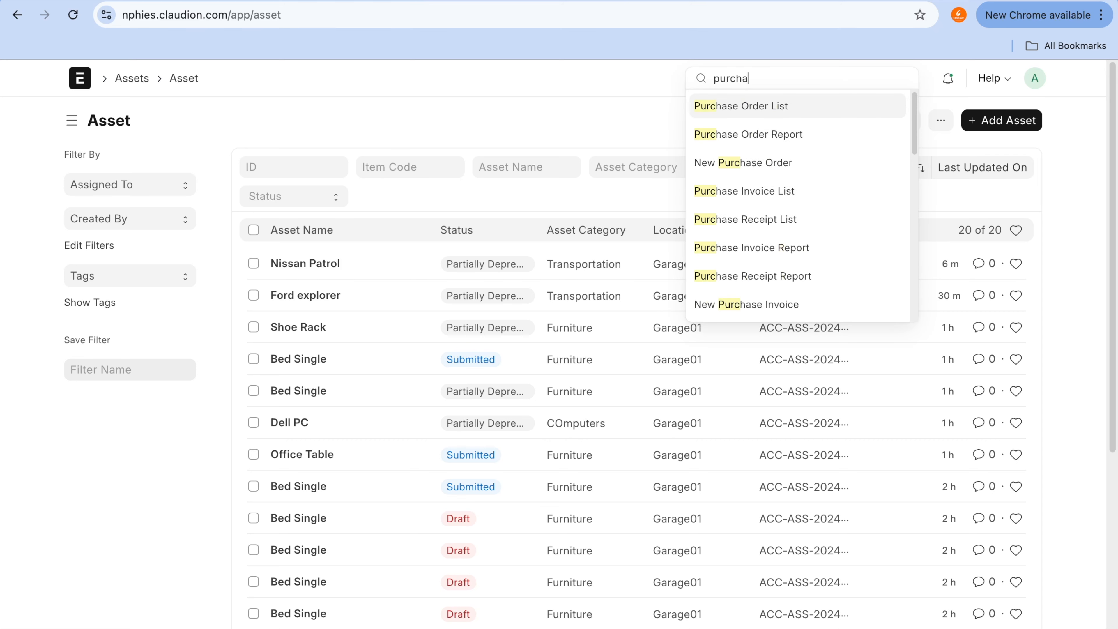
{"action": "type", "text": "se in"}
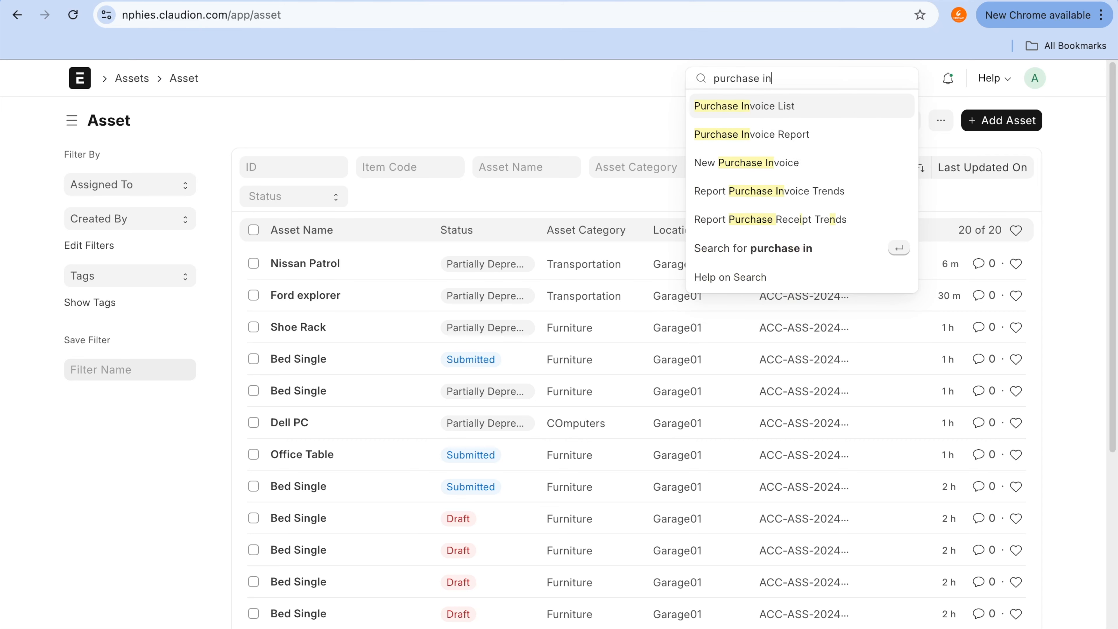
{"action": "left_click", "coordinate": [739, 108]}
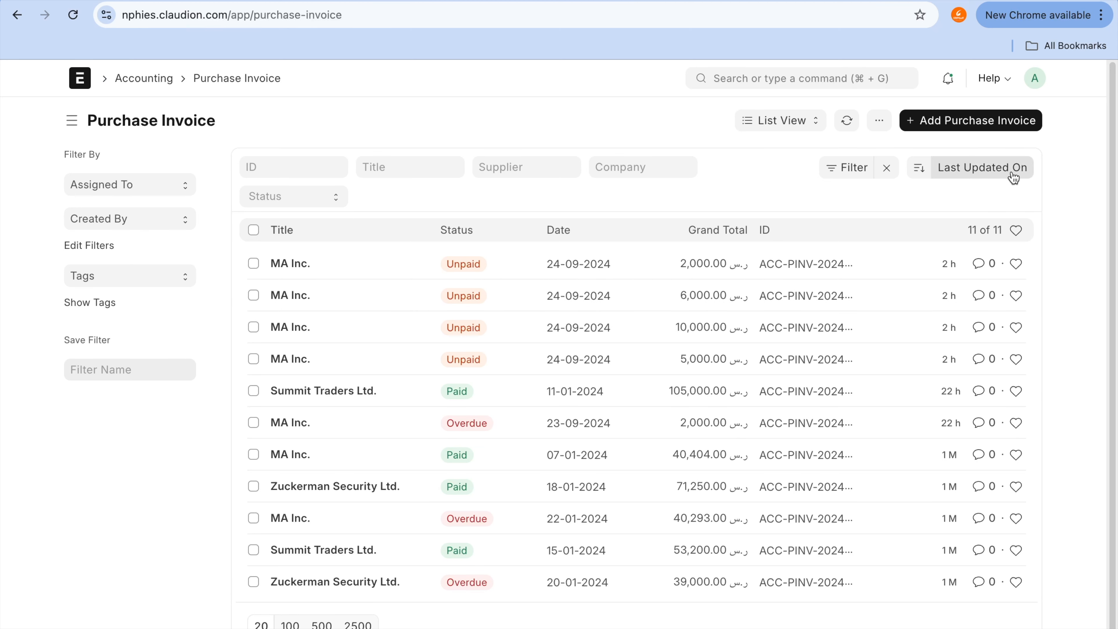
Step: Start a new purchase invoice with Update Stock enabled and Zuckerman Security Ltd. as the supplier
{"action": "left_click", "coordinate": [1006, 128]}
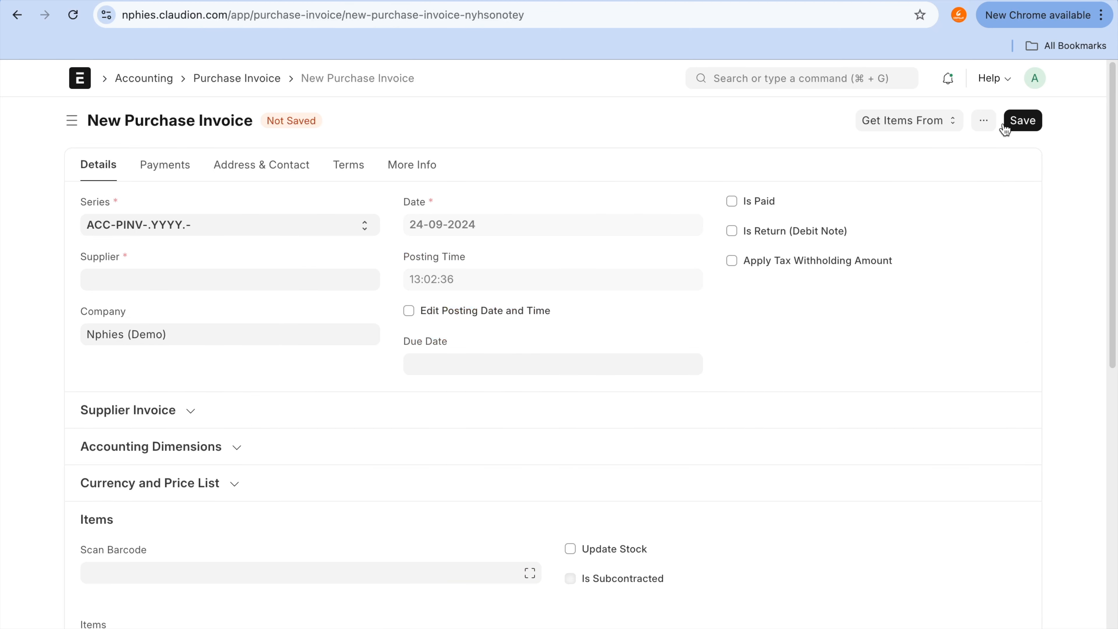
{"action": "scroll", "coordinate": [699, 353], "scroll_direction": "down", "scroll_amount": 3}
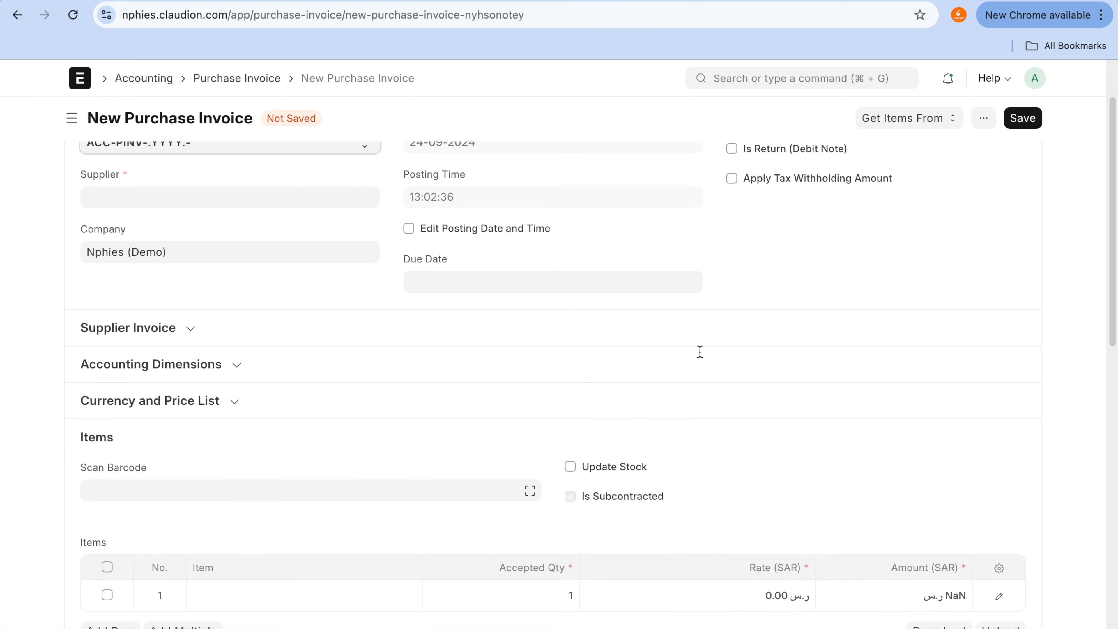
{"action": "left_click", "coordinate": [612, 466]}
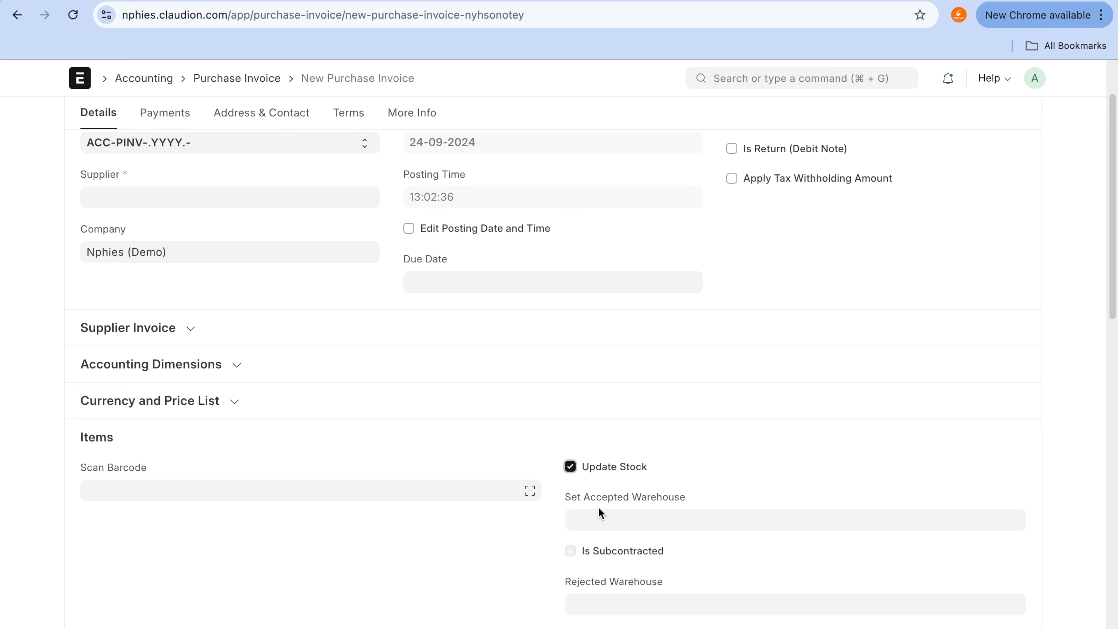
{"action": "scroll", "coordinate": [598, 507], "scroll_direction": "up", "scroll_amount": 2}
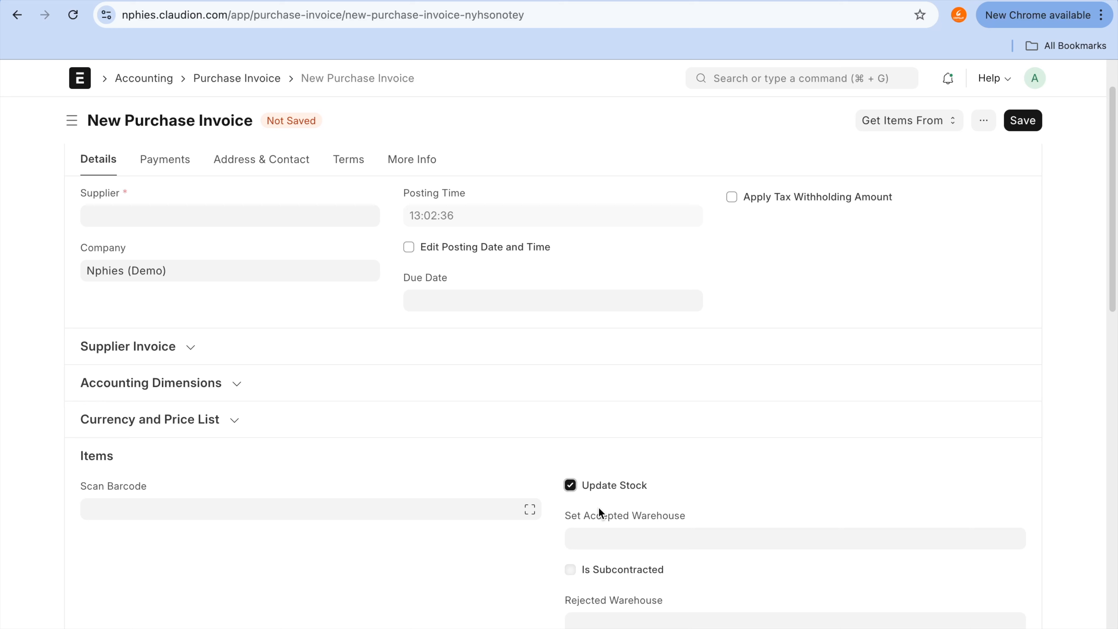
{"action": "scroll", "coordinate": [582, 493], "scroll_direction": "up", "scroll_amount": 2}
{"action": "left_click", "coordinate": [229, 234]}
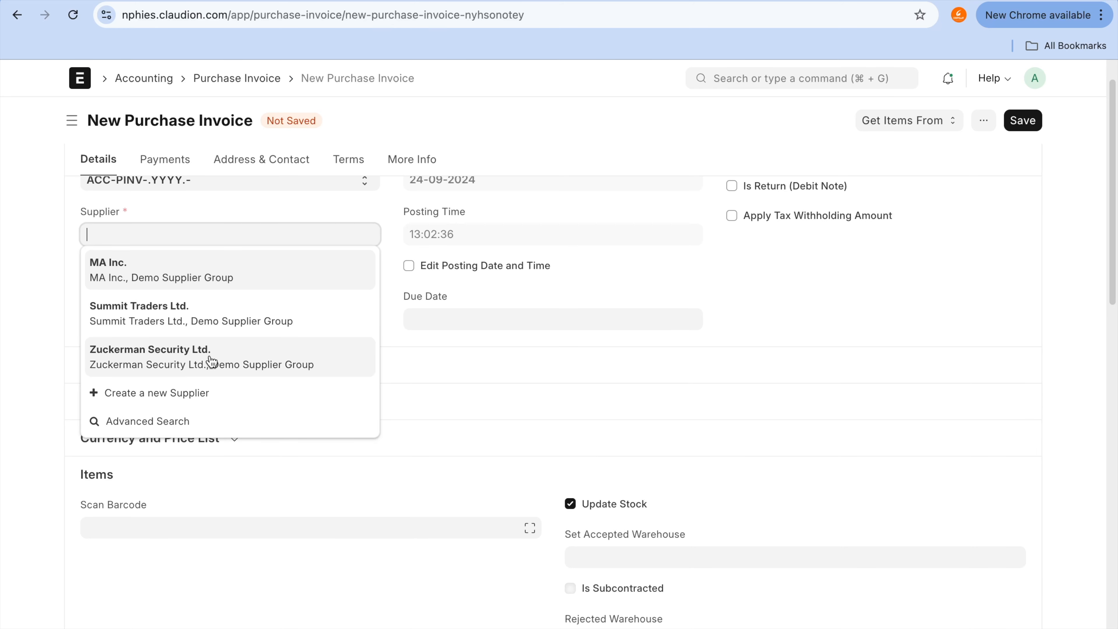
{"action": "left_click", "coordinate": [215, 351]}
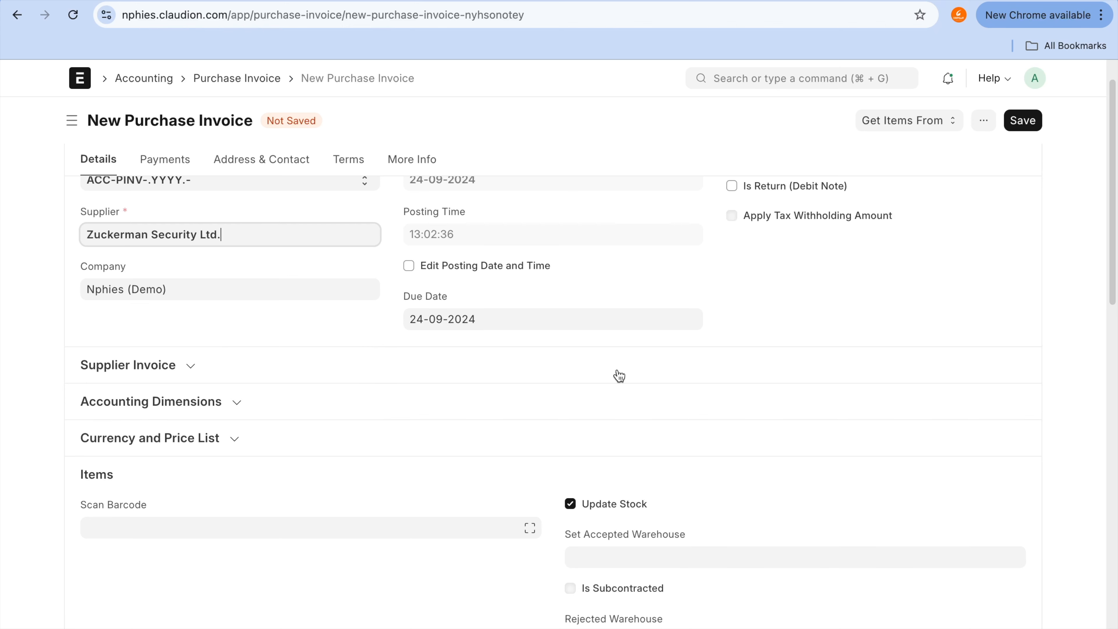
Step: Choose Samsung AC as the item in the first row of the purchase invoice's Items table
{"action": "scroll", "coordinate": [617, 375], "scroll_direction": "down", "scroll_amount": 4}
{"action": "scroll", "coordinate": [617, 375], "scroll_direction": "down", "scroll_amount": 10}
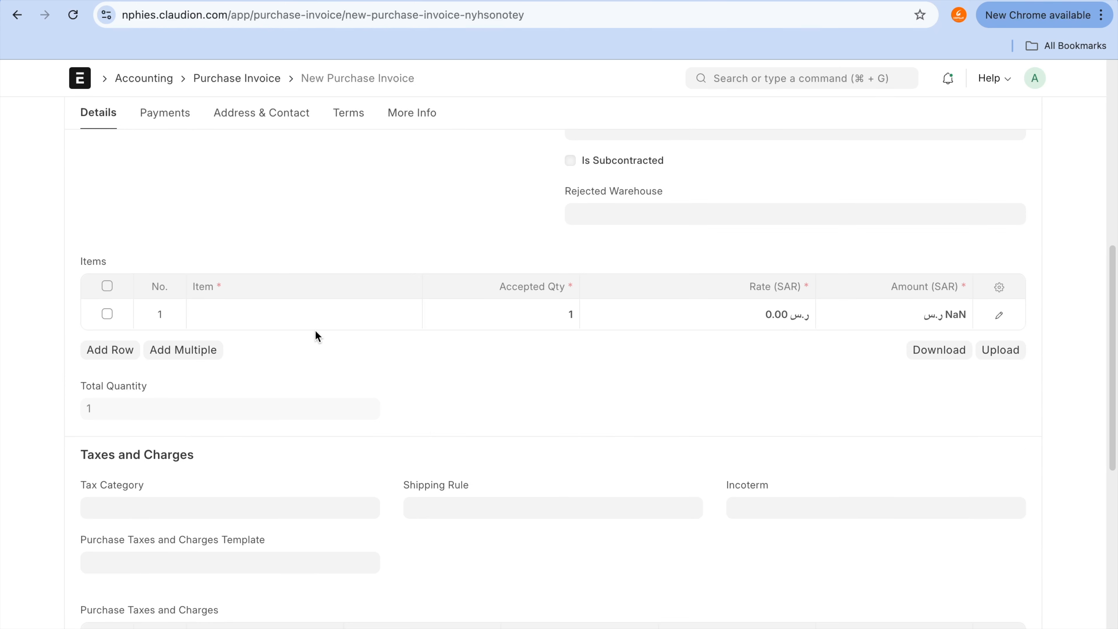
{"action": "left_click", "coordinate": [315, 328]}
{"action": "type", "text": "san"}
{"action": "key", "text": "BackSpace"}
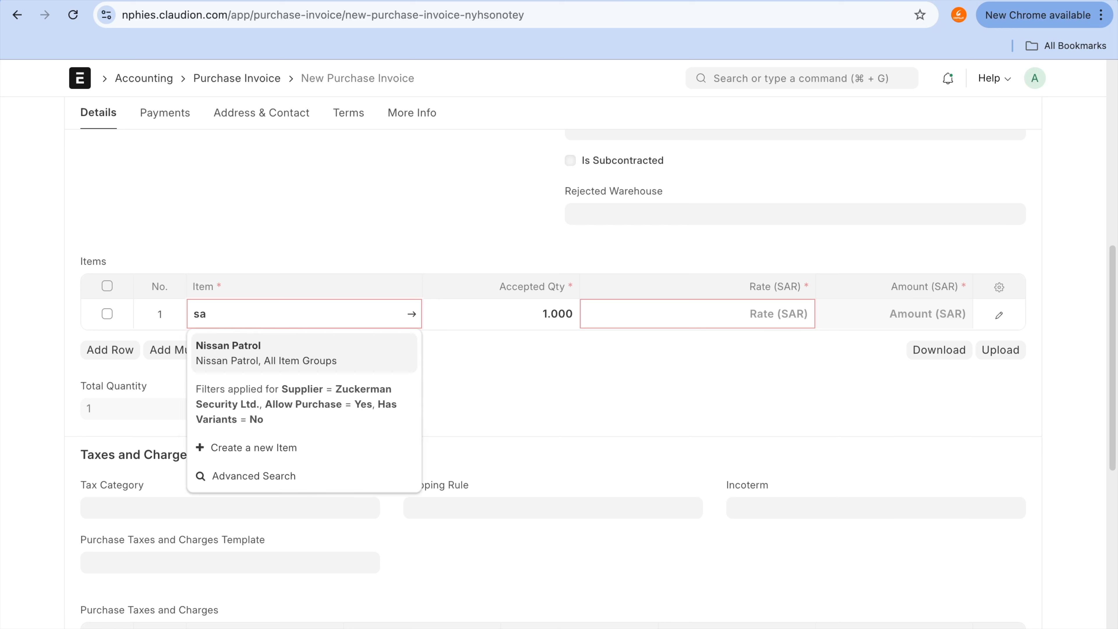
{"action": "type", "text": "m"}
{"action": "left_click", "coordinate": [303, 351]}
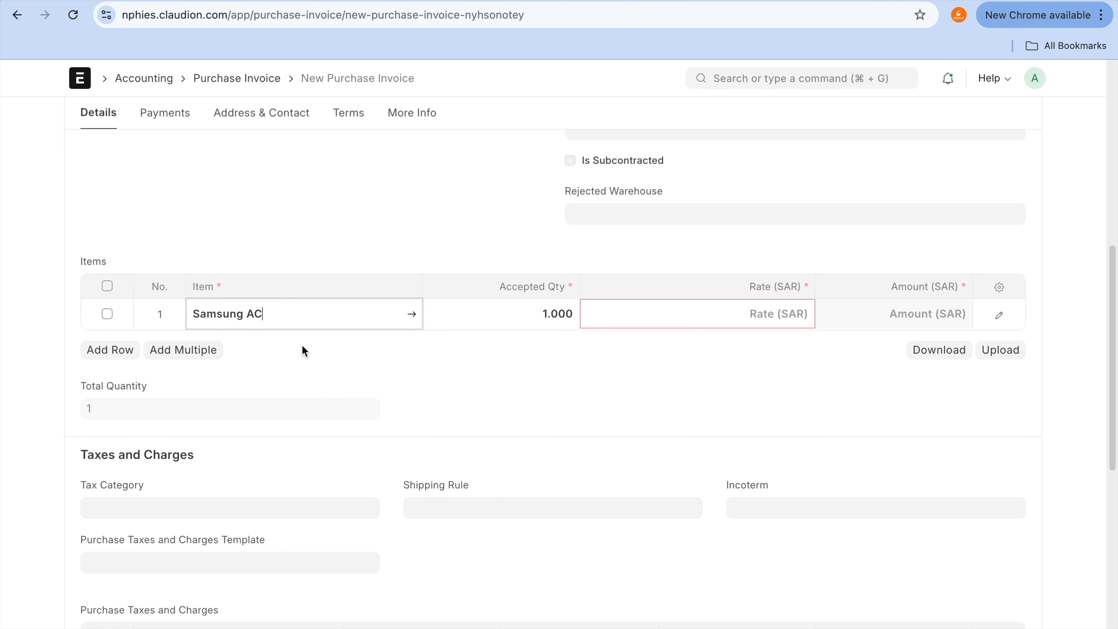
Step: Set the Samsung AC row's accepted quantity to 5 and rate to 2,000 SAR, and delete the empty second row
{"action": "left_click", "coordinate": [500, 313]}
{"action": "type", "text": "5"}
{"action": "key", "text": "Tab"}
{"action": "type", "text": "20"}
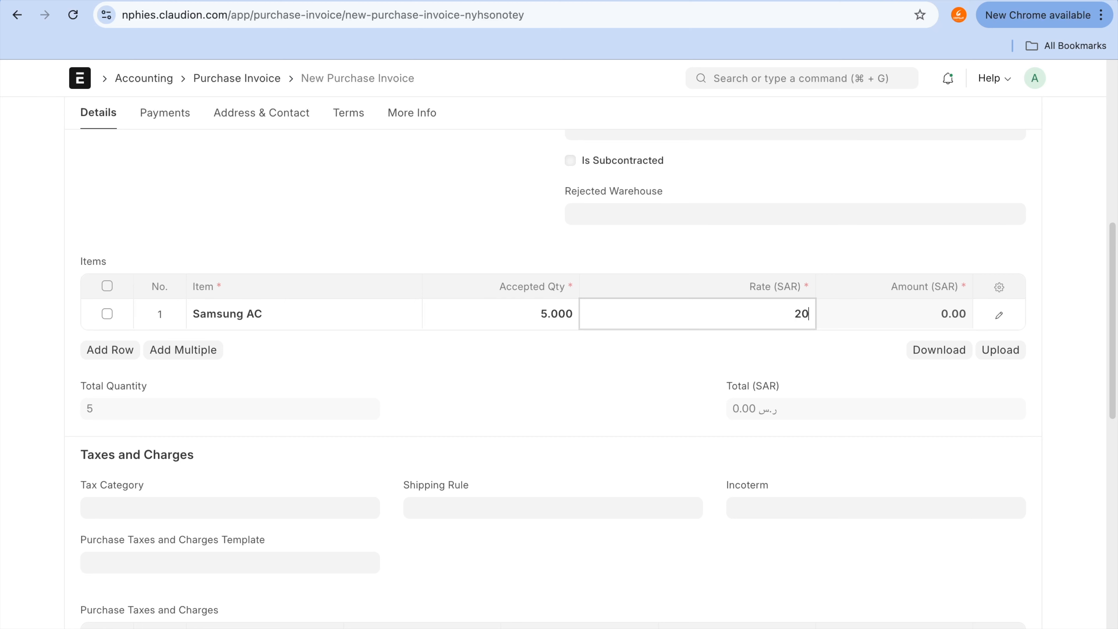
{"action": "key", "text": "Tab"}
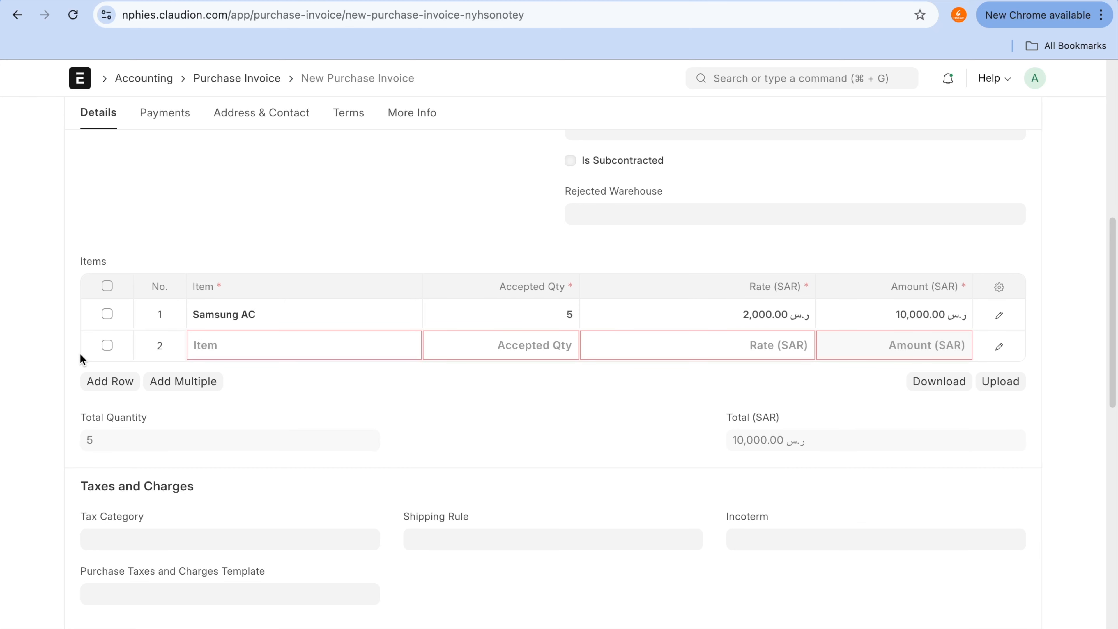
{"action": "left_click", "coordinate": [107, 345]}
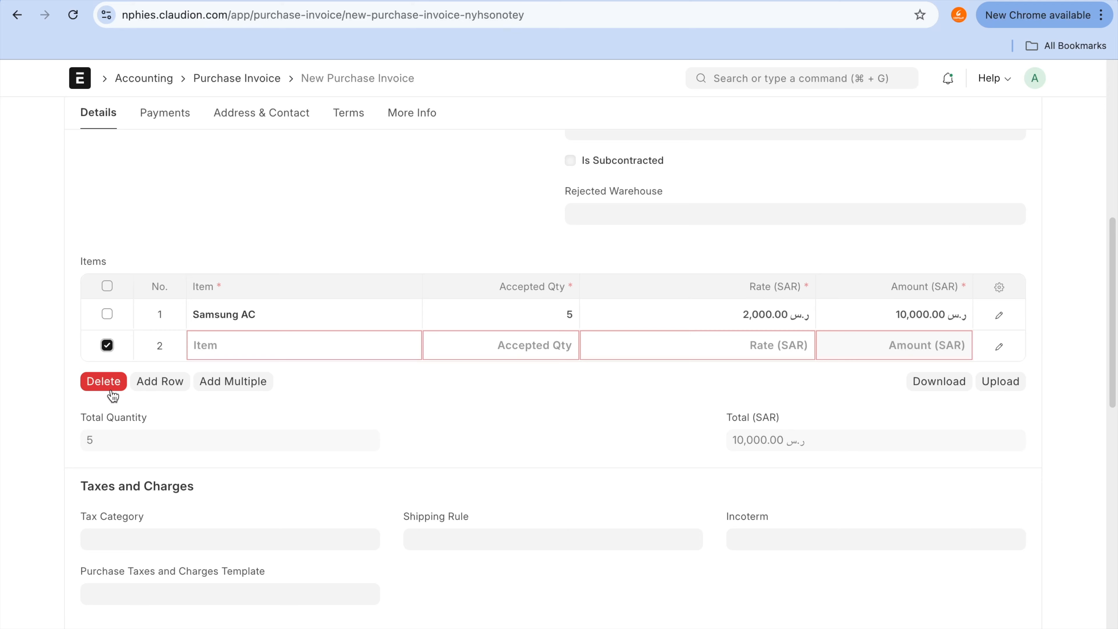
{"action": "left_click", "coordinate": [109, 386]}
Step: Save the purchase invoice and try to submit it
{"action": "scroll", "coordinate": [429, 437], "scroll_direction": "up", "scroll_amount": 10}
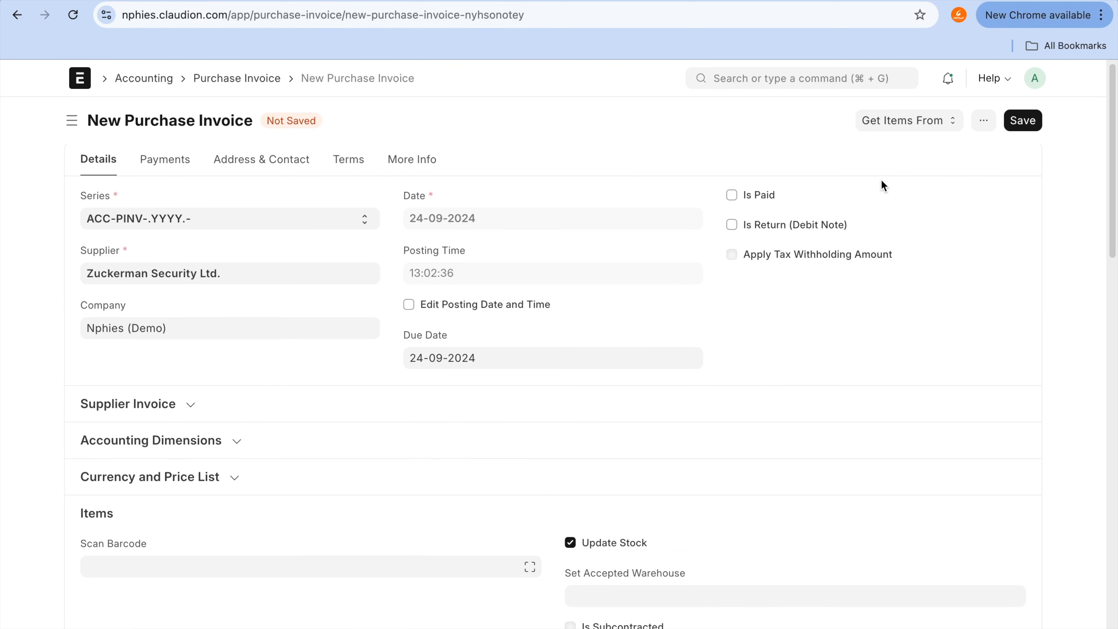
{"action": "left_click", "coordinate": [1020, 124]}
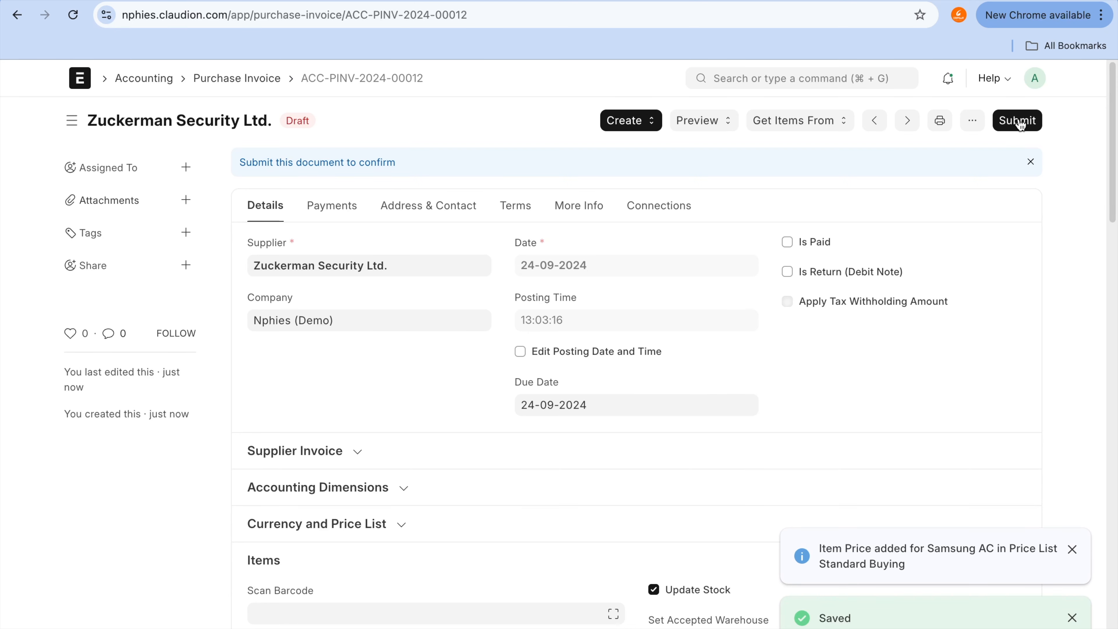
{"action": "left_click", "coordinate": [1020, 125]}
{"action": "left_click", "coordinate": [752, 212]}
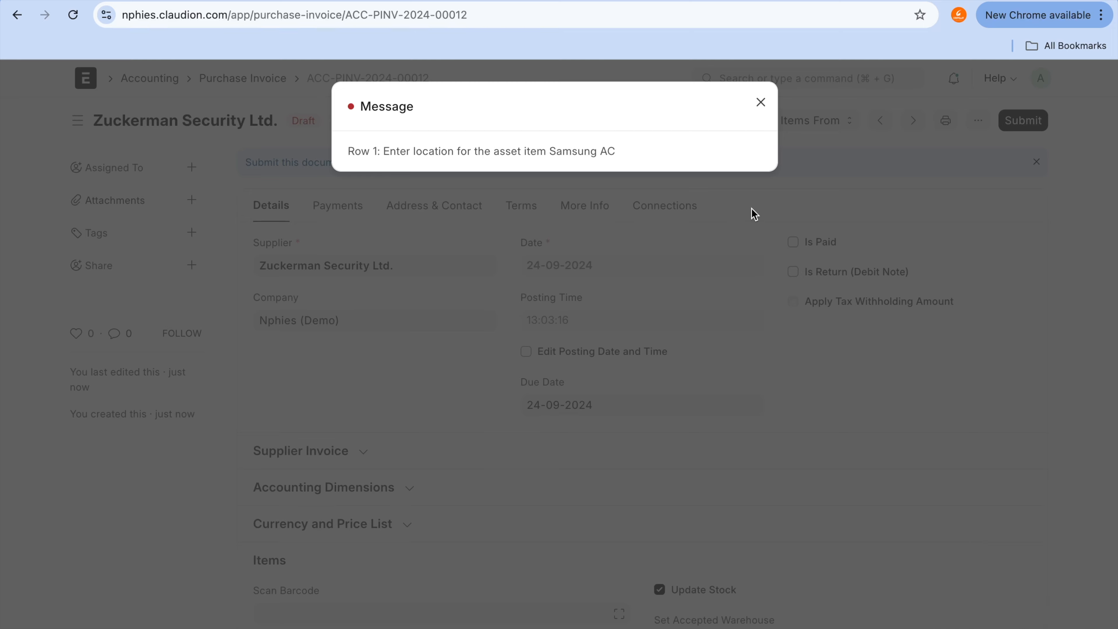
{"action": "left_click", "coordinate": [761, 102]}
Step: Set the Asset Location to Garage01 in the Samsung AC row's detailed form and close the row
{"action": "scroll", "coordinate": [822, 332], "scroll_direction": "down", "scroll_amount": 9}
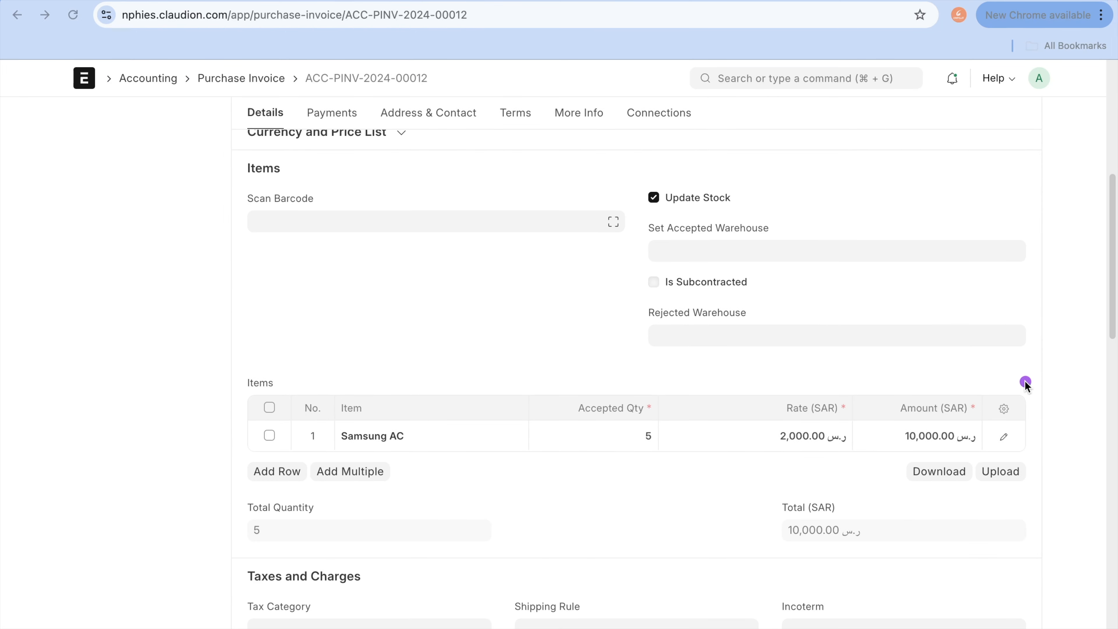
{"action": "left_click_drag", "start_coordinate": [1008, 410], "coordinate": [982, 440]}
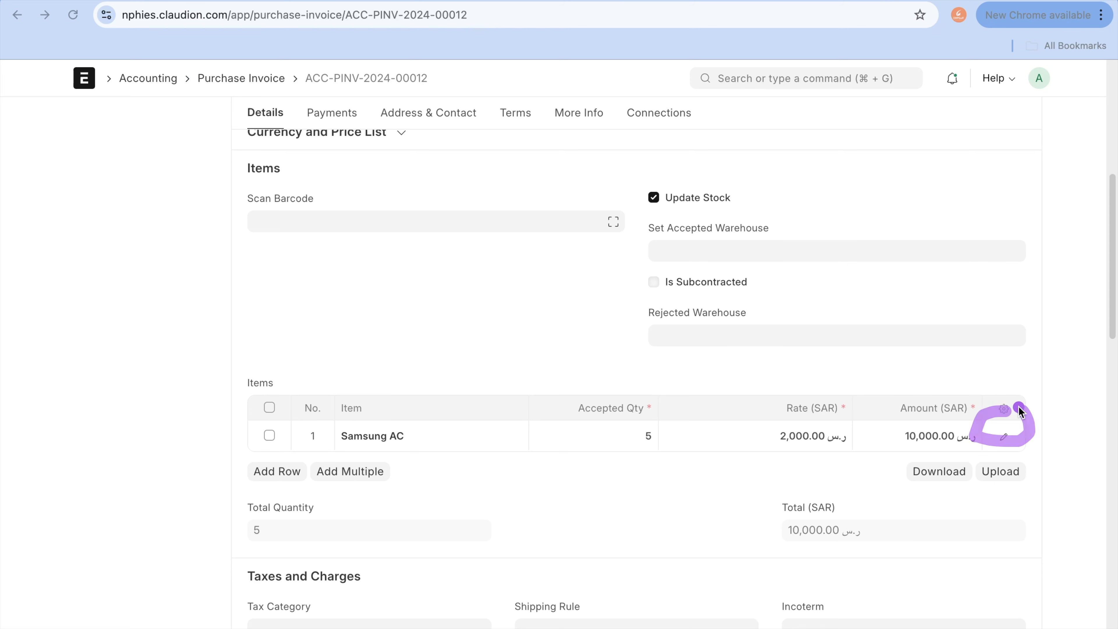
{"action": "left_click", "coordinate": [1004, 437]}
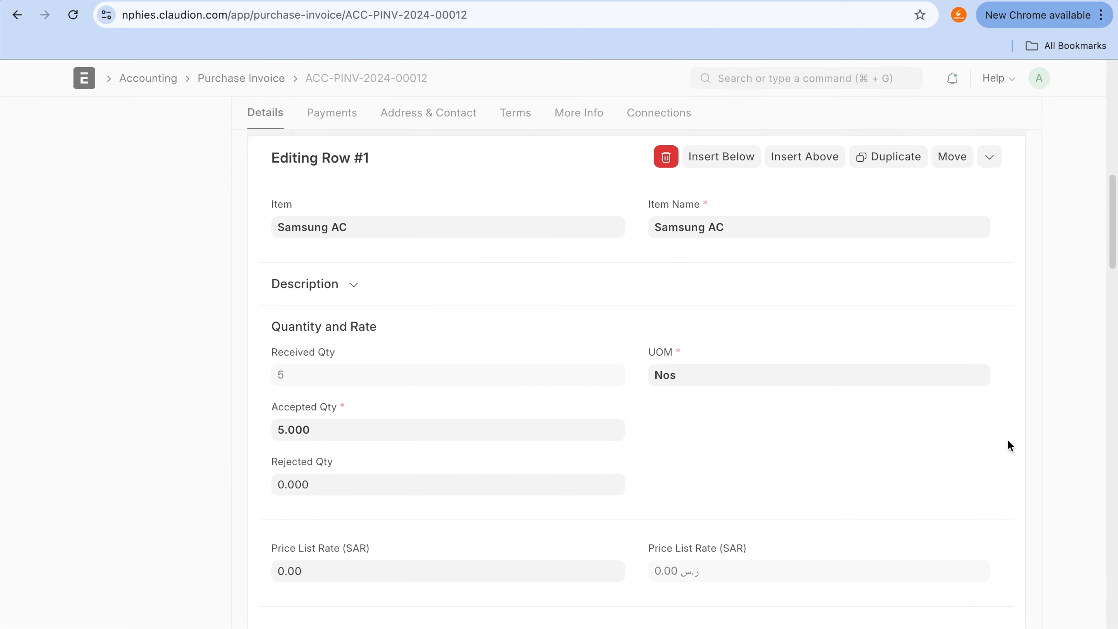
{"action": "scroll", "coordinate": [697, 430], "scroll_direction": "down", "scroll_amount": 10}
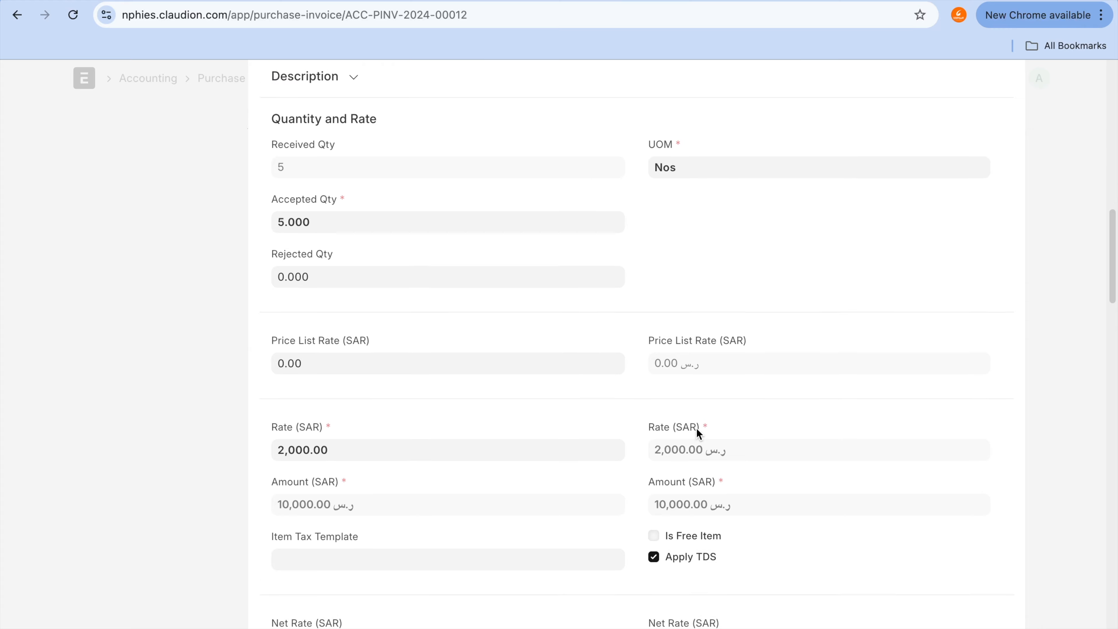
{"action": "scroll", "coordinate": [697, 429], "scroll_direction": "down", "scroll_amount": 2}
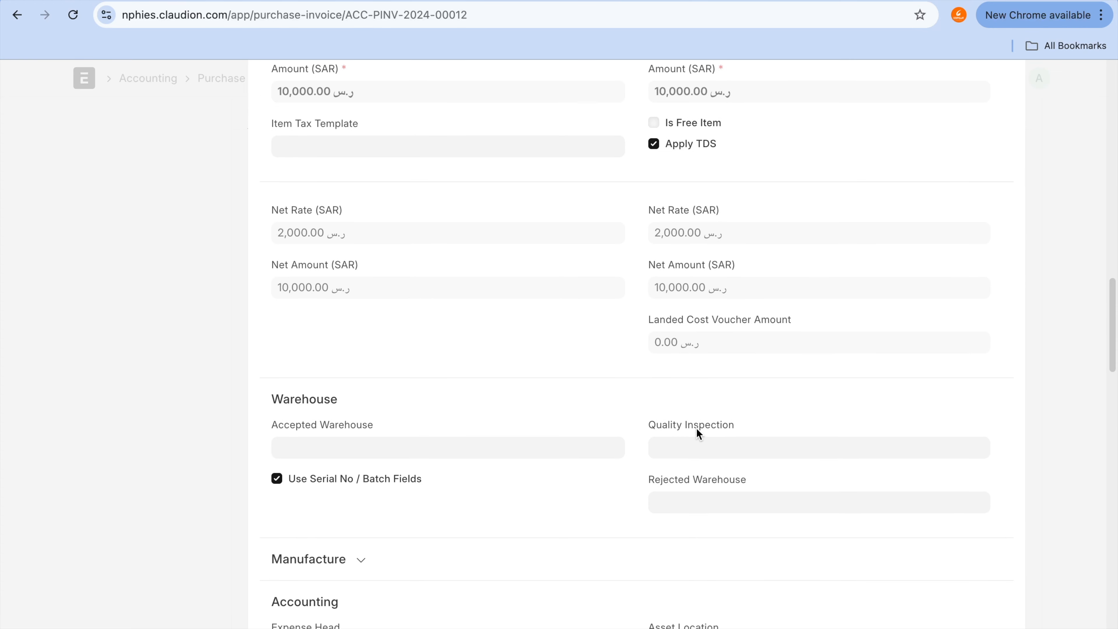
{"action": "scroll", "coordinate": [697, 429], "scroll_direction": "down", "scroll_amount": 8}
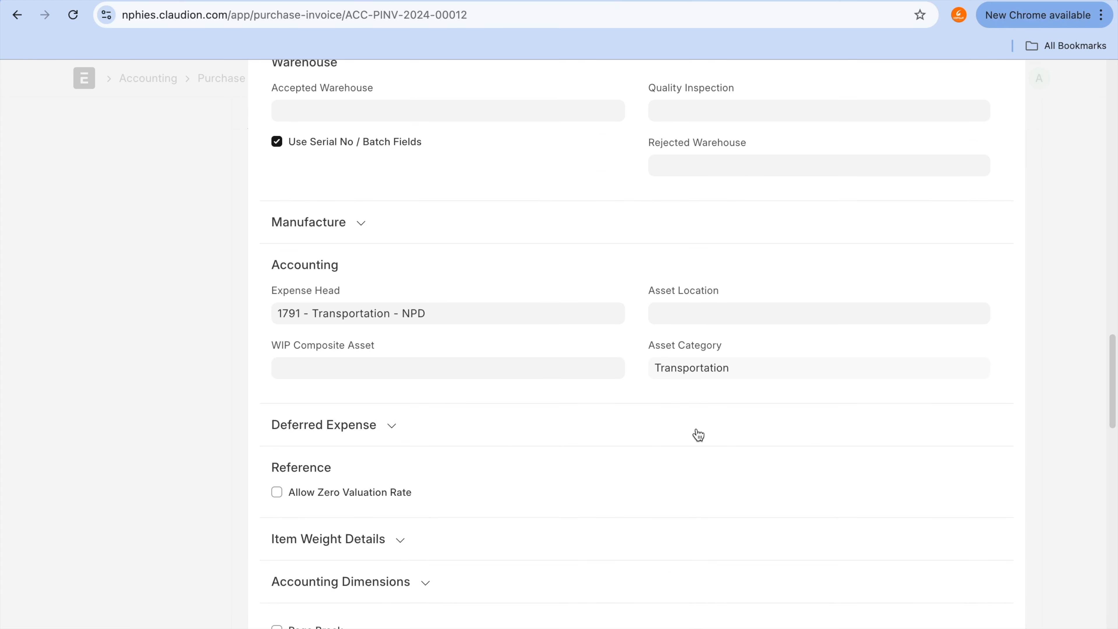
{"action": "left_click", "coordinate": [713, 311]}
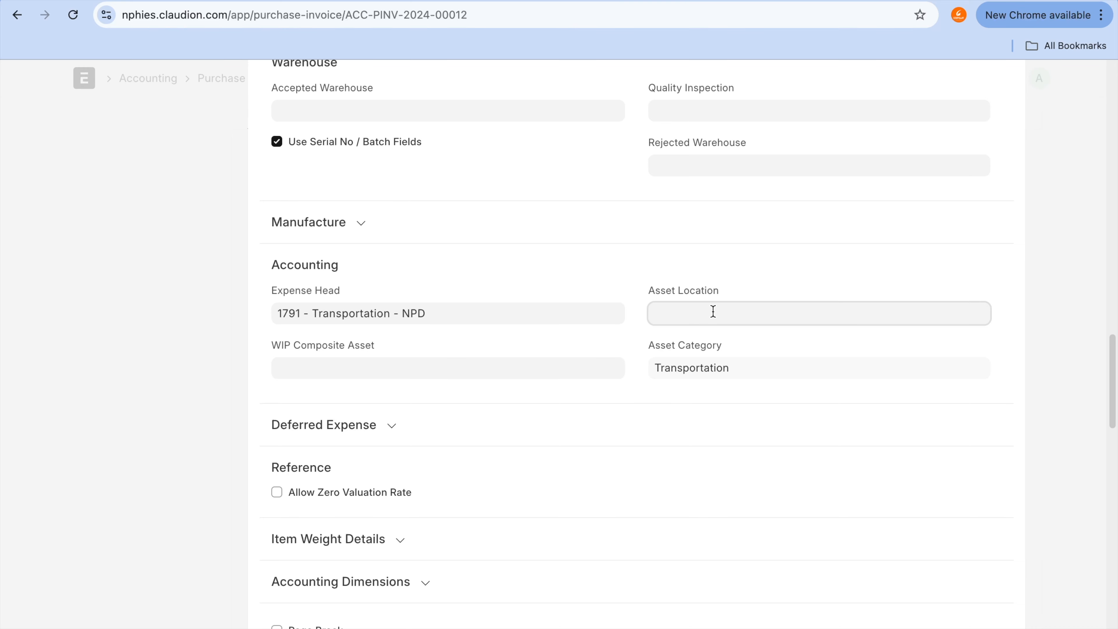
{"action": "left_click", "coordinate": [711, 340]}
{"action": "scroll", "coordinate": [709, 342], "scroll_direction": "up", "scroll_amount": 10}
{"action": "scroll", "coordinate": [709, 344], "scroll_direction": "up", "scroll_amount": 4}
{"action": "left_click", "coordinate": [1092, 226]}
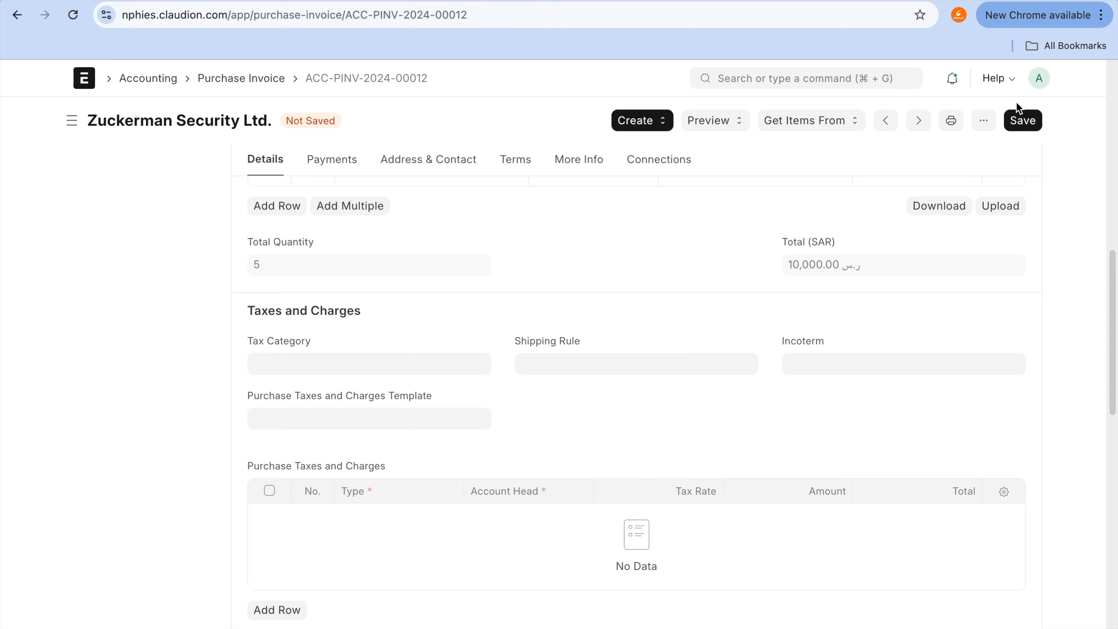
Step: Save the purchase invoice and submit it permanently
{"action": "left_click", "coordinate": [1023, 118]}
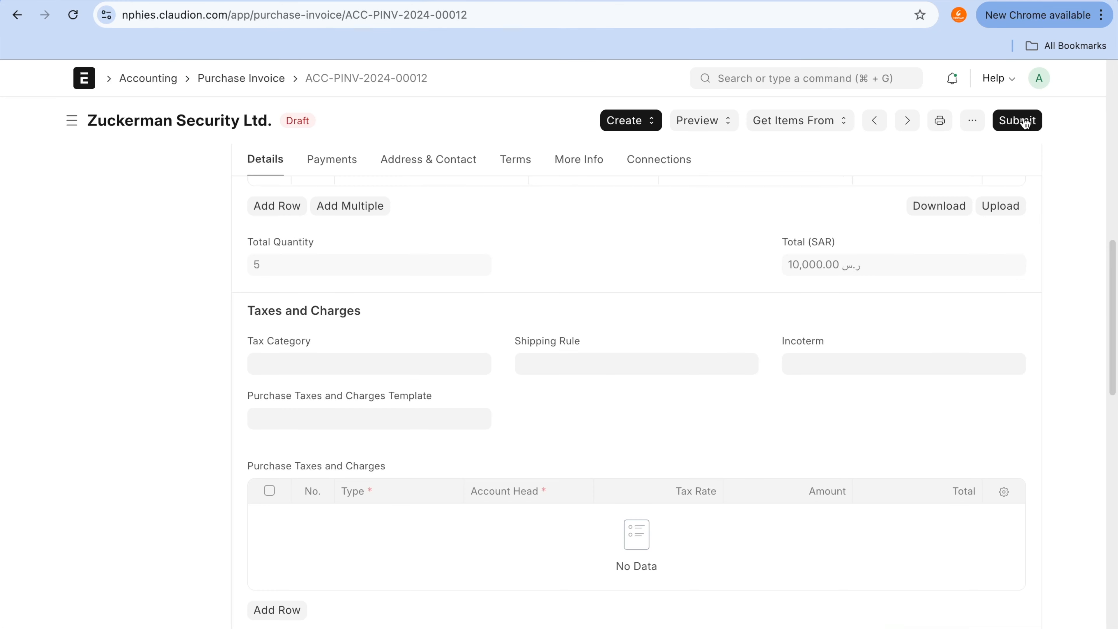
{"action": "left_click", "coordinate": [1021, 118]}
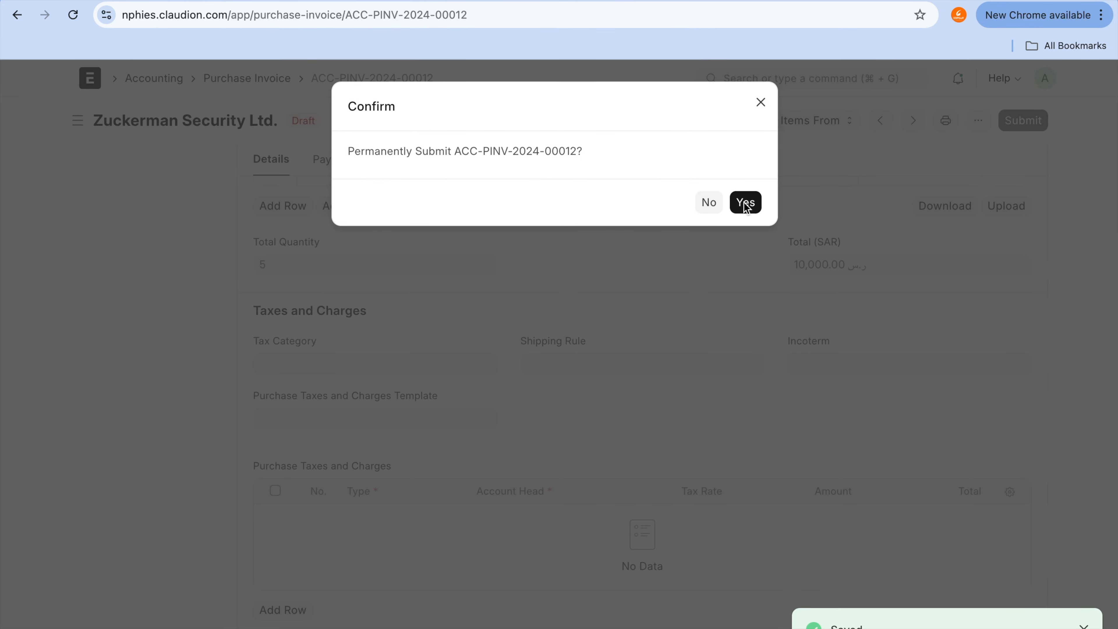
{"action": "left_click", "coordinate": [744, 202]}
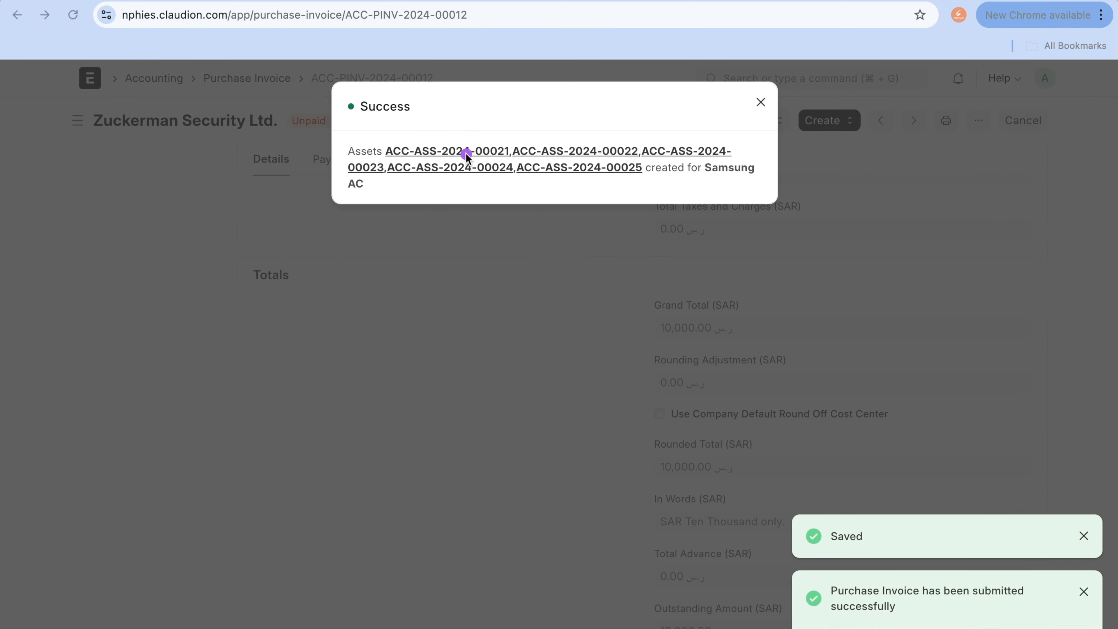
{"action": "mouse_move", "coordinate": [466, 129]}
{"action": "left_mouse_down"}
{"action": "mouse_move", "coordinate": [325, 127]}
{"action": "mouse_move", "coordinate": [484, 238]}
{"action": "left_mouse_up"}
{"action": "mouse_move", "coordinate": [612, 220]}
{"action": "left_mouse_down"}
{"action": "mouse_move", "coordinate": [649, 111]}
{"action": "mouse_move", "coordinate": [366, 139]}
{"action": "left_mouse_up"}
{"action": "left_click_drag", "start_coordinate": [450, 153], "coordinate": [572, 151]}
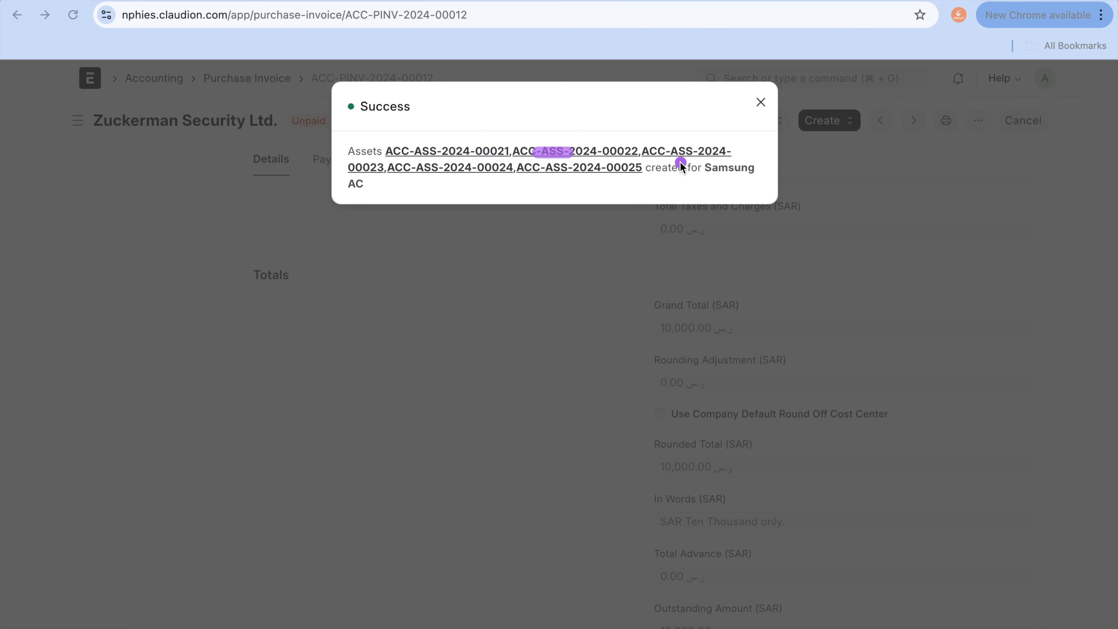
{"action": "mouse_move", "coordinate": [676, 152]}
{"action": "left_mouse_down"}
{"action": "mouse_move", "coordinate": [774, 137]}
{"action": "mouse_move", "coordinate": [724, 145]}
{"action": "left_mouse_up"}
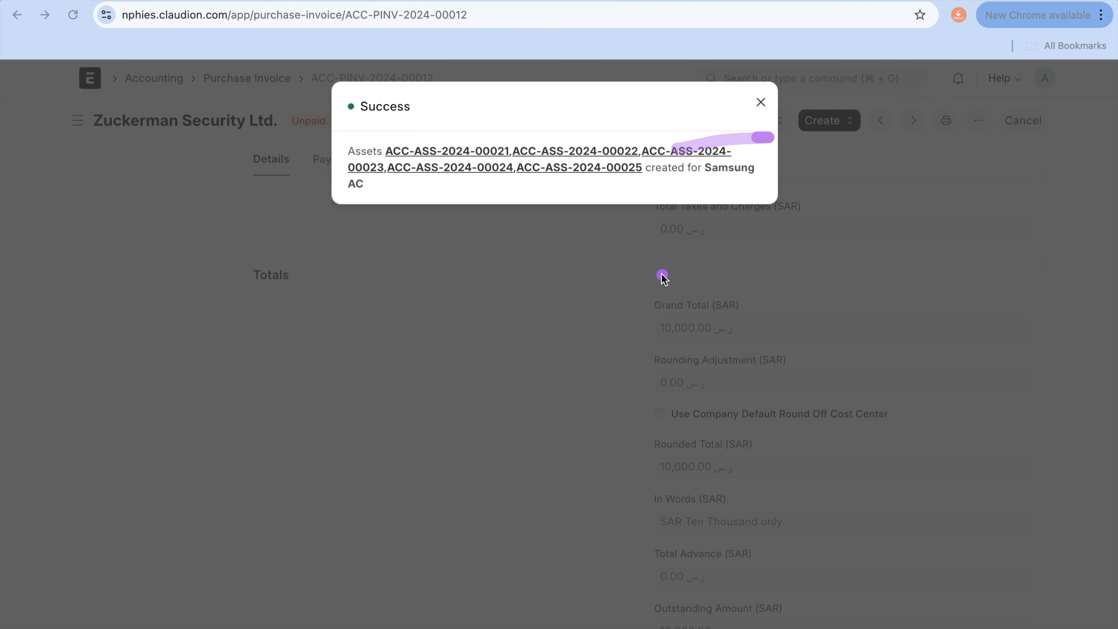
{"action": "key", "text": "Escape"}
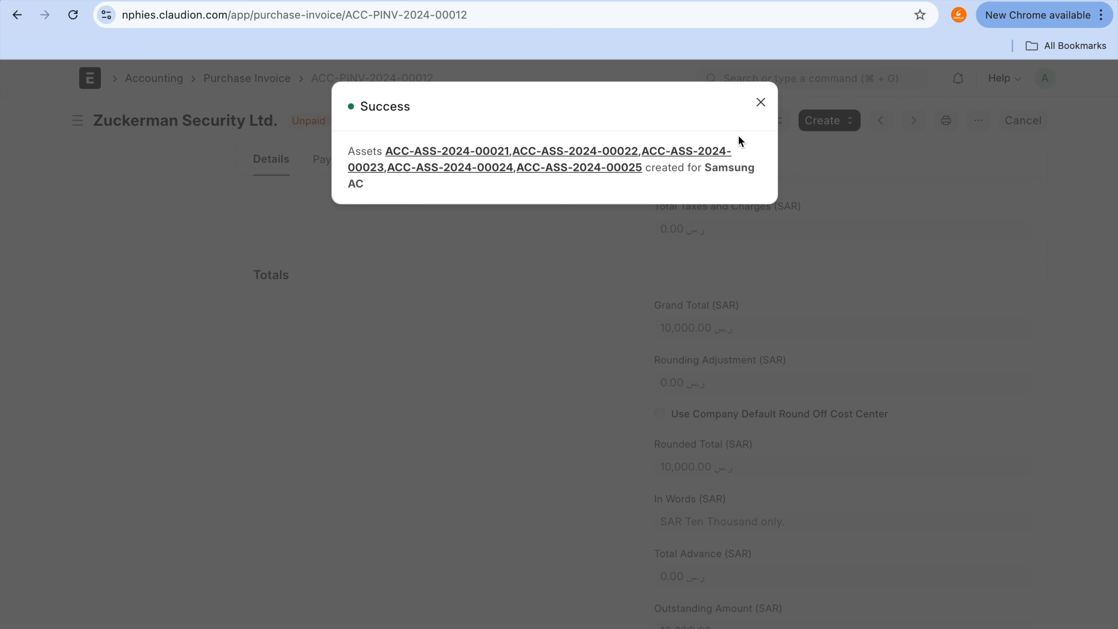
Step: Dismiss the success message and, from the Samsung AC item's browser tab, open the lowest Samsung AC draft in the Asset list
{"action": "left_click", "coordinate": [761, 102]}
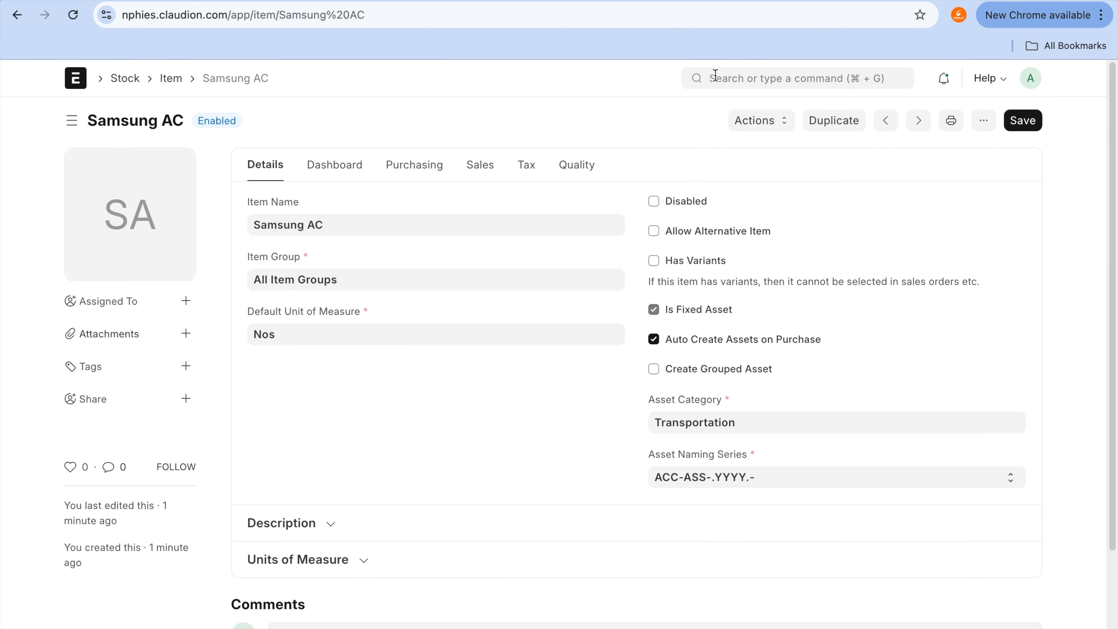
{"action": "left_click", "coordinate": [716, 77]}
{"action": "type", "text": "ass"}
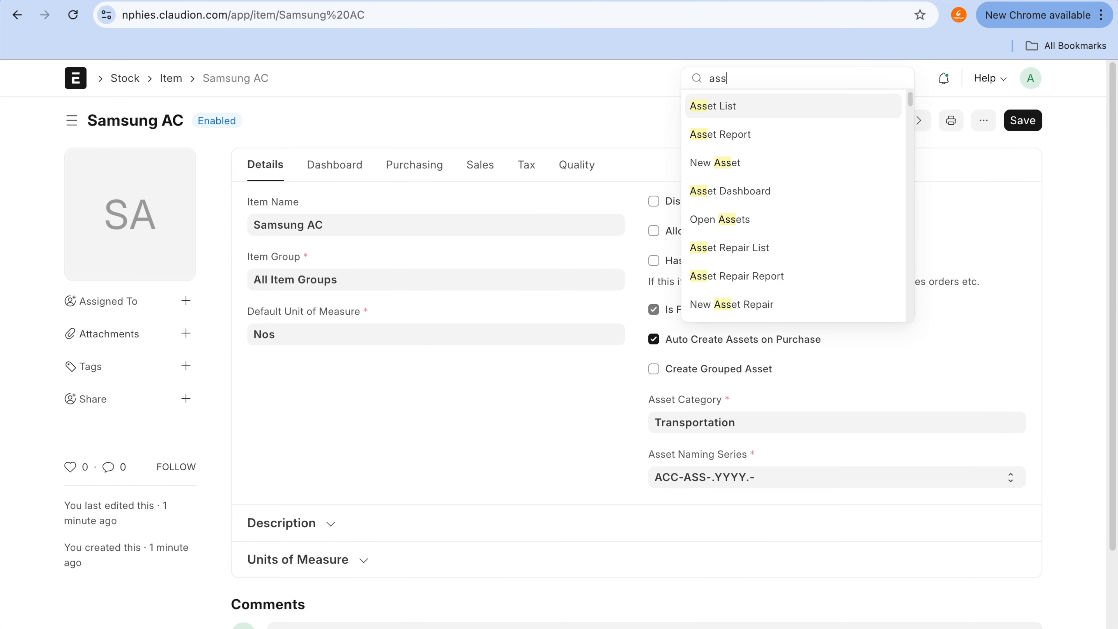
{"action": "left_click", "coordinate": [712, 114]}
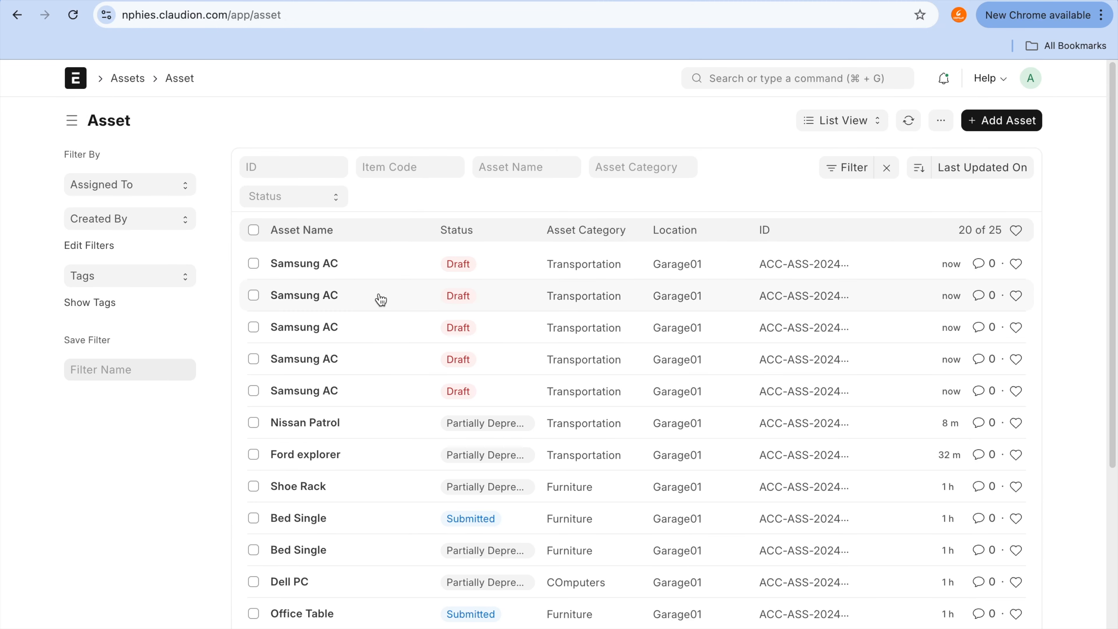
{"action": "mouse_move", "coordinate": [313, 239]}
{"action": "left_mouse_down"}
{"action": "mouse_move", "coordinate": [267, 242]}
{"action": "mouse_move", "coordinate": [249, 298]}
{"action": "mouse_move", "coordinate": [265, 379]}
{"action": "mouse_move", "coordinate": [306, 403]}
{"action": "mouse_move", "coordinate": [357, 324]}
{"action": "mouse_move", "coordinate": [352, 250]}
{"action": "mouse_move", "coordinate": [297, 240]}
{"action": "left_mouse_up"}
{"action": "left_click", "coordinate": [309, 401]}
Step: Enable Calculate Depreciation on the Samsung AC asset, and expand its Other Details and Insurance details sections
{"action": "scroll", "coordinate": [307, 399], "scroll_direction": "down", "scroll_amount": 10}
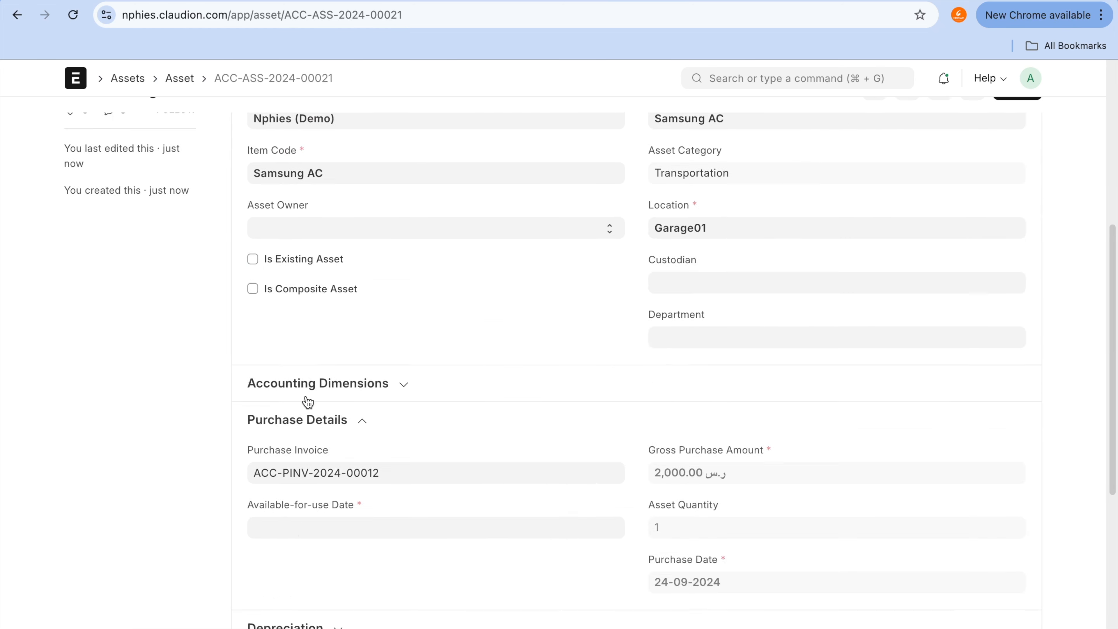
{"action": "left_click", "coordinate": [322, 357]}
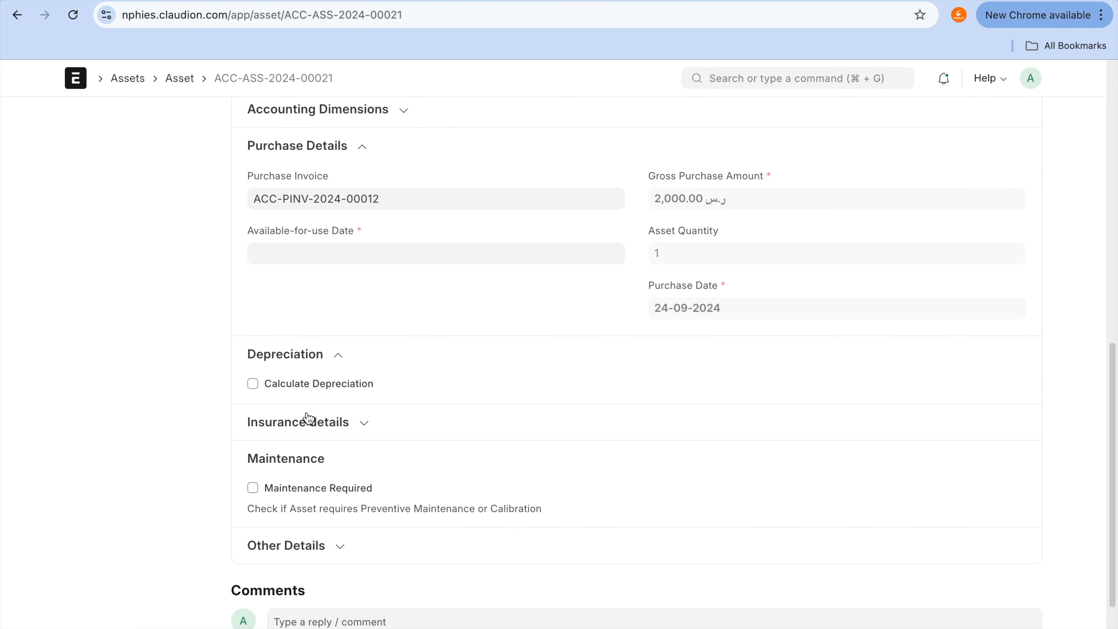
{"action": "left_click", "coordinate": [310, 388]}
{"action": "scroll", "coordinate": [310, 385], "scroll_direction": "down", "scroll_amount": 6}
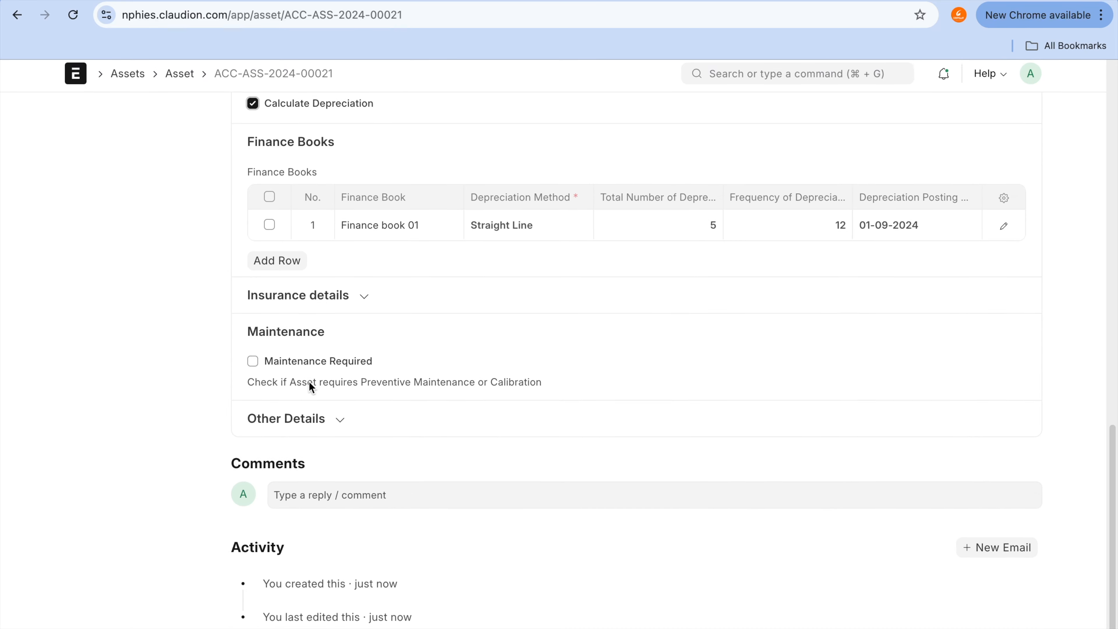
{"action": "left_click", "coordinate": [313, 425]}
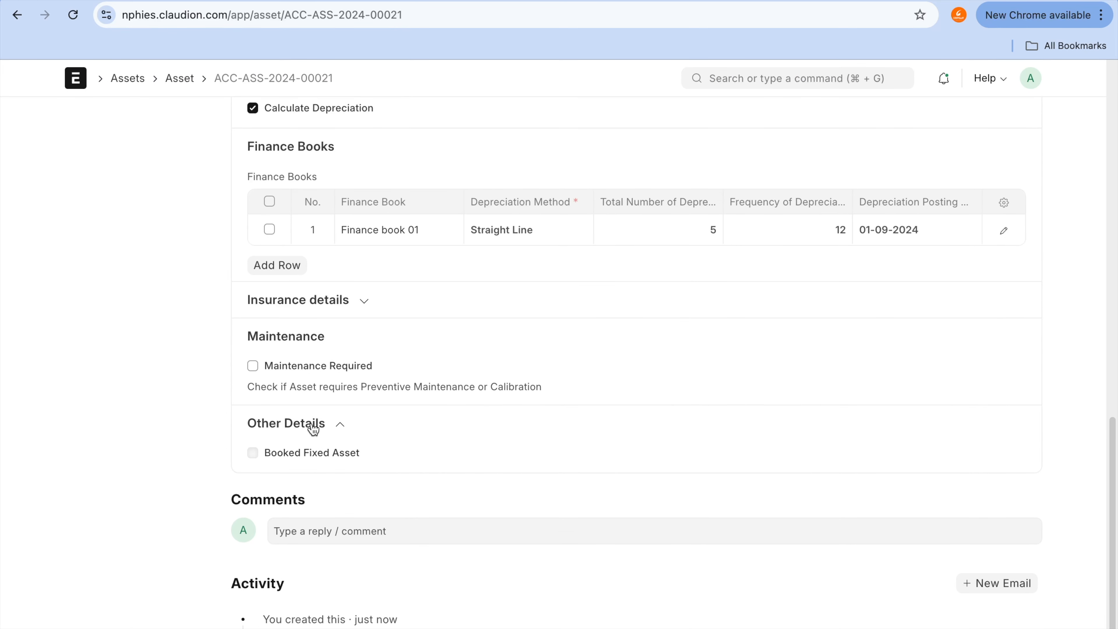
{"action": "left_click", "coordinate": [324, 300]}
Step: Set the asset's Available-for-use Date to 01-01-2025 and try to save the asset
{"action": "scroll", "coordinate": [324, 300], "scroll_direction": "up", "scroll_amount": 7}
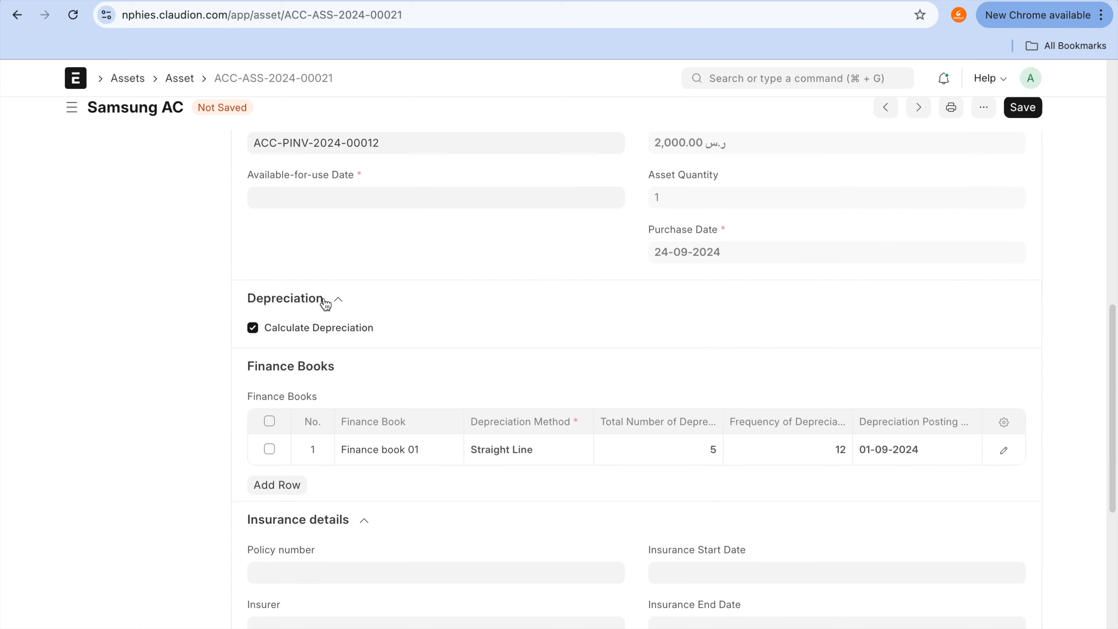
{"action": "scroll", "coordinate": [324, 299], "scroll_direction": "up", "scroll_amount": 6}
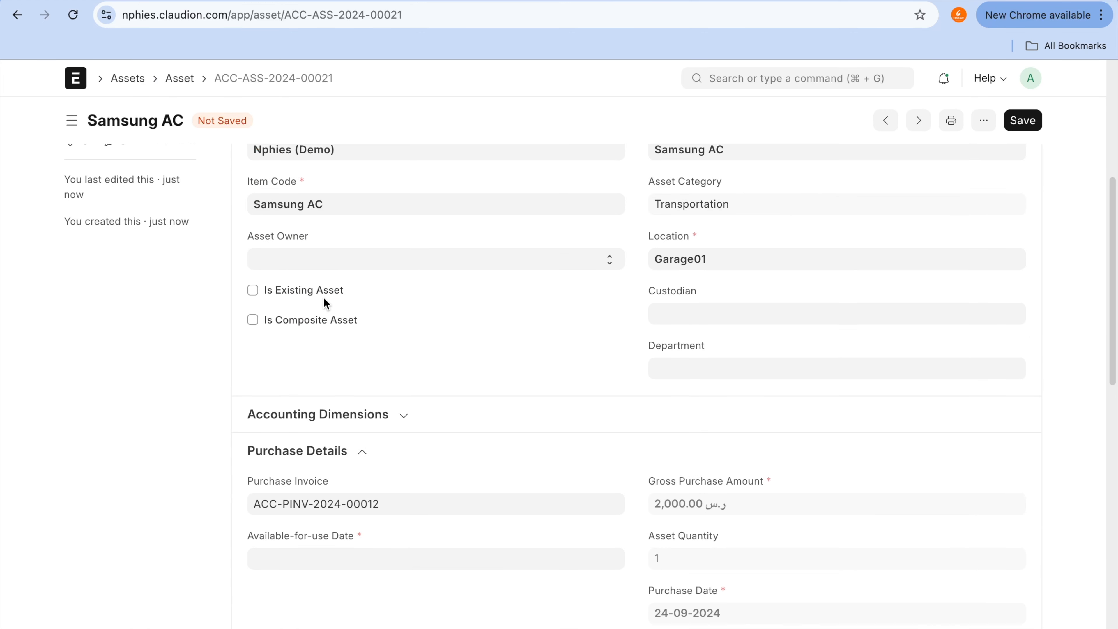
{"action": "left_click", "coordinate": [445, 547]}
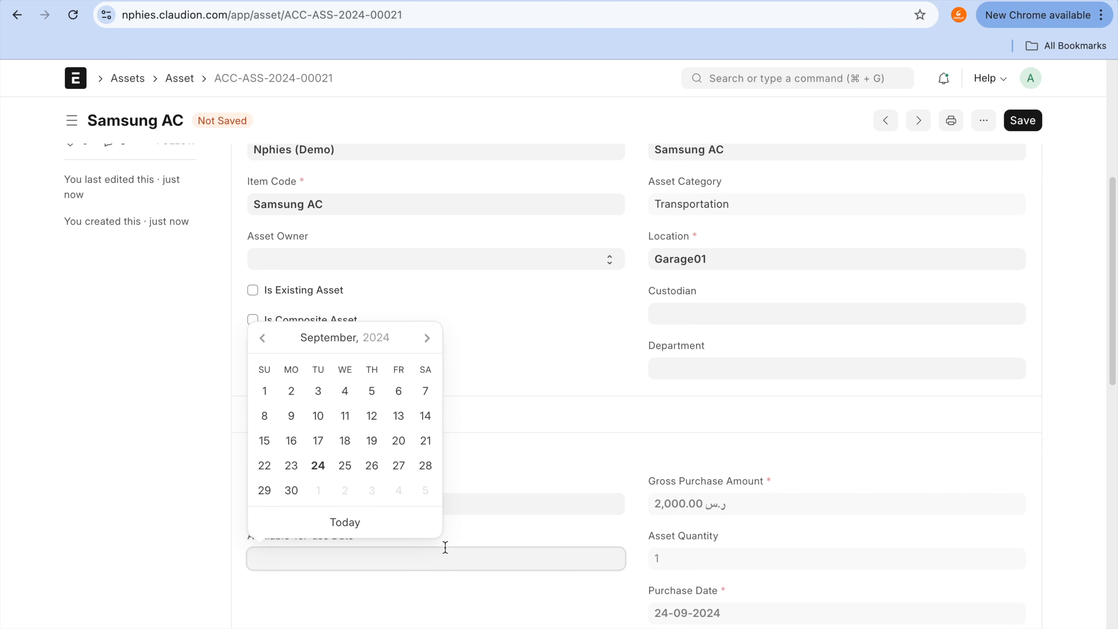
{"action": "left_click", "coordinate": [425, 349]}
{"action": "left_click", "coordinate": [424, 348]}
{"action": "left_click", "coordinate": [424, 348]}
{"action": "left_click", "coordinate": [424, 348]}
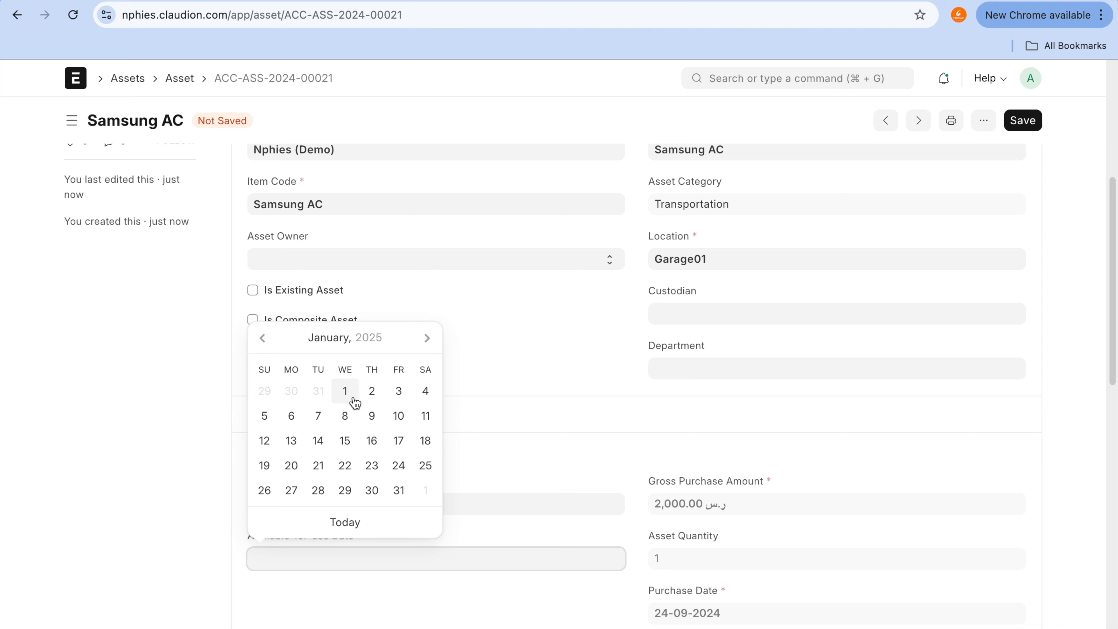
{"action": "left_click", "coordinate": [345, 392]}
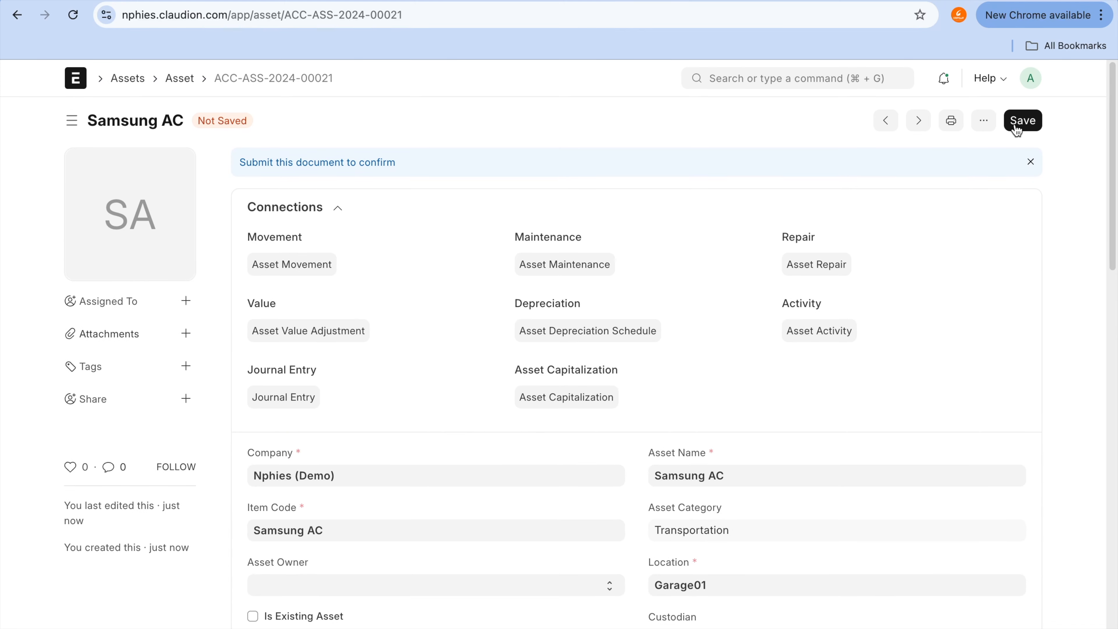
{"action": "left_click", "coordinate": [1015, 124]}
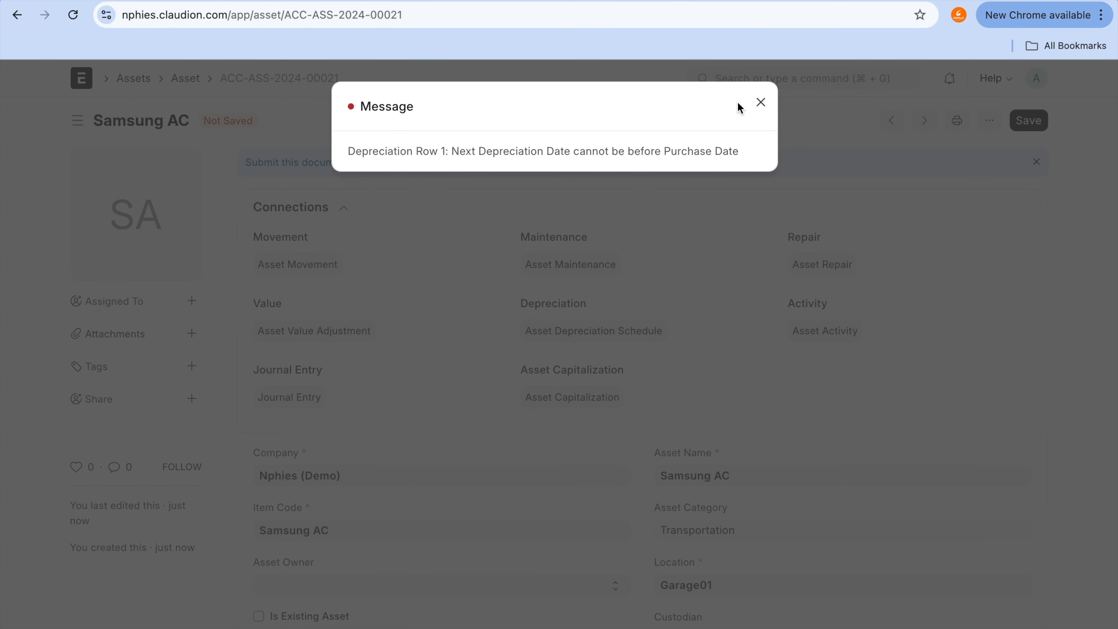
{"action": "left_click", "coordinate": [762, 102]}
Step: Set the depreciation posting date of the asset's finance book row to 01-01-2025, try to save the asset, and dismiss the message
{"action": "scroll", "coordinate": [756, 369], "scroll_direction": "down", "scroll_amount": 10}
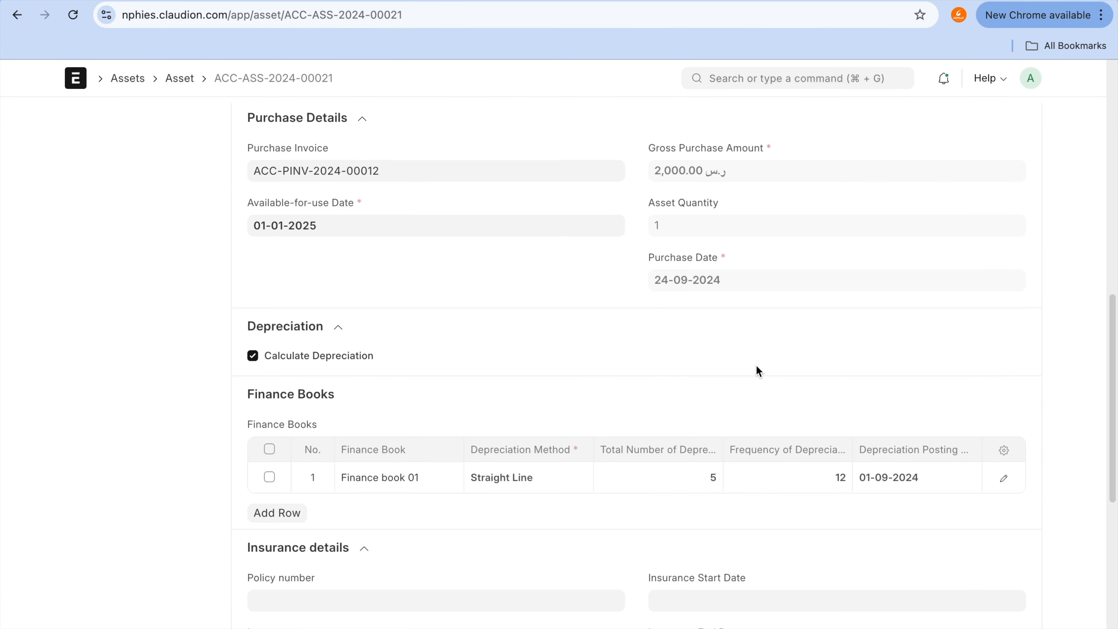
{"action": "left_click", "coordinate": [966, 480]}
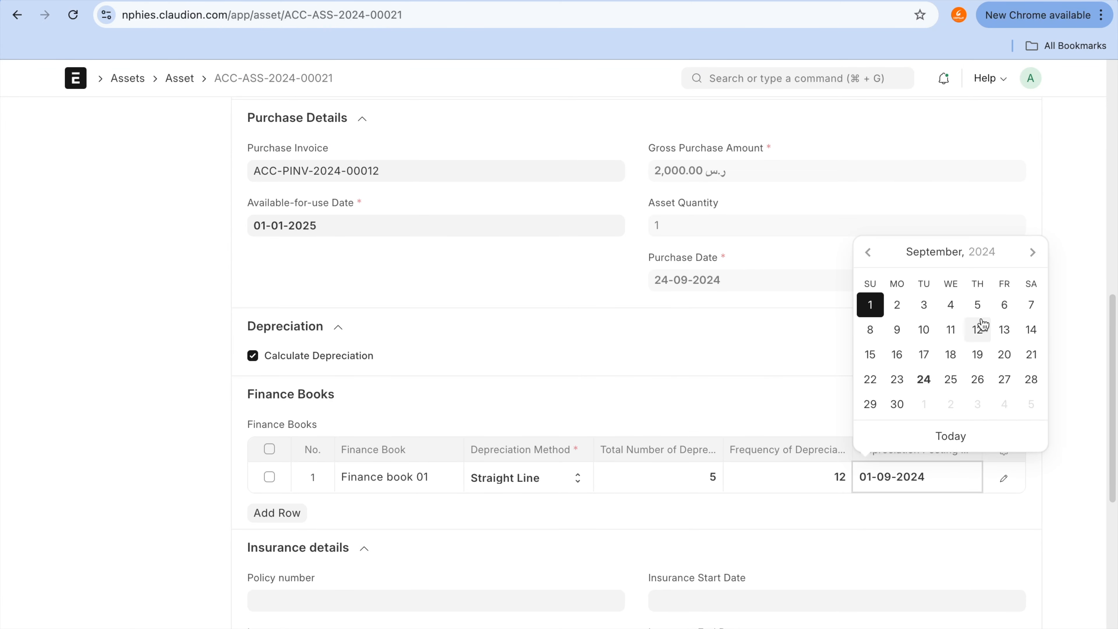
{"action": "left_click", "coordinate": [1036, 254]}
{"action": "left_click", "coordinate": [1036, 254]}
{"action": "left_click", "coordinate": [1037, 254]}
{"action": "left_click", "coordinate": [1036, 254]}
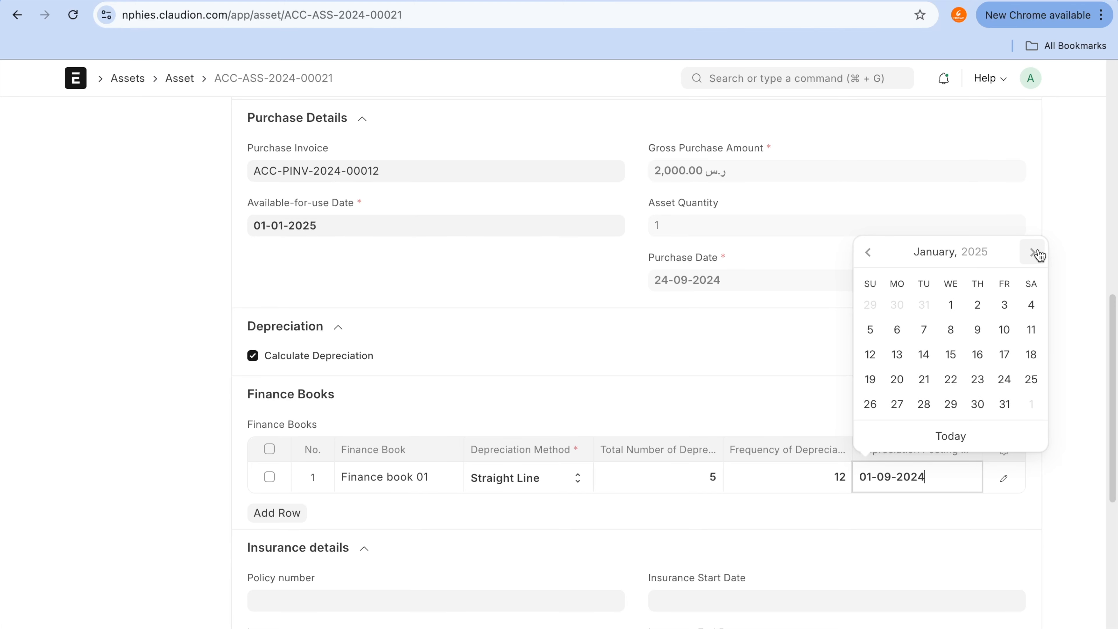
{"action": "left_click", "coordinate": [951, 305]}
{"action": "scroll", "coordinate": [951, 307], "scroll_direction": "up", "scroll_amount": 10}
{"action": "left_click", "coordinate": [1021, 114]}
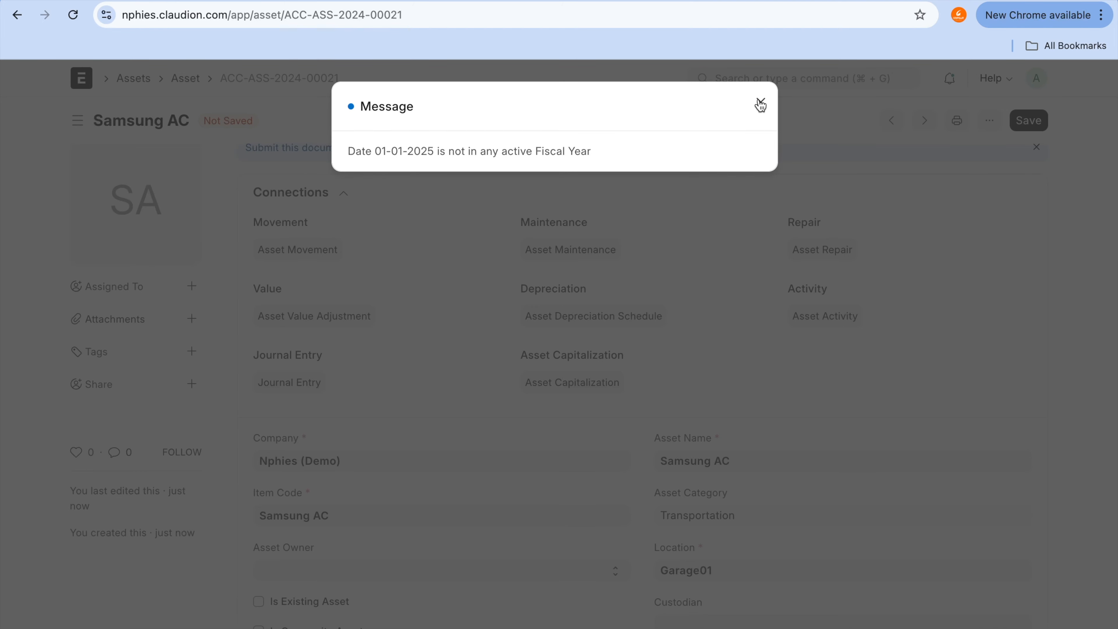
{"action": "left_click", "coordinate": [761, 105]}
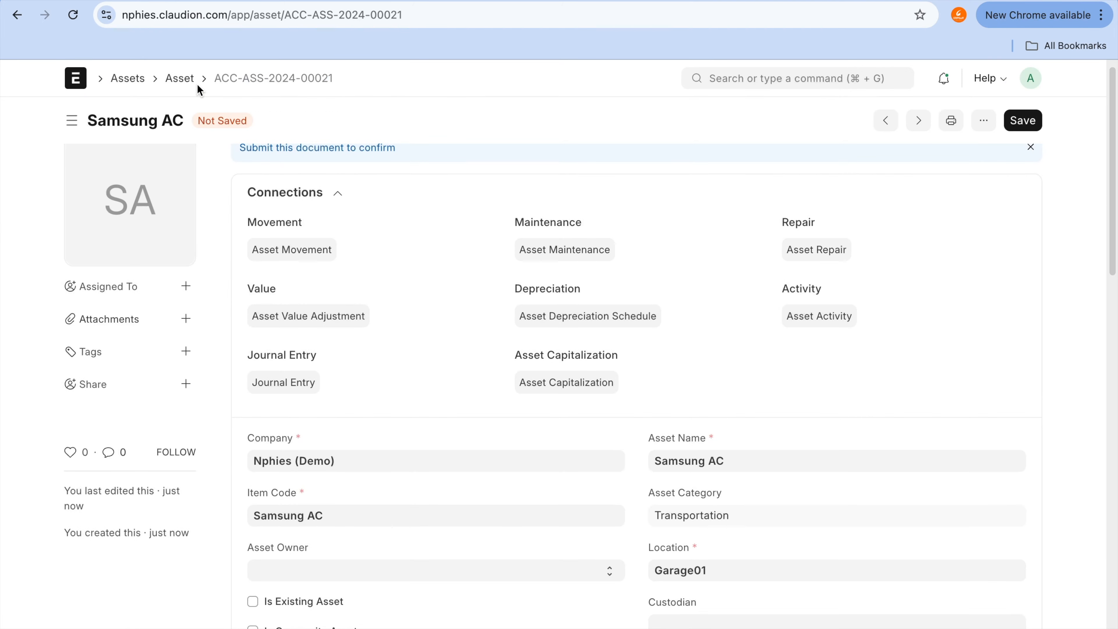
Step: Return to the Asset list and examine the Samsung AC draft assets
{"action": "left_click", "coordinate": [184, 79]}
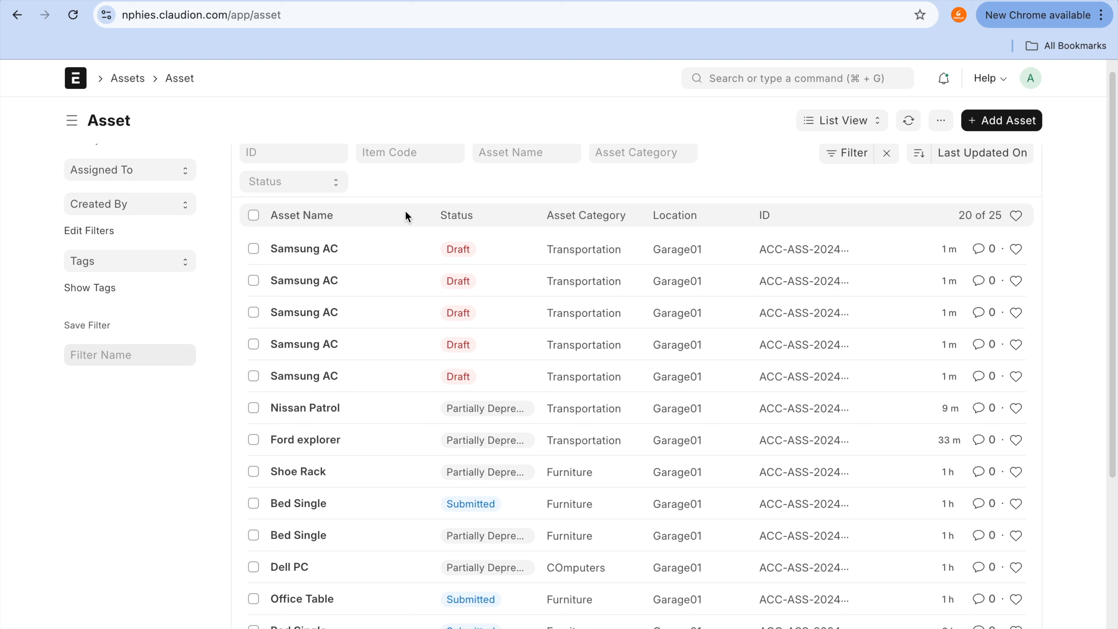
{"action": "key", "text": "ctrl+Tab"}
{"action": "mouse_move", "coordinate": [331, 200]}
{"action": "left_mouse_down"}
{"action": "mouse_move", "coordinate": [306, 199]}
{"action": "mouse_move", "coordinate": [221, 407]}
{"action": "mouse_move", "coordinate": [362, 252]}
{"action": "mouse_move", "coordinate": [326, 223]}
{"action": "left_mouse_up"}
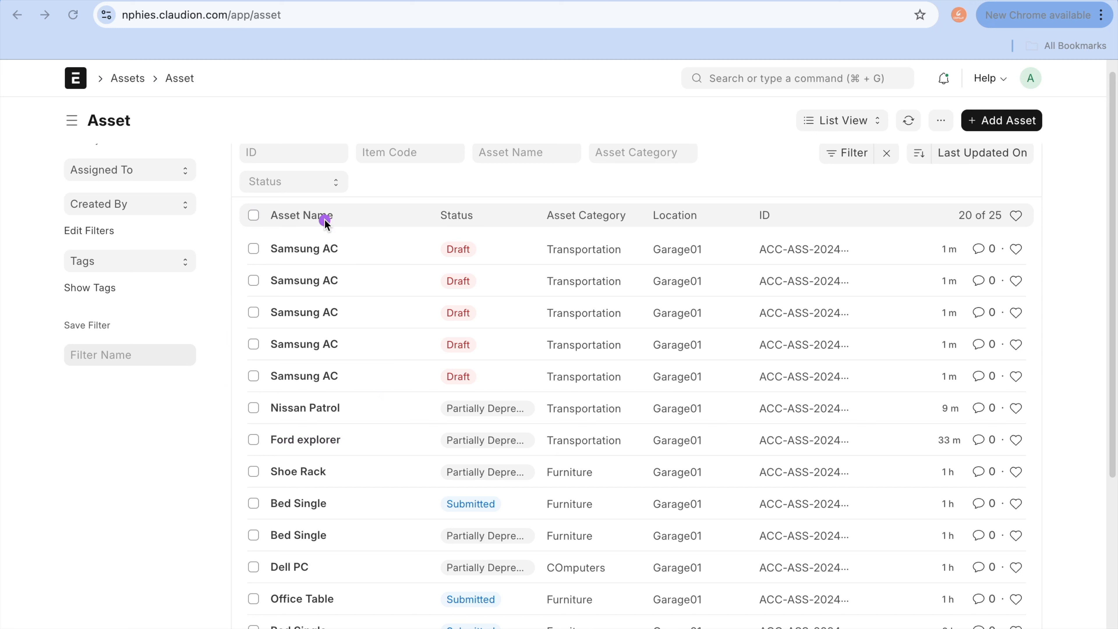
{"action": "mouse_move", "coordinate": [325, 223]}
{"action": "left_mouse_down"}
{"action": "mouse_move", "coordinate": [222, 410]}
{"action": "mouse_move", "coordinate": [377, 326]}
{"action": "mouse_move", "coordinate": [314, 234]}
{"action": "left_mouse_up"}
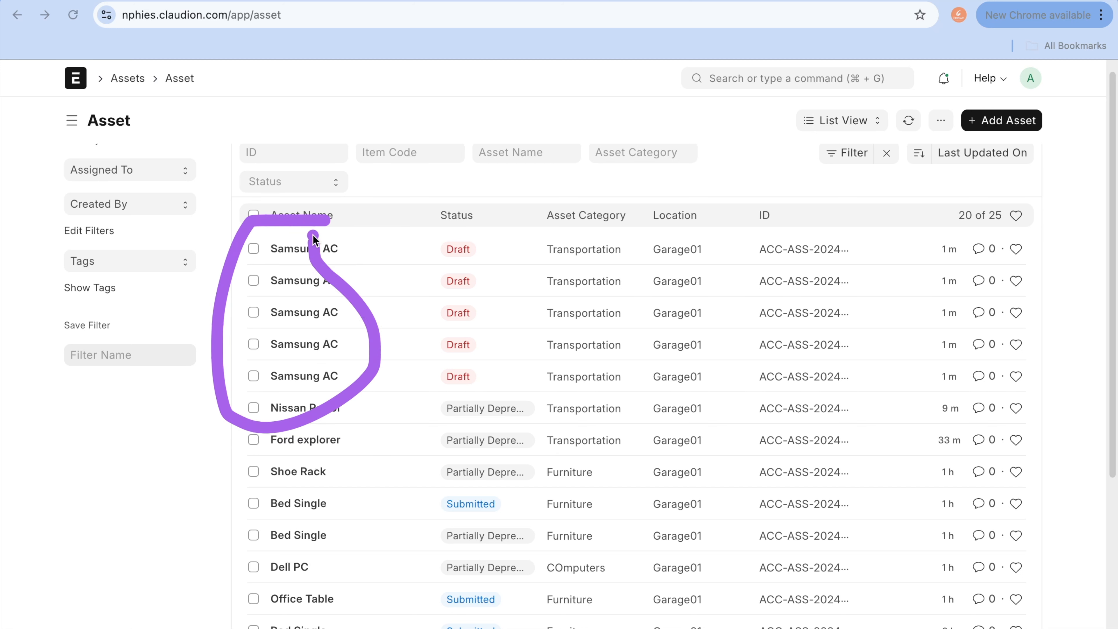
{"action": "key", "text": "Escape"}
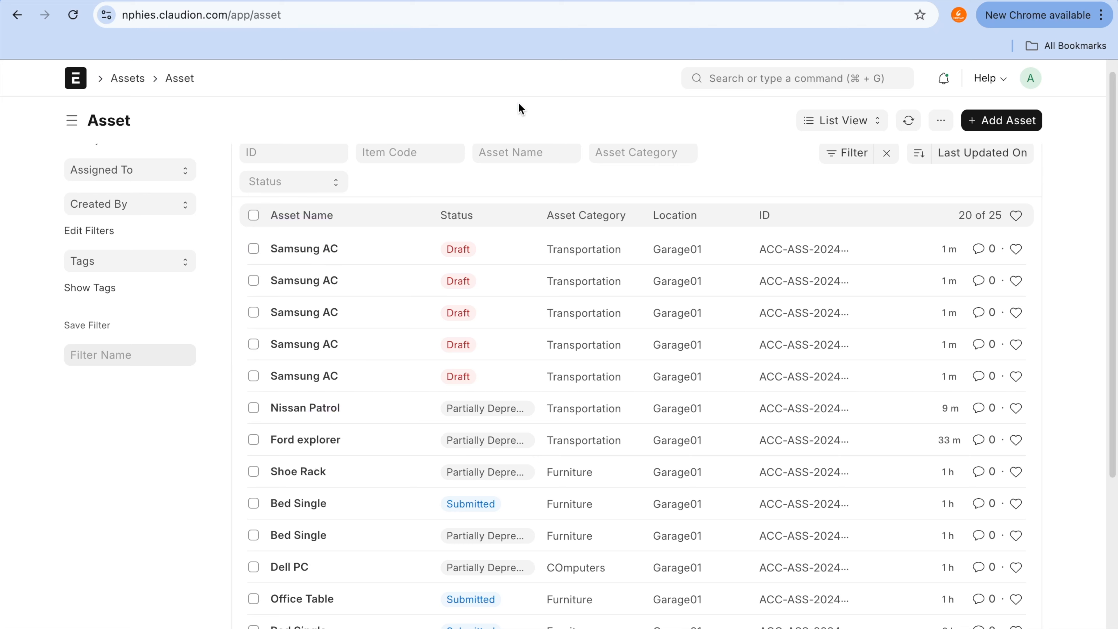
Step: Switch to the purchase invoice's browser tab and duplicate the Samsung AC invoice as a new one
{"action": "left_click", "coordinate": [544, 5]}
{"action": "scroll", "coordinate": [700, 333], "scroll_direction": "up", "scroll_amount": 15}
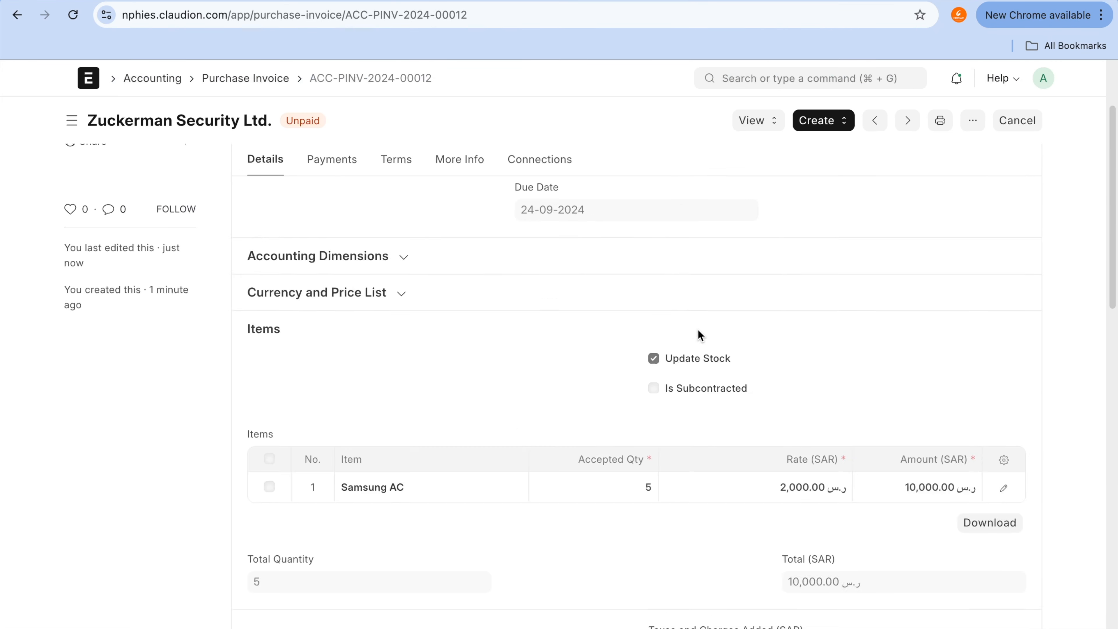
{"action": "left_click", "coordinate": [977, 127]}
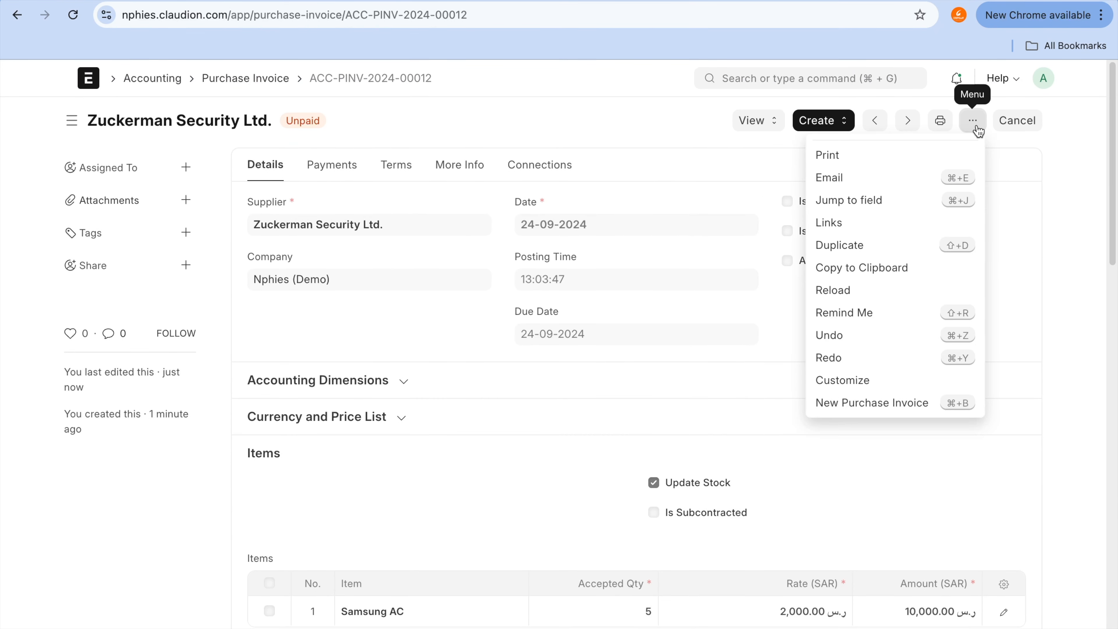
{"action": "left_click", "coordinate": [855, 246]}
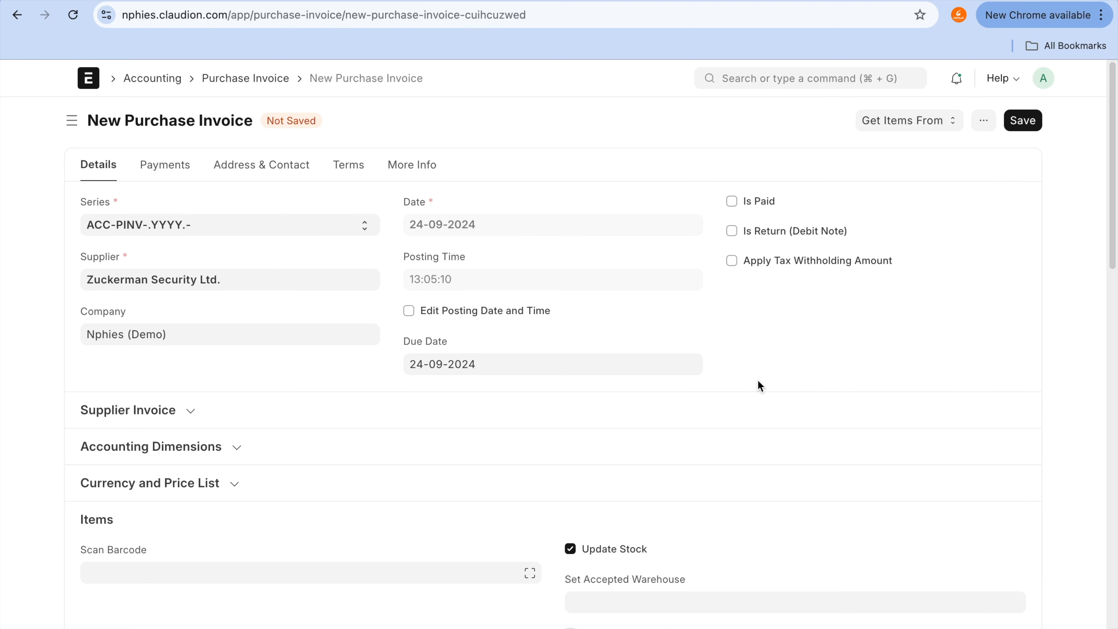
{"action": "scroll", "coordinate": [757, 379], "scroll_direction": "down", "scroll_amount": 3}
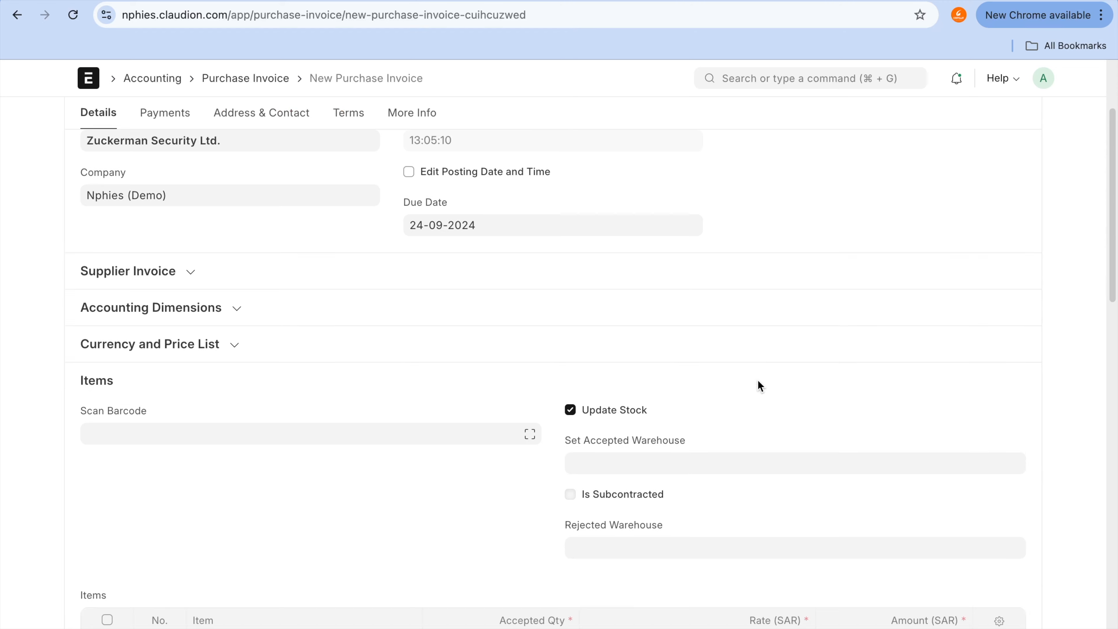
{"action": "scroll", "coordinate": [757, 379], "scroll_direction": "down", "scroll_amount": 8}
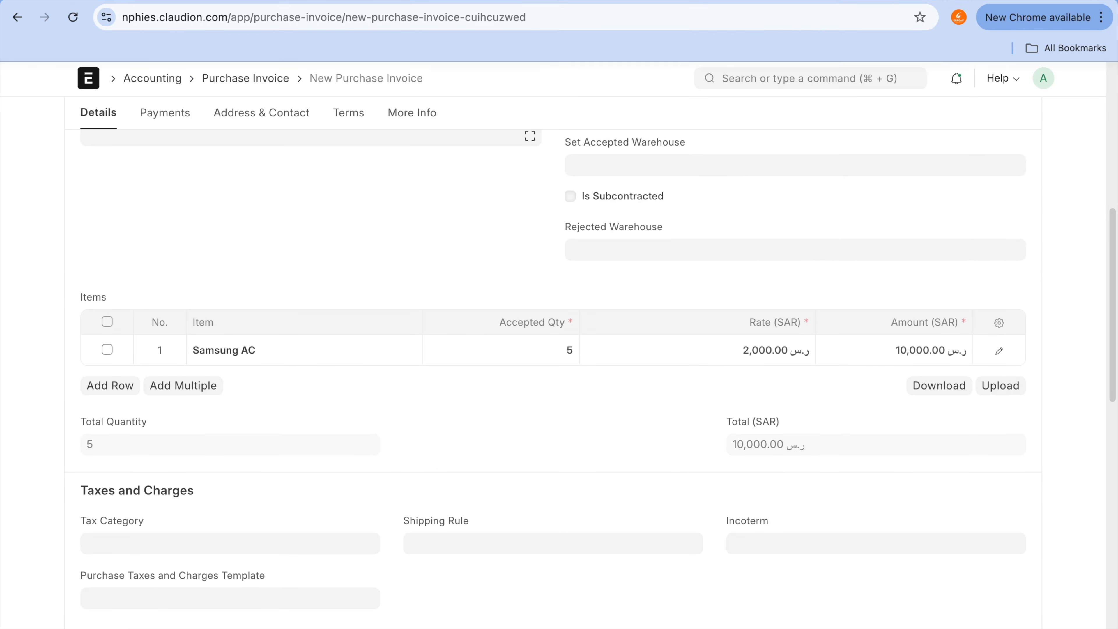
Step: From the Asset list's browser tab, search for the Item list and open the Samsung AC item
{"action": "mouse_move", "coordinate": [674, 30]}
{"action": "left_click", "coordinate": [678, 18]}
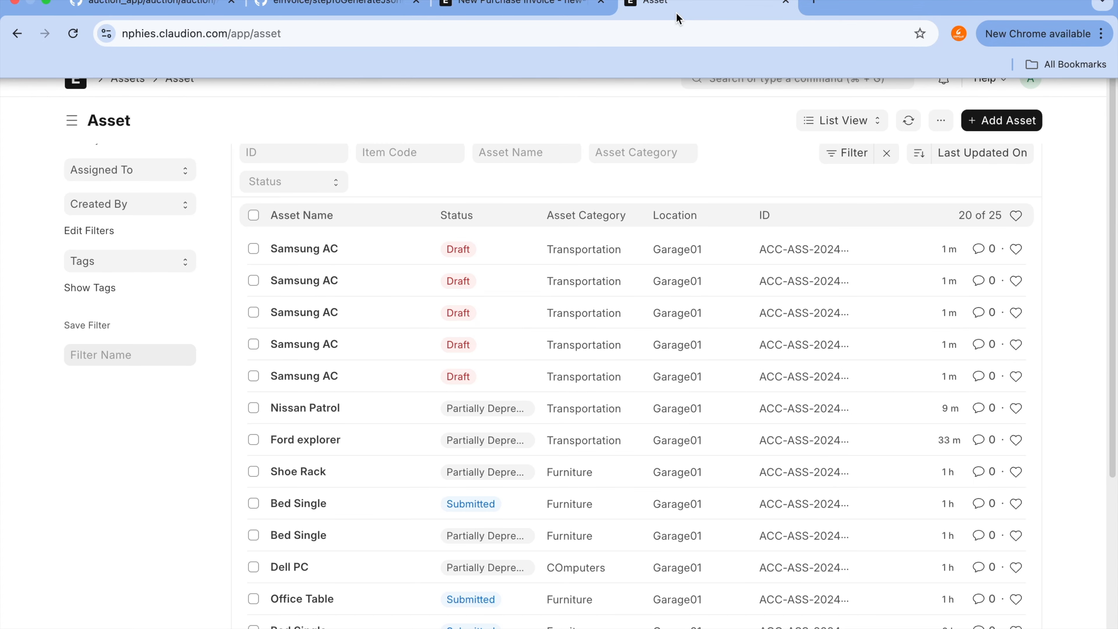
{"action": "left_click", "coordinate": [731, 78]}
{"action": "type", "text": "item l"}
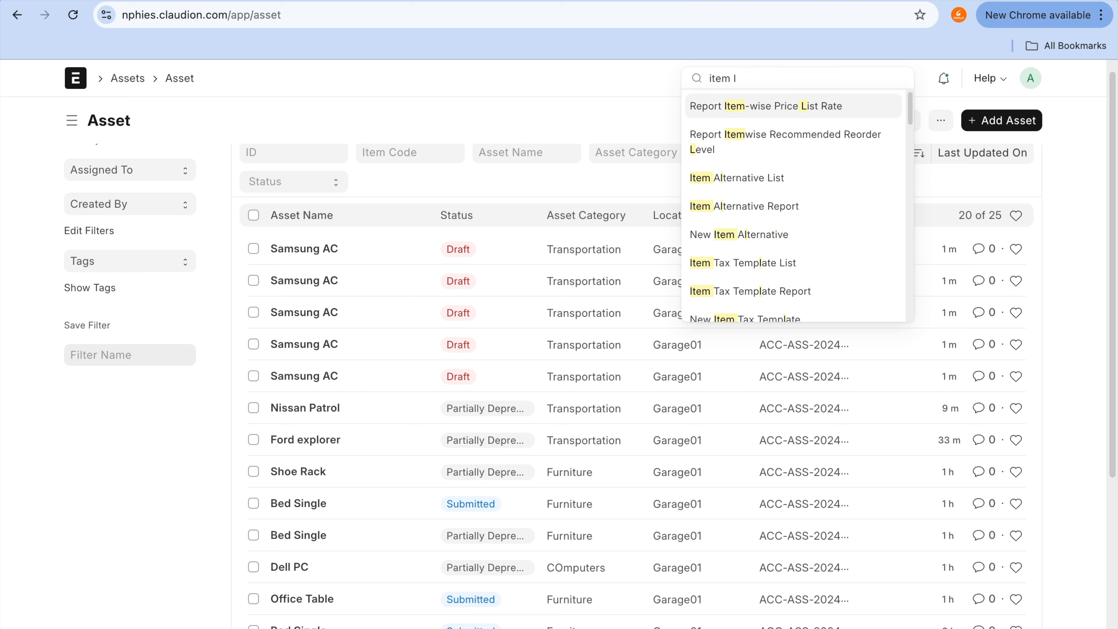
{"action": "type", "text": "is"}
{"action": "left_click", "coordinate": [726, 202]}
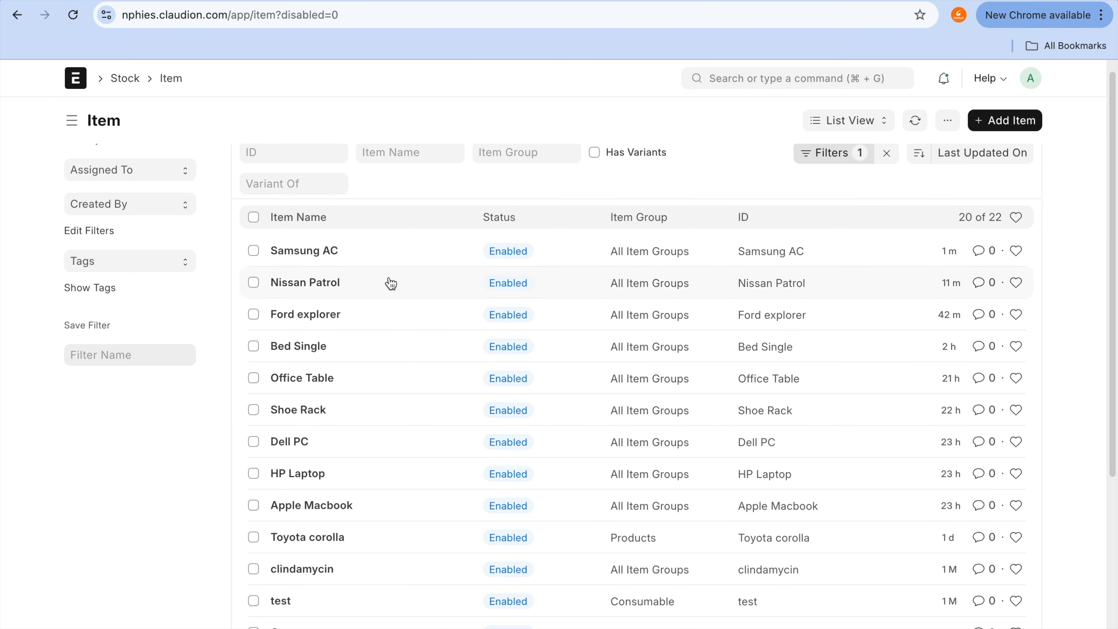
{"action": "left_click", "coordinate": [324, 251]}
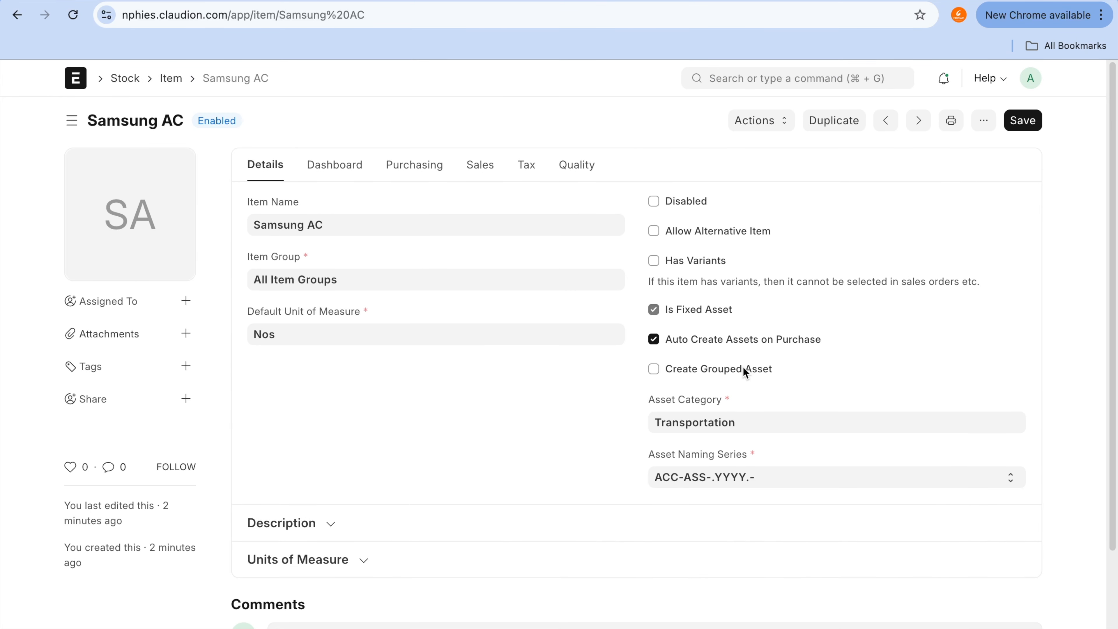
Step: Enable Create Grouped Asset on the Samsung AC item and save it
{"action": "key", "text": "ctrl+a"}
{"action": "mouse_move", "coordinate": [676, 358]}
{"action": "left_mouse_down"}
{"action": "mouse_move", "coordinate": [599, 378]}
{"action": "mouse_move", "coordinate": [818, 362]}
{"action": "mouse_move", "coordinate": [650, 359]}
{"action": "left_mouse_up"}
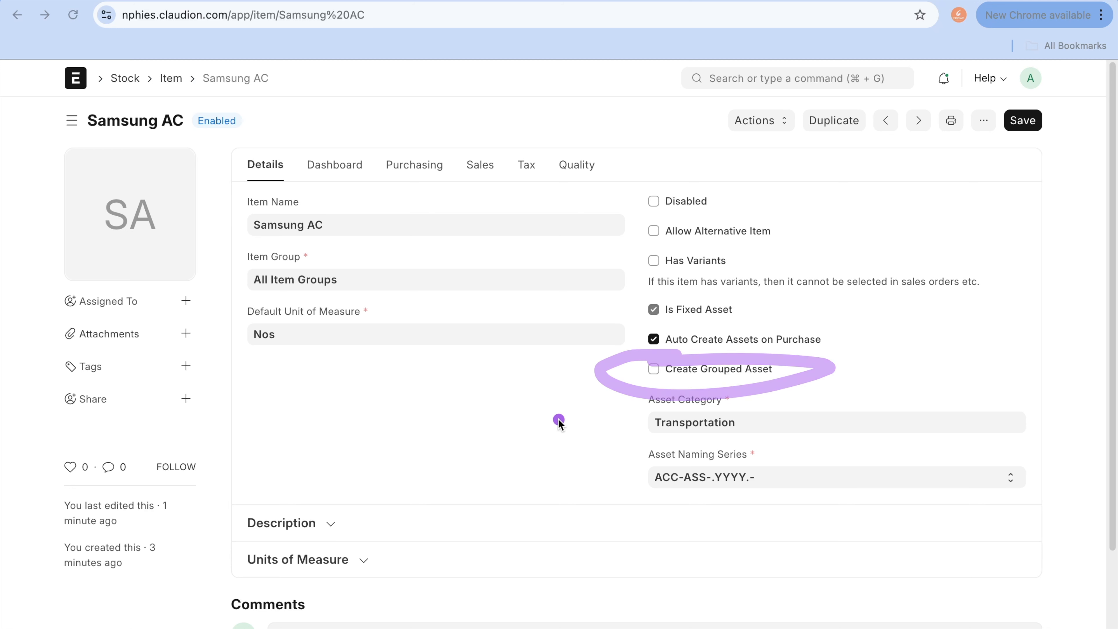
{"action": "left_click", "coordinate": [654, 369]}
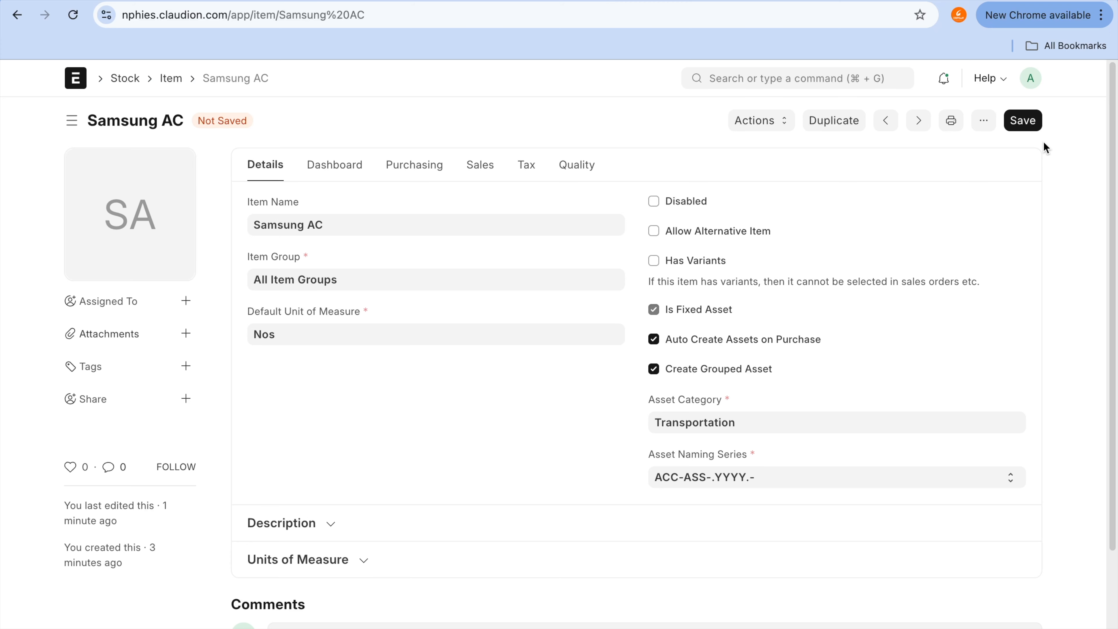
{"action": "left_click", "coordinate": [1033, 122]}
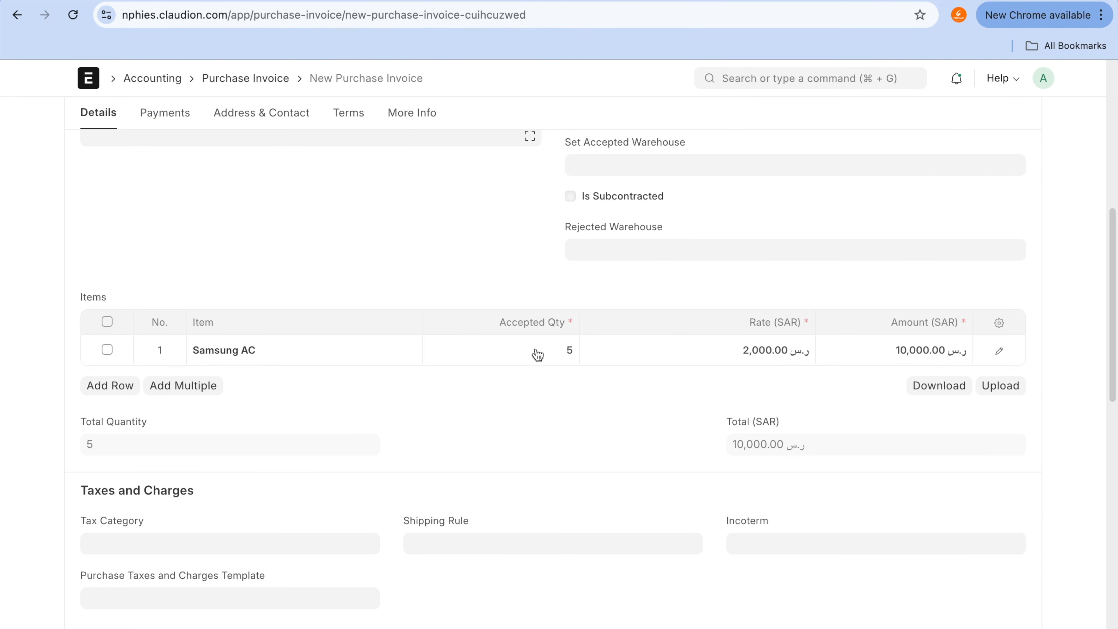
Step: Set the accepted quantity of the Samsung AC row in the duplicated purchase invoice to 20
{"action": "left_click", "coordinate": [541, 352]}
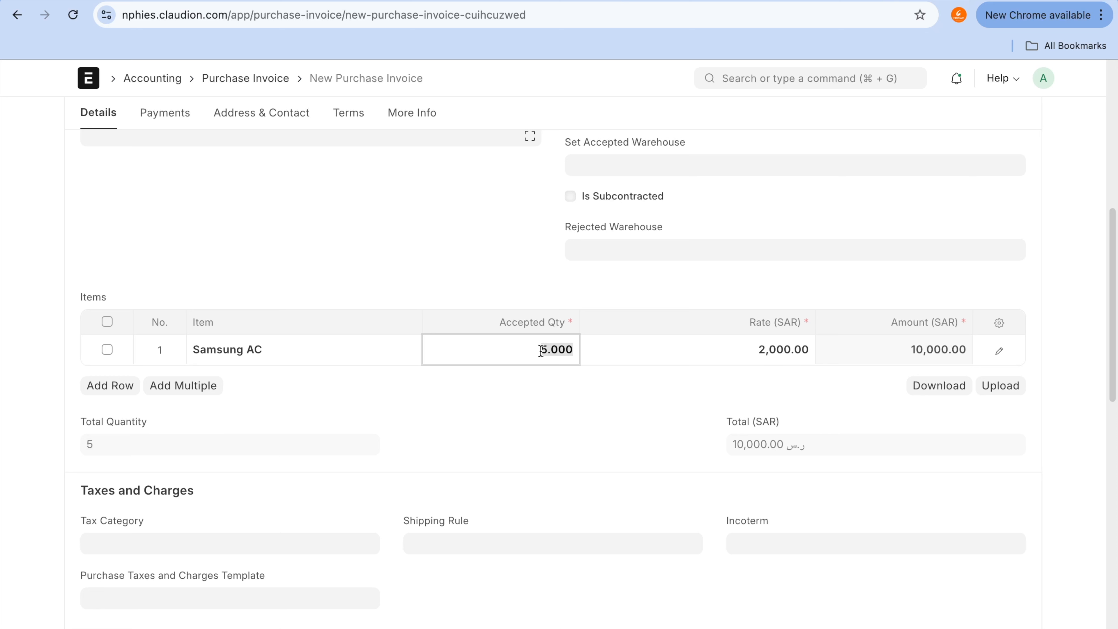
{"action": "type", "text": "20"}
{"action": "key", "text": "Tab"}
{"action": "left_click", "coordinate": [1075, 304]}
{"action": "scroll", "coordinate": [1075, 301], "scroll_direction": "down", "scroll_amount": 9}
{"action": "scroll", "coordinate": [1075, 301], "scroll_direction": "up", "scroll_amount": 15}
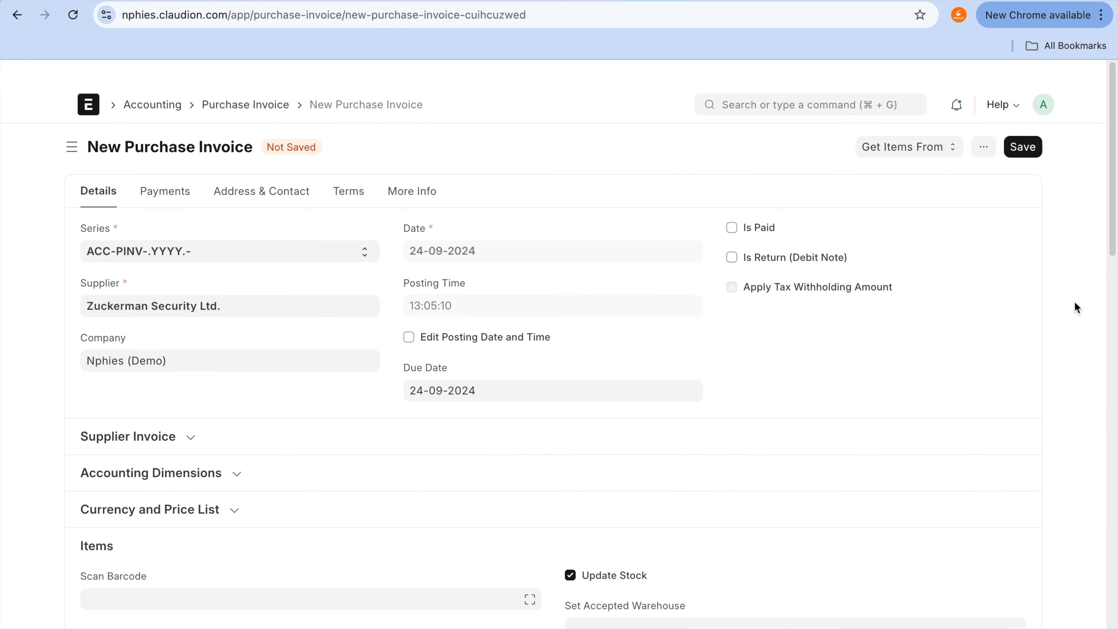
Step: Save the duplicated purchase invoice and submit it permanently
{"action": "left_click", "coordinate": [1017, 128]}
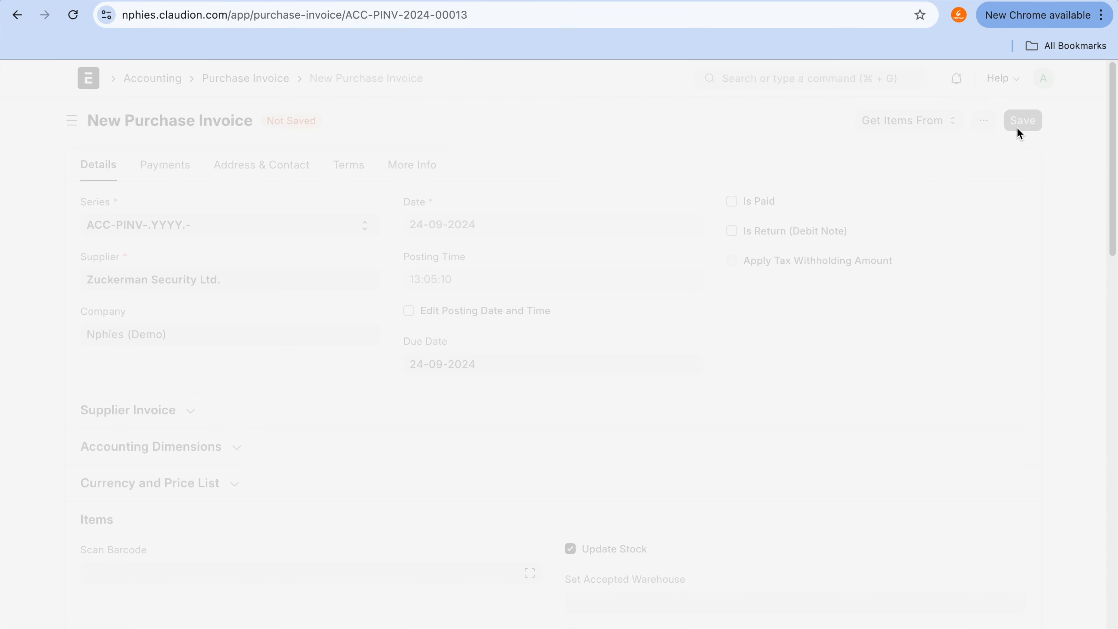
{"action": "left_click", "coordinate": [1017, 127]}
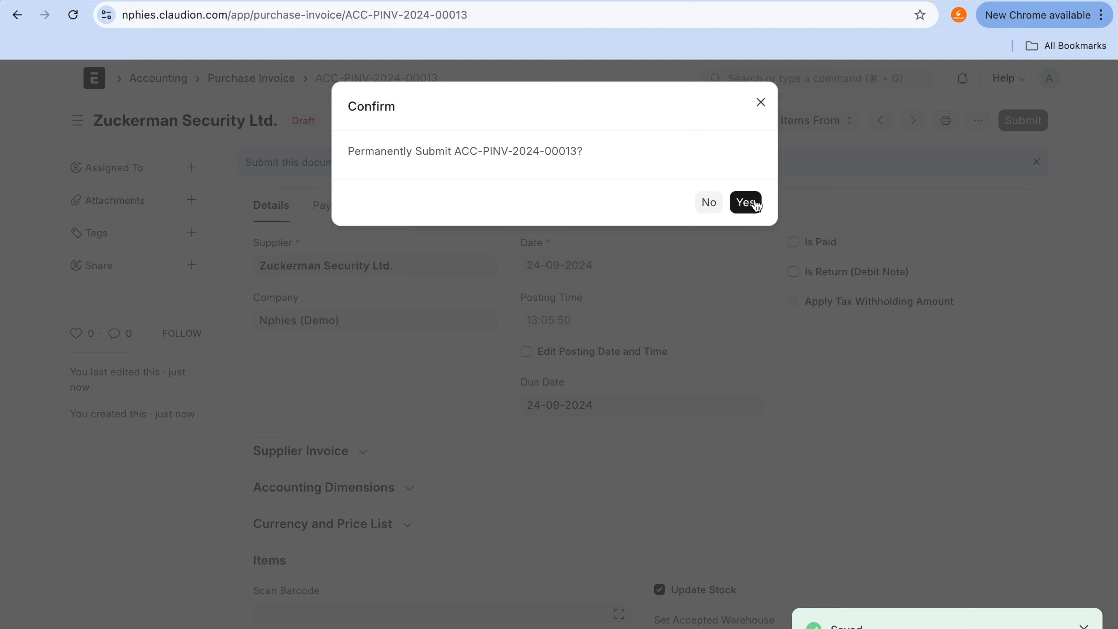
{"action": "left_click", "coordinate": [747, 201]}
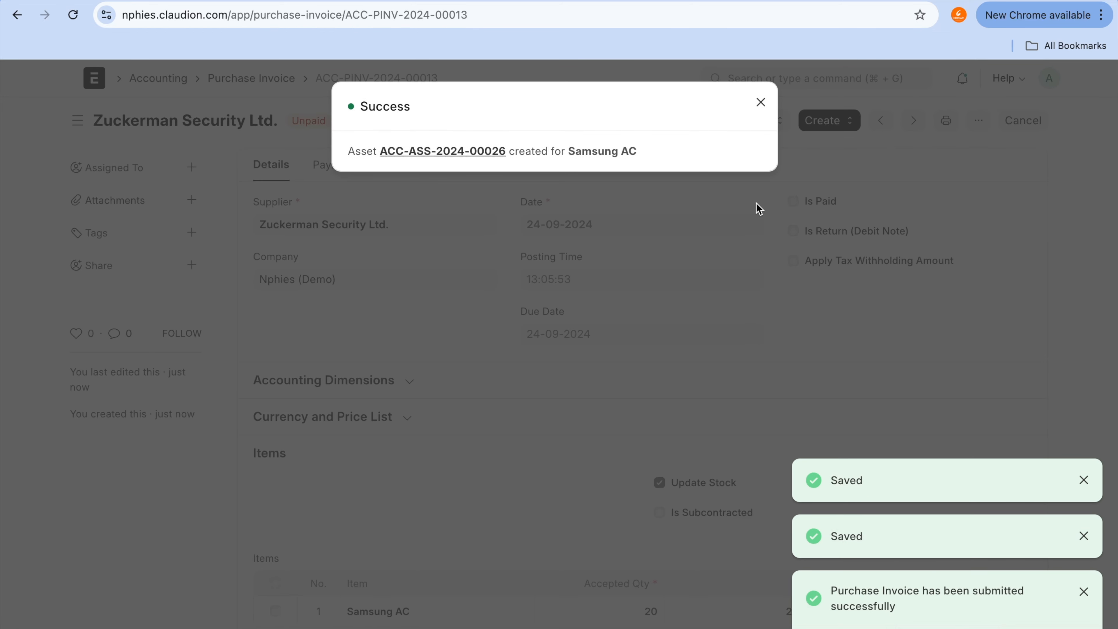
Step: Dismiss the success message, open the newest Samsung AC draft from the Asset list, and check its purchase amount and asset quantity
{"action": "left_click", "coordinate": [490, 137]}
{"action": "mouse_move", "coordinate": [490, 135]}
{"action": "left_mouse_down"}
{"action": "mouse_move", "coordinate": [406, 135]}
{"action": "mouse_move", "coordinate": [509, 182]}
{"action": "mouse_move", "coordinate": [474, 125]}
{"action": "left_mouse_up"}
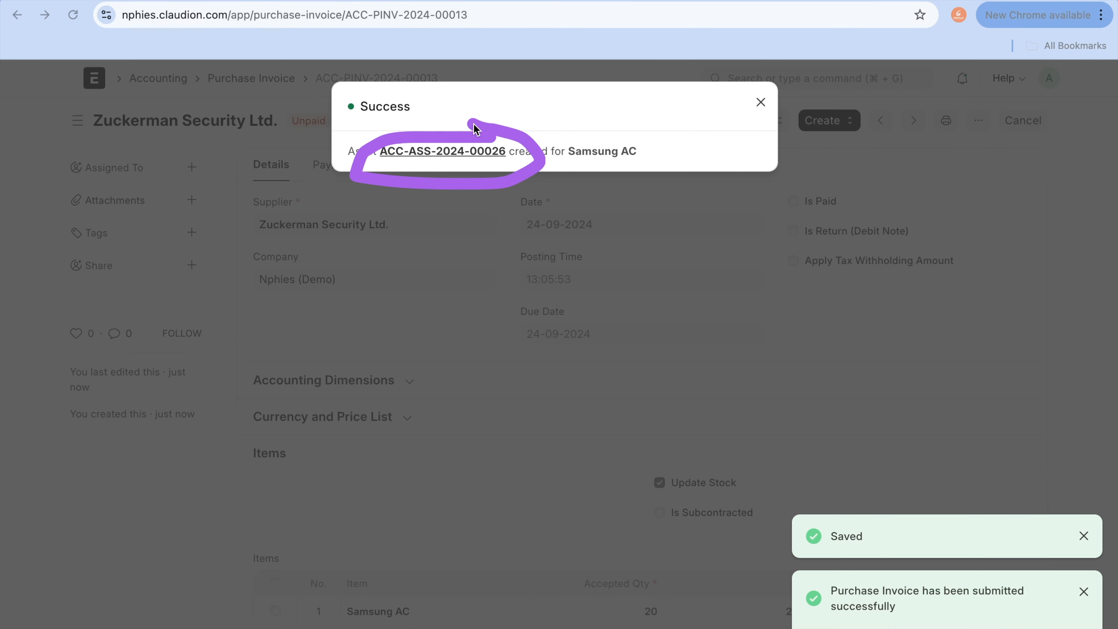
{"action": "left_click", "coordinate": [761, 102]}
{"action": "left_click", "coordinate": [774, 78]}
{"action": "type", "text": "ass"}
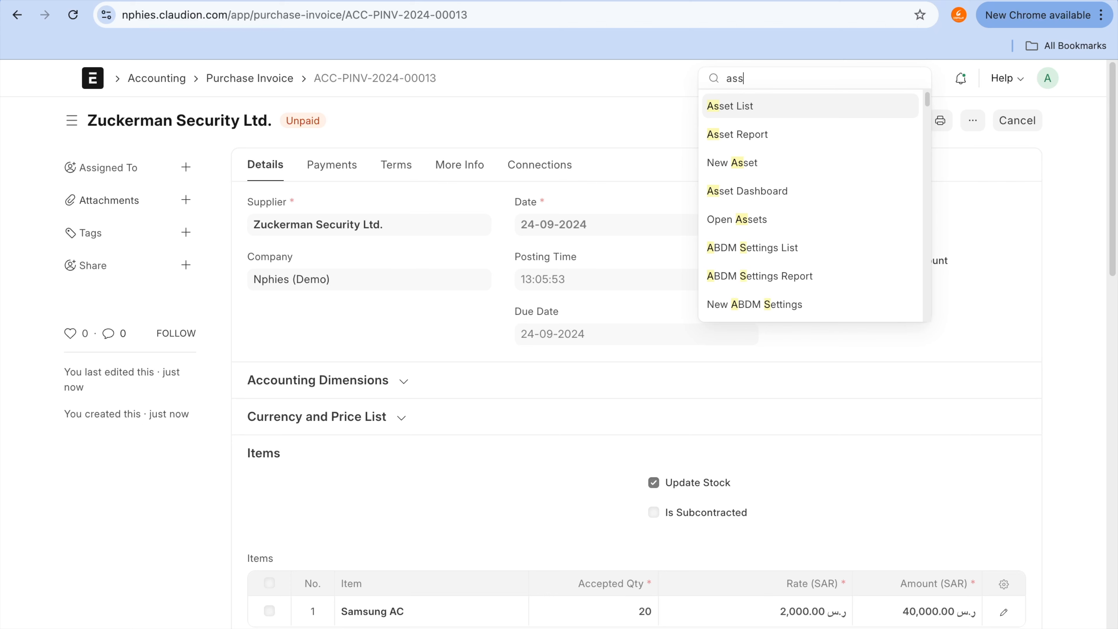
{"action": "left_click", "coordinate": [751, 106]}
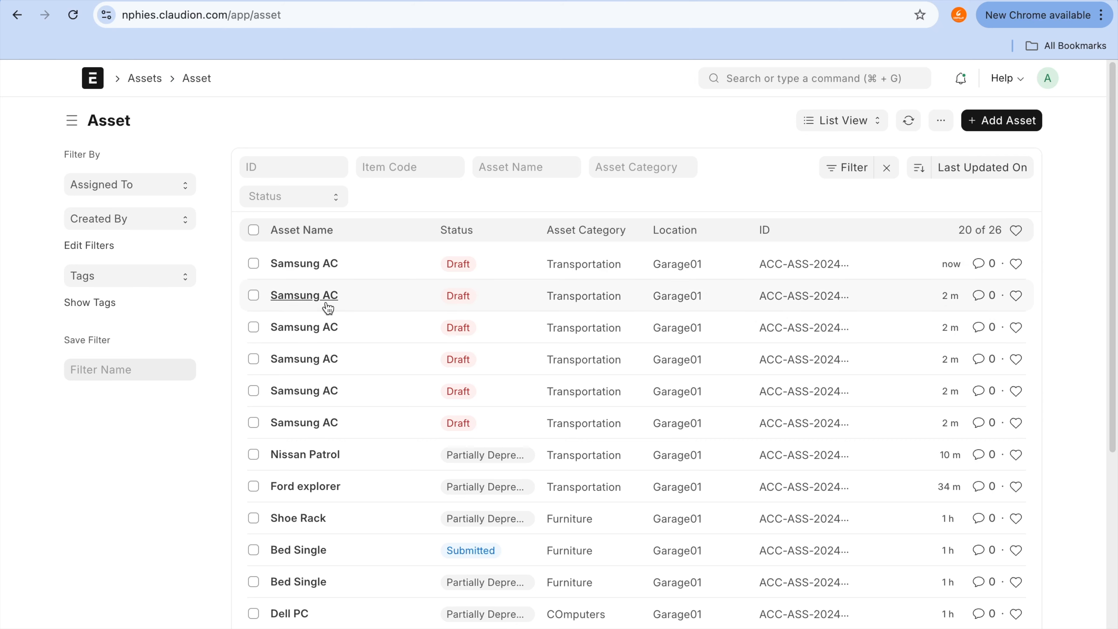
{"action": "left_click", "coordinate": [322, 269]}
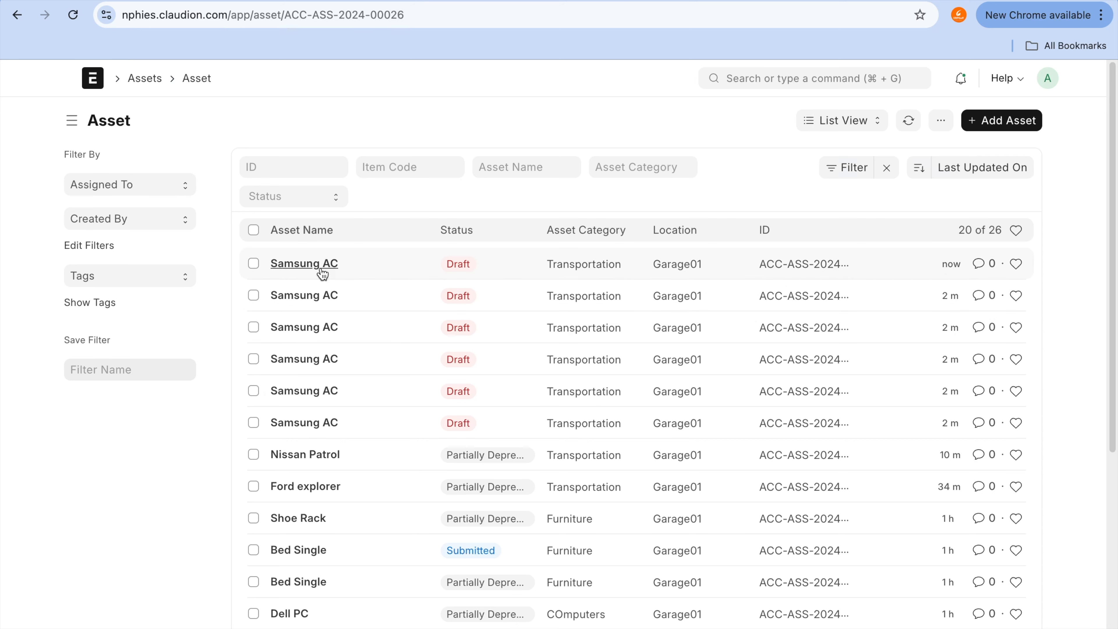
{"action": "scroll", "coordinate": [815, 448], "scroll_direction": "down", "scroll_amount": 5}
{"action": "scroll", "coordinate": [814, 445], "scroll_direction": "down", "scroll_amount": 2}
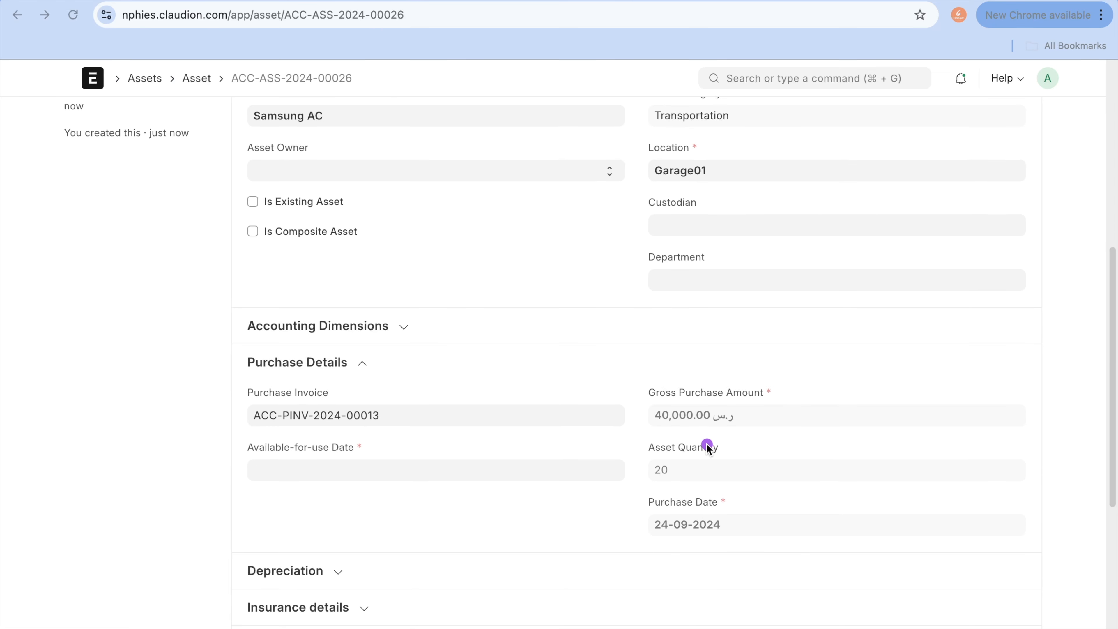
{"action": "mouse_move", "coordinate": [708, 442]}
{"action": "left_mouse_down"}
{"action": "mouse_move", "coordinate": [573, 461]}
{"action": "mouse_move", "coordinate": [710, 475]}
{"action": "mouse_move", "coordinate": [686, 424]}
{"action": "left_mouse_up"}
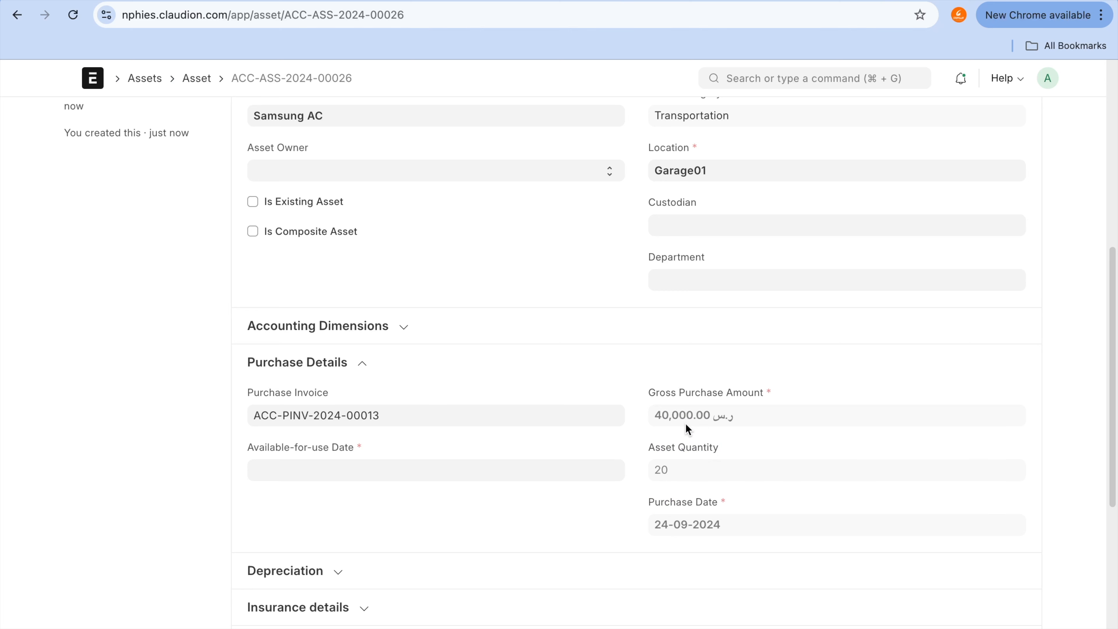
Step: Expand the grouped Samsung AC asset's Depreciation section and enable Calculate Depreciation
{"action": "scroll", "coordinate": [687, 427], "scroll_direction": "down", "scroll_amount": 3}
{"action": "left_click", "coordinate": [319, 478]}
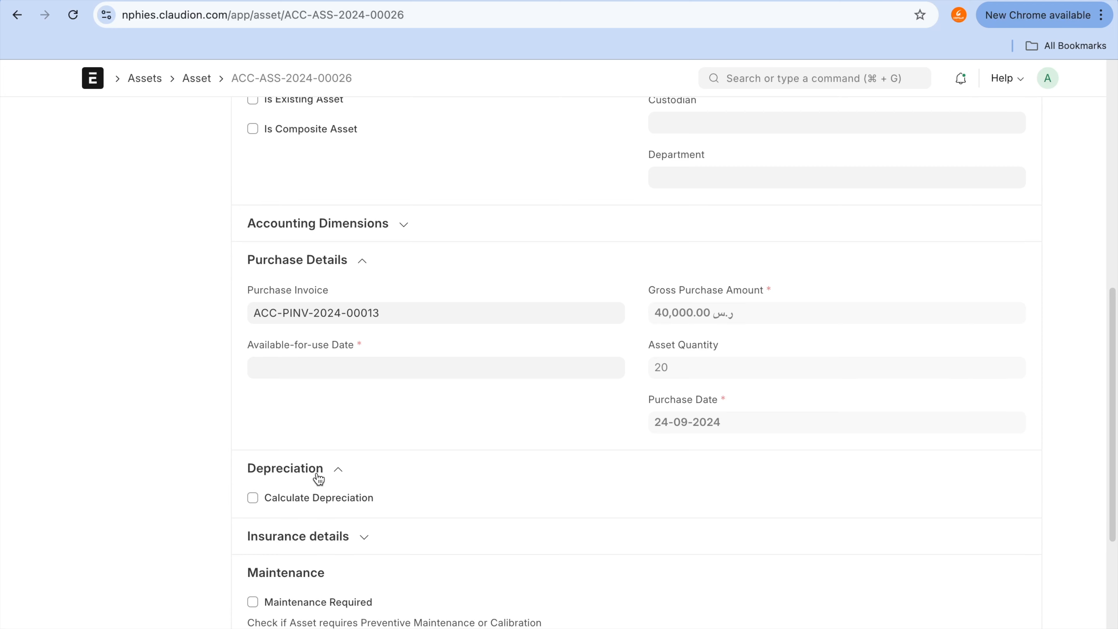
{"action": "left_click", "coordinate": [329, 496]}
{"action": "scroll", "coordinate": [329, 496], "scroll_direction": "down", "scroll_amount": 10}
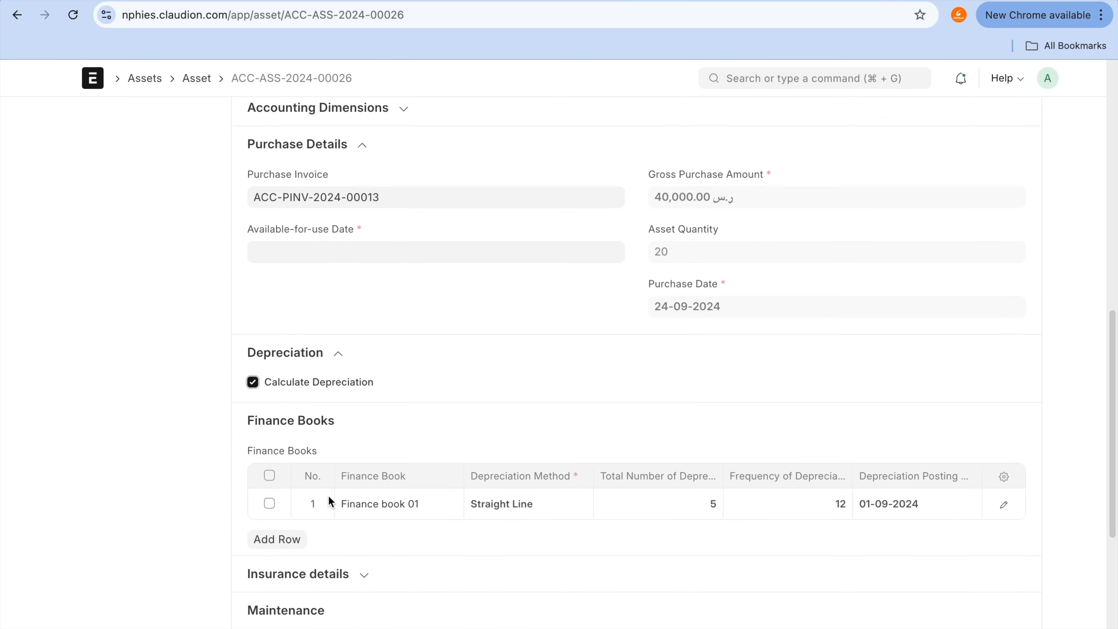
{"action": "scroll", "coordinate": [722, 280], "scroll_direction": "up", "scroll_amount": 15}
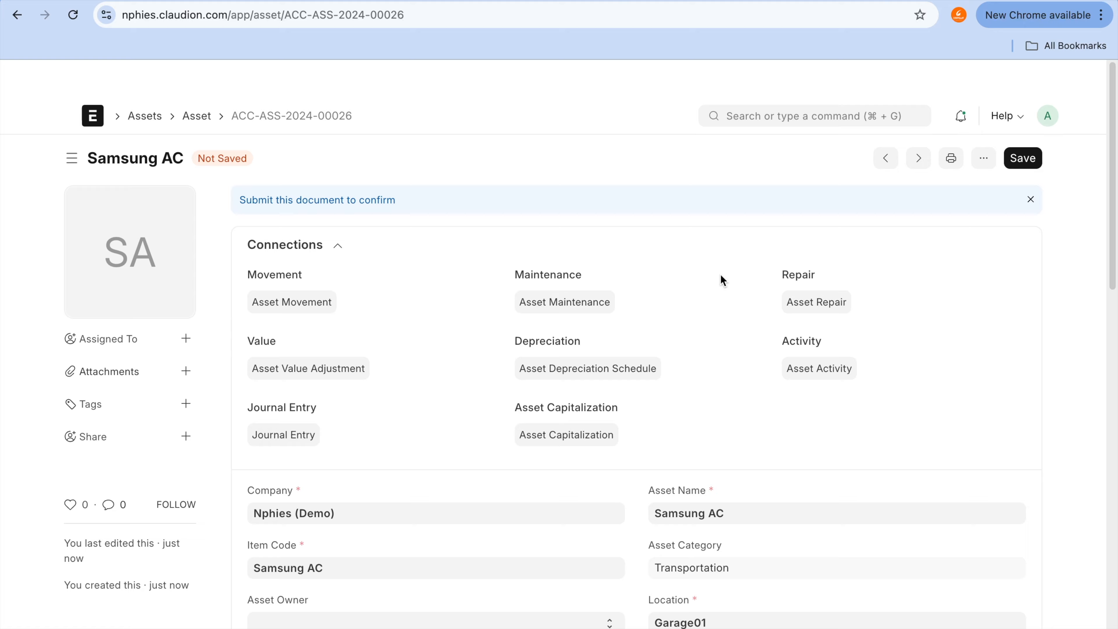
Step: Set the grouped Samsung AC asset's Available-for-use Date to 24-09-2024 and try to save the asset
{"action": "left_click", "coordinate": [1011, 129]}
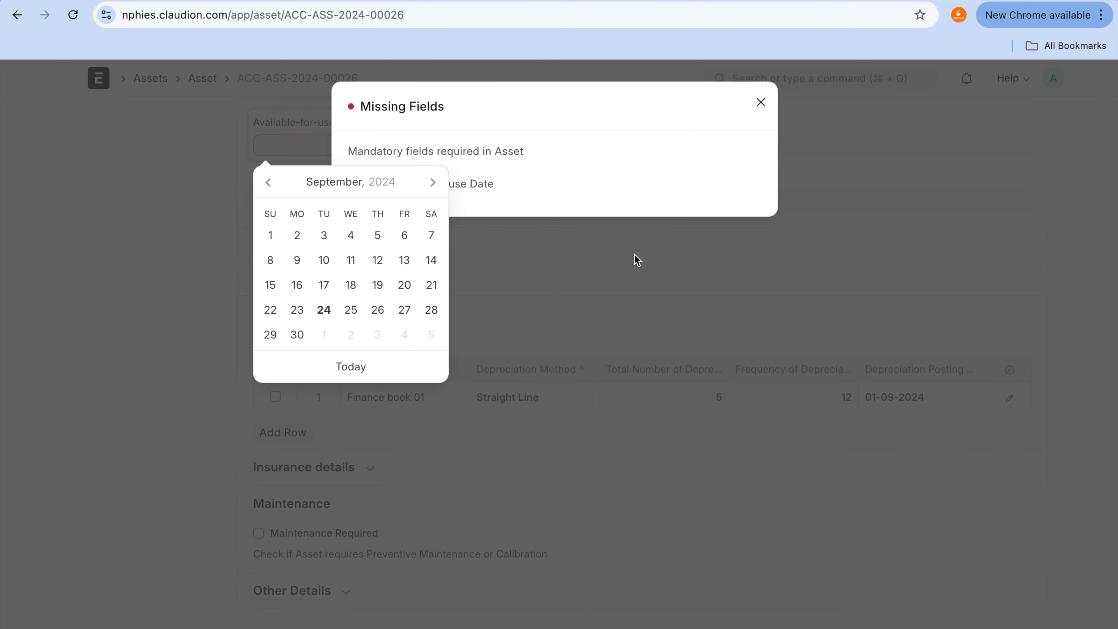
{"action": "left_click", "coordinate": [364, 376]}
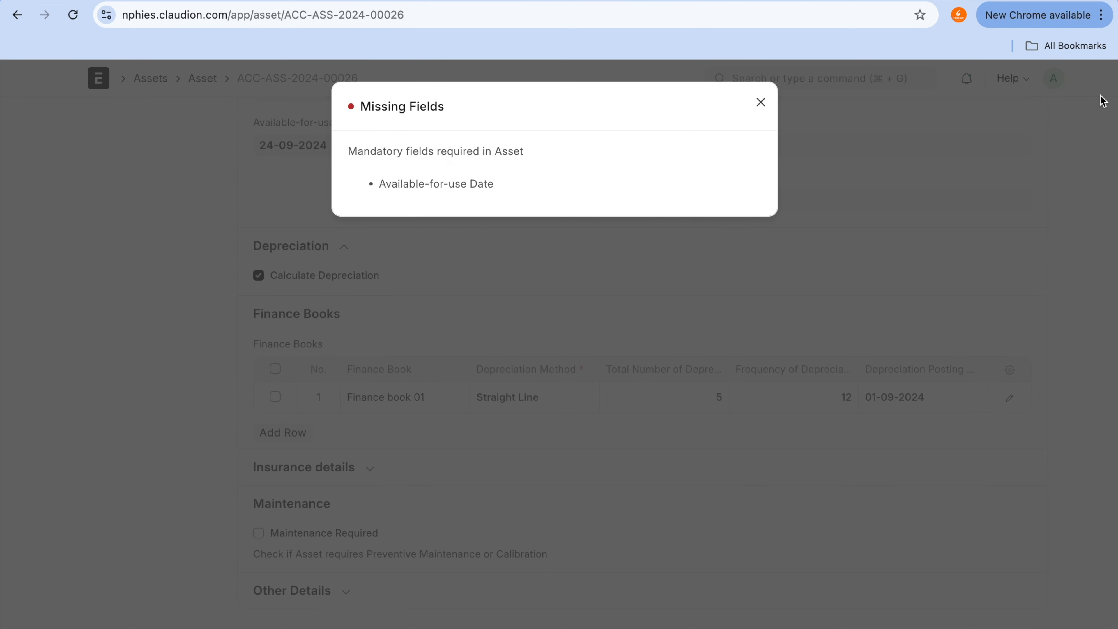
{"action": "left_click", "coordinate": [760, 102]}
{"action": "scroll", "coordinate": [850, 190], "scroll_direction": "up", "scroll_amount": 10}
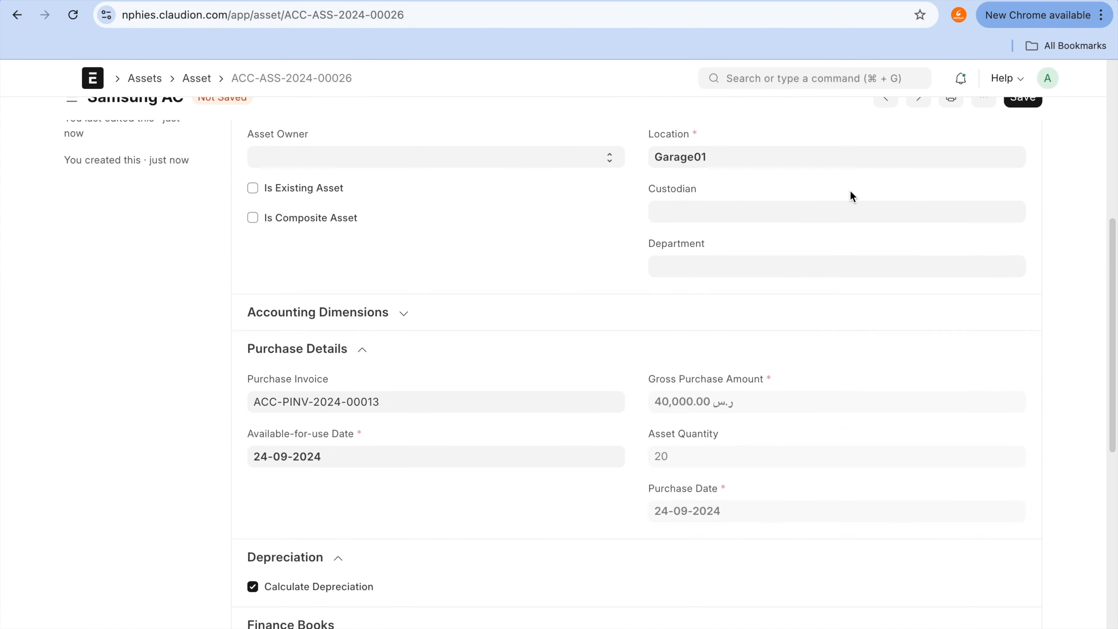
{"action": "left_click", "coordinate": [1030, 118]}
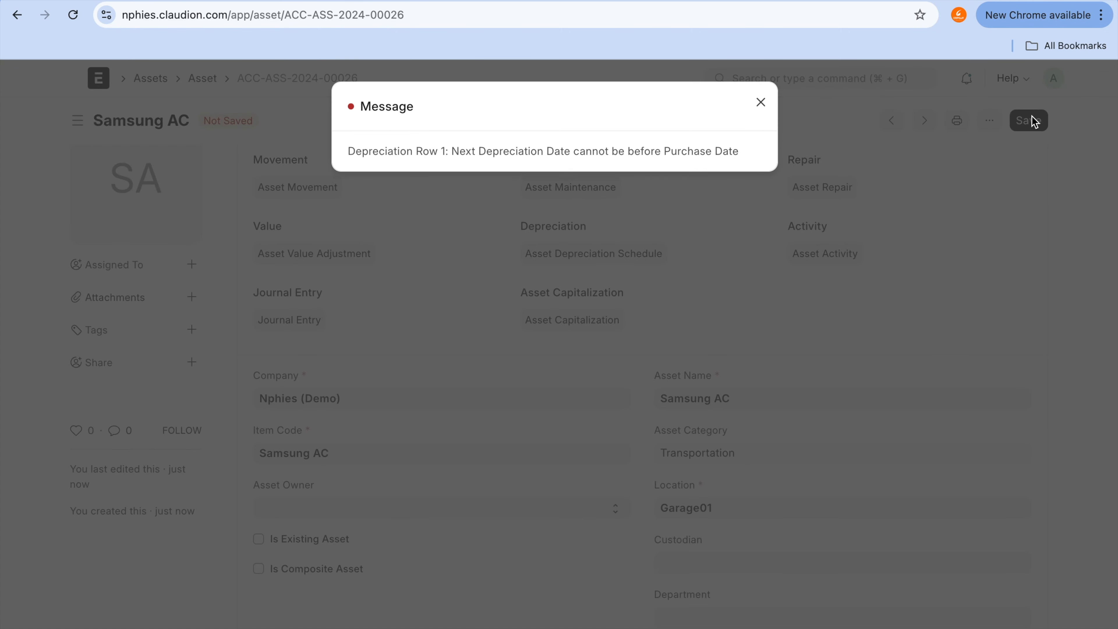
Step: Dismiss the message and set the Depreciation Posting Date of the Finance book 01 row to 30-09-2024
{"action": "left_click", "coordinate": [761, 102]}
{"action": "scroll", "coordinate": [801, 458], "scroll_direction": "down", "scroll_amount": 7}
{"action": "scroll", "coordinate": [802, 458], "scroll_direction": "down", "scroll_amount": 5}
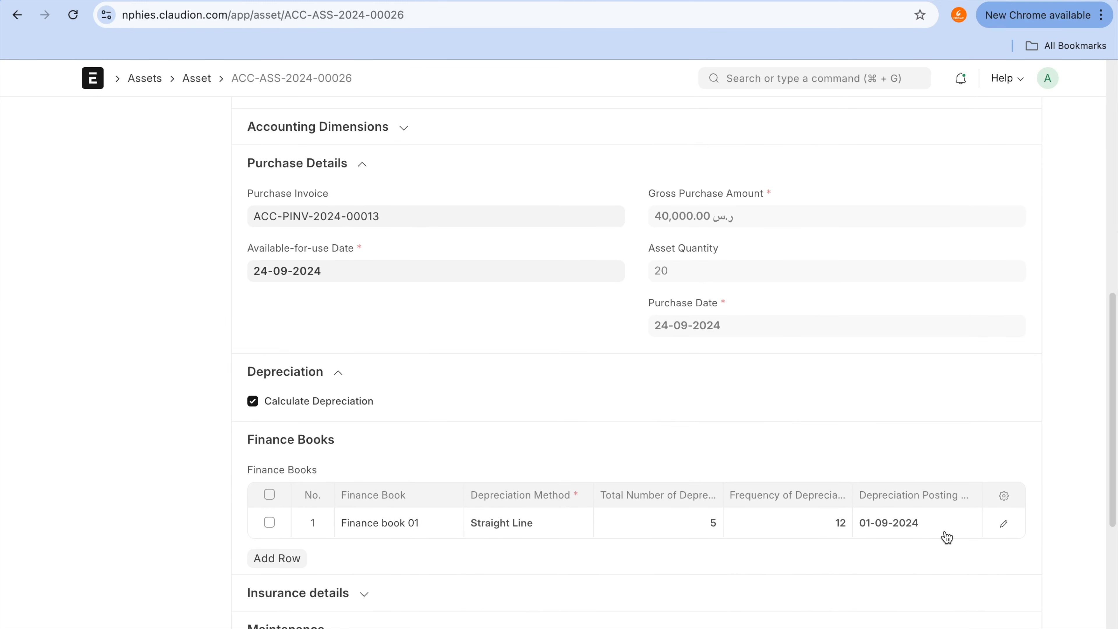
{"action": "left_click", "coordinate": [946, 530]}
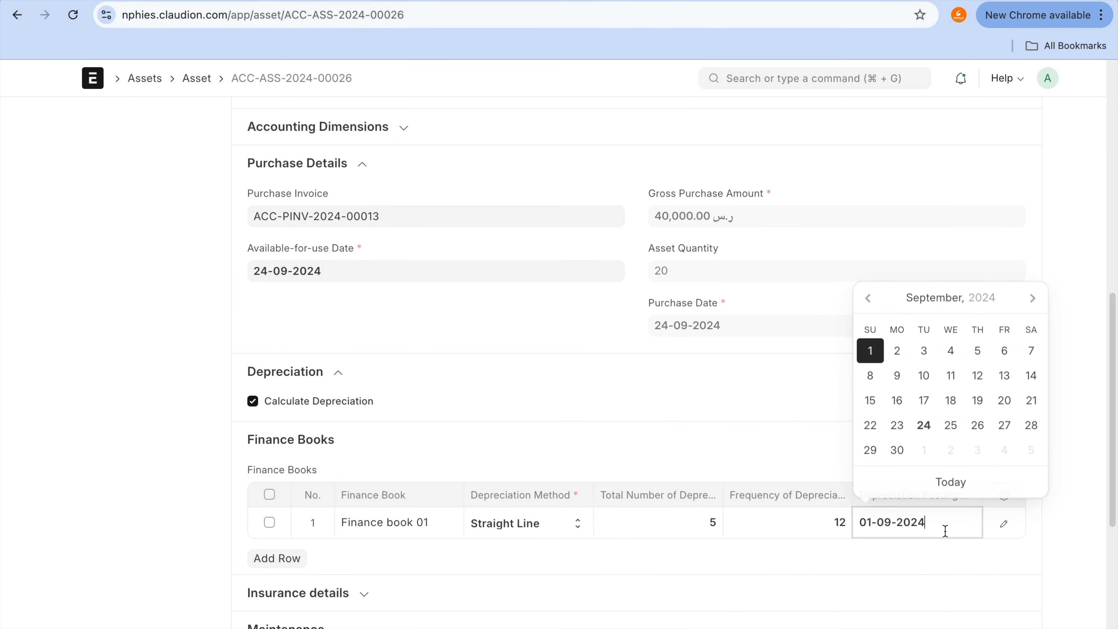
{"action": "left_click", "coordinate": [899, 450]}
Step: Save the grouped Samsung AC asset, dismiss the depreciation schedule message, and submit the asset permanently
{"action": "scroll", "coordinate": [899, 452], "scroll_direction": "up", "scroll_amount": 10}
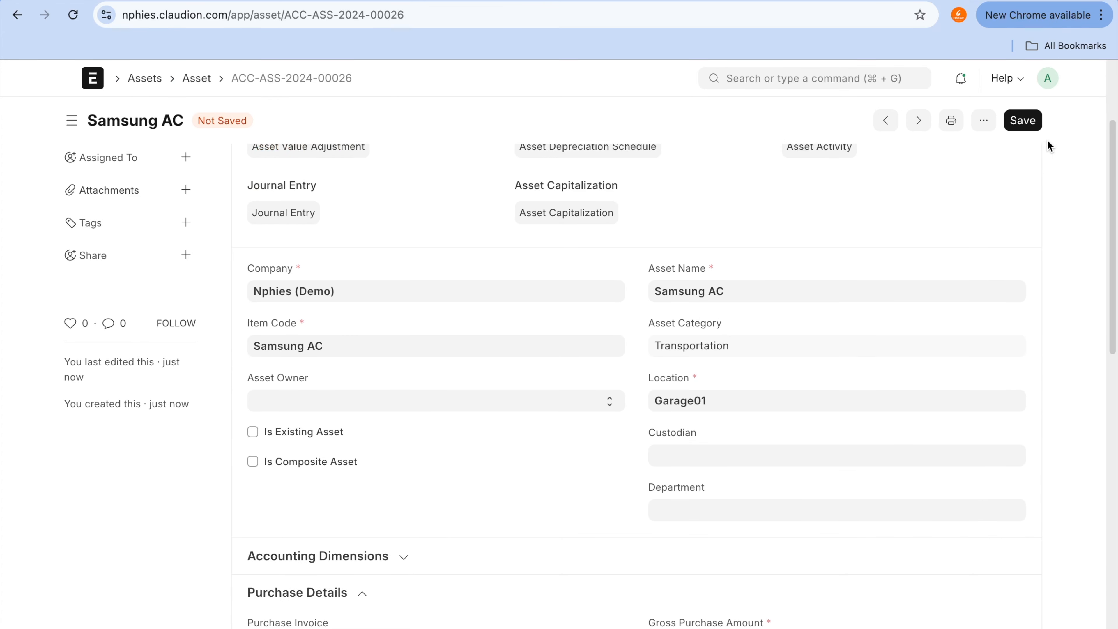
{"action": "left_click", "coordinate": [1028, 127]}
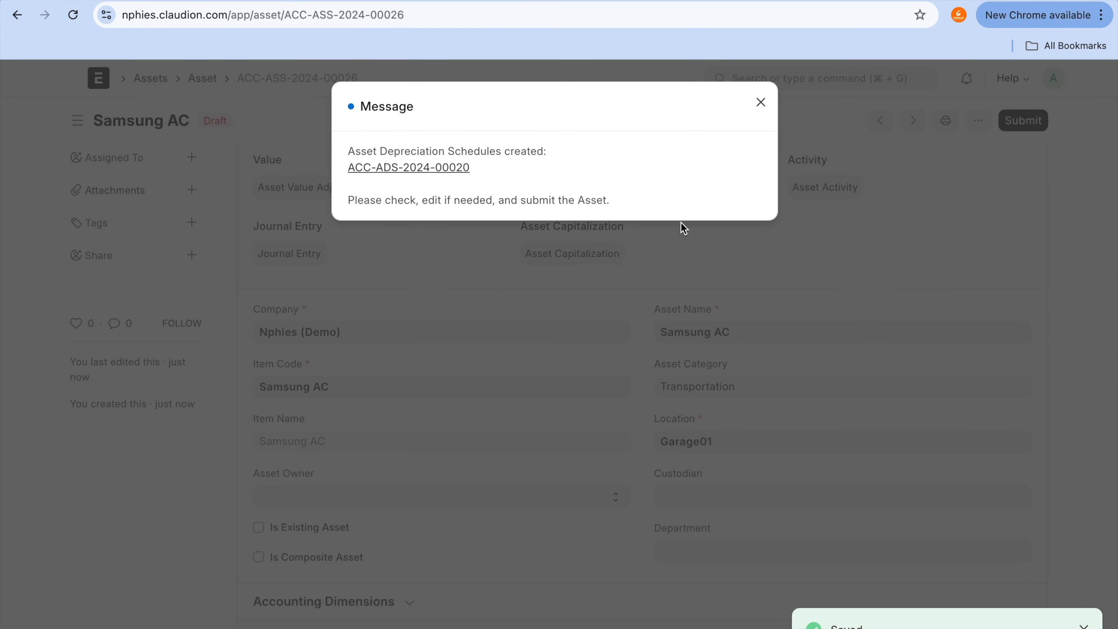
{"action": "left_click", "coordinate": [761, 102]}
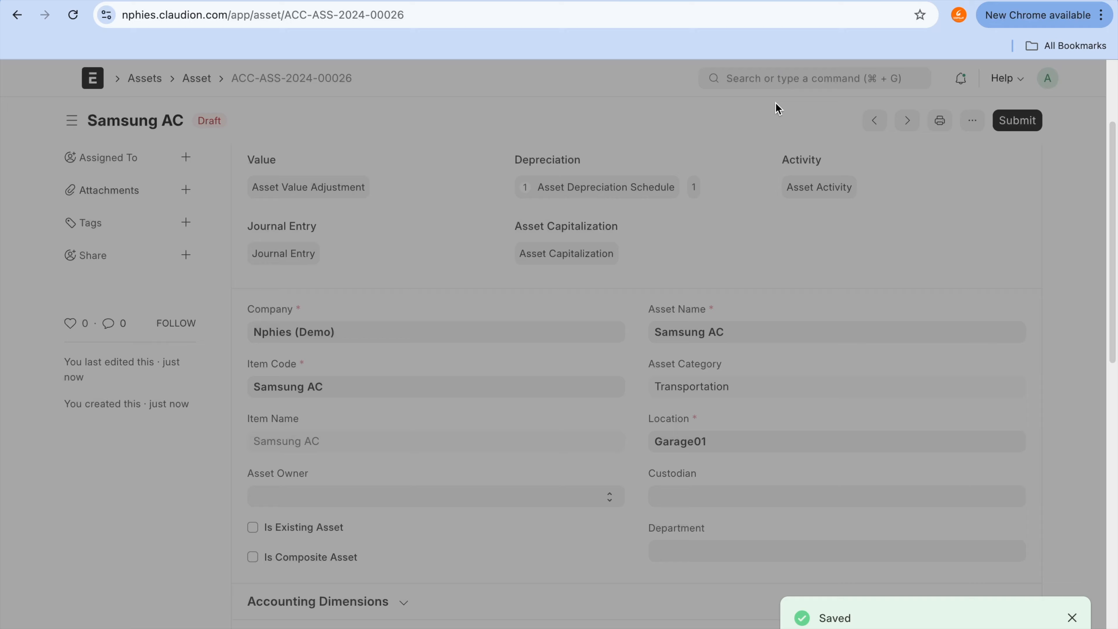
{"action": "left_click", "coordinate": [1028, 132]}
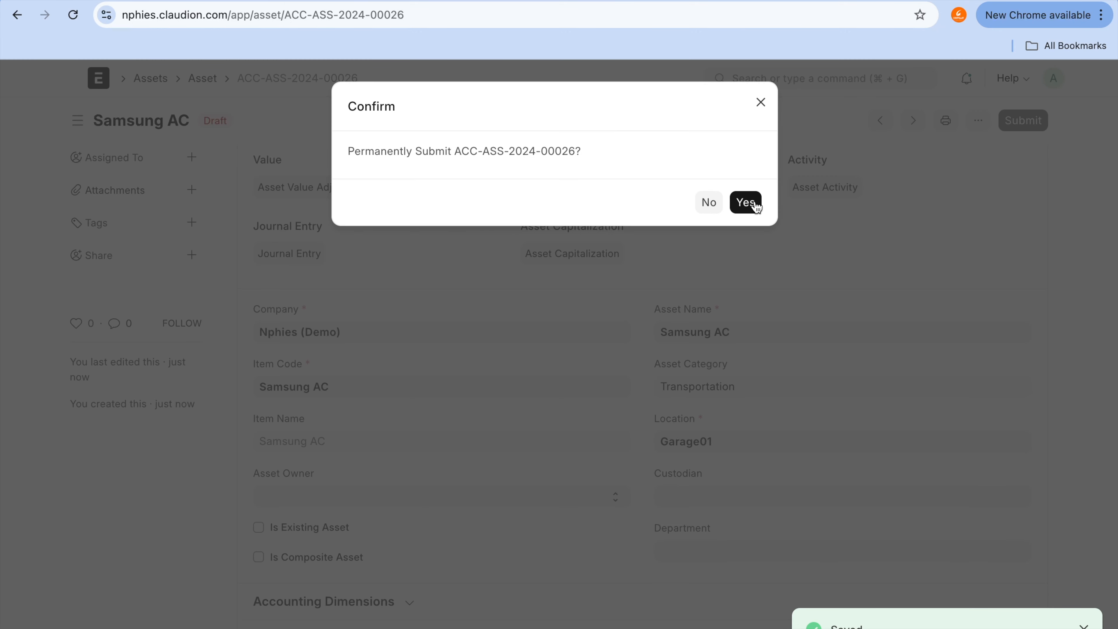
{"action": "left_click", "coordinate": [756, 205]}
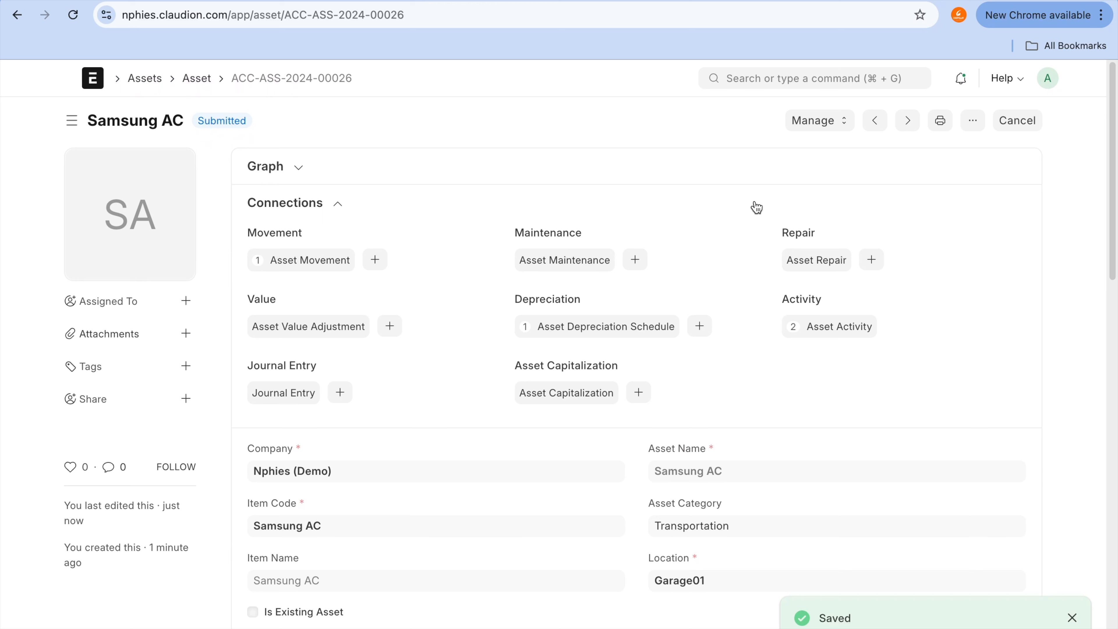
Step: Review the management actions offered for the submitted Samsung AC asset and examine its depreciation schedule
{"action": "left_click", "coordinate": [834, 122]}
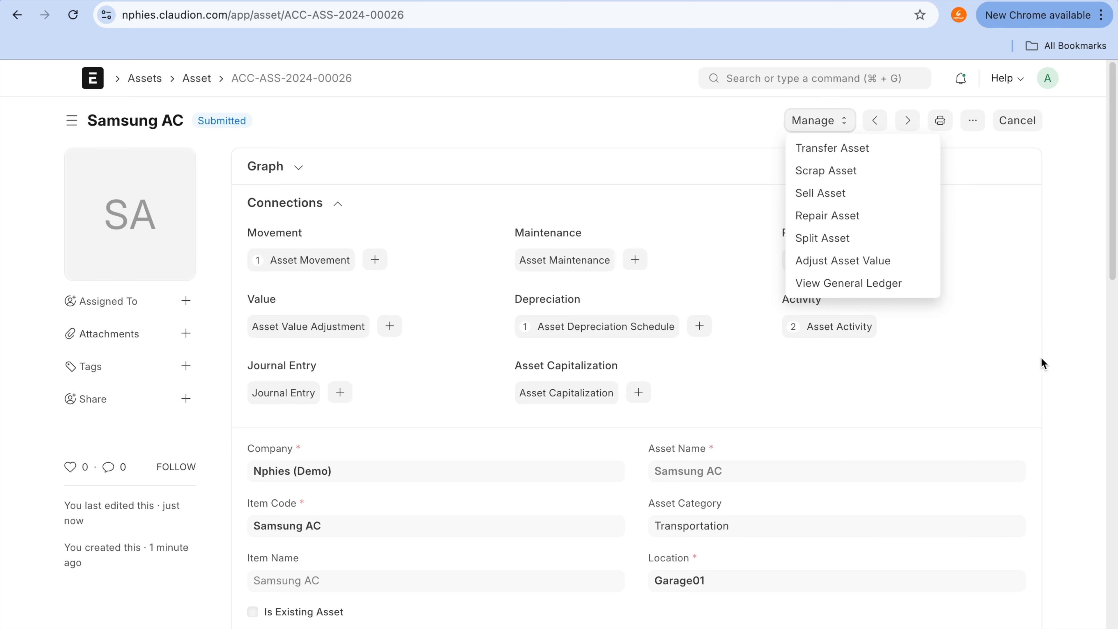
{"action": "scroll", "coordinate": [1042, 364], "scroll_direction": "down", "scroll_amount": 4}
{"action": "scroll", "coordinate": [1041, 364], "scroll_direction": "down", "scroll_amount": 5}
{"action": "left_click", "coordinate": [865, 416]}
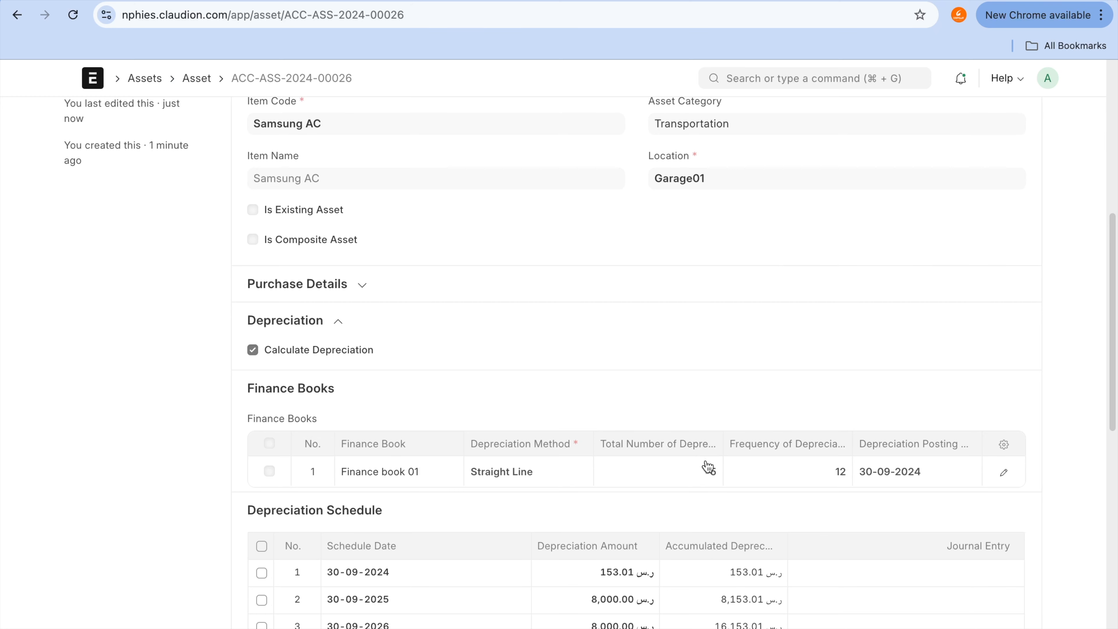
{"action": "scroll", "coordinate": [706, 460], "scroll_direction": "up", "scroll_amount": 10}
{"action": "scroll", "coordinate": [706, 460], "scroll_direction": "down", "scroll_amount": 14}
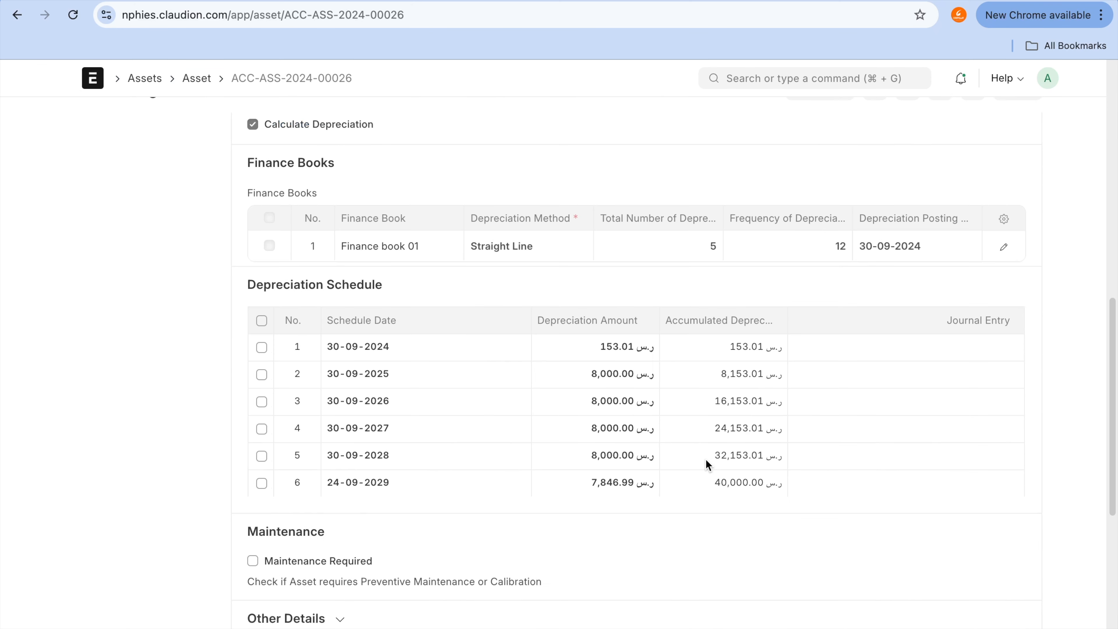
{"action": "scroll", "coordinate": [705, 460], "scroll_direction": "down", "scroll_amount": 1}
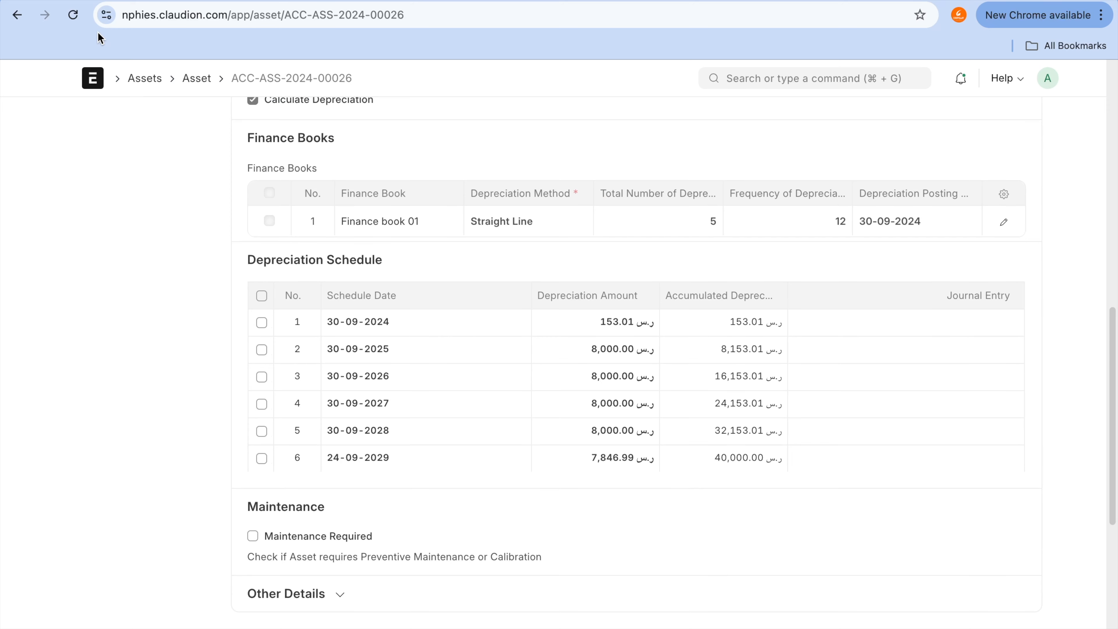
{"action": "scroll", "coordinate": [405, 173], "scroll_direction": "up", "scroll_amount": 15}
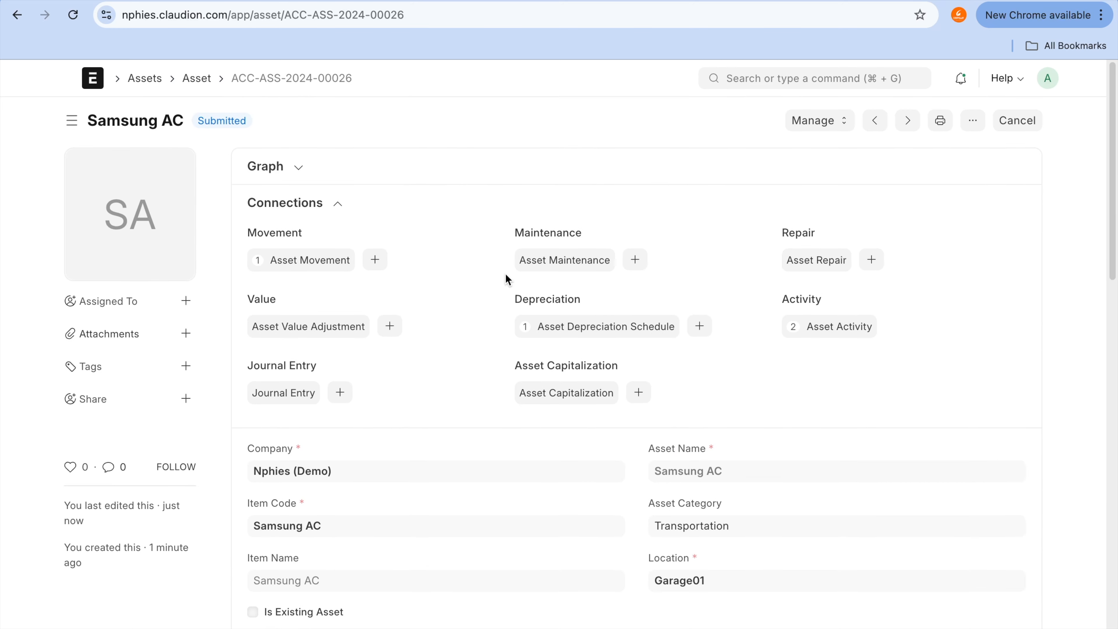
{"action": "scroll", "coordinate": [557, 330], "scroll_direction": "down", "scroll_amount": 16}
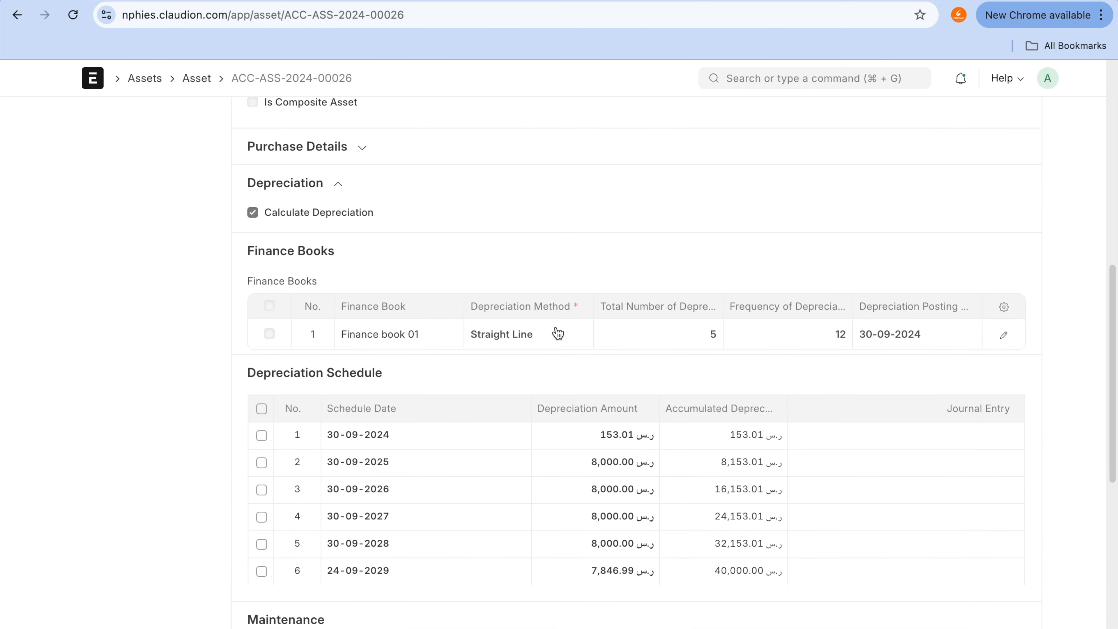
{"action": "scroll", "coordinate": [556, 332], "scroll_direction": "down", "scroll_amount": 10}
{"action": "scroll", "coordinate": [556, 332], "scroll_direction": "up", "scroll_amount": 20}
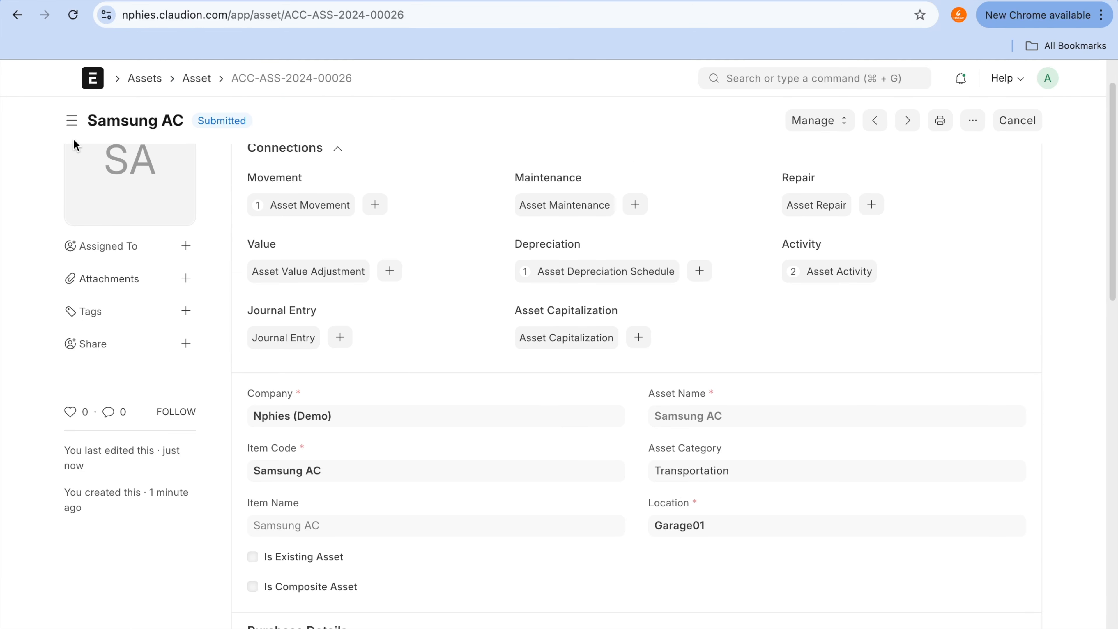
Step: Reopen the submitted Samsung AC asset from the Asset list and check its Finance Books row and depreciation schedule
{"action": "left_click", "coordinate": [184, 81]}
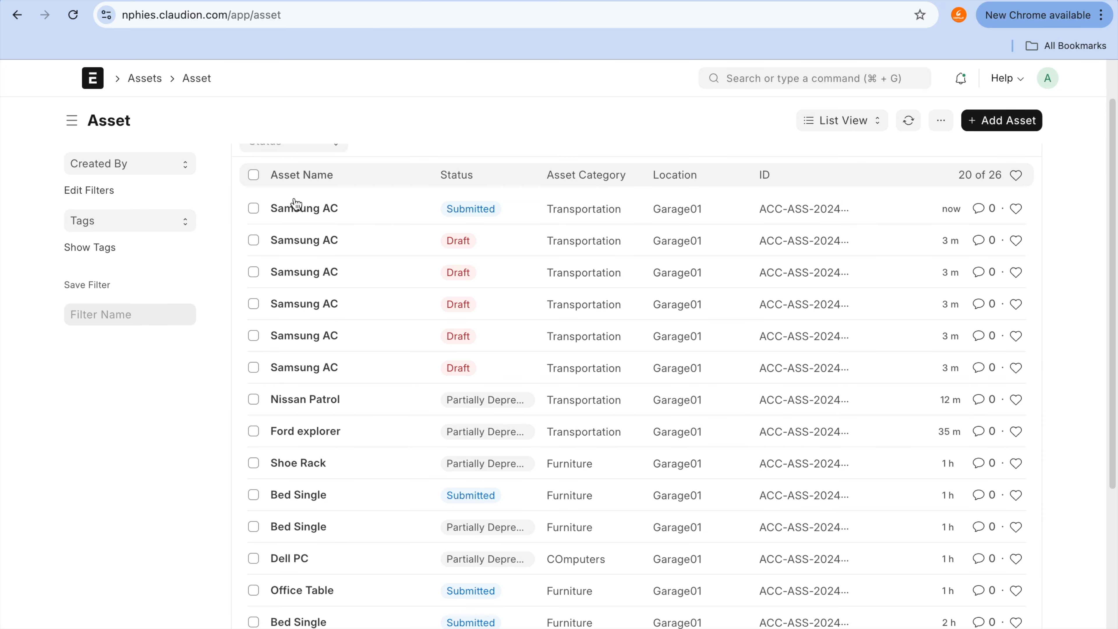
{"action": "left_click", "coordinate": [315, 213]}
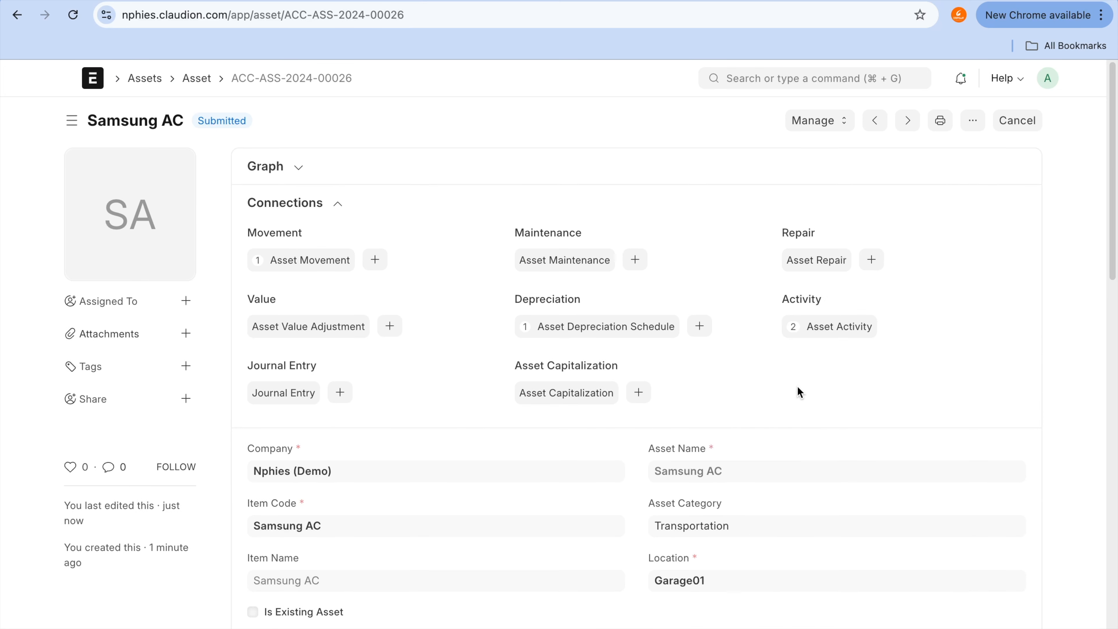
{"action": "scroll", "coordinate": [796, 386], "scroll_direction": "down", "scroll_amount": 2}
{"action": "scroll", "coordinate": [798, 390], "scroll_direction": "down", "scroll_amount": 8}
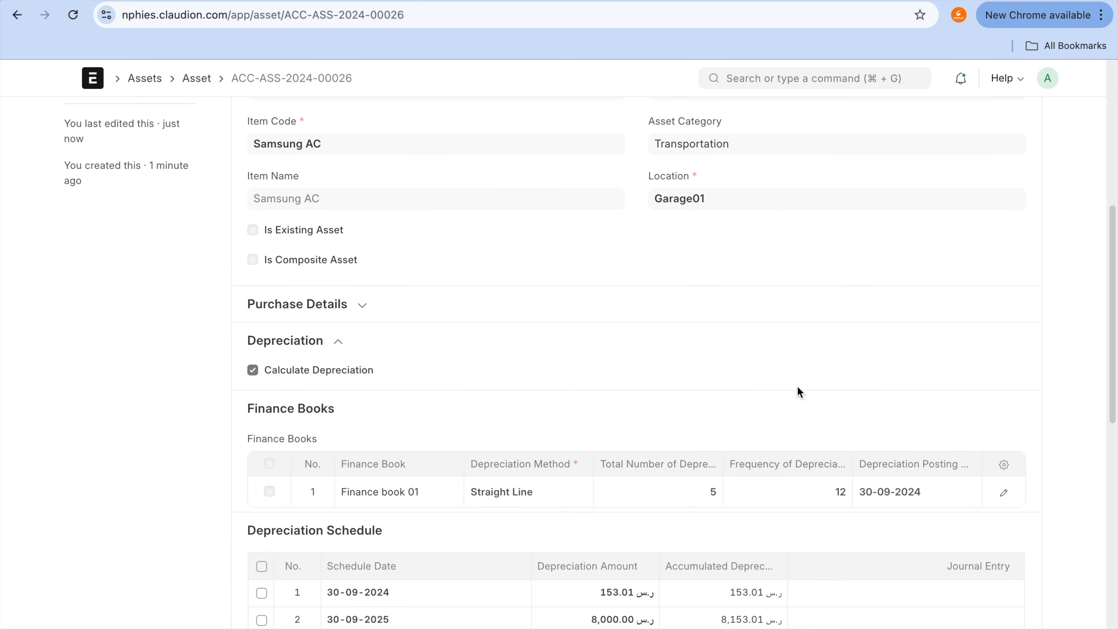
{"action": "scroll", "coordinate": [797, 386], "scroll_direction": "down", "scroll_amount": 7}
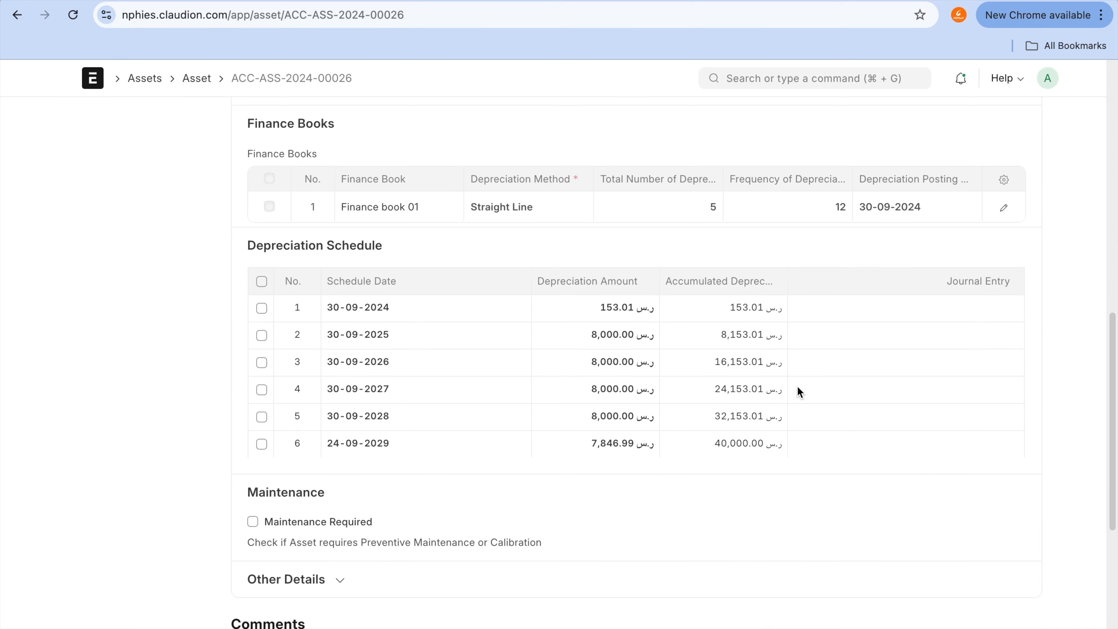
{"action": "scroll", "coordinate": [798, 387], "scroll_direction": "down", "scroll_amount": 3}
{"action": "scroll", "coordinate": [797, 387], "scroll_direction": "up", "scroll_amount": 20}
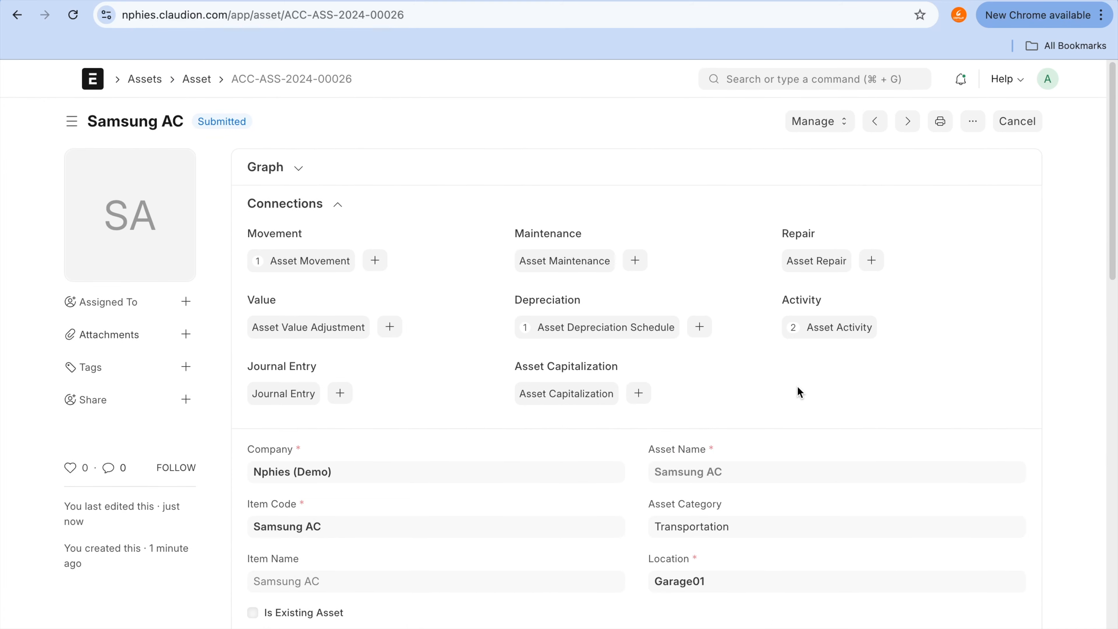
Step: Split the submitted Samsung AC asset with a Split Qty of 4
{"action": "left_click", "coordinate": [823, 125]}
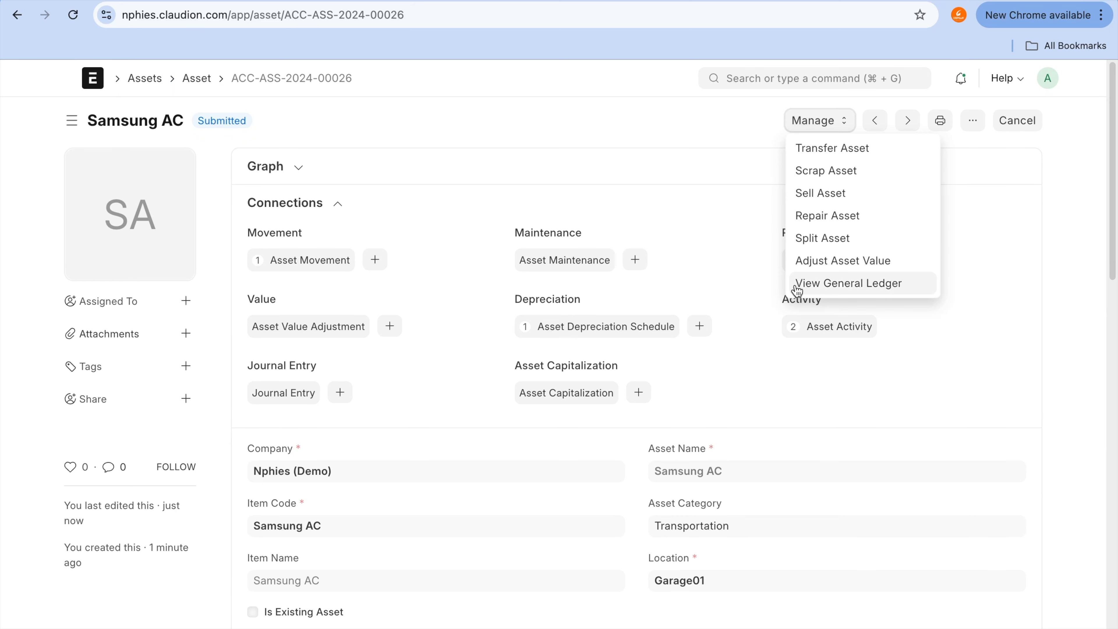
{"action": "left_click", "coordinate": [845, 236]}
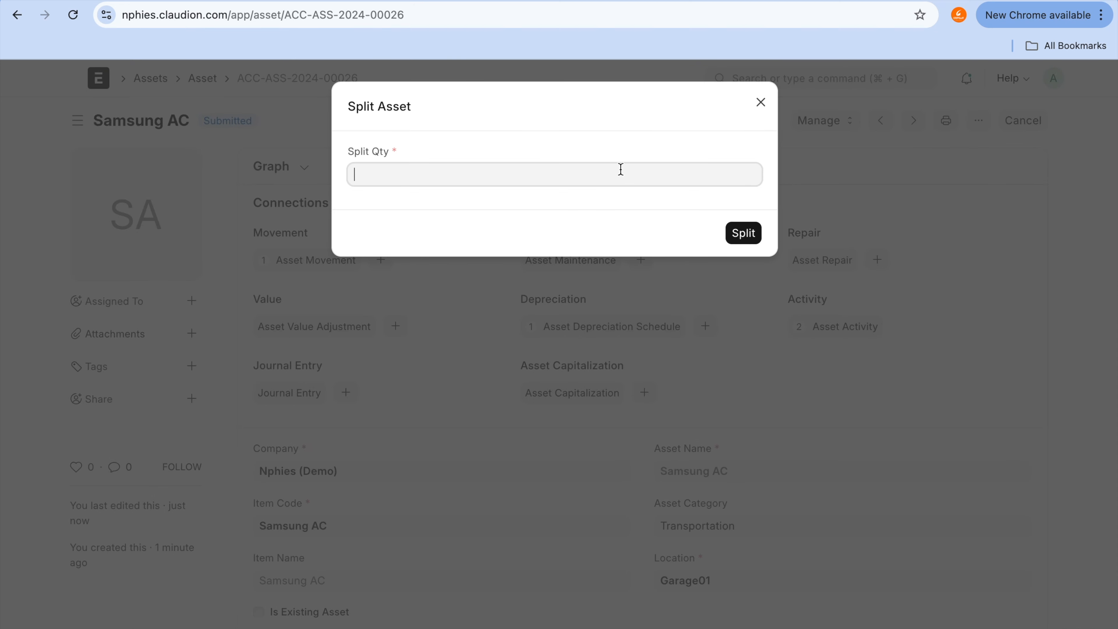
{"action": "type", "text": "4"}
{"action": "left_click", "coordinate": [744, 234]}
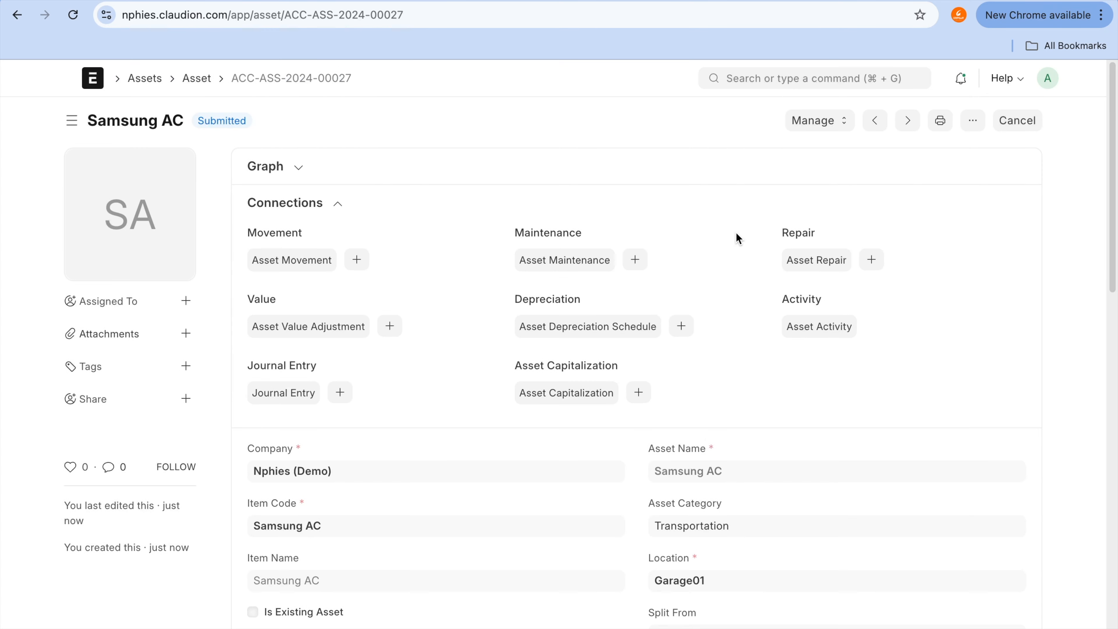
Step: Open the second submitted Samsung AC from the Asset list and check its Split From reference and Purchase Details
{"action": "left_click", "coordinate": [196, 78]}
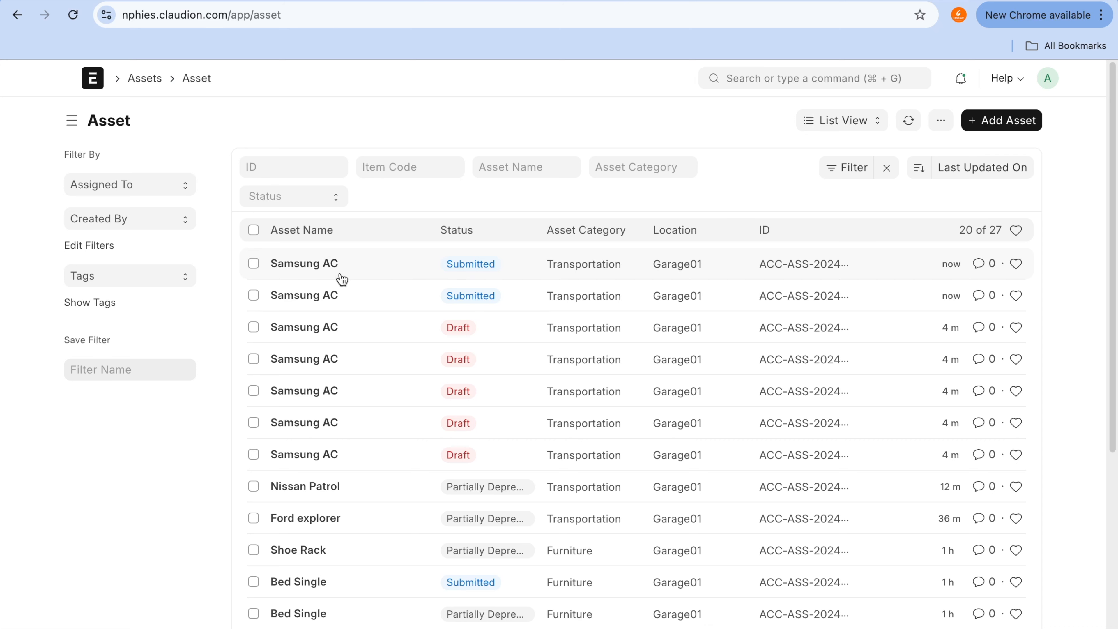
{"action": "left_click", "coordinate": [326, 301]}
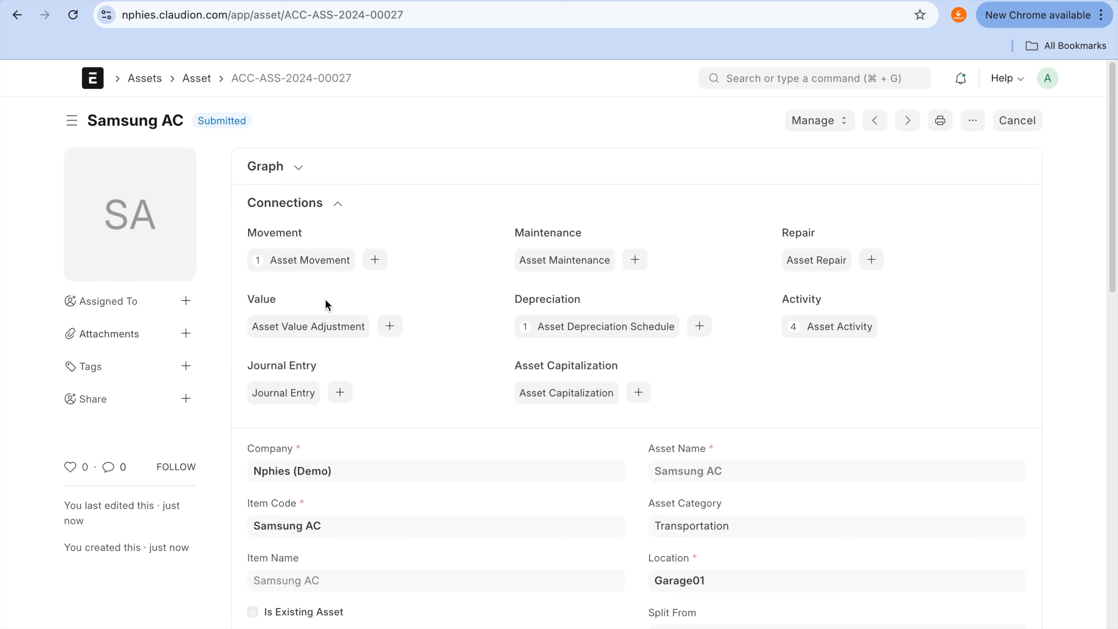
{"action": "scroll", "coordinate": [326, 305], "scroll_direction": "down", "scroll_amount": 2}
{"action": "scroll", "coordinate": [326, 304], "scroll_direction": "down", "scroll_amount": 8}
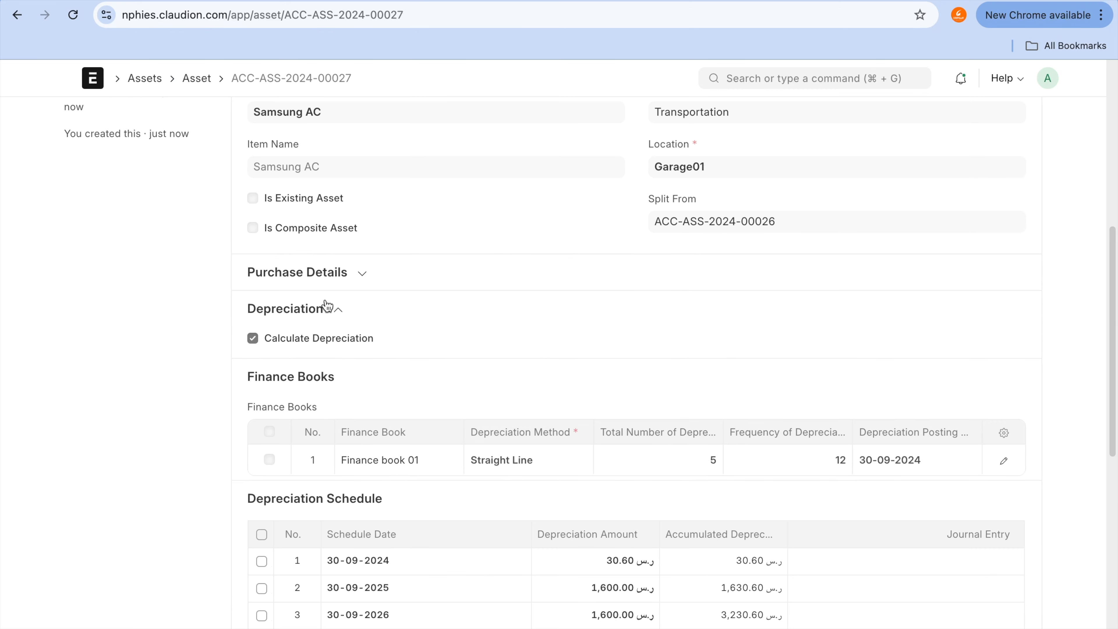
{"action": "left_click", "coordinate": [347, 282]}
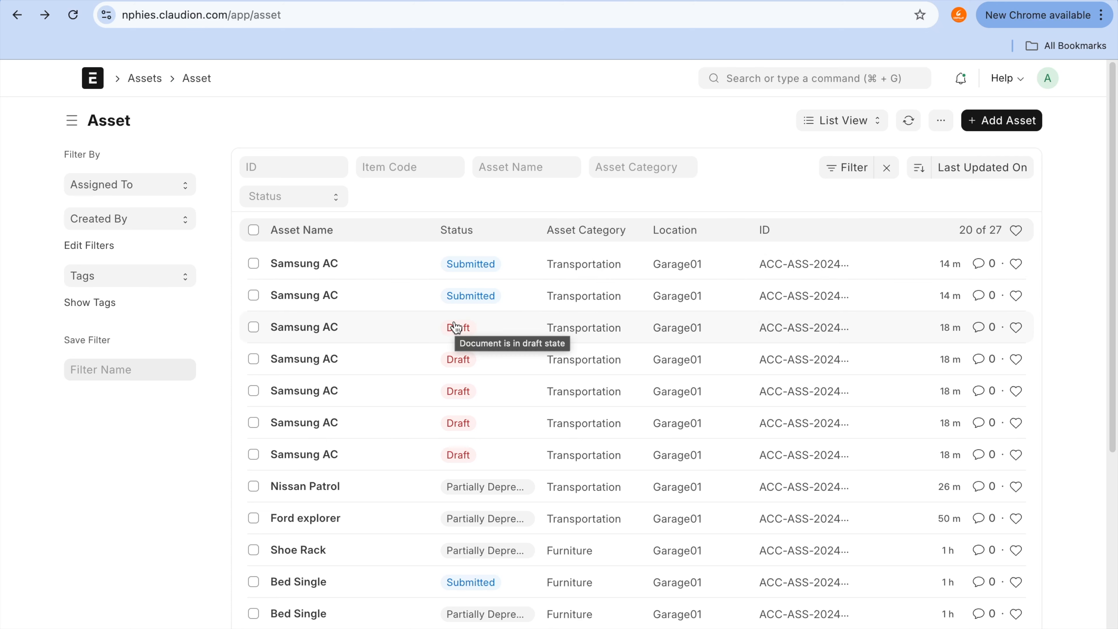
Step: Open the Fixed Asset Register report from the Assets workspace and examine the rows of the split Samsung AC assets
{"action": "left_click", "coordinate": [746, 1]}
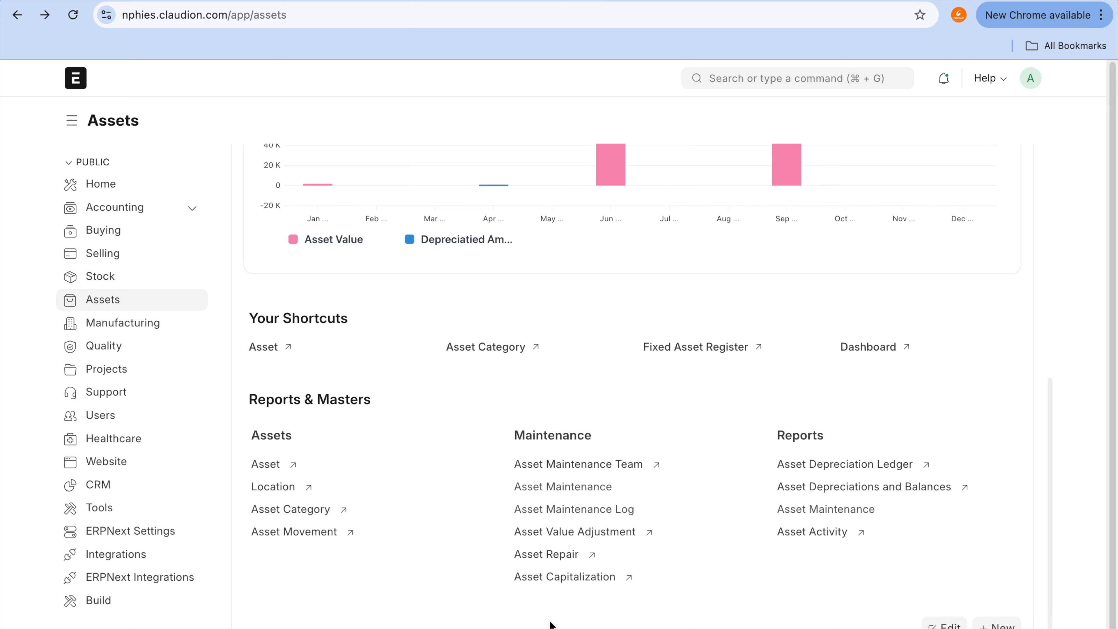
{"action": "left_click", "coordinate": [273, 466]}
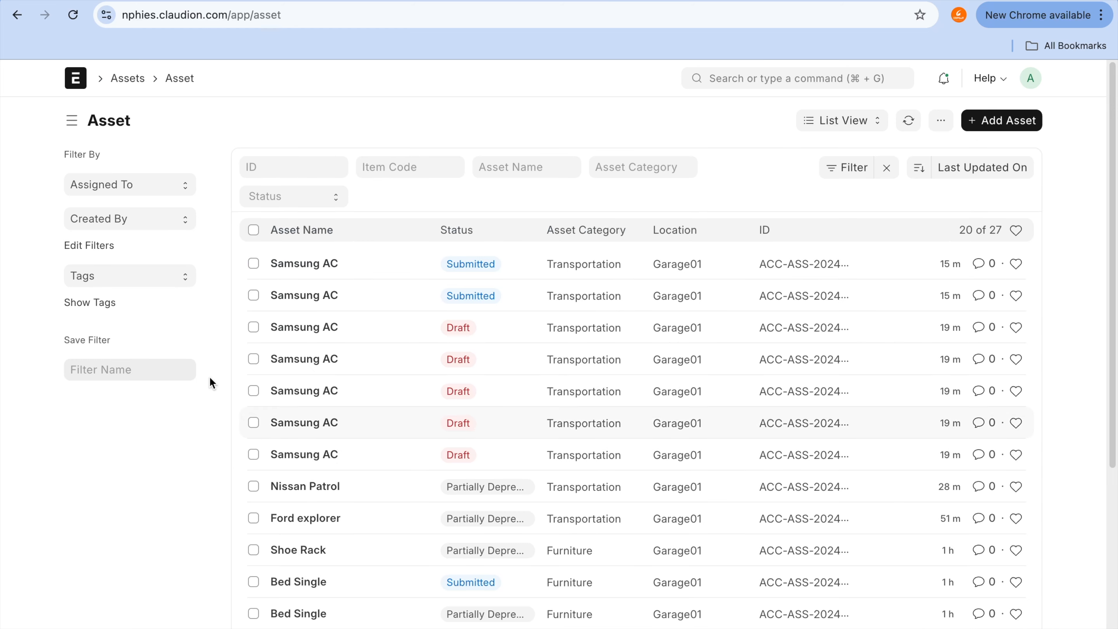
{"action": "left_click", "coordinate": [16, 15]}
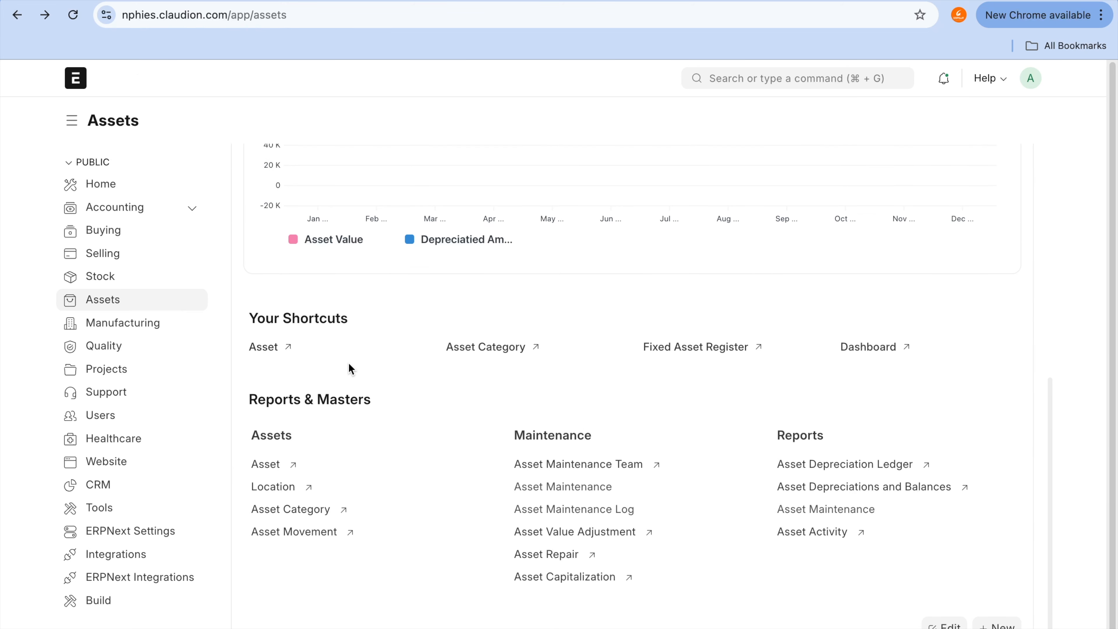
{"action": "left_click", "coordinate": [721, 348]}
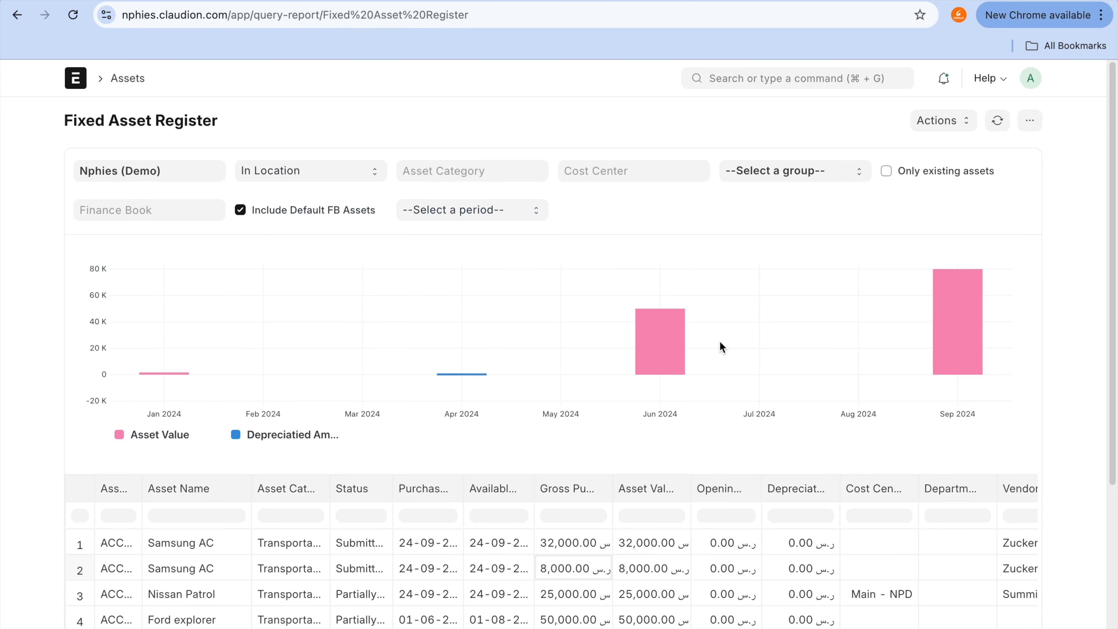
{"action": "scroll", "coordinate": [573, 326], "scroll_direction": "down", "scroll_amount": 5}
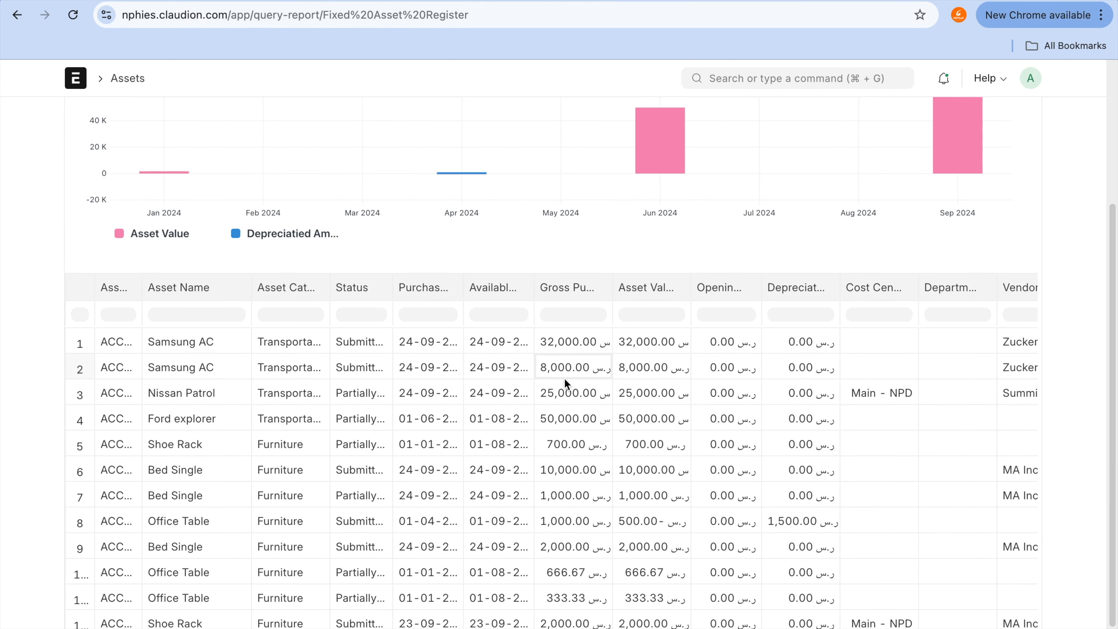
Step: Duplicate the Fixed Asset Register browser tab and open the Purchase Invoice list in the copy to check the newest Zuckerman Security Ltd. invoice total
{"action": "left_click", "coordinate": [189, 341]}
{"action": "left_click", "coordinate": [200, 369]}
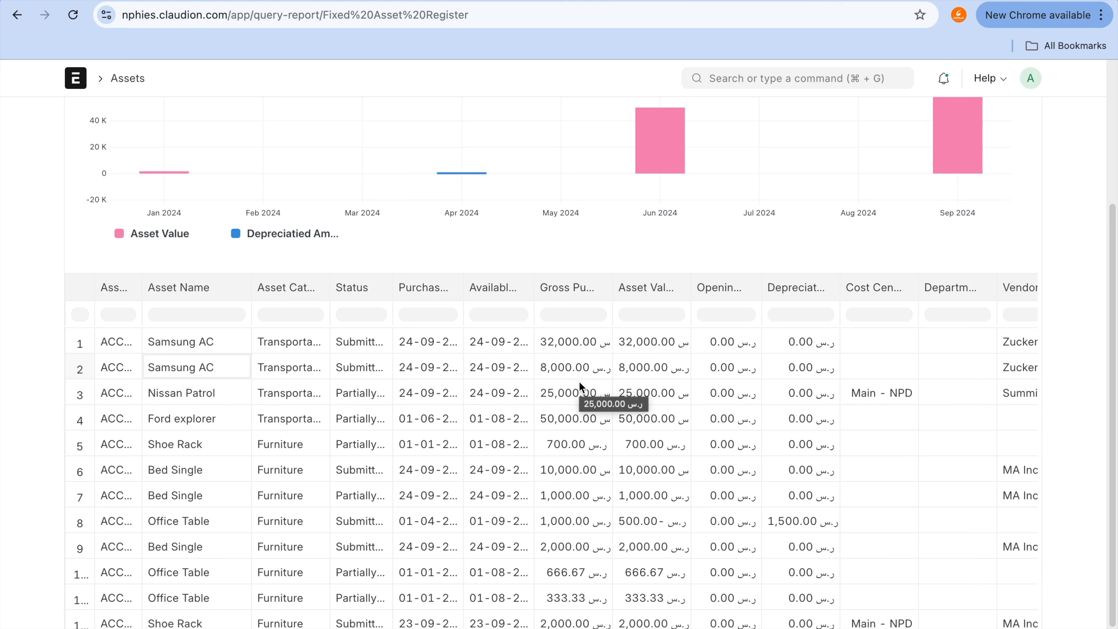
{"action": "right_click", "coordinate": [731, 1]}
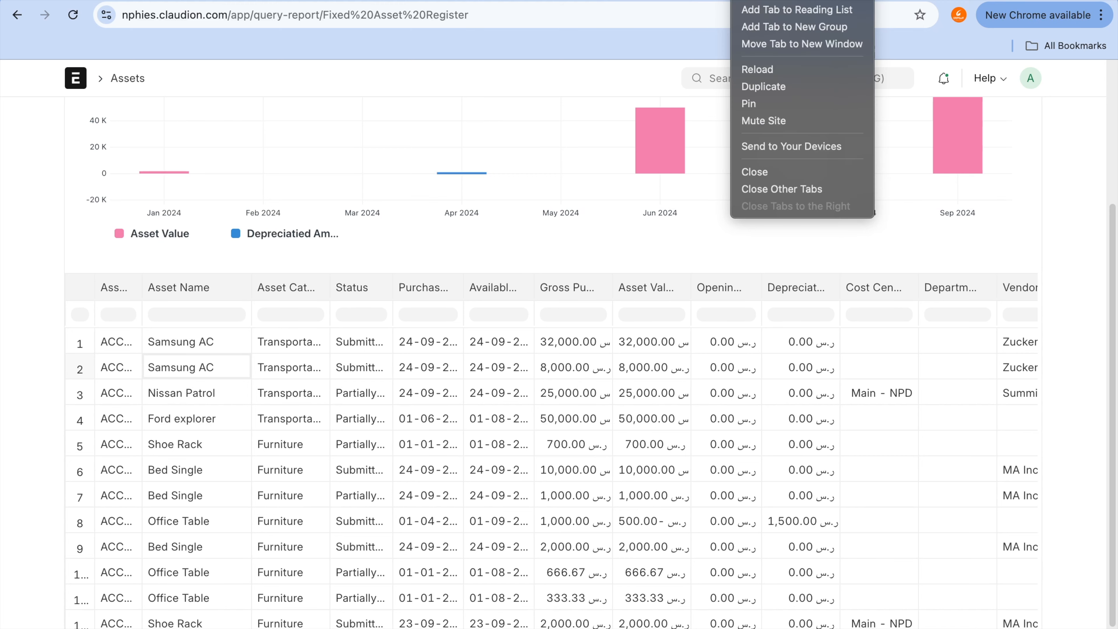
{"action": "left_click", "coordinate": [809, 92]}
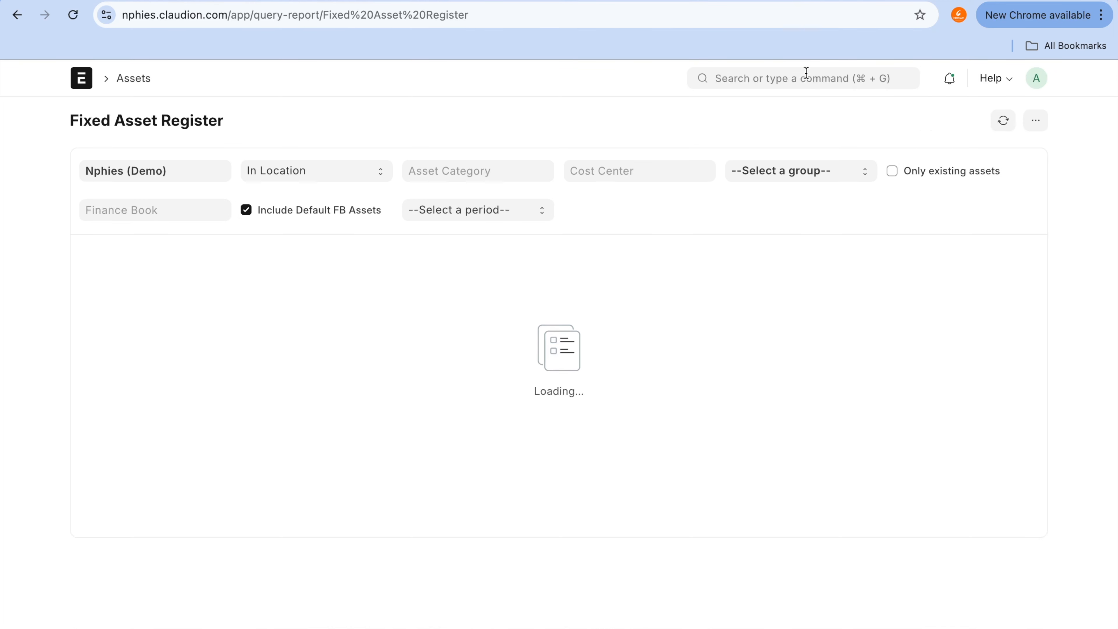
{"action": "left_click", "coordinate": [804, 69]}
{"action": "type", "text": "purchase in"}
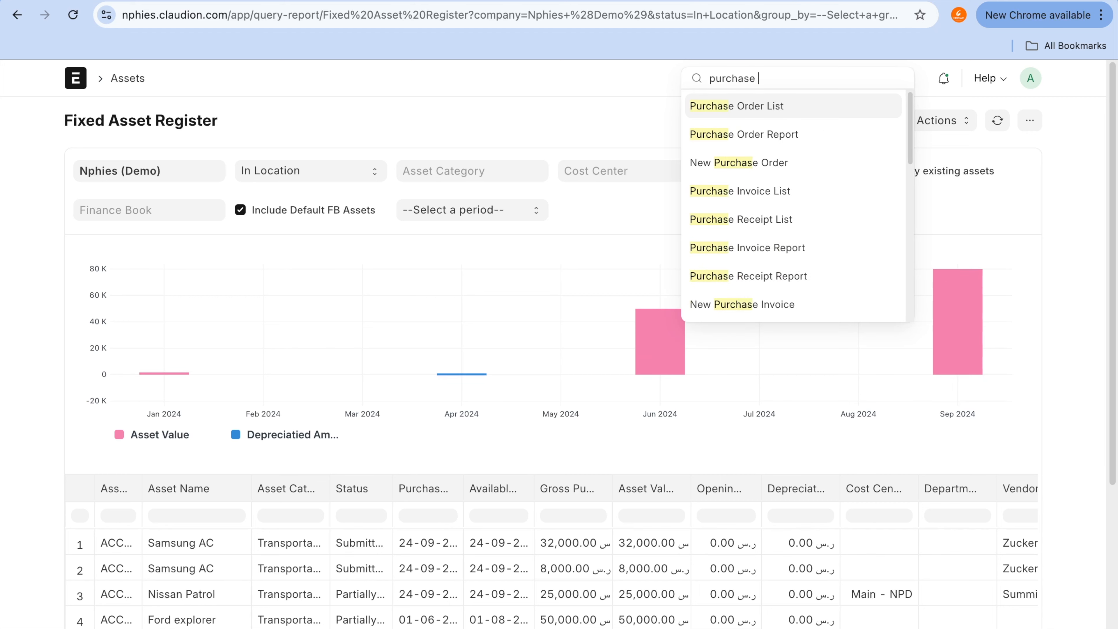
{"action": "left_click", "coordinate": [790, 110]}
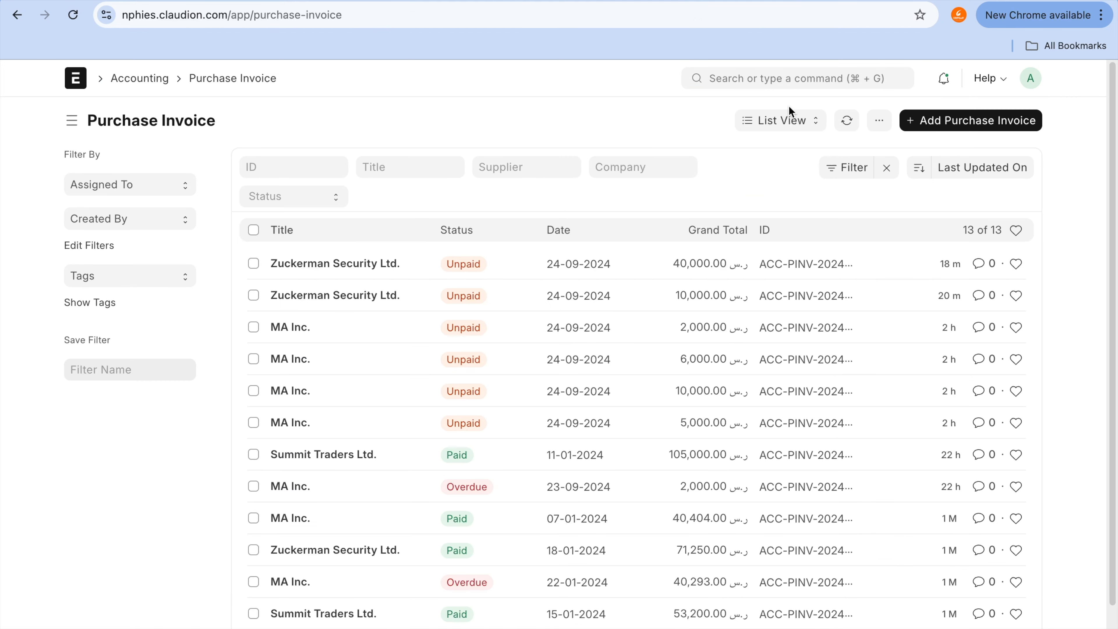
{"action": "left_click", "coordinate": [686, 254]}
{"action": "mouse_move", "coordinate": [687, 245]}
{"action": "left_mouse_down"}
{"action": "mouse_move", "coordinate": [678, 285]}
{"action": "mouse_move", "coordinate": [705, 242]}
{"action": "left_mouse_up"}
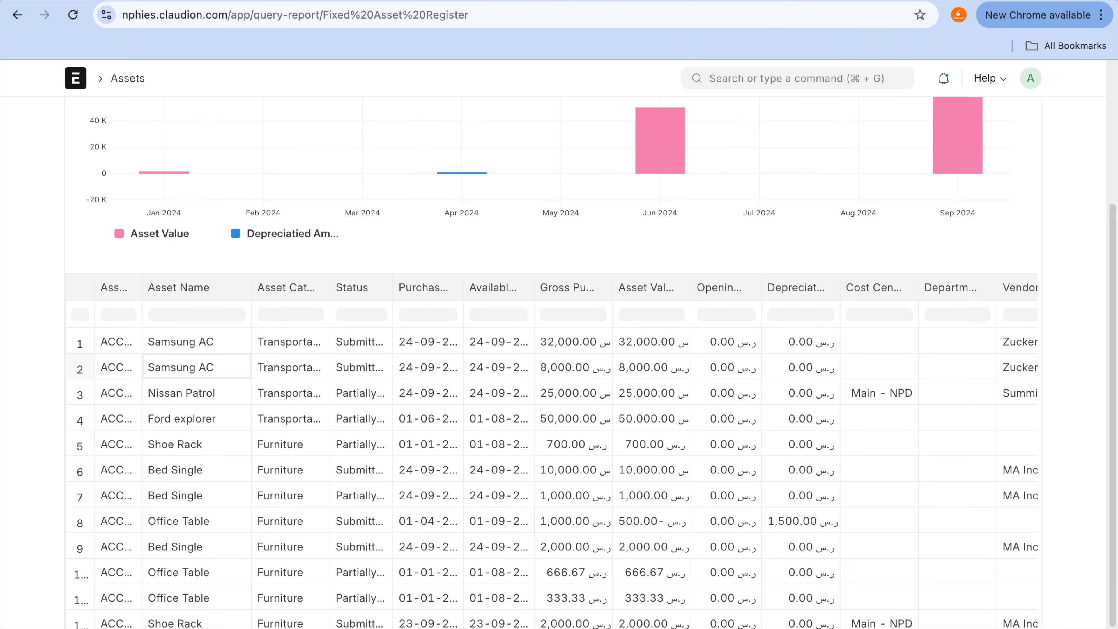
Step: Compare the second Samsung AC's gross purchase amount in the register with the items of the newest Zuckerman Security Ltd. purchase invoice
{"action": "left_click", "coordinate": [566, 371]}
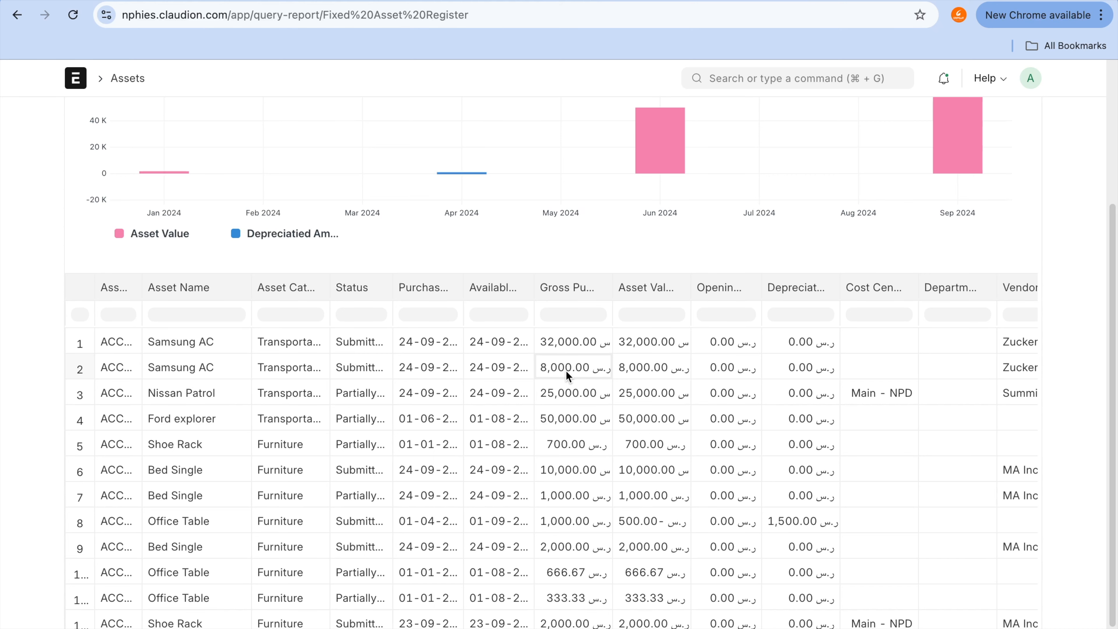
{"action": "left_click", "coordinate": [877, 1]}
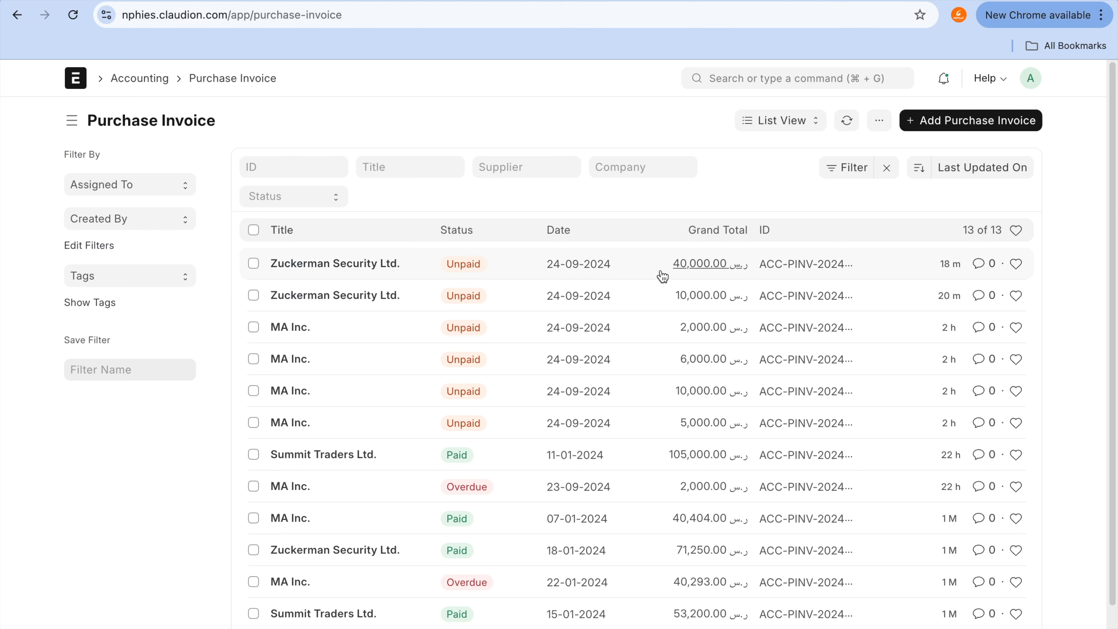
{"action": "left_click", "coordinate": [336, 264]}
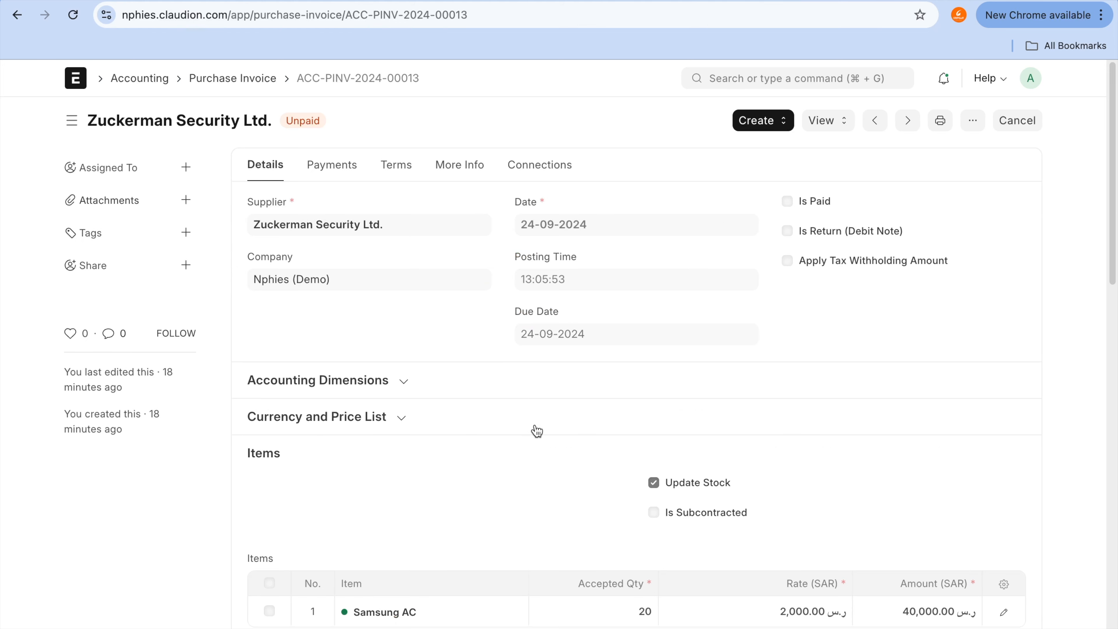
{"action": "scroll", "coordinate": [536, 426], "scroll_direction": "down", "scroll_amount": 1}
Step: Return to the Fixed Asset Register and examine the asset value, depreciated amount, vendor and location columns of all assets
{"action": "left_click", "coordinate": [660, 2]}
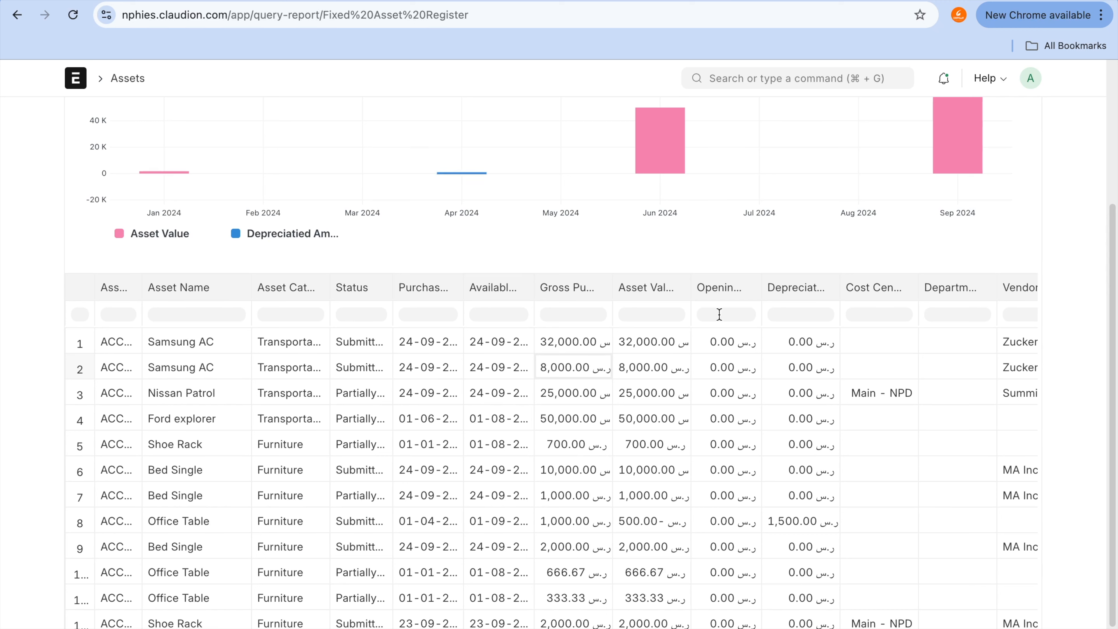
{"action": "left_click", "coordinate": [660, 368]}
{"action": "scroll", "coordinate": [769, 376], "scroll_direction": "right", "scroll_amount": 3}
{"action": "scroll", "coordinate": [768, 376], "scroll_direction": "right", "scroll_amount": 3}
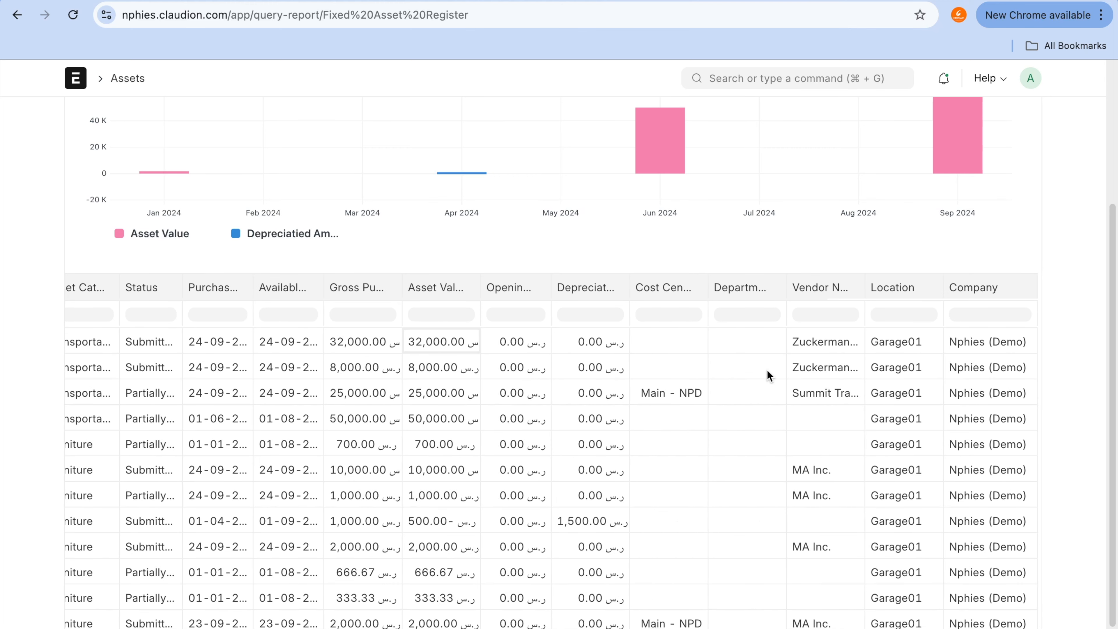
{"action": "left_click", "coordinate": [592, 349]}
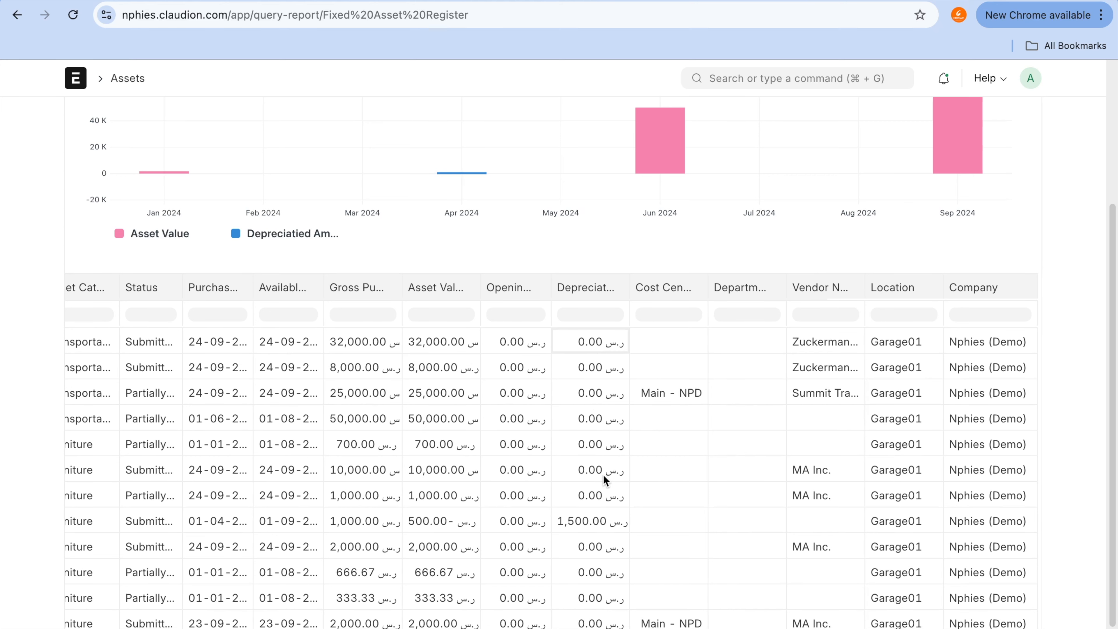
{"action": "scroll", "coordinate": [609, 388], "scroll_direction": "left", "scroll_amount": 5}
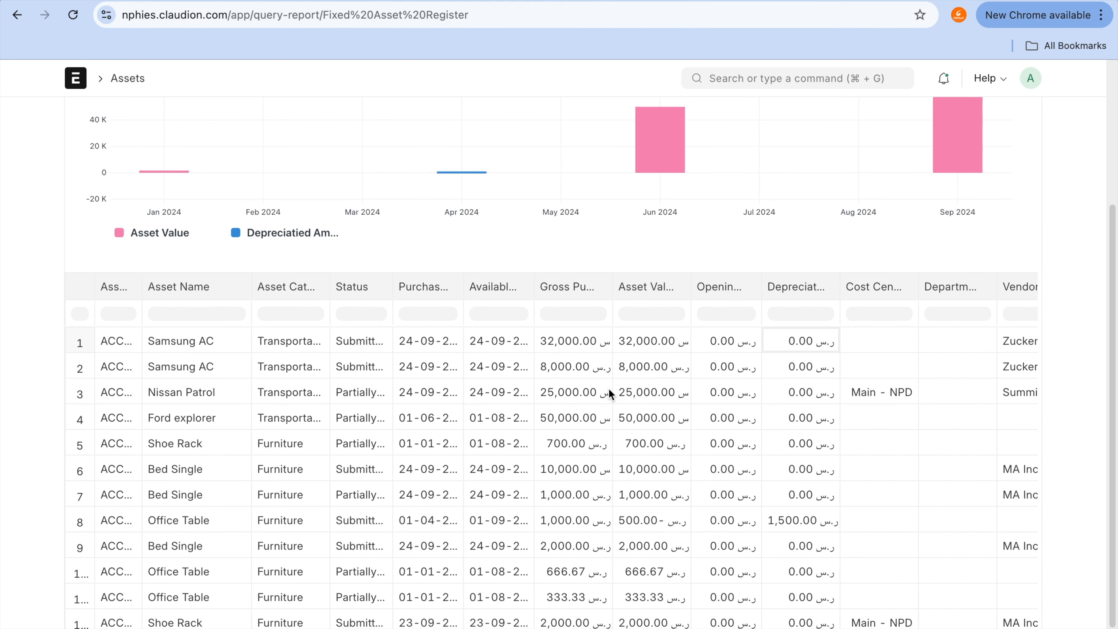
{"action": "scroll", "coordinate": [522, 134], "scroll_direction": "up", "scroll_amount": 3}
{"action": "scroll", "coordinate": [522, 134], "scroll_direction": "down", "scroll_amount": 5}
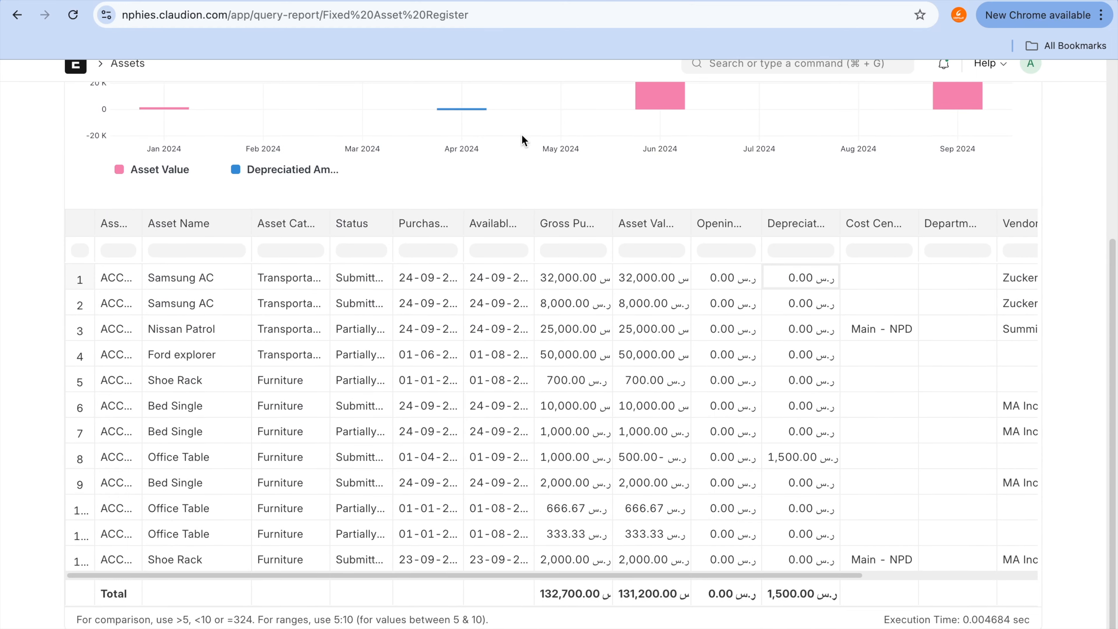
{"action": "scroll", "coordinate": [667, 388], "scroll_direction": "right", "scroll_amount": 5}
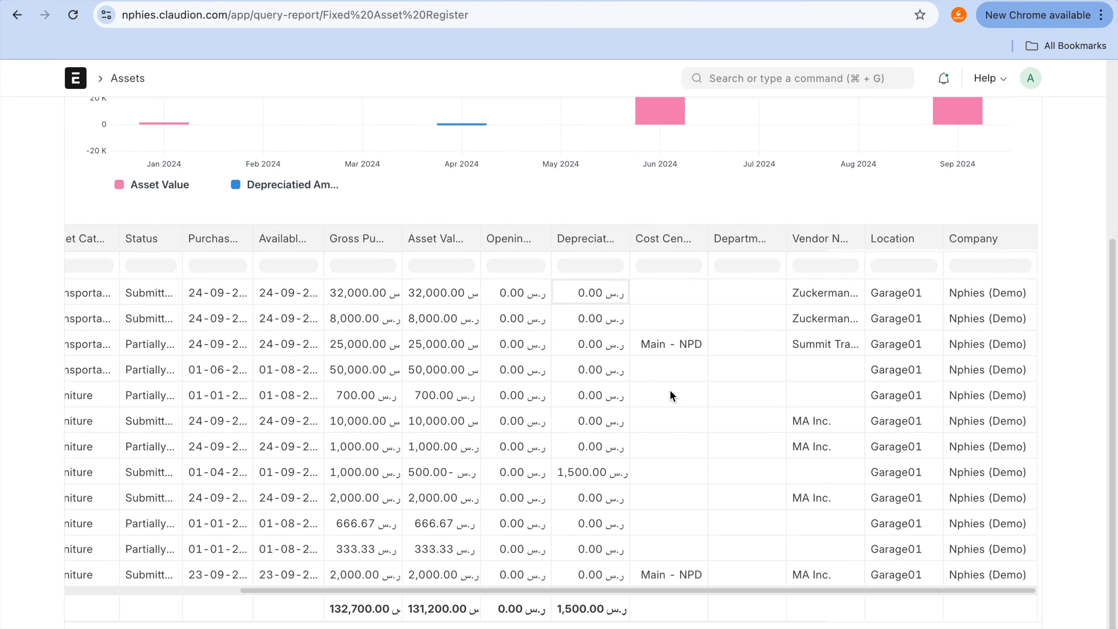
Step: Examine the depreciated amount, asset value and gross purchase amount of the second Samsung AC row in the register
{"action": "left_click", "coordinate": [593, 320]}
{"action": "scroll", "coordinate": [599, 414], "scroll_direction": "up", "scroll_amount": 5}
{"action": "scroll", "coordinate": [598, 414], "scroll_direction": "down", "scroll_amount": 5}
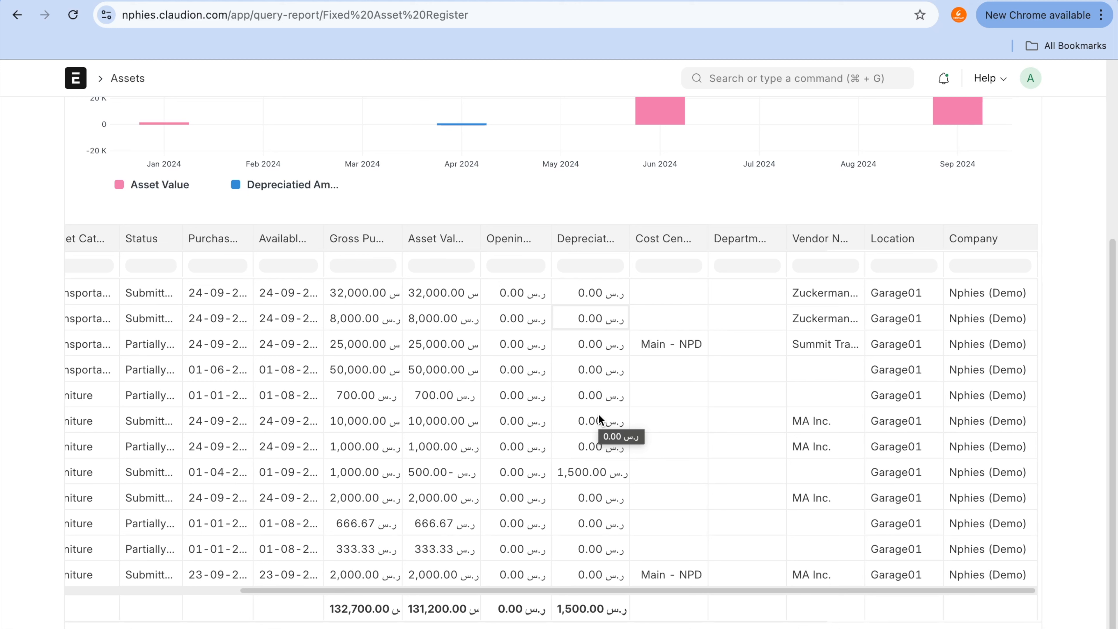
{"action": "left_click", "coordinate": [595, 348]}
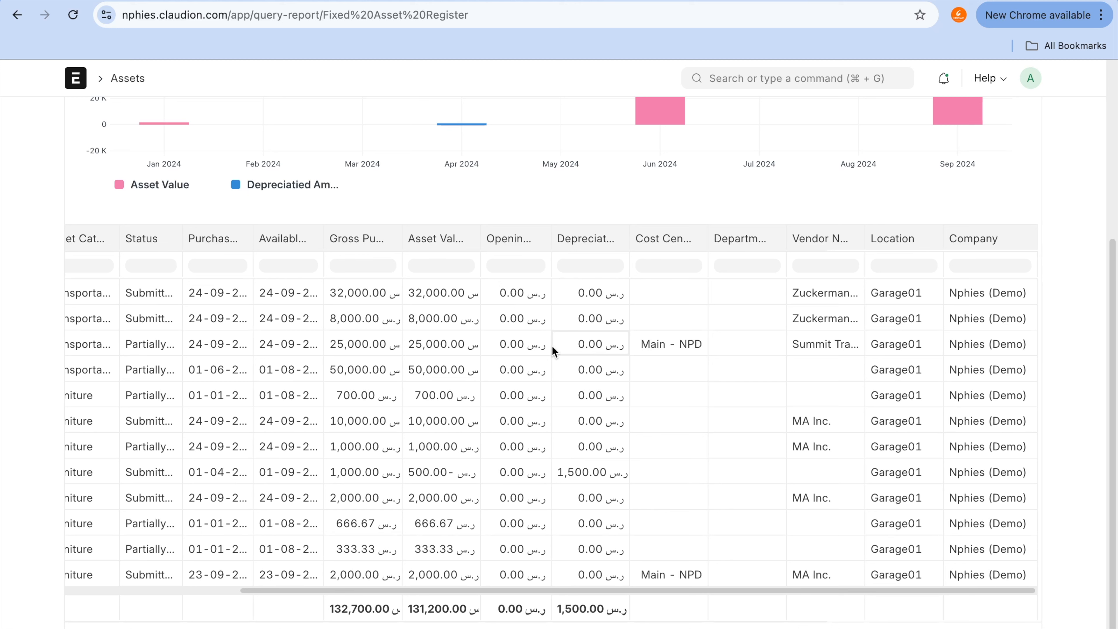
{"action": "left_click", "coordinate": [469, 326]}
{"action": "left_click", "coordinate": [382, 327]}
{"action": "left_click", "coordinate": [588, 325]}
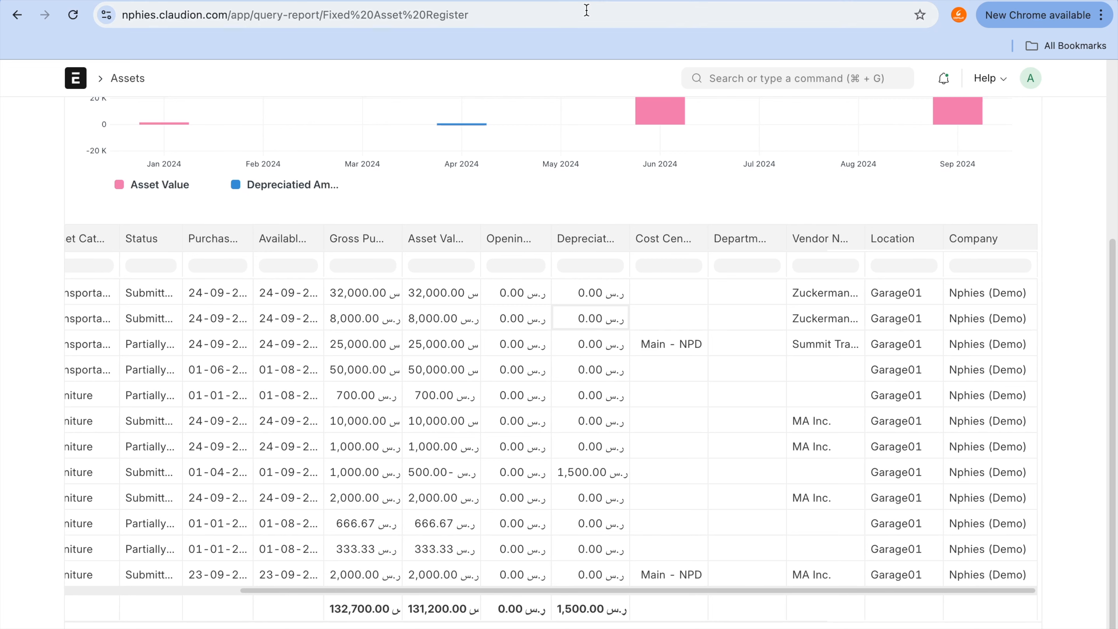
Step: Open the second submitted Samsung AC from the Asset list and check its accumulated depreciation schedule
{"action": "left_click", "coordinate": [561, 2]}
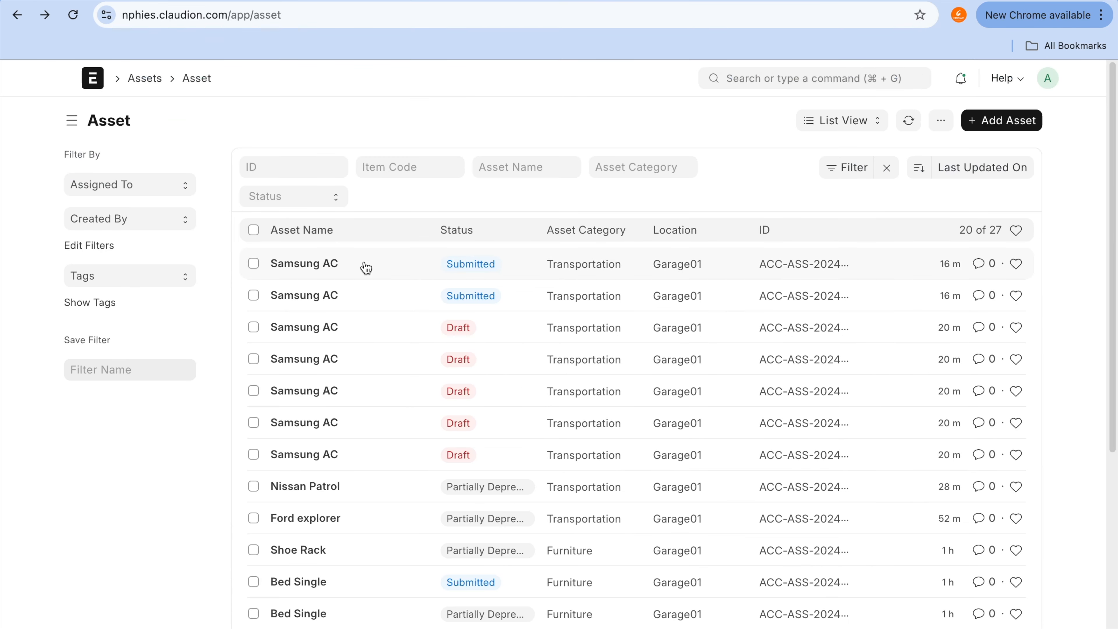
{"action": "left_click", "coordinate": [329, 302]}
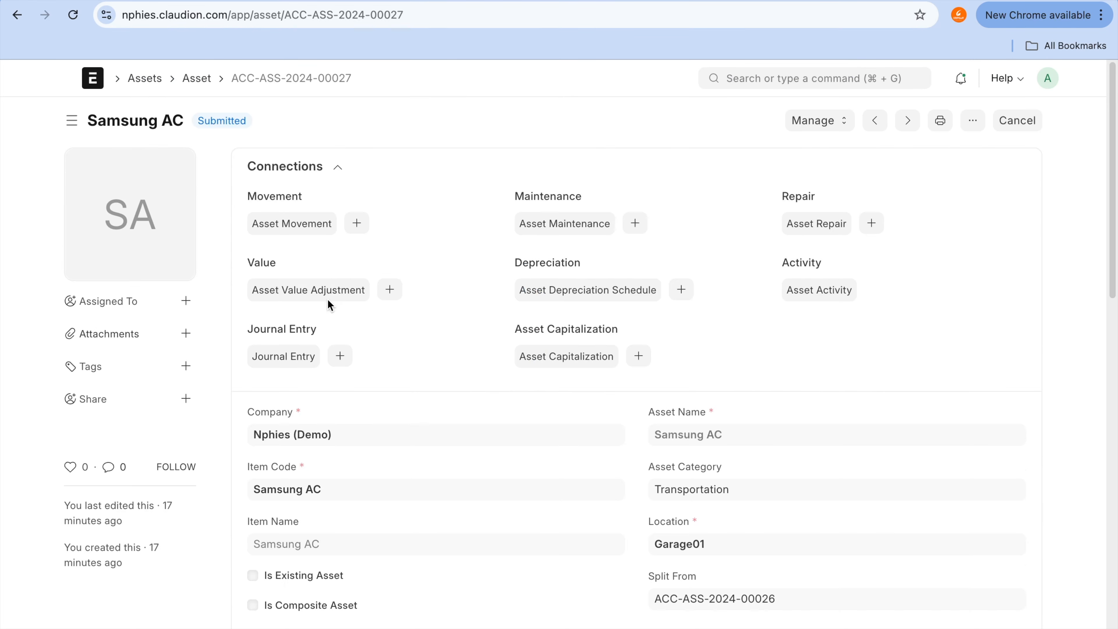
{"action": "scroll", "coordinate": [561, 419], "scroll_direction": "down", "scroll_amount": 10}
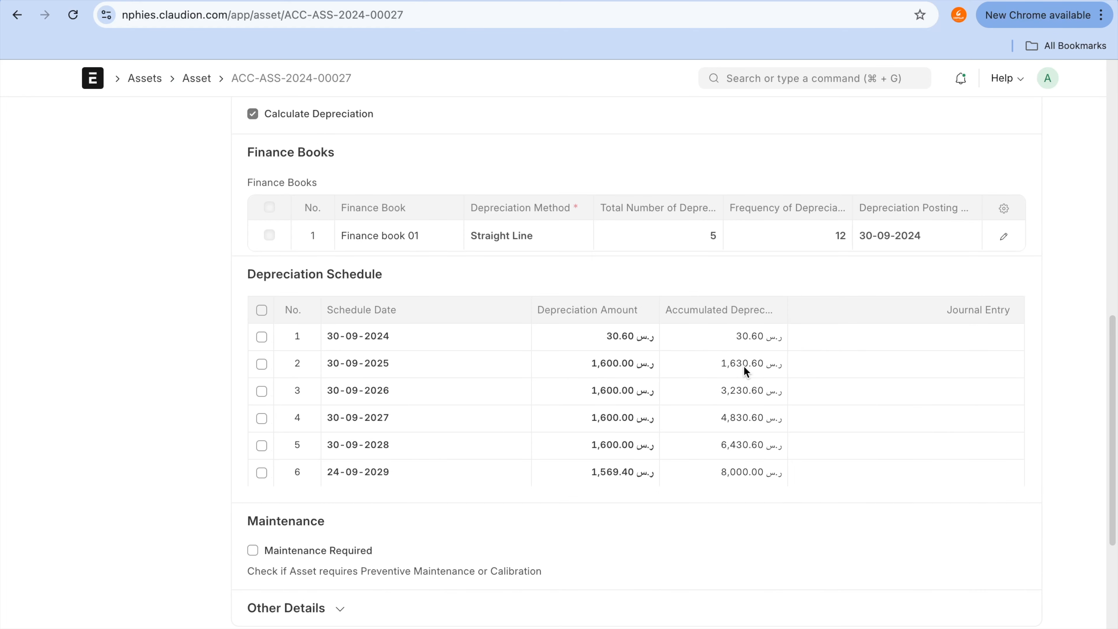
{"action": "left_click", "coordinate": [732, 339]}
{"action": "mouse_move", "coordinate": [715, 312]}
{"action": "left_mouse_down"}
{"action": "mouse_move", "coordinate": [674, 384]}
{"action": "mouse_move", "coordinate": [726, 513]}
{"action": "mouse_move", "coordinate": [805, 375]}
{"action": "mouse_move", "coordinate": [720, 311]}
{"action": "left_mouse_up"}
Step: Open the first submitted Samsung AC from the Asset list and check its depreciation schedule, including the accumulated amounts
{"action": "left_click", "coordinate": [17, 14]}
{"action": "left_click", "coordinate": [320, 263]}
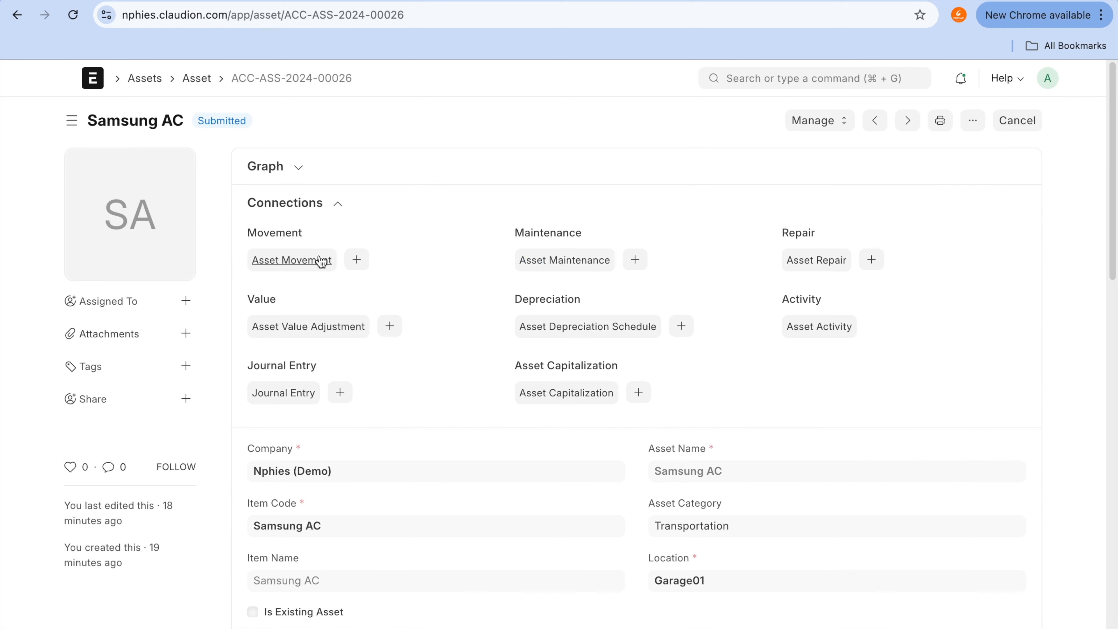
{"action": "scroll", "coordinate": [323, 259], "scroll_direction": "down", "scroll_amount": 15}
{"action": "scroll", "coordinate": [321, 260], "scroll_direction": "up", "scroll_amount": 8}
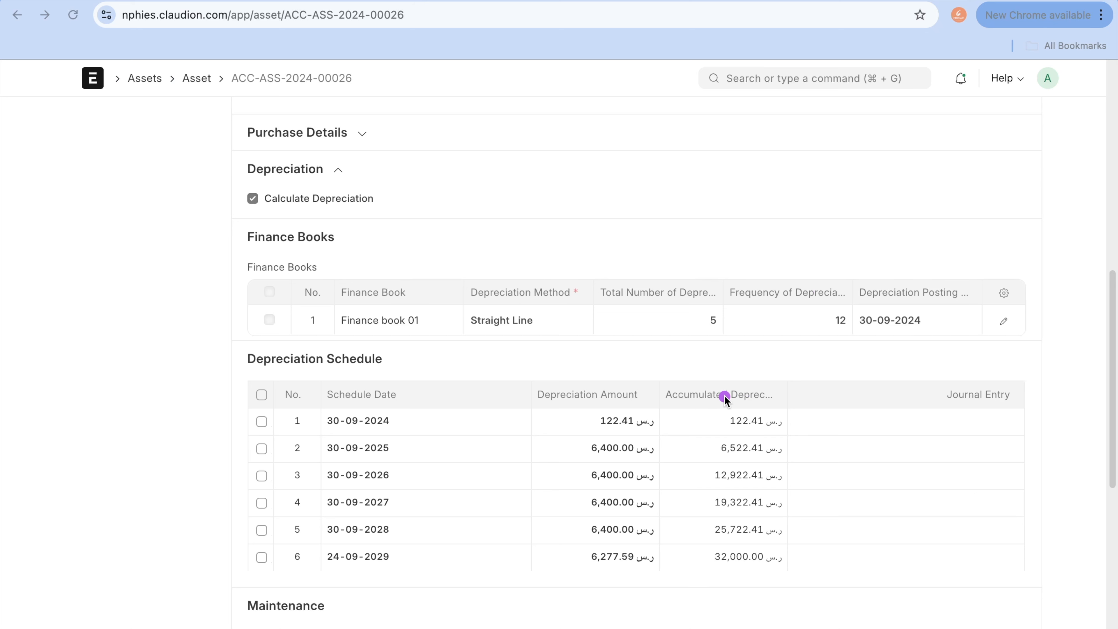
{"action": "left_click_drag", "start_coordinate": [724, 395], "coordinate": [727, 578]}
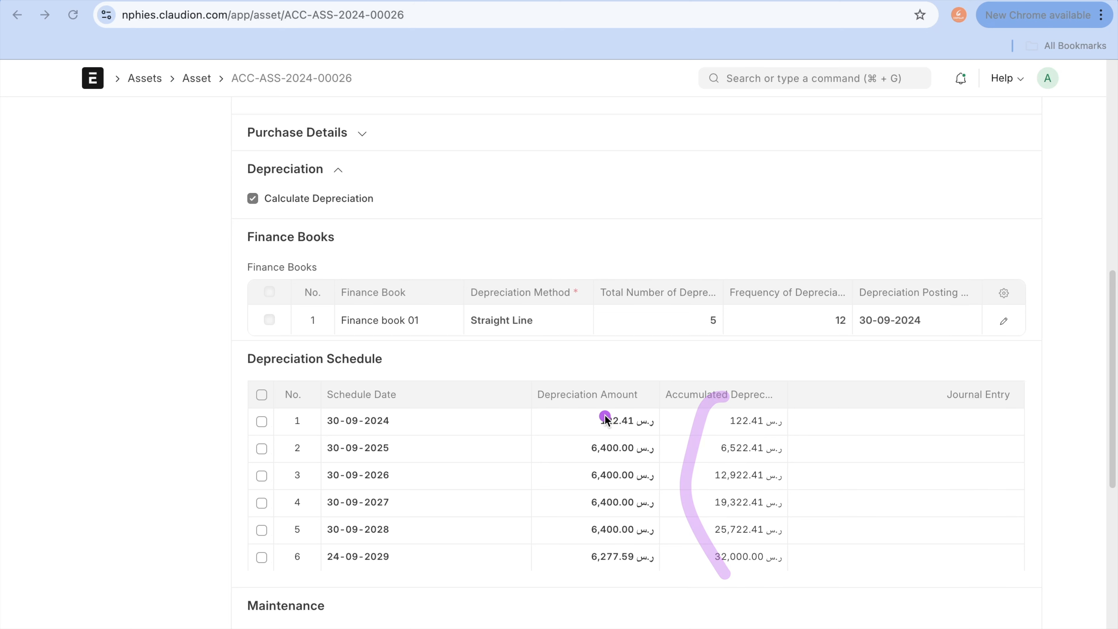
{"action": "mouse_move", "coordinate": [704, 407]}
{"action": "left_mouse_down"}
{"action": "mouse_move", "coordinate": [710, 529]}
{"action": "mouse_move", "coordinate": [808, 557]}
{"action": "mouse_move", "coordinate": [786, 436]}
{"action": "left_mouse_up"}
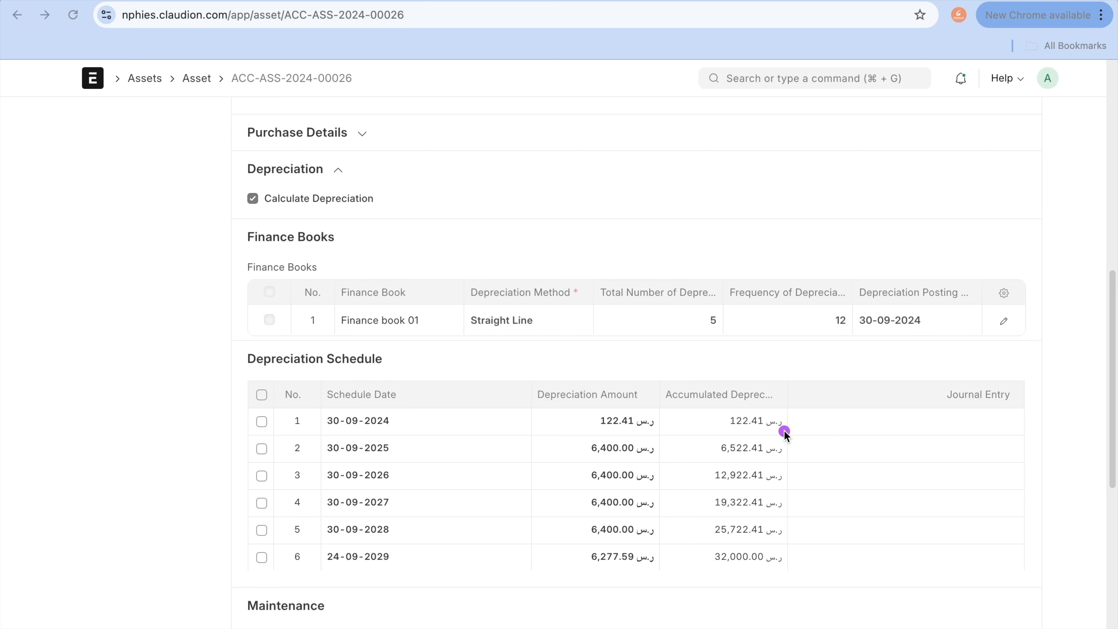
{"action": "key", "text": "Escape"}
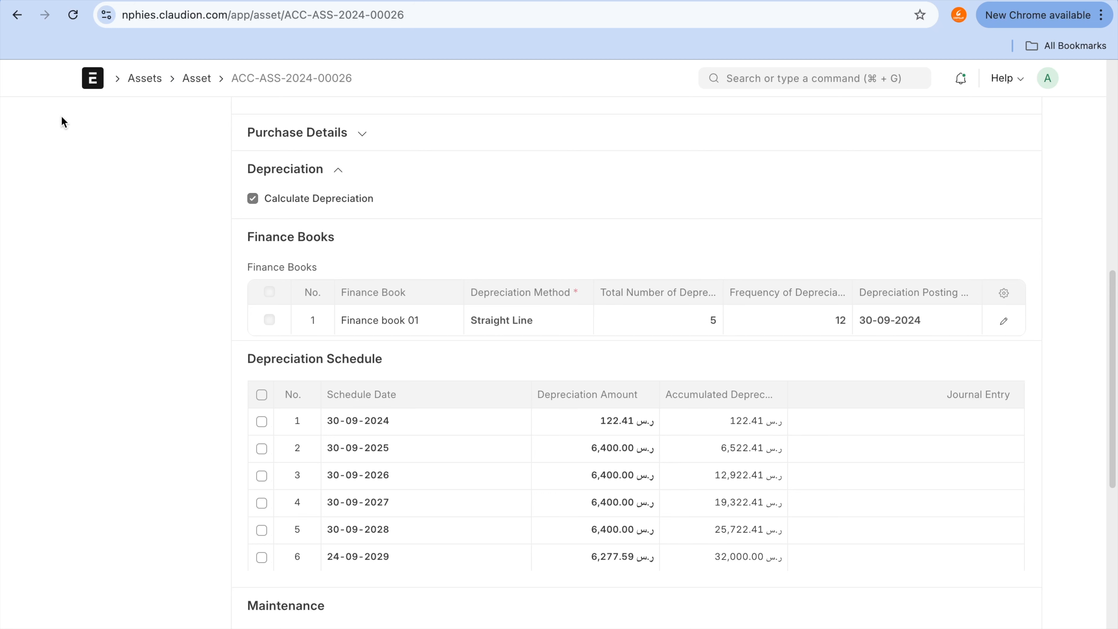
Step: Reopen the first submitted Samsung AC and review its available management actions, such as Split Asset
{"action": "left_click", "coordinate": [17, 16]}
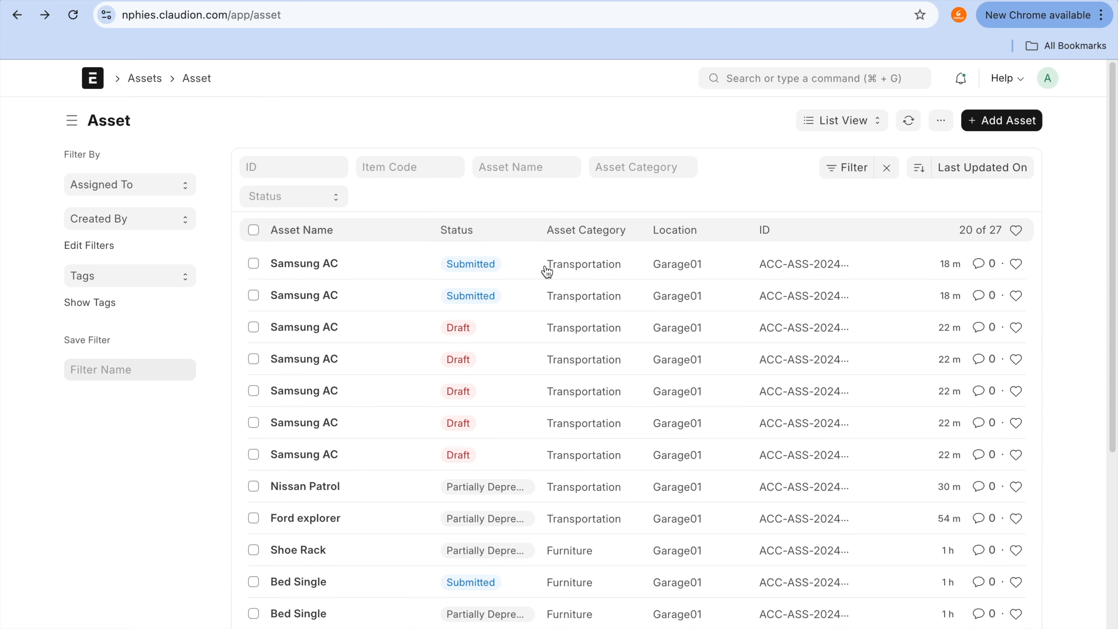
{"action": "left_click", "coordinate": [323, 266]}
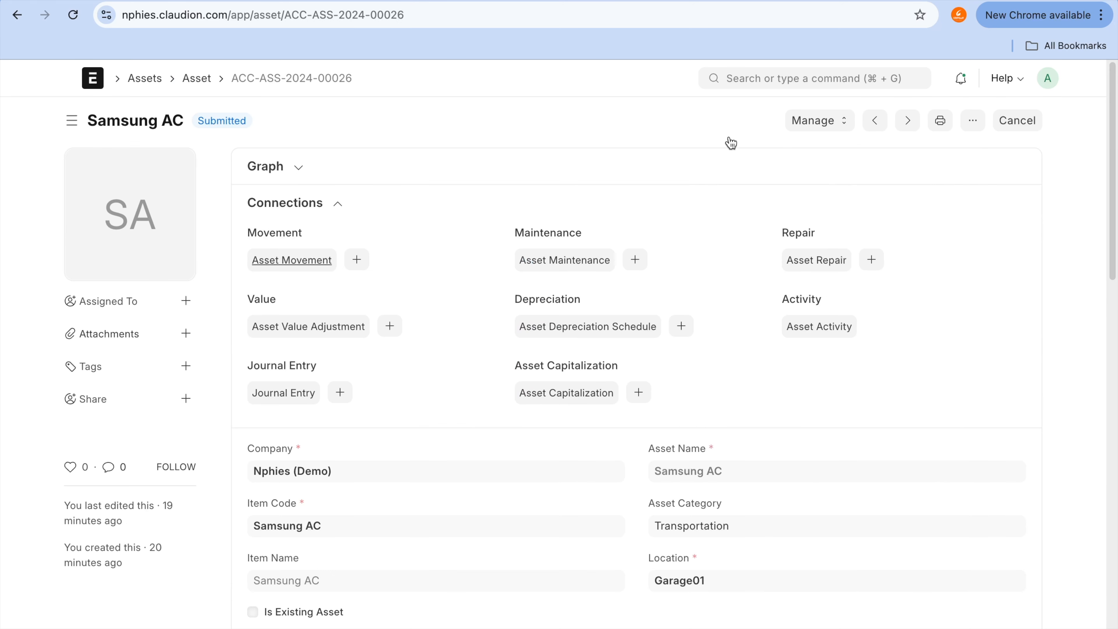
{"action": "left_click", "coordinate": [823, 123]}
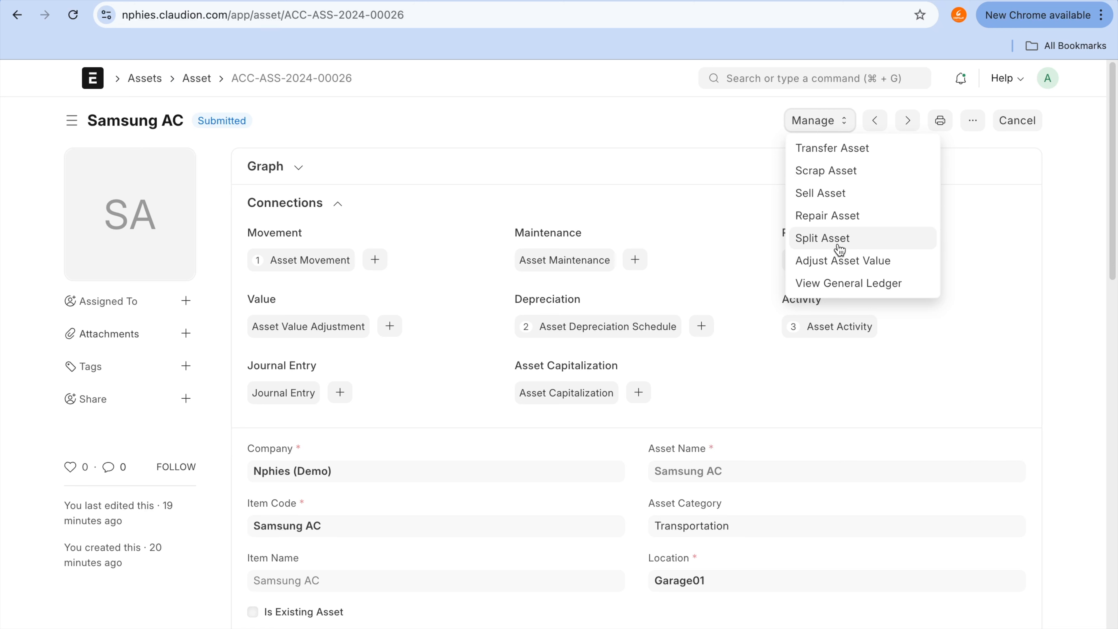
{"action": "left_click", "coordinate": [695, 187]}
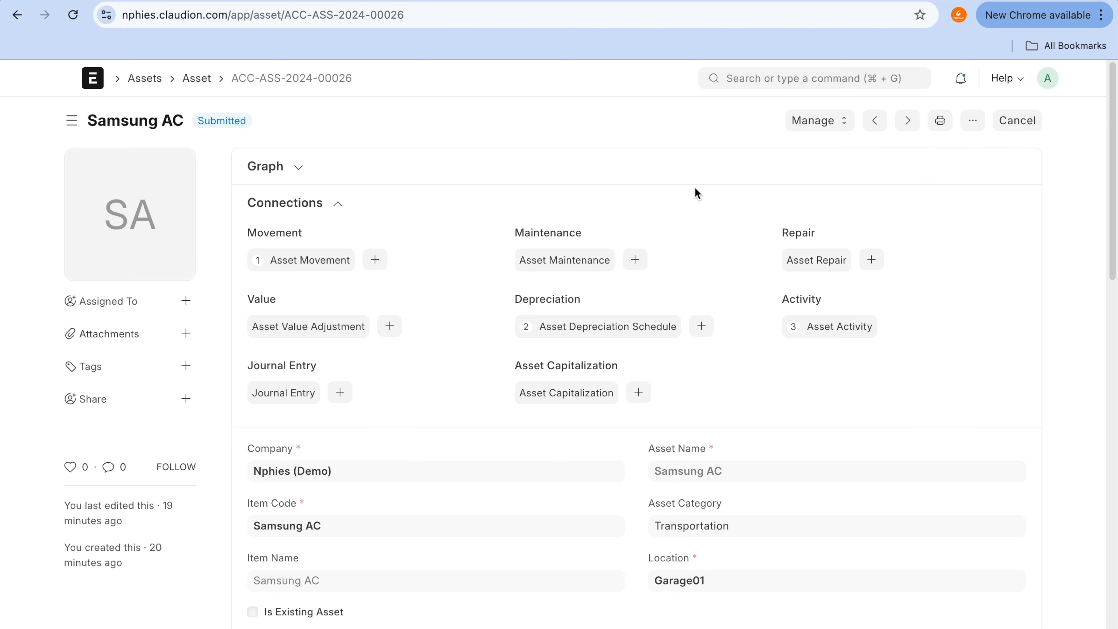
Step: Start a new asset from the Asset list to inspect the Is Composite Asset option, leave it unsaved and return to the Fixed Asset Register
{"action": "left_click", "coordinate": [197, 79]}
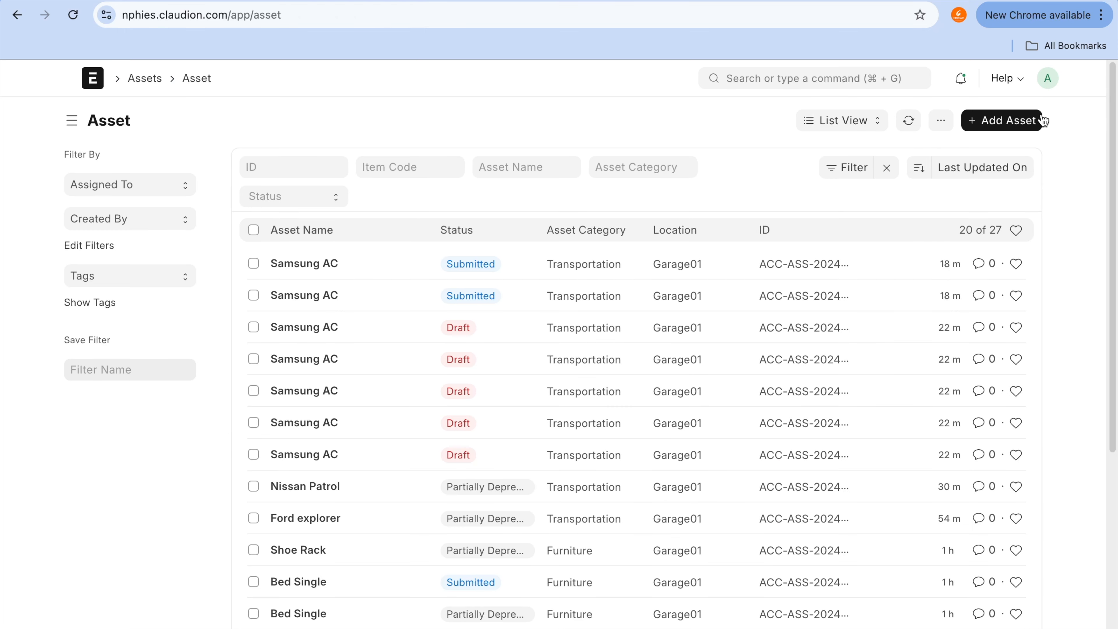
{"action": "left_click", "coordinate": [979, 120]}
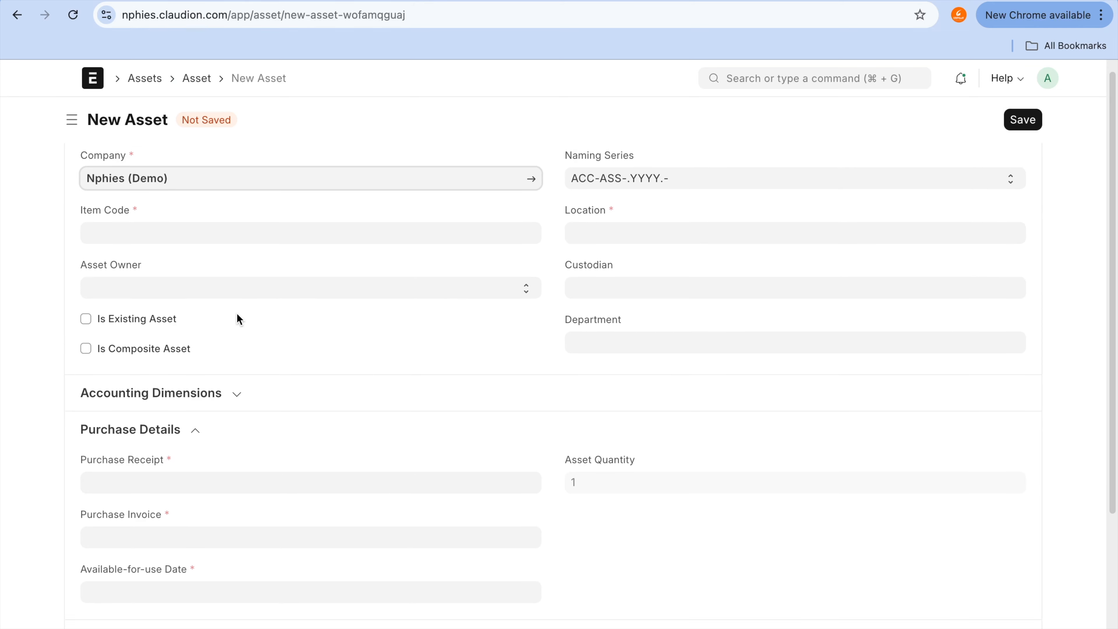
{"action": "left_click", "coordinate": [204, 300]}
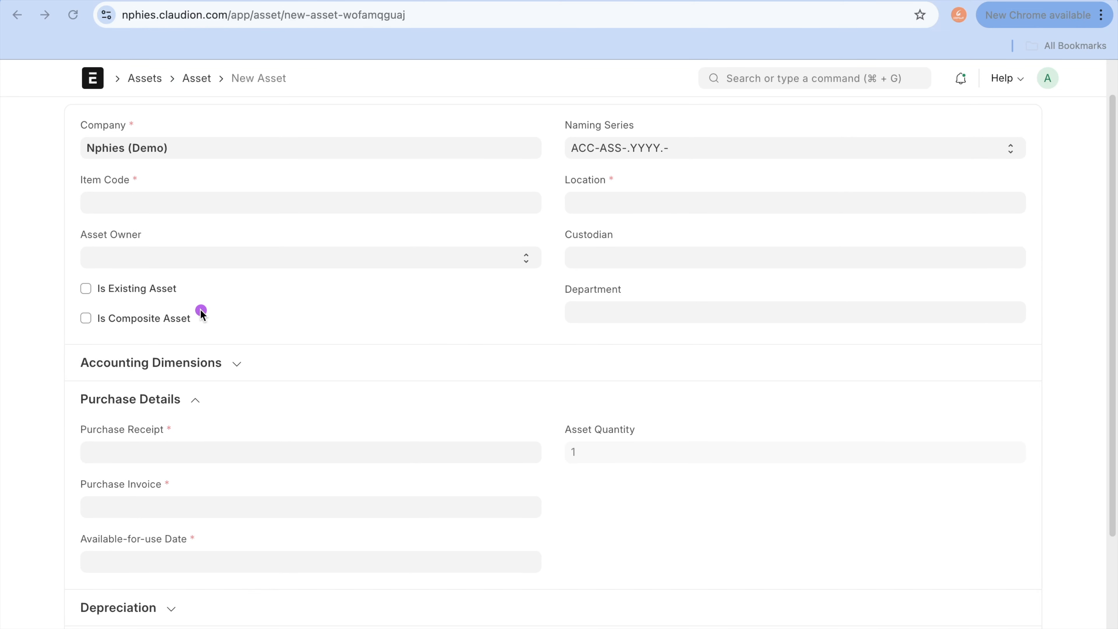
{"action": "left_click_drag", "start_coordinate": [194, 322], "coordinate": [391, 324]}
{"action": "key", "text": "Escape"}
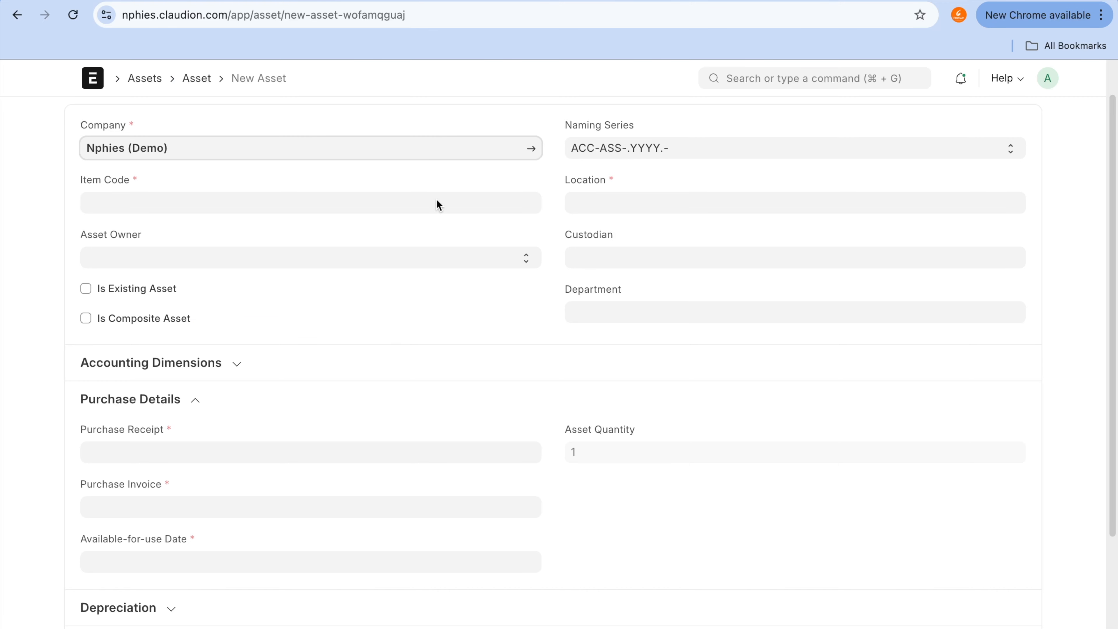
{"action": "left_click", "coordinate": [700, 1]}
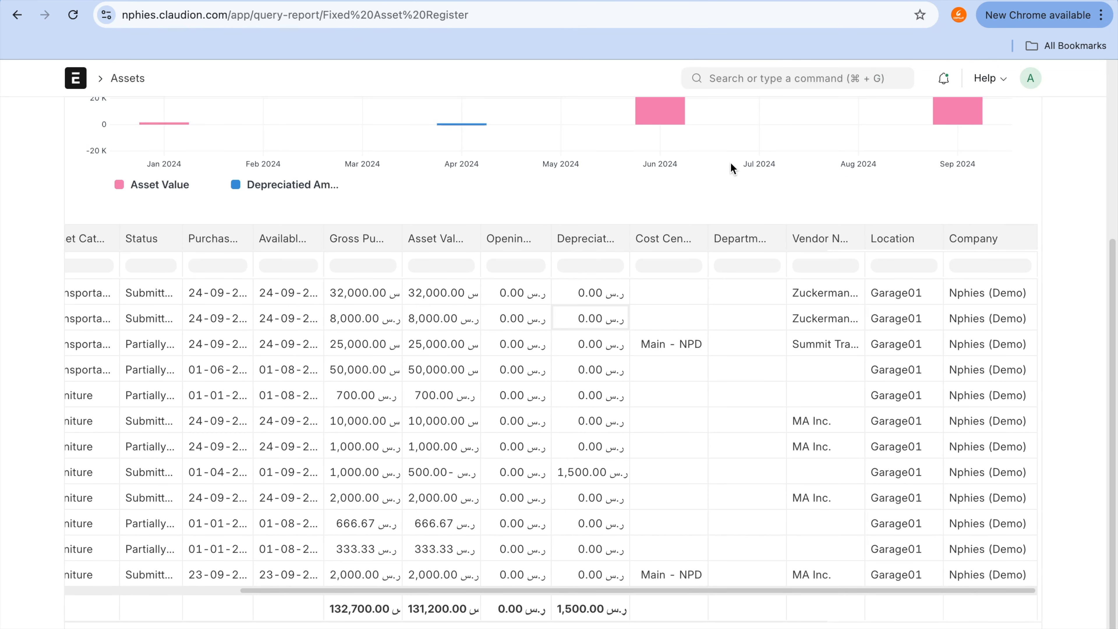
Step: Find the Asset Category list, open the Transportation category and review its depreciation options and Capital Work in Progress account
{"action": "left_click", "coordinate": [769, 78]}
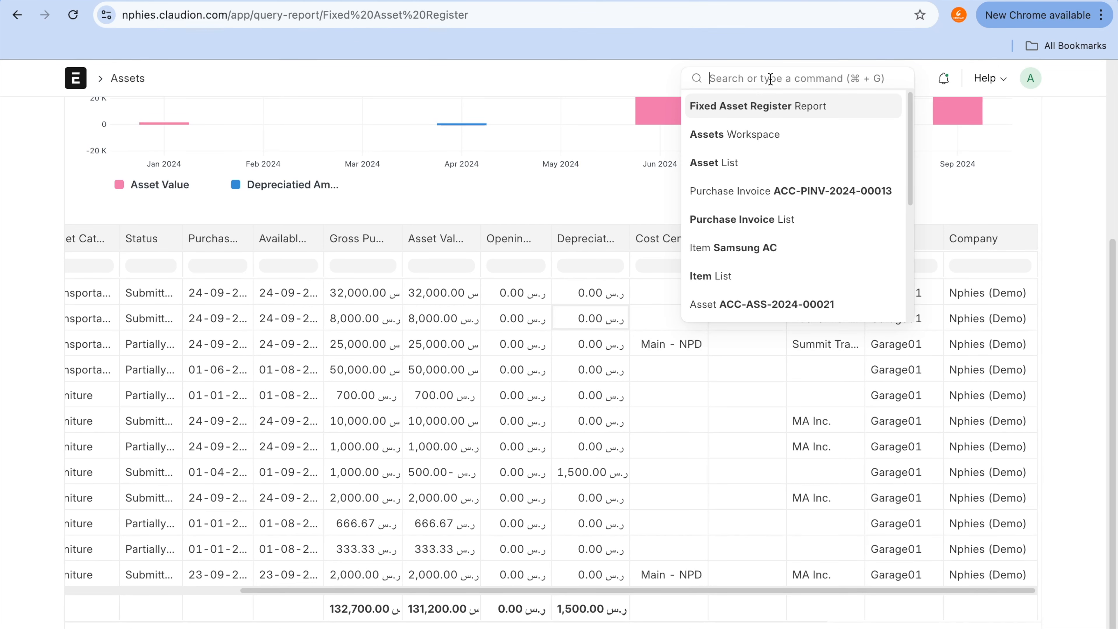
{"action": "type", "text": "asset a"}
{"action": "key", "text": "BackSpace"}
{"action": "type", "text": "ca"}
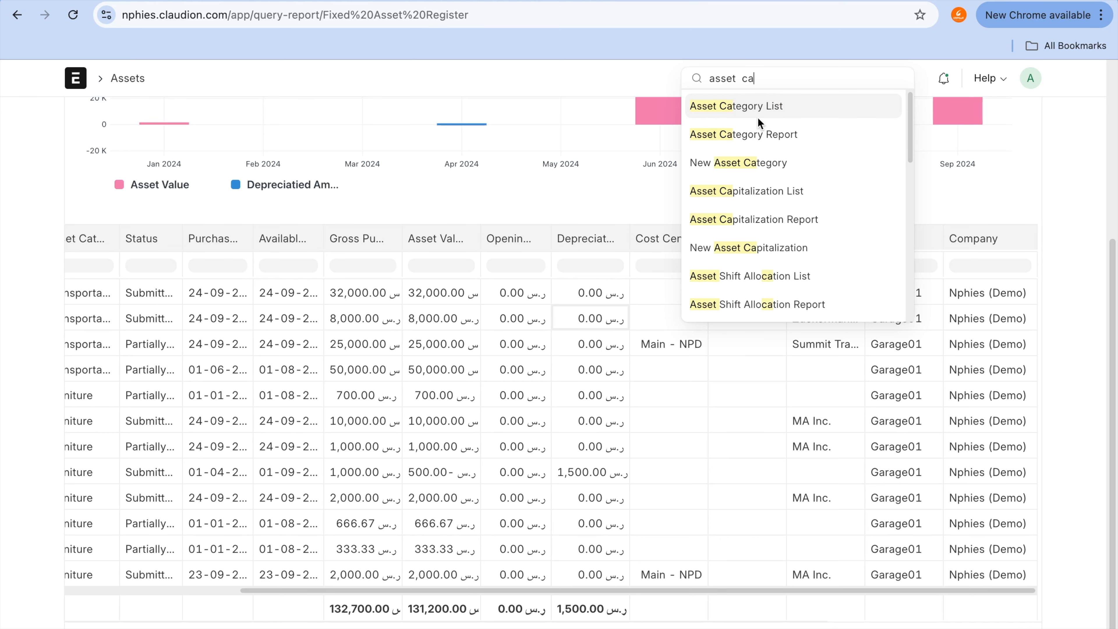
{"action": "left_click", "coordinate": [759, 116]}
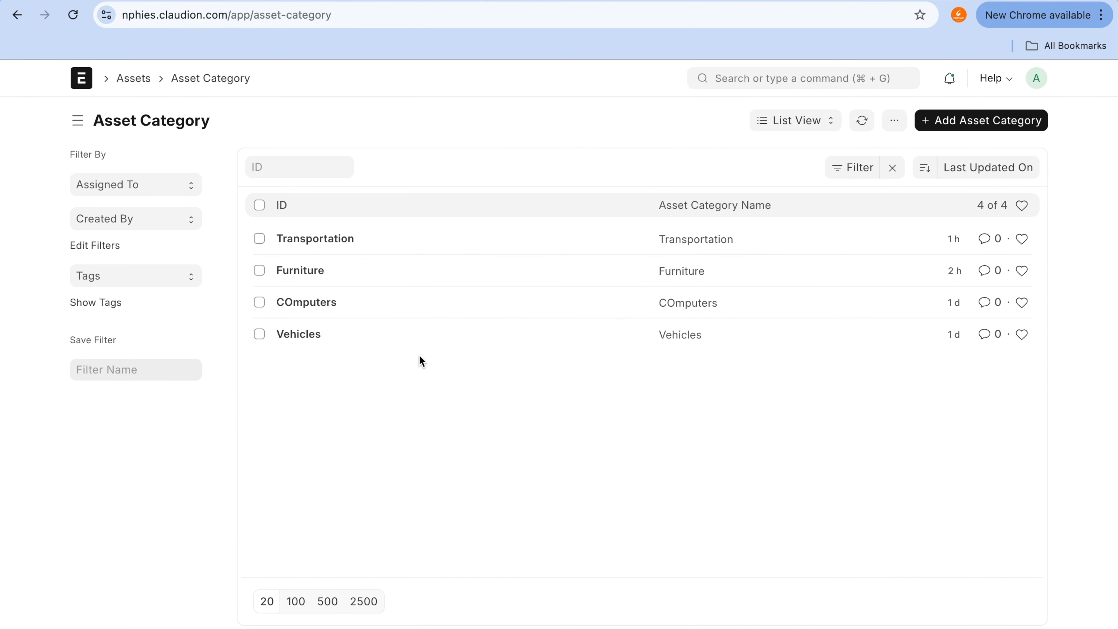
{"action": "left_click", "coordinate": [334, 249]}
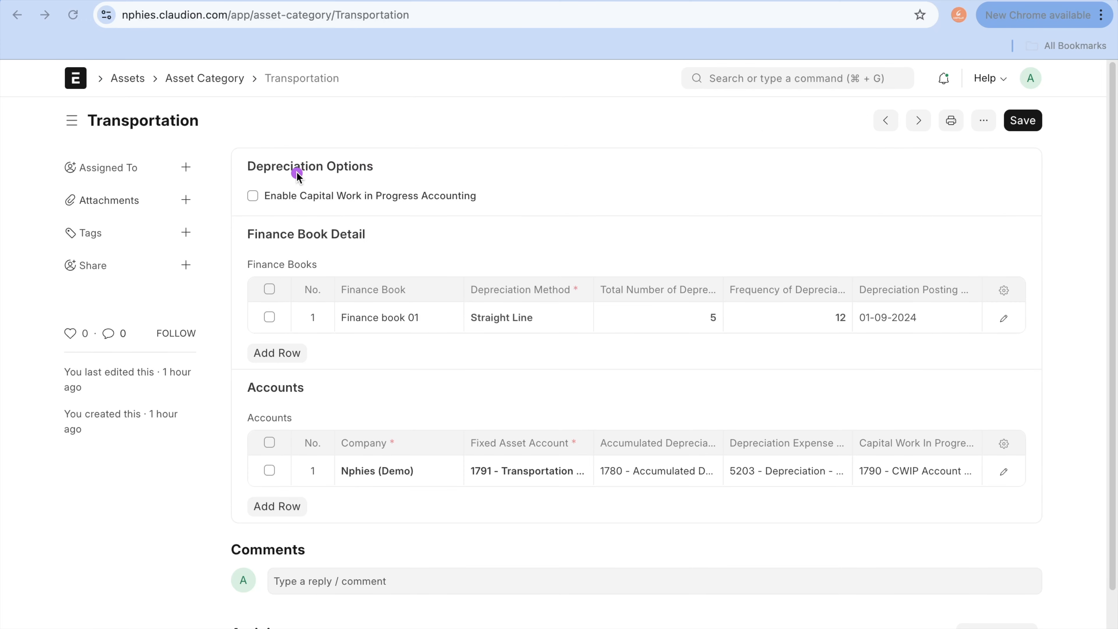
{"action": "mouse_move", "coordinate": [302, 173]}
{"action": "left_mouse_down"}
{"action": "mouse_move", "coordinate": [194, 198]}
{"action": "mouse_move", "coordinate": [314, 224]}
{"action": "mouse_move", "coordinate": [529, 215]}
{"action": "mouse_move", "coordinate": [462, 187]}
{"action": "mouse_move", "coordinate": [275, 189]}
{"action": "left_mouse_up"}
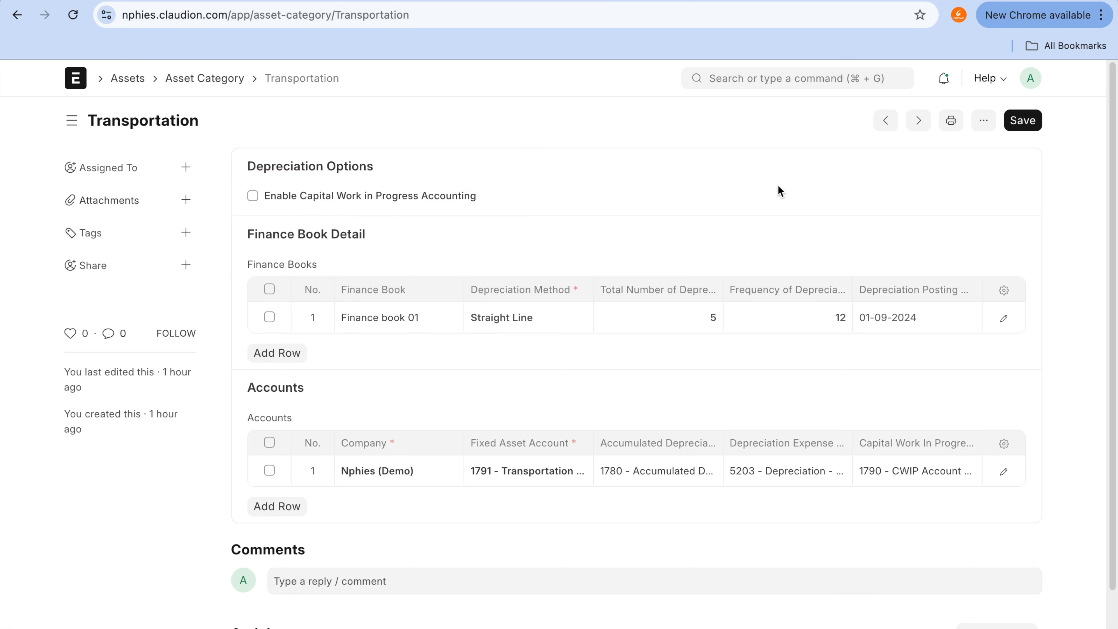
{"action": "mouse_move", "coordinate": [882, 427]}
{"action": "left_mouse_down"}
{"action": "mouse_move", "coordinate": [820, 468]}
{"action": "mouse_move", "coordinate": [1031, 492]}
{"action": "mouse_move", "coordinate": [946, 426]}
{"action": "mouse_move", "coordinate": [886, 424]}
{"action": "left_mouse_up"}
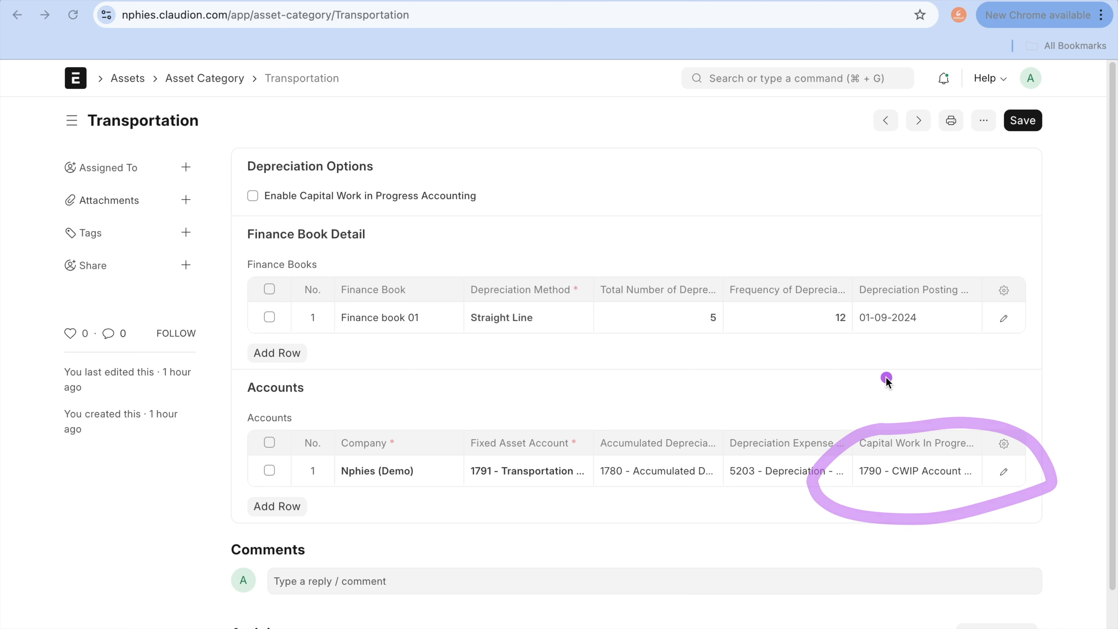
Step: Open the Chart of Accounts in the other browser tab and locate 1790 - CWIP Account under Application of Funds (Assets) > Fixed Assets
{"action": "left_click", "coordinate": [858, 4]}
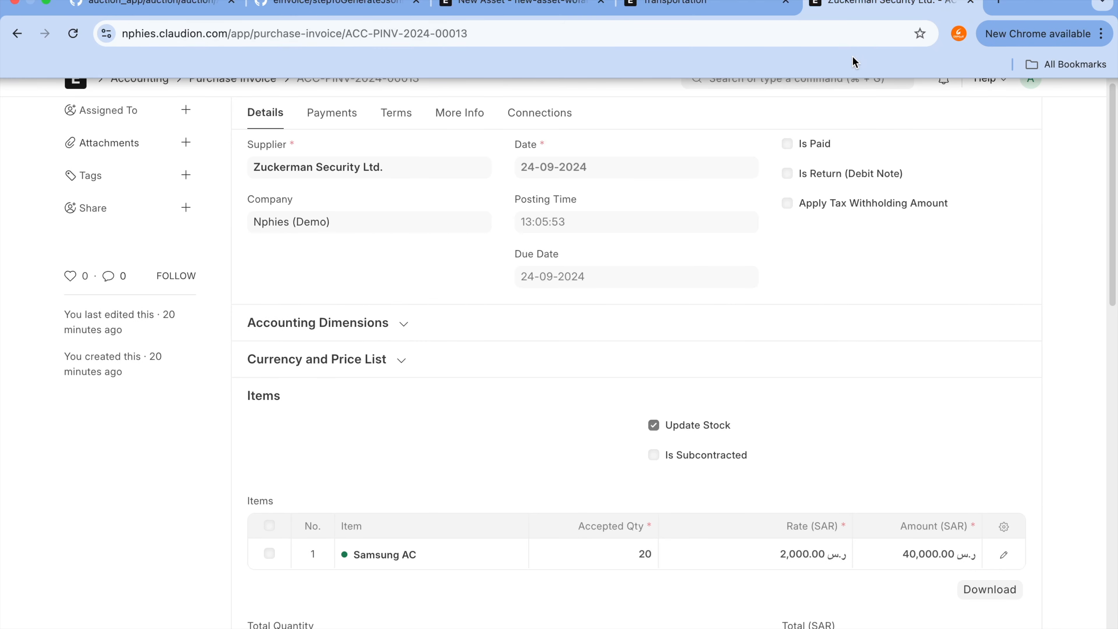
{"action": "left_click", "coordinate": [830, 82]}
{"action": "type", "text": "chart"}
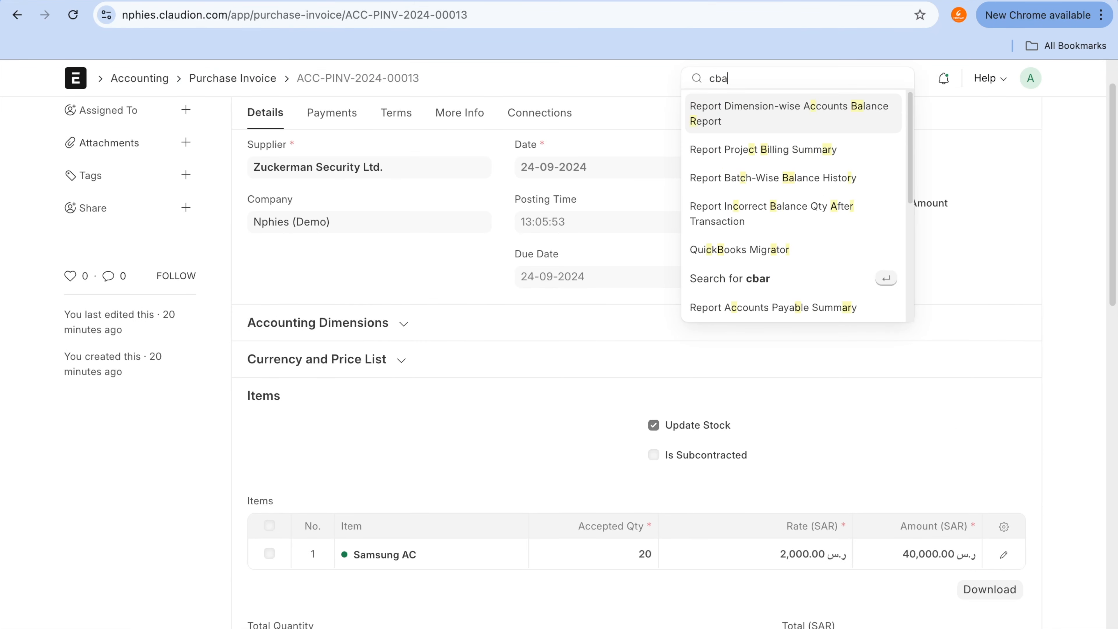
{"action": "type", "text": " of ac"}
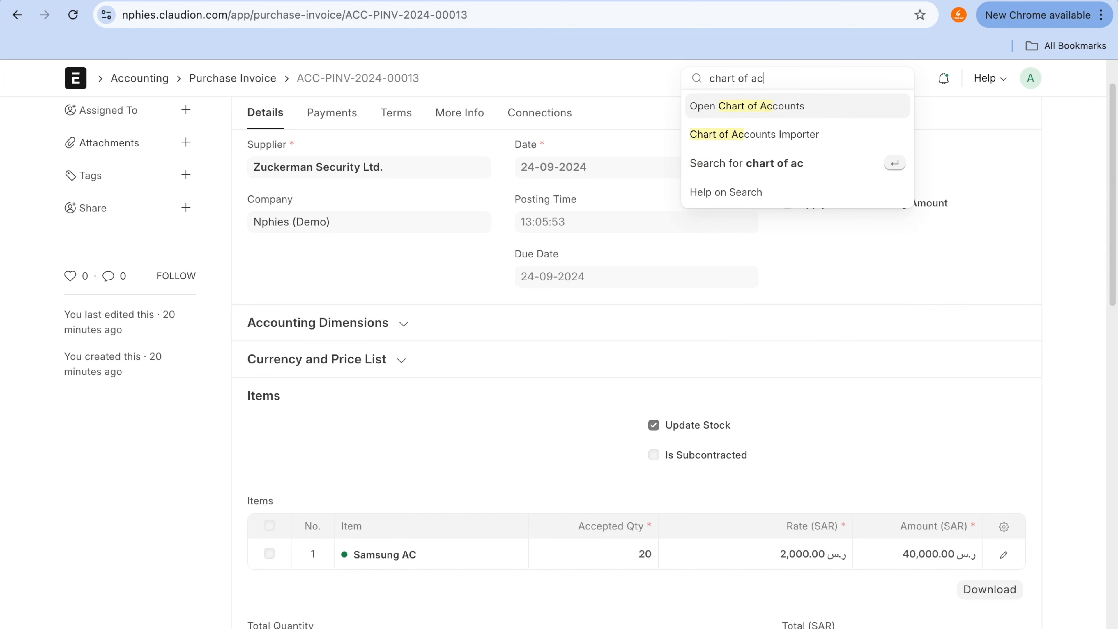
{"action": "left_click", "coordinate": [828, 113]}
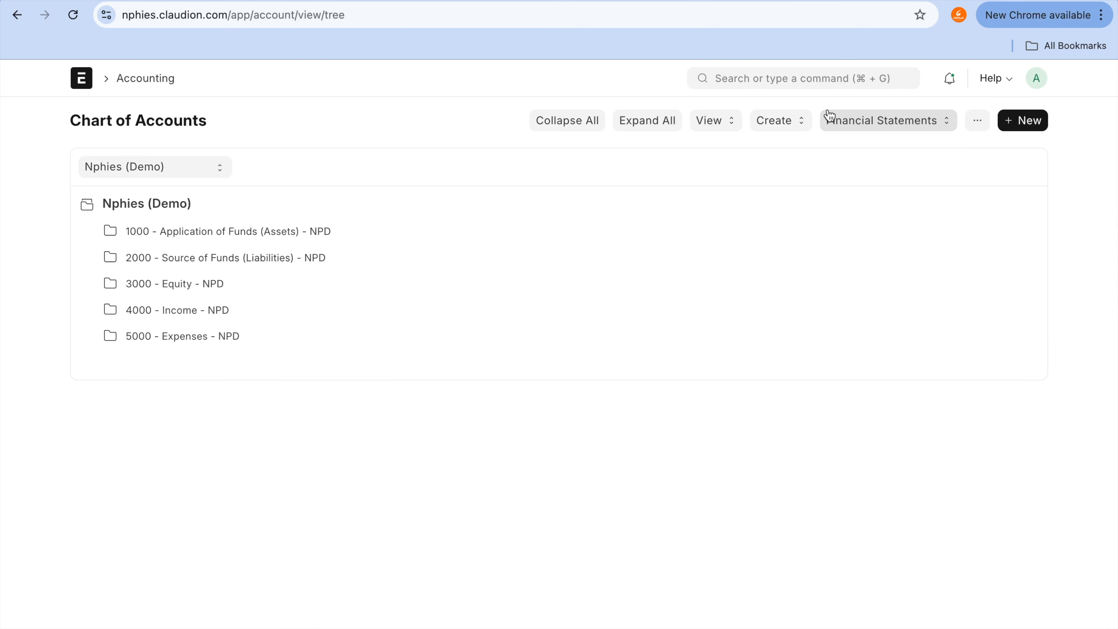
{"action": "left_click", "coordinate": [299, 236]}
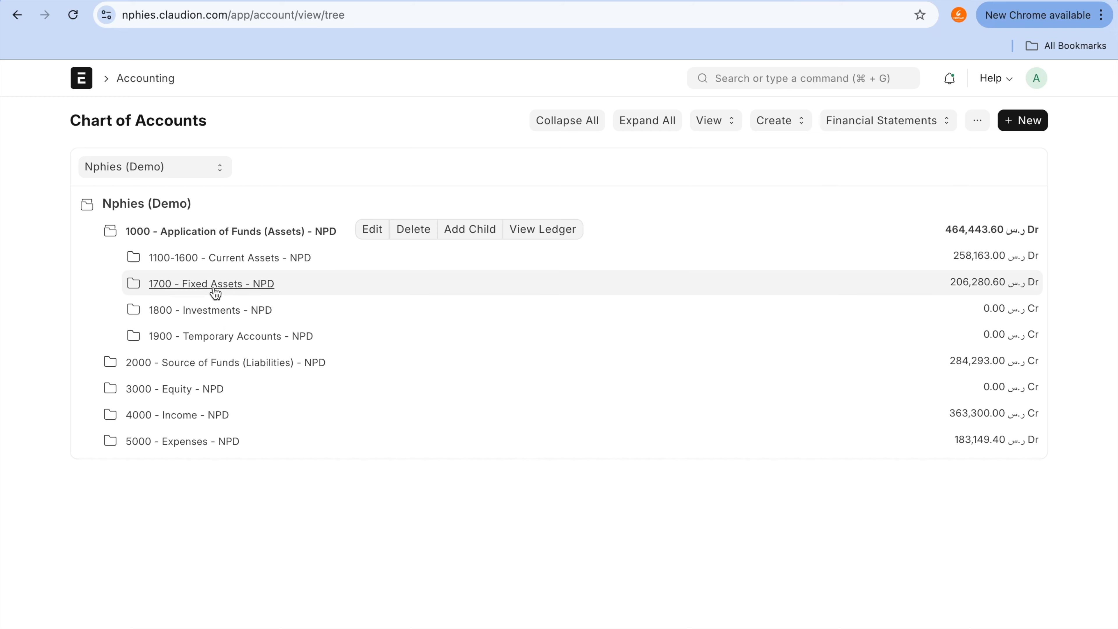
{"action": "left_click", "coordinate": [215, 286]}
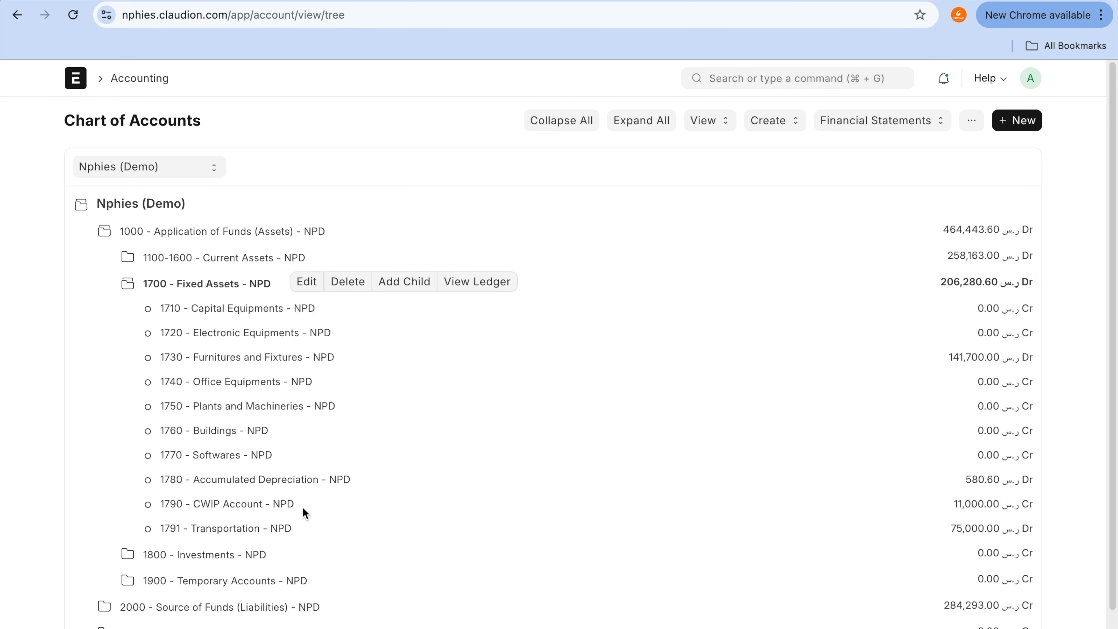
{"action": "left_click", "coordinate": [664, 0]}
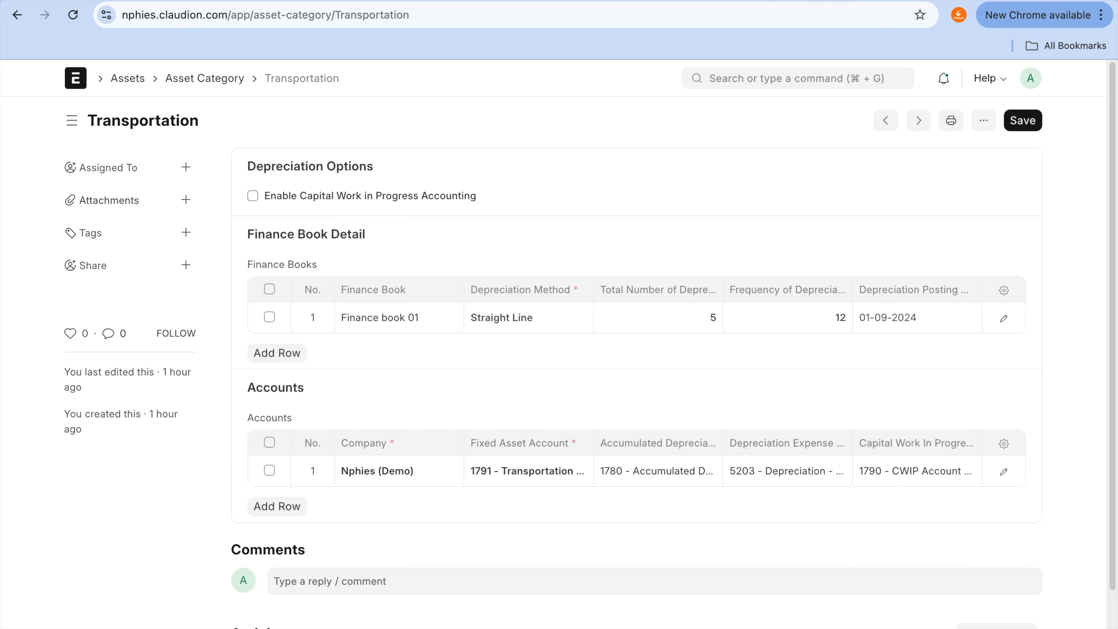
{"action": "left_click", "coordinate": [819, 0]}
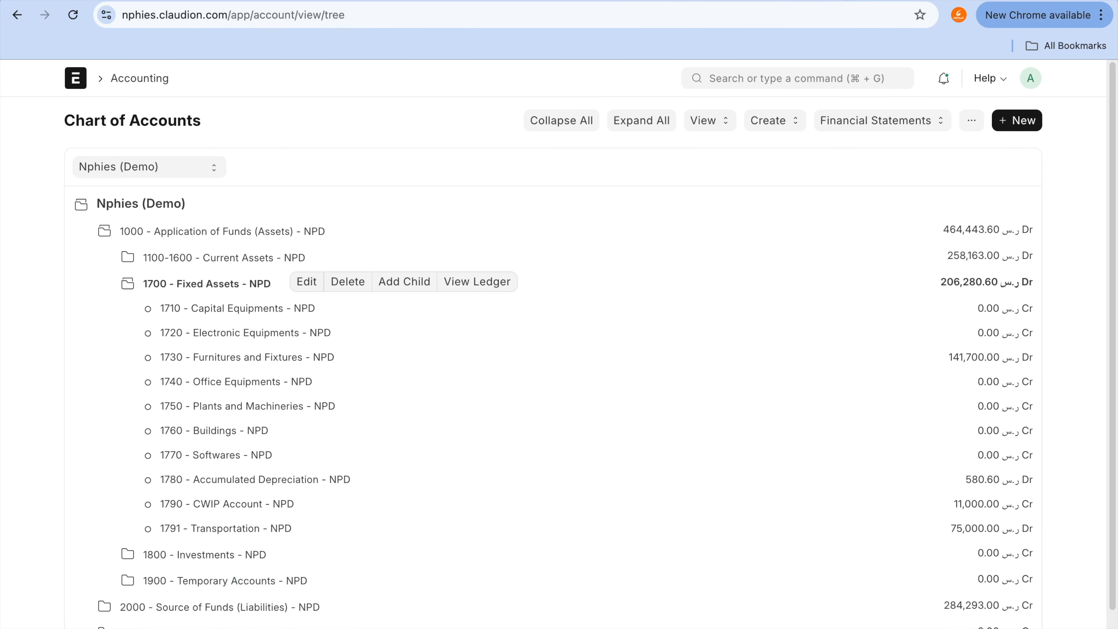
{"action": "left_click", "coordinate": [259, 505]}
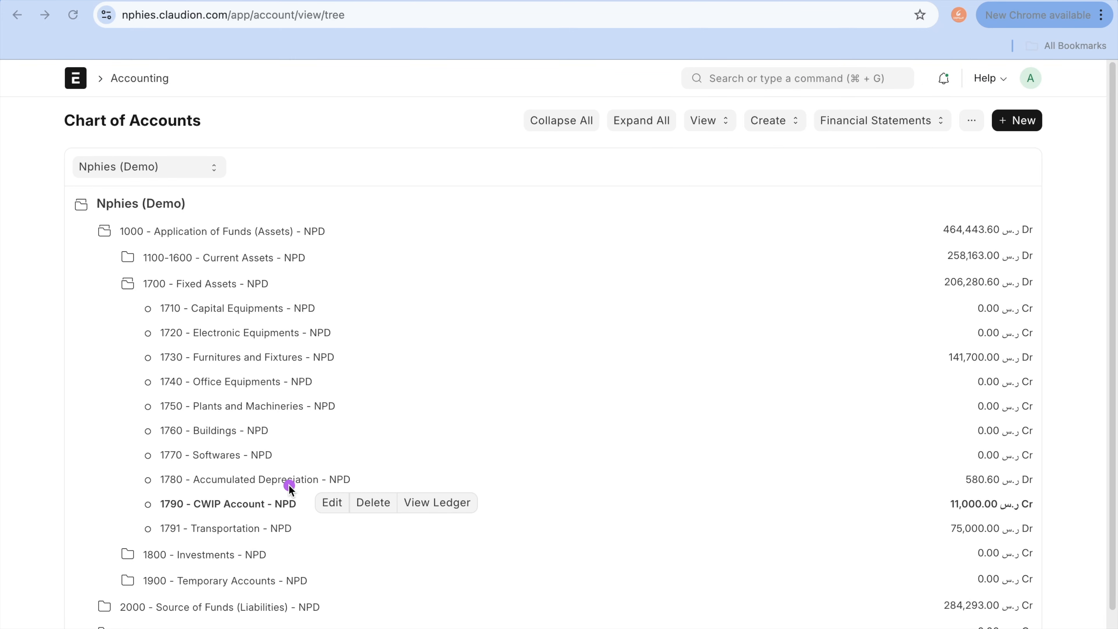
{"action": "mouse_move", "coordinate": [238, 493]}
{"action": "left_mouse_down"}
{"action": "mouse_move", "coordinate": [170, 504]}
{"action": "mouse_move", "coordinate": [348, 522]}
{"action": "left_mouse_up"}
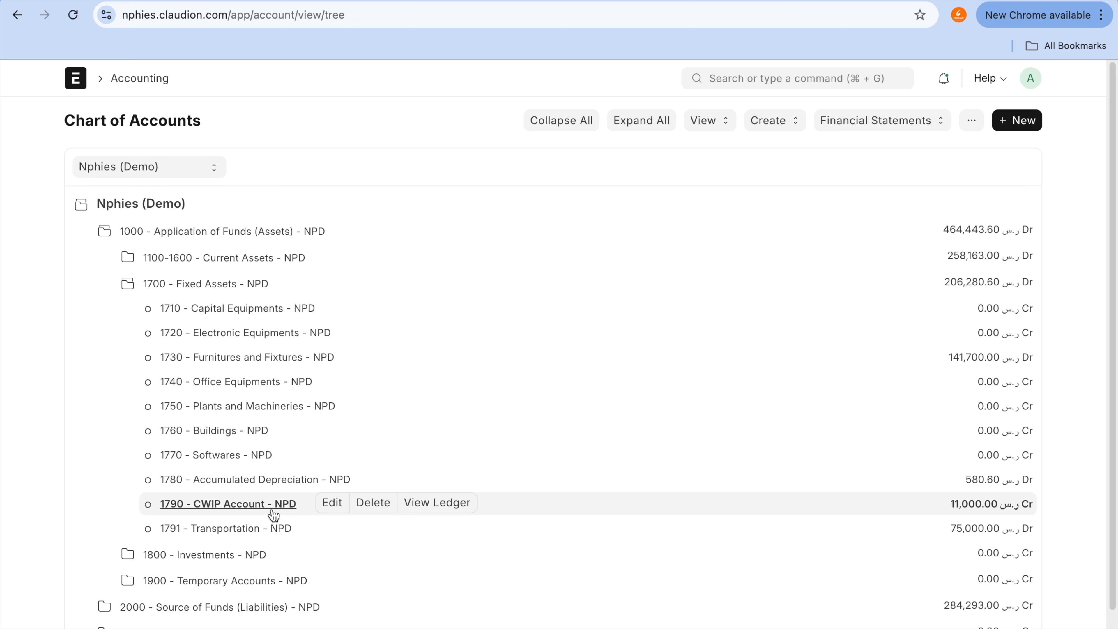
Step: Return to the Transportation asset category, enable Capital Work in Progress Accounting and save the category
{"action": "left_click", "coordinate": [507, 1]}
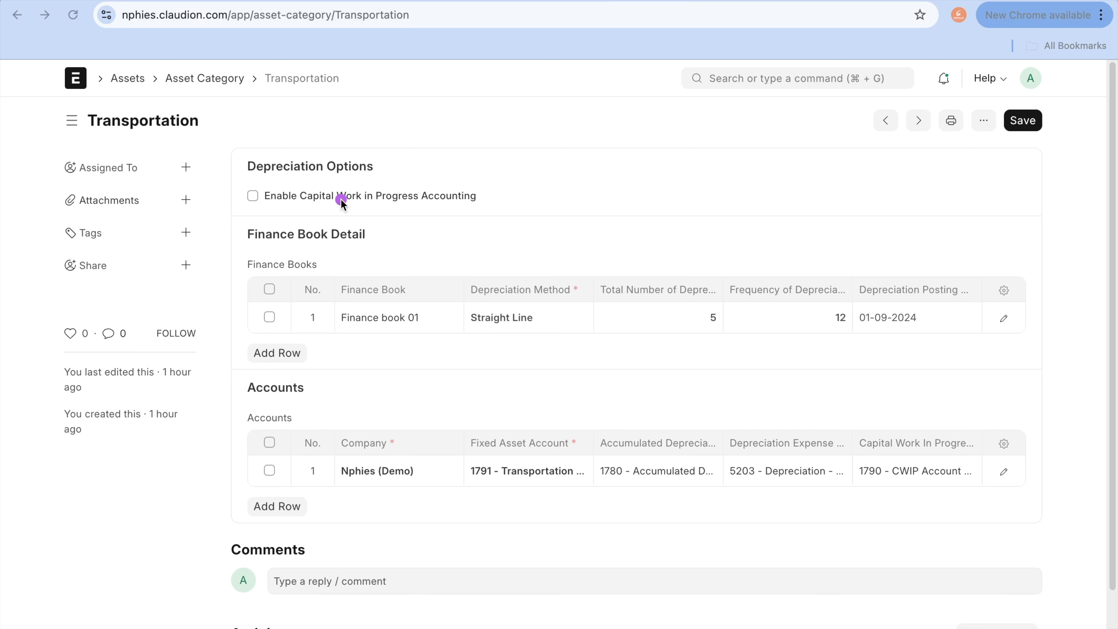
{"action": "mouse_move", "coordinate": [307, 179]}
{"action": "left_mouse_down"}
{"action": "mouse_move", "coordinate": [235, 208]}
{"action": "mouse_move", "coordinate": [576, 142]}
{"action": "left_mouse_up"}
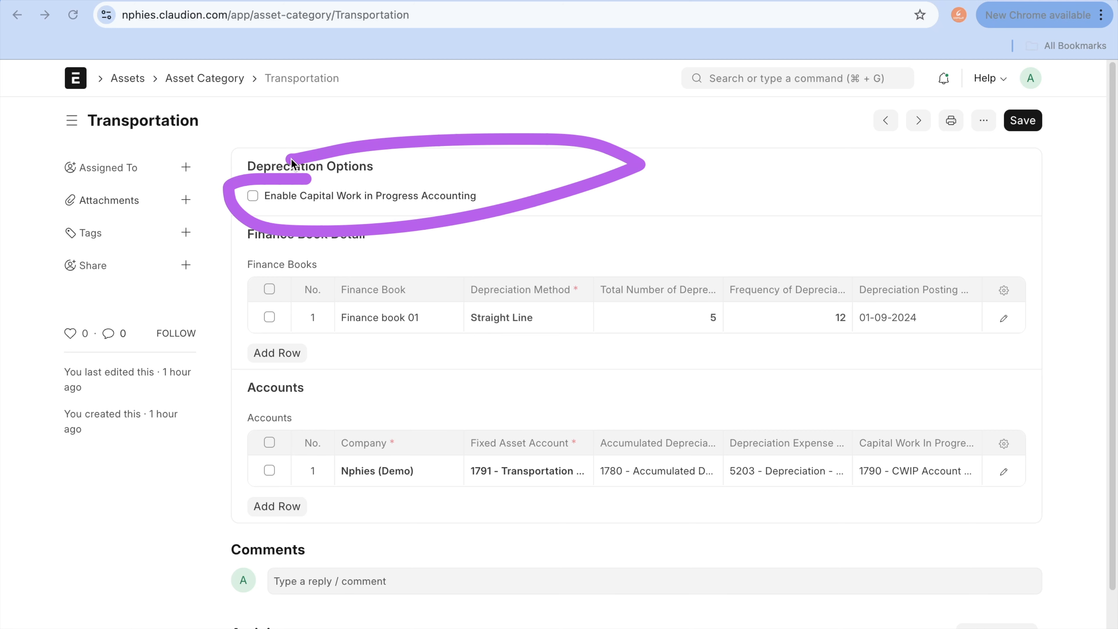
{"action": "left_click", "coordinate": [254, 193]}
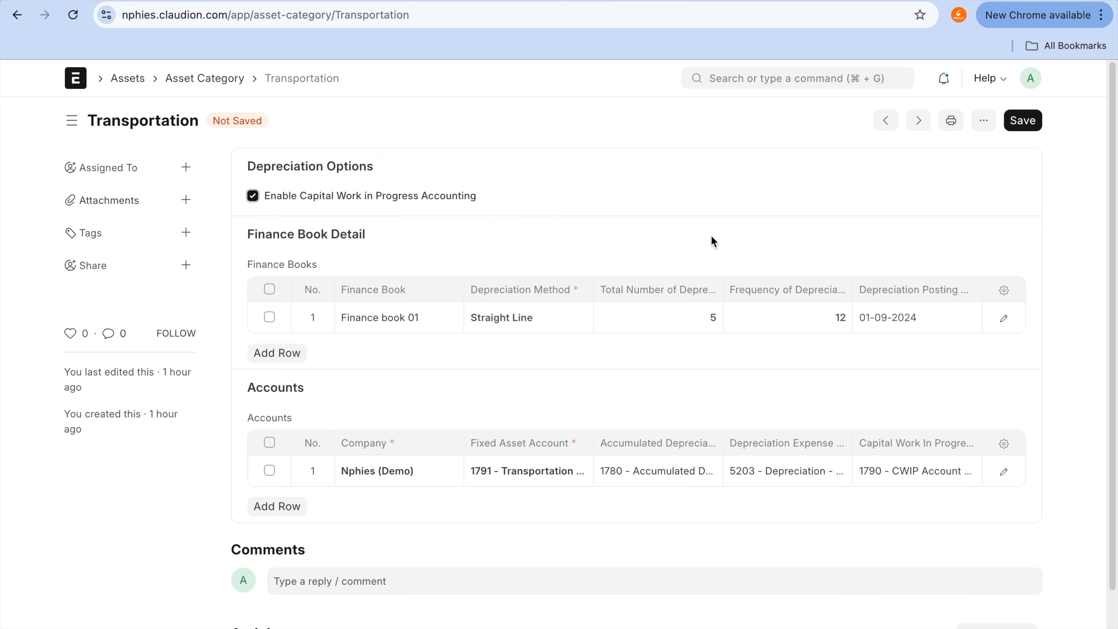
{"action": "left_click", "coordinate": [1029, 125]}
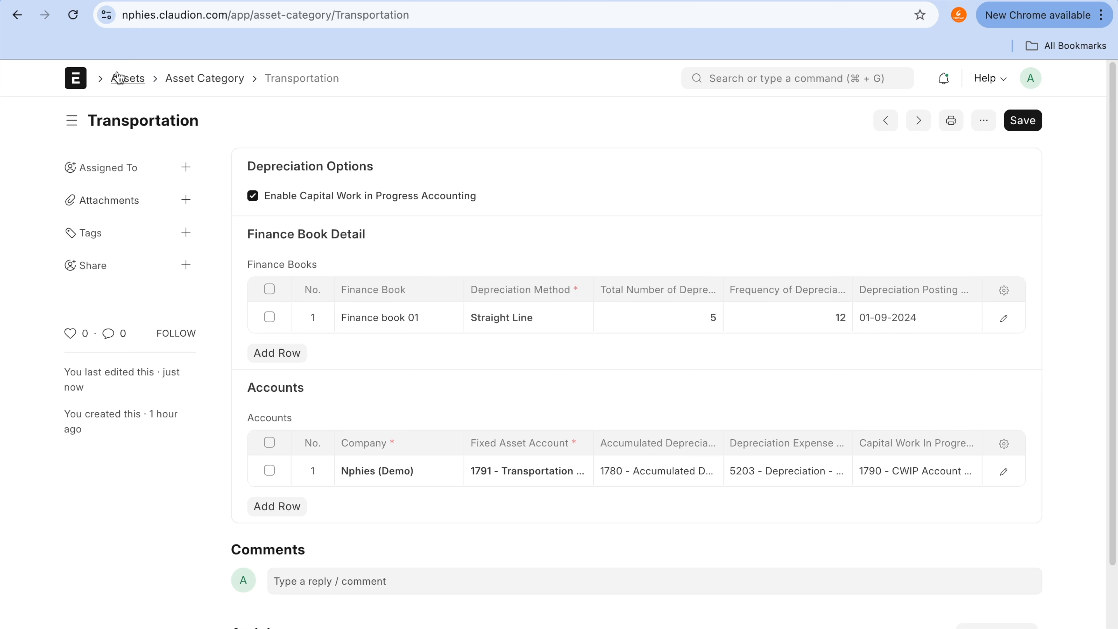
Step: Start a new asset from the Asset list and inspect its purchase, depreciation and insurance sections without saving
{"action": "left_click", "coordinate": [127, 78]}
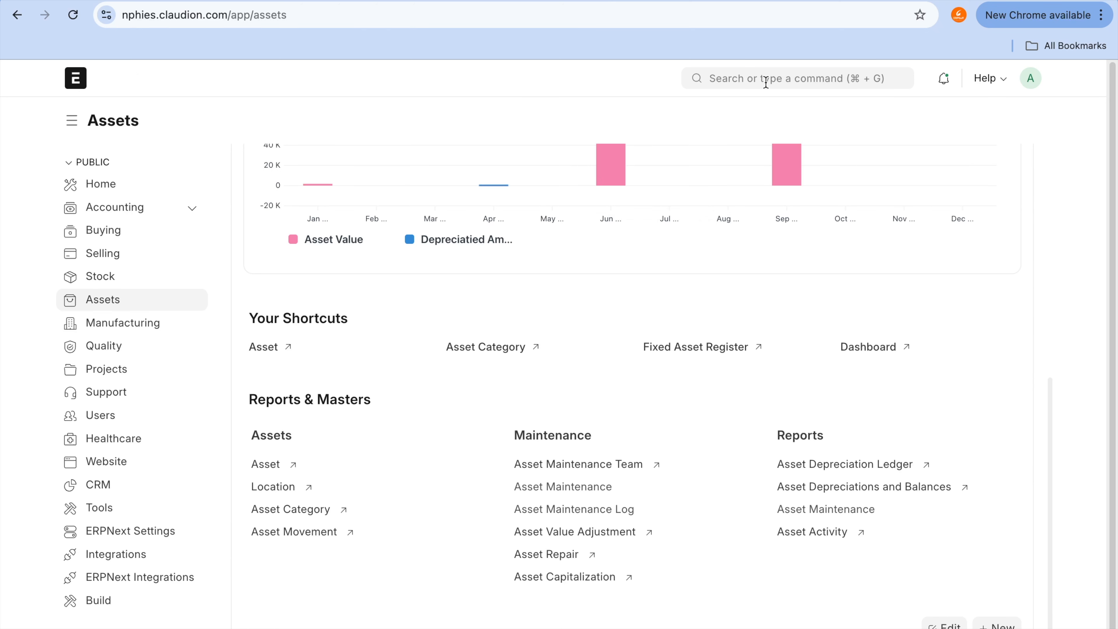
{"action": "left_click", "coordinate": [265, 465]}
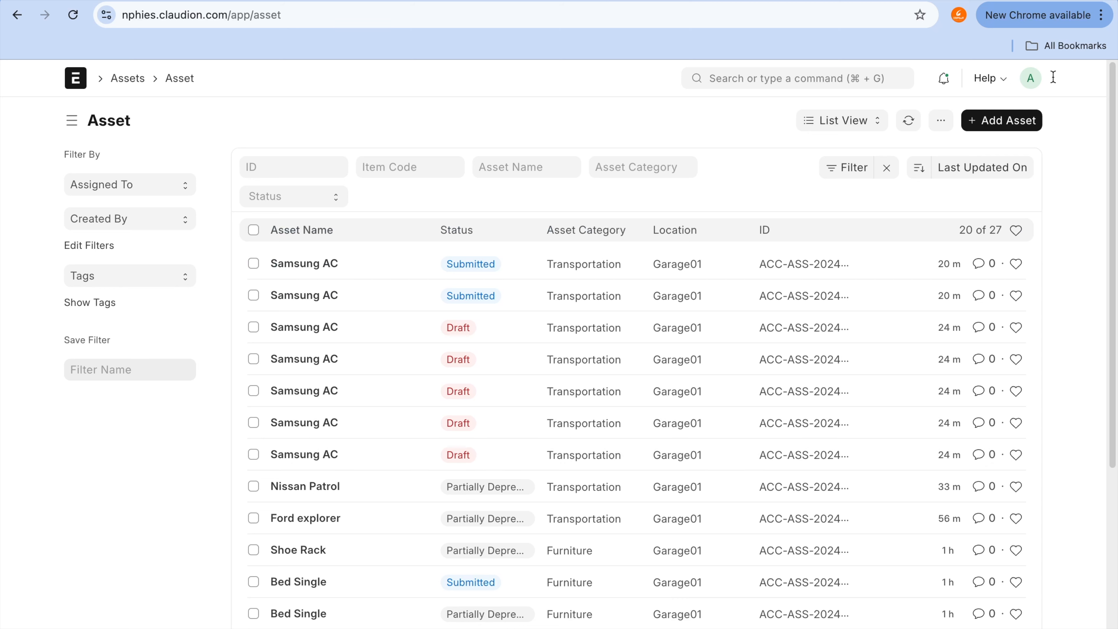
{"action": "left_click", "coordinate": [1012, 123]}
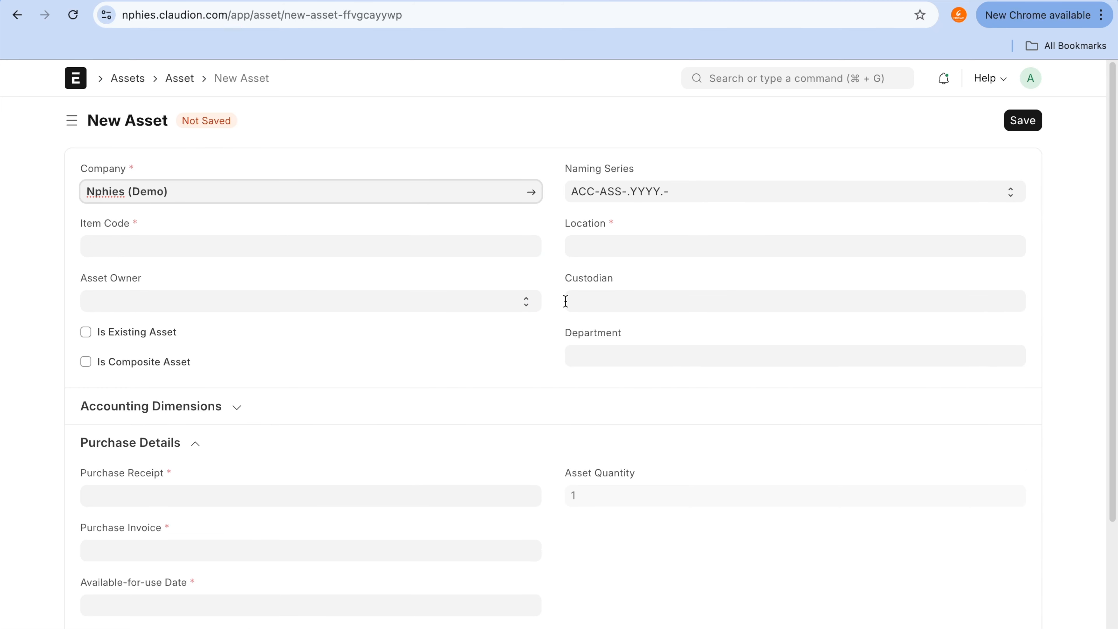
{"action": "scroll", "coordinate": [567, 304], "scroll_direction": "down", "scroll_amount": 5}
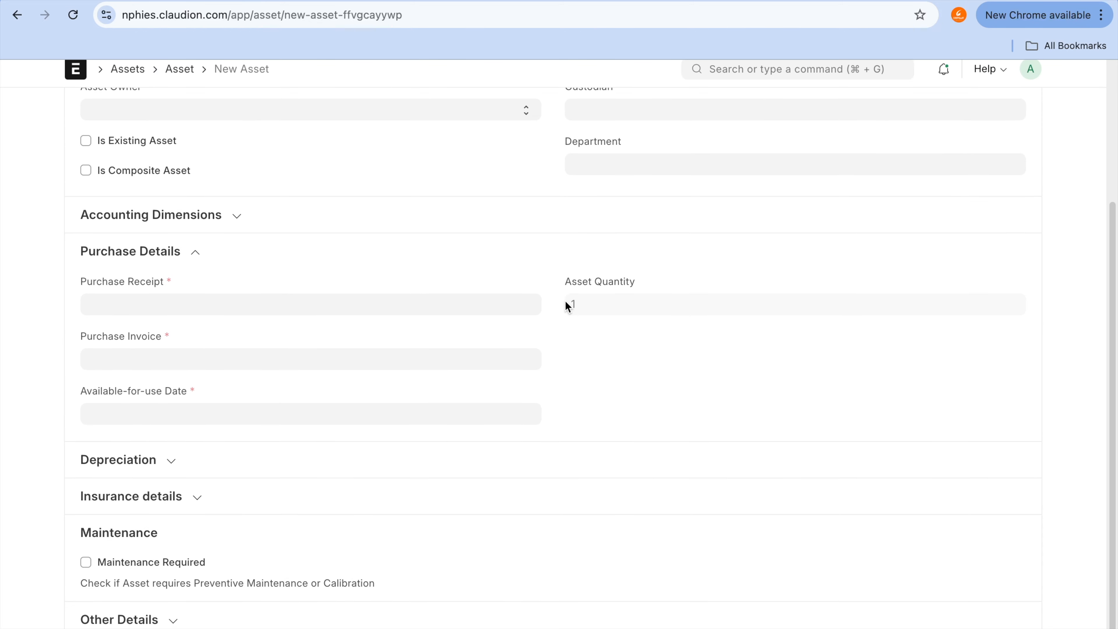
{"action": "left_click", "coordinate": [148, 481]}
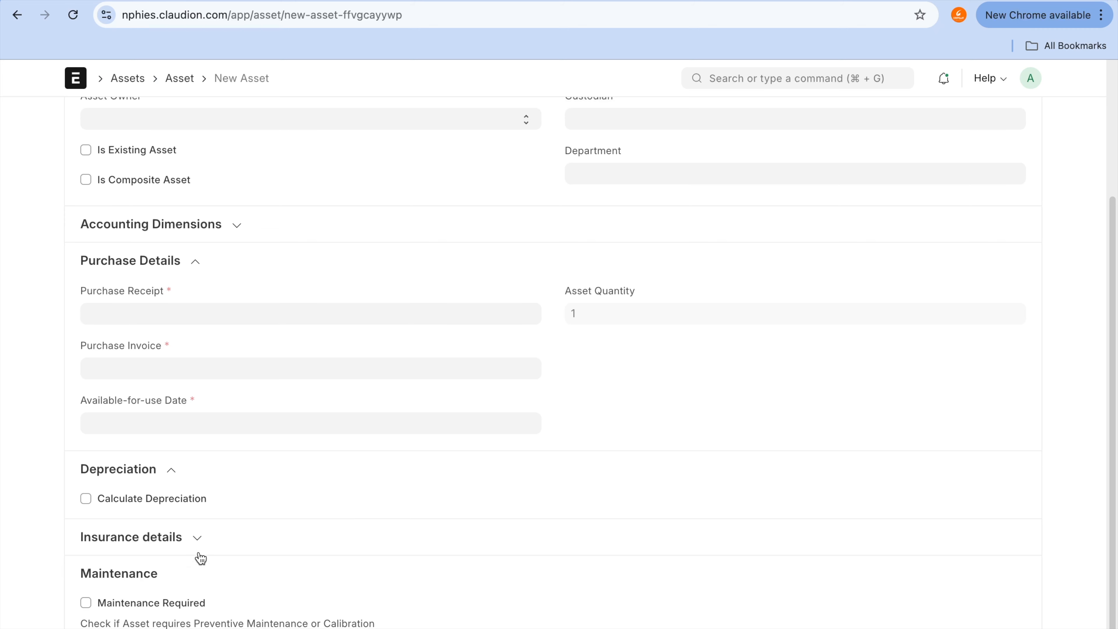
{"action": "left_click", "coordinate": [197, 537]}
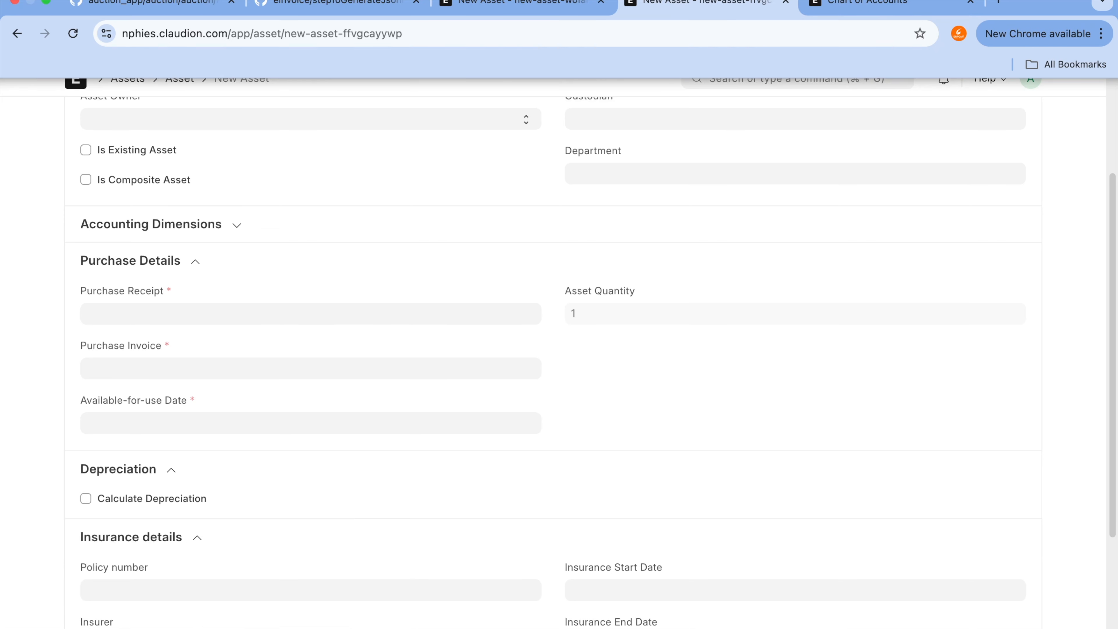
{"action": "scroll", "coordinate": [759, 224], "scroll_direction": "up", "scroll_amount": 5}
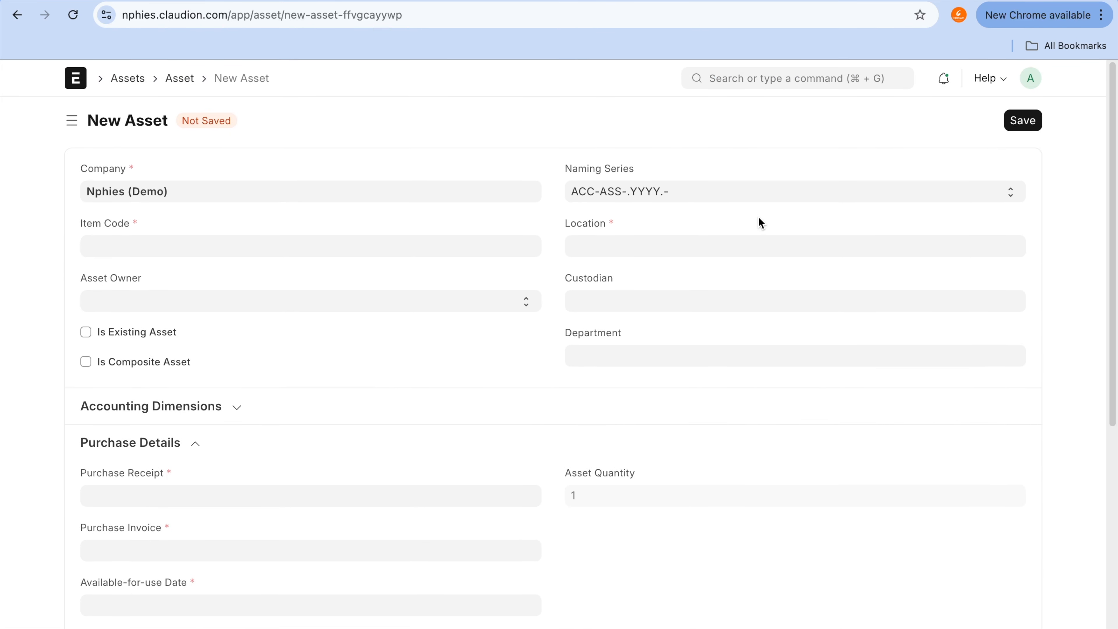
Step: Create a new purchase invoice from the Purchase Invoice list and set its supplier to MA Inc
{"action": "left_click", "coordinate": [811, 78]}
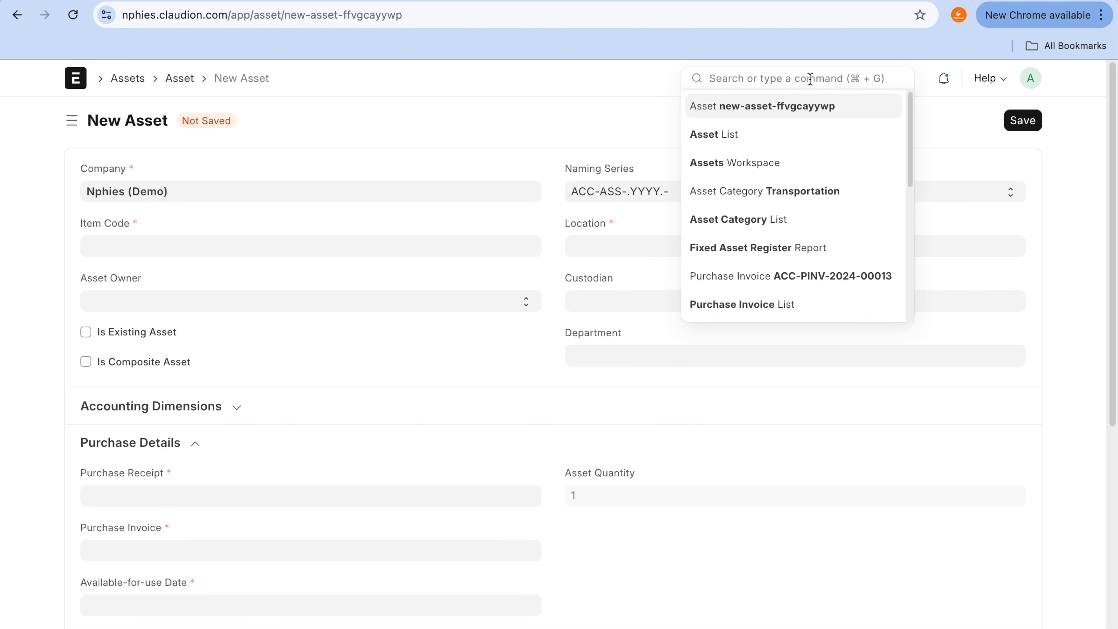
{"action": "type", "text": "purchase "}
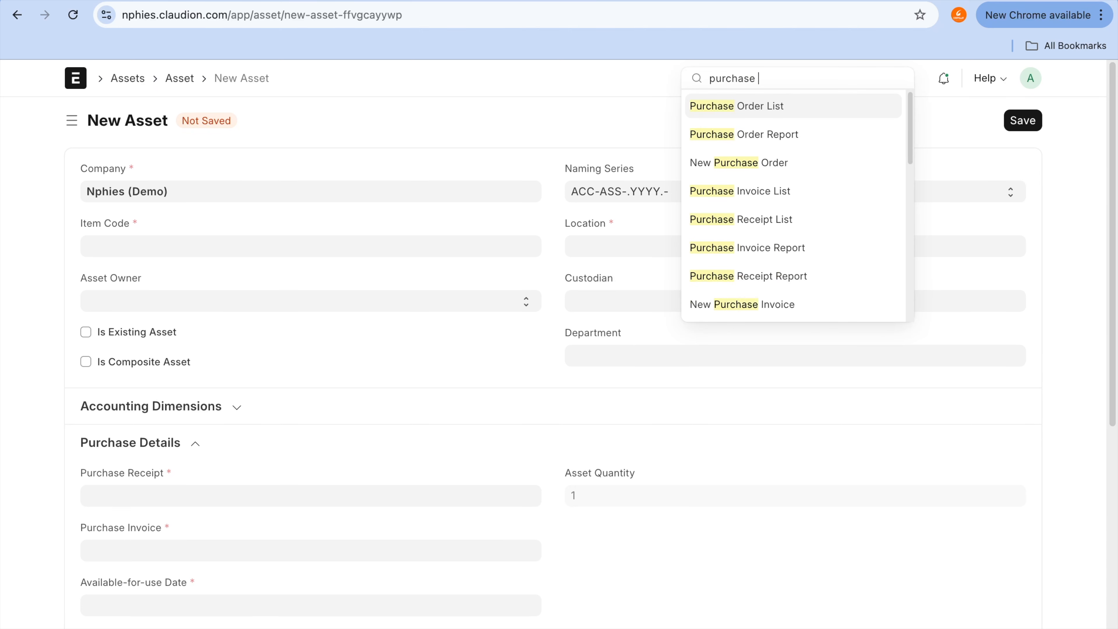
{"action": "type", "text": "in"}
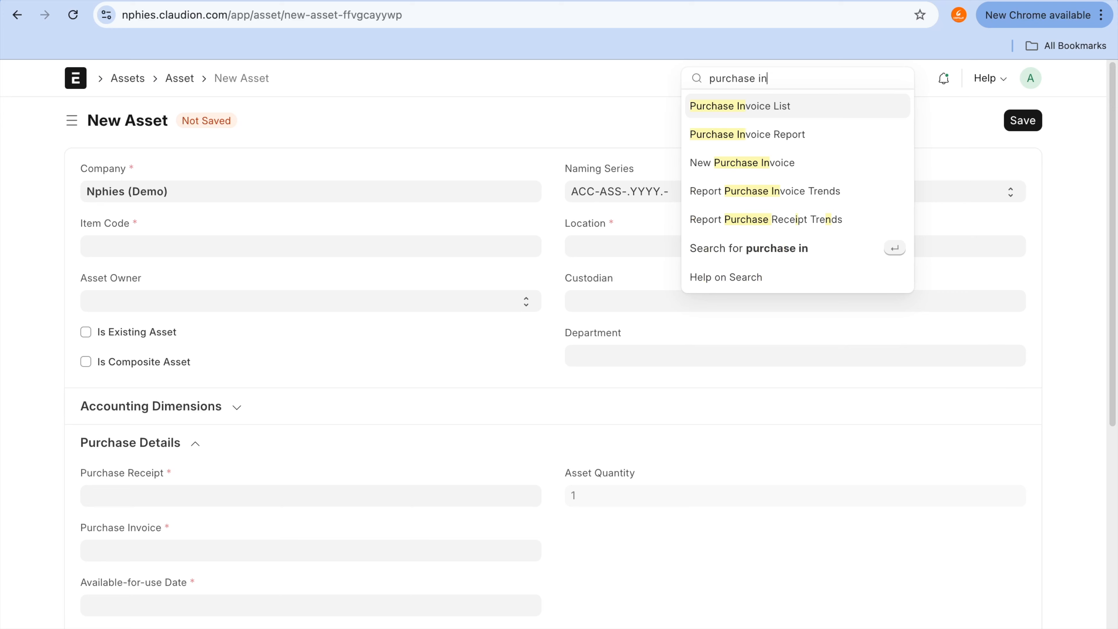
{"action": "left_click", "coordinate": [795, 108]}
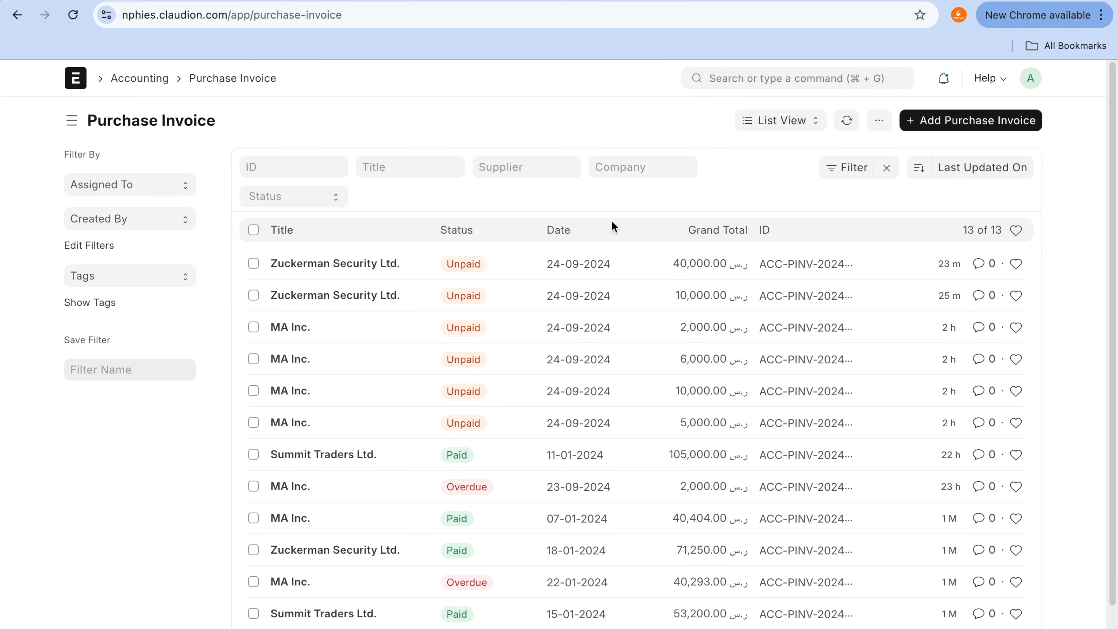
{"action": "left_click", "coordinate": [994, 129]}
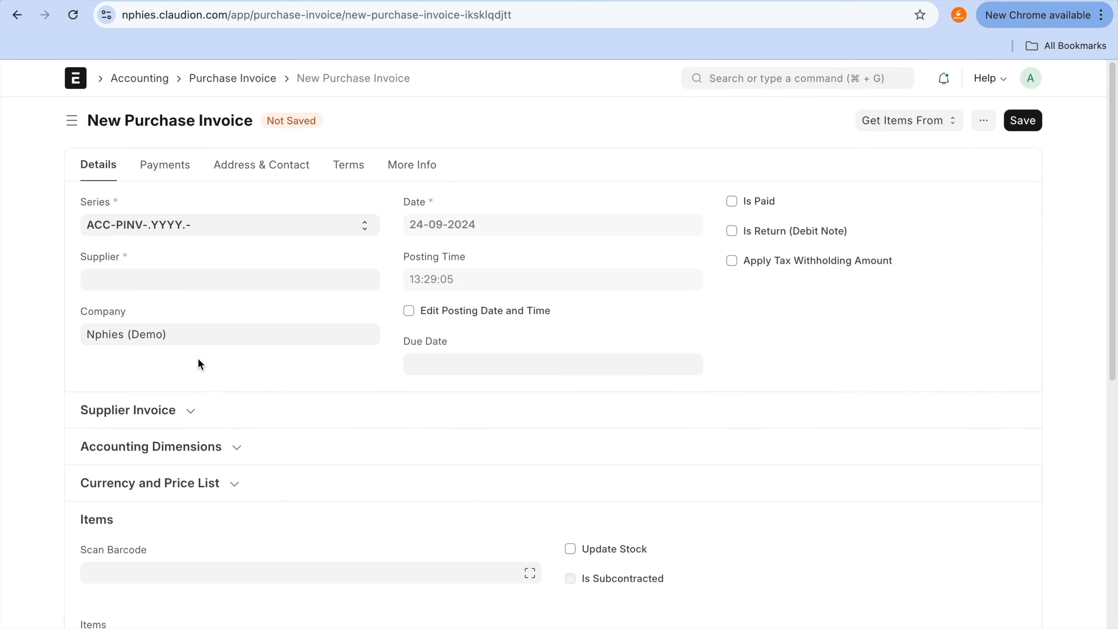
{"action": "left_click", "coordinate": [223, 287]}
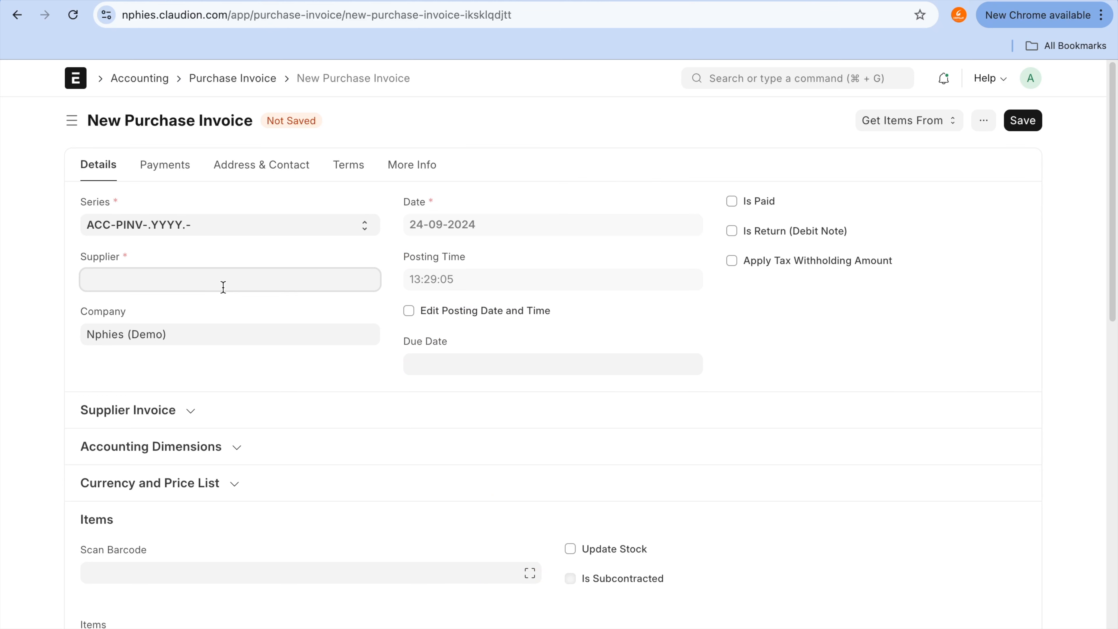
{"action": "left_click", "coordinate": [223, 306]}
Step: Add the item Samsung AC to the first row of the purchase invoice's items table
{"action": "scroll", "coordinate": [225, 307], "scroll_direction": "down", "scroll_amount": 2}
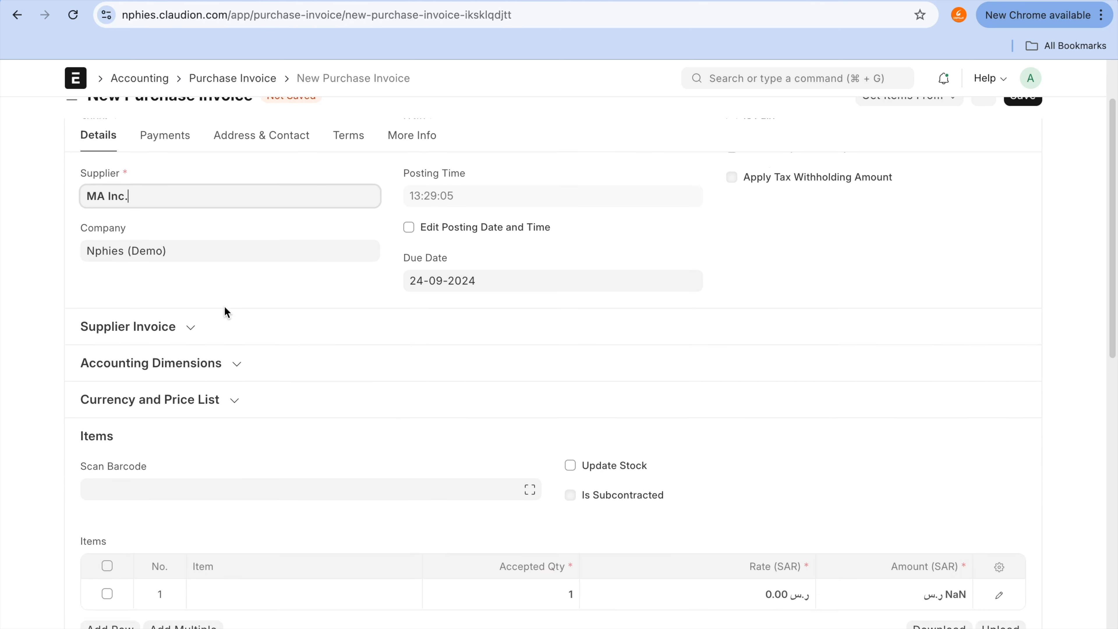
{"action": "scroll", "coordinate": [225, 308], "scroll_direction": "down", "scroll_amount": 5}
{"action": "left_click", "coordinate": [266, 410]}
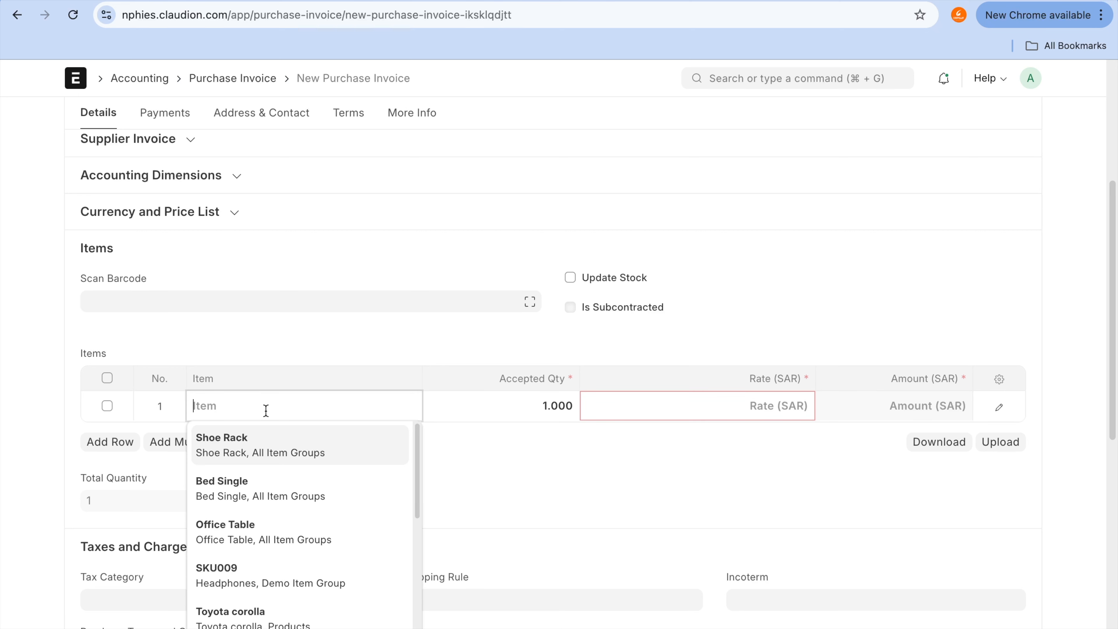
{"action": "type", "text": "sams"}
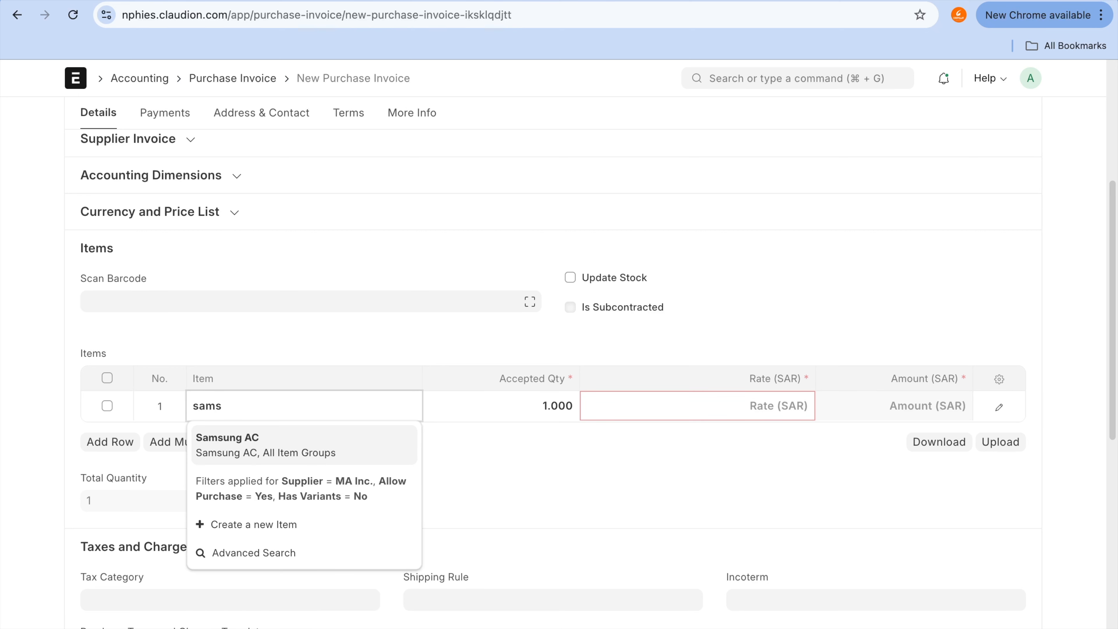
{"action": "left_click", "coordinate": [263, 458]}
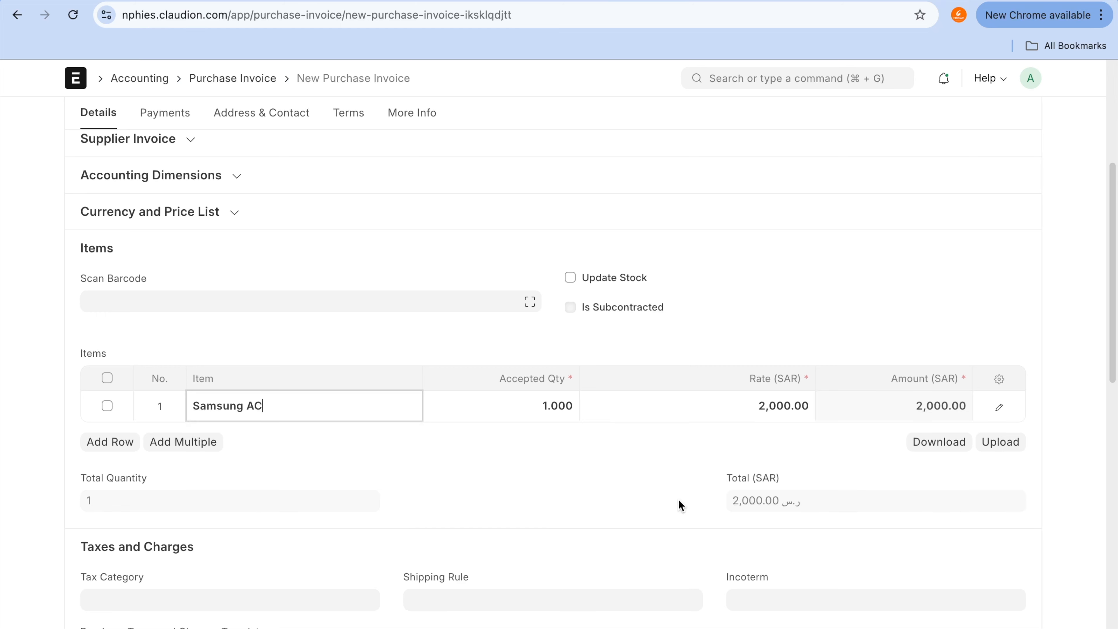
Step: Inspect the Samsung AC row's quantity and rate details, and review the invoice's taxes and totals
{"action": "left_click", "coordinate": [1000, 409]}
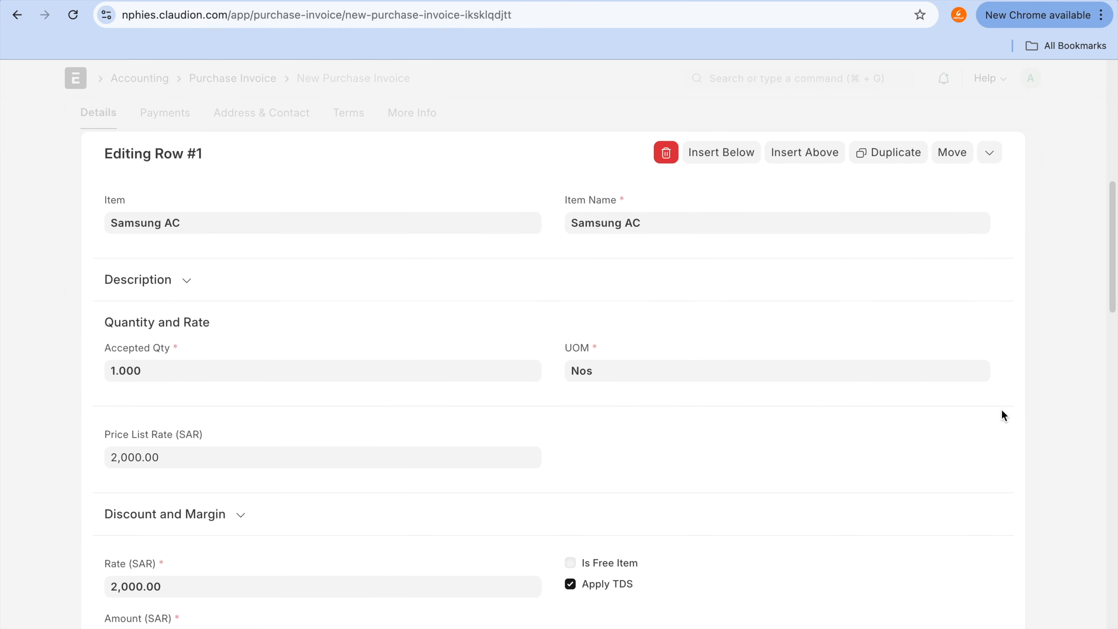
{"action": "scroll", "coordinate": [668, 418], "scroll_direction": "down", "scroll_amount": 2}
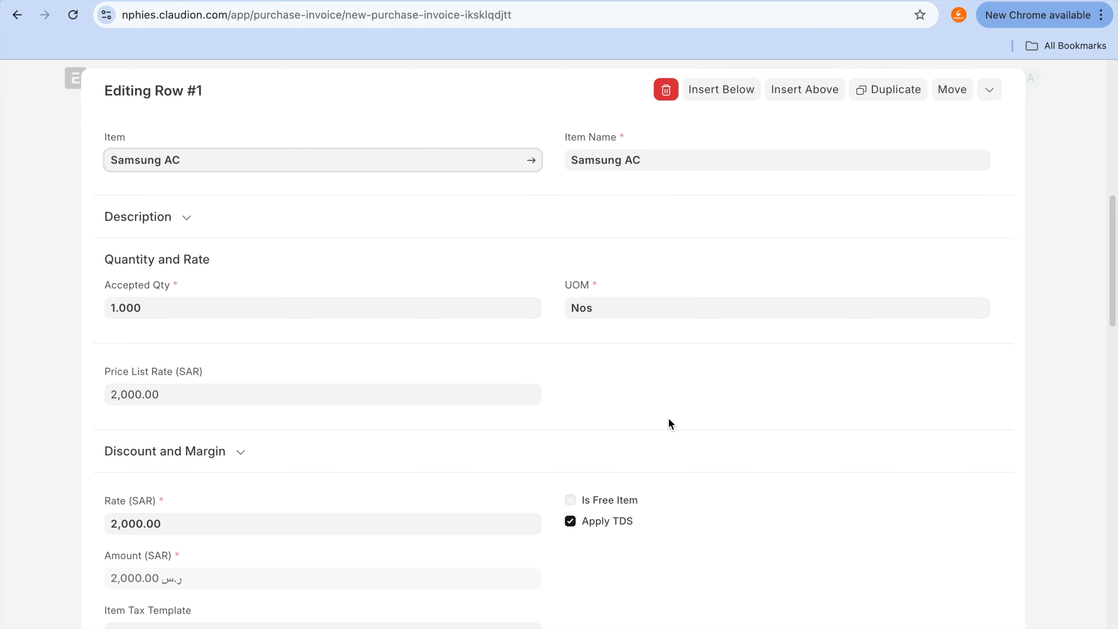
{"action": "scroll", "coordinate": [669, 418], "scroll_direction": "up", "scroll_amount": 2}
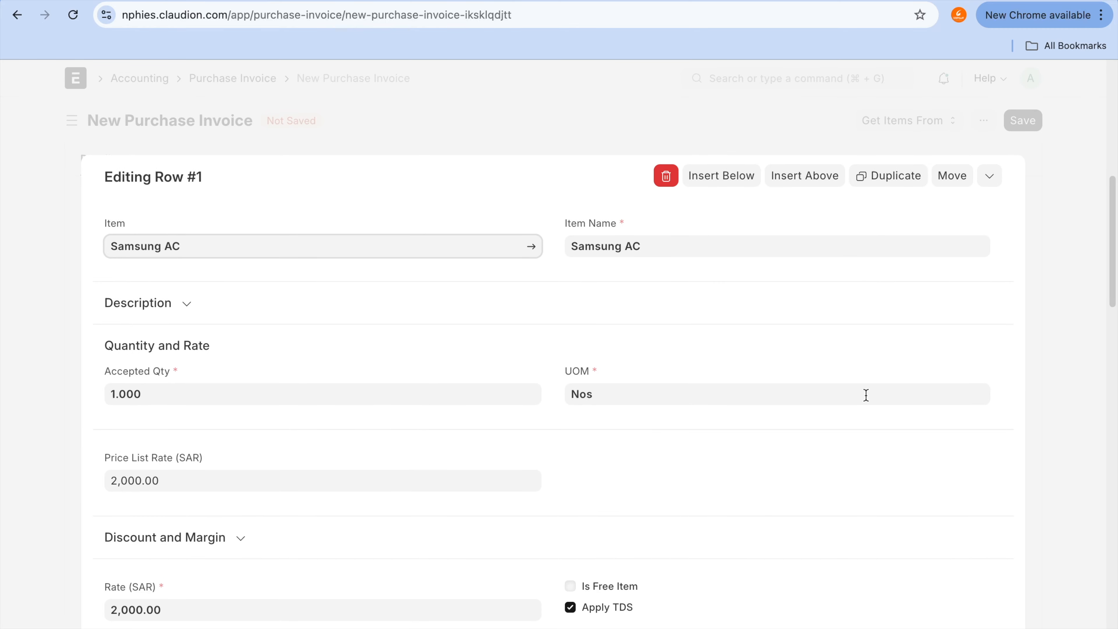
{"action": "left_click", "coordinate": [1077, 380]}
{"action": "scroll", "coordinate": [1076, 377], "scroll_direction": "down", "scroll_amount": 9}
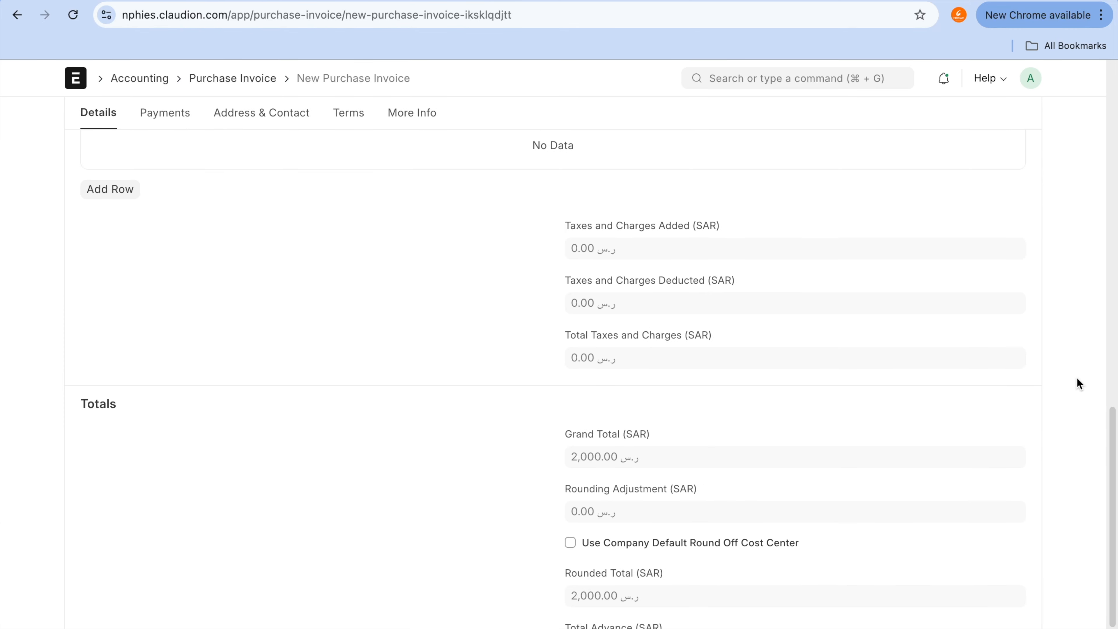
{"action": "scroll", "coordinate": [1076, 377], "scroll_direction": "up", "scroll_amount": 13}
{"action": "scroll", "coordinate": [1077, 376], "scroll_direction": "up", "scroll_amount": 5}
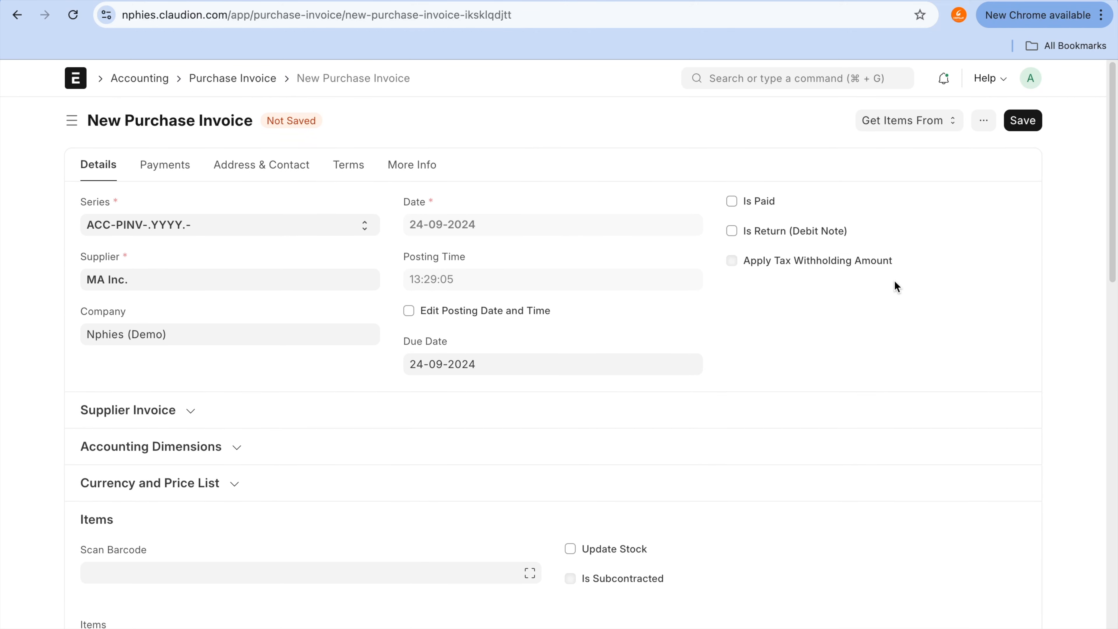
Step: Search the invoice page for "ass" and review the header and items sections for asset-related fields
{"action": "key", "text": "super+f"}
{"action": "type", "text": "ass"}
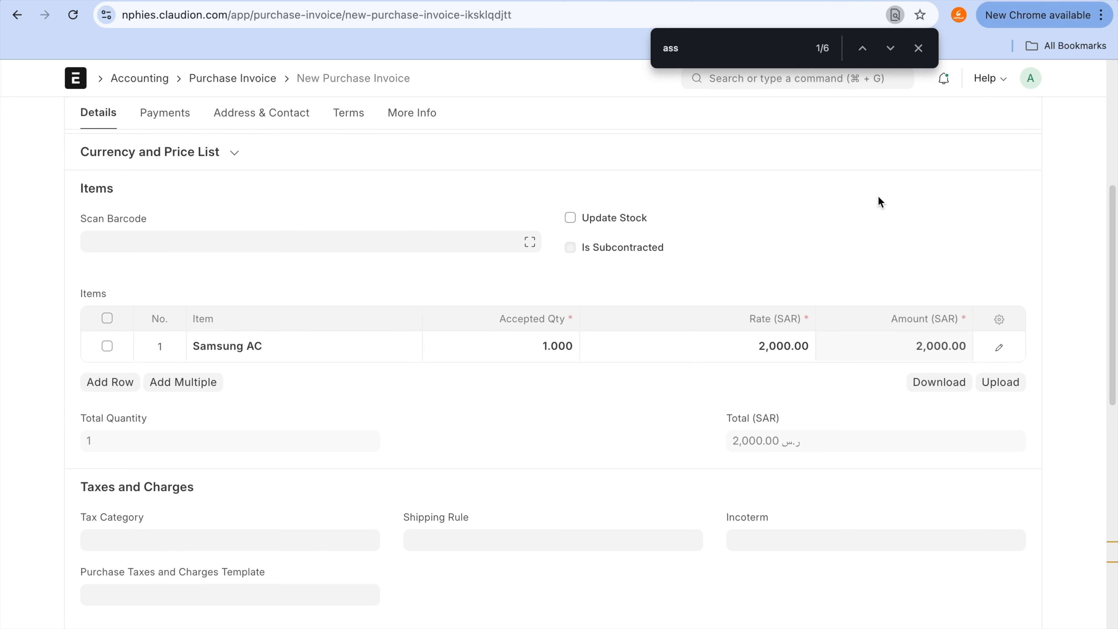
{"action": "right_click", "coordinate": [881, 179]}
{"action": "left_click", "coordinate": [922, 48]}
{"action": "left_click", "coordinate": [922, 48]}
{"action": "scroll", "coordinate": [870, 307], "scroll_direction": "up", "scroll_amount": 5}
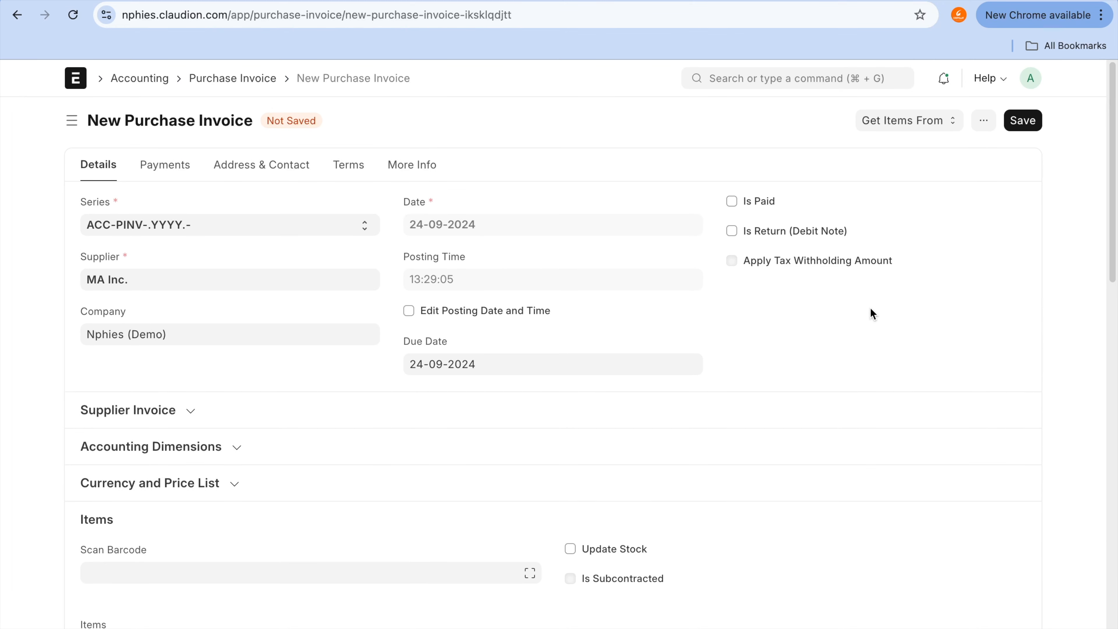
{"action": "scroll", "coordinate": [870, 309], "scroll_direction": "down", "scroll_amount": 4}
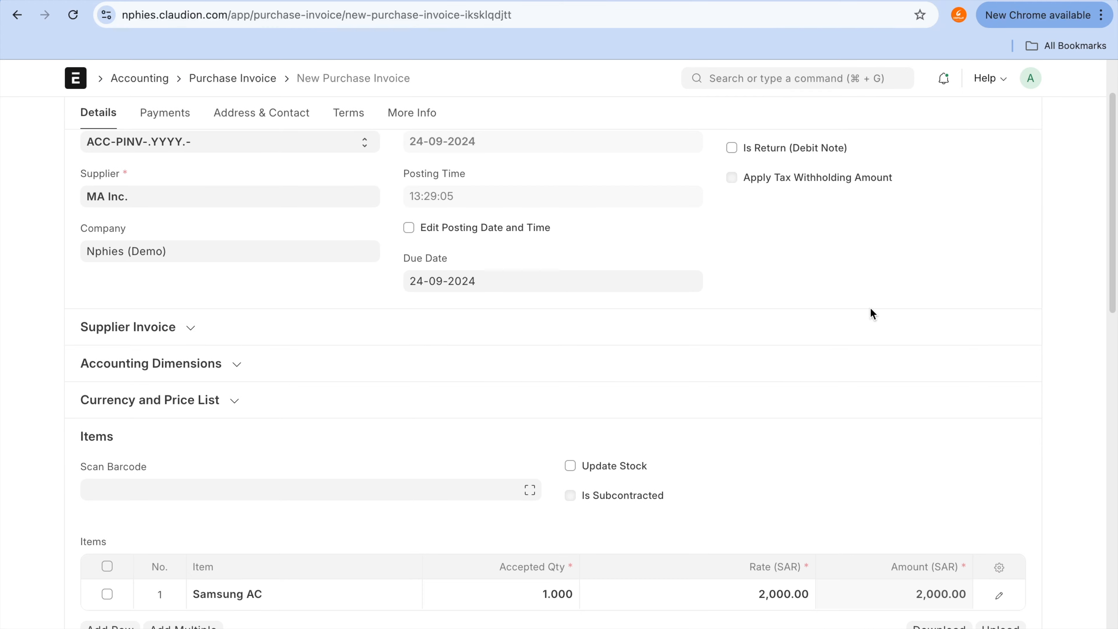
{"action": "scroll", "coordinate": [870, 307], "scroll_direction": "down", "scroll_amount": 4}
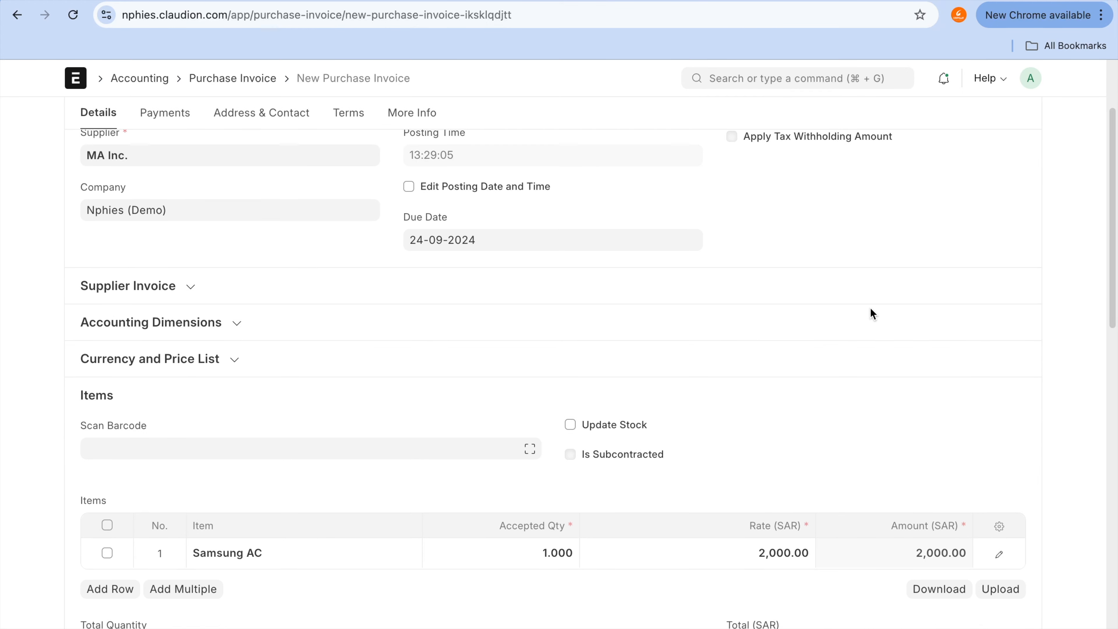
{"action": "scroll", "coordinate": [873, 314], "scroll_direction": "down", "scroll_amount": 4}
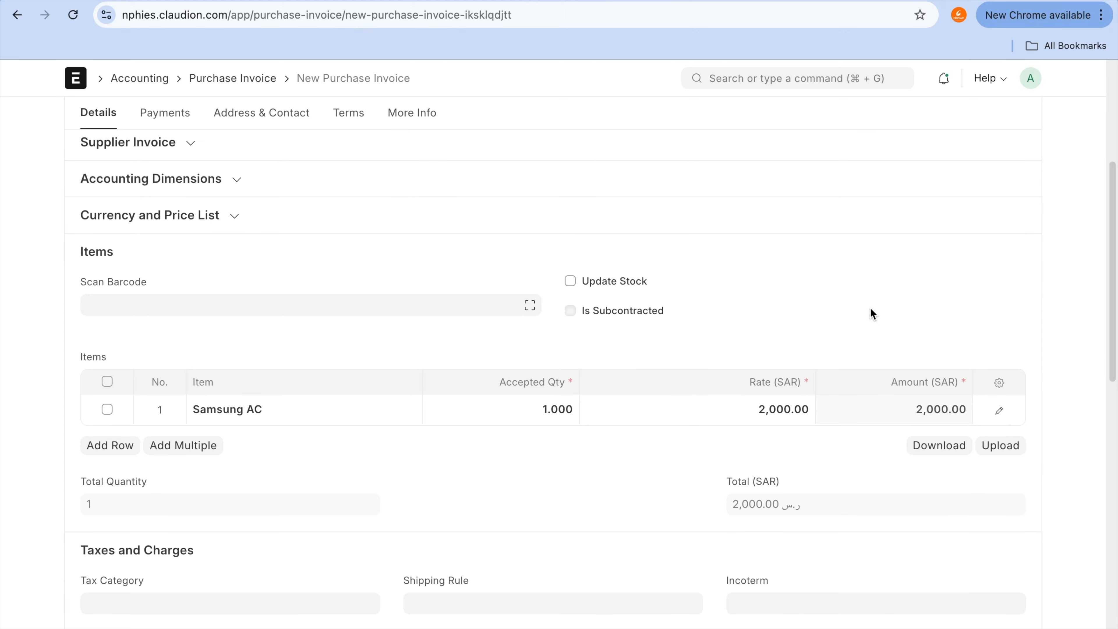
{"action": "scroll", "coordinate": [870, 307], "scroll_direction": "up", "scroll_amount": 12}
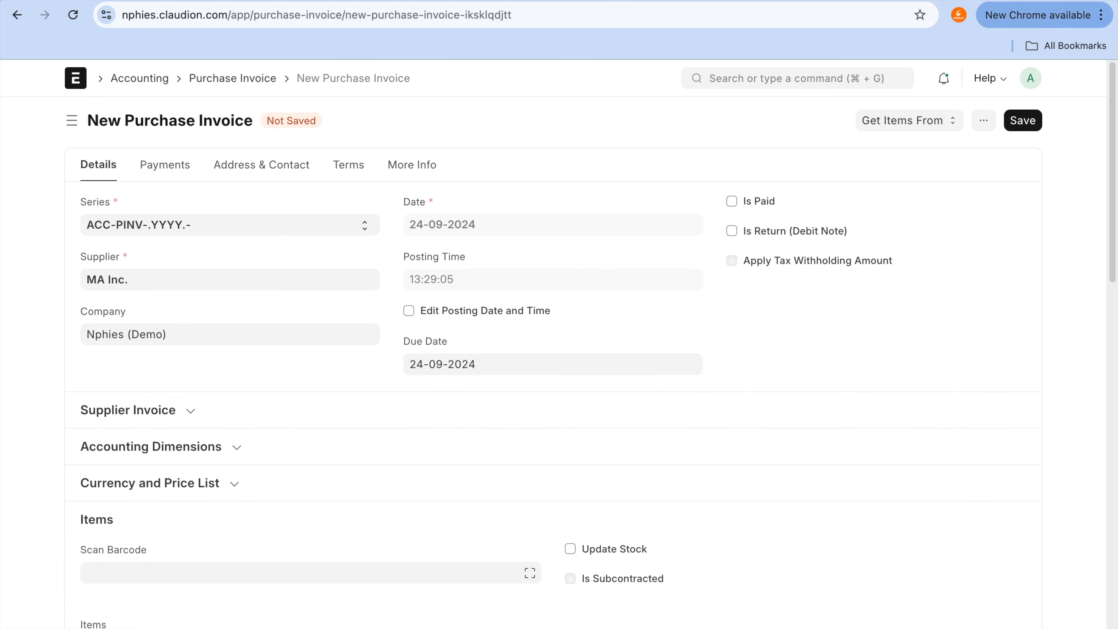
Step: Enable Update Stock on the purchase invoice, review its items and taxes, and save it as a draft
{"action": "left_click", "coordinate": [608, 552]}
{"action": "scroll", "coordinate": [608, 551], "scroll_direction": "down", "scroll_amount": 17}
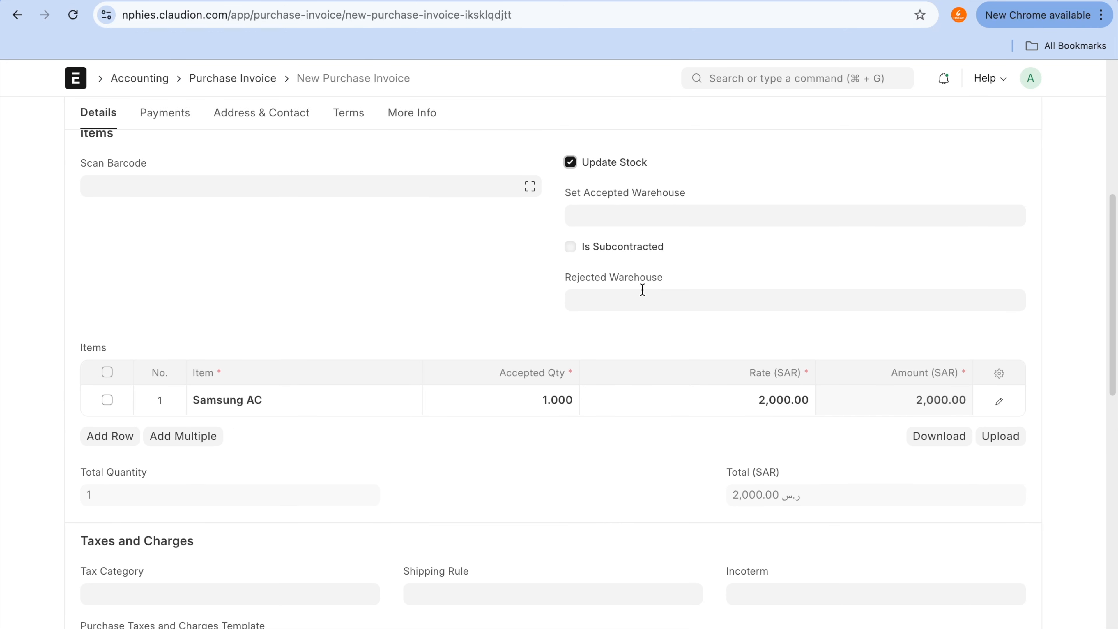
{"action": "scroll", "coordinate": [556, 251], "scroll_direction": "down", "scroll_amount": 3}
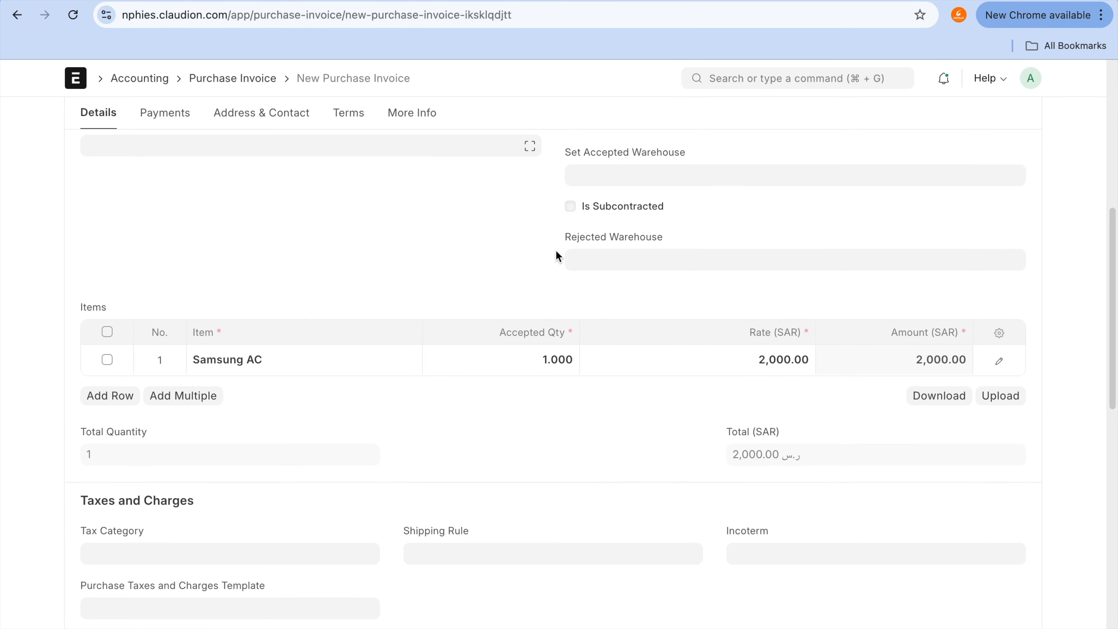
{"action": "scroll", "coordinate": [556, 252], "scroll_direction": "down", "scroll_amount": 4}
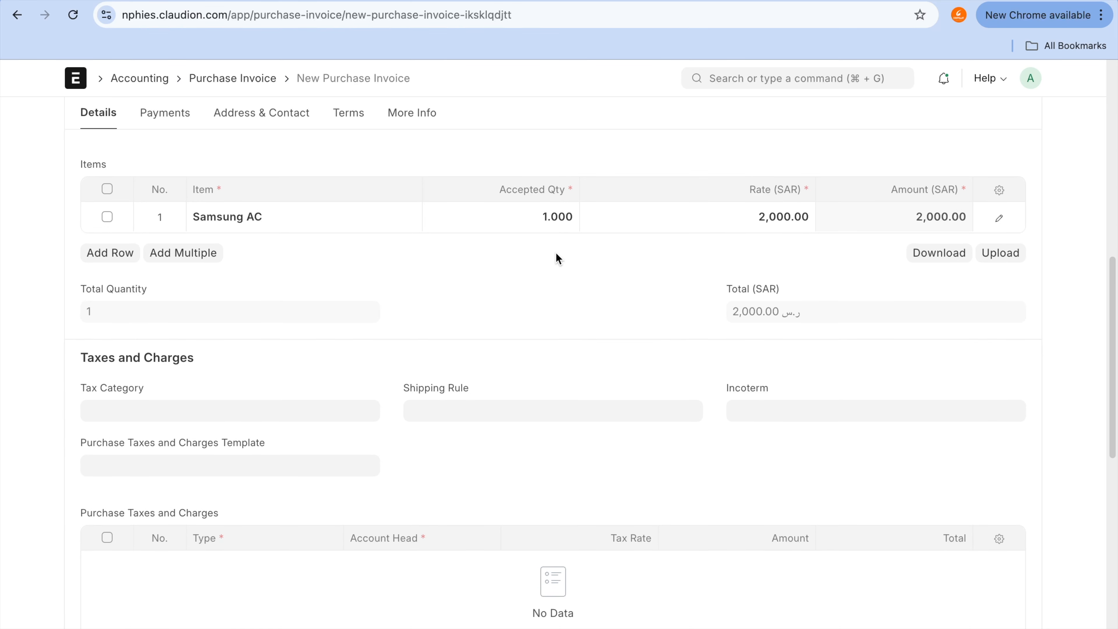
{"action": "scroll", "coordinate": [557, 258], "scroll_direction": "down", "scroll_amount": 4}
{"action": "scroll", "coordinate": [557, 258], "scroll_direction": "up", "scroll_amount": 12}
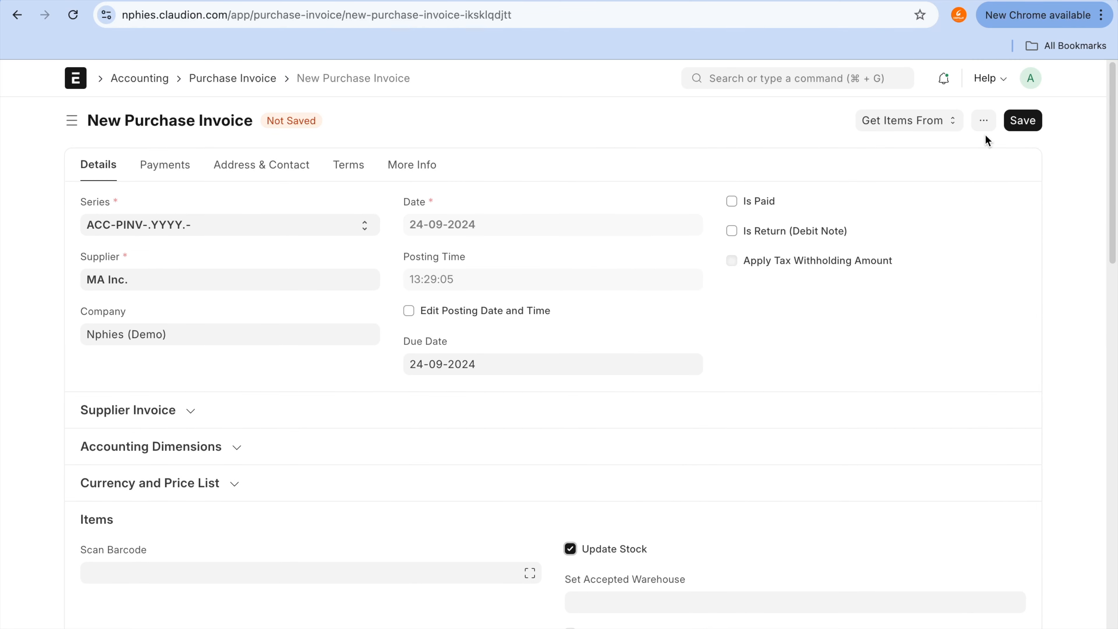
{"action": "left_click", "coordinate": [1022, 125]}
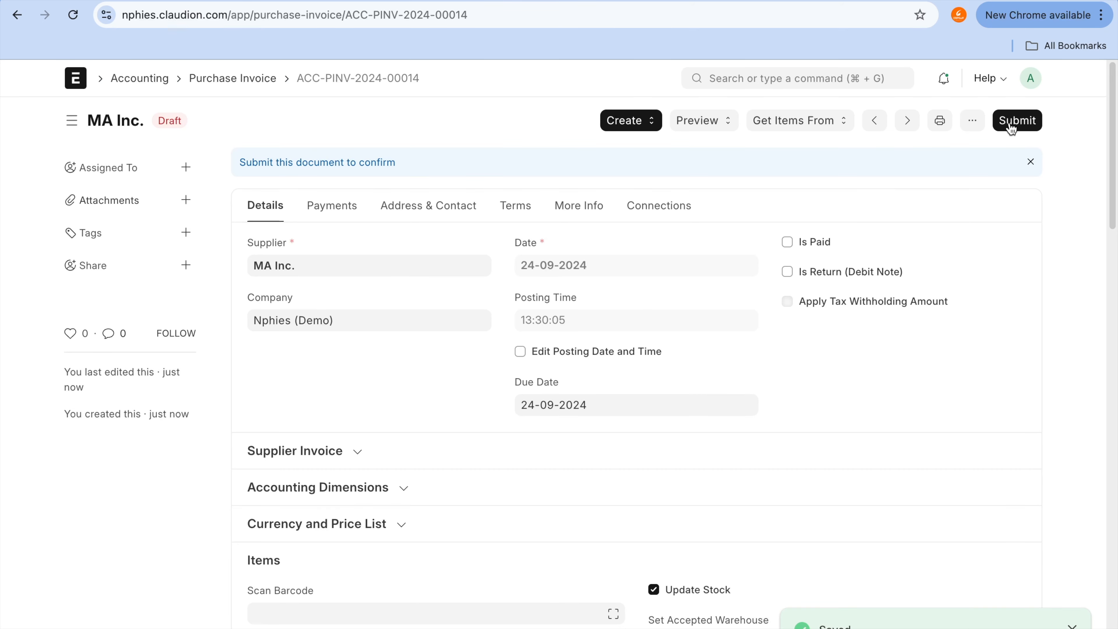
Step: Try to submit the draft purchase invoice and dismiss the resulting message
{"action": "left_click", "coordinate": [1012, 123]}
{"action": "left_click", "coordinate": [746, 202]}
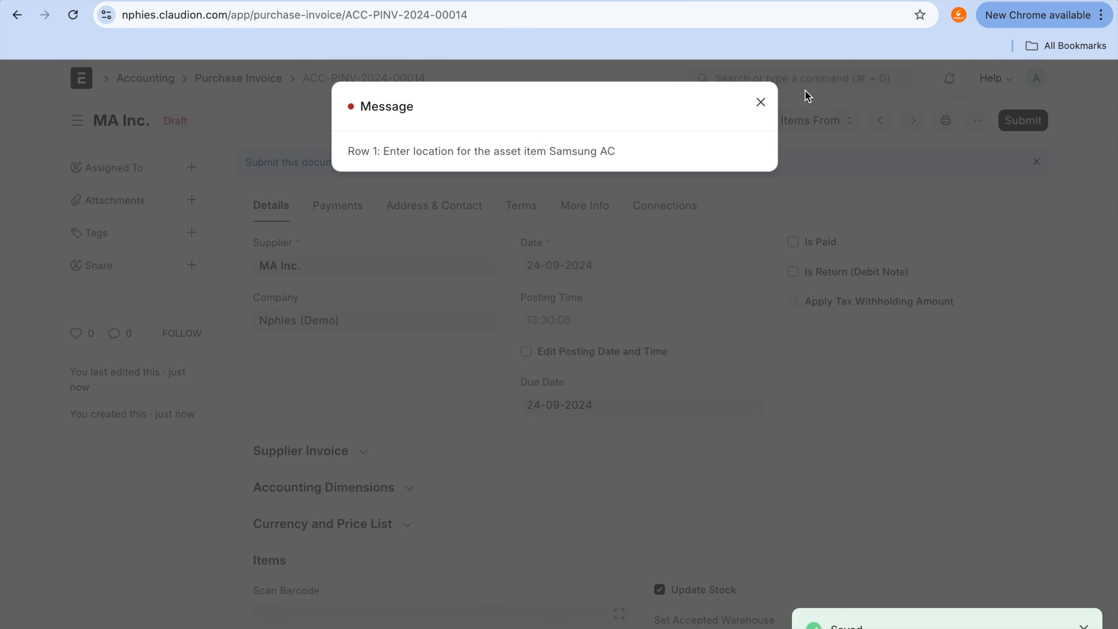
{"action": "left_click", "coordinate": [761, 102]}
Step: Find the Asset Location field in the Samsung AC row's accounting details and choose a location for the asset
{"action": "scroll", "coordinate": [819, 455], "scroll_direction": "down", "scroll_amount": 10}
{"action": "scroll", "coordinate": [818, 451], "scroll_direction": "up", "scroll_amount": 5}
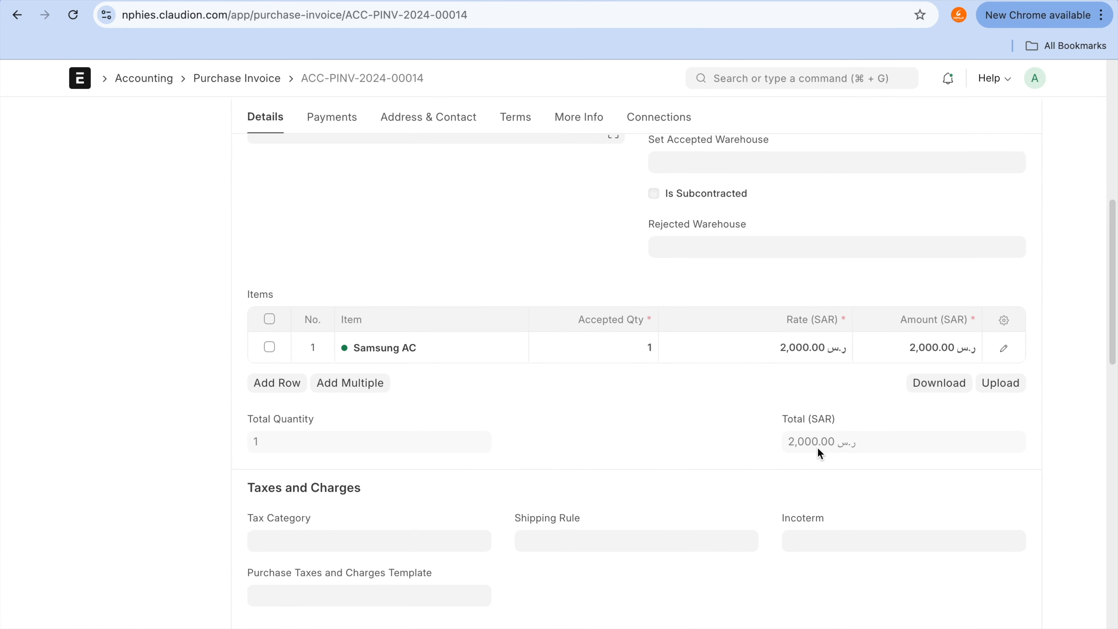
{"action": "left_click", "coordinate": [1004, 348]}
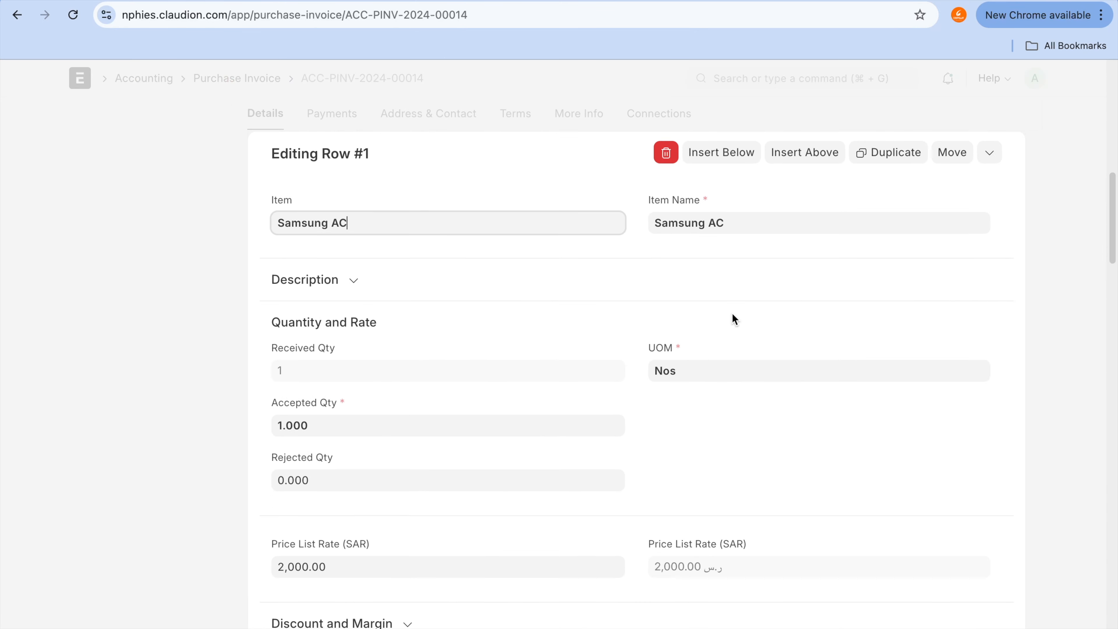
{"action": "scroll", "coordinate": [523, 585], "scroll_direction": "down", "scroll_amount": 10}
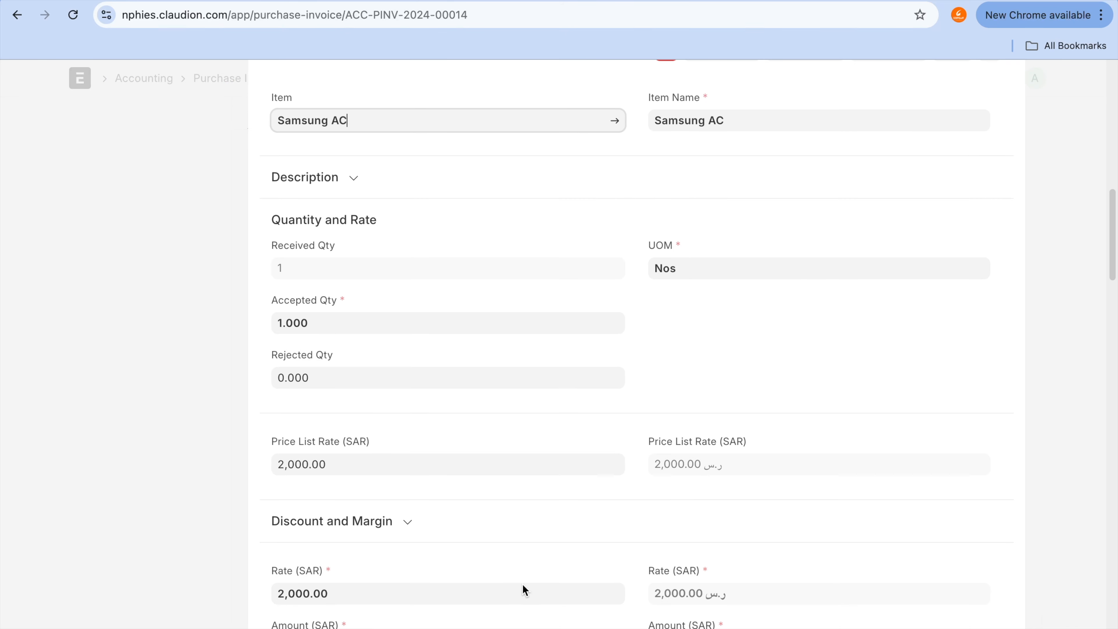
{"action": "key", "text": "ctrl+f"}
{"action": "type", "text": "local"}
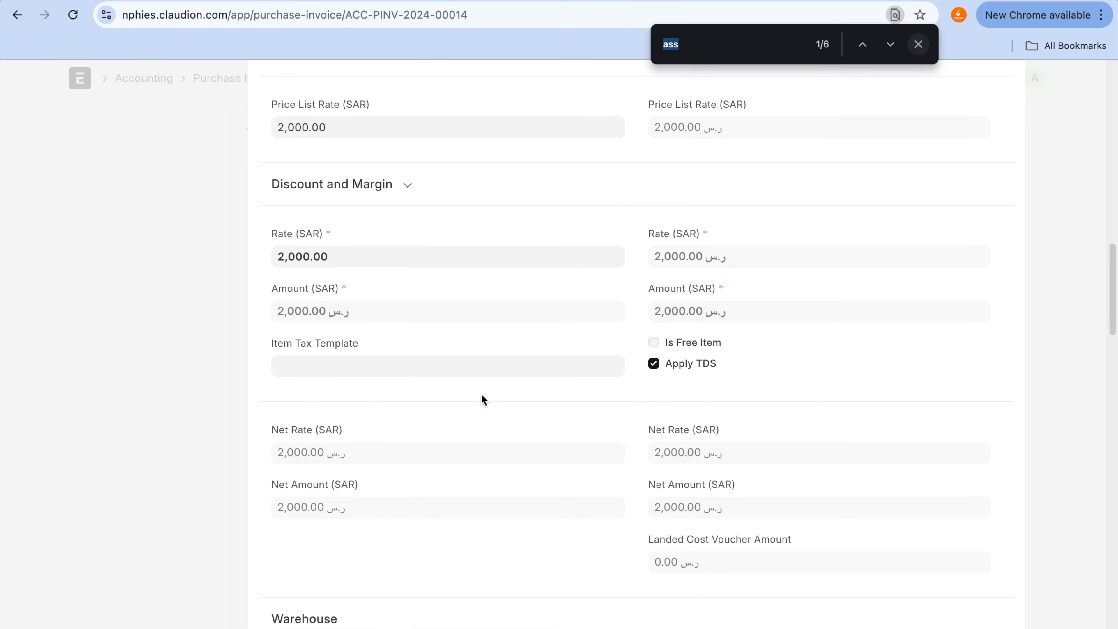
{"action": "key", "text": "BackSpace"}
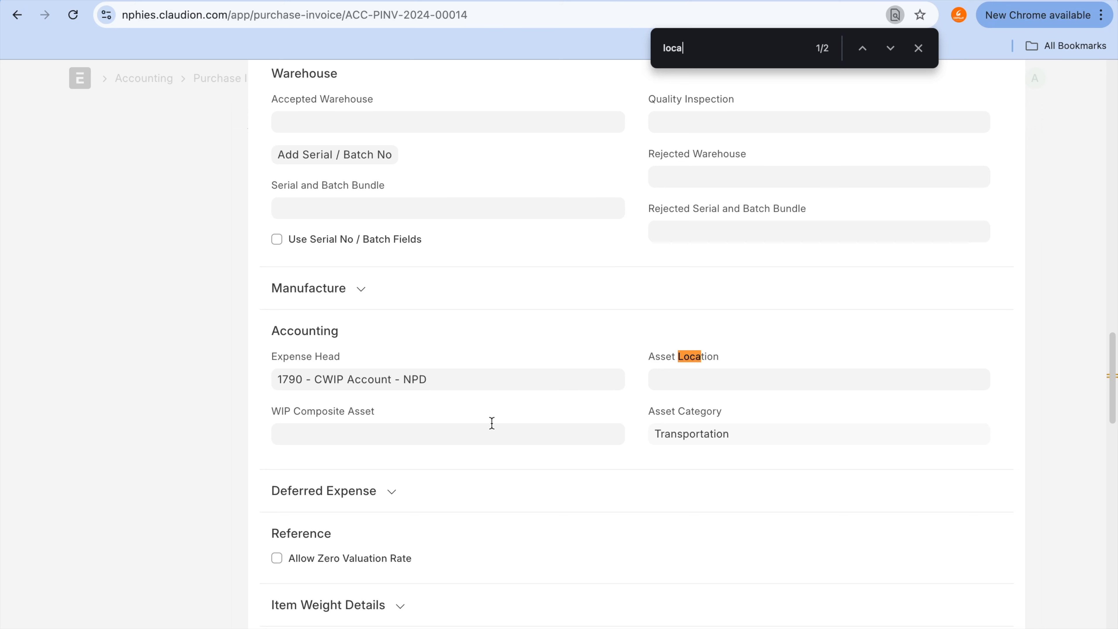
{"action": "left_click", "coordinate": [704, 380]}
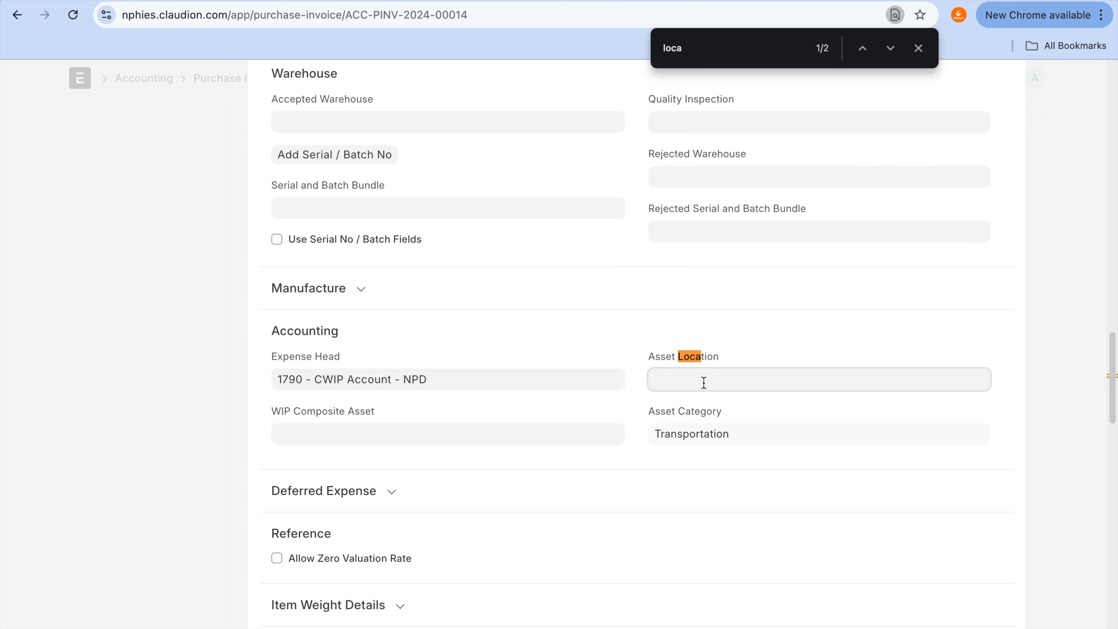
{"action": "left_click", "coordinate": [703, 400]}
{"action": "scroll", "coordinate": [702, 403], "scroll_direction": "up", "scroll_amount": 8}
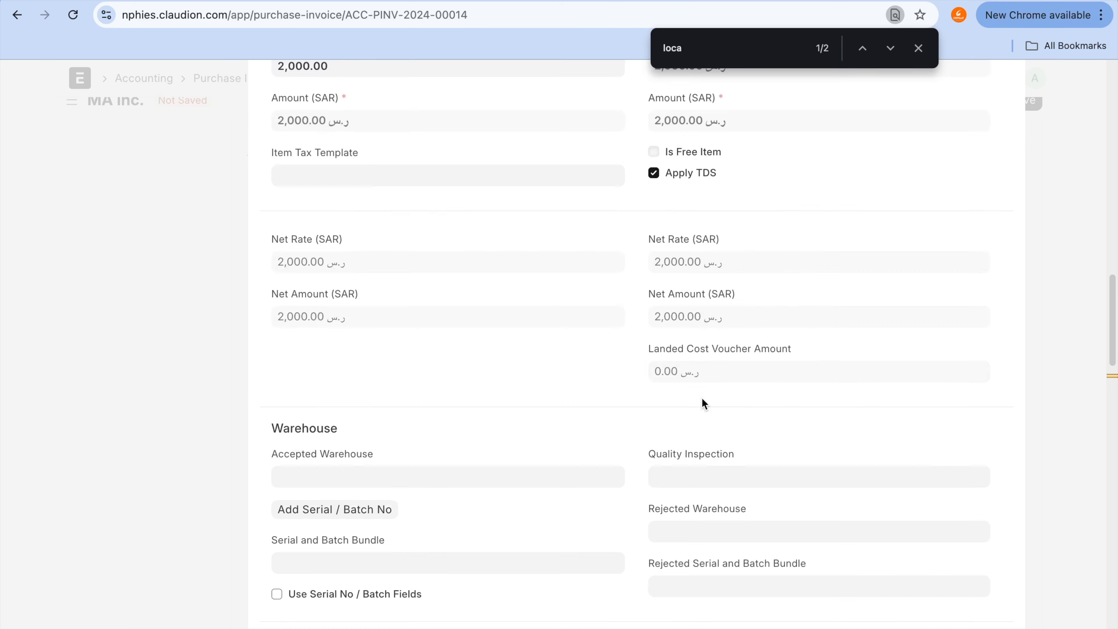
{"action": "scroll", "coordinate": [703, 403], "scroll_direction": "up", "scroll_amount": 14}
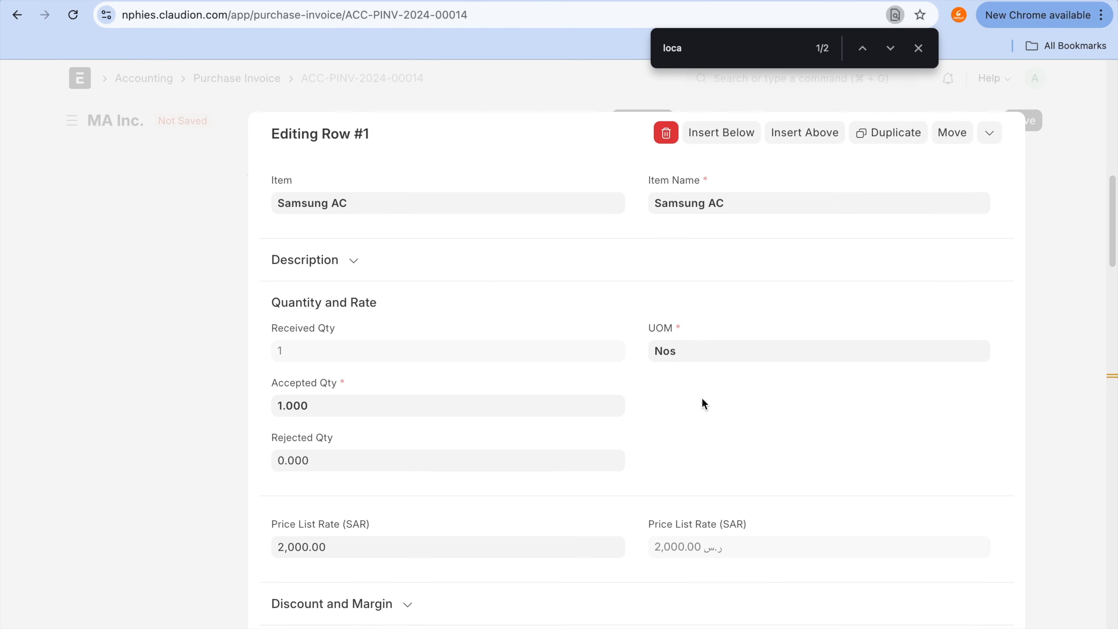
{"action": "left_click", "coordinate": [1077, 235]}
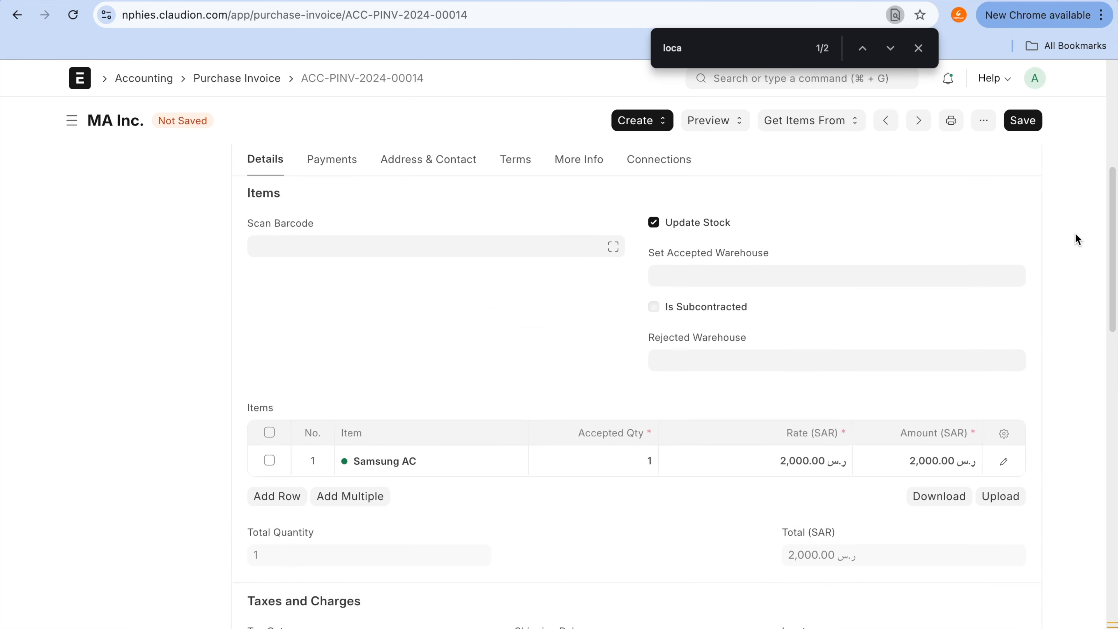
Step: Set the Samsung AC rate to 5000 SAR, then save and submit the purchase invoice
{"action": "left_click", "coordinate": [778, 459]}
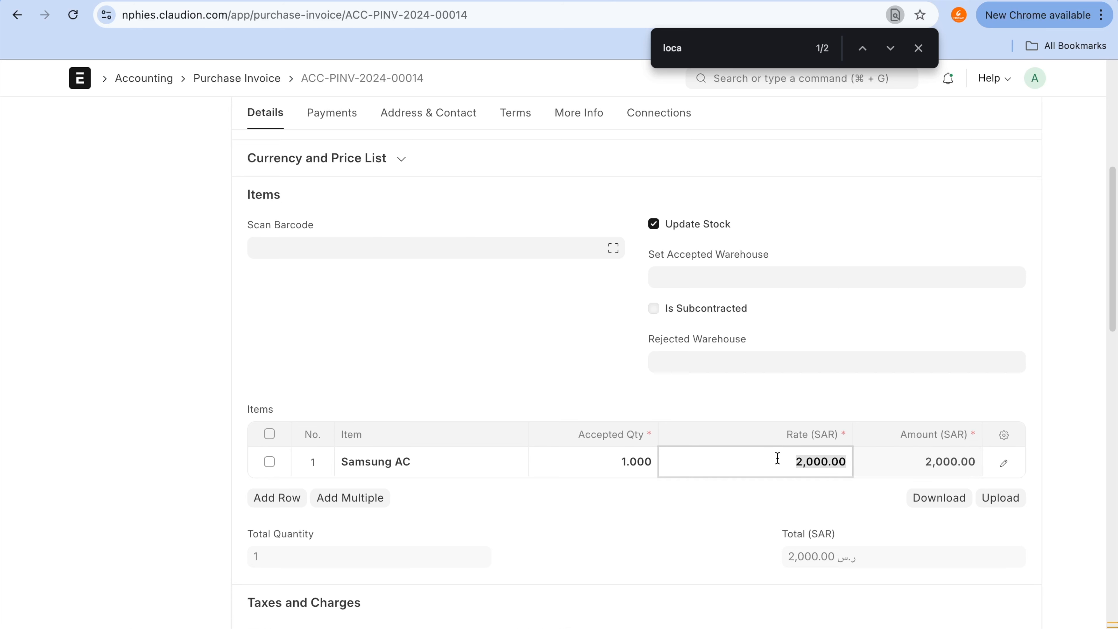
{"action": "type", "text": "5000"}
{"action": "left_click", "coordinate": [1042, 393]}
{"action": "scroll", "coordinate": [1042, 393], "scroll_direction": "up", "scroll_amount": 6}
{"action": "left_click", "coordinate": [1035, 125]}
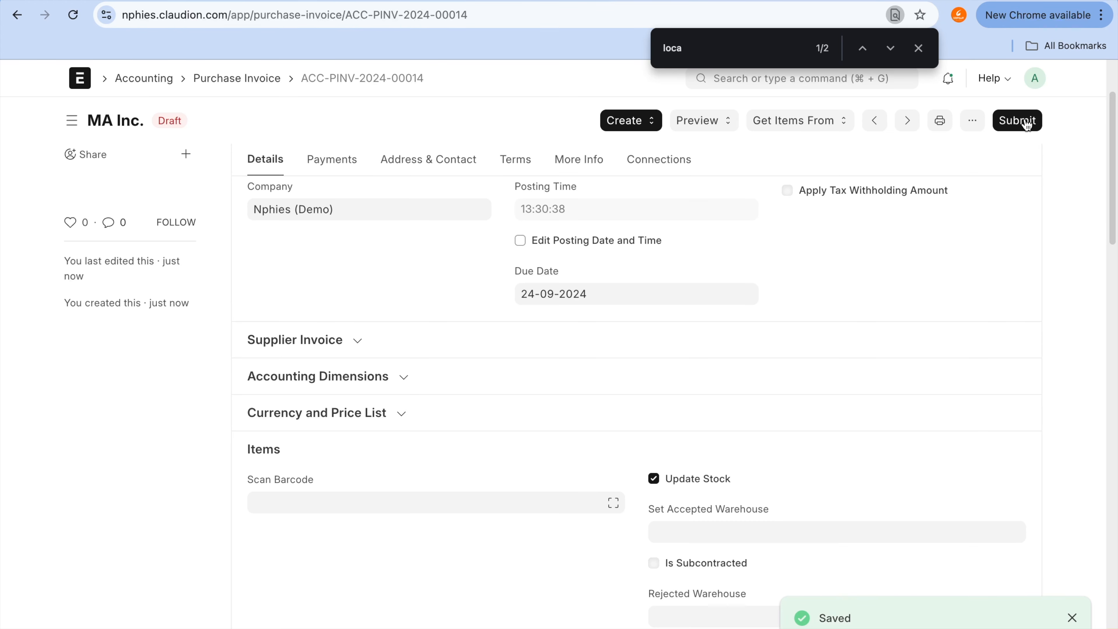
{"action": "left_click", "coordinate": [1027, 125]}
{"action": "left_click", "coordinate": [749, 207]}
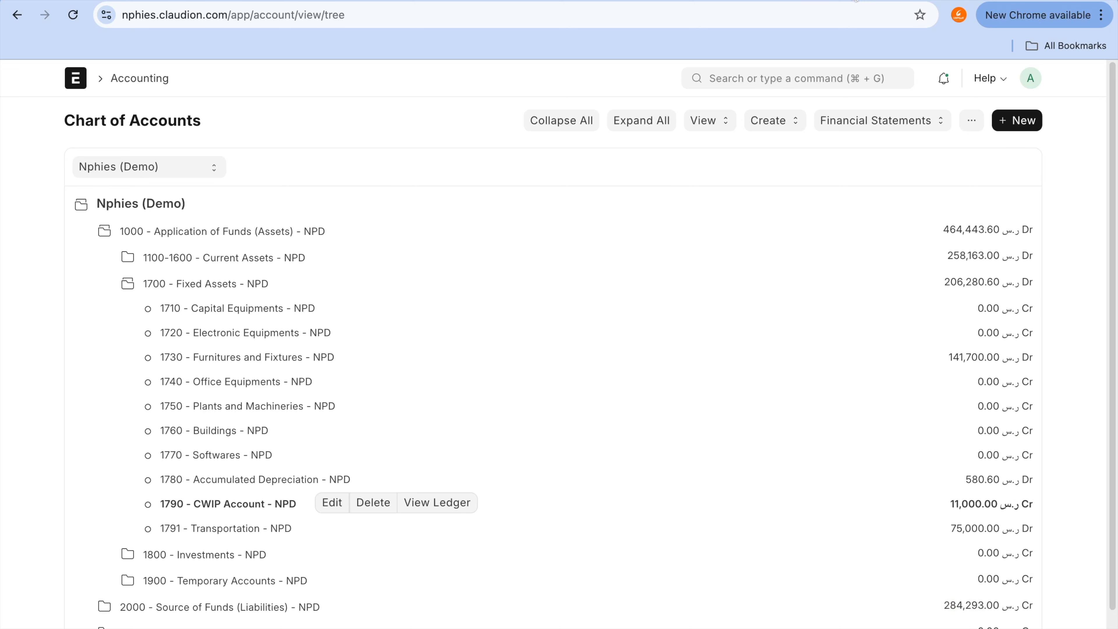
Step: Reload the Chart of Accounts in the other browser tab and expand Application of Funds (Assets) > Fixed Assets to check the CWIP account
{"action": "left_click", "coordinate": [73, 15]}
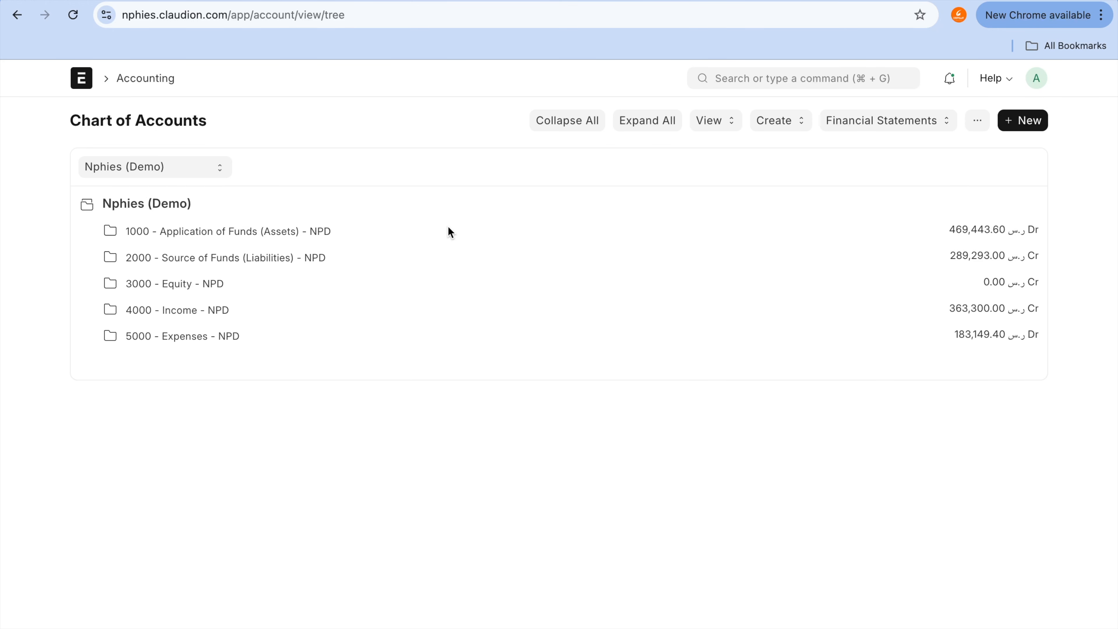
{"action": "left_click", "coordinate": [268, 233]}
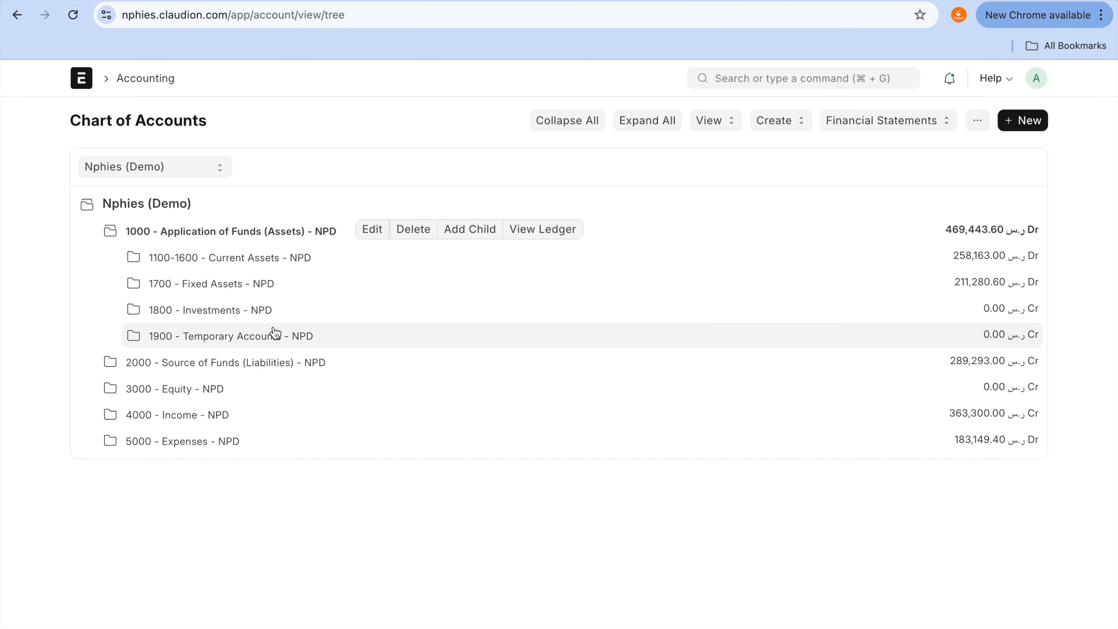
{"action": "left_click", "coordinate": [253, 284]}
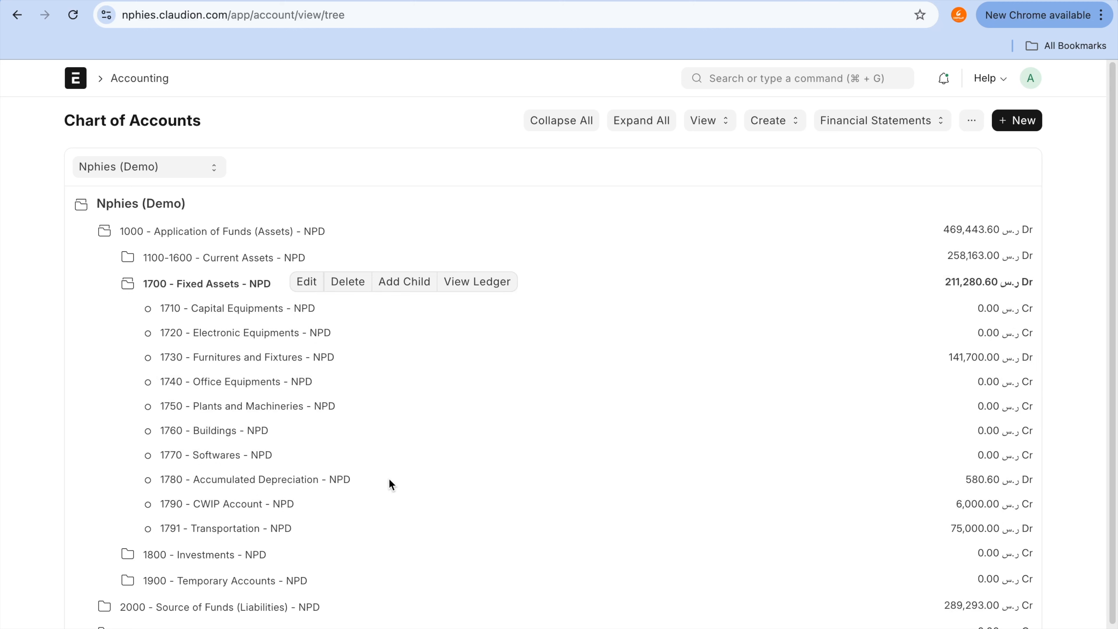
Step: View the general ledger of 1790 - CWIP Account and filter it by Finance book 01
{"action": "left_click", "coordinate": [290, 505]}
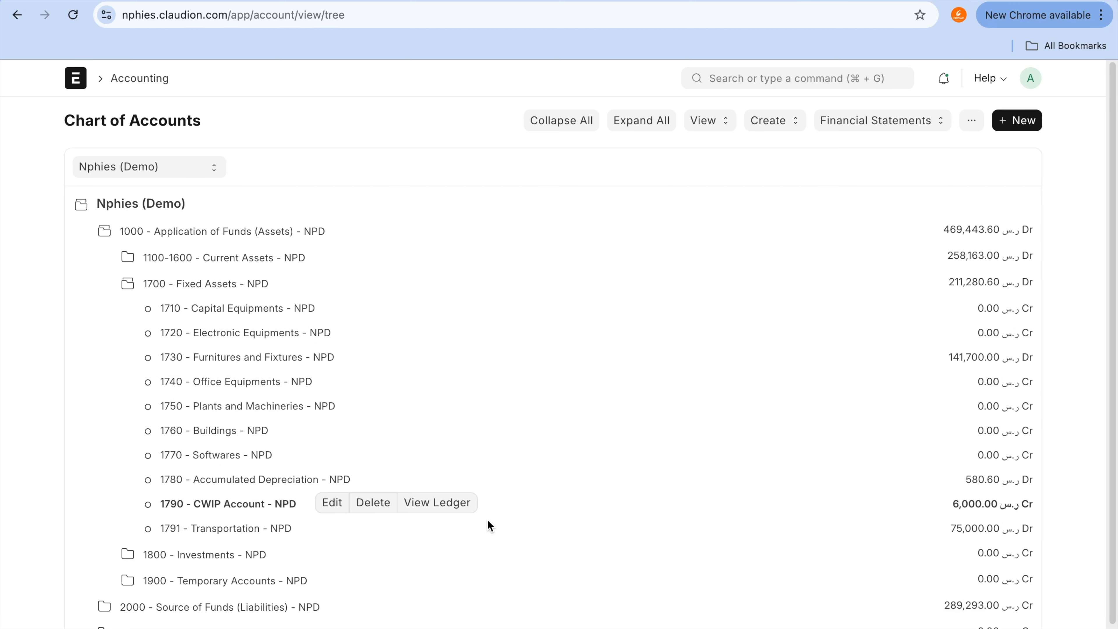
{"action": "left_click", "coordinate": [449, 503]}
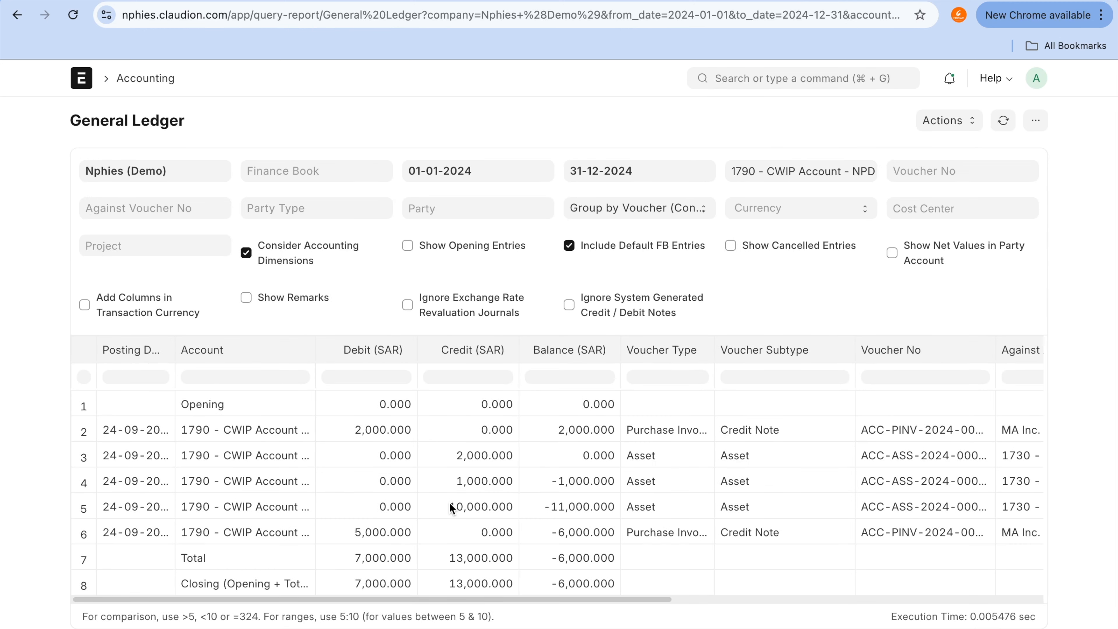
{"action": "left_click", "coordinate": [349, 168]}
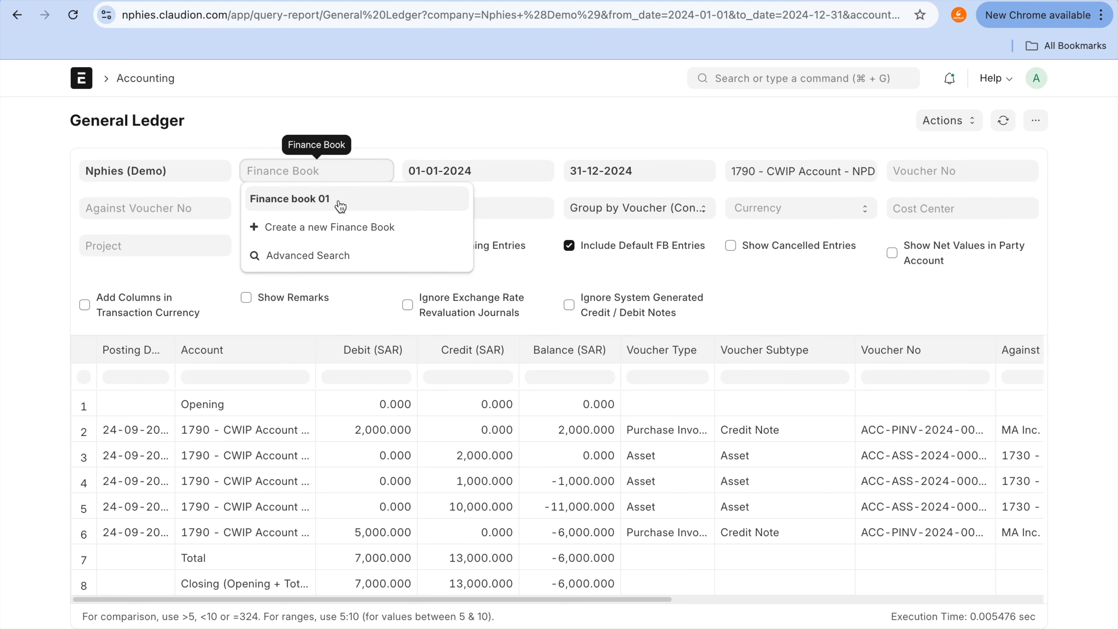
{"action": "left_click", "coordinate": [340, 202]}
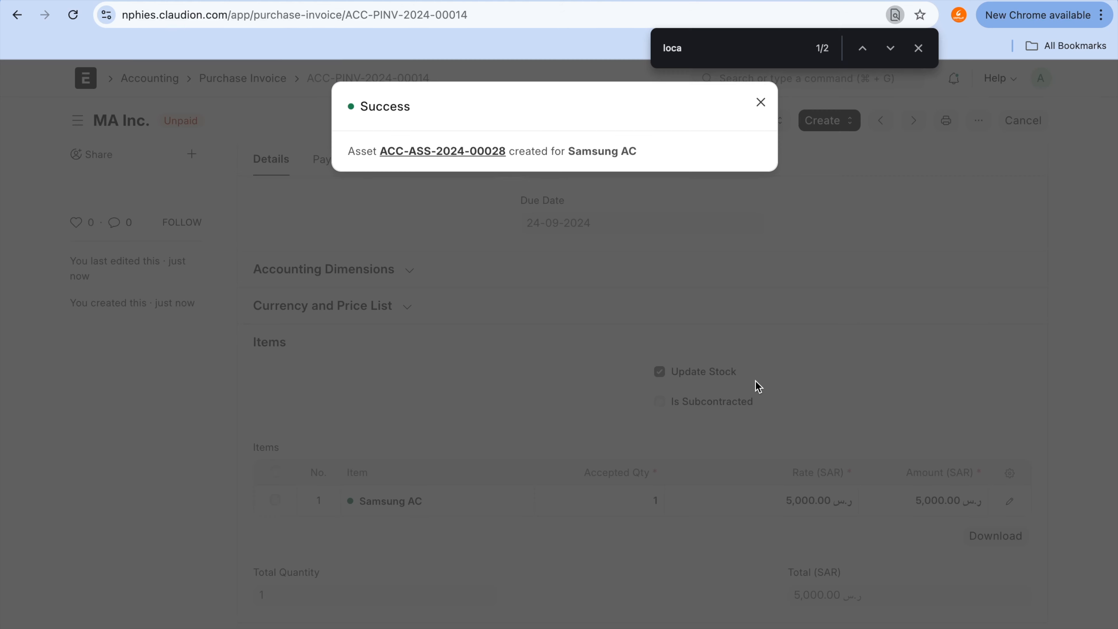
Step: Dismiss the asset creation message on the Samsung AC purchase invoice and return to the General Ledger browser tab
{"action": "left_click", "coordinate": [763, 106]}
{"action": "key", "text": "ctrl+a"}
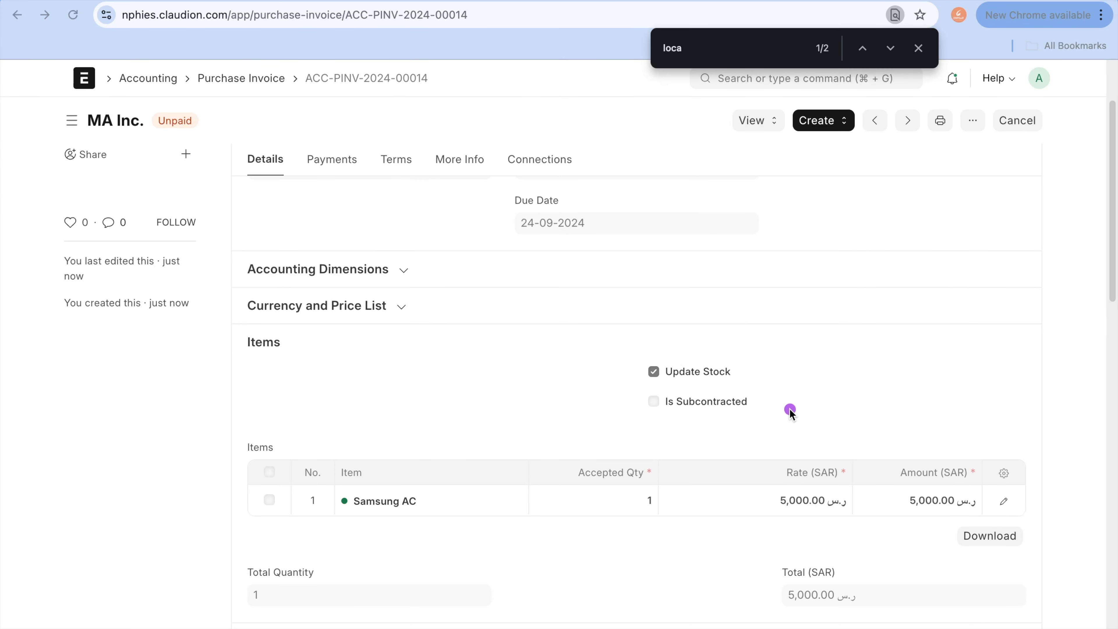
{"action": "mouse_move", "coordinate": [799, 475]}
{"action": "left_mouse_down"}
{"action": "mouse_move", "coordinate": [894, 505]}
{"action": "mouse_move", "coordinate": [767, 459]}
{"action": "left_mouse_up"}
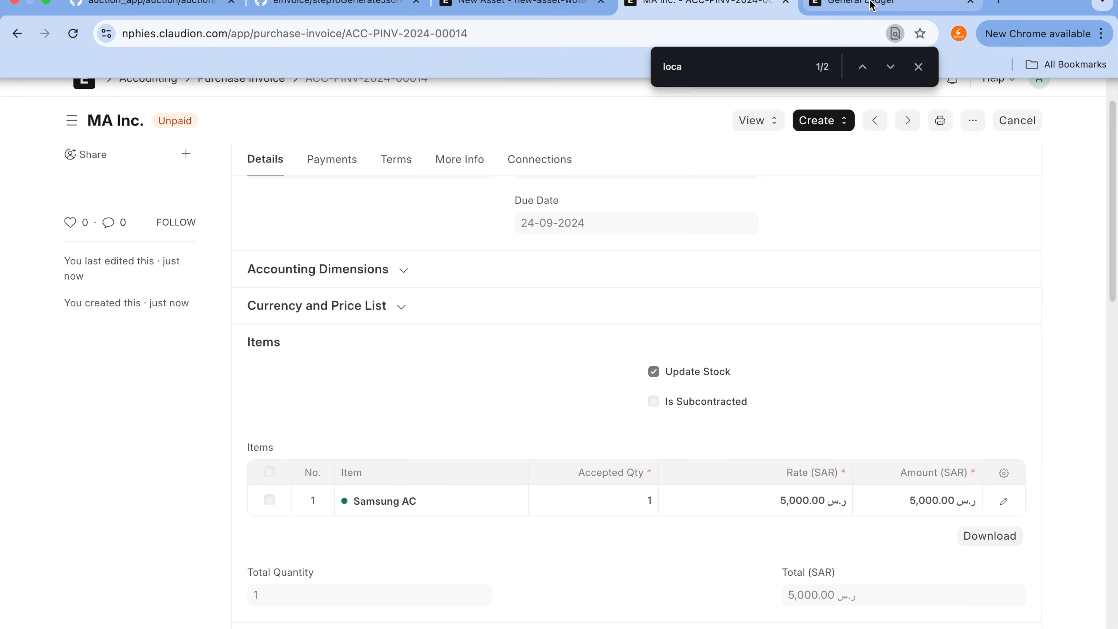
{"action": "left_click", "coordinate": [871, 3]}
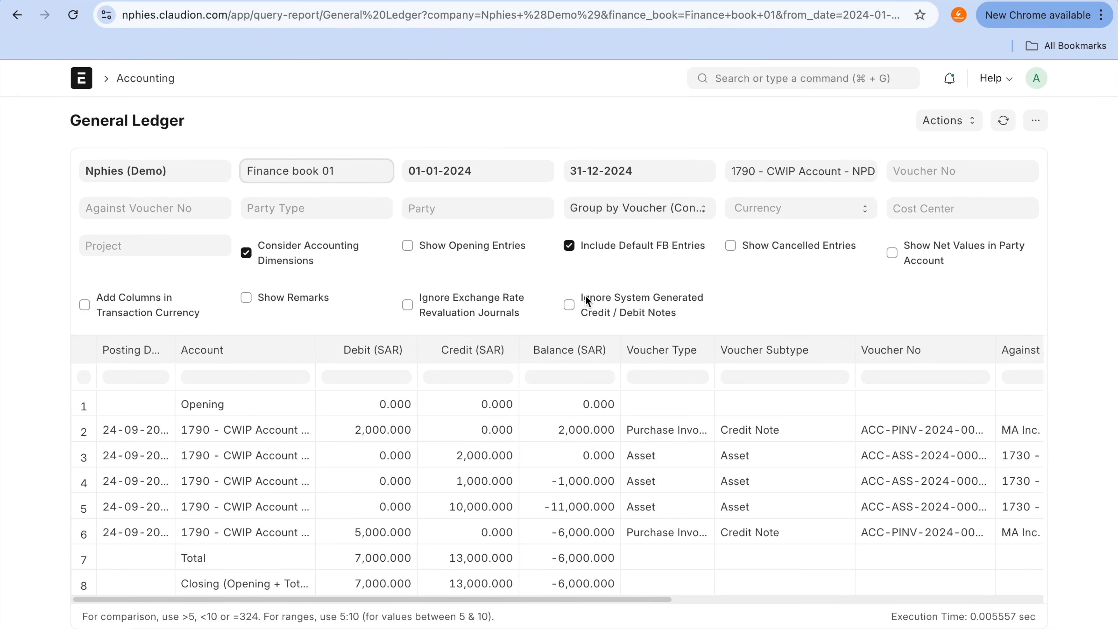
Step: Go back to the Chart of Accounts, expand Application of Funds (Assets) > Fixed Assets, and reopen the CWIP account's ledger
{"action": "left_click", "coordinate": [22, 23]}
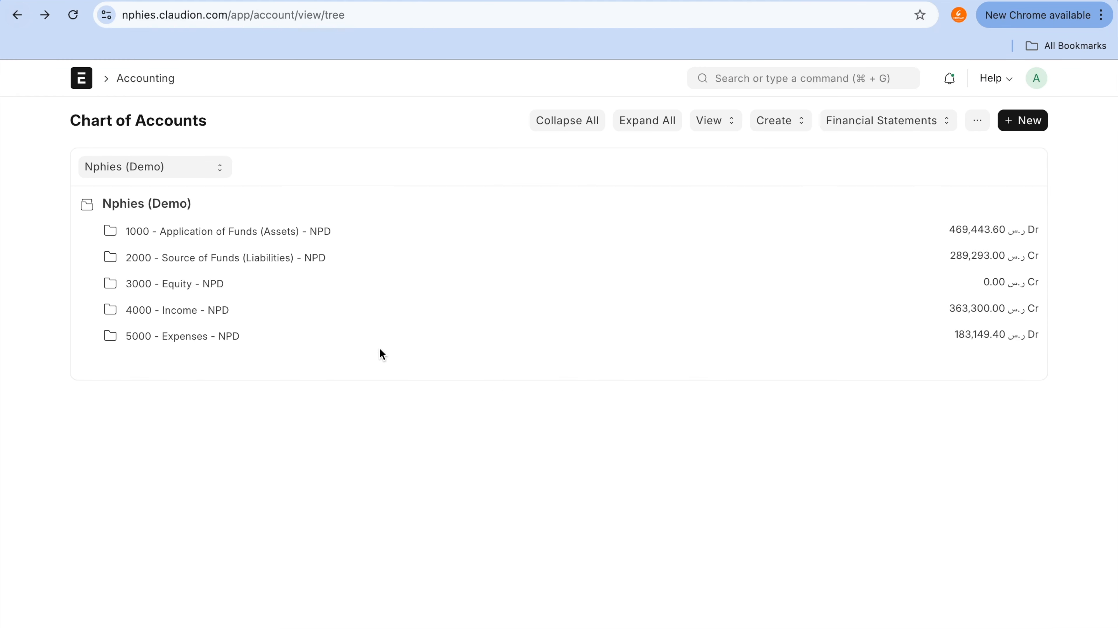
{"action": "left_click", "coordinate": [232, 246]}
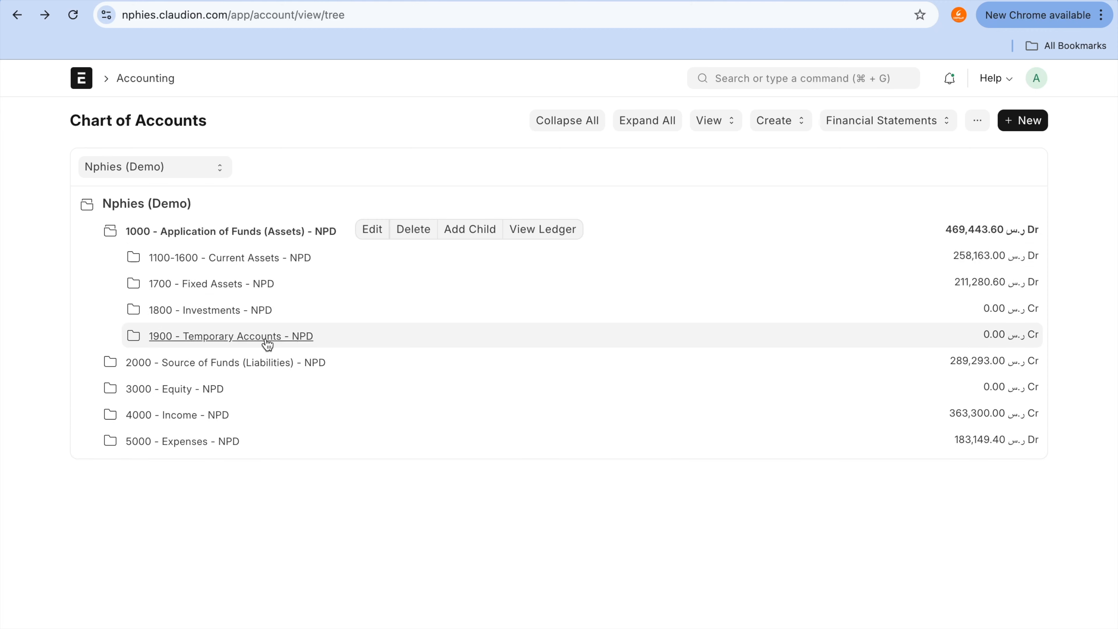
{"action": "left_click", "coordinate": [259, 285]}
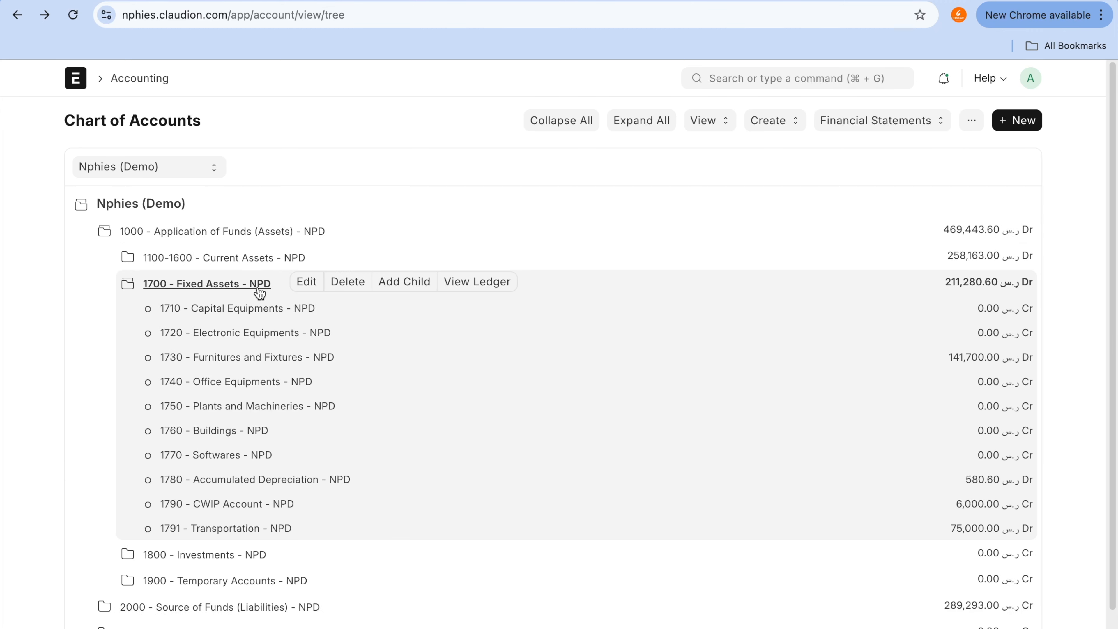
{"action": "left_click", "coordinate": [256, 511]}
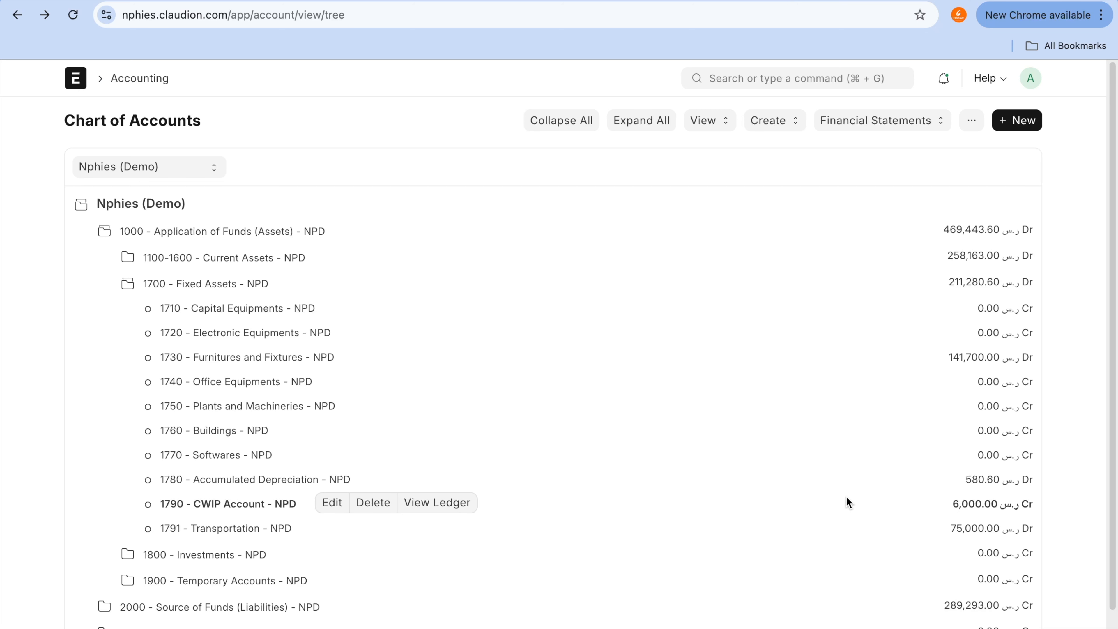
{"action": "left_click", "coordinate": [435, 505]}
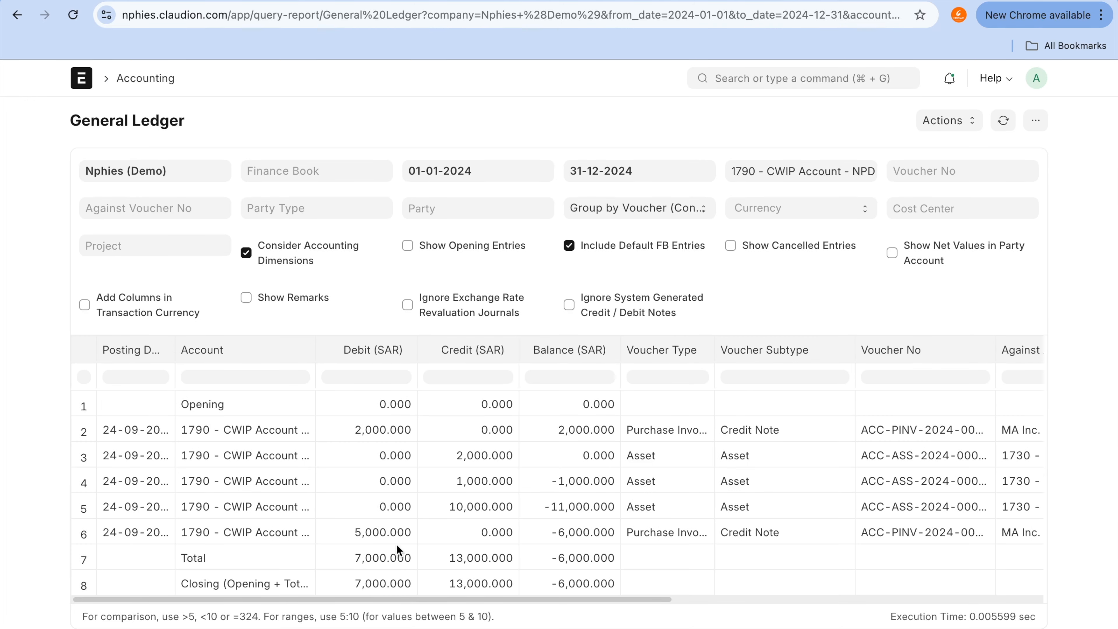
Step: Examine the last purchase invoice entry in the CWIP ledger, opening its account record and returning to the entry's debit amount
{"action": "left_click", "coordinate": [390, 533]}
{"action": "left_click", "coordinate": [288, 534]}
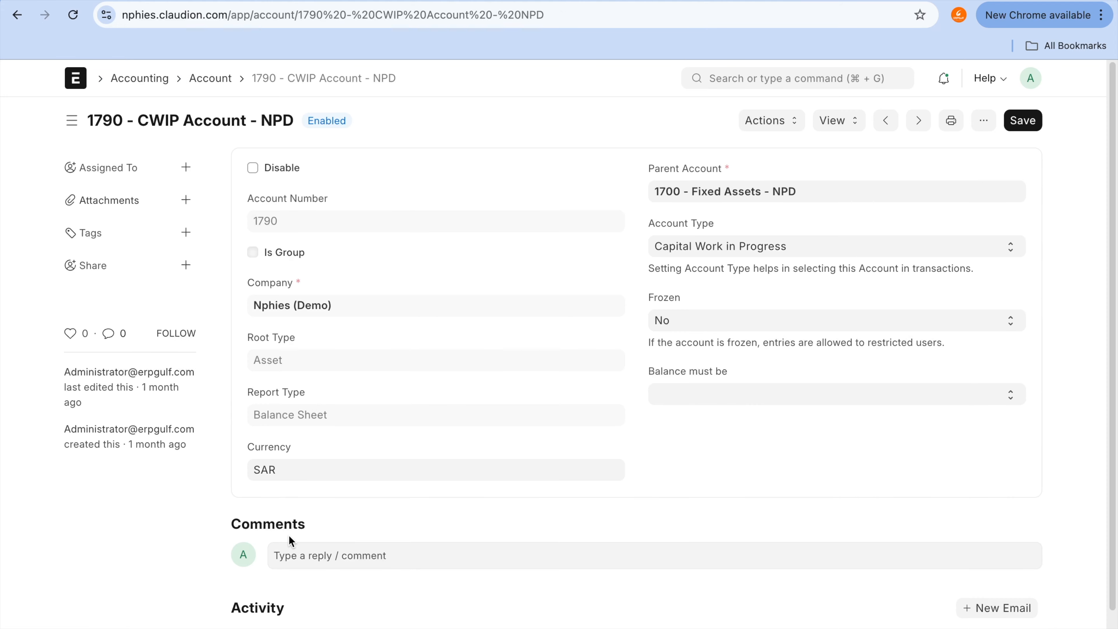
{"action": "left_click", "coordinate": [17, 14]}
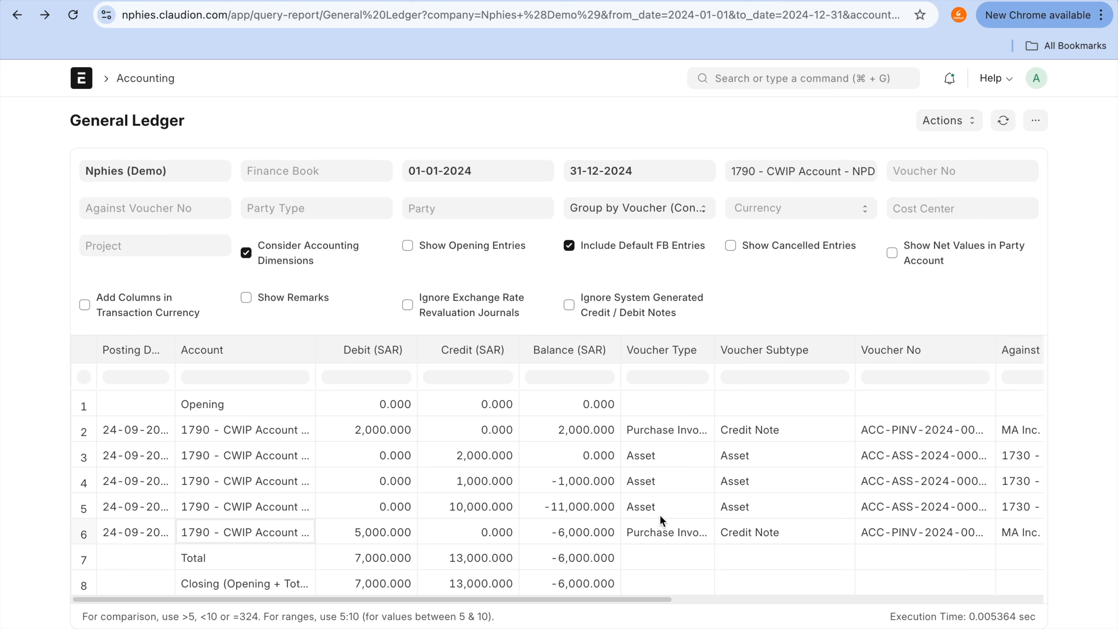
{"action": "left_click", "coordinate": [391, 531]}
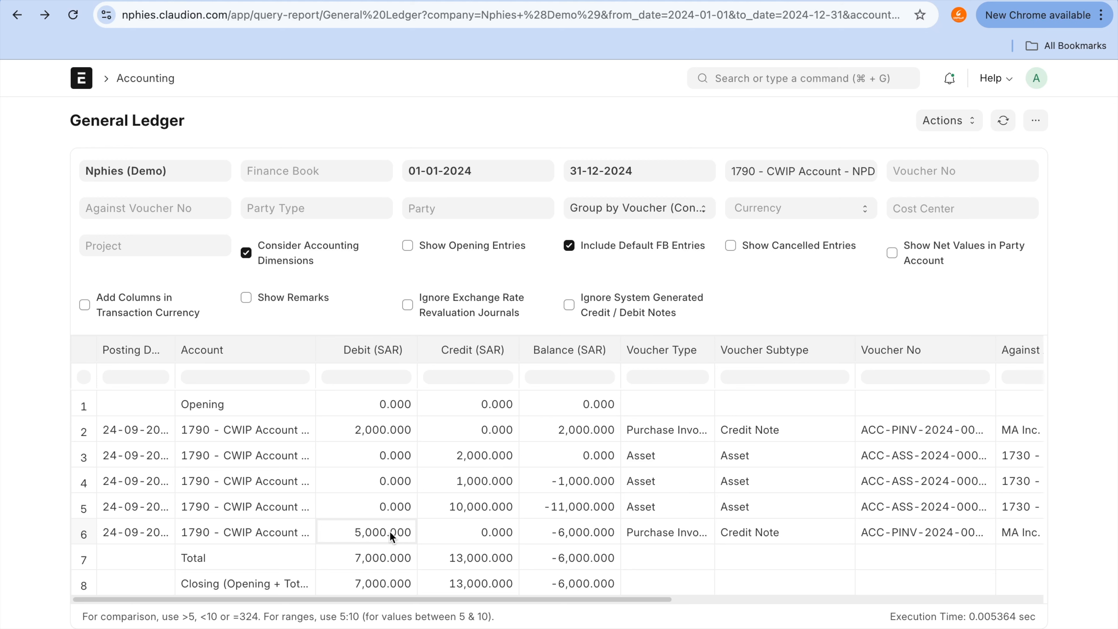
Step: Return to the Chart of Accounts, expand Current Assets and Fixed Assets, and select 1790 - CWIP Account to check its balance
{"action": "left_click", "coordinate": [17, 14]}
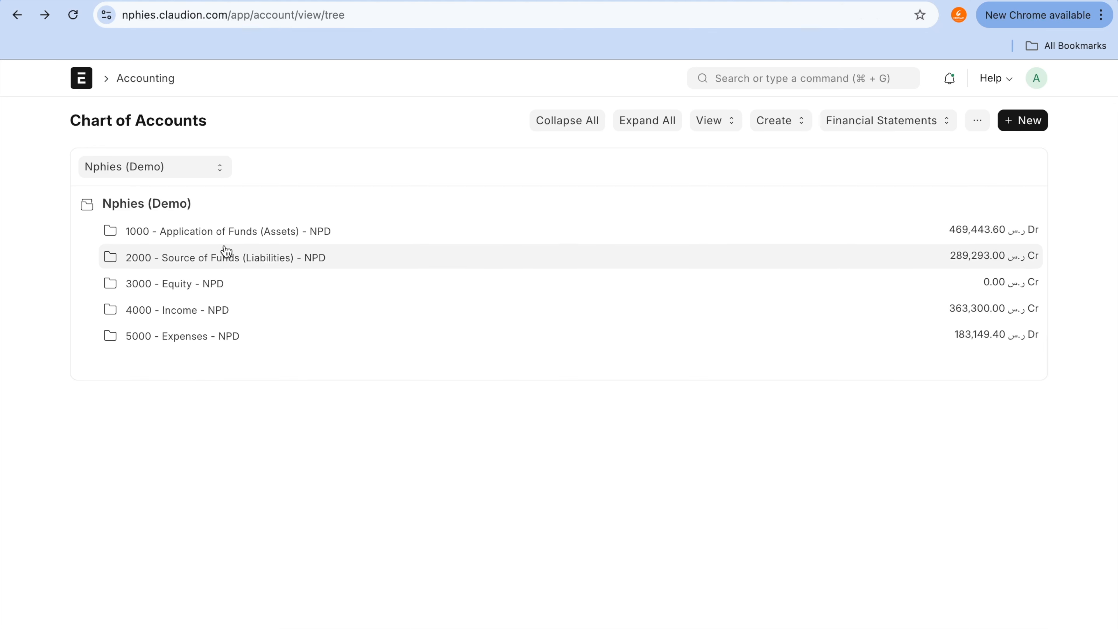
{"action": "left_click", "coordinate": [248, 238]}
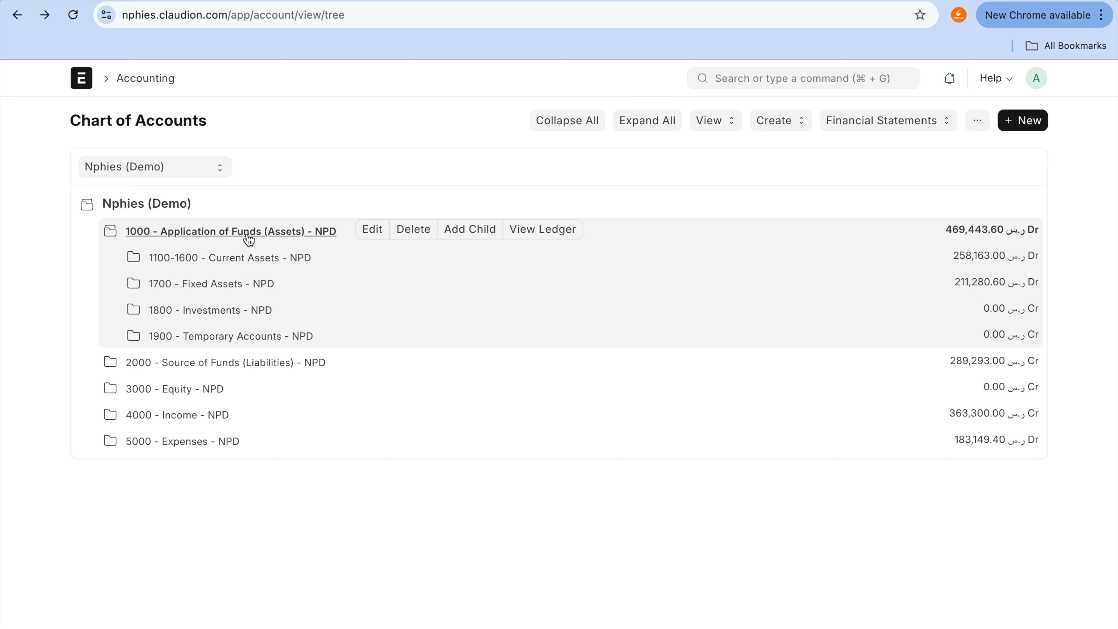
{"action": "left_click", "coordinate": [265, 261]}
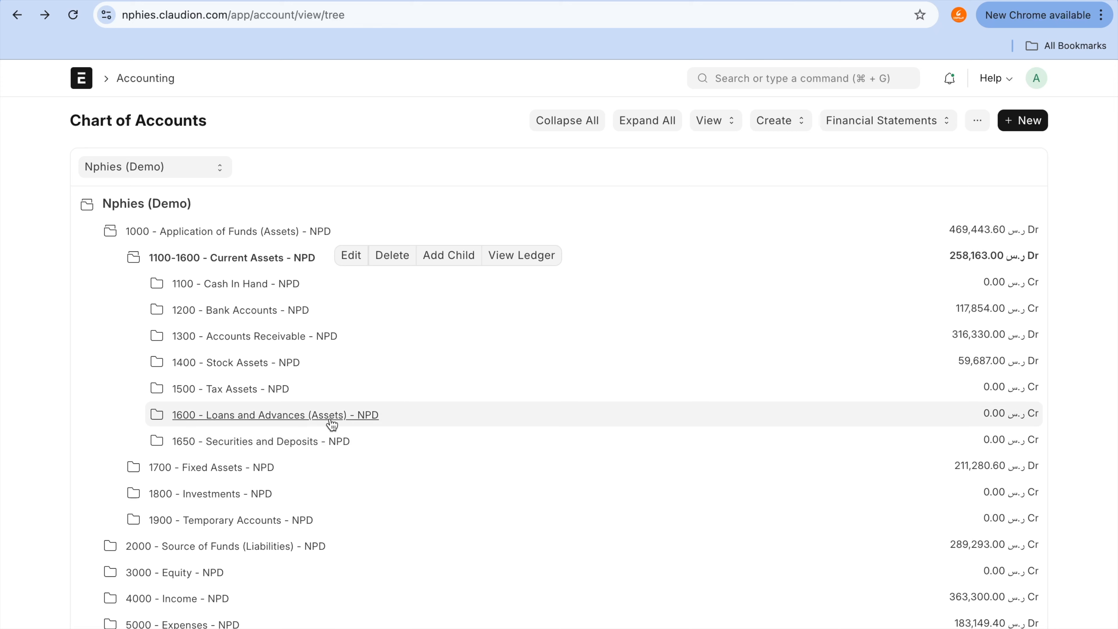
{"action": "left_click", "coordinate": [269, 468]}
{"action": "scroll", "coordinate": [271, 470], "scroll_direction": "down", "scroll_amount": 5}
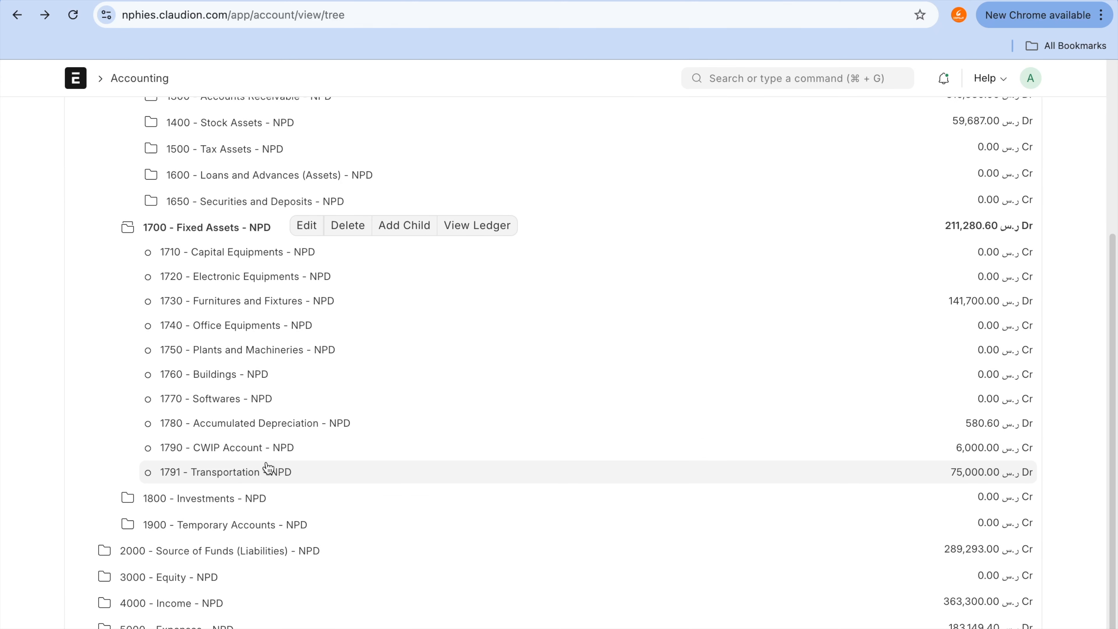
{"action": "left_click", "coordinate": [257, 454]}
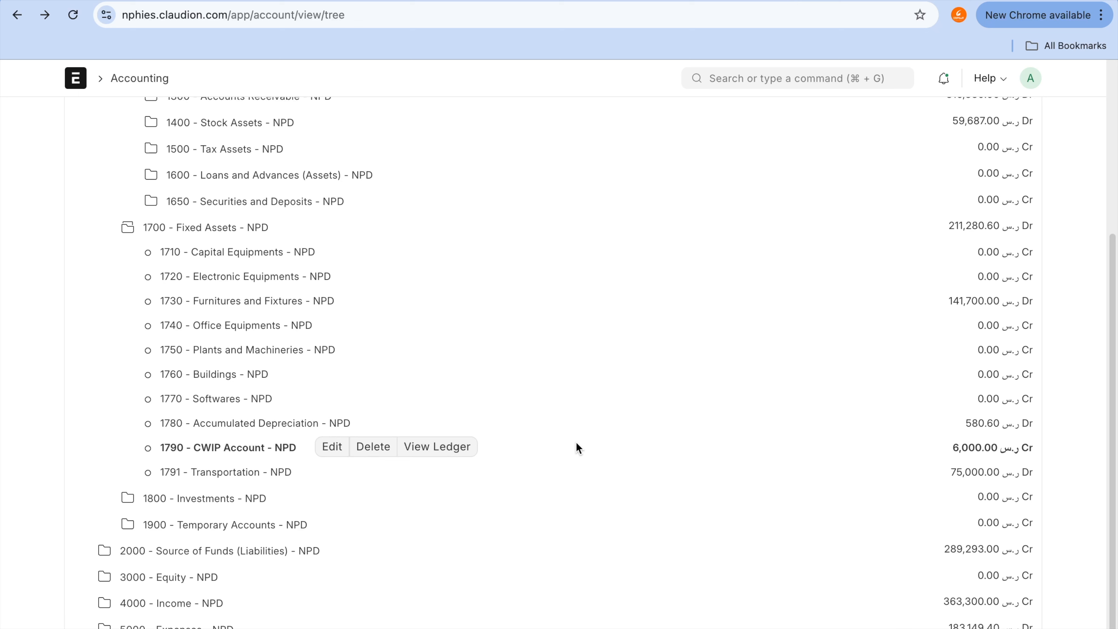
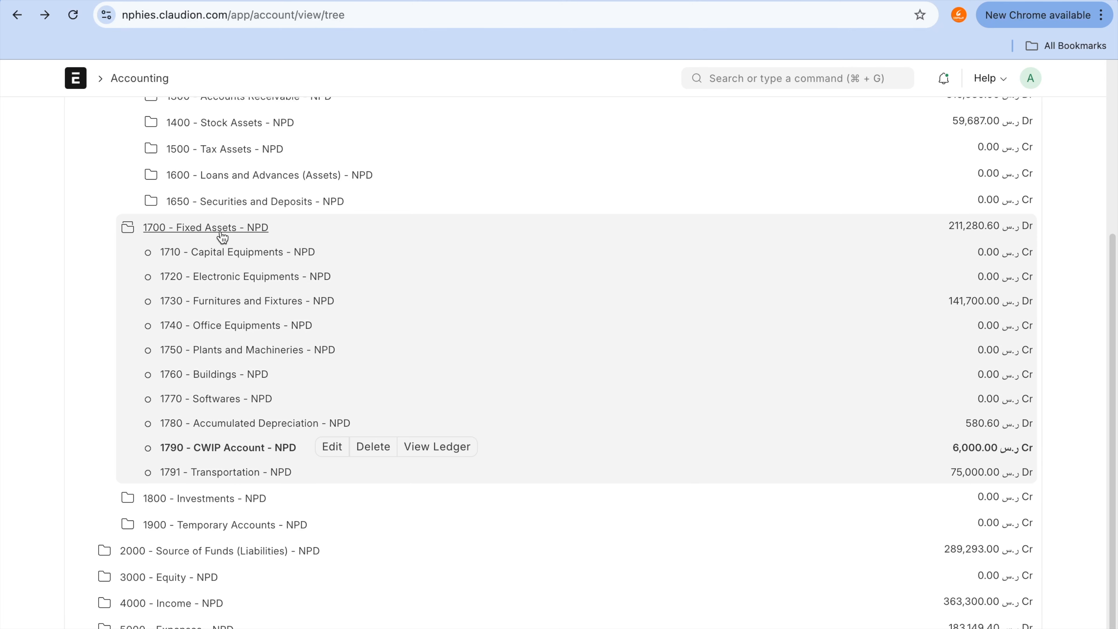
Step: Start a child account under 1700 - Fixed Assets and name it CWIP - Furnitures
{"action": "left_click", "coordinate": [222, 229]}
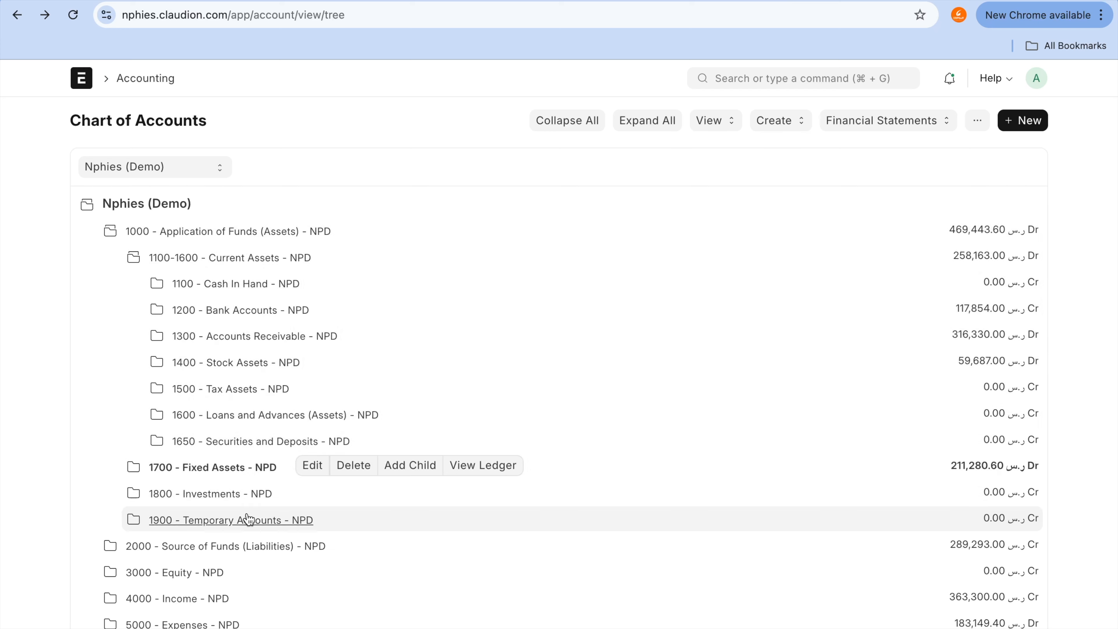
{"action": "left_click", "coordinate": [247, 467]}
{"action": "scroll", "coordinate": [248, 470], "scroll_direction": "down", "scroll_amount": 2}
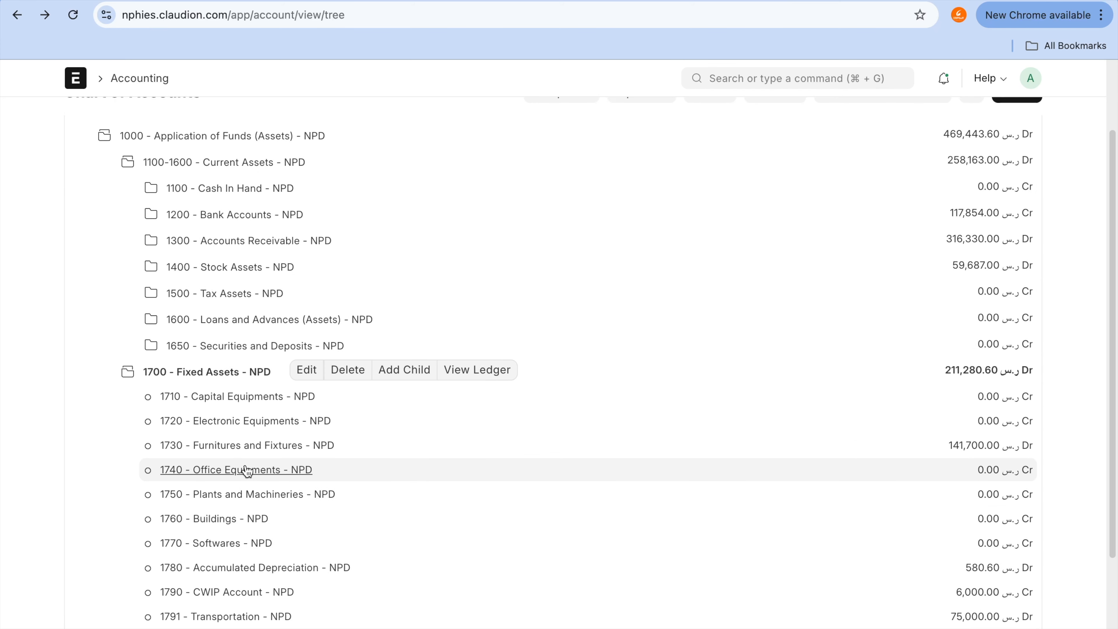
{"action": "left_click", "coordinate": [415, 370]}
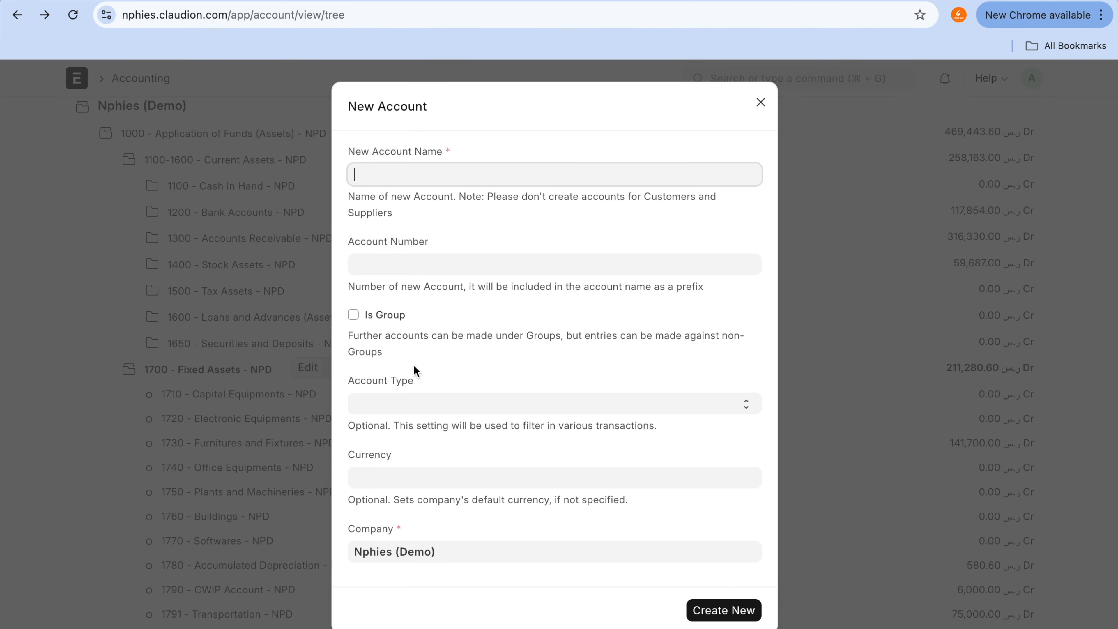
{"action": "type", "text": "CWIP "}
{"action": "type", "text": "- Eler"}
{"action": "key", "text": "BackSpace"}
{"action": "key", "text": "BackSpace"}
{"action": "type", "text": "Vehic"}
{"action": "key", "text": "BackSpace"}
{"action": "key", "text": "BackSpace"}
{"action": "key", "text": "BackSpace"}
{"action": "key", "text": "BackSpace"}
{"action": "type", "text": "Furtu"}
{"action": "type", "text": "nitures"}
{"action": "key", "text": "Tab"}
Step: Give the new account number 1792 and account type Fixed Asset, create it, and select it in the account tree
{"action": "type", "text": "17"}
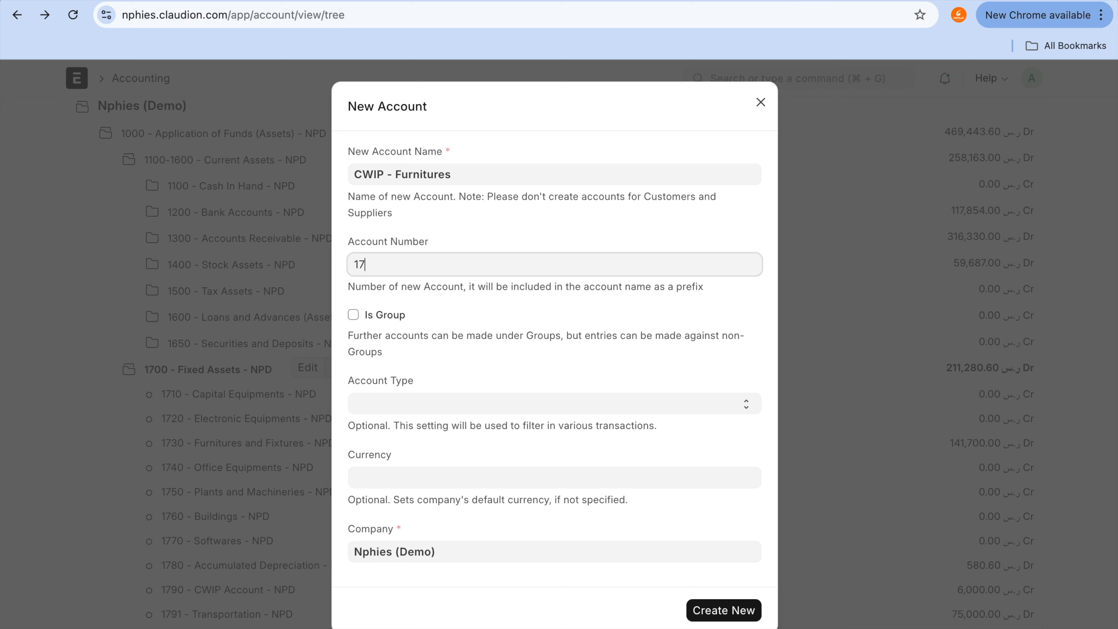
{"action": "type", "text": "92"}
{"action": "left_click", "coordinate": [470, 405]}
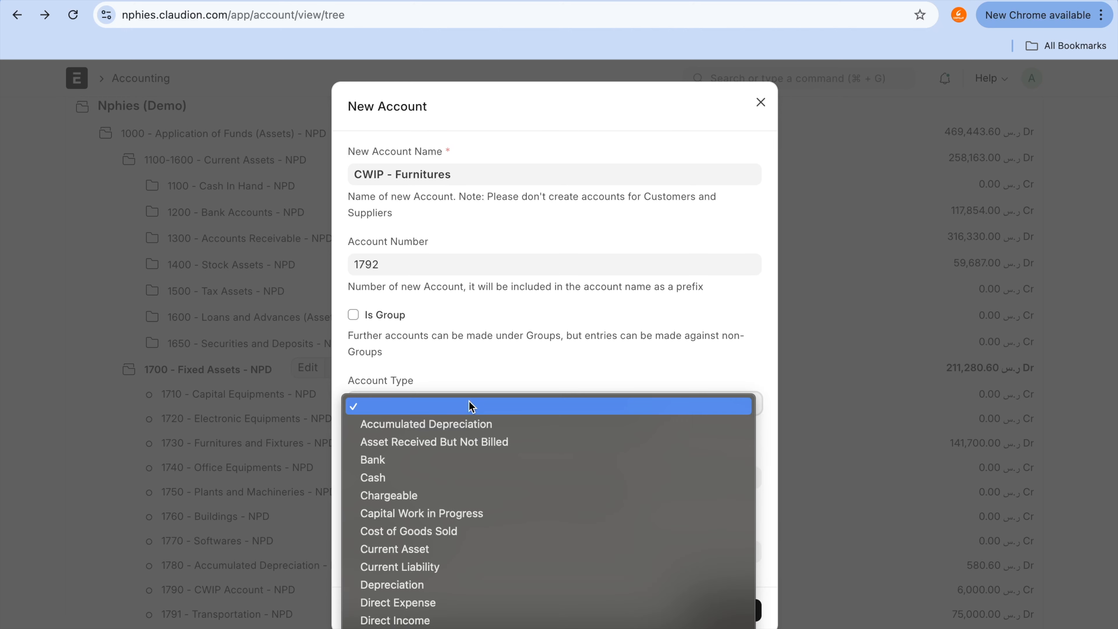
{"action": "scroll", "coordinate": [472, 407], "scroll_direction": "down", "scroll_amount": 6}
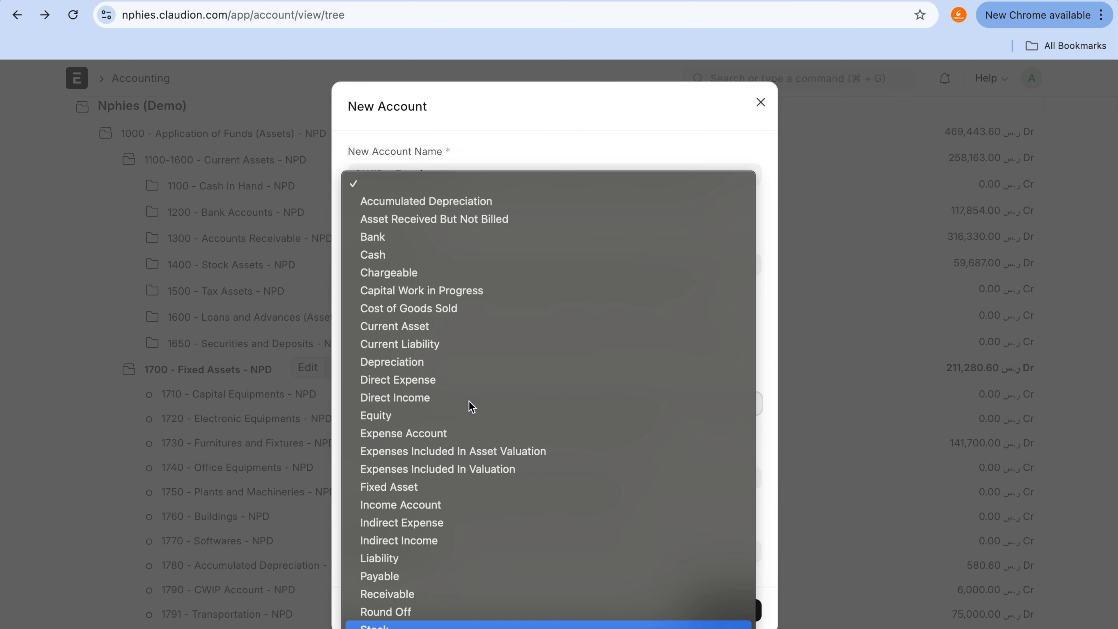
{"action": "key", "text": "f"}
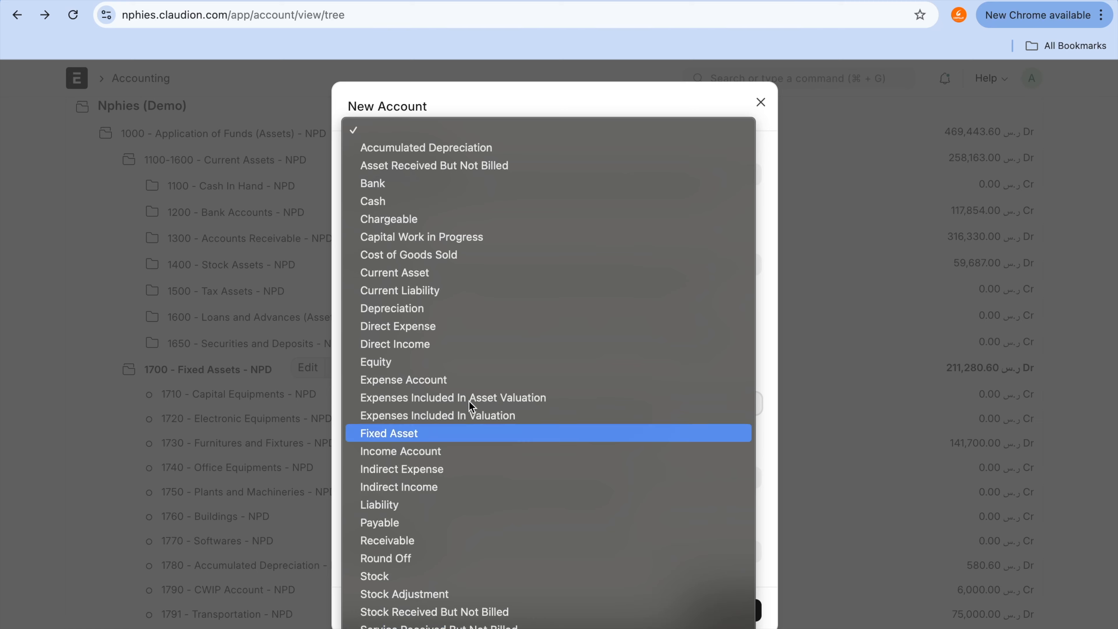
{"action": "key", "text": "Return"}
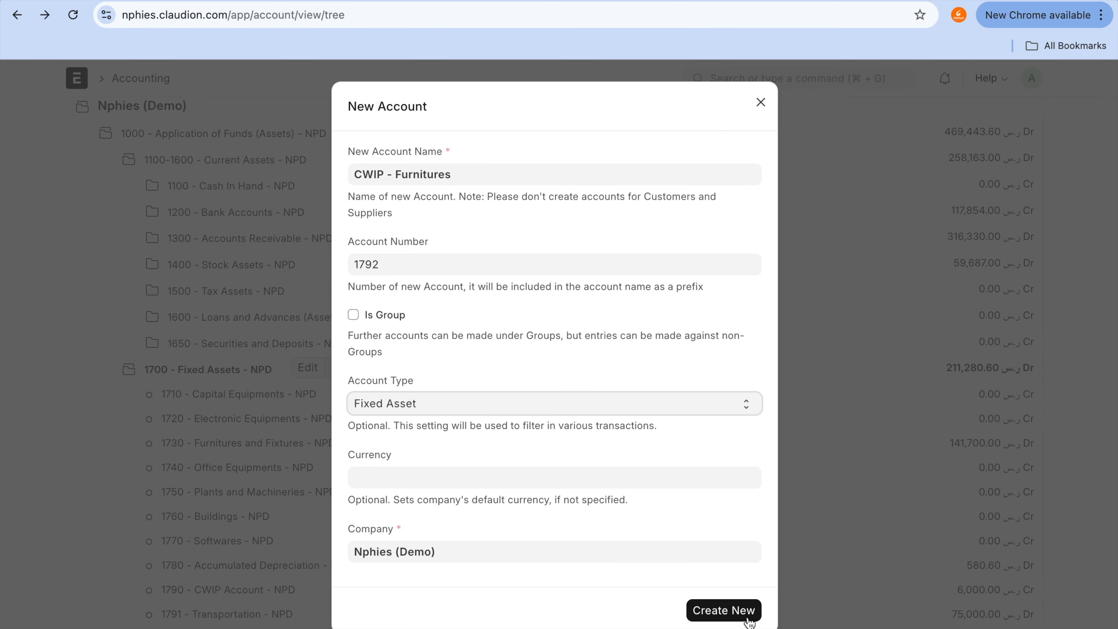
{"action": "left_click", "coordinate": [745, 621]}
{"action": "scroll", "coordinate": [647, 565], "scroll_direction": "down", "scroll_amount": 2}
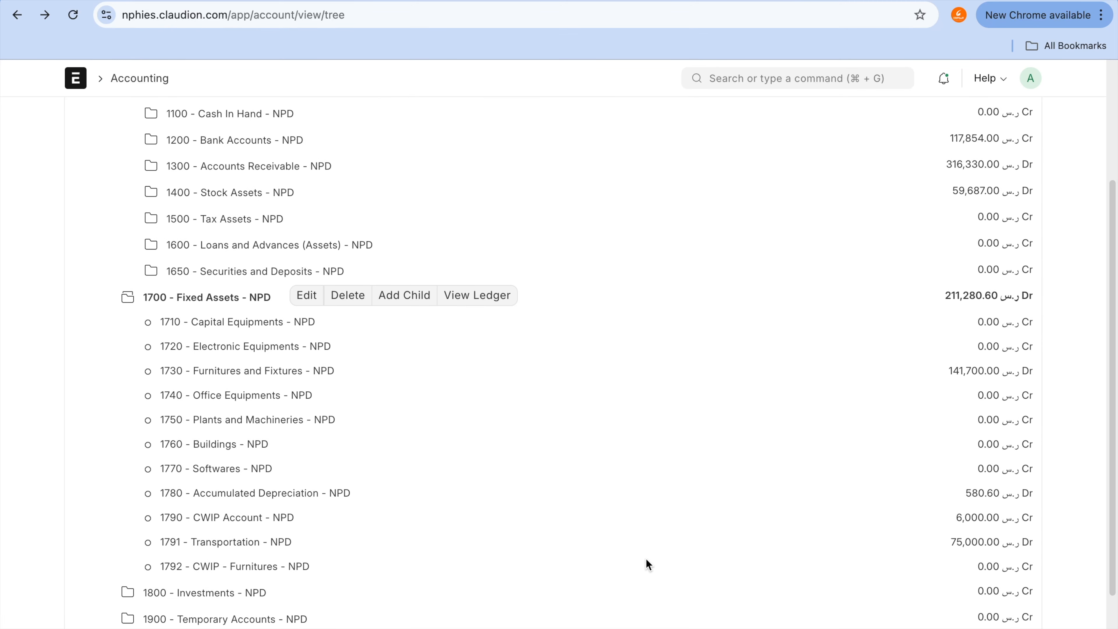
{"action": "left_click", "coordinate": [259, 575]}
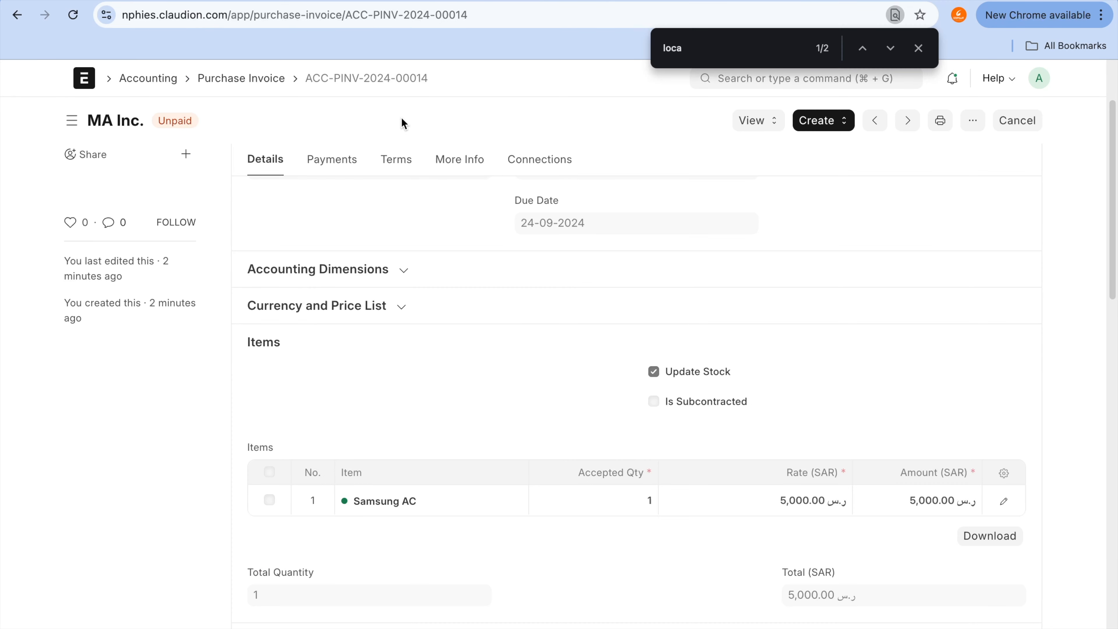
Step: Close the page search on the Samsung AC purchase invoice and open the Transportation asset category
{"action": "left_click", "coordinate": [919, 48]}
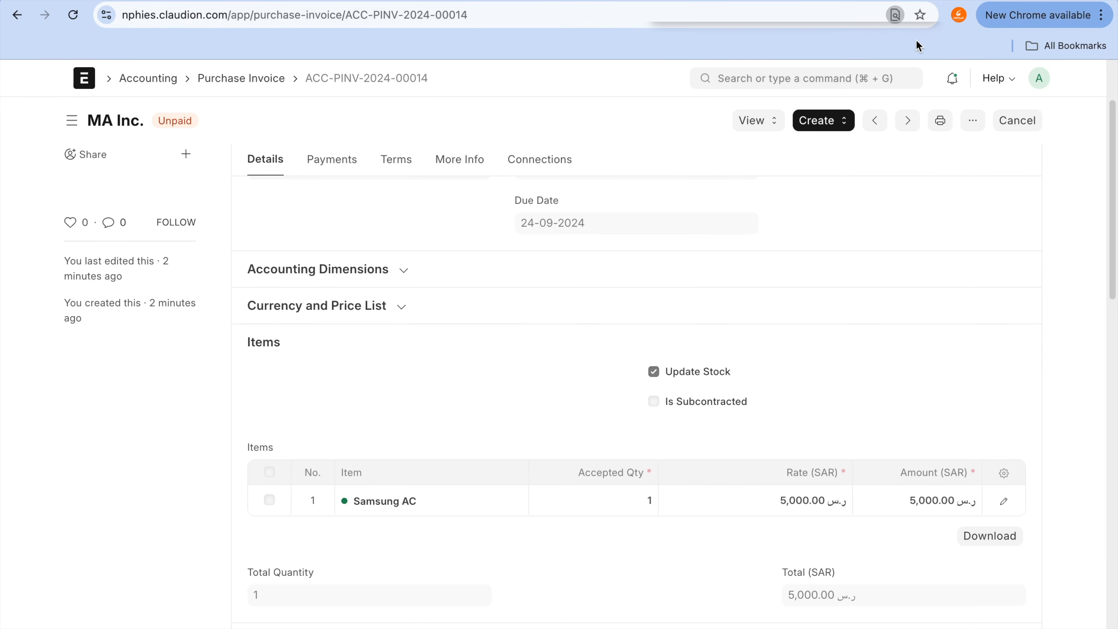
{"action": "left_click", "coordinate": [842, 83]}
{"action": "type", "text": "asset ca"}
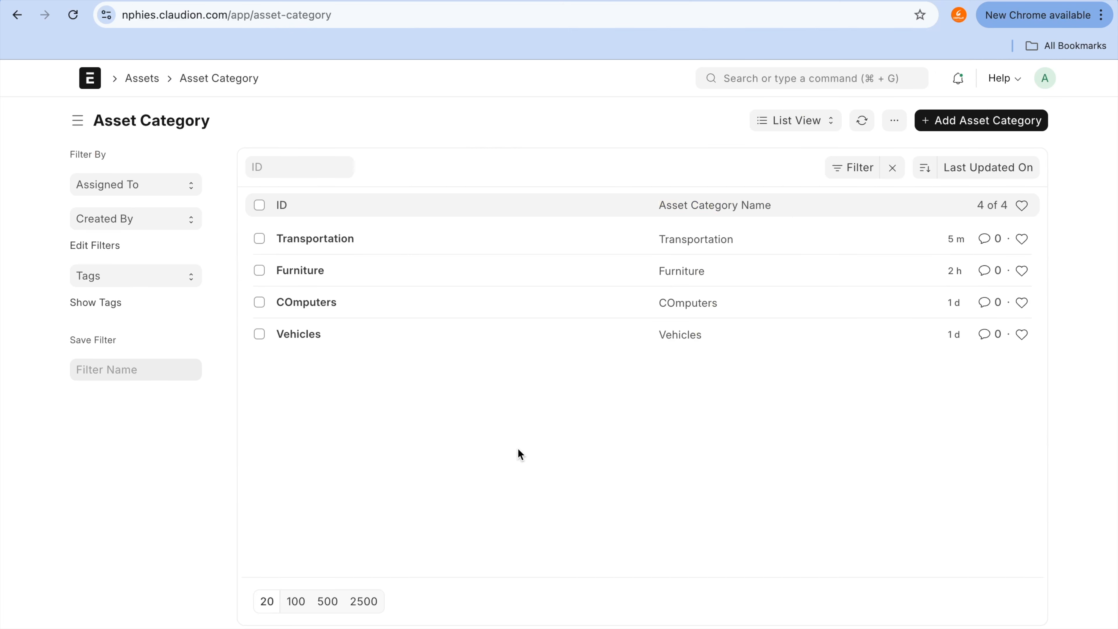
{"action": "left_click", "coordinate": [323, 238]}
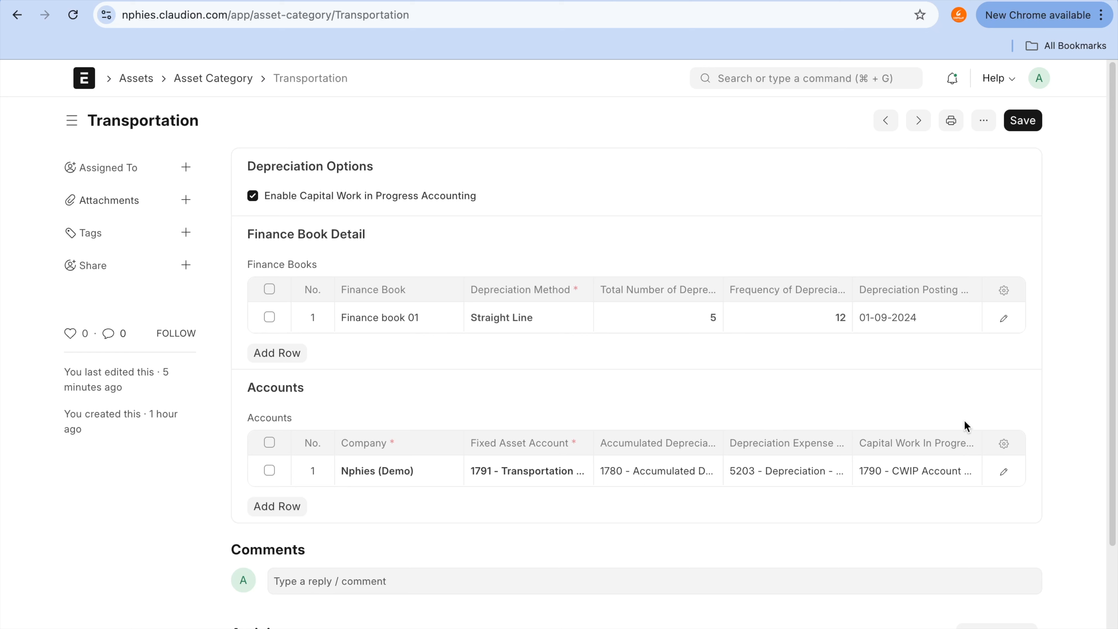
Step: Clear the Capital Work In Progress account in the Nphies (Demo) row of the category's Accounts table
{"action": "mouse_move", "coordinate": [920, 428]}
{"action": "left_mouse_down"}
{"action": "mouse_move", "coordinate": [869, 436]}
{"action": "mouse_move", "coordinate": [984, 478]}
{"action": "left_mouse_up"}
{"action": "left_click", "coordinate": [975, 470]}
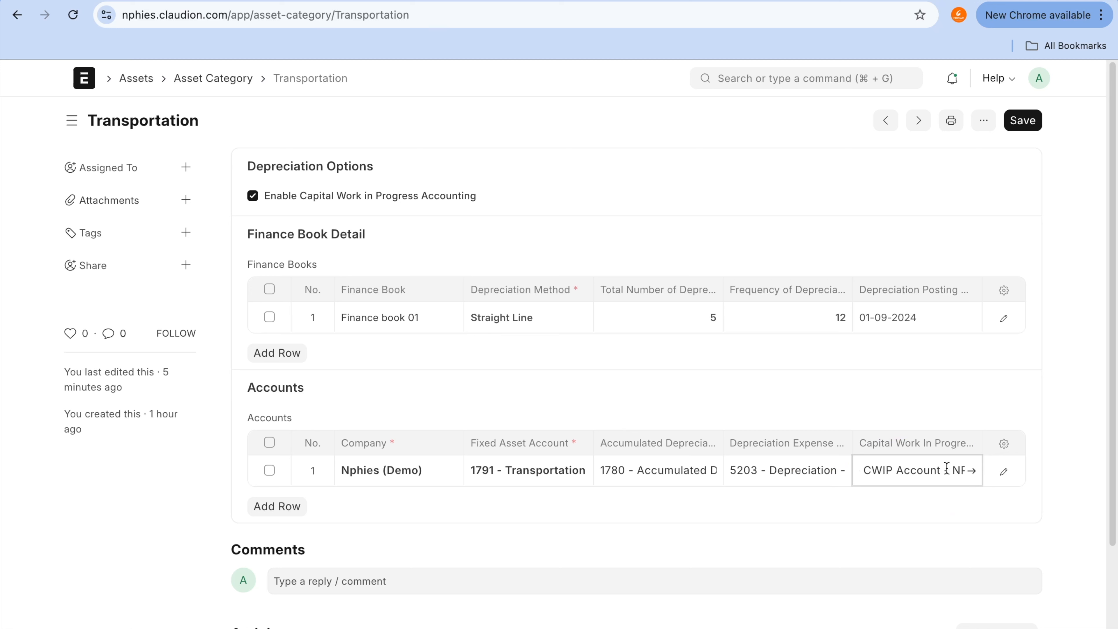
{"action": "key", "text": "super+a"}
{"action": "key", "text": "BackSpace"}
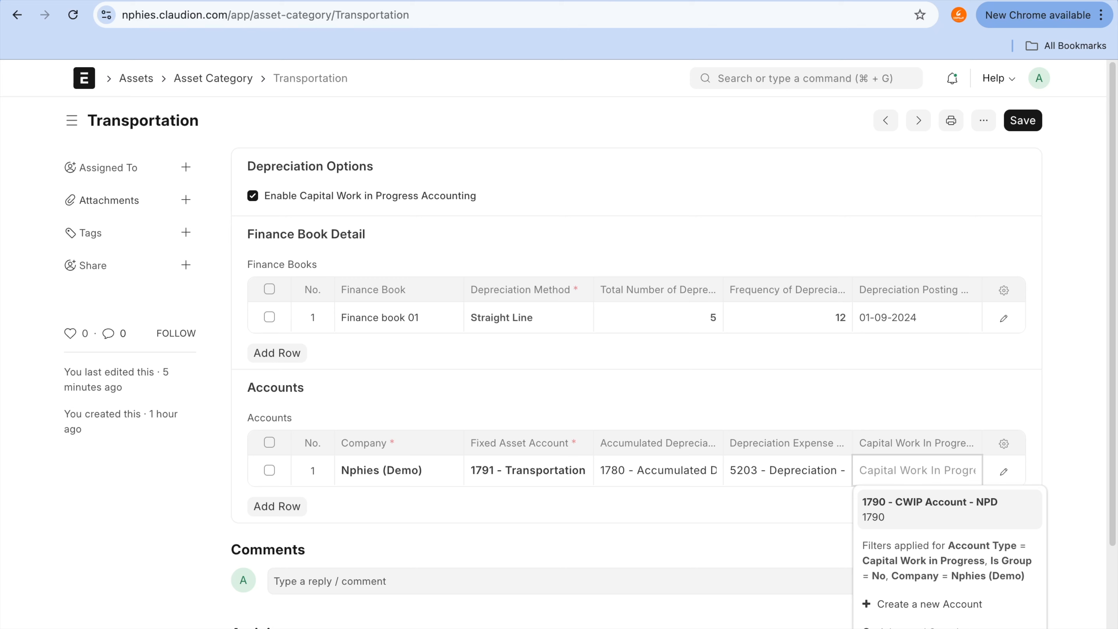
Step: Switch back to the Chart of Accounts, open the 1790 - CWIP Account record to check its account type, and return
{"action": "key", "text": "ctrl+Tab"}
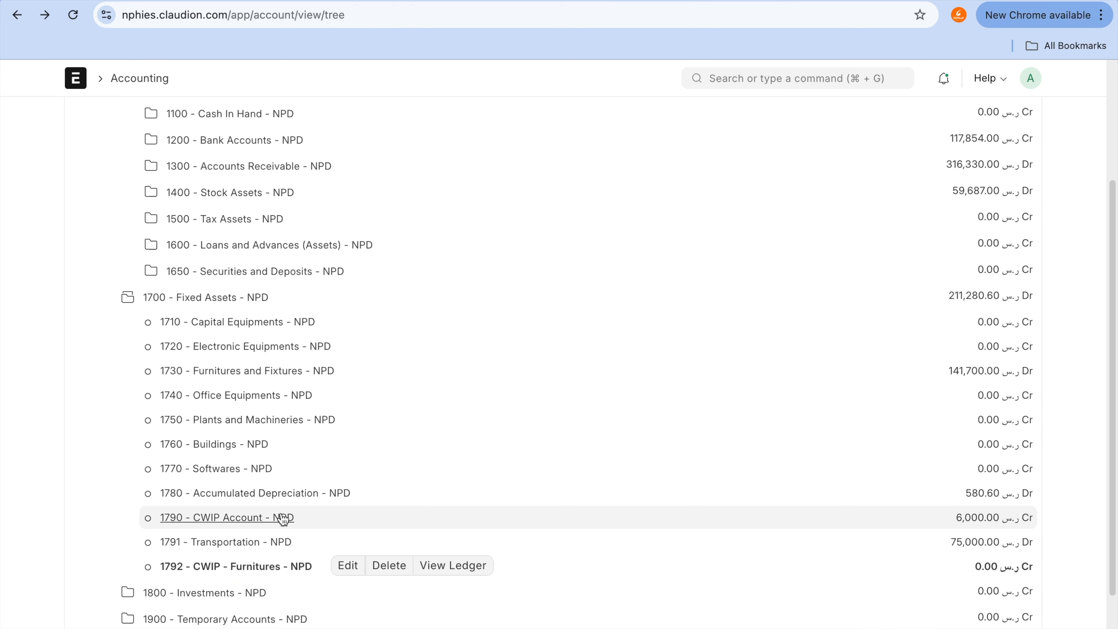
{"action": "left_click", "coordinate": [274, 522]}
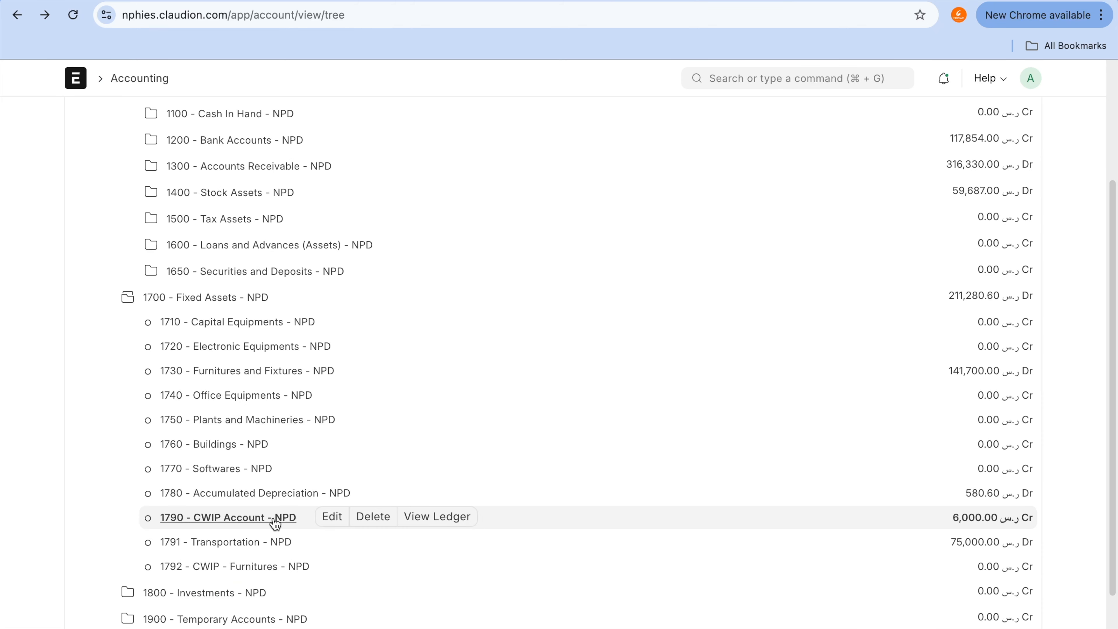
{"action": "left_click", "coordinate": [338, 520]}
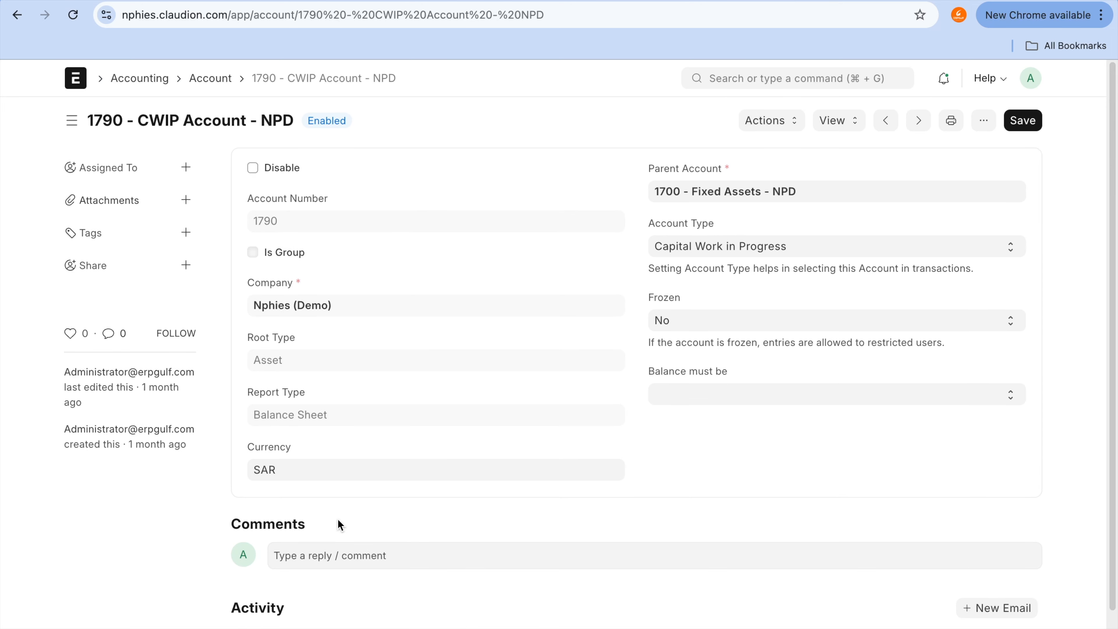
{"action": "left_click", "coordinate": [18, 15]}
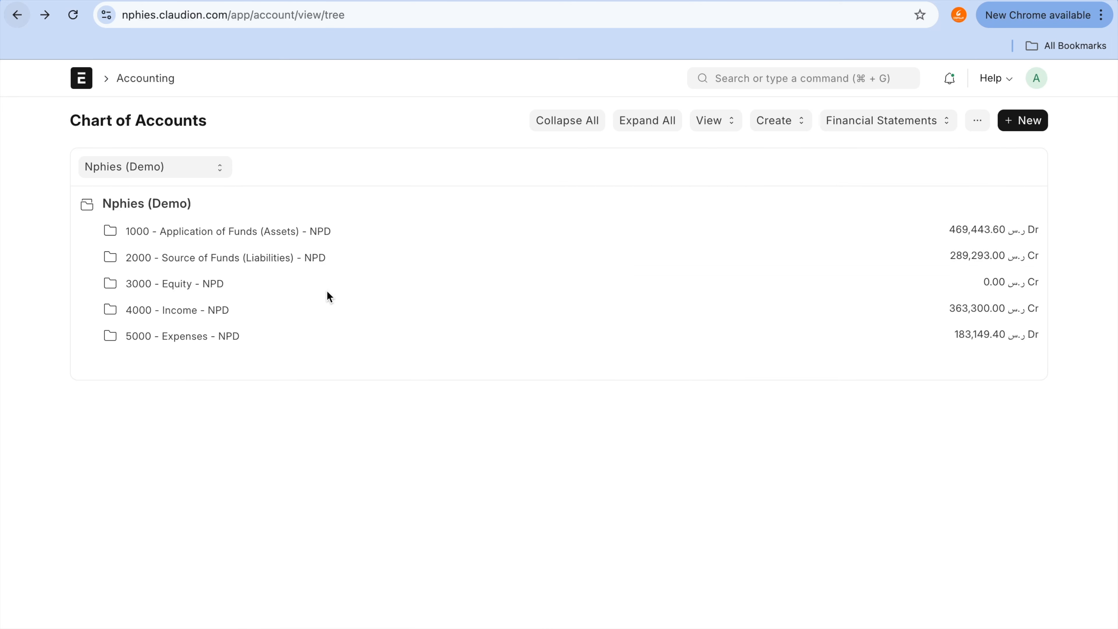
Step: Expand Application of Funds (Assets) > Fixed Assets and open the 1792 - CWIP - Furnitures account for editing
{"action": "left_click", "coordinate": [244, 239]}
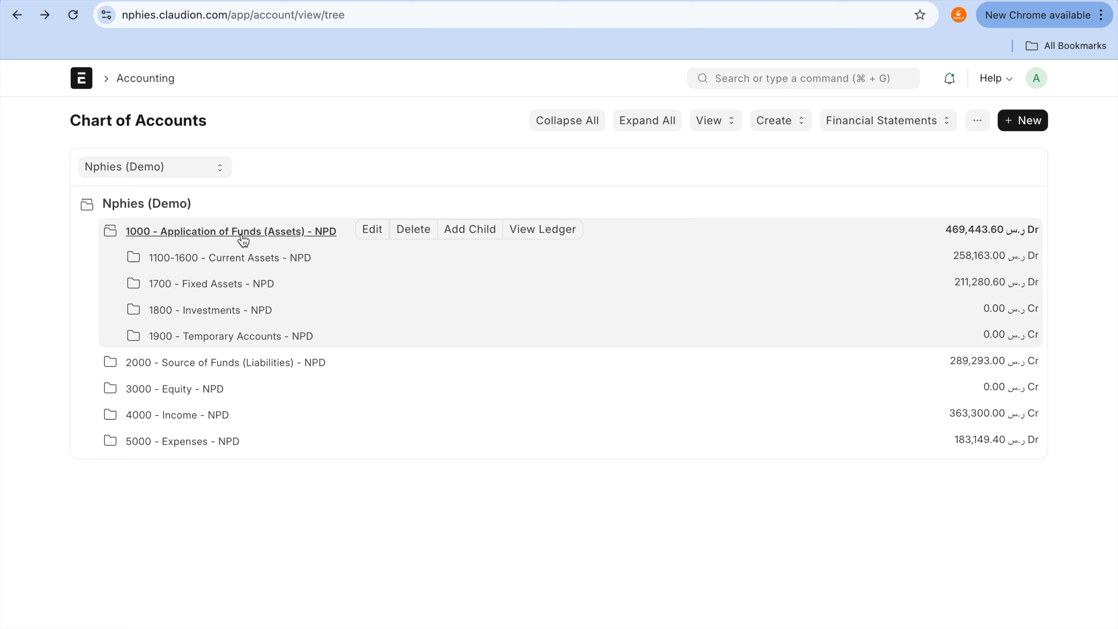
{"action": "left_click", "coordinate": [242, 363]}
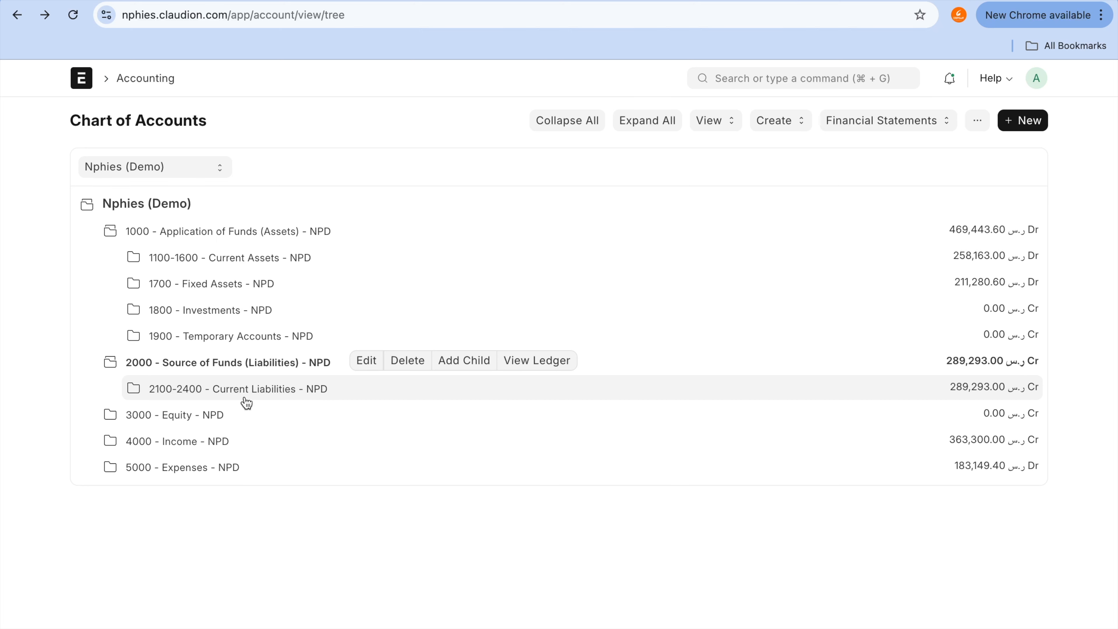
{"action": "left_click", "coordinate": [254, 285]}
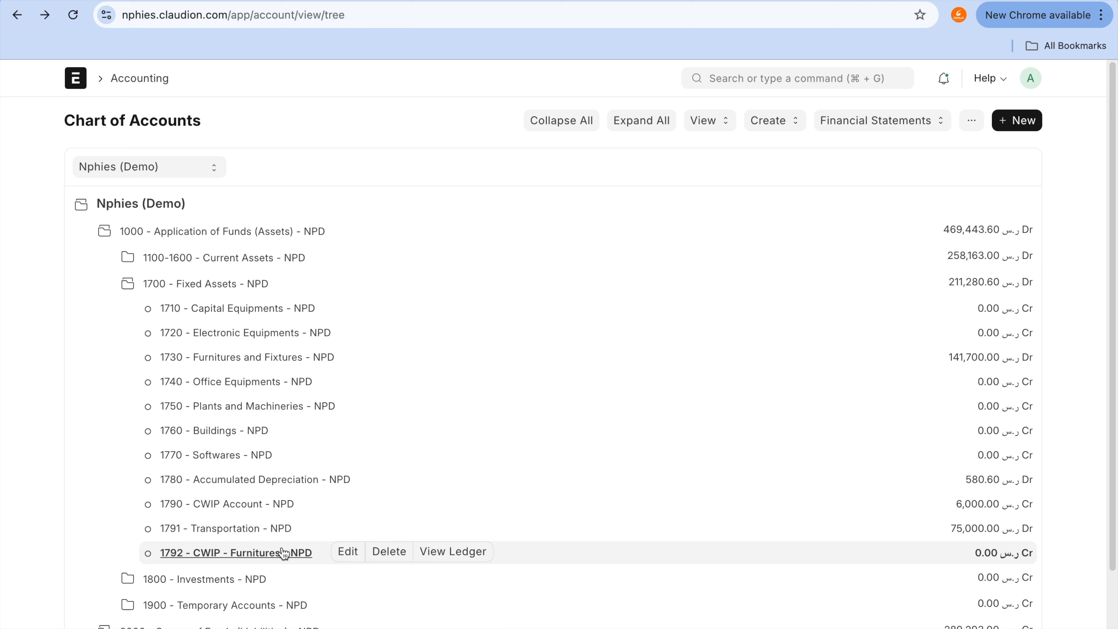
{"action": "left_click", "coordinate": [348, 553]}
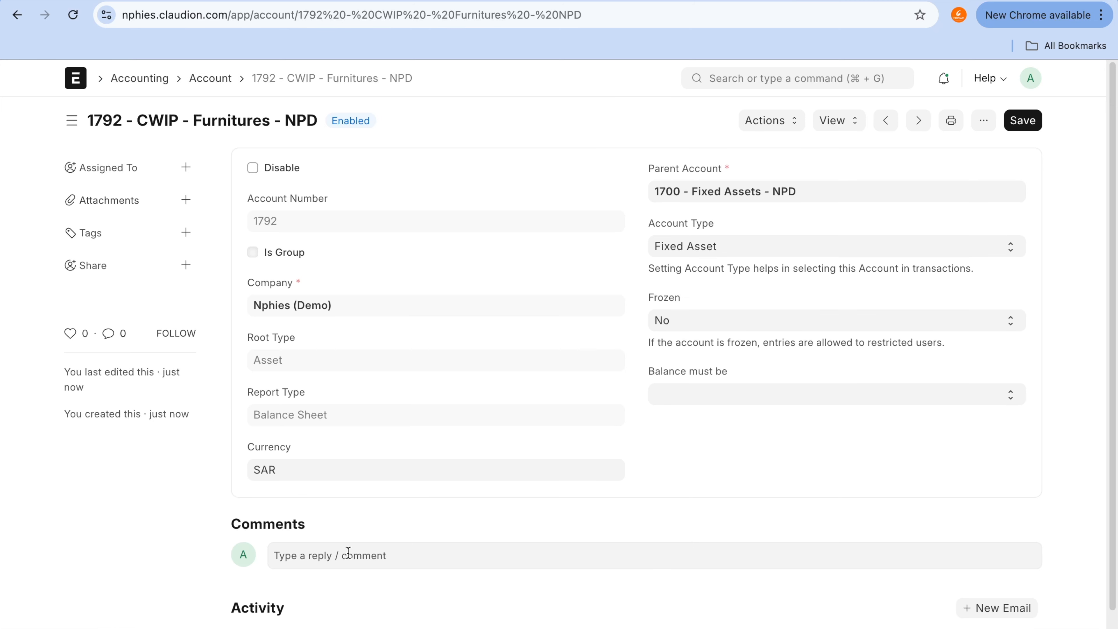
Step: Set the 1792 - CWIP - Furnitures account's type to Capital Work in Progress and save the account
{"action": "left_click", "coordinate": [769, 246]}
{"action": "key", "text": "c"}
{"action": "key", "text": "Up"}
{"action": "key", "text": "Up"}
{"action": "key", "text": "Up"}
{"action": "key", "text": "Up"}
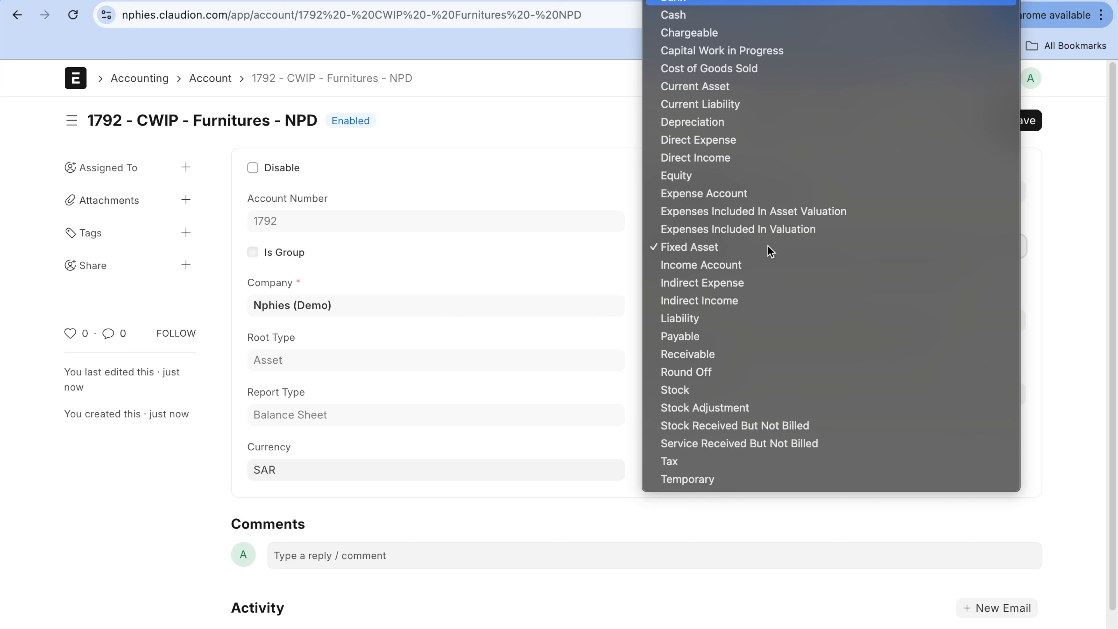
{"action": "key", "text": "c"}
{"action": "key", "text": "Up"}
{"action": "key", "text": "Up"}
{"action": "key", "text": "Up"}
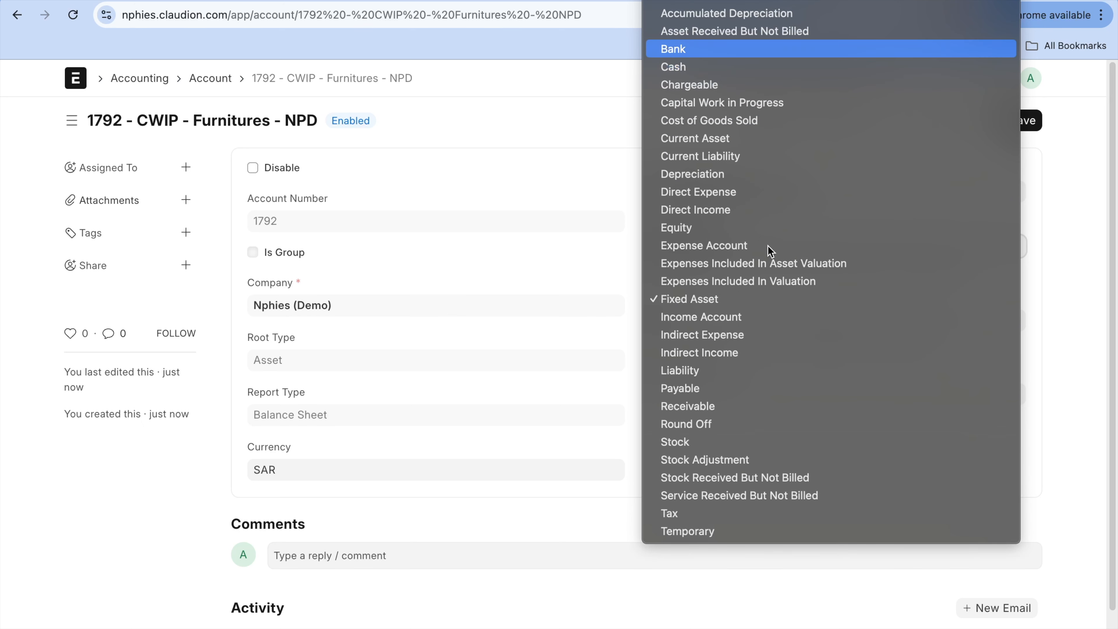
{"action": "key", "text": "Down"}
{"action": "key", "text": "Down"}
{"action": "key", "text": "Down"}
{"action": "key", "text": "Down"}
{"action": "key", "text": "Down"}
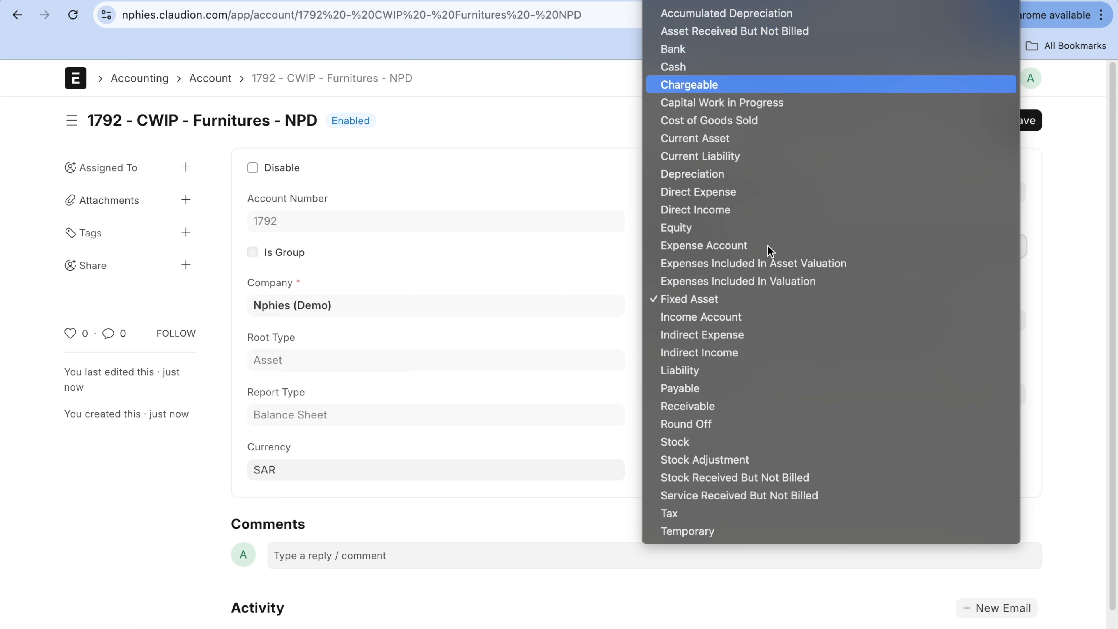
{"action": "key", "text": "Return"}
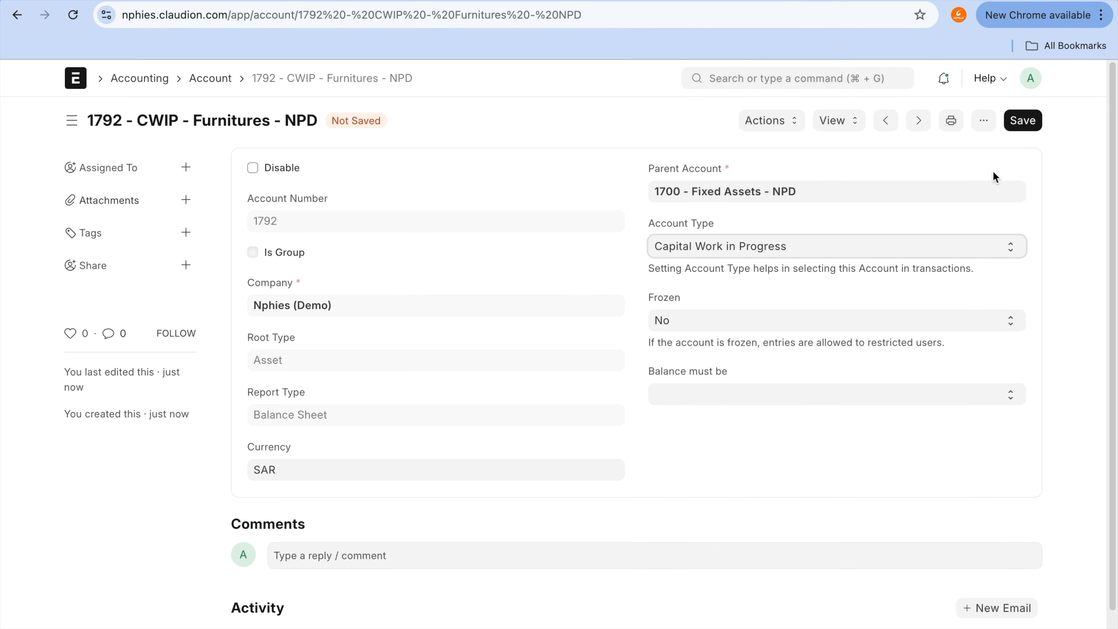
{"action": "left_click", "coordinate": [1026, 124]}
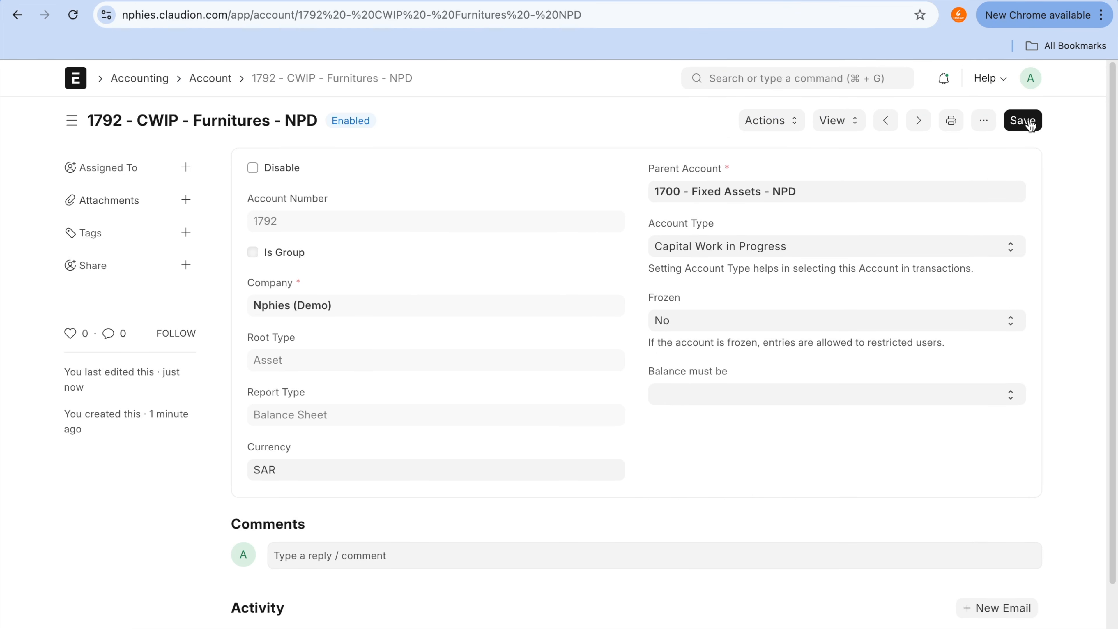
Step: Return to the Transportation asset category, set its Capital Work In Progress account to 1792 - CWIP - Furnitures, and save
{"action": "left_click", "coordinate": [744, 1]}
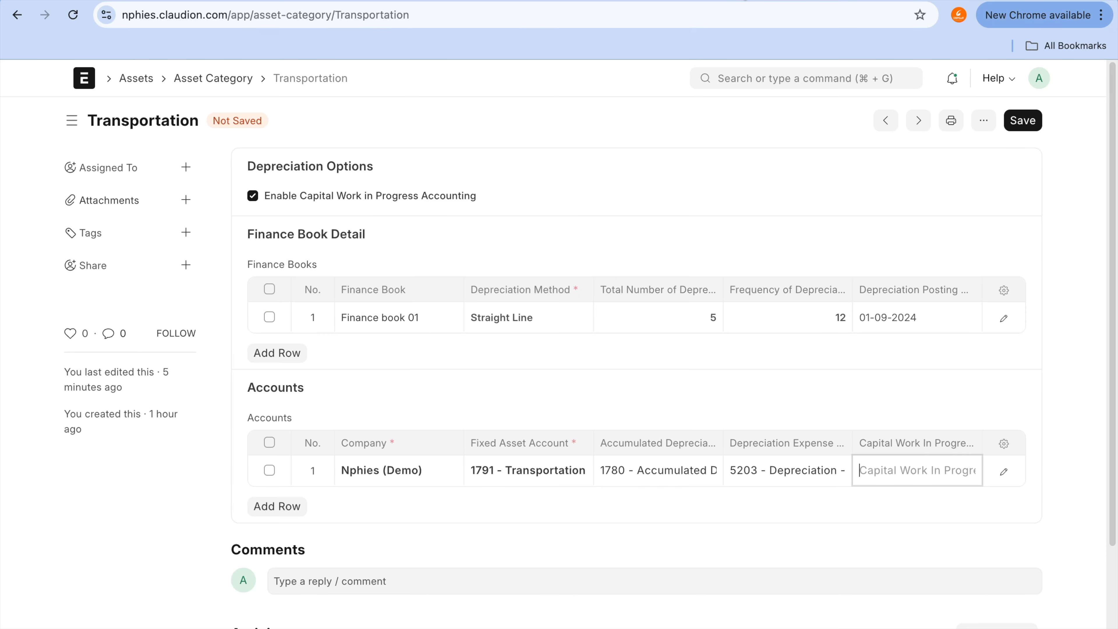
{"action": "left_click", "coordinate": [880, 481]}
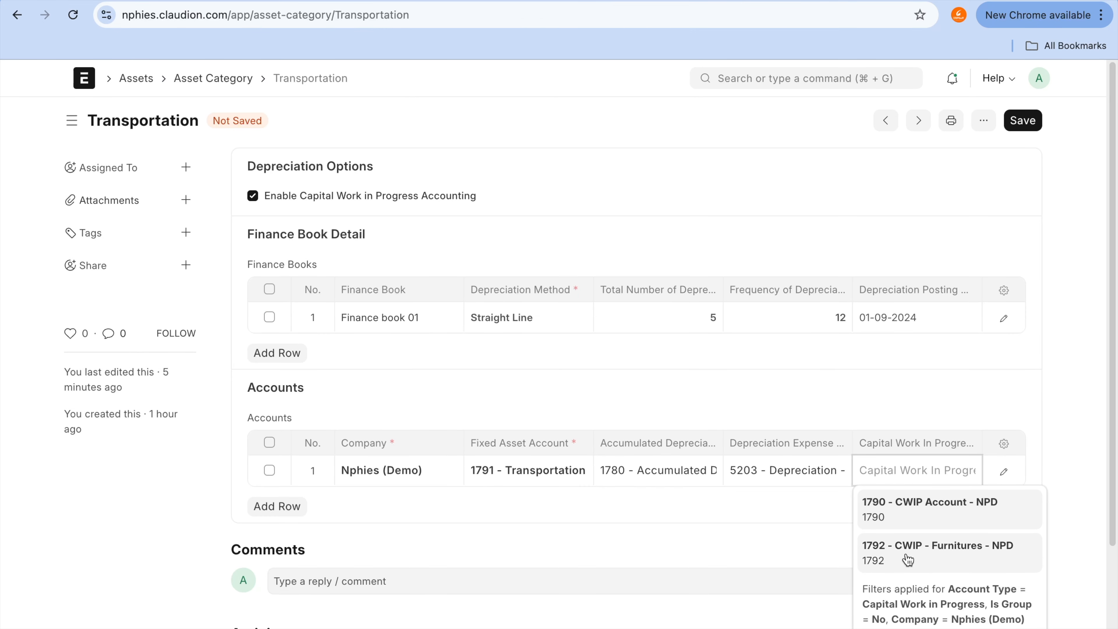
{"action": "left_click", "coordinate": [909, 568]}
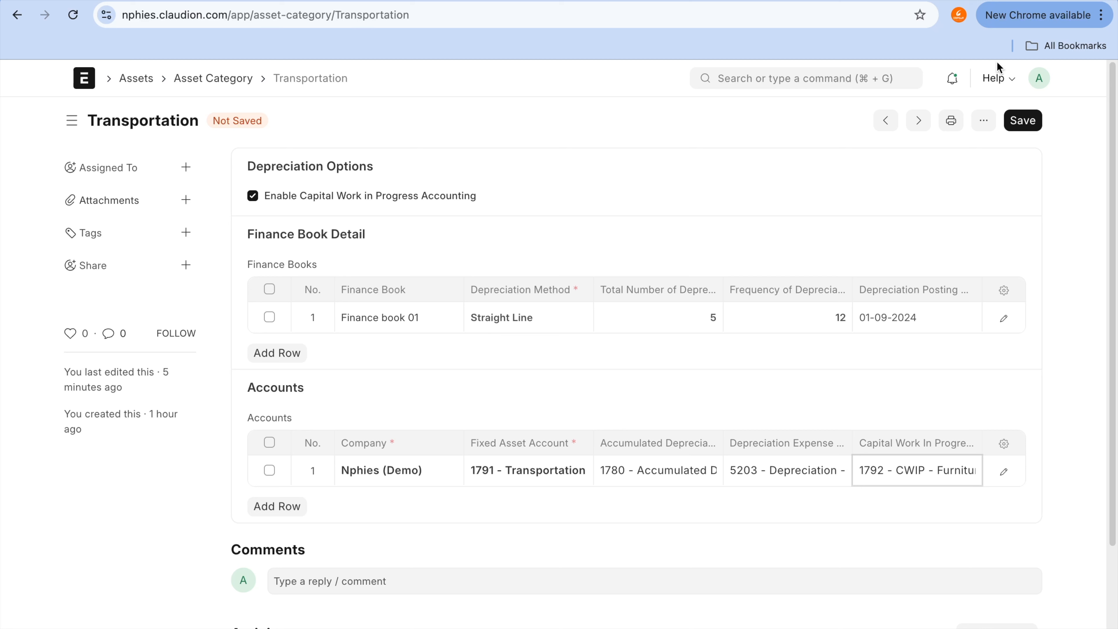
{"action": "left_click", "coordinate": [1018, 124]}
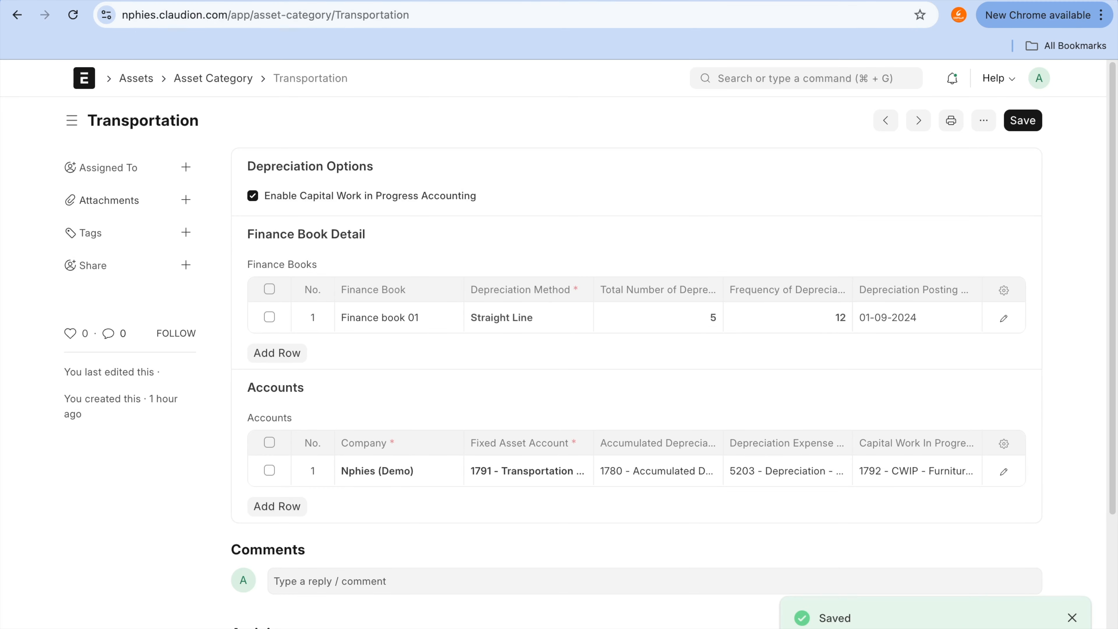
Step: Go back to the Chart of Accounts and expand 1000 - Application of Funds (Assets)
{"action": "left_click", "coordinate": [889, 3]}
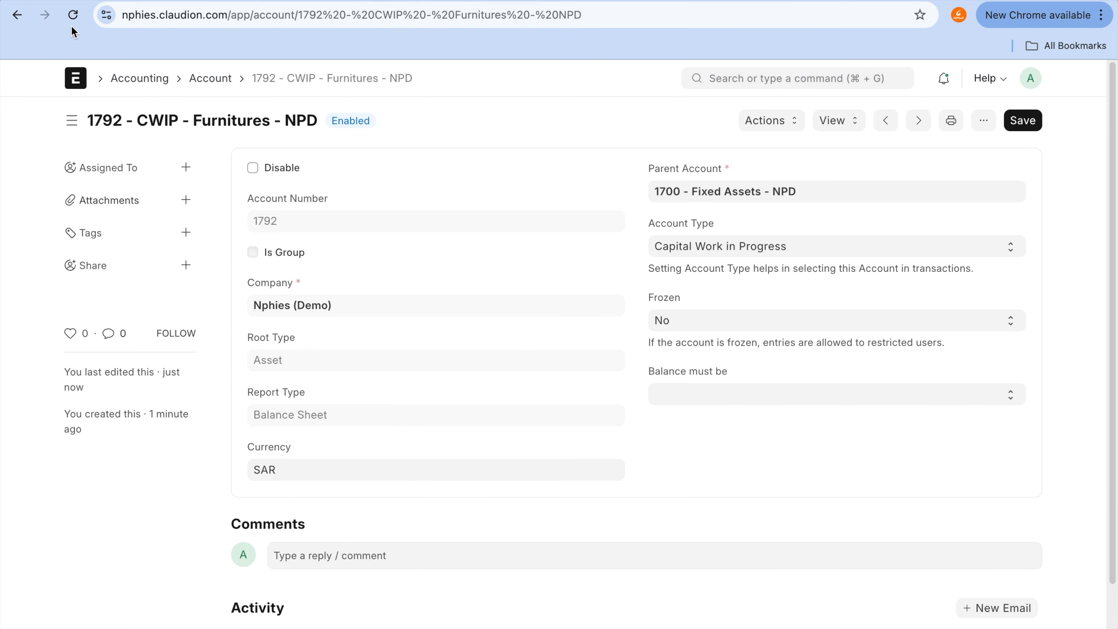
{"action": "left_click", "coordinate": [17, 15]}
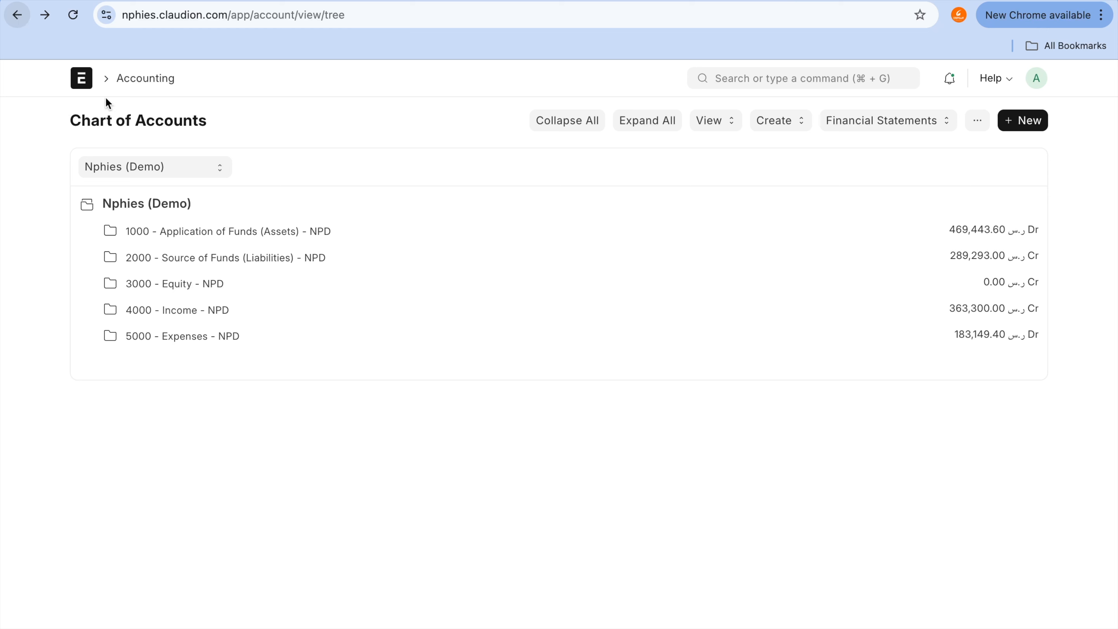
{"action": "left_click", "coordinate": [235, 237]}
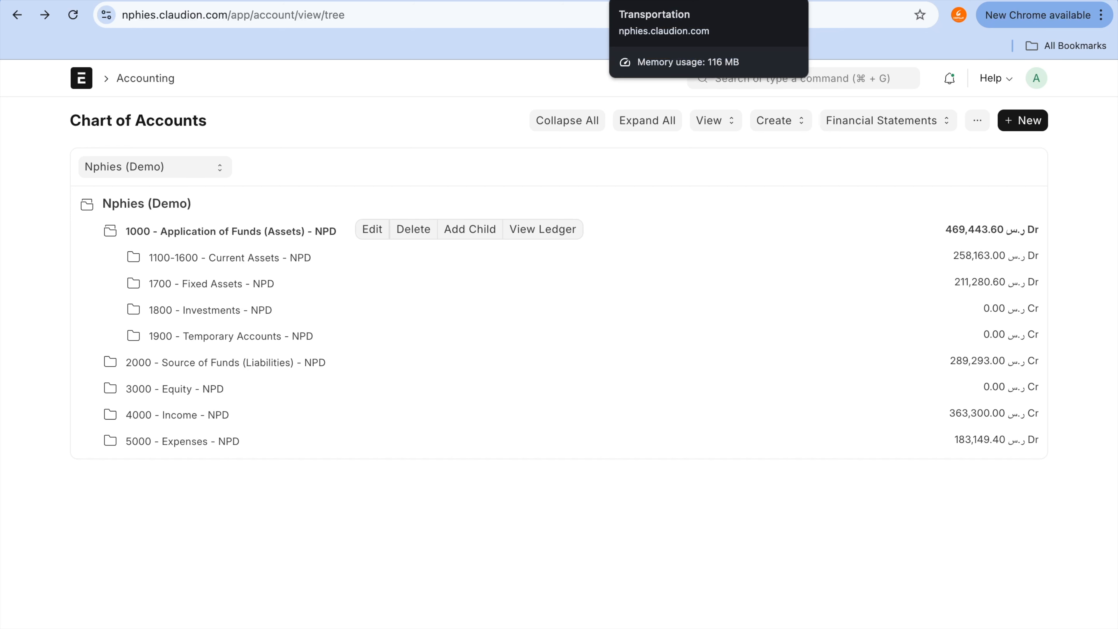
Step: Switch to the asset list, open the most recently updated submitted Samsung AC asset, and view its general ledger
{"action": "left_click", "coordinate": [498, 0]}
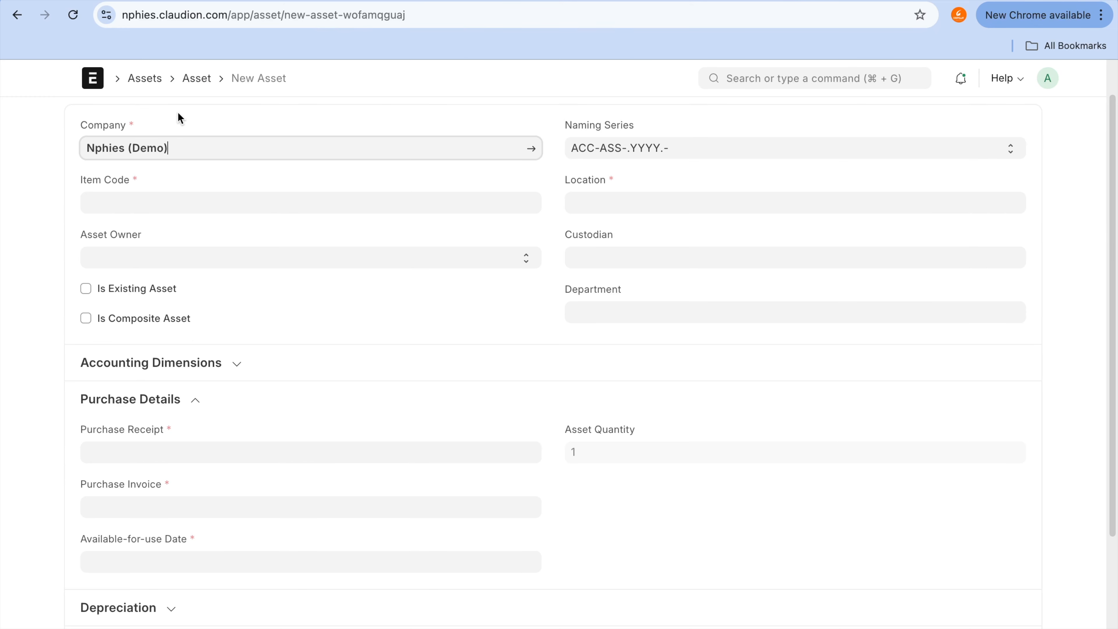
{"action": "left_click", "coordinate": [196, 78]}
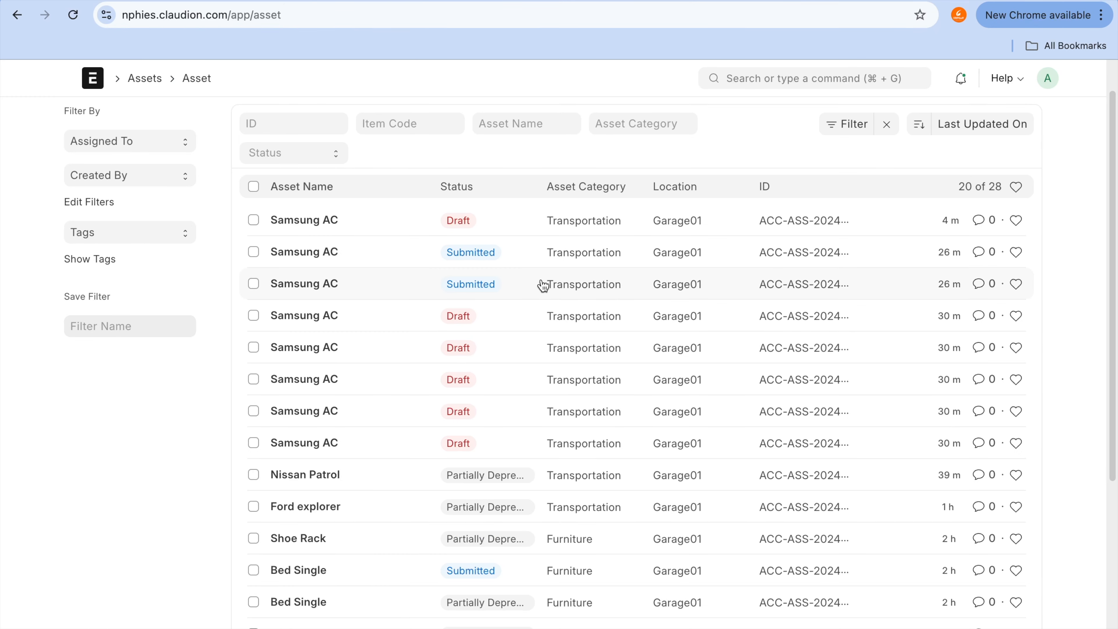
{"action": "left_click", "coordinate": [302, 253]}
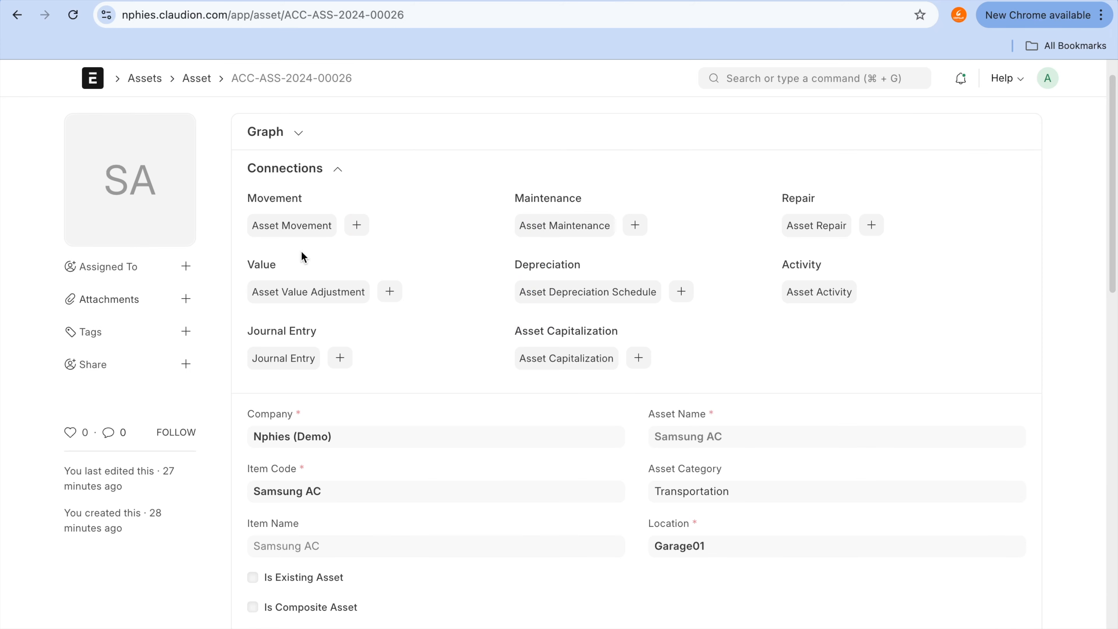
{"action": "left_click", "coordinate": [834, 123]}
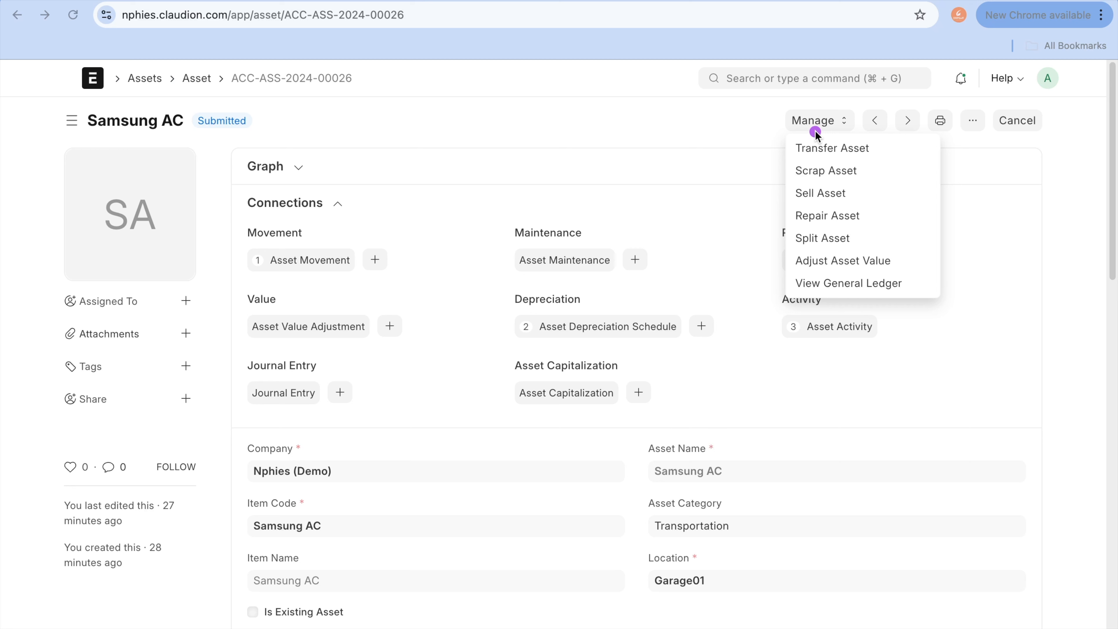
{"action": "mouse_move", "coordinate": [815, 132]}
{"action": "left_mouse_down"}
{"action": "mouse_move", "coordinate": [786, 150]}
{"action": "mouse_move", "coordinate": [800, 324]}
{"action": "mouse_move", "coordinate": [942, 150]}
{"action": "mouse_move", "coordinate": [832, 112]}
{"action": "mouse_move", "coordinate": [817, 119]}
{"action": "left_mouse_up"}
{"action": "left_click", "coordinate": [863, 283]}
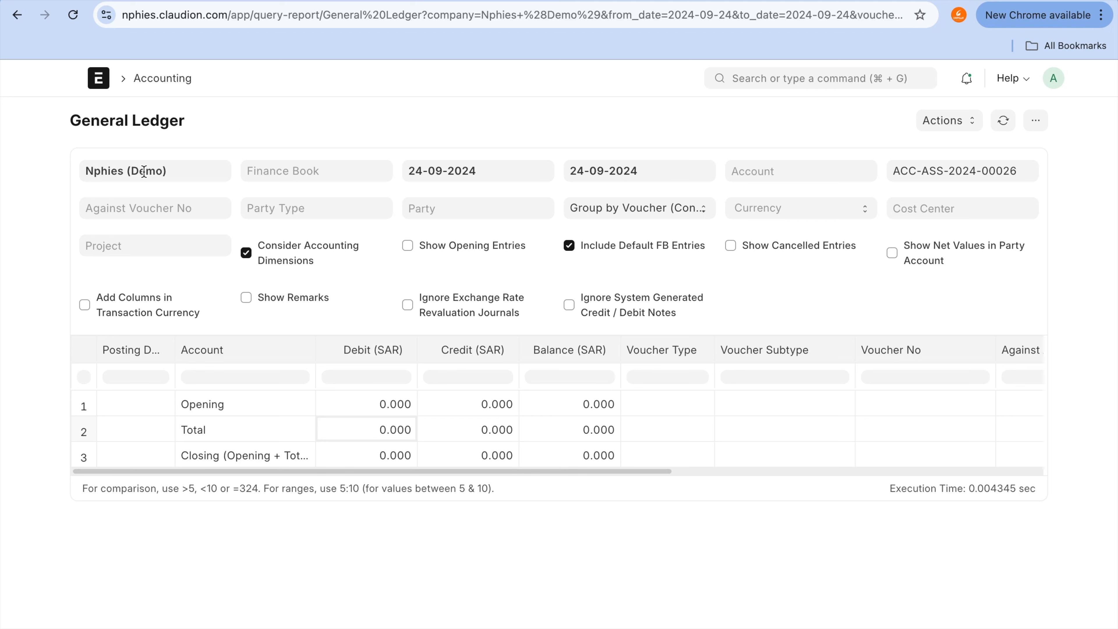
Step: Choose Finance book 01 as the general ledger's finance book filter and return to the Samsung AC asset
{"action": "left_click", "coordinate": [276, 163]}
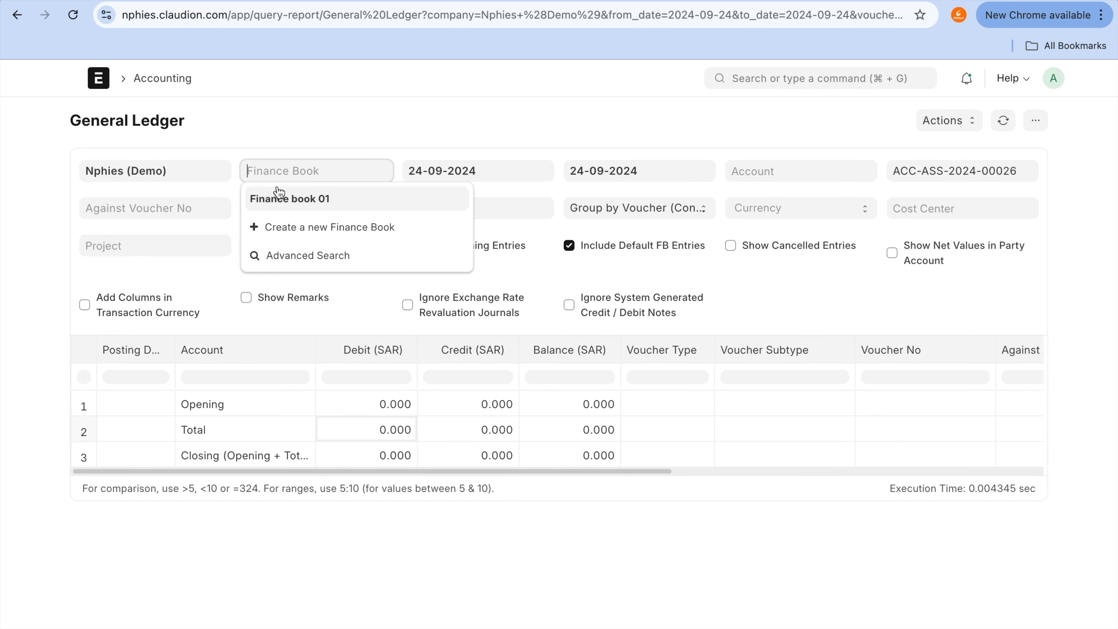
{"action": "left_click", "coordinate": [278, 191]}
{"action": "key", "text": "super+bracketleft"}
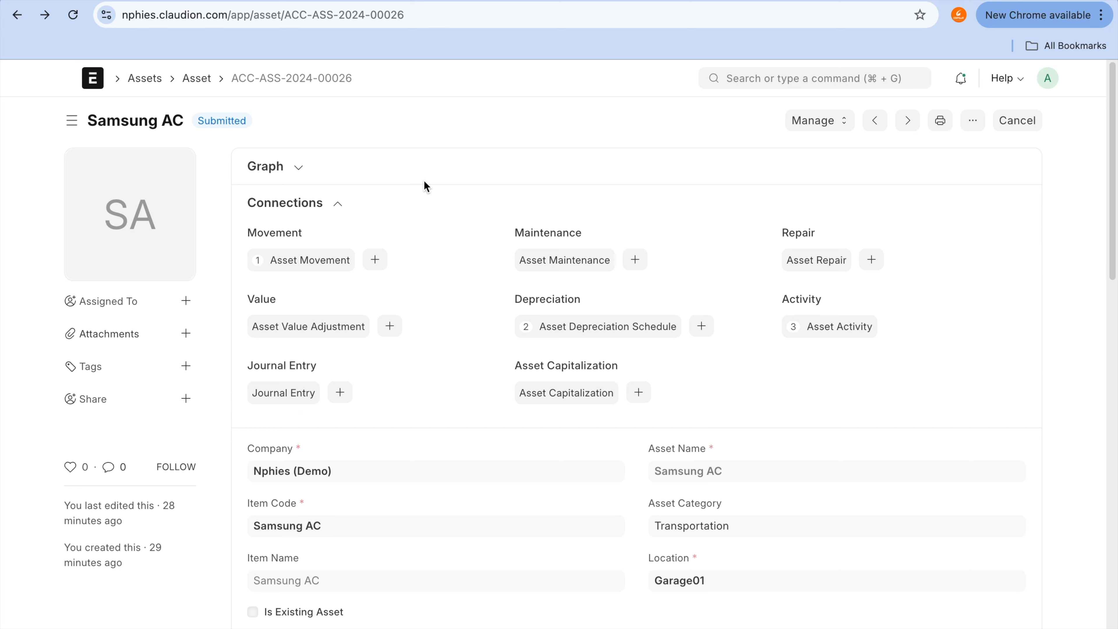
Step: Start a transfer of the Samsung AC asset with Garage01 as the target location, and leave the movement unsaved
{"action": "left_click", "coordinate": [834, 125]}
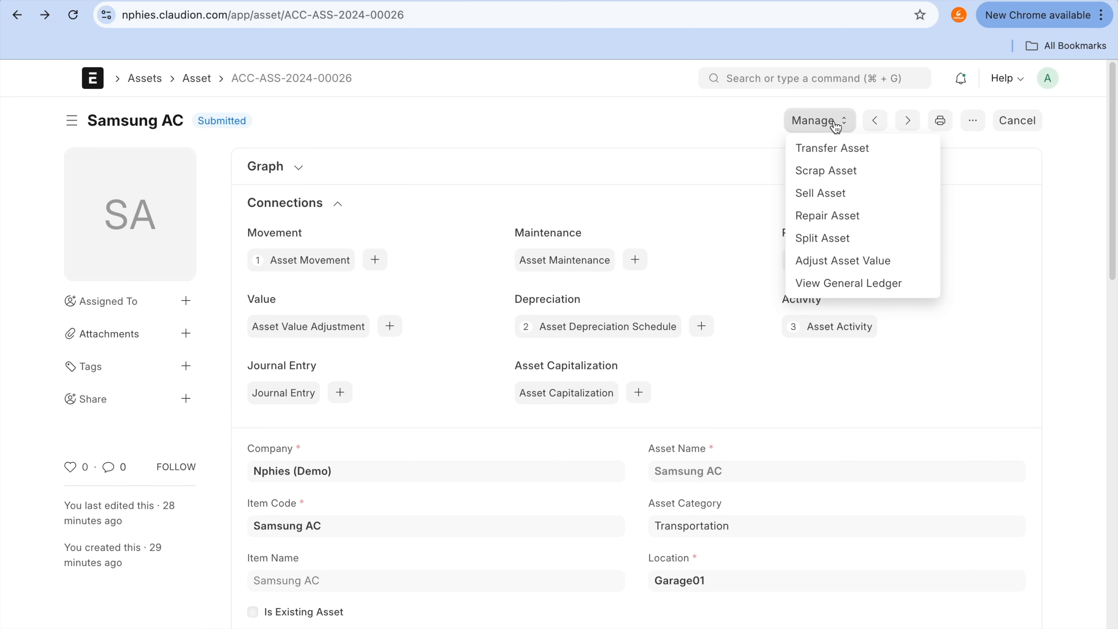
{"action": "left_click", "coordinate": [844, 149]}
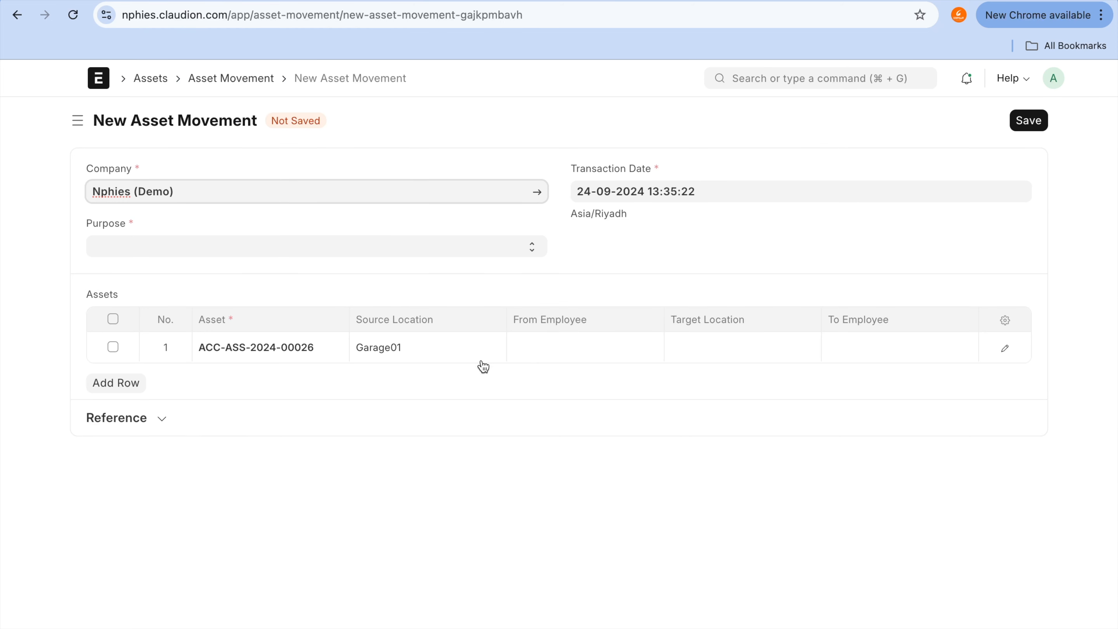
{"action": "left_click", "coordinate": [710, 350]}
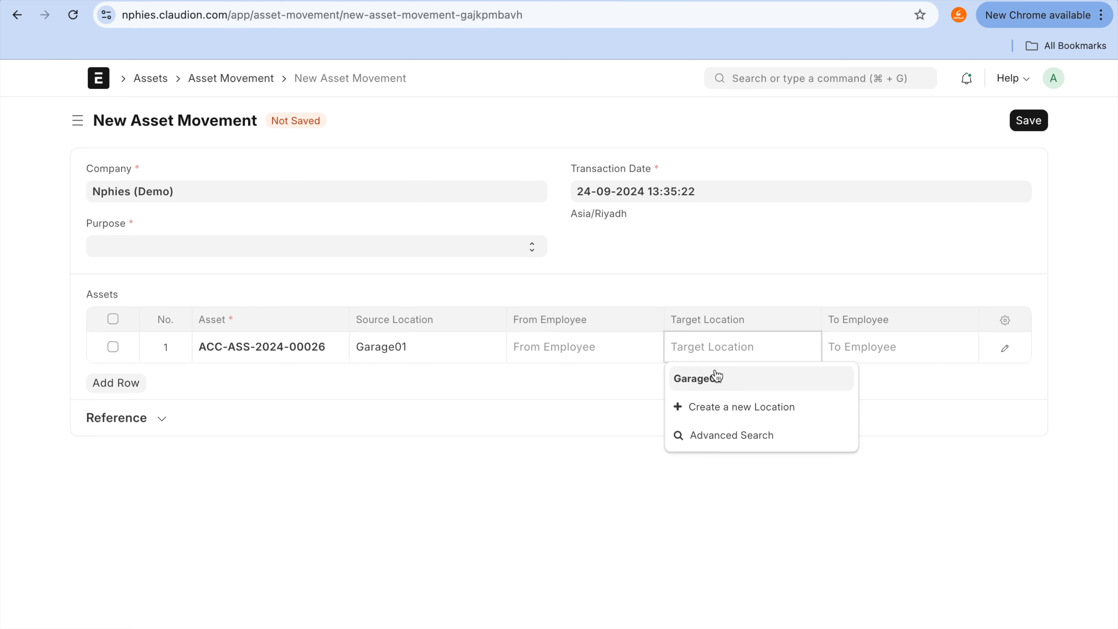
{"action": "left_click", "coordinate": [714, 378]}
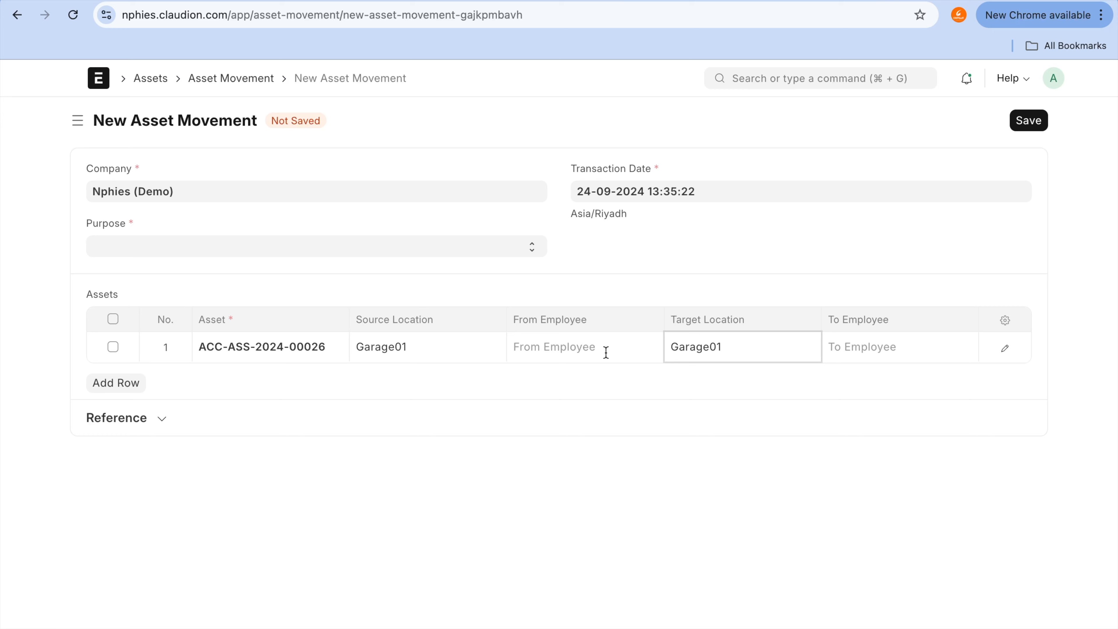
{"action": "left_click", "coordinate": [16, 15]}
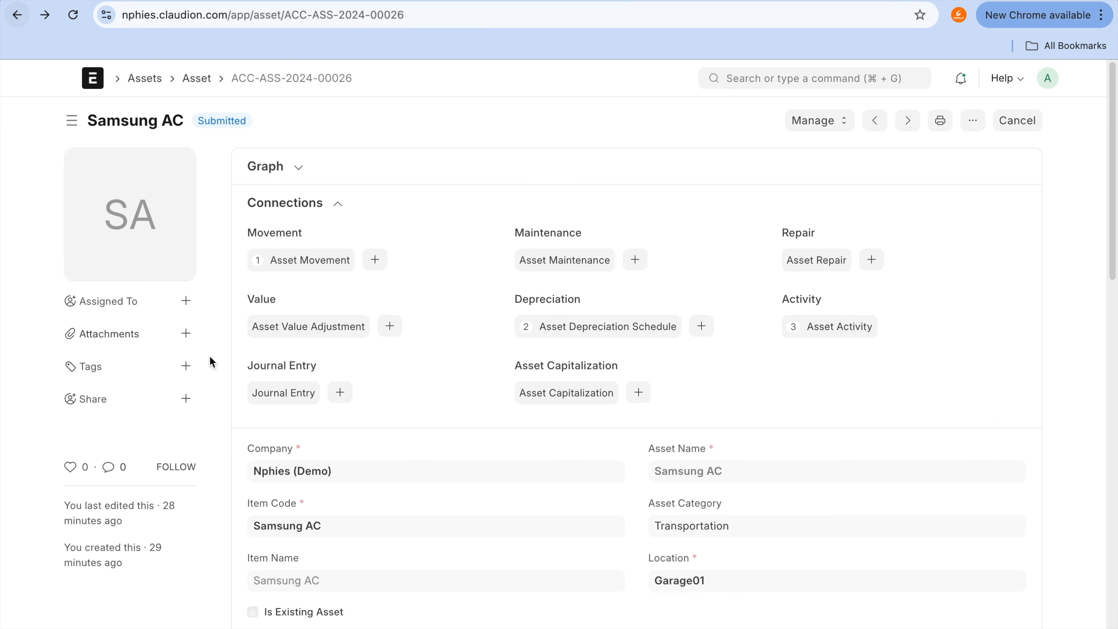
Step: Review the Samsung AC asset's details and depreciation settings, and return to the asset list
{"action": "scroll", "coordinate": [212, 376], "scroll_direction": "down", "scroll_amount": 1}
{"action": "scroll", "coordinate": [214, 373], "scroll_direction": "down", "scroll_amount": 5}
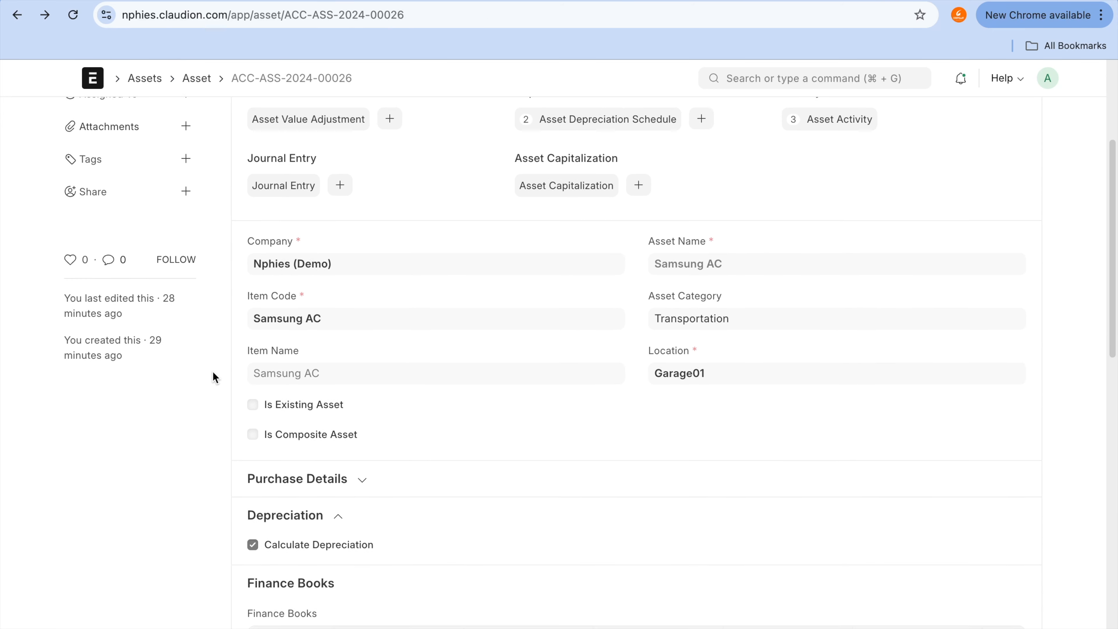
{"action": "scroll", "coordinate": [213, 377], "scroll_direction": "down", "scroll_amount": 1}
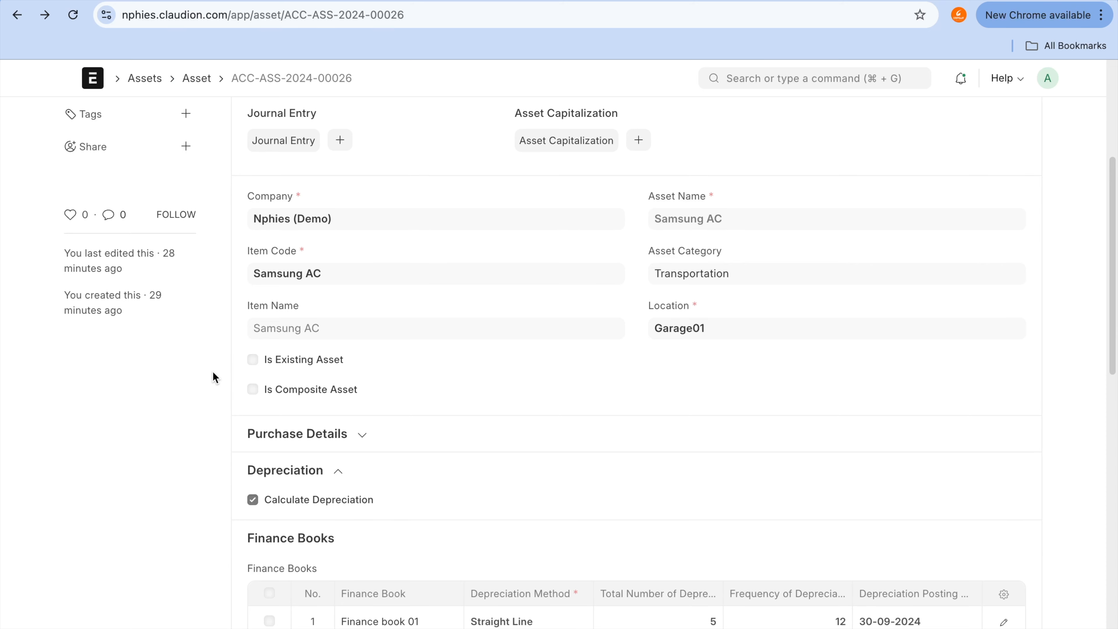
{"action": "scroll", "coordinate": [213, 375], "scroll_direction": "up", "scroll_amount": 5}
{"action": "left_click", "coordinate": [16, 15]}
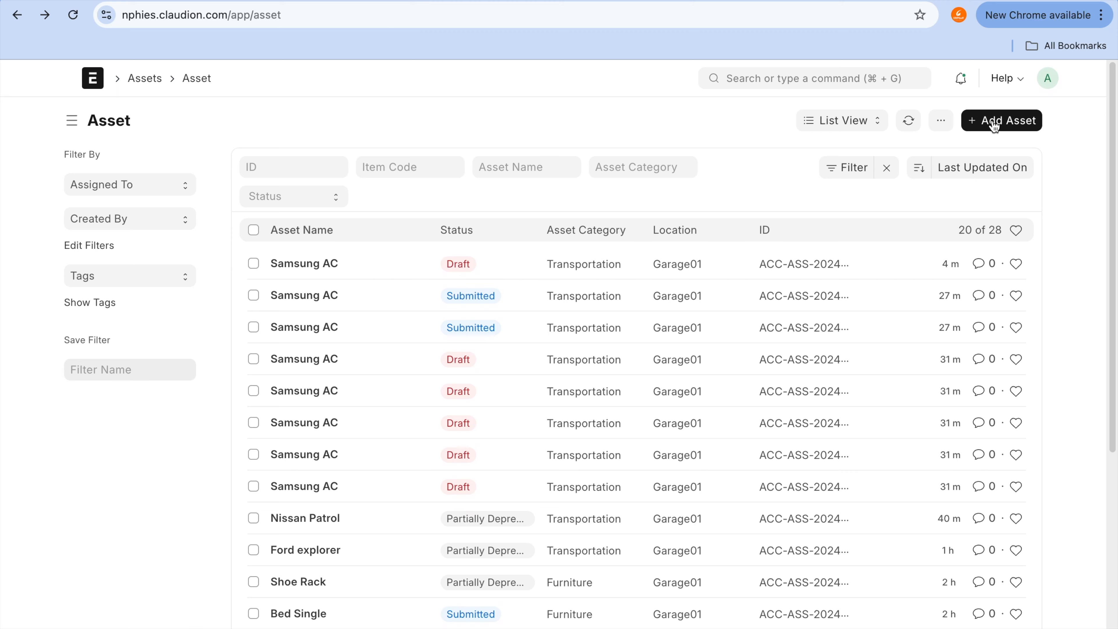
Step: Open a new asset form and examine its fields and the Asset Owner options
{"action": "left_click", "coordinate": [994, 123]}
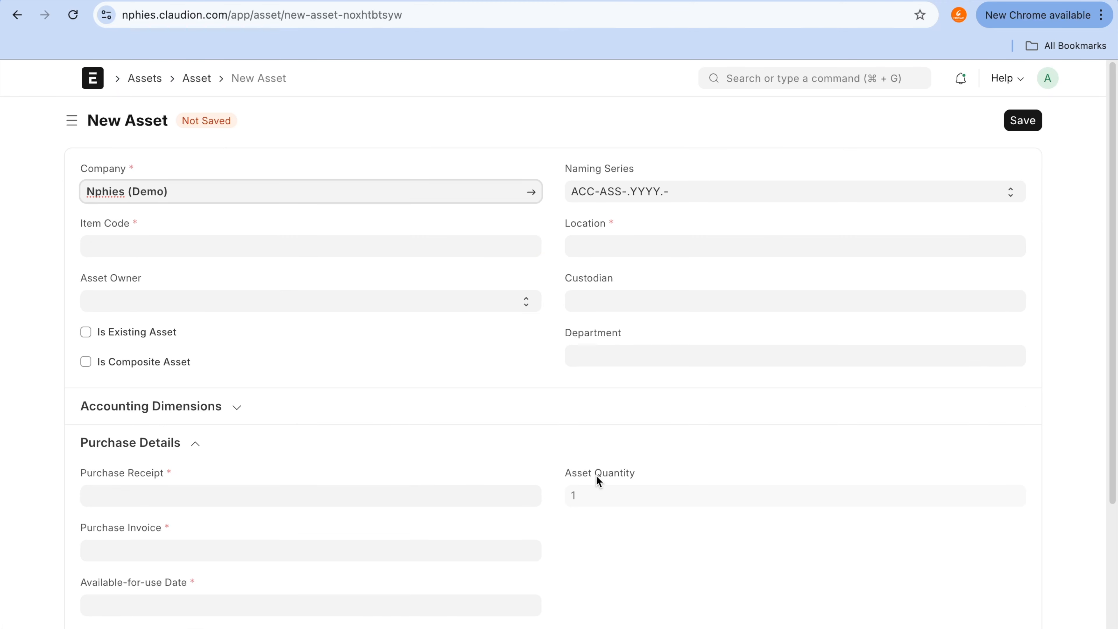
{"action": "scroll", "coordinate": [598, 481], "scroll_direction": "down", "scroll_amount": 2}
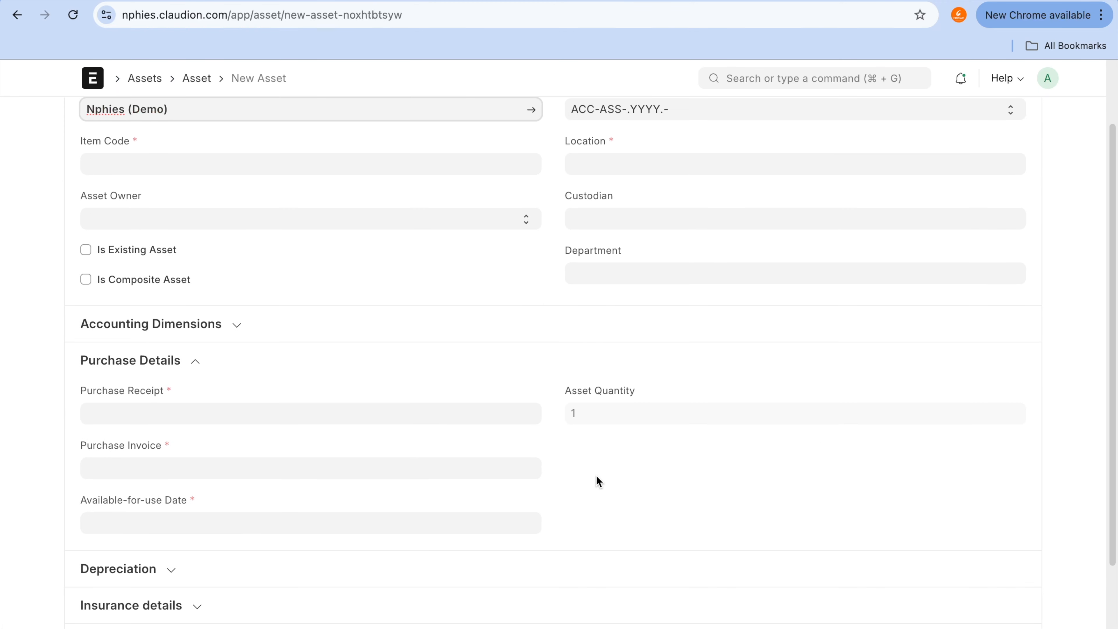
{"action": "scroll", "coordinate": [599, 481], "scroll_direction": "down", "scroll_amount": 2}
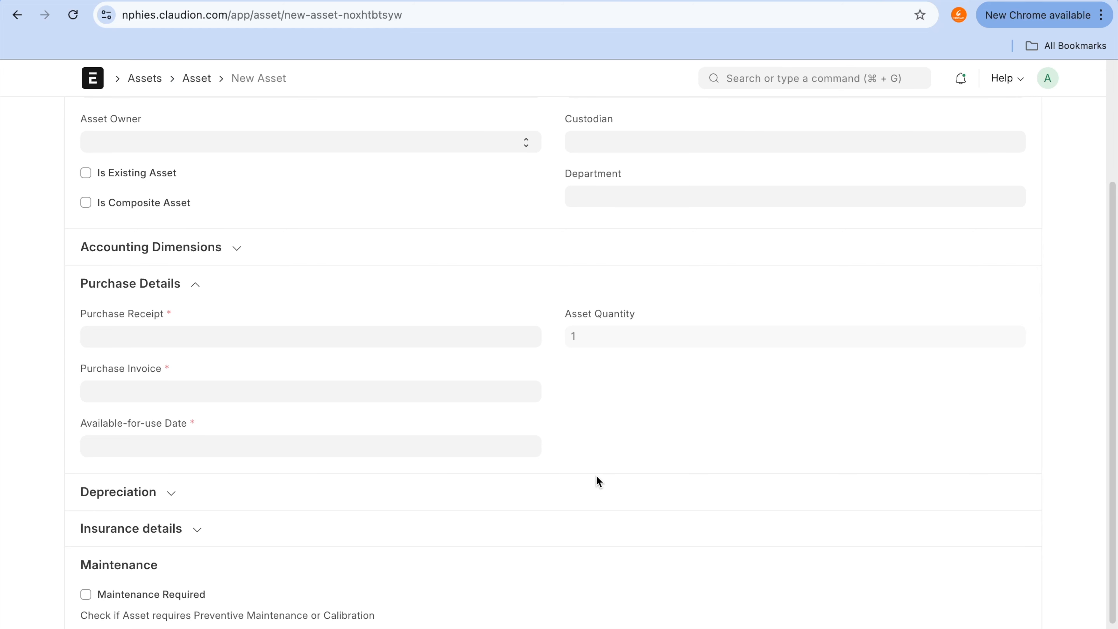
{"action": "scroll", "coordinate": [599, 482], "scroll_direction": "up", "scroll_amount": 4}
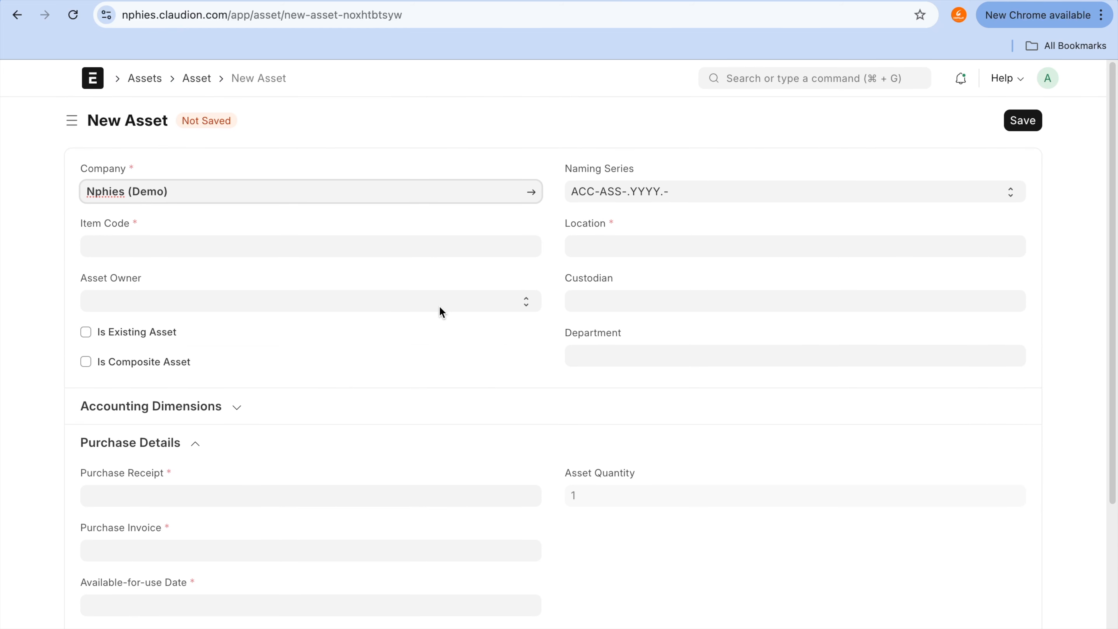
{"action": "left_click", "coordinate": [461, 300]}
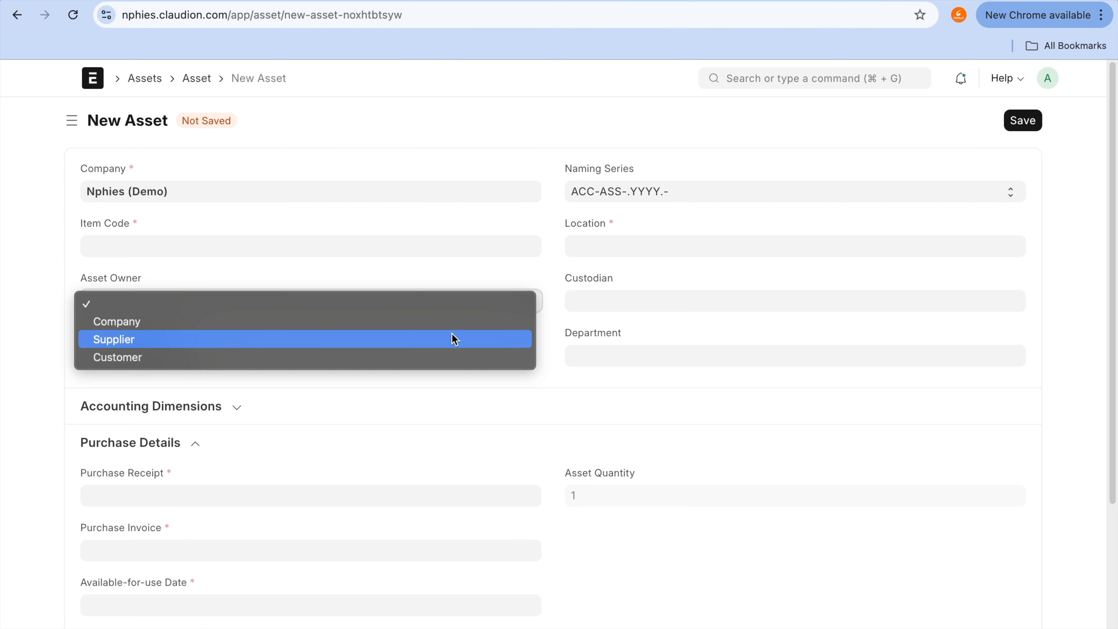
{"action": "left_click", "coordinate": [348, 162]}
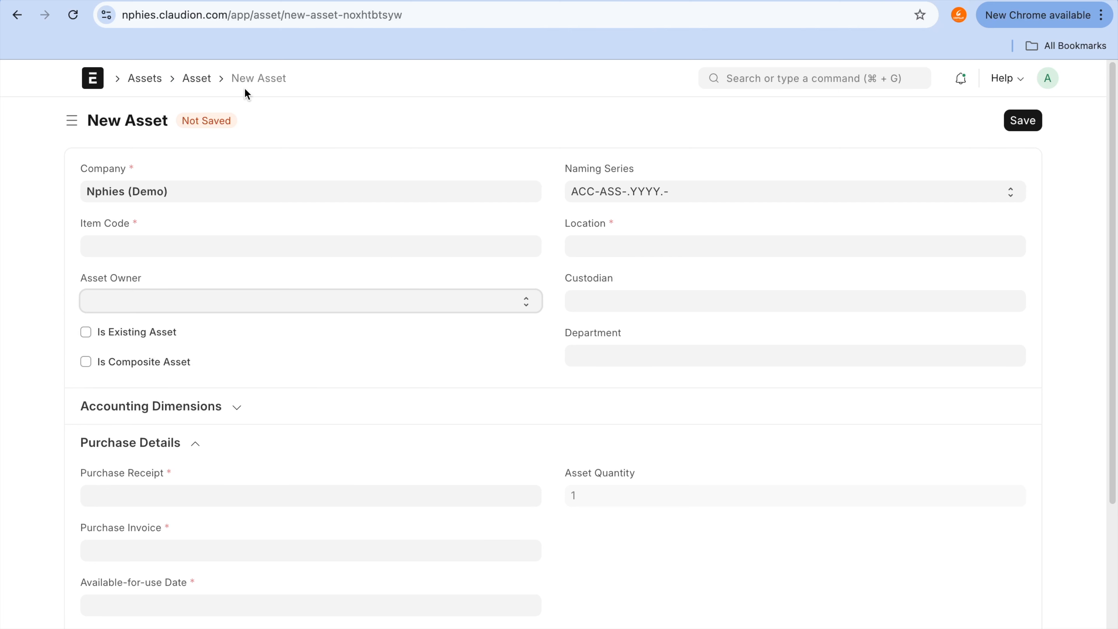
Step: Return to the asset list, reopen the most recently updated submitted Samsung AC asset, and start a transfer for it
{"action": "left_click", "coordinate": [203, 81]}
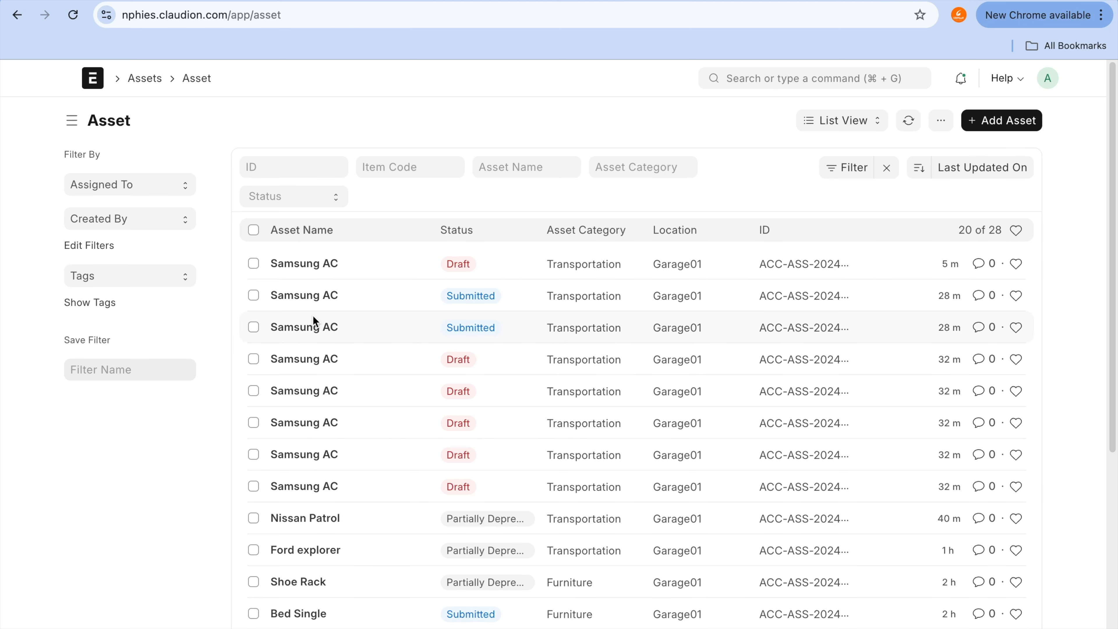
{"action": "left_click", "coordinate": [312, 298]}
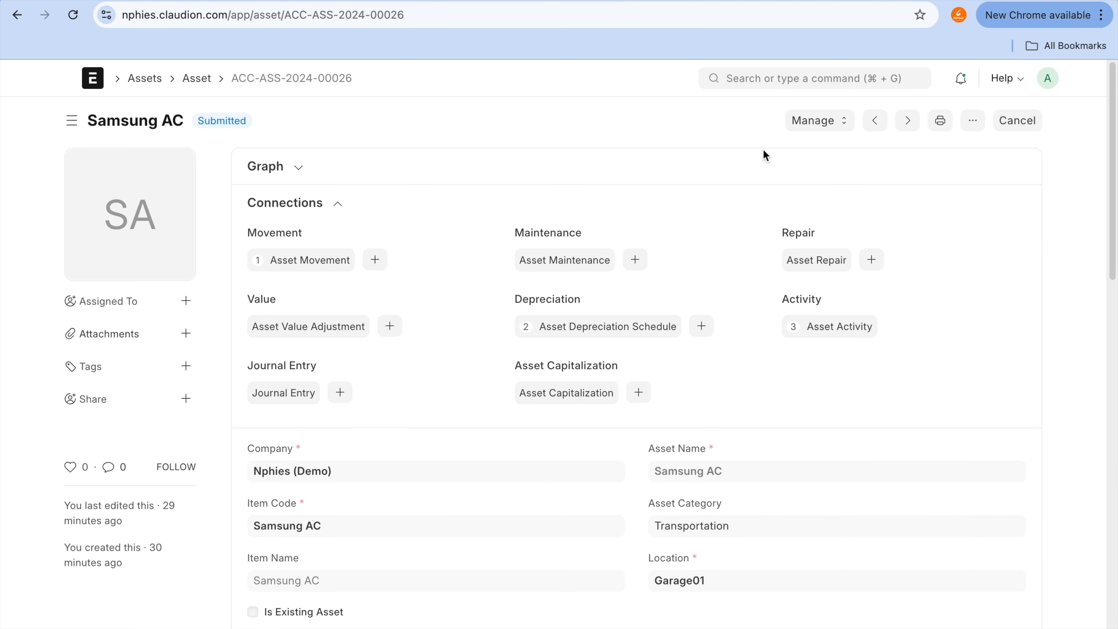
{"action": "left_click", "coordinate": [847, 118]}
{"action": "left_click", "coordinate": [835, 155]}
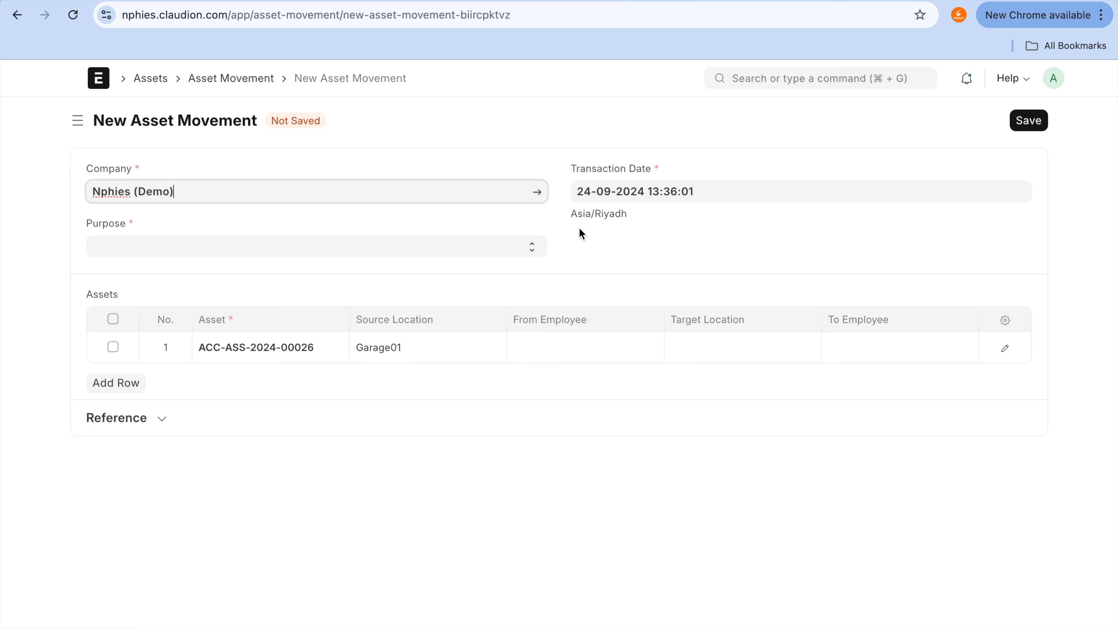
Step: Try the asset movement's purpose as Issue, Receipt and Transfer in turn, and go back to the asset without saving
{"action": "left_click", "coordinate": [491, 250]}
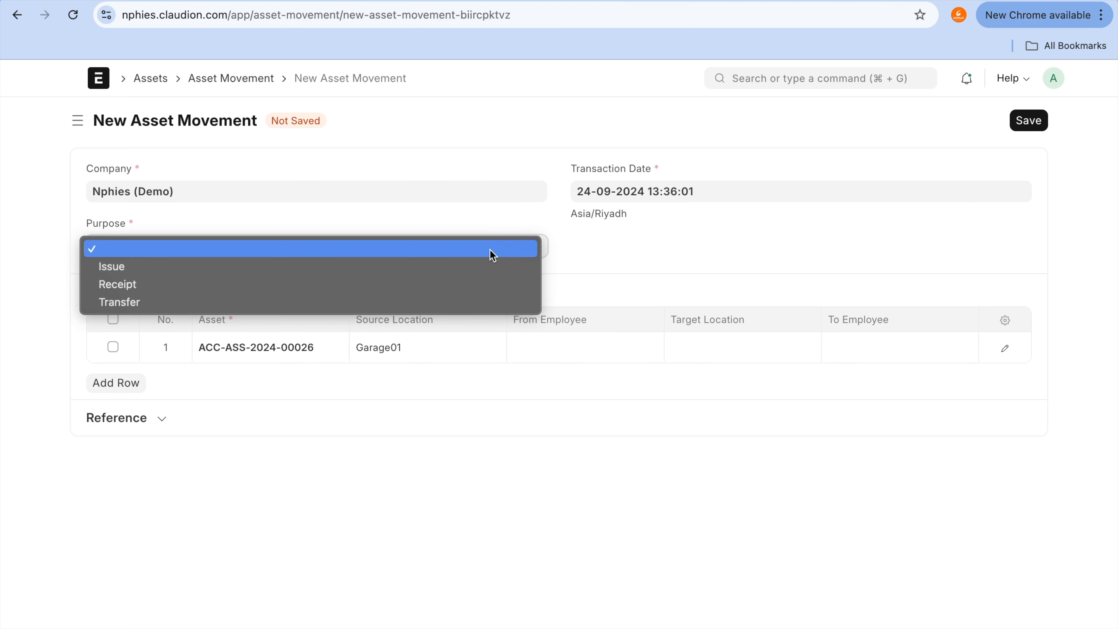
{"action": "left_click", "coordinate": [494, 268]}
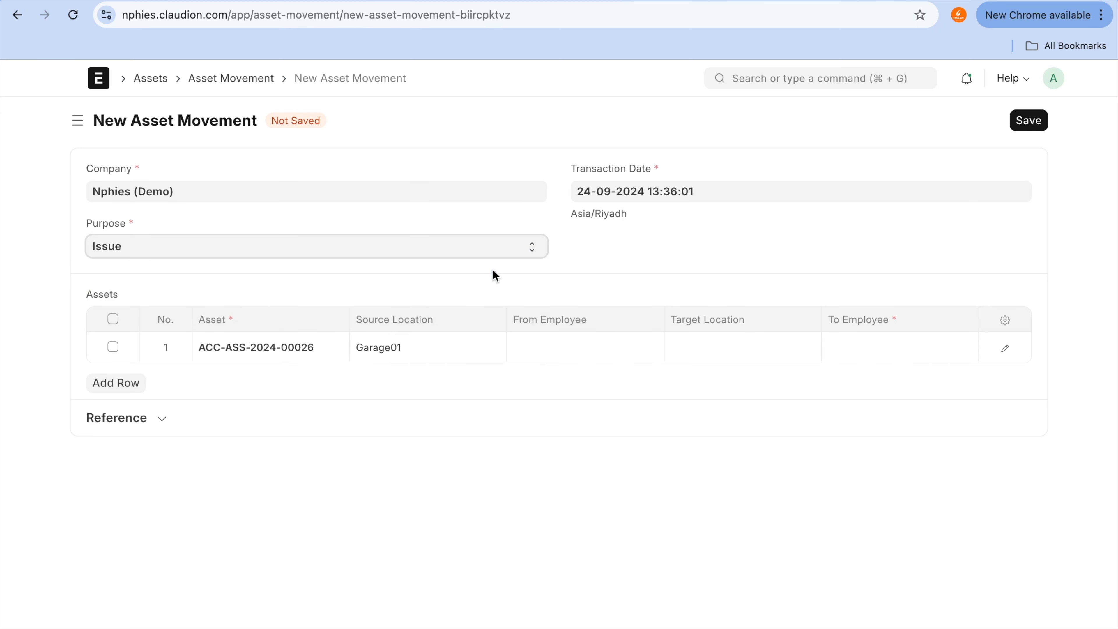
{"action": "left_click", "coordinate": [502, 248]}
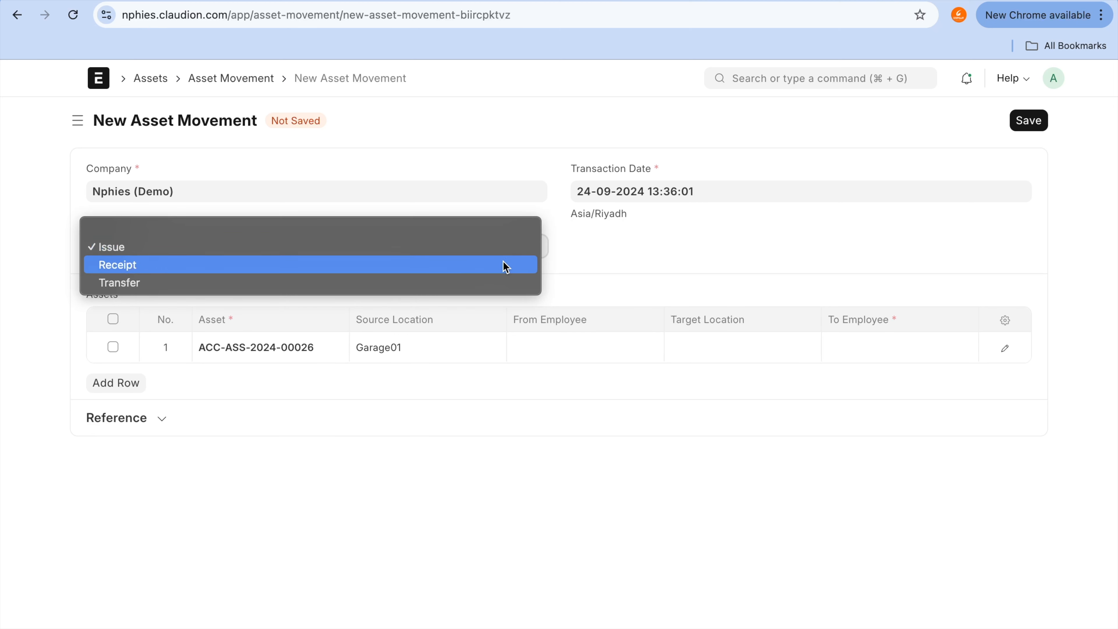
{"action": "left_click", "coordinate": [505, 275]}
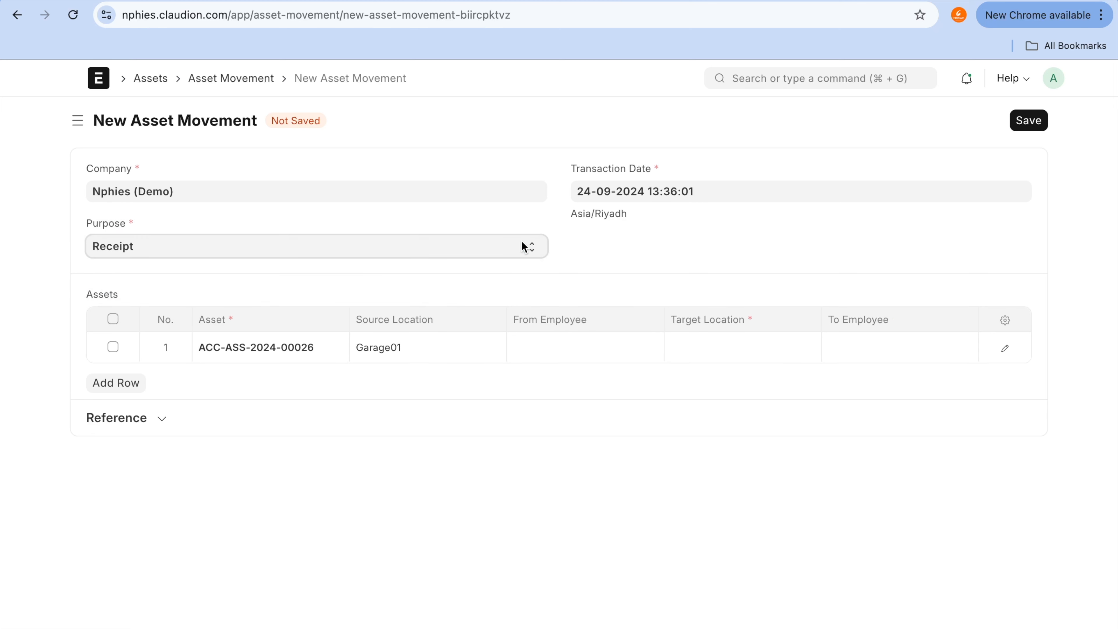
{"action": "left_click", "coordinate": [523, 240]}
{"action": "left_click", "coordinate": [520, 266]}
{"action": "left_click", "coordinate": [17, 16]}
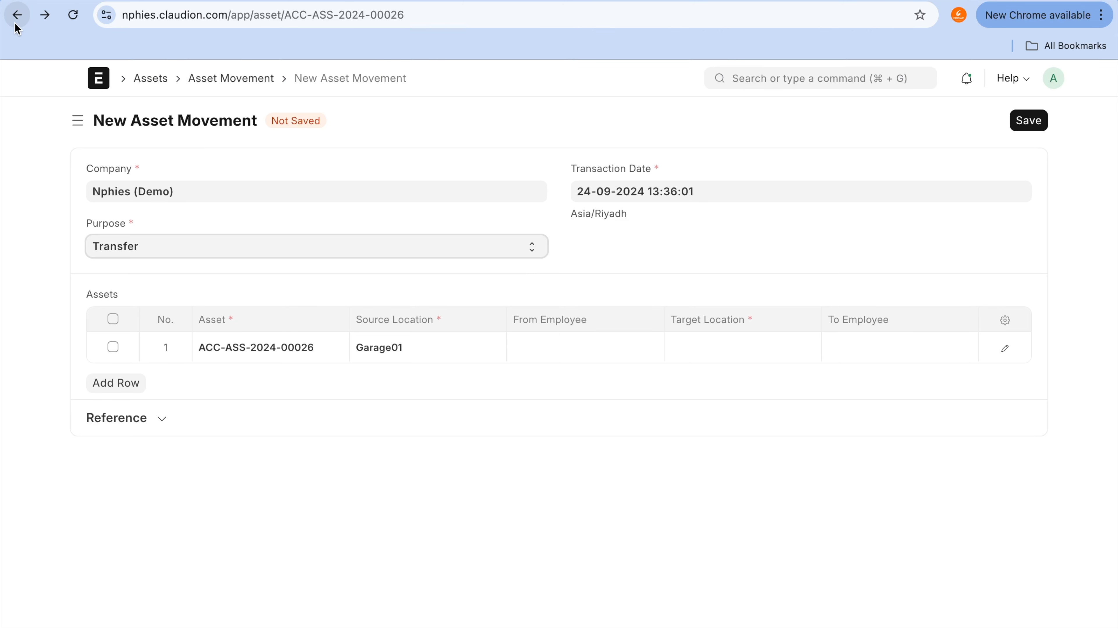
Step: Scrap the Samsung AC asset, highlight the journal entry number in the message, and close the message
{"action": "left_click", "coordinate": [825, 124]}
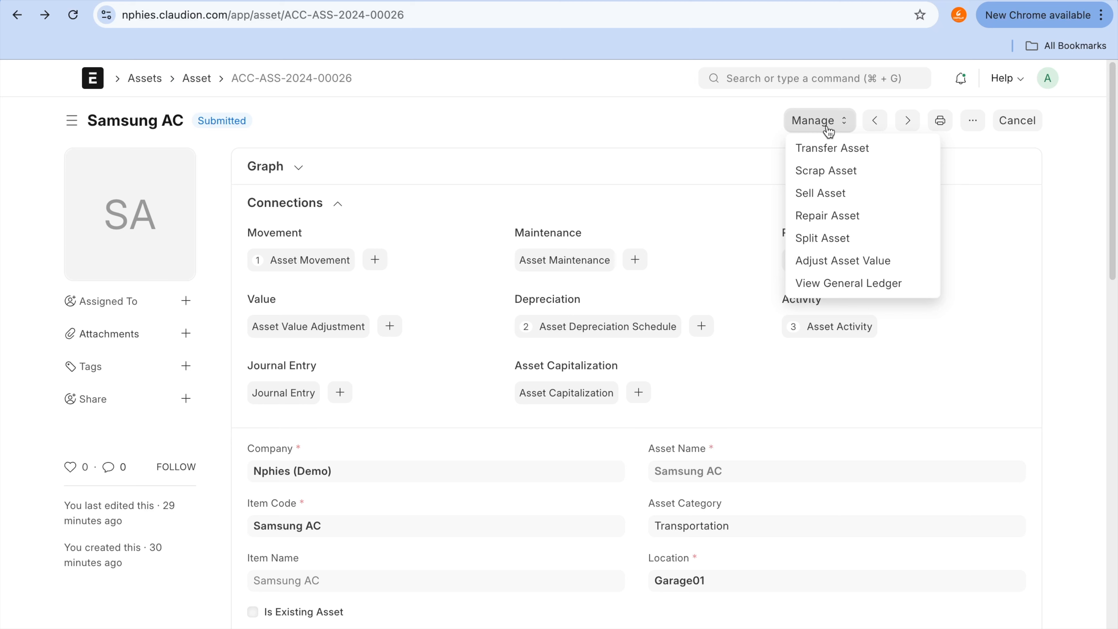
{"action": "left_click", "coordinate": [855, 178]}
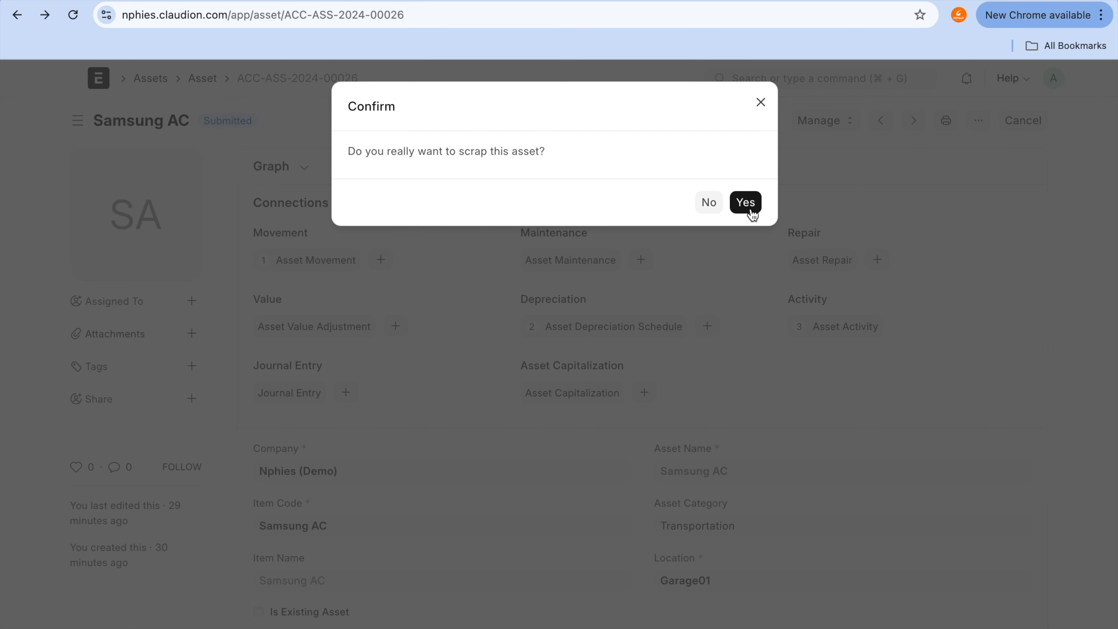
{"action": "left_click", "coordinate": [746, 203]}
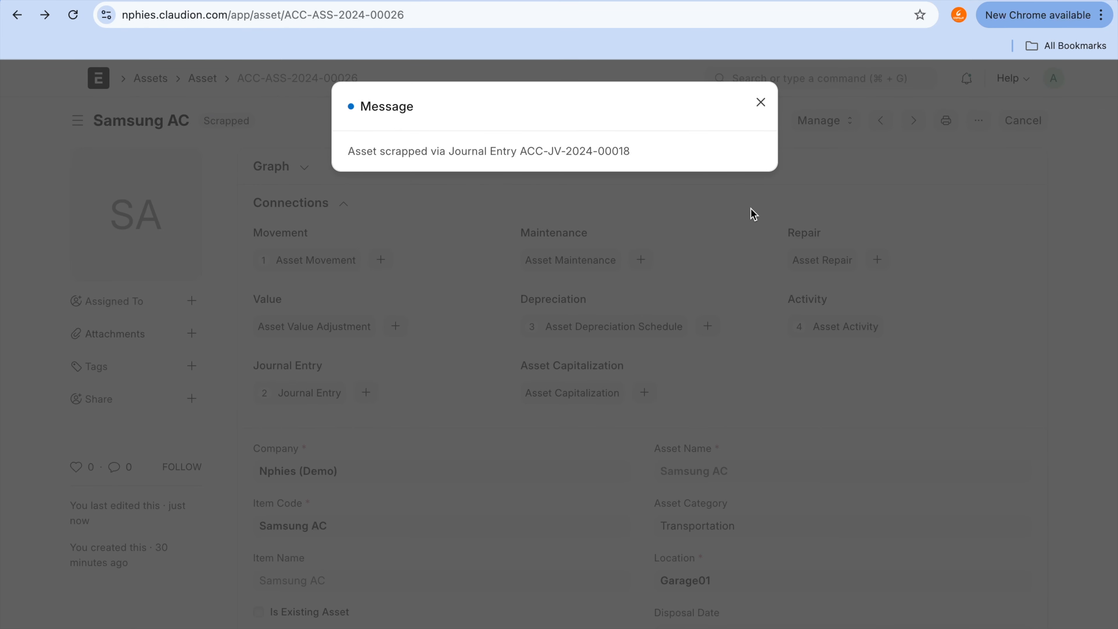
{"action": "left_click_drag", "start_coordinate": [519, 149], "coordinate": [649, 155]}
{"action": "key", "text": "super+c"}
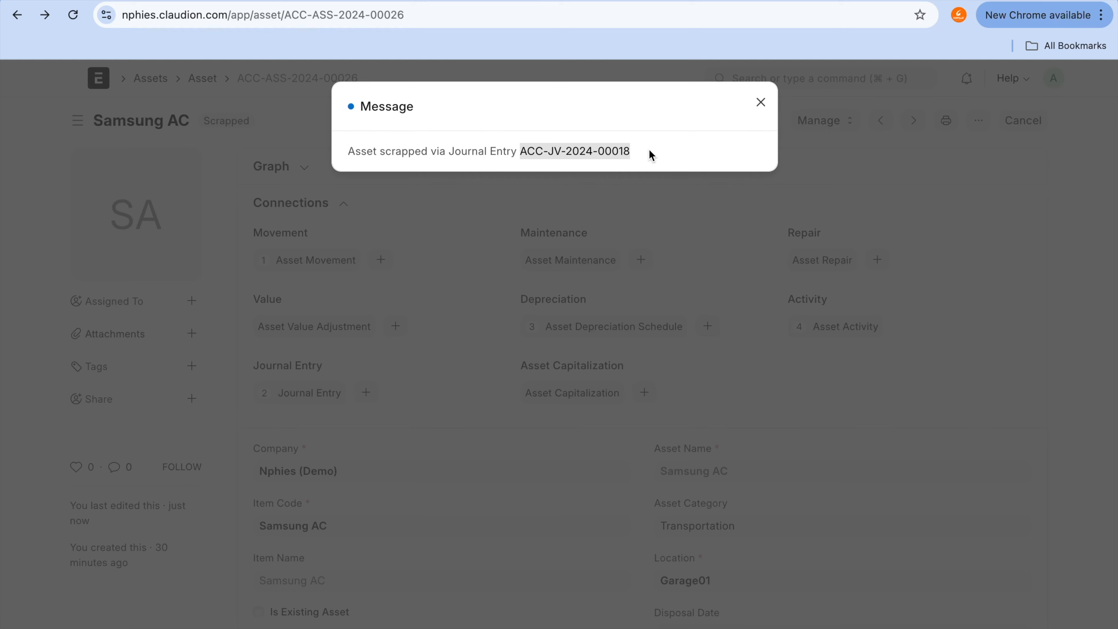
{"action": "left_click", "coordinate": [760, 104]}
Step: Find journal entry ACC-JV-2024-00018 in the Journal Entry list by its ID, open it, and examine its accounting entries
{"action": "left_click", "coordinate": [773, 76]}
{"action": "type", "text": "jour"}
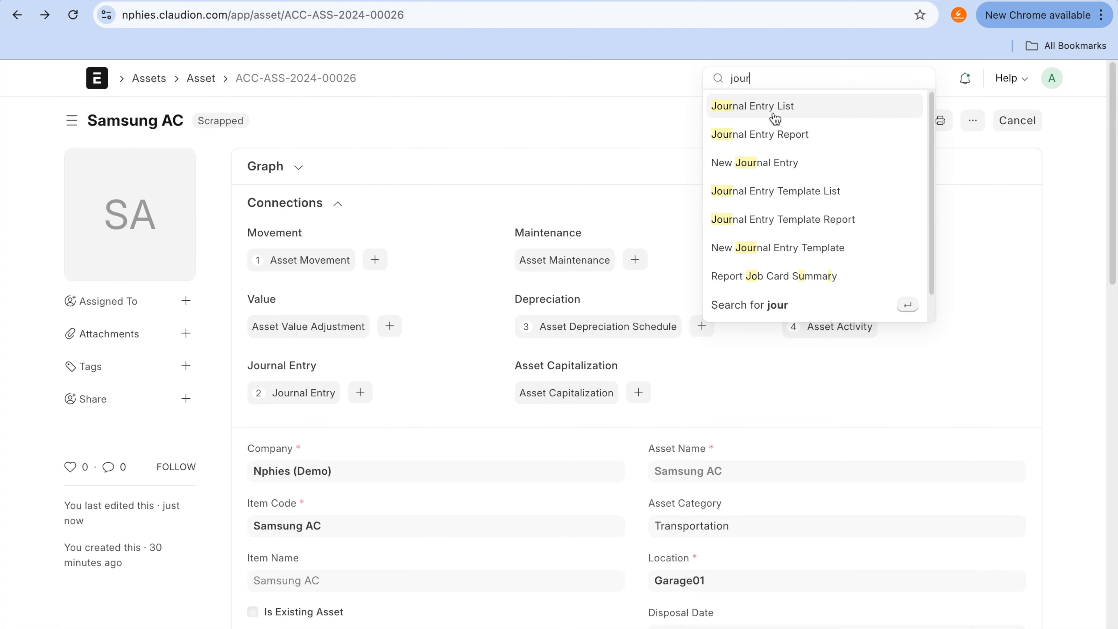
{"action": "left_click", "coordinate": [775, 118]}
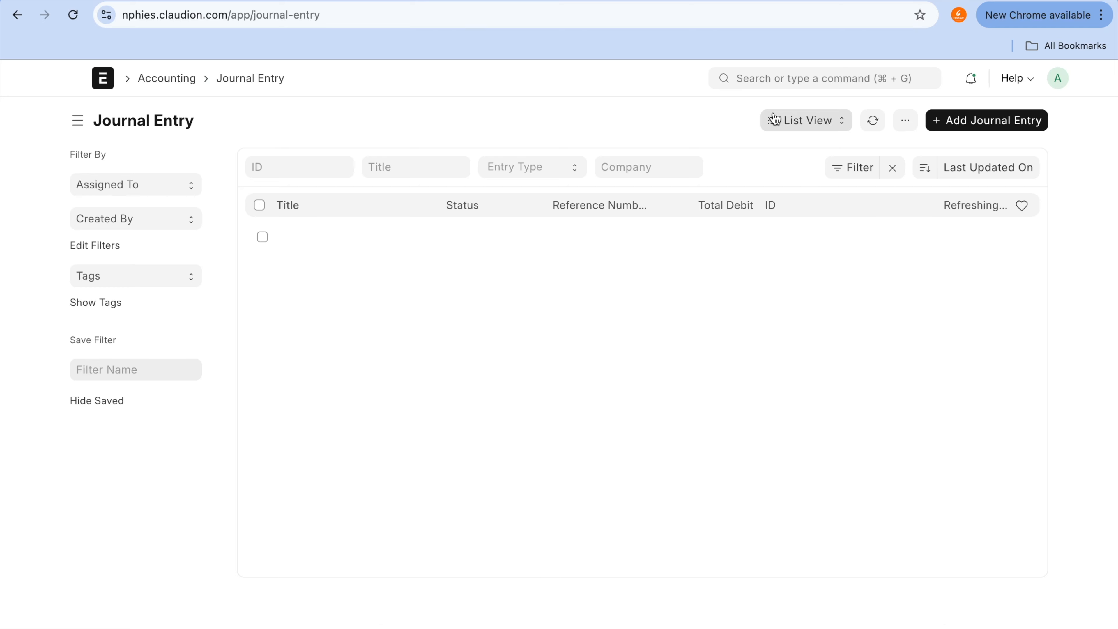
{"action": "left_click", "coordinate": [299, 175]}
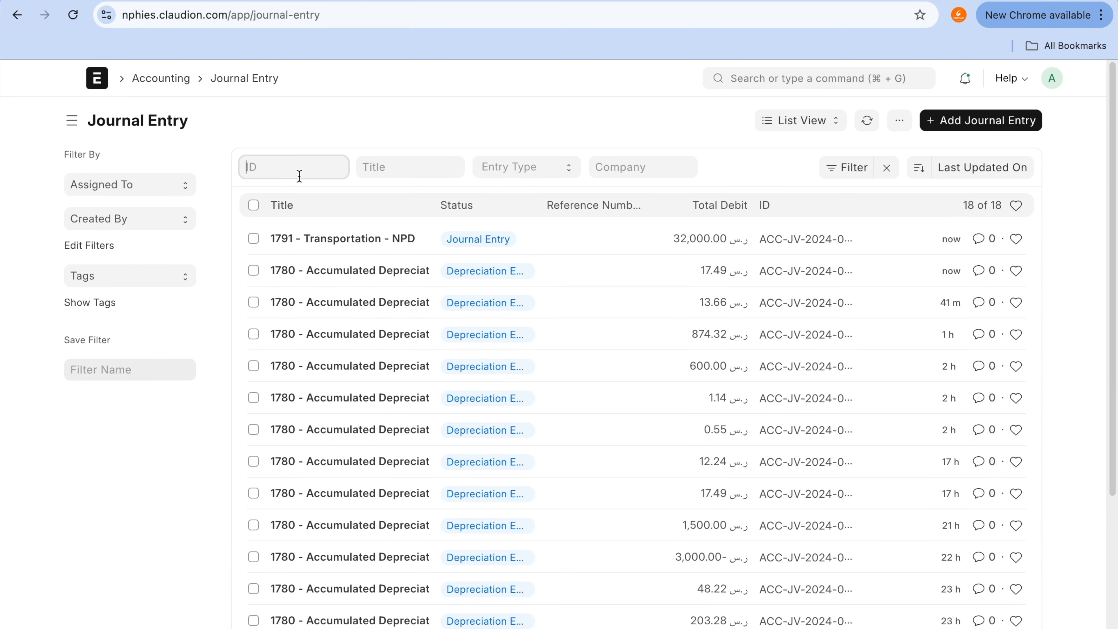
{"action": "key", "text": "super+v"}
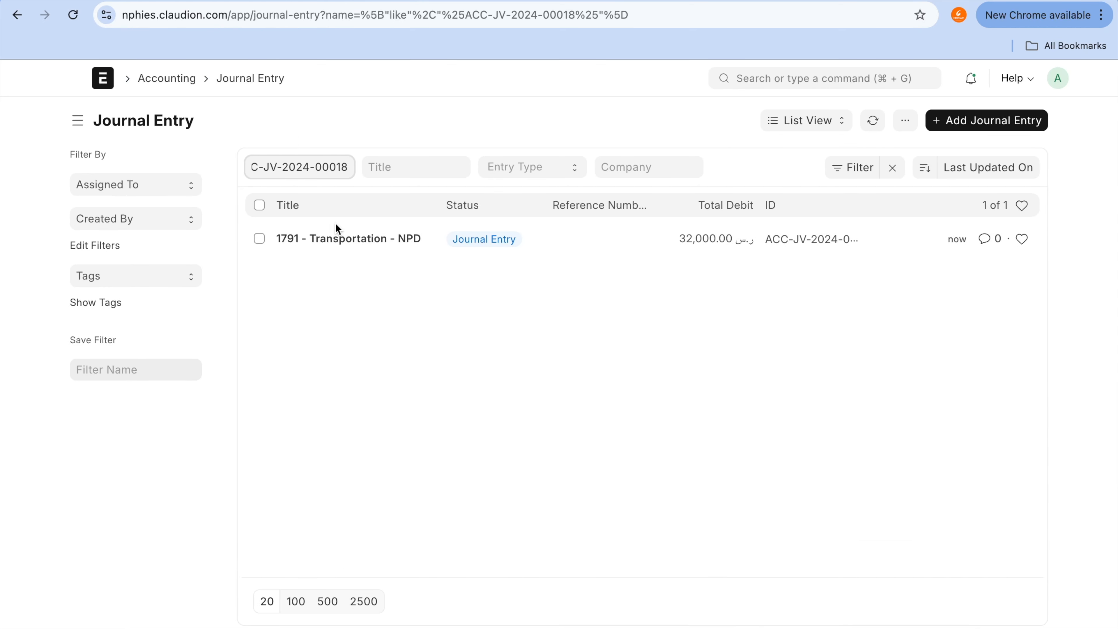
{"action": "left_click", "coordinate": [346, 243]}
{"action": "scroll", "coordinate": [511, 461], "scroll_direction": "down", "scroll_amount": 2}
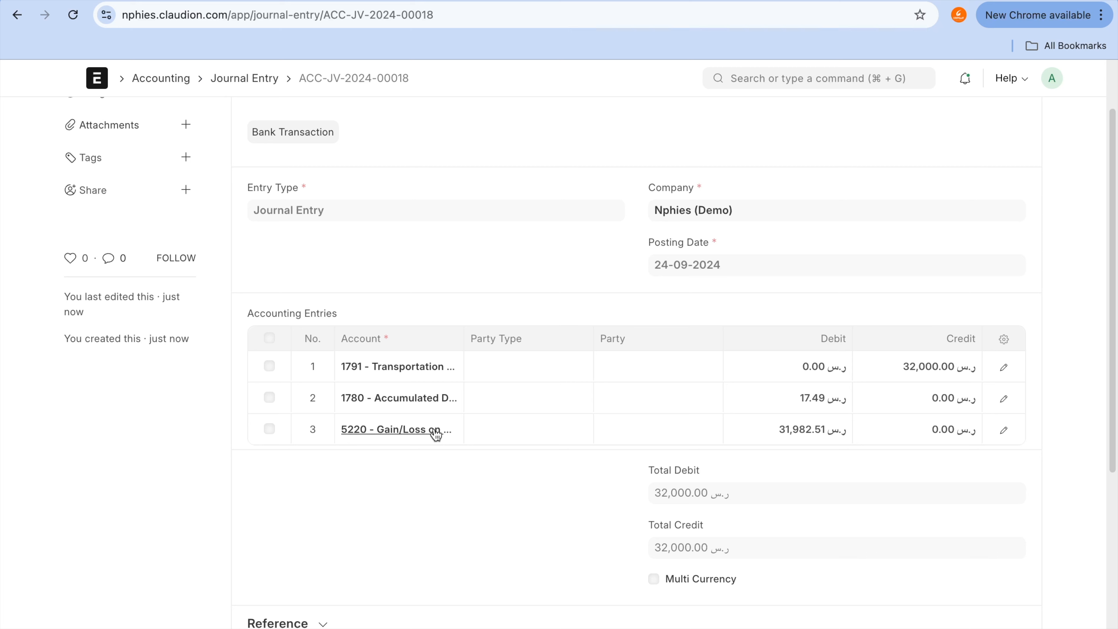
Step: Look at the already open Transportation asset category and Chart of Accounts pages, and return to the scrapping journal entry
{"action": "left_click", "coordinate": [672, 1]}
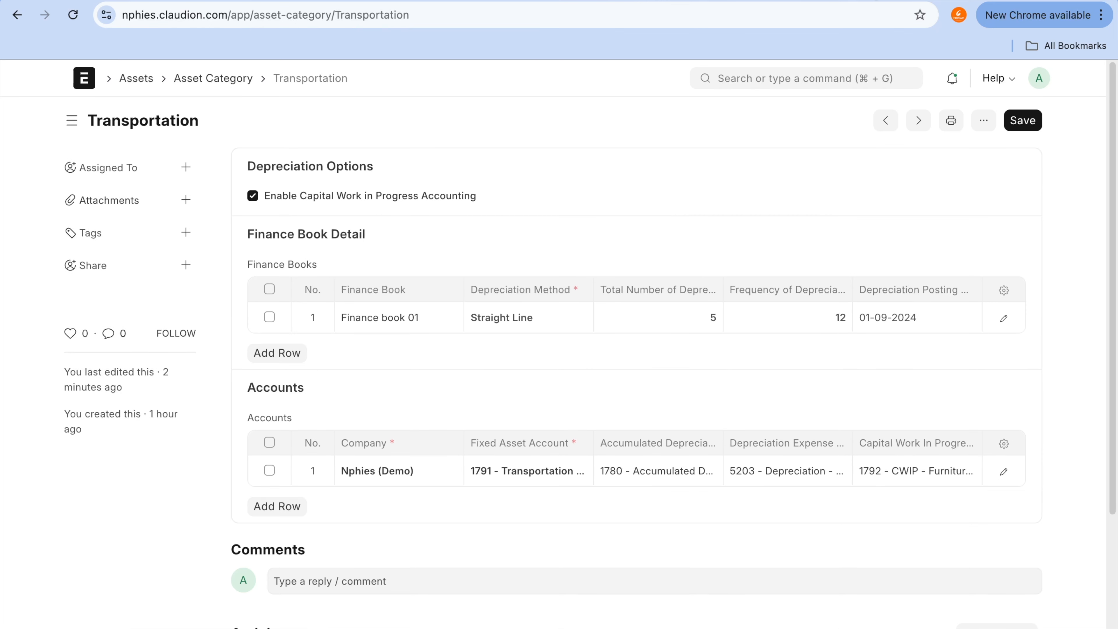
{"action": "left_click", "coordinate": [775, 1]}
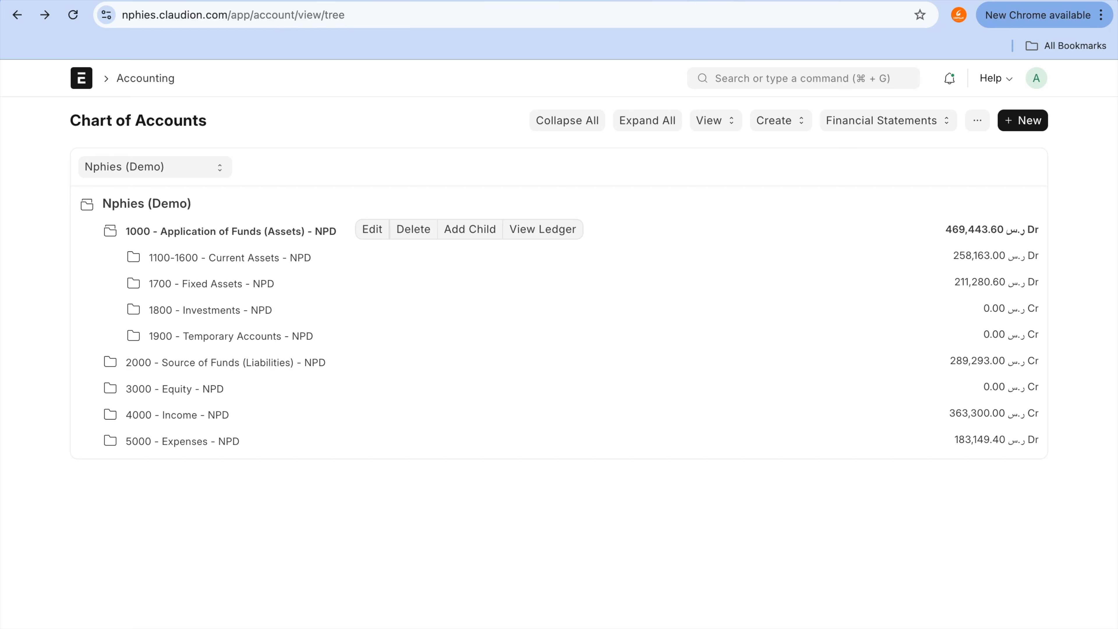
{"action": "left_click", "coordinate": [453, 1]}
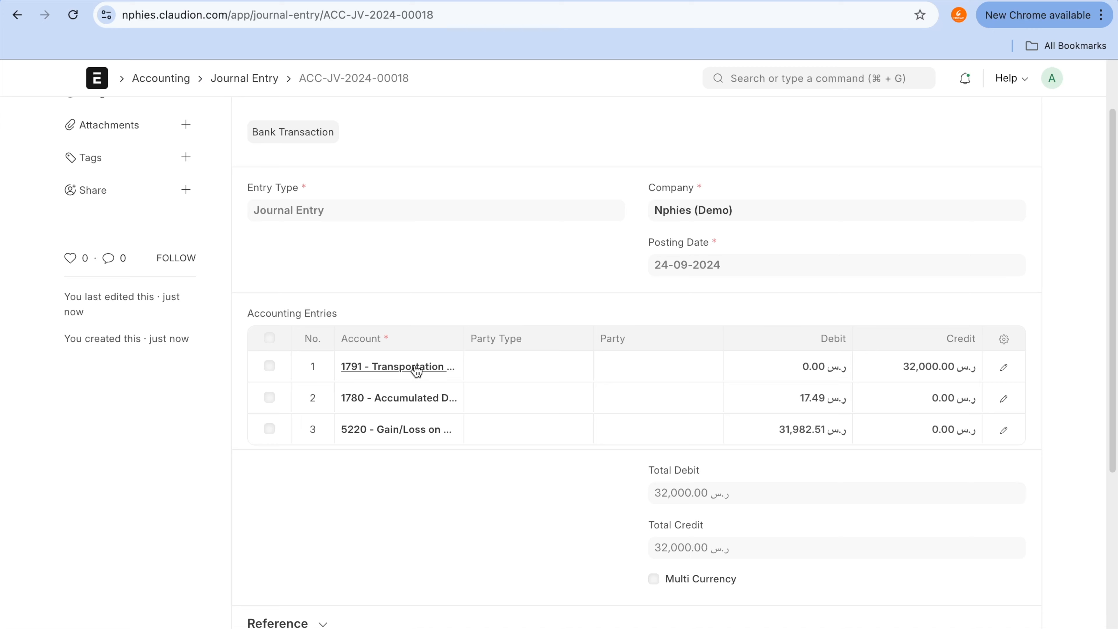
Step: Go from the Transportation asset category to the Assets workspace, open the Fixed Asset Register report, and examine its chart and asset rows
{"action": "left_click", "coordinate": [868, 4]}
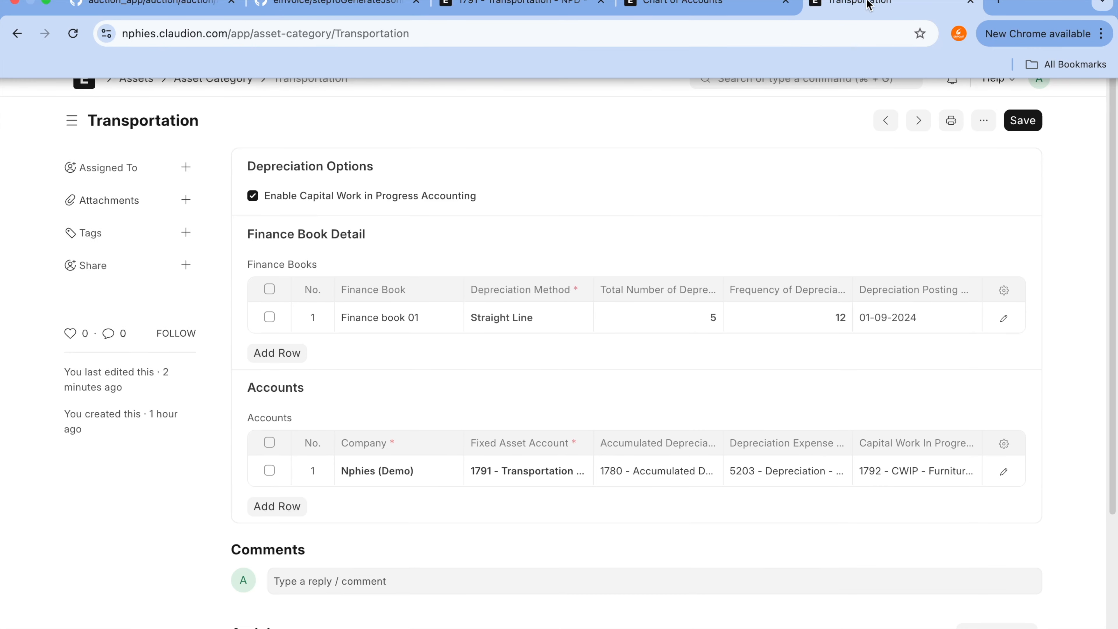
{"action": "left_click", "coordinate": [141, 86]}
{"action": "left_click", "coordinate": [703, 355]}
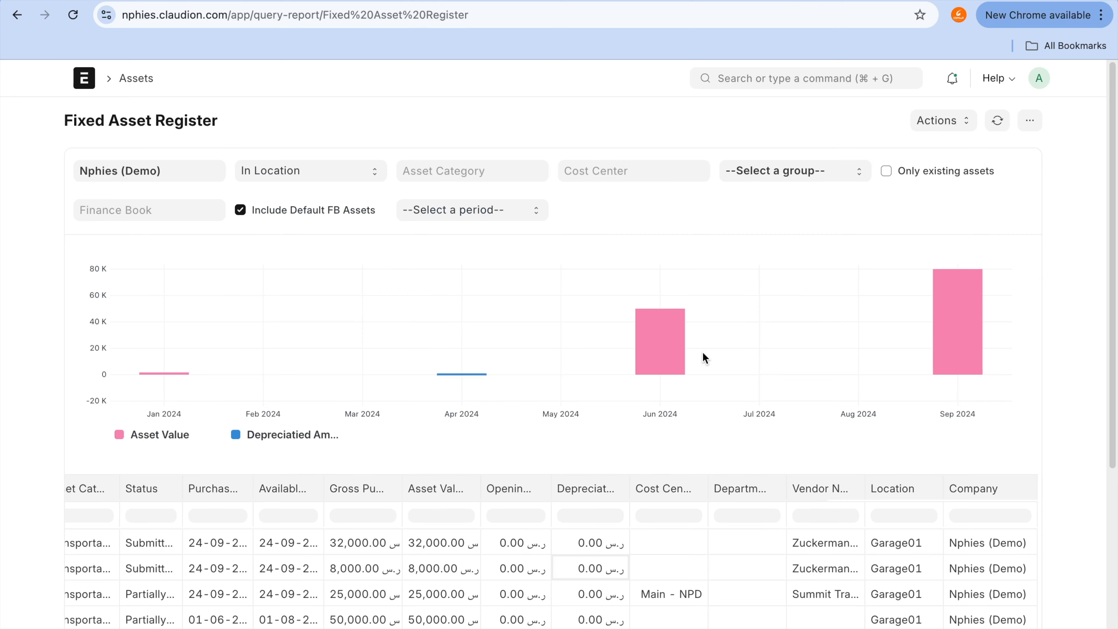
{"action": "scroll", "coordinate": [609, 424], "scroll_direction": "down", "scroll_amount": 6}
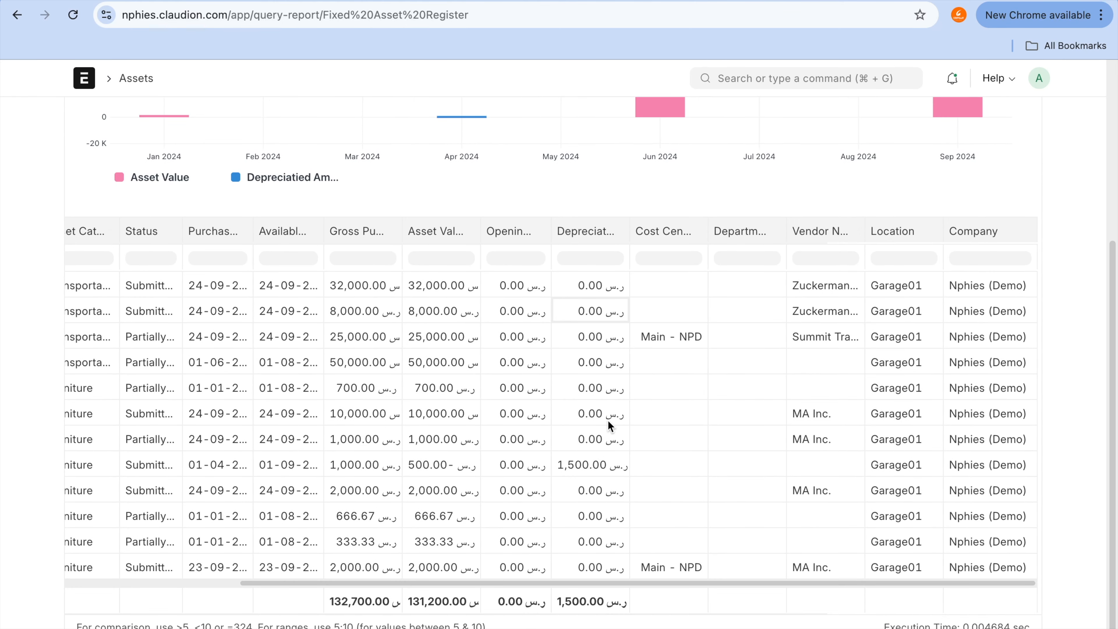
{"action": "scroll", "coordinate": [608, 419], "scroll_direction": "up", "scroll_amount": 1}
{"action": "scroll", "coordinate": [609, 420], "scroll_direction": "right", "scroll_amount": 1}
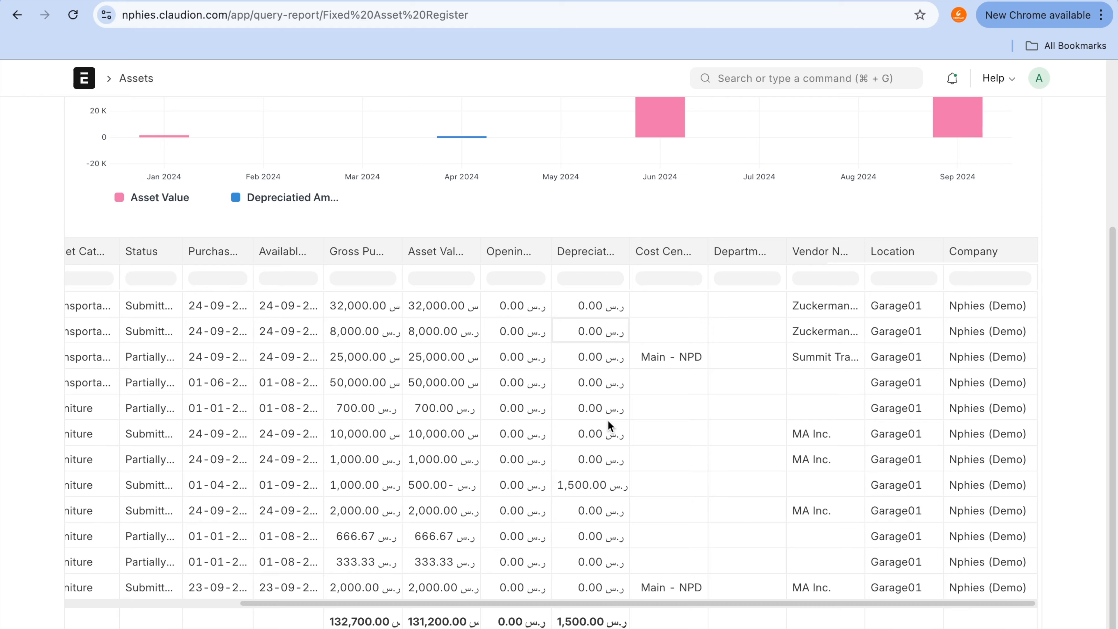
{"action": "scroll", "coordinate": [608, 419], "scroll_direction": "left", "scroll_amount": 3}
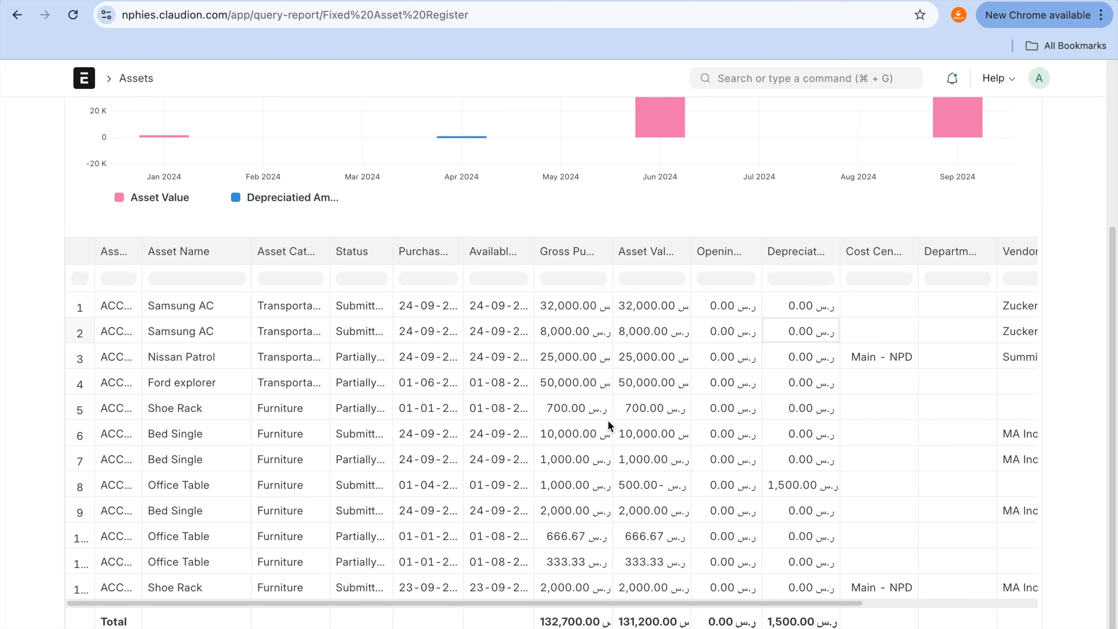
{"action": "scroll", "coordinate": [706, 182], "scroll_direction": "up", "scroll_amount": 4}
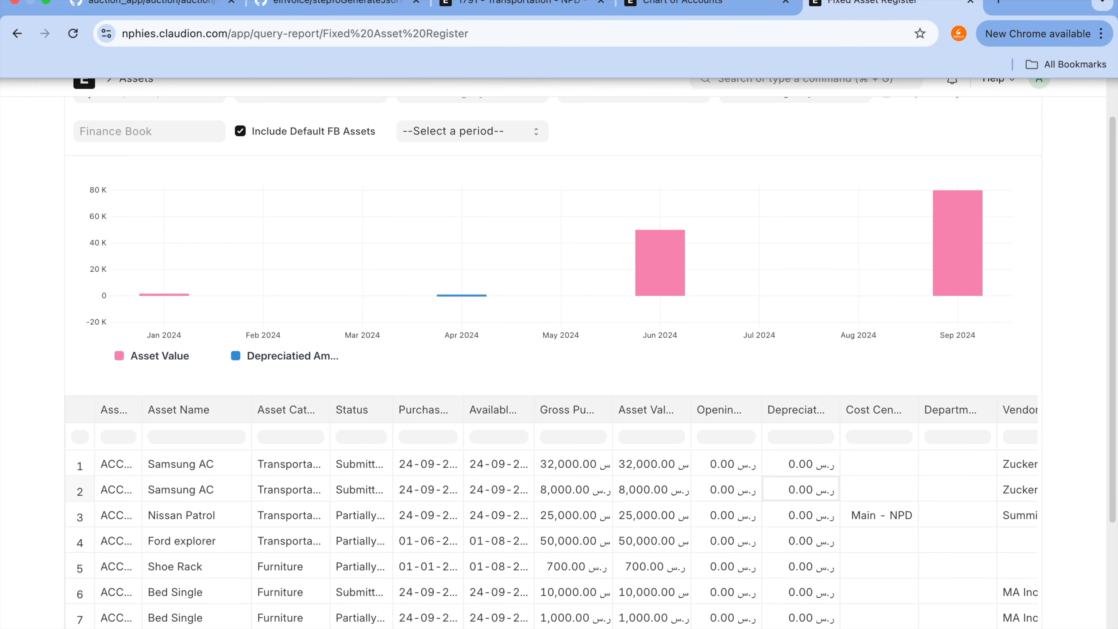
Step: Recheck the scrapping journal entry, reload the Fixed Asset Register, and examine the refreshed asset rows for the Samsung AC
{"action": "left_click", "coordinate": [712, 5]}
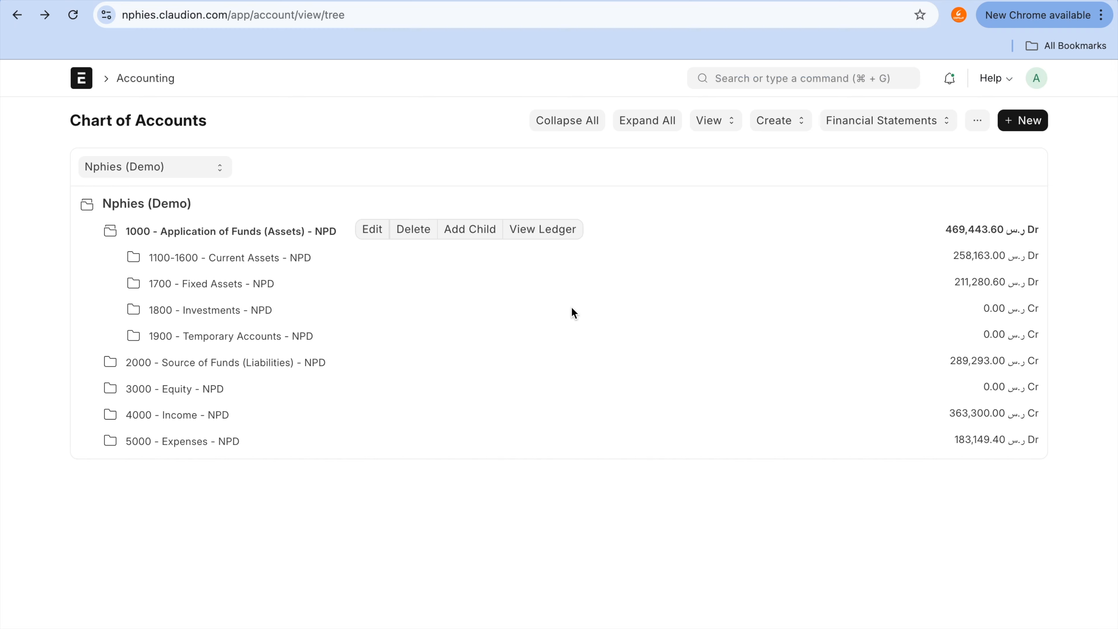
{"action": "left_click", "coordinate": [548, 1]}
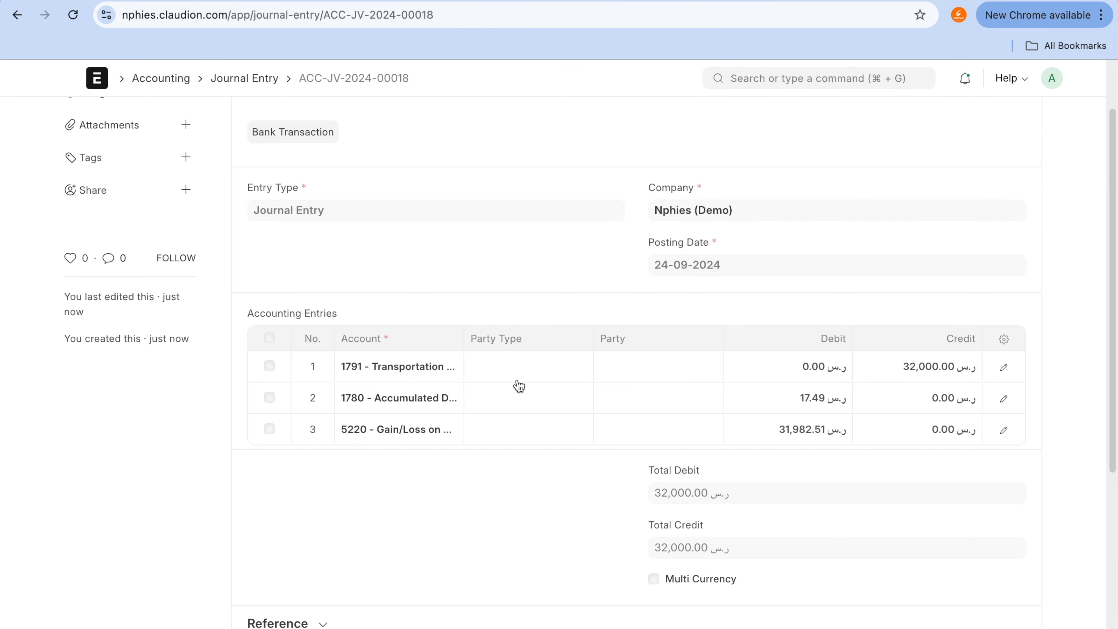
{"action": "left_click", "coordinate": [891, 10]}
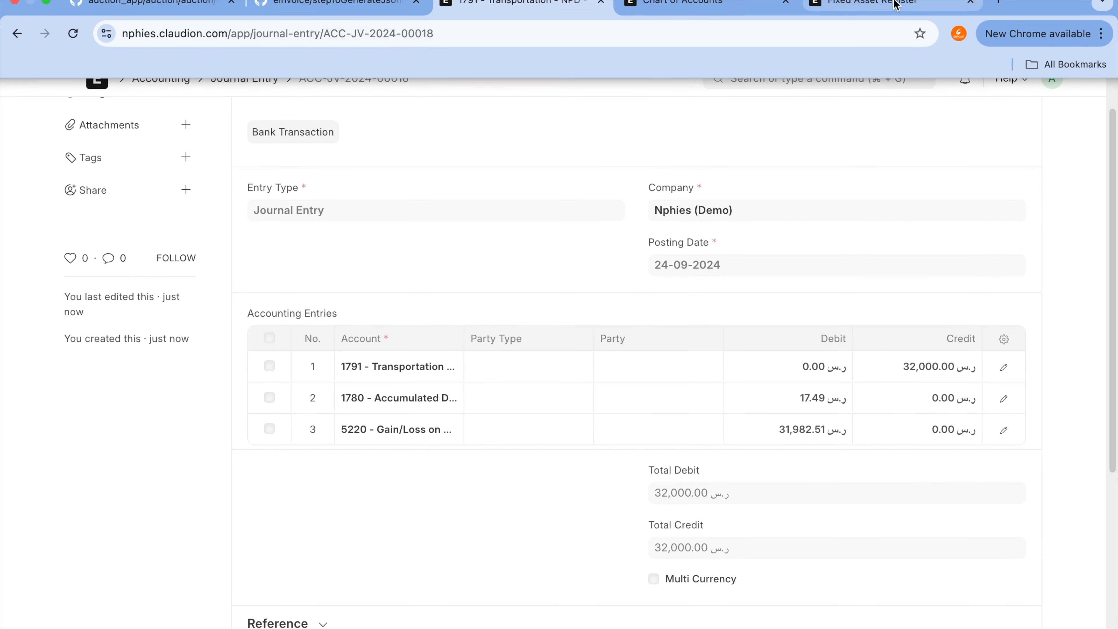
{"action": "scroll", "coordinate": [777, 238], "scroll_direction": "up", "scroll_amount": 2}
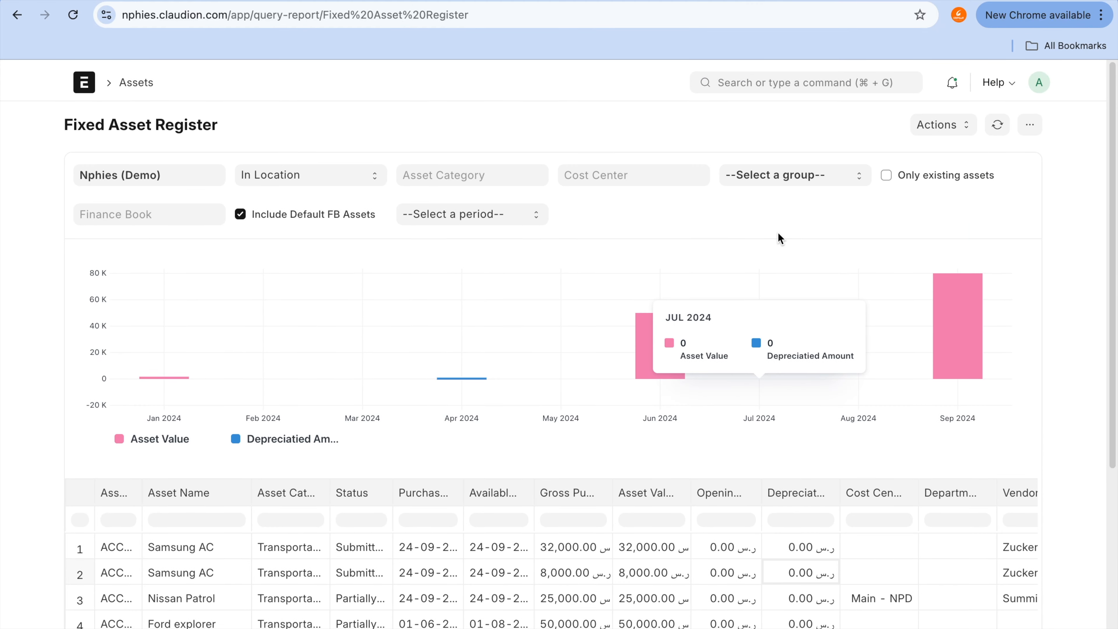
{"action": "left_click", "coordinate": [1005, 128]}
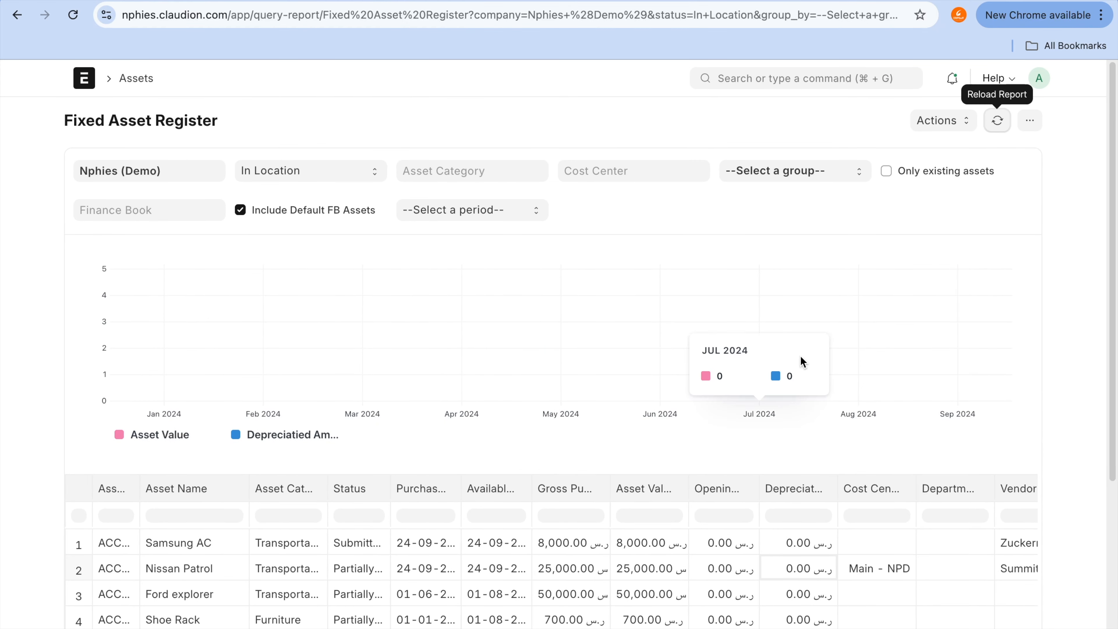
{"action": "scroll", "coordinate": [801, 354], "scroll_direction": "down", "scroll_amount": 3}
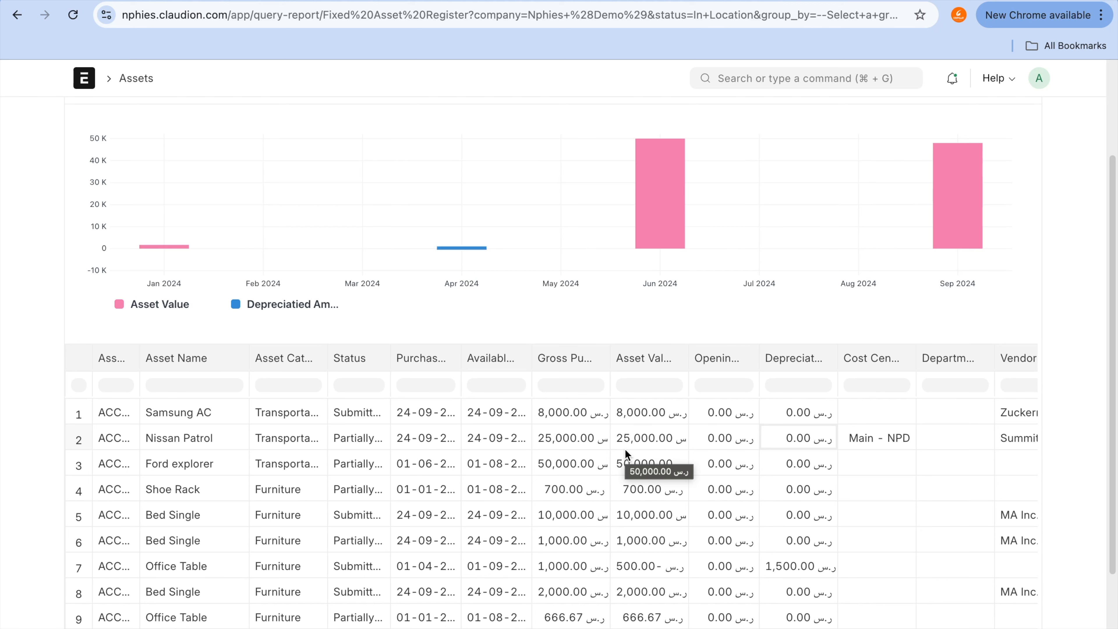
{"action": "scroll", "coordinate": [624, 449], "scroll_direction": "right", "scroll_amount": 5}
{"action": "scroll", "coordinate": [624, 449], "scroll_direction": "left", "scroll_amount": 5}
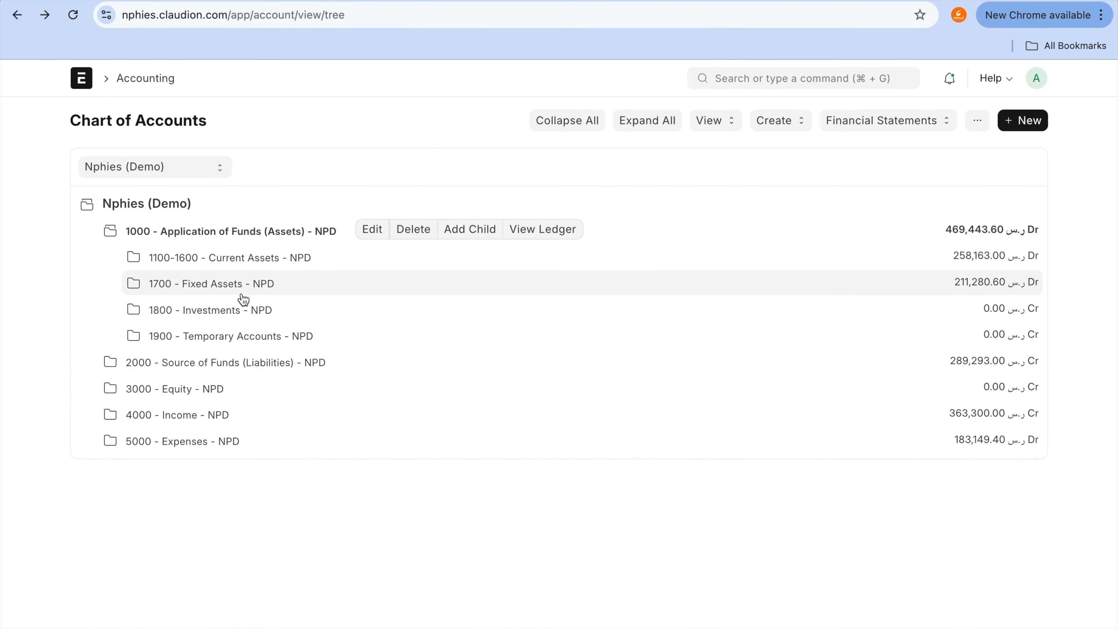
Step: From the Chart of Accounts, view the ledger of 1791 - Transportation, filter it by Finance book 01, and select the journal entry's credit amount
{"action": "left_click", "coordinate": [242, 285]}
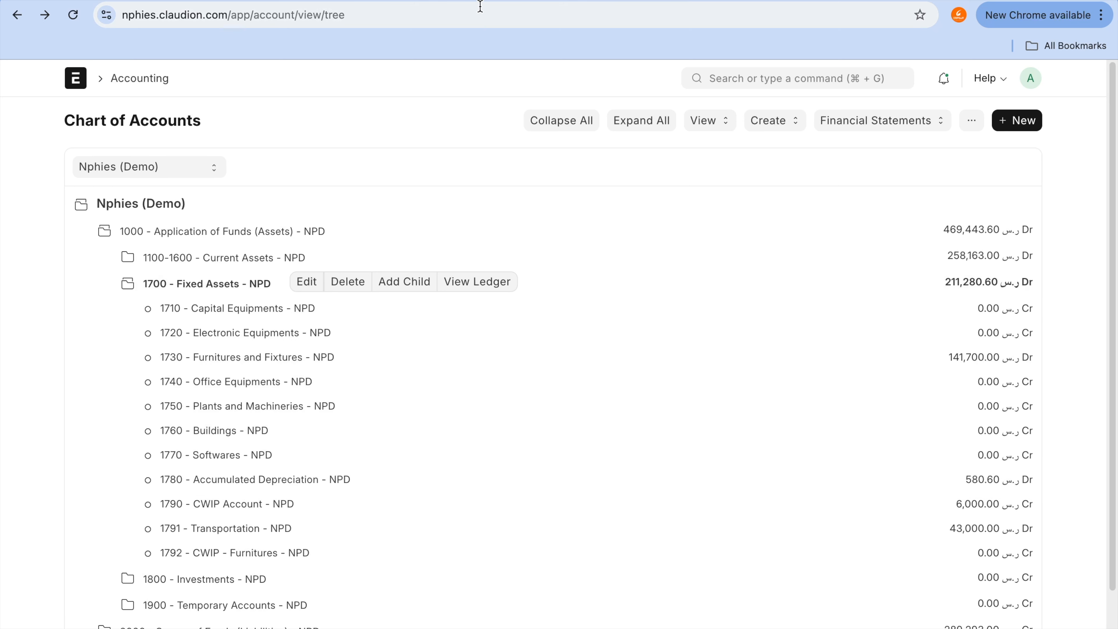
{"action": "left_click", "coordinate": [260, 533]}
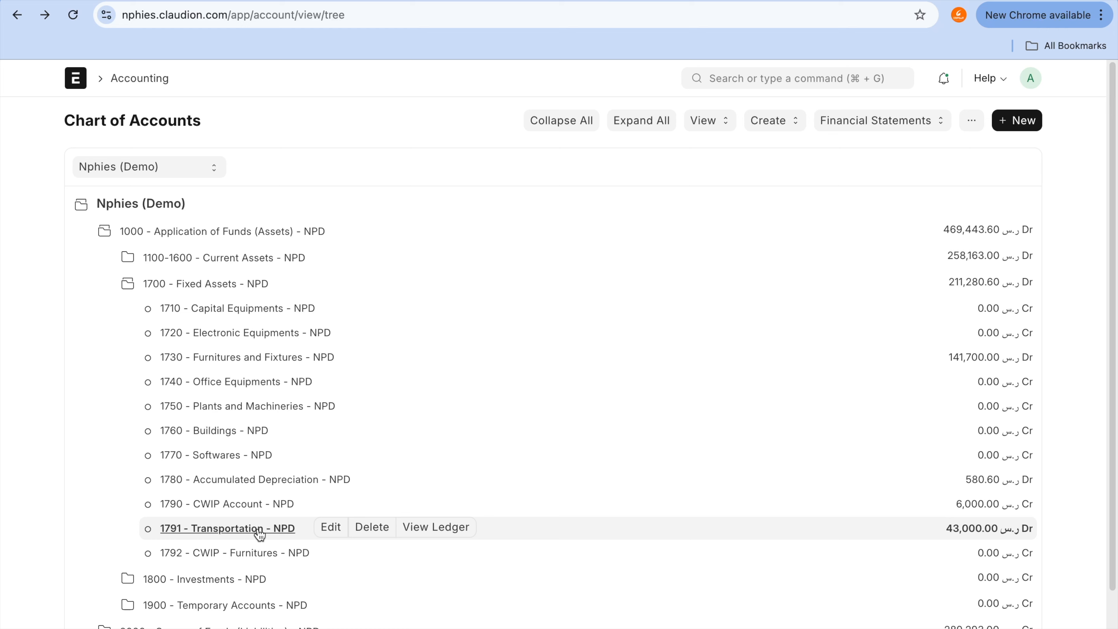
{"action": "left_click", "coordinate": [457, 524]}
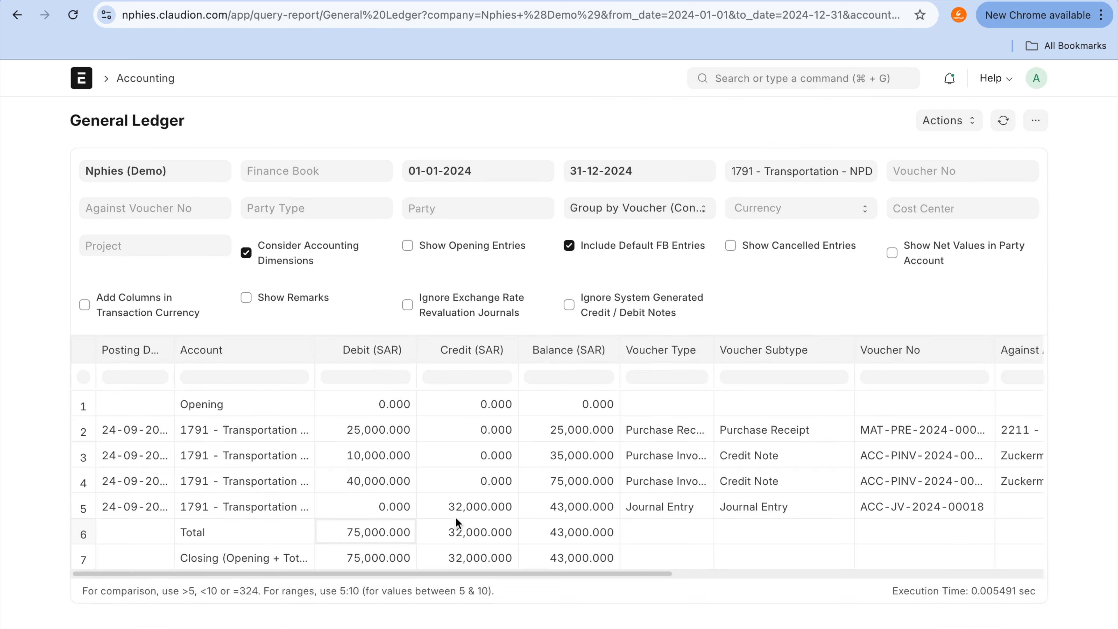
{"action": "left_click", "coordinate": [347, 174]}
{"action": "left_click", "coordinate": [338, 204]}
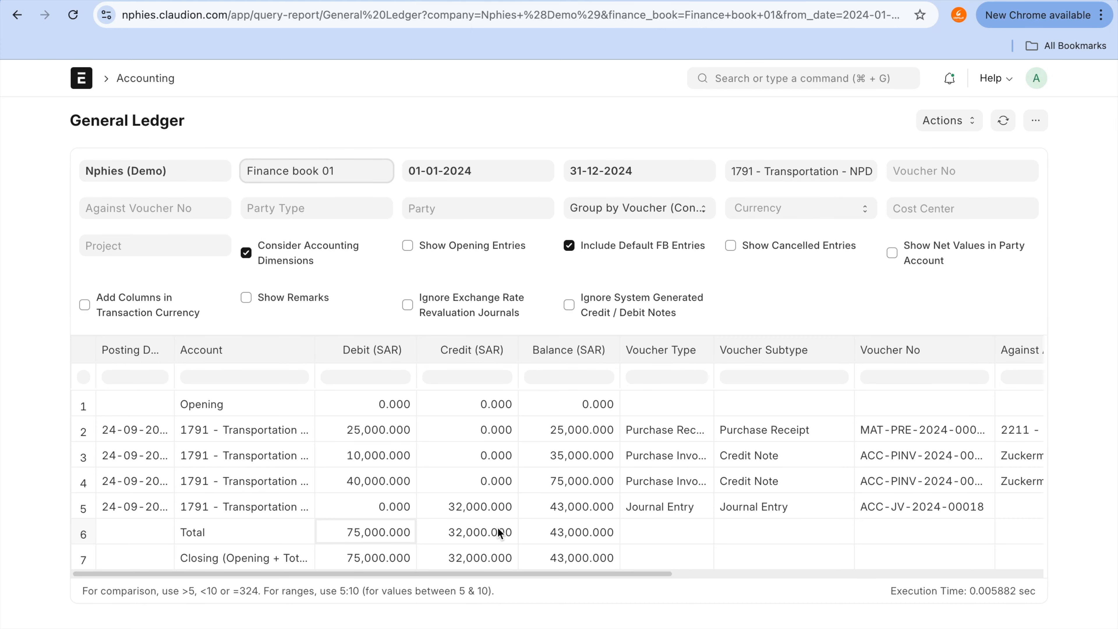
{"action": "left_click", "coordinate": [483, 511]}
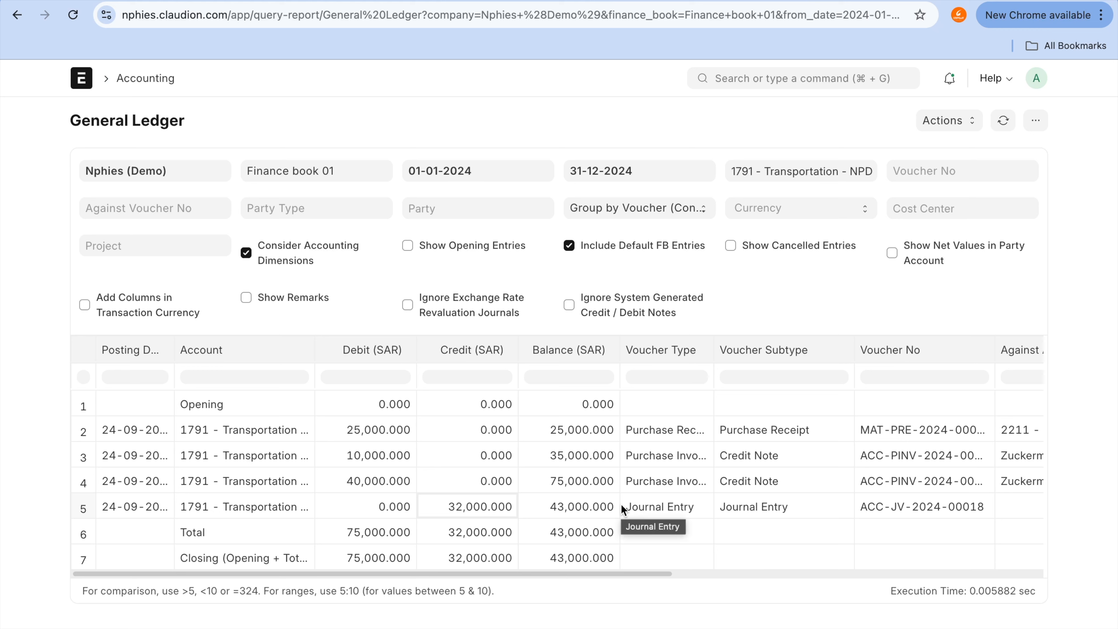
Step: Leave the Transportation ledger, recheck the accounts in the scrapping journal entry, and return to the Chart of Accounts
{"action": "left_click", "coordinate": [16, 16]}
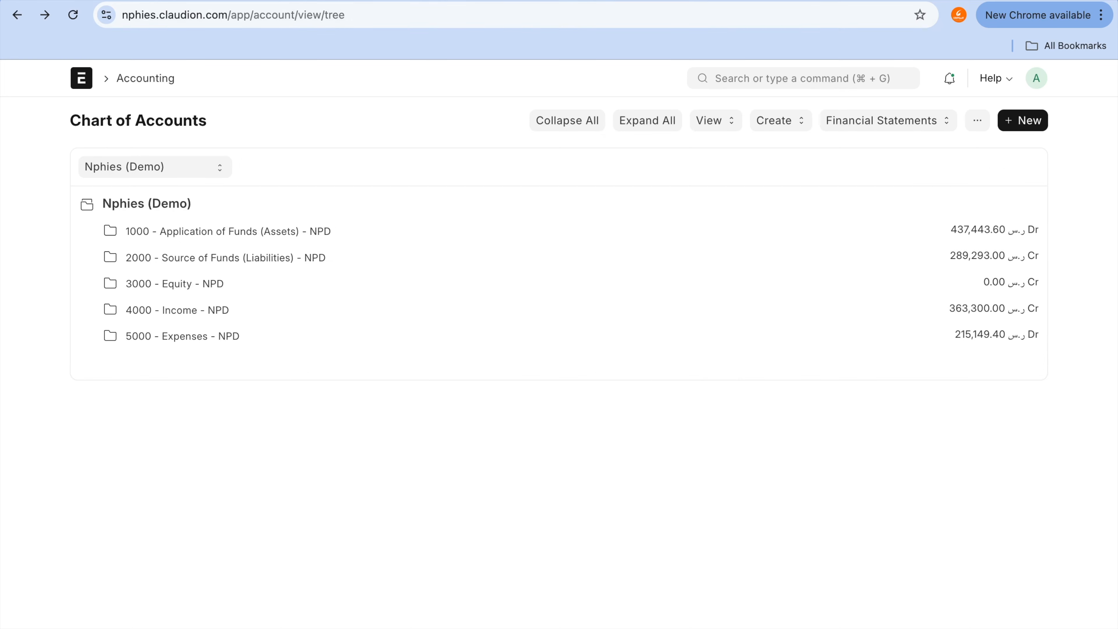
{"action": "key", "text": "ctrl+Tab"}
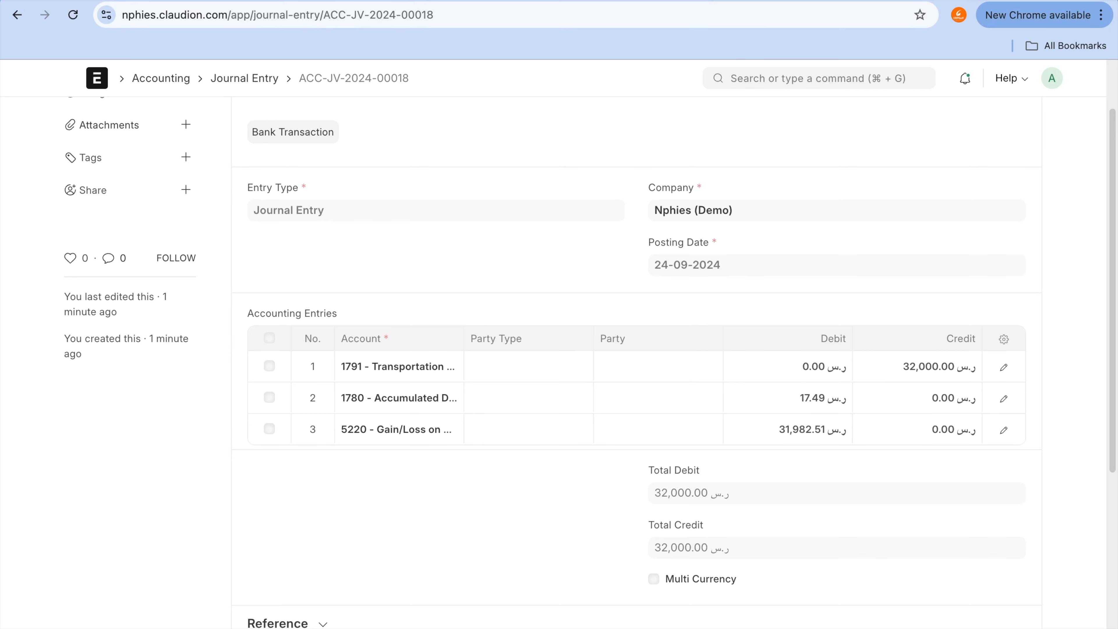
{"action": "left_click", "coordinate": [712, 0]}
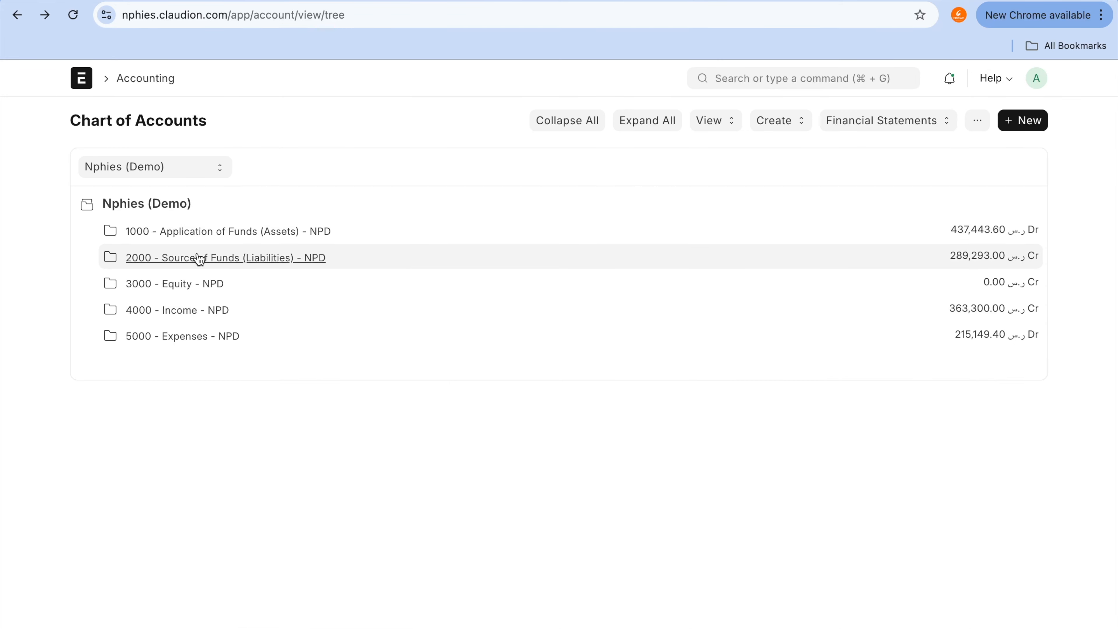
Step: View the ledger of 1780 - Accumulated Depreciation under Fixed Assets, filter it by Finance book 01, and examine its entries
{"action": "left_click", "coordinate": [201, 263]}
{"action": "left_click", "coordinate": [212, 233]}
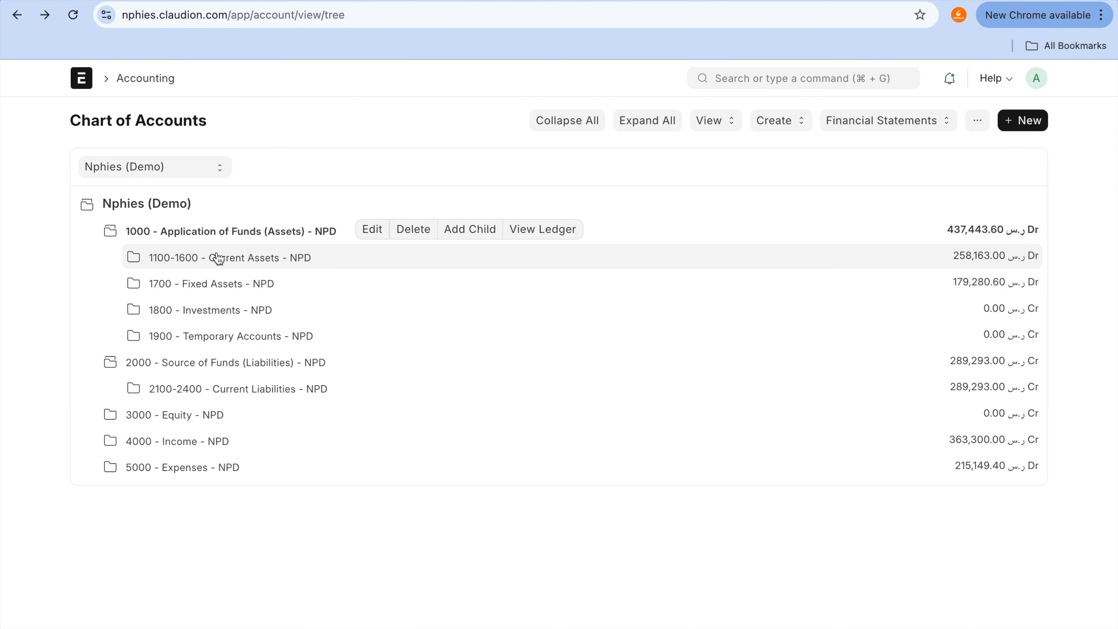
{"action": "left_click", "coordinate": [227, 286]}
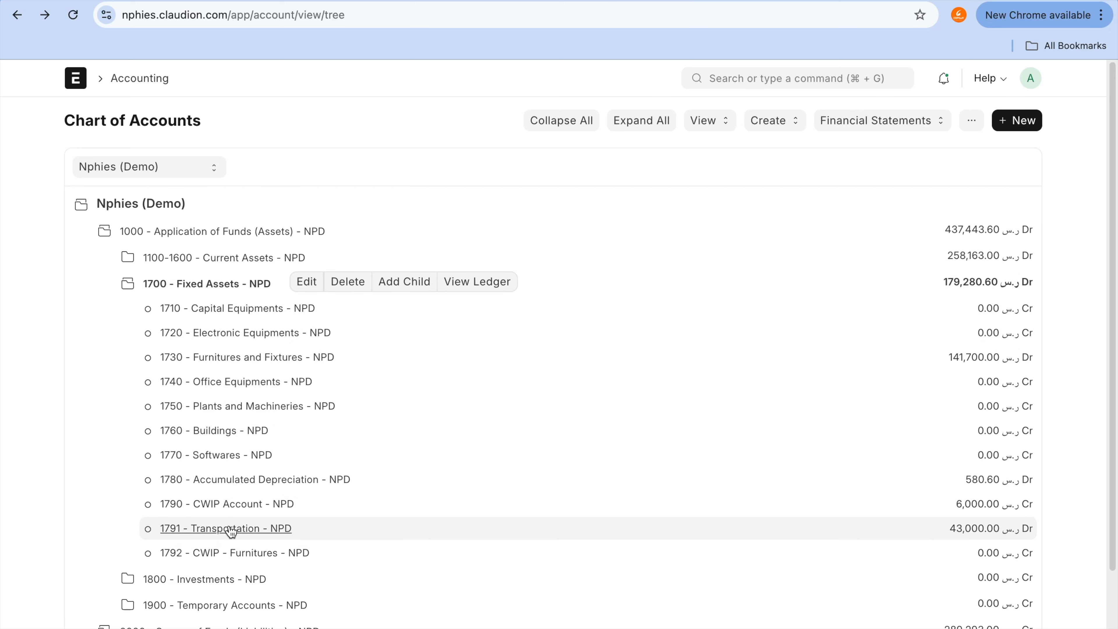
{"action": "left_click", "coordinate": [239, 484]}
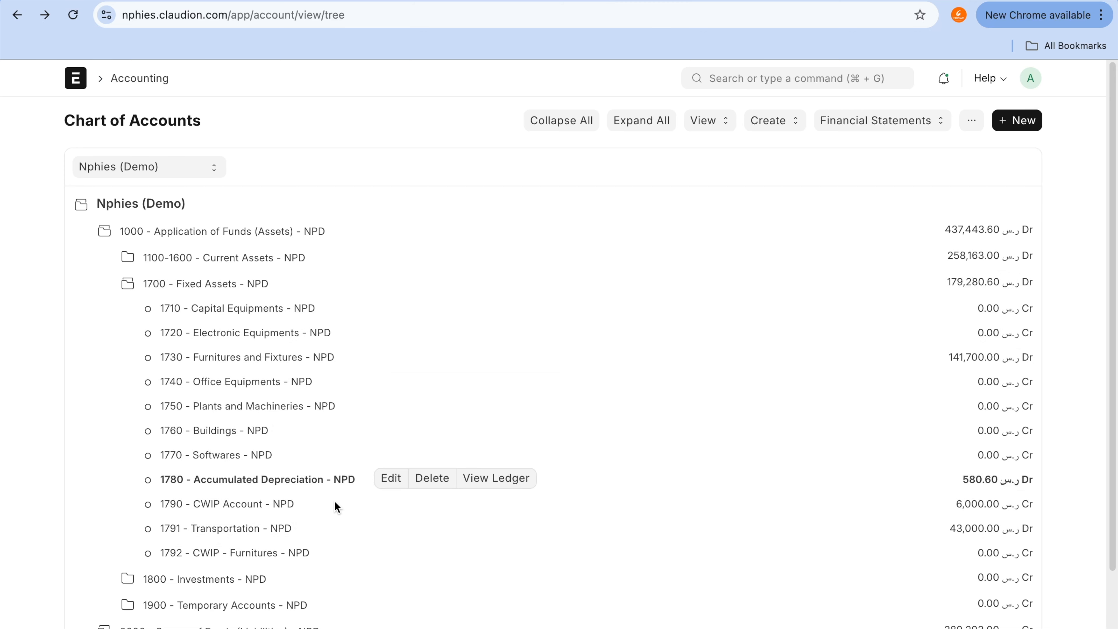
{"action": "left_click", "coordinate": [494, 480]}
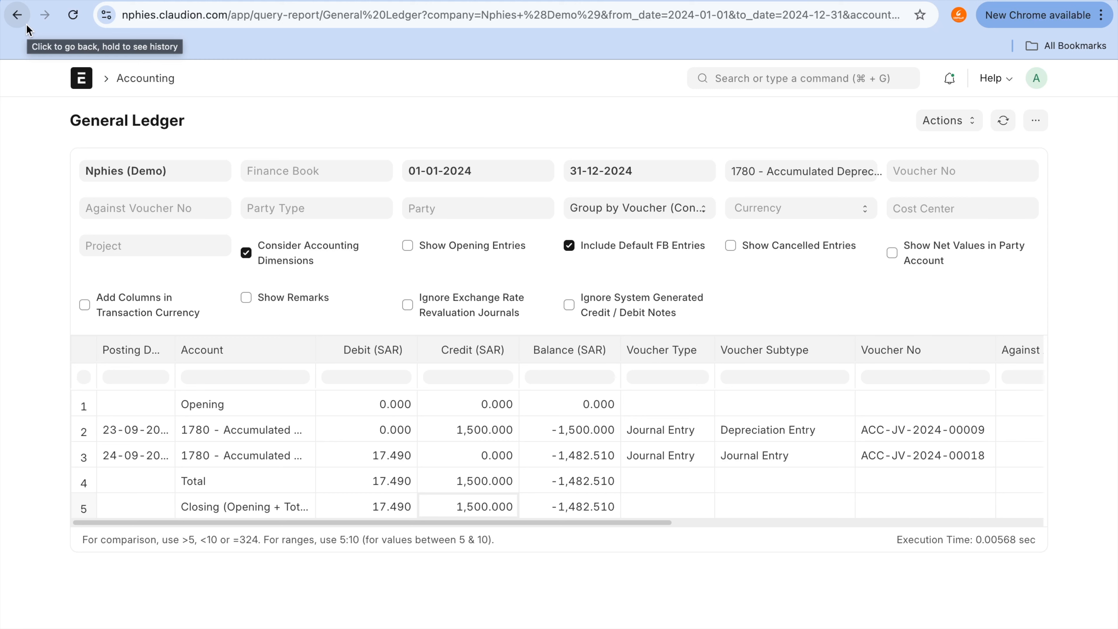
{"action": "left_click", "coordinate": [272, 163]}
{"action": "left_click", "coordinate": [277, 199]}
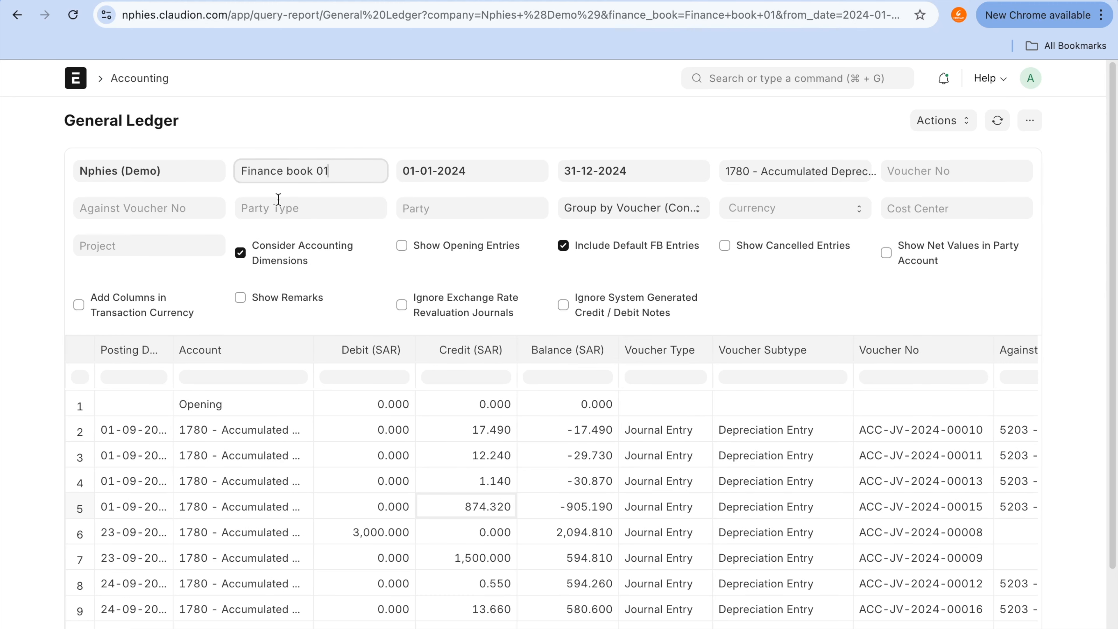
{"action": "scroll", "coordinate": [361, 499], "scroll_direction": "down", "scroll_amount": 3}
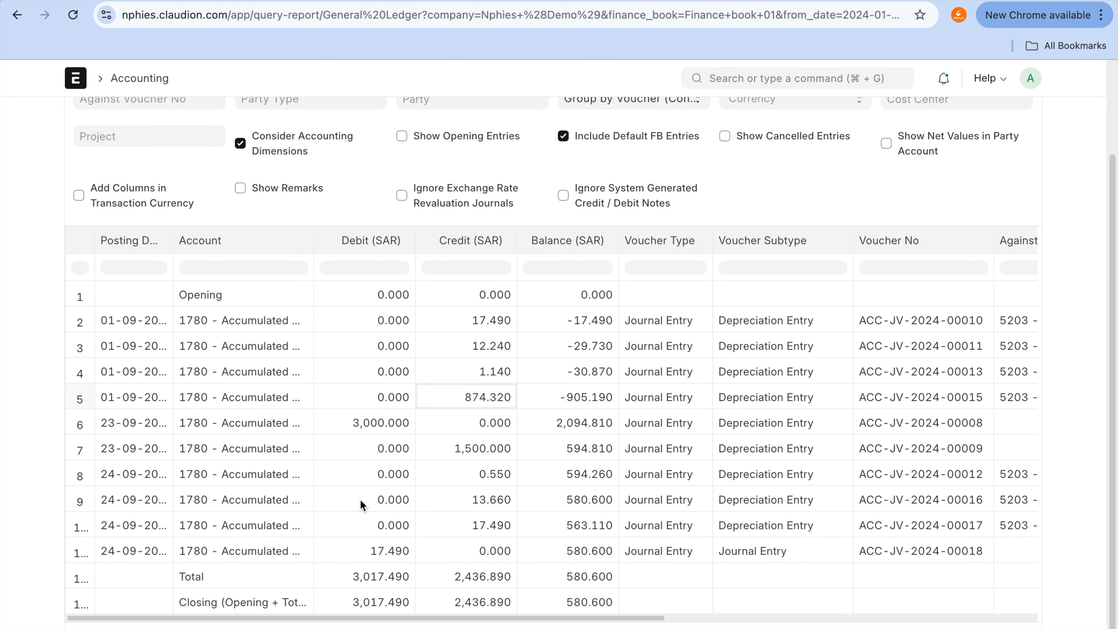
Step: Leave the Accumulated Depreciation ledger, expand the assets group in the Chart of Accounts, and recheck the accounts in the scrapping journal entry
{"action": "left_click", "coordinate": [488, 508]}
{"action": "left_click", "coordinate": [26, 17]}
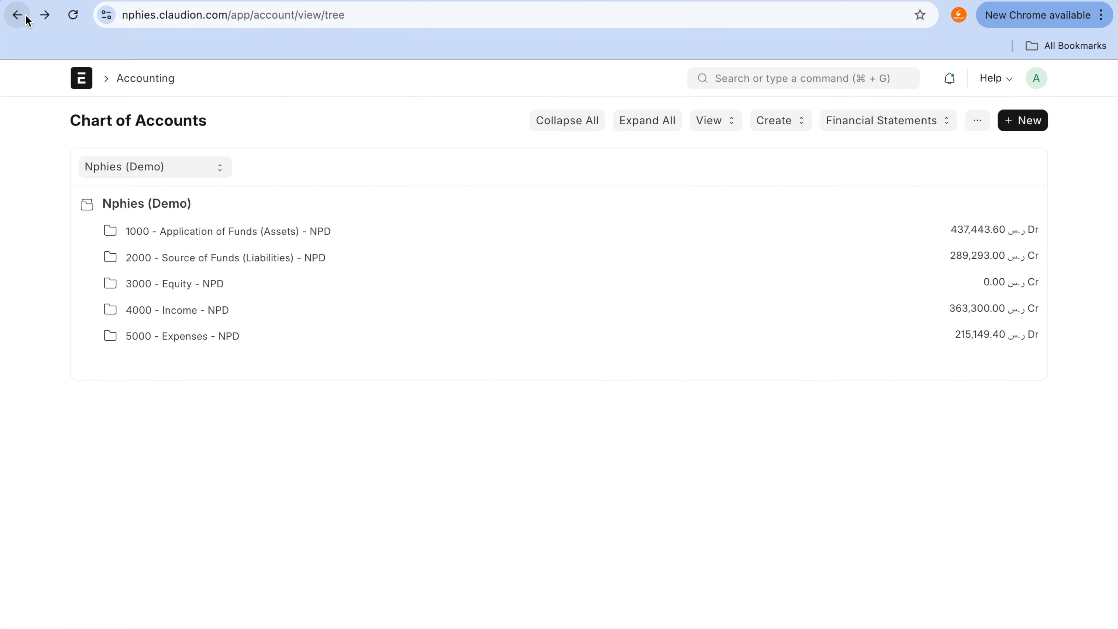
{"action": "left_click", "coordinate": [290, 232]}
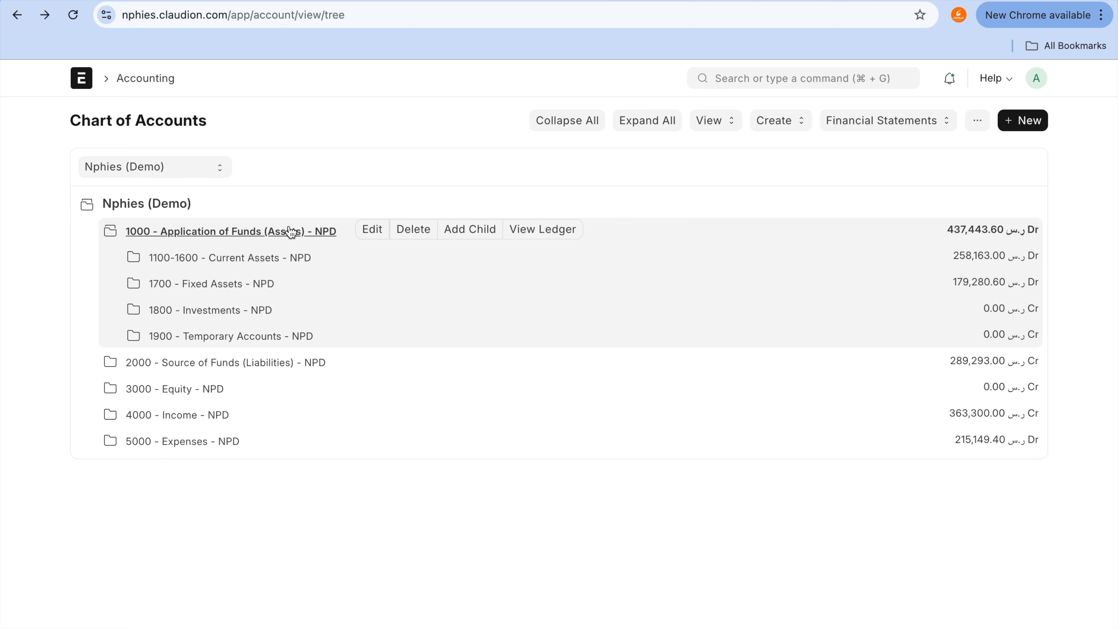
{"action": "left_click", "coordinate": [553, 0]}
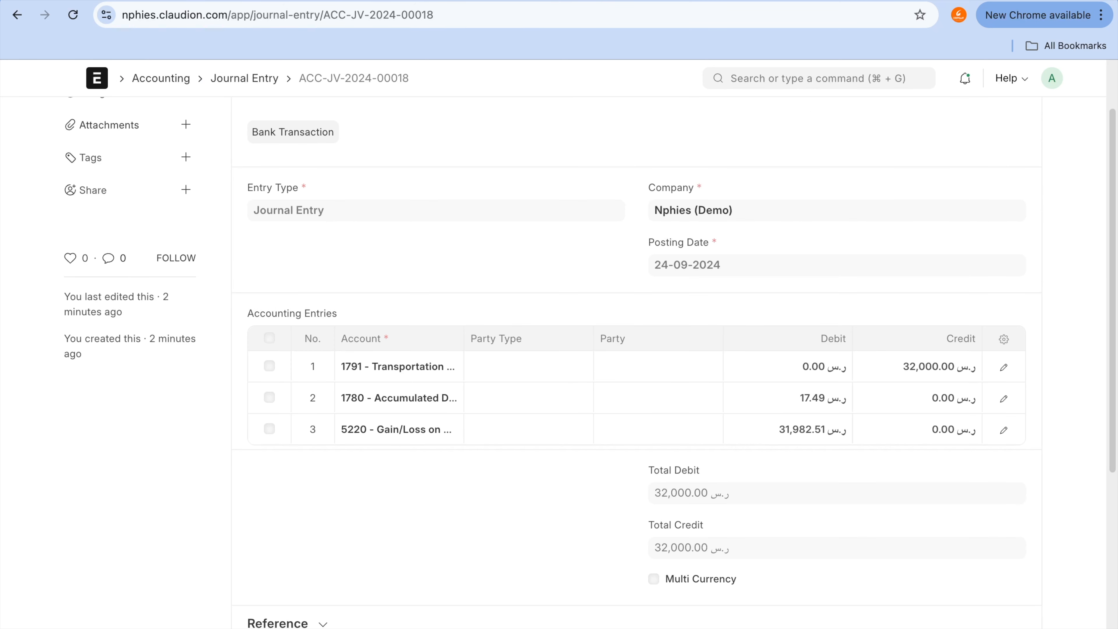
{"action": "left_click", "coordinate": [593, 0]}
Step: View the ledger of 5220 - Gain/Loss on Asset Disposal under Indirect Expenses, filter it by Finance book 01, and select the journal entry's debit amount
{"action": "left_click", "coordinate": [167, 442]}
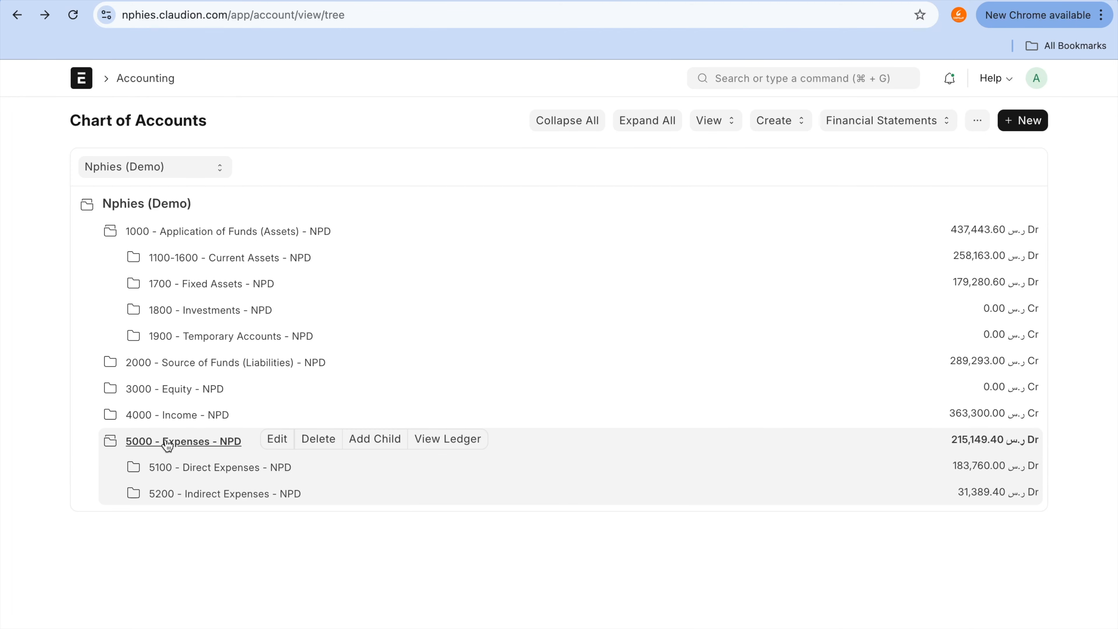
{"action": "left_click", "coordinate": [192, 494]}
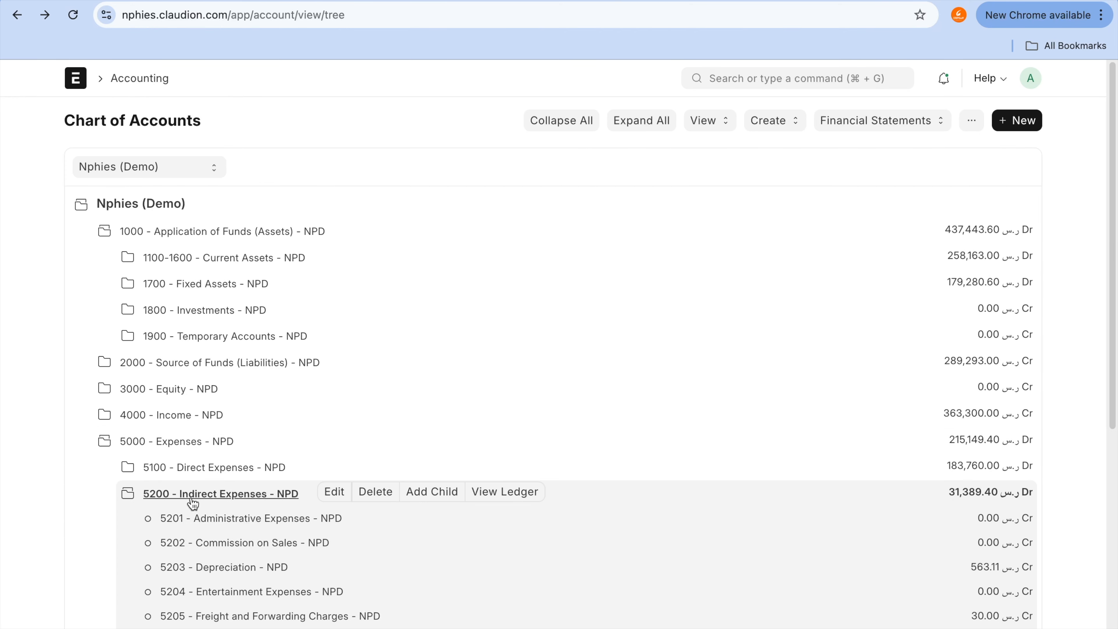
{"action": "scroll", "coordinate": [193, 502], "scroll_direction": "down", "scroll_amount": 9}
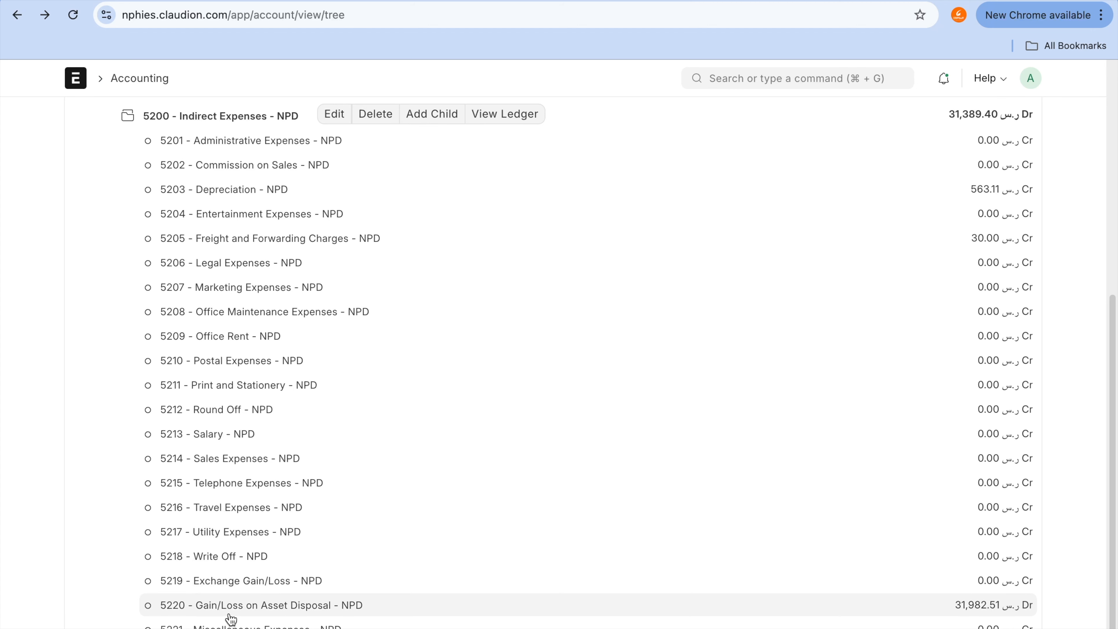
{"action": "left_click", "coordinate": [257, 605]}
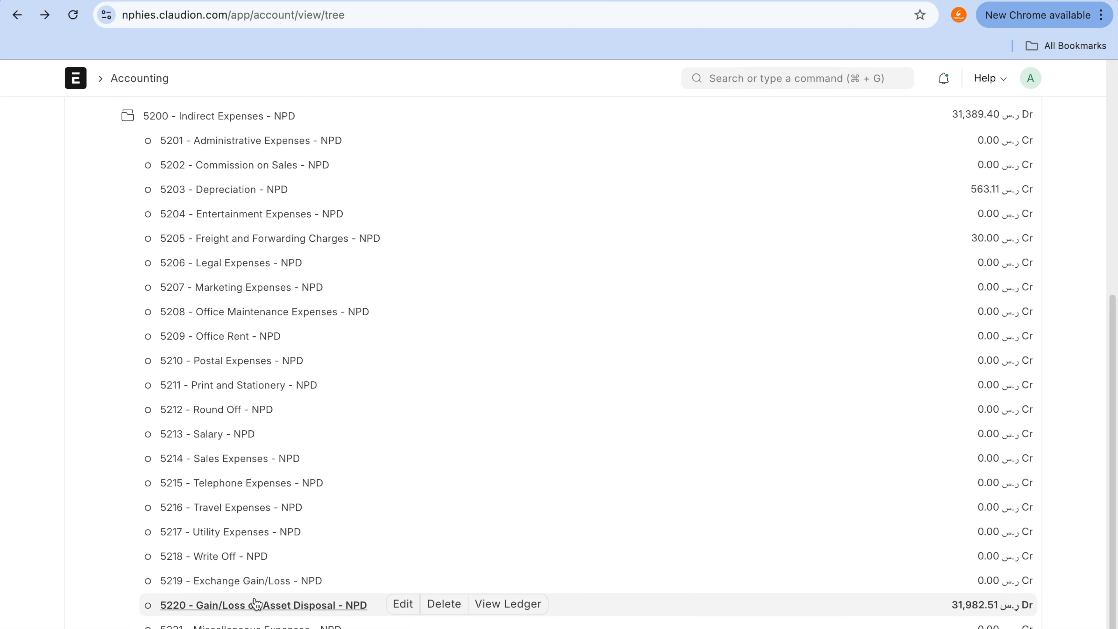
{"action": "scroll", "coordinate": [257, 604], "scroll_direction": "up", "scroll_amount": 5}
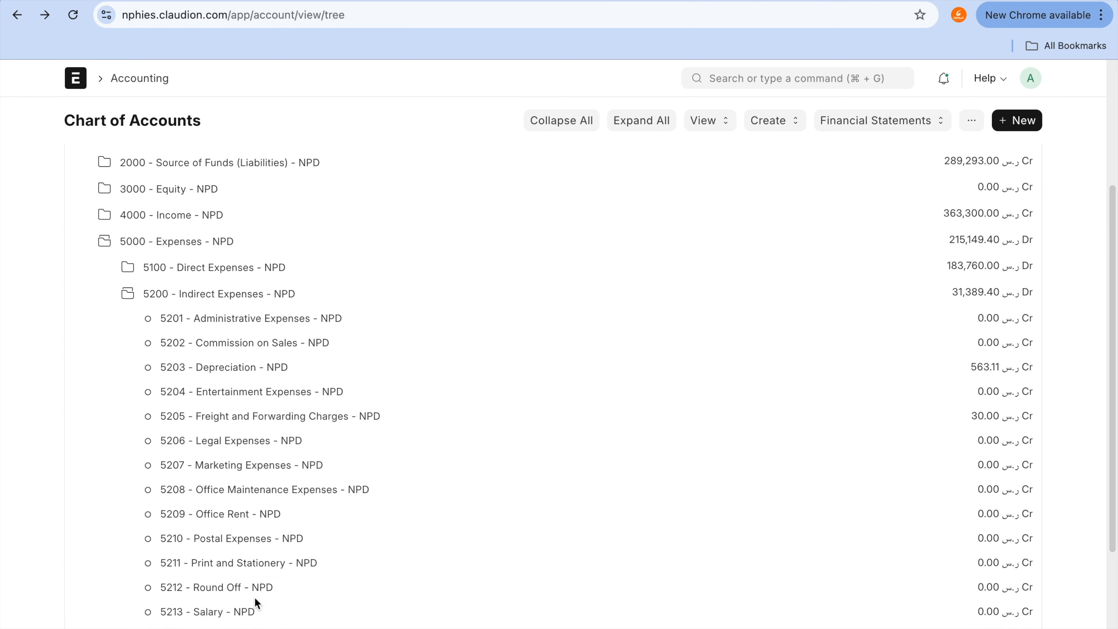
{"action": "scroll", "coordinate": [256, 603], "scroll_direction": "down", "scroll_amount": 5}
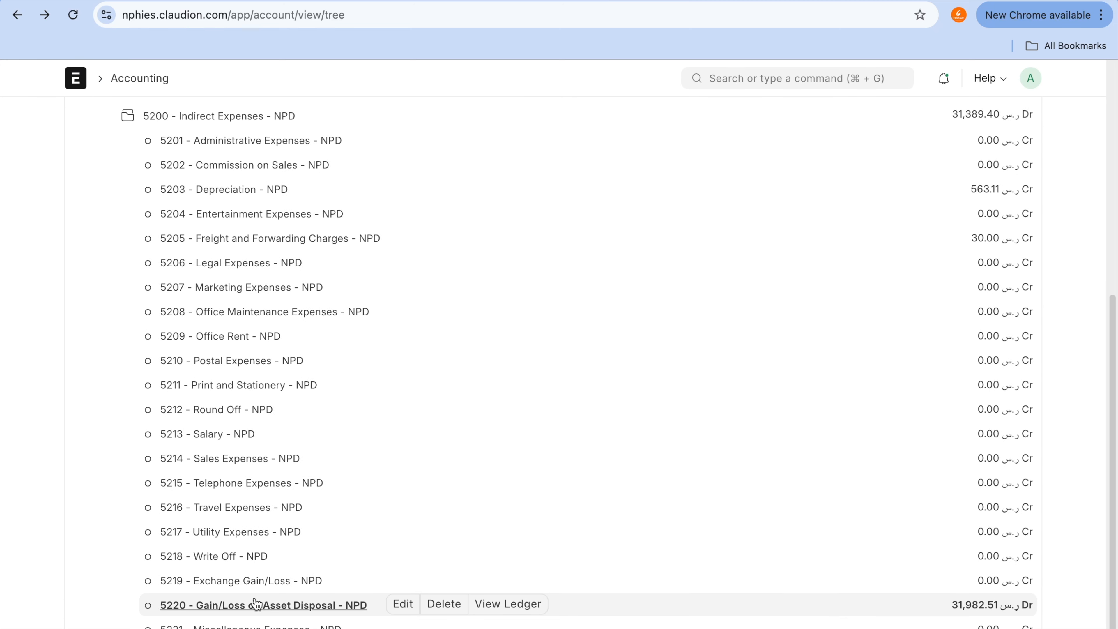
{"action": "left_click", "coordinate": [504, 610]}
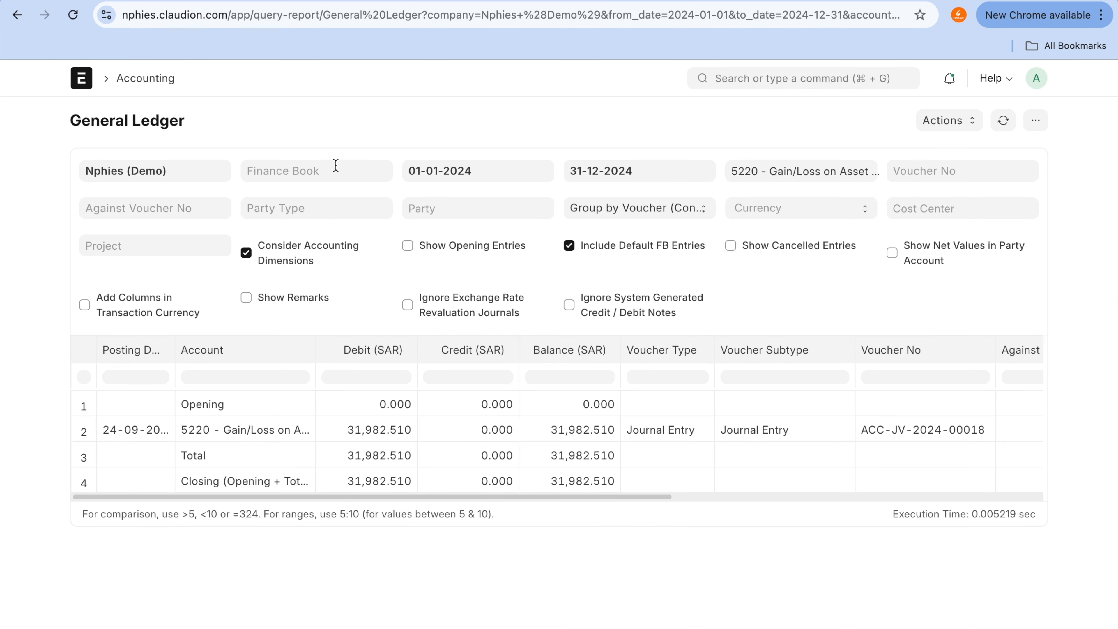
{"action": "left_click", "coordinate": [336, 165]}
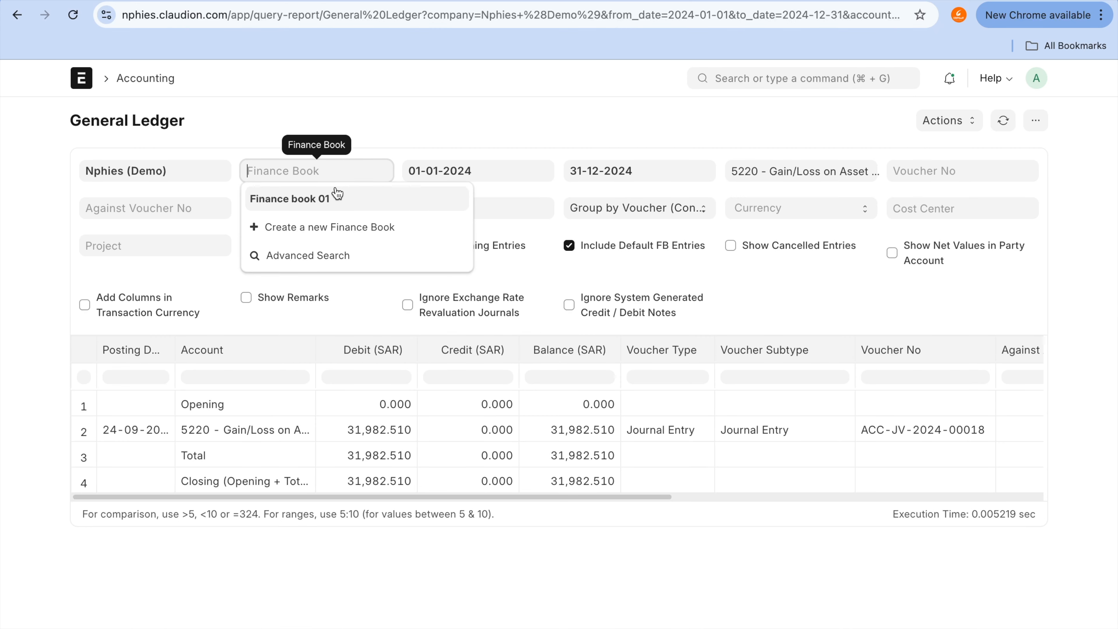
{"action": "left_click", "coordinate": [337, 197]}
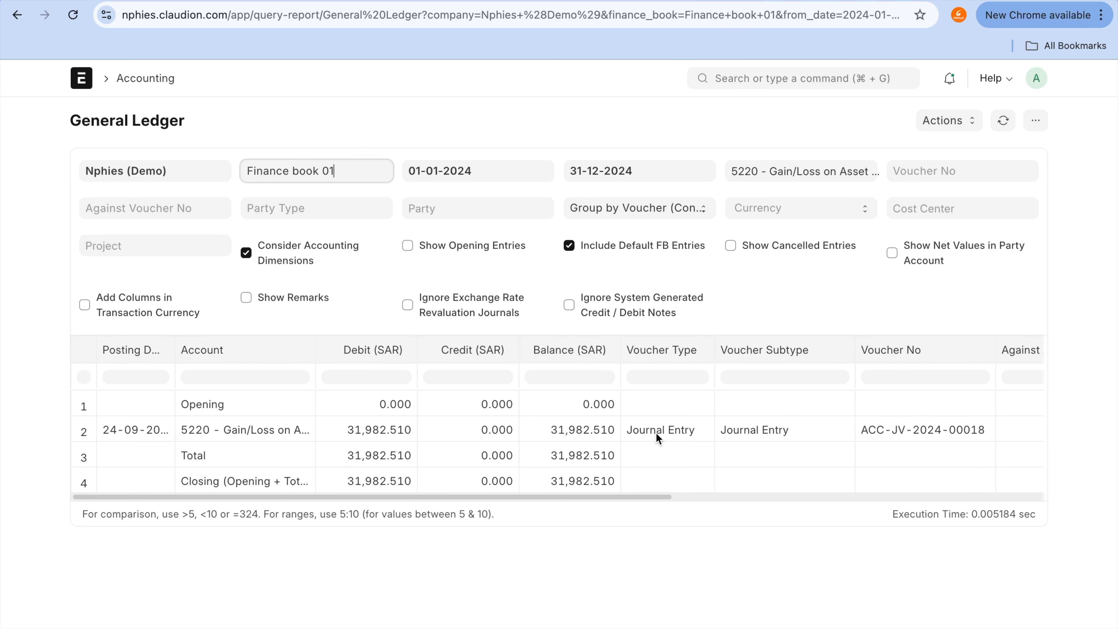
{"action": "left_click", "coordinate": [377, 427]}
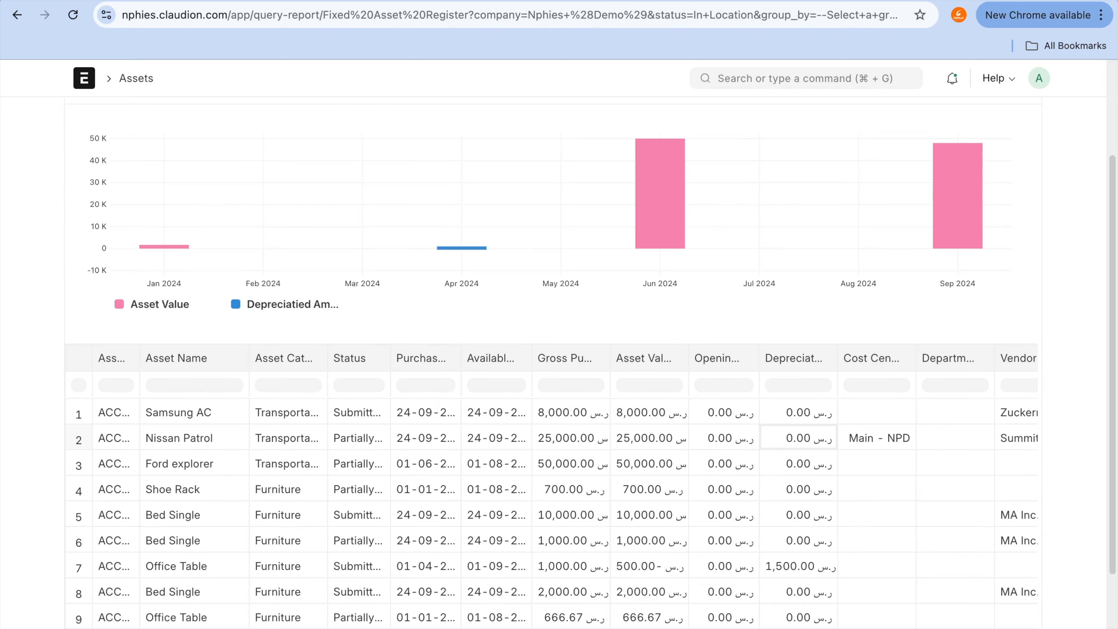
Step: From the Fixed Asset Register, search for "chart of", open the Chart of Accounts, and expand 1000 - Application of Funds (Assets)
{"action": "left_click", "coordinate": [812, 79]}
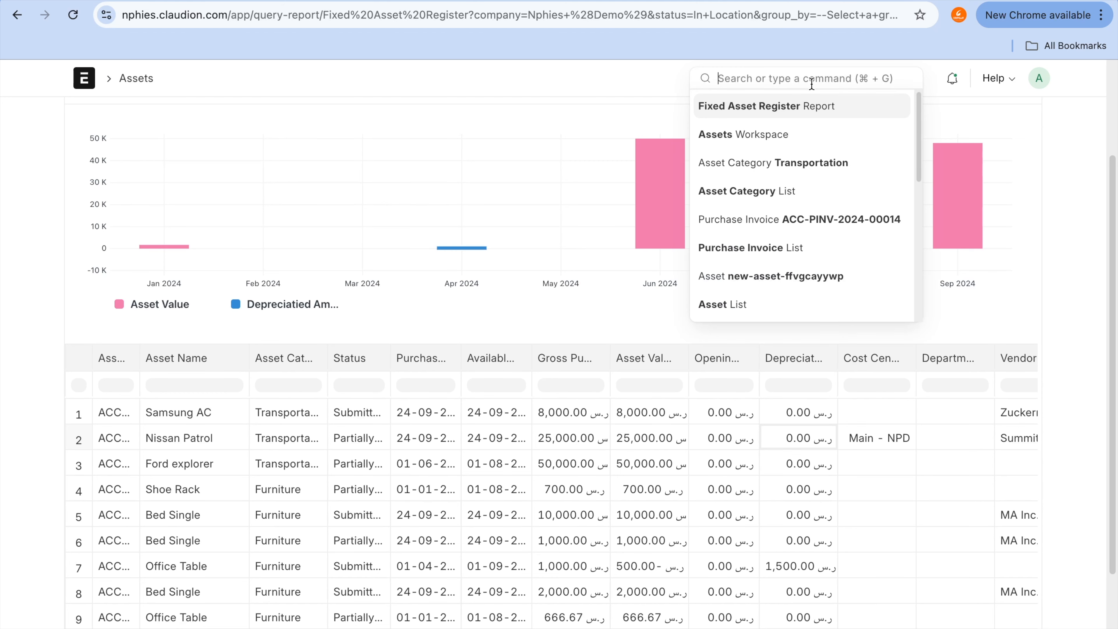
{"action": "type", "text": "chart of"}
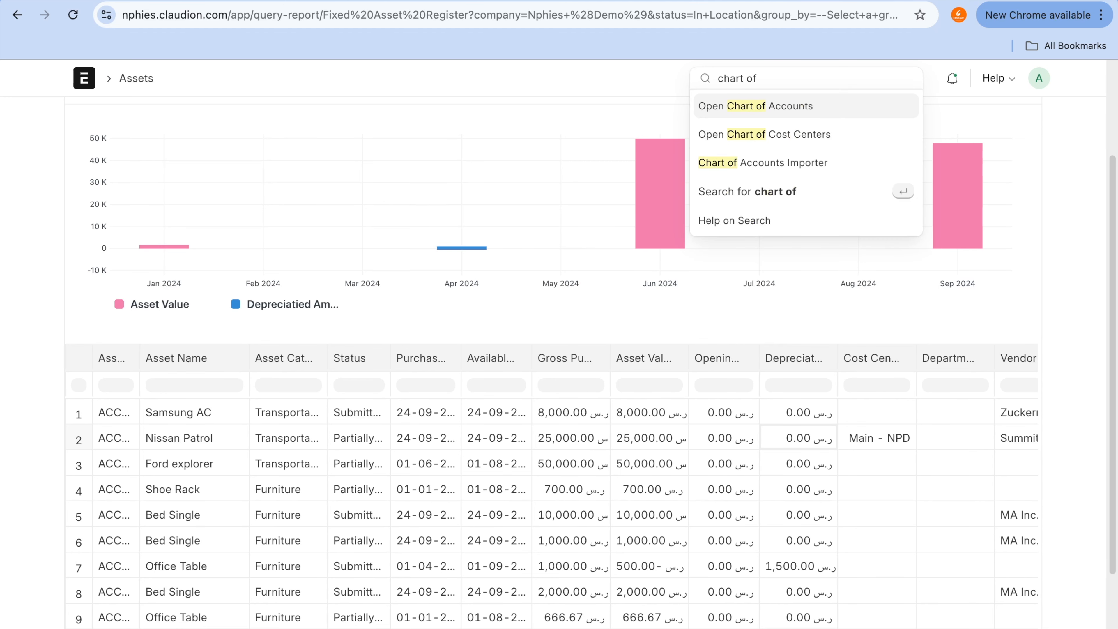
{"action": "left_click", "coordinate": [805, 107]}
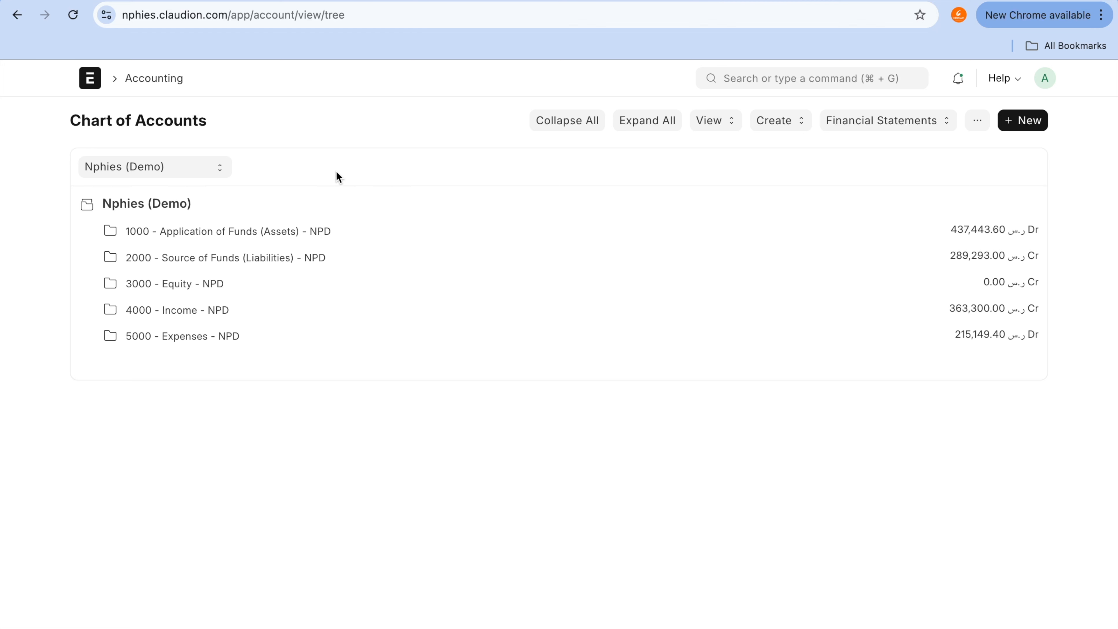
{"action": "left_click", "coordinate": [256, 238]}
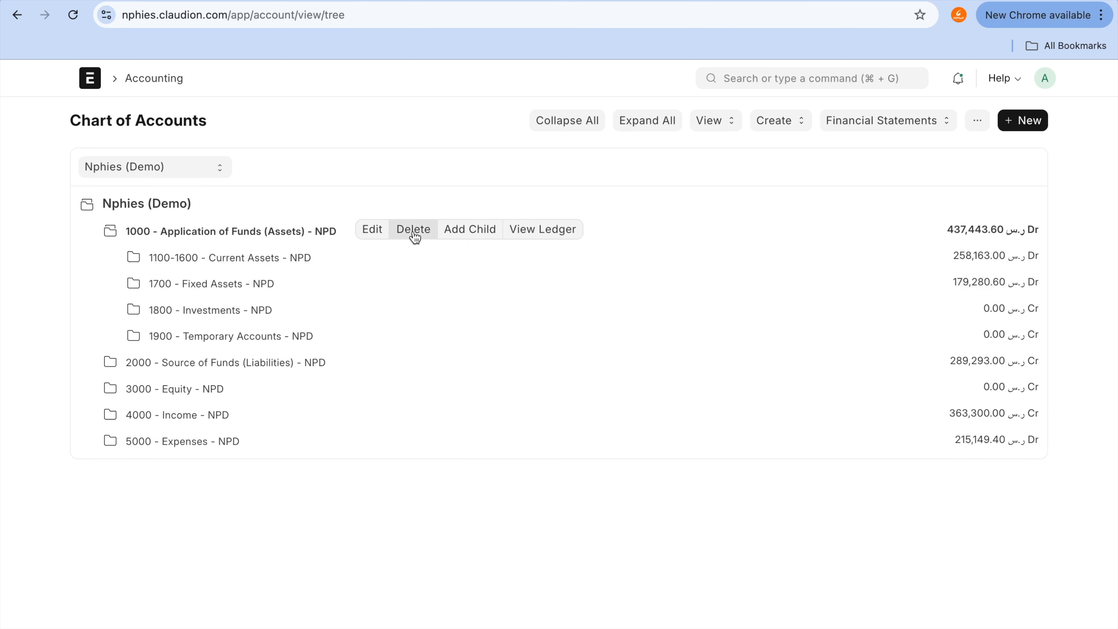
{"action": "mouse_move", "coordinate": [357, 230]}
{"action": "left_mouse_down"}
{"action": "mouse_move", "coordinate": [459, 232]}
{"action": "mouse_move", "coordinate": [362, 425]}
{"action": "mouse_move", "coordinate": [250, 441]}
{"action": "left_mouse_up"}
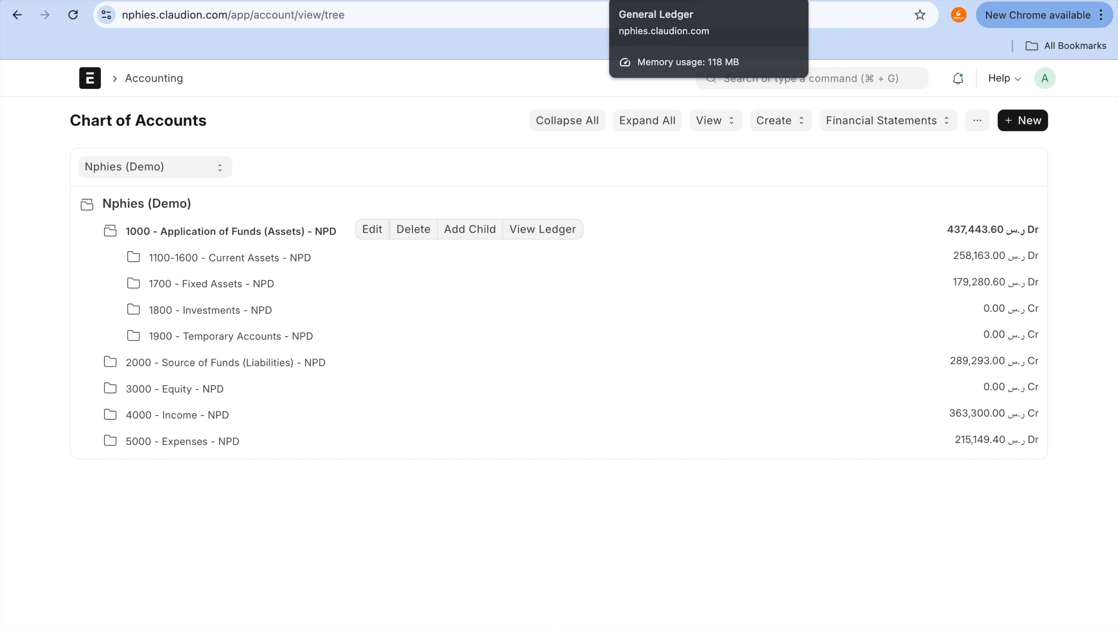
Step: Go back from the scrapping journal entry to the asset list and open the Nissan Patrol asset
{"action": "mouse_move", "coordinate": [690, 0]}
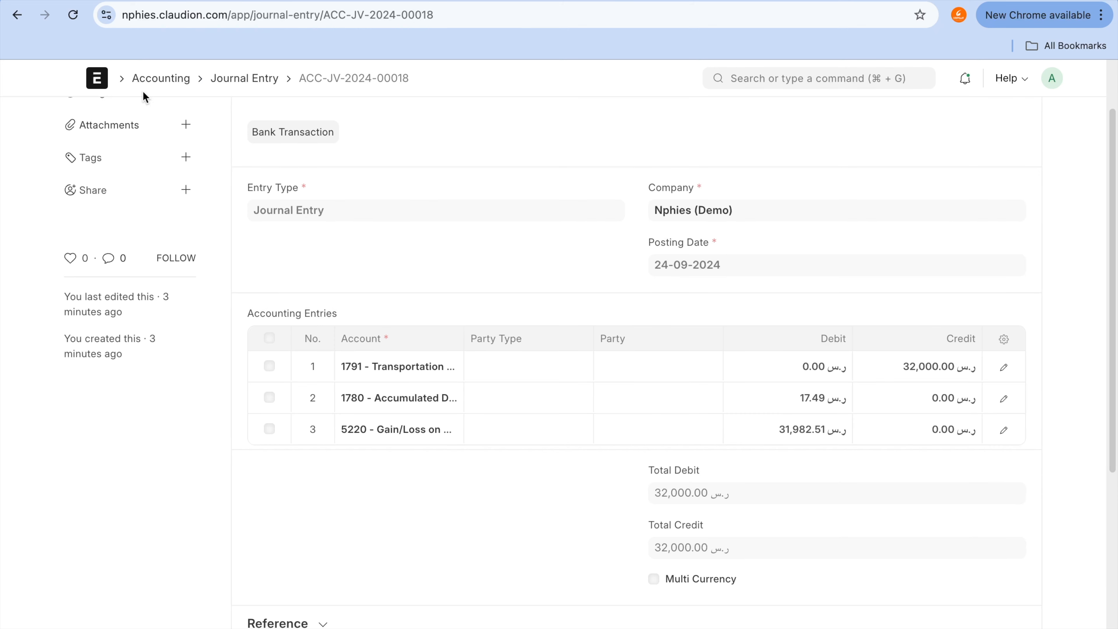
{"action": "left_click", "coordinate": [16, 16]}
{"action": "left_click", "coordinate": [17, 15]}
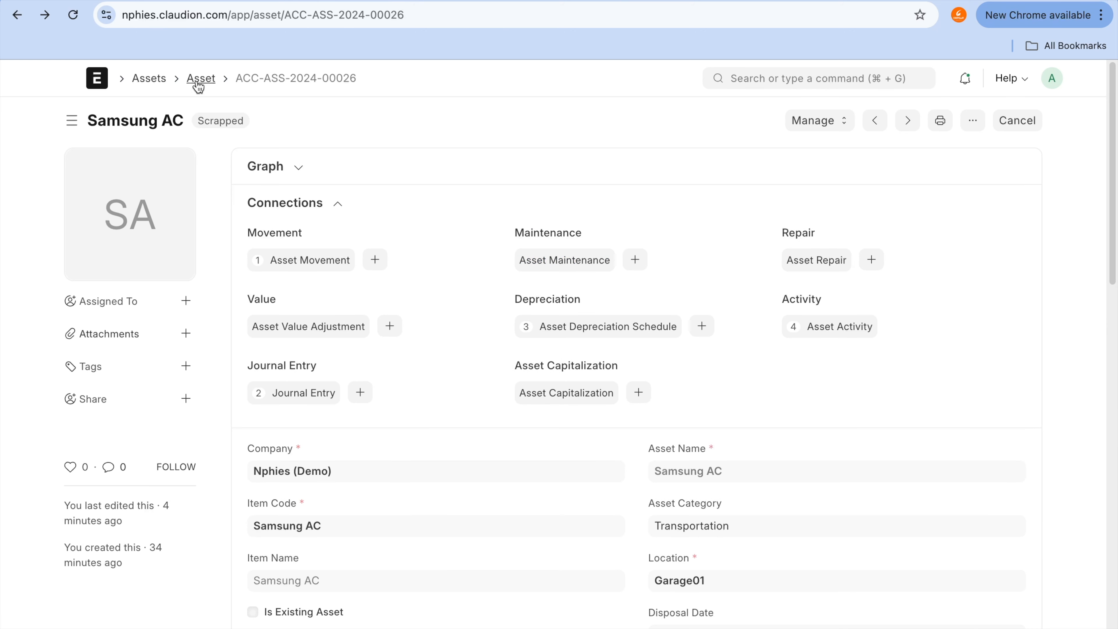
{"action": "left_click", "coordinate": [194, 83]}
{"action": "scroll", "coordinate": [369, 387], "scroll_direction": "down", "scroll_amount": 2}
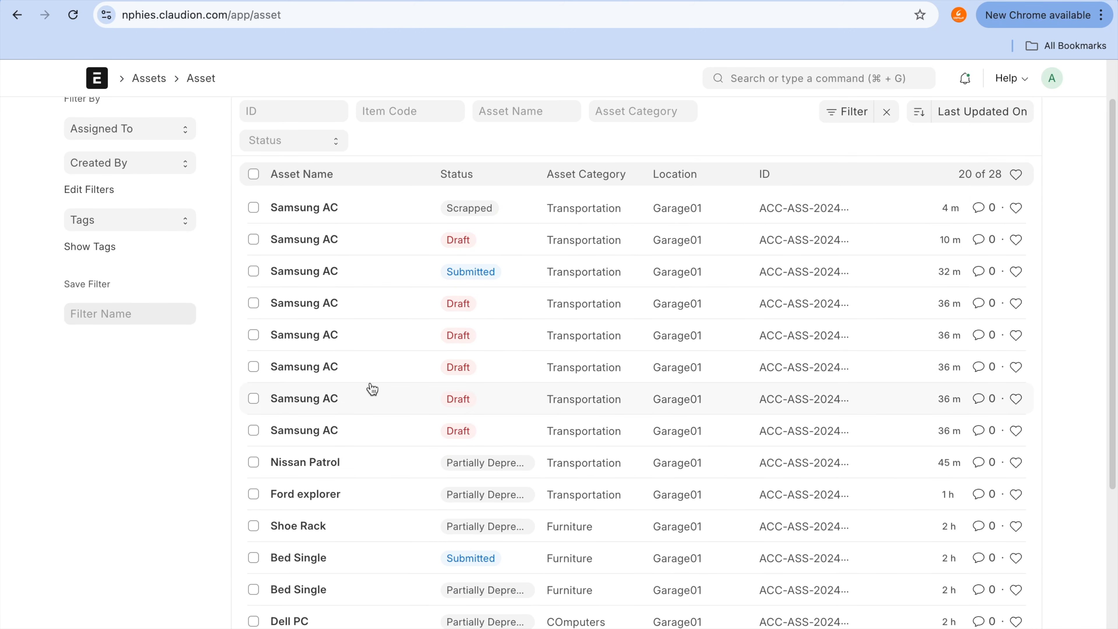
{"action": "left_click", "coordinate": [335, 466]}
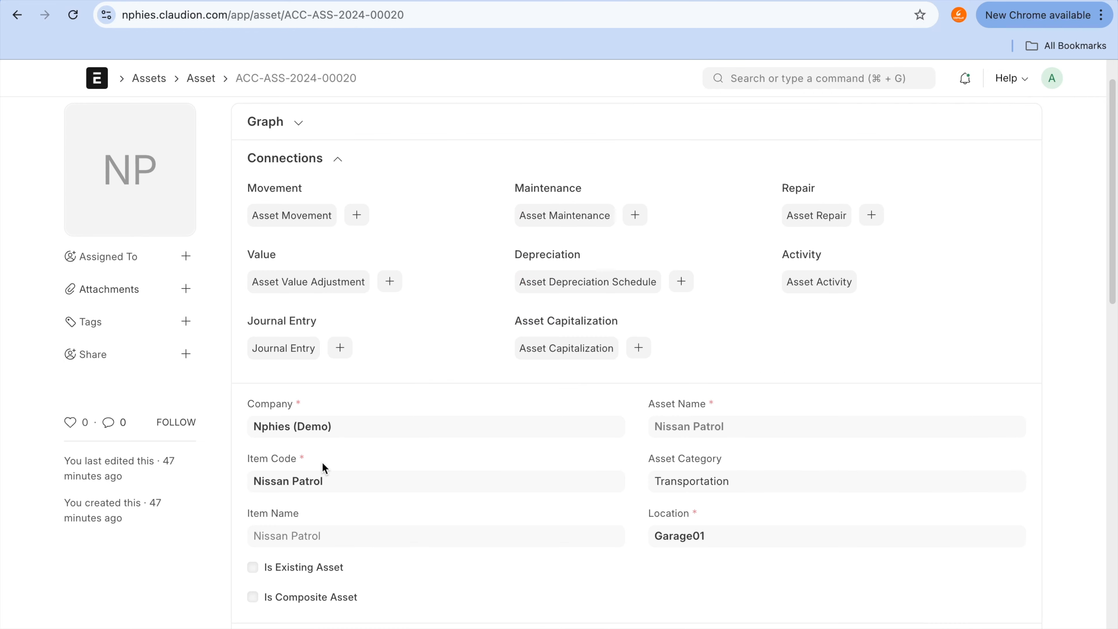
Step: Start selling the Nissan Patrol asset and choose Grant Plastics Ltd. as the customer on its new sales invoice
{"action": "left_click", "coordinate": [830, 120]}
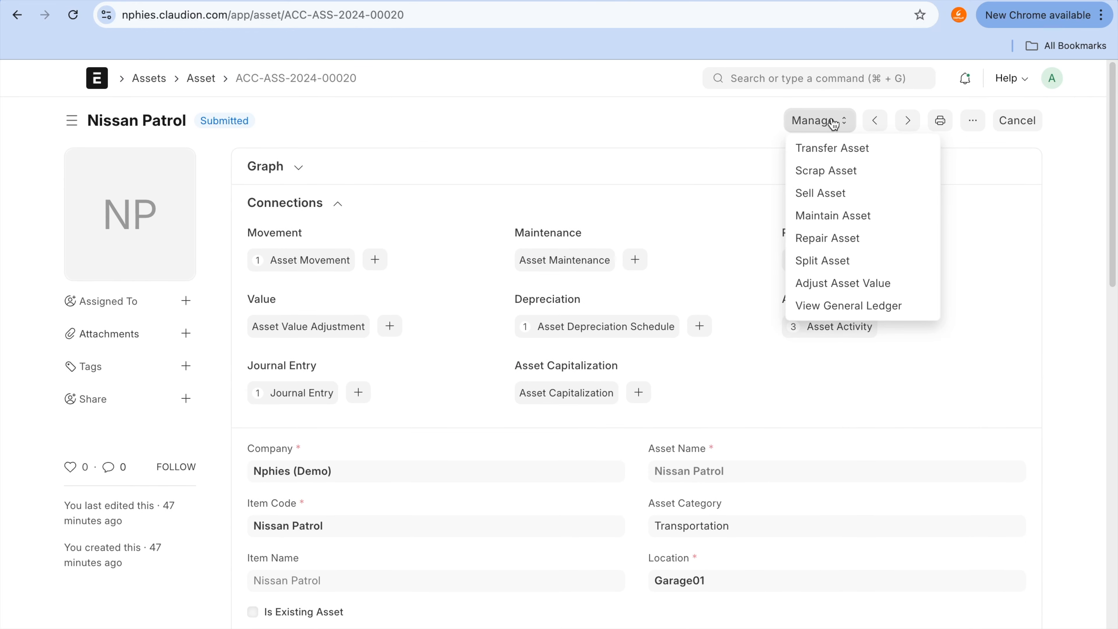
{"action": "left_click", "coordinate": [836, 204]}
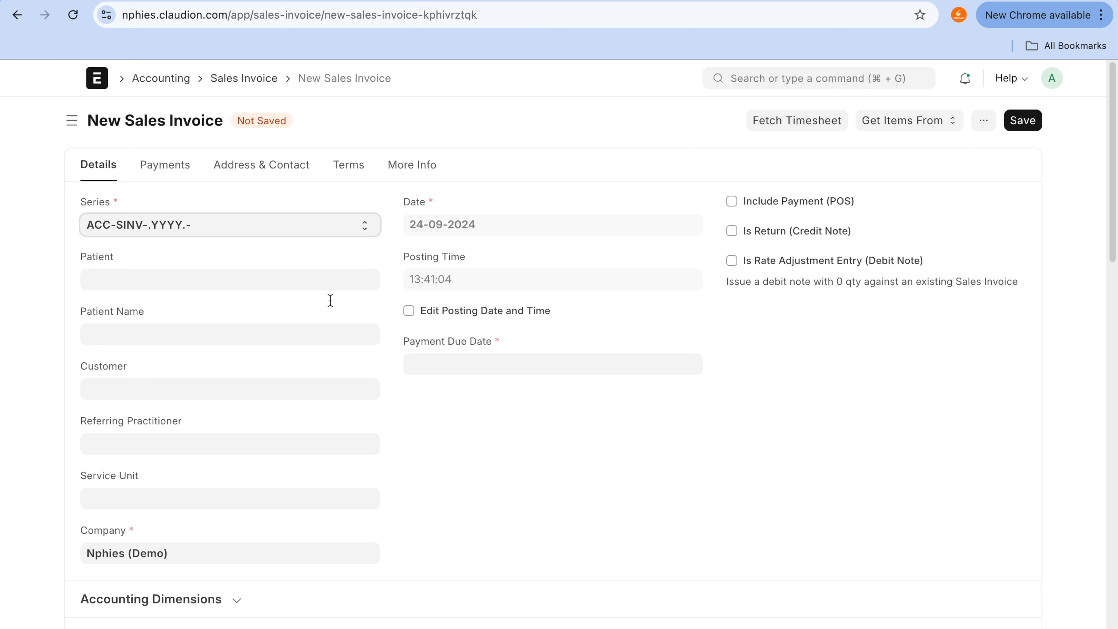
{"action": "left_click", "coordinate": [274, 393]}
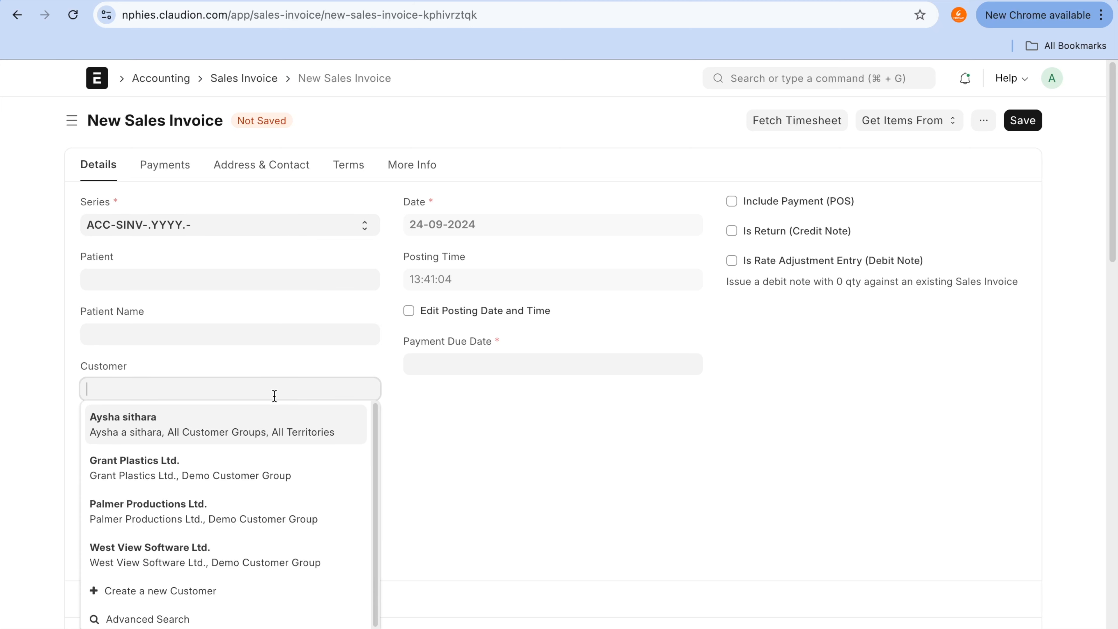
{"action": "left_click", "coordinate": [277, 468]}
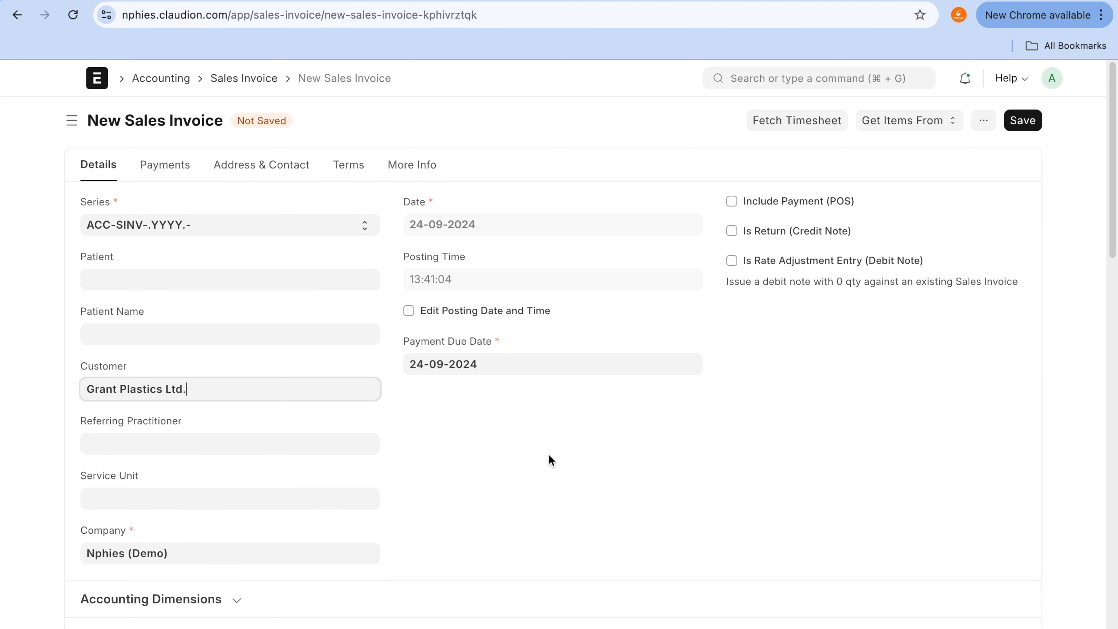
Step: Set the Nissan Patrol item's rate to 4,500 SAR and delete the empty second item row
{"action": "scroll", "coordinate": [550, 460], "scroll_direction": "down", "scroll_amount": 10}
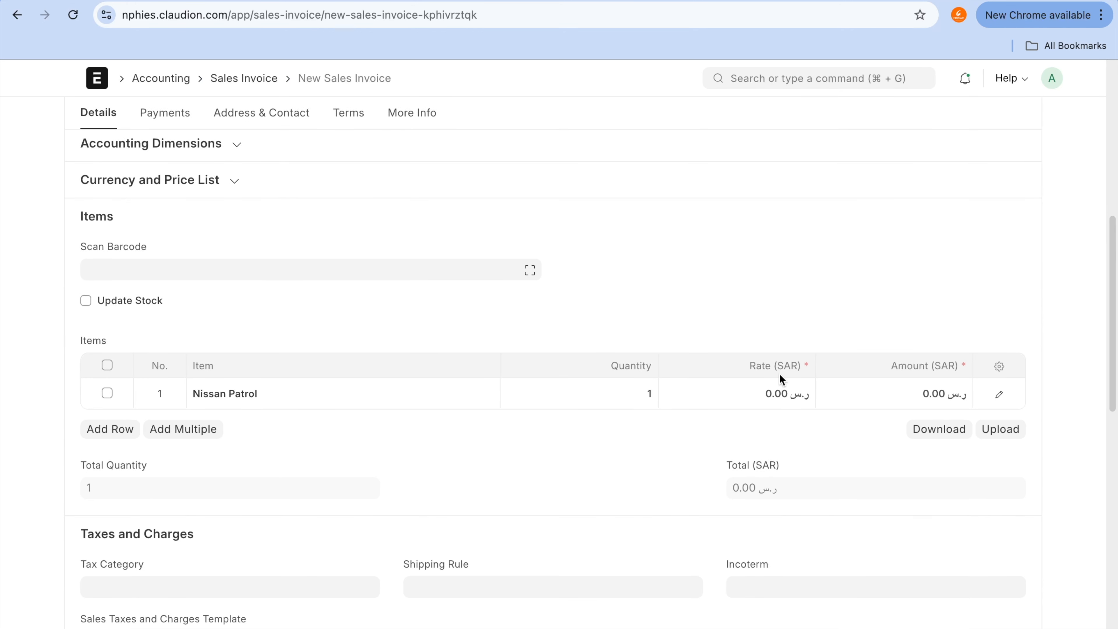
{"action": "left_click", "coordinate": [785, 393]}
{"action": "type", "text": "45000"}
{"action": "key", "text": "BackSpace"}
{"action": "key", "text": "Return"}
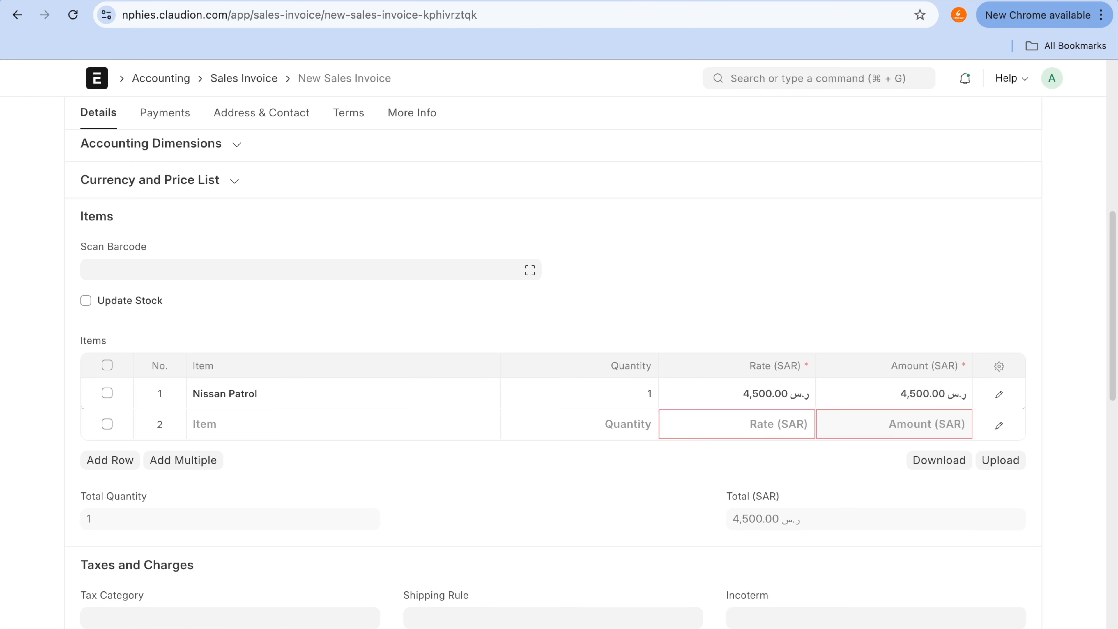
{"action": "left_click", "coordinate": [107, 424]}
{"action": "left_click", "coordinate": [108, 462]}
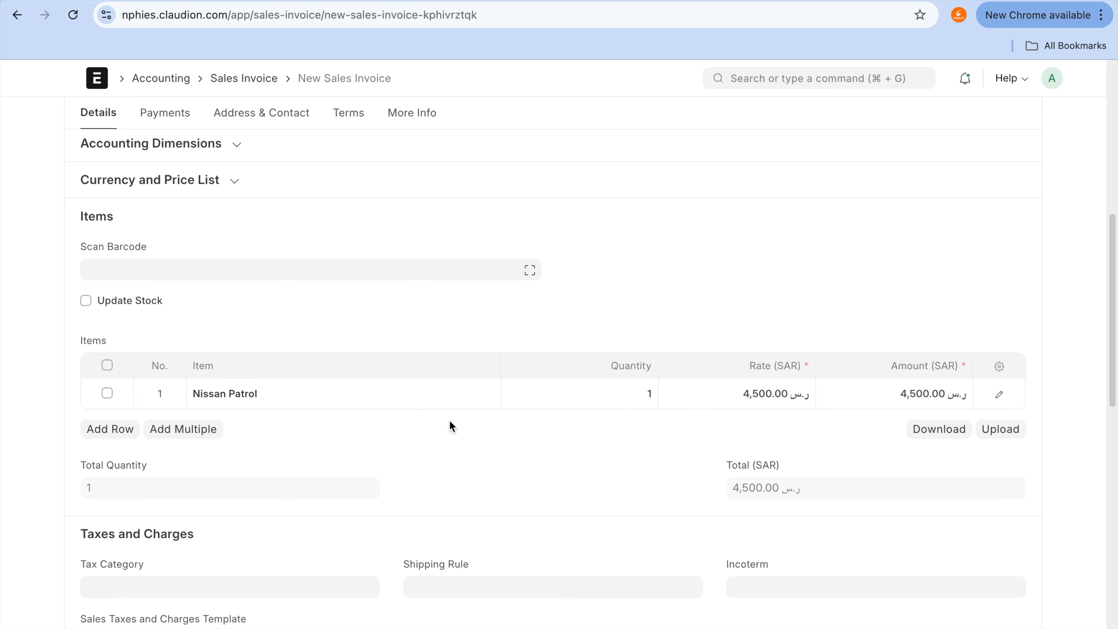
Step: Save the Nissan Patrol sales invoice and submit it permanently
{"action": "scroll", "coordinate": [449, 426], "scroll_direction": "down", "scroll_amount": 4}
{"action": "scroll", "coordinate": [449, 427], "scroll_direction": "up", "scroll_amount": 12}
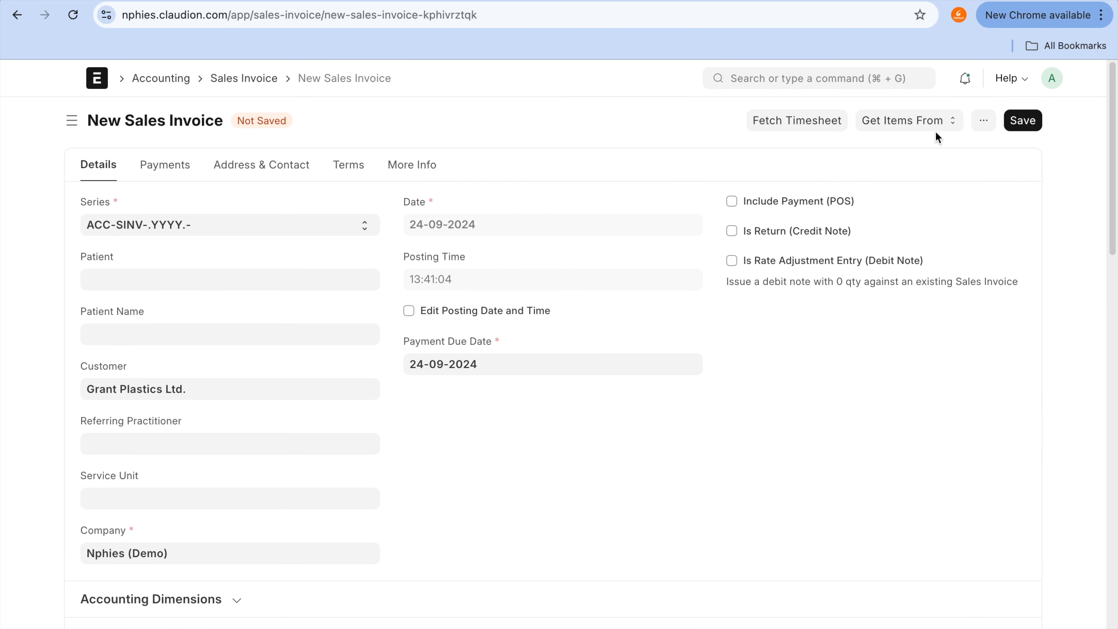
{"action": "left_click", "coordinate": [1023, 120]}
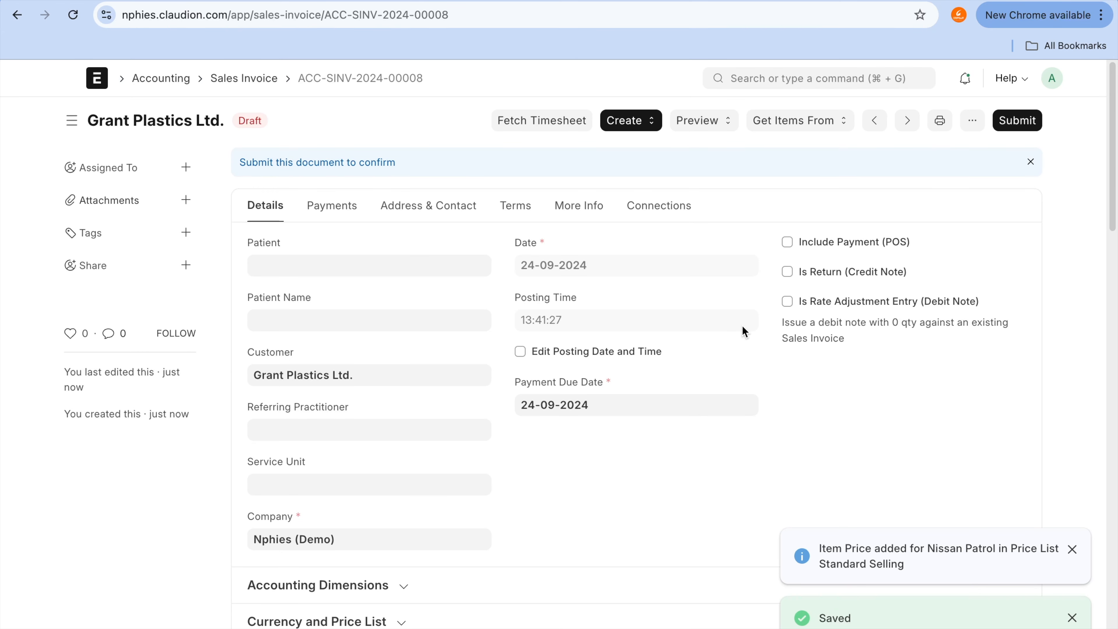
{"action": "left_click", "coordinate": [1019, 121]}
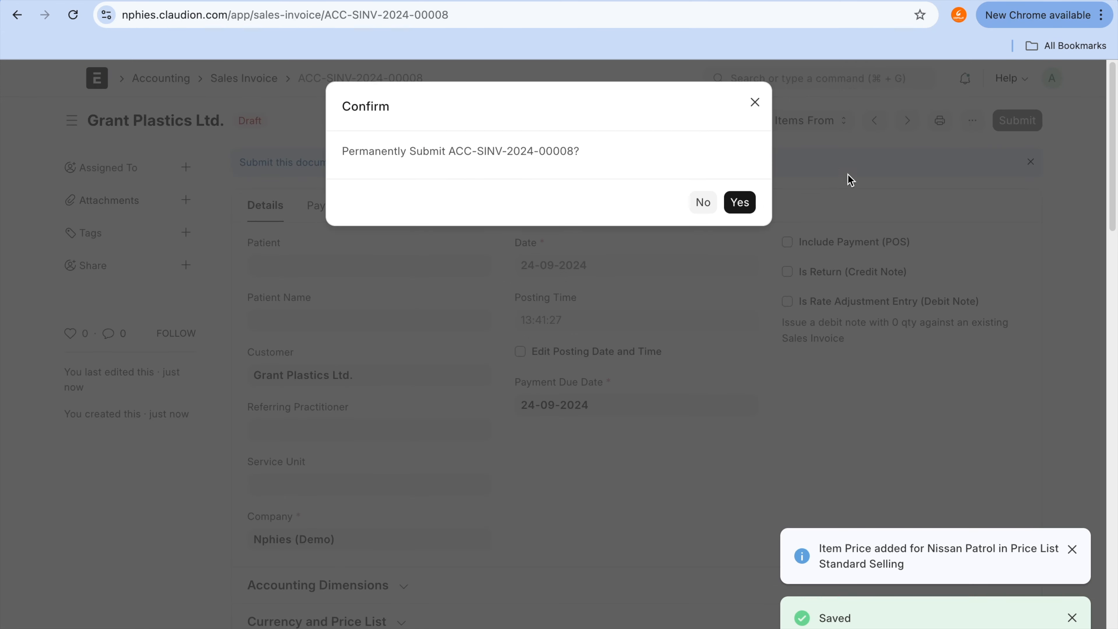
{"action": "left_click", "coordinate": [740, 204]}
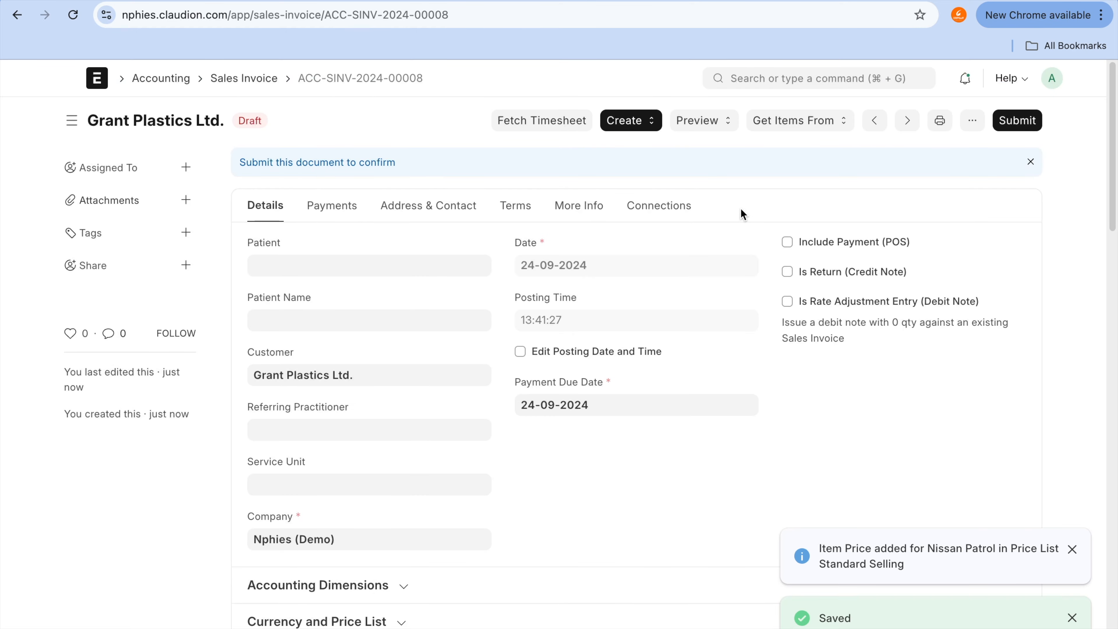
{"action": "left_click", "coordinate": [1033, 119]}
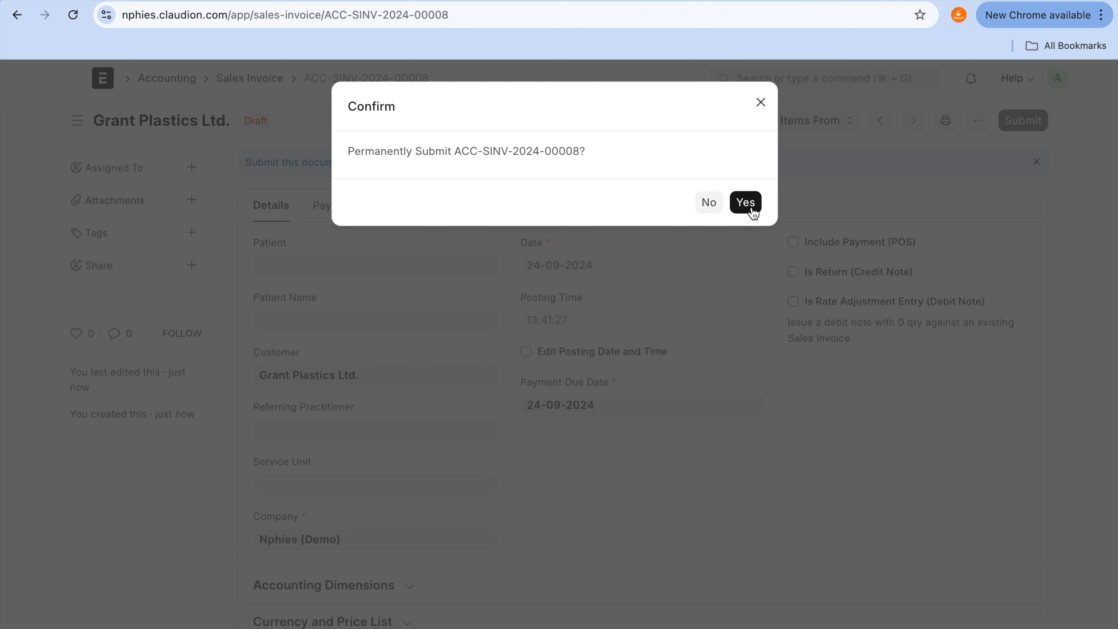
{"action": "left_click", "coordinate": [750, 204]}
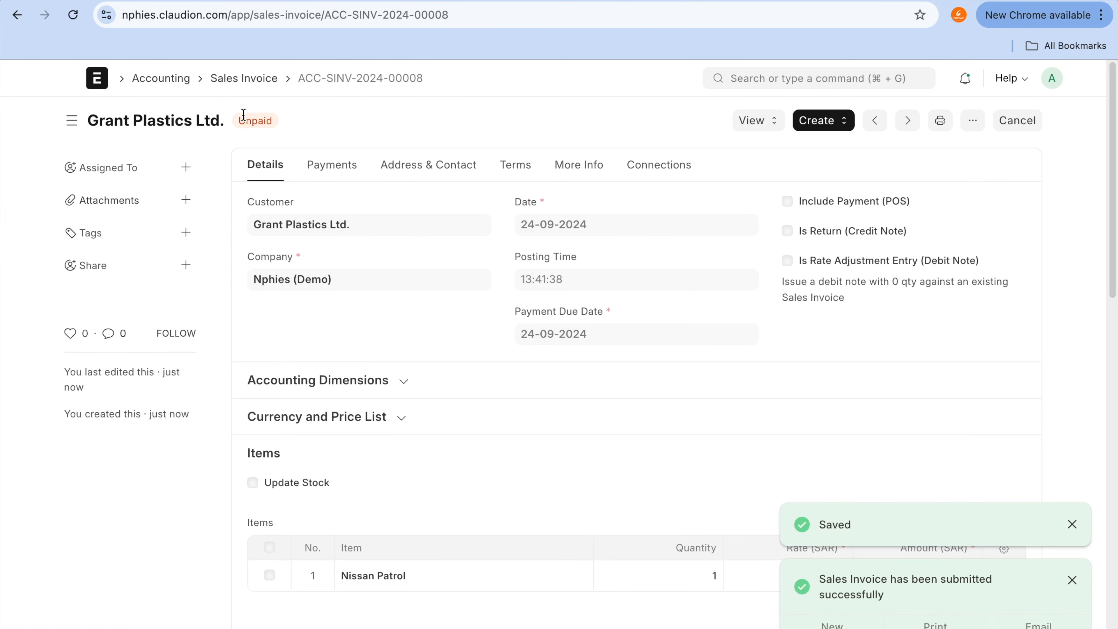
Step: Go back to the Nissan Patrol asset and check its status after the sale
{"action": "left_click", "coordinate": [15, 20]}
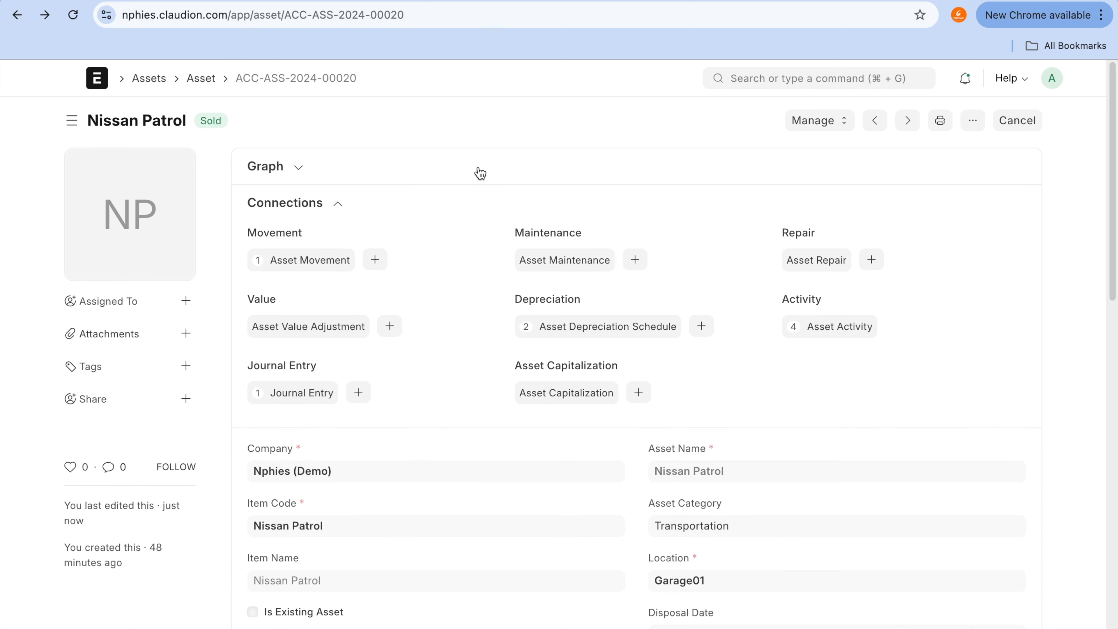
{"action": "mouse_move", "coordinate": [198, 98]}
{"action": "left_mouse_down"}
{"action": "mouse_move", "coordinate": [137, 141]}
{"action": "mouse_move", "coordinate": [262, 109]}
{"action": "left_mouse_up"}
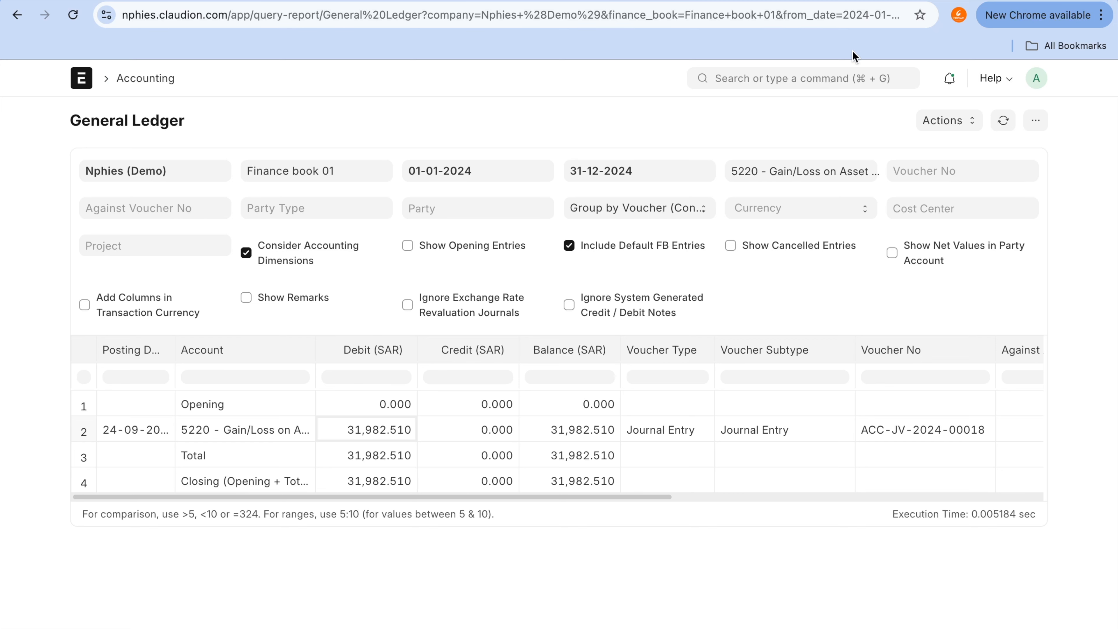
Step: Open the Fixed Asset Register report and look through its list of assets
{"action": "left_click", "coordinate": [845, 81]}
{"action": "type", "text": "asset"}
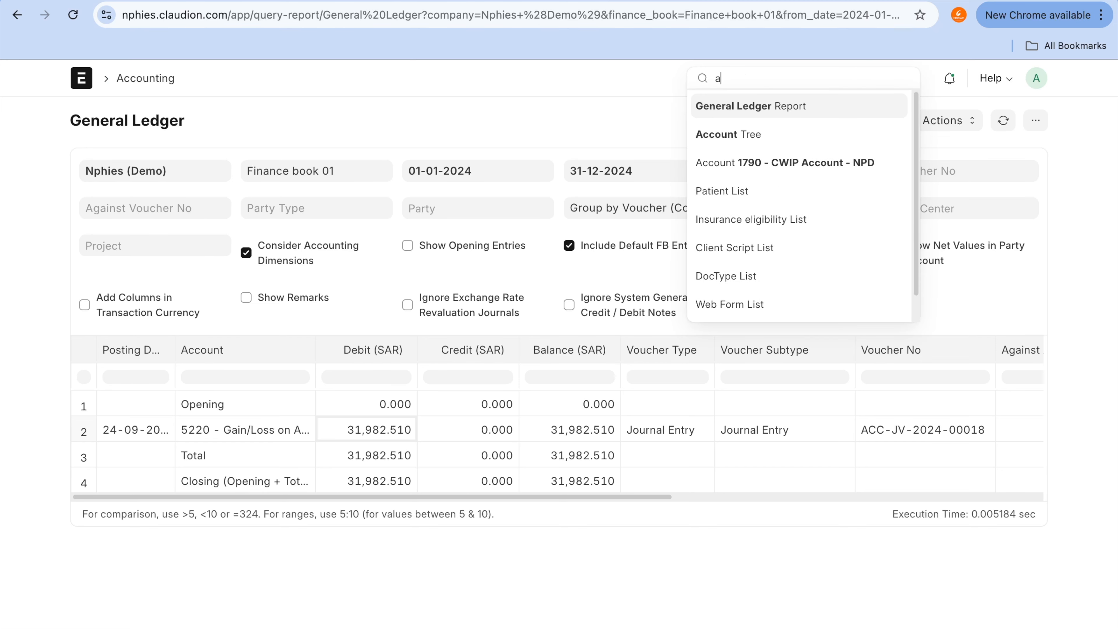
{"action": "key", "text": "BackSpace"}
{"action": "key", "text": "BackSpace"}
{"action": "key", "text": "BackSpace"}
{"action": "key", "text": "BackSpace"}
{"action": "key", "text": "BackSpace"}
{"action": "type", "text": "fixed ass"}
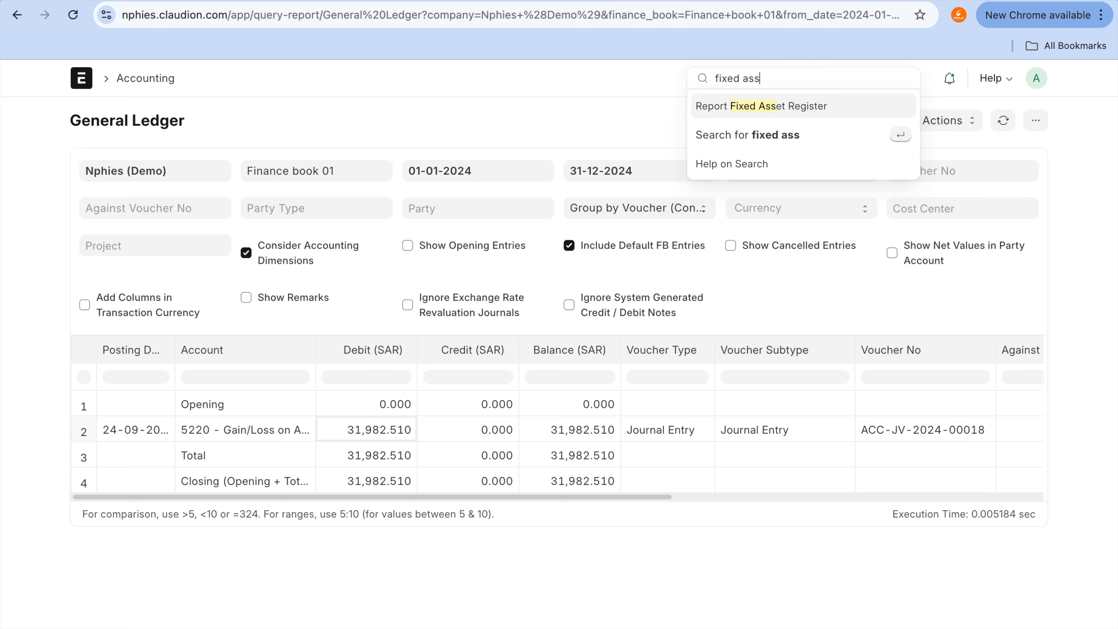
{"action": "left_click", "coordinate": [846, 106]}
{"action": "scroll", "coordinate": [439, 542], "scroll_direction": "down", "scroll_amount": 4}
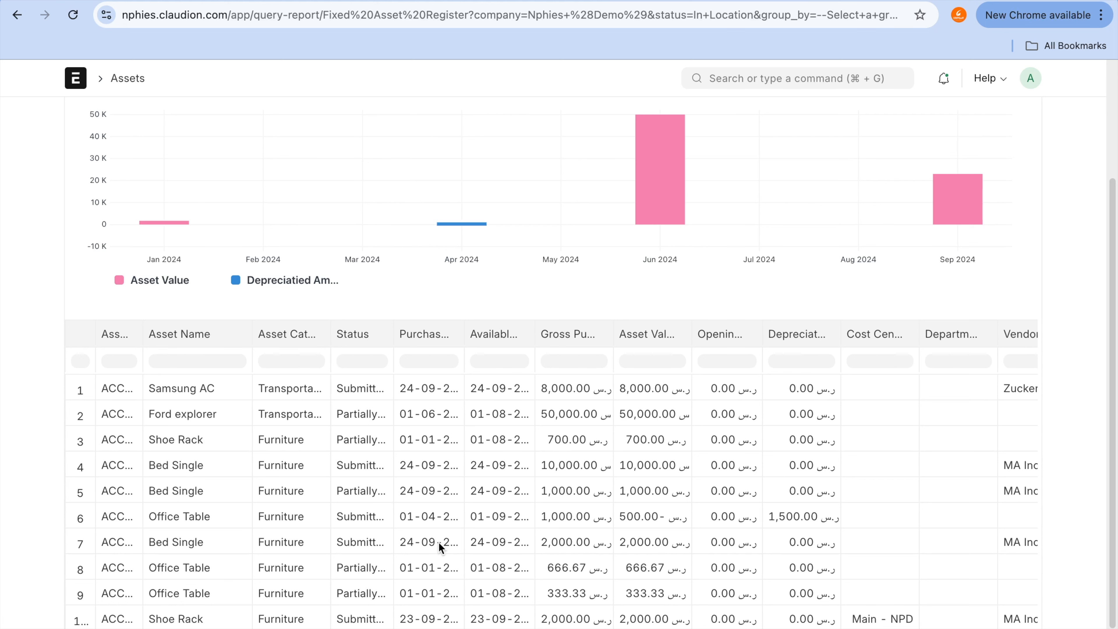
{"action": "scroll", "coordinate": [438, 542], "scroll_direction": "down", "scroll_amount": 1}
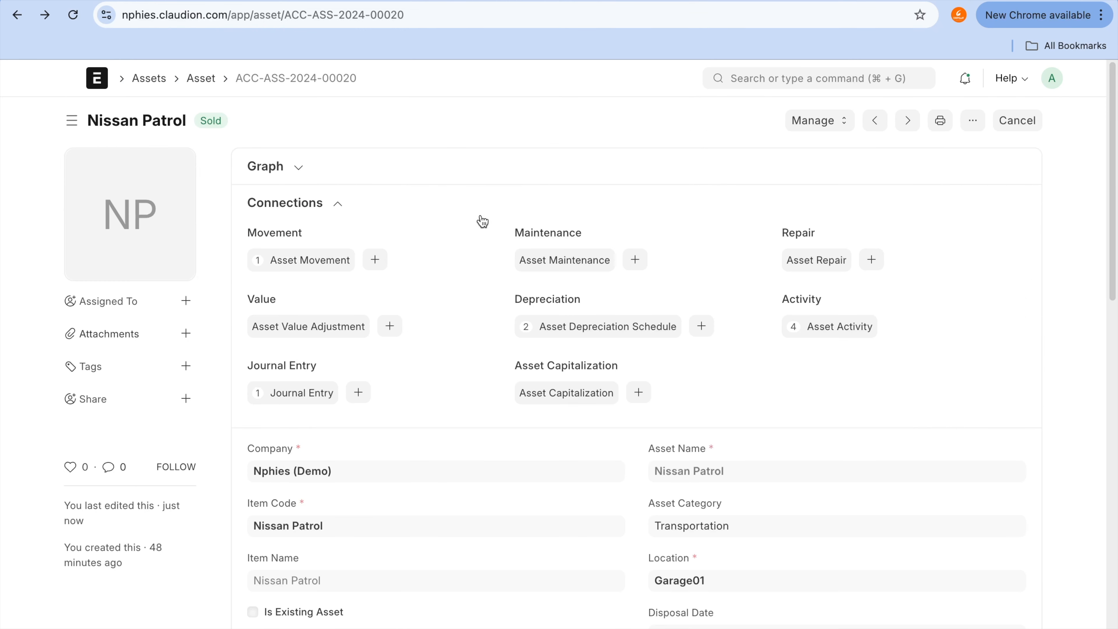
Step: View the Nissan Patrol asset's general ledger for Finance book 01, and return to the asset
{"action": "left_click", "coordinate": [850, 124]}
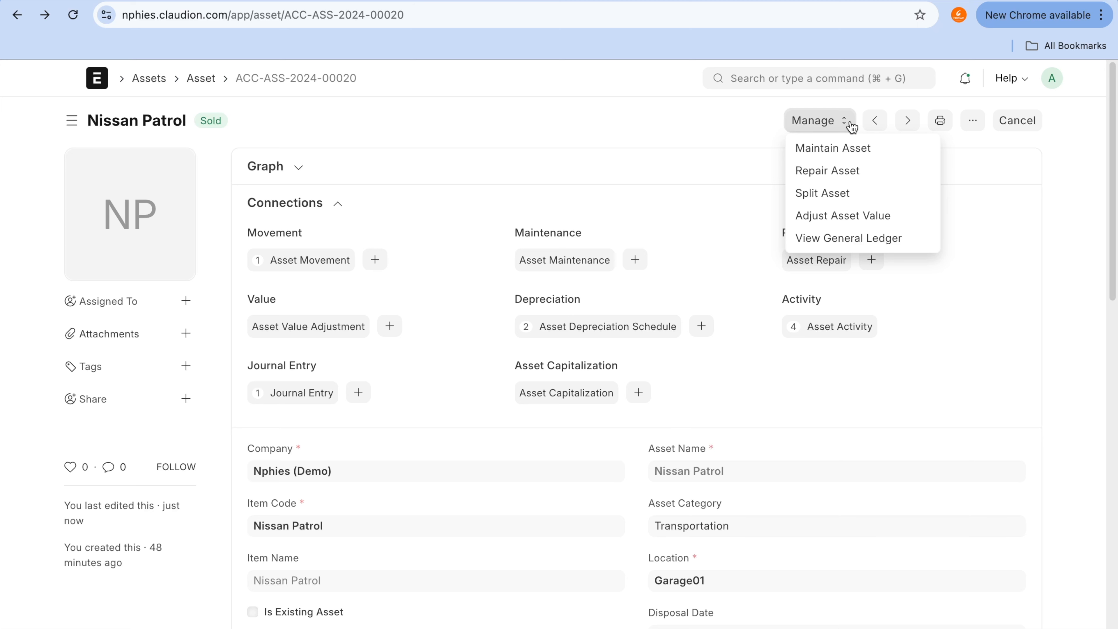
{"action": "left_click", "coordinate": [839, 237]}
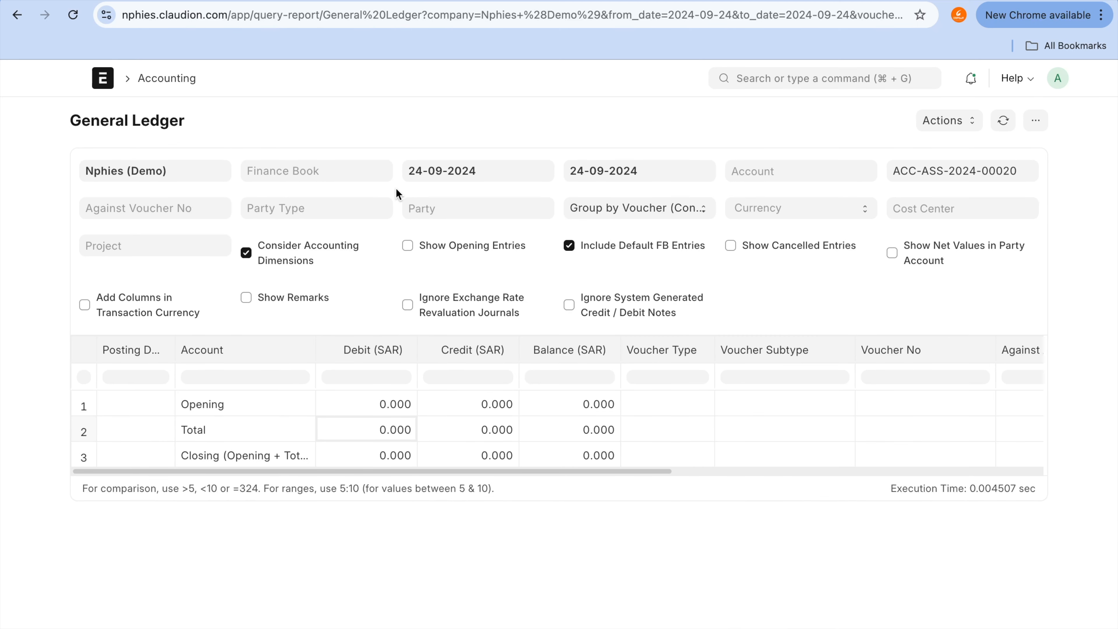
{"action": "left_click", "coordinate": [327, 176]}
{"action": "left_click", "coordinate": [328, 197]}
{"action": "left_click", "coordinate": [17, 18]}
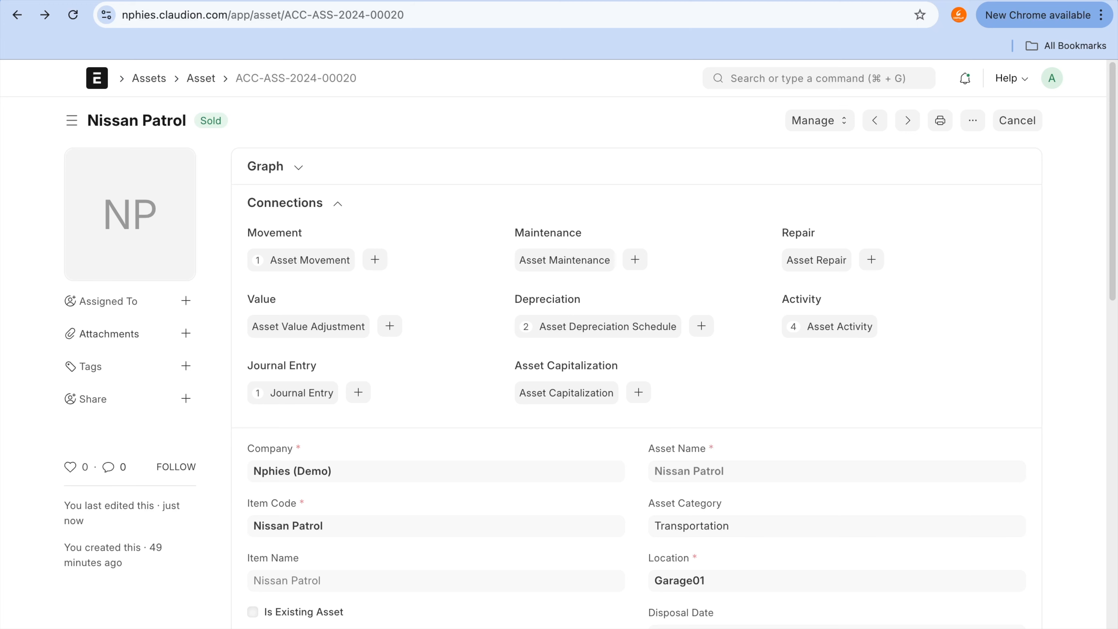
Step: Switch to the chart of accounts and open the ledger of account 5220 - Gain/Loss on Asset Disposal under Indirect Expenses
{"action": "left_click", "coordinate": [838, 2]}
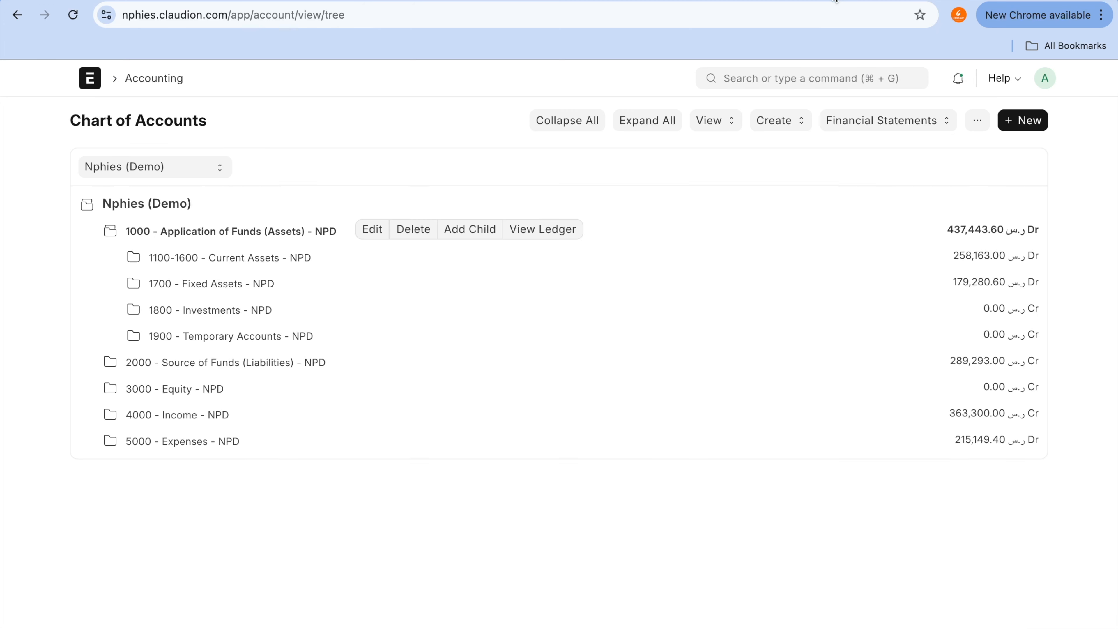
{"action": "left_click", "coordinate": [229, 443]}
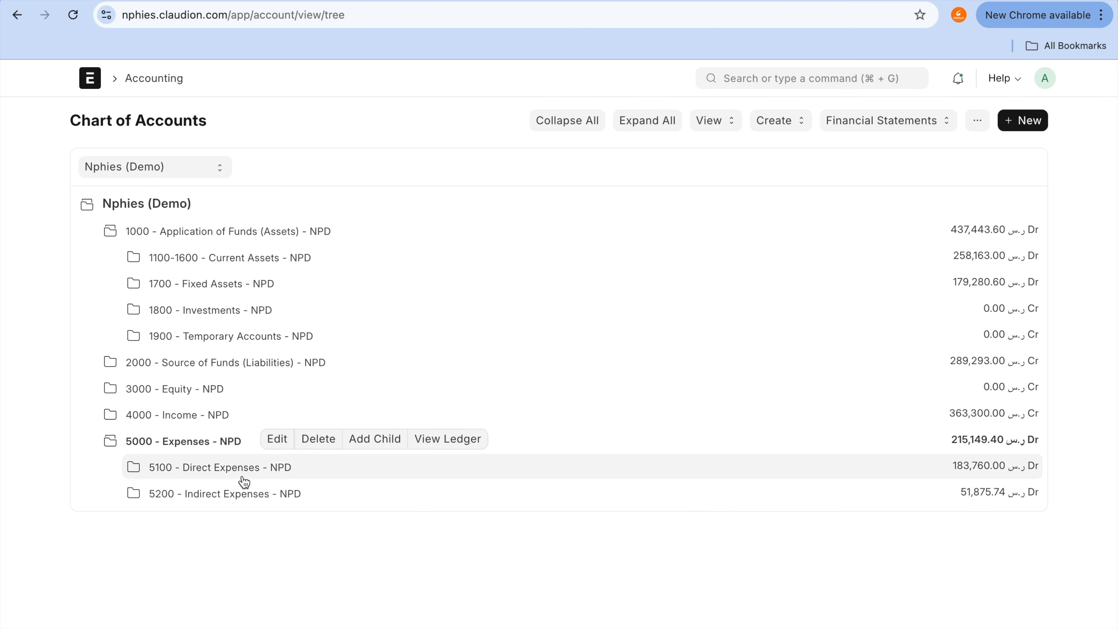
{"action": "left_click", "coordinate": [250, 495]}
{"action": "scroll", "coordinate": [249, 491], "scroll_direction": "down", "scroll_amount": 9}
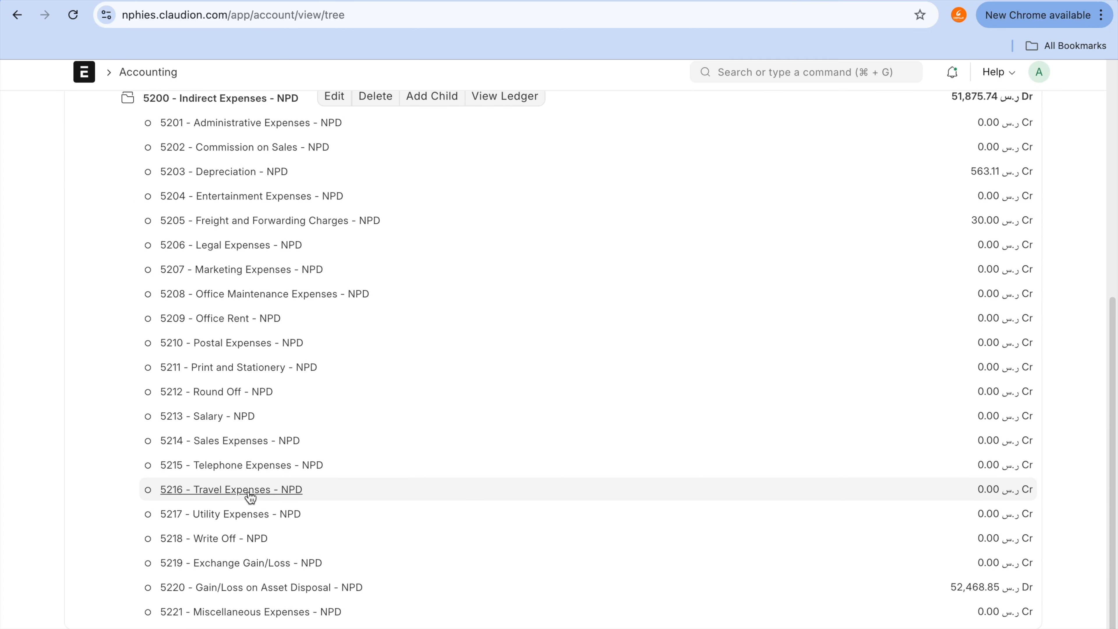
{"action": "left_click", "coordinate": [289, 595]}
{"action": "left_click", "coordinate": [499, 594]}
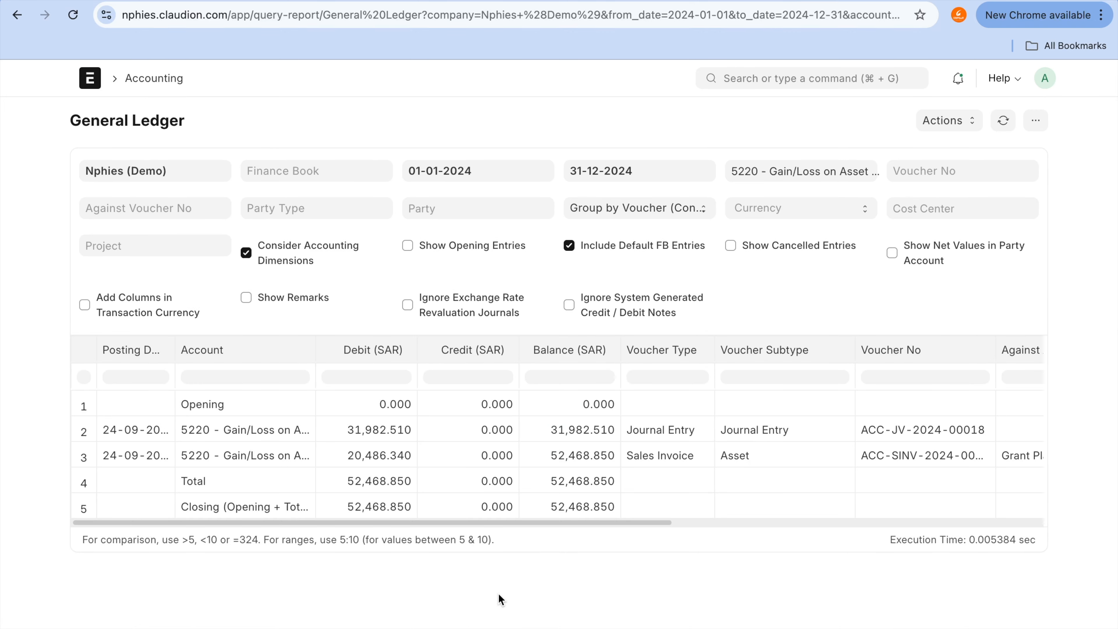
Step: Filter the Gain/Loss on Asset Disposal ledger by Finance book 01 and check the sales invoice entry's debit amount
{"action": "left_click", "coordinate": [309, 168]}
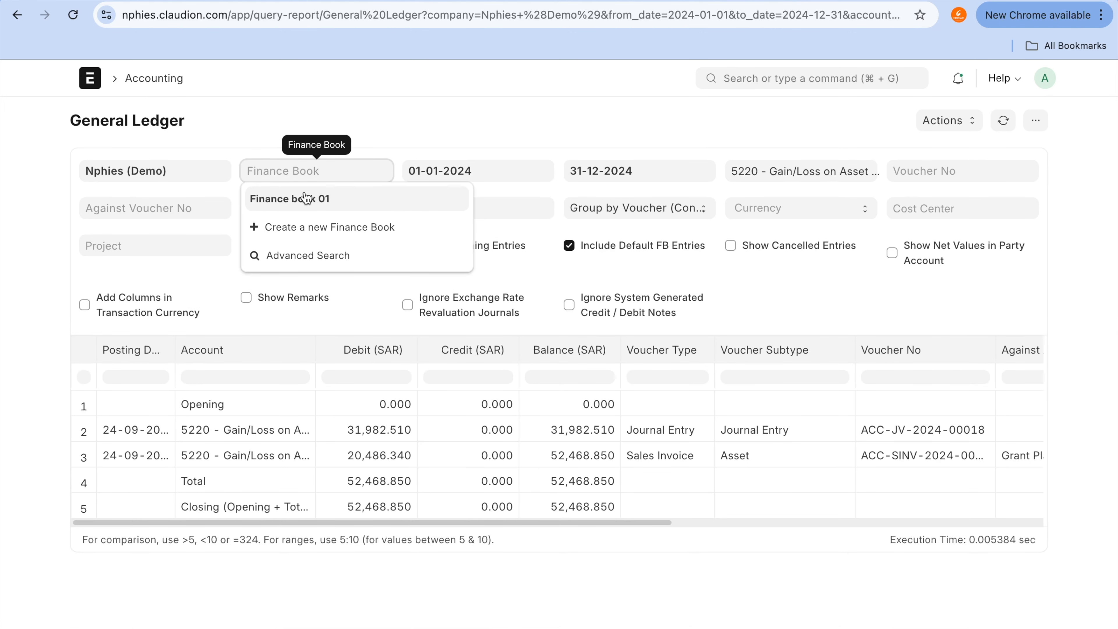
{"action": "left_click", "coordinate": [307, 198]}
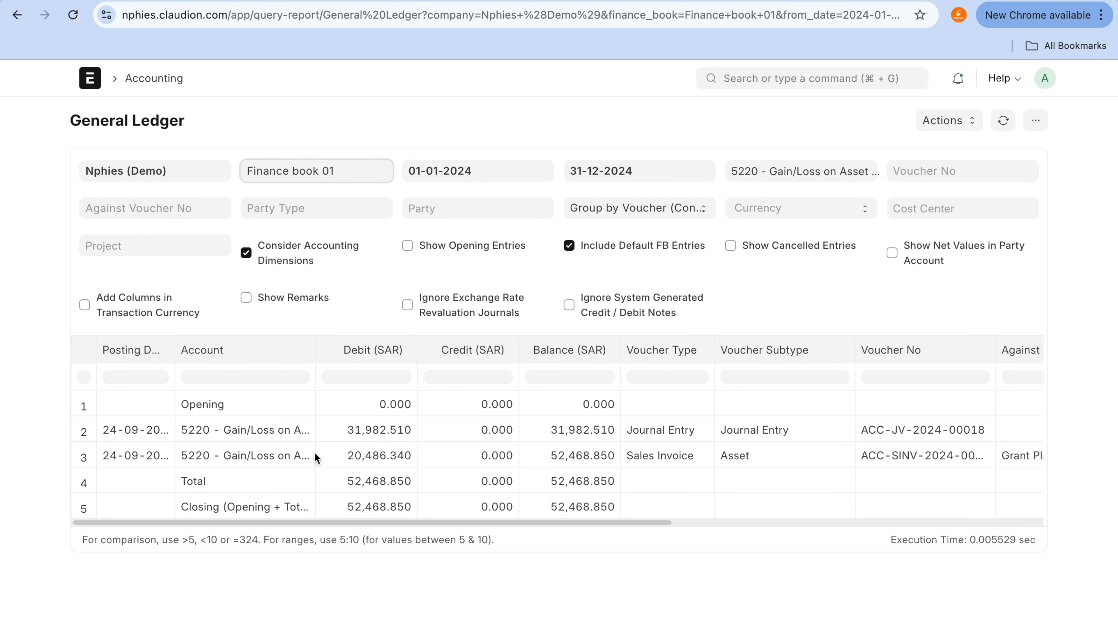
{"action": "left_click", "coordinate": [390, 458]}
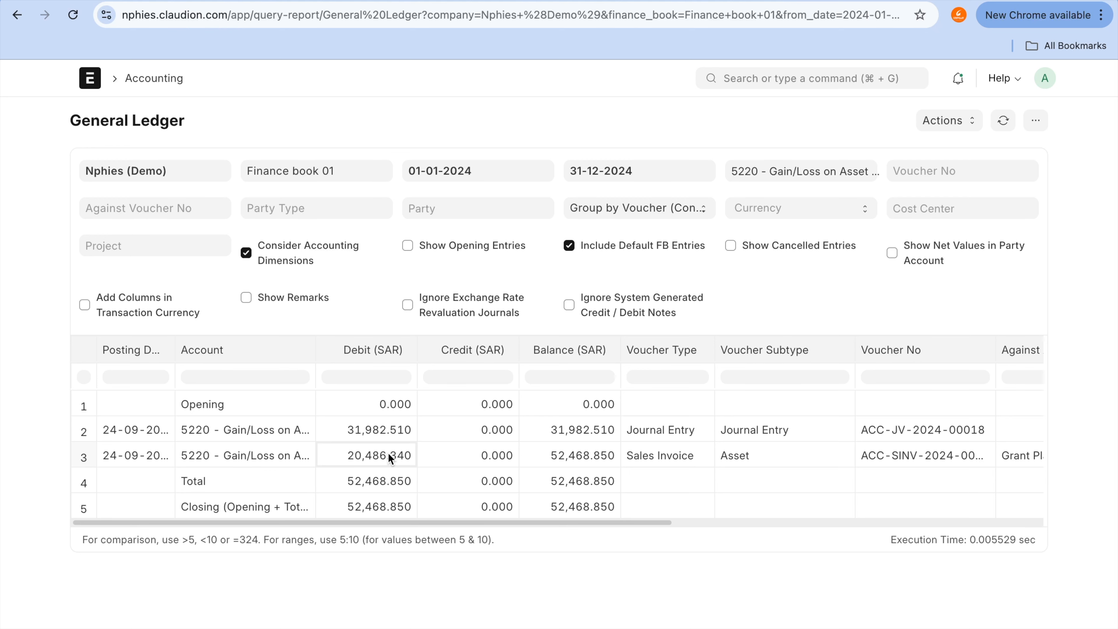
Step: Return to the chart of accounts and expand Expenses and Indirect Expenses to check the Gain/Loss on Asset Disposal balance
{"action": "left_click", "coordinate": [18, 14]}
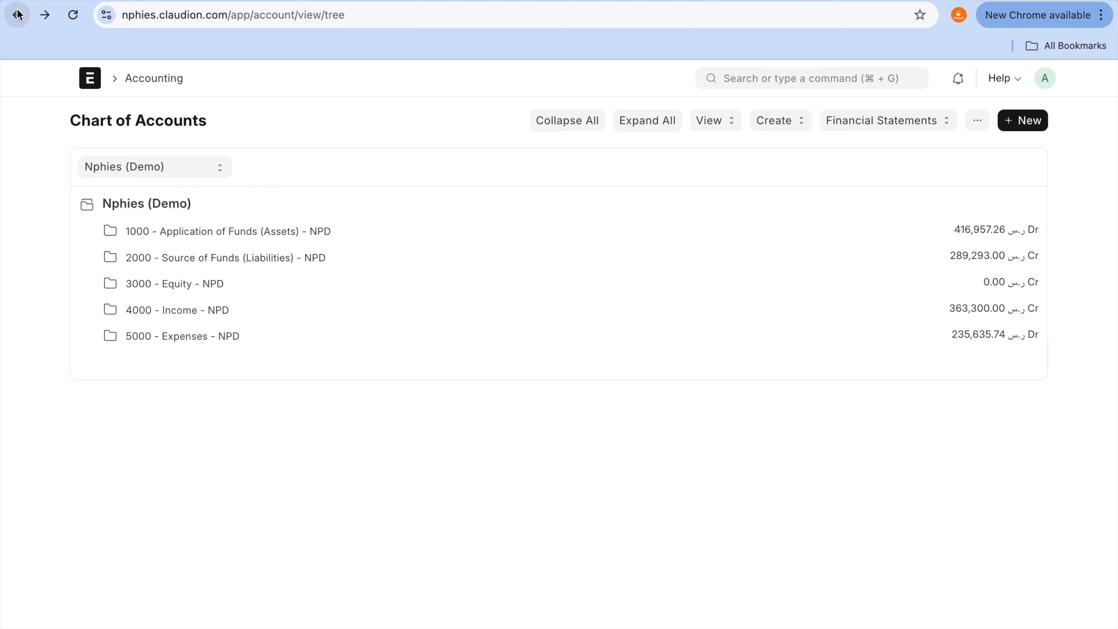
{"action": "left_click", "coordinate": [223, 338]}
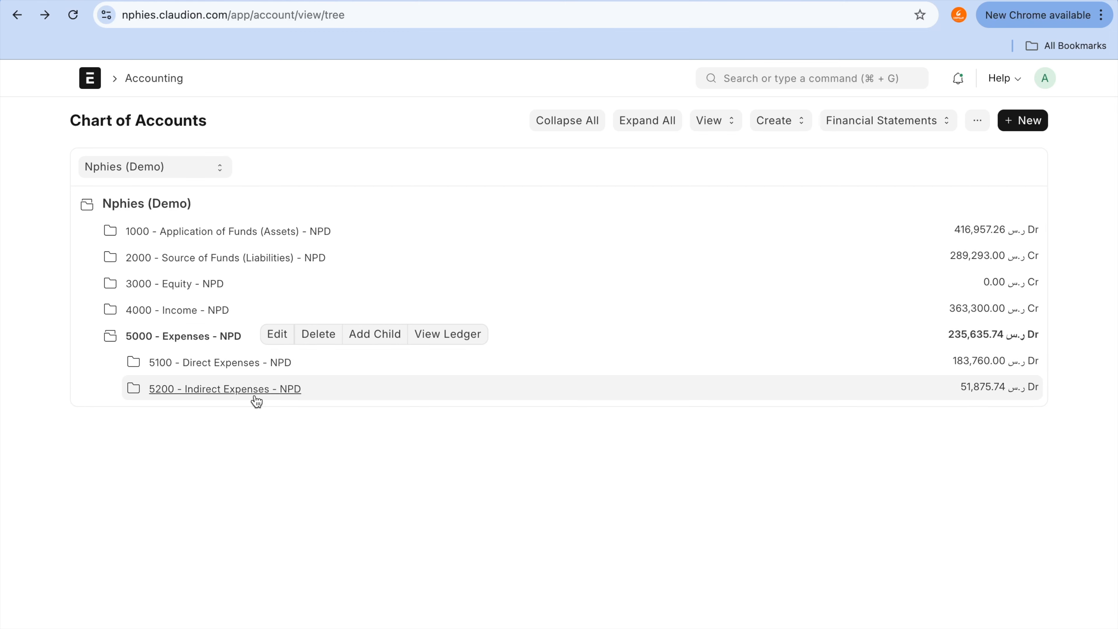
{"action": "left_click", "coordinate": [255, 395]}
{"action": "scroll", "coordinate": [257, 399], "scroll_direction": "down", "scroll_amount": 6}
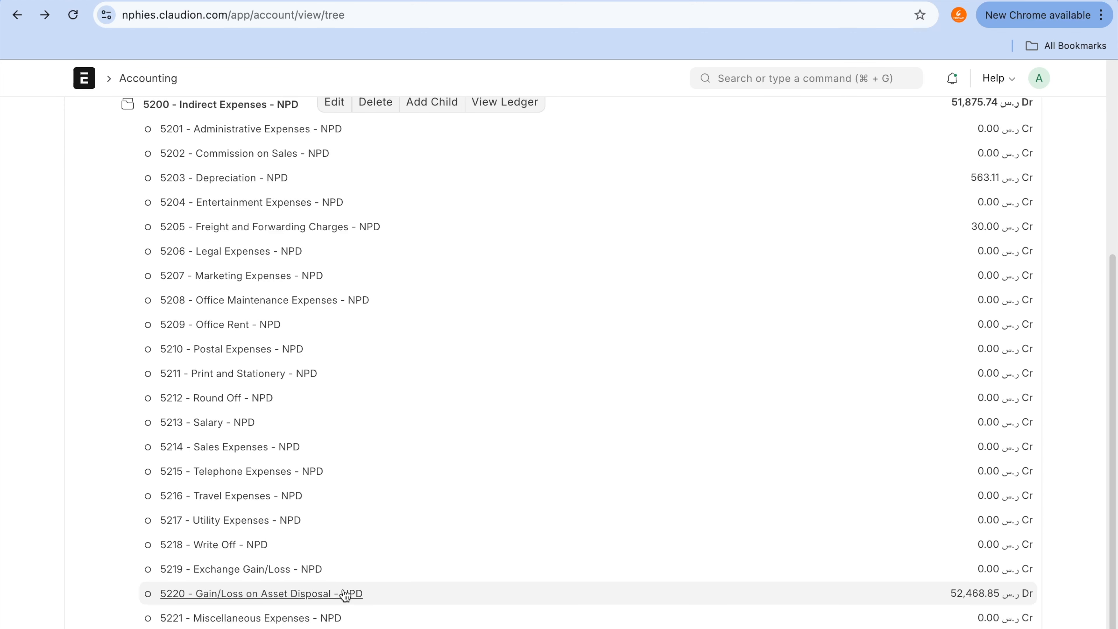
Step: Switch back to the Nissan Patrol asset and inspect the asset row of its linked asset movement
{"action": "key", "text": "ctrl+shift+Tab"}
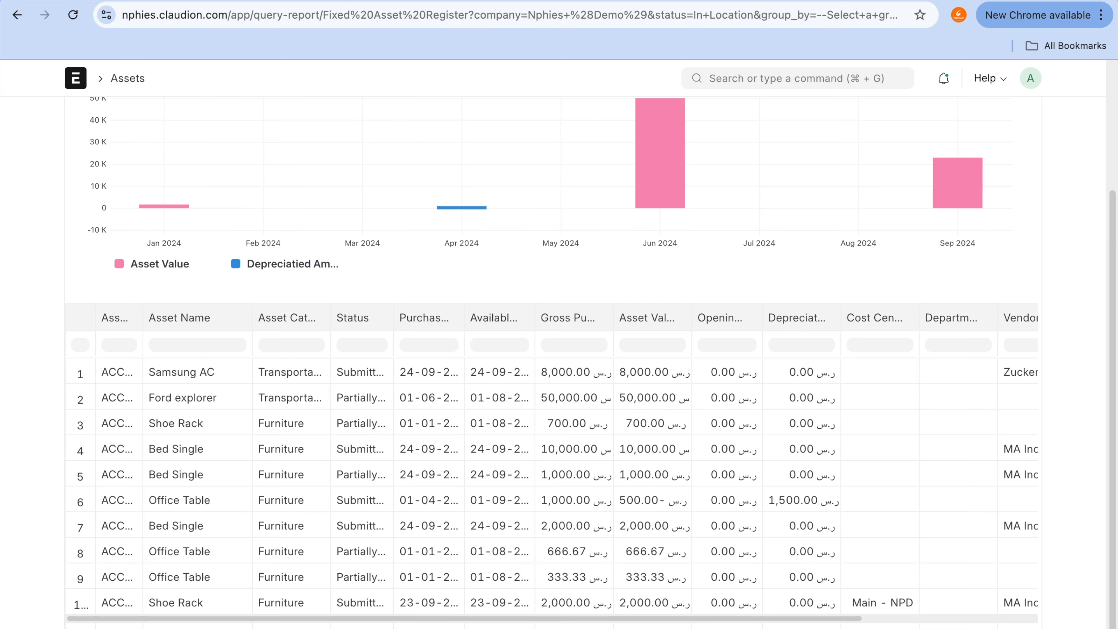
{"action": "left_click", "coordinate": [556, 8]}
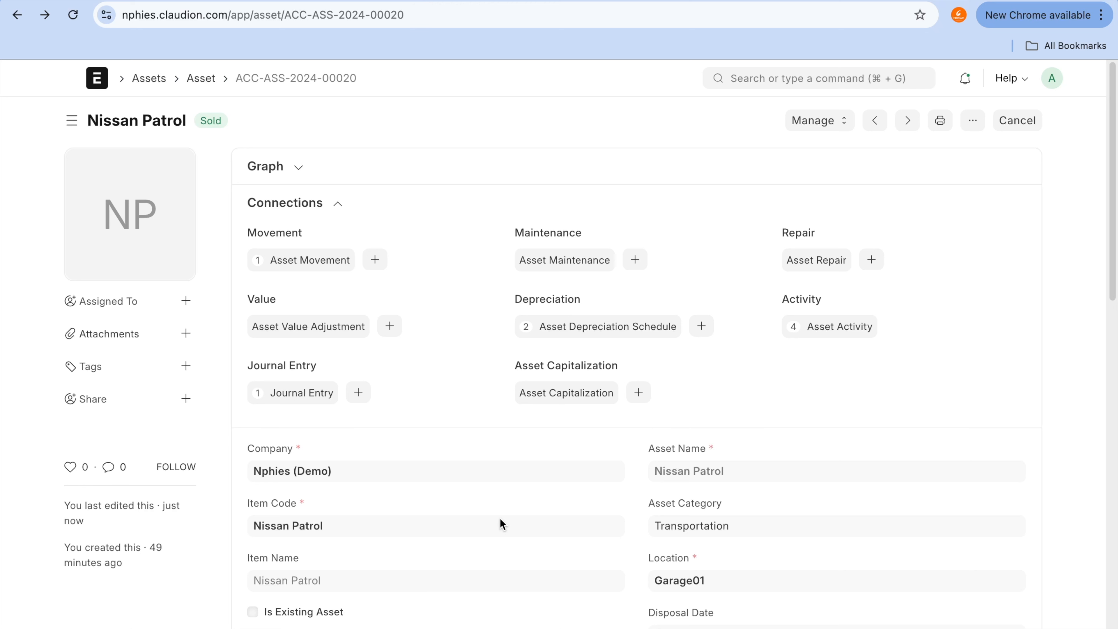
{"action": "left_click", "coordinate": [310, 261]}
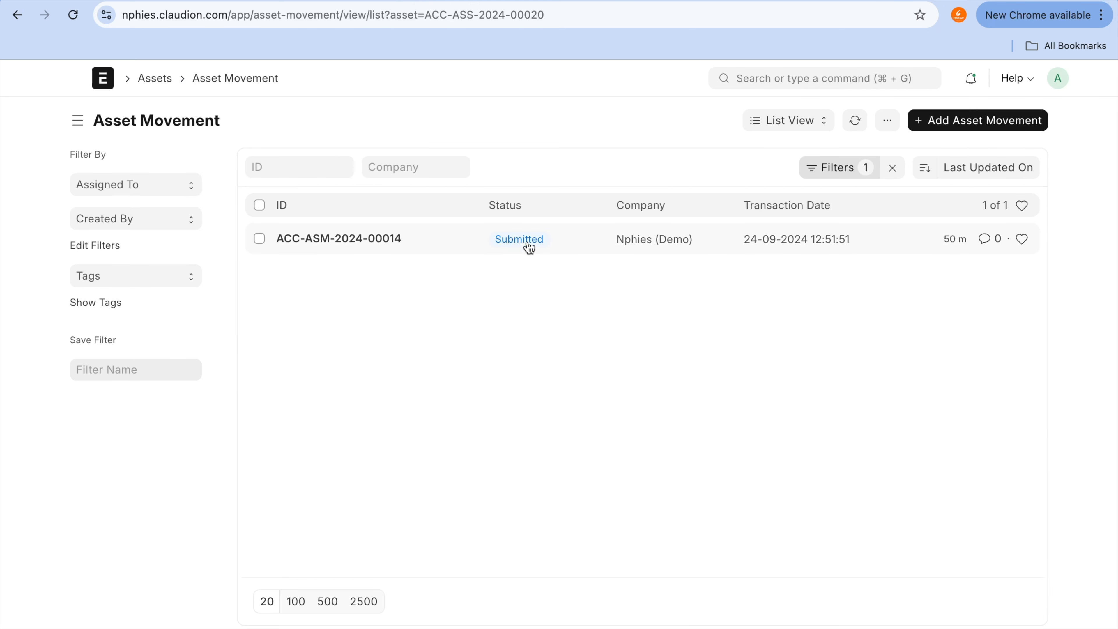
{"action": "left_click", "coordinate": [369, 244]}
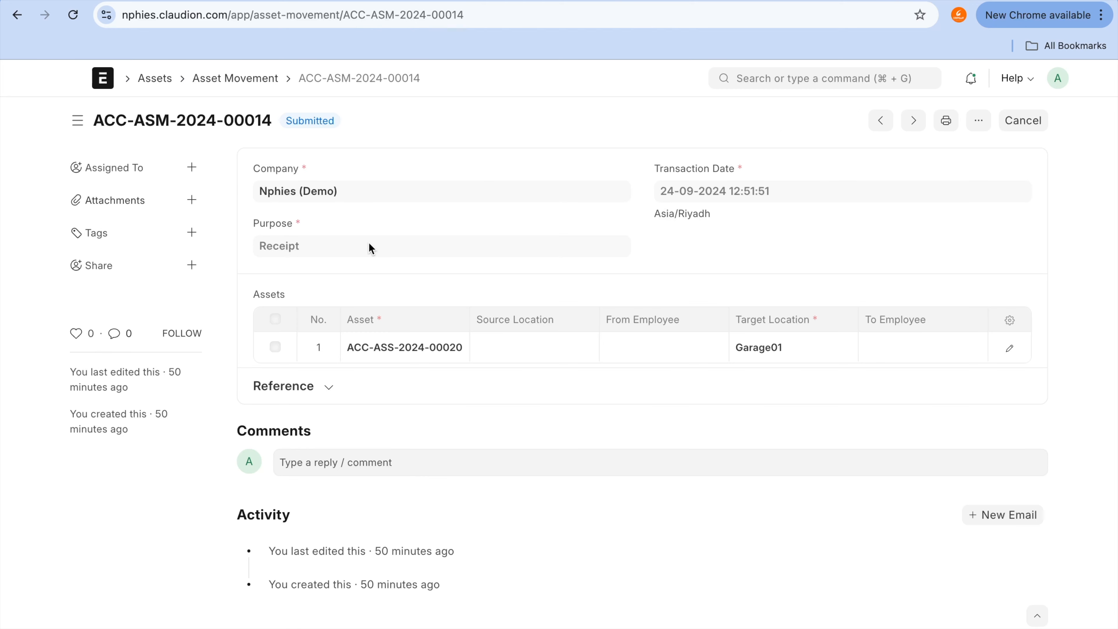
{"action": "left_click", "coordinate": [433, 356]}
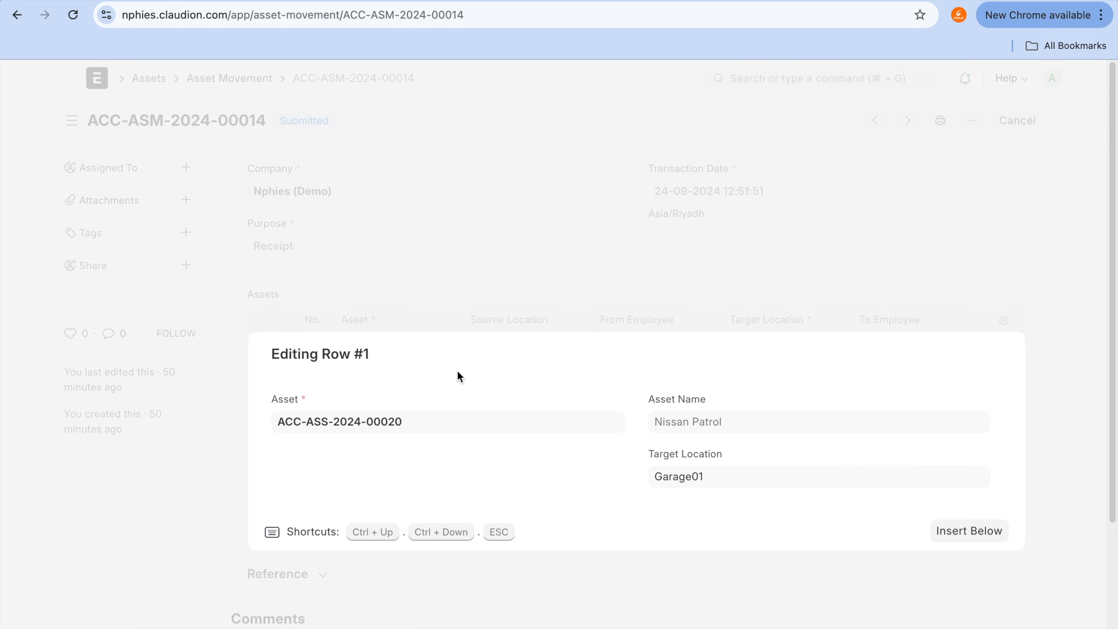
{"action": "key", "text": "Escape"}
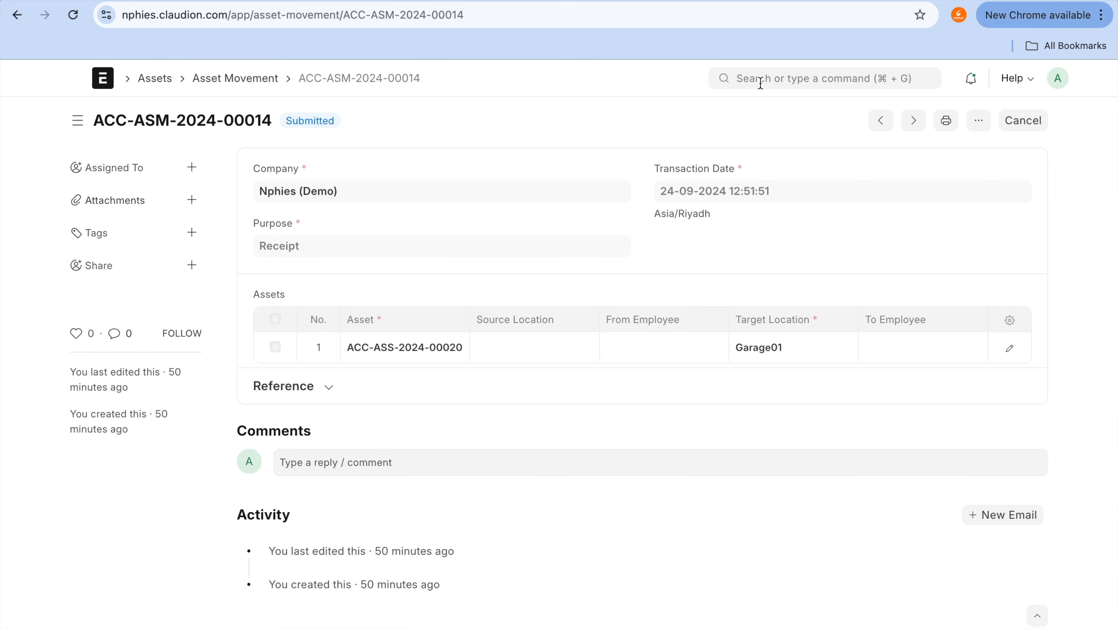
Step: Open the Journal Entry list and clear its ID filter to show all entries
{"action": "left_click", "coordinate": [780, 70]}
{"action": "type", "text": "journa"}
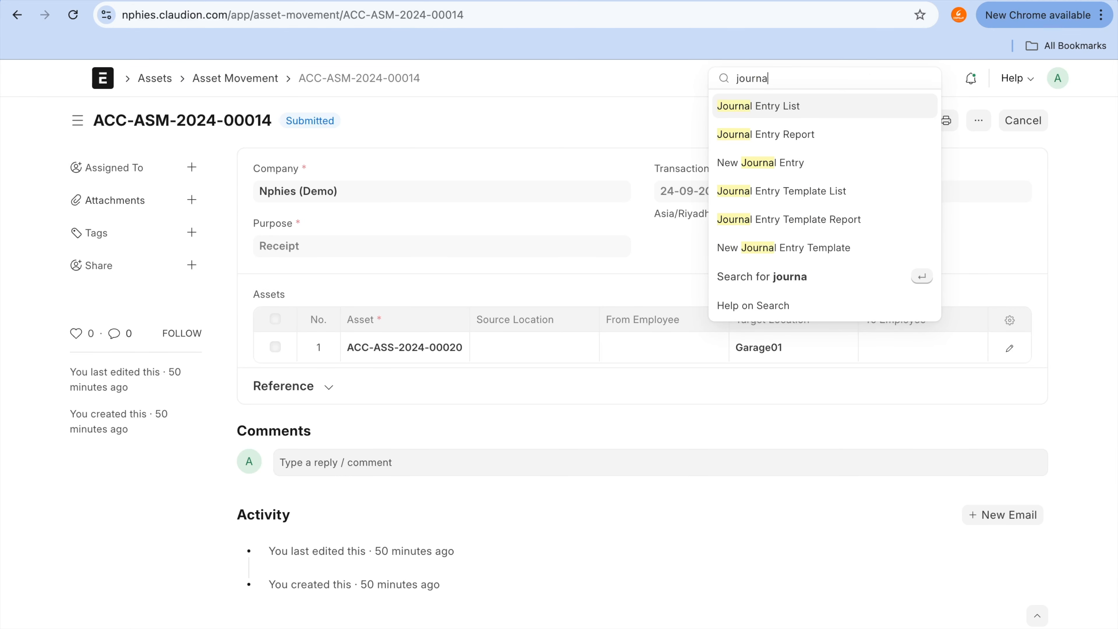
{"action": "left_click", "coordinate": [782, 106]}
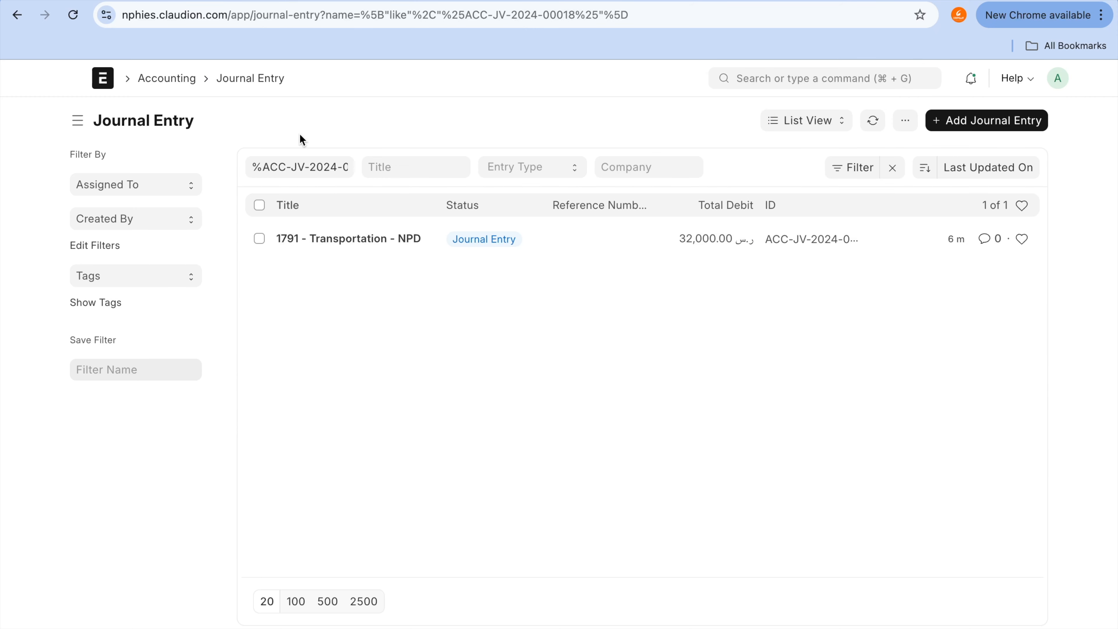
{"action": "left_click", "coordinate": [317, 168]}
{"action": "key", "text": "super+a"}
{"action": "key", "text": "BackSpace"}
{"action": "key", "text": "Tab"}
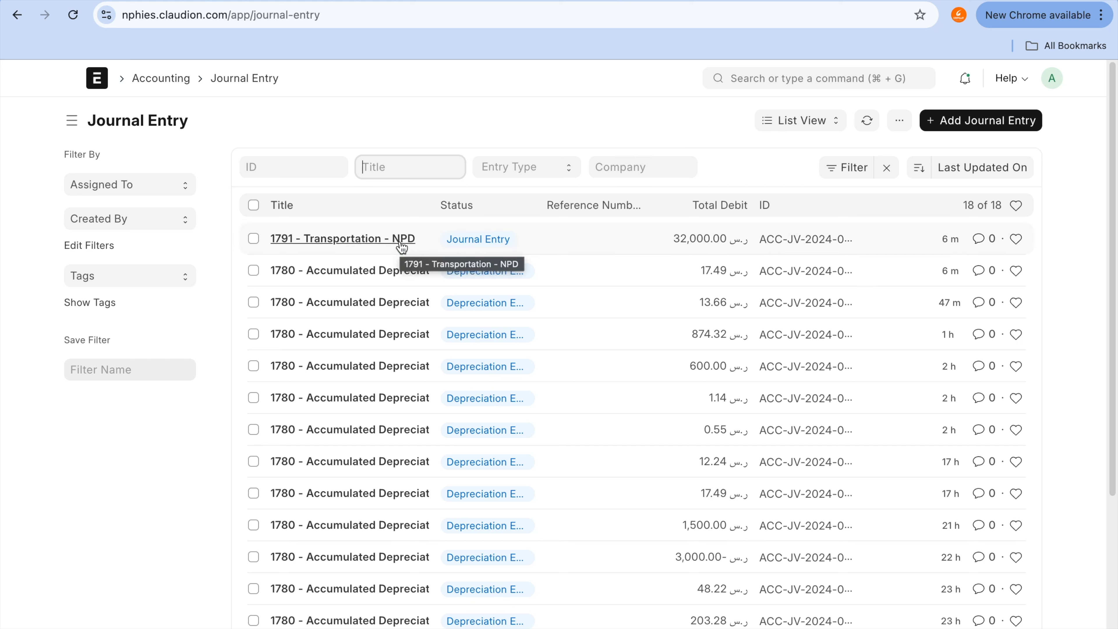
Step: Open the Sales Invoice list and open the unpaid 4,500 SAR invoice for Grant Plastics Ltd
{"action": "left_click", "coordinate": [840, 79]}
{"action": "type", "text": "sales iinv"}
{"action": "key", "text": "BackSpace"}
{"action": "key", "text": "BackSpace"}
{"action": "key", "text": "BackSpace"}
{"action": "type", "text": "i"}
{"action": "key", "text": "BackSpace"}
{"action": "type", "text": "nv"}
{"action": "left_click", "coordinate": [821, 107]}
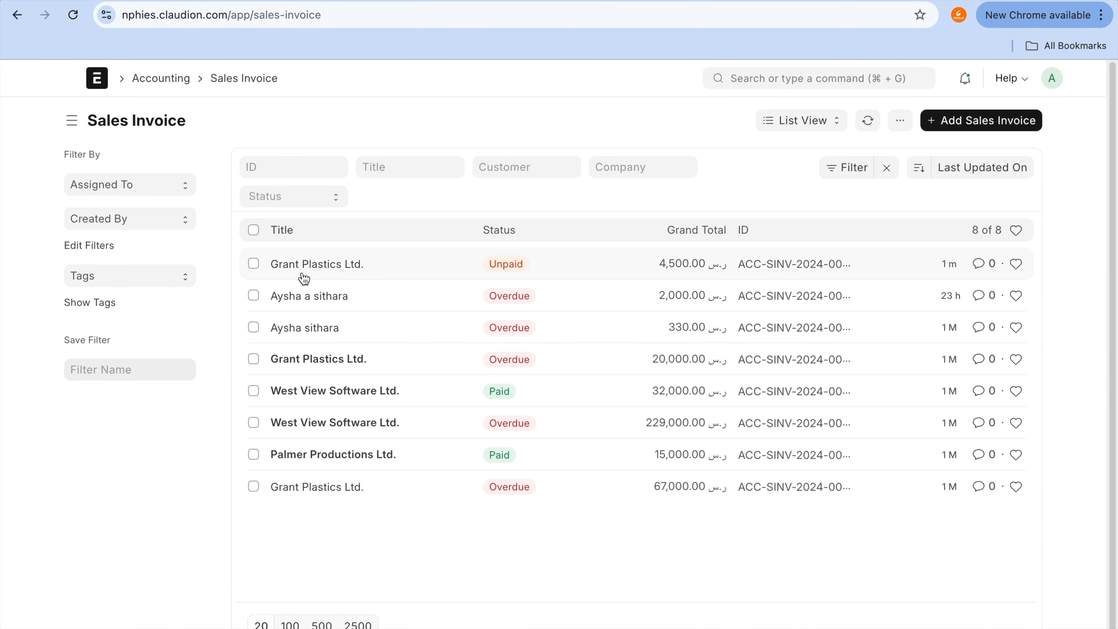
{"action": "left_click", "coordinate": [318, 267]}
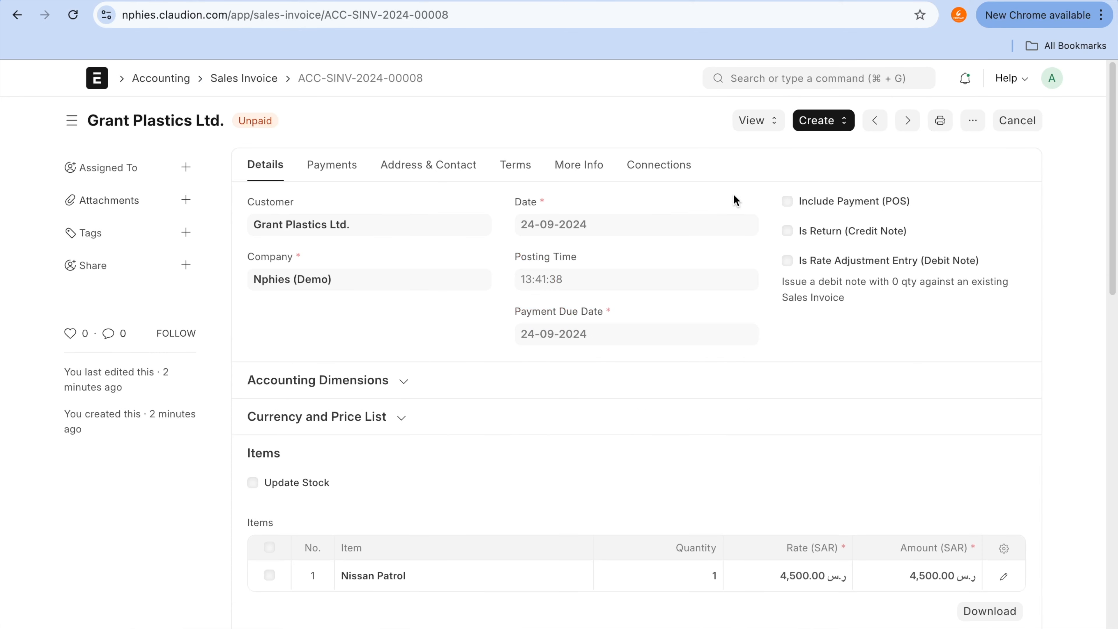
Step: View the invoice's accounting ledger, widen the Account column and check the credit on the 1791 - Transportation entry
{"action": "left_click", "coordinate": [759, 122]}
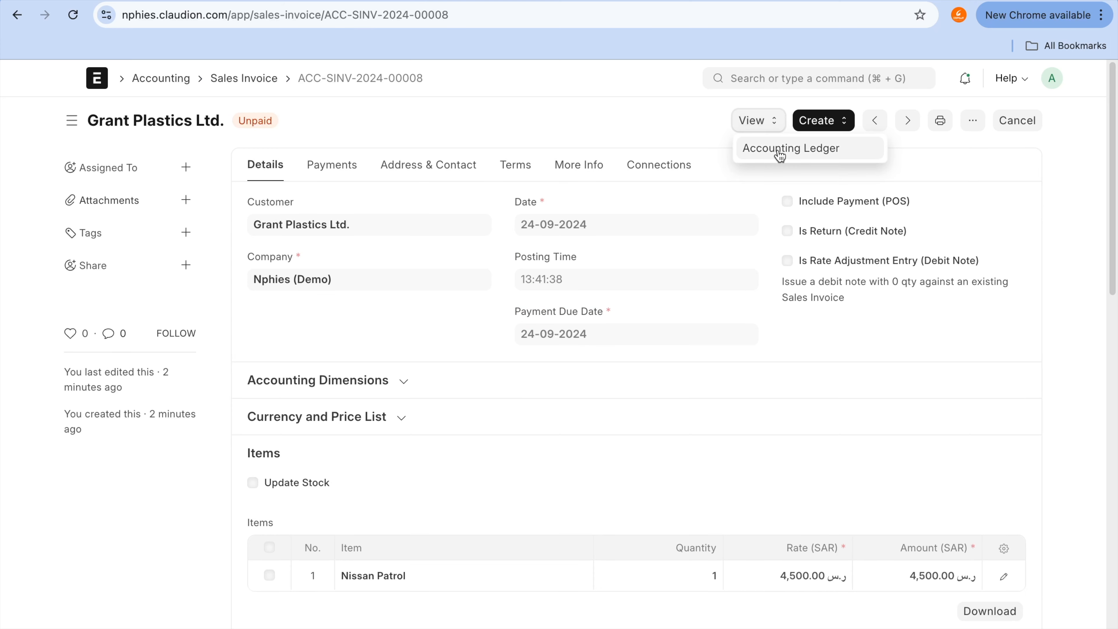
{"action": "left_click", "coordinate": [777, 149]}
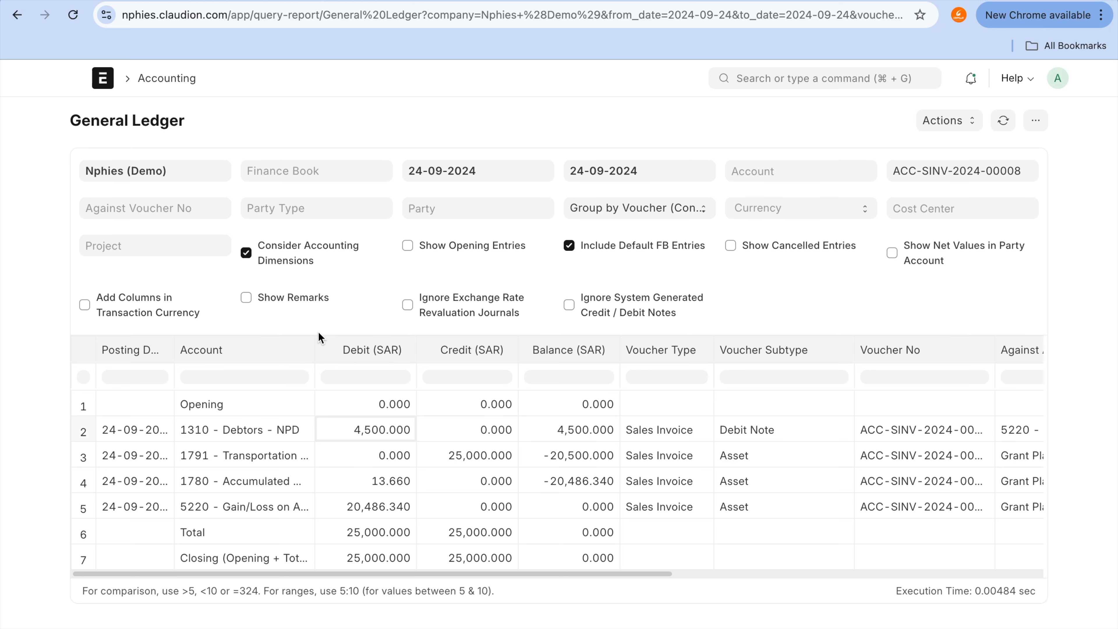
{"action": "left_click_drag", "start_coordinate": [314, 348], "coordinate": [407, 348]}
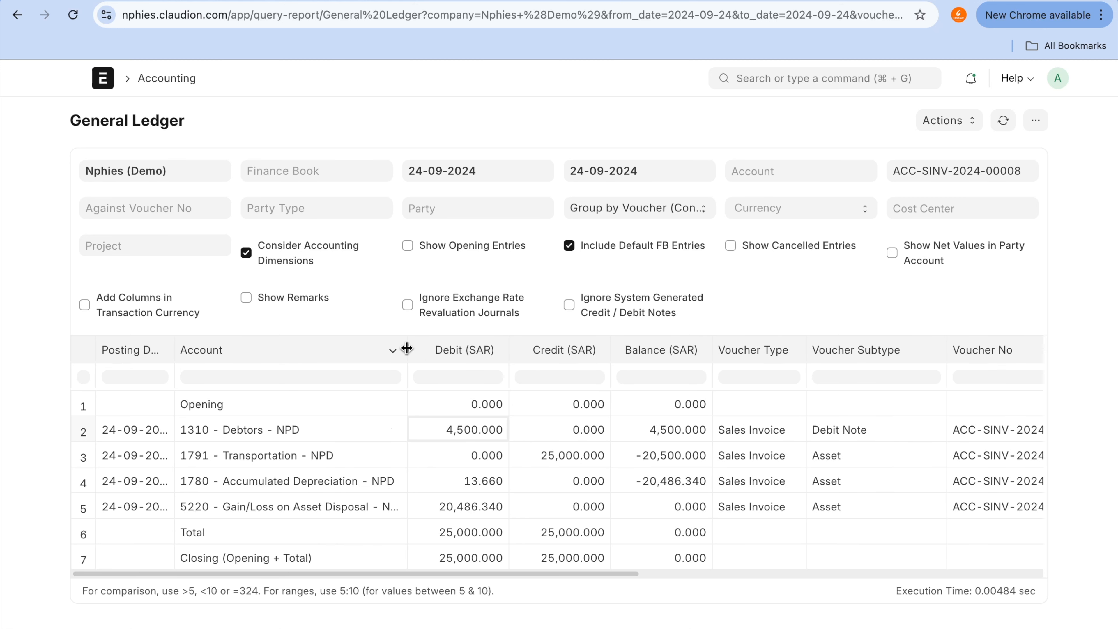
{"action": "left_click", "coordinate": [353, 464]}
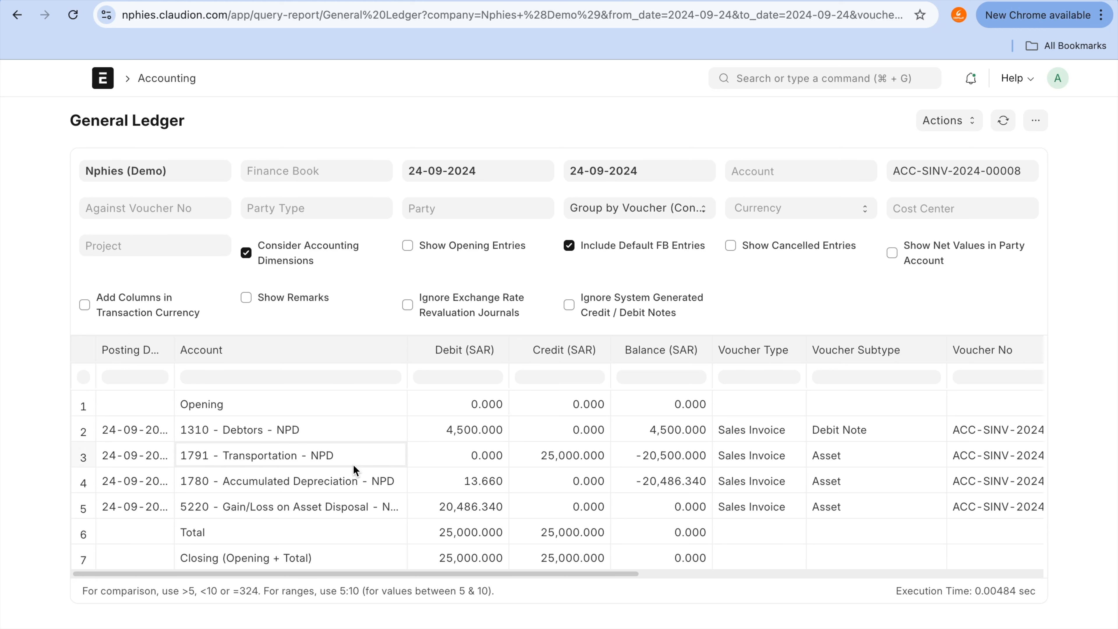
{"action": "left_click", "coordinate": [593, 460]}
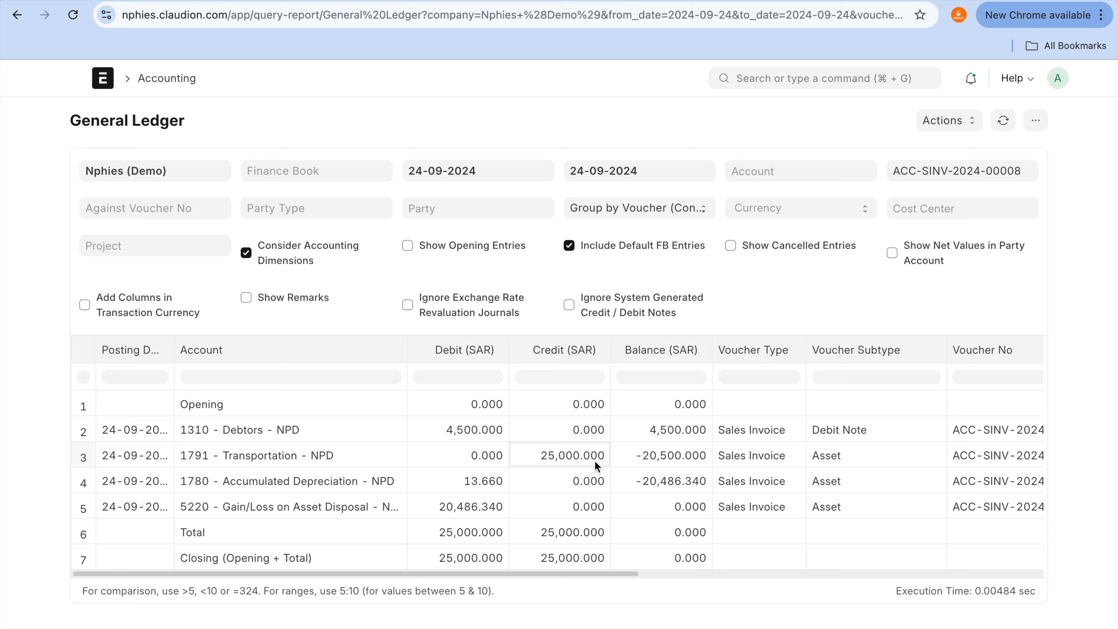
Step: Check the debtors and asset disposal debits in the invoice ledger, and view the ledger of account 5220 - Gain/Loss on Asset Disposal
{"action": "left_click", "coordinate": [472, 436]}
{"action": "left_click", "coordinate": [484, 509]}
{"action": "key", "text": "ctrl+Tab"}
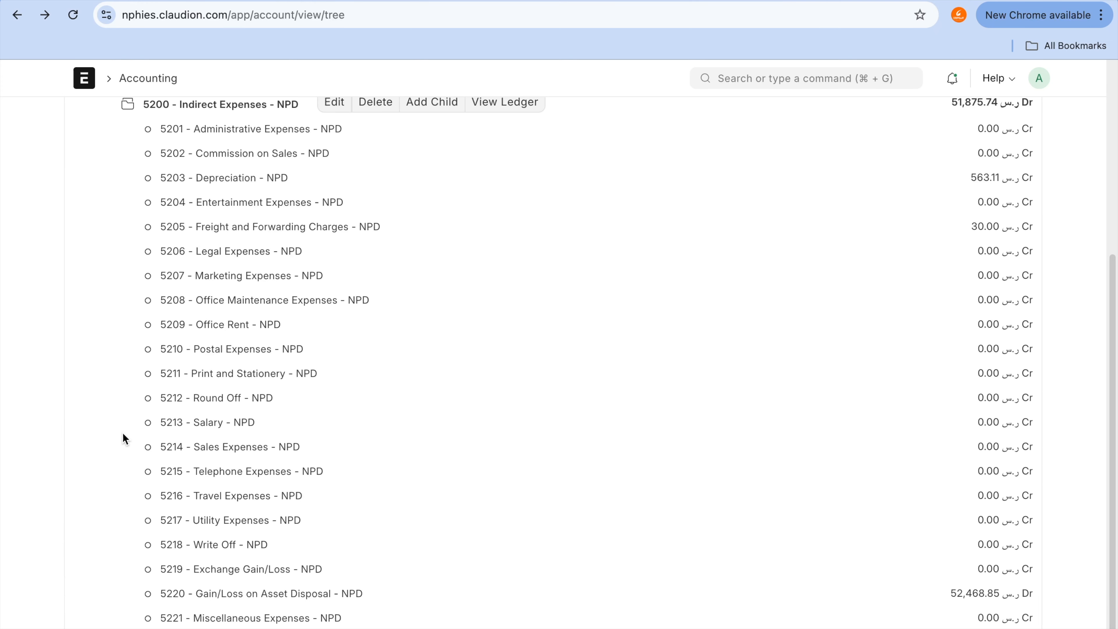
{"action": "left_click", "coordinate": [239, 597]}
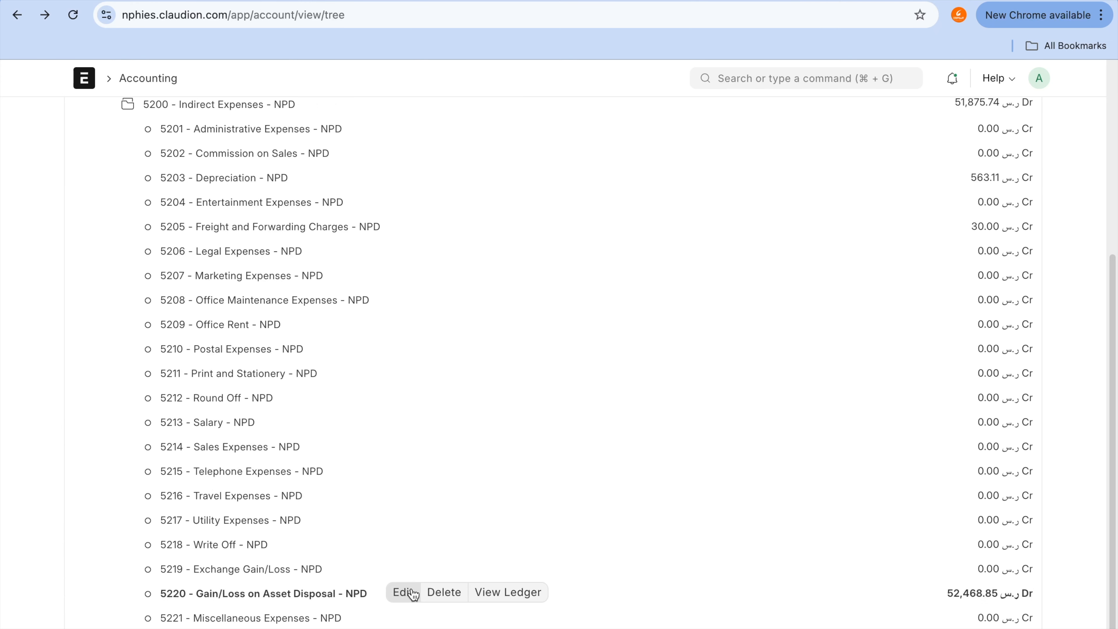
{"action": "left_click", "coordinate": [506, 593]}
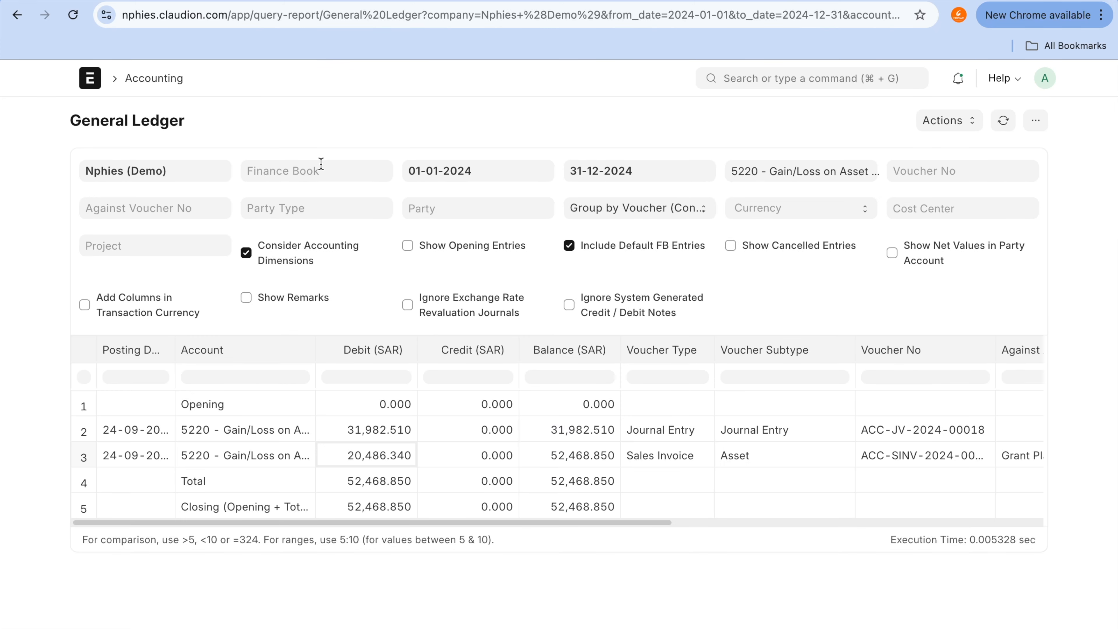
Step: Filter the Gain/Loss on Asset Disposal ledger by Finance book 01 and compare it with the sales invoice's ledger
{"action": "left_click", "coordinate": [321, 164]}
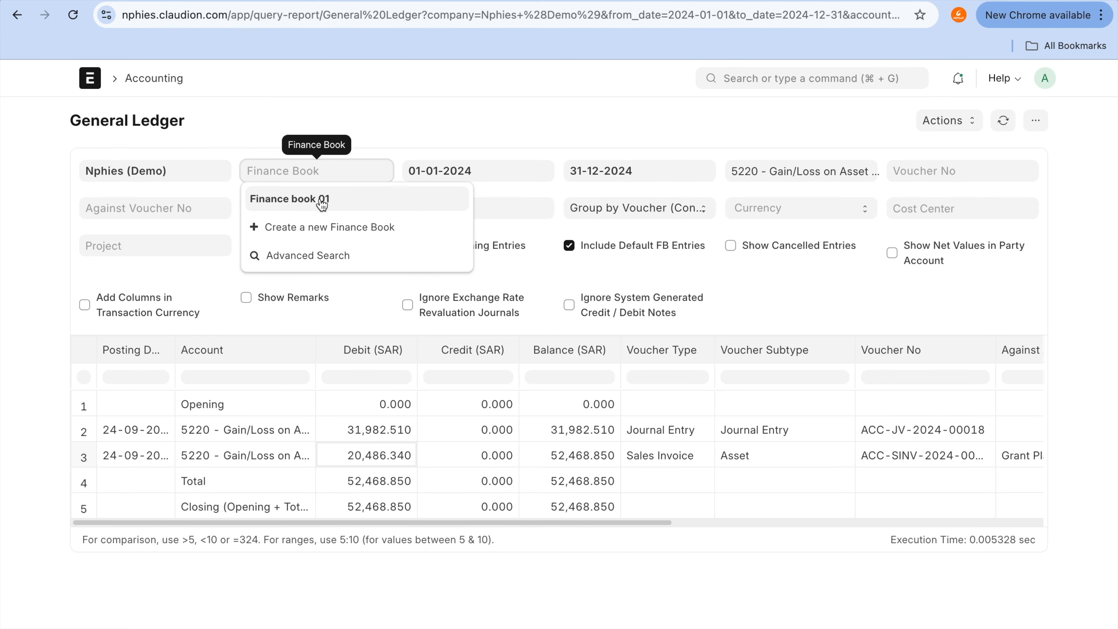
{"action": "left_click", "coordinate": [322, 198]}
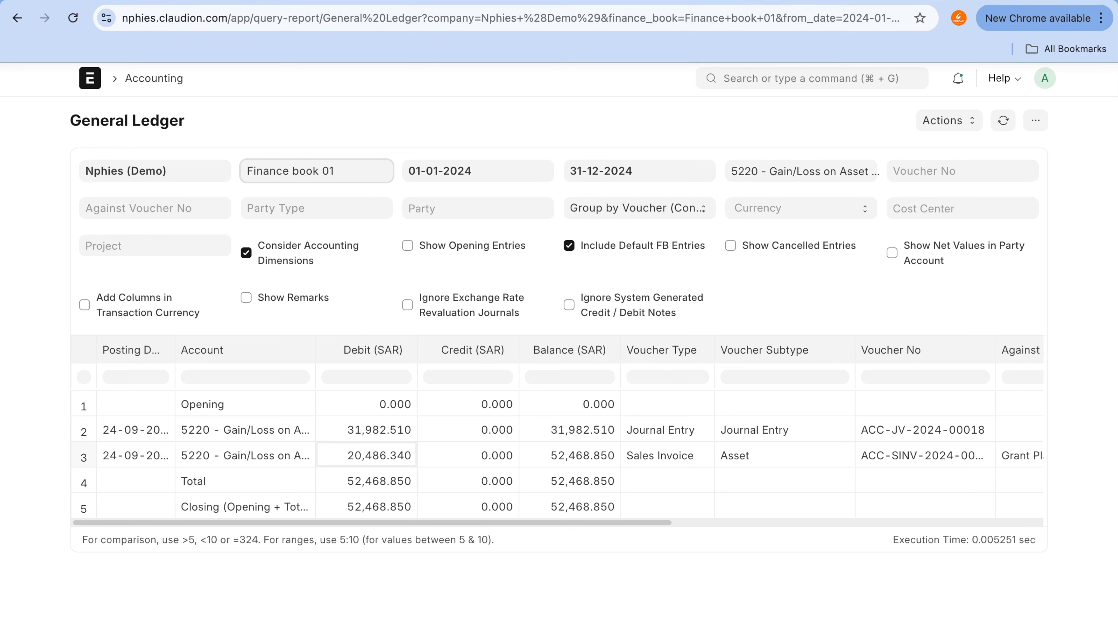
{"action": "left_click", "coordinate": [550, 4]}
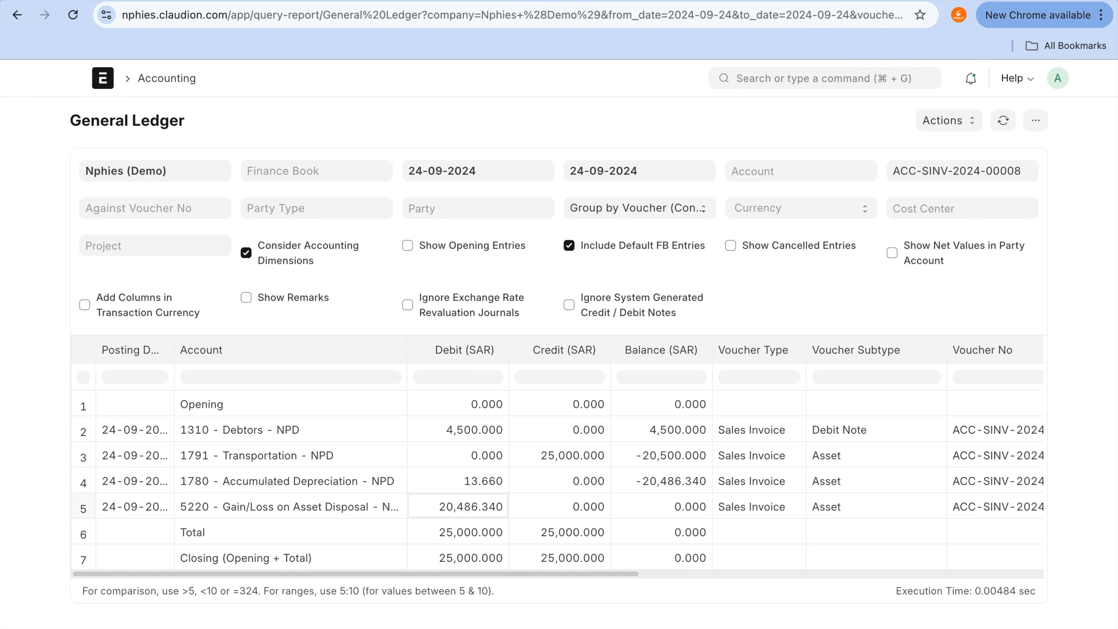
{"action": "key", "text": "ctrl+Tab"}
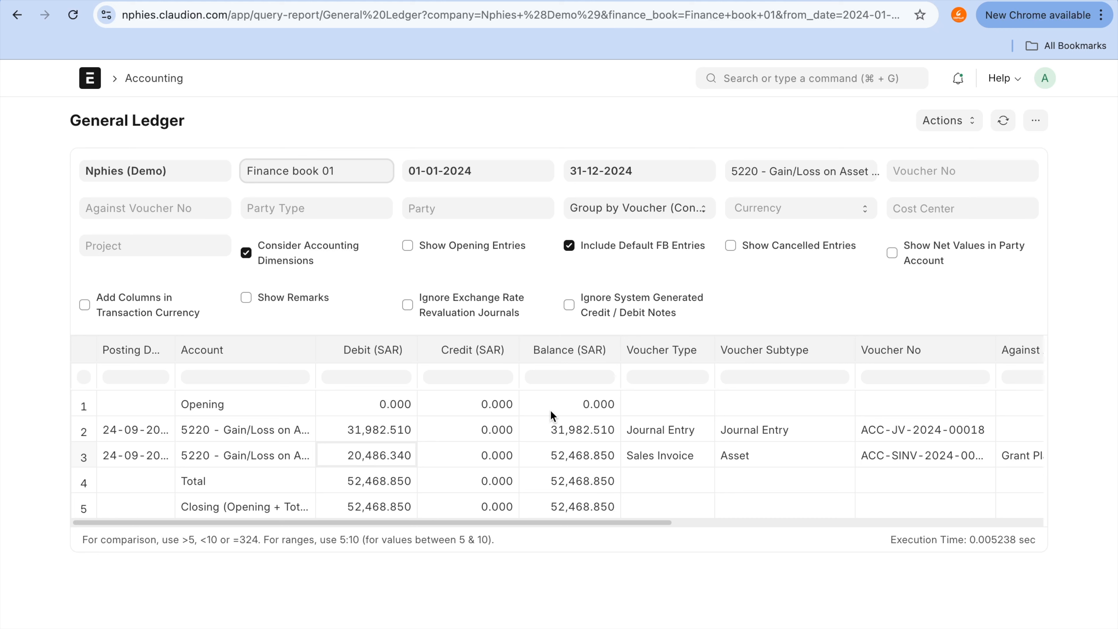
Step: Group the Gain/Loss on Asset Disposal ledger by voucher, with 01-01-2024 as its start date
{"action": "left_click", "coordinate": [533, 177]}
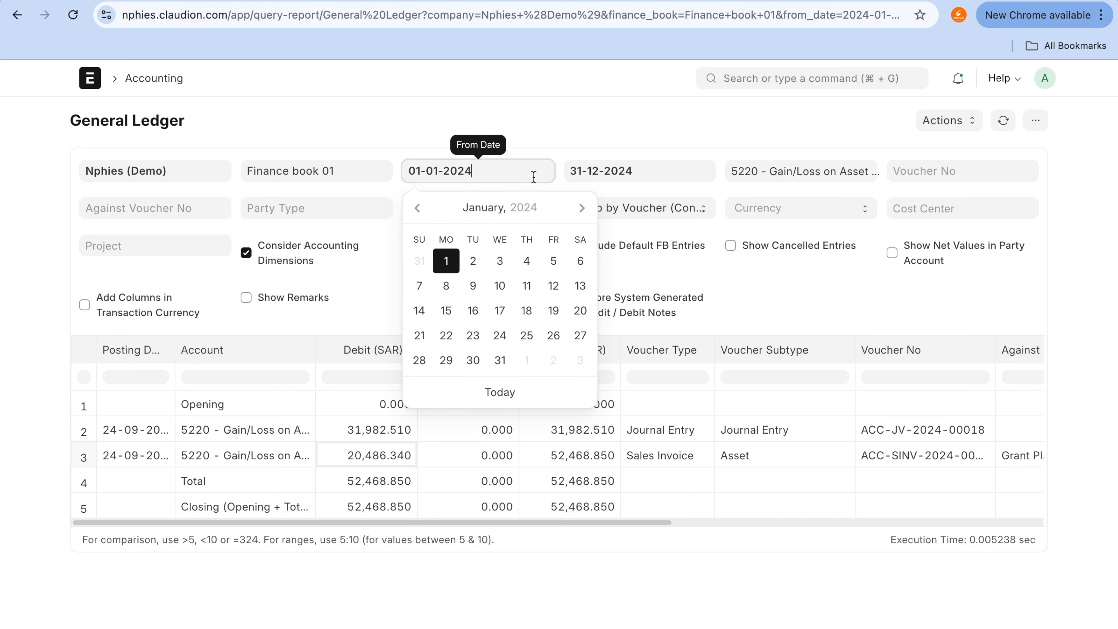
{"action": "left_click", "coordinate": [452, 266]}
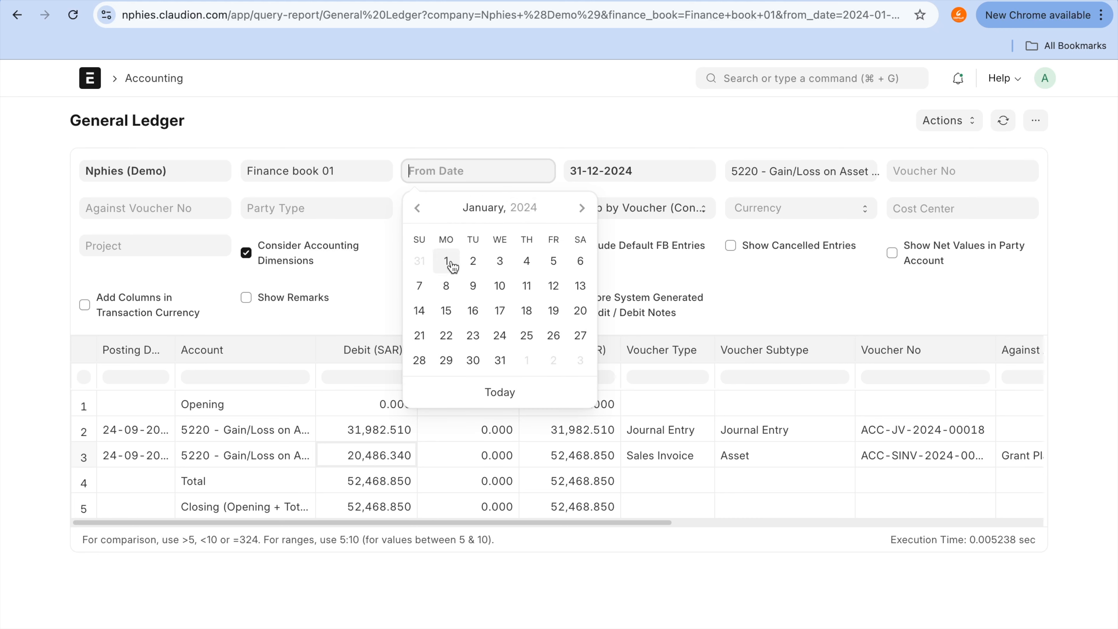
{"action": "left_click", "coordinate": [761, 106]}
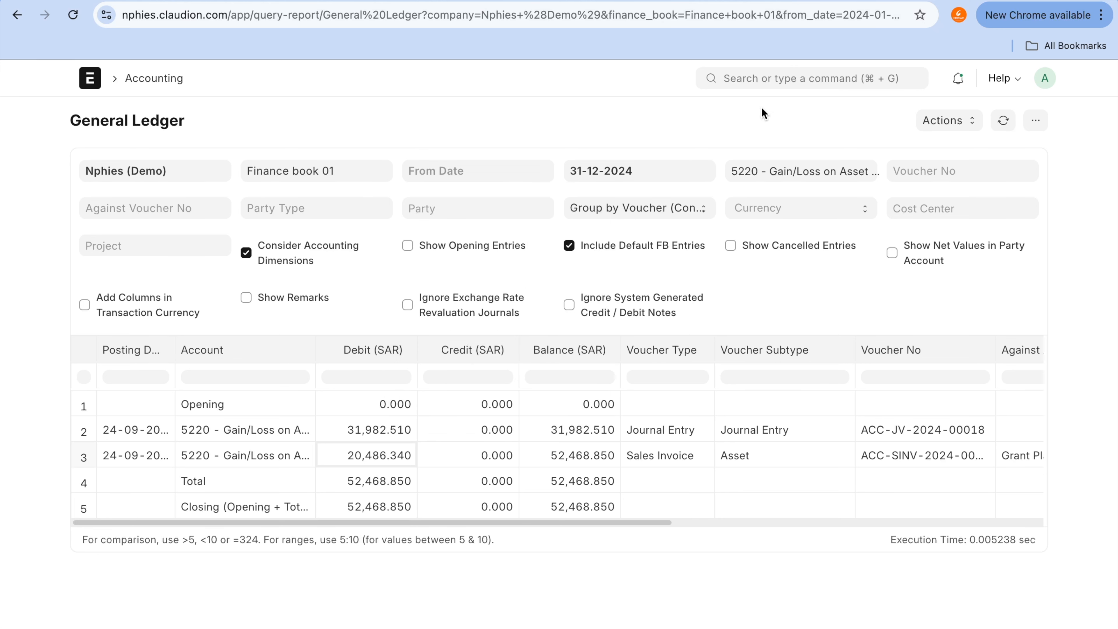
{"action": "left_click", "coordinate": [635, 209]}
{"action": "left_click", "coordinate": [637, 174]}
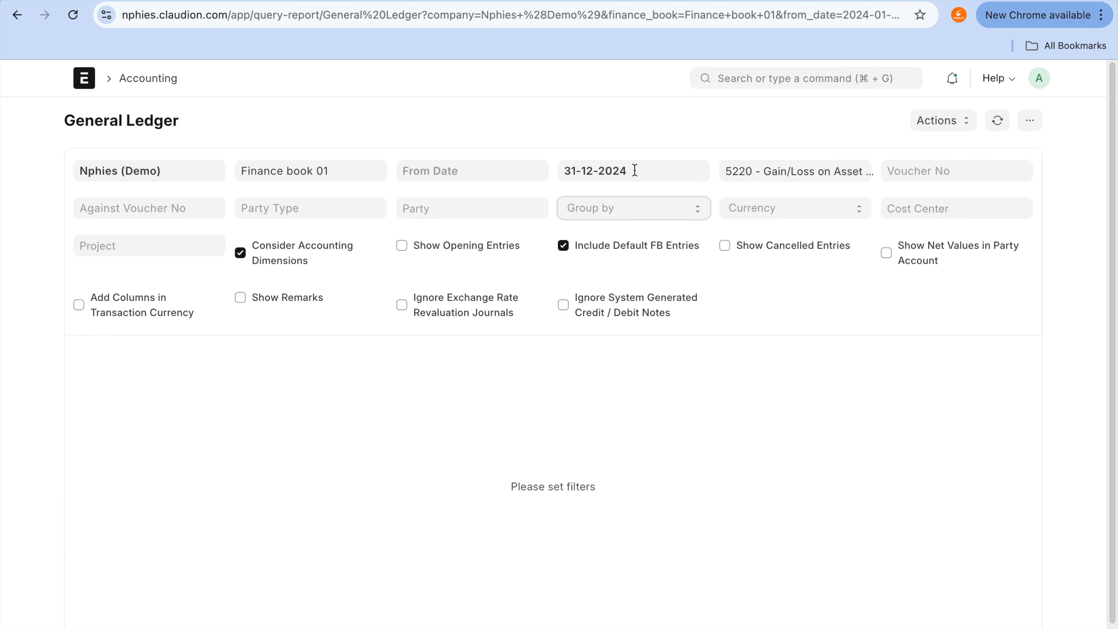
{"action": "left_click", "coordinate": [638, 208]}
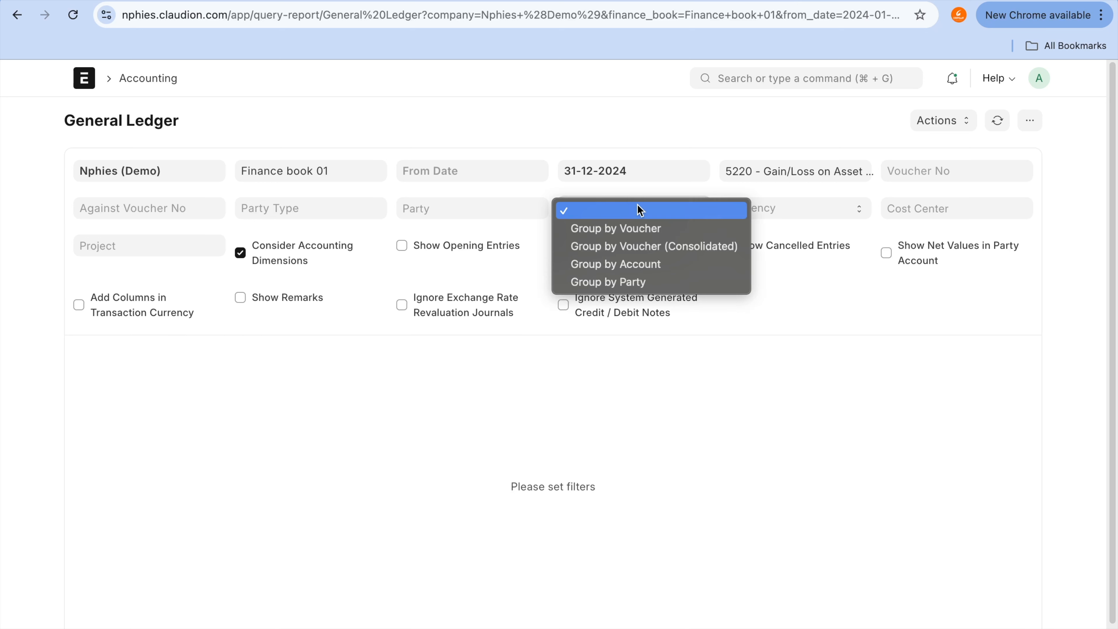
{"action": "left_click", "coordinate": [637, 227]}
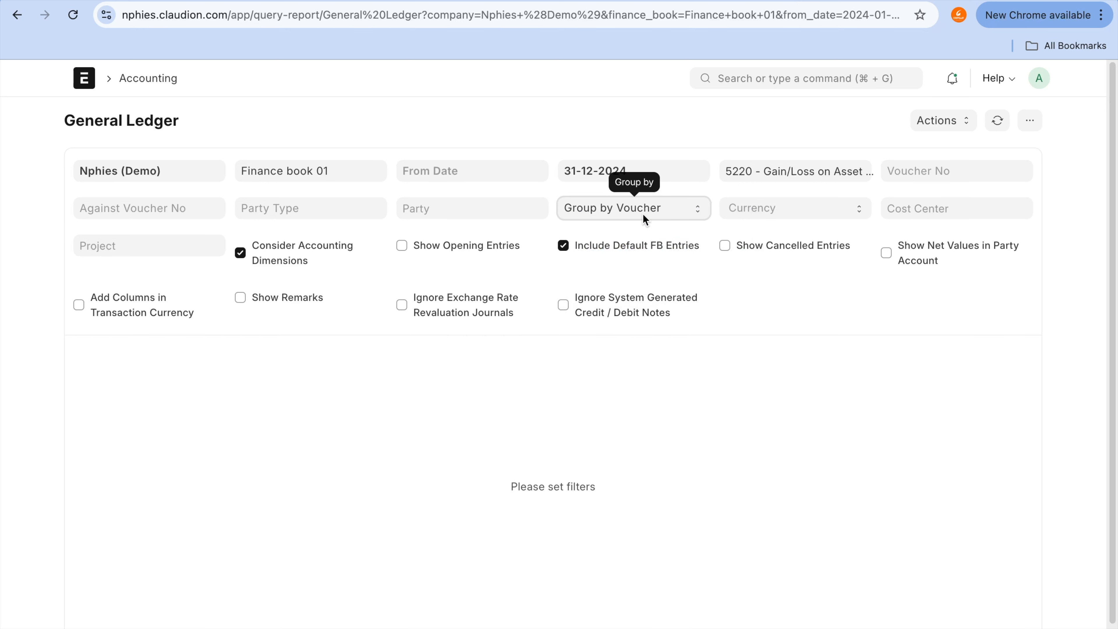
{"action": "left_click", "coordinate": [642, 214]}
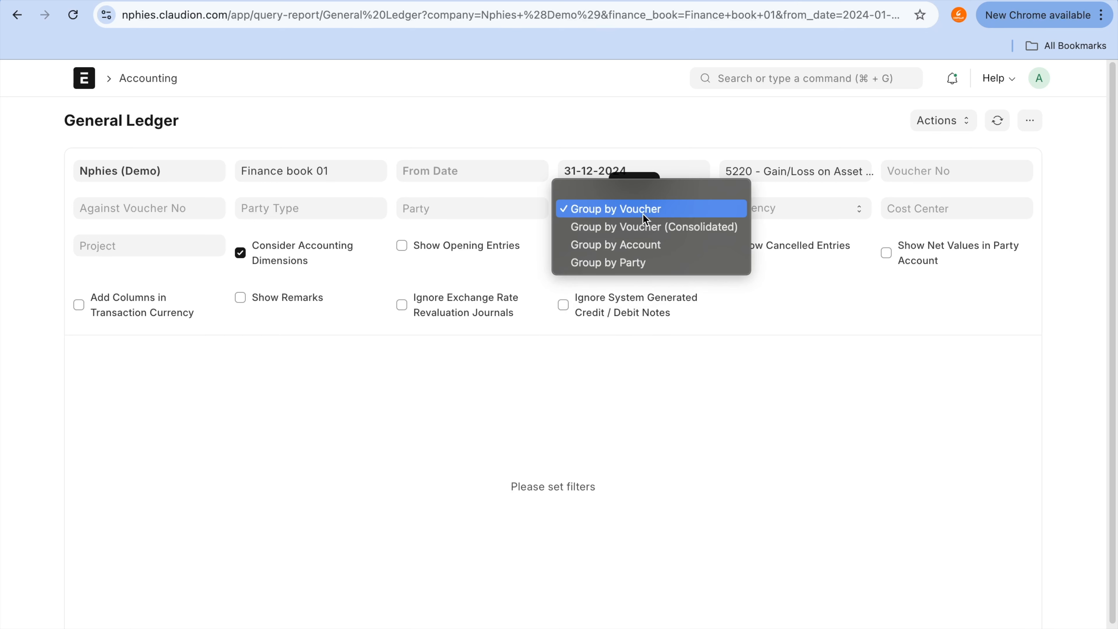
{"action": "left_click", "coordinate": [1073, 171]}
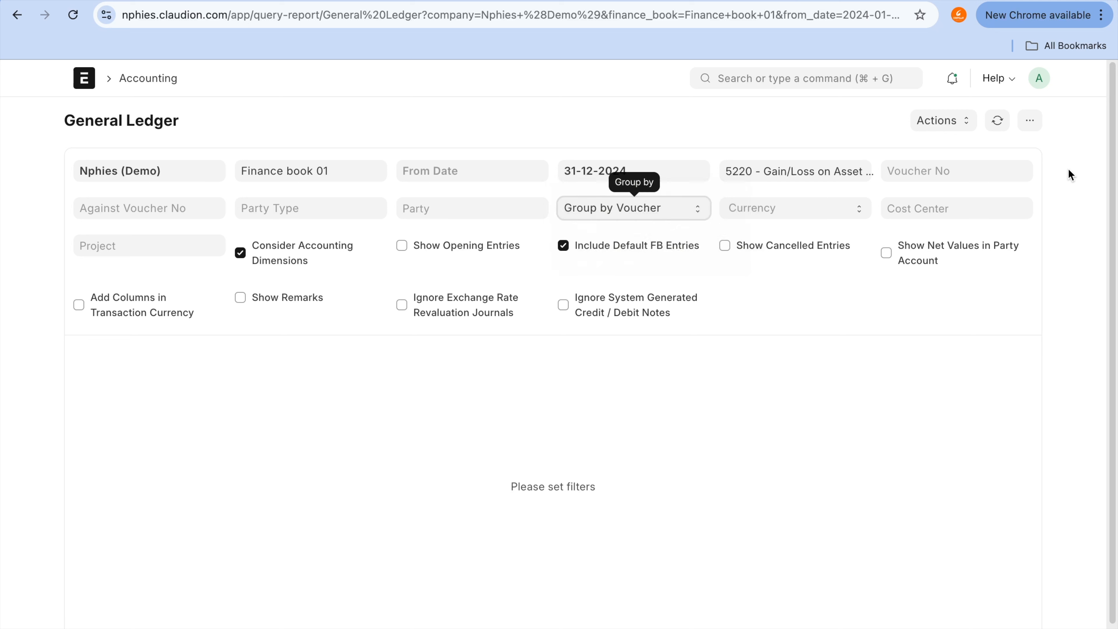
{"action": "left_click", "coordinate": [999, 125]}
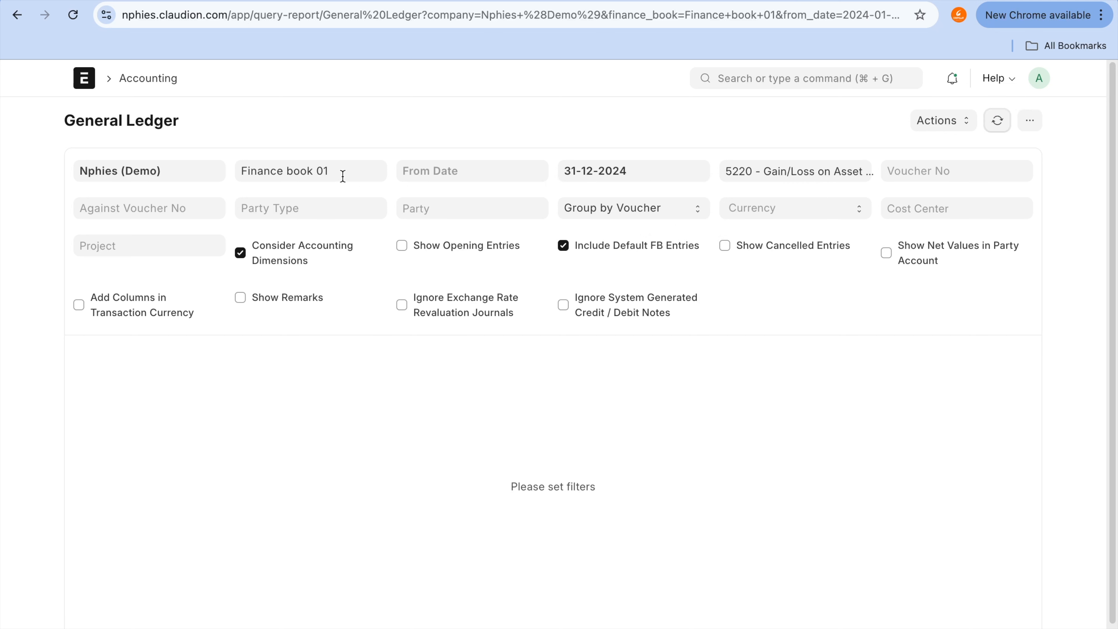
{"action": "left_click", "coordinate": [472, 175]}
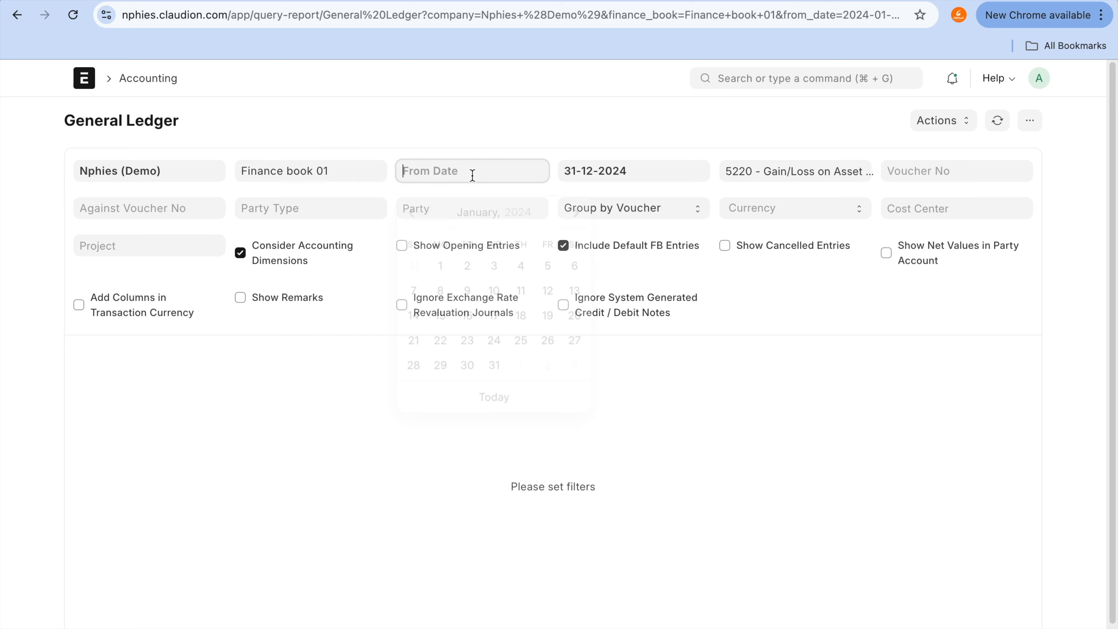
{"action": "left_click", "coordinate": [440, 260]}
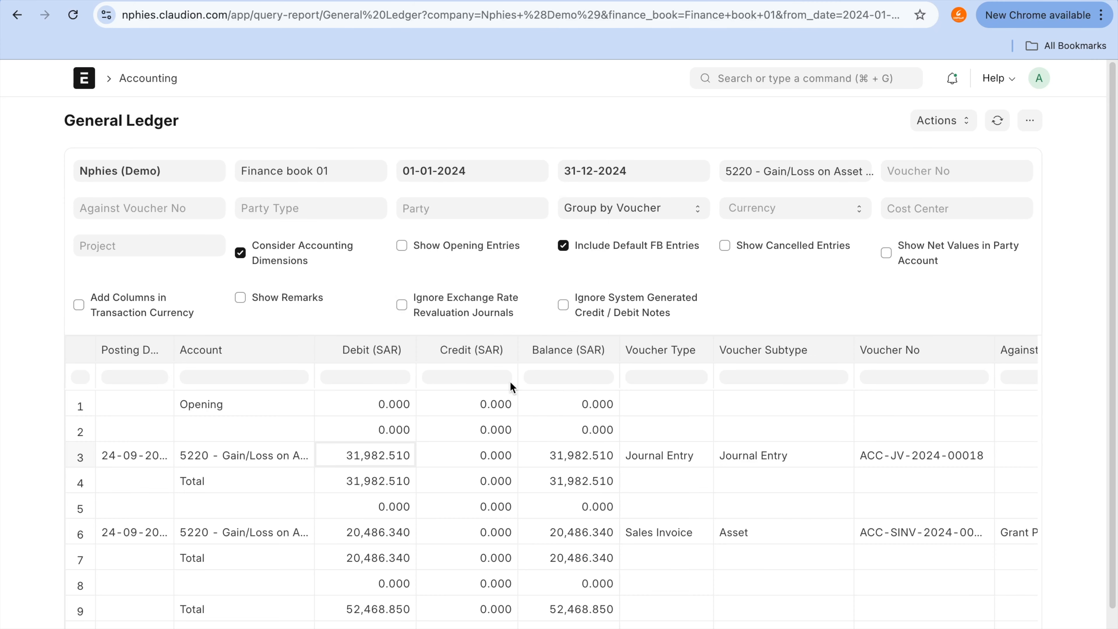
Step: Check the Sales Invoice debit in the disposal ledger against the invoice's own ledger, and return from that ledger to the invoice
{"action": "scroll", "coordinate": [544, 468], "scroll_direction": "down", "scroll_amount": 1}
{"action": "left_click", "coordinate": [384, 494]}
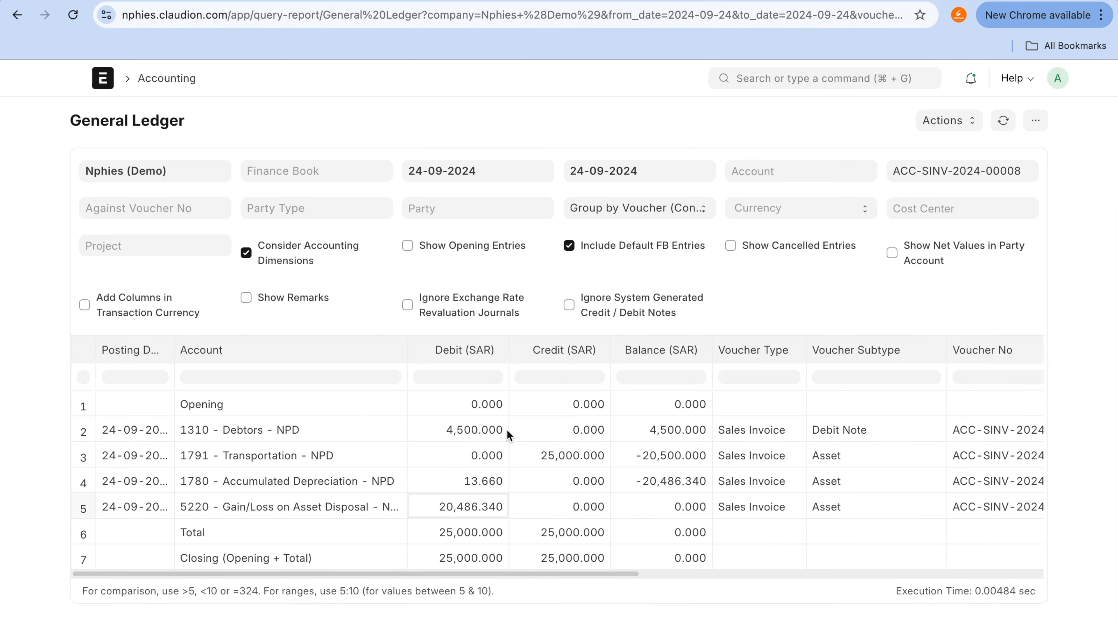
{"action": "left_click", "coordinate": [25, 15]}
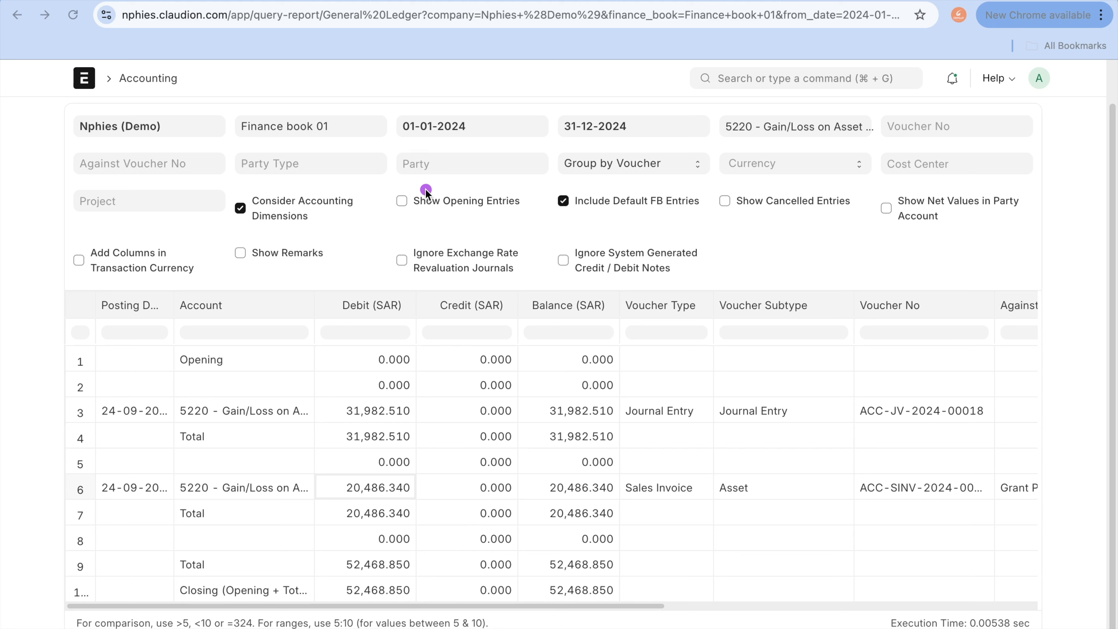
{"action": "left_click", "coordinate": [406, 170]}
{"action": "left_click_drag", "start_coordinate": [405, 170], "coordinate": [386, 213]}
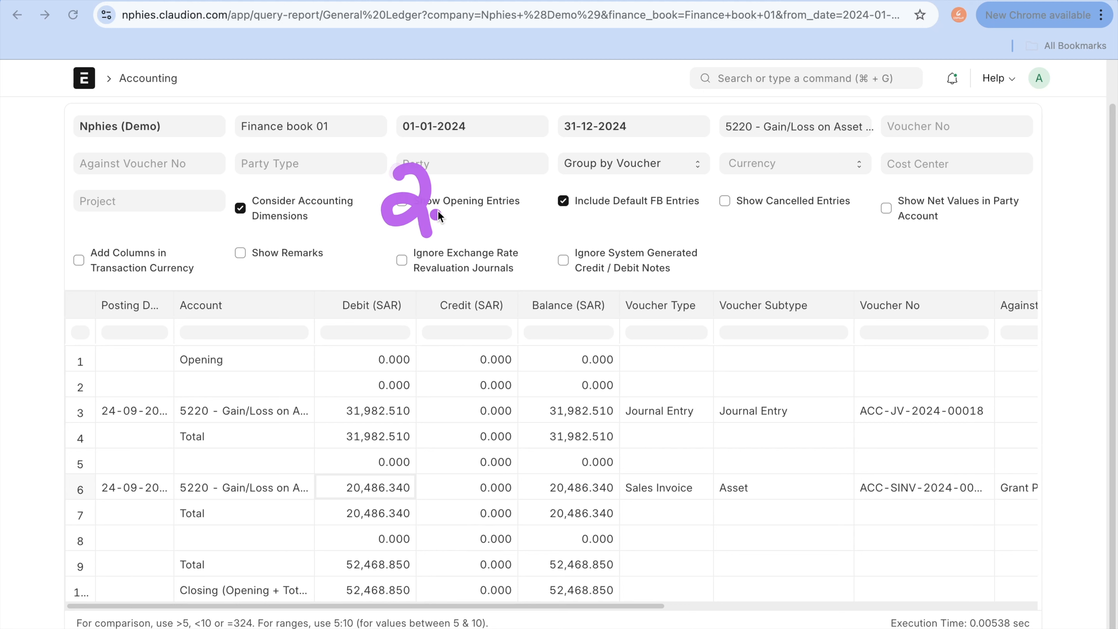
{"action": "mouse_move", "coordinate": [368, 166]}
{"action": "left_mouse_down"}
{"action": "mouse_move", "coordinate": [381, 207]}
{"action": "mouse_move", "coordinate": [473, 185]}
{"action": "mouse_move", "coordinate": [538, 196]}
{"action": "mouse_move", "coordinate": [524, 177]}
{"action": "left_mouse_up"}
{"action": "left_click_drag", "start_coordinate": [573, 173], "coordinate": [568, 198]}
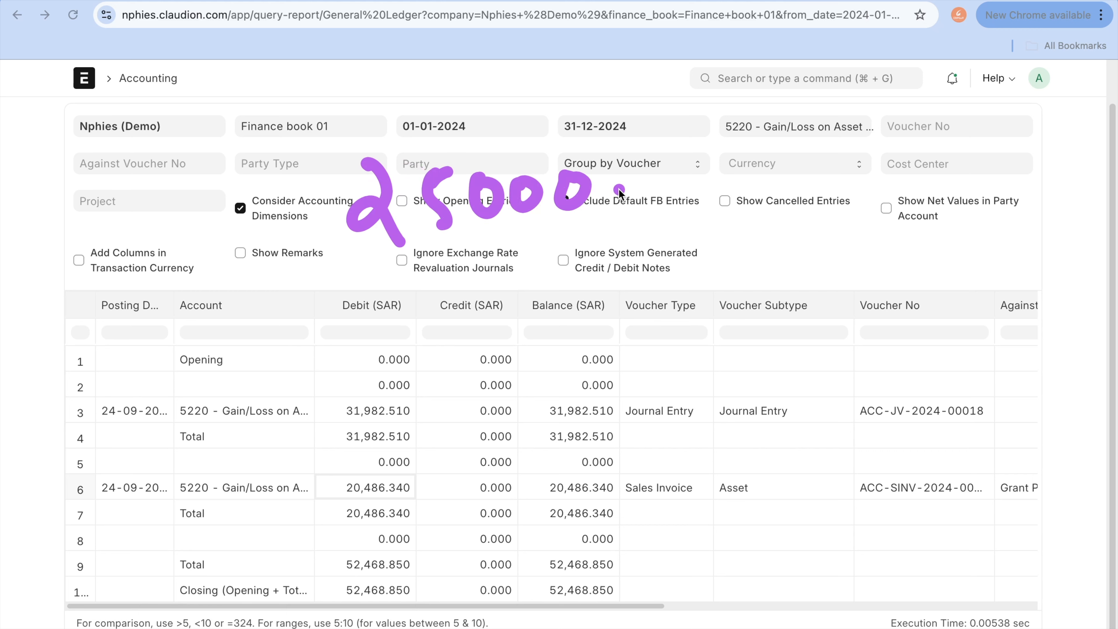
{"action": "left_click", "coordinate": [440, 281]}
{"action": "left_click_drag", "start_coordinate": [468, 313], "coordinate": [477, 371]}
{"action": "left_click_drag", "start_coordinate": [528, 315], "coordinate": [529, 370]}
{"action": "left_click_drag", "start_coordinate": [528, 326], "coordinate": [548, 319]}
{"action": "mouse_move", "coordinate": [567, 322]}
{"action": "left_mouse_down"}
{"action": "mouse_move", "coordinate": [562, 348]}
{"action": "mouse_move", "coordinate": [567, 328]}
{"action": "left_mouse_up"}
{"action": "left_click_drag", "start_coordinate": [599, 326], "coordinate": [600, 329]}
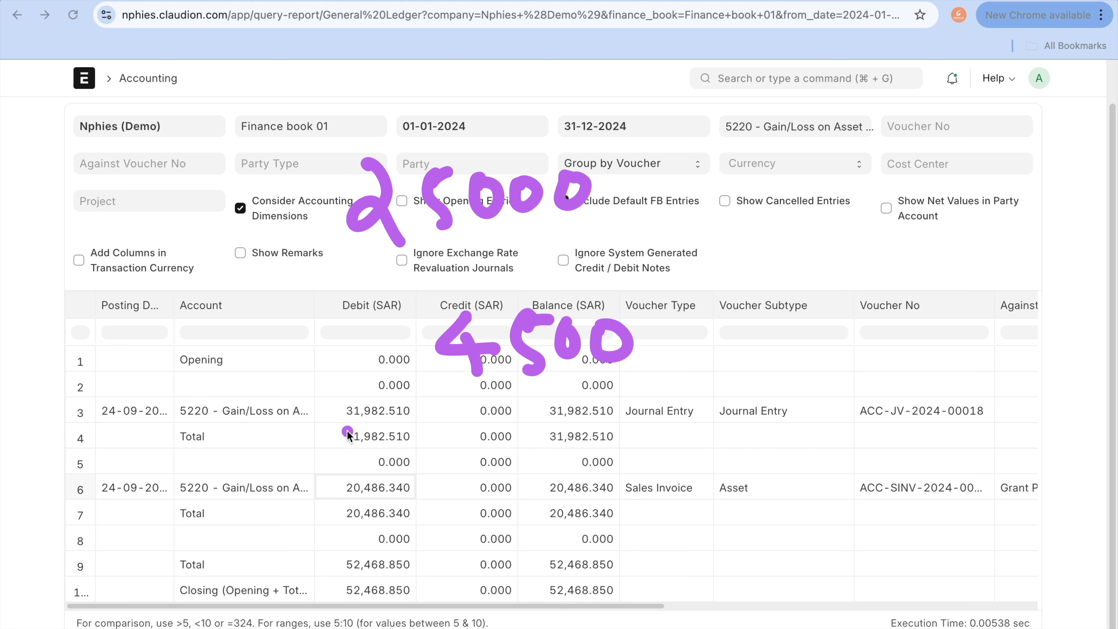
{"action": "left_click_drag", "start_coordinate": [344, 428], "coordinate": [734, 461]}
{"action": "left_click_drag", "start_coordinate": [404, 494], "coordinate": [433, 553]}
{"action": "left_click_drag", "start_coordinate": [462, 504], "coordinate": [485, 502]}
{"action": "left_click", "coordinate": [519, 524]}
{"action": "mouse_move", "coordinate": [565, 481]}
{"action": "left_mouse_down"}
{"action": "mouse_move", "coordinate": [555, 513]}
{"action": "mouse_move", "coordinate": [587, 522]}
{"action": "left_mouse_up"}
{"action": "left_click_drag", "start_coordinate": [581, 504], "coordinate": [583, 578]}
{"action": "mouse_move", "coordinate": [628, 497]}
{"action": "left_mouse_down"}
{"action": "mouse_move", "coordinate": [684, 507]}
{"action": "mouse_move", "coordinate": [680, 522]}
{"action": "left_mouse_up"}
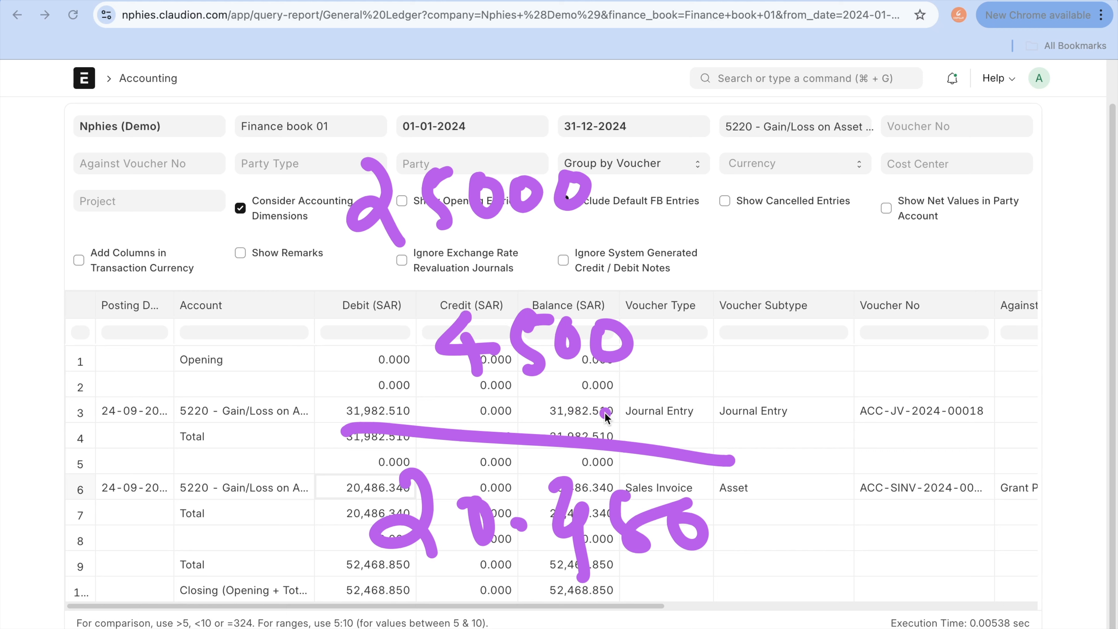
{"action": "key", "text": "Escape"}
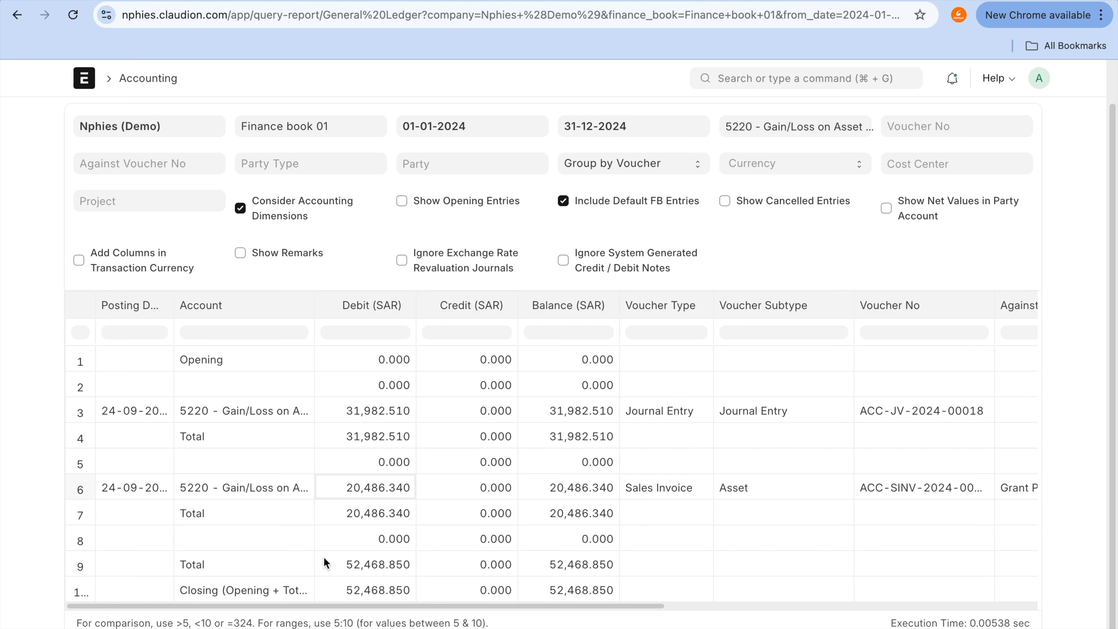
Step: View the Gain/Loss on Asset Disposal account record from the Sales Invoice row, return to the ledger and check that row's debit
{"action": "left_click", "coordinate": [288, 488]}
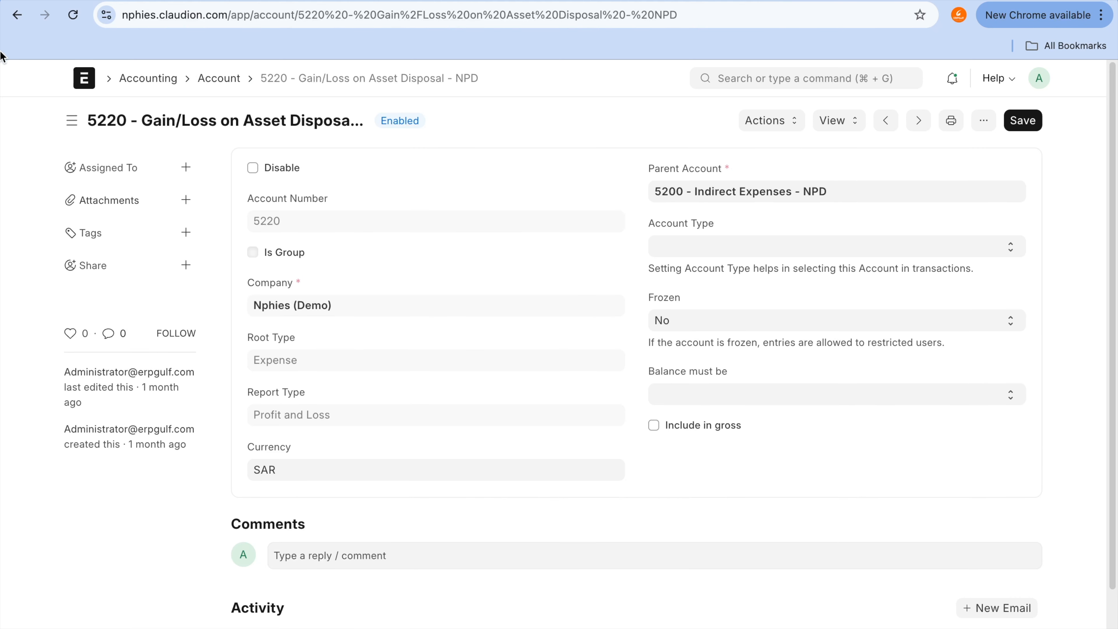
{"action": "left_click", "coordinate": [16, 20]}
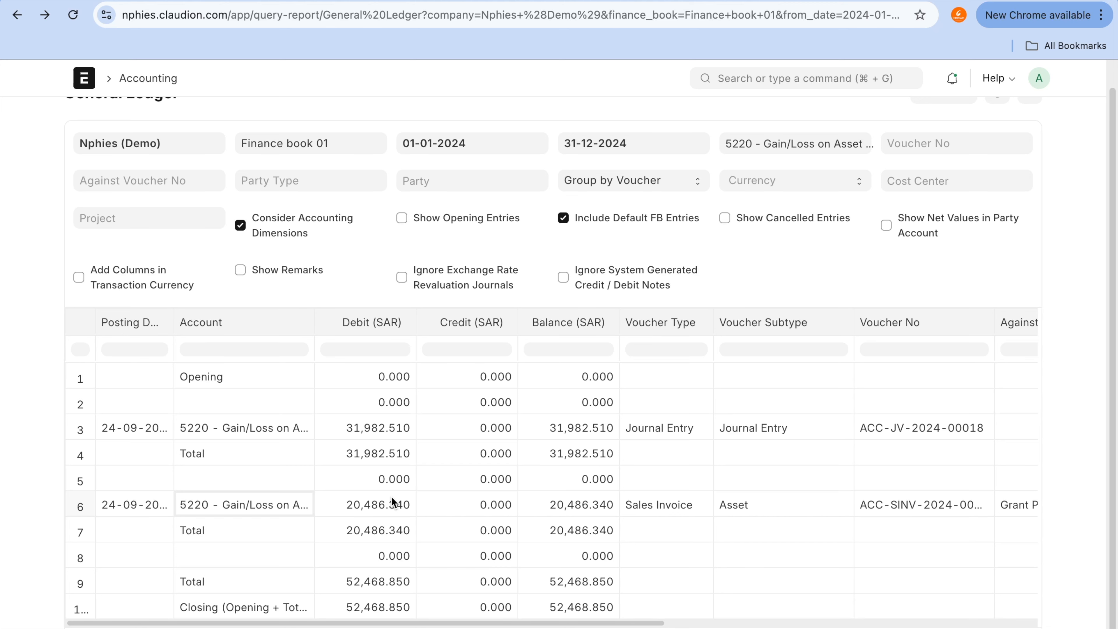
{"action": "scroll", "coordinate": [392, 496], "scroll_direction": "up", "scroll_amount": 1}
{"action": "scroll", "coordinate": [392, 495], "scroll_direction": "down", "scroll_amount": 2}
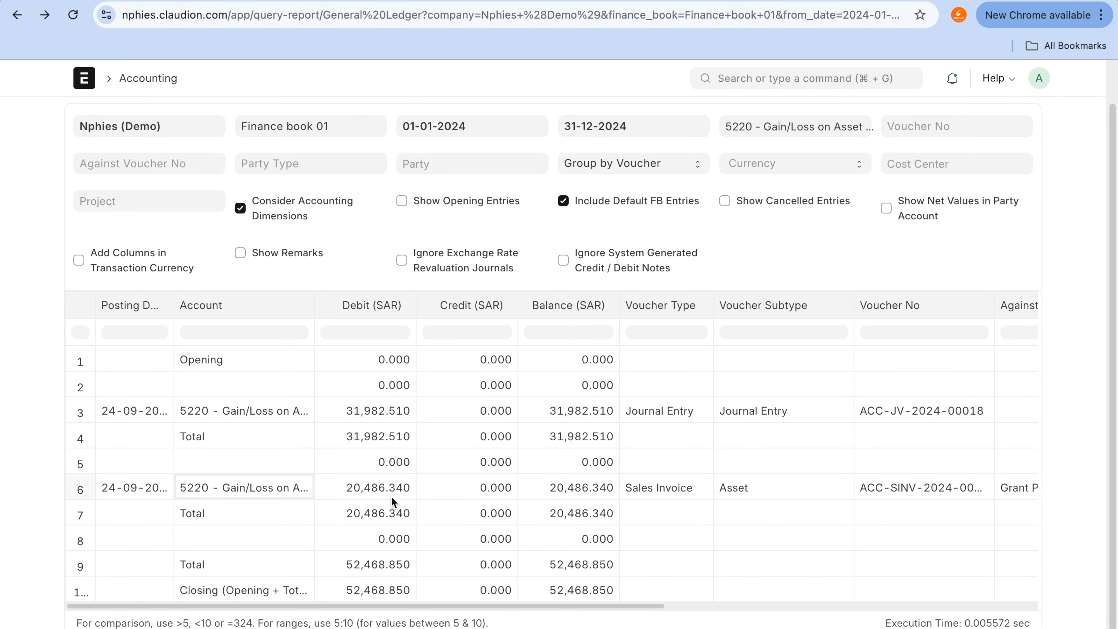
{"action": "left_click", "coordinate": [391, 495]}
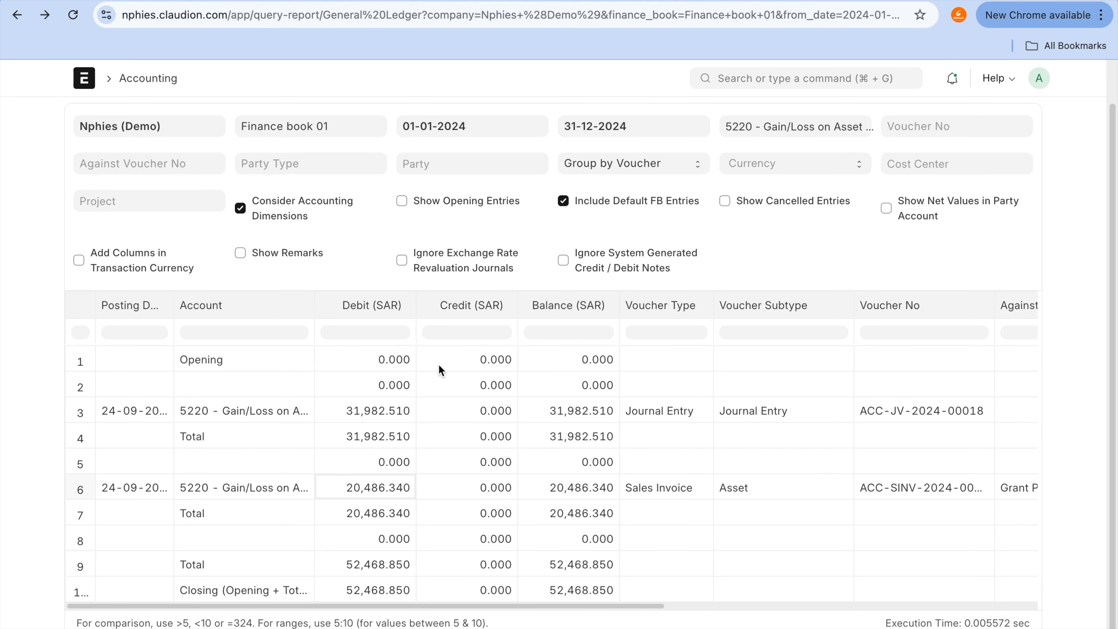
Step: Switch back to the Grant Plastics Ltd. sales invoice and open the Asset list from there
{"action": "mouse_move", "coordinate": [507, 15]}
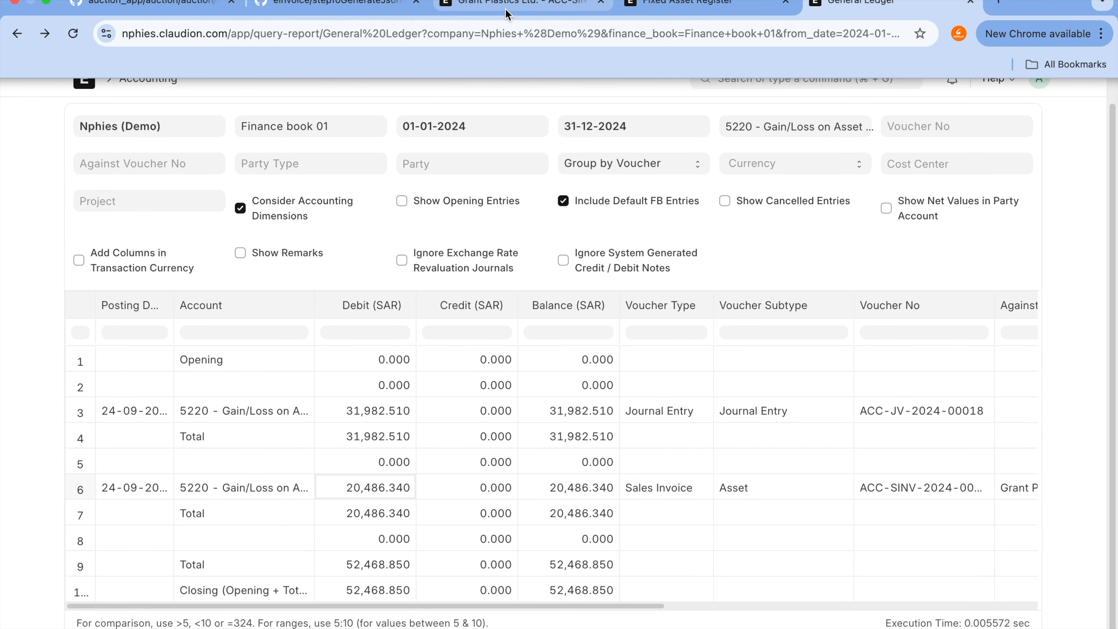
{"action": "left_click", "coordinate": [506, 11]}
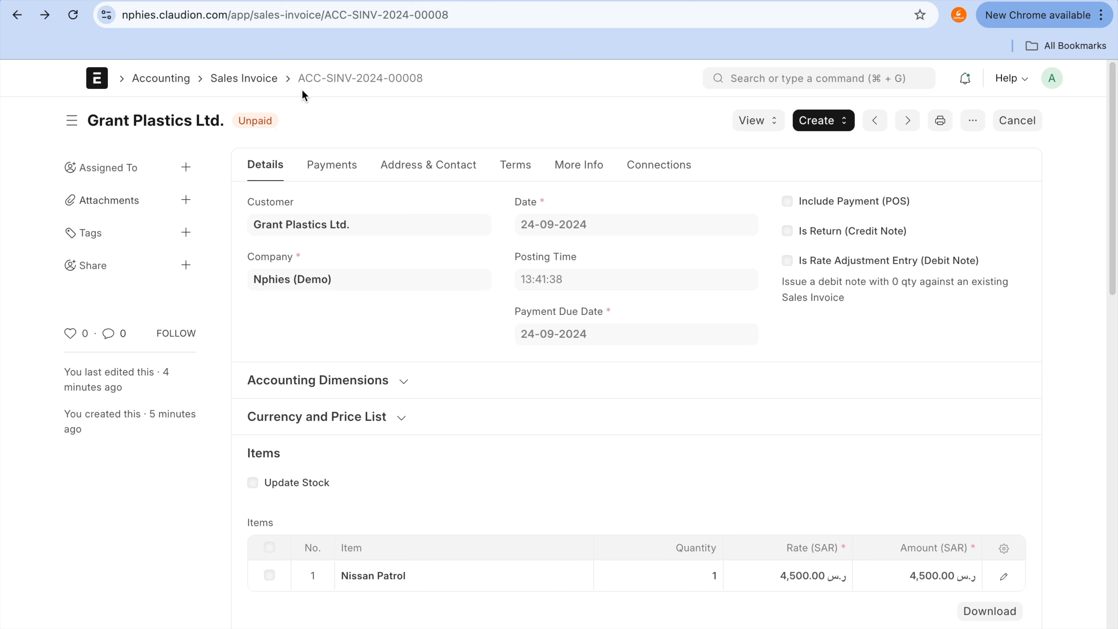
{"action": "left_click", "coordinate": [788, 86]}
{"action": "type", "text": "asset"}
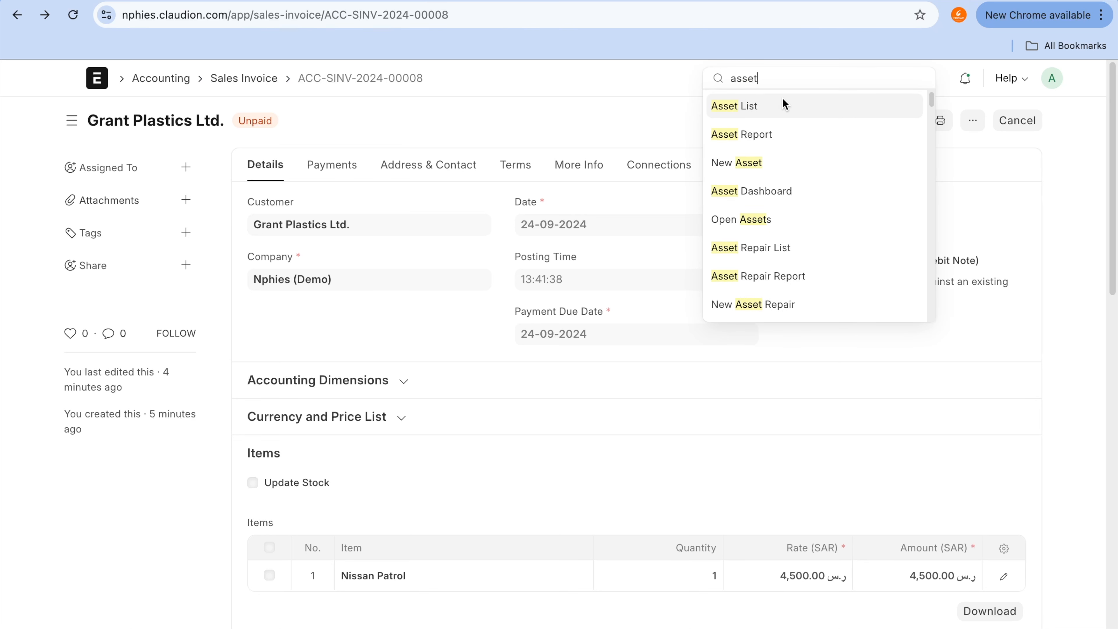
{"action": "left_click", "coordinate": [784, 105]}
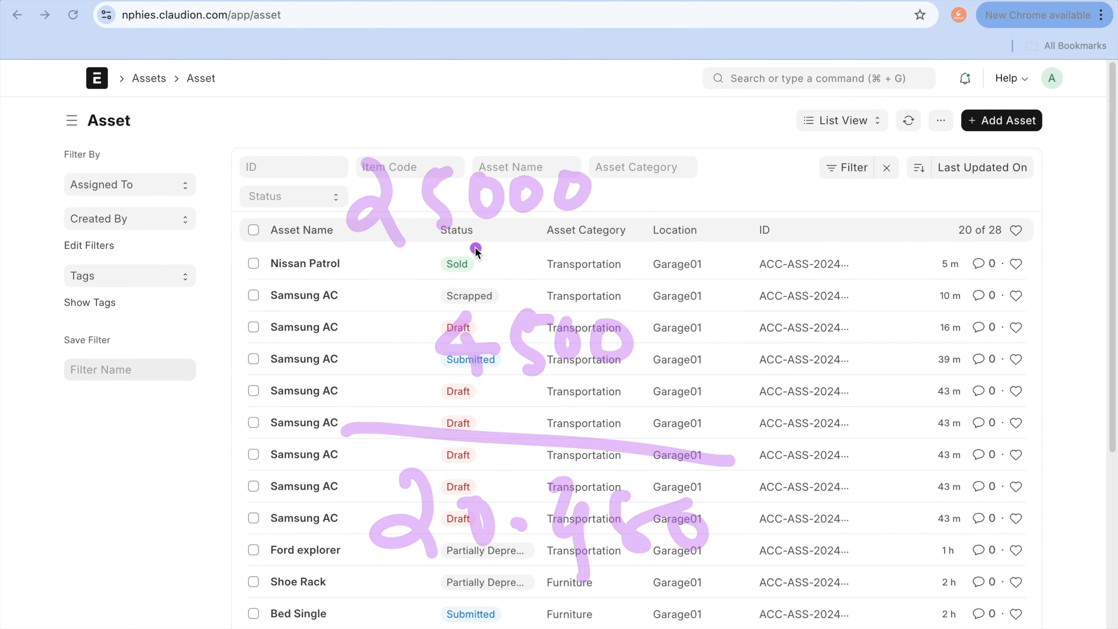
{"action": "left_click_drag", "start_coordinate": [486, 267], "coordinate": [729, 169]}
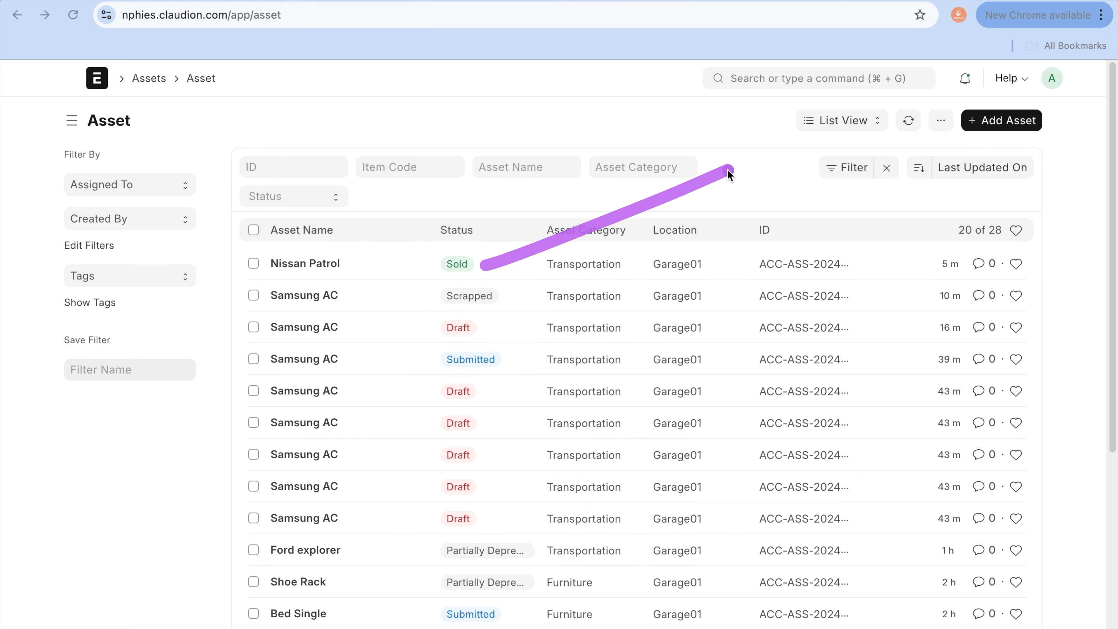
{"action": "left_click_drag", "start_coordinate": [509, 295], "coordinate": [712, 270]}
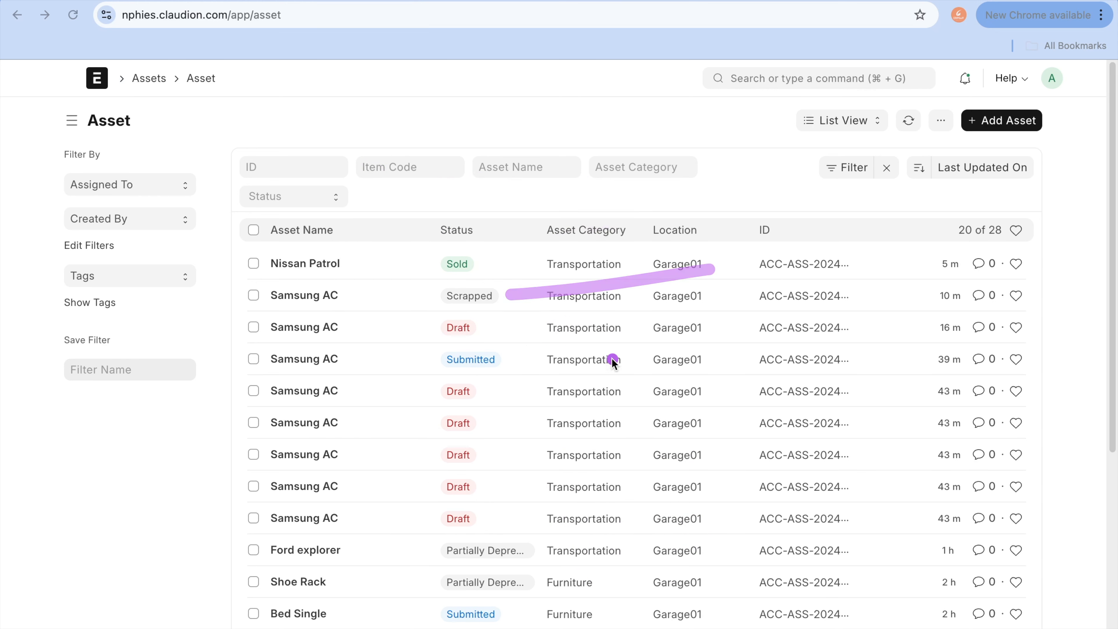
{"action": "left_click_drag", "start_coordinate": [539, 558], "coordinate": [708, 530]}
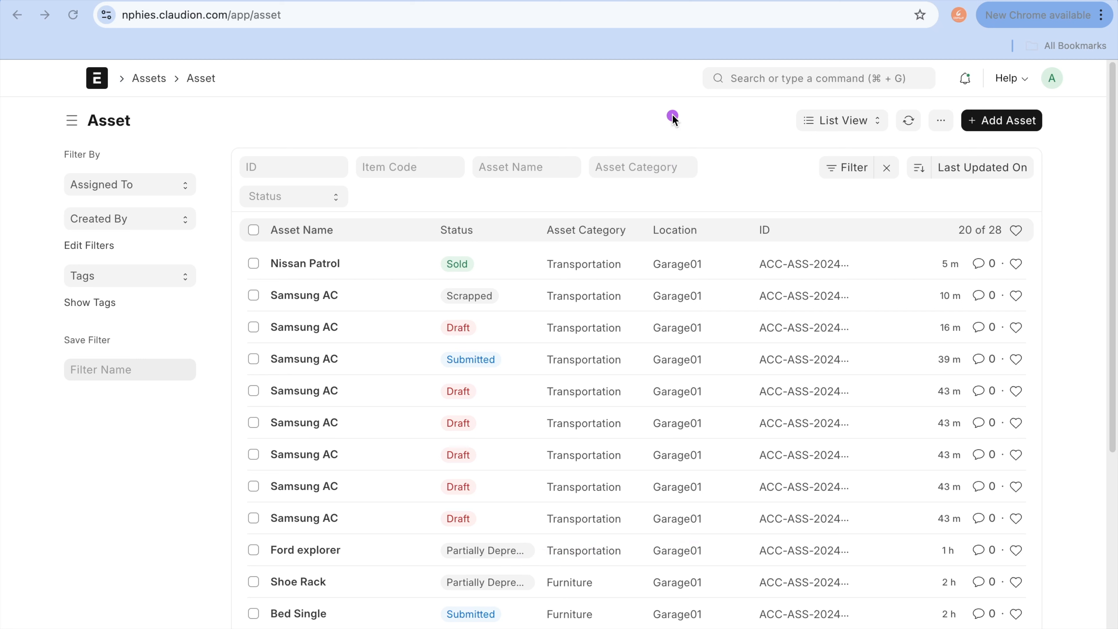
{"action": "key", "text": "Escape"}
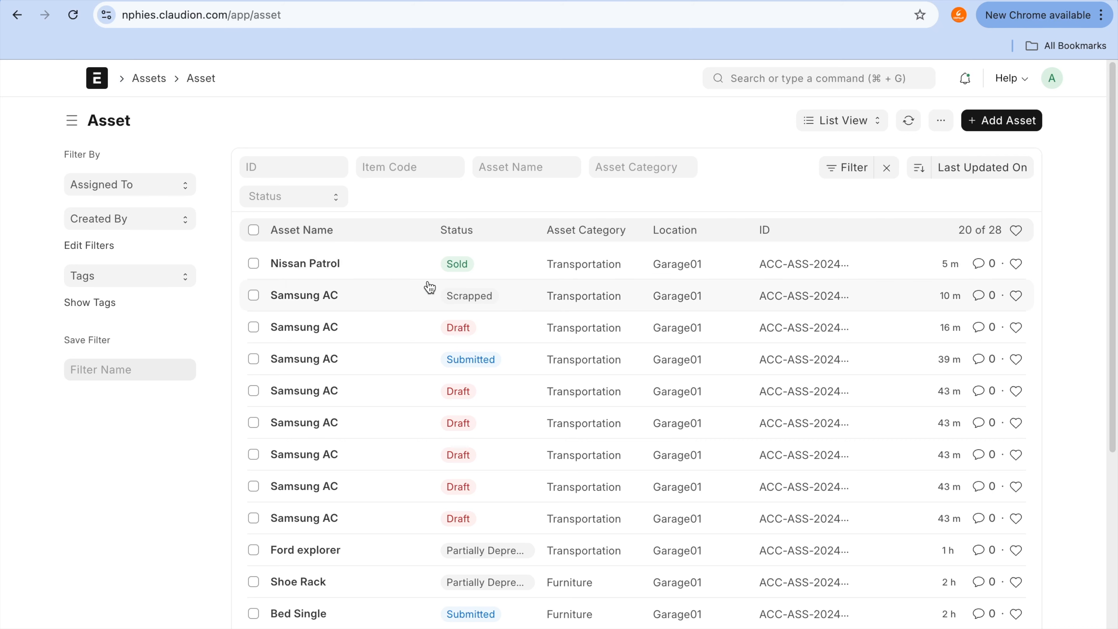
Step: Open the submitted Samsung AC asset and review its available management actions, dismissing the Scrap Asset confirmation without scrapping it
{"action": "left_click", "coordinate": [310, 359]}
{"action": "left_click", "coordinate": [820, 122]}
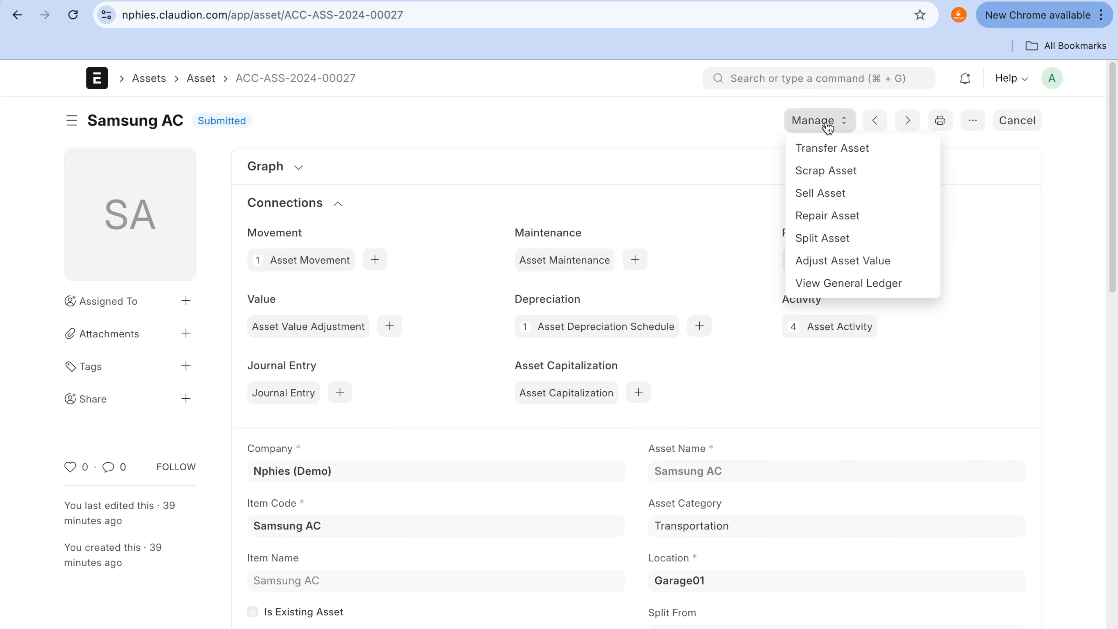
{"action": "left_click", "coordinate": [827, 173]}
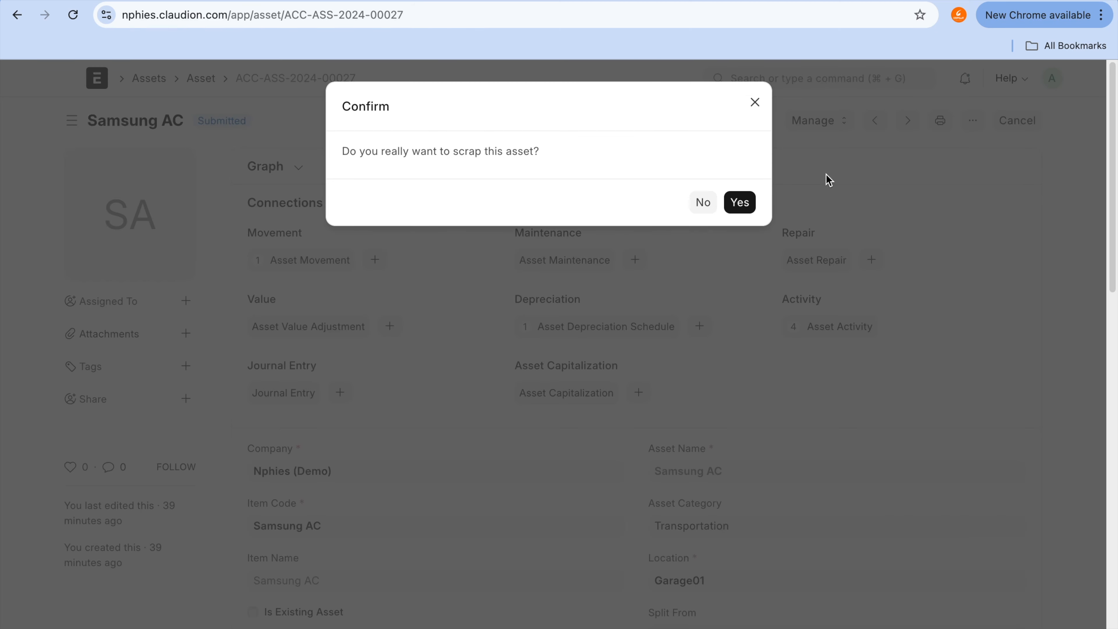
{"action": "left_click", "coordinate": [761, 101]}
{"action": "left_click", "coordinate": [831, 121]}
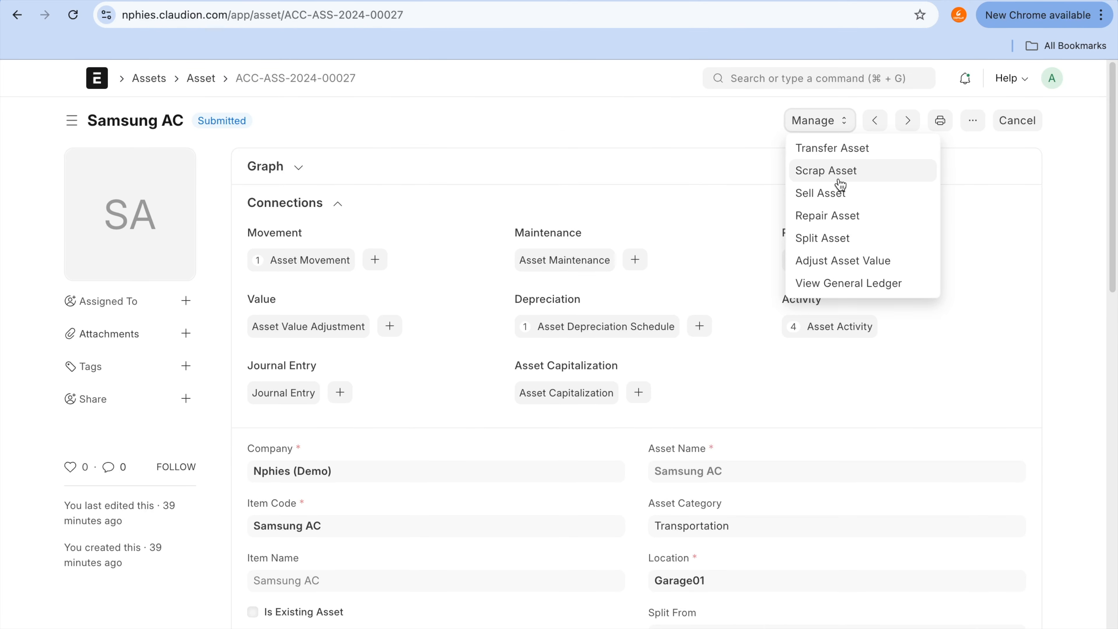
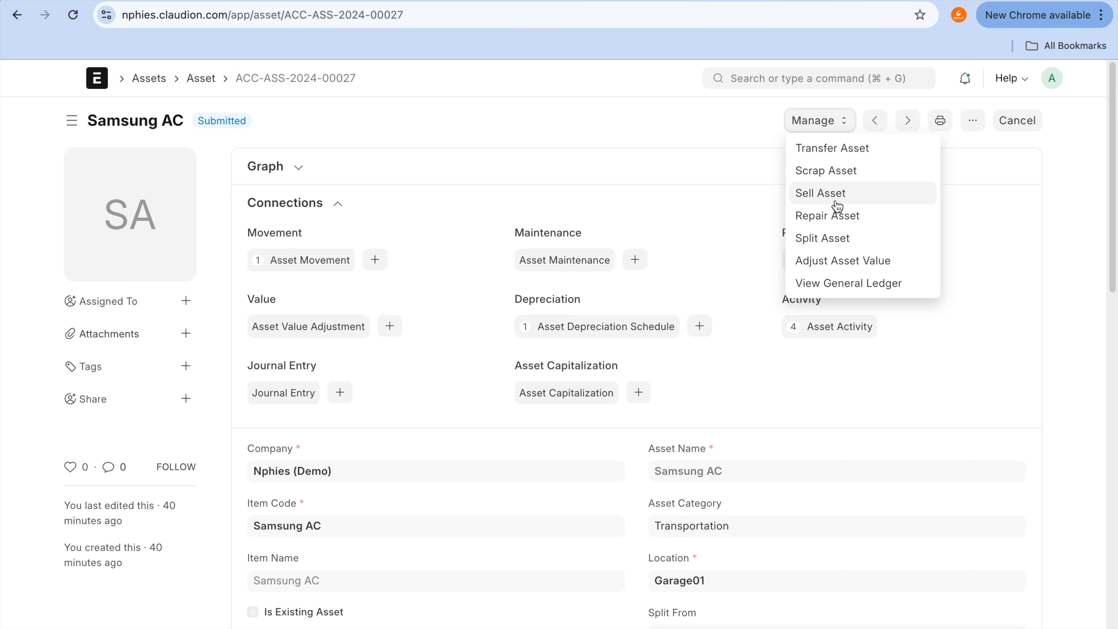
{"action": "left_click", "coordinate": [852, 222]}
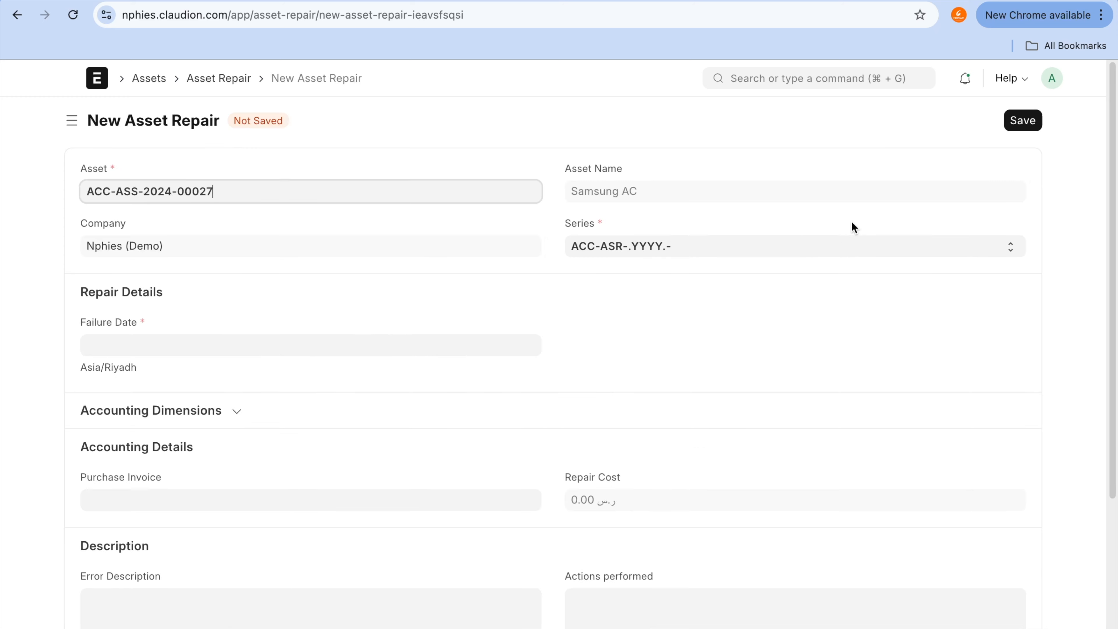
{"action": "scroll", "coordinate": [568, 369], "scroll_direction": "down", "scroll_amount": 2}
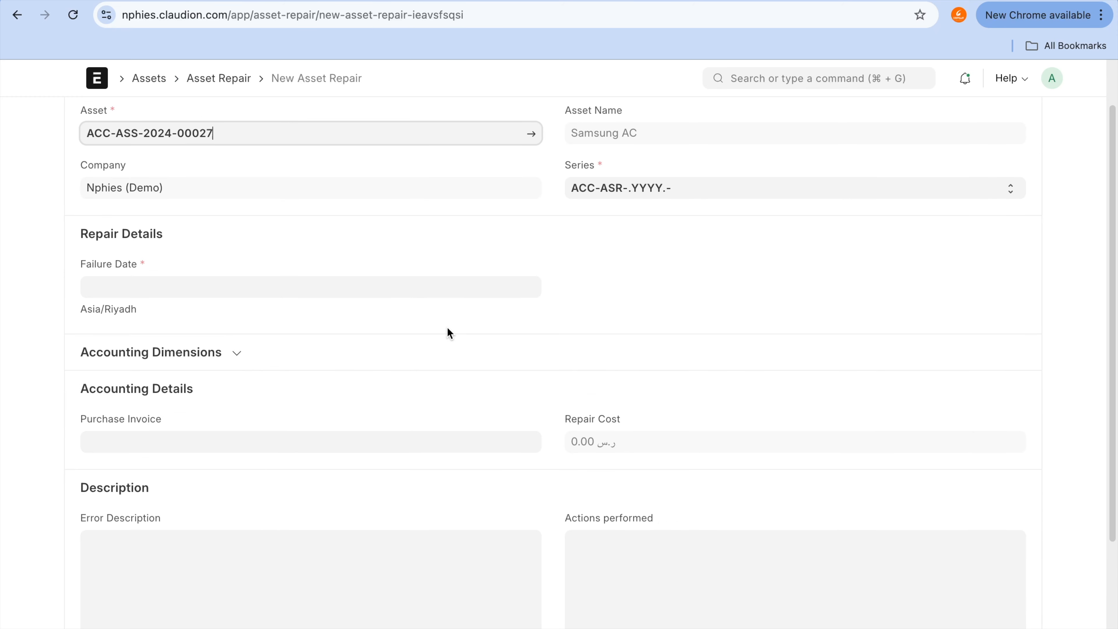
{"action": "left_click", "coordinate": [438, 294]}
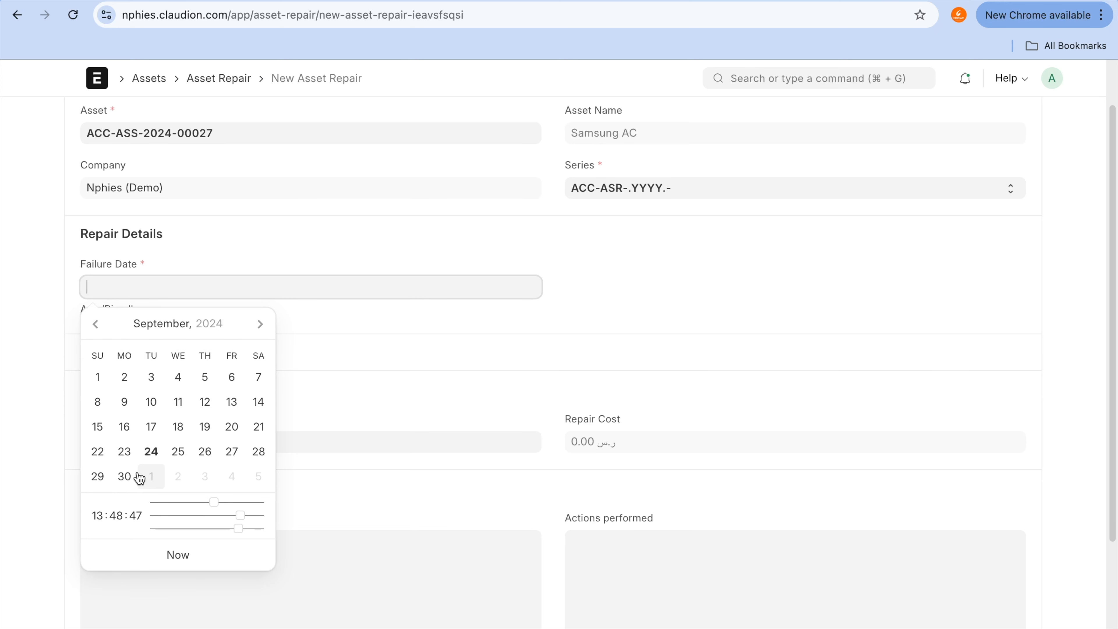
{"action": "left_click", "coordinate": [125, 476]}
{"action": "left_click", "coordinate": [233, 357]}
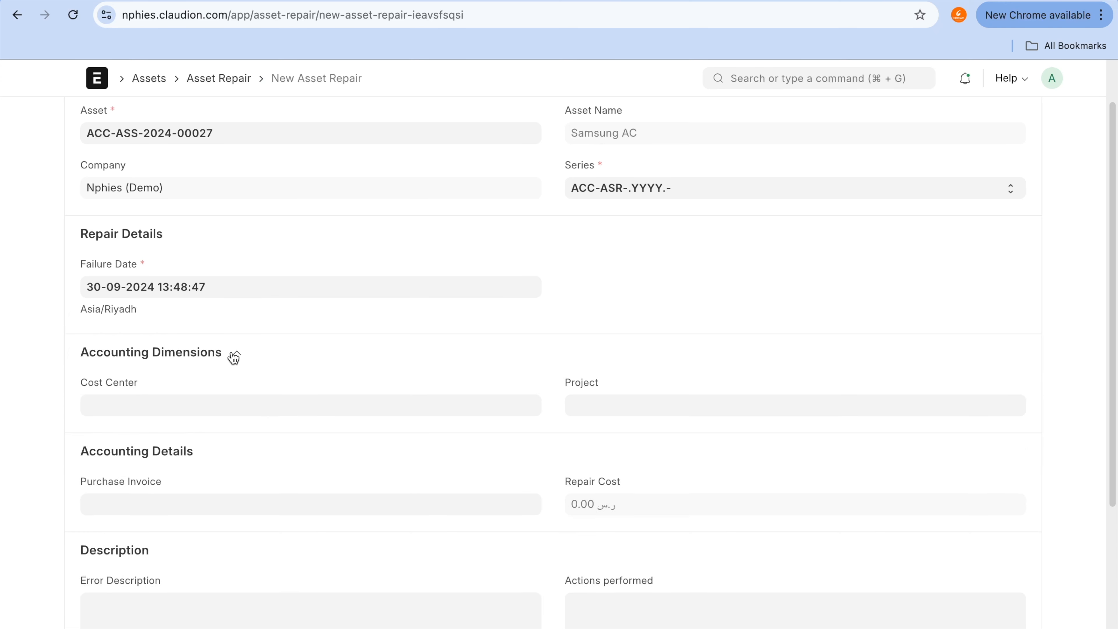
{"action": "left_click", "coordinate": [234, 357]}
Step: Link purchase invoice ACC-PINV-2024-00001 to the asset repair
{"action": "scroll", "coordinate": [232, 353], "scroll_direction": "down", "scroll_amount": 2}
{"action": "left_click", "coordinate": [232, 354]}
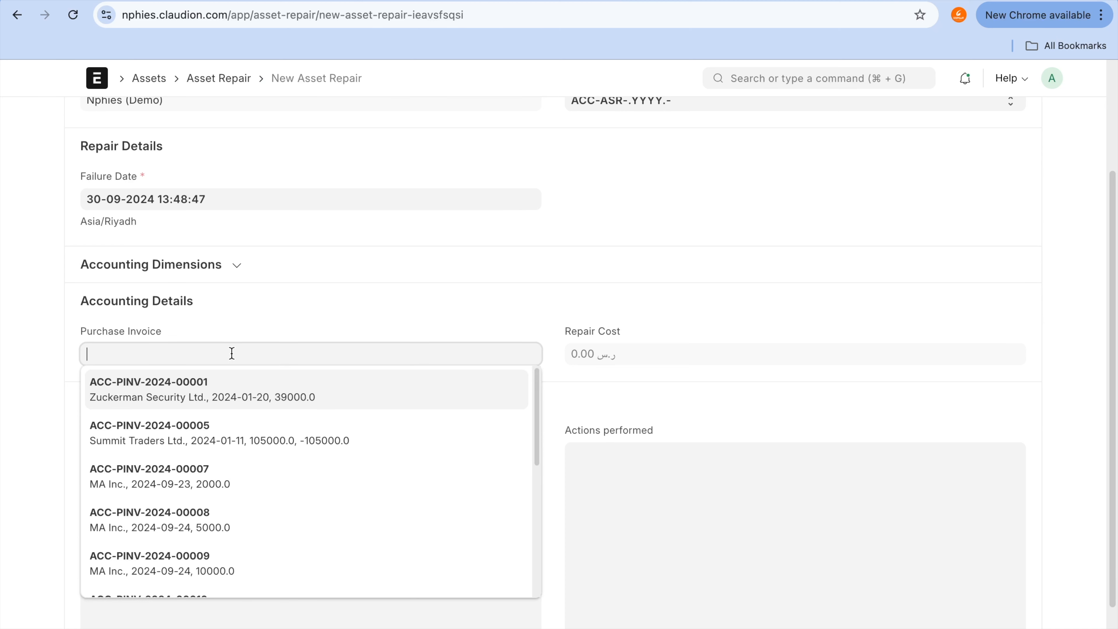
{"action": "left_click", "coordinate": [242, 390]}
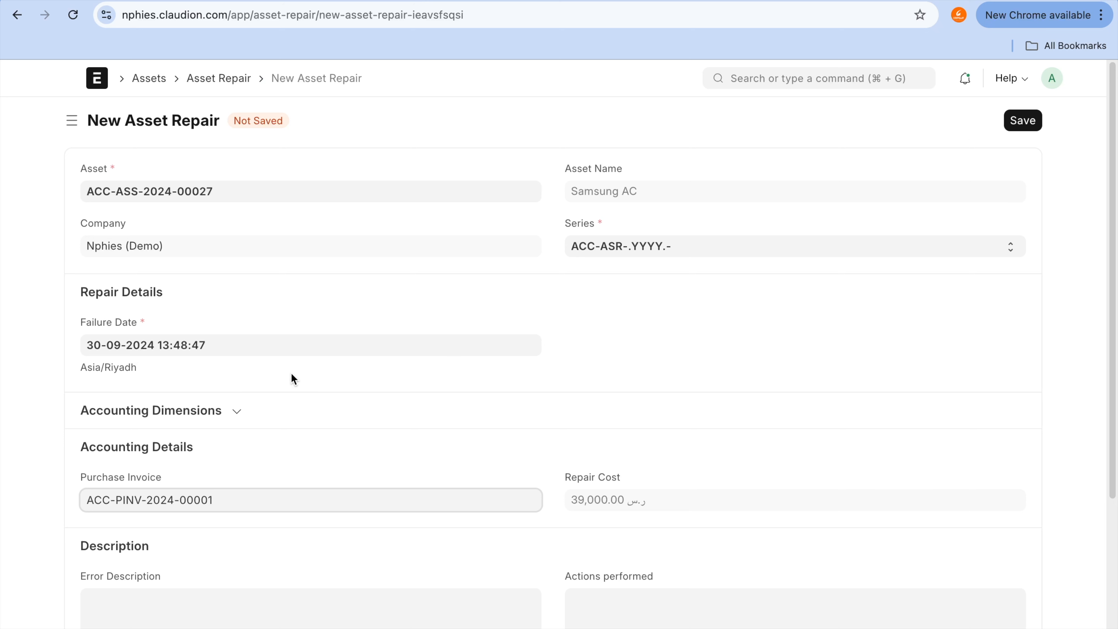
Step: Change the repair's failure date to 24-09-2024 and save the asset repair
{"action": "left_click", "coordinate": [299, 344]}
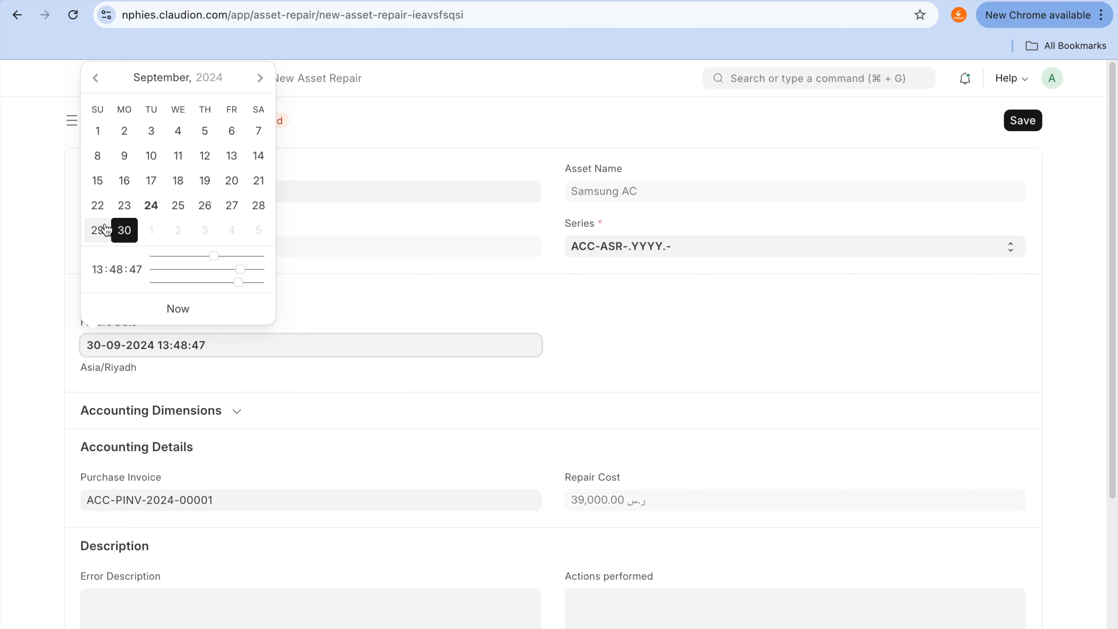
{"action": "left_click", "coordinate": [144, 207]}
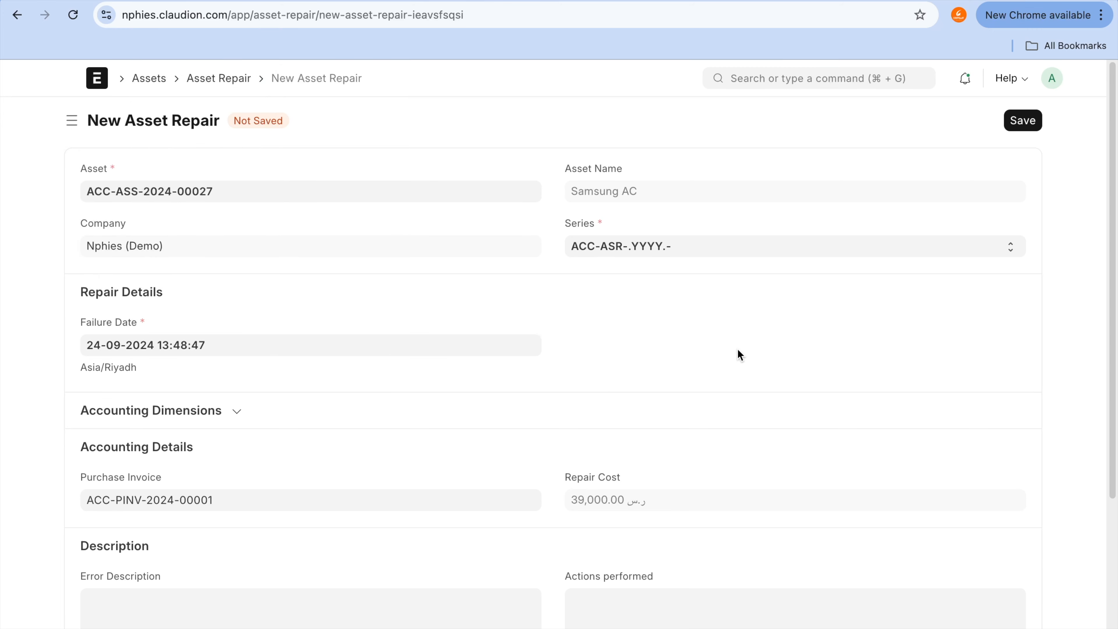
{"action": "left_click", "coordinate": [1023, 120]}
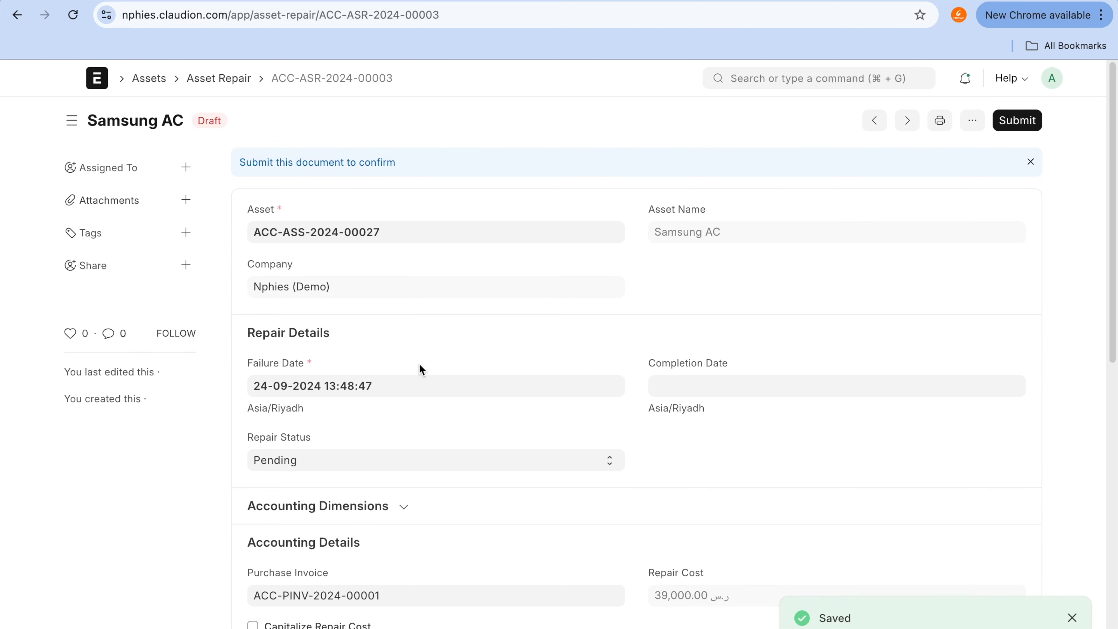
Step: Check the asset statuses in the Asset list and open the Out of Order Samsung AC record
{"action": "left_click", "coordinate": [149, 79]}
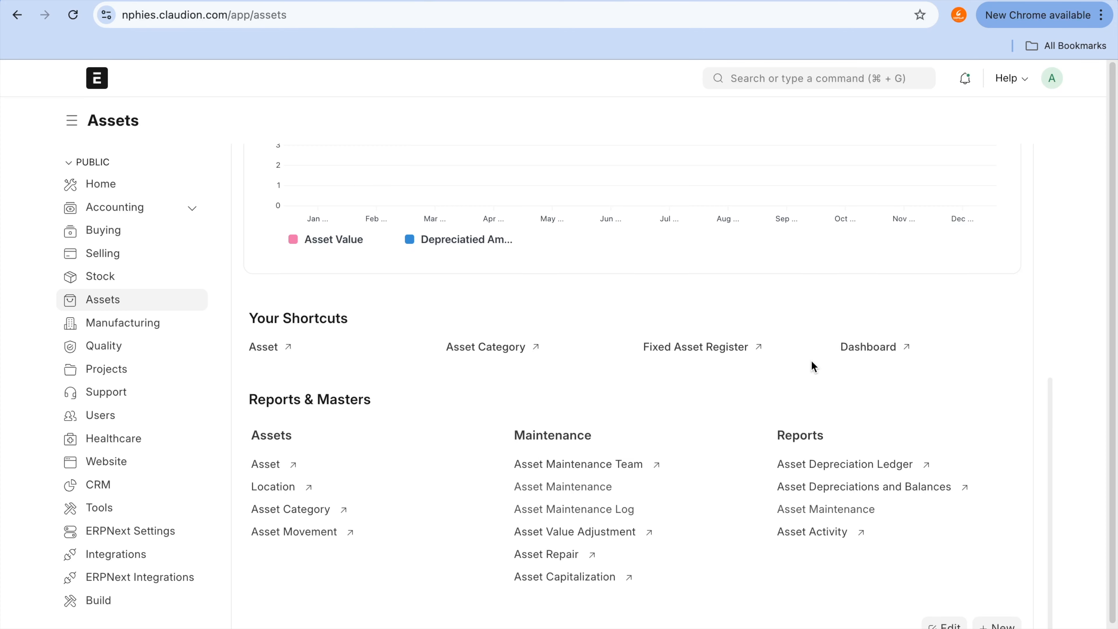
{"action": "left_click", "coordinate": [284, 475]}
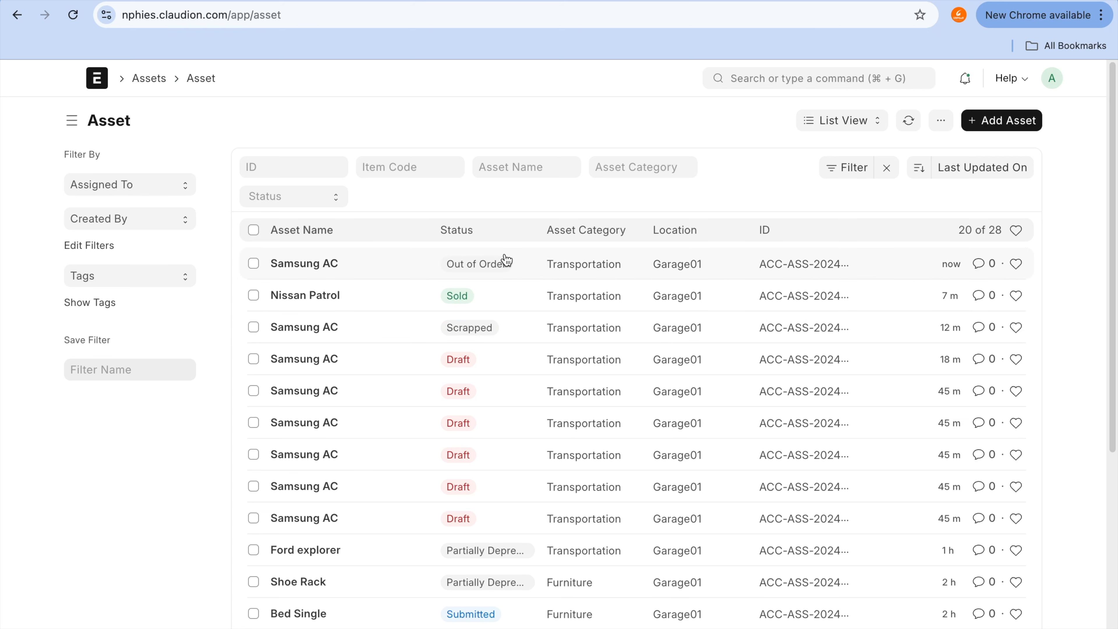
{"action": "key", "text": "ctrl+a"}
{"action": "left_click_drag", "start_coordinate": [512, 259], "coordinate": [595, 259]}
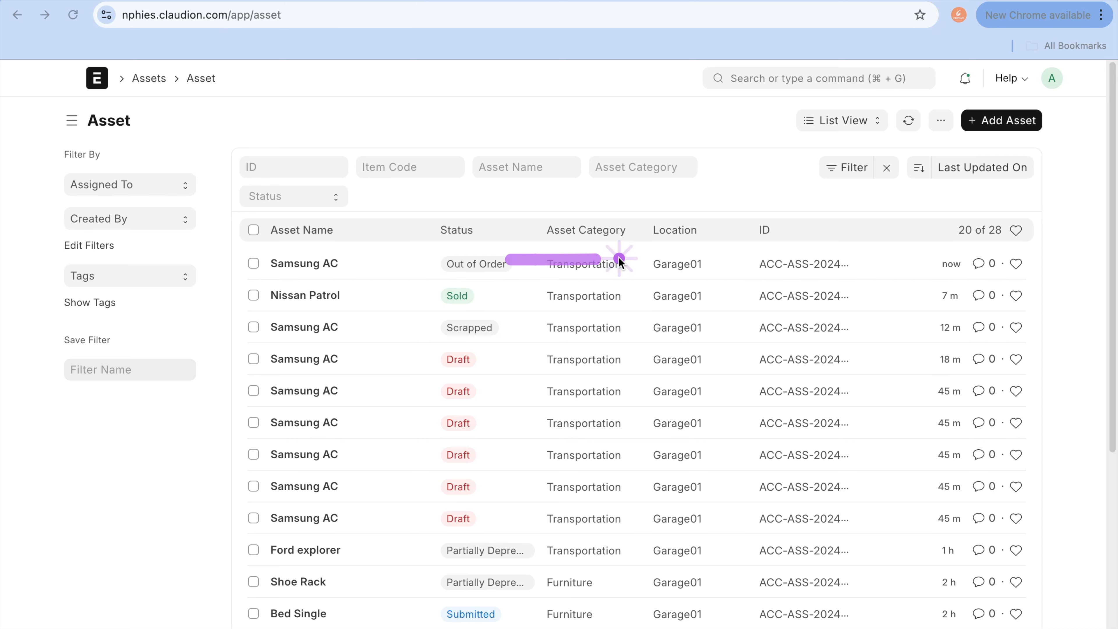
{"action": "key", "text": "Escape"}
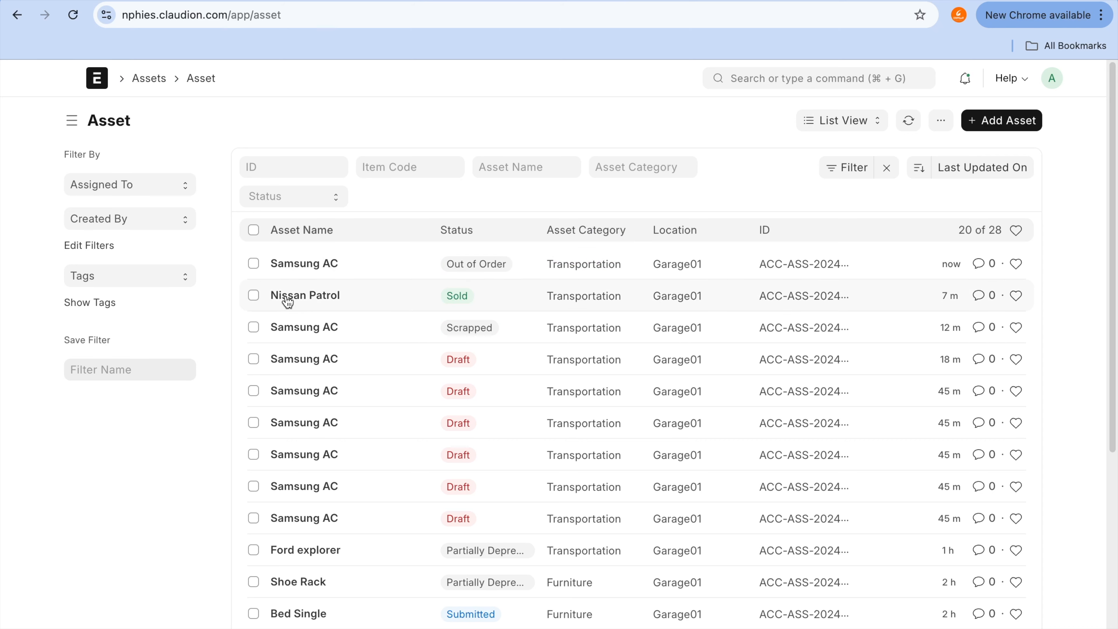
{"action": "left_click", "coordinate": [308, 264]}
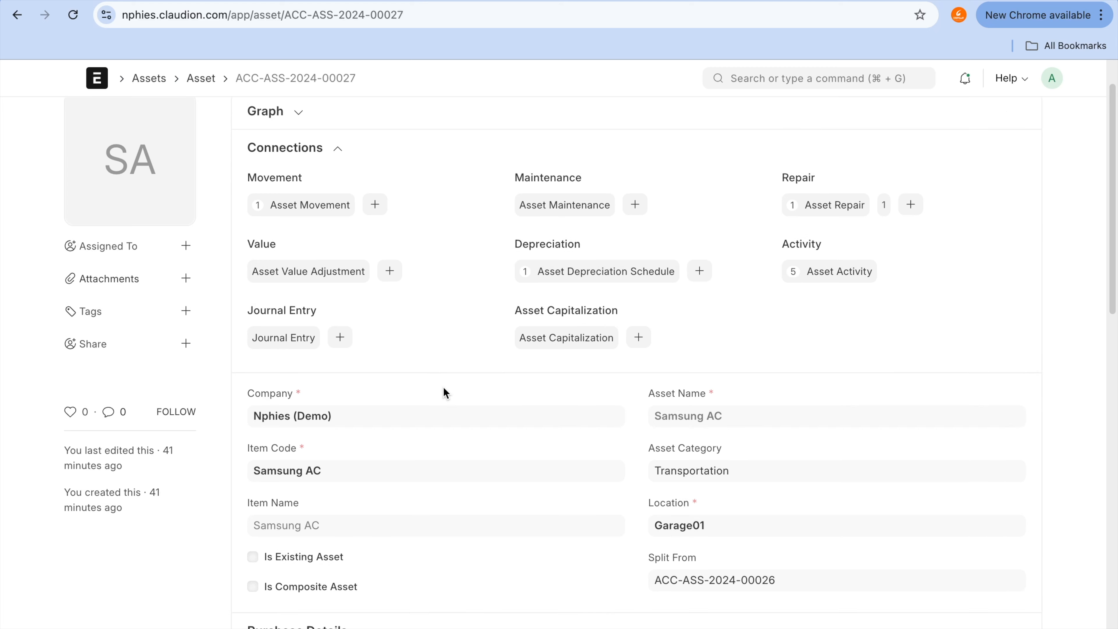
Step: Open the draft repair linked to the Samsung AC asset and review its repair cost
{"action": "scroll", "coordinate": [443, 392], "scroll_direction": "down", "scroll_amount": 1}
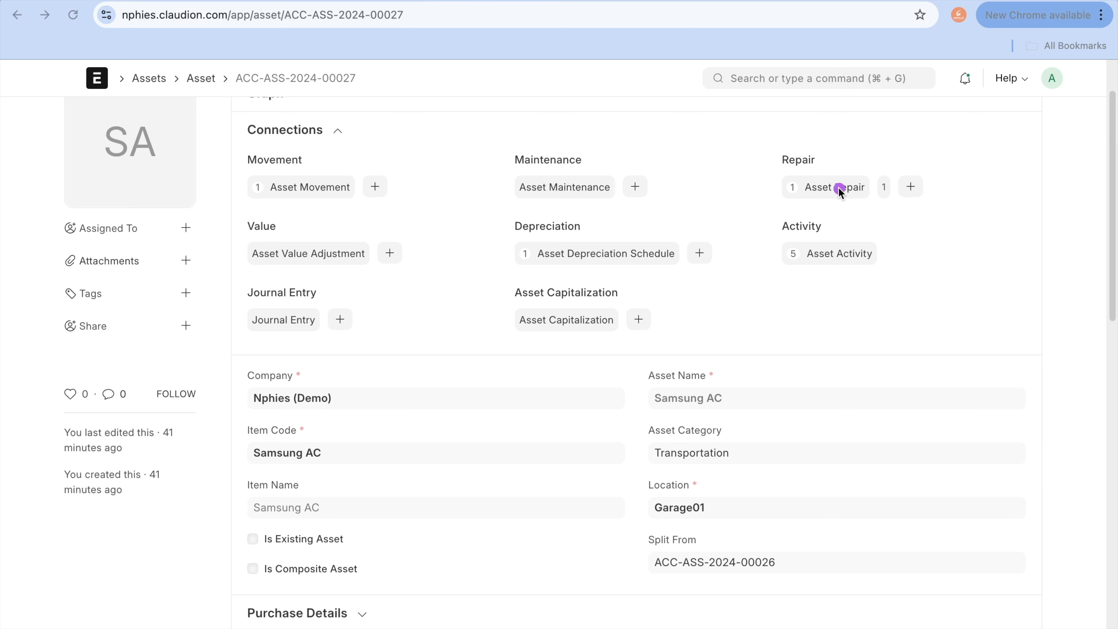
{"action": "mouse_move", "coordinate": [839, 155]}
{"action": "left_mouse_down"}
{"action": "mouse_move", "coordinate": [783, 176]}
{"action": "mouse_move", "coordinate": [894, 176]}
{"action": "left_mouse_up"}
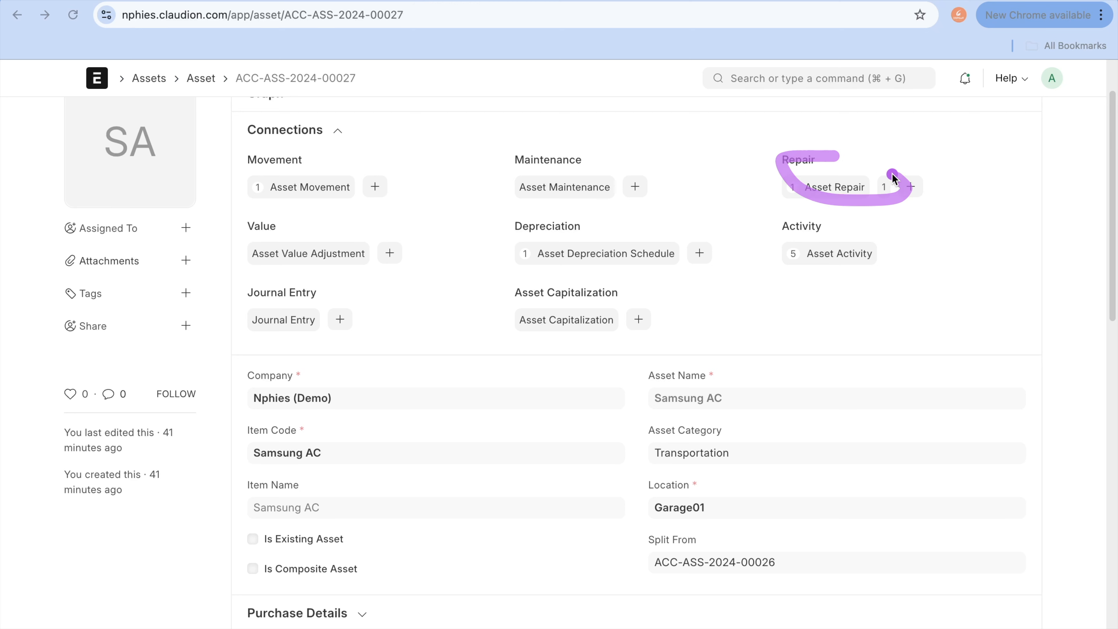
{"action": "left_click", "coordinate": [831, 189]}
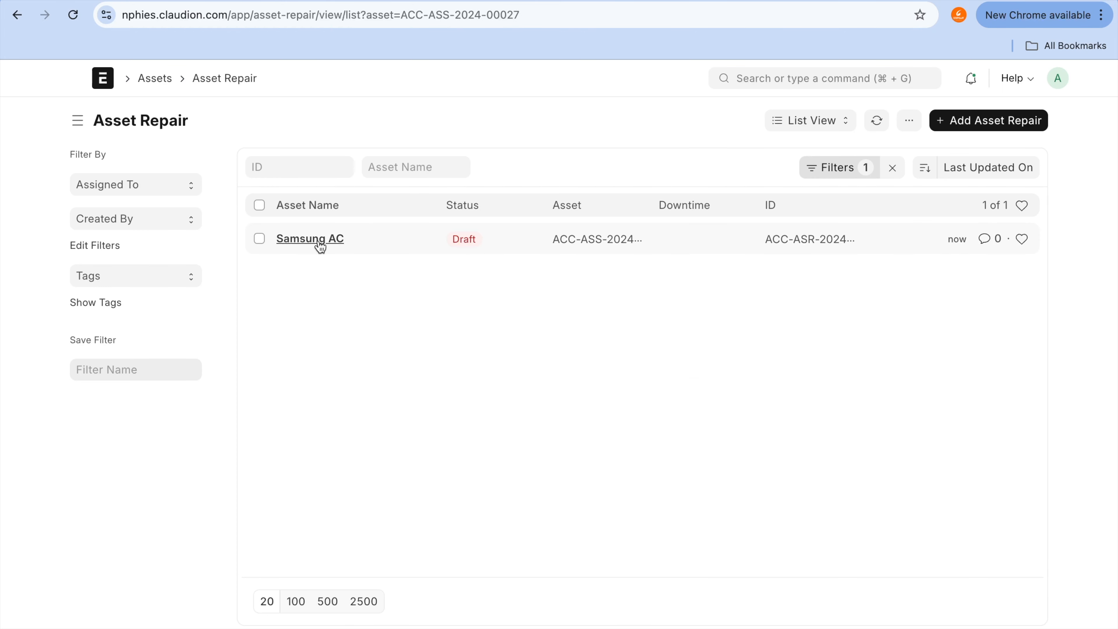
{"action": "left_click", "coordinate": [319, 241]}
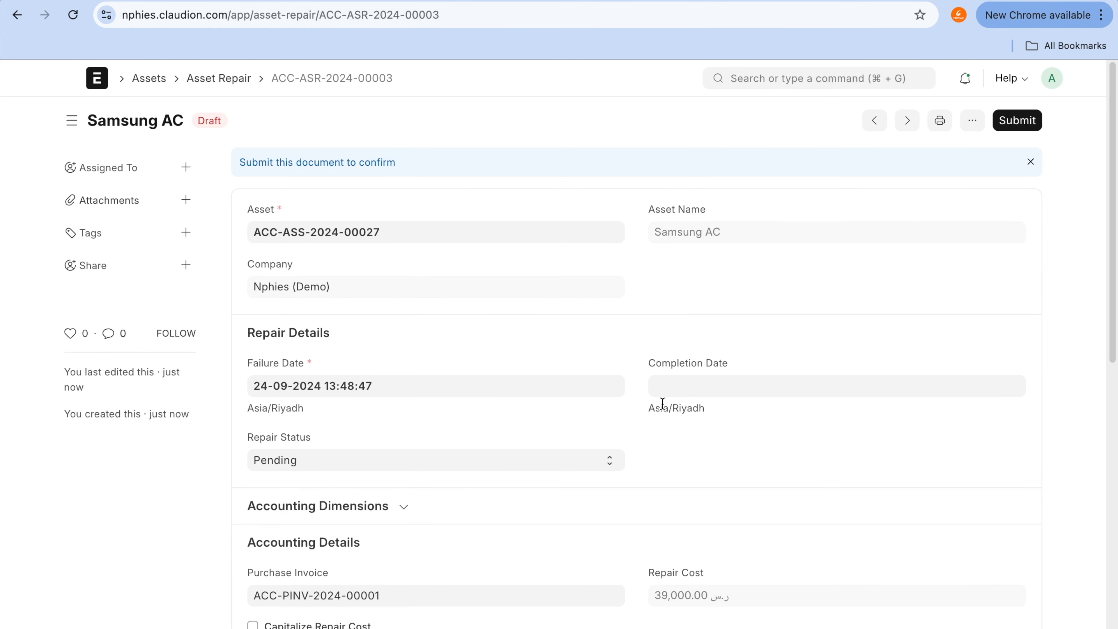
{"action": "scroll", "coordinate": [619, 374], "scroll_direction": "down", "scroll_amount": 3}
{"action": "mouse_move", "coordinate": [677, 461]}
{"action": "left_mouse_down"}
{"action": "mouse_move", "coordinate": [743, 514]}
{"action": "mouse_move", "coordinate": [701, 452]}
{"action": "left_mouse_up"}
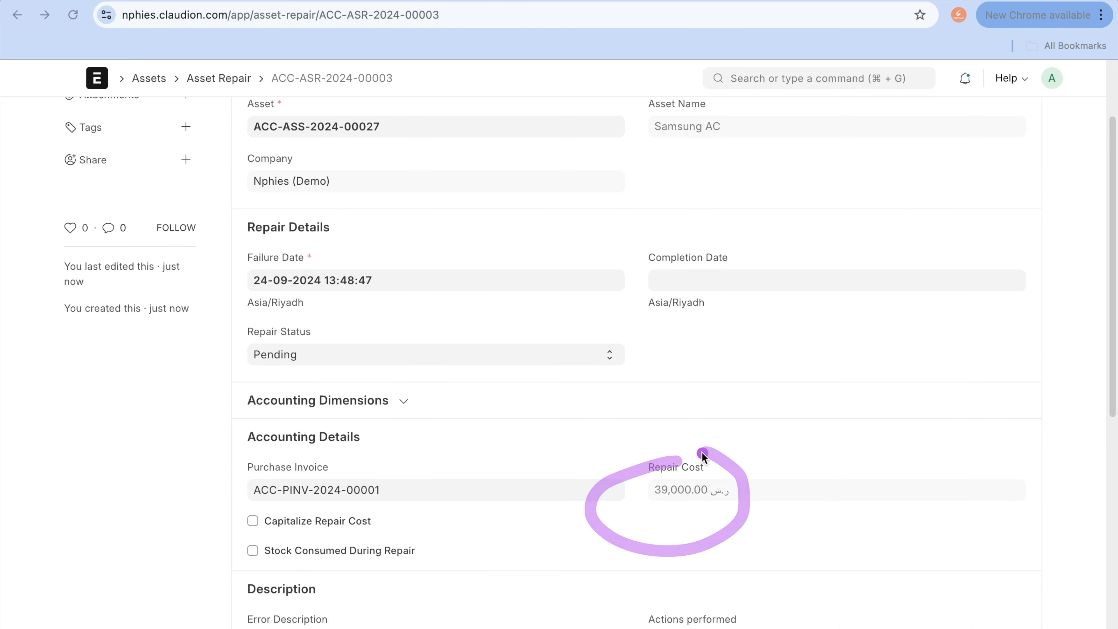
{"action": "scroll", "coordinate": [701, 452], "scroll_direction": "up", "scroll_amount": 3}
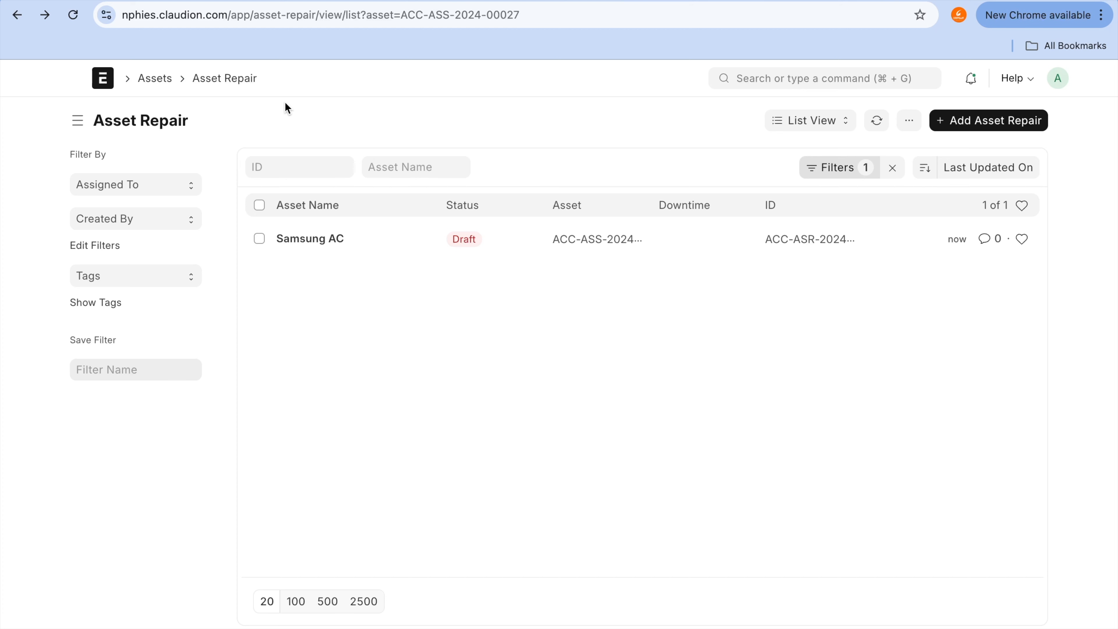
Step: Copy the Samsung AC's asset ID ACC-ASS-2024-00027 and look up its purchase amount in the Fixed Asset Register report
{"action": "left_click", "coordinate": [21, 18]}
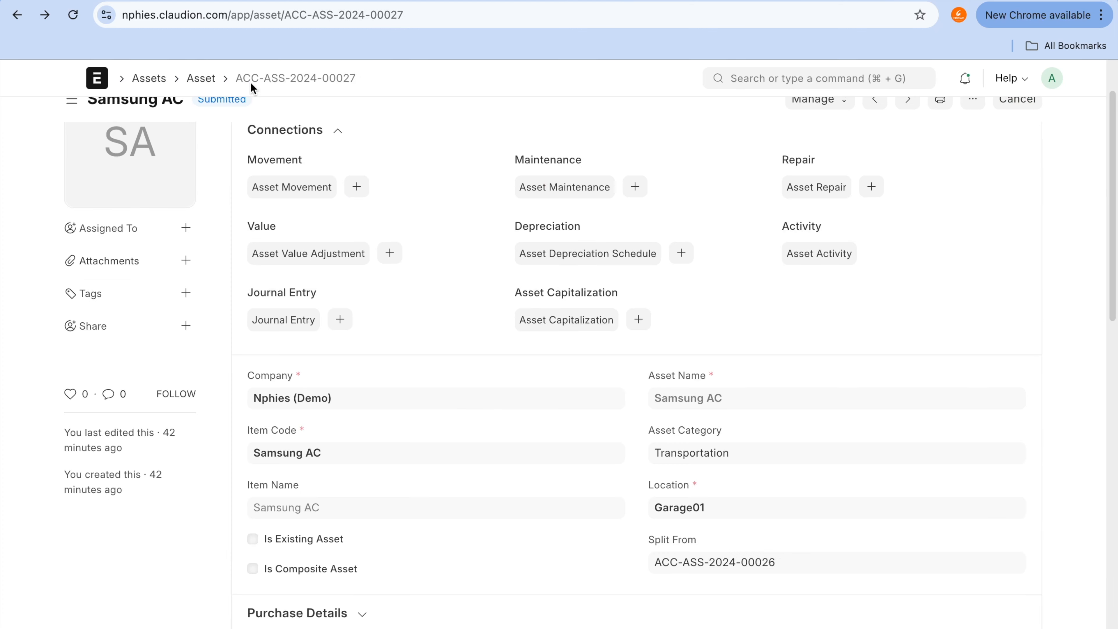
{"action": "left_click", "coordinate": [355, 72]}
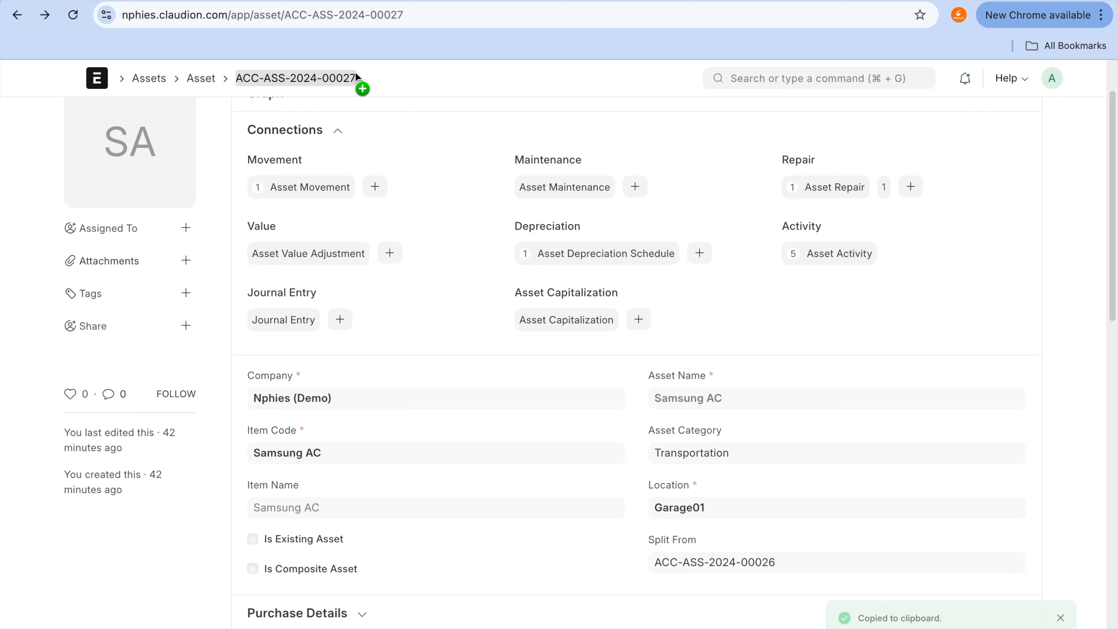
{"action": "key", "text": "ctrl+Tab"}
{"action": "key", "text": "super+f"}
{"action": "key", "text": "super+v"}
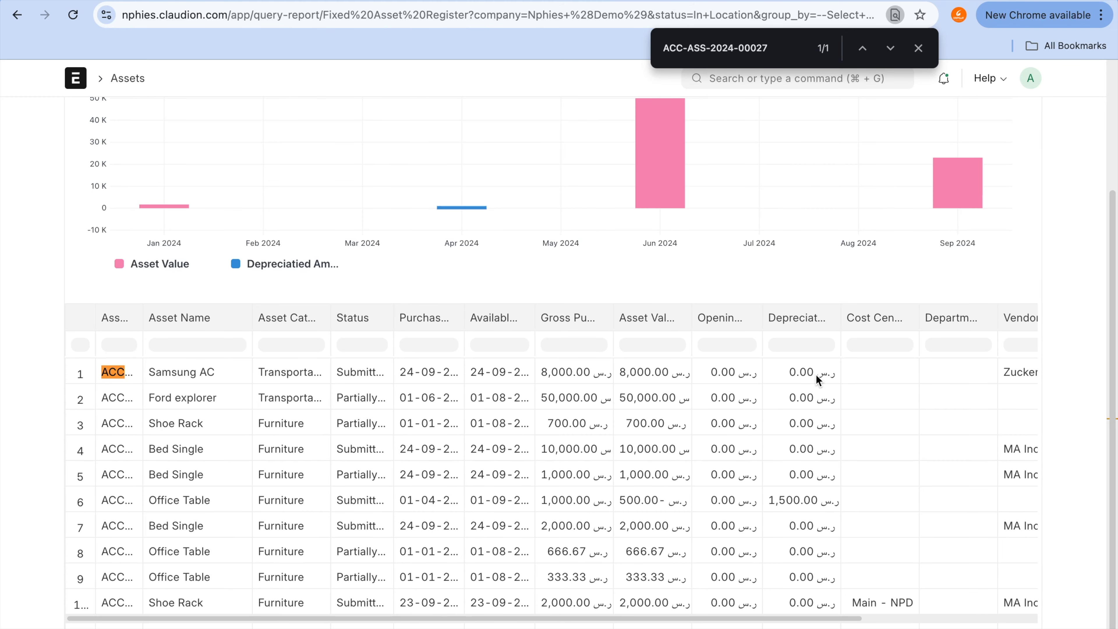
{"action": "left_click", "coordinate": [558, 376]}
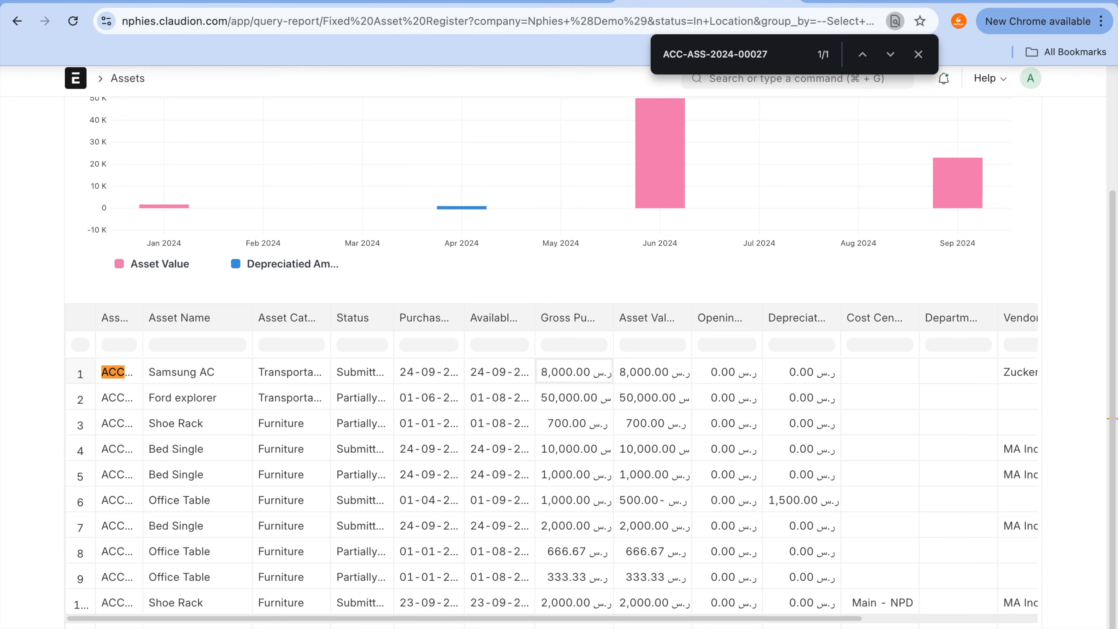
Step: Return to the Samsung AC asset record and open its linked draft repair
{"action": "left_click", "coordinate": [493, 3]}
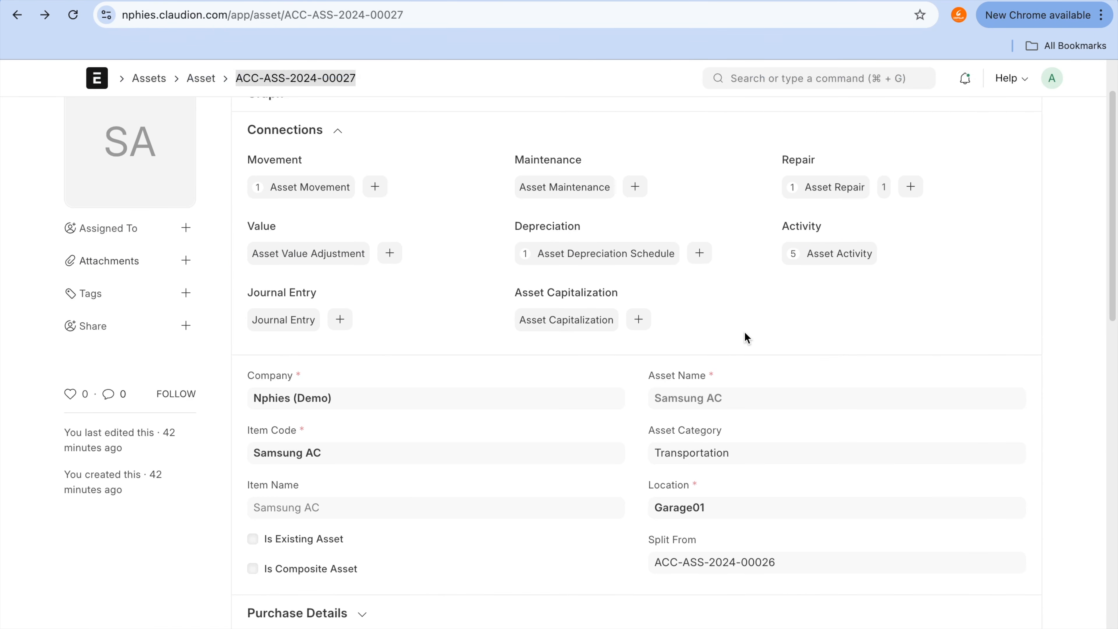
{"action": "left_click", "coordinate": [857, 187]}
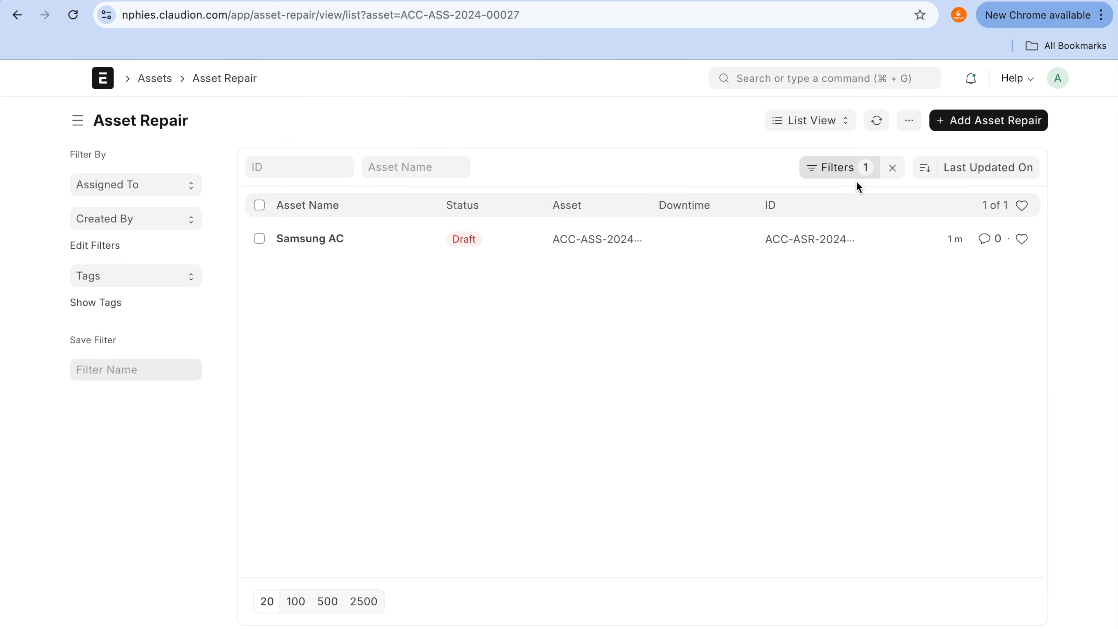
{"action": "left_click", "coordinate": [311, 240]}
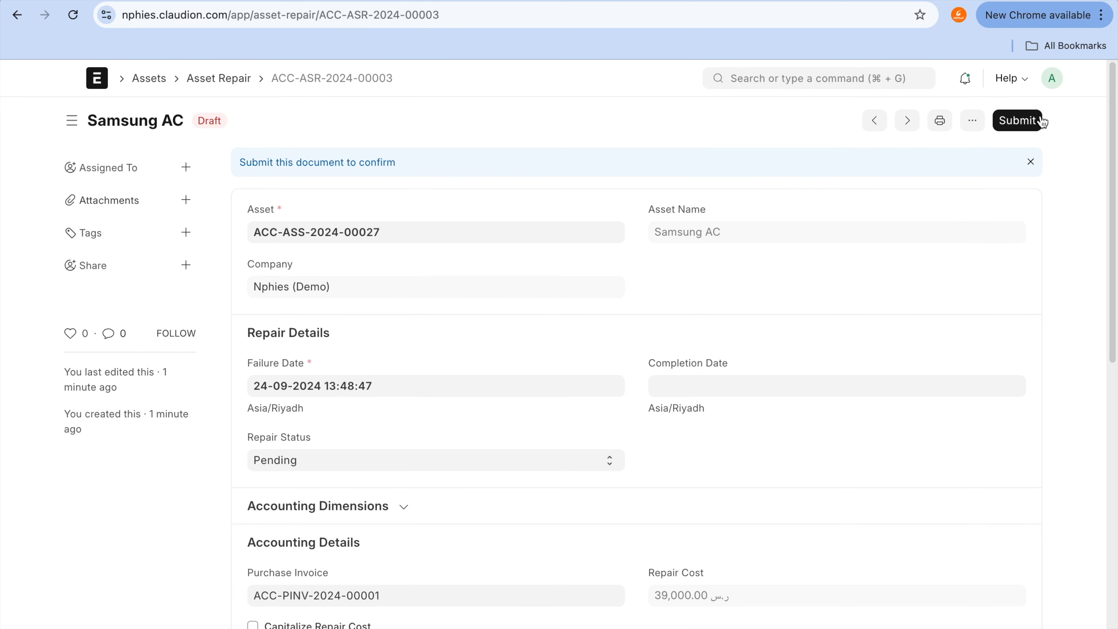
Step: Try to submit the Samsung AC repair with its repair status still Pending
{"action": "left_click", "coordinate": [1036, 123]}
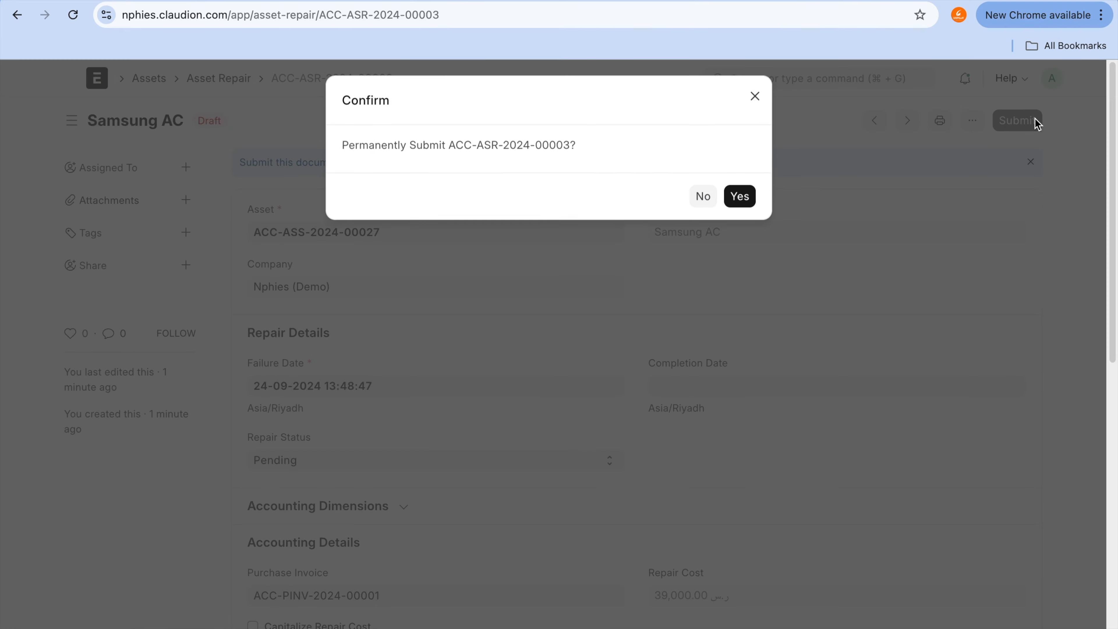
{"action": "left_click", "coordinate": [746, 202]}
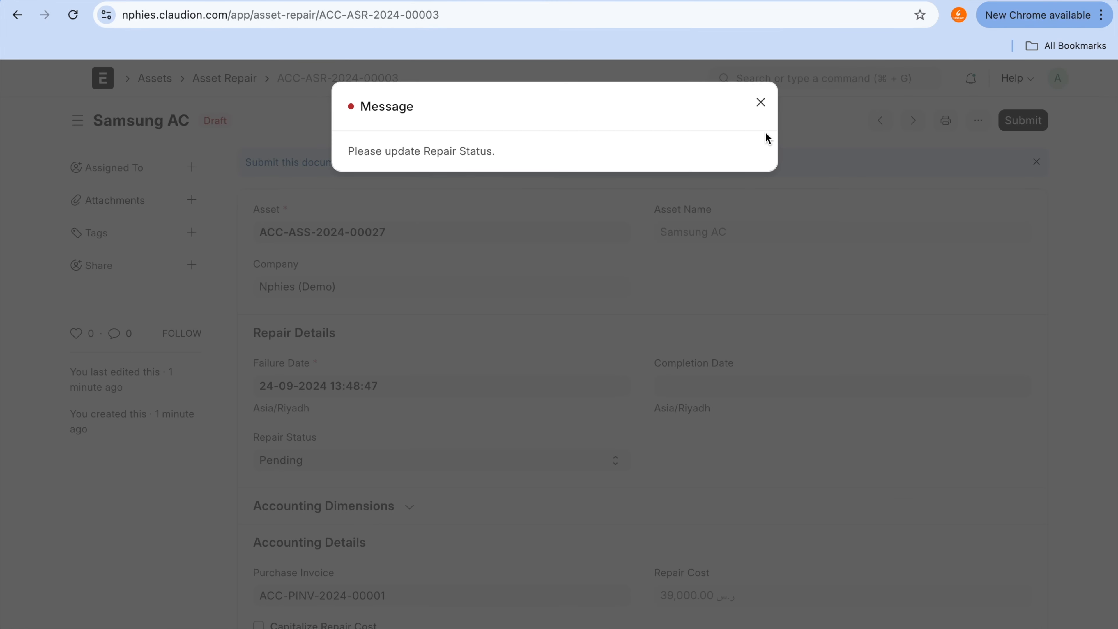
{"action": "left_click", "coordinate": [761, 103]}
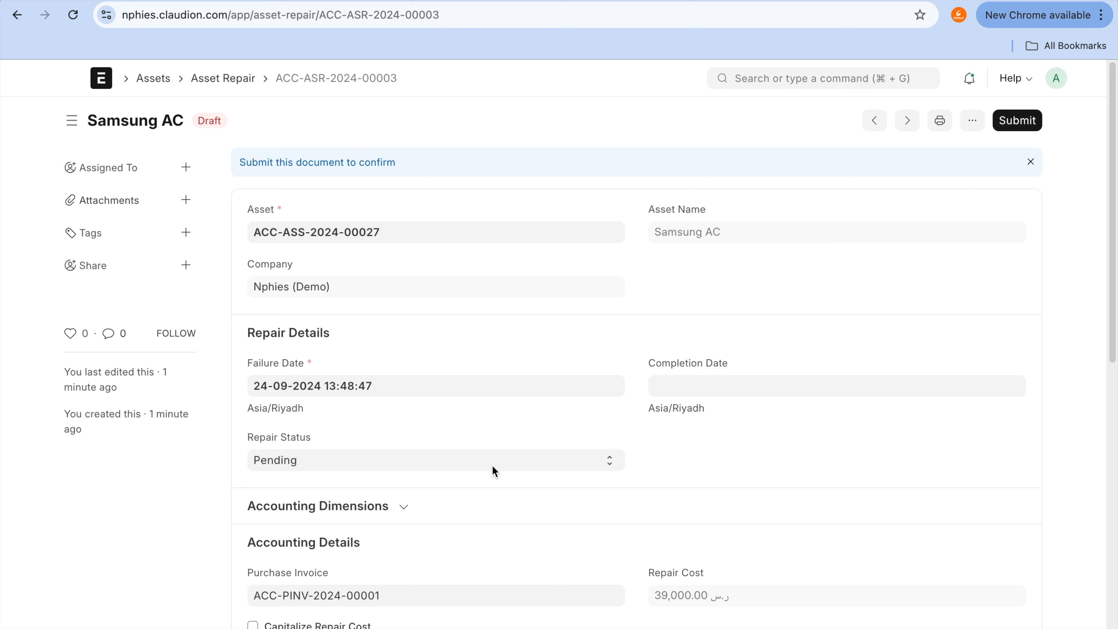
Step: Set the repair status to Completed, then save and permanently submit the Samsung AC repair
{"action": "left_click", "coordinate": [495, 471]}
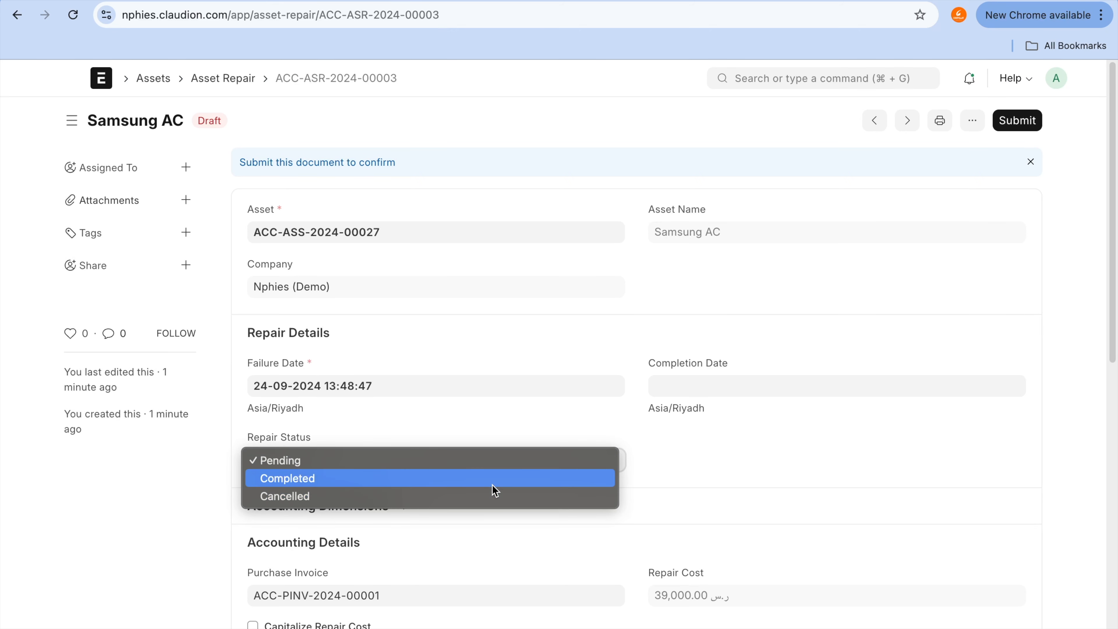
{"action": "left_click", "coordinate": [493, 480]}
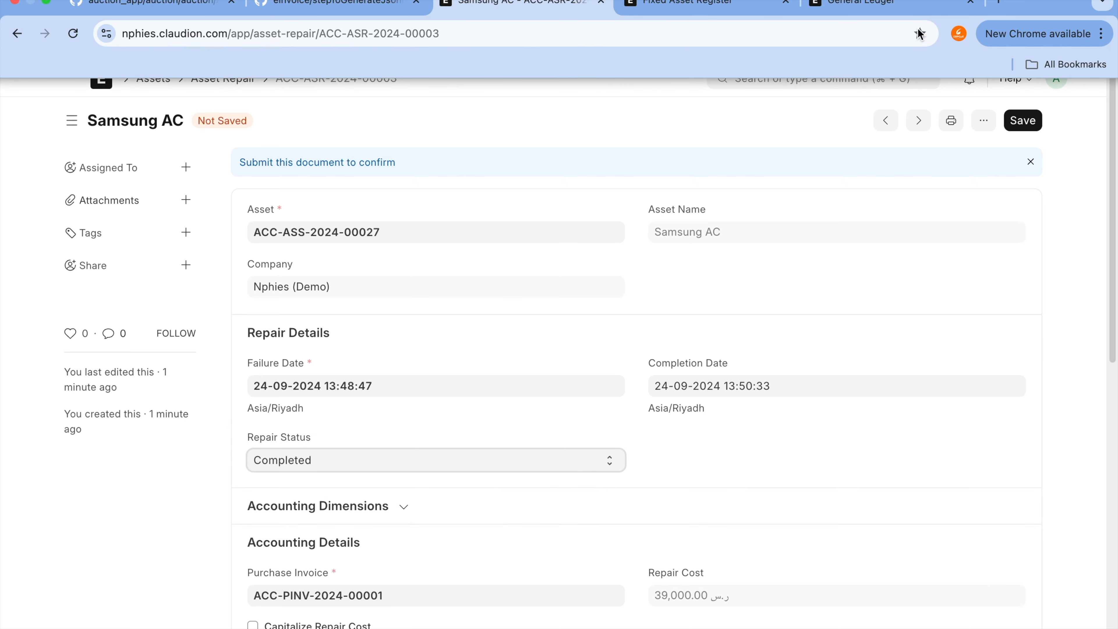
{"action": "left_click", "coordinate": [1012, 121]}
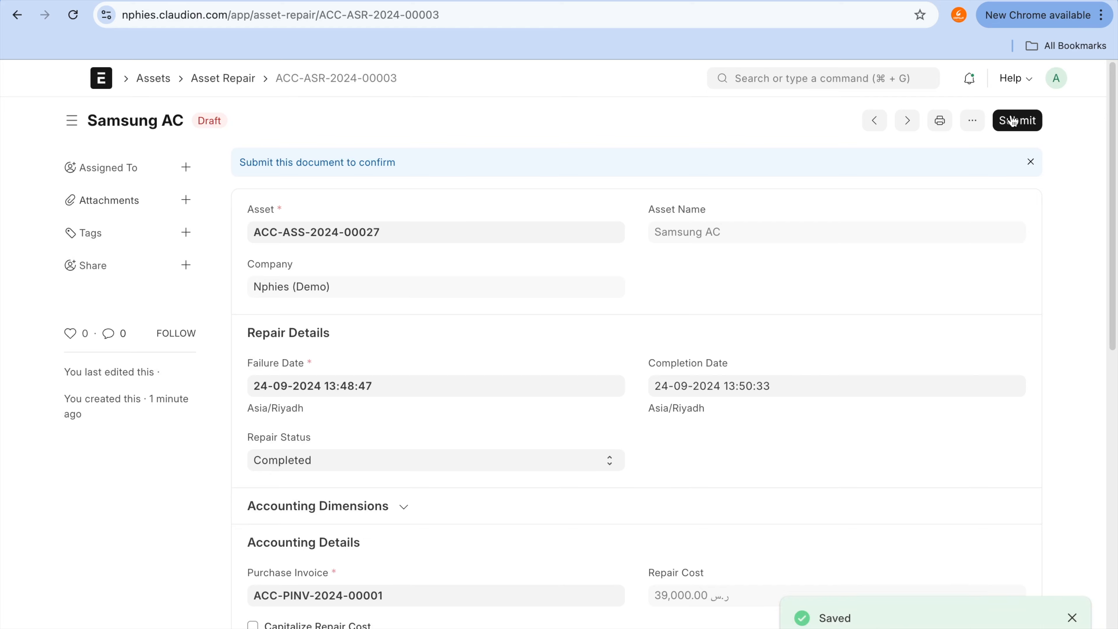
{"action": "left_click", "coordinate": [1011, 120]}
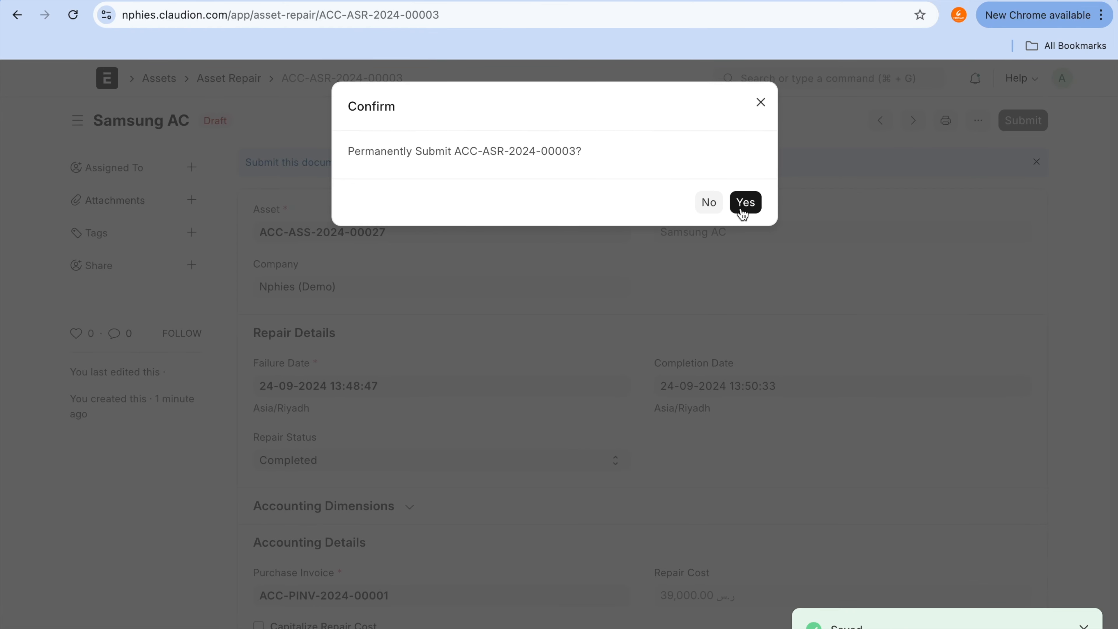
{"action": "left_click", "coordinate": [742, 211]}
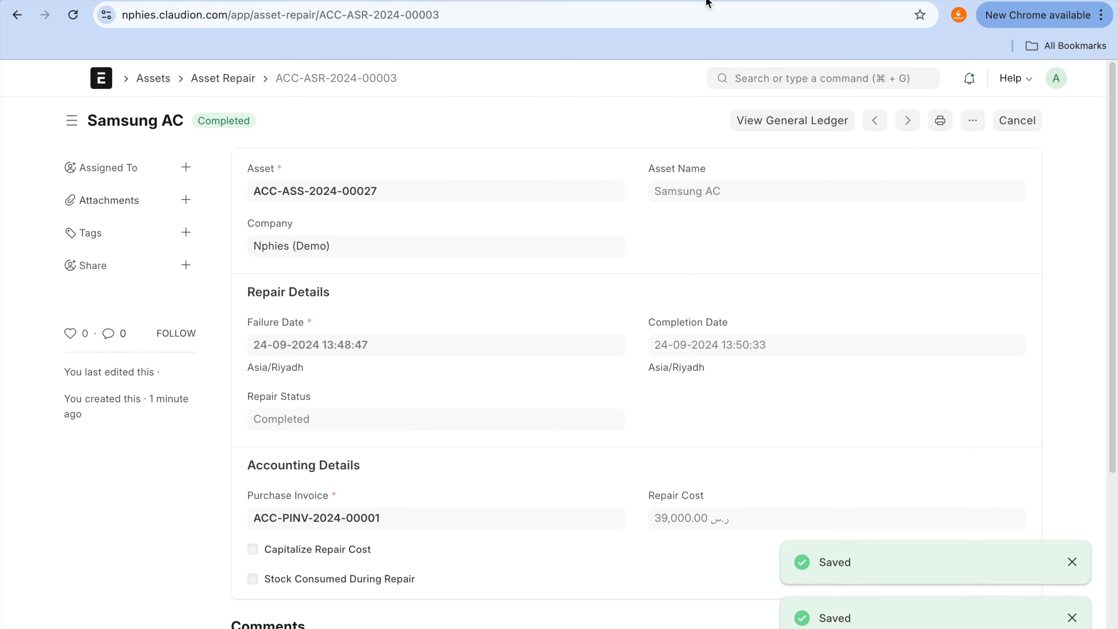
Step: Reload the Fixed Asset Register report and check the Samsung AC row's purchase amount, asset value and depreciation
{"action": "left_click", "coordinate": [736, 1]}
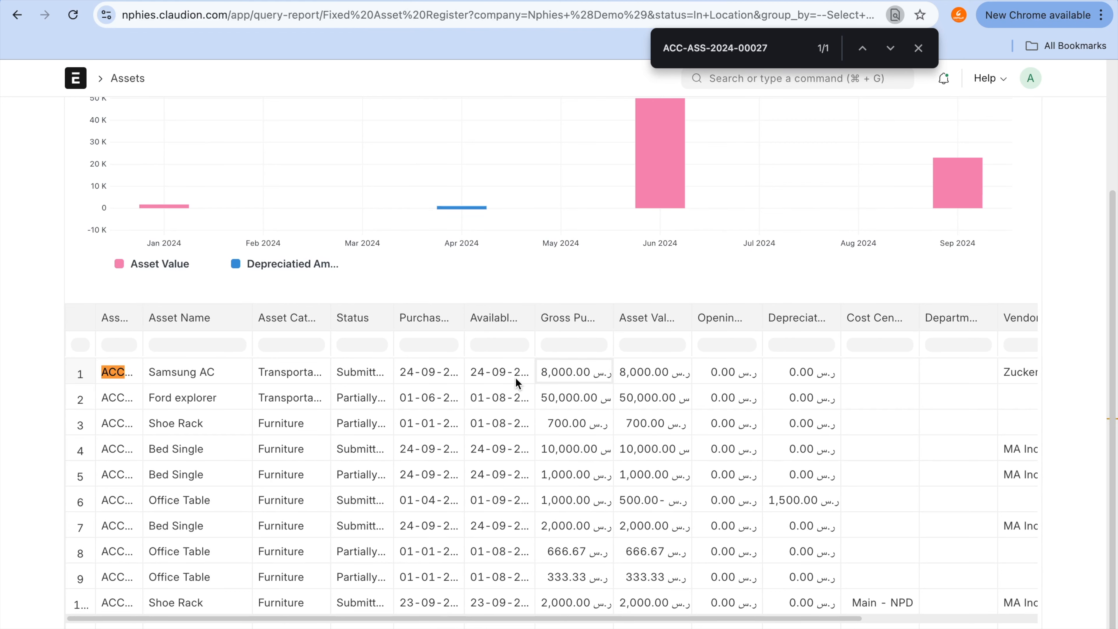
{"action": "scroll", "coordinate": [606, 374], "scroll_direction": "up", "scroll_amount": 4}
{"action": "scroll", "coordinate": [605, 373], "scroll_direction": "down", "scroll_amount": 1}
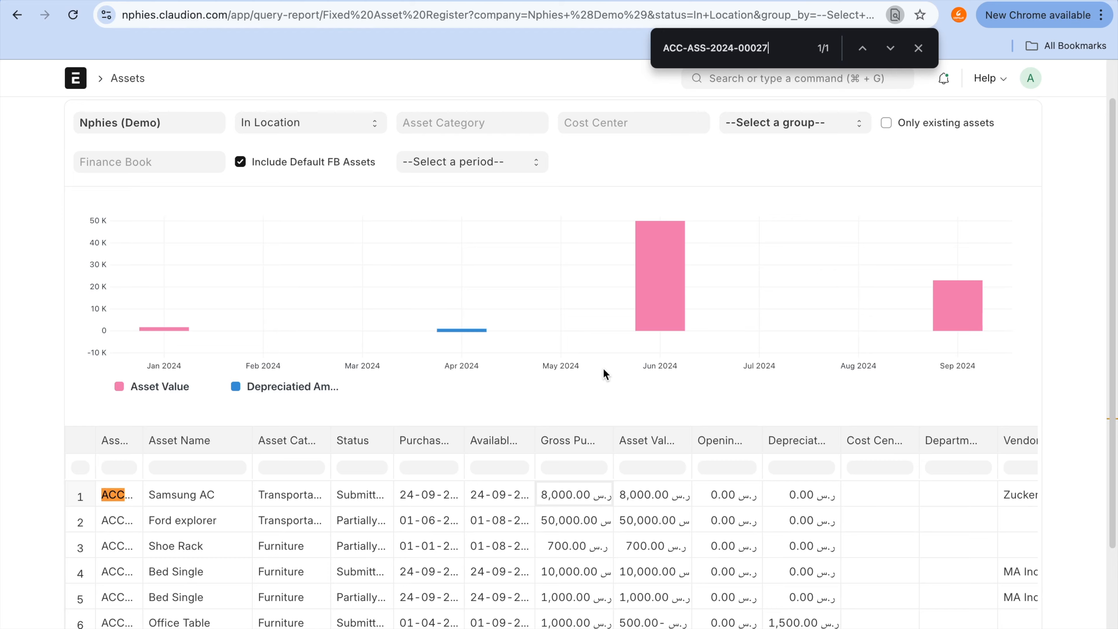
{"action": "scroll", "coordinate": [605, 373], "scroll_direction": "up", "scroll_amount": 2}
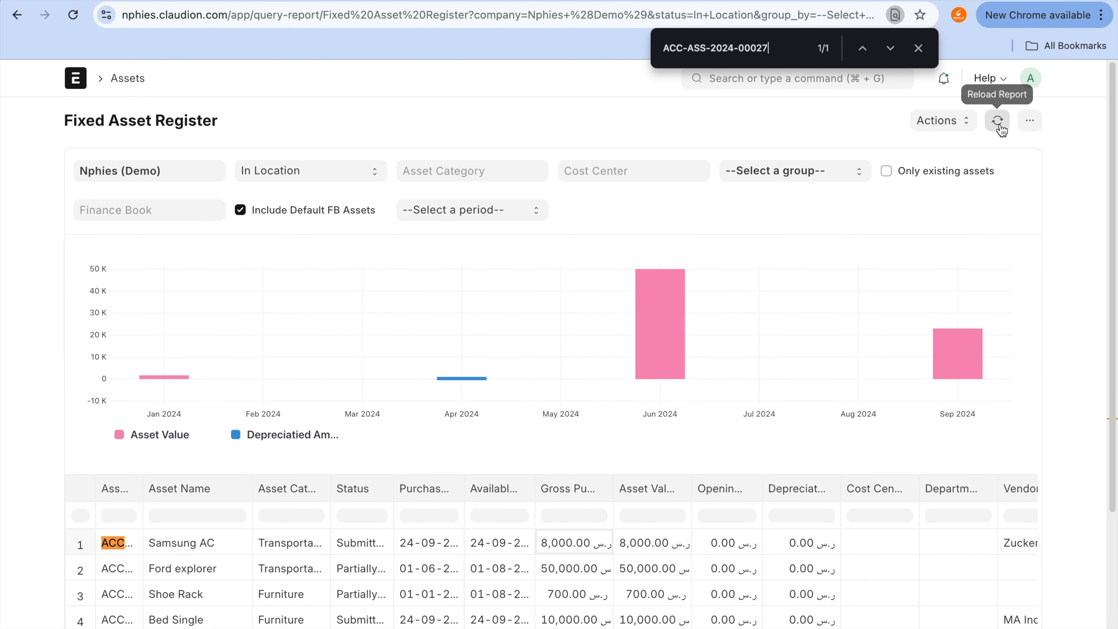
{"action": "left_click", "coordinate": [999, 123]}
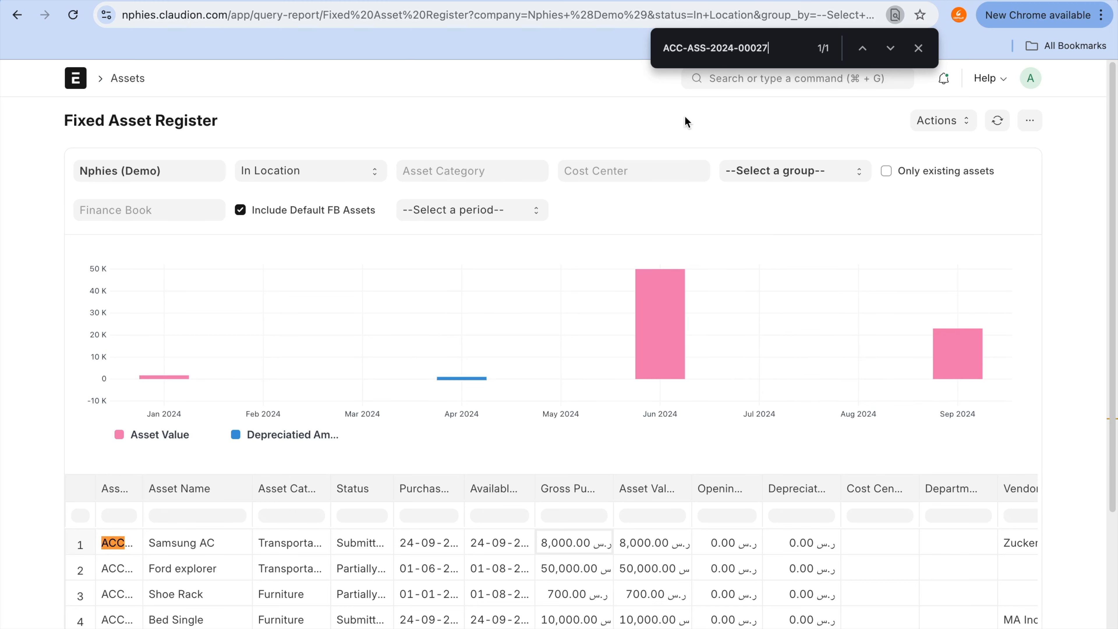
{"action": "scroll", "coordinate": [704, 275], "scroll_direction": "down", "scroll_amount": 2}
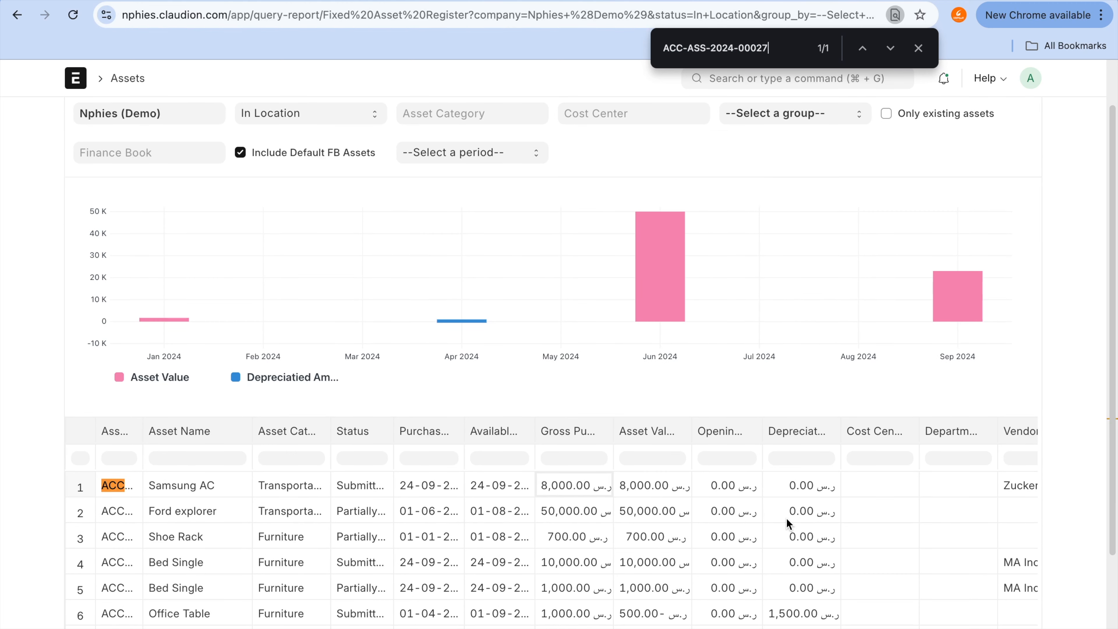
{"action": "scroll", "coordinate": [786, 518], "scroll_direction": "right", "scroll_amount": 5}
{"action": "scroll", "coordinate": [786, 518], "scroll_direction": "left", "scroll_amount": 5}
Step: Check the completed Samsung AC repair's General Ledger entries, filtering by Finance book 01 and clearing the grouping
{"action": "left_click", "coordinate": [484, 1]}
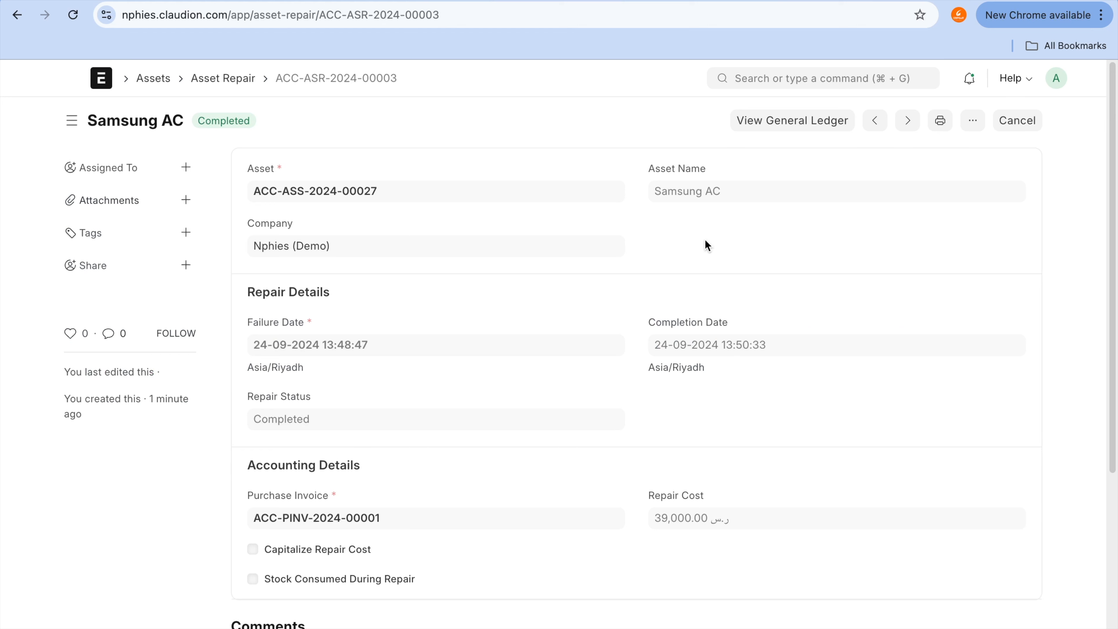
{"action": "left_click", "coordinate": [803, 130]}
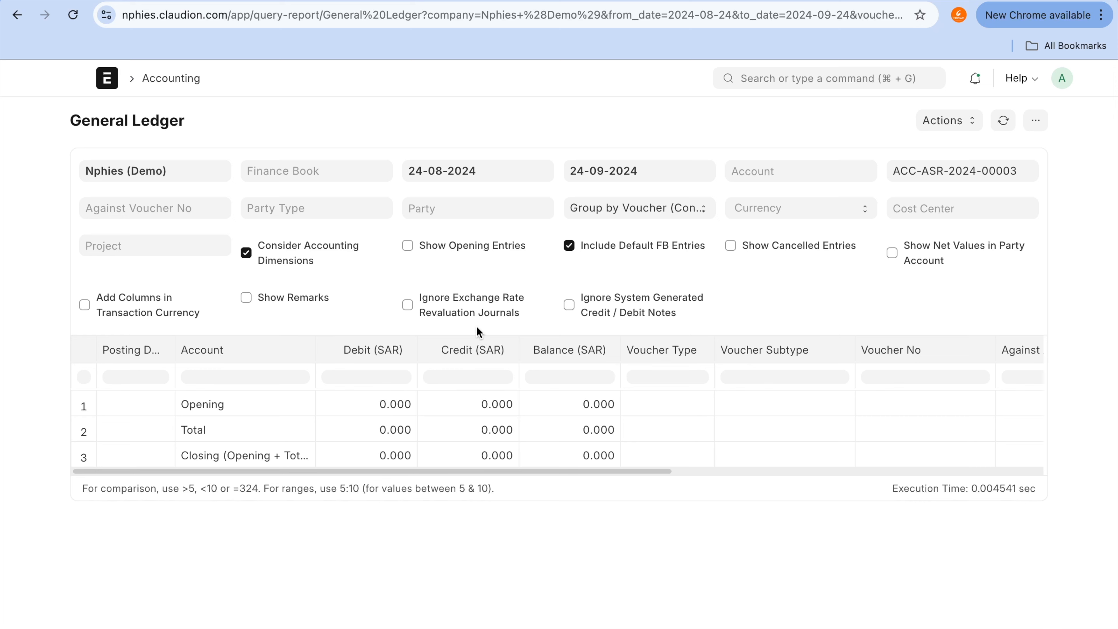
{"action": "left_click", "coordinate": [322, 176]}
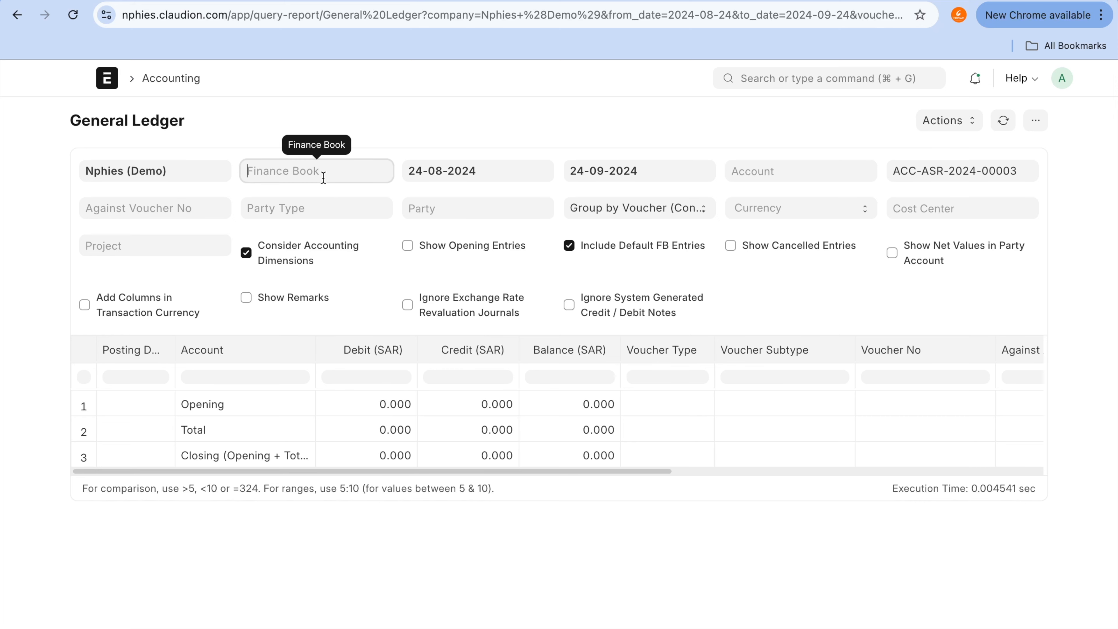
{"action": "left_click", "coordinate": [325, 194]}
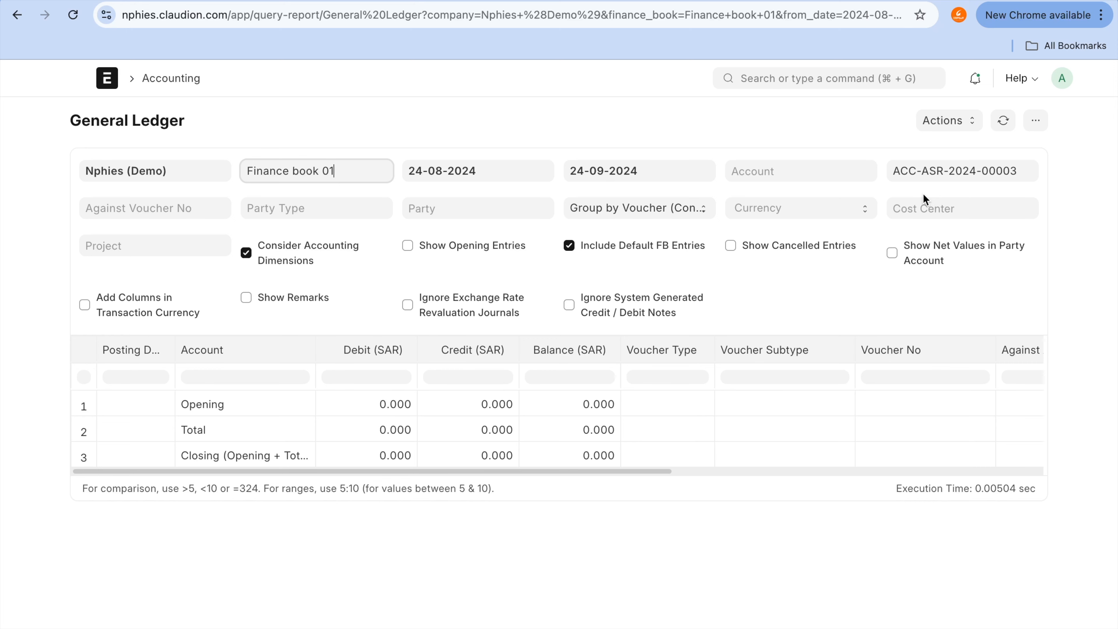
{"action": "left_click", "coordinate": [634, 209]}
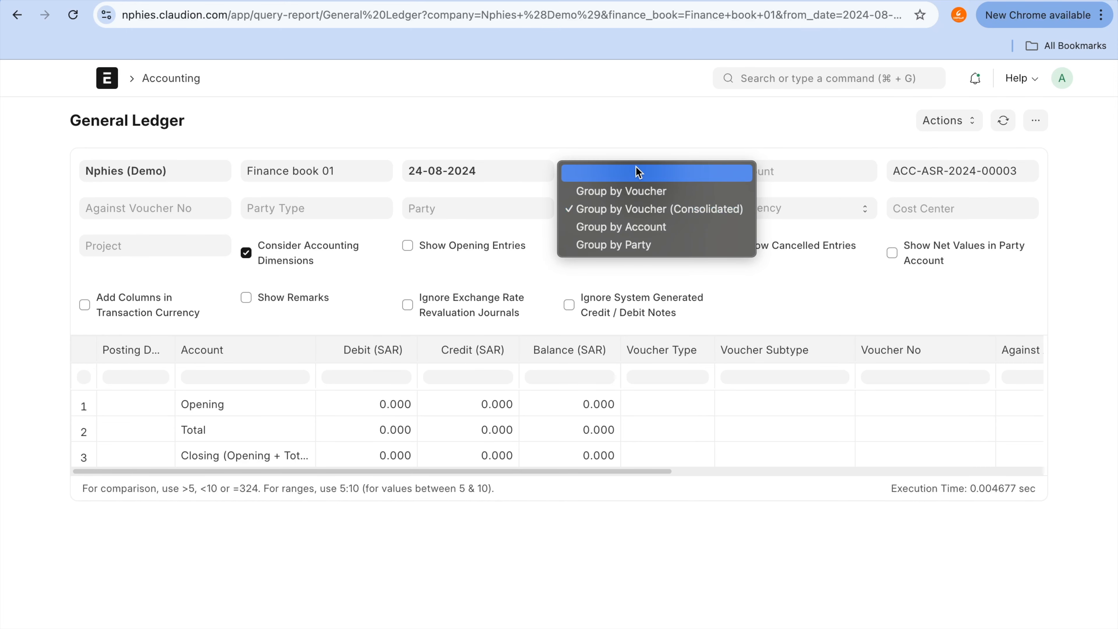
{"action": "left_click", "coordinate": [637, 172]}
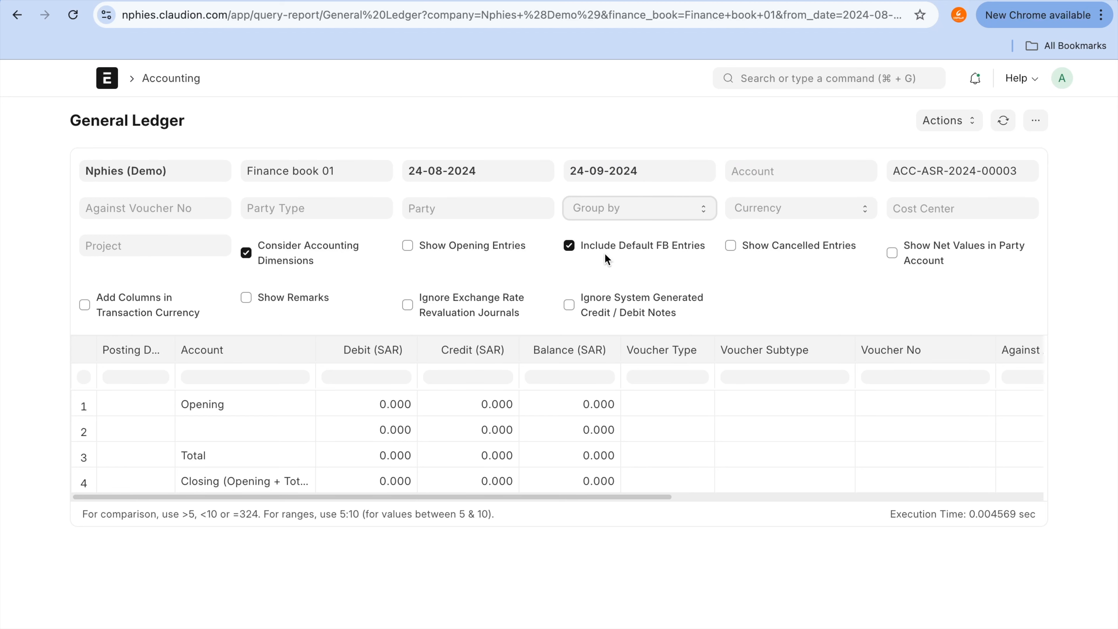
{"action": "left_click", "coordinate": [327, 259]}
{"action": "left_click", "coordinate": [326, 255]}
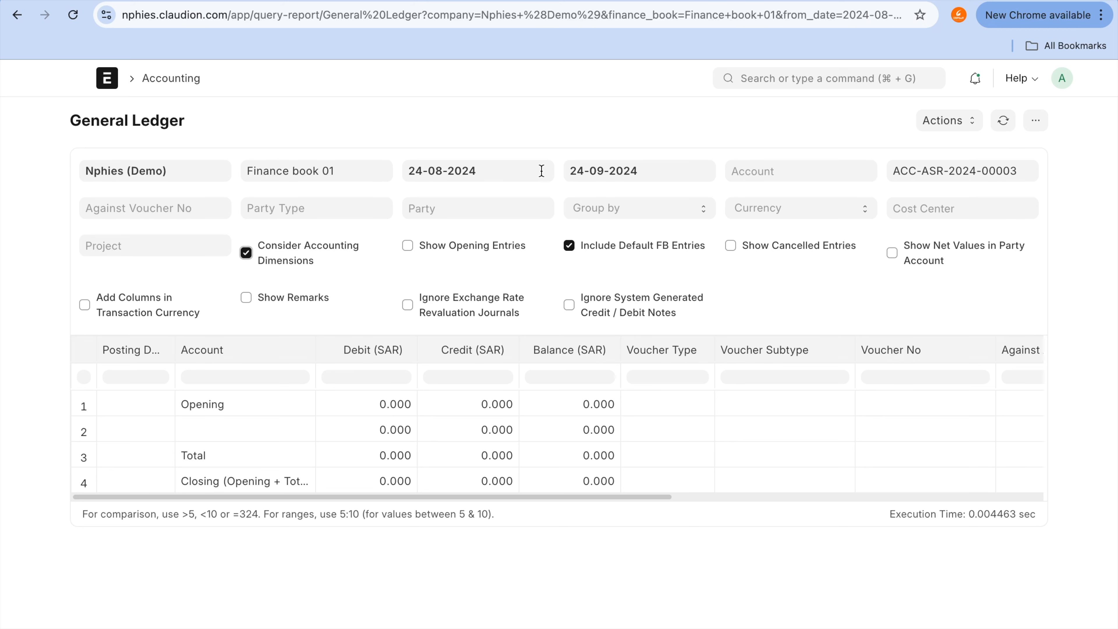
{"action": "left_click", "coordinate": [13, 16]}
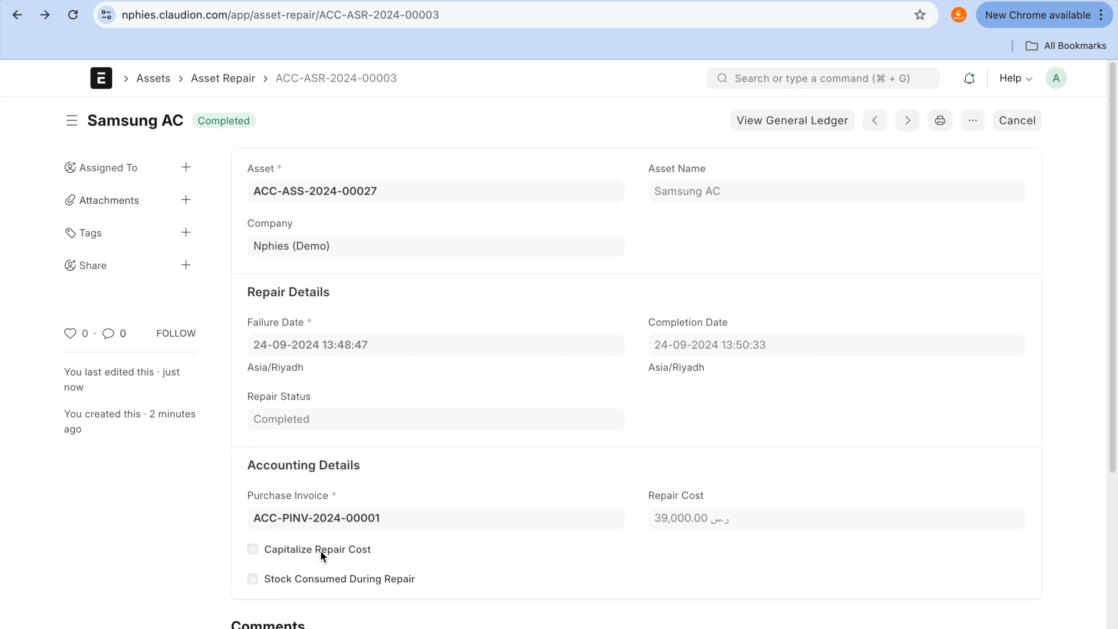
Step: Go from the completed repair to the asset list and open the submitted Samsung AC asset ACC-ASS-2024-00027
{"action": "mouse_move", "coordinate": [308, 530]}
{"action": "left_mouse_down"}
{"action": "mouse_move", "coordinate": [227, 580]}
{"action": "mouse_move", "coordinate": [488, 531]}
{"action": "left_mouse_up"}
{"action": "left_click", "coordinate": [236, 82]}
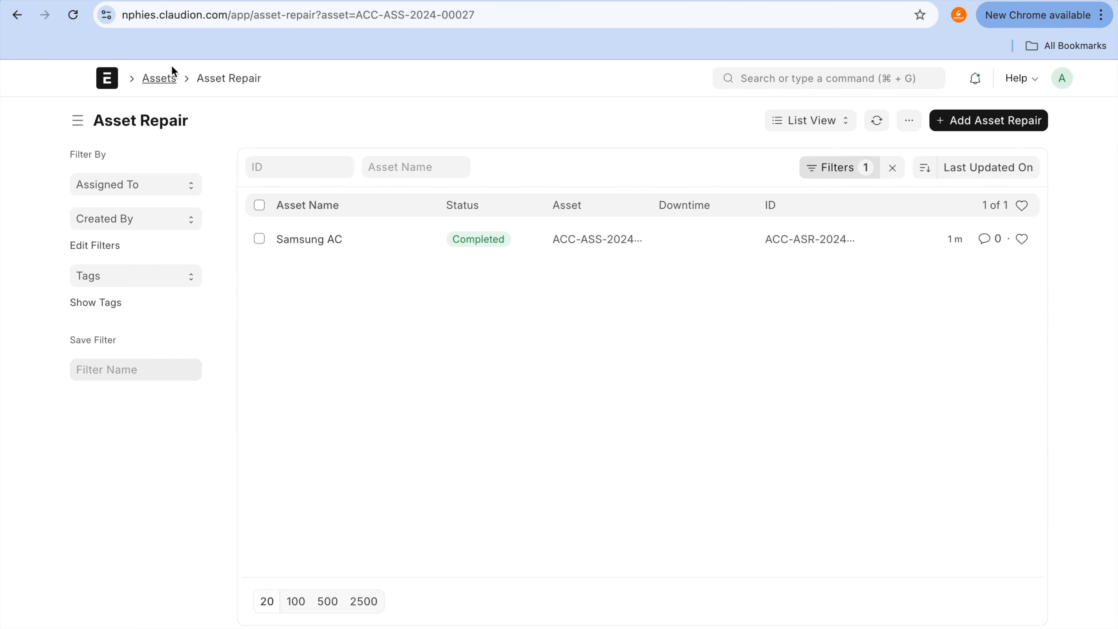
{"action": "left_click", "coordinate": [162, 79]}
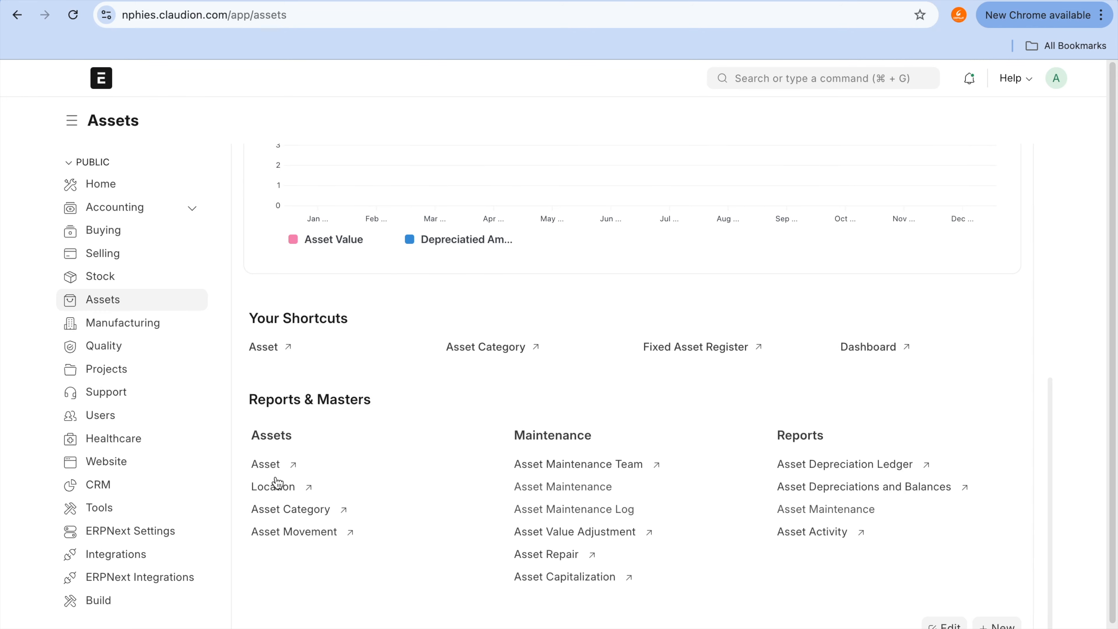
{"action": "left_click", "coordinate": [274, 467]}
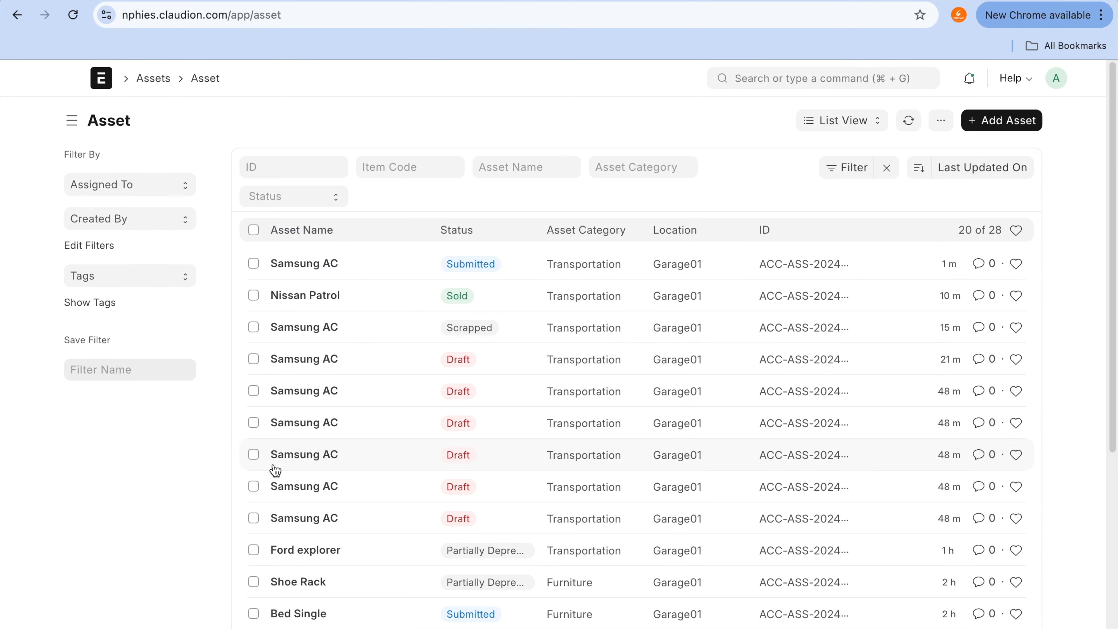
{"action": "left_click", "coordinate": [324, 267]}
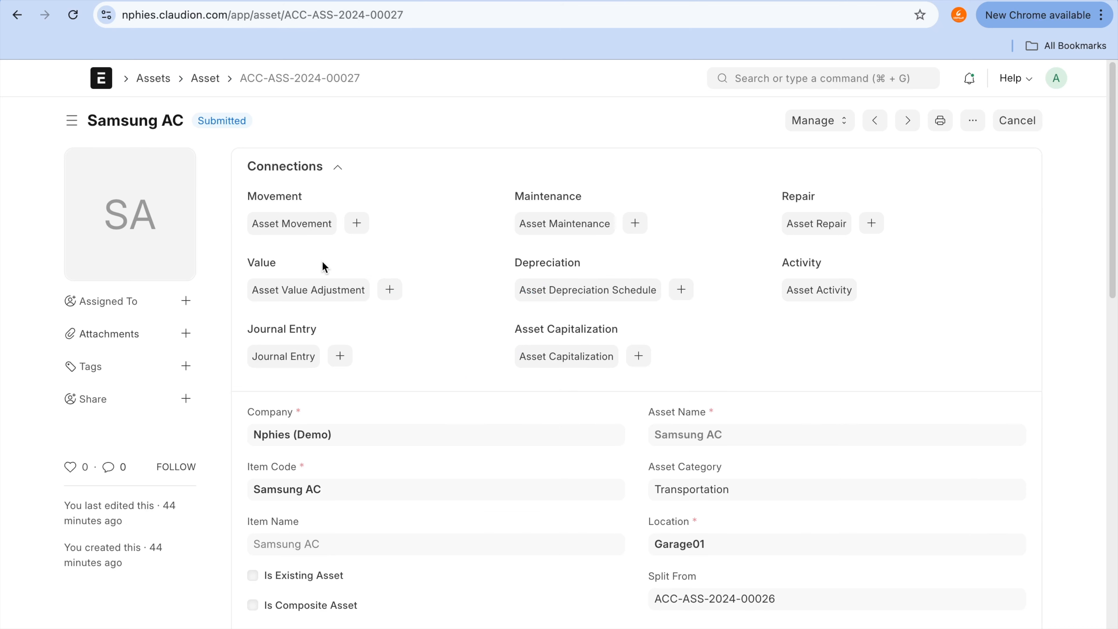
{"action": "key", "text": "super+f"}
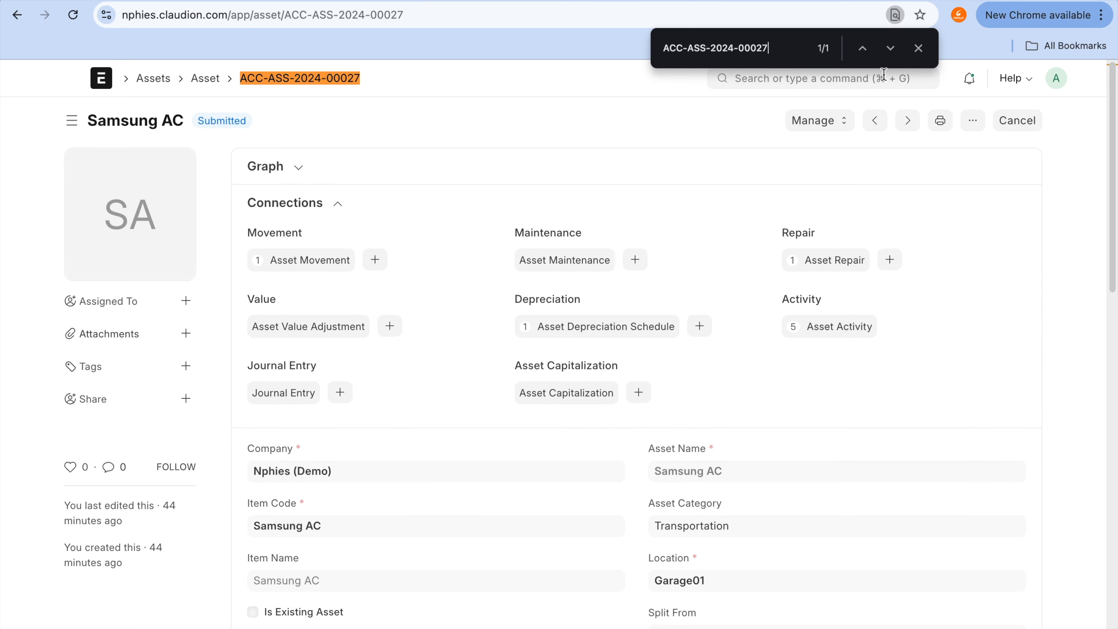
{"action": "left_click", "coordinate": [919, 49]}
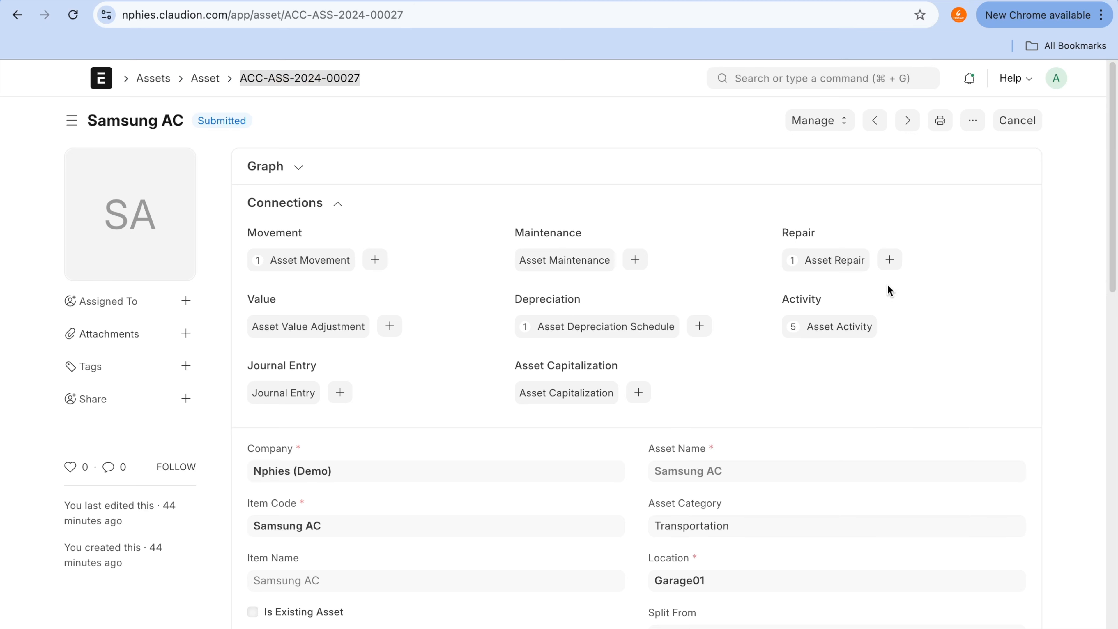
{"action": "left_click", "coordinate": [889, 260]}
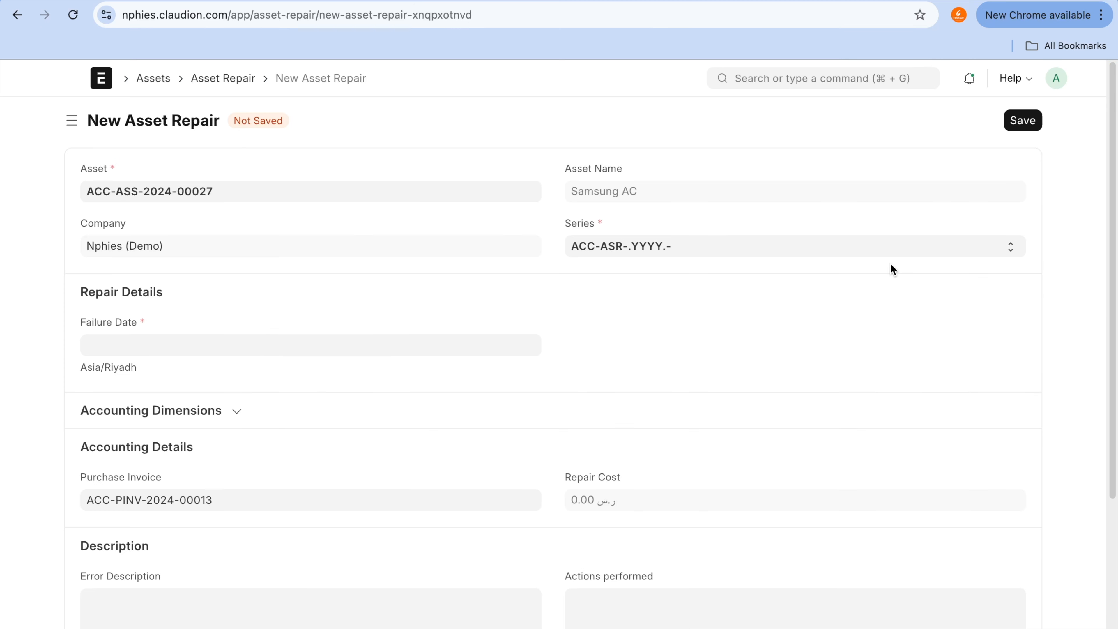
{"action": "left_click", "coordinate": [374, 348]}
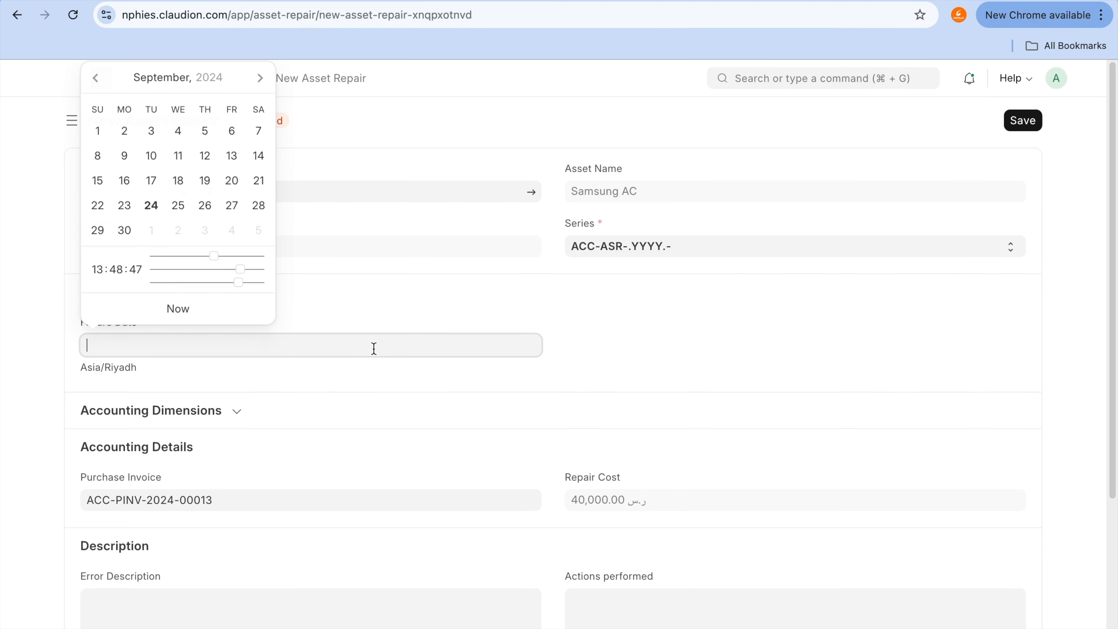
{"action": "left_click", "coordinate": [150, 206]}
{"action": "scroll", "coordinate": [275, 383], "scroll_direction": "down", "scroll_amount": 3}
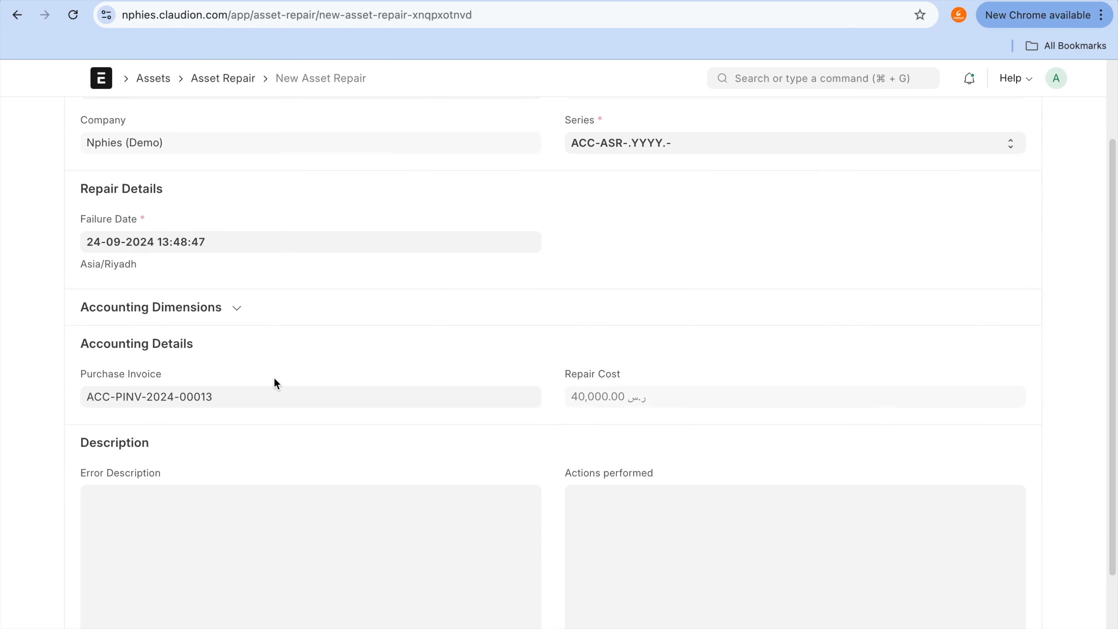
{"action": "scroll", "coordinate": [275, 384], "scroll_direction": "up", "scroll_amount": 3}
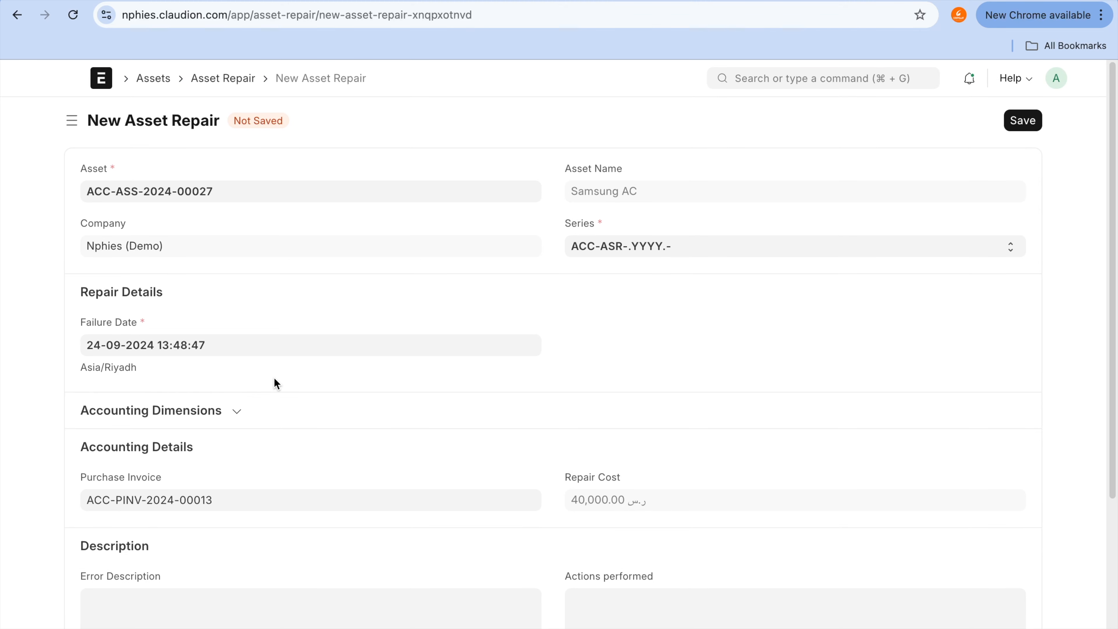
{"action": "scroll", "coordinate": [275, 383], "scroll_direction": "down", "scroll_amount": 5}
{"action": "scroll", "coordinate": [274, 383], "scroll_direction": "up", "scroll_amount": 5}
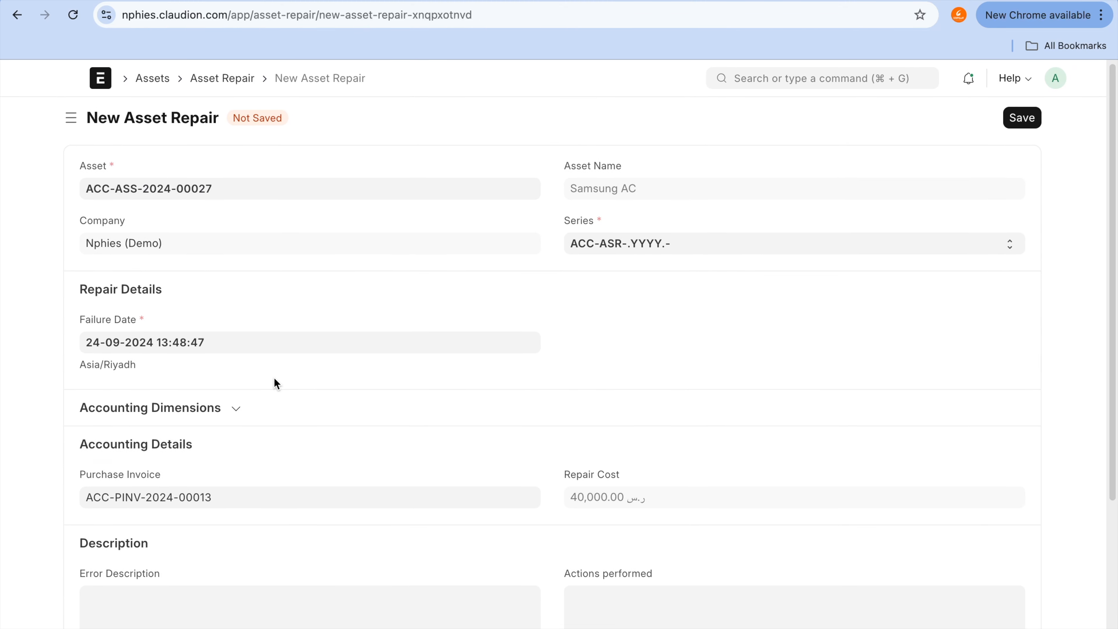
{"action": "left_click", "coordinate": [17, 15]}
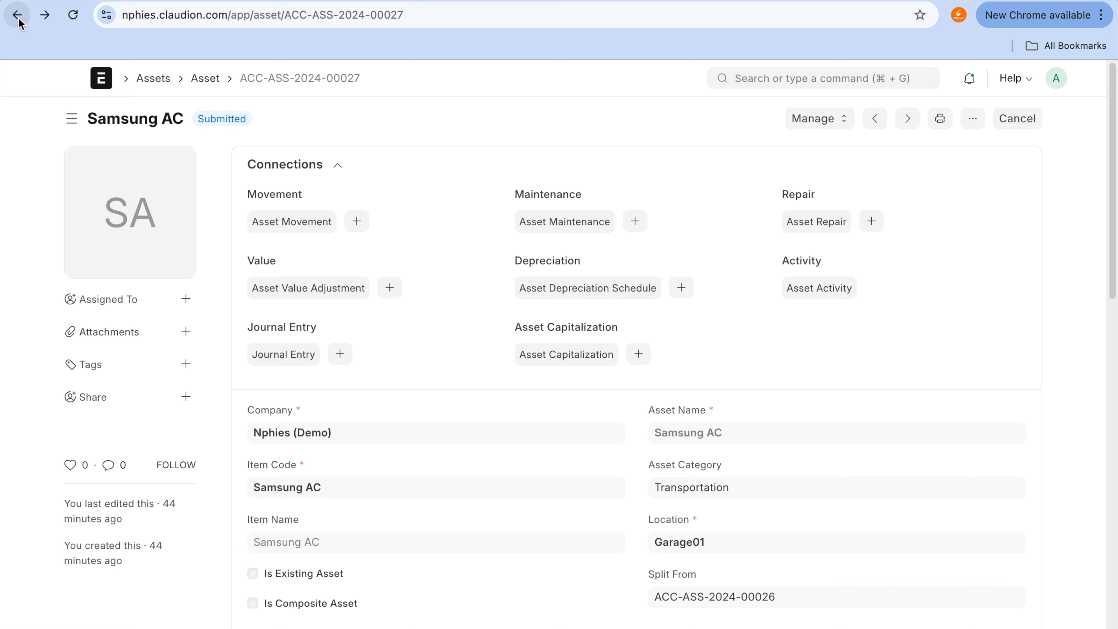
{"action": "left_click", "coordinate": [879, 266]}
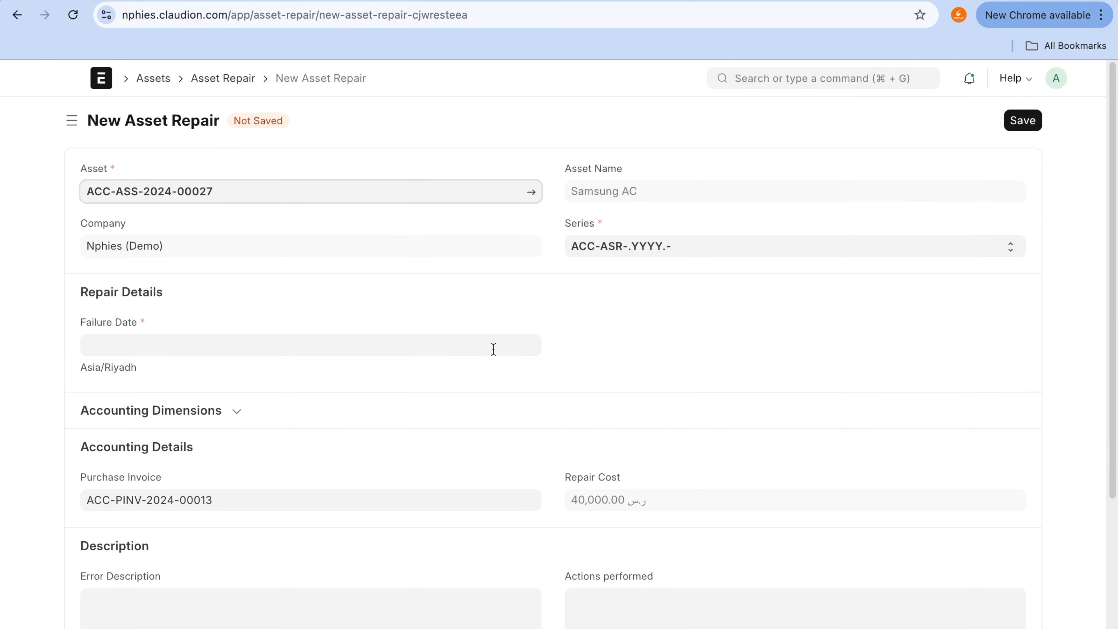
{"action": "left_click", "coordinate": [485, 503]}
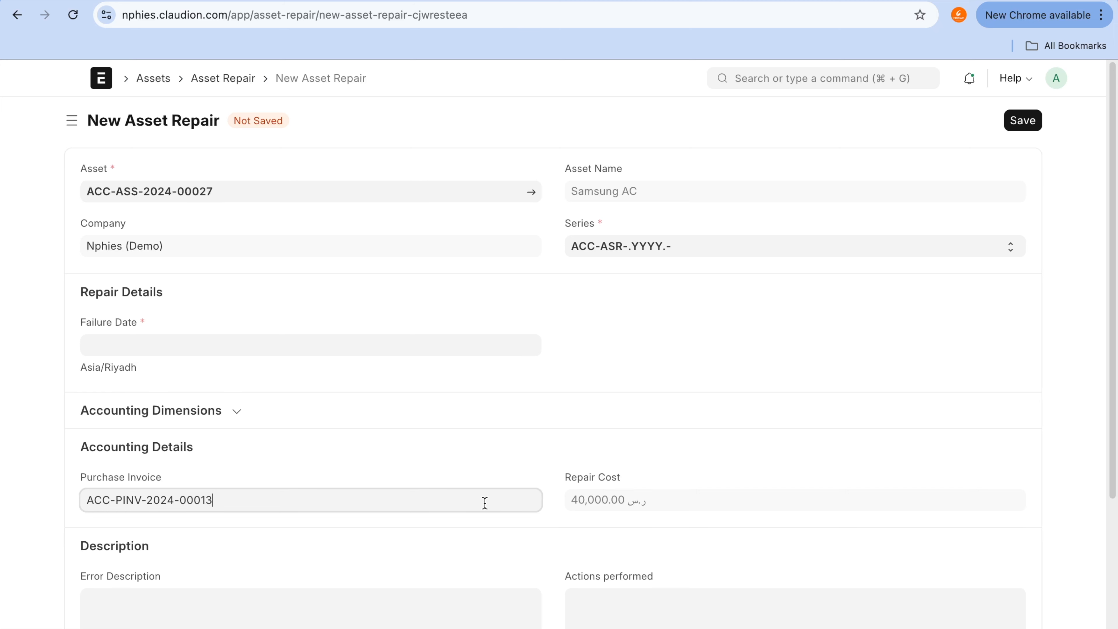
{"action": "key", "text": "super+a"}
{"action": "key", "text": "BackSpace"}
{"action": "left_click", "coordinate": [376, 620]}
{"action": "left_click", "coordinate": [282, 347]}
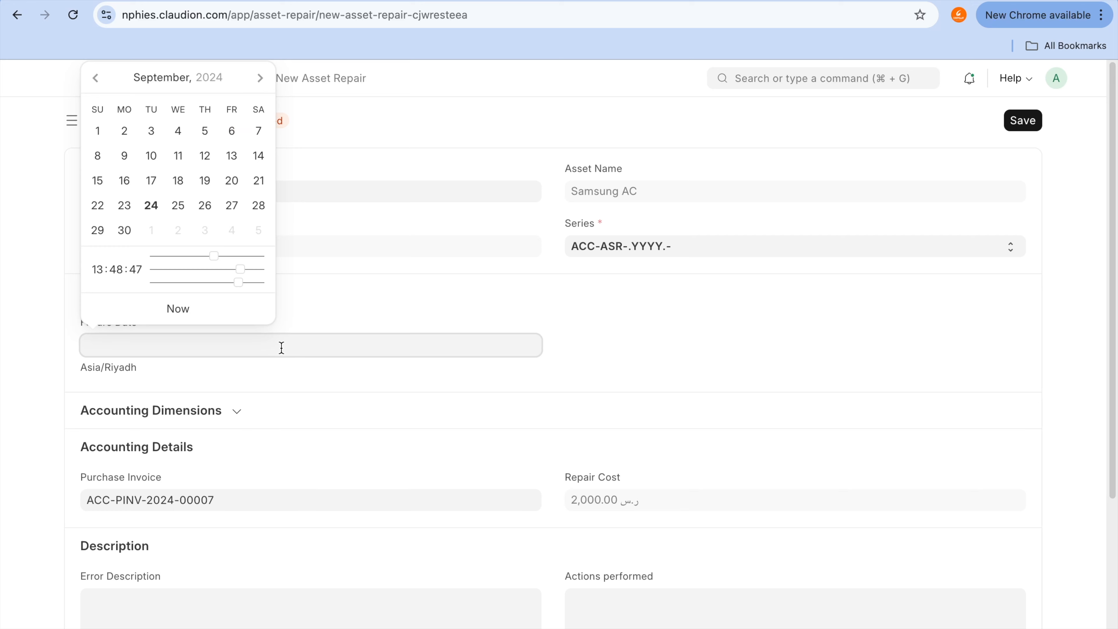
{"action": "left_click", "coordinate": [150, 206]}
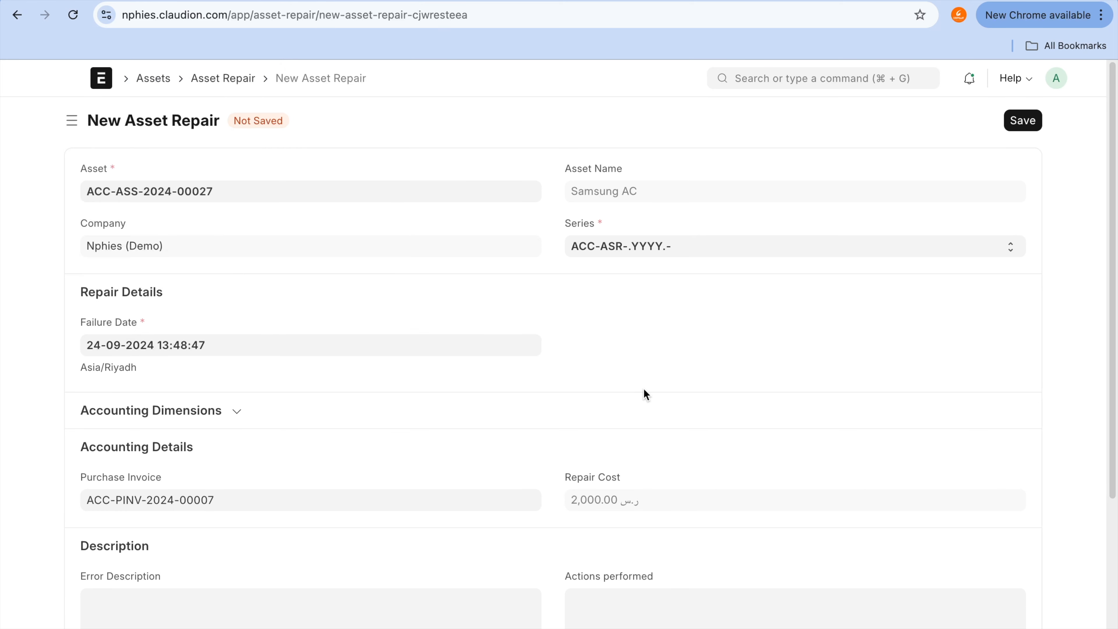
{"action": "left_click", "coordinate": [1022, 123]}
Step: Enable Capitalize Repair Cost on the new draft Samsung AC repair and save it
{"action": "scroll", "coordinate": [511, 388], "scroll_direction": "down", "scroll_amount": 3}
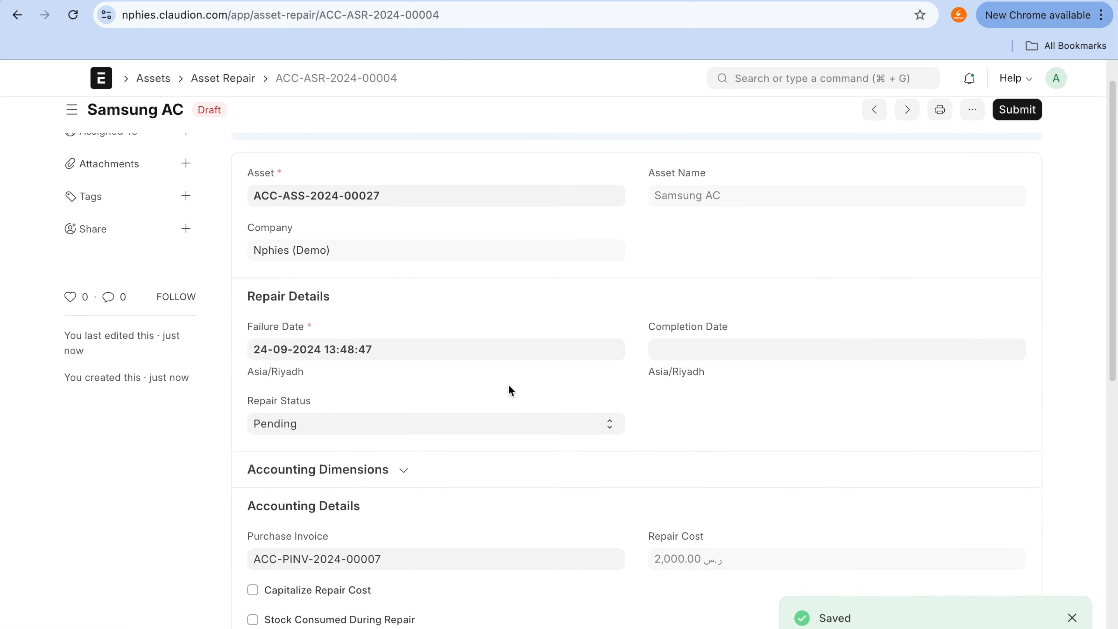
{"action": "left_click", "coordinate": [354, 552]}
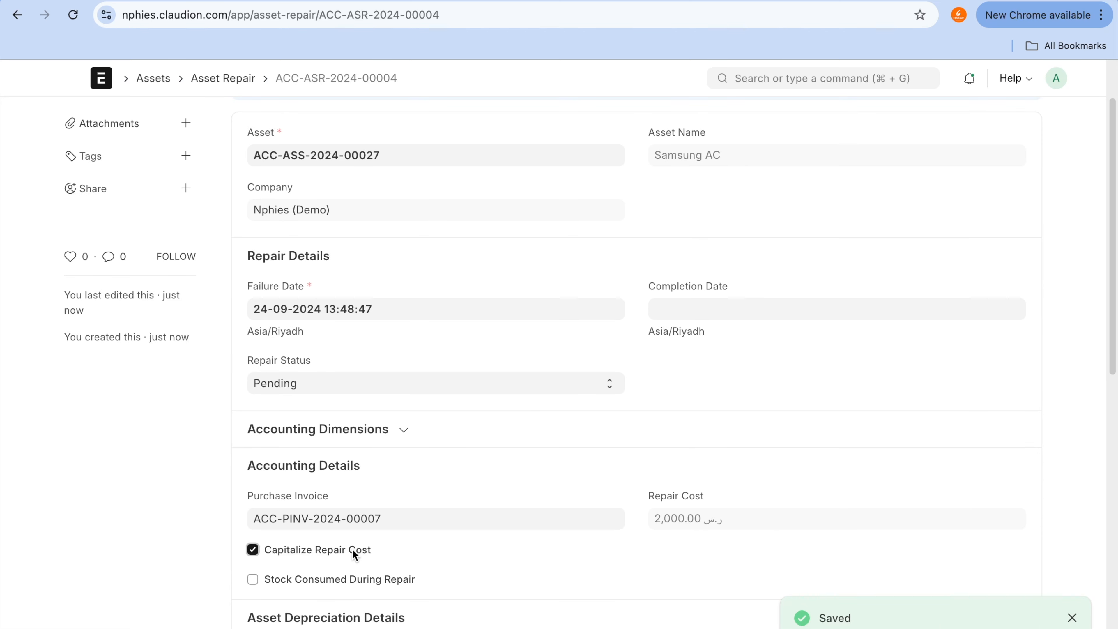
{"action": "scroll", "coordinate": [352, 549], "scroll_direction": "down", "scroll_amount": 6}
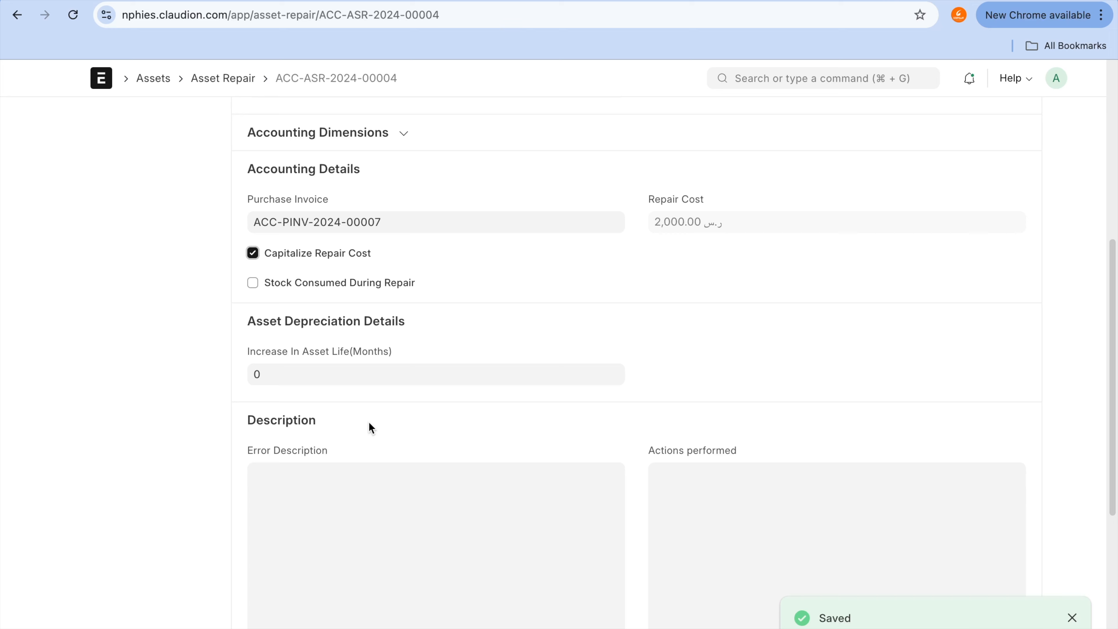
{"action": "scroll", "coordinate": [392, 363], "scroll_direction": "down", "scroll_amount": 1}
{"action": "scroll", "coordinate": [392, 363], "scroll_direction": "down", "scroll_amount": 1}
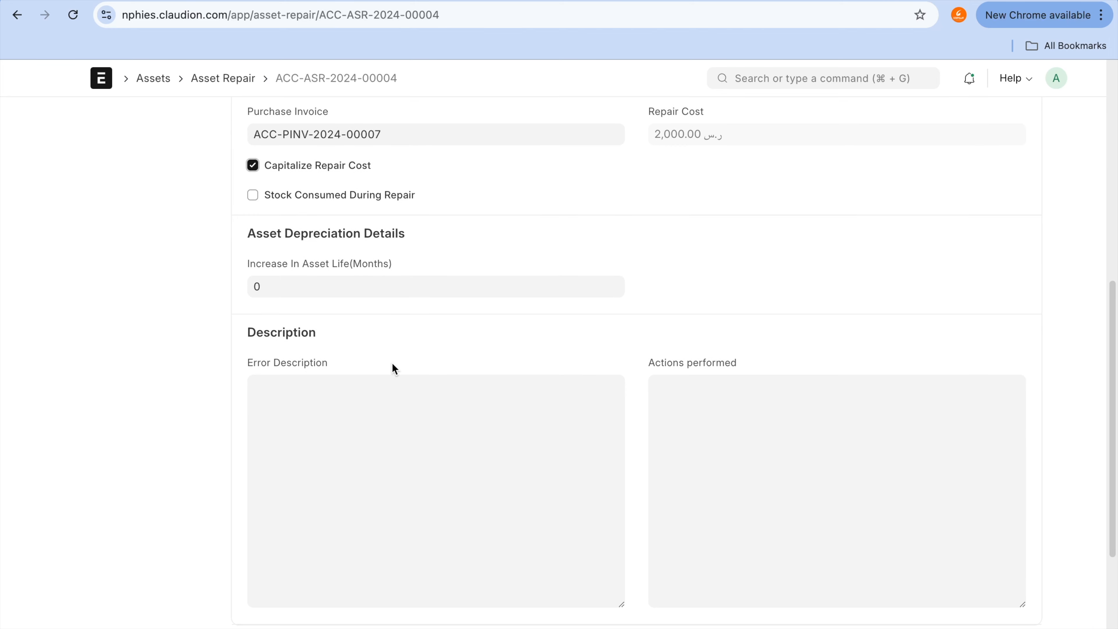
{"action": "scroll", "coordinate": [393, 368], "scroll_direction": "up", "scroll_amount": 7}
{"action": "right_click", "coordinate": [393, 362]}
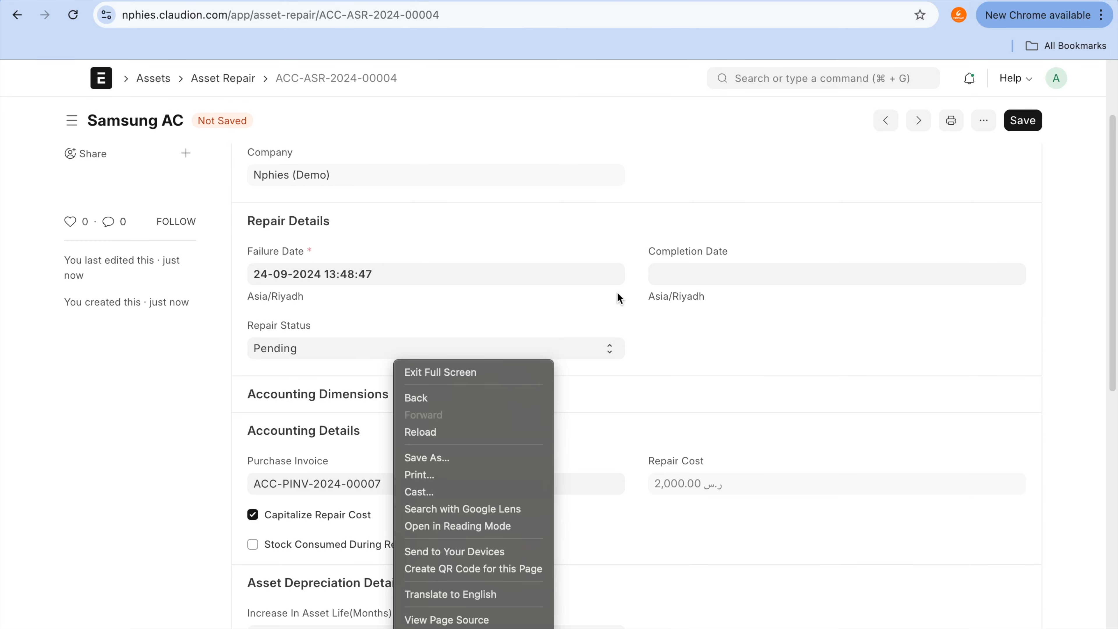
{"action": "left_click", "coordinate": [830, 311]}
{"action": "left_click", "coordinate": [1020, 124]}
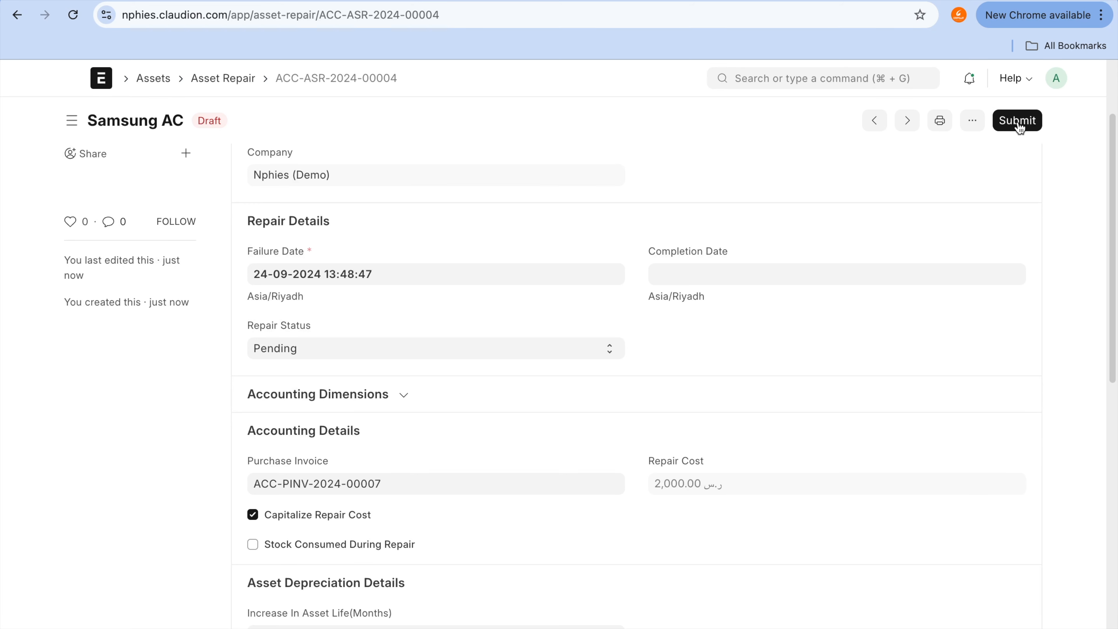
Step: Save the draft Samsung AC repair again and try to submit it with repair status Pending
{"action": "scroll", "coordinate": [825, 370], "scroll_direction": "down", "scroll_amount": 1}
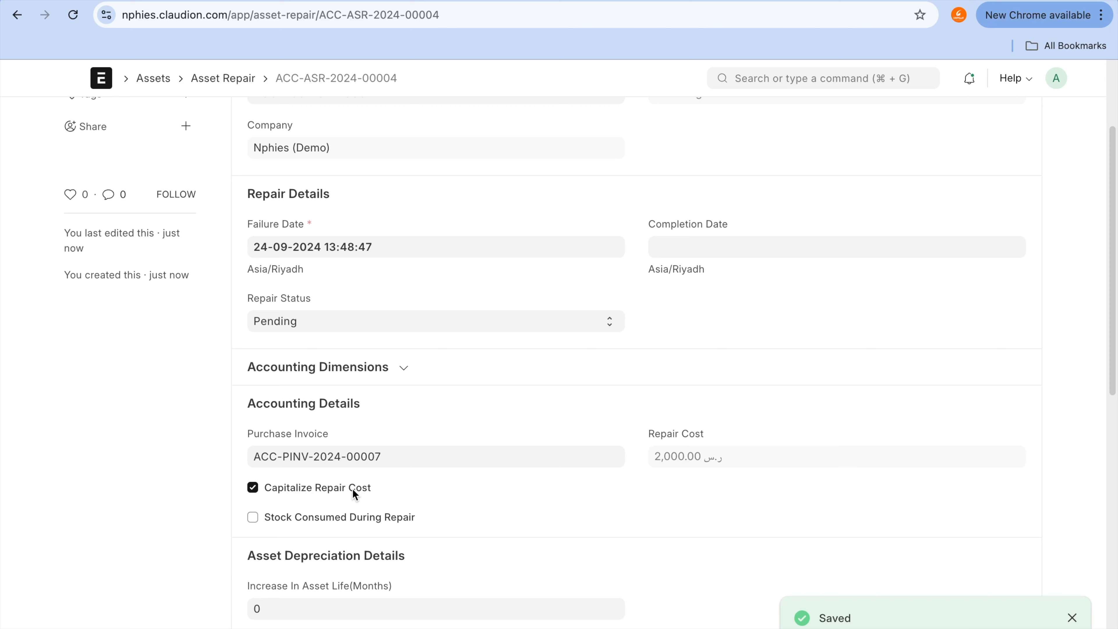
{"action": "left_click", "coordinate": [365, 511]}
{"action": "left_click", "coordinate": [365, 510]}
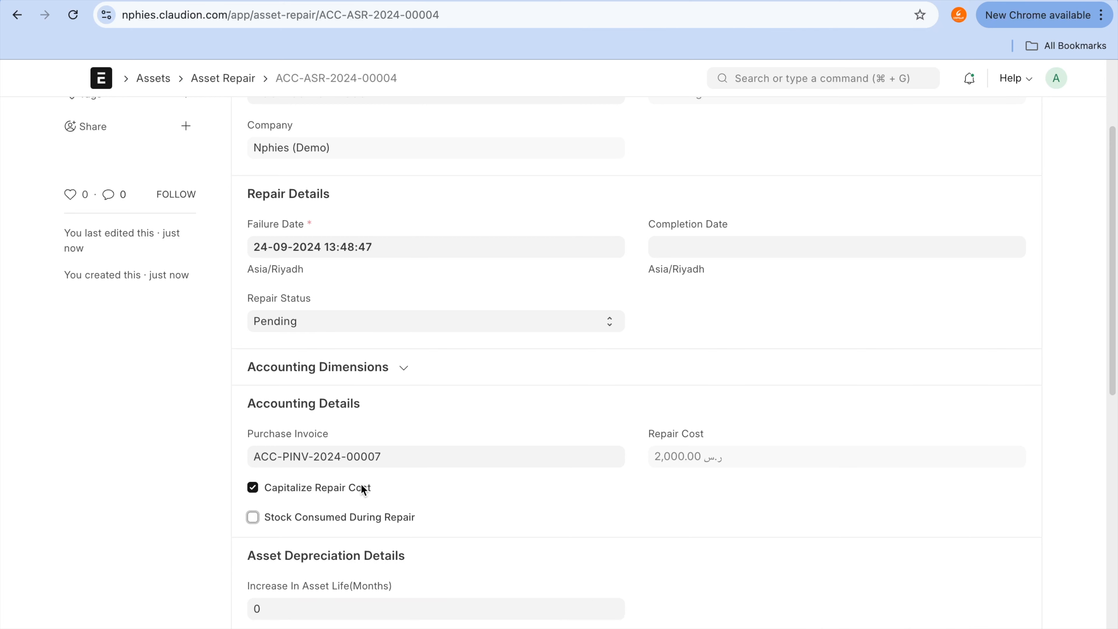
{"action": "scroll", "coordinate": [974, 289], "scroll_direction": "up", "scroll_amount": 3}
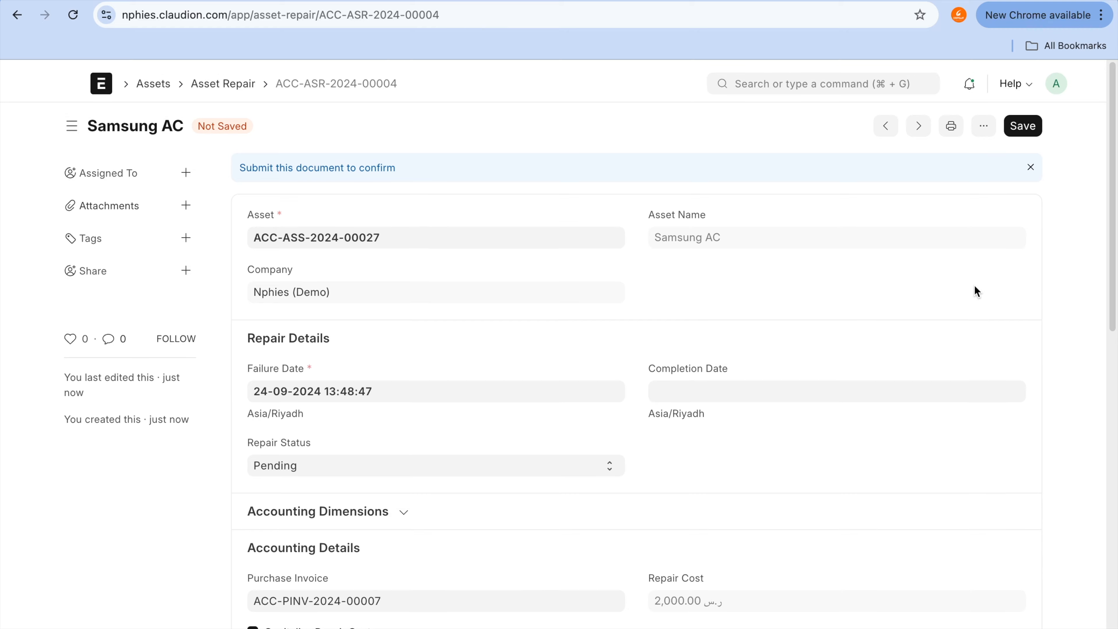
{"action": "left_click", "coordinate": [1023, 124]}
{"action": "left_click", "coordinate": [1017, 119]}
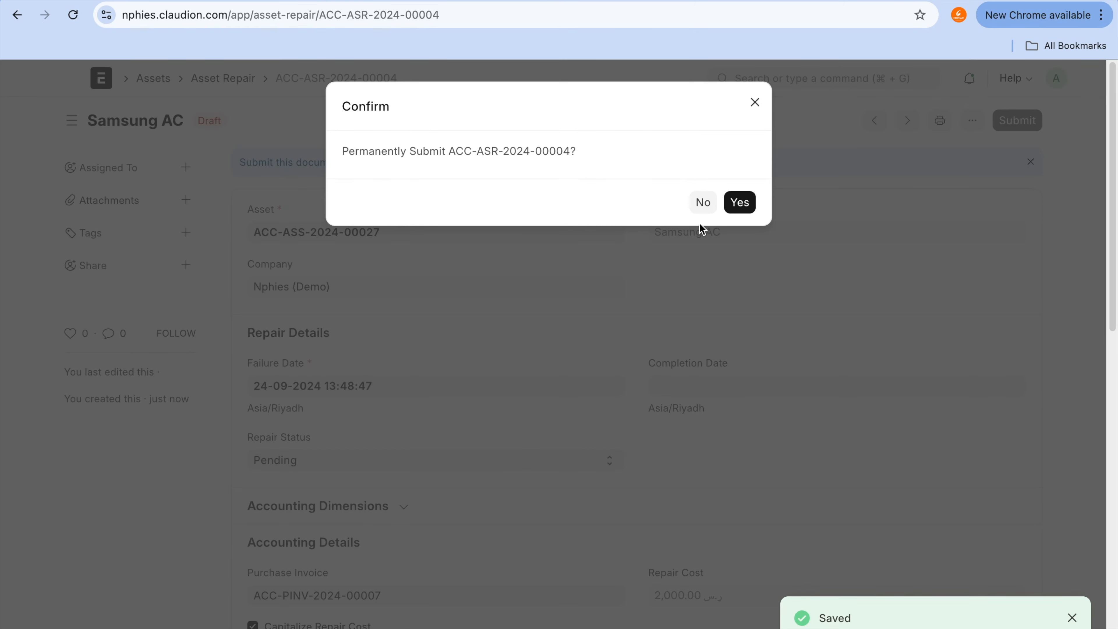
{"action": "left_click", "coordinate": [740, 203]}
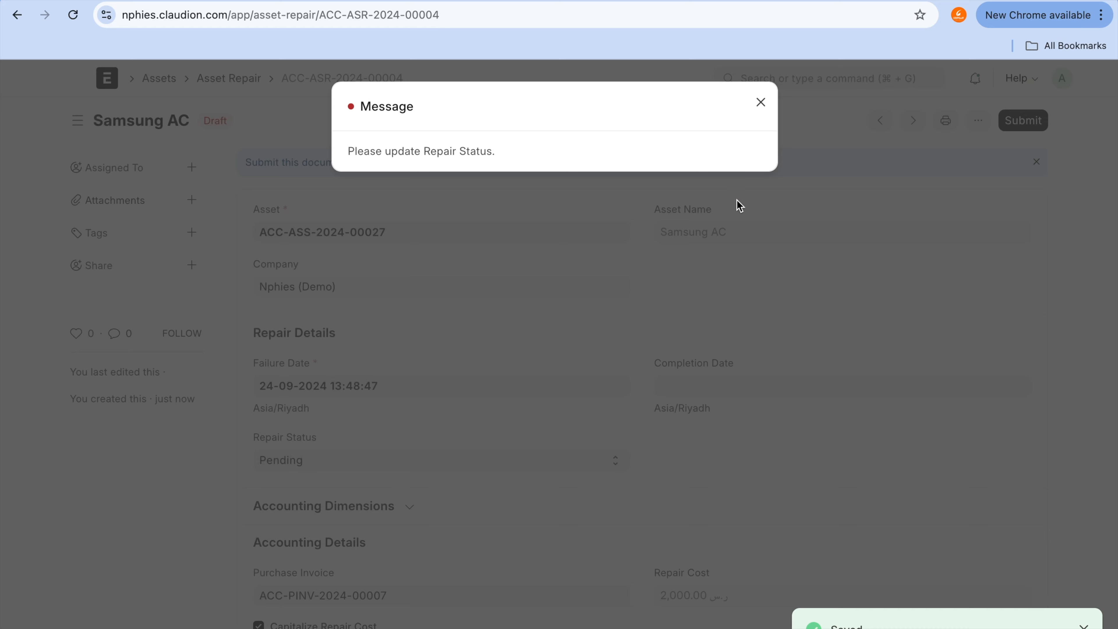
{"action": "left_click", "coordinate": [761, 103]}
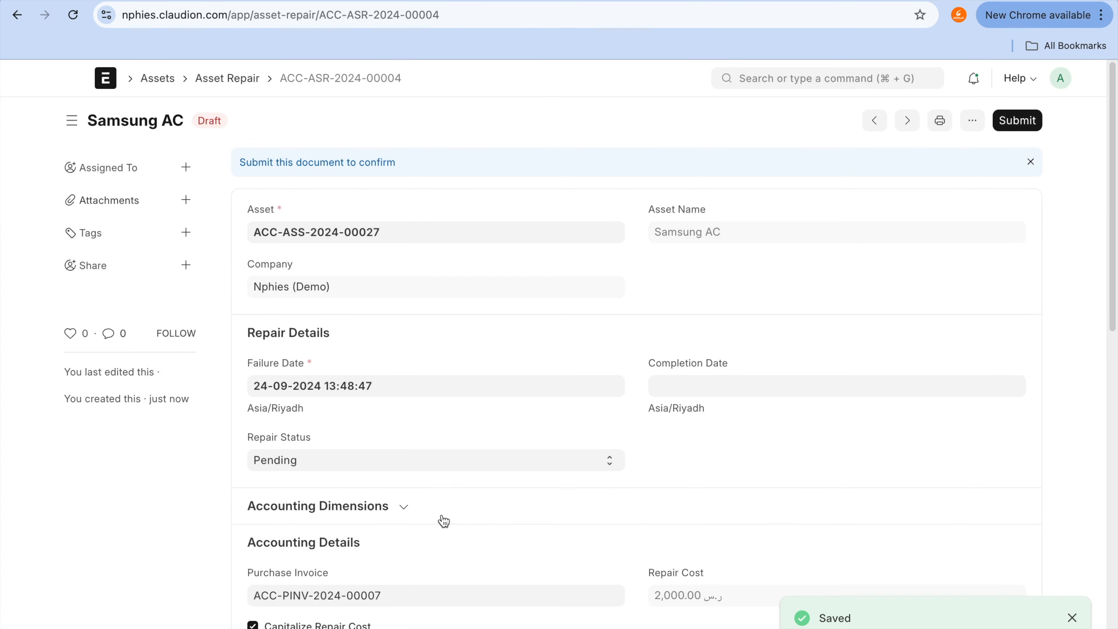
Step: Set the Samsung AC repair's status to Completed and permanently submit ACC-ASR-2024-00004
{"action": "left_click", "coordinate": [452, 469]}
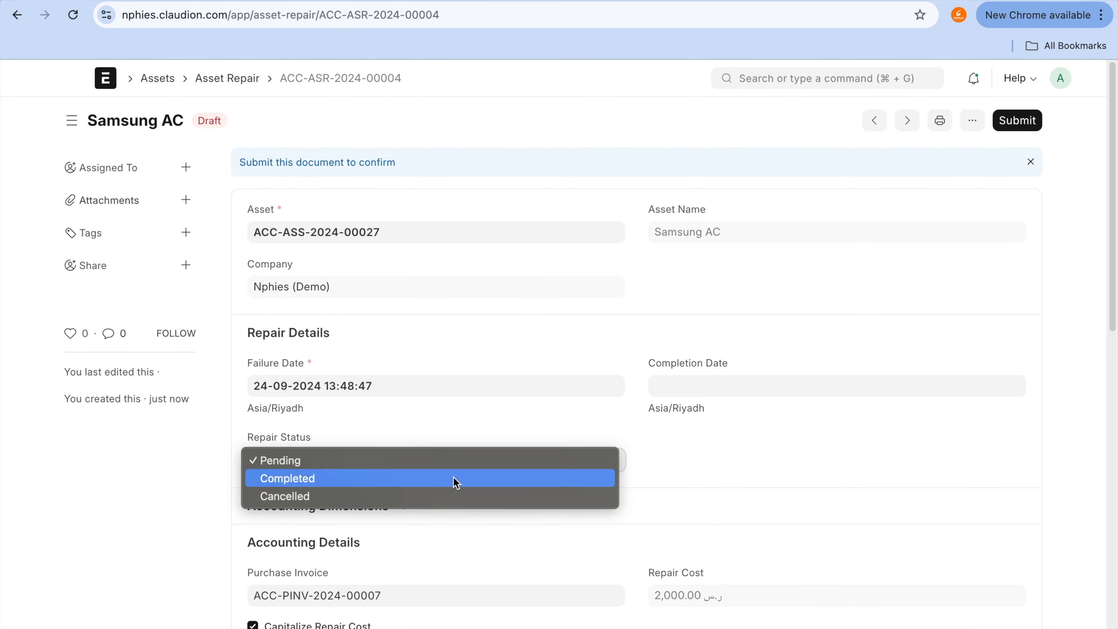
{"action": "left_click", "coordinate": [453, 478]}
{"action": "left_click", "coordinate": [1021, 128]}
{"action": "left_click", "coordinate": [1018, 125]}
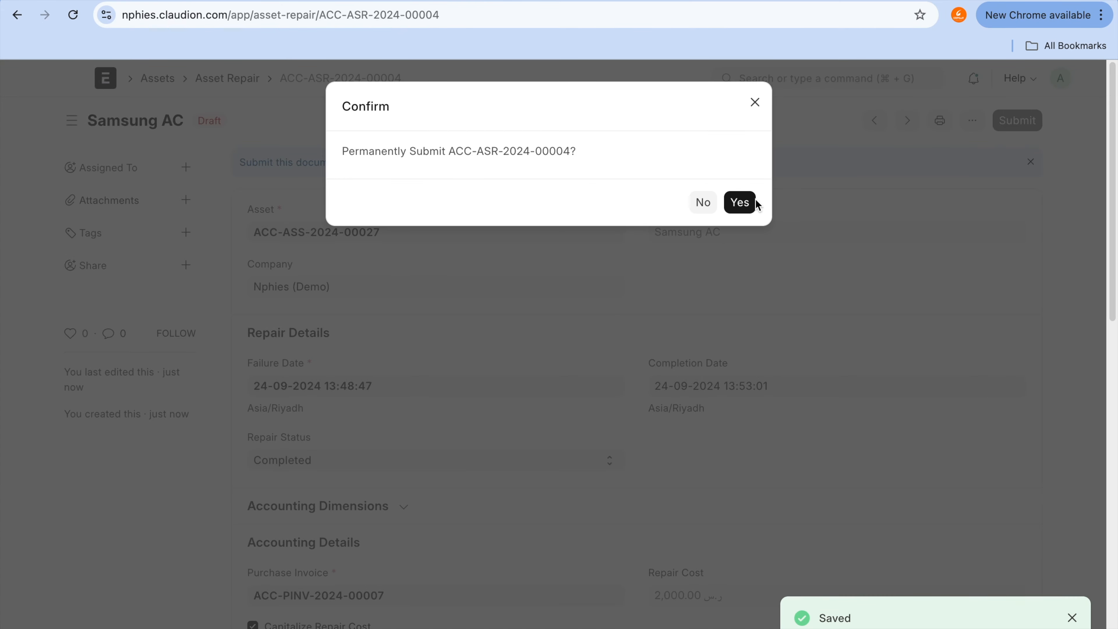
{"action": "left_click", "coordinate": [754, 203]}
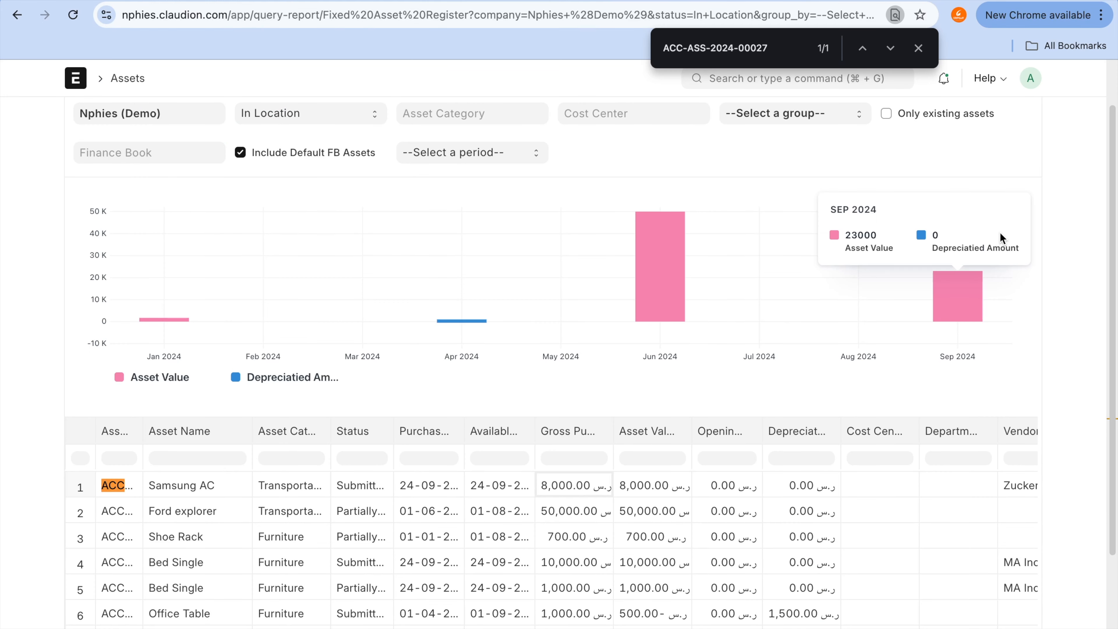
Step: Reload the Fixed Asset Register and check the Samsung AC's purchase amount and asset value
{"action": "scroll", "coordinate": [1001, 232], "scroll_direction": "up", "scroll_amount": 2}
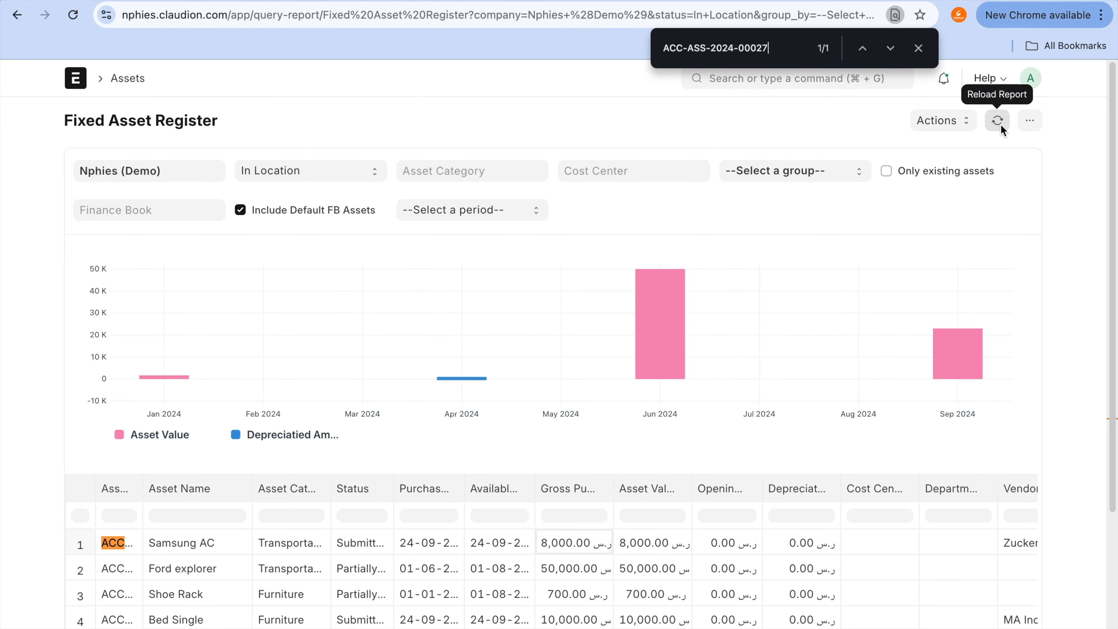
{"action": "left_click", "coordinate": [998, 121]}
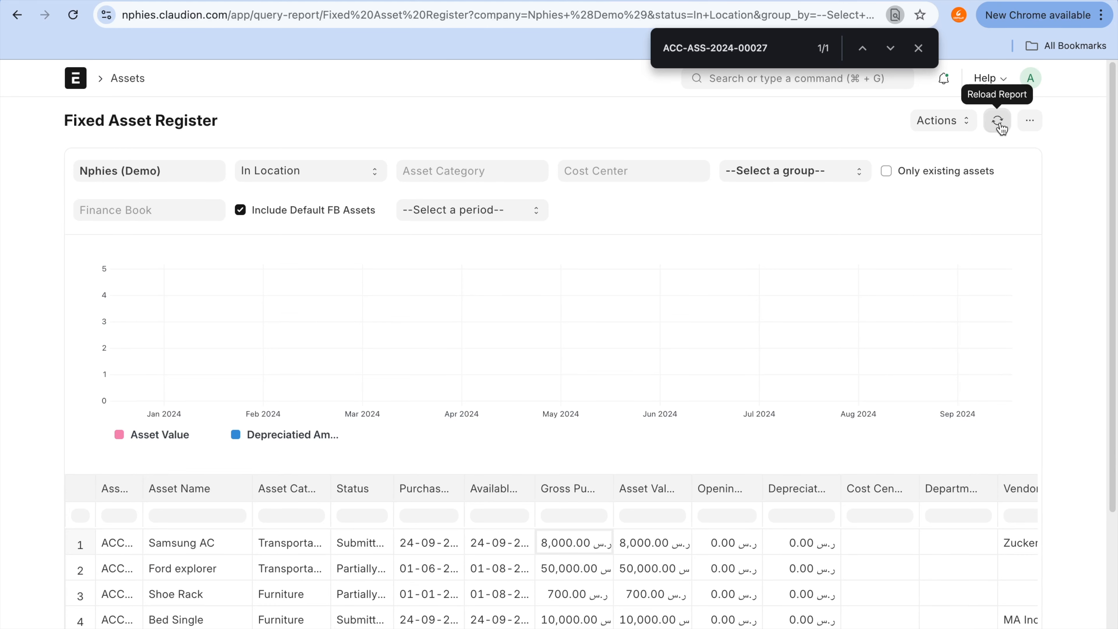
{"action": "scroll", "coordinate": [819, 583], "scroll_direction": "right", "scroll_amount": 5}
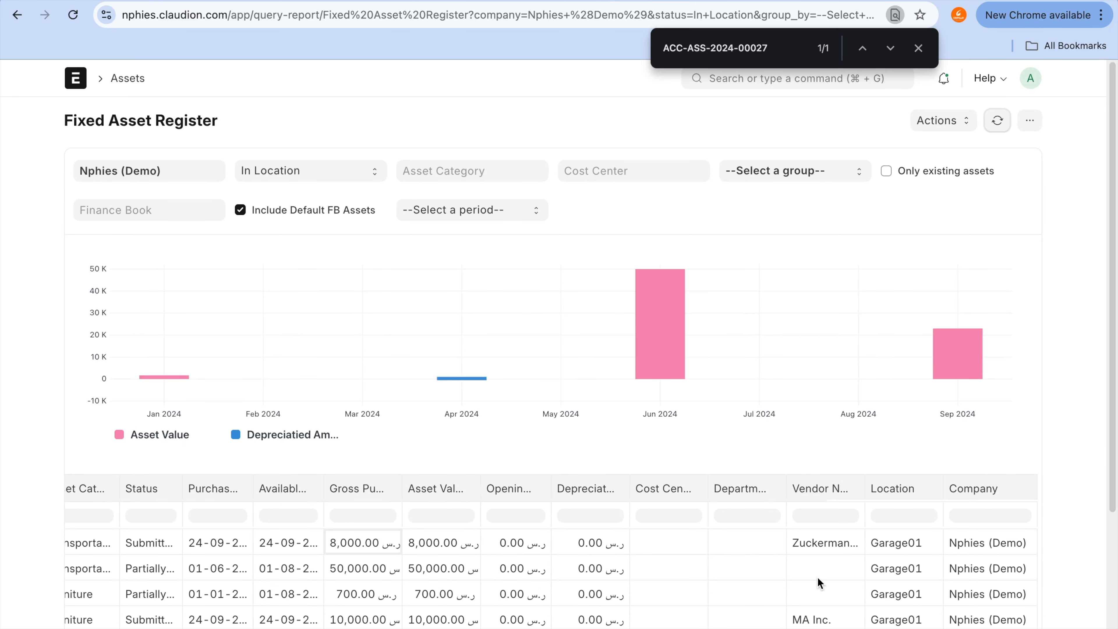
{"action": "scroll", "coordinate": [819, 584], "scroll_direction": "left", "scroll_amount": 5}
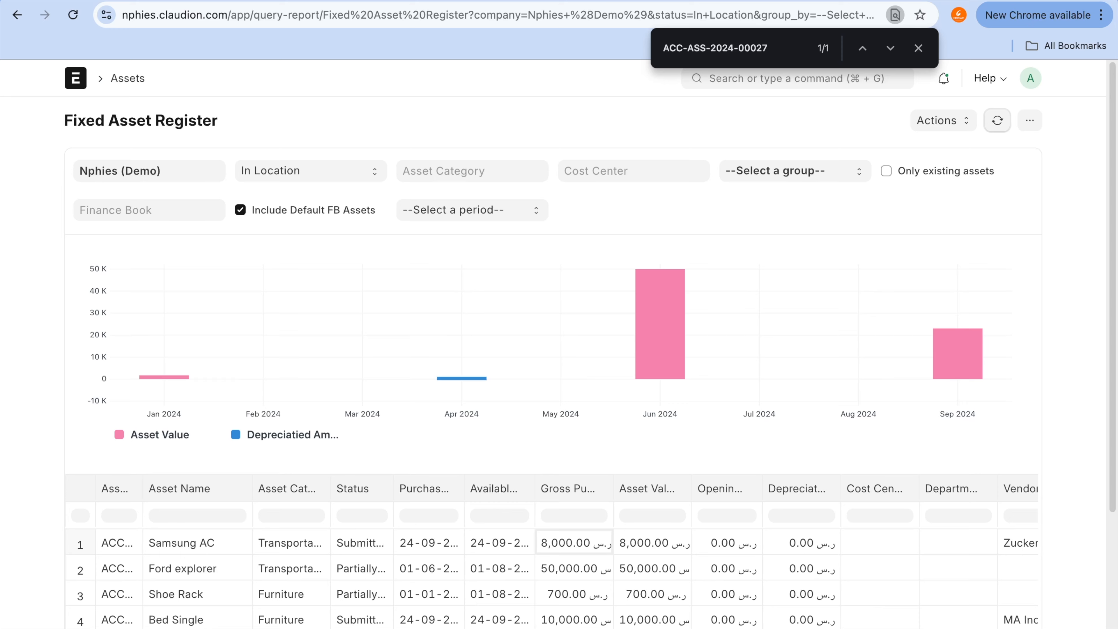
Step: View the General Ledger for repair ACC-ASR-2024-00004 and inspect the debit on account 1791 - Transportation
{"action": "left_click", "coordinate": [576, 1]}
{"action": "left_click", "coordinate": [809, 123]}
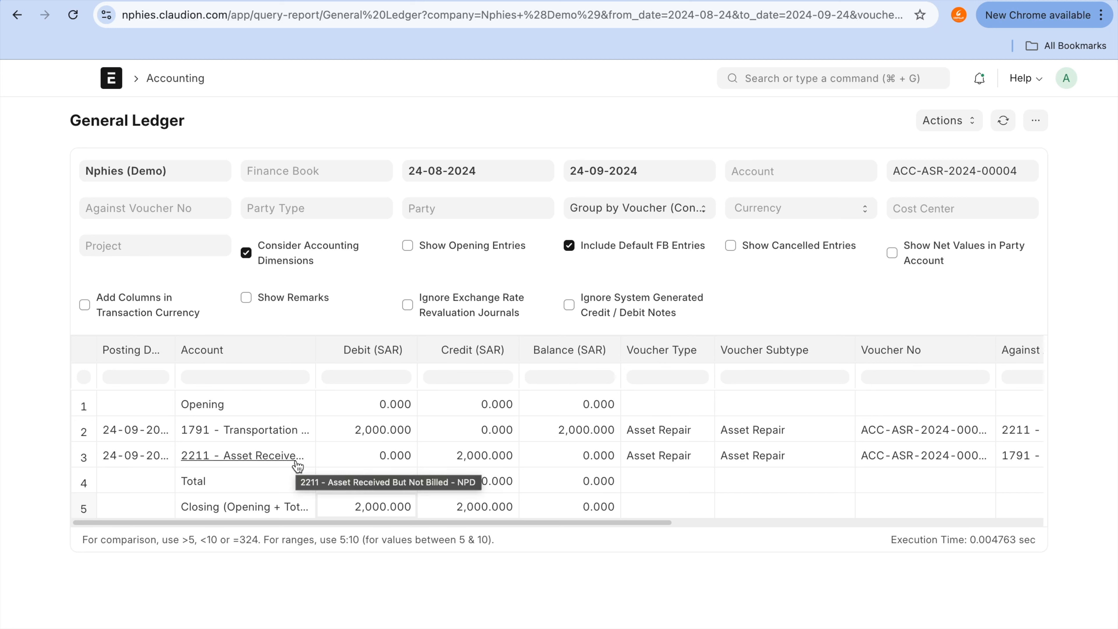
{"action": "left_click", "coordinate": [362, 435]}
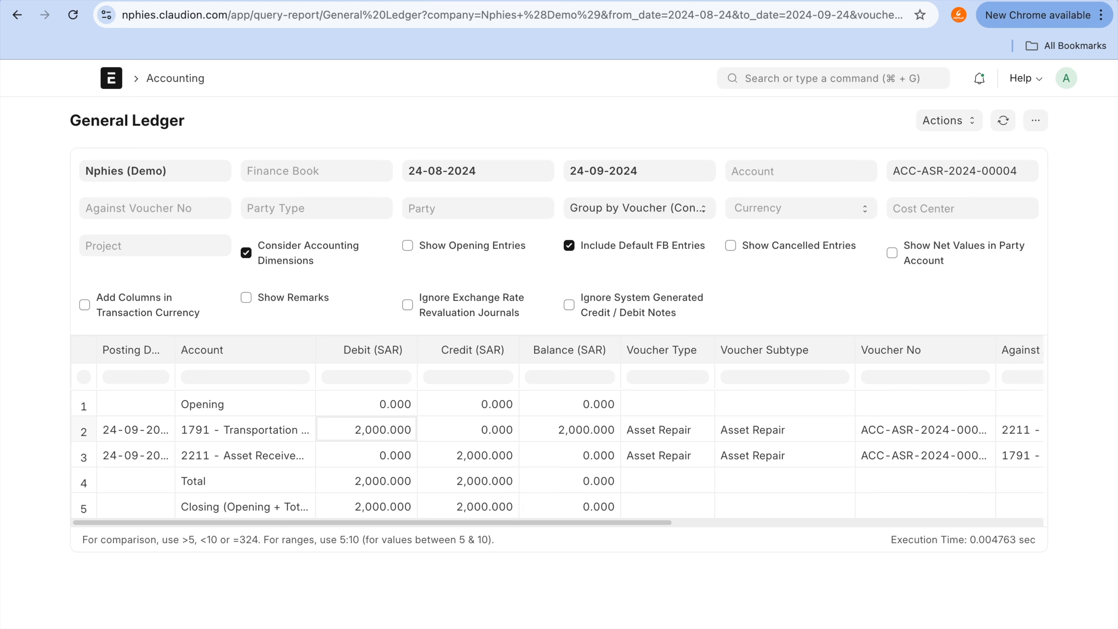
Step: Go to the other General Ledger report and open the Chart of Accounts from there by searching "chart of"
{"action": "left_click", "coordinate": [744, 1]}
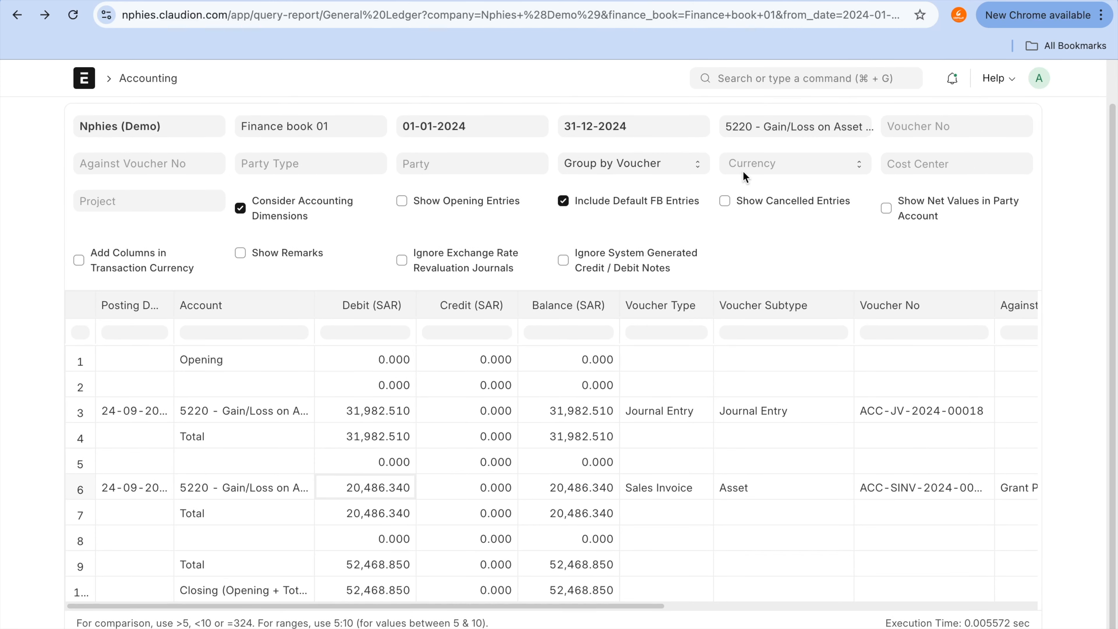
{"action": "scroll", "coordinate": [743, 172], "scroll_direction": "up", "scroll_amount": 3}
{"action": "scroll", "coordinate": [743, 176], "scroll_direction": "down", "scroll_amount": 1}
{"action": "left_click", "coordinate": [780, 79]}
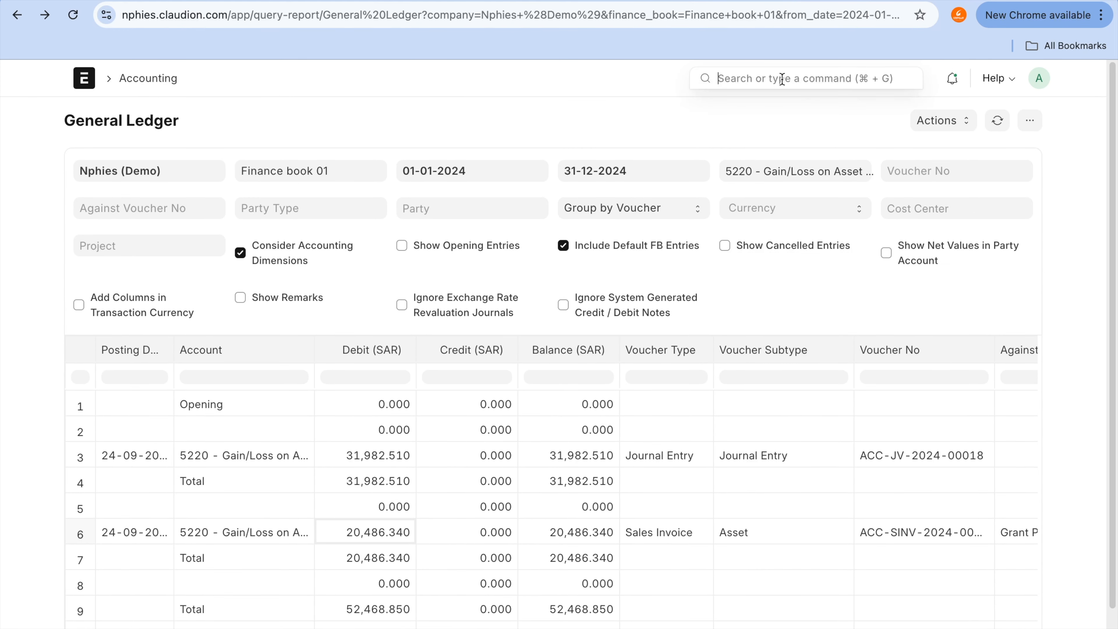
{"action": "type", "text": "chart of"}
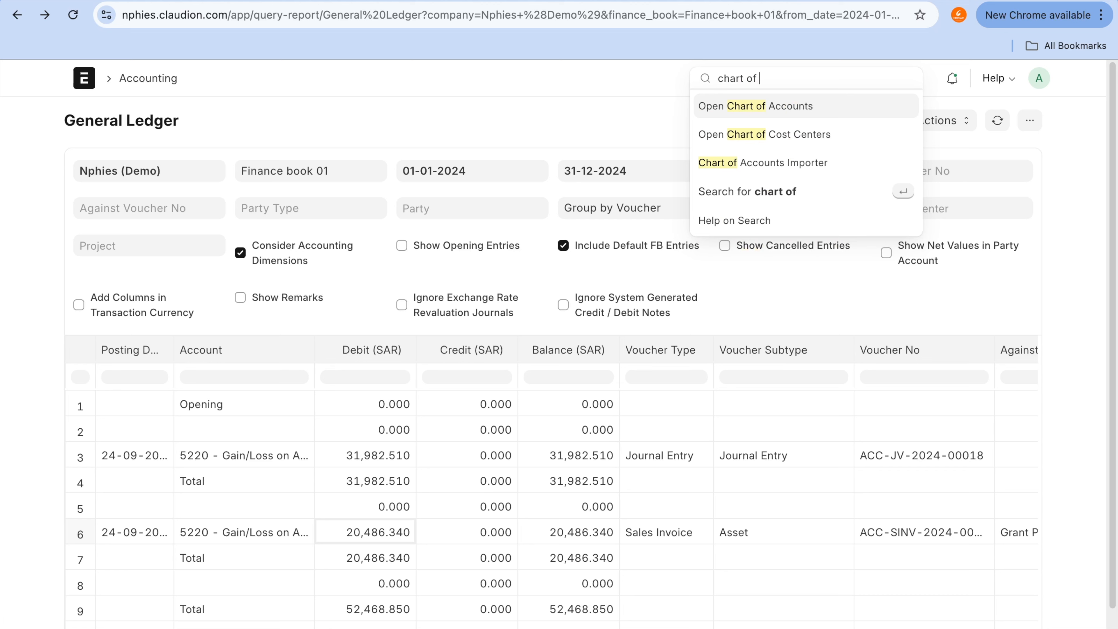
{"action": "left_click", "coordinate": [782, 112]}
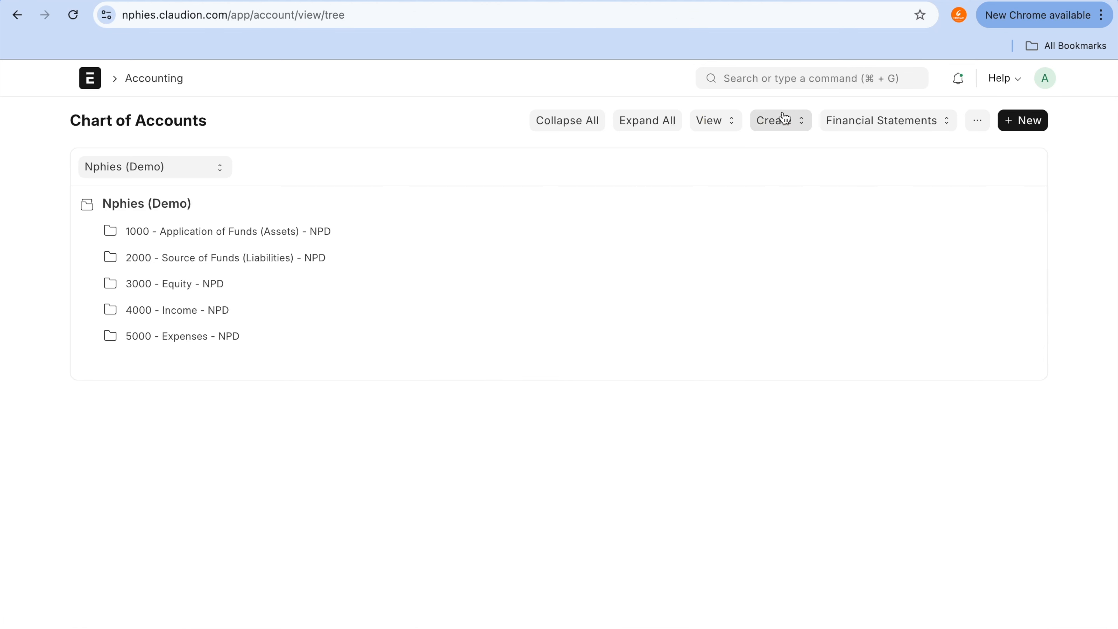
Step: Expand Application of Funds (Assets) and Fixed Assets, then view the ledger of account 1791 - Transportation
{"action": "left_click", "coordinate": [301, 233]}
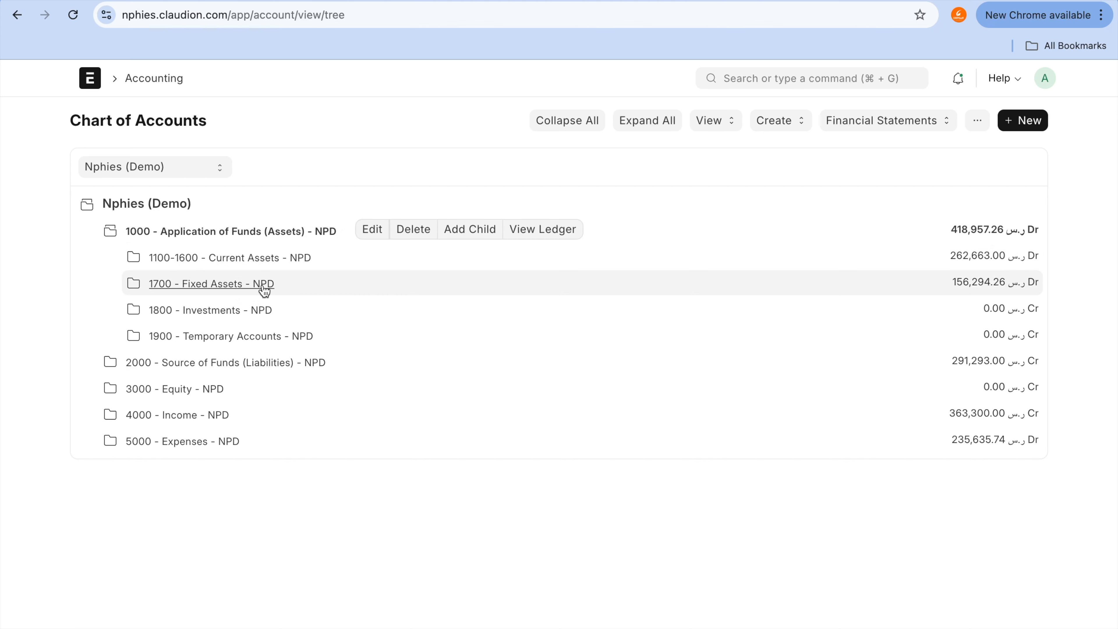
{"action": "left_click", "coordinate": [263, 285]}
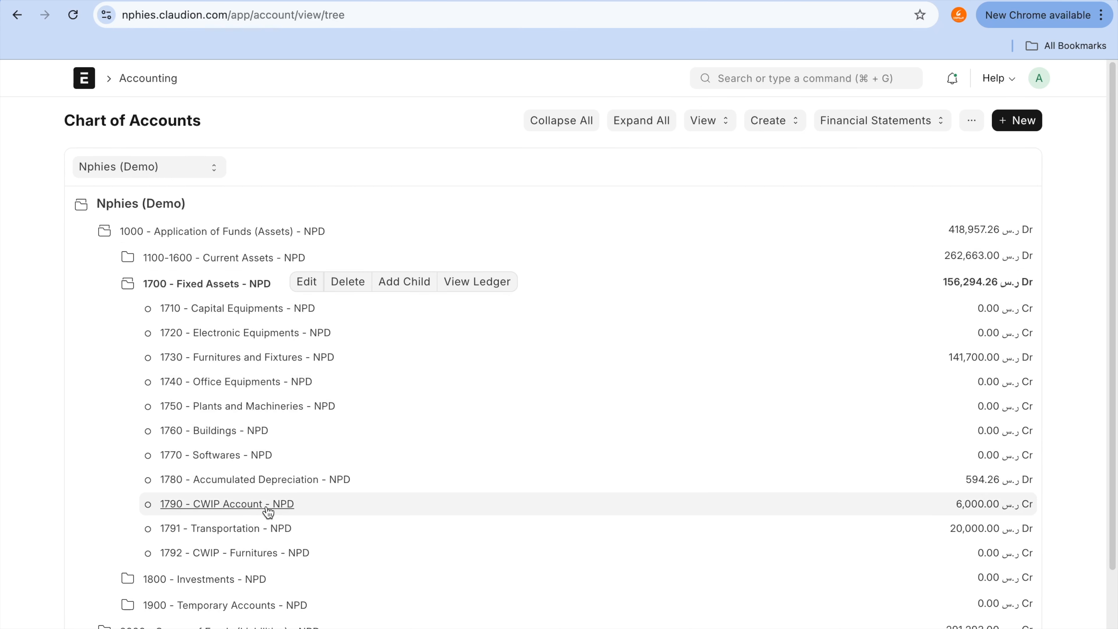
{"action": "left_click", "coordinate": [263, 535]}
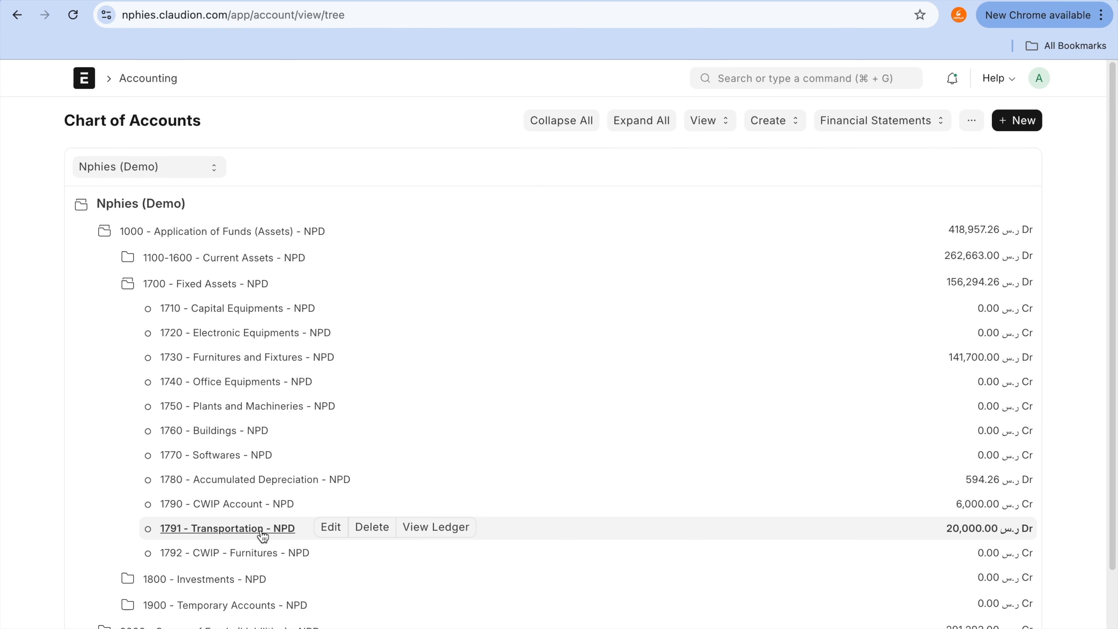
{"action": "left_click", "coordinate": [458, 530]}
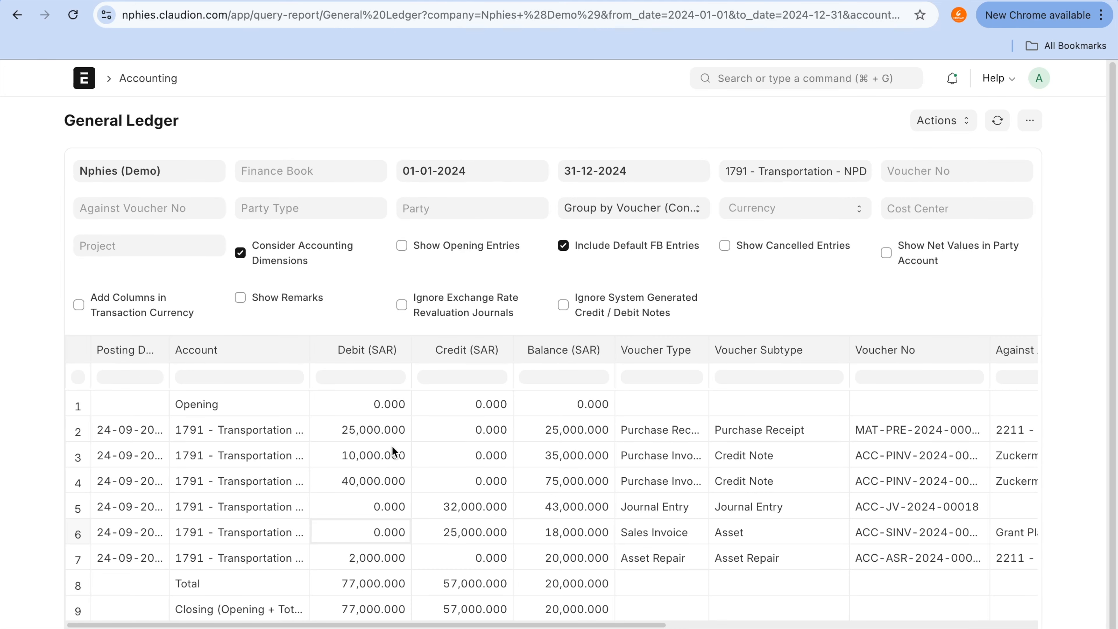
Step: Filter the Transportation ledger by Finance book 01 and inspect the Asset Repair entry's debit and voucher type
{"action": "left_click", "coordinate": [344, 173]}
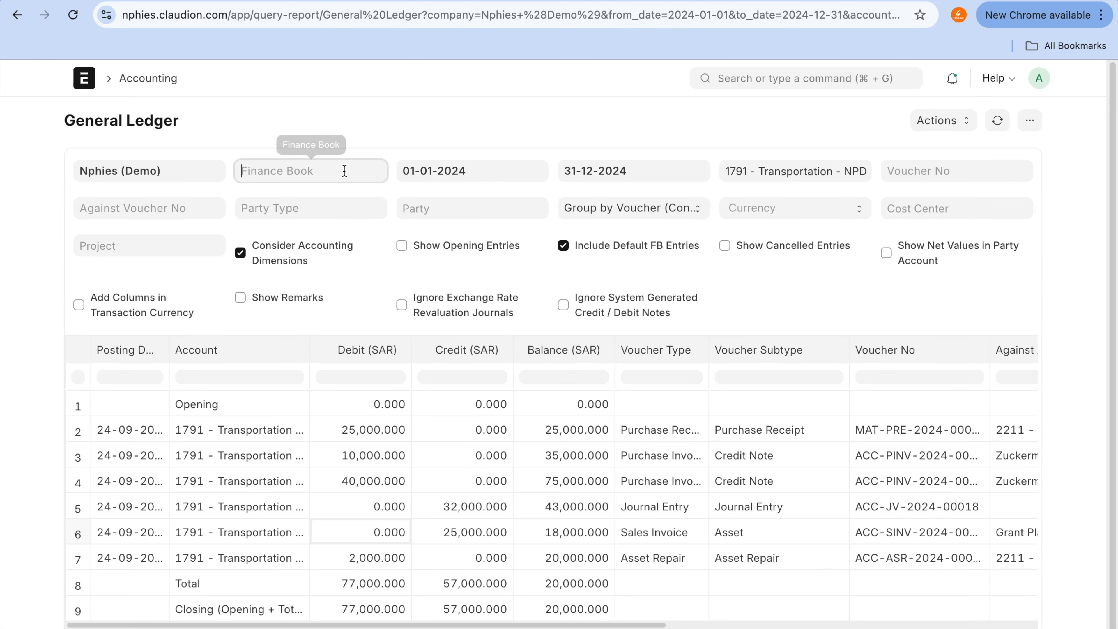
{"action": "left_click", "coordinate": [344, 195]}
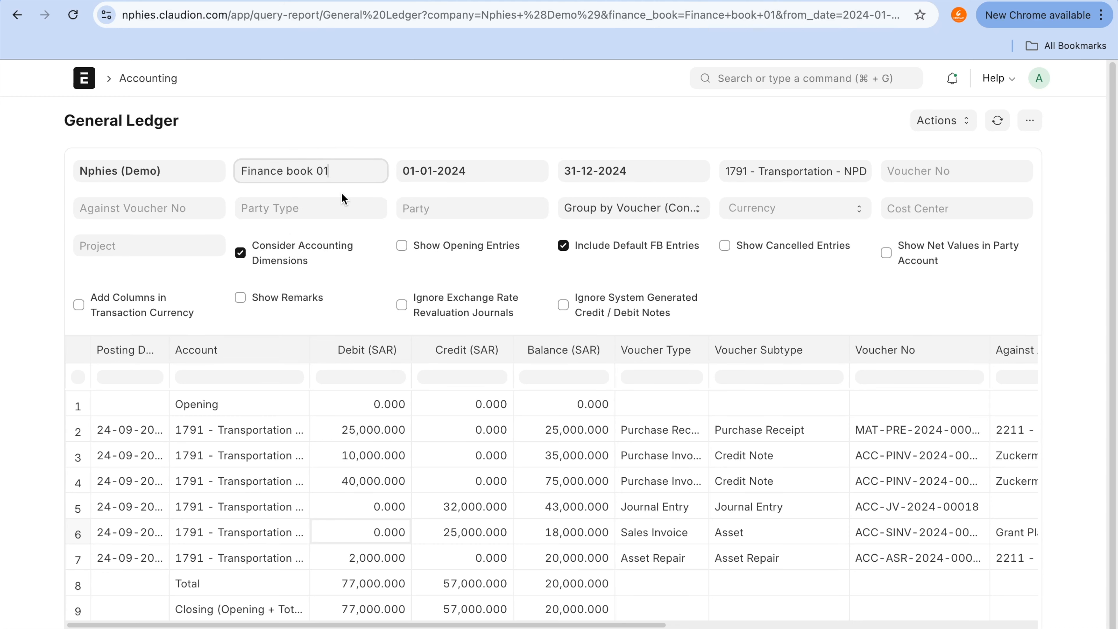
{"action": "left_click", "coordinate": [361, 563]}
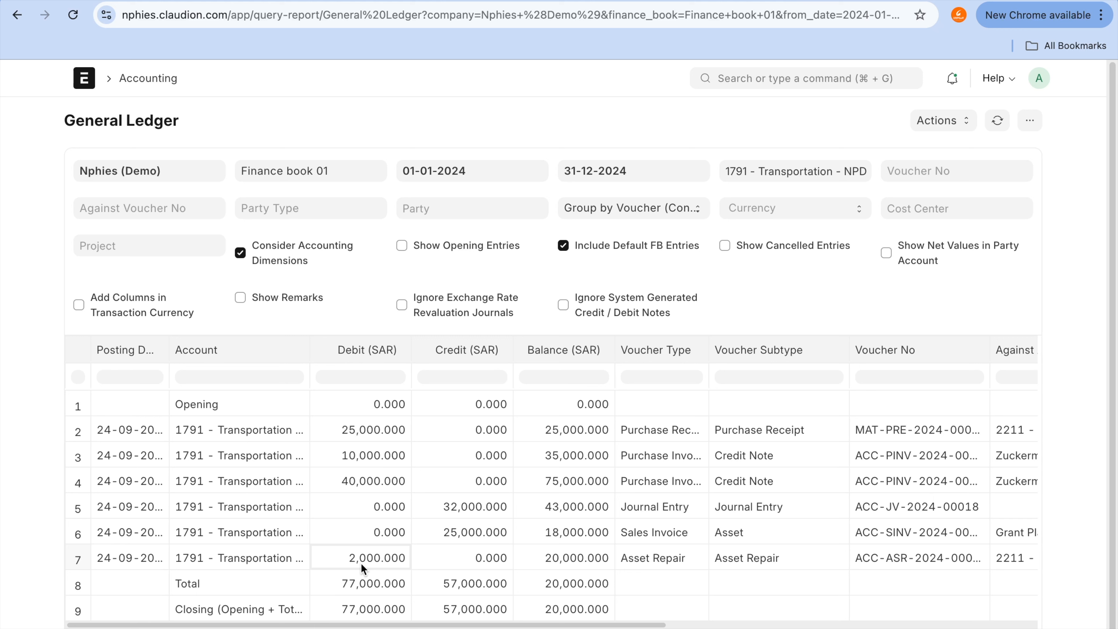
{"action": "left_click", "coordinate": [657, 558]}
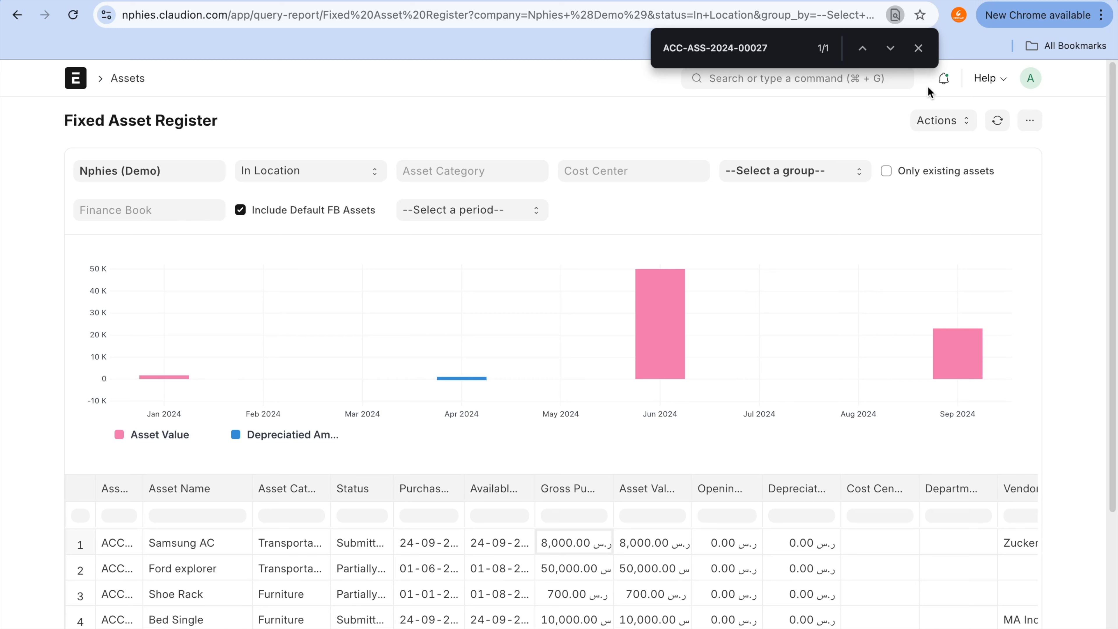
Step: Reload the Fixed Asset Register again and compare the Samsung AC's value with the Asset Repair debit in the Transportation ledger
{"action": "left_click", "coordinate": [998, 123]}
{"action": "scroll", "coordinate": [702, 613], "scroll_direction": "right", "scroll_amount": 5}
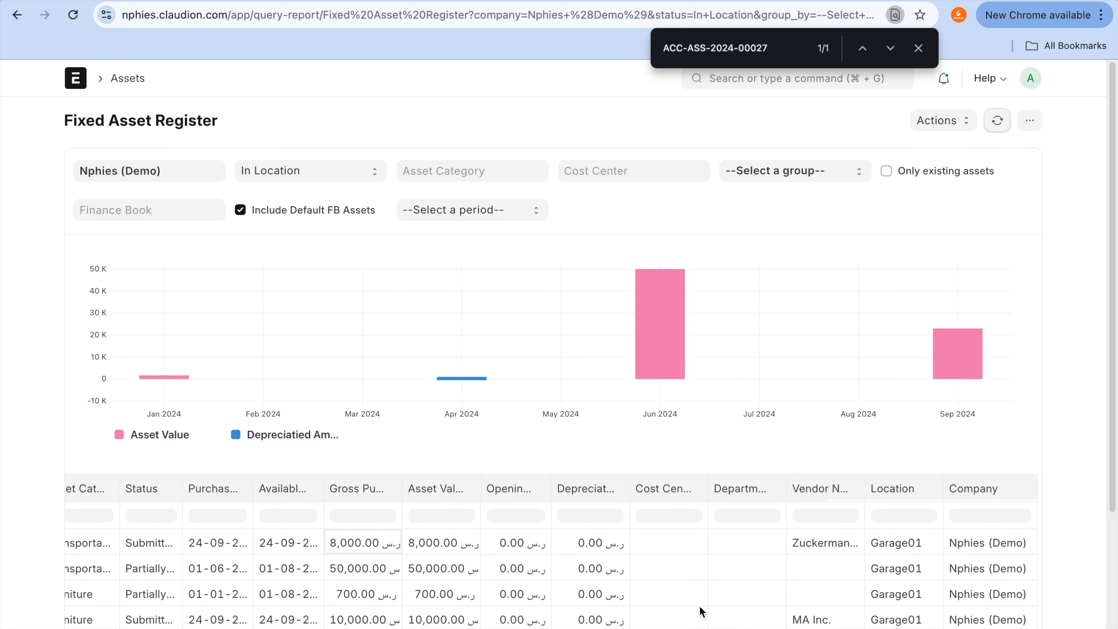
{"action": "scroll", "coordinate": [702, 612], "scroll_direction": "left", "scroll_amount": 5}
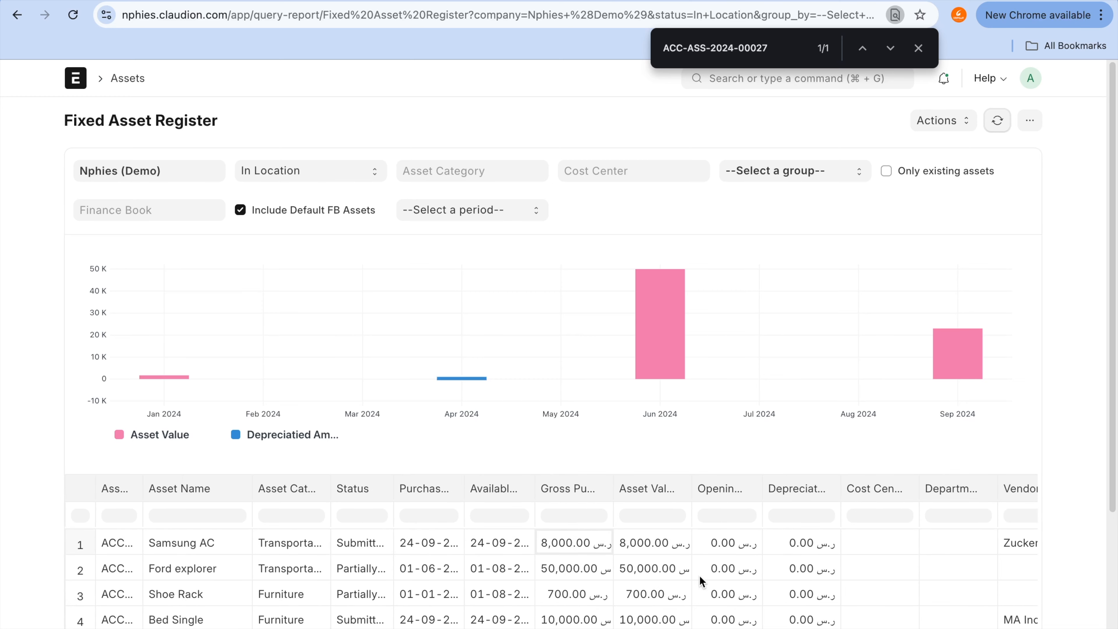
{"action": "left_click", "coordinate": [842, 0]}
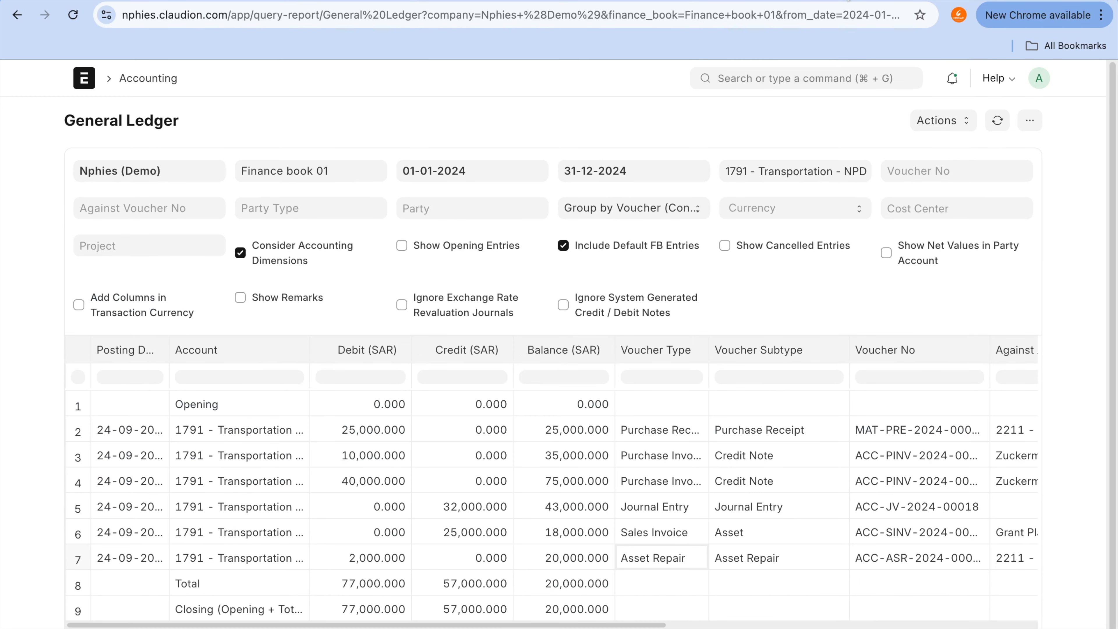
{"action": "left_click", "coordinate": [393, 566]}
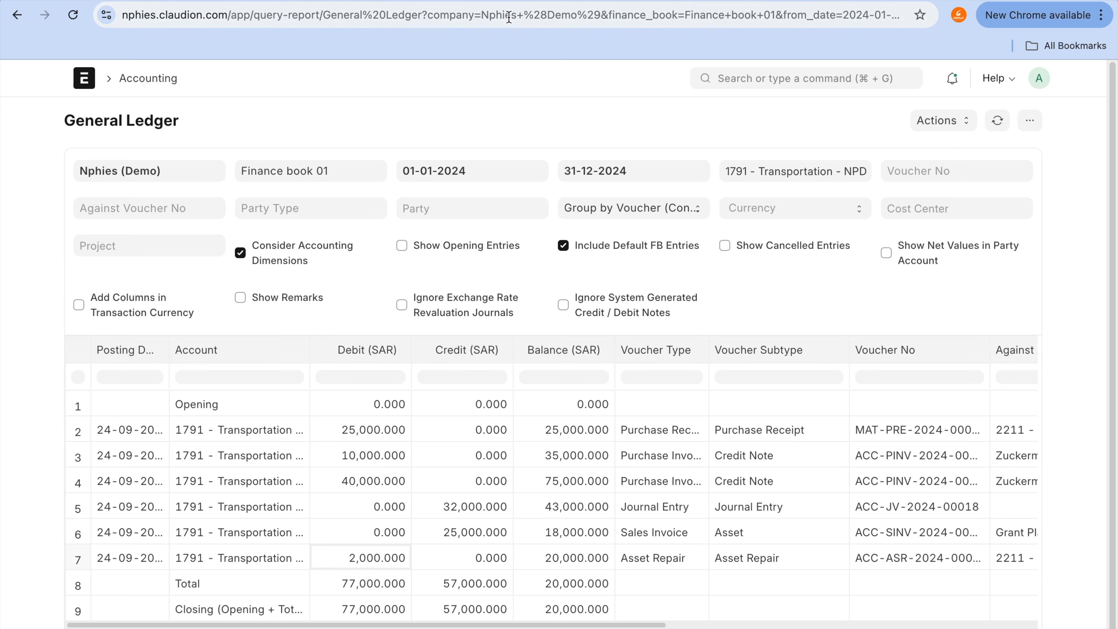
Step: Return to the completed repair ACC-ASR-2024-00004 and review its Capitalize Repair Cost setting
{"action": "left_click", "coordinate": [510, 0]}
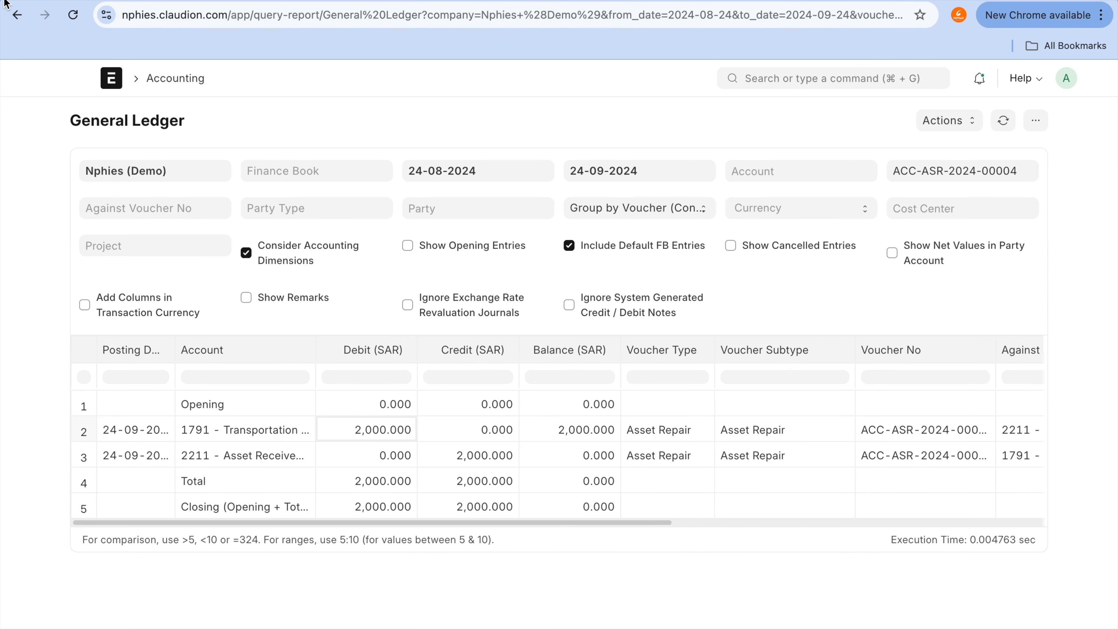
{"action": "left_click", "coordinate": [21, 26]}
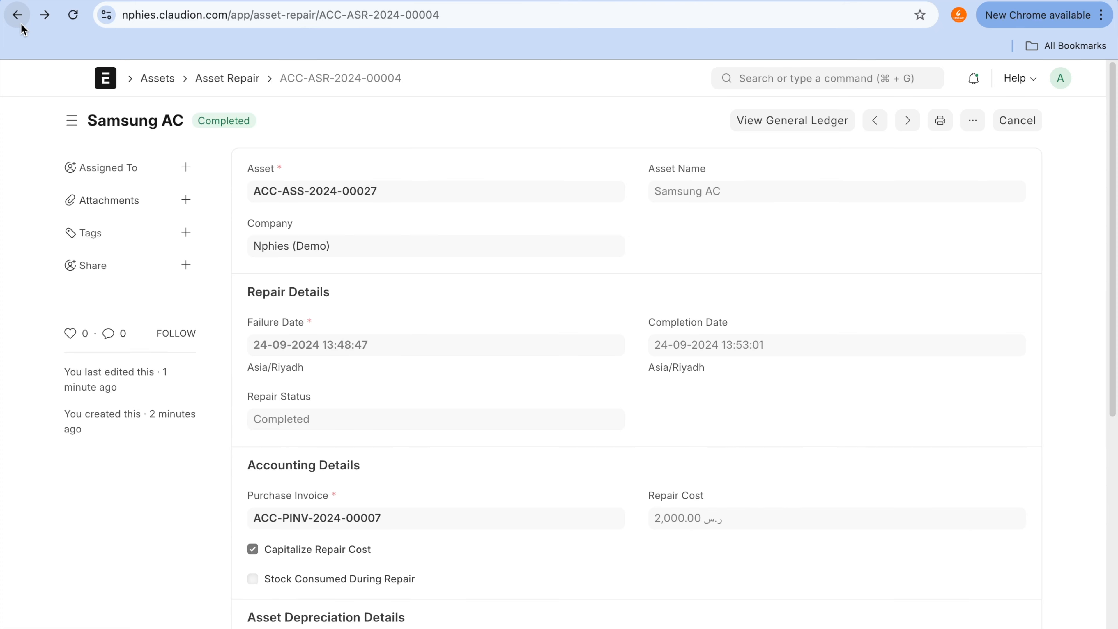
{"action": "left_click", "coordinate": [305, 346]}
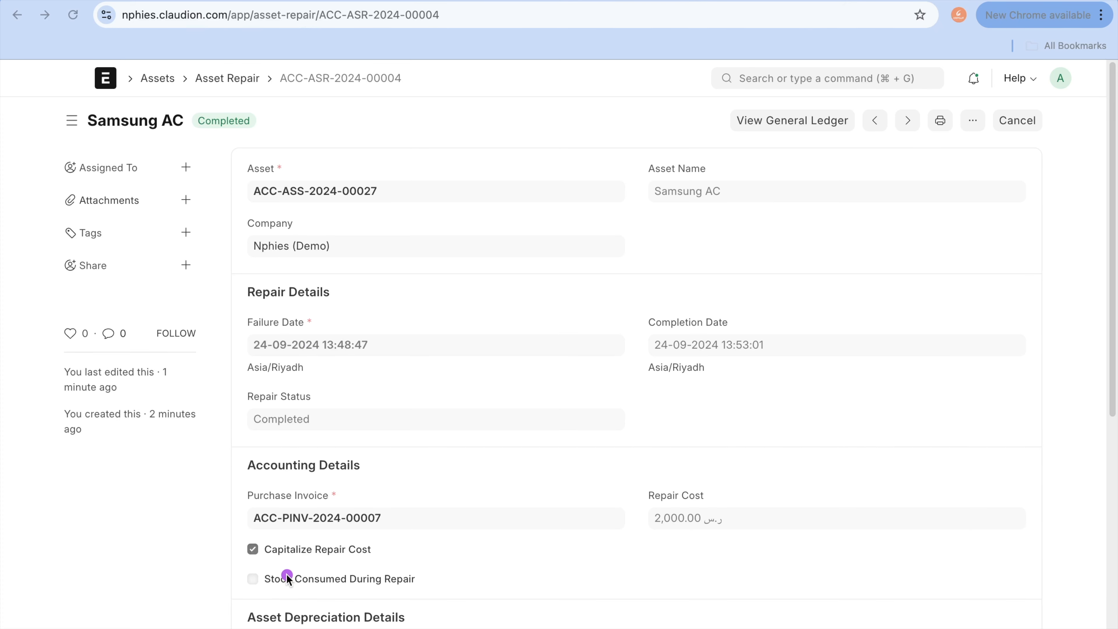
{"action": "mouse_move", "coordinate": [277, 536]}
{"action": "left_mouse_down"}
{"action": "mouse_move", "coordinate": [243, 532]}
{"action": "mouse_move", "coordinate": [245, 562]}
{"action": "mouse_move", "coordinate": [392, 573]}
{"action": "mouse_move", "coordinate": [282, 535]}
{"action": "left_mouse_up"}
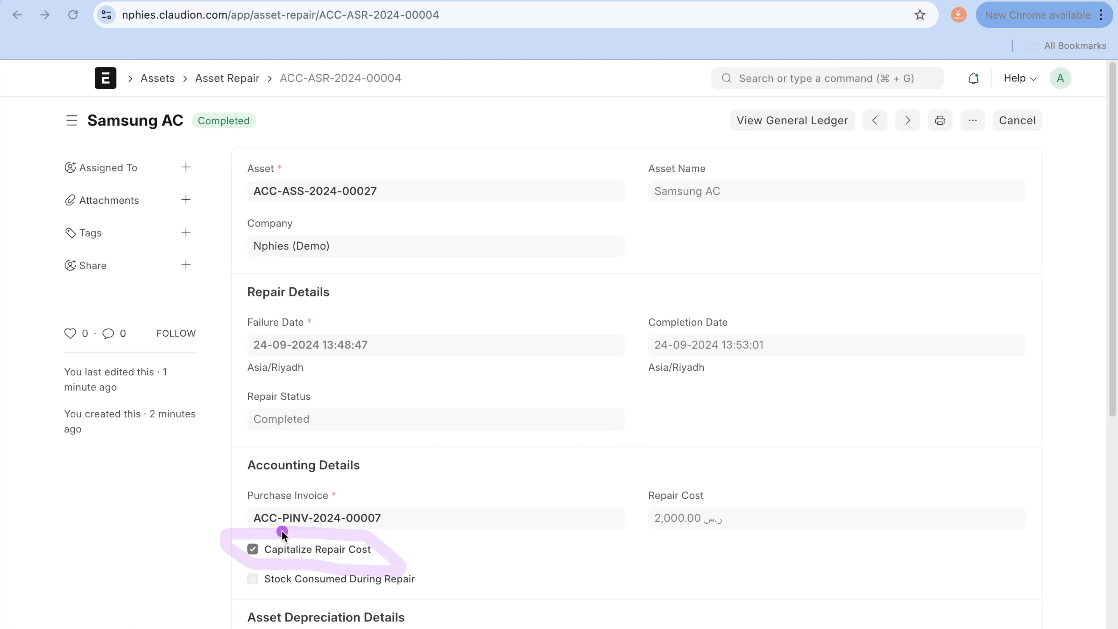
Step: Return to the Samsung AC asset and create a new asset repair linked to it
{"action": "left_click", "coordinate": [292, 596]}
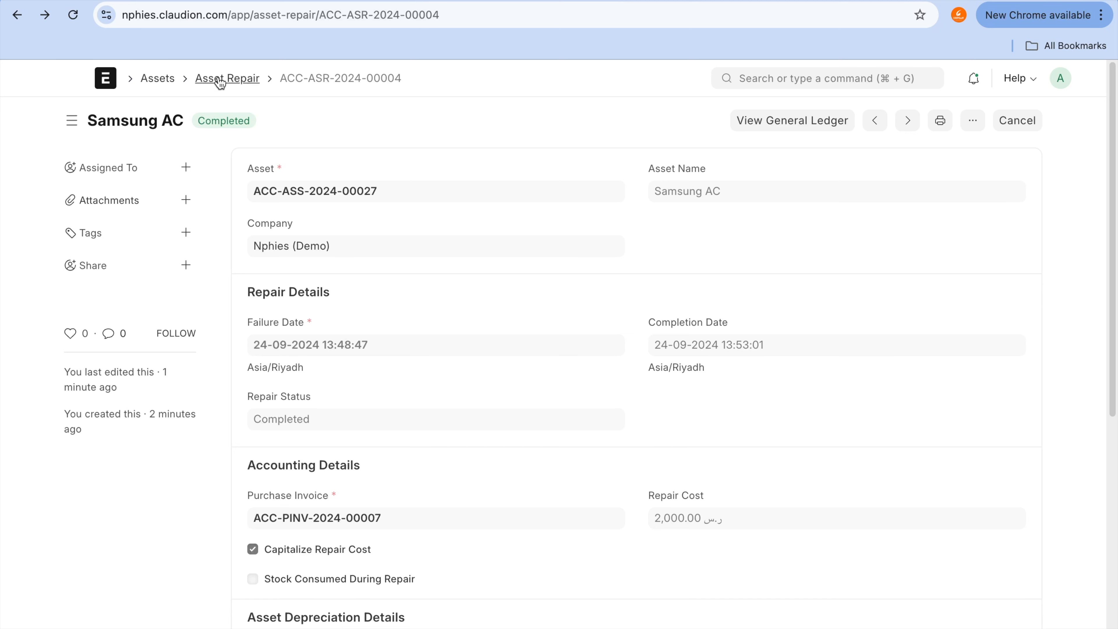
{"action": "left_click_drag", "start_coordinate": [456, 156], "coordinate": [24, 54]}
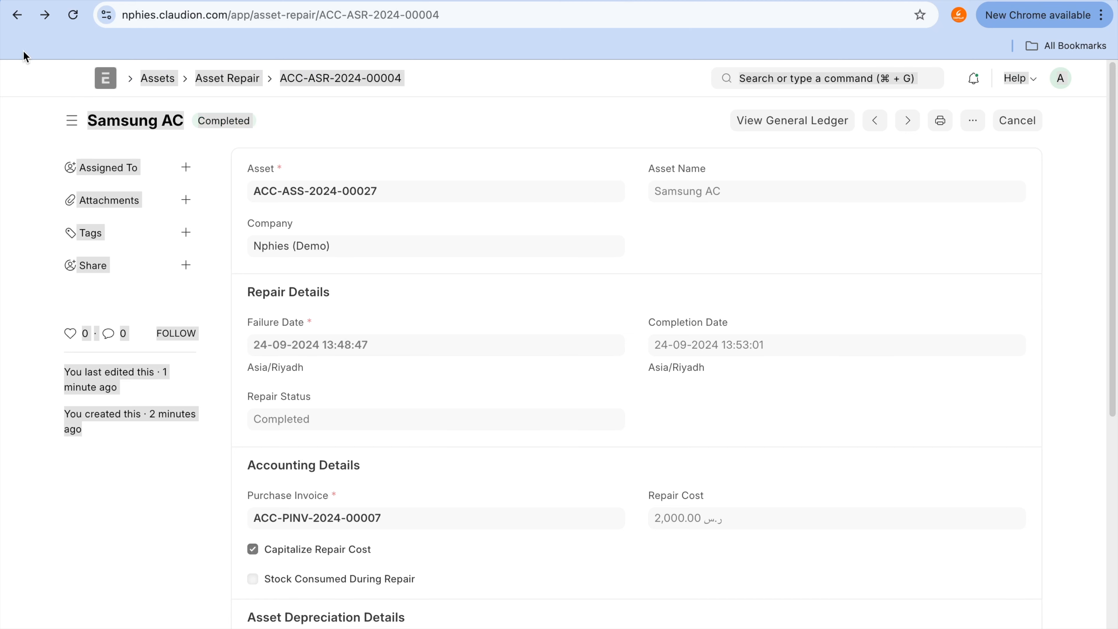
{"action": "left_click", "coordinate": [20, 39]}
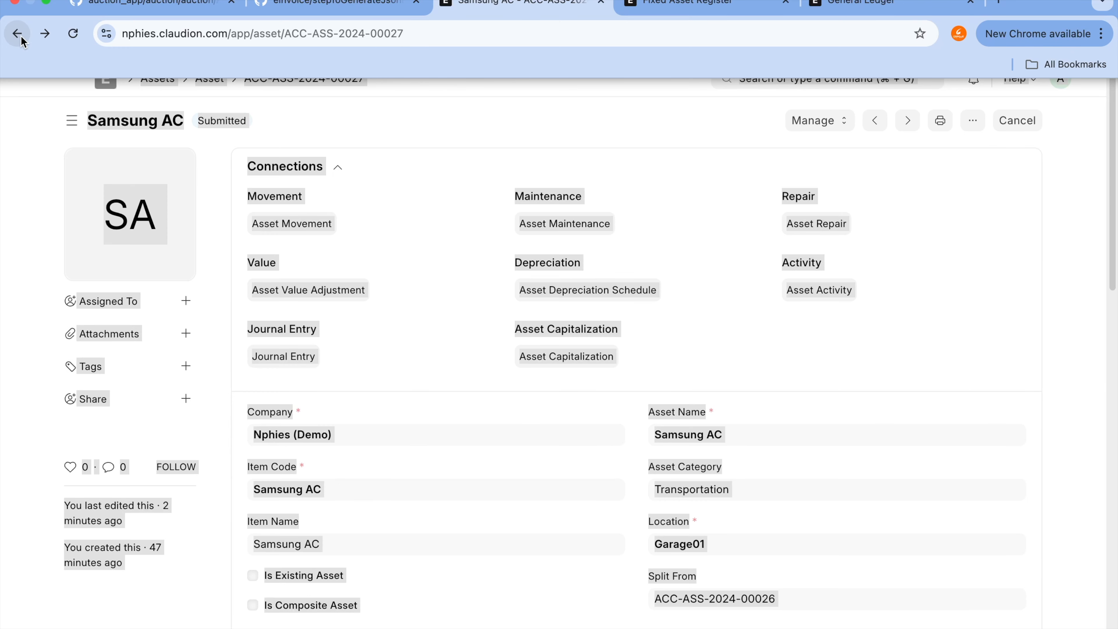
{"action": "left_click", "coordinate": [44, 104]}
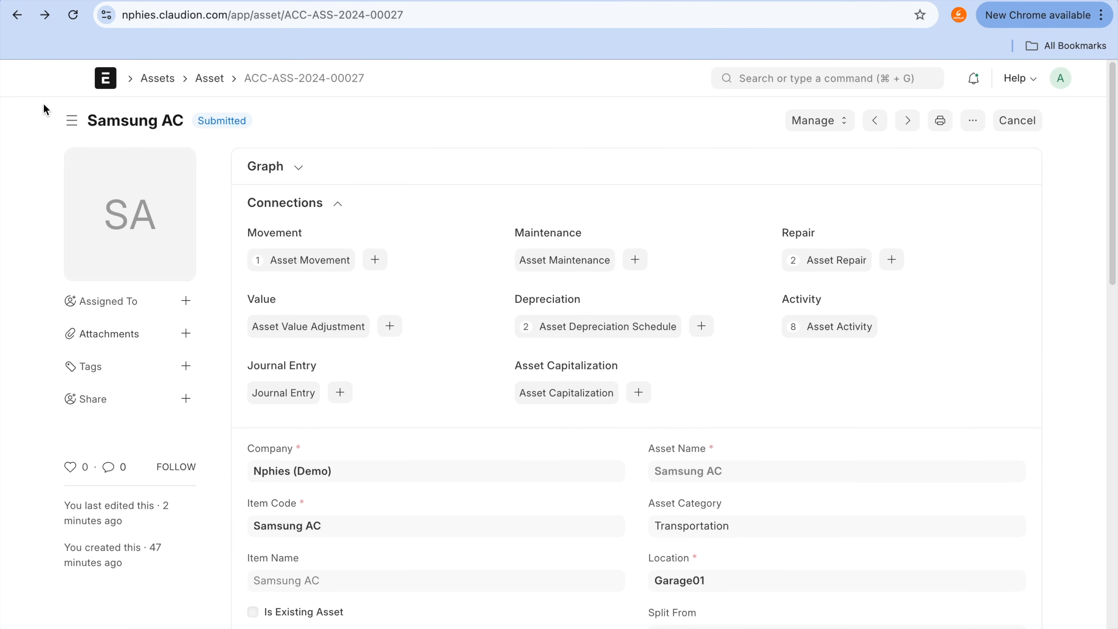
{"action": "left_click", "coordinate": [896, 258]}
{"action": "scroll", "coordinate": [429, 538], "scroll_direction": "down", "scroll_amount": 2}
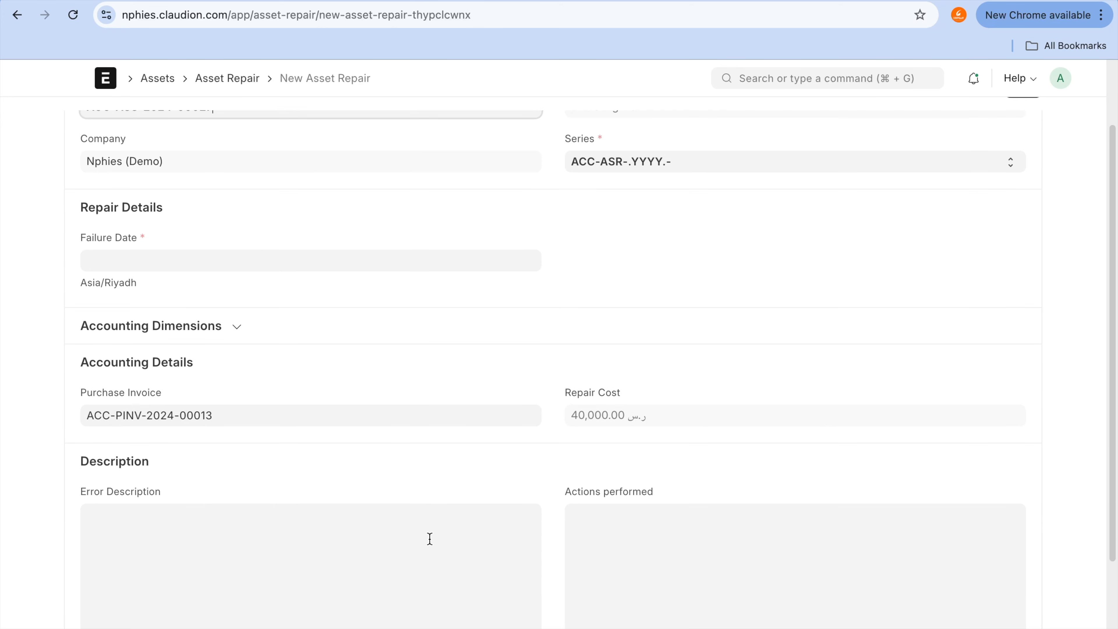
{"action": "scroll", "coordinate": [384, 492], "scroll_direction": "down", "scroll_amount": 4}
{"action": "scroll", "coordinate": [384, 492], "scroll_direction": "up", "scroll_amount": 6}
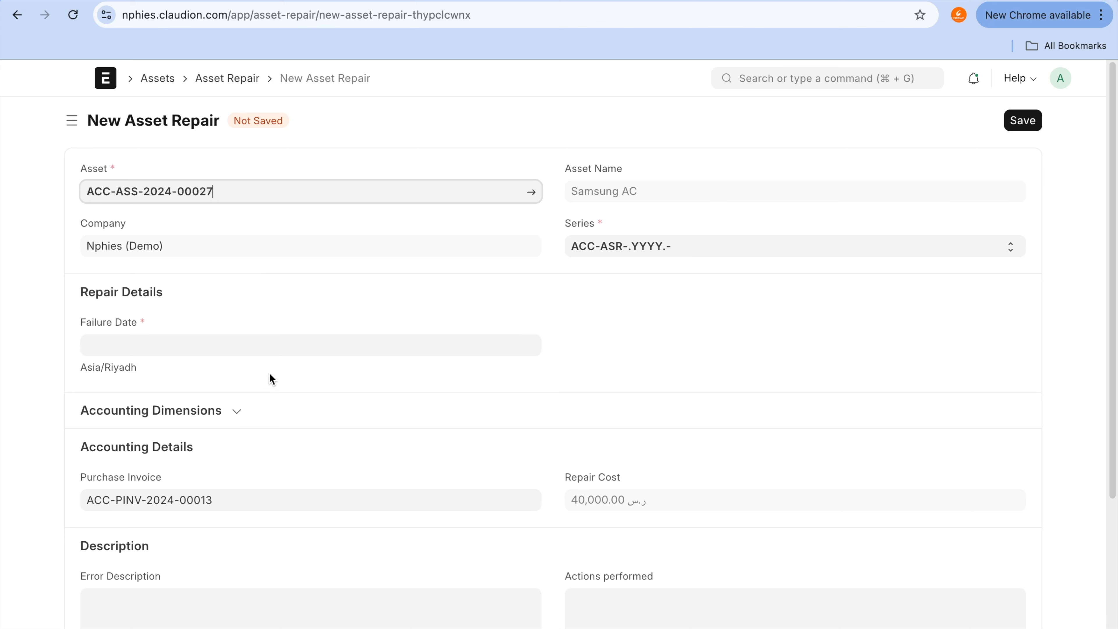
{"action": "left_click", "coordinate": [275, 353]}
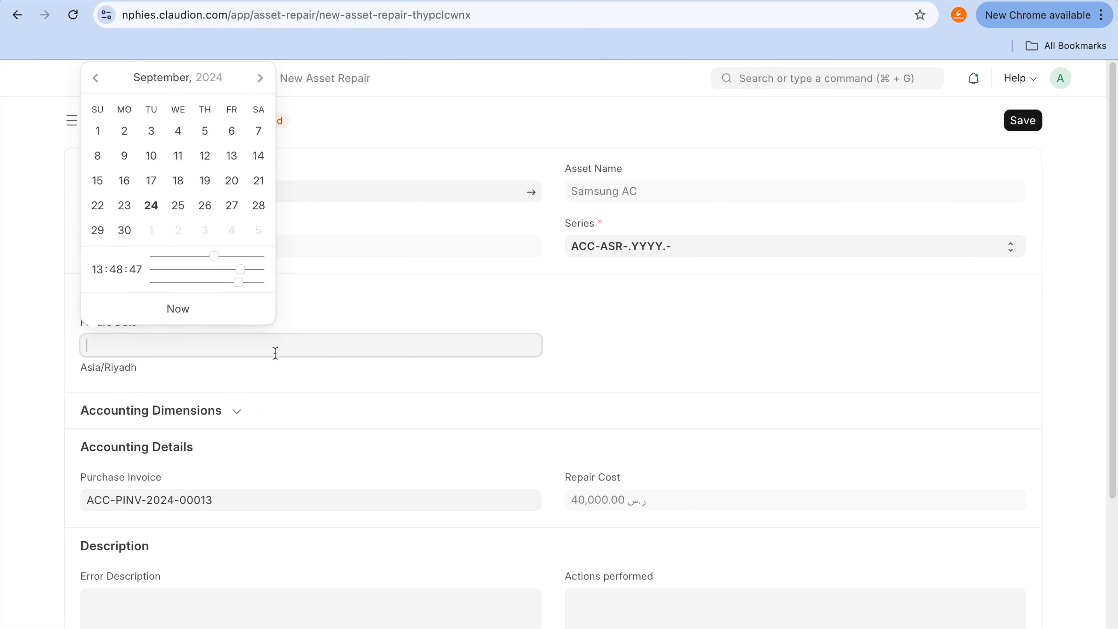
{"action": "left_click", "coordinate": [151, 206]}
{"action": "scroll", "coordinate": [387, 452], "scroll_direction": "down", "scroll_amount": 2}
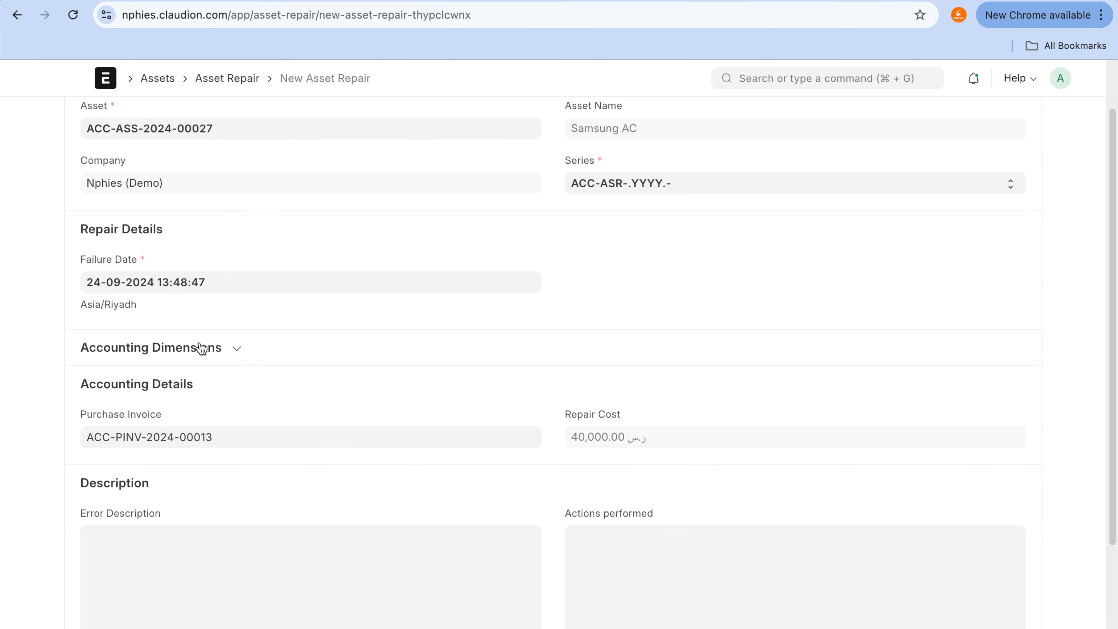
{"action": "left_click", "coordinate": [200, 348]}
{"action": "left_click", "coordinate": [201, 348]}
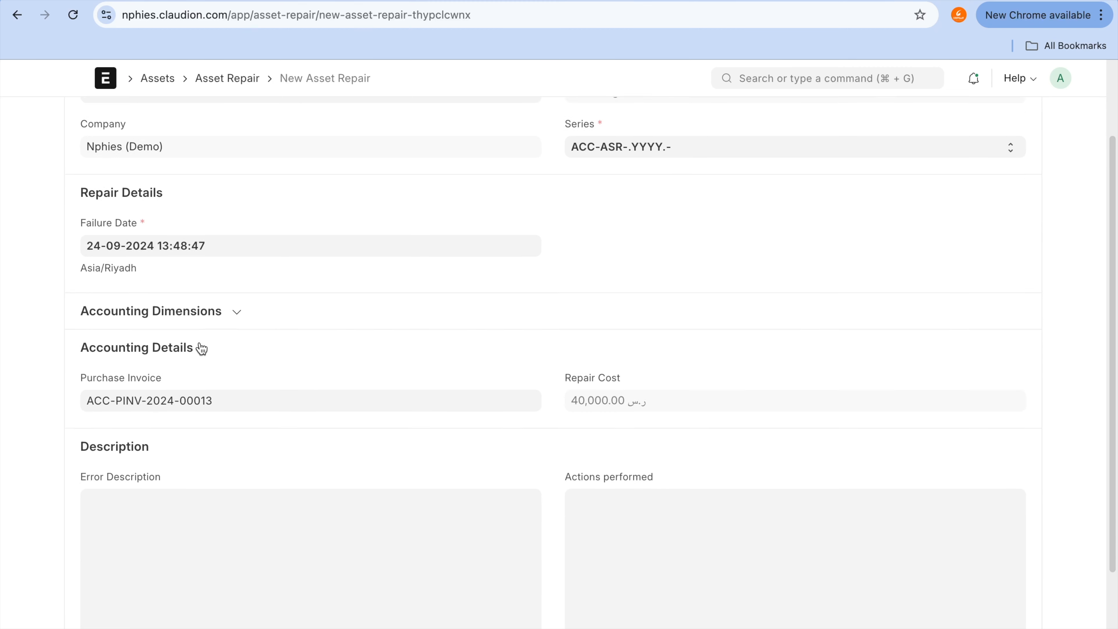
{"action": "scroll", "coordinate": [200, 347], "scroll_direction": "down", "scroll_amount": 3}
{"action": "scroll", "coordinate": [237, 328], "scroll_direction": "up", "scroll_amount": 5}
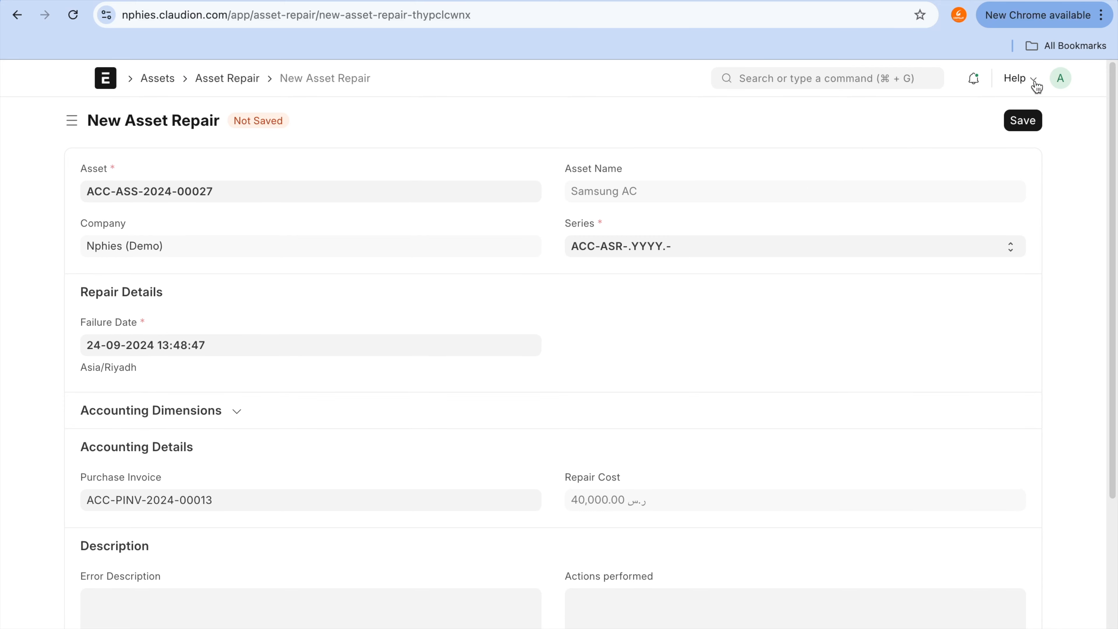
{"action": "left_click", "coordinate": [1017, 124]}
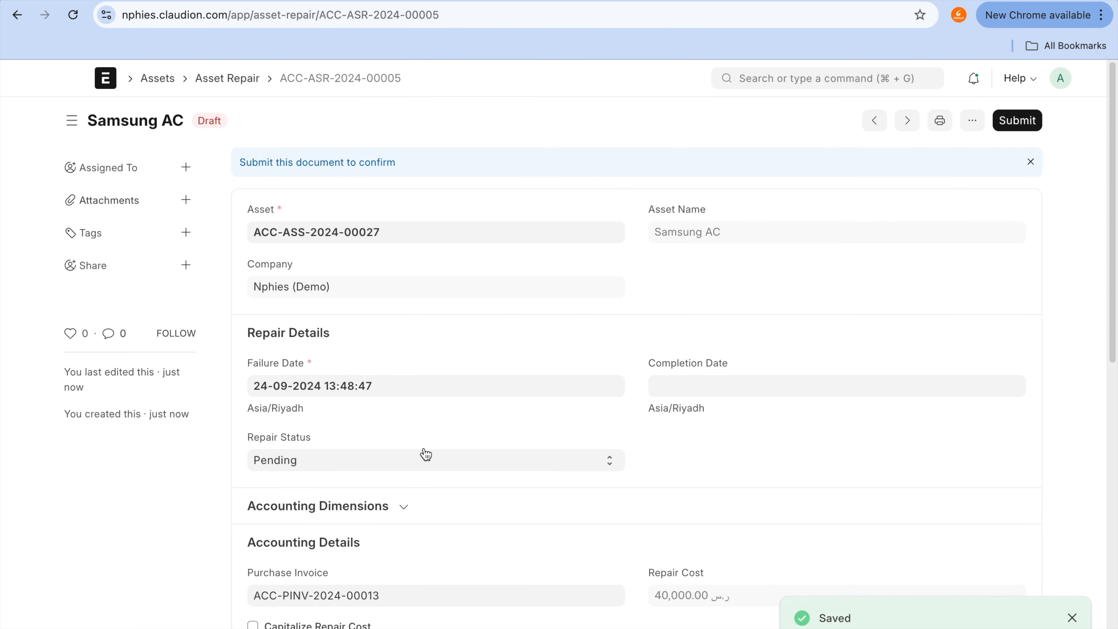
Step: Enable Capitalize Repair Cost and change the purchase invoice to ACC-PINV-2024-00008
{"action": "scroll", "coordinate": [425, 454], "scroll_direction": "down", "scroll_amount": 4}
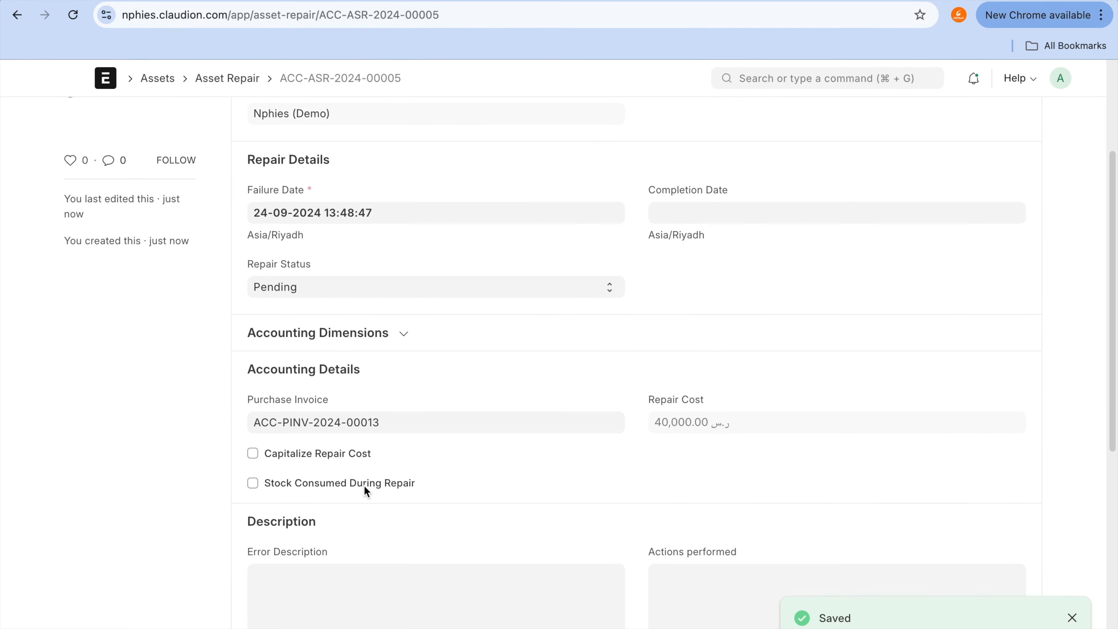
{"action": "left_click", "coordinate": [368, 454]}
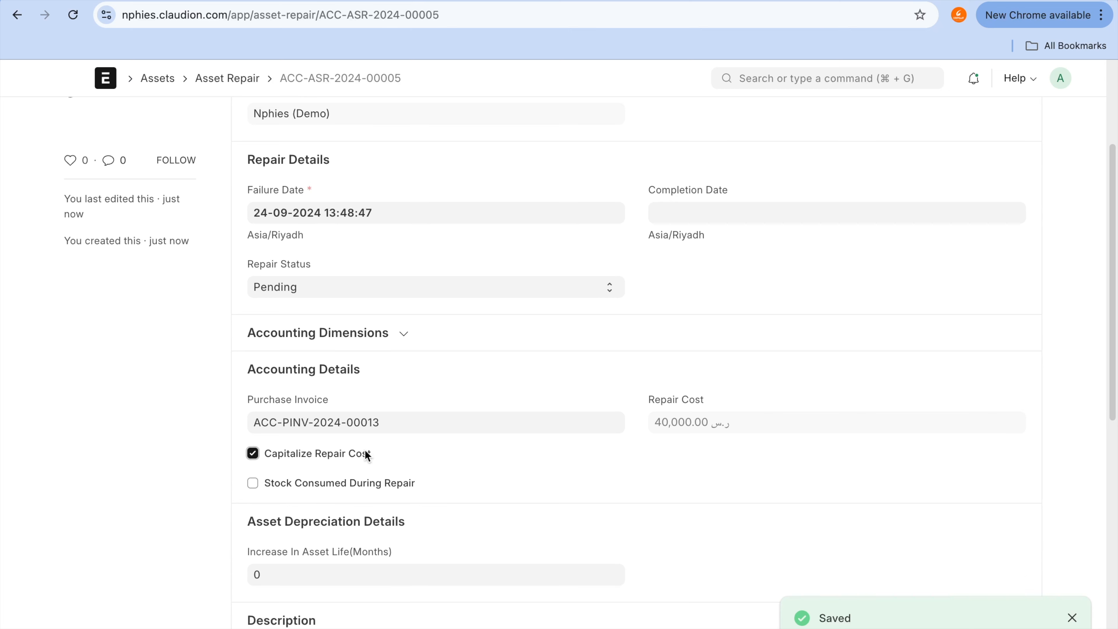
{"action": "left_click", "coordinate": [365, 452]}
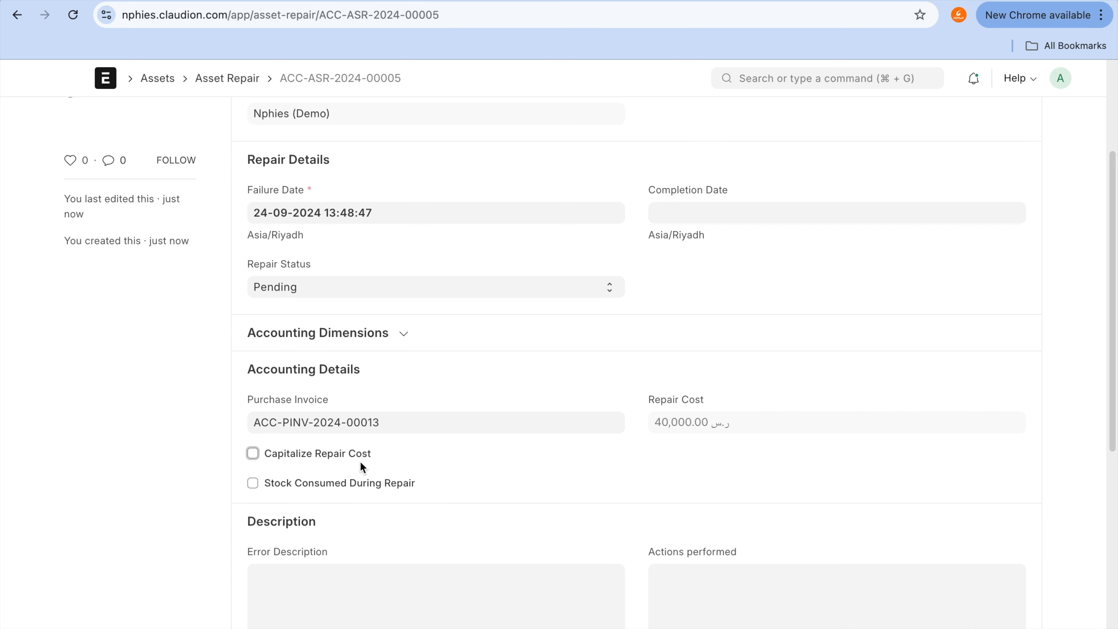
{"action": "left_click", "coordinate": [356, 452]}
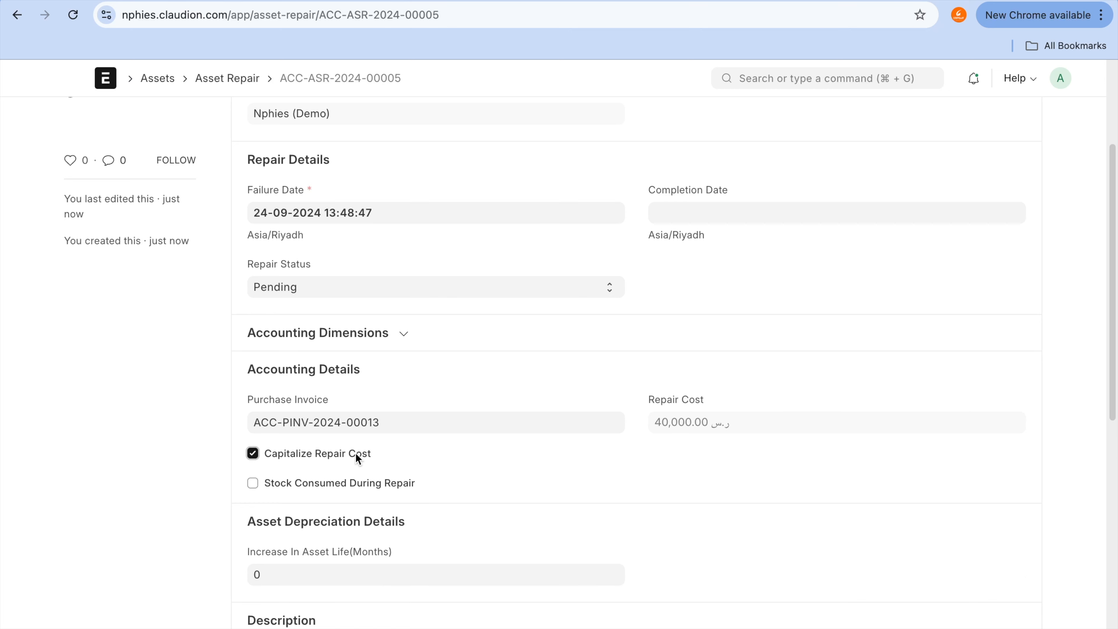
{"action": "left_click", "coordinate": [396, 425]}
{"action": "key", "text": "super+a"}
{"action": "key", "text": "BackSpace"}
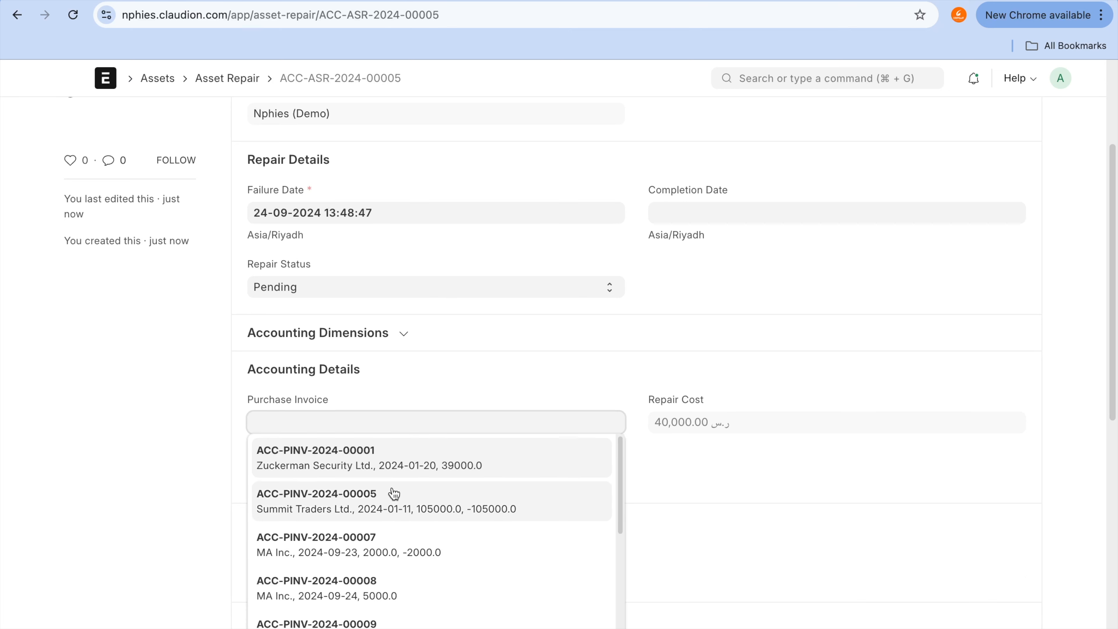
{"action": "left_click", "coordinate": [381, 593]}
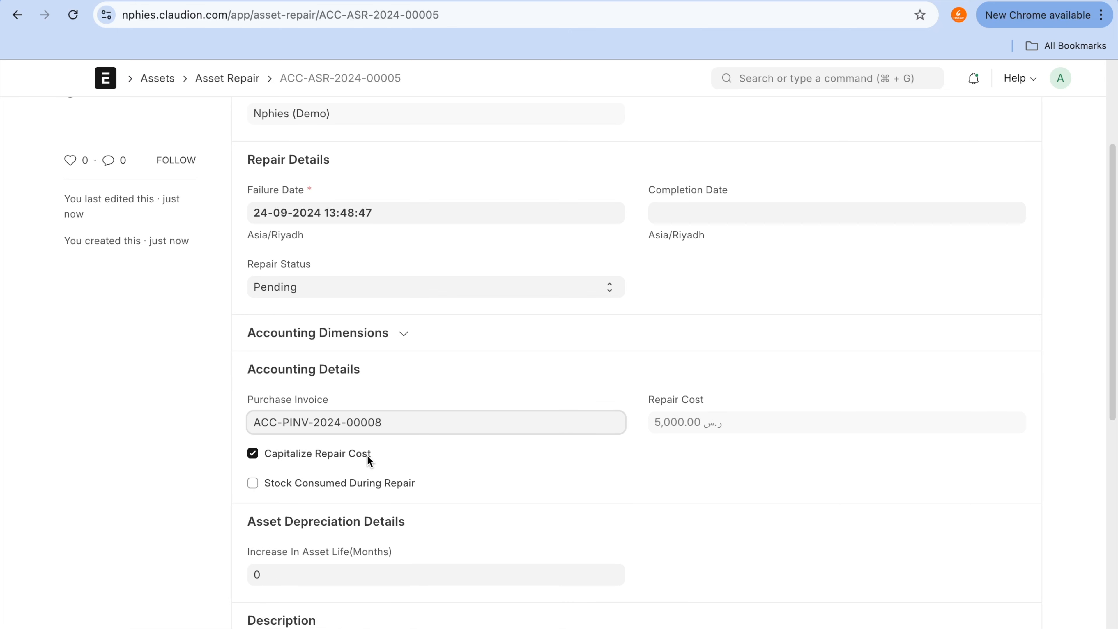
Step: Try 12 as the Increase In Asset Life(Months) value and clear the field again
{"action": "left_click", "coordinate": [370, 579]}
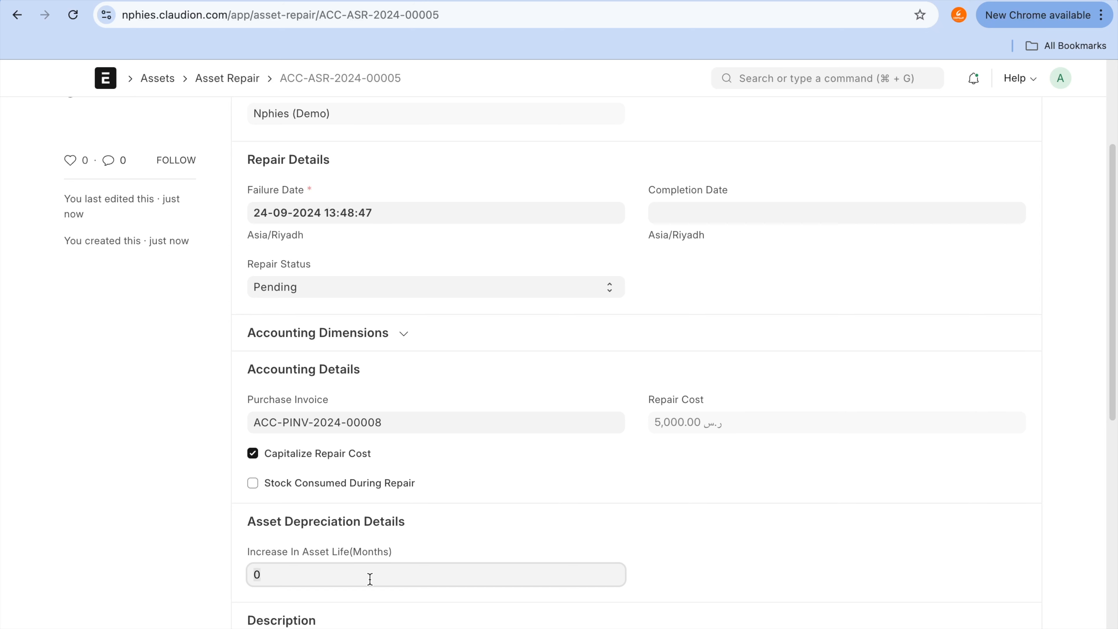
{"action": "type", "text": "12"}
{"action": "key", "text": "BackSpace"}
Step: Enable Stock Consumed During Repair for this asset repair
{"action": "scroll", "coordinate": [334, 583], "scroll_direction": "down", "scroll_amount": 3}
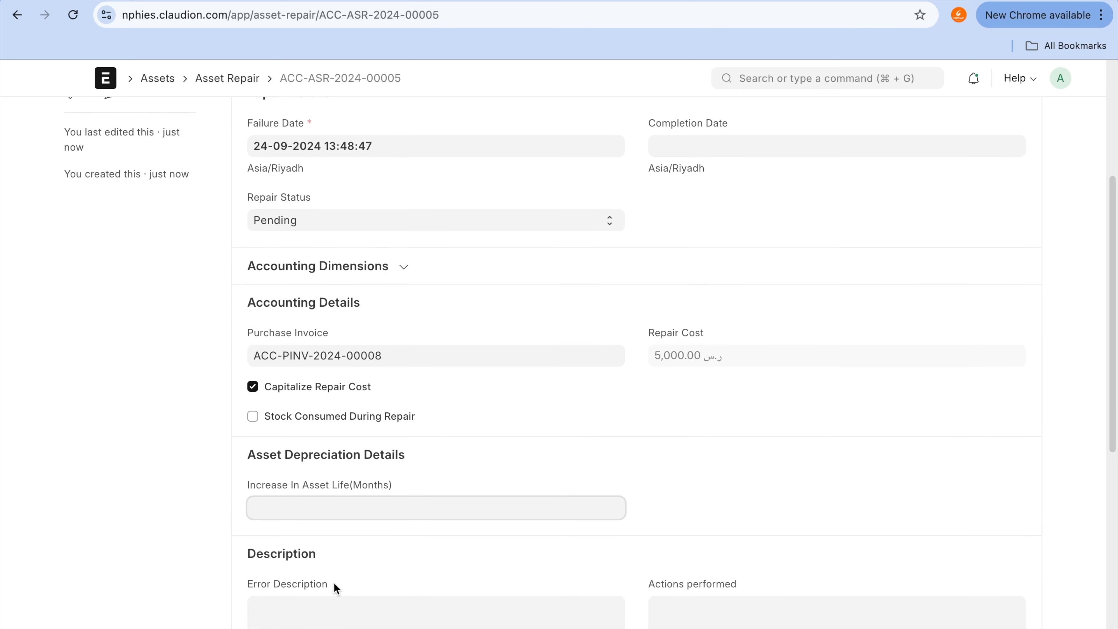
{"action": "left_click", "coordinate": [299, 415]}
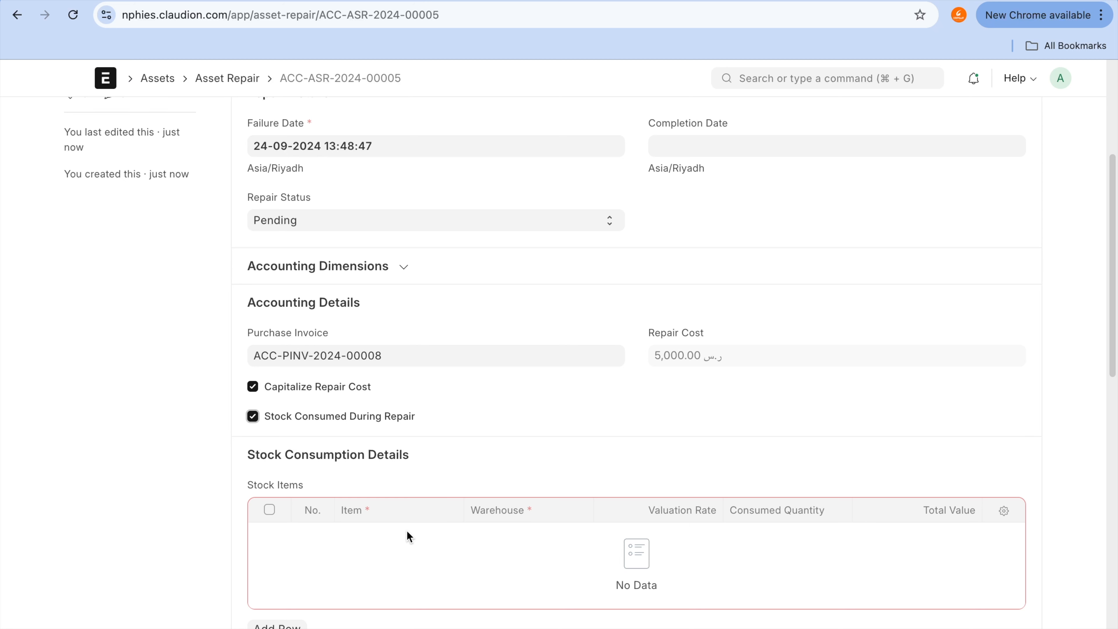
Step: Add an empty row to Stock Items, view the selectable items, and delete the row
{"action": "left_click", "coordinate": [277, 625]}
{"action": "scroll", "coordinate": [418, 505], "scroll_direction": "down", "scroll_amount": 7}
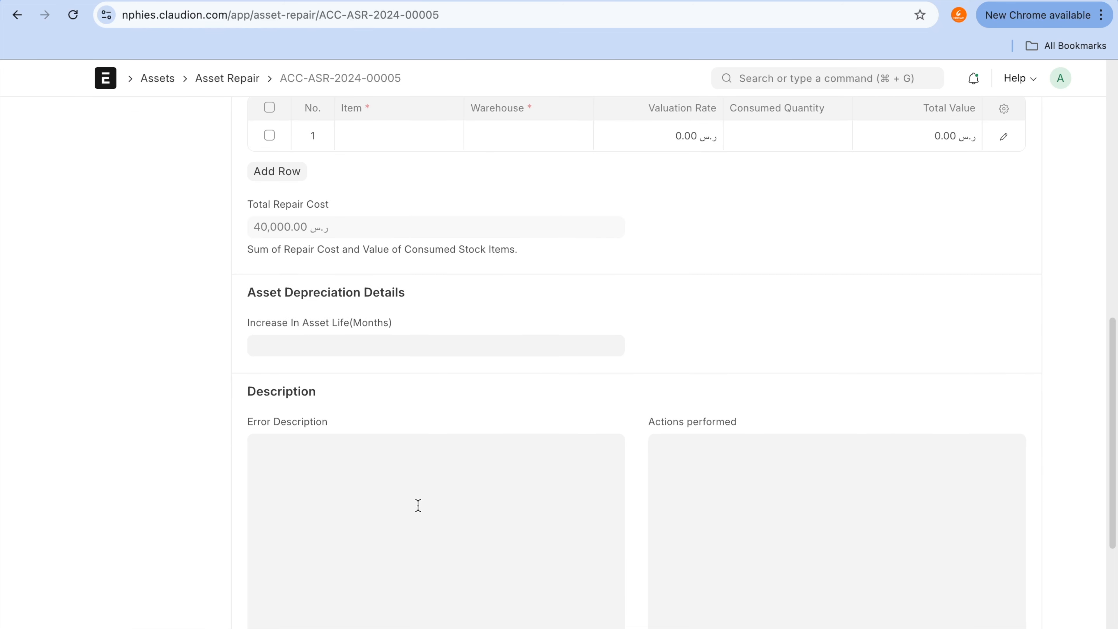
{"action": "scroll", "coordinate": [417, 504], "scroll_direction": "up", "scroll_amount": 5}
{"action": "left_click", "coordinate": [412, 383]}
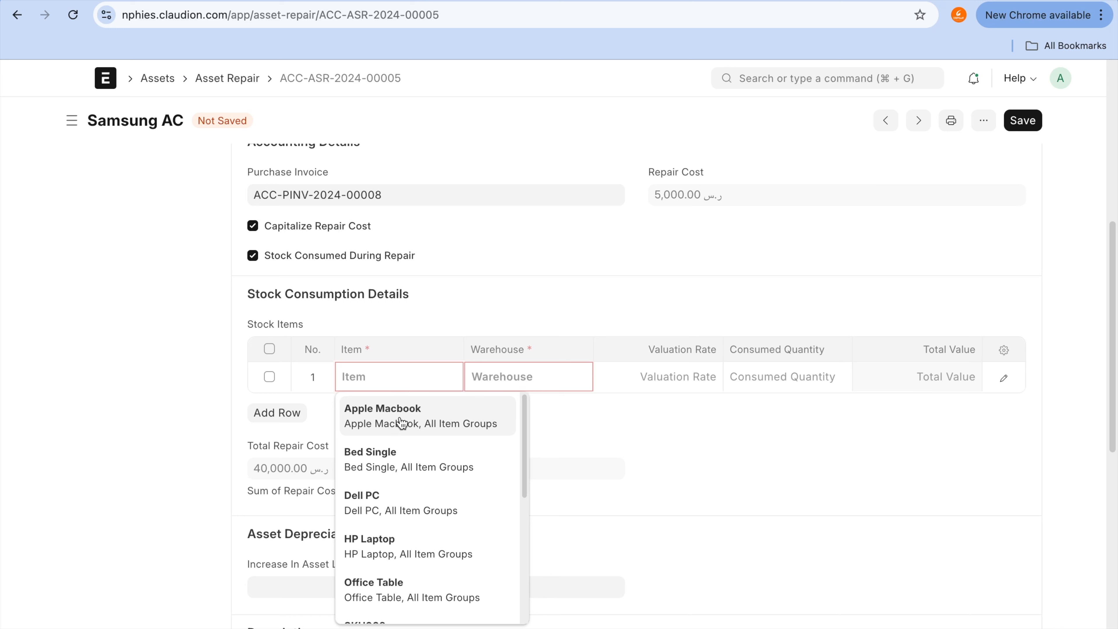
{"action": "left_click", "coordinate": [174, 401]}
{"action": "left_click", "coordinate": [269, 349]}
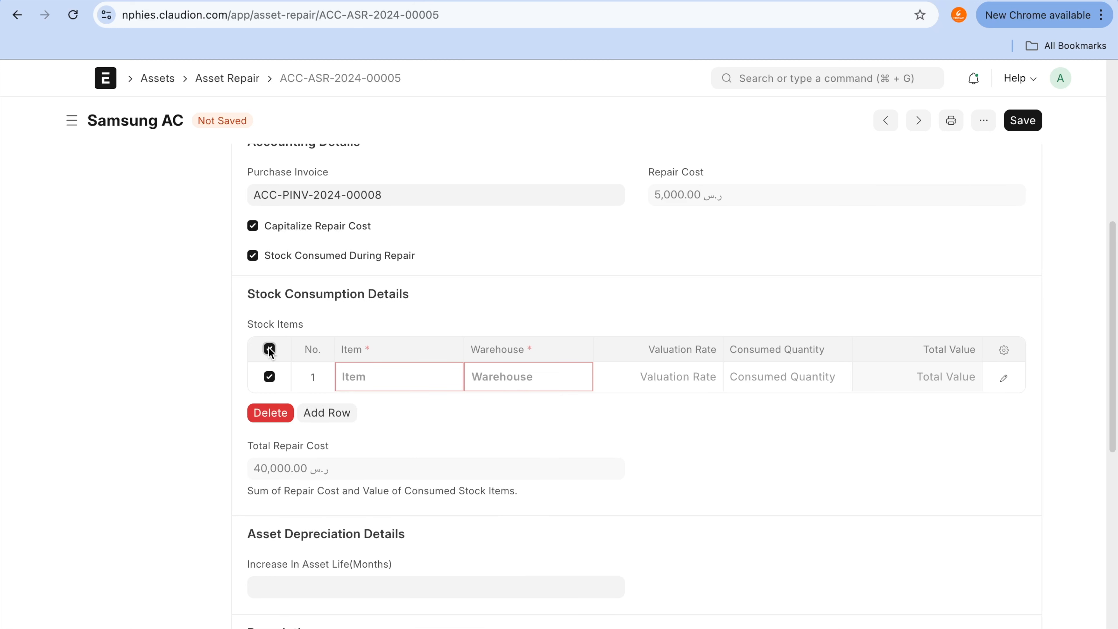
{"action": "left_click", "coordinate": [271, 416]}
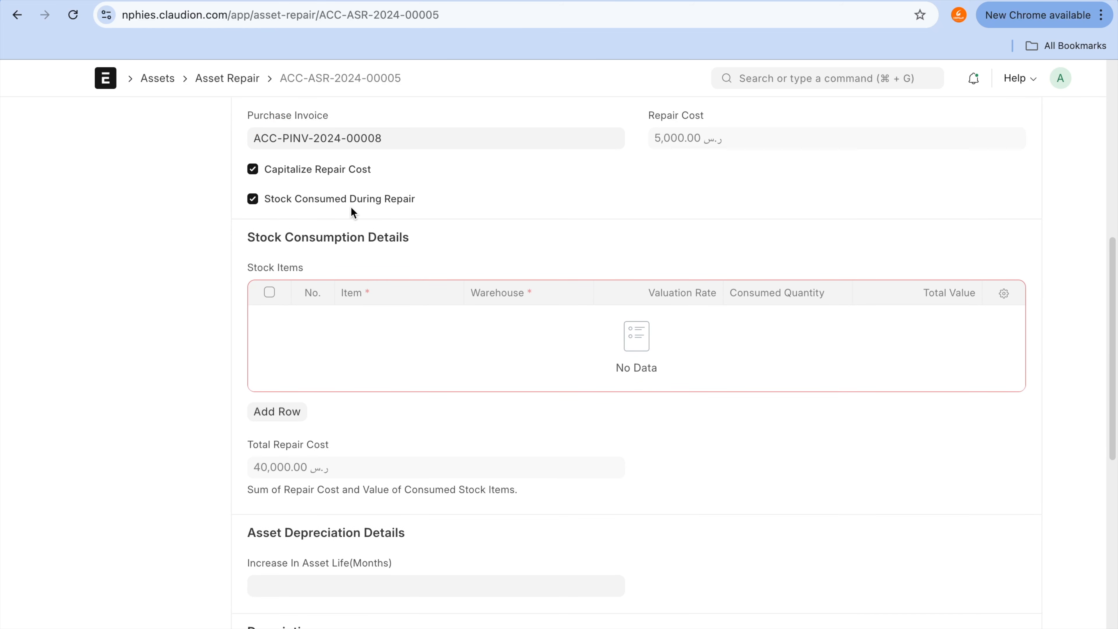
Step: Set Increase In Asset Life(Months) to 12 in the Asset Depreciation Details
{"action": "scroll", "coordinate": [352, 210], "scroll_direction": "down", "scroll_amount": 1}
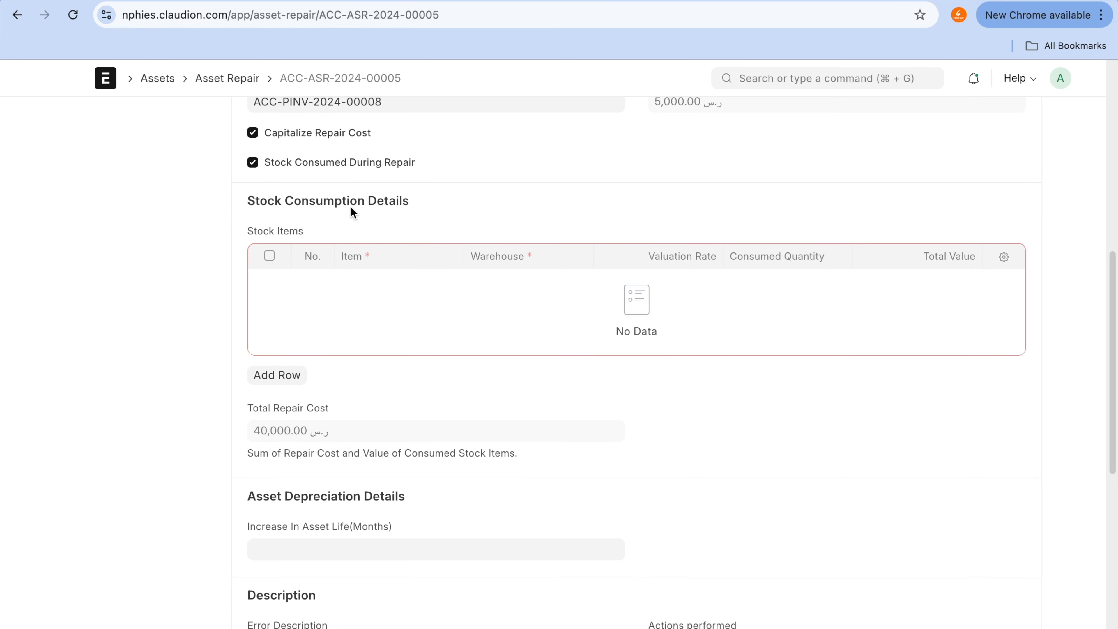
{"action": "scroll", "coordinate": [351, 210], "scroll_direction": "down", "scroll_amount": 1}
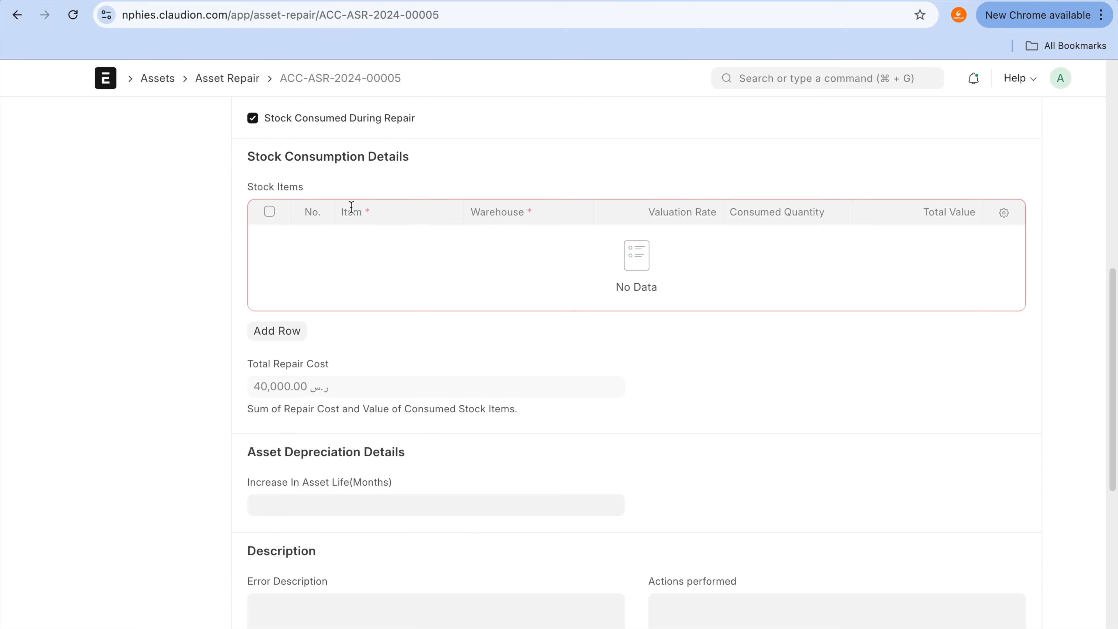
{"action": "scroll", "coordinate": [352, 207], "scroll_direction": "down", "scroll_amount": 1}
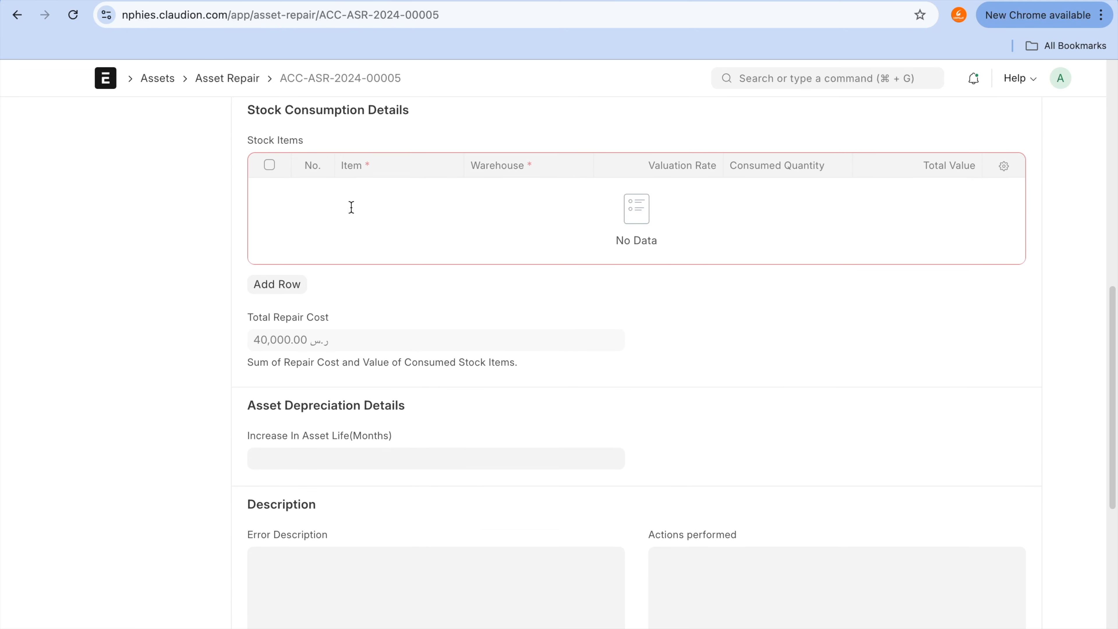
{"action": "left_click", "coordinate": [401, 448]}
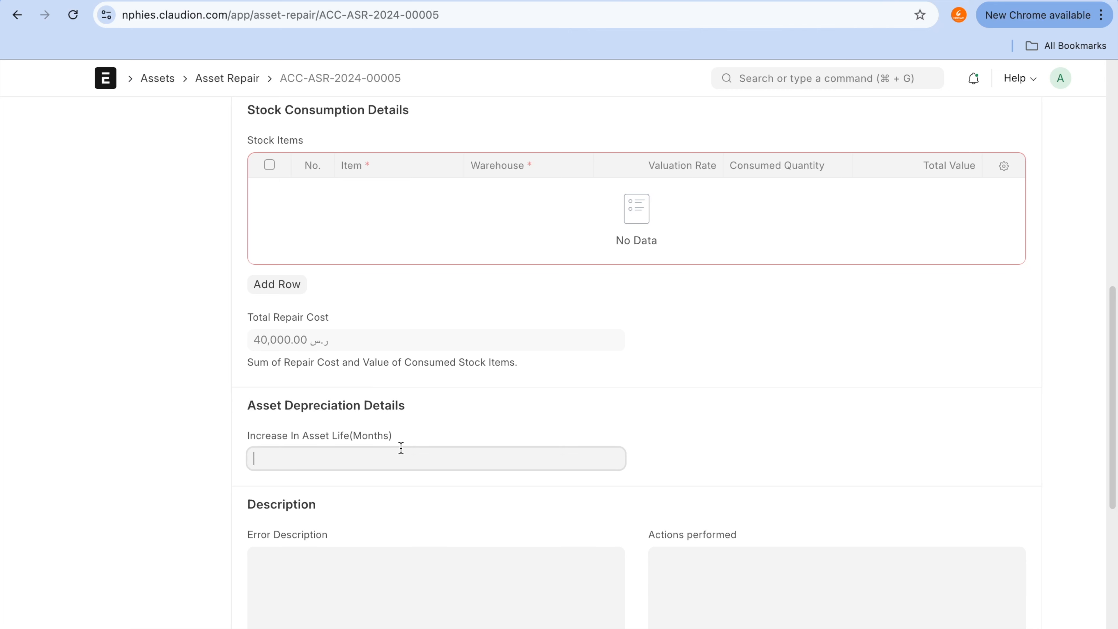
{"action": "scroll", "coordinate": [401, 448], "scroll_direction": "down", "scroll_amount": 8}
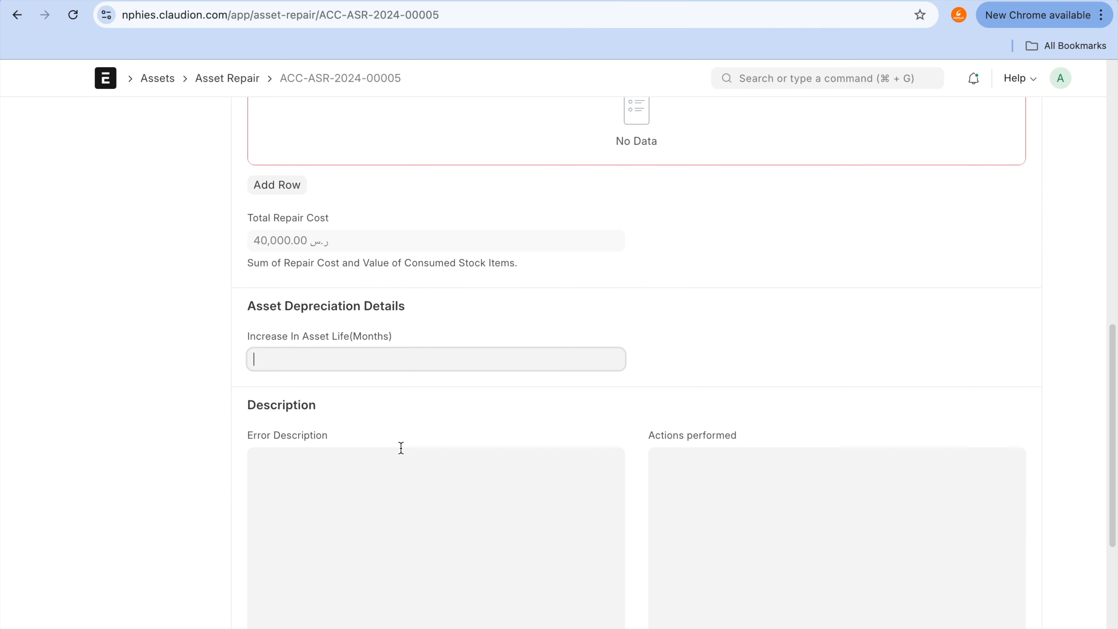
{"action": "scroll", "coordinate": [401, 449], "scroll_direction": "up", "scroll_amount": 17}
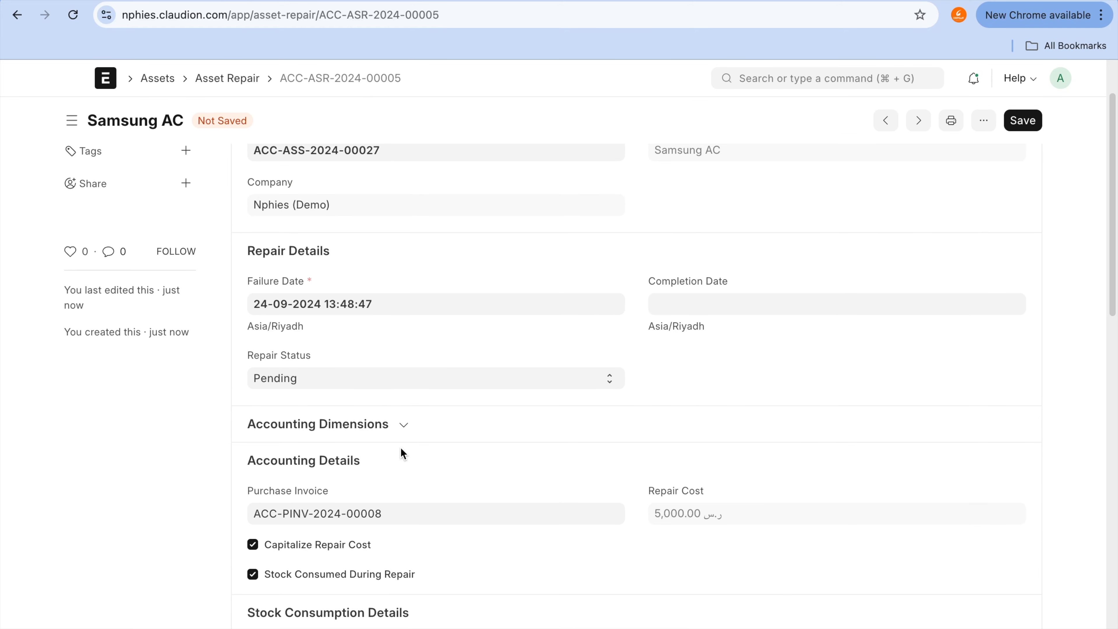
{"action": "scroll", "coordinate": [403, 454], "scroll_direction": "up", "scroll_amount": 2}
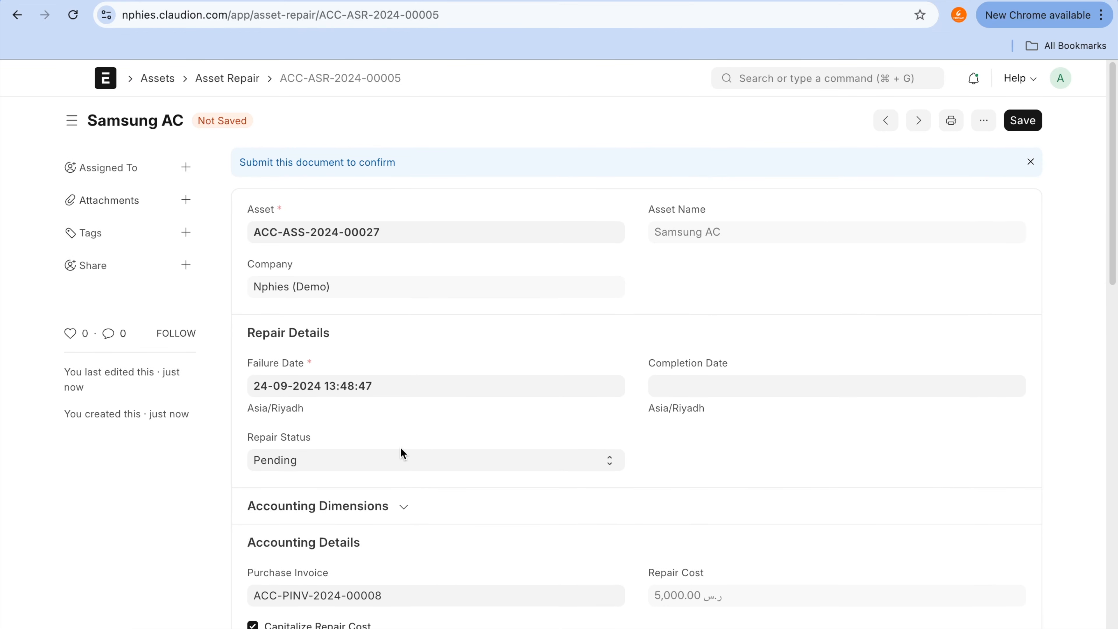
{"action": "scroll", "coordinate": [401, 453], "scroll_direction": "down", "scroll_amount": 10}
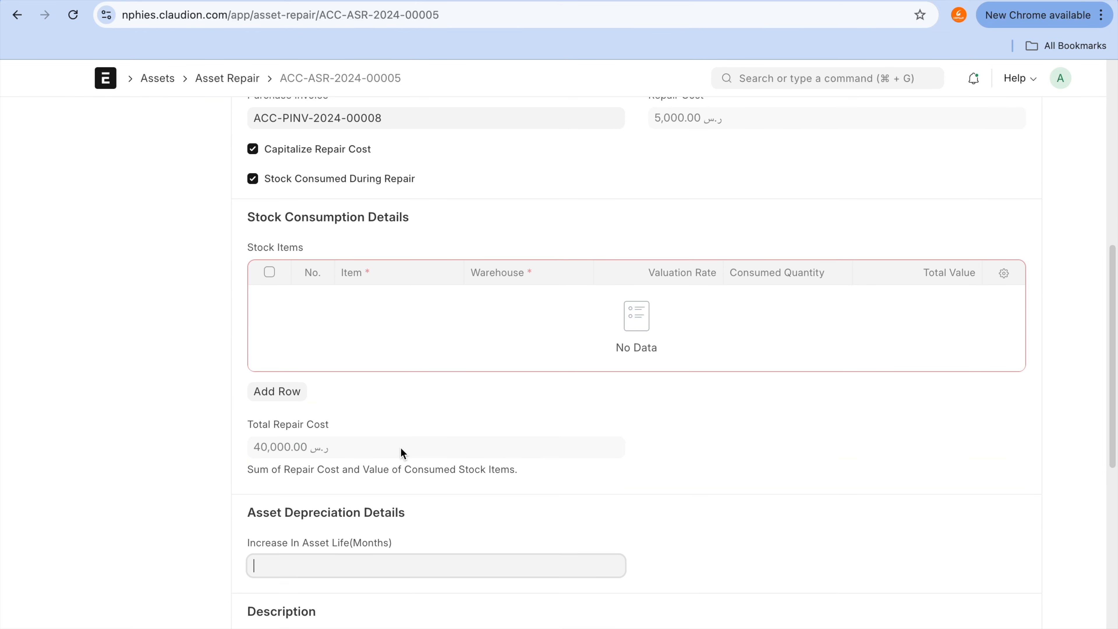
{"action": "type", "text": "12"}
{"action": "left_click", "coordinate": [301, 246]}
{"action": "mouse_move", "coordinate": [301, 242]}
{"action": "left_mouse_down"}
{"action": "mouse_move", "coordinate": [233, 248]}
{"action": "mouse_move", "coordinate": [360, 358]}
{"action": "mouse_move", "coordinate": [254, 254]}
{"action": "left_mouse_up"}
Step: Switch Capitalize Repair Cost off and back on, and review the repair's accounting and stock consumption fields
{"action": "scroll", "coordinate": [434, 264], "scroll_direction": "up", "scroll_amount": 3}
{"action": "left_click", "coordinate": [342, 283]}
{"action": "left_click", "coordinate": [342, 283]}
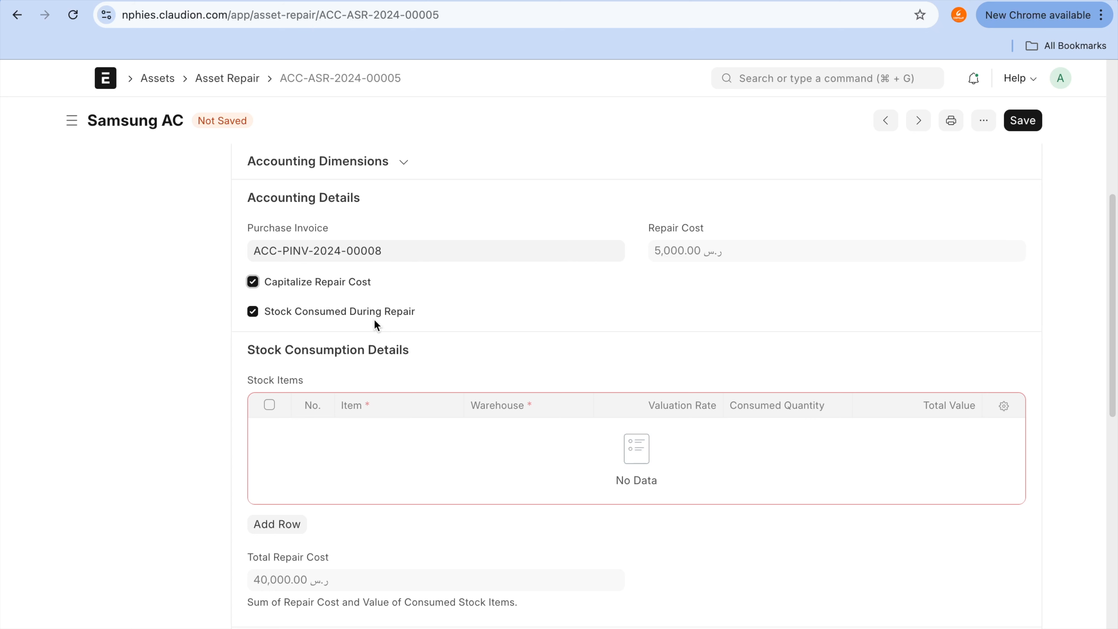
{"action": "scroll", "coordinate": [375, 320], "scroll_direction": "up", "scroll_amount": 8}
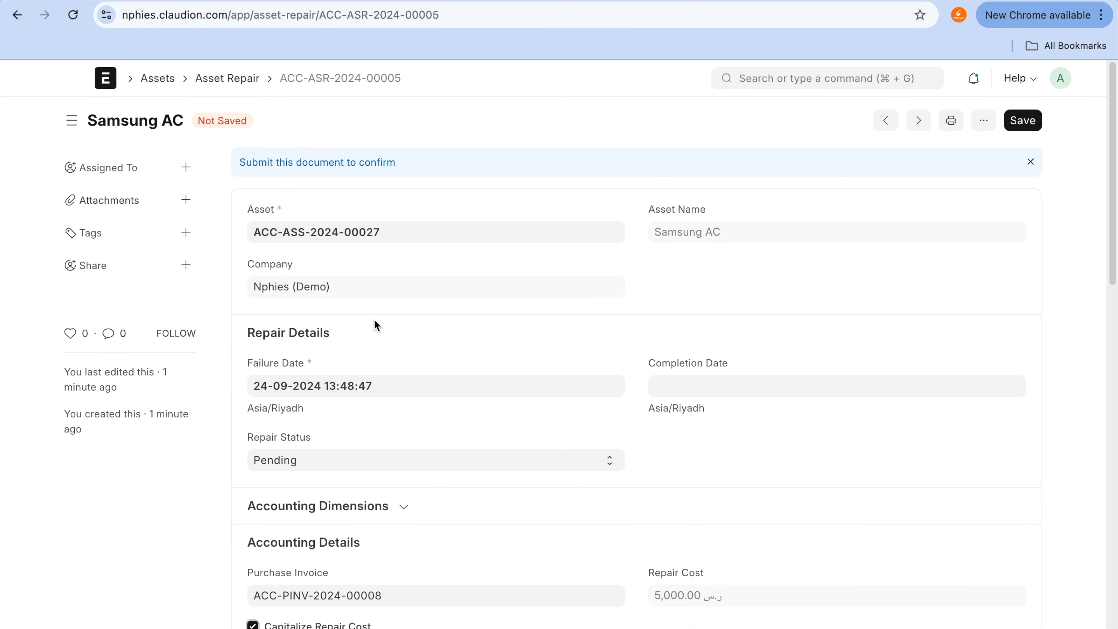
{"action": "scroll", "coordinate": [374, 322], "scroll_direction": "down", "scroll_amount": 8}
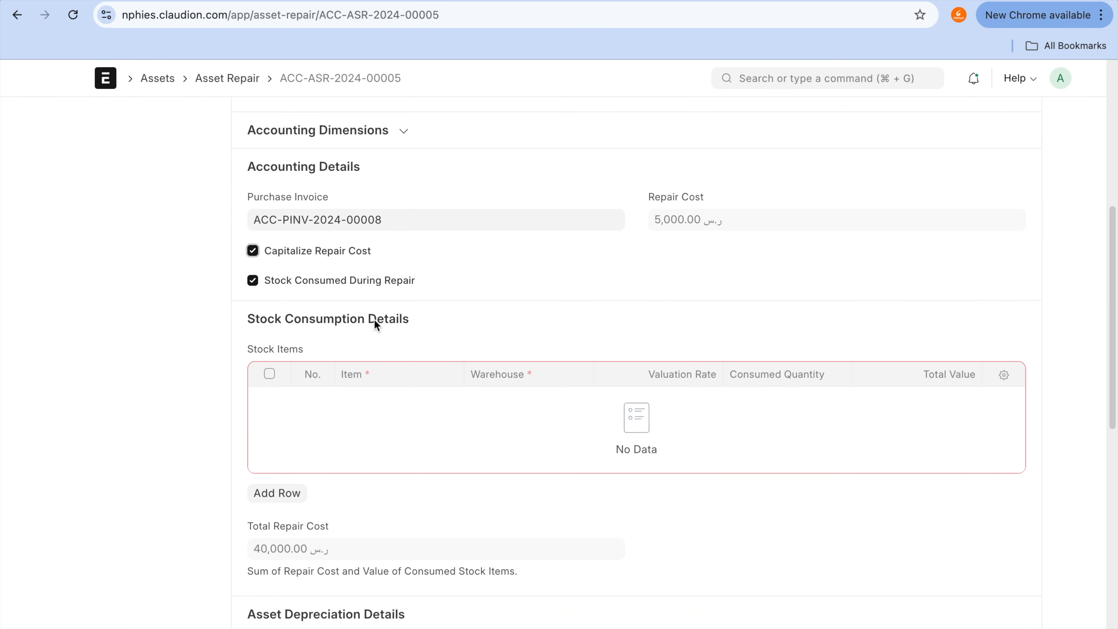
Step: View the Repair Status options, and review the repair's stock consumption and asset depreciation details
{"action": "scroll", "coordinate": [374, 319], "scroll_direction": "up", "scroll_amount": 4}
{"action": "left_click", "coordinate": [417, 267]}
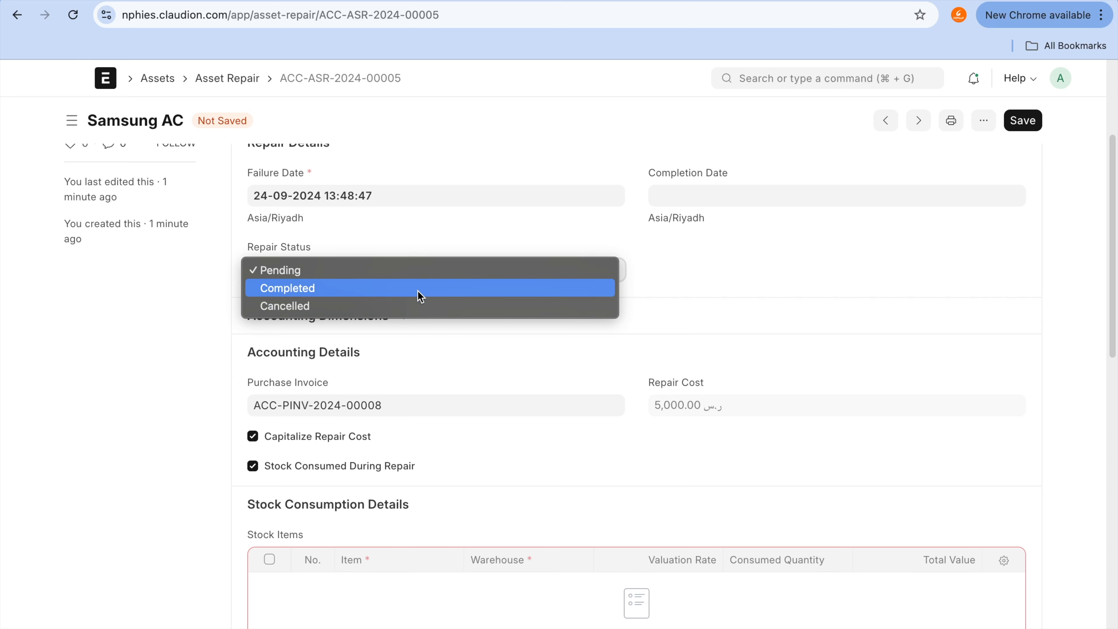
{"action": "left_click", "coordinate": [742, 313]}
{"action": "scroll", "coordinate": [743, 313], "scroll_direction": "down", "scroll_amount": 15}
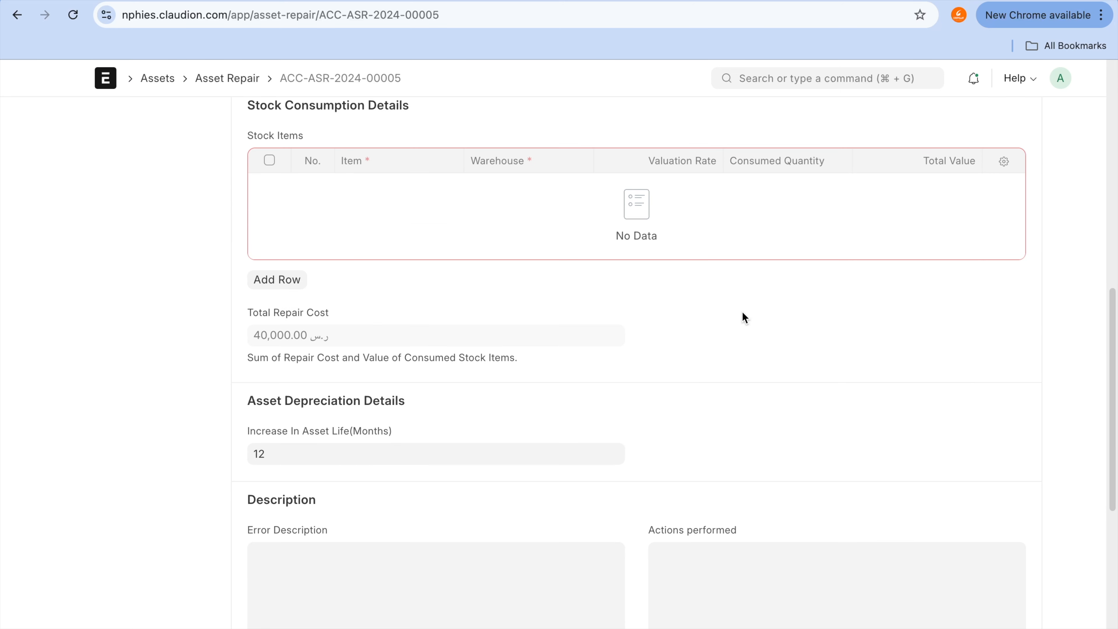
{"action": "scroll", "coordinate": [742, 311], "scroll_direction": "up", "scroll_amount": 15}
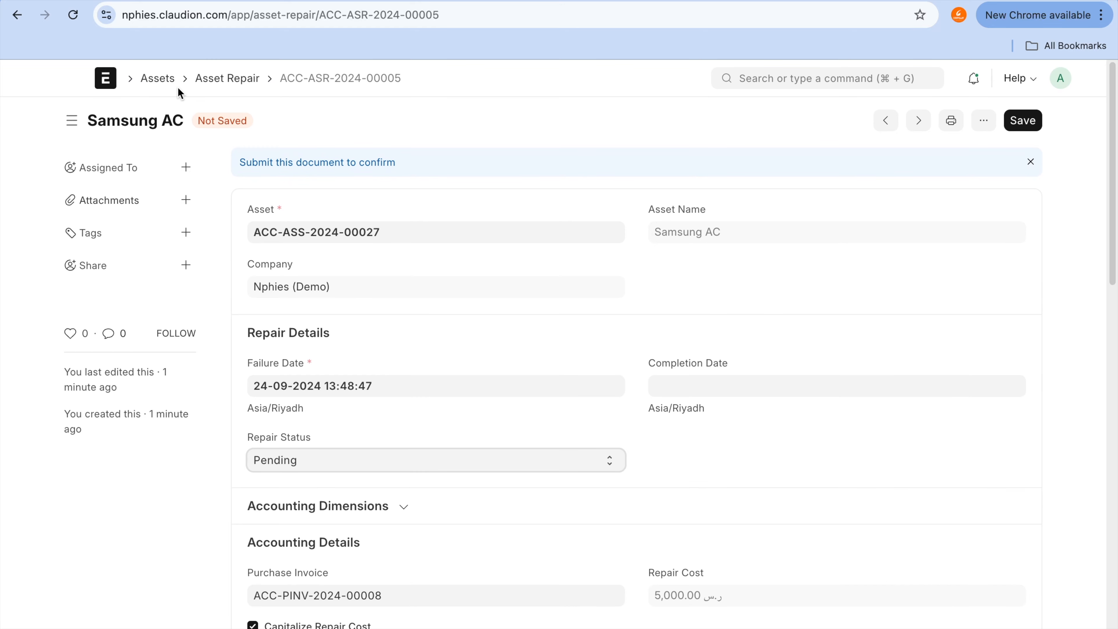
Step: Return to the Samsung AC asset and start a new value adjustment for it
{"action": "left_click", "coordinate": [16, 17]}
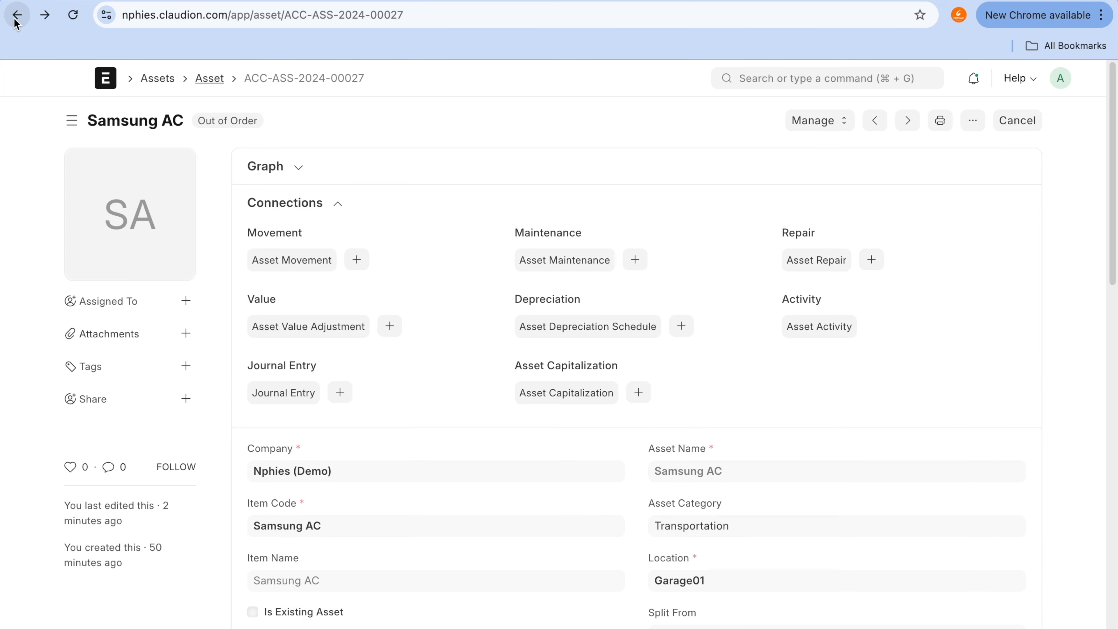
{"action": "left_click", "coordinate": [848, 121]}
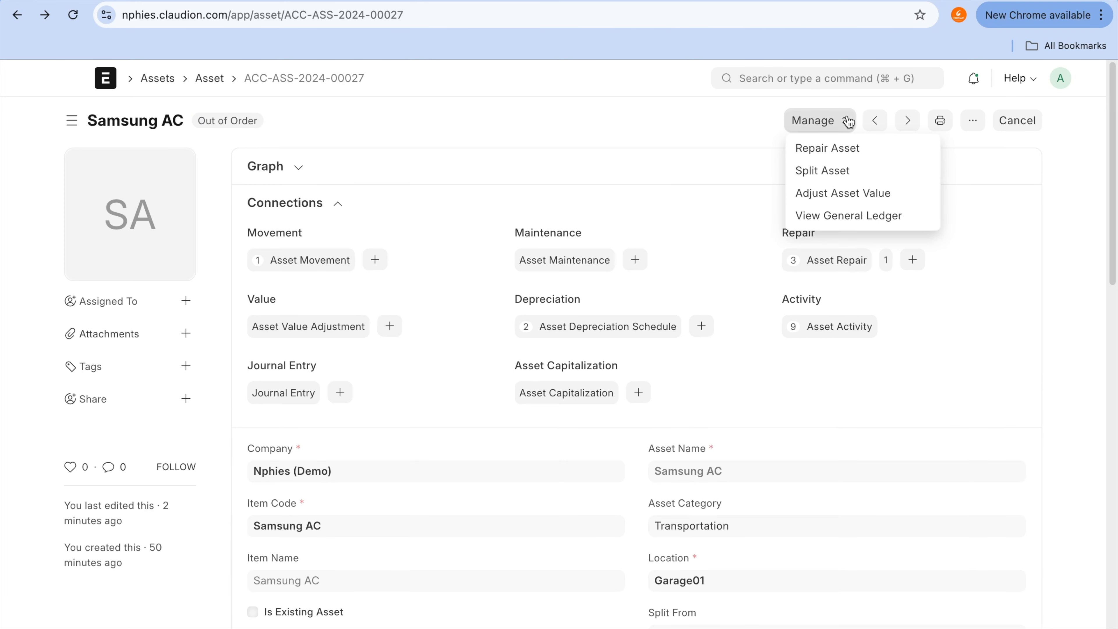
{"action": "left_click", "coordinate": [845, 194]}
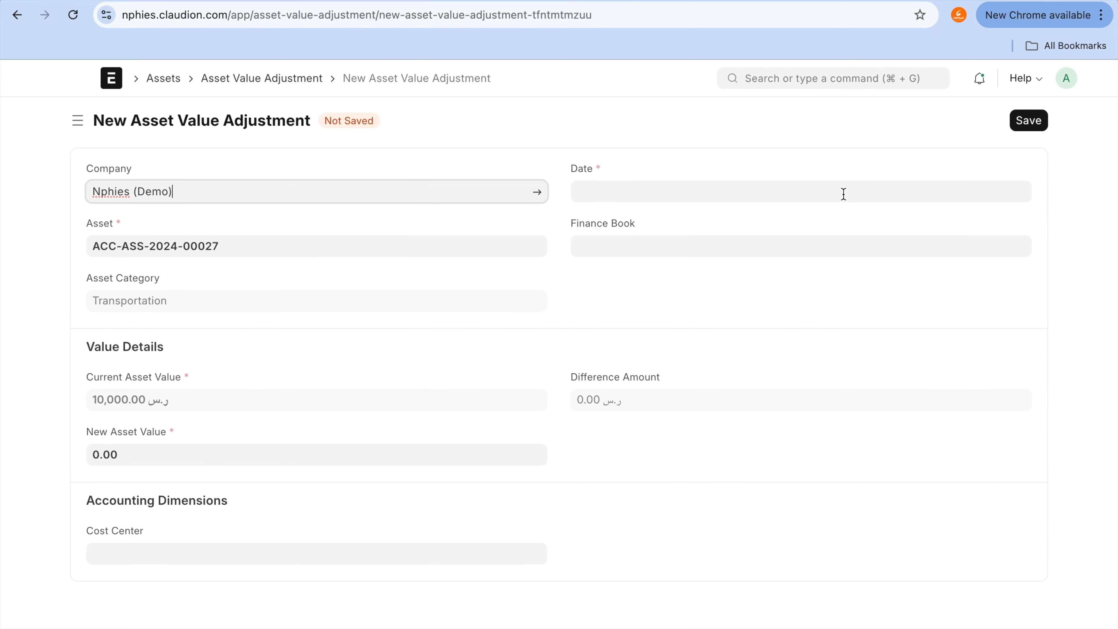
Step: Open the submitted Bed Single asset from the Asset list and review its details
{"action": "mouse_move", "coordinate": [793, 1]}
{"action": "left_click", "coordinate": [163, 78]}
{"action": "left_click", "coordinate": [264, 349]}
{"action": "scroll", "coordinate": [557, 417], "scroll_direction": "down", "scroll_amount": 7}
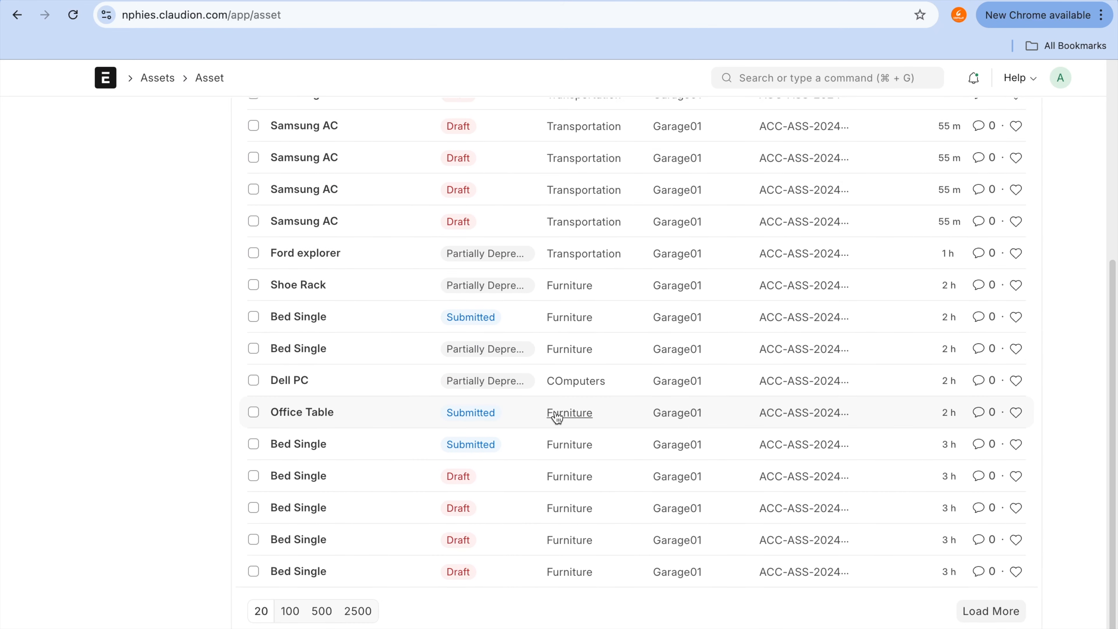
{"action": "left_click", "coordinate": [289, 324]}
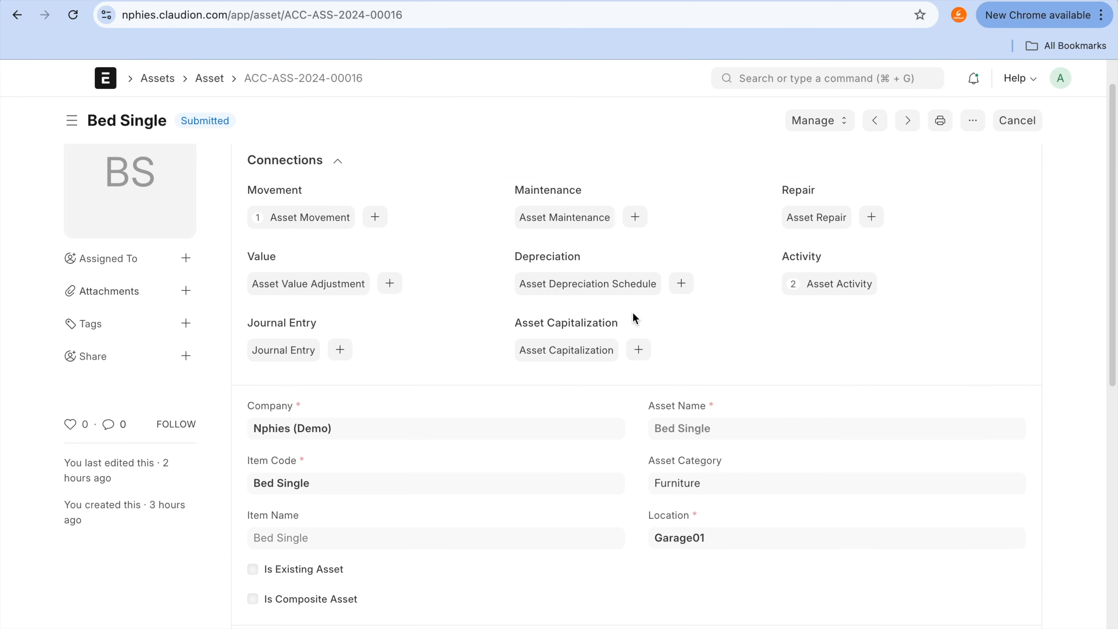
{"action": "scroll", "coordinate": [634, 318], "scroll_direction": "down", "scroll_amount": 5}
{"action": "scroll", "coordinate": [634, 318], "scroll_direction": "down", "scroll_amount": 3}
{"action": "scroll", "coordinate": [633, 318], "scroll_direction": "up", "scroll_amount": 10}
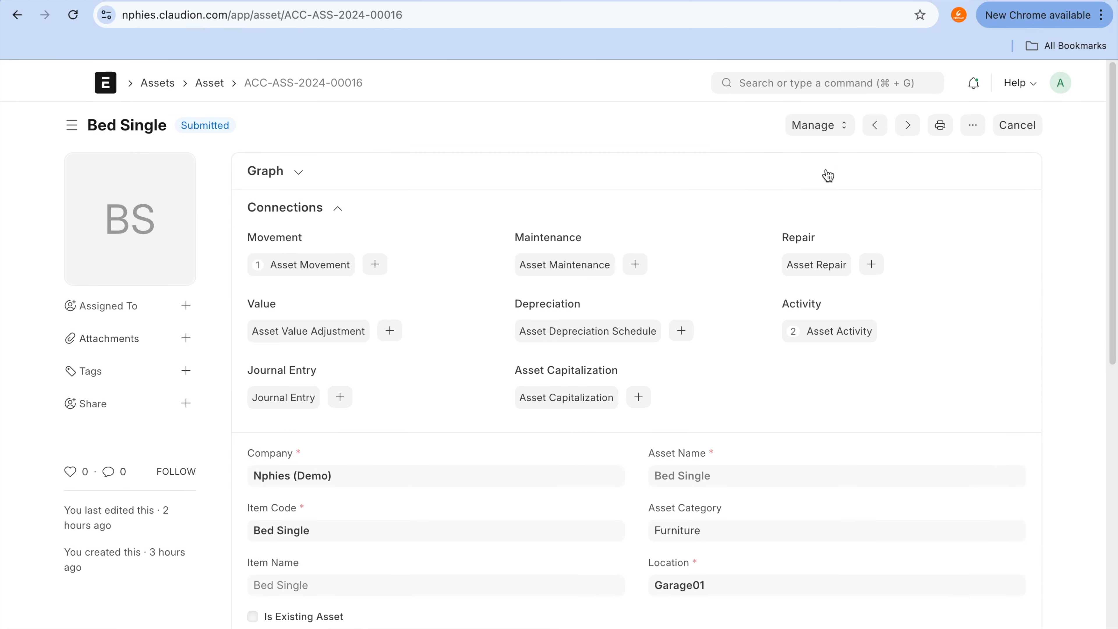
Step: Create a value adjustment for the Bed Single asset, dated 24-09-2024, with Finance book 01
{"action": "left_click", "coordinate": [829, 119]}
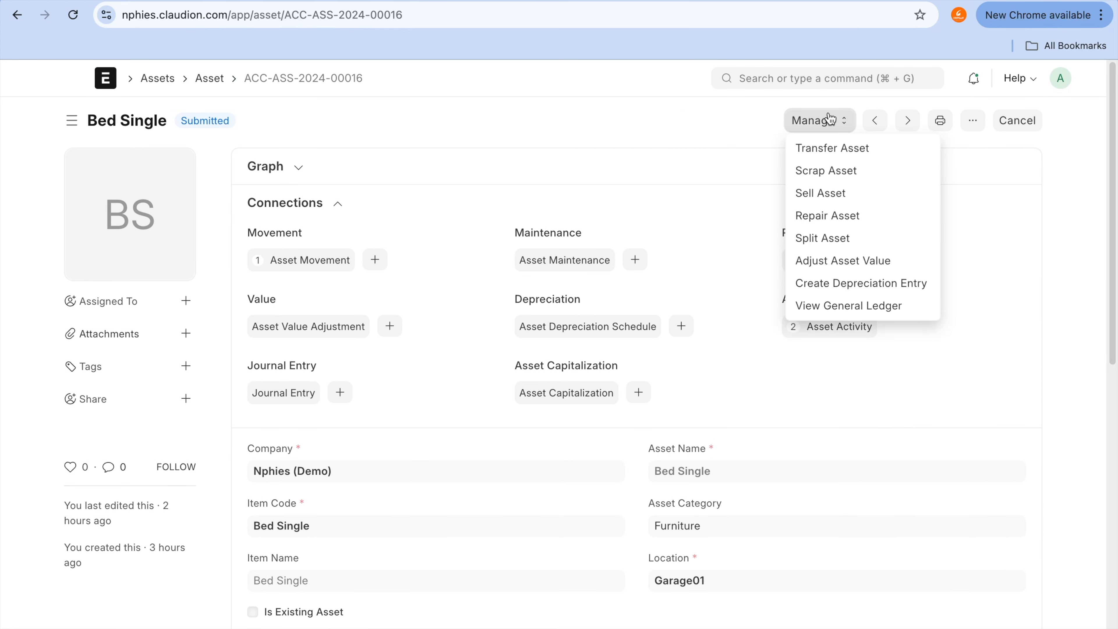
{"action": "left_click", "coordinate": [832, 270]}
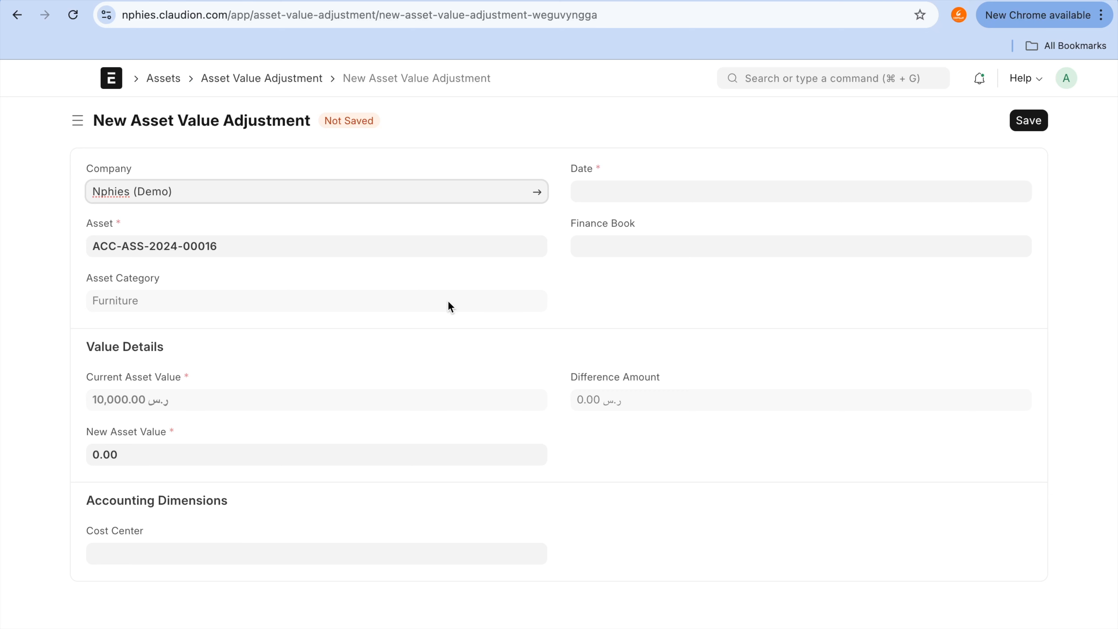
{"action": "left_click", "coordinate": [657, 180]}
{"action": "left_click", "coordinate": [644, 356]}
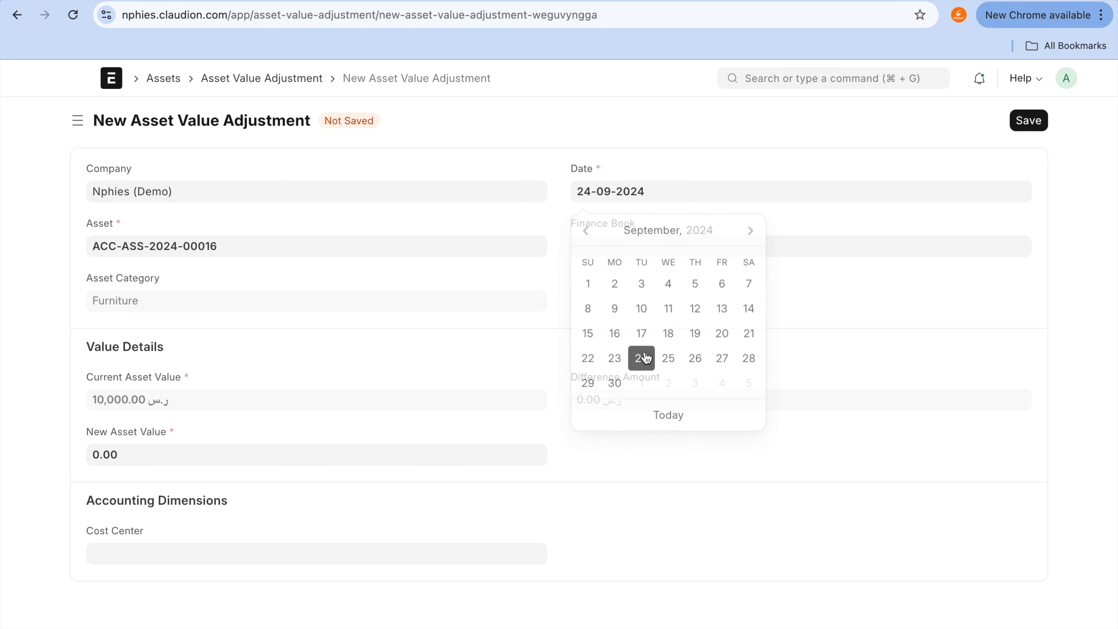
{"action": "left_click", "coordinate": [615, 244]}
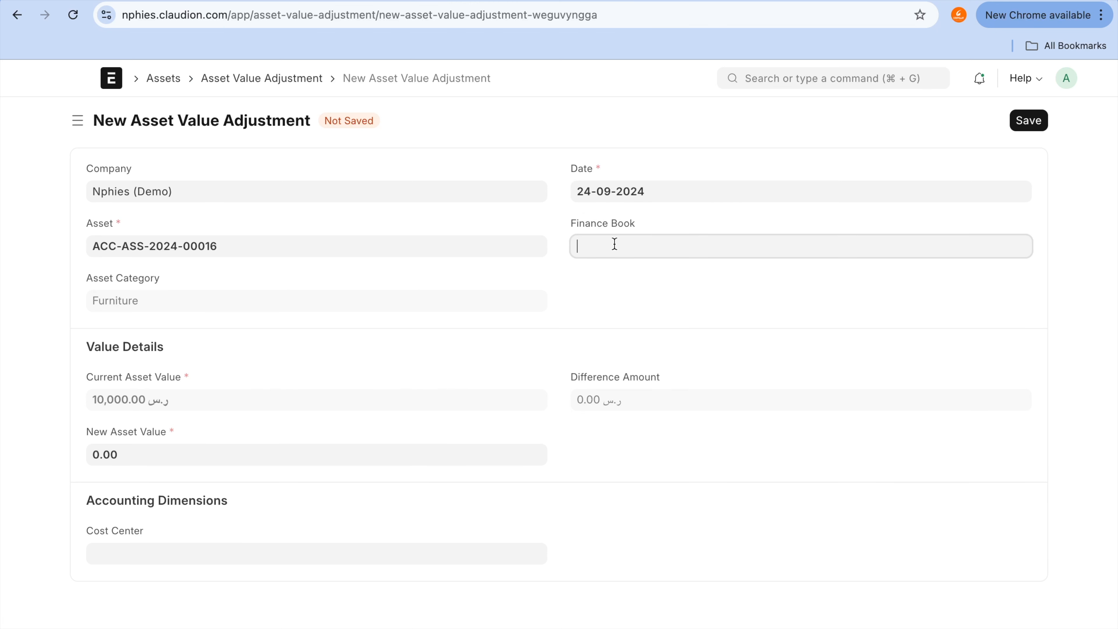
{"action": "left_click", "coordinate": [616, 284]}
Step: Check the current asset value, and find the adjusted asset in the Fixed Asset Register by its asset ID
{"action": "left_click", "coordinate": [152, 391]}
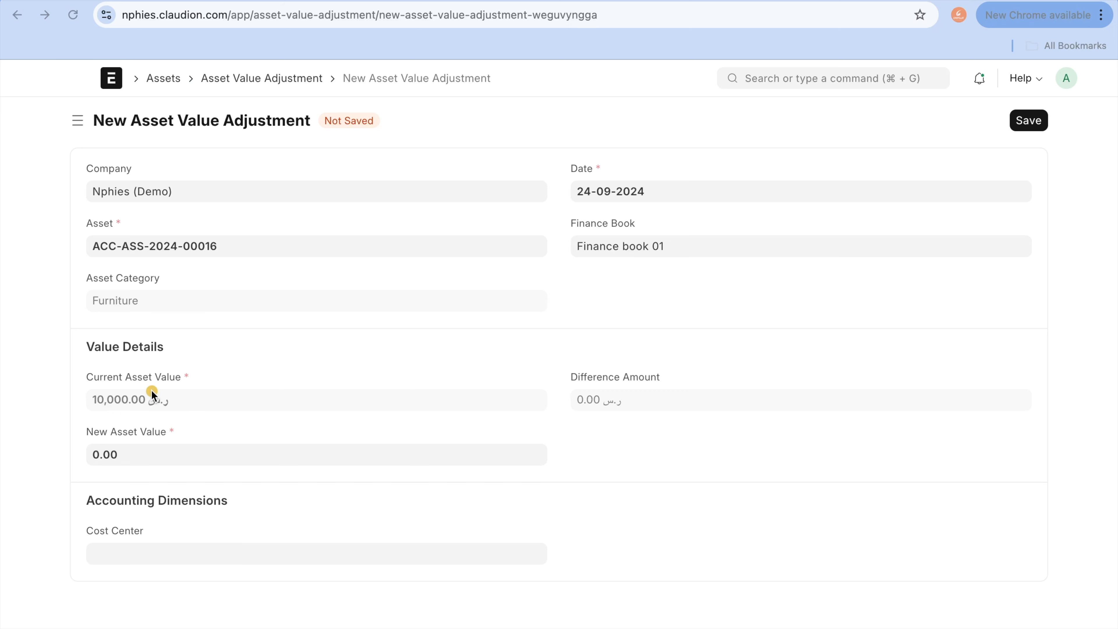
{"action": "left_click_drag", "start_coordinate": [89, 416], "coordinate": [178, 389]}
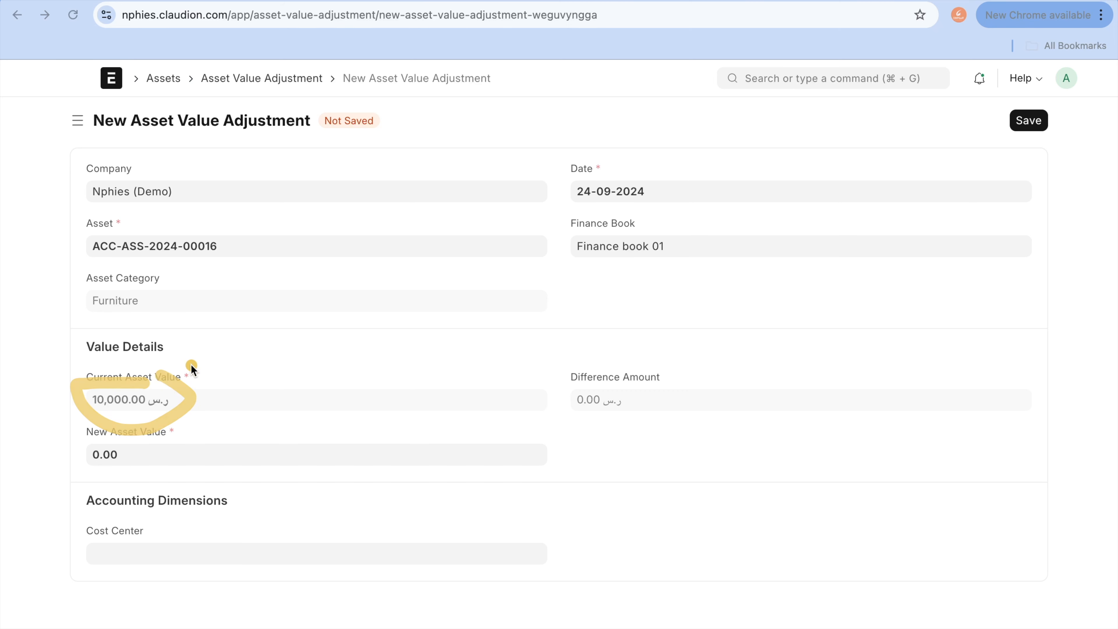
{"action": "key", "text": "Escape"}
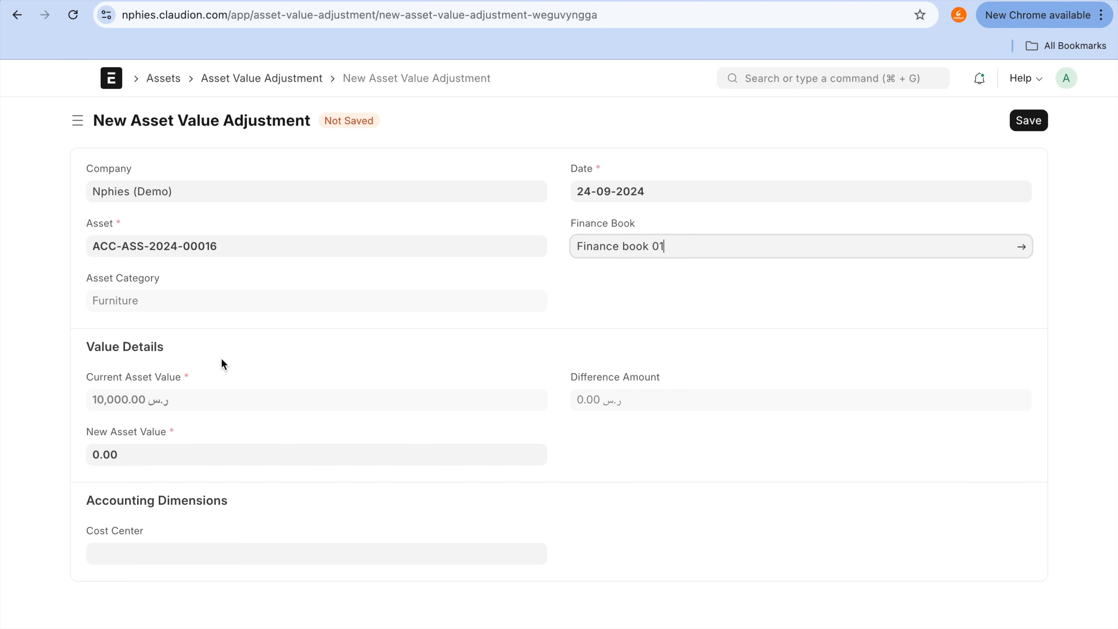
{"action": "triple_click", "coordinate": [274, 247]}
{"action": "key", "text": "super+c"}
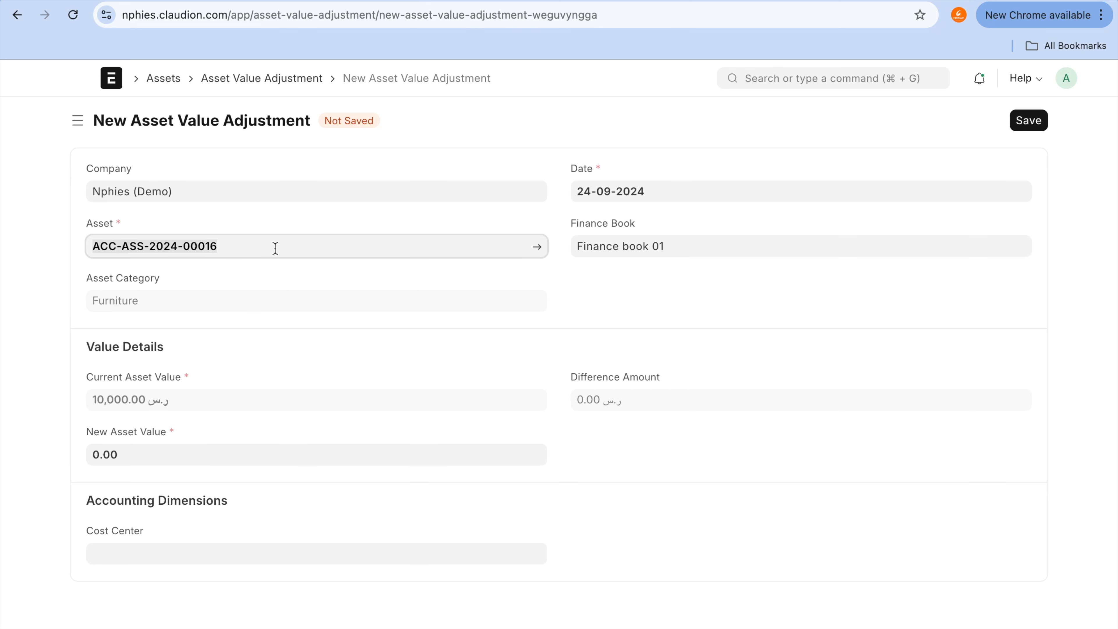
{"action": "left_click", "coordinate": [60, 390]}
{"action": "key", "text": "ctrl+Tab"}
{"action": "key", "text": "super+f"}
{"action": "key", "text": "super+v"}
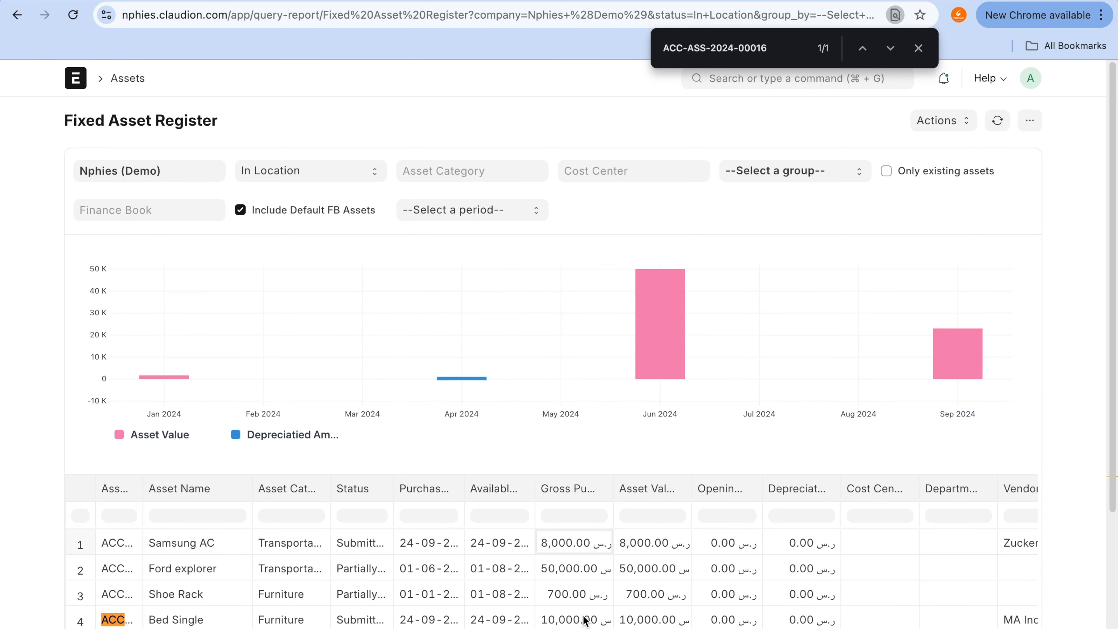
Step: Return to the asset value adjustment, set New Asset Value to 14,000, and save the draft
{"action": "left_click", "coordinate": [552, 2]}
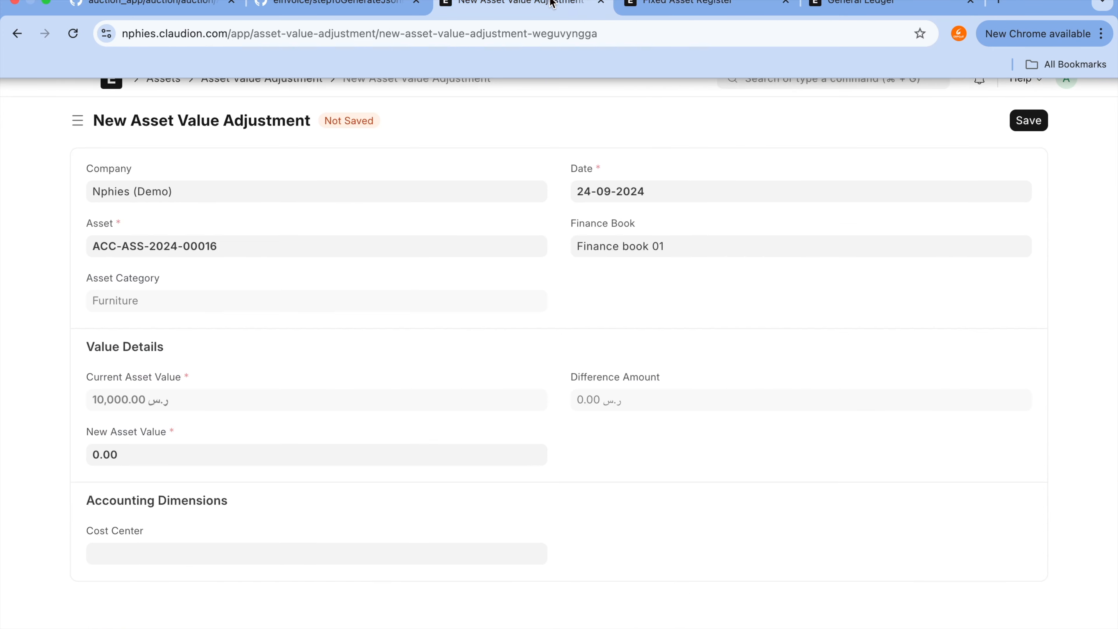
{"action": "left_click", "coordinate": [183, 459]}
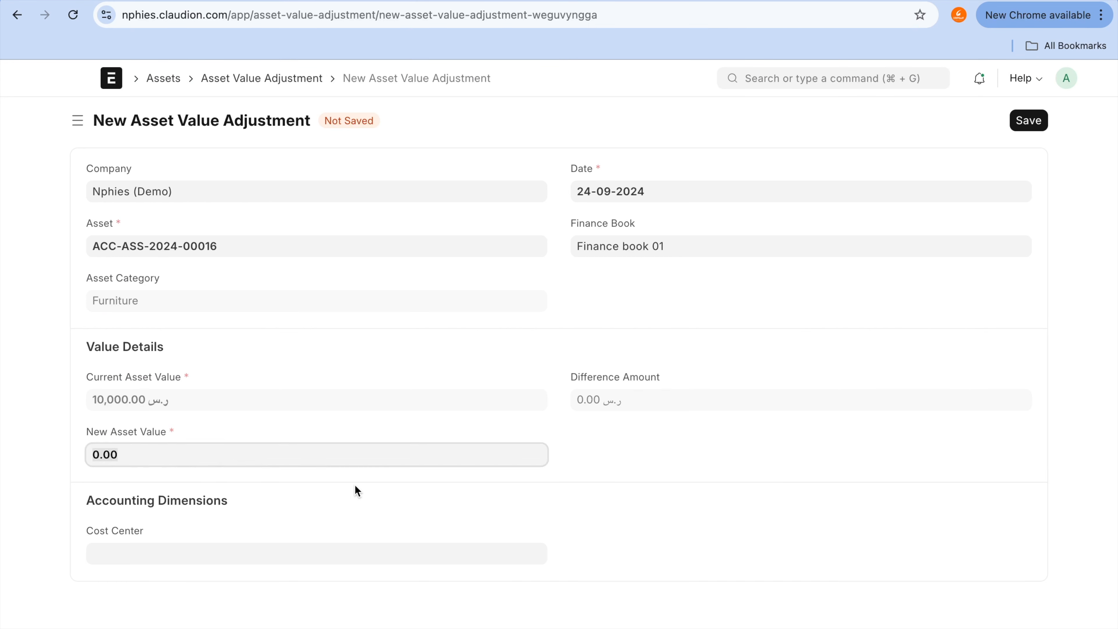
{"action": "type", "text": "14000"}
{"action": "left_click", "coordinate": [645, 458]}
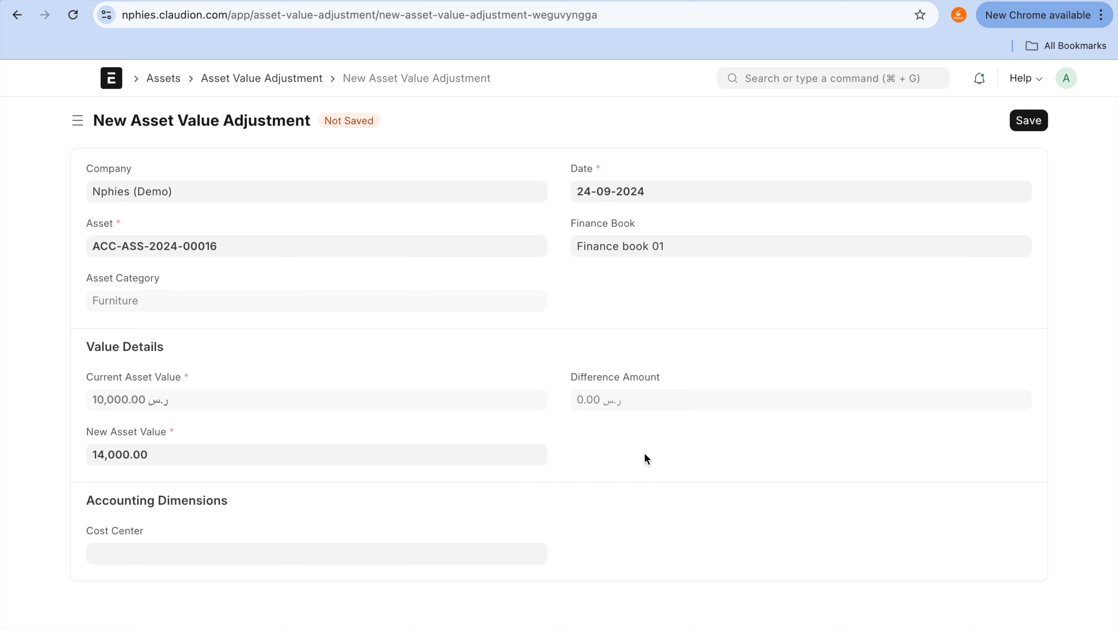
{"action": "left_click", "coordinate": [1028, 124]}
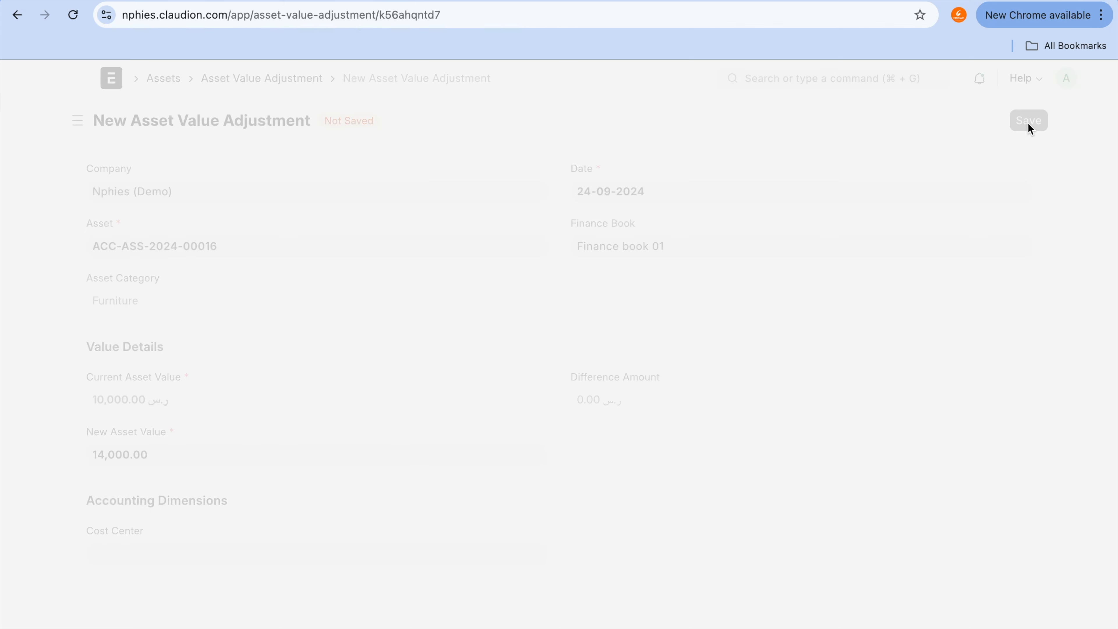
Step: Check the Difference Amount, and submit the asset value adjustment
{"action": "mouse_move", "coordinate": [741, 394]}
{"action": "left_mouse_down"}
{"action": "mouse_move", "coordinate": [623, 446]}
{"action": "mouse_move", "coordinate": [748, 370]}
{"action": "left_mouse_up"}
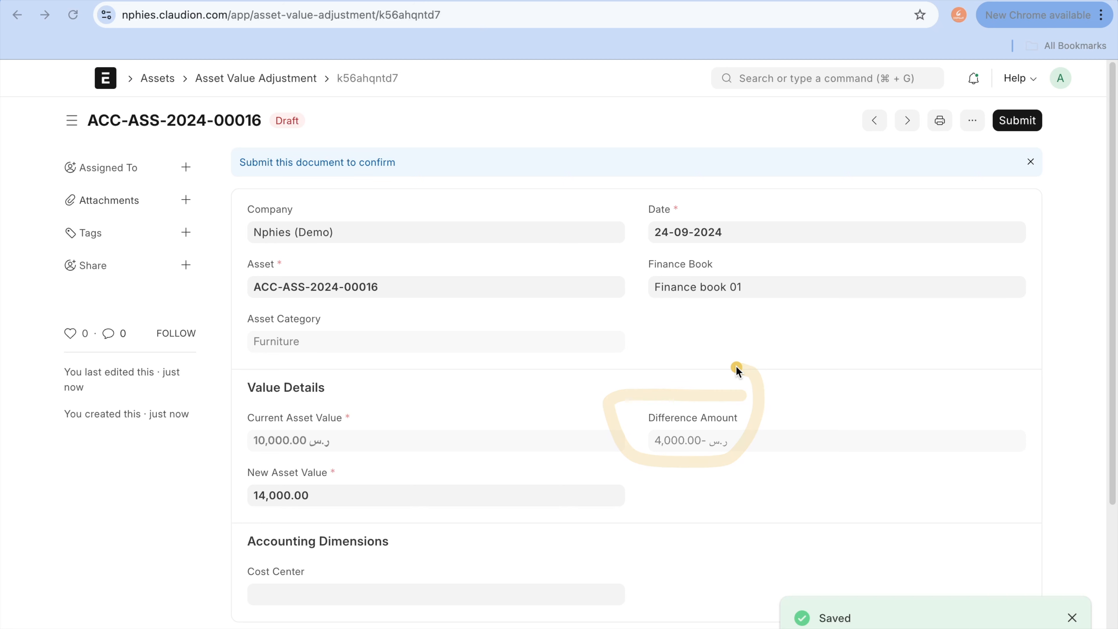
{"action": "key", "text": "Escape"}
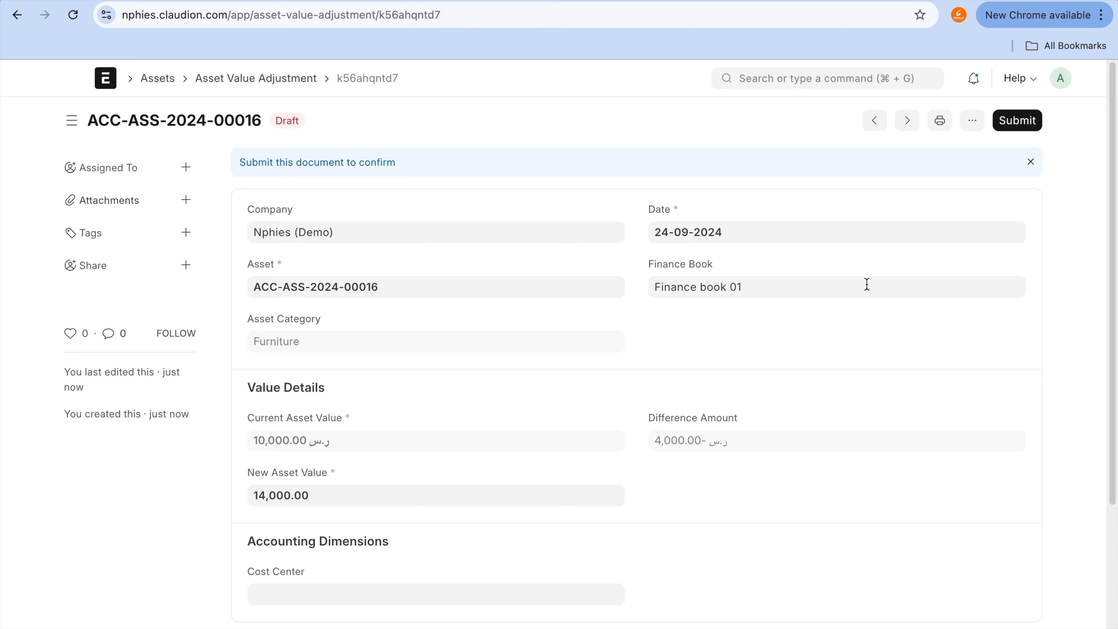
{"action": "mouse_move", "coordinate": [733, 411]}
{"action": "left_mouse_down"}
{"action": "mouse_move", "coordinate": [544, 424]}
{"action": "mouse_move", "coordinate": [721, 430]}
{"action": "mouse_move", "coordinate": [713, 419]}
{"action": "left_mouse_up"}
{"action": "left_click", "coordinate": [1019, 125]}
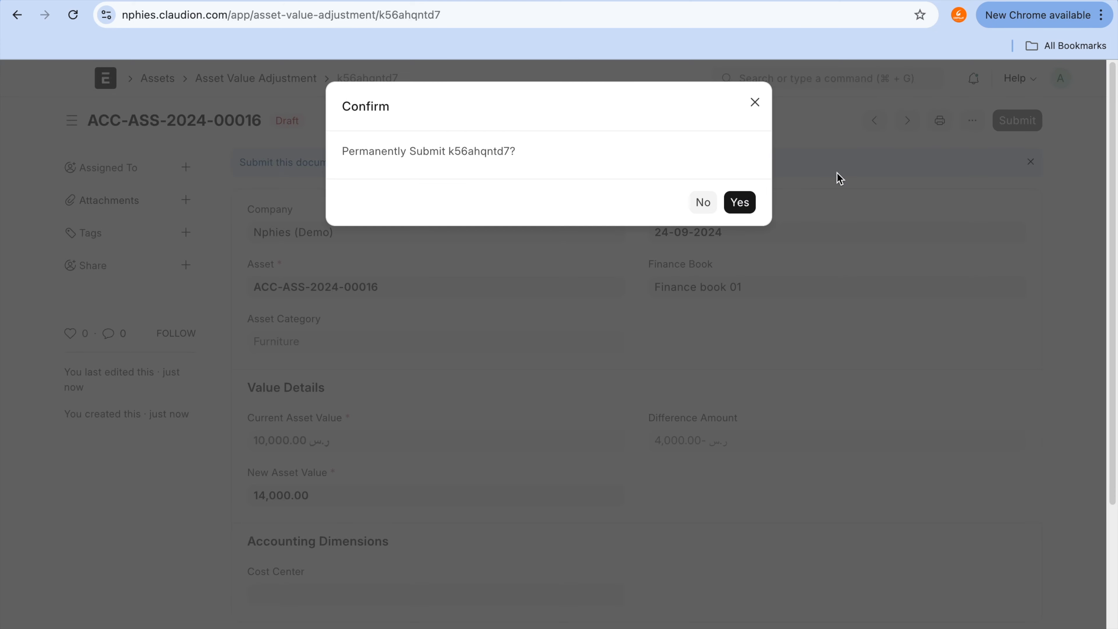
{"action": "left_click", "coordinate": [742, 203]}
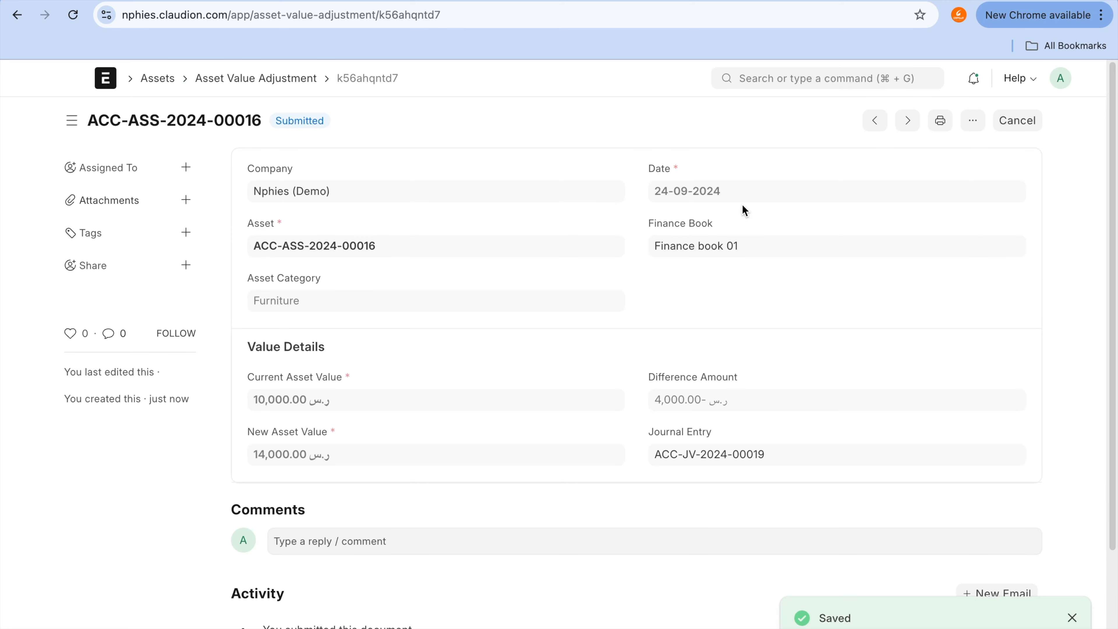
Step: Refresh the Fixed Asset Register and check the Bed Single asset's row
{"action": "scroll", "coordinate": [713, 513], "scroll_direction": "down", "scroll_amount": 2}
{"action": "scroll", "coordinate": [713, 512], "scroll_direction": "up", "scroll_amount": 2}
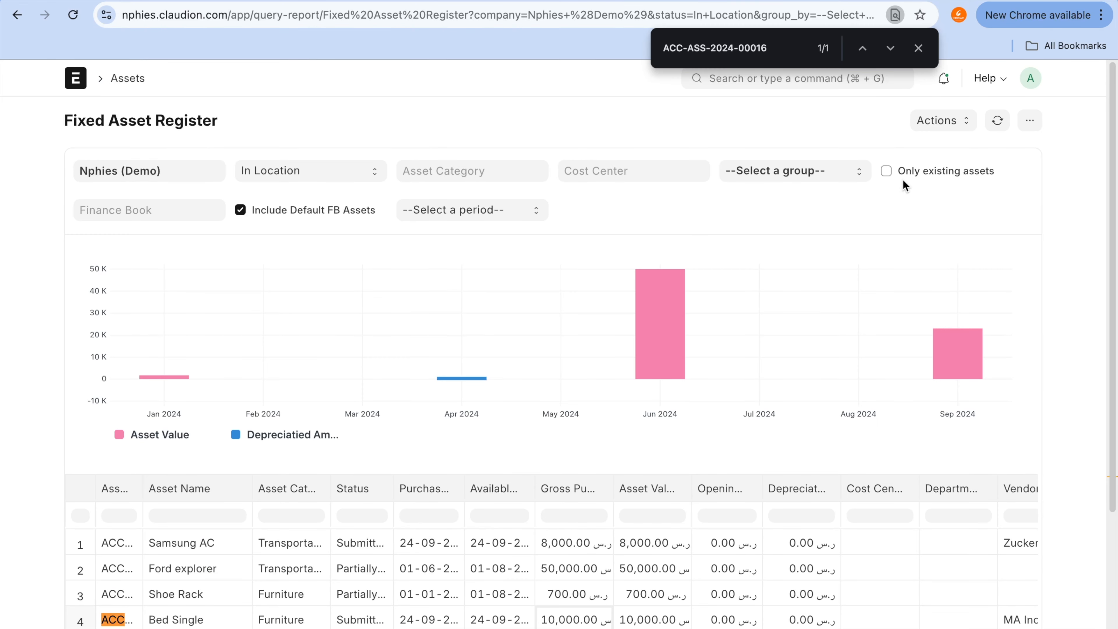
{"action": "left_click", "coordinate": [997, 121]}
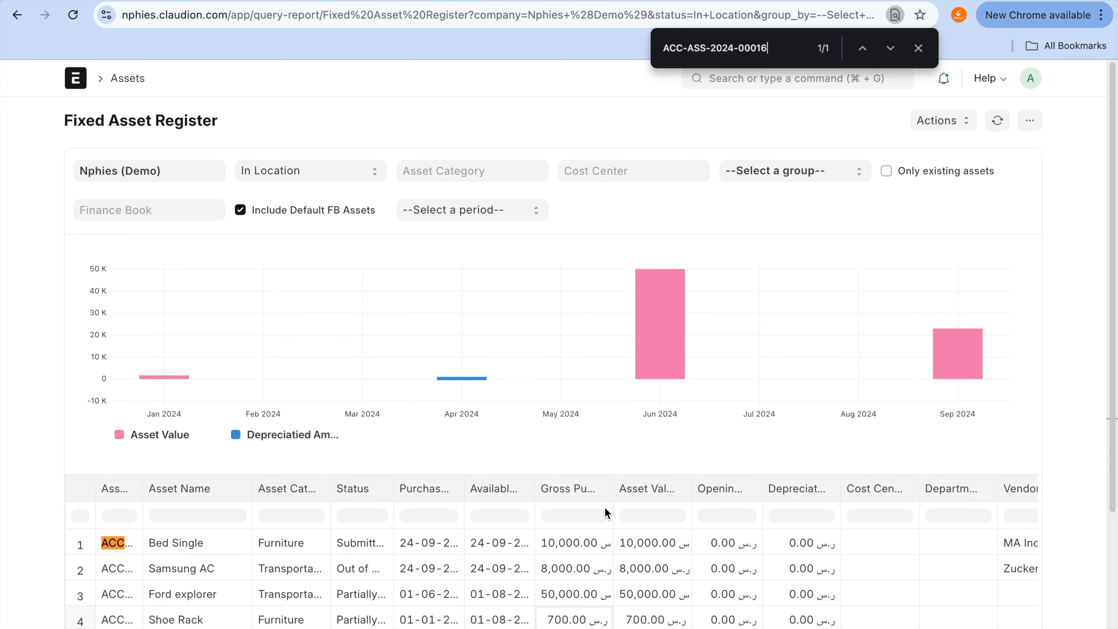
{"action": "scroll", "coordinate": [685, 553], "scroll_direction": "right", "scroll_amount": 5}
{"action": "scroll", "coordinate": [685, 552], "scroll_direction": "left", "scroll_amount": 5}
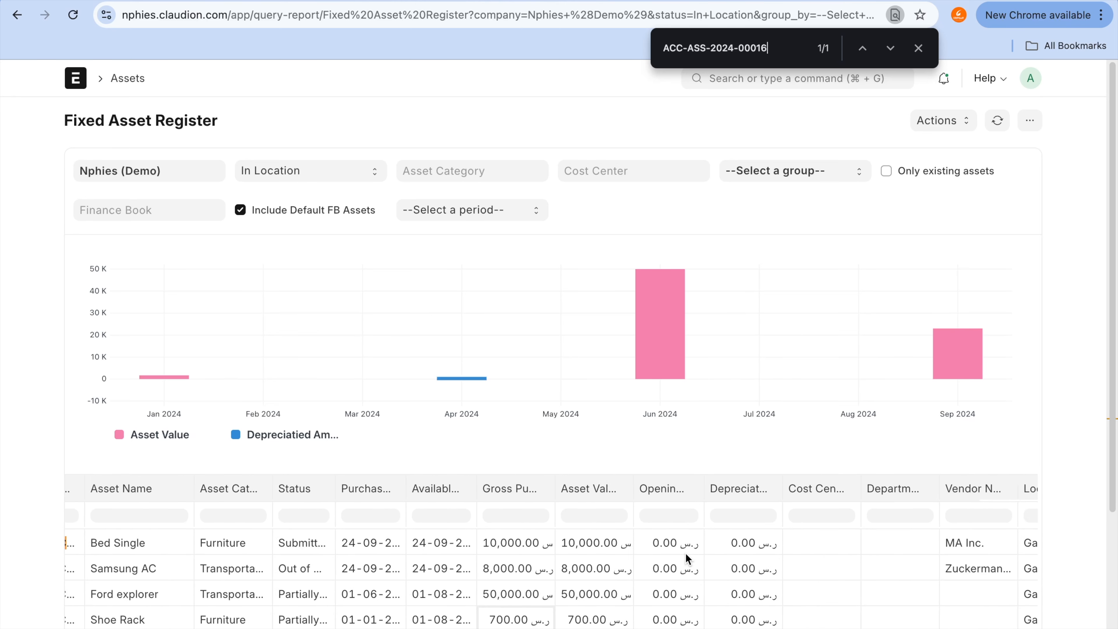
Step: Open the journal entry linked to the submitted asset value adjustment and examine its accounting entries
{"action": "left_click", "coordinate": [504, 6]}
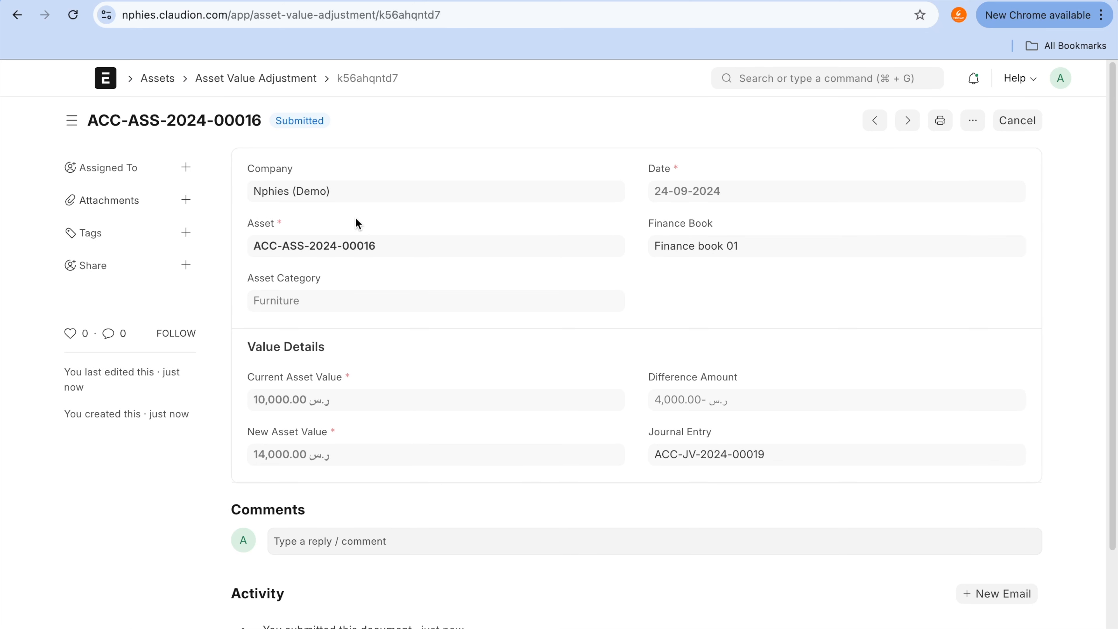
{"action": "left_click", "coordinate": [694, 457]}
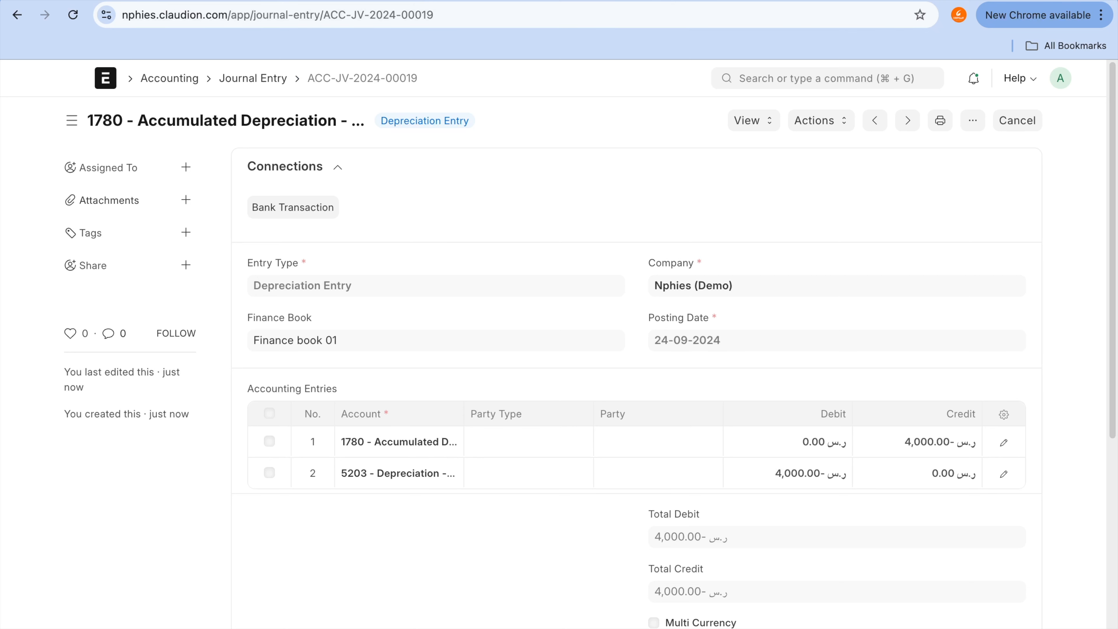
Step: Return to the General Ledger page, search for "chart of", and open the Chart of Accounts
{"action": "left_click", "coordinate": [753, 1]}
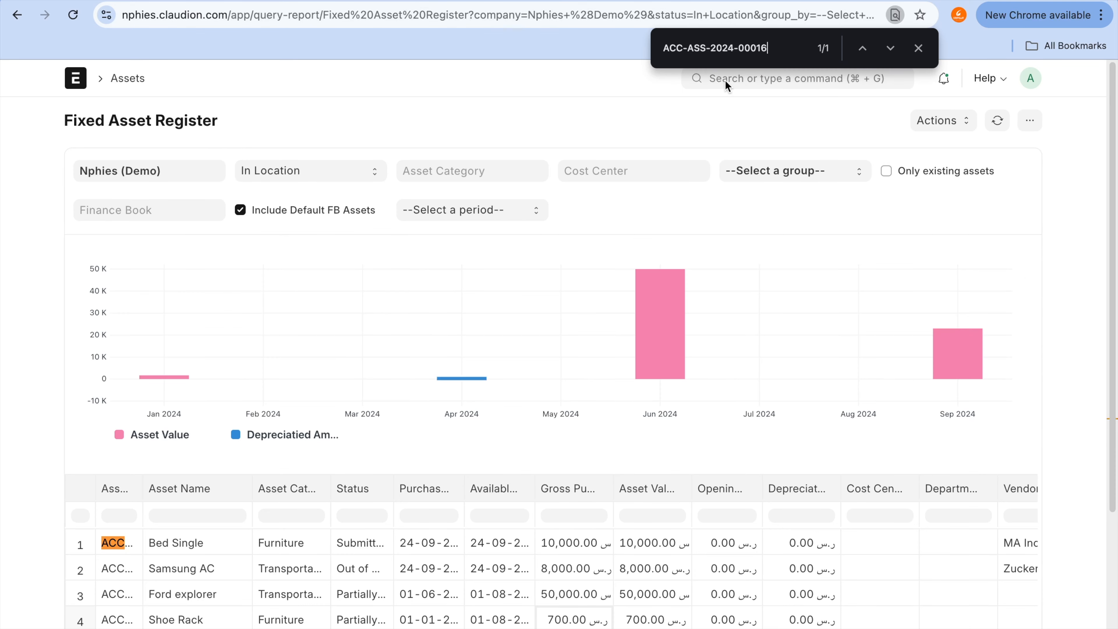
{"action": "left_click", "coordinate": [748, 1]}
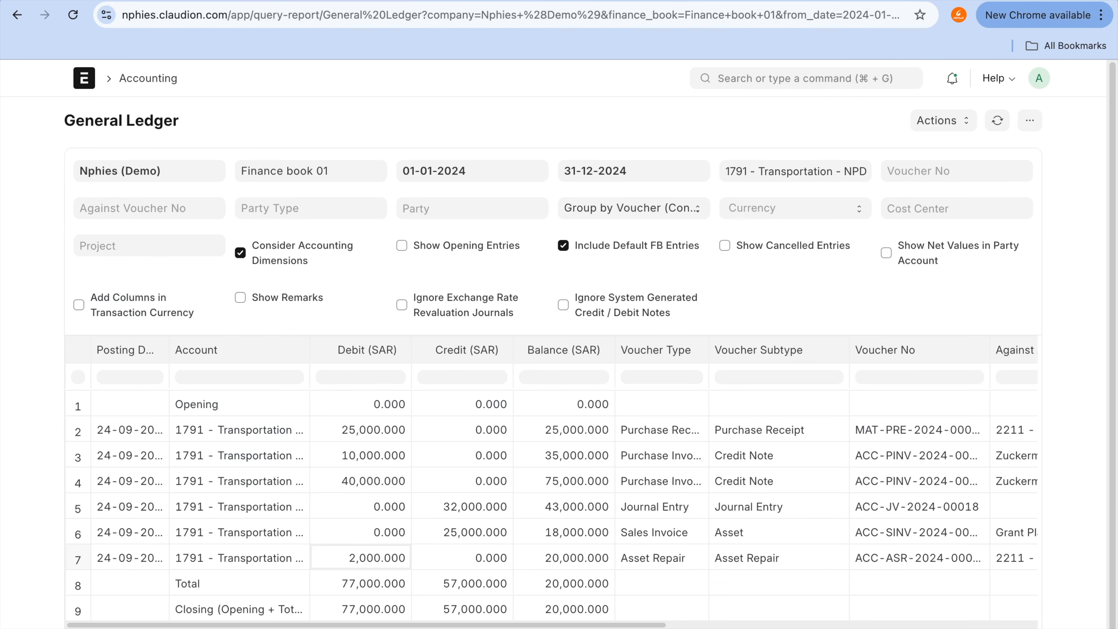
{"action": "left_click", "coordinate": [772, 83]}
{"action": "type", "text": "ca"}
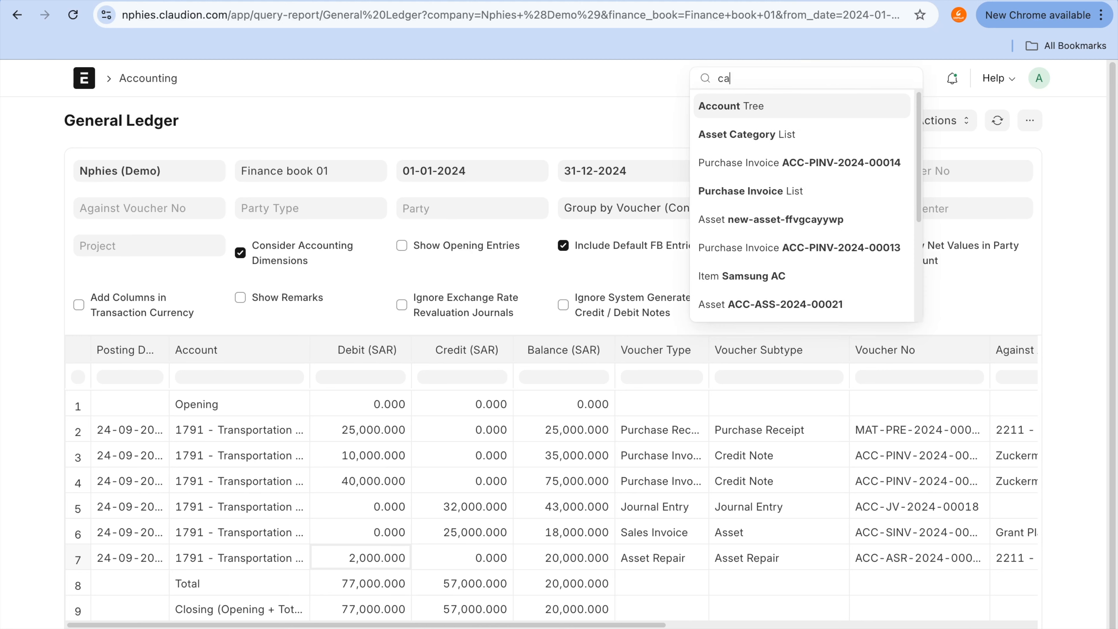
{"action": "key", "text": "BackSpace"}
{"action": "type", "text": "hjart"}
{"action": "key", "text": "BackSpace"}
{"action": "key", "text": "BackSpace"}
{"action": "key", "text": "BackSpace"}
{"action": "key", "text": "BackSpace"}
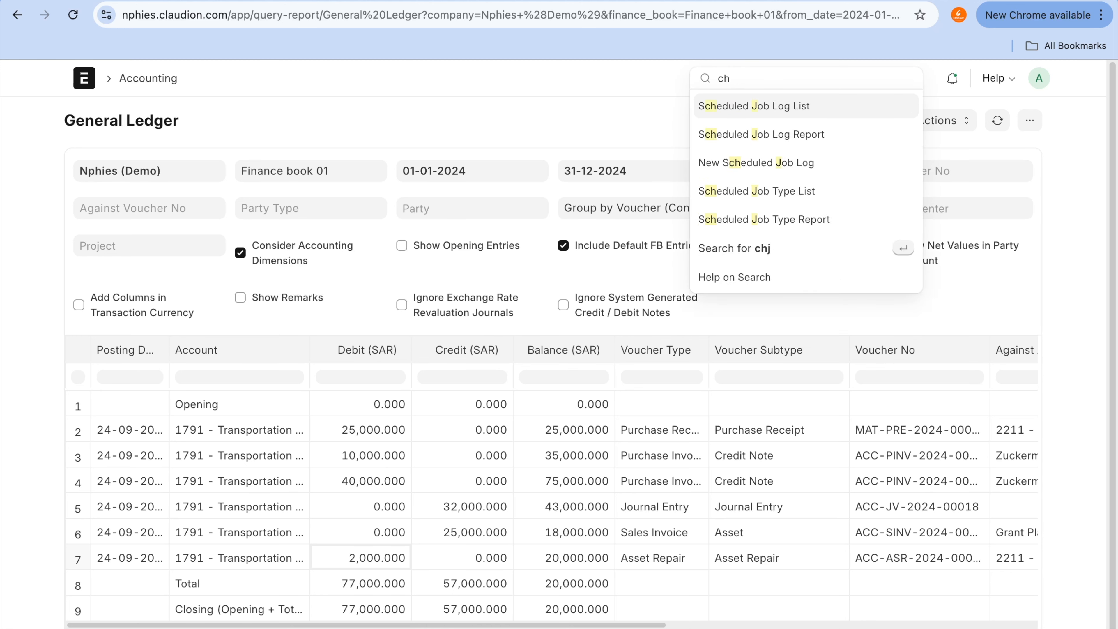
{"action": "type", "text": "art of"}
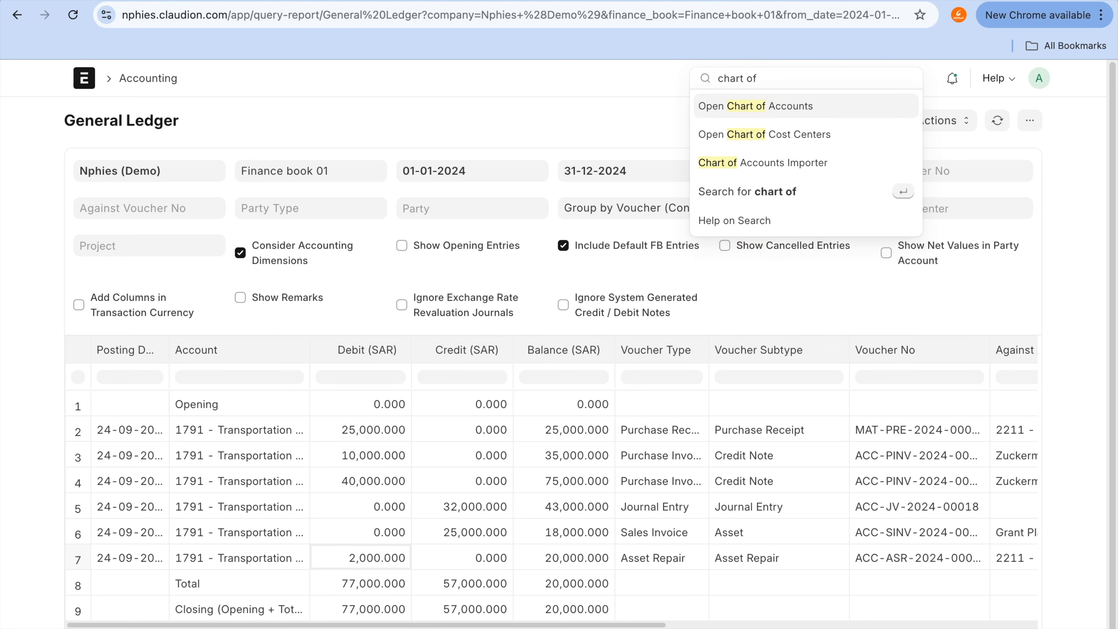
{"action": "left_click", "coordinate": [787, 109]}
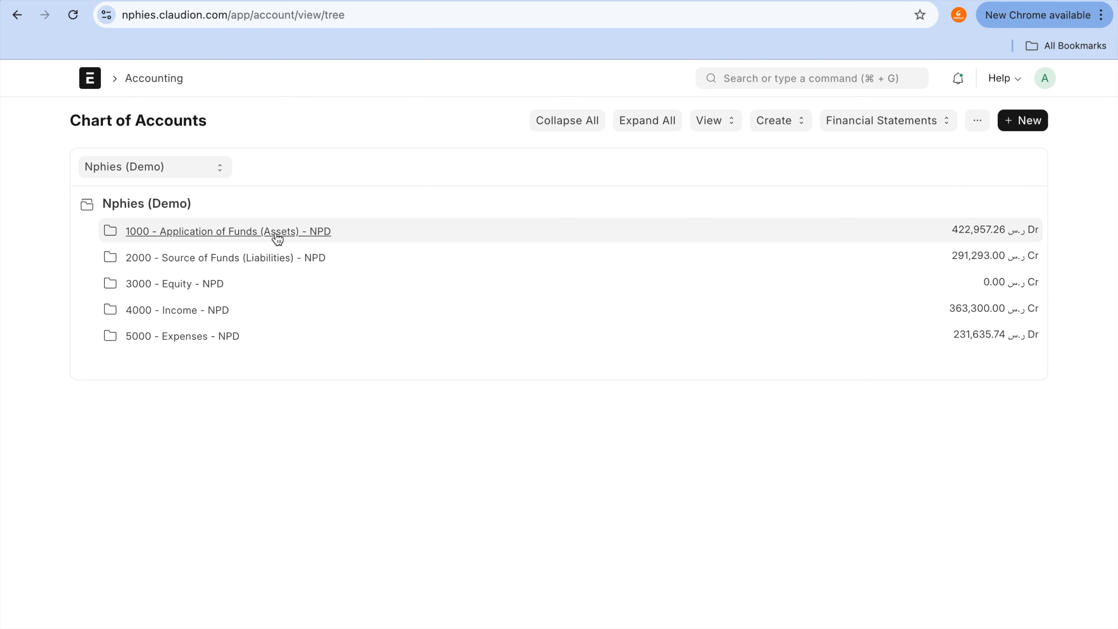
Step: Expand Expenses and Indirect Expenses, recheck the journal entry's accounts, and open the ledger of 5203 - Depreciation - NPD
{"action": "left_click", "coordinate": [231, 339]}
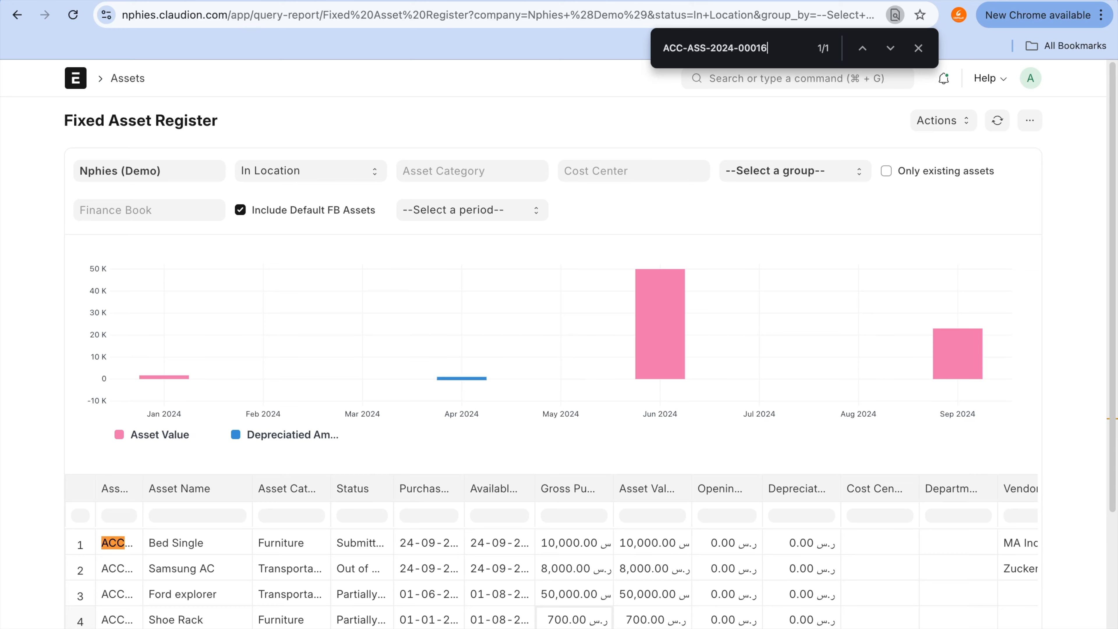
{"action": "key", "text": "ctrl+shift+Tab"}
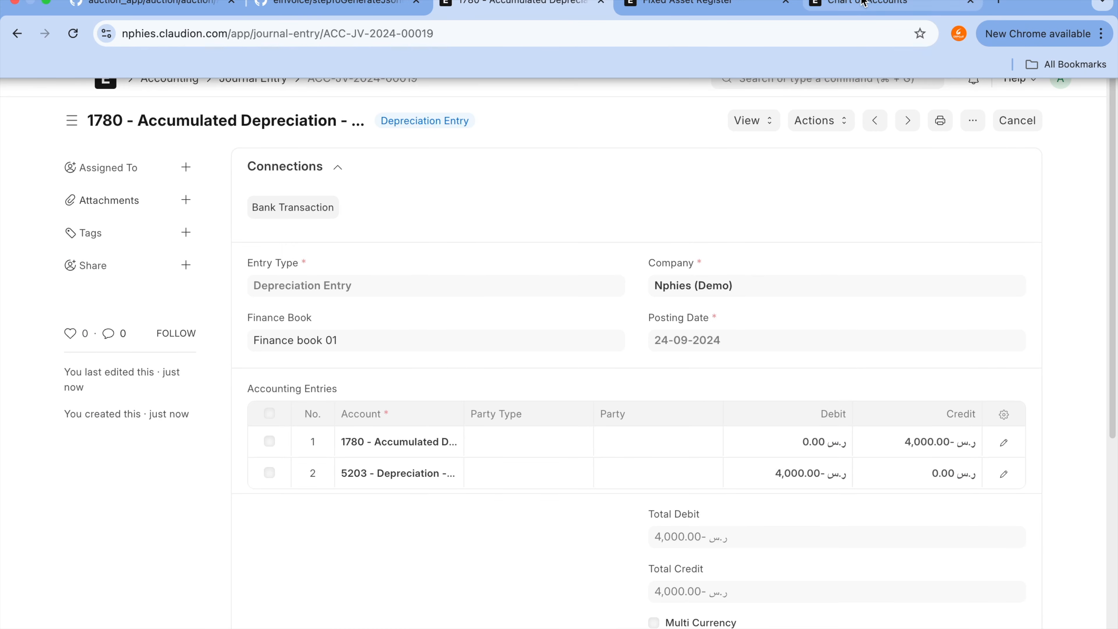
{"action": "left_click", "coordinate": [863, 2]}
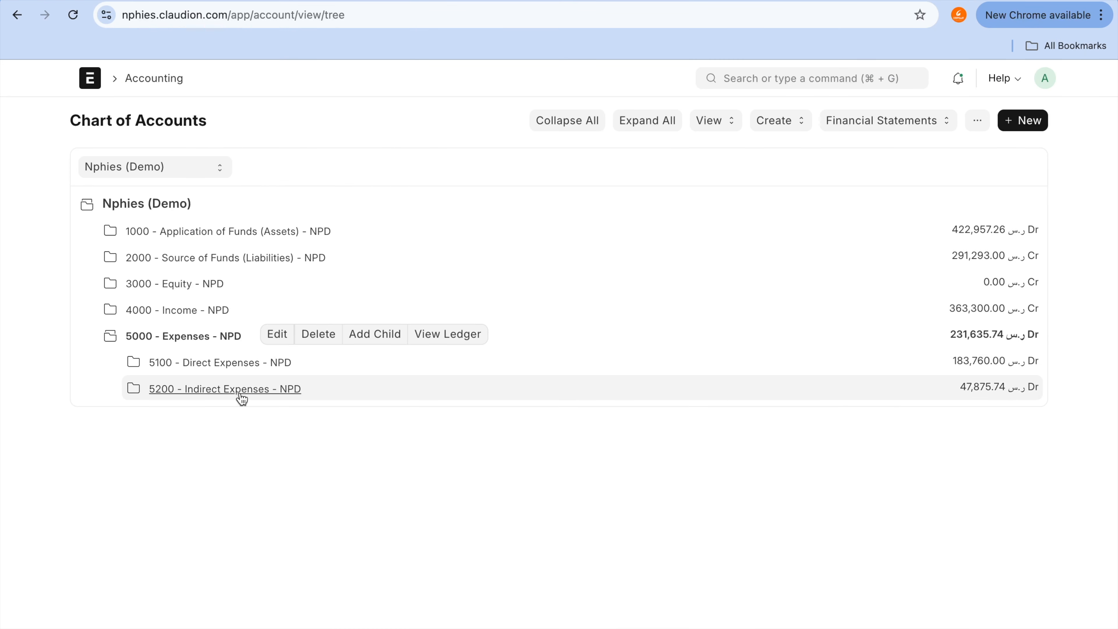
{"action": "left_click", "coordinate": [242, 389]}
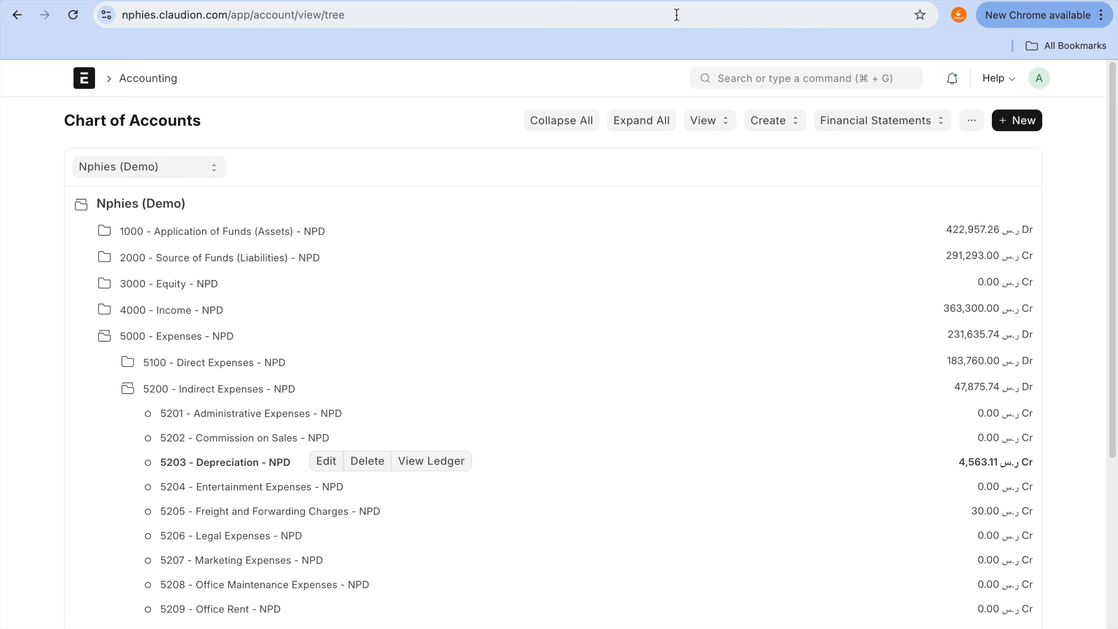
{"action": "left_click", "coordinate": [439, 468]}
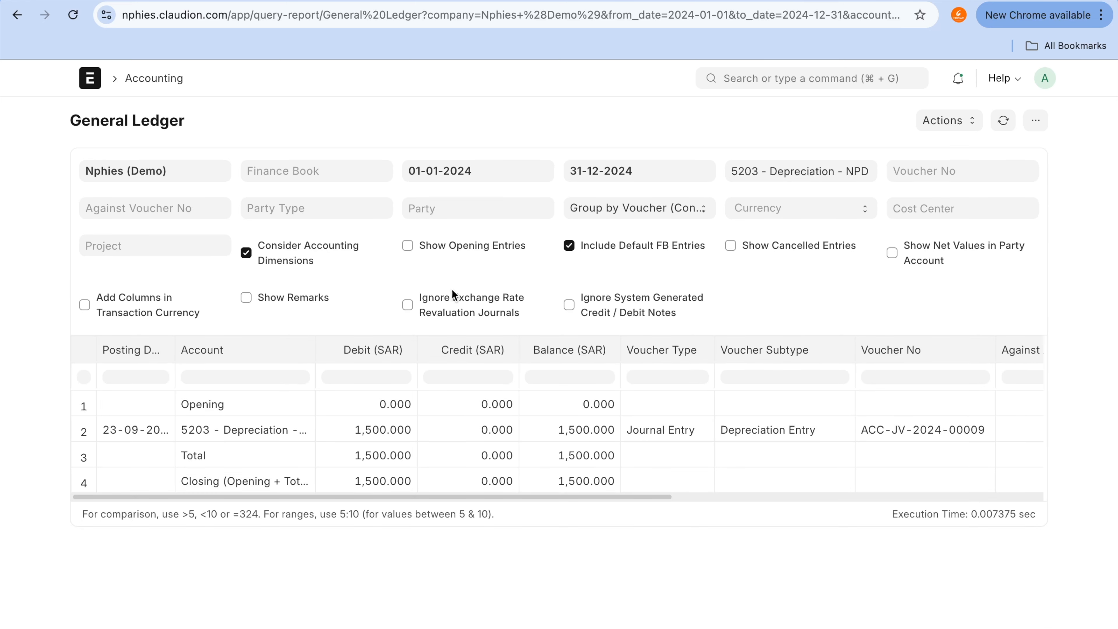
Step: Filter the Depreciation ledger by Finance book 01 and locate the credit amount of ACC-JV-2024-00019
{"action": "left_click", "coordinate": [384, 170]}
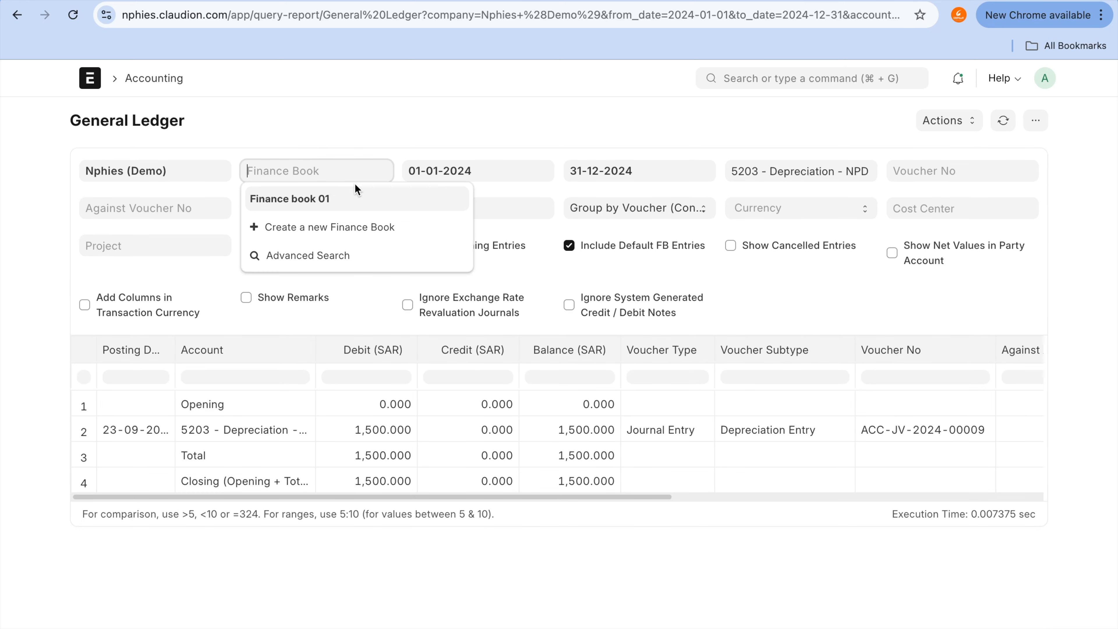
{"action": "left_click", "coordinate": [357, 195]}
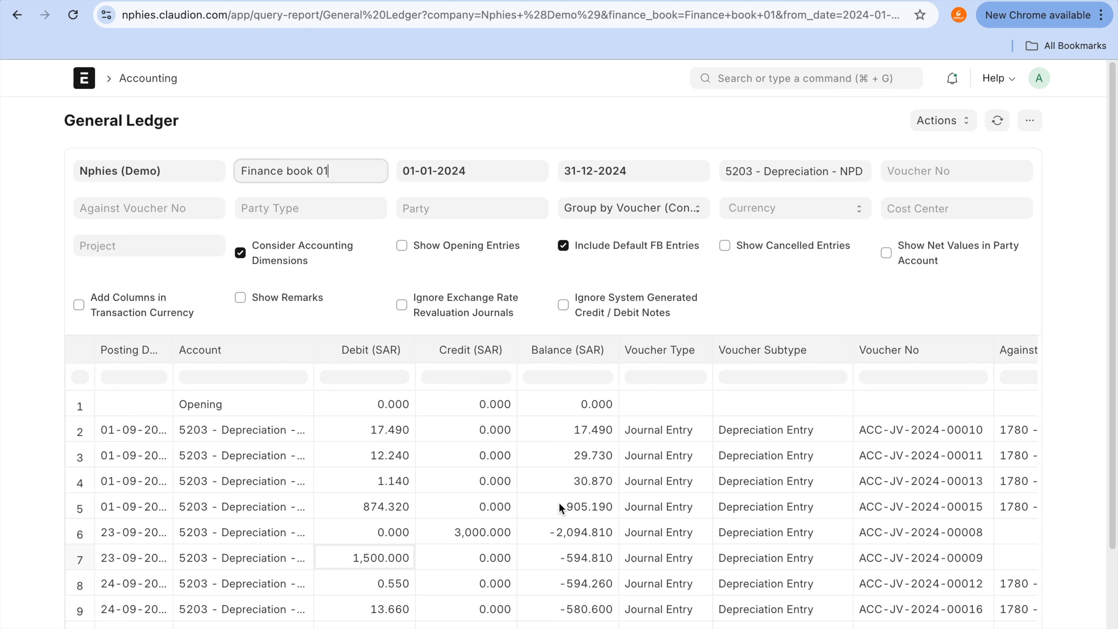
{"action": "scroll", "coordinate": [560, 505], "scroll_direction": "down", "scroll_amount": 3}
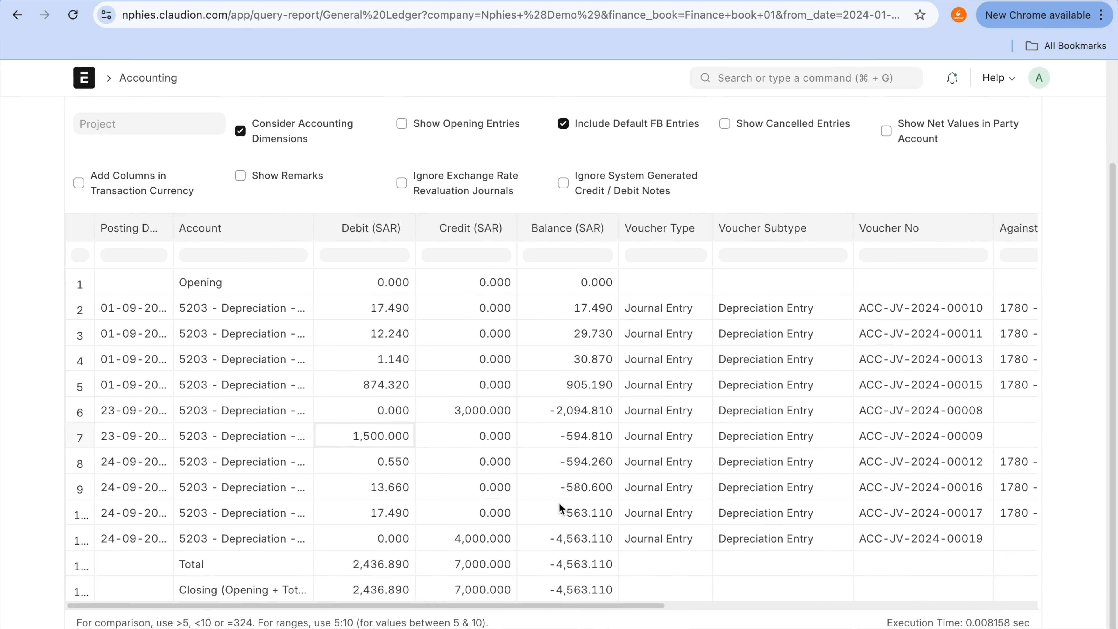
{"action": "left_click", "coordinate": [491, 542]}
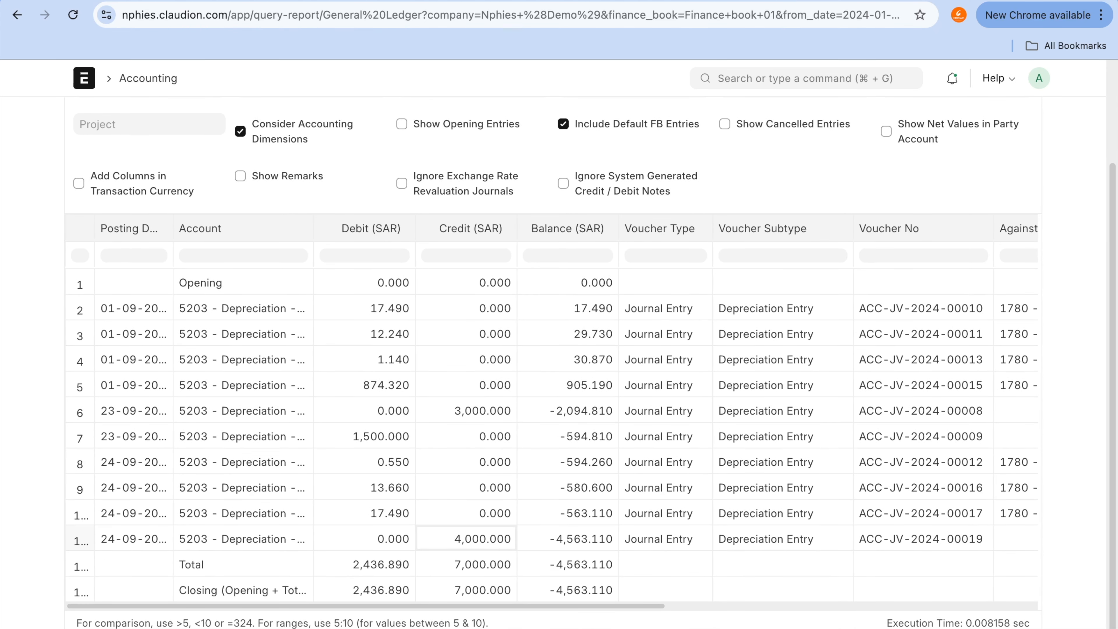
Step: Compare journal entry ACC-JV-2024-00019 with its row in the Depreciation ledger, and examine the debit, credit and balance columns
{"action": "left_click", "coordinate": [500, 0]}
{"action": "left_click", "coordinate": [501, 0]}
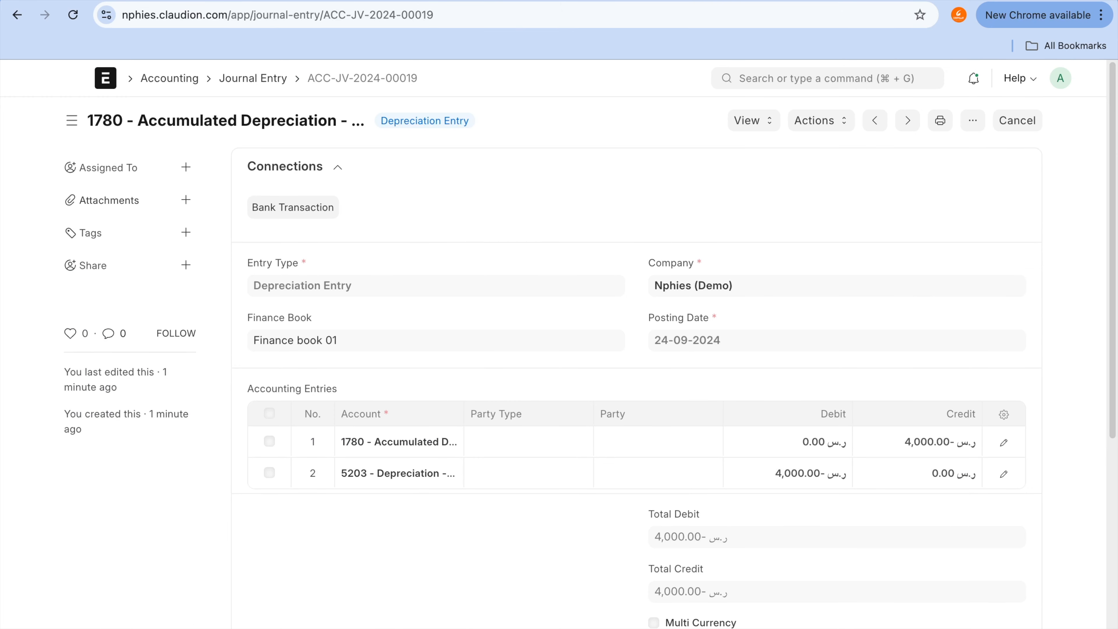
{"action": "left_click", "coordinate": [880, 0]}
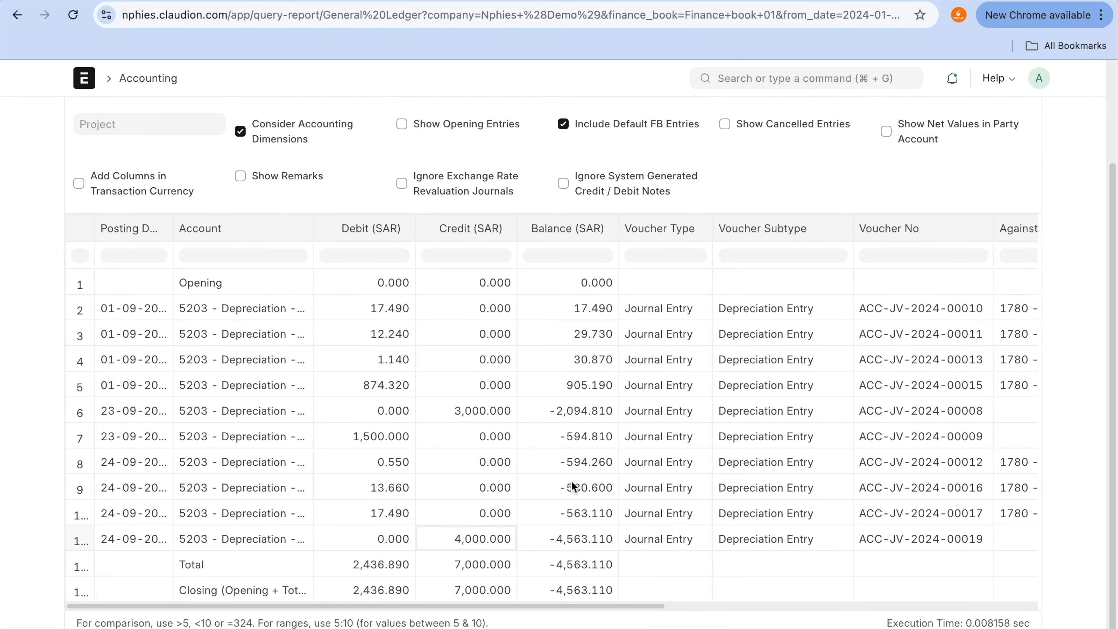
{"action": "left_click", "coordinate": [494, 532]}
{"action": "mouse_move", "coordinate": [424, 526]}
{"action": "left_mouse_down"}
{"action": "mouse_move", "coordinate": [532, 548]}
{"action": "mouse_move", "coordinate": [509, 529]}
{"action": "left_mouse_up"}
{"action": "left_click_drag", "start_coordinate": [586, 281], "coordinate": [588, 627]}
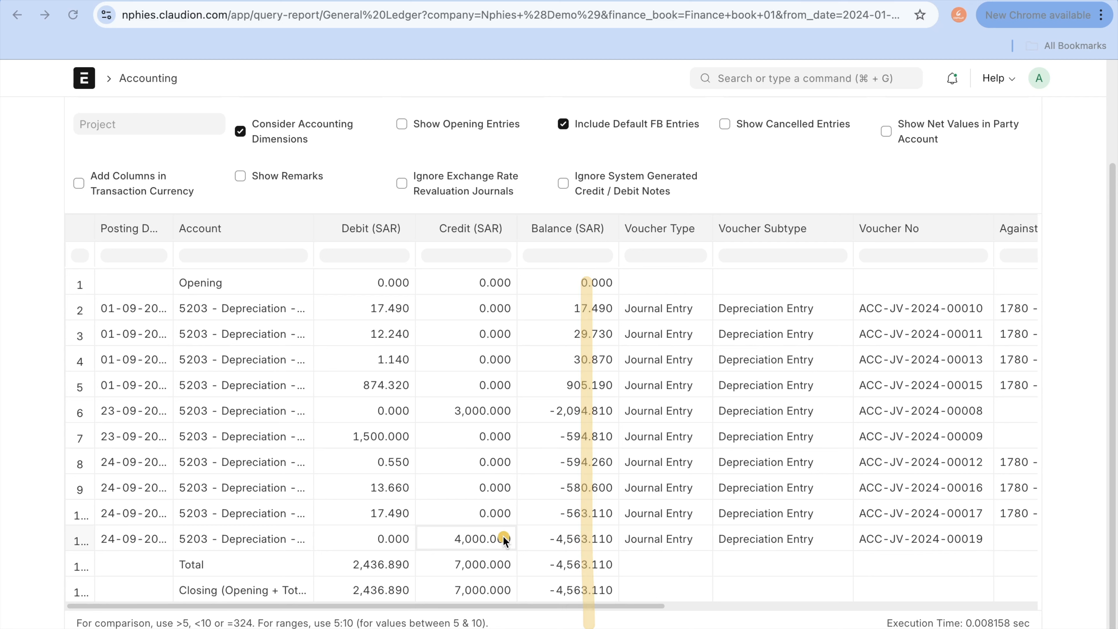
{"action": "mouse_move", "coordinate": [505, 531]}
{"action": "left_mouse_down"}
{"action": "mouse_move", "coordinate": [449, 529]}
{"action": "mouse_move", "coordinate": [515, 573]}
{"action": "mouse_move", "coordinate": [507, 546]}
{"action": "left_mouse_up"}
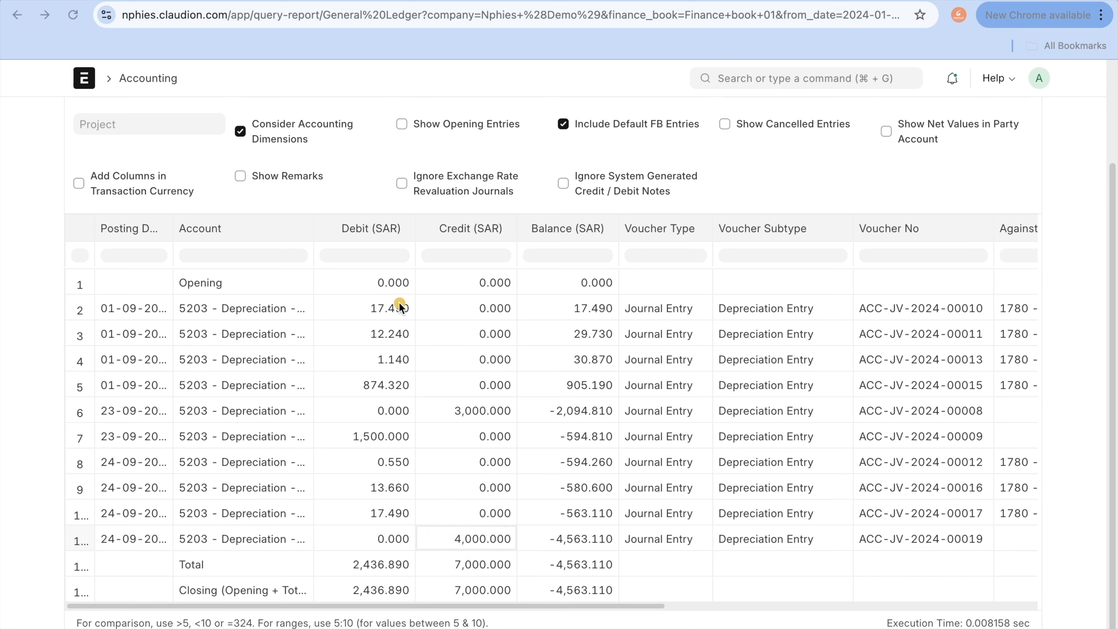
{"action": "left_click_drag", "start_coordinate": [385, 282], "coordinate": [410, 621]}
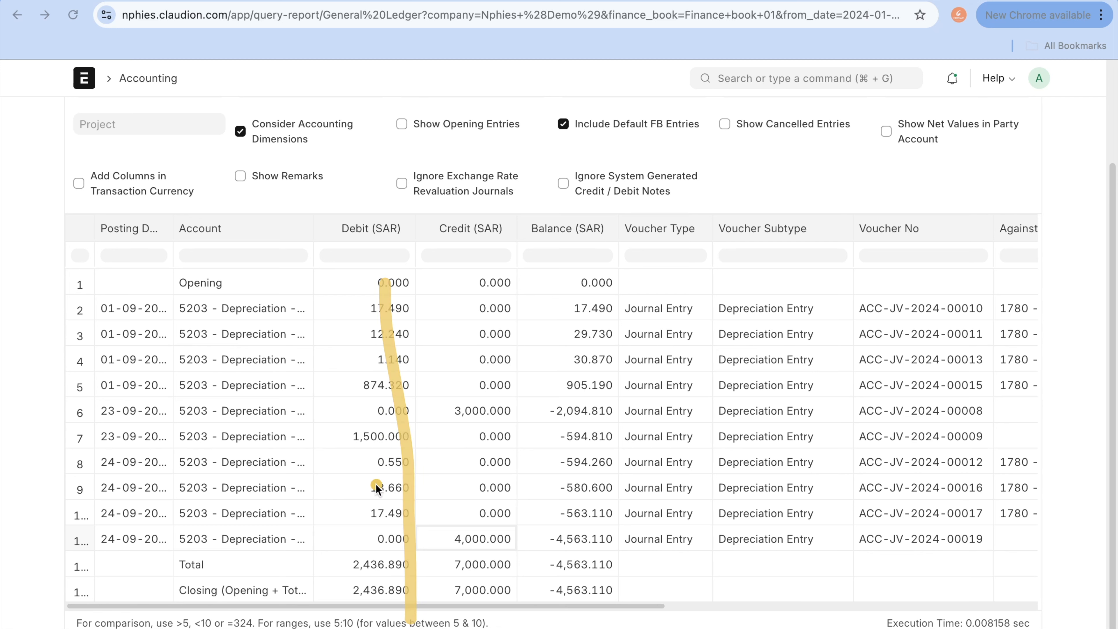
{"action": "left_click_drag", "start_coordinate": [372, 284], "coordinate": [378, 619]}
{"action": "left_click_drag", "start_coordinate": [456, 546], "coordinate": [533, 545]}
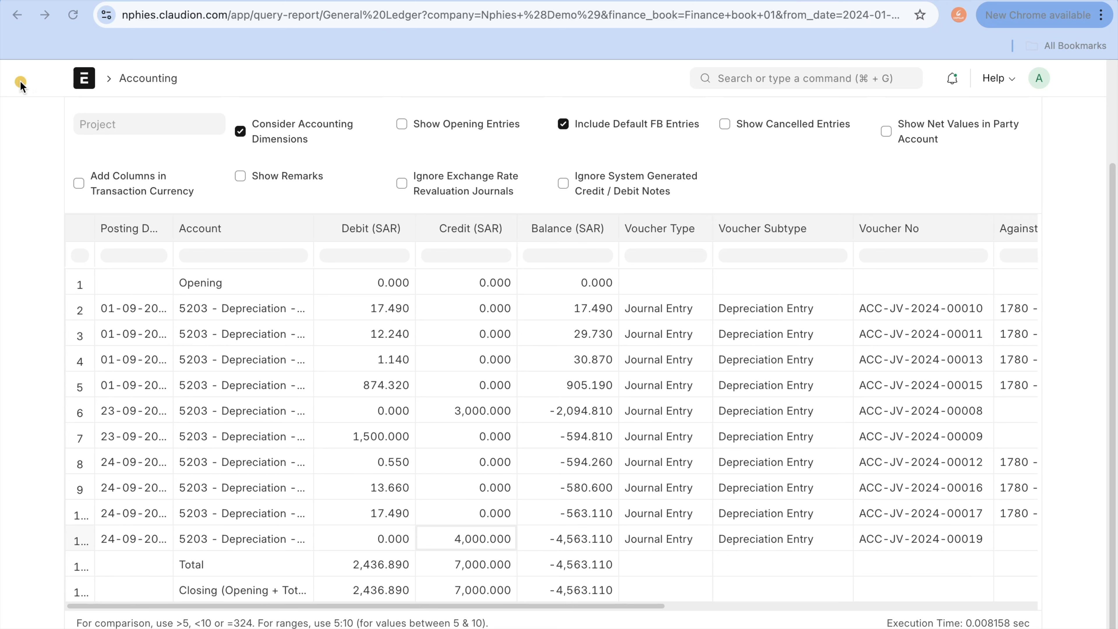
Step: Go back to the Bed Single asset and start another asset value adjustment for it
{"action": "left_click", "coordinate": [17, 15]}
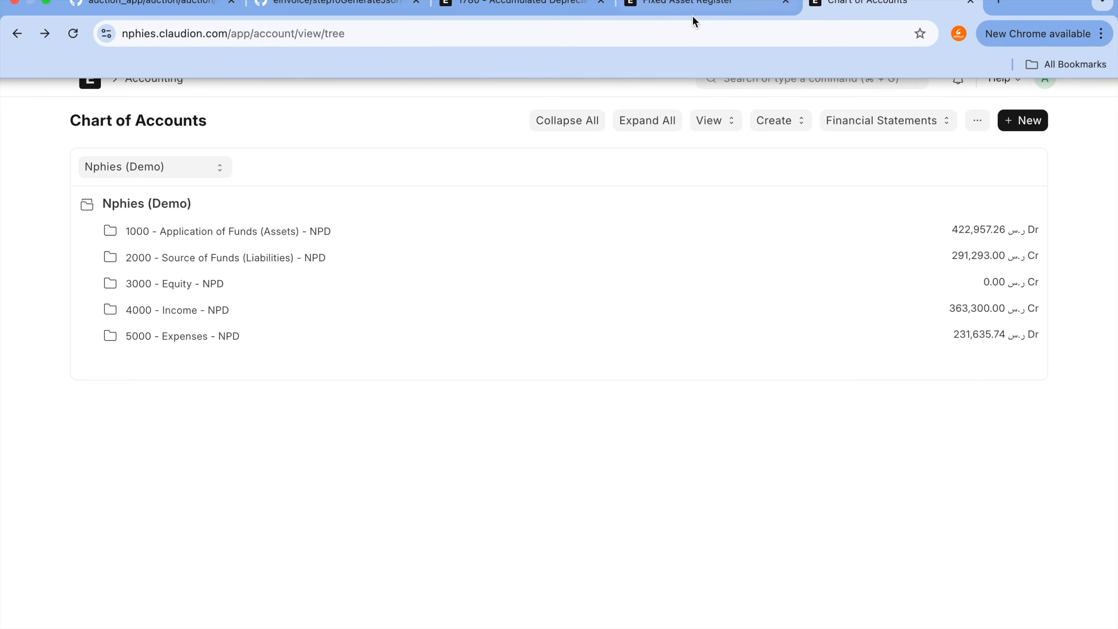
{"action": "left_click", "coordinate": [511, 3]}
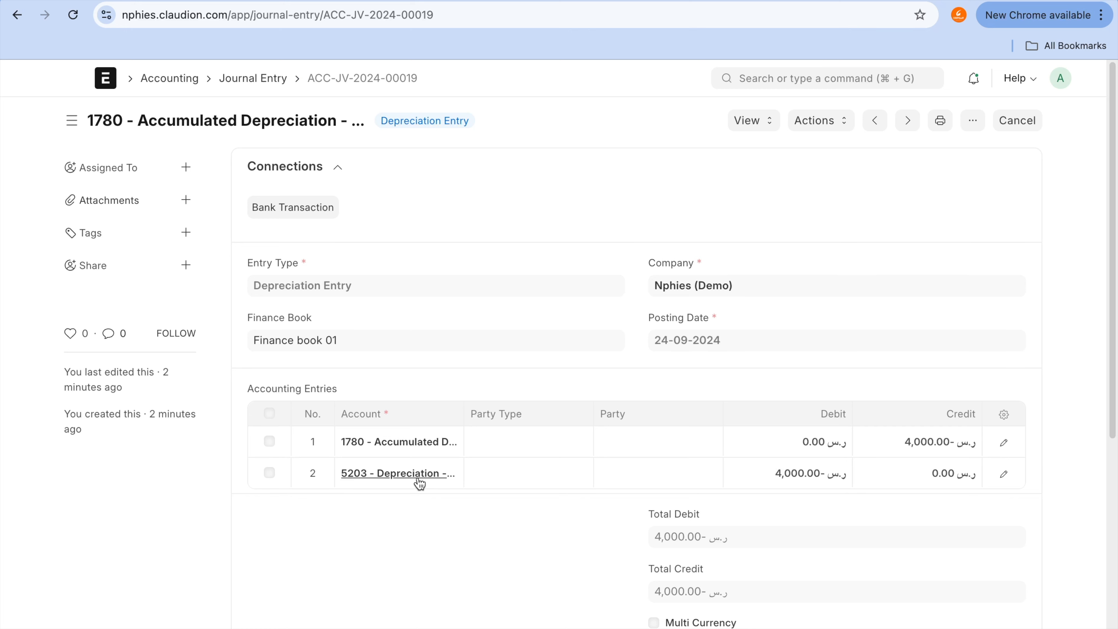
{"action": "left_click", "coordinate": [13, 23]}
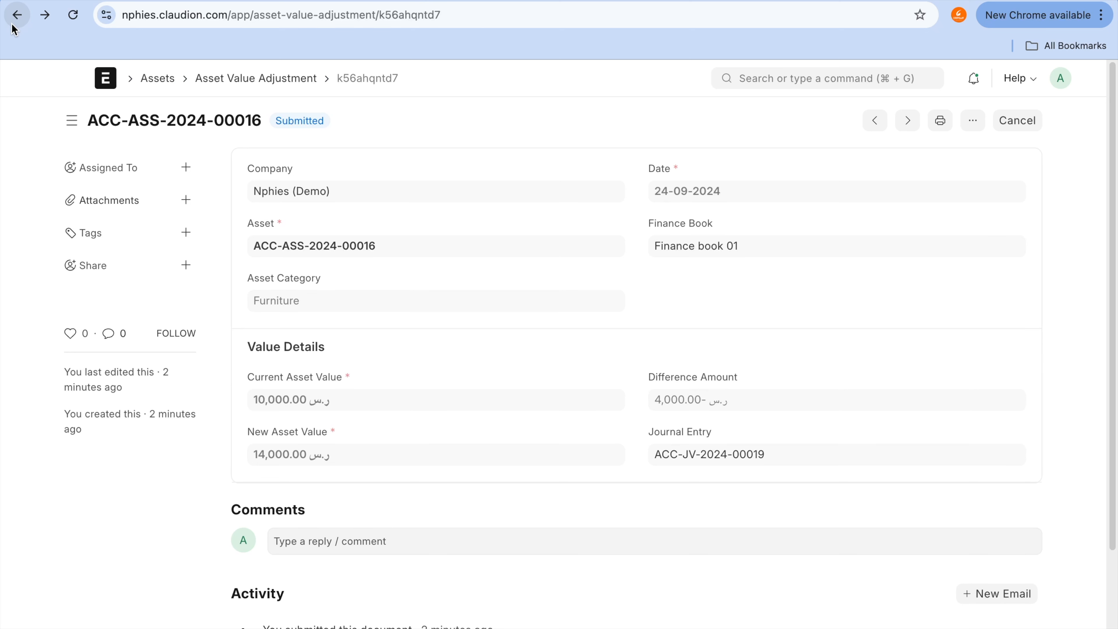
{"action": "left_click", "coordinate": [13, 24]}
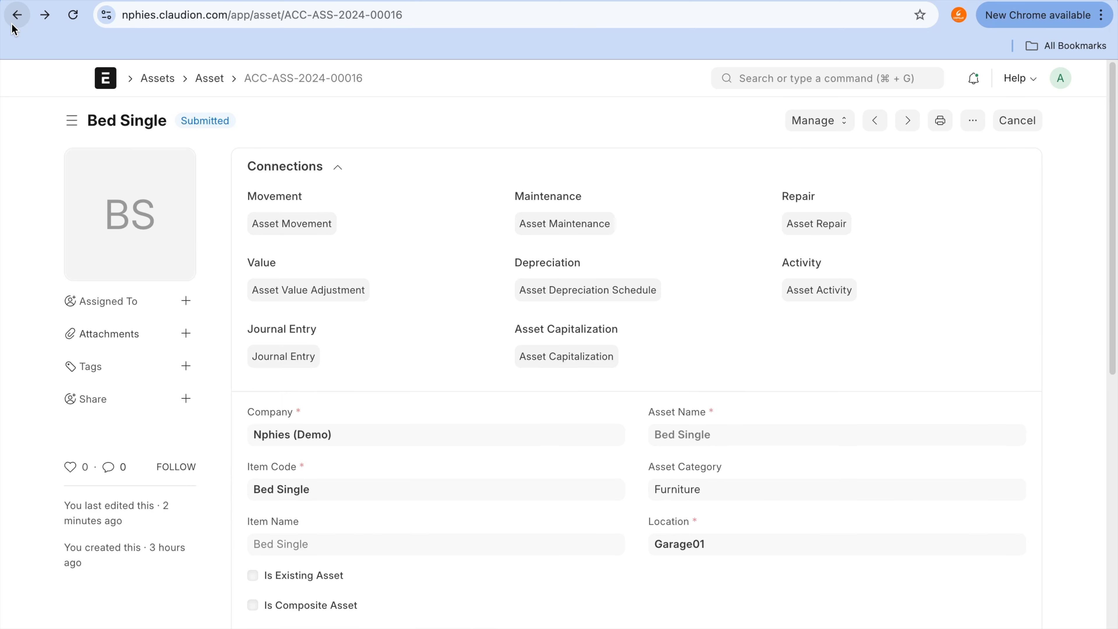
{"action": "left_click", "coordinate": [822, 125]}
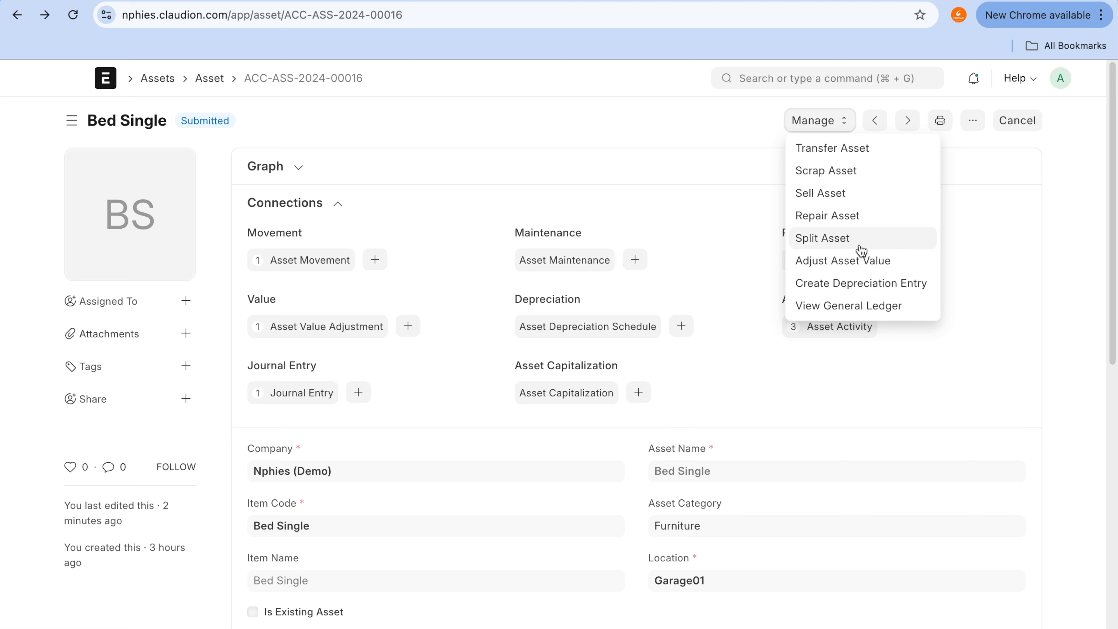
{"action": "left_click", "coordinate": [862, 260]}
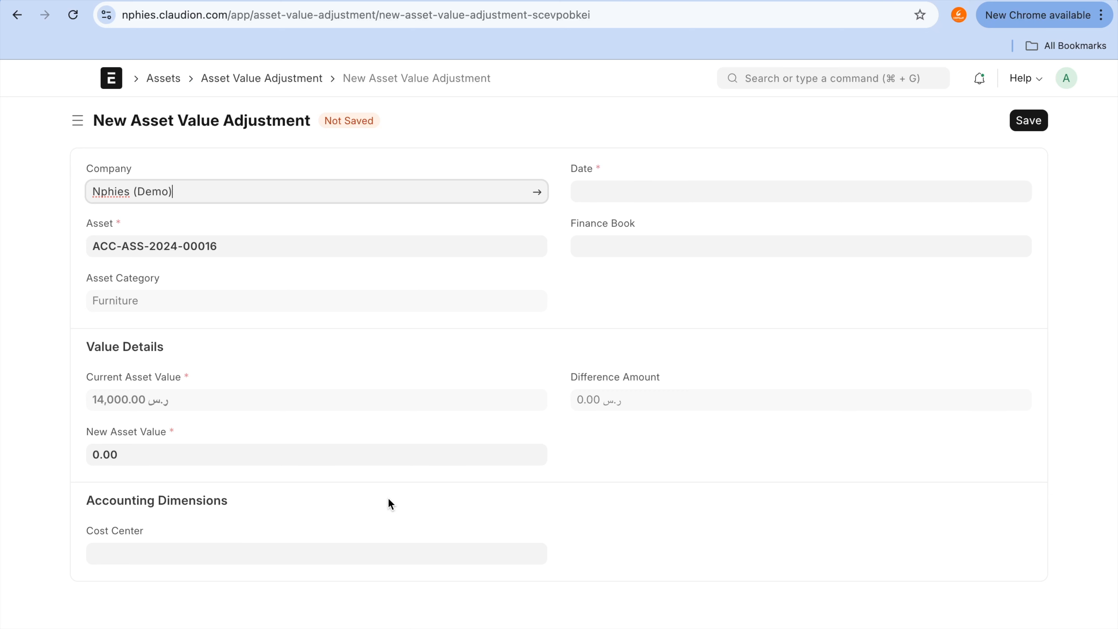
Step: Set New Asset Value to 6,000 in the new adjustment and try to save it
{"action": "left_click", "coordinate": [376, 454]}
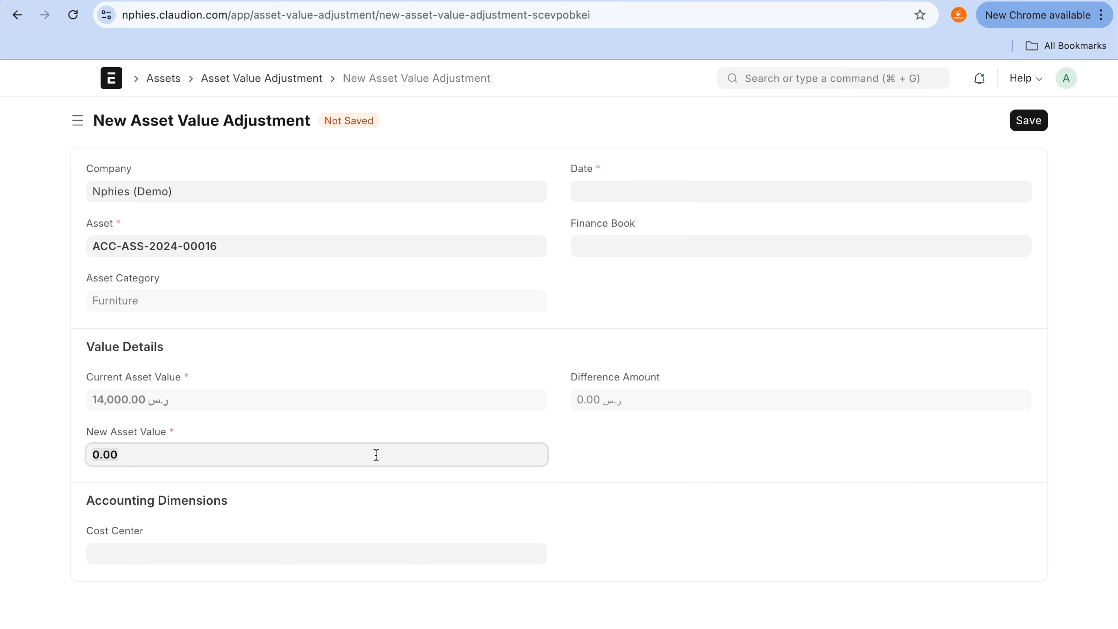
{"action": "type", "text": "6000"}
{"action": "left_click", "coordinate": [787, 461]}
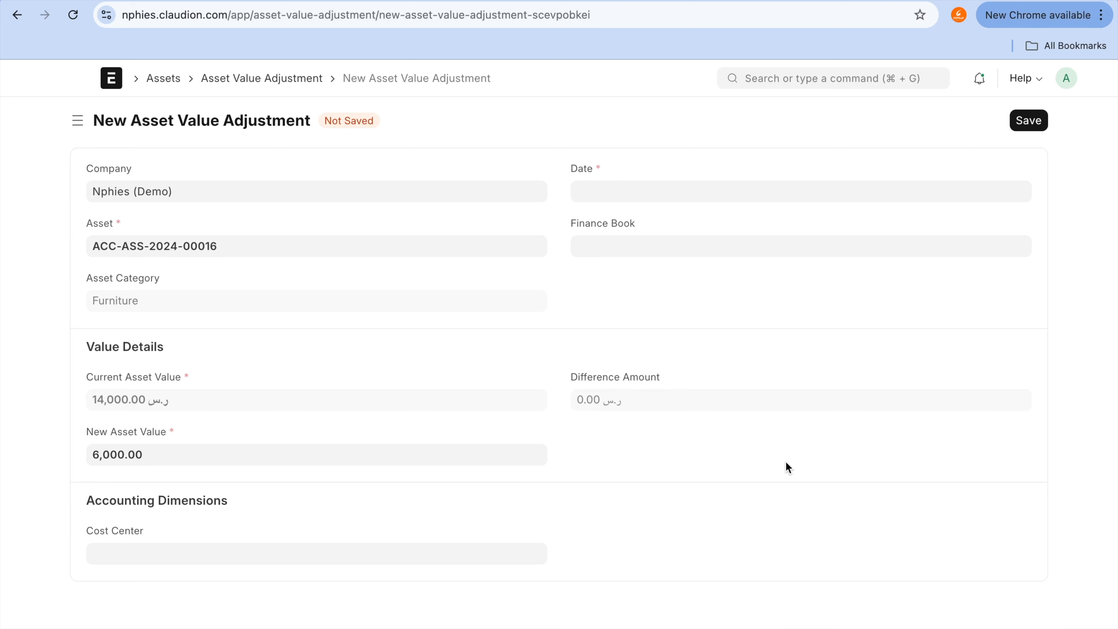
{"action": "left_click", "coordinate": [1029, 121]}
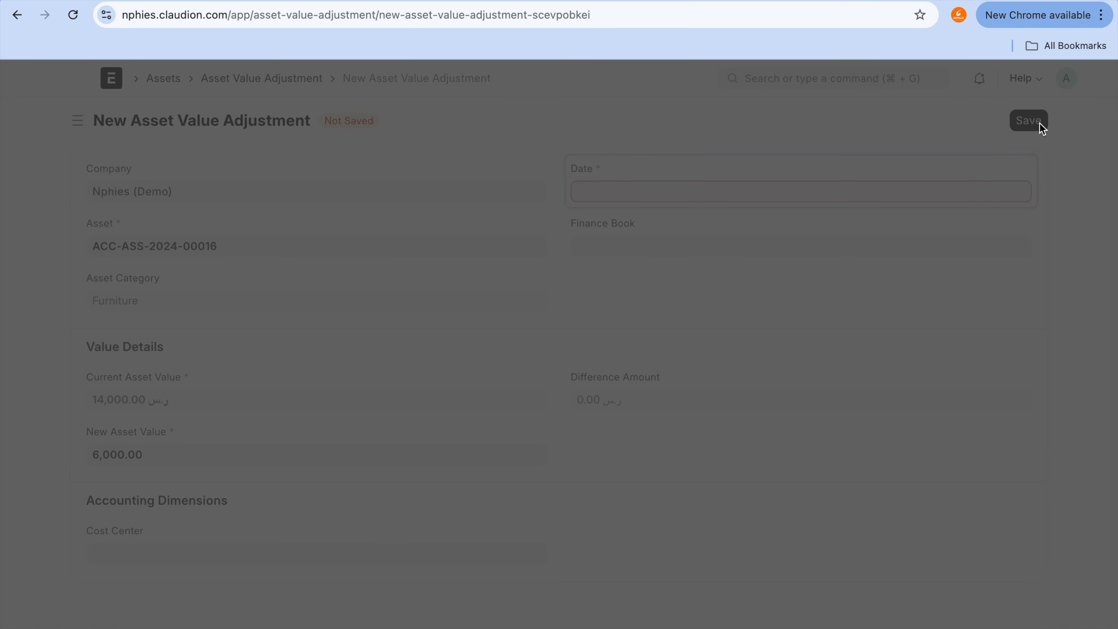
Step: Set the adjustment's Date to 24-09-2024, then save and submit the asset value adjustment
{"action": "left_click", "coordinate": [669, 416]}
{"action": "left_click", "coordinate": [765, 101]}
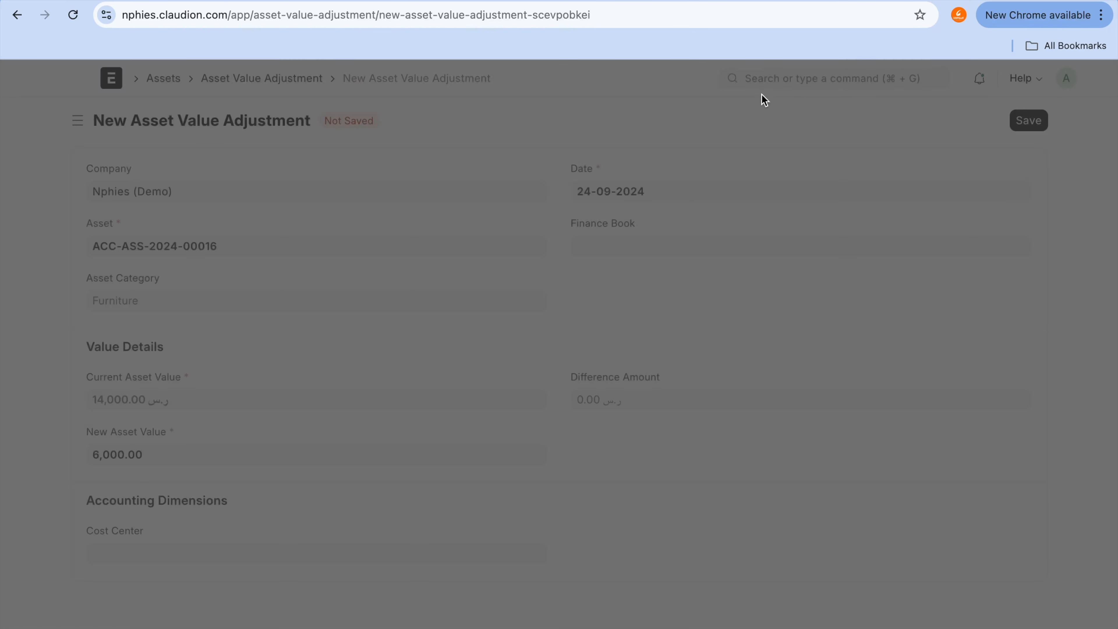
{"action": "left_click", "coordinate": [1019, 131]}
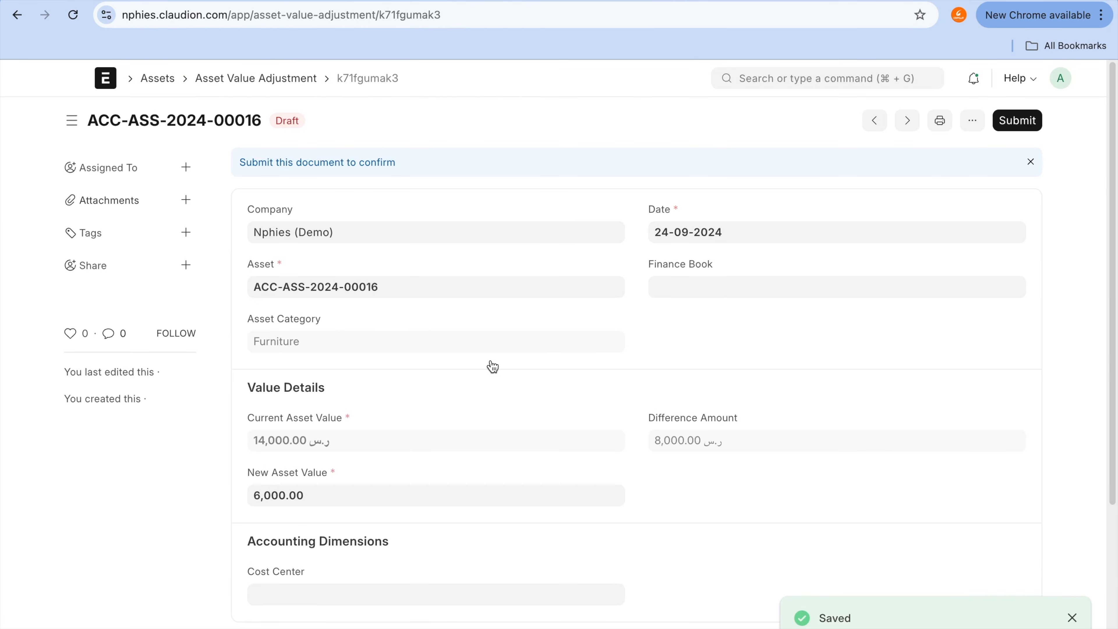
{"action": "left_click", "coordinate": [1017, 120]}
{"action": "left_click", "coordinate": [731, 208]}
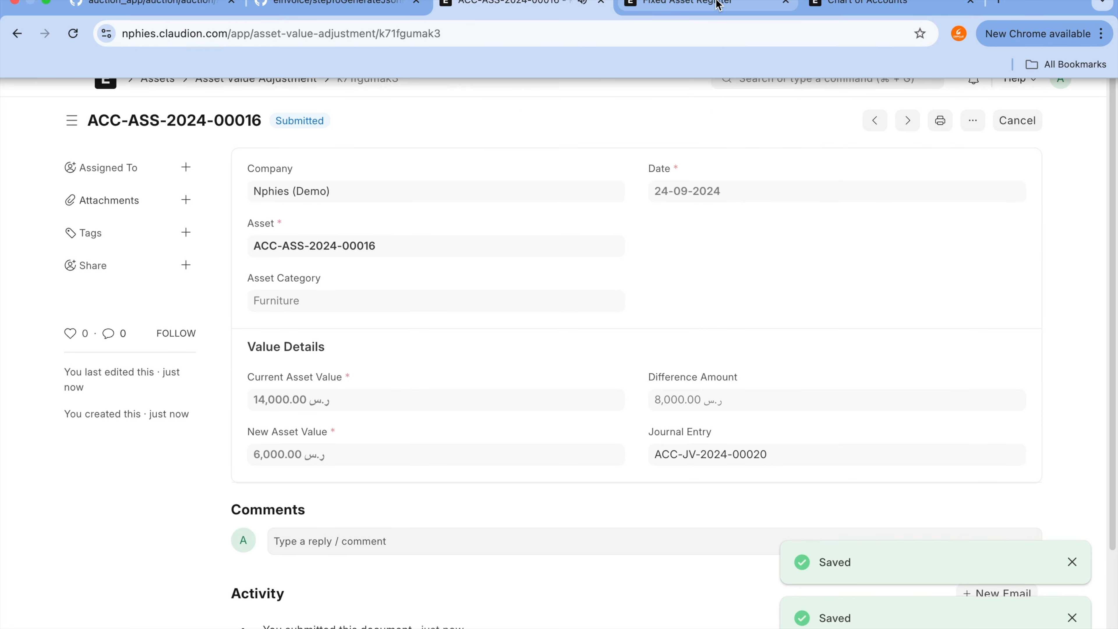
Step: Open the general ledger of the 5203 - Depreciation account from the chart of accounts and filter it by Finance book 01
{"action": "left_click", "coordinate": [724, 4]}
{"action": "left_click", "coordinate": [835, 7]}
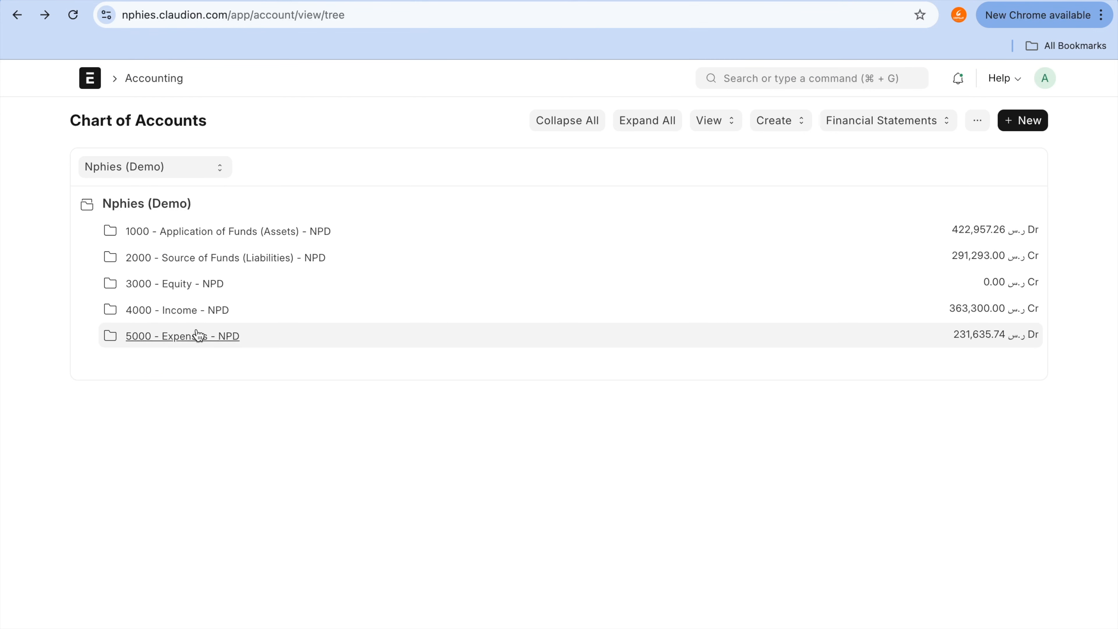
{"action": "left_click", "coordinate": [208, 338]}
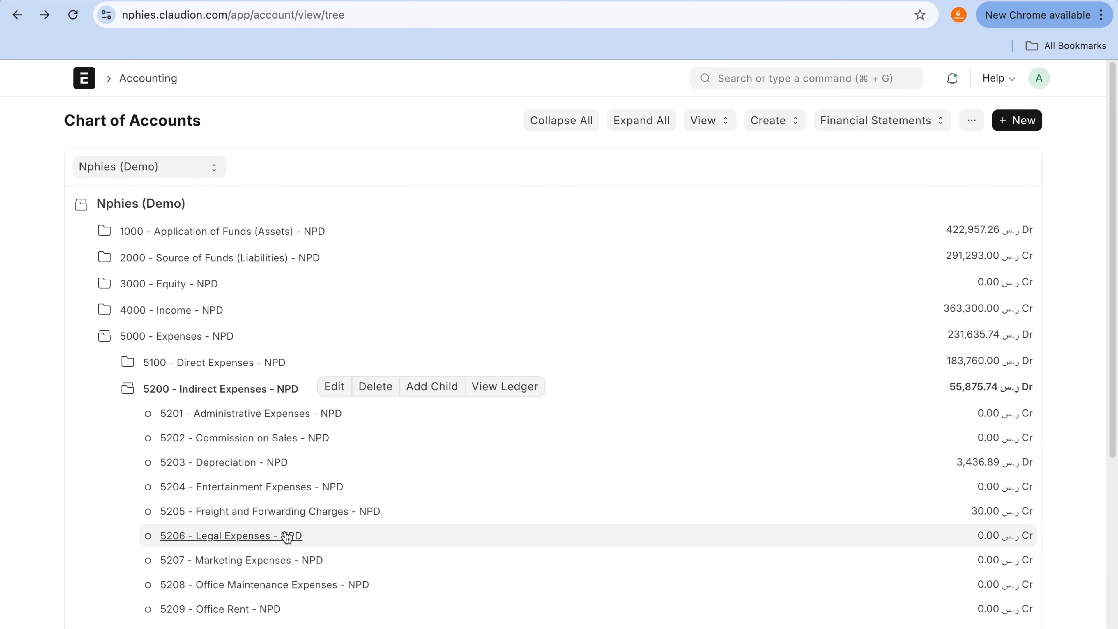
{"action": "scroll", "coordinate": [284, 533], "scroll_direction": "down", "scroll_amount": 5}
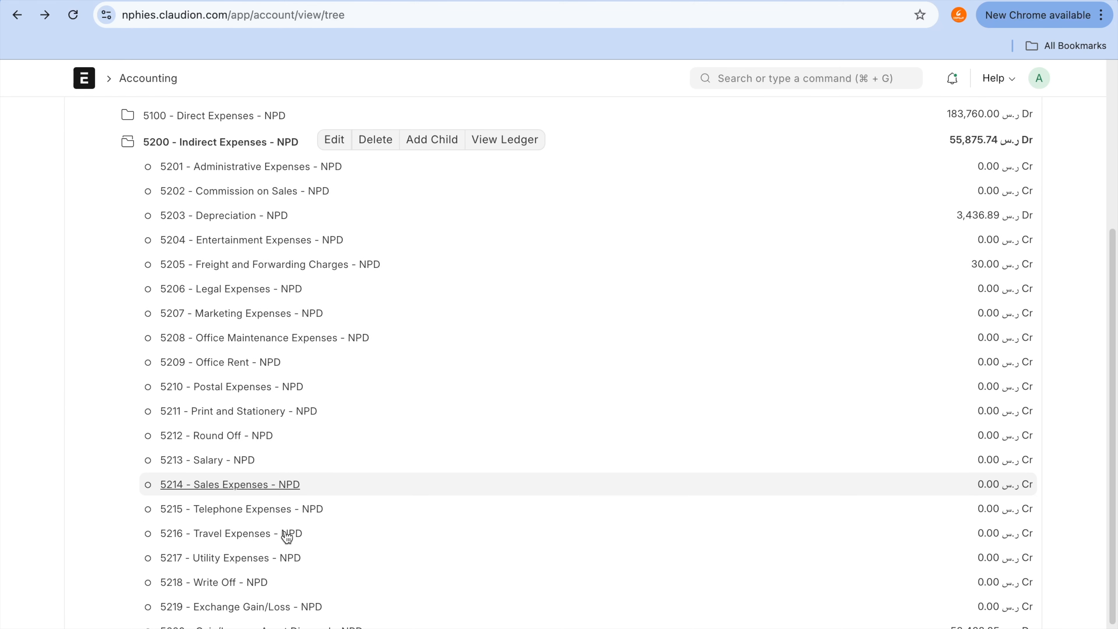
{"action": "scroll", "coordinate": [287, 536], "scroll_direction": "down", "scroll_amount": 1}
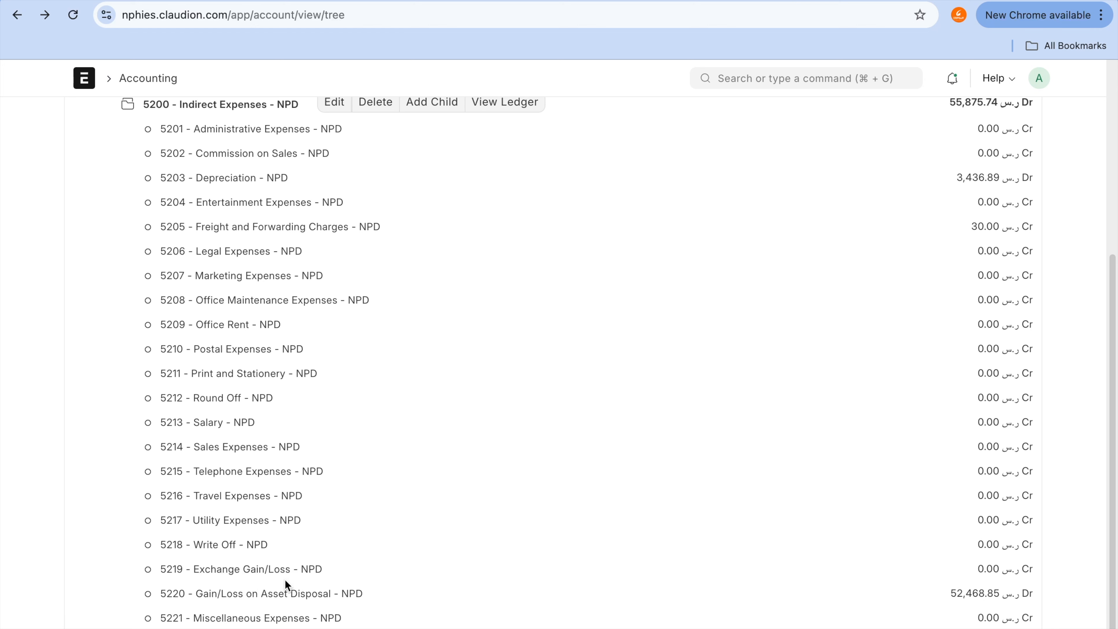
{"action": "left_click", "coordinate": [234, 180]}
{"action": "left_click", "coordinate": [420, 180]}
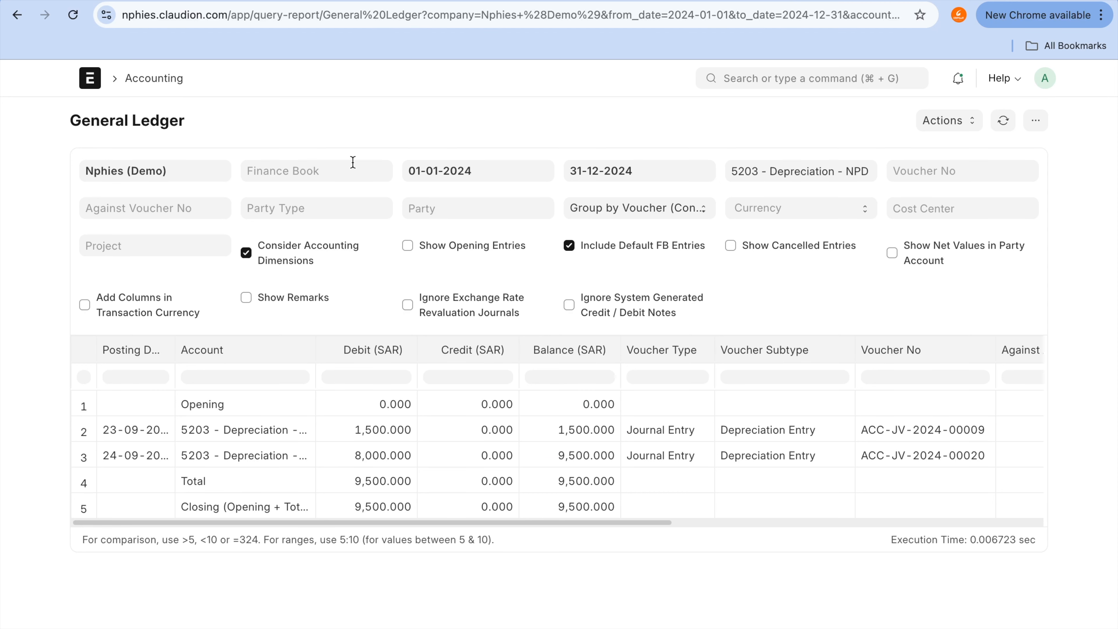
{"action": "left_click", "coordinate": [353, 162]}
{"action": "left_click", "coordinate": [352, 195]}
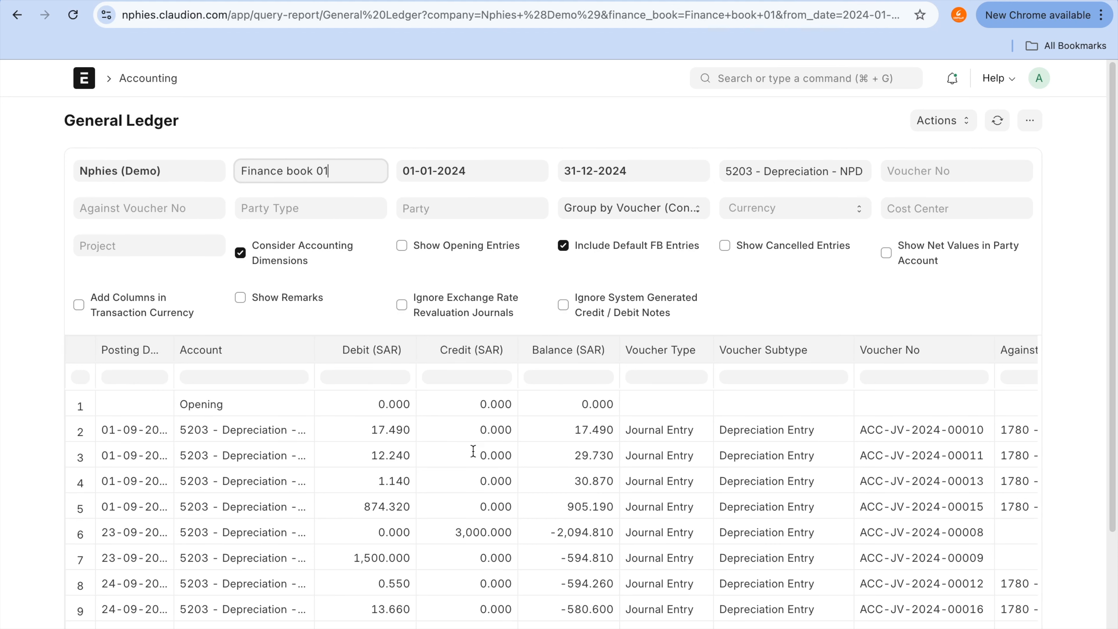
Step: Compare the ACC-JV-2024-00019 and ACC-JV-2024-00020 rows in the Depreciation ledger, then examine the debit column down to the closing row
{"action": "scroll", "coordinate": [473, 451], "scroll_direction": "down", "scroll_amount": 3}
{"action": "left_click", "coordinate": [365, 547]}
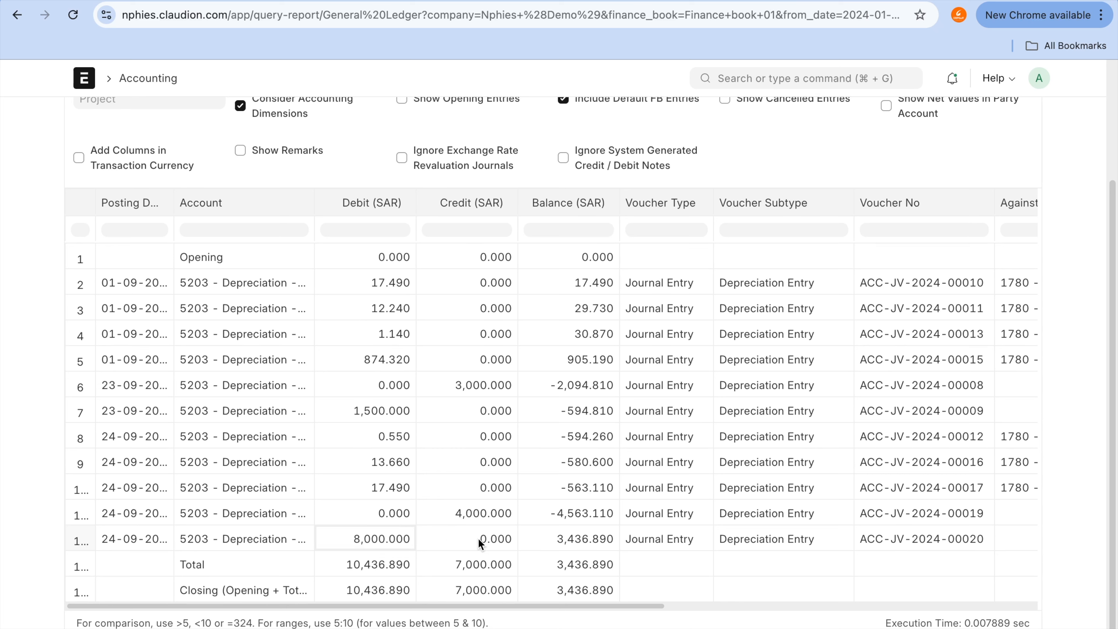
{"action": "left_click", "coordinate": [497, 514]}
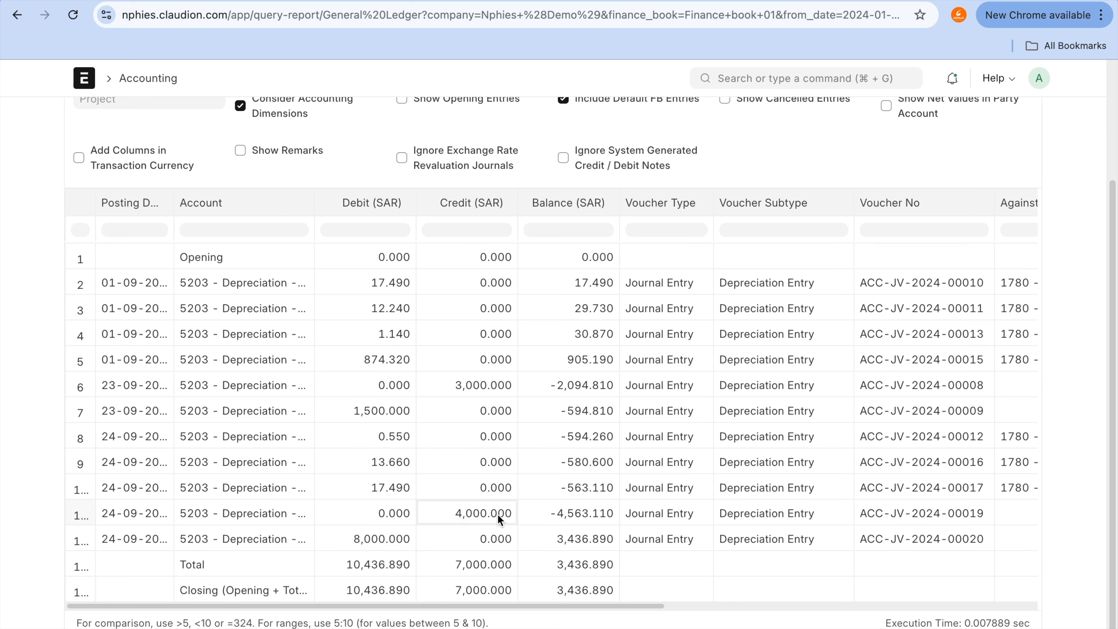
{"action": "key", "text": "ctrl+a"}
{"action": "left_click_drag", "start_coordinate": [498, 515], "coordinate": [455, 515]}
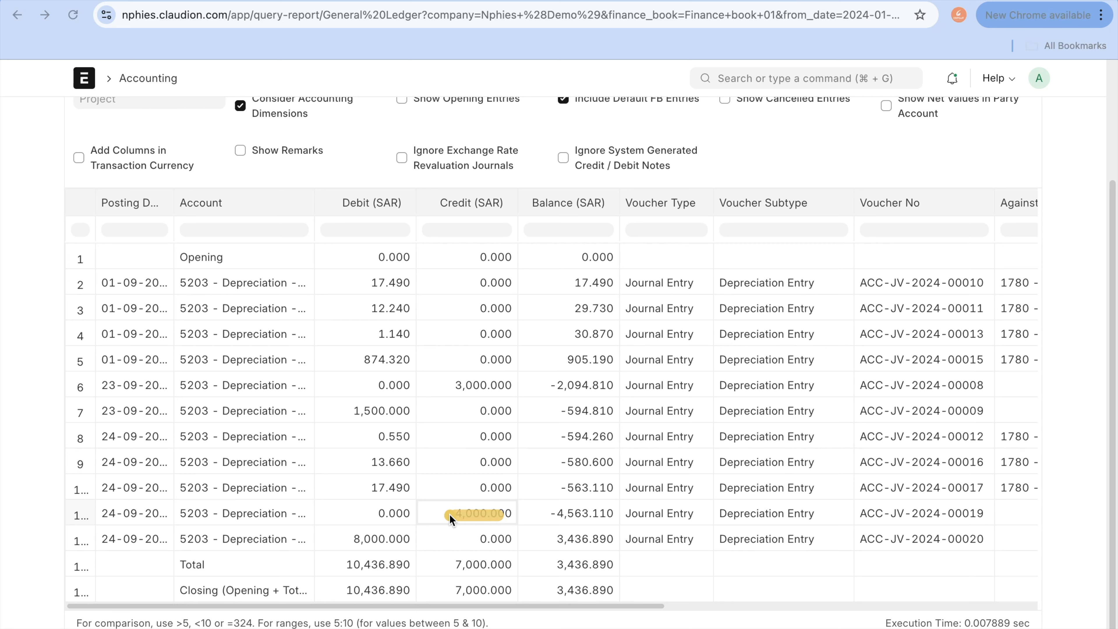
{"action": "left_click_drag", "start_coordinate": [355, 527], "coordinate": [384, 551]}
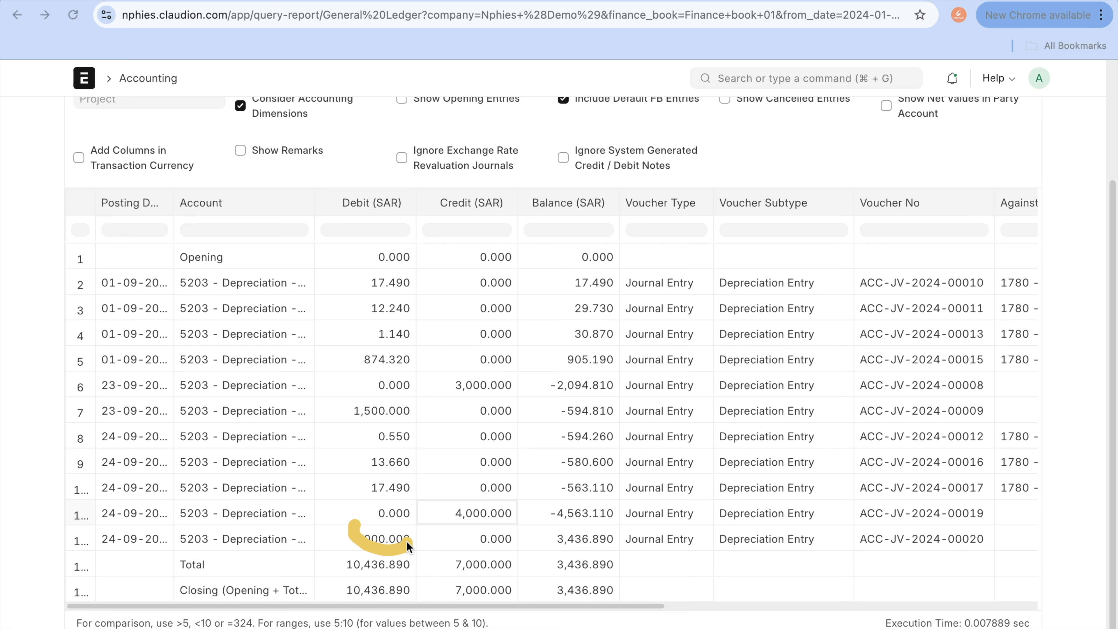
{"action": "mouse_move", "coordinate": [454, 506]}
{"action": "left_mouse_down"}
{"action": "mouse_move", "coordinate": [436, 513]}
{"action": "mouse_move", "coordinate": [548, 514]}
{"action": "left_mouse_up"}
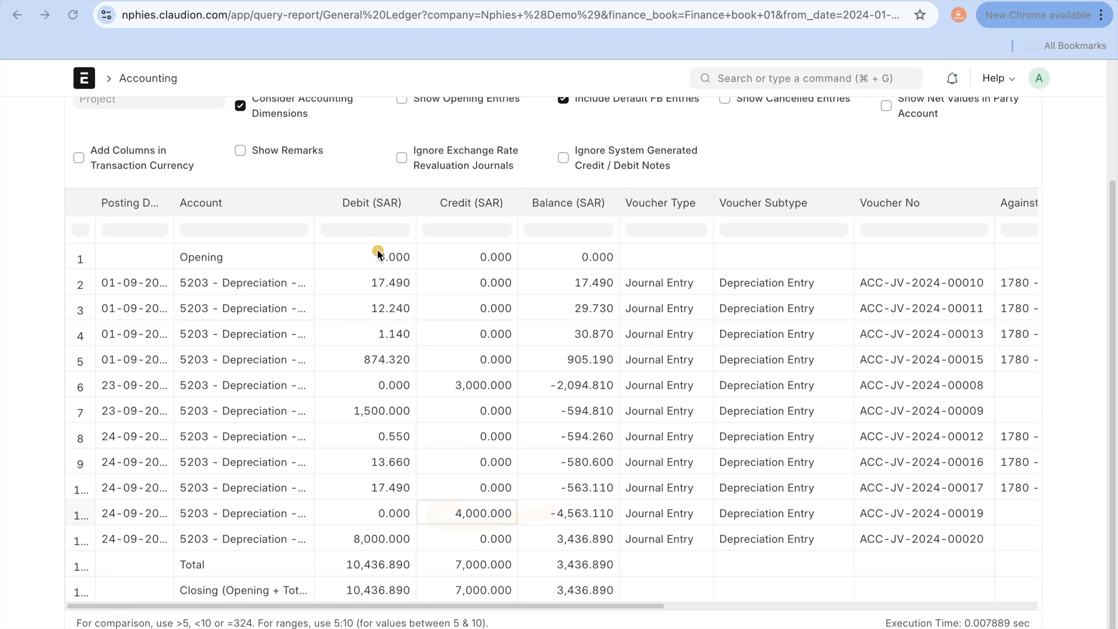
{"action": "left_click_drag", "start_coordinate": [378, 252], "coordinate": [376, 610]}
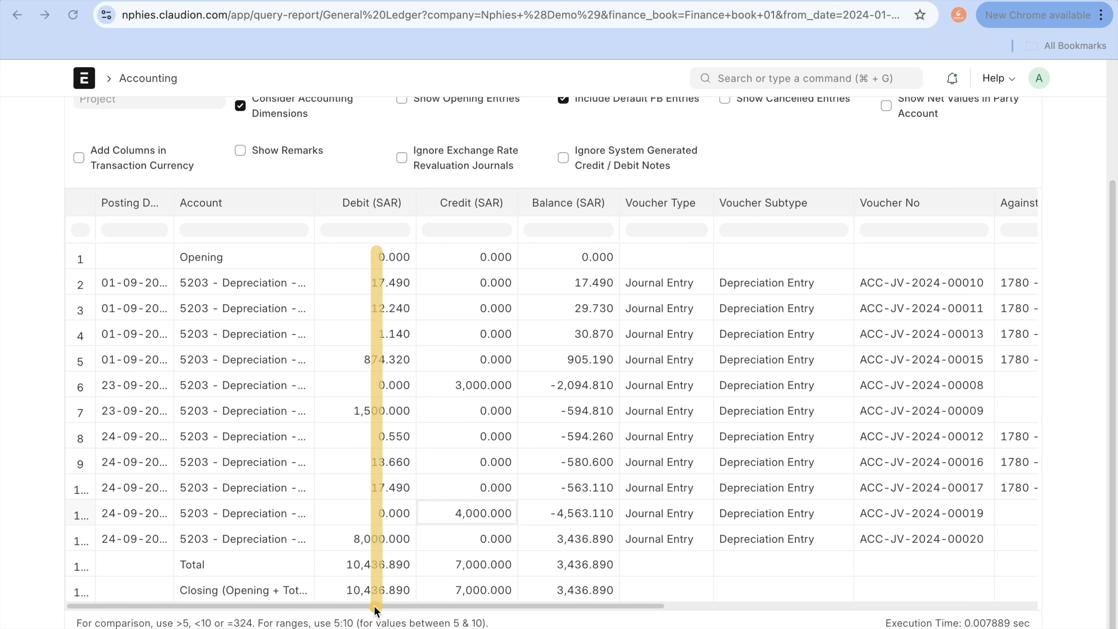
Step: Return to the submitted asset value adjustment and open its linked journal entry ACC-JV-2024-00020
{"action": "left_click", "coordinate": [18, 15]}
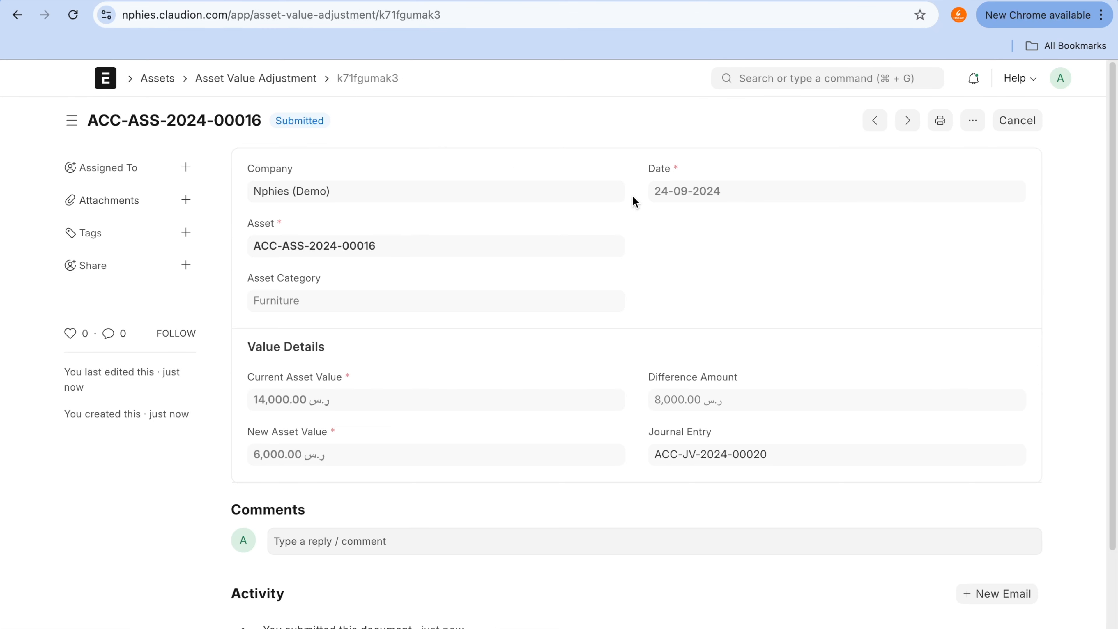
{"action": "left_click", "coordinate": [713, 456]}
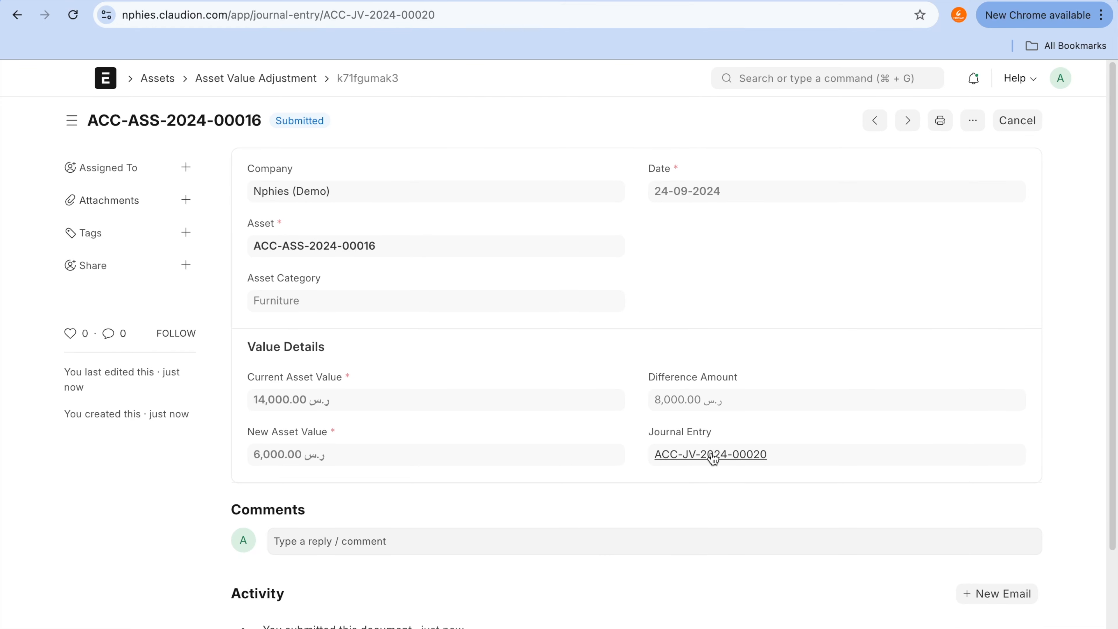
Step: Open the general ledger of 1780 - Accumulated Depreciation from the chart of accounts and filter it by Finance book 01
{"action": "left_click", "coordinate": [668, 1]}
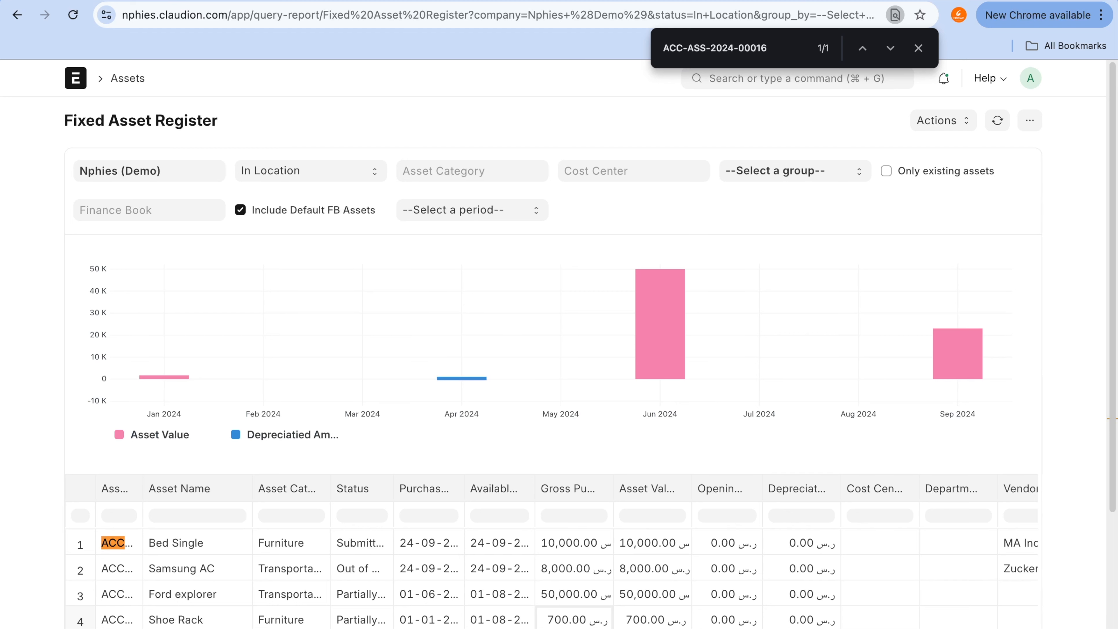
{"action": "left_click", "coordinate": [441, 1]}
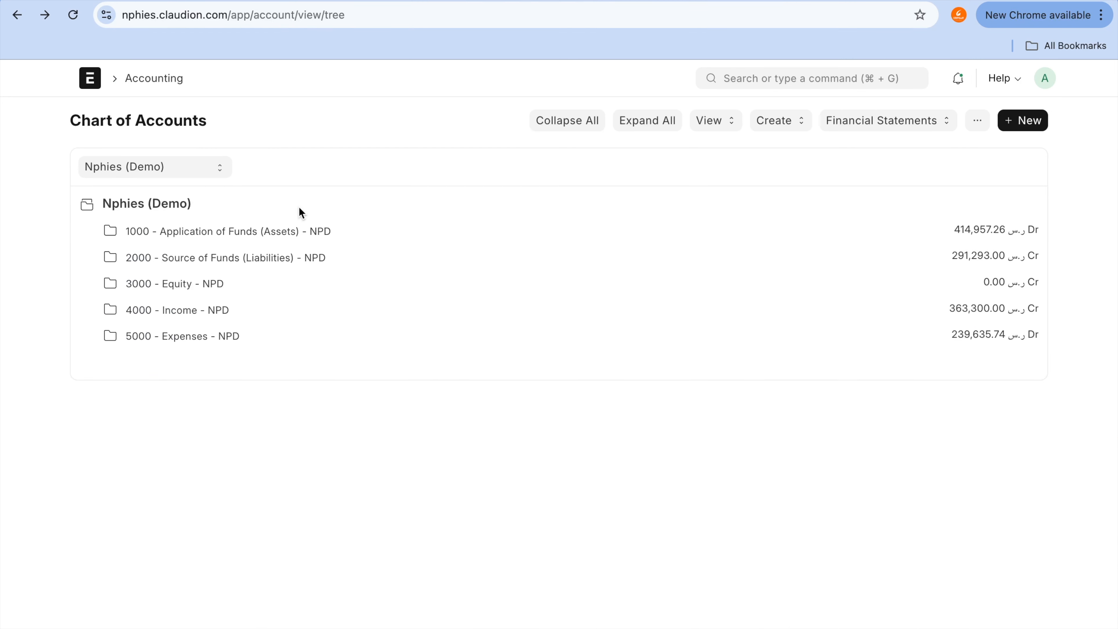
{"action": "left_click", "coordinate": [286, 231]}
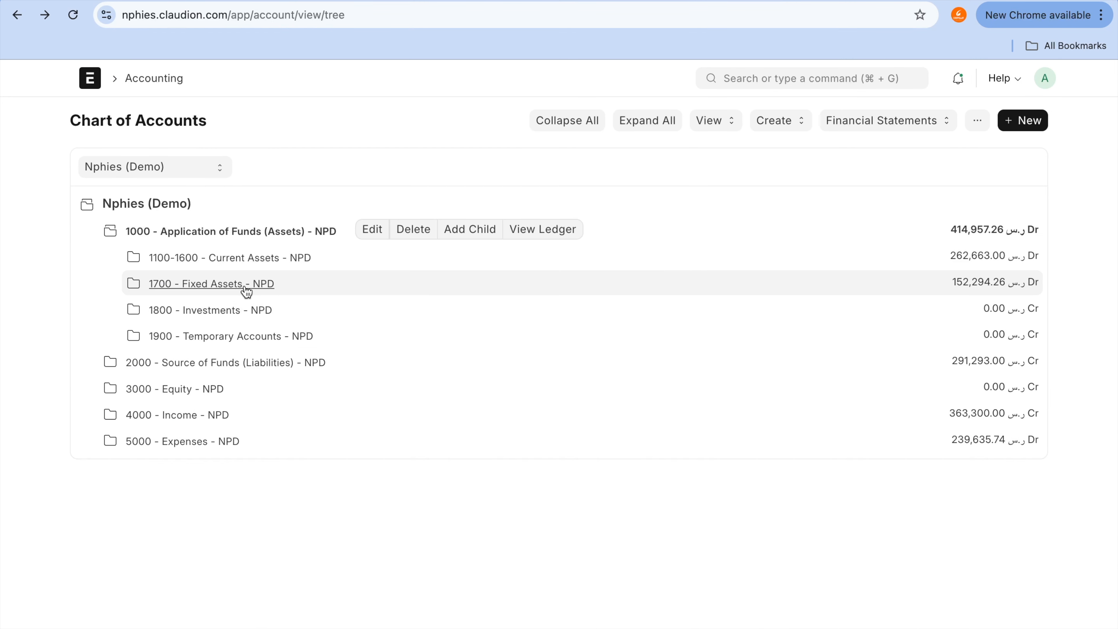
{"action": "left_click", "coordinate": [245, 286]}
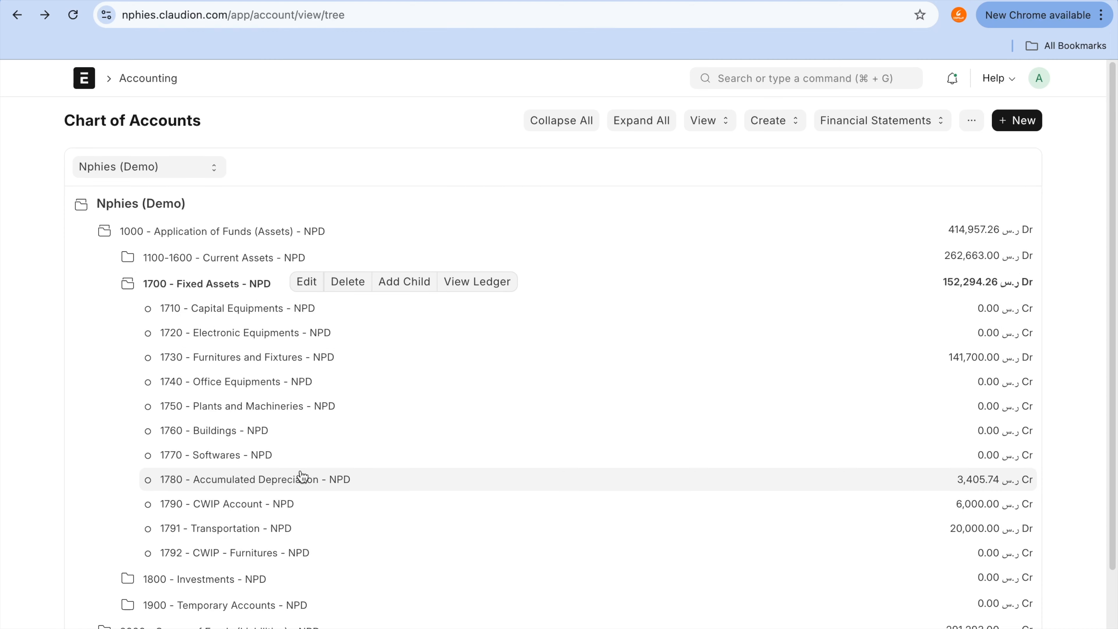
{"action": "left_click", "coordinate": [299, 479]}
{"action": "left_click", "coordinate": [487, 482]}
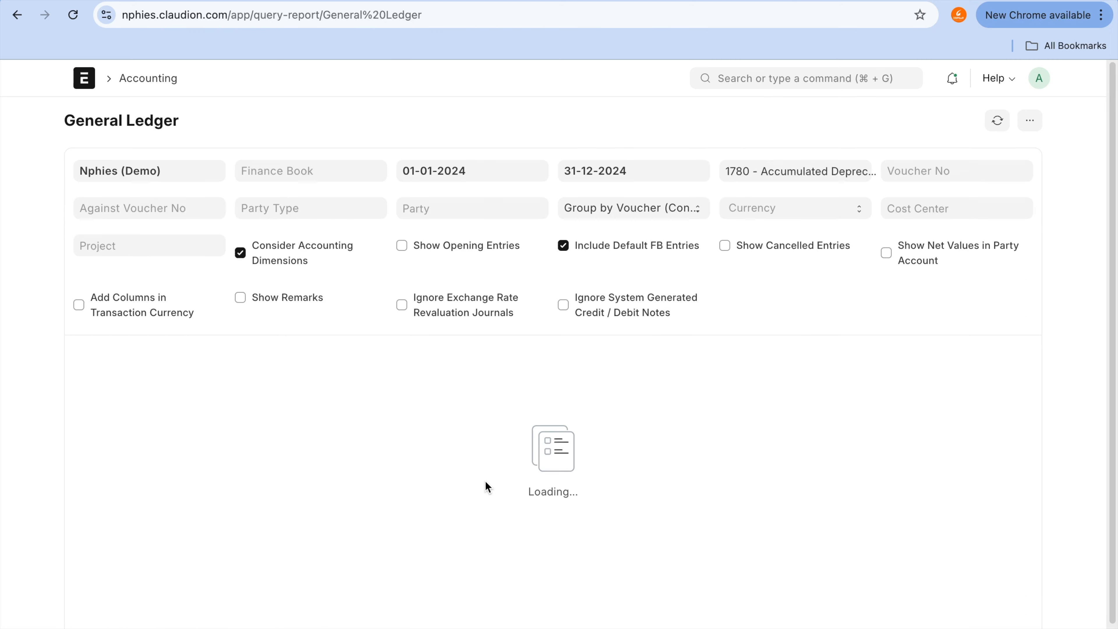
{"action": "left_click", "coordinate": [361, 170]}
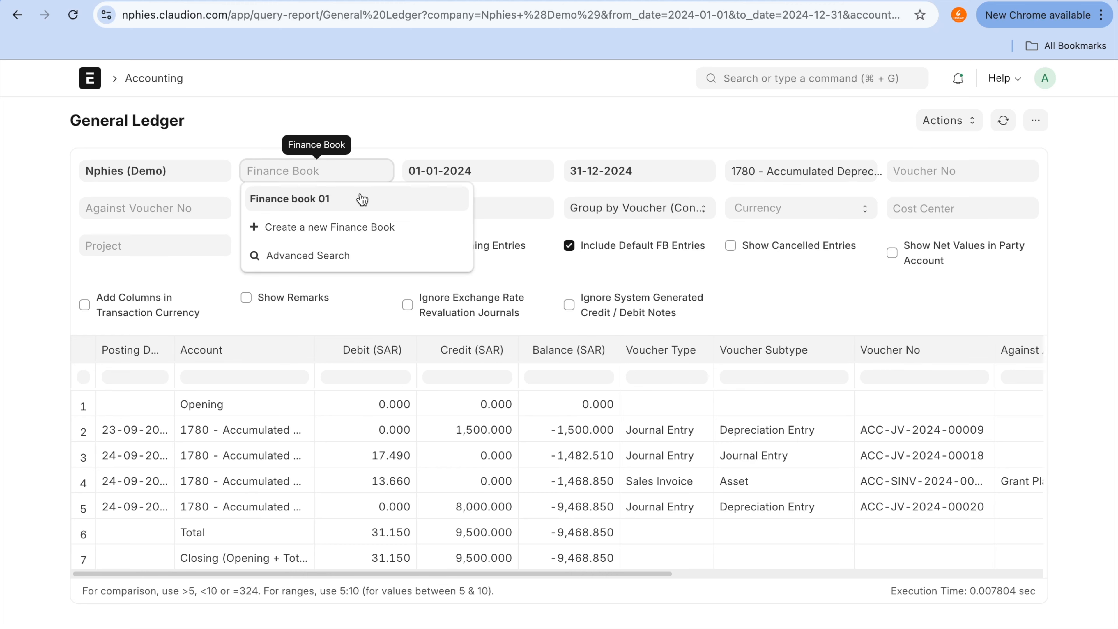
{"action": "left_click", "coordinate": [360, 200]}
Step: Compare the debit of ACC-JV-2024-00019 with the credit of ACC-JV-2024-00020 in the Accumulated Depreciation ledger
{"action": "scroll", "coordinate": [559, 343], "scroll_direction": "down", "scroll_amount": 5}
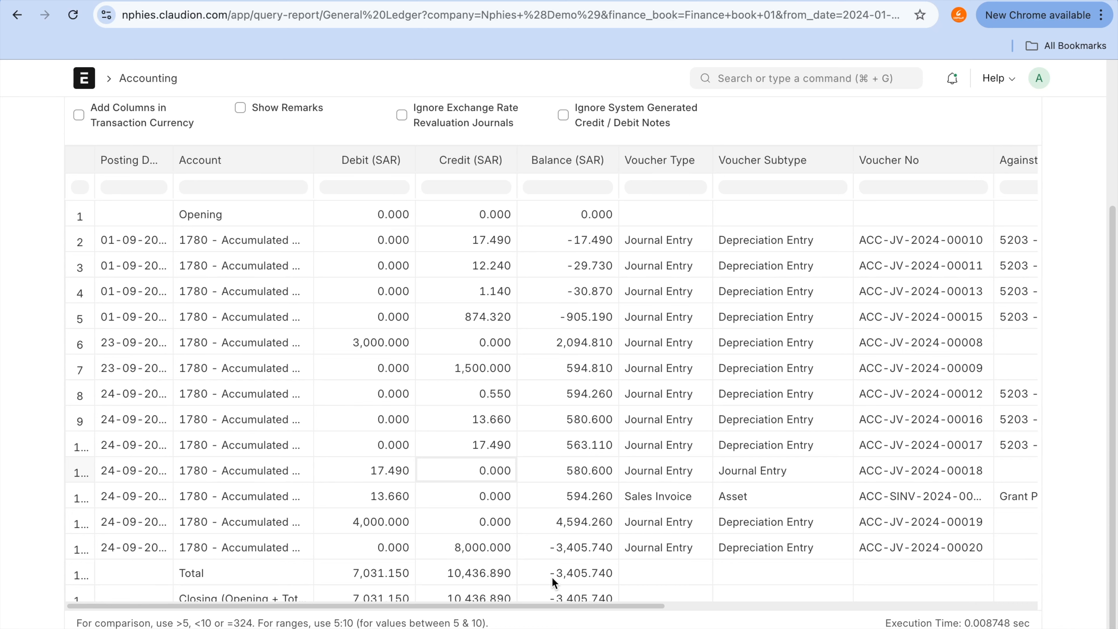
{"action": "left_click", "coordinate": [385, 508]}
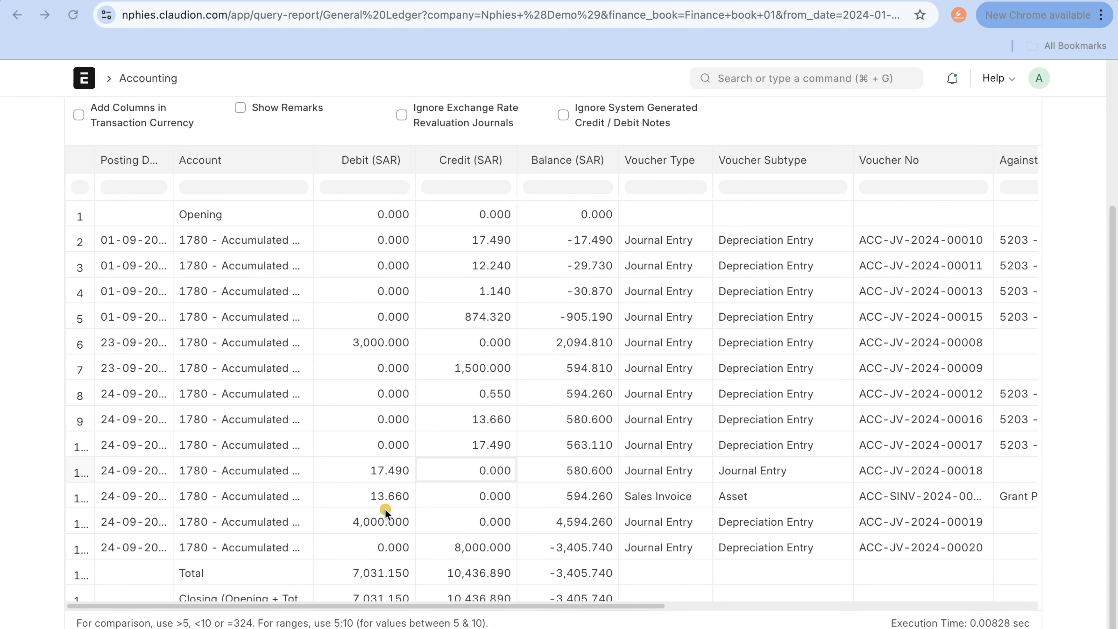
{"action": "left_click", "coordinate": [454, 549]}
{"action": "key", "text": "Escape"}
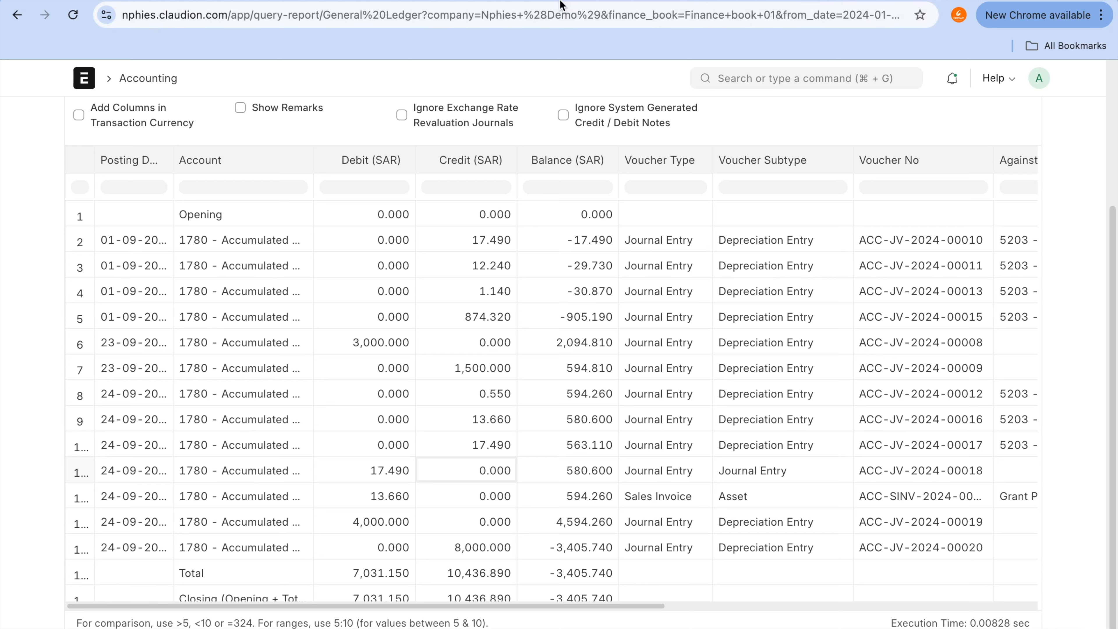
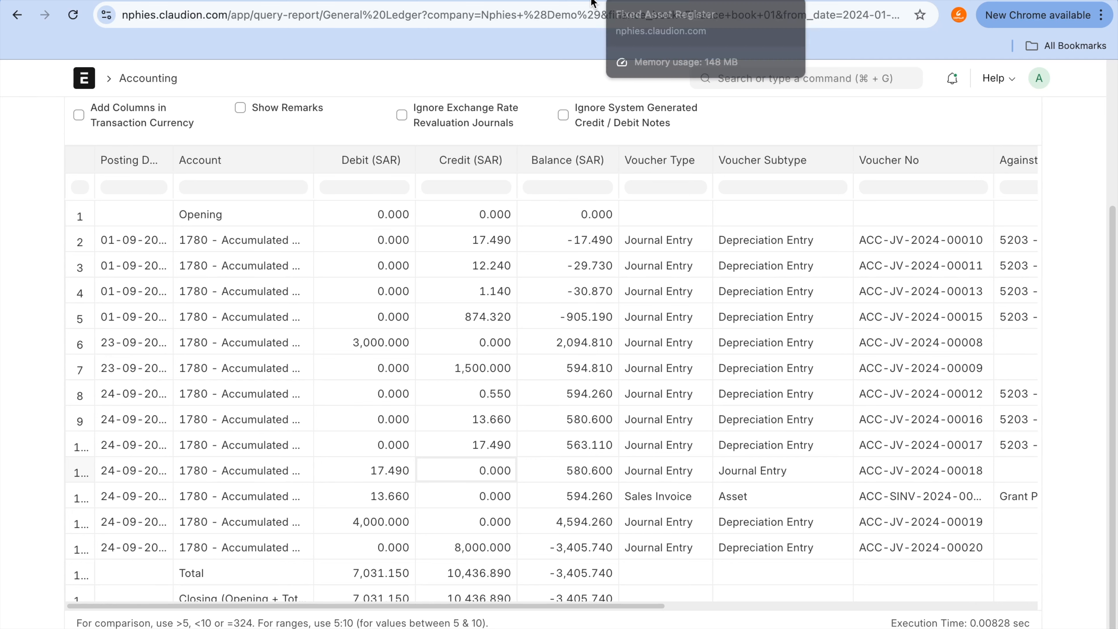
Step: Leave the journal entry for the home page and open the Assets workspace
{"action": "left_click", "coordinate": [556, 1]}
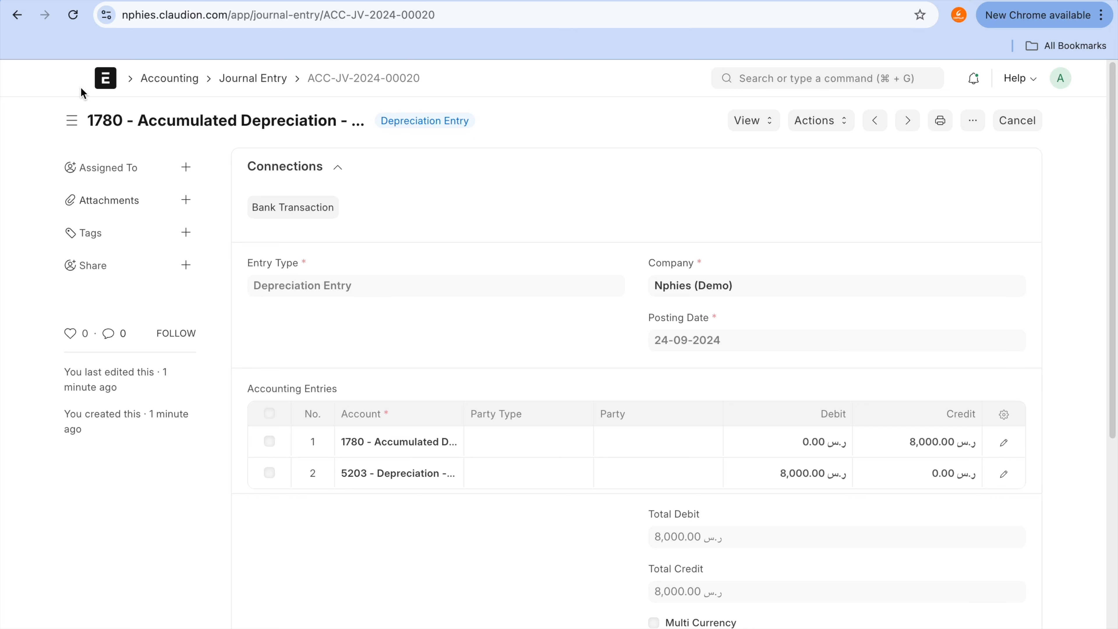
{"action": "left_click", "coordinate": [98, 86]}
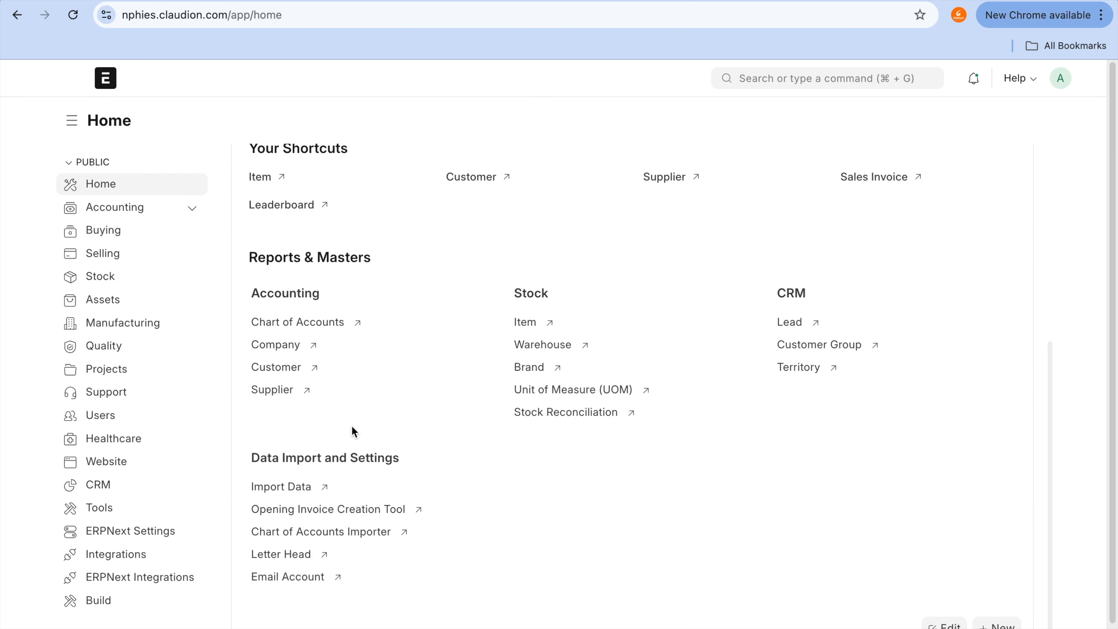
{"action": "key", "text": "super+f"}
{"action": "type", "text": "asset"}
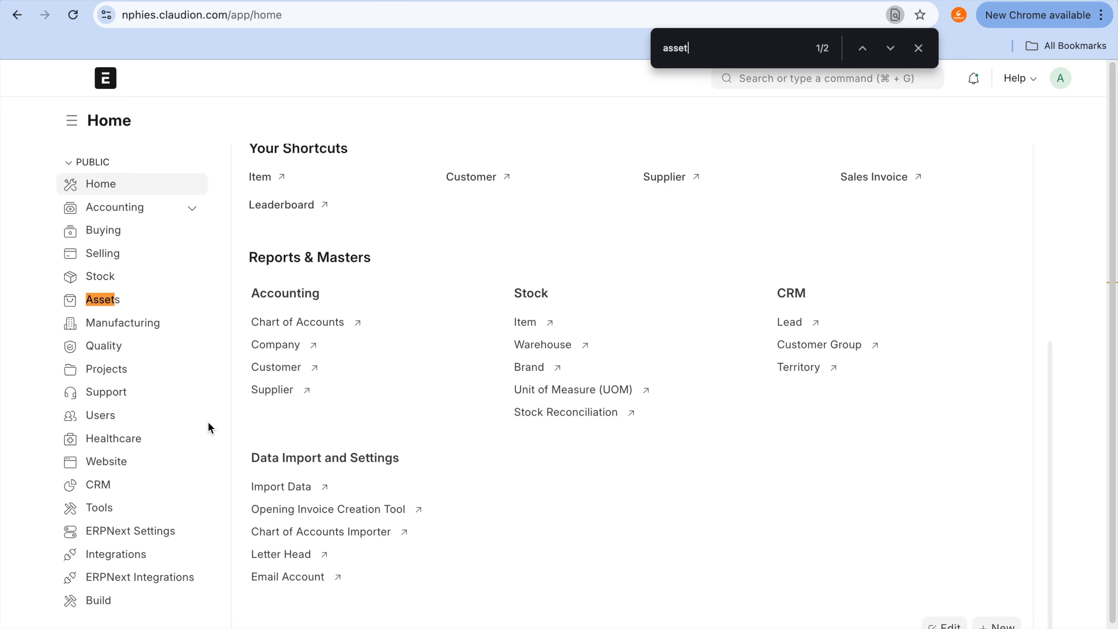
{"action": "left_click", "coordinate": [109, 301]}
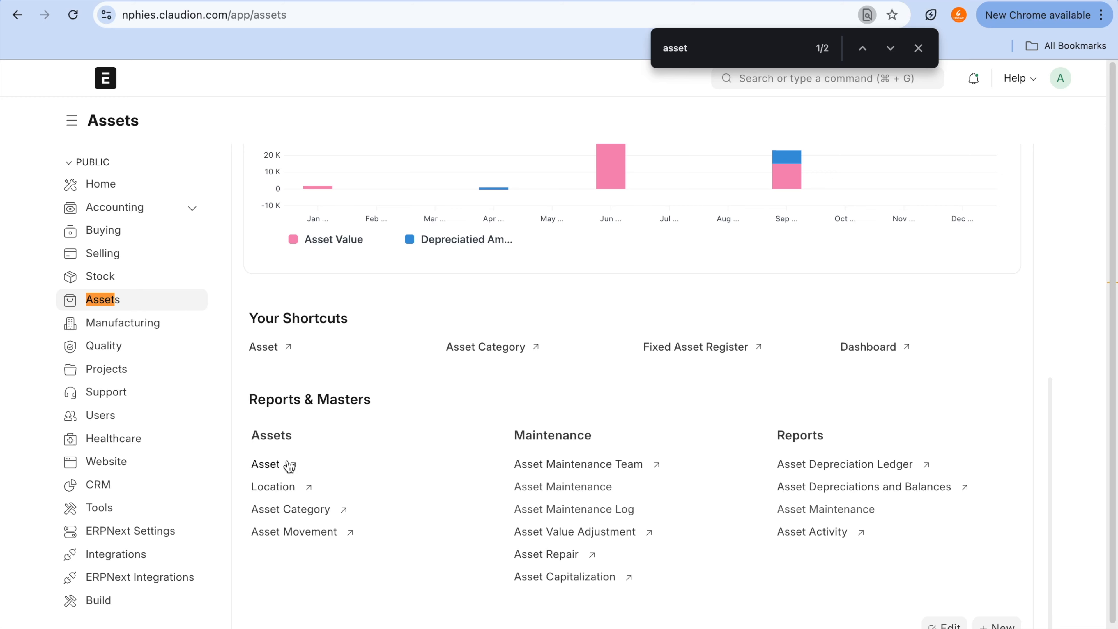
Step: Locate Asset Capitalization among the maintenance links of the Assets workspace
{"action": "key", "text": "BackSpace"}
{"action": "key", "text": "BackSpace"}
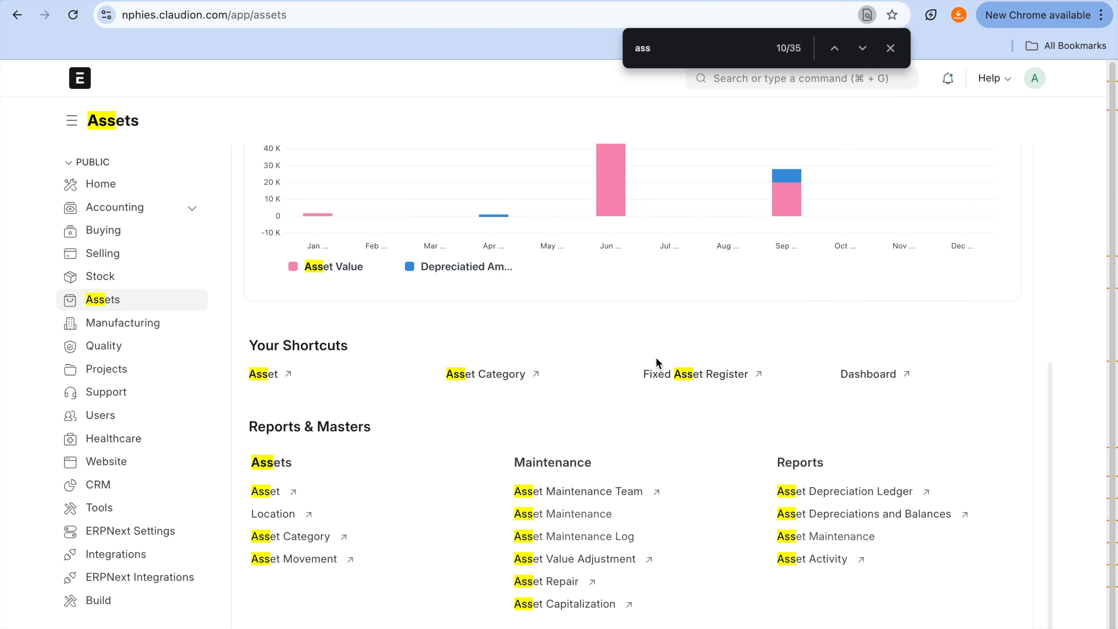
{"action": "mouse_move", "coordinate": [533, 580]}
{"action": "left_mouse_down"}
{"action": "mouse_move", "coordinate": [495, 607]}
{"action": "mouse_move", "coordinate": [556, 571]}
{"action": "mouse_move", "coordinate": [458, 627]}
{"action": "left_mouse_up"}
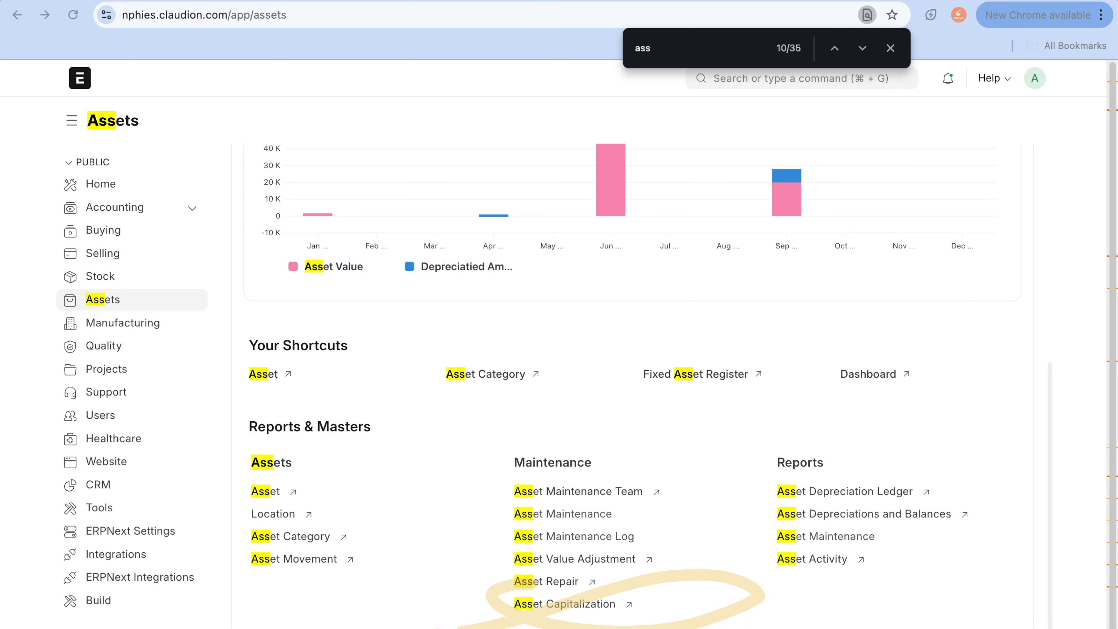
{"action": "key", "text": "Escape"}
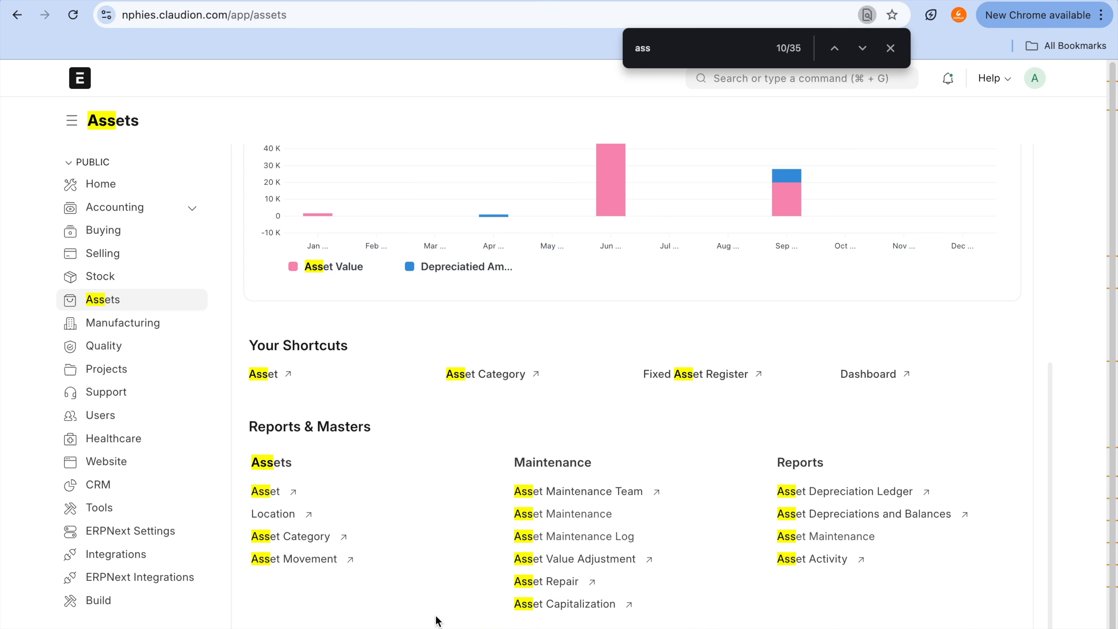
Step: Open the asset list, reload it and start a new asset
{"action": "left_click", "coordinate": [268, 491]}
{"action": "key", "text": "super+r"}
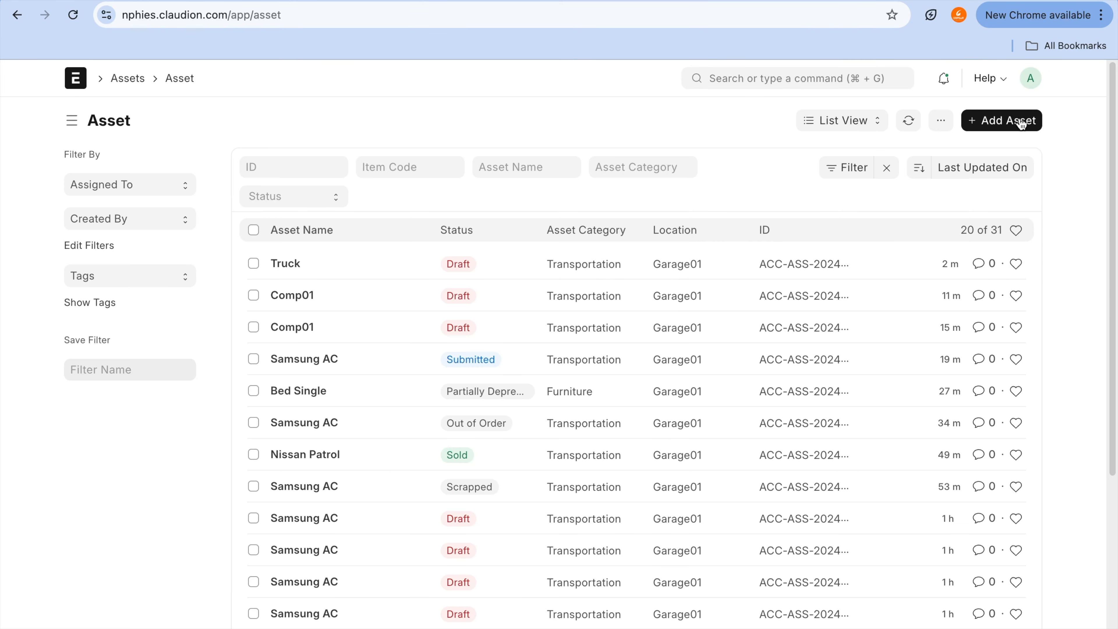
{"action": "left_click", "coordinate": [1017, 120]}
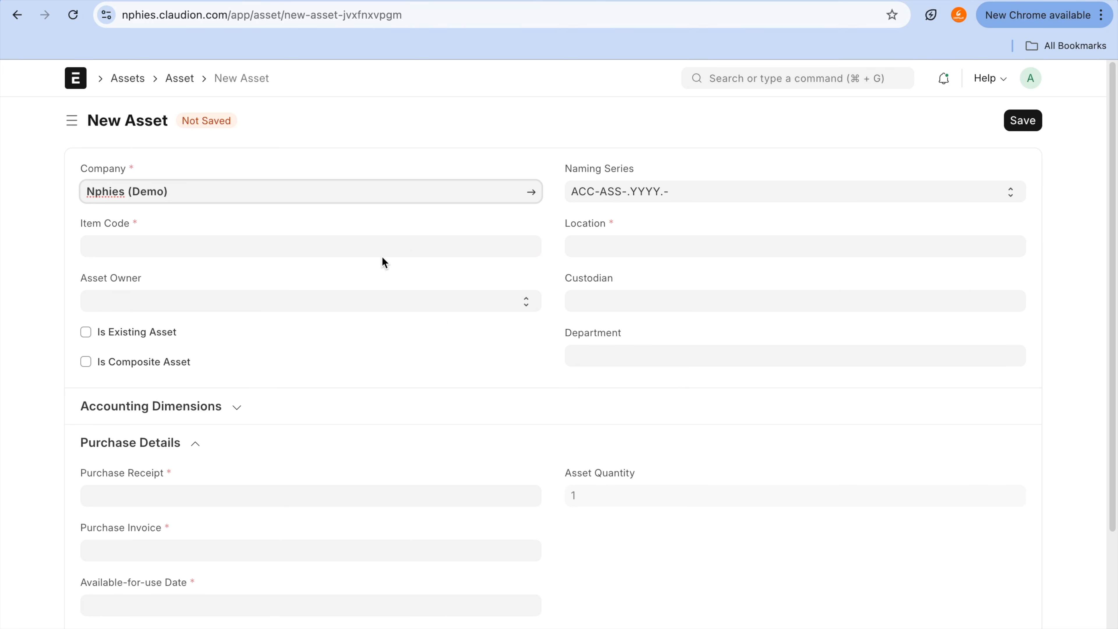
{"action": "left_click", "coordinate": [392, 251]}
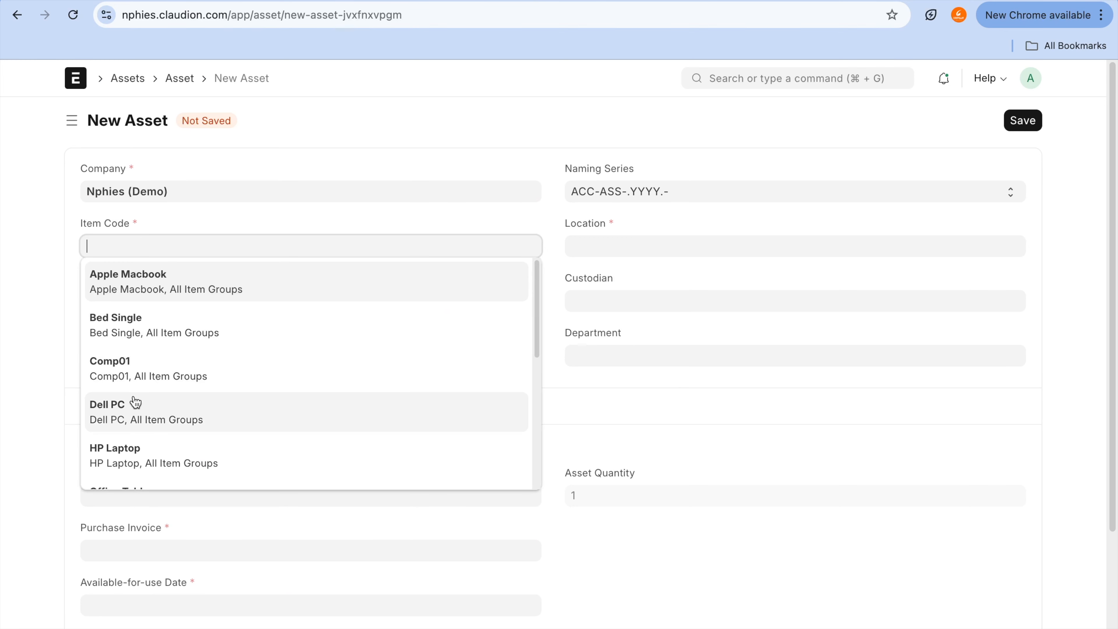
{"action": "left_click", "coordinate": [4, 331]}
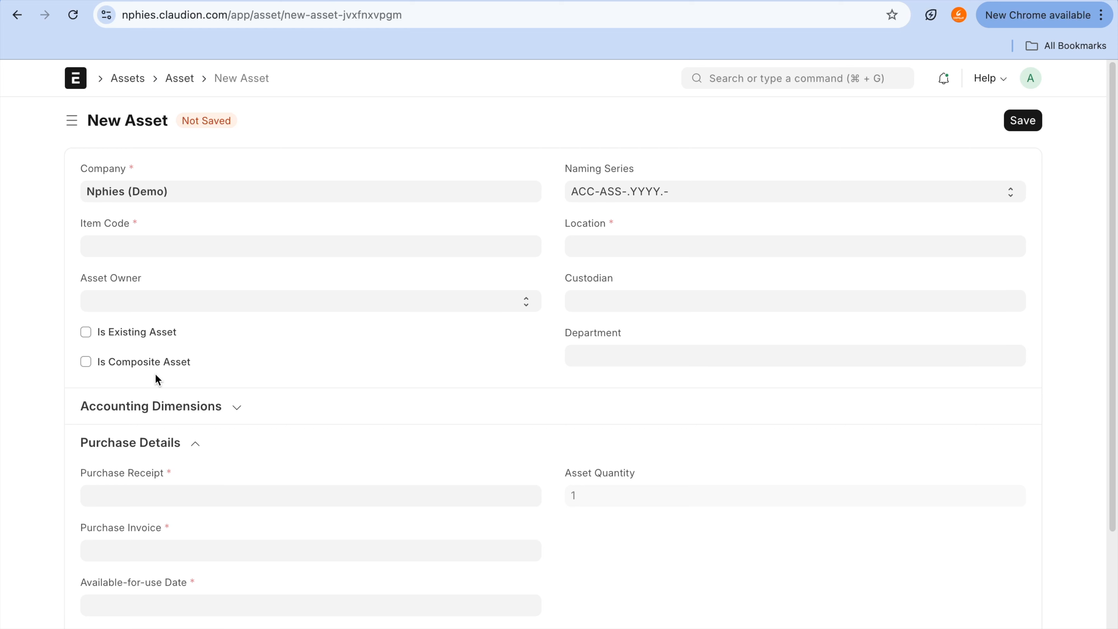
{"action": "left_click", "coordinate": [155, 362]}
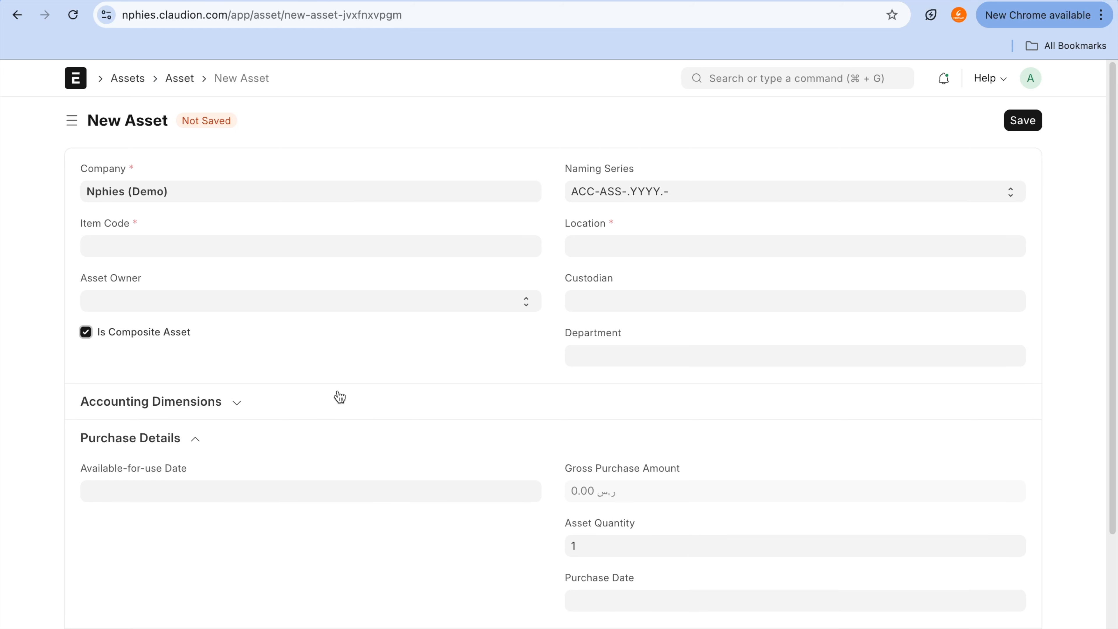
{"action": "mouse_move", "coordinate": [192, 314]}
{"action": "left_mouse_down"}
{"action": "mouse_move", "coordinate": [23, 354]}
{"action": "mouse_move", "coordinate": [229, 356]}
{"action": "left_mouse_up"}
{"action": "left_click", "coordinate": [156, 338]}
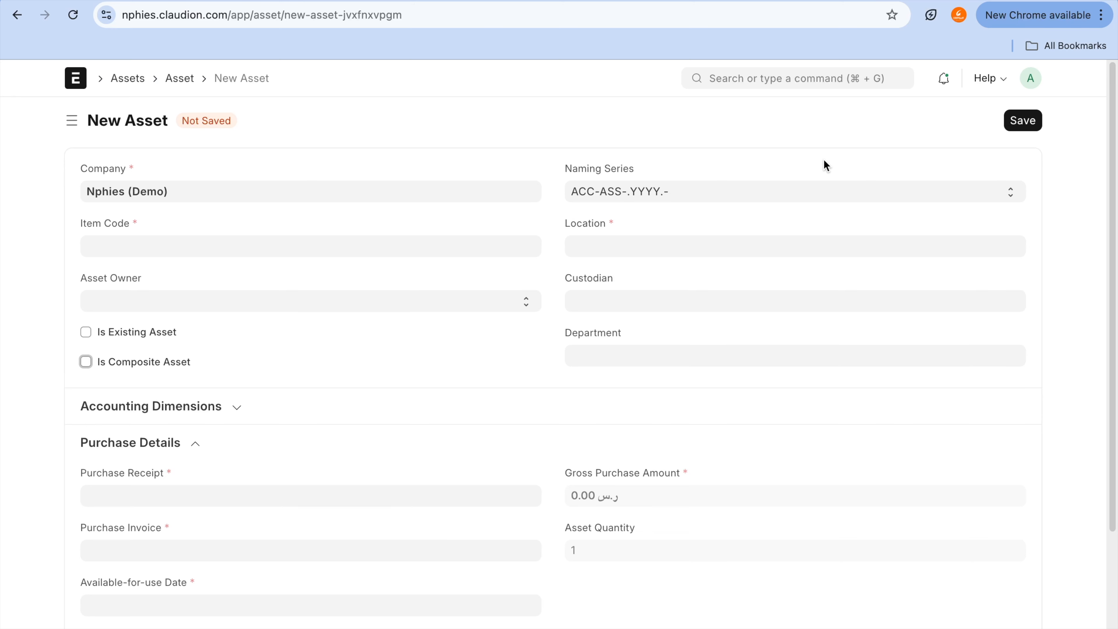
Step: Search Google Images for truck in a new browser tab and preview Britannica's photo of a white semi-trailer truck
{"action": "key", "text": "super+t"}
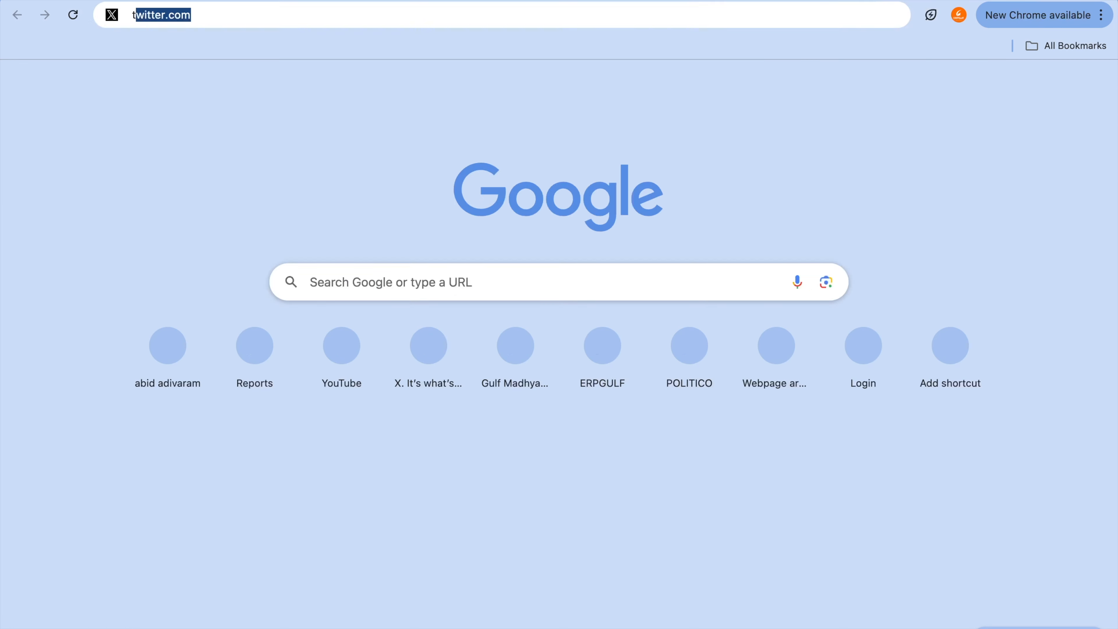
{"action": "type", "text": "tru"}
{"action": "key", "text": "Return"}
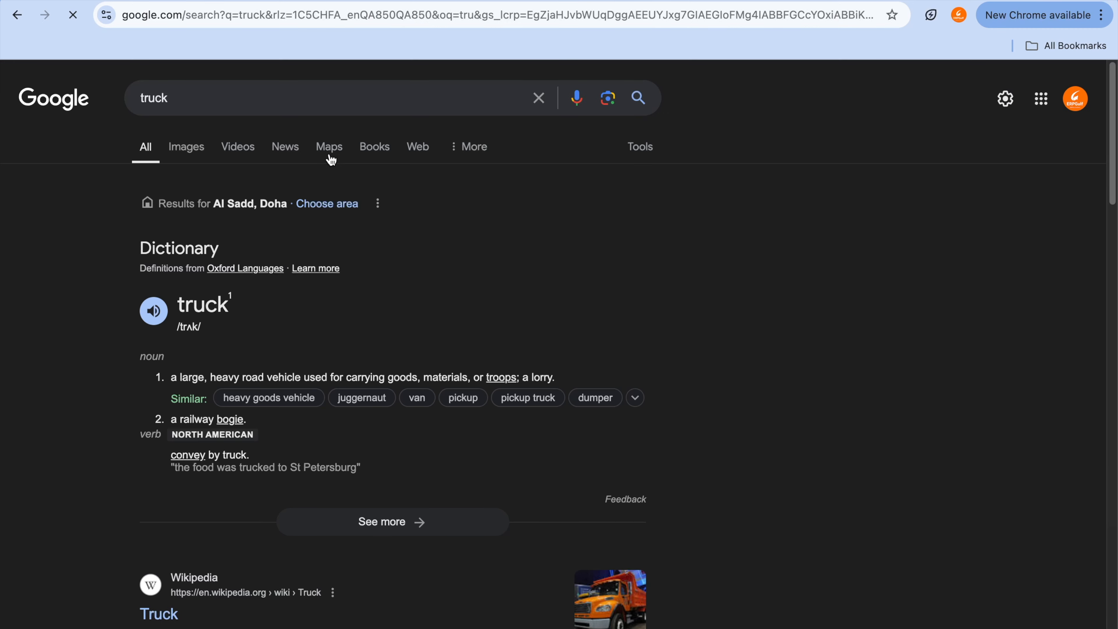
{"action": "left_click", "coordinate": [204, 152]}
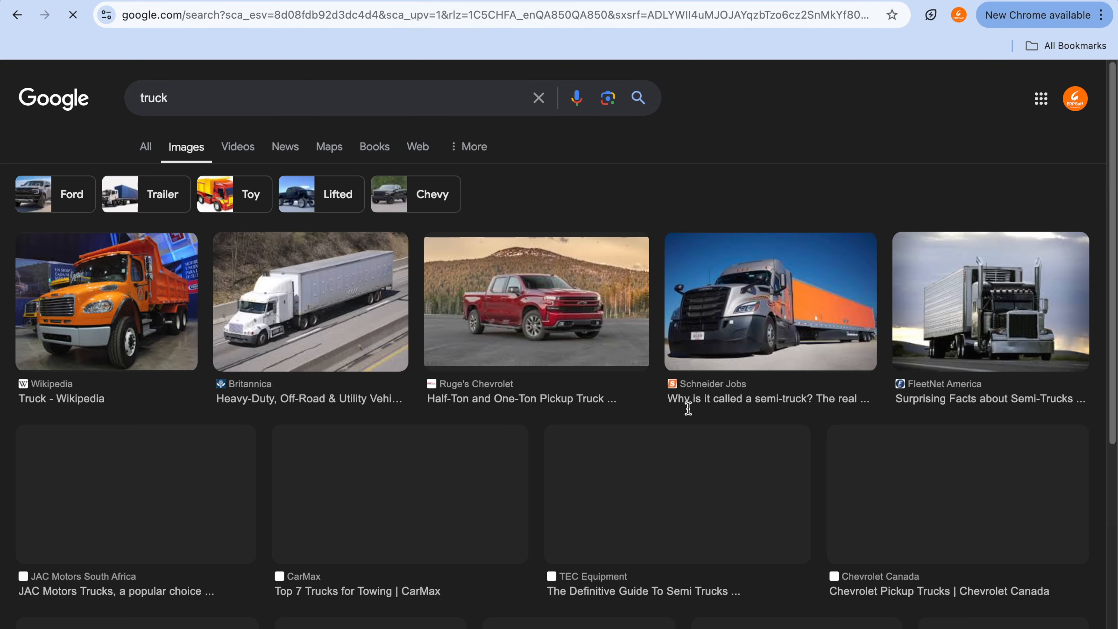
{"action": "left_click", "coordinate": [352, 298]}
{"action": "left_click", "coordinate": [861, 445]}
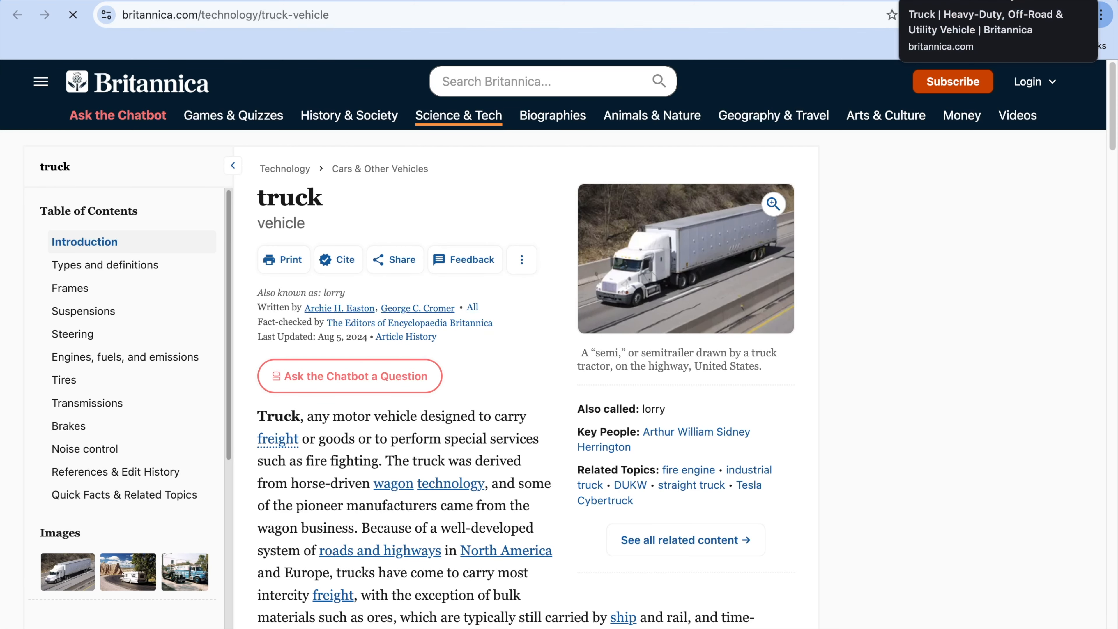
{"action": "left_click", "coordinate": [997, 1]}
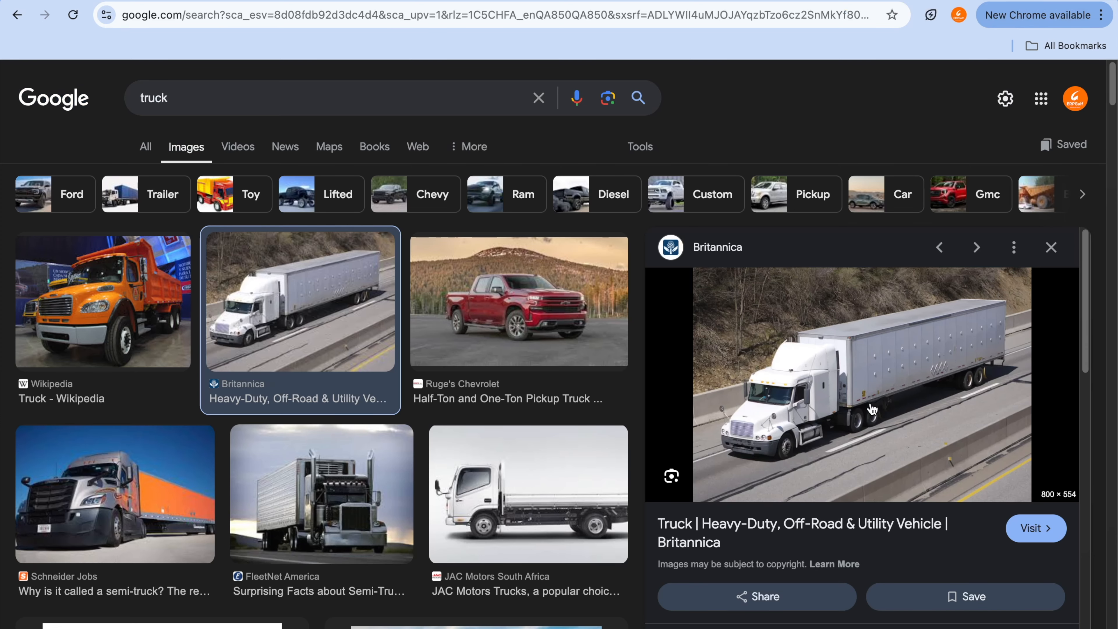
Step: Examine the trailer and the front tractor unit as separate components in the enlarged truck photo
{"action": "key", "text": "ctrl+a"}
{"action": "mouse_move", "coordinate": [875, 317]}
{"action": "left_mouse_down"}
{"action": "mouse_move", "coordinate": [868, 311]}
{"action": "mouse_move", "coordinate": [856, 407]}
{"action": "mouse_move", "coordinate": [1002, 320]}
{"action": "mouse_move", "coordinate": [892, 311]}
{"action": "left_mouse_up"}
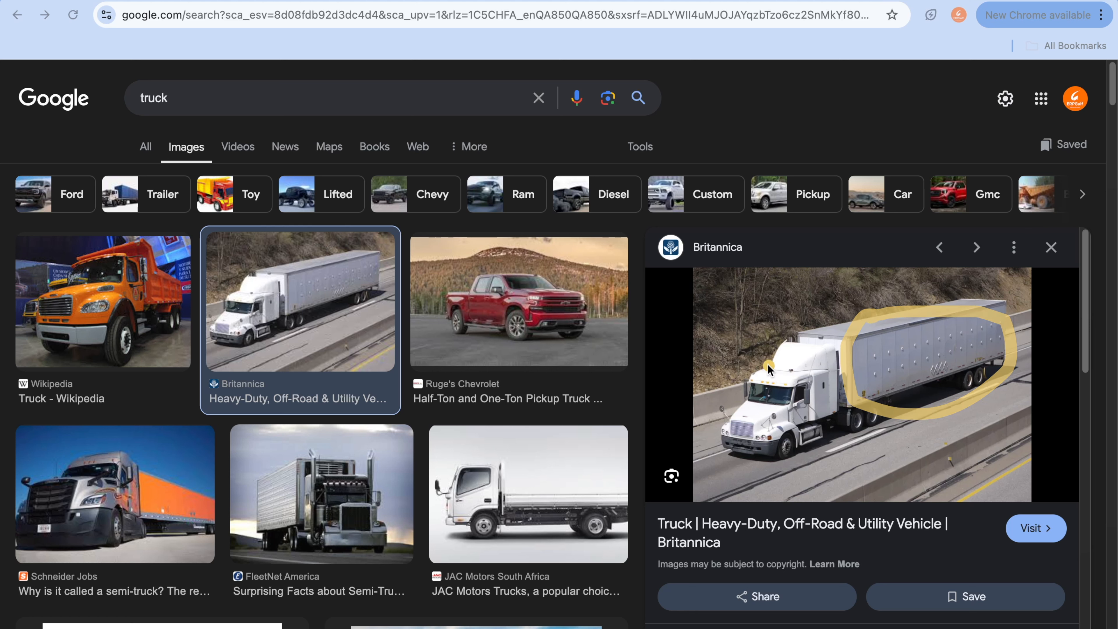
{"action": "mouse_move", "coordinate": [755, 366]}
{"action": "left_mouse_down"}
{"action": "mouse_move", "coordinate": [744, 490]}
{"action": "mouse_move", "coordinate": [831, 364]}
{"action": "mouse_move", "coordinate": [757, 368]}
{"action": "left_mouse_up"}
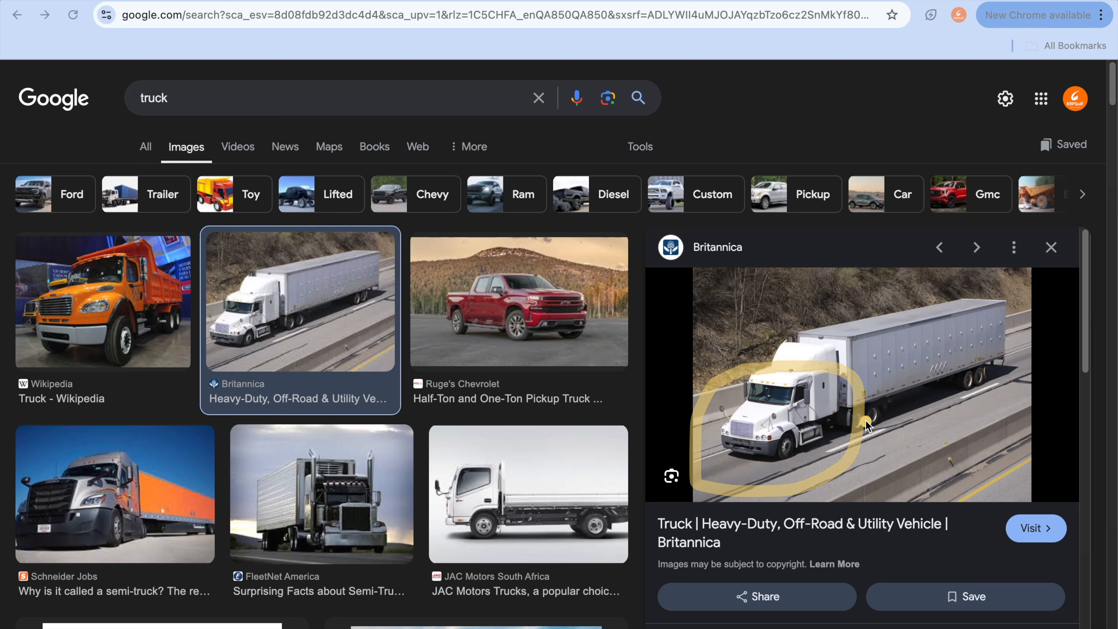
{"action": "left_click_drag", "start_coordinate": [862, 421], "coordinate": [928, 418]}
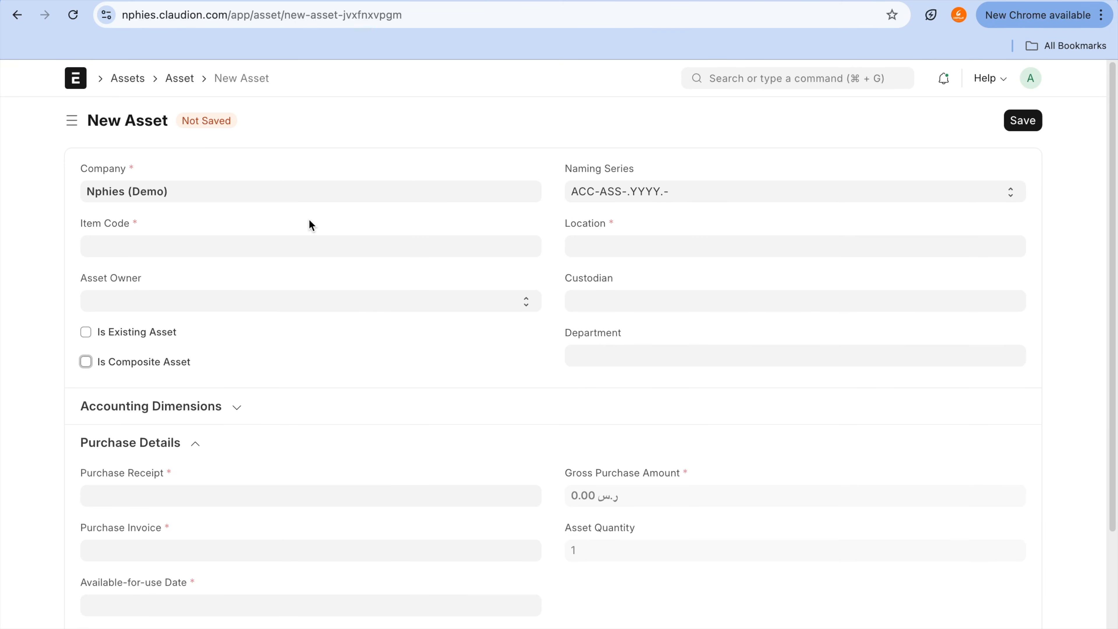
Step: Return to the new asset, enter Heavy Truck as its item code and start creating that item
{"action": "left_click", "coordinate": [303, 240]}
{"action": "type", "text": "Heacy"}
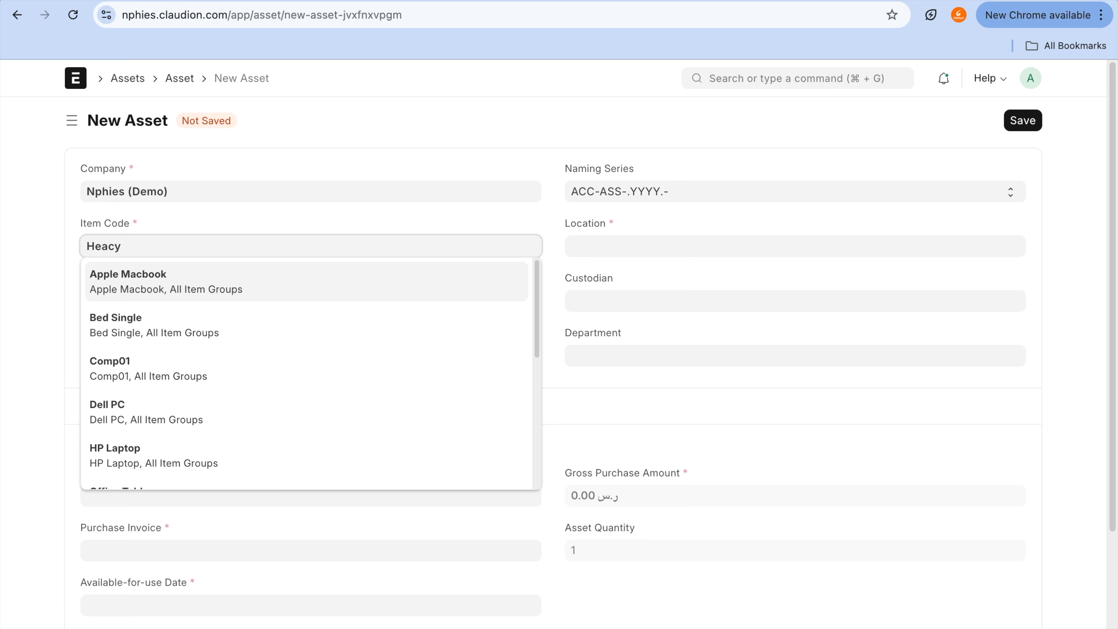
{"action": "key", "text": "BackSpace"}
{"action": "key", "text": "BackSpace"}
{"action": "type", "text": "vy Truck"}
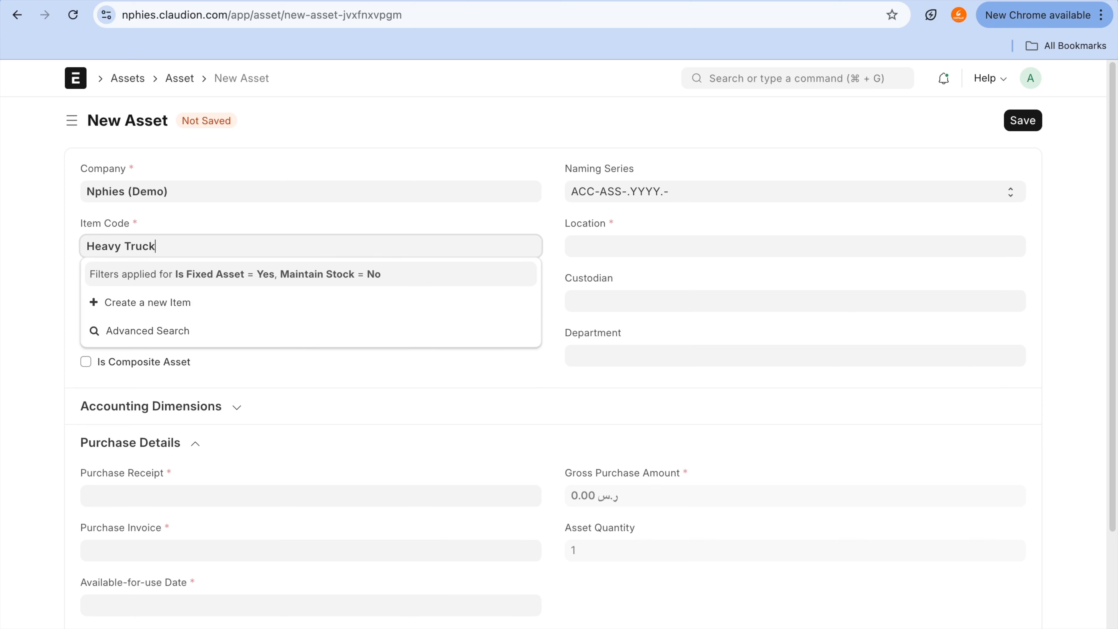
{"action": "left_click", "coordinate": [196, 310]}
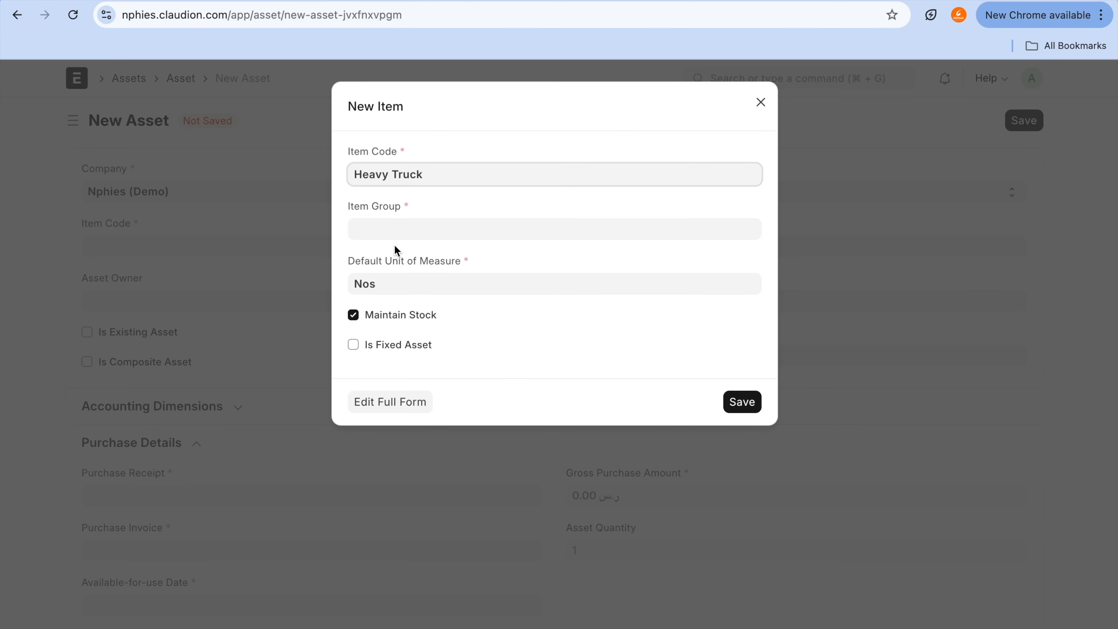
Step: Save the Heavy Truck item in All Item Groups as a non-stock fixed asset of the Transportation category
{"action": "left_click", "coordinate": [411, 225]}
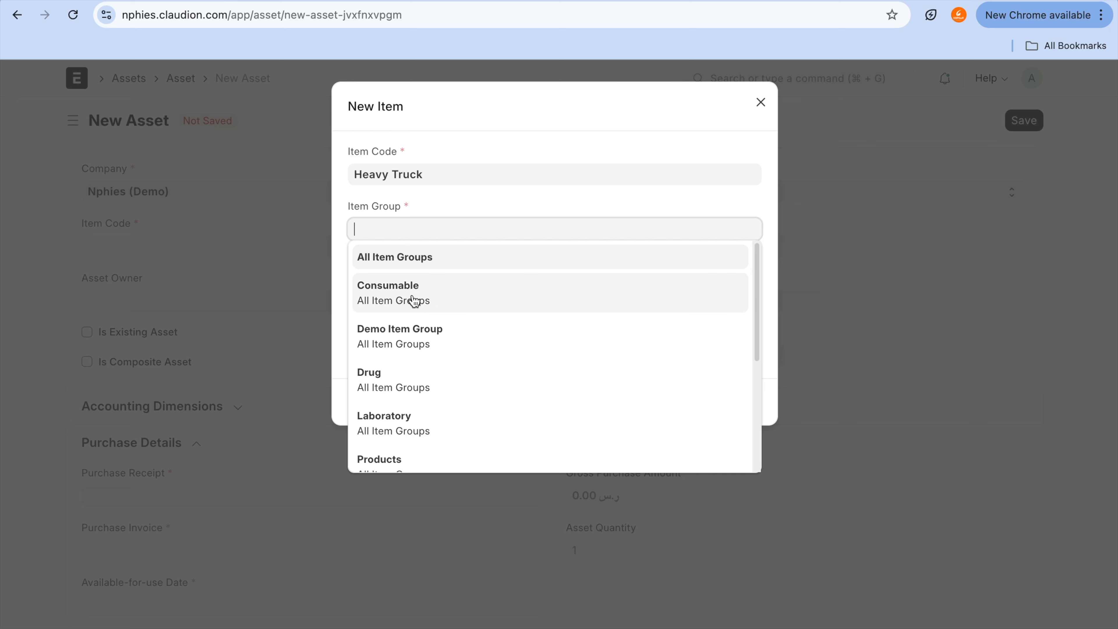
{"action": "left_click", "coordinate": [419, 264]}
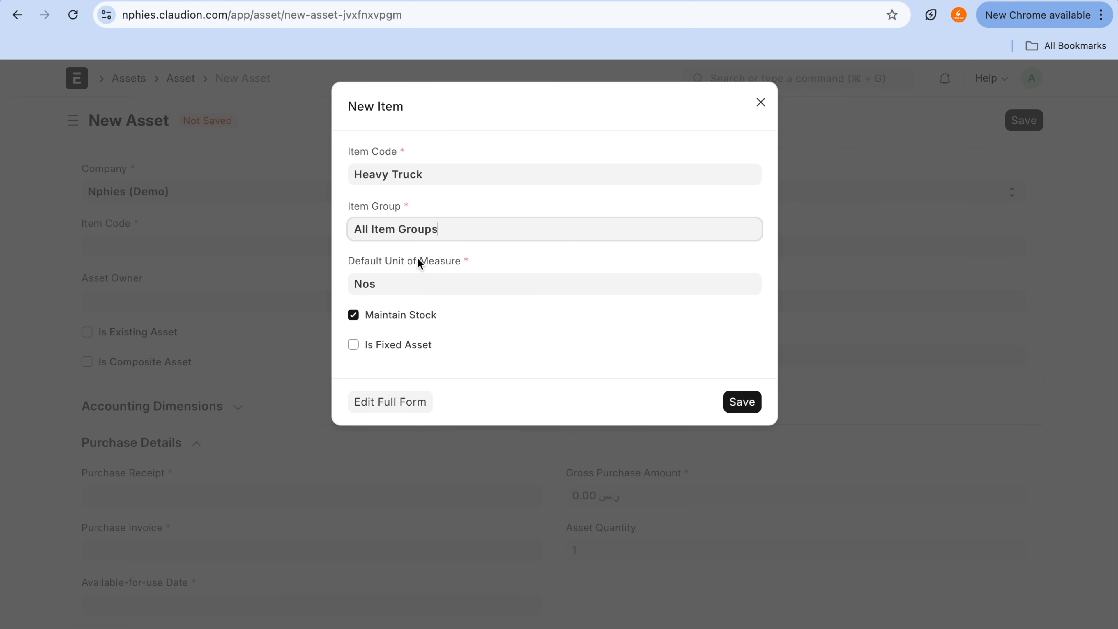
{"action": "left_click", "coordinate": [418, 322]}
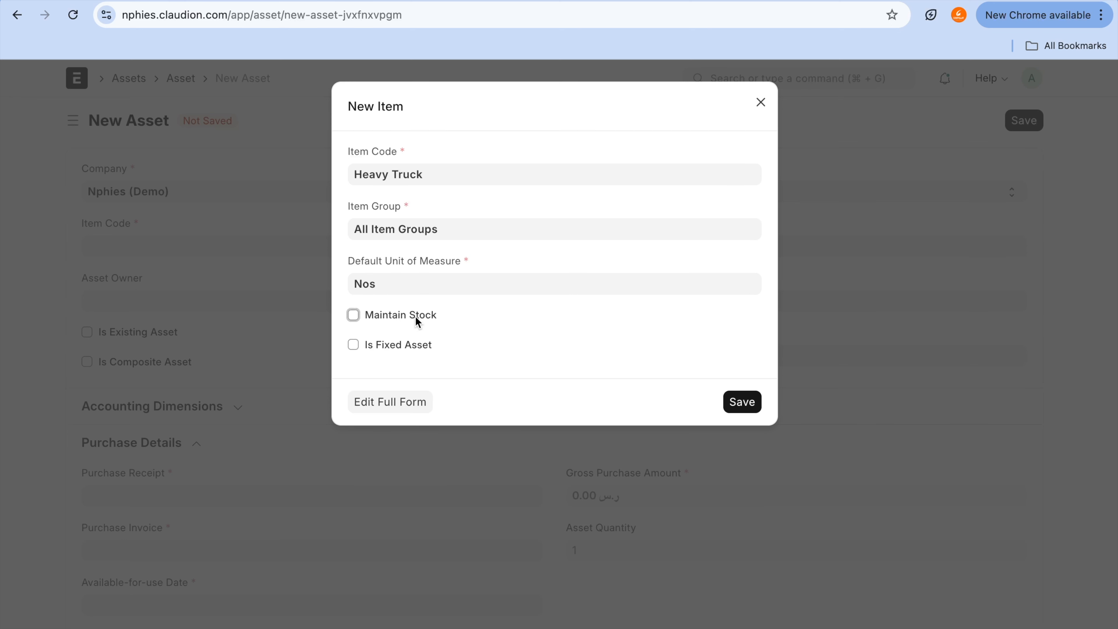
{"action": "left_click", "coordinate": [413, 346]}
{"action": "left_click", "coordinate": [417, 368]}
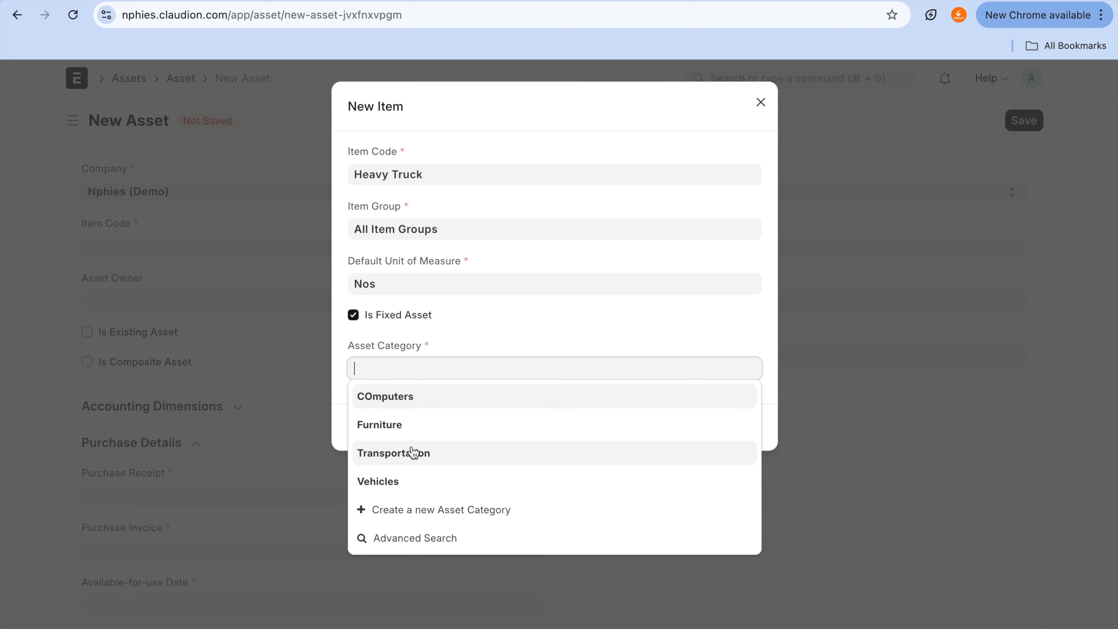
{"action": "left_click", "coordinate": [413, 453]}
{"action": "left_click", "coordinate": [743, 428]}
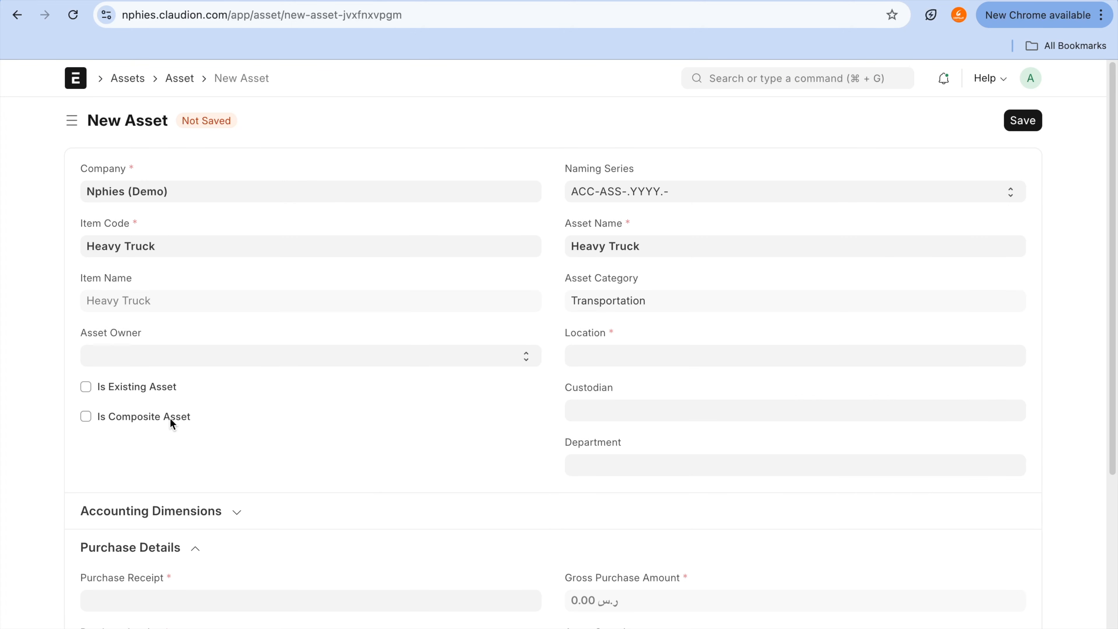
Step: Mark the Heavy Truck asset as composite, set its location to Garage01 and save it
{"action": "left_click", "coordinate": [170, 419]}
{"action": "scroll", "coordinate": [170, 419], "scroll_direction": "down", "scroll_amount": 2}
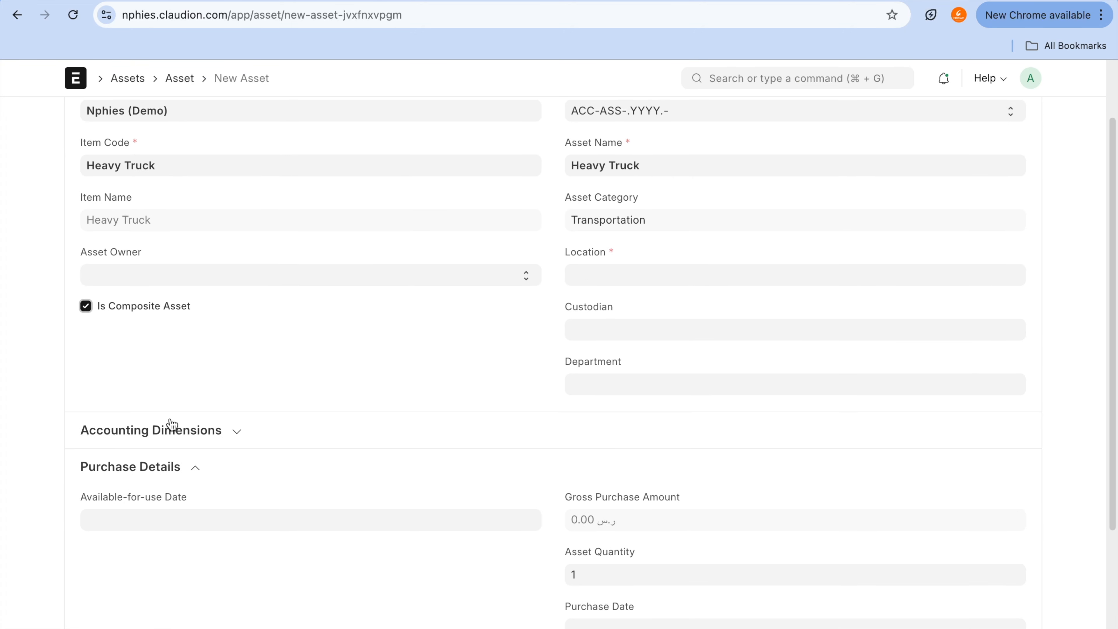
{"action": "scroll", "coordinate": [172, 424], "scroll_direction": "down", "scroll_amount": 3}
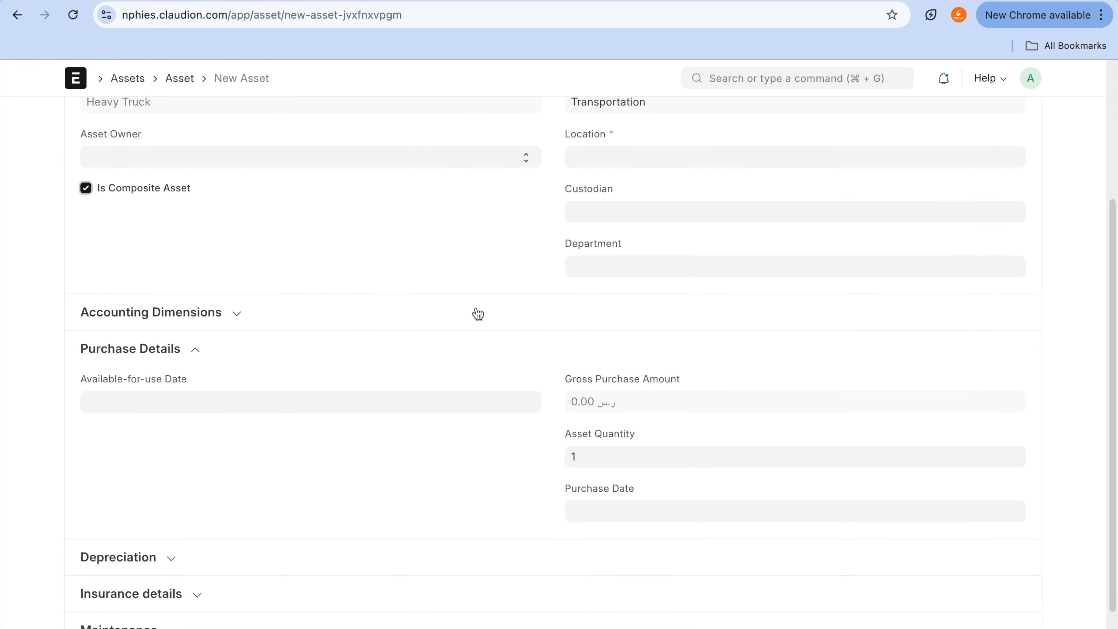
{"action": "scroll", "coordinate": [528, 304], "scroll_direction": "up", "scroll_amount": 5}
{"action": "left_click", "coordinate": [623, 351]}
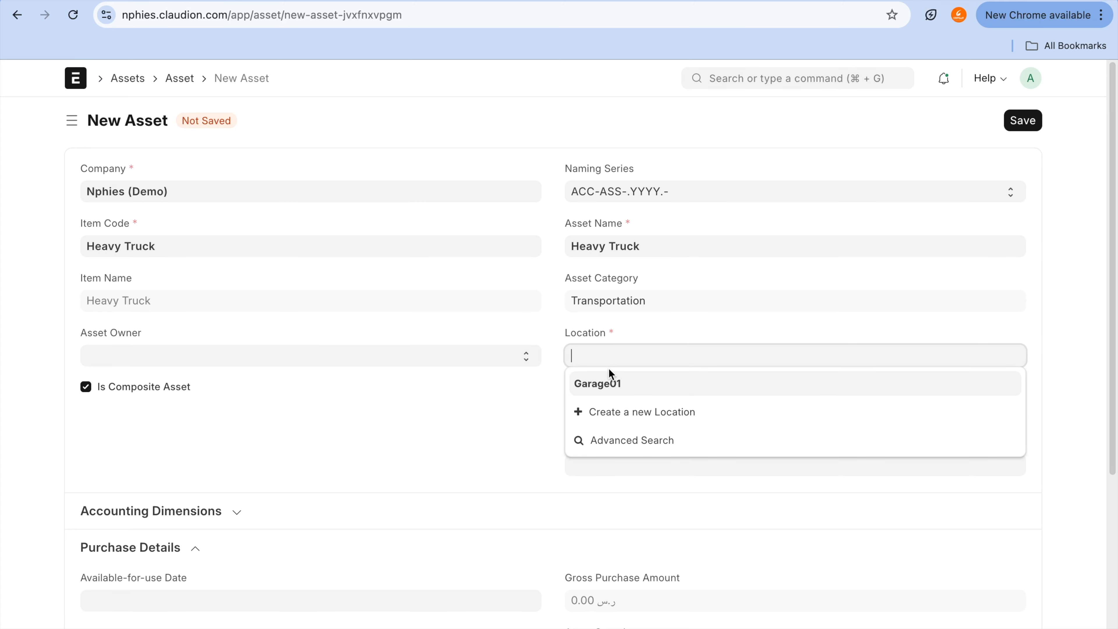
{"action": "left_click", "coordinate": [614, 382]}
{"action": "left_click", "coordinate": [1024, 126]}
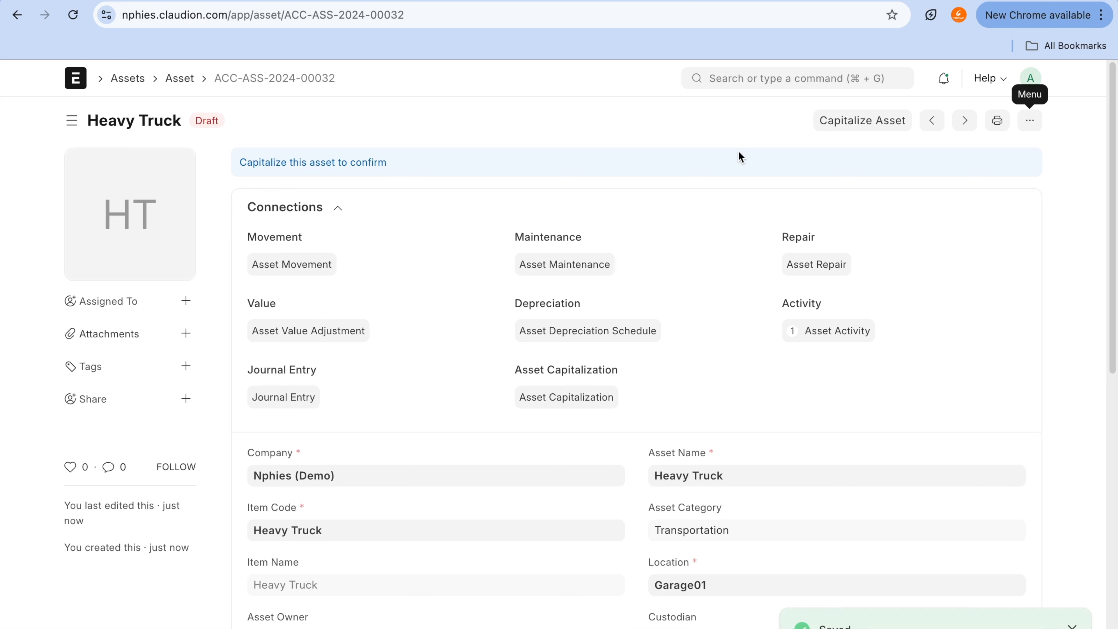
{"action": "left_click", "coordinate": [691, 125]}
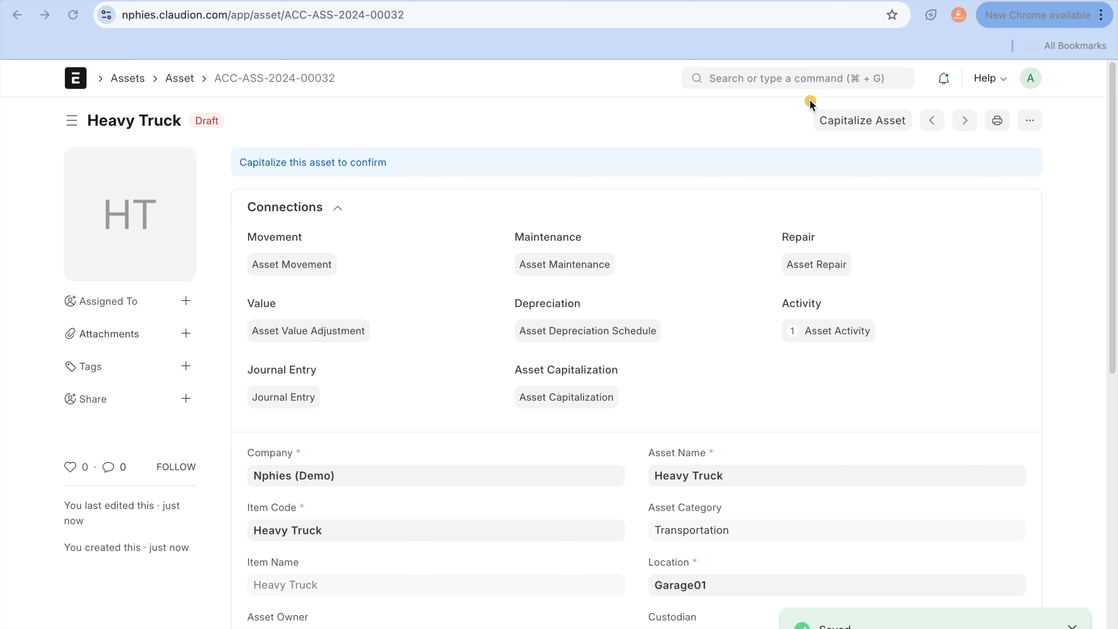
{"action": "mouse_move", "coordinate": [804, 99]}
{"action": "left_mouse_down"}
{"action": "mouse_move", "coordinate": [973, 148]}
{"action": "mouse_move", "coordinate": [819, 117]}
{"action": "left_mouse_up"}
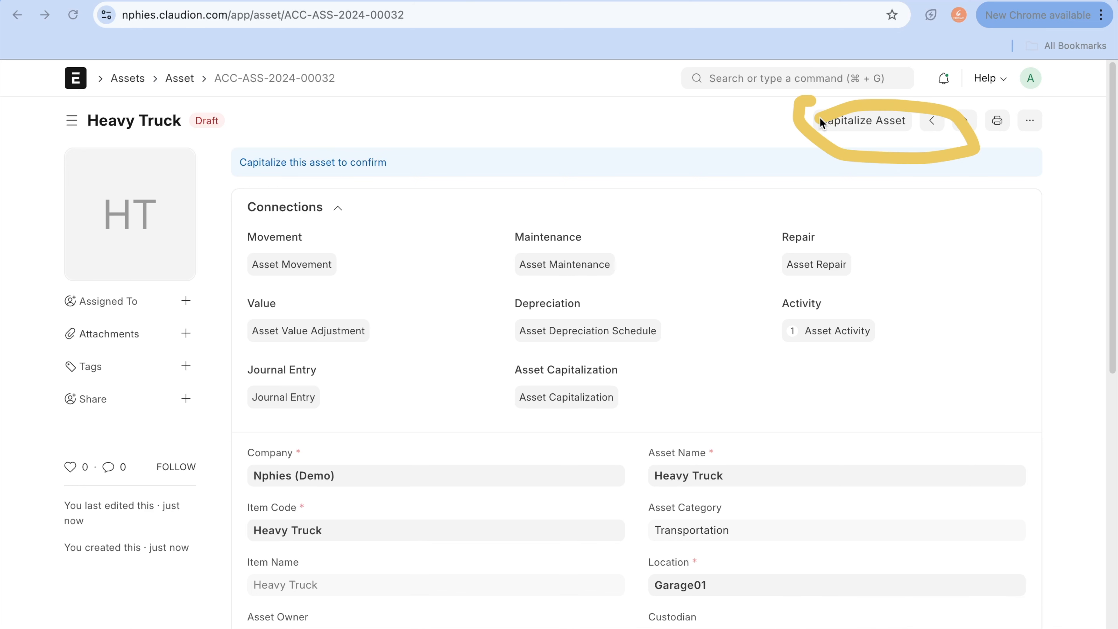
Step: Start a new asset capitalization from the Heavy Truck draft asset
{"action": "left_click_drag", "start_coordinate": [819, 117], "coordinate": [648, 203]}
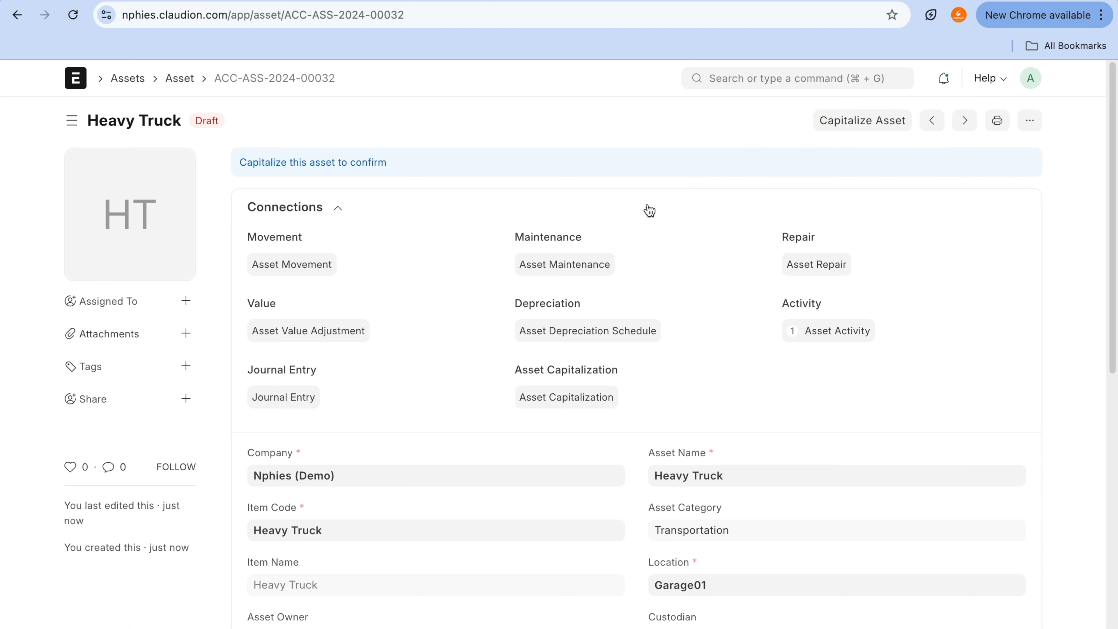
{"action": "scroll", "coordinate": [649, 211], "scroll_direction": "down", "scroll_amount": 15}
{"action": "scroll", "coordinate": [649, 210], "scroll_direction": "up", "scroll_amount": 15}
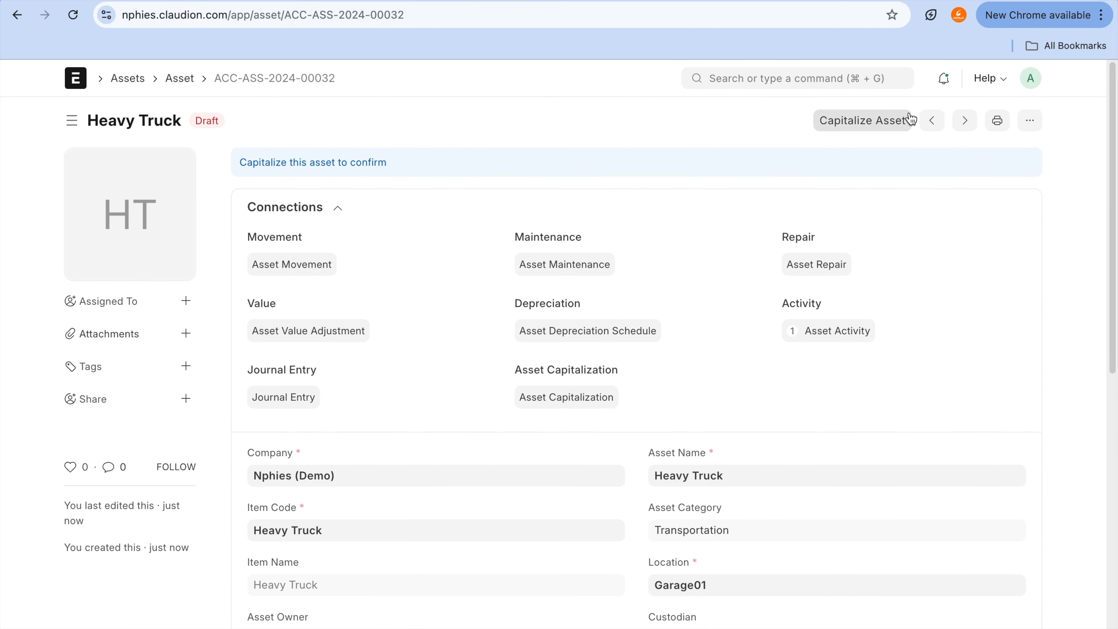
{"action": "left_click", "coordinate": [885, 132]}
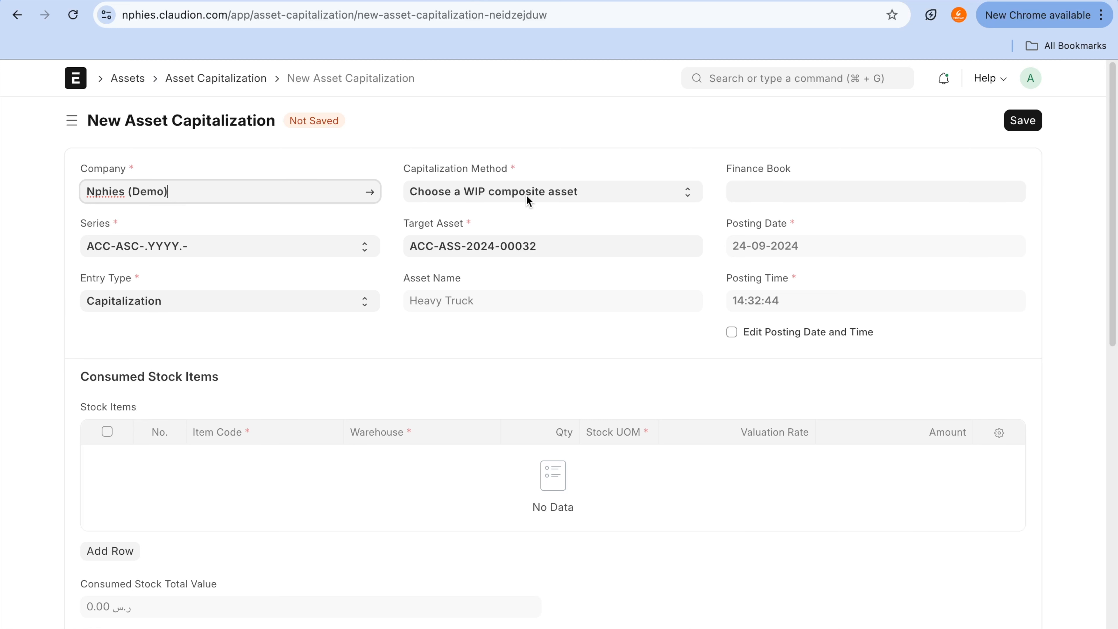
Step: Set the capitalization method to Create a new composite asset and the target asset location to Garage01
{"action": "mouse_move", "coordinate": [512, 172]}
{"action": "left_mouse_down"}
{"action": "mouse_move", "coordinate": [378, 212]}
{"action": "mouse_move", "coordinate": [703, 207]}
{"action": "left_mouse_up"}
{"action": "left_click", "coordinate": [543, 194]}
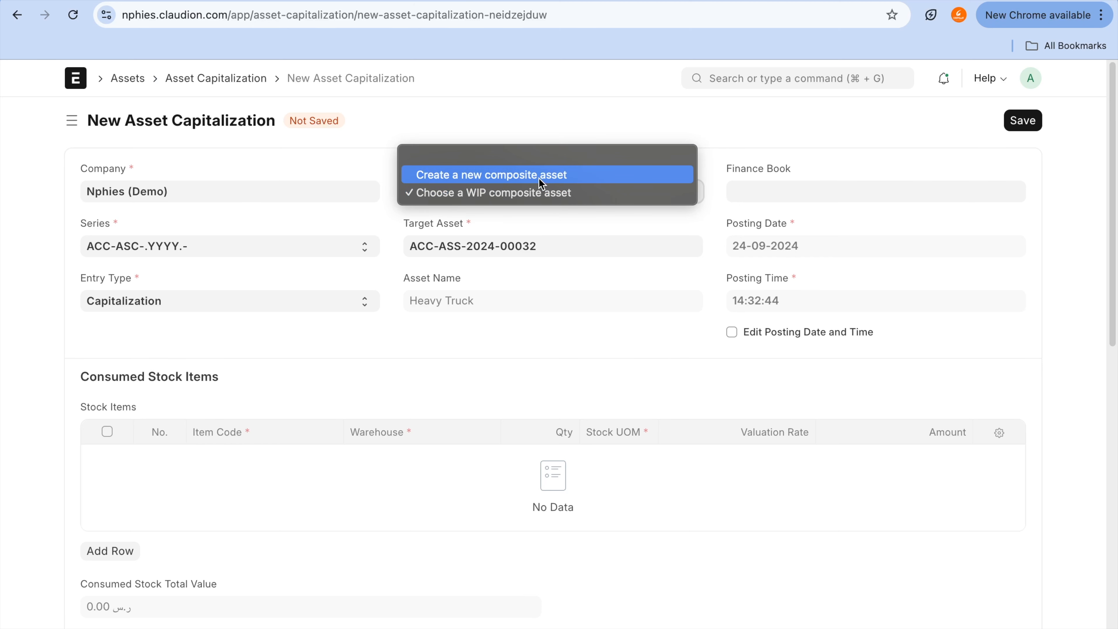
{"action": "left_click", "coordinate": [539, 178]}
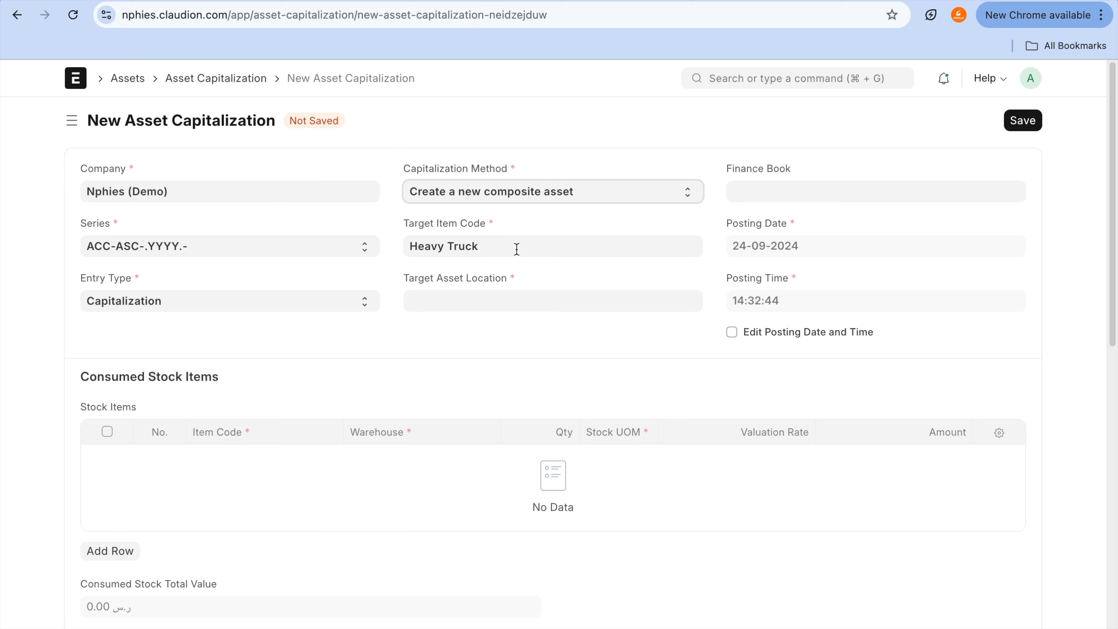
{"action": "left_click", "coordinate": [518, 301]}
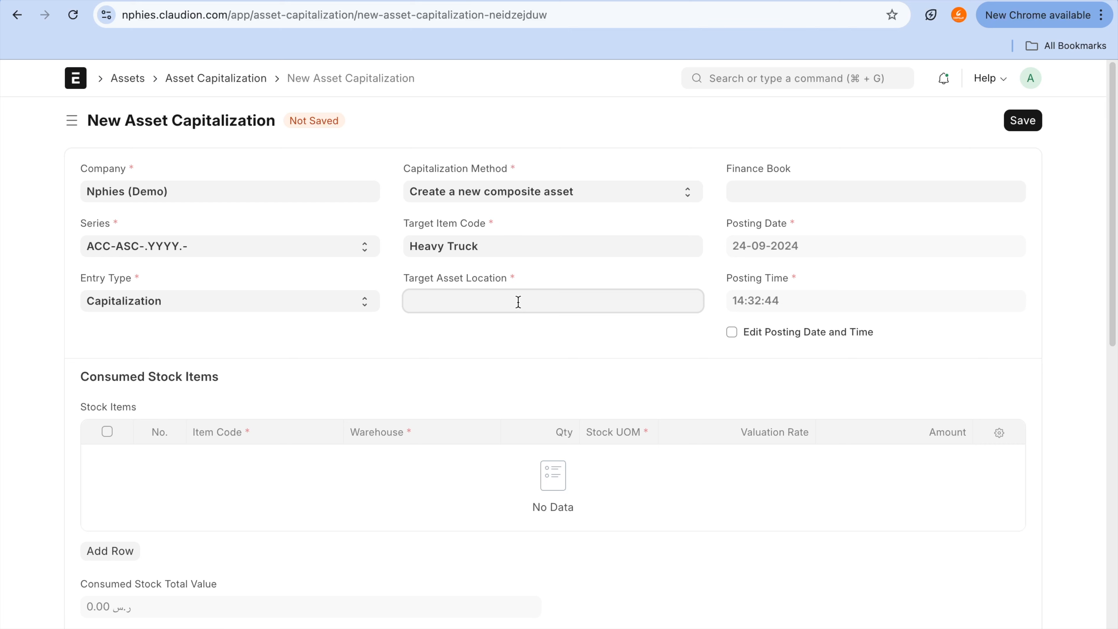
{"action": "left_click", "coordinate": [514, 328]}
Step: Add a consumed stock items row with item code SKU009 to the asset capitalization
{"action": "scroll", "coordinate": [517, 337], "scroll_direction": "down", "scroll_amount": 2}
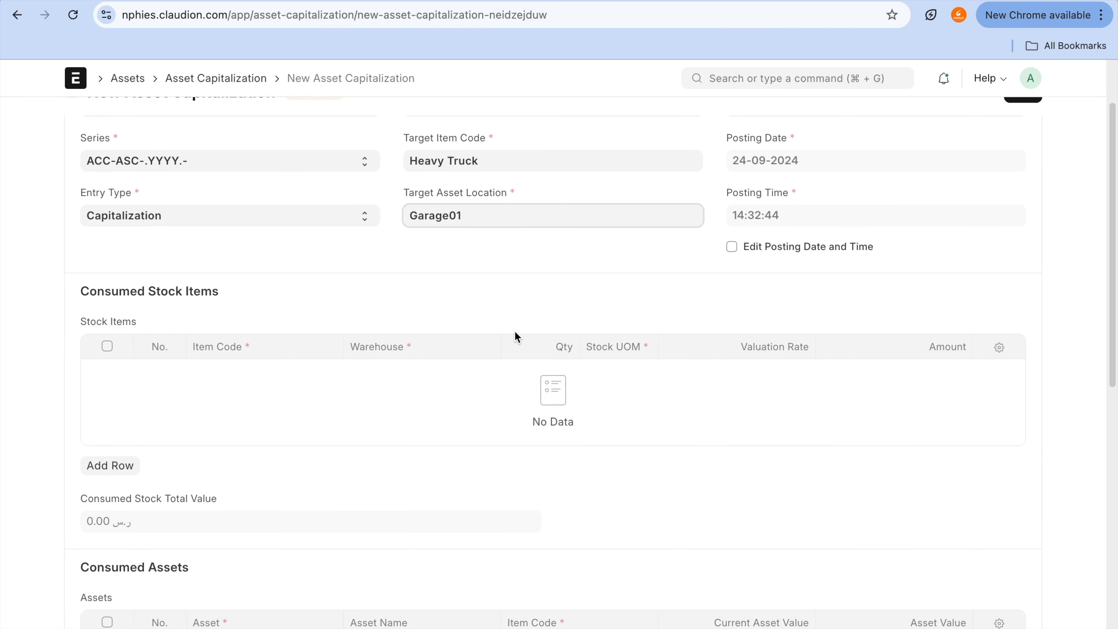
{"action": "scroll", "coordinate": [244, 420], "scroll_direction": "down", "scroll_amount": 4}
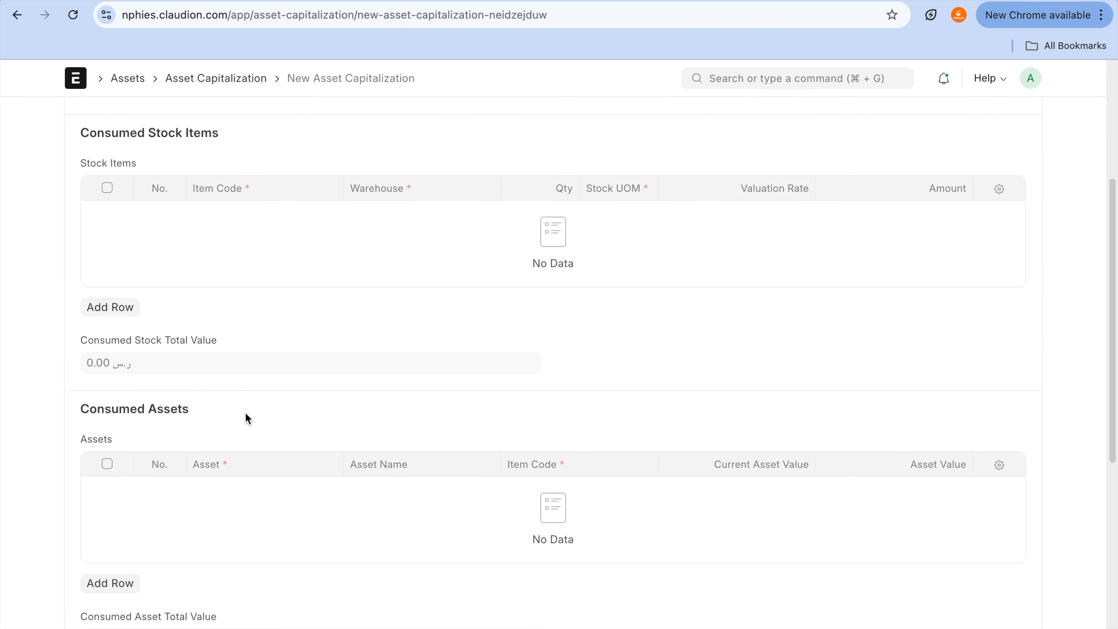
{"action": "scroll", "coordinate": [200, 595], "scroll_direction": "down", "scroll_amount": 2}
{"action": "scroll", "coordinate": [200, 594], "scroll_direction": "down", "scroll_amount": 2}
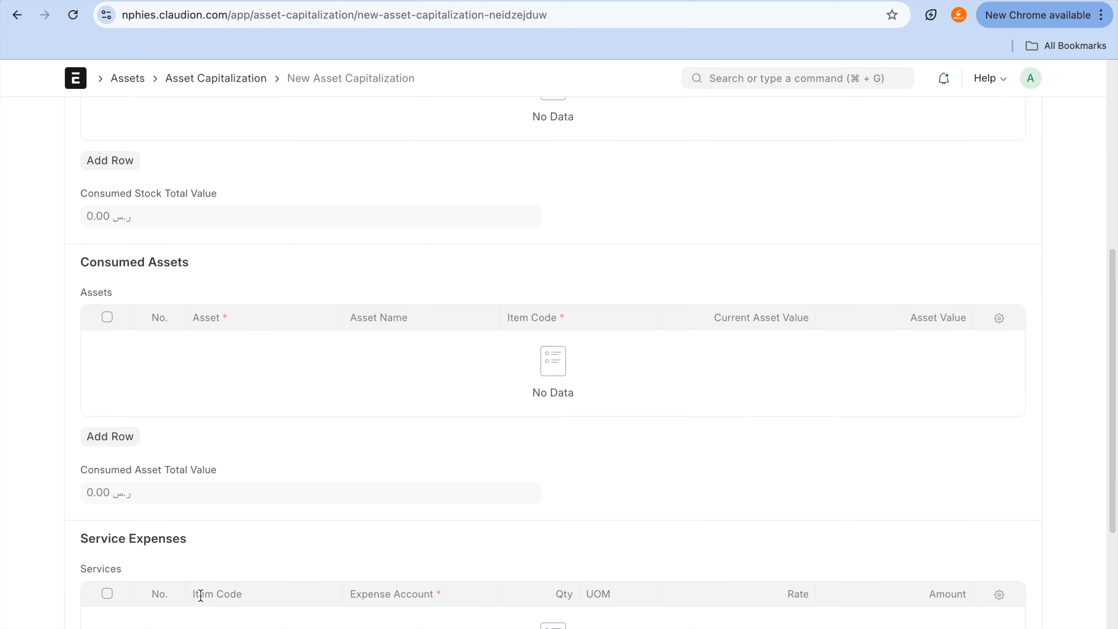
{"action": "scroll", "coordinate": [200, 594], "scroll_direction": "up", "scroll_amount": 9}
{"action": "scroll", "coordinate": [200, 594], "scroll_direction": "down", "scroll_amount": 2}
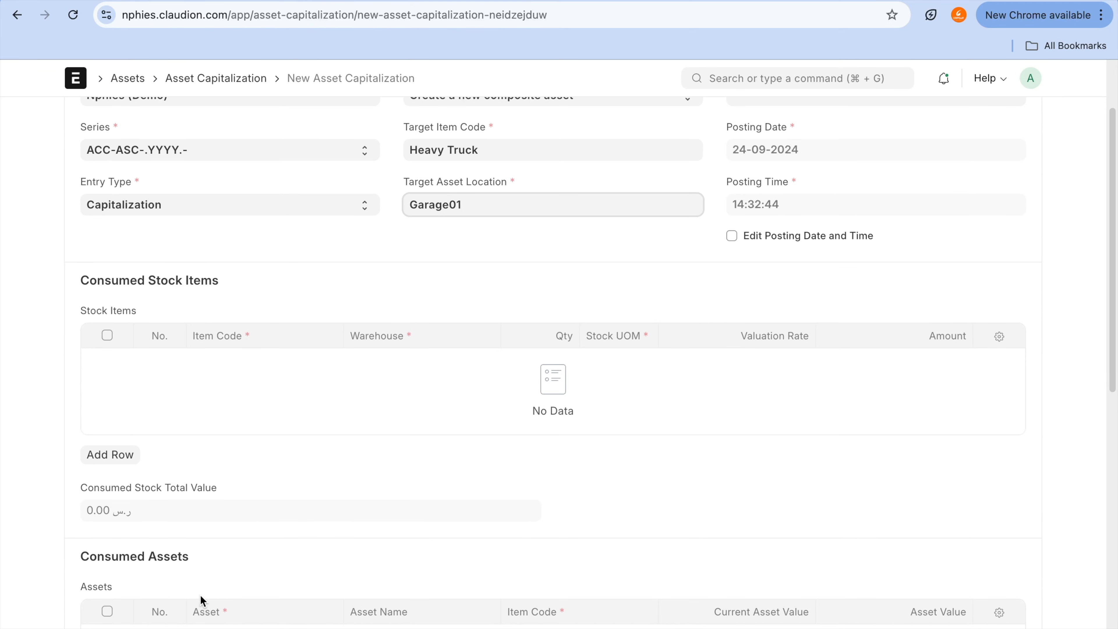
{"action": "left_click", "coordinate": [120, 456]}
{"action": "scroll", "coordinate": [120, 452], "scroll_direction": "down", "scroll_amount": 4}
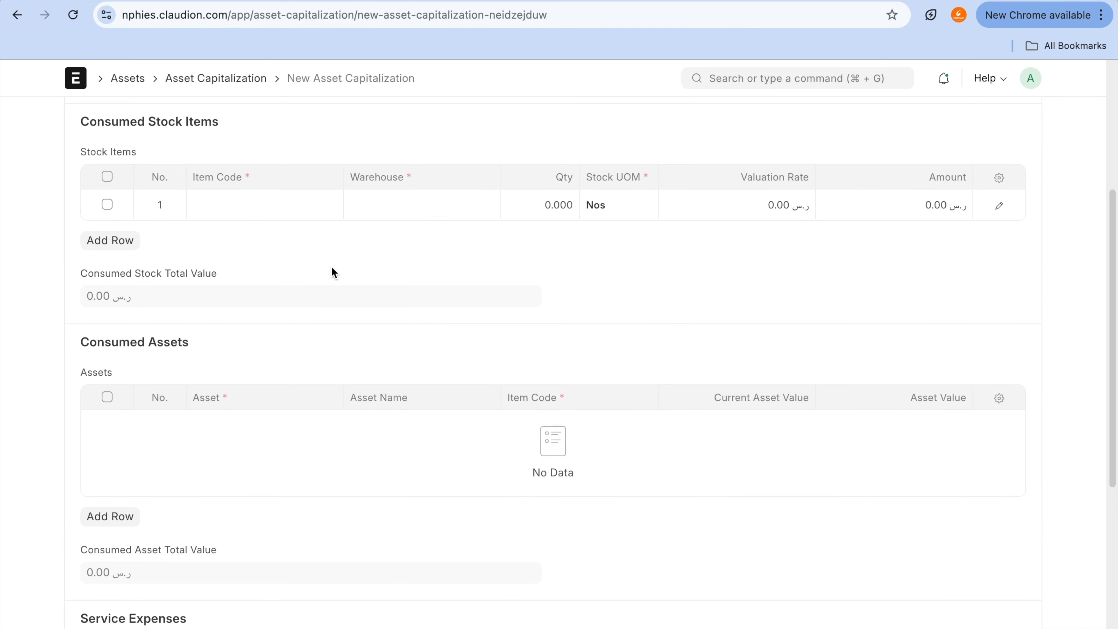
{"action": "scroll", "coordinate": [326, 254], "scroll_direction": "up", "scroll_amount": 3}
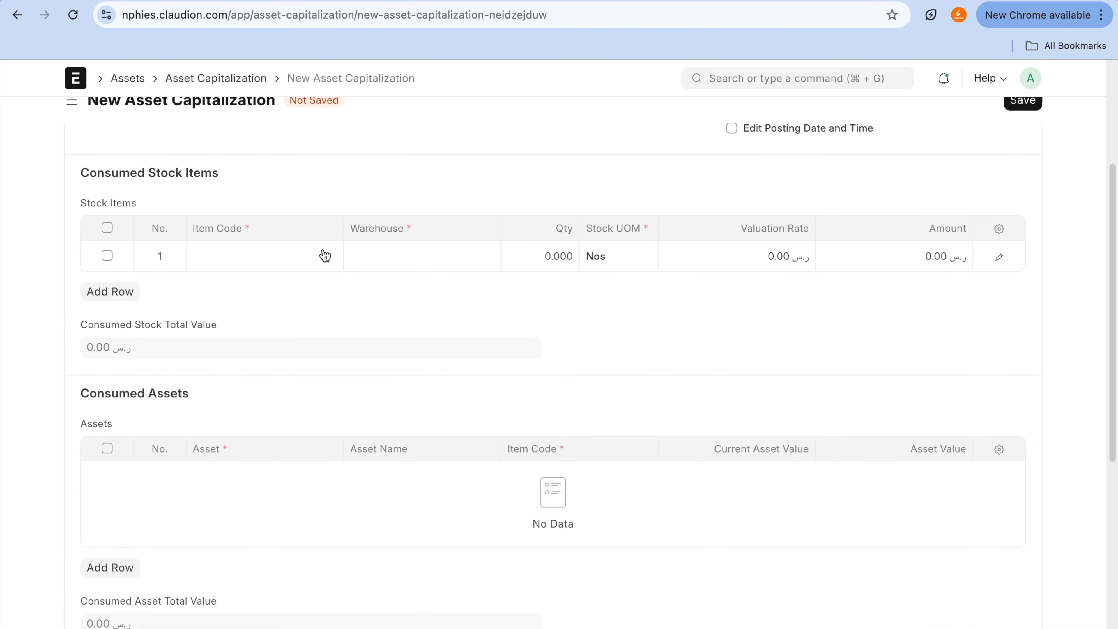
{"action": "left_click", "coordinate": [322, 339]}
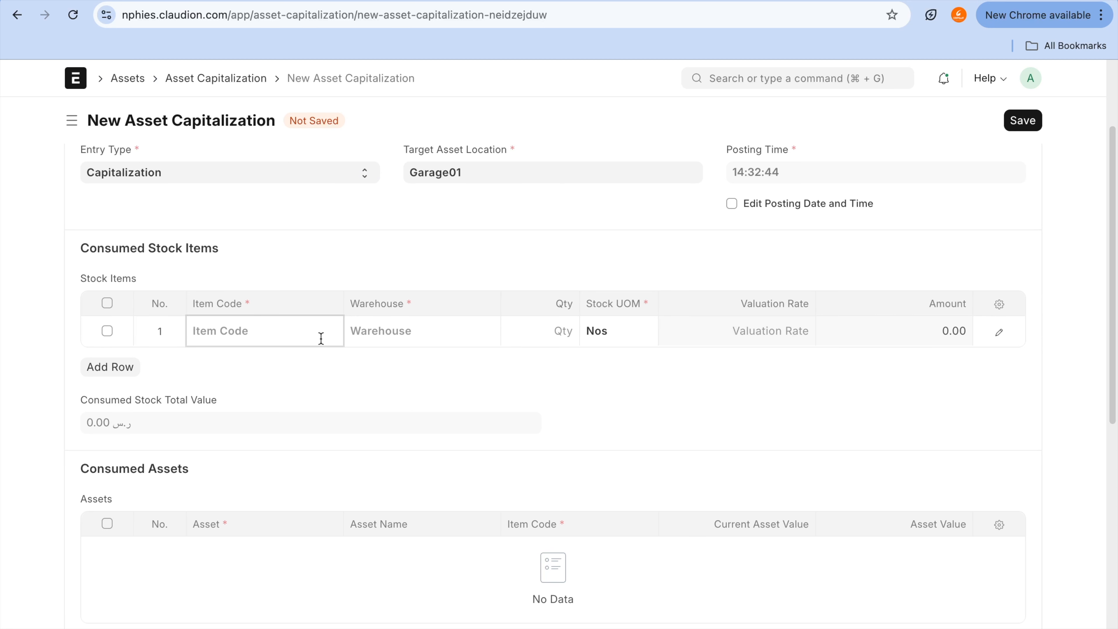
{"action": "left_click", "coordinate": [321, 369]}
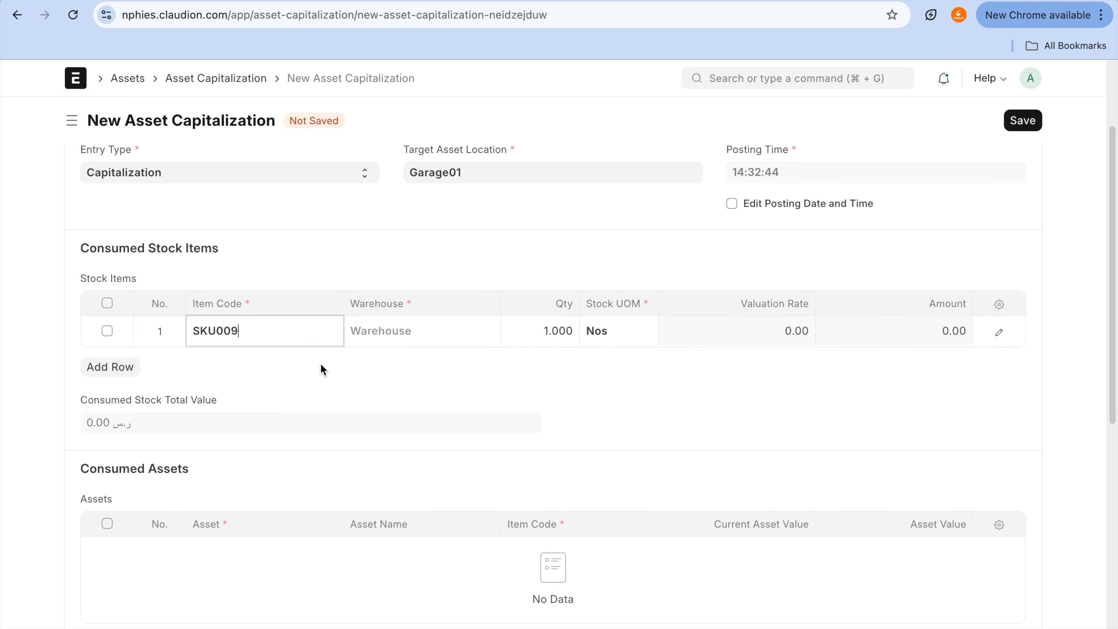
Step: Set the SKU009 row's quantity to 3 and warehouse to Finished Goods - NPD, and delete the empty second row
{"action": "left_click", "coordinate": [545, 329]}
{"action": "type", "text": "3"}
{"action": "key", "text": "Return"}
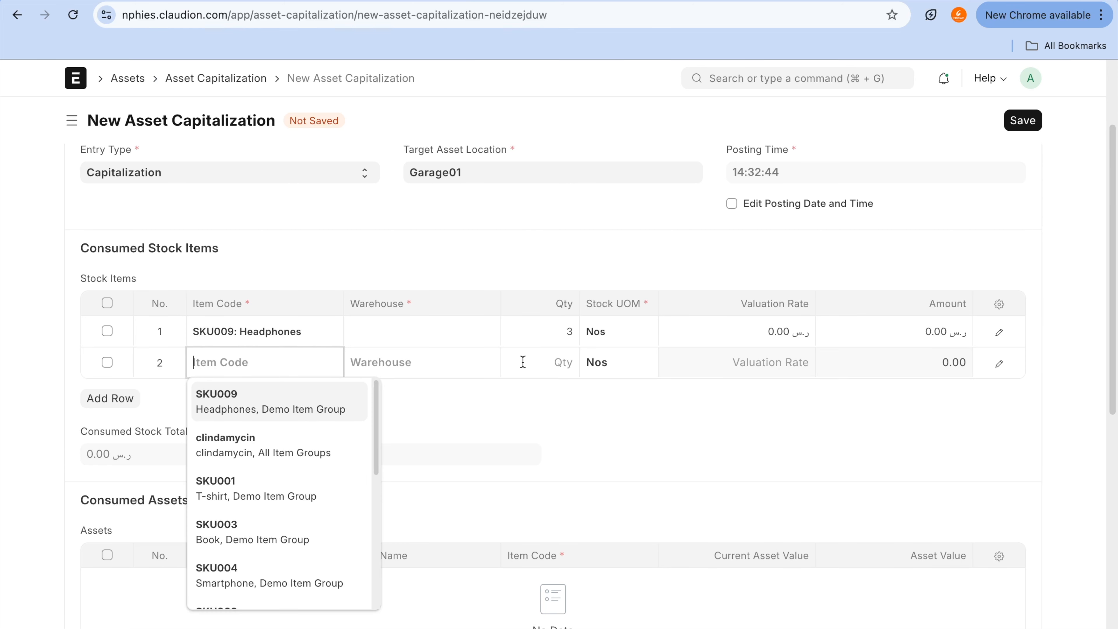
{"action": "left_click", "coordinate": [453, 330]}
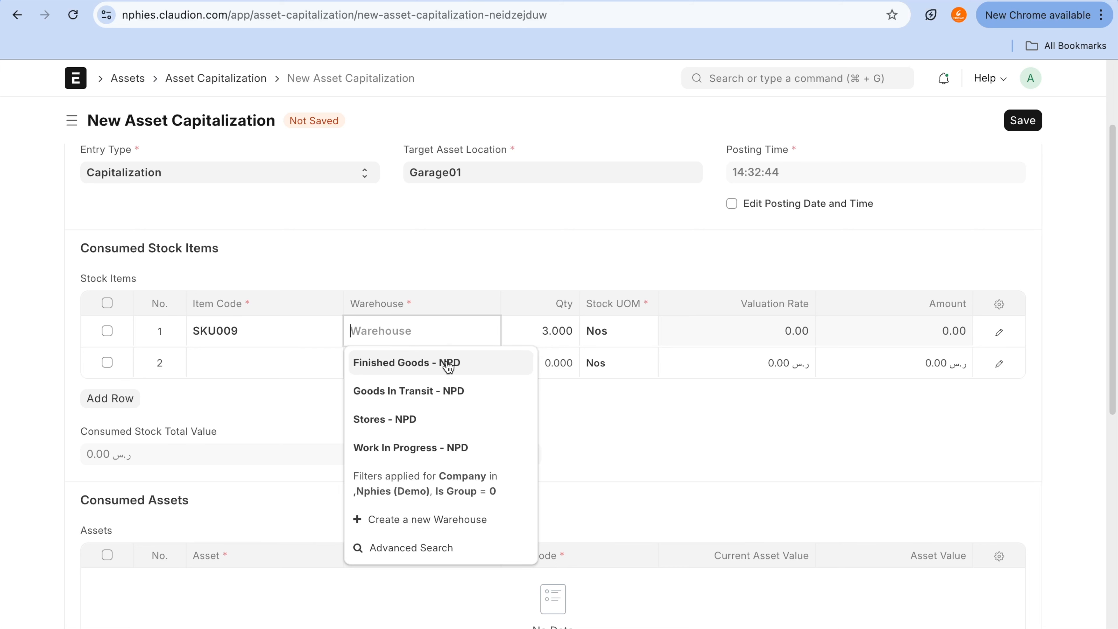
{"action": "left_click", "coordinate": [449, 363]}
{"action": "left_click", "coordinate": [666, 488]}
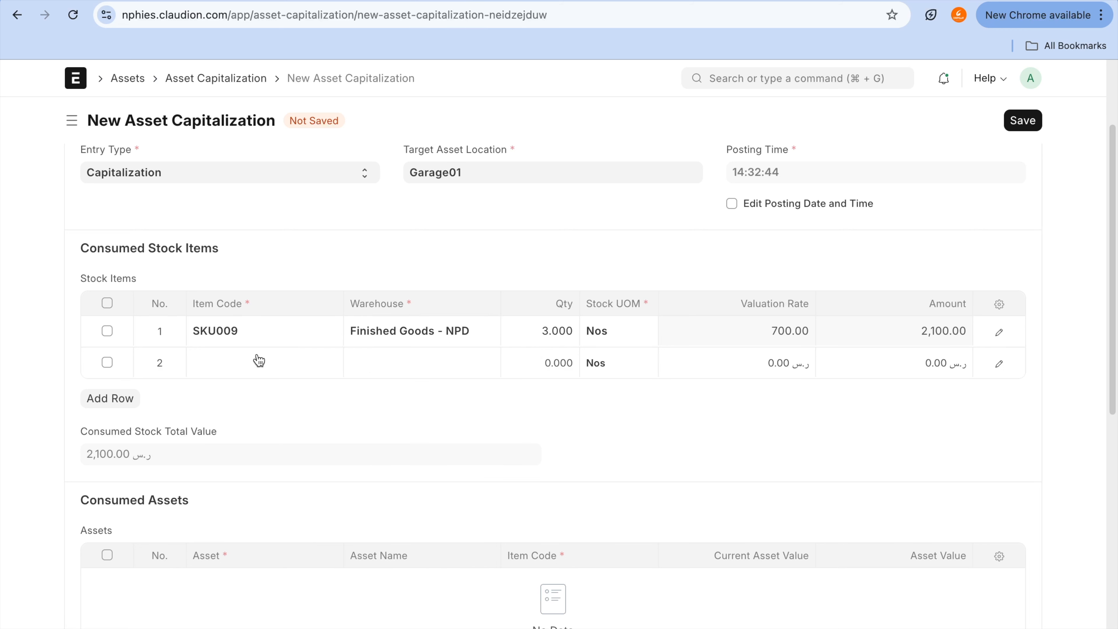
{"action": "left_click", "coordinate": [107, 362]}
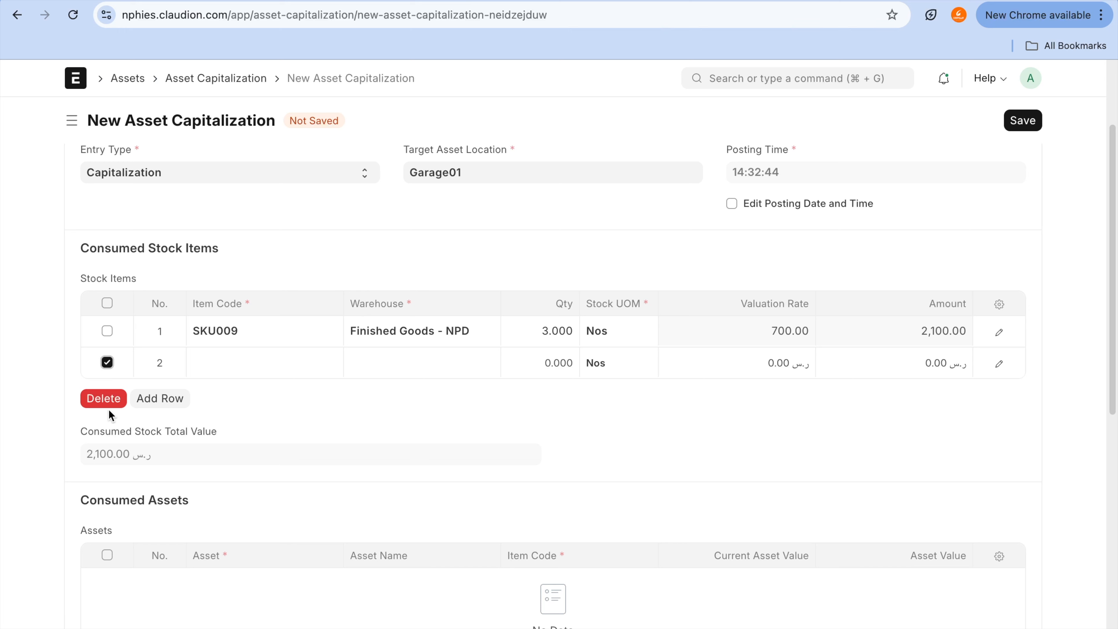
{"action": "left_click", "coordinate": [110, 398]}
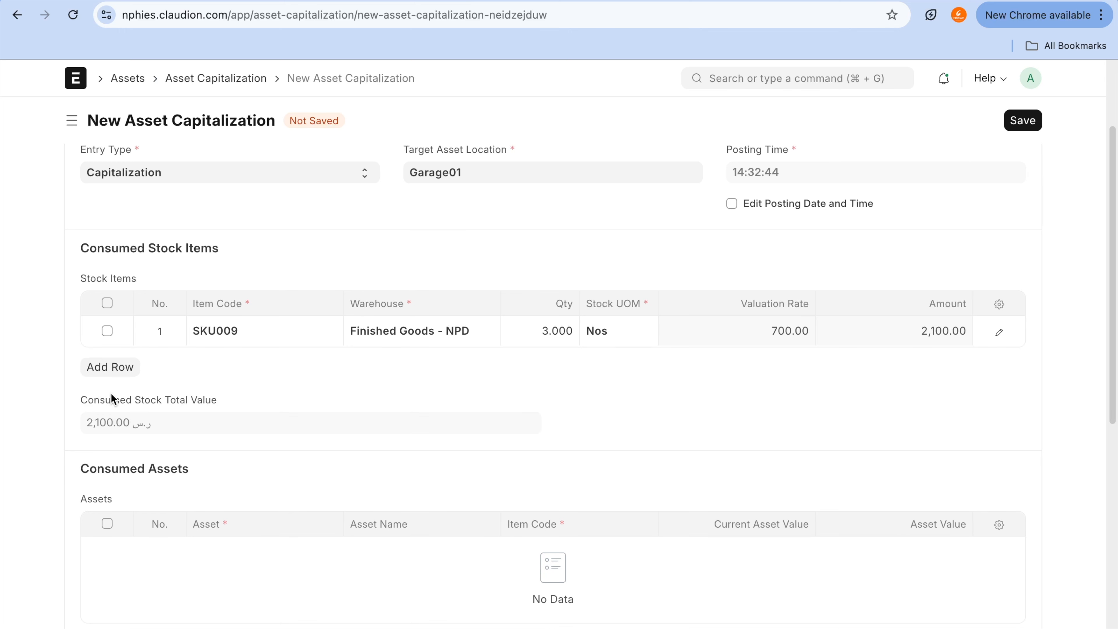
Step: Review the consumed stock, consumed assets, service expenses and totals sections of the capitalization
{"action": "scroll", "coordinate": [253, 378], "scroll_direction": "down", "scroll_amount": 3}
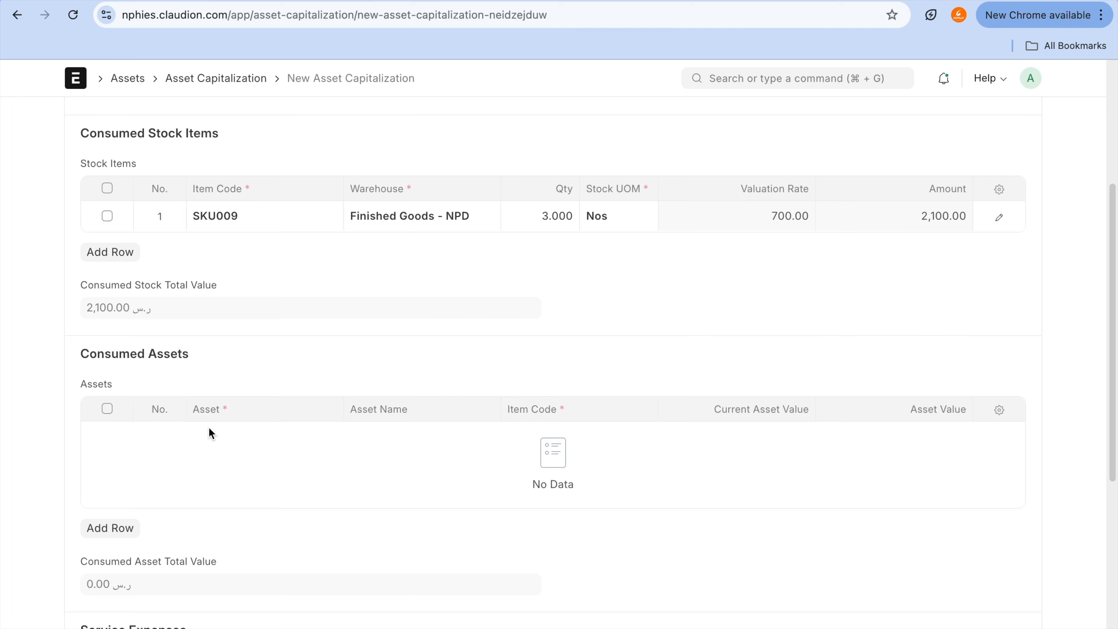
{"action": "scroll", "coordinate": [208, 426], "scroll_direction": "up", "scroll_amount": 4}
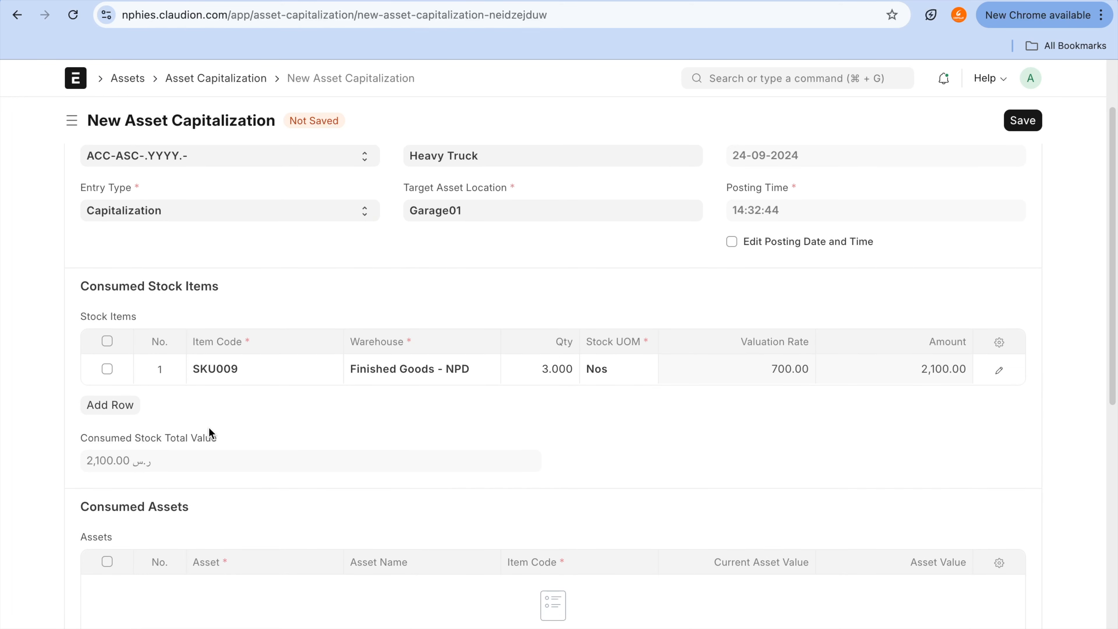
{"action": "scroll", "coordinate": [209, 426], "scroll_direction": "down", "scroll_amount": 8}
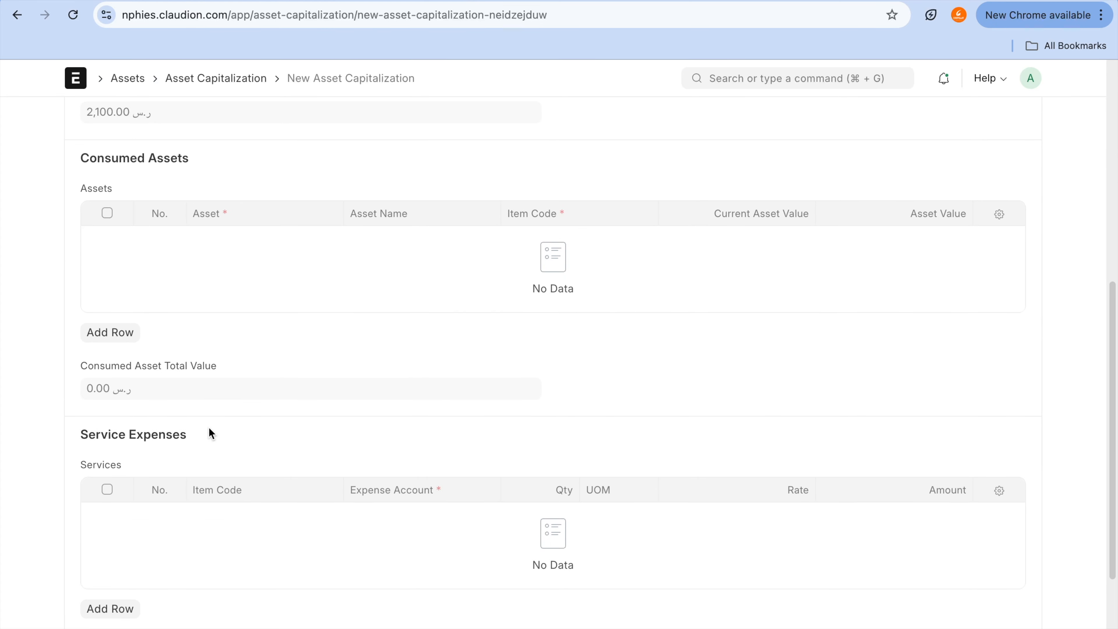
{"action": "left_click", "coordinate": [160, 483]}
{"action": "mouse_move", "coordinate": [146, 412]}
{"action": "left_mouse_down"}
{"action": "mouse_move", "coordinate": [54, 441]}
{"action": "mouse_move", "coordinate": [262, 442]}
{"action": "left_mouse_up"}
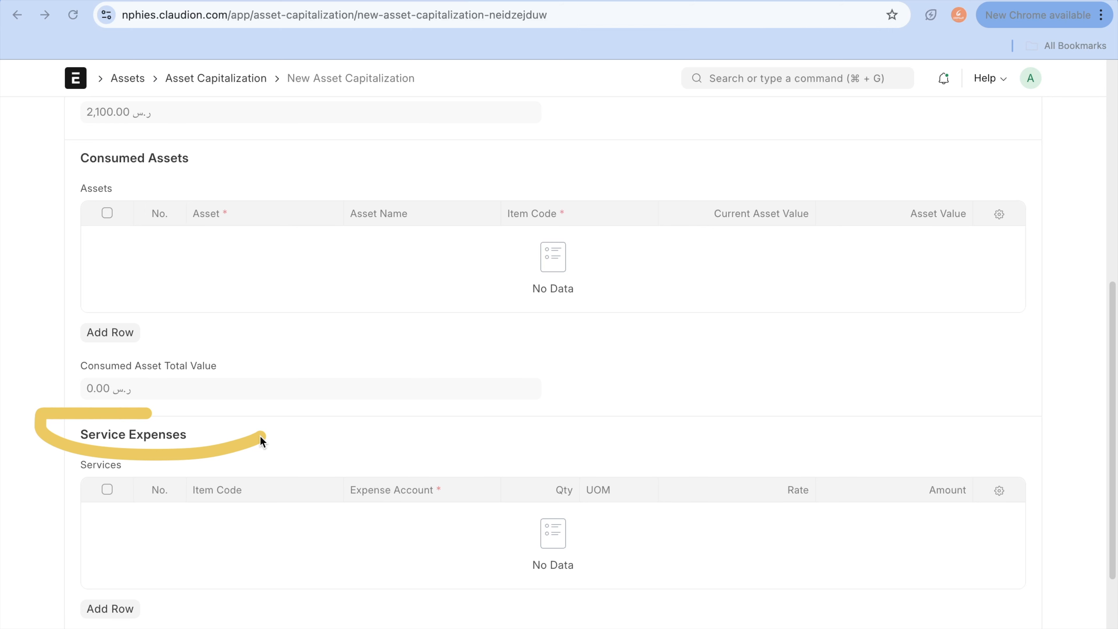
{"action": "scroll", "coordinate": [261, 438], "scroll_direction": "down", "scroll_amount": 4}
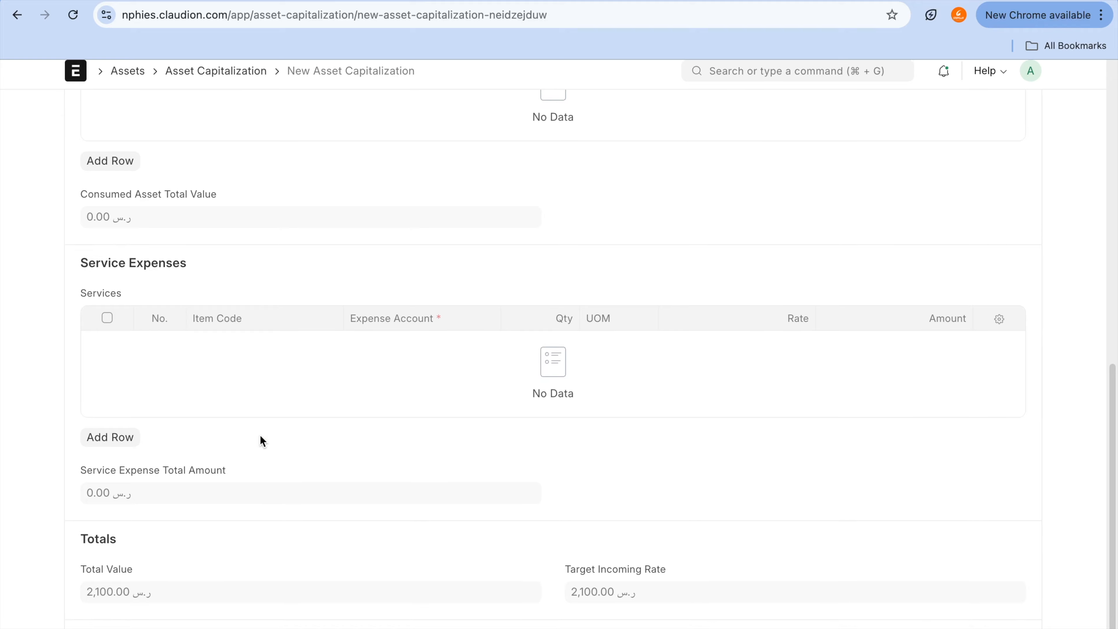
Step: Save the Heavy Truck asset capitalization and submit it permanently
{"action": "scroll", "coordinate": [259, 434], "scroll_direction": "up", "scroll_amount": 15}
{"action": "left_click", "coordinate": [1029, 128]}
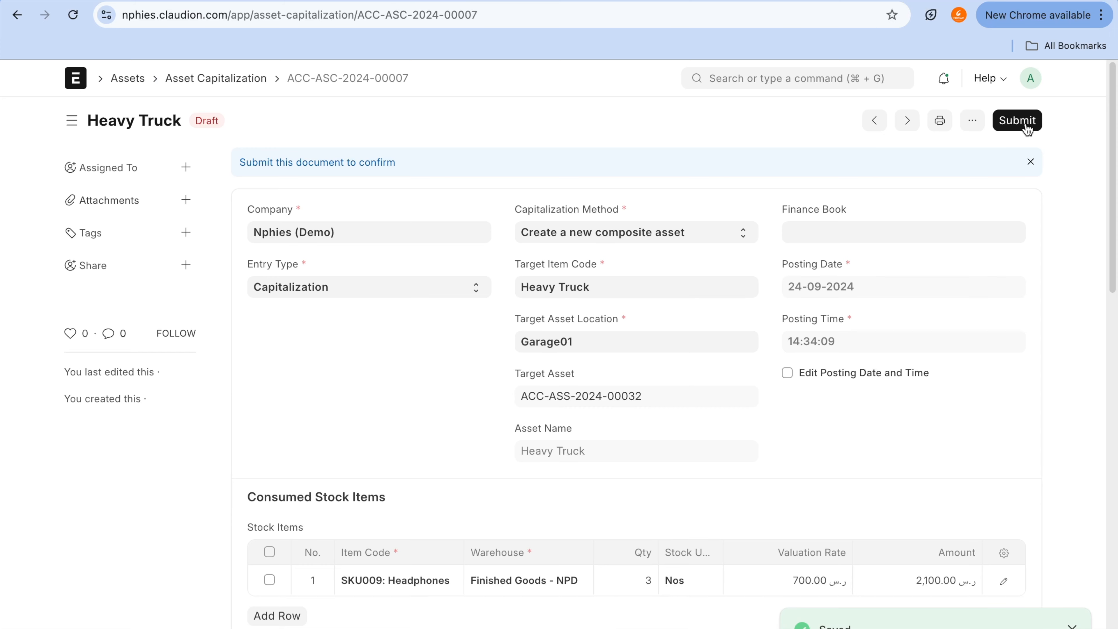
{"action": "left_click", "coordinate": [1028, 130]}
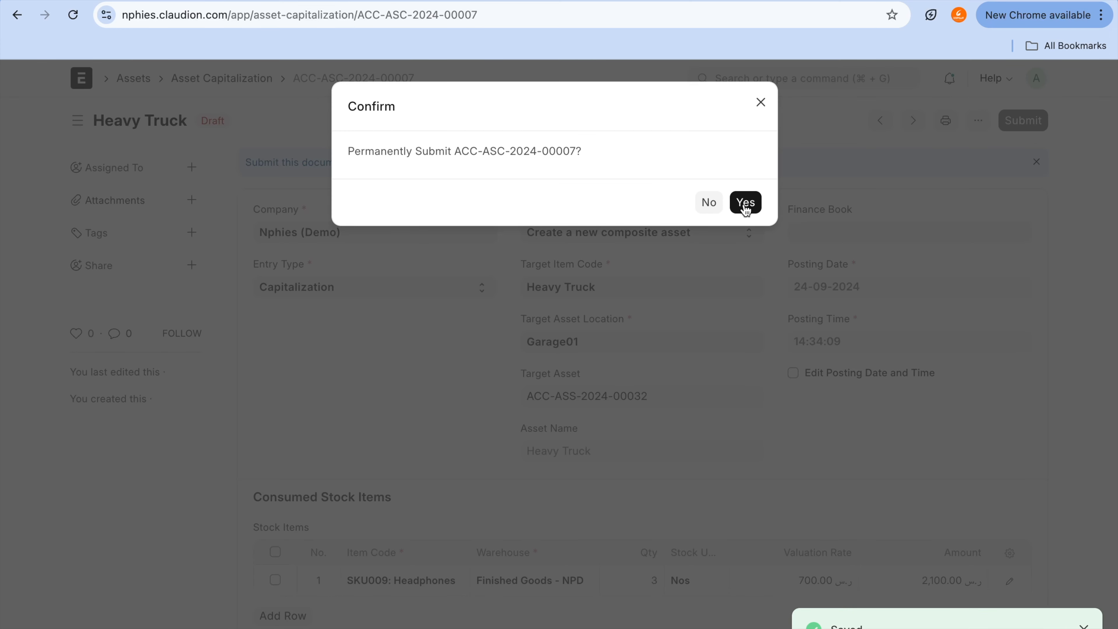
{"action": "left_click", "coordinate": [745, 206]}
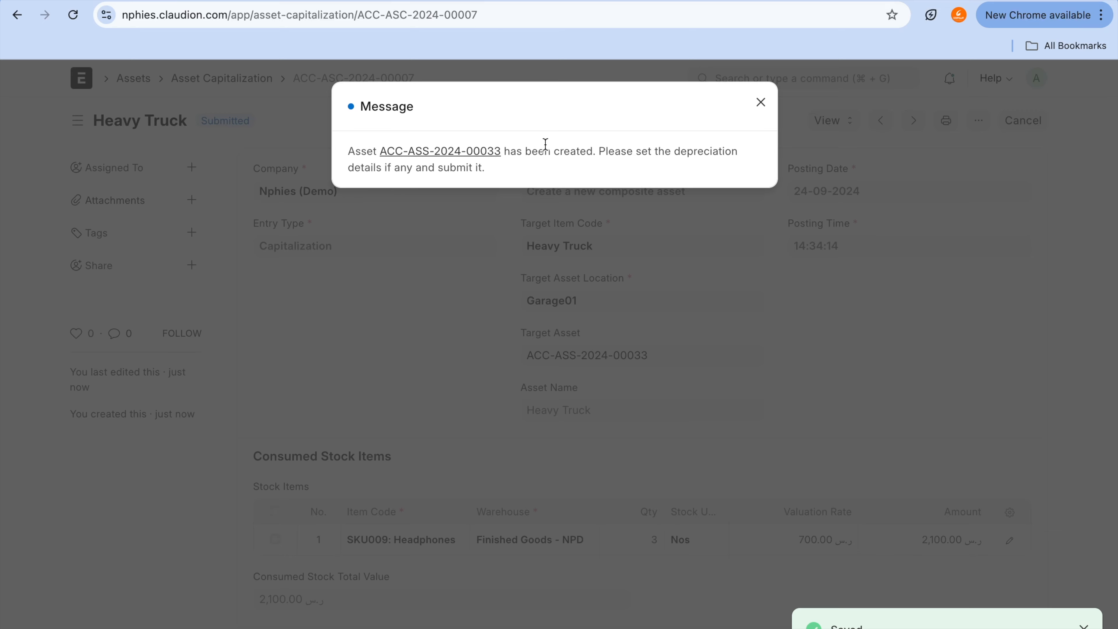
Step: Open the Heavy Truck asset generated by the submitted capitalization and reload its record
{"action": "left_click", "coordinate": [482, 152]}
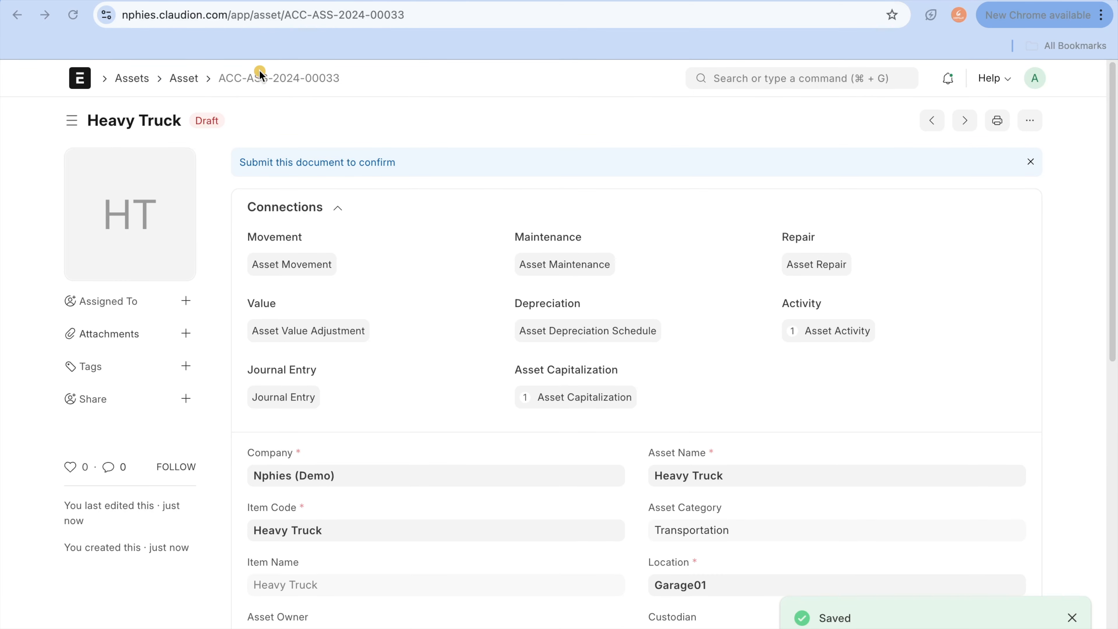
{"action": "mouse_move", "coordinate": [254, 57]}
{"action": "left_mouse_down"}
{"action": "mouse_move", "coordinate": [390, 106]}
{"action": "mouse_move", "coordinate": [336, 38]}
{"action": "left_mouse_up"}
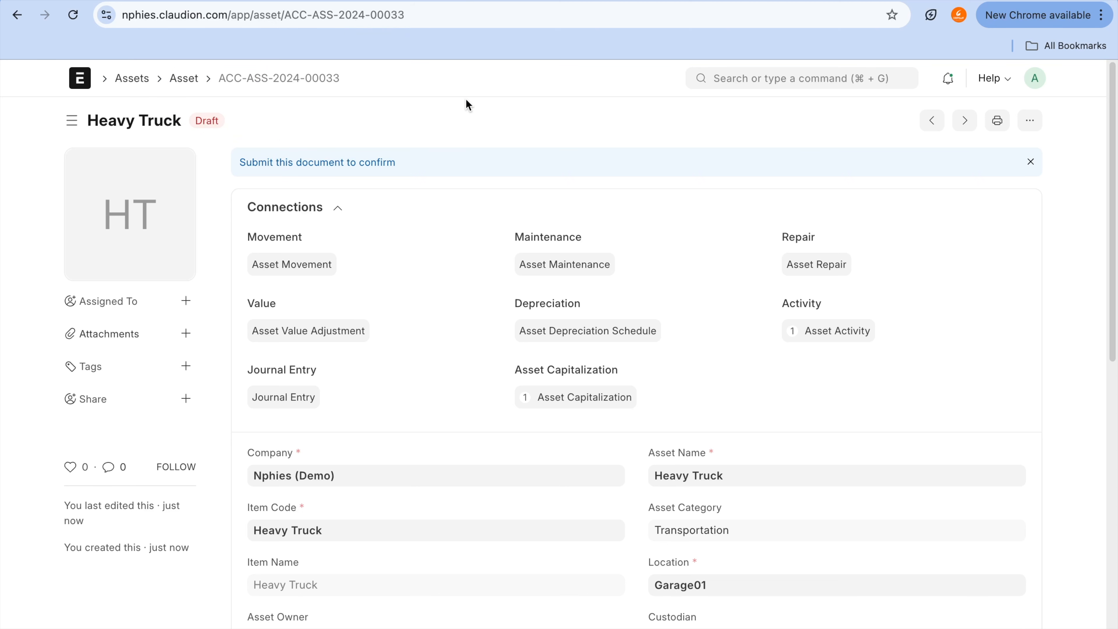
{"action": "key", "text": "super+r"}
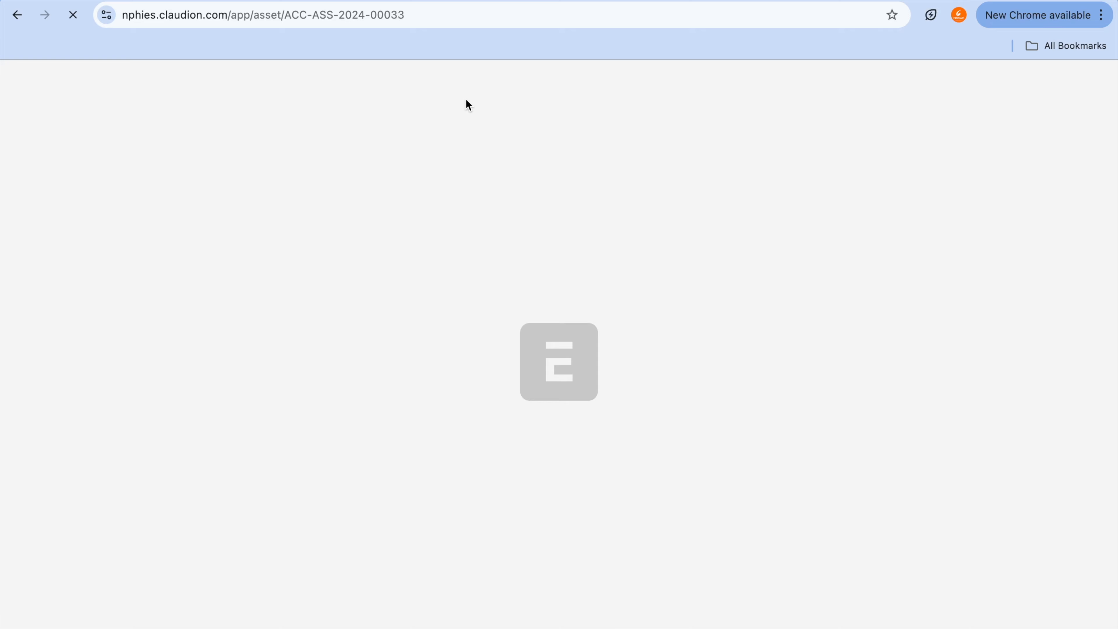
Step: Enable Calculate Depreciation in the depreciation details of the new Heavy Truck asset
{"action": "scroll", "coordinate": [492, 335], "scroll_direction": "down", "scroll_amount": 5}
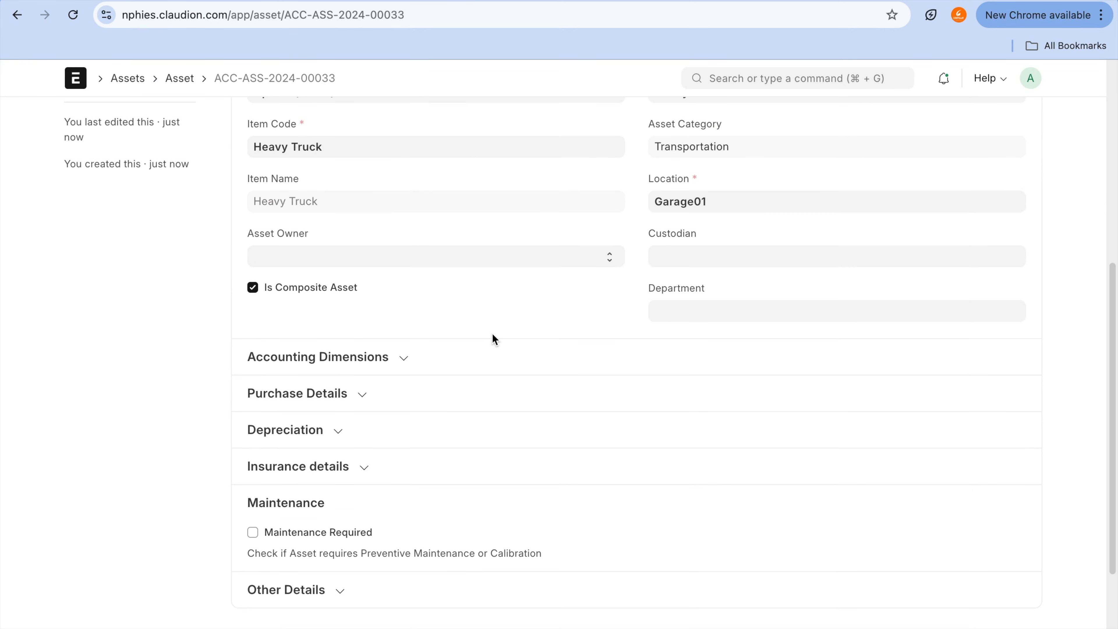
{"action": "scroll", "coordinate": [365, 442], "scroll_direction": "down", "scroll_amount": 1}
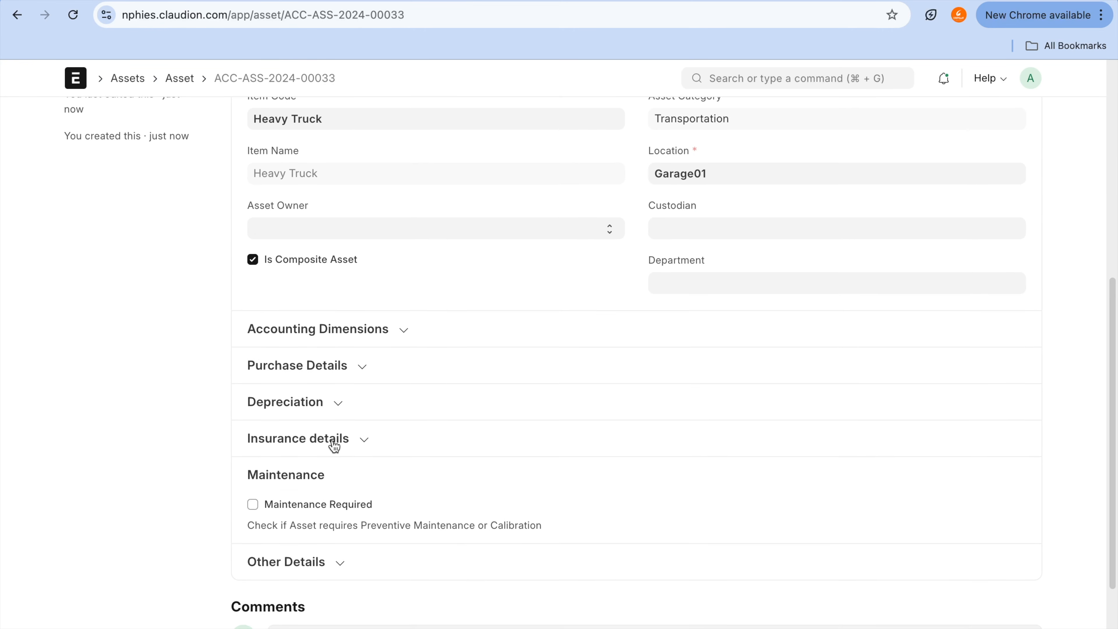
{"action": "left_click", "coordinate": [338, 413]}
{"action": "left_click", "coordinate": [335, 433]}
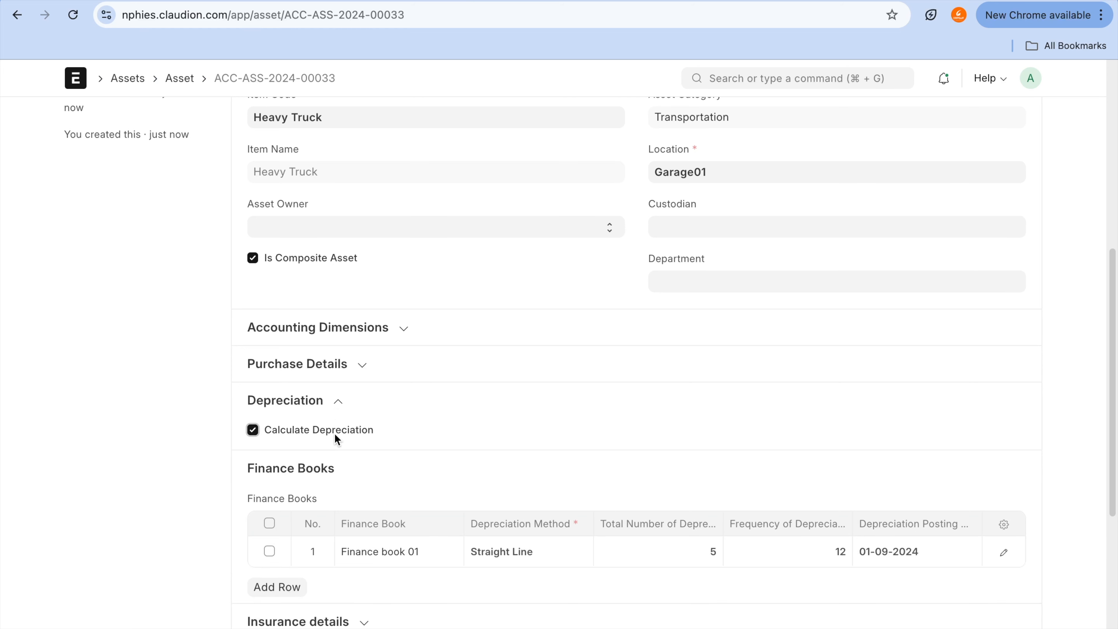
Step: Expand the Heavy Truck asset's insurance details and try to save the asset
{"action": "scroll", "coordinate": [574, 496], "scroll_direction": "down", "scroll_amount": 4}
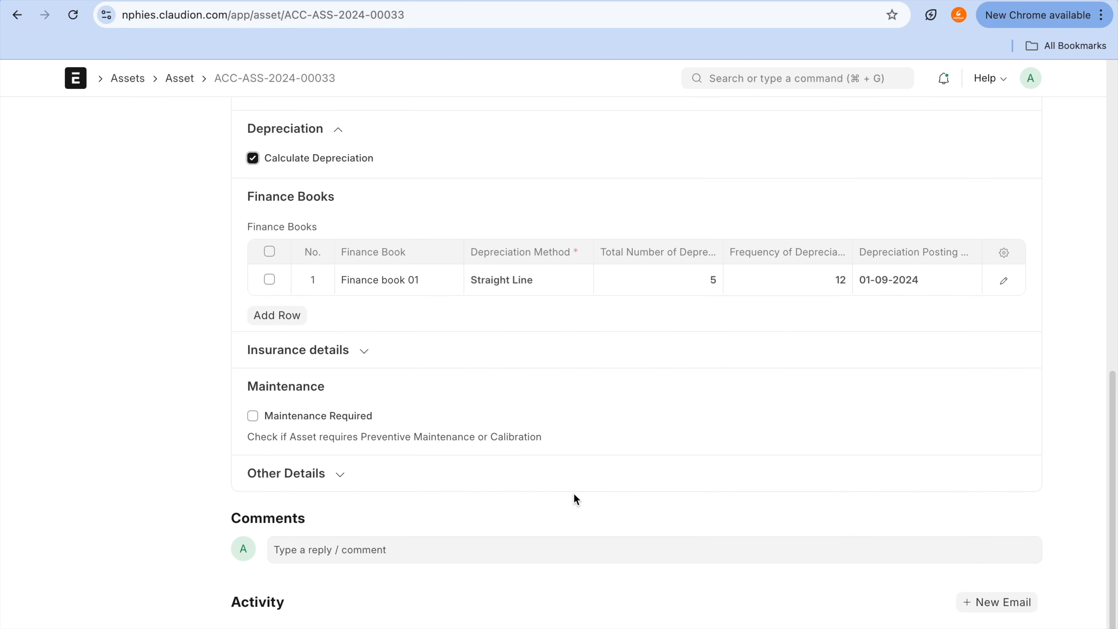
{"action": "left_click", "coordinate": [357, 324]}
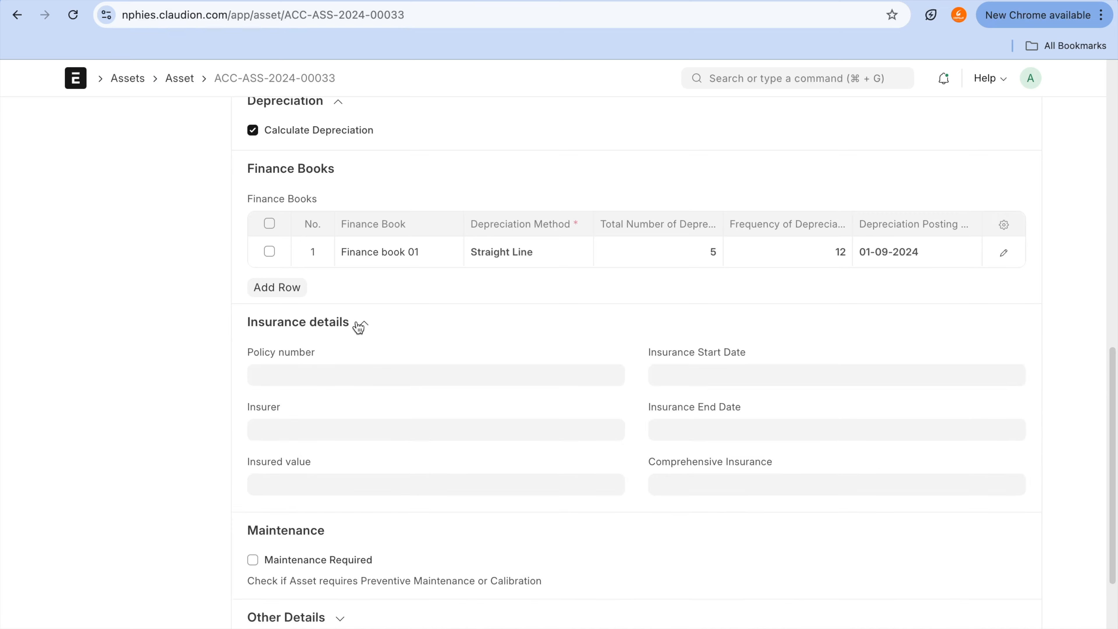
{"action": "scroll", "coordinate": [357, 322], "scroll_direction": "up", "scroll_amount": 7}
{"action": "scroll", "coordinate": [358, 326], "scroll_direction": "up", "scroll_amount": 4}
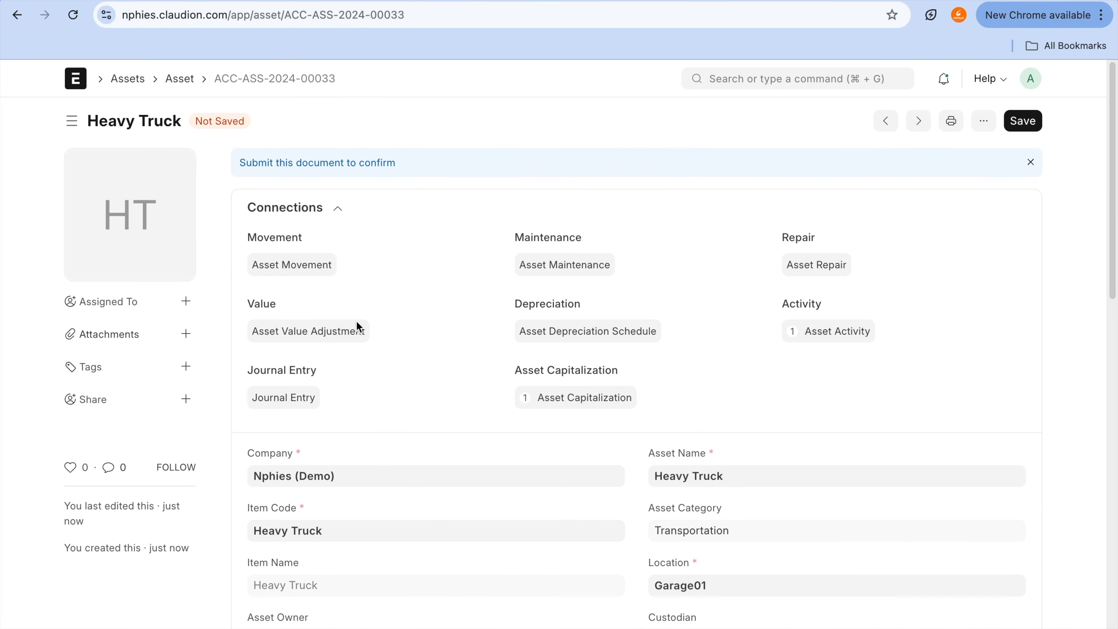
{"action": "left_click", "coordinate": [1023, 121]}
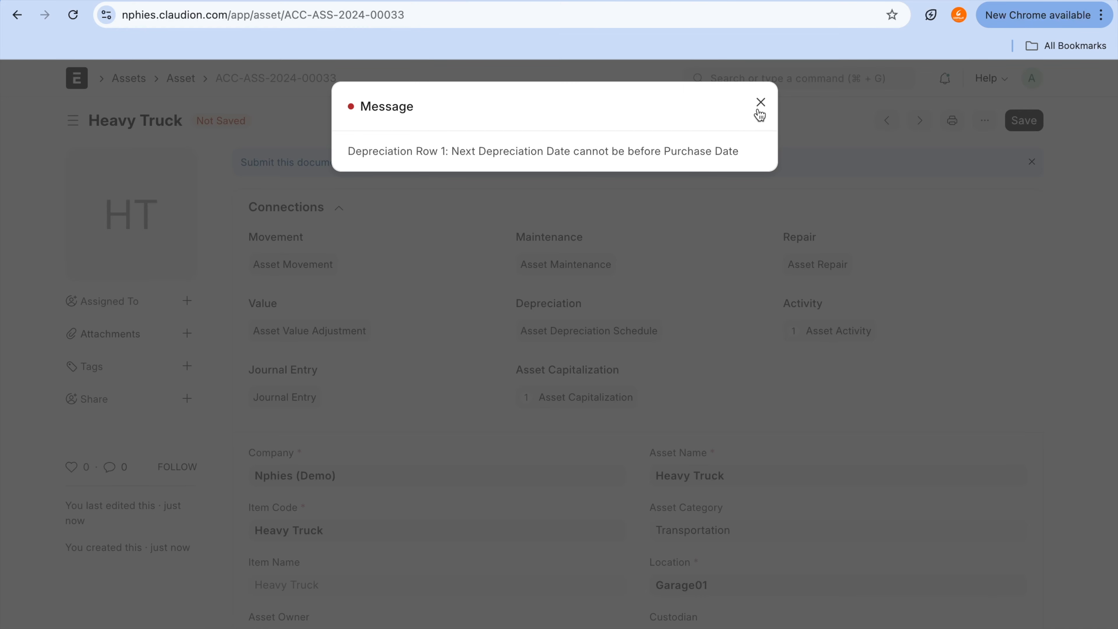
{"action": "left_click", "coordinate": [759, 111]}
Step: Set the depreciation posting date for Finance book 01 to 31-10-2024 and save the Heavy Truck asset
{"action": "scroll", "coordinate": [789, 371], "scroll_direction": "down", "scroll_amount": 10}
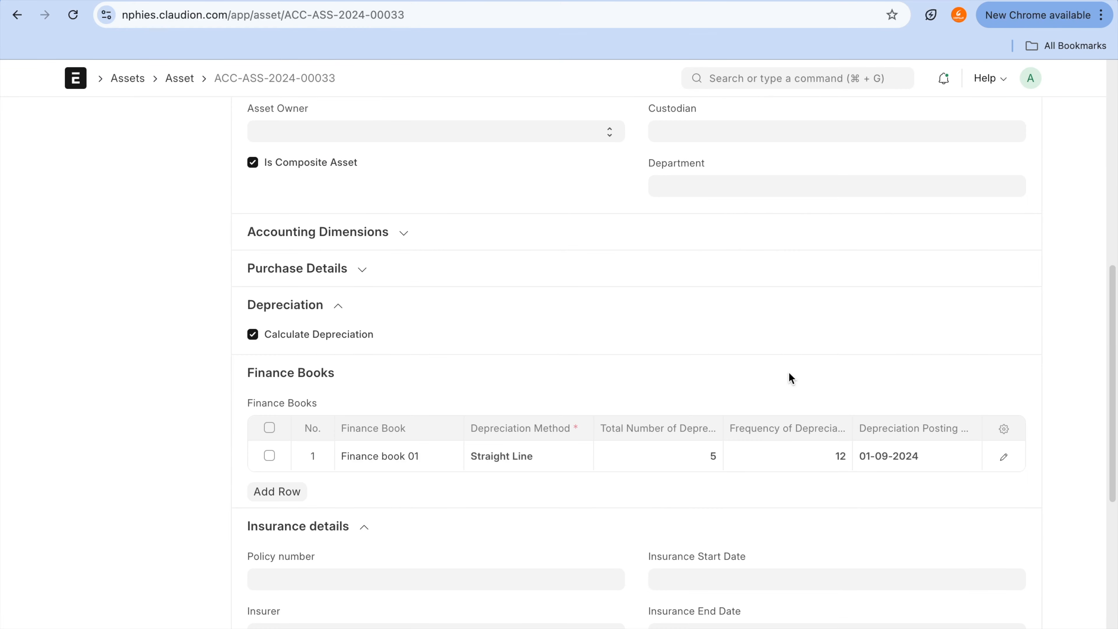
{"action": "scroll", "coordinate": [790, 318], "scroll_direction": "up", "scroll_amount": 5}
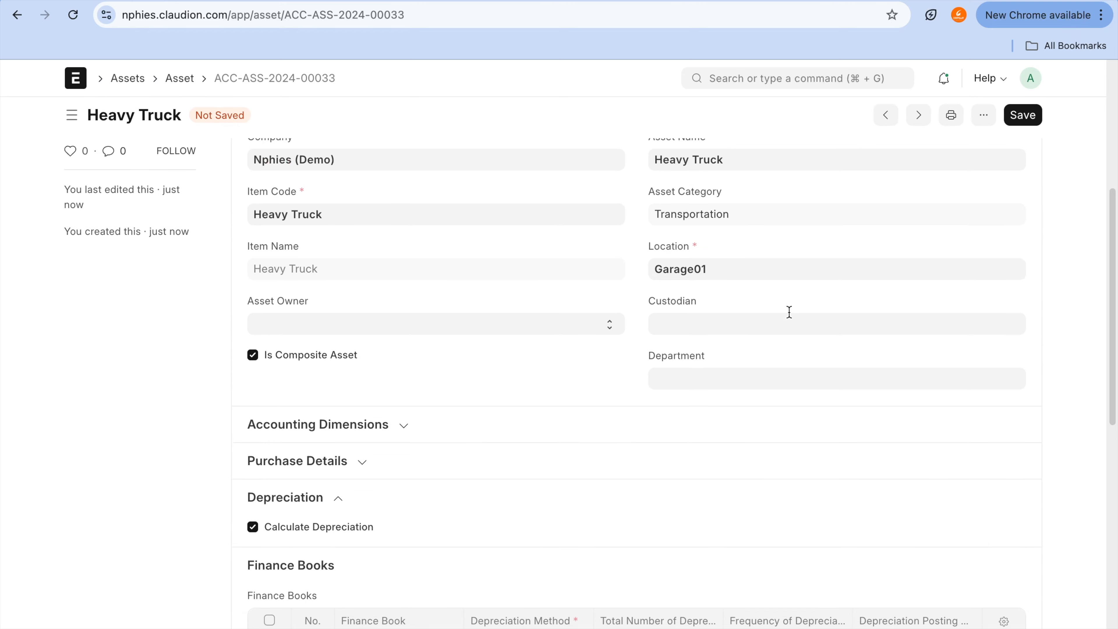
{"action": "scroll", "coordinate": [789, 311], "scroll_direction": "down", "scroll_amount": 4}
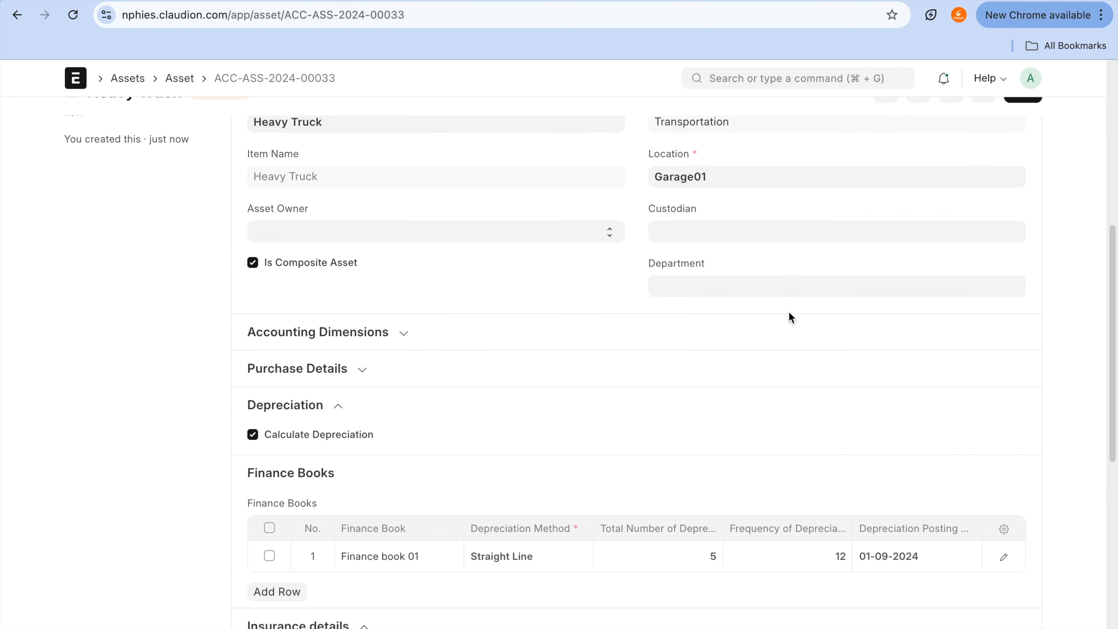
{"action": "left_click", "coordinate": [937, 487]}
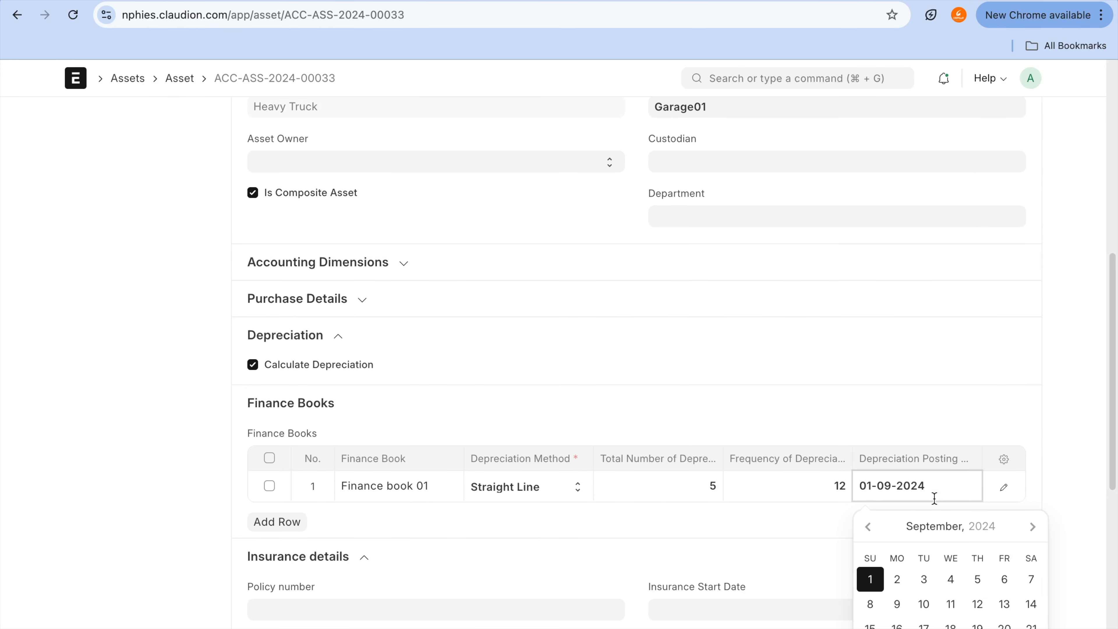
{"action": "scroll", "coordinate": [935, 467], "scroll_direction": "down", "scroll_amount": 2}
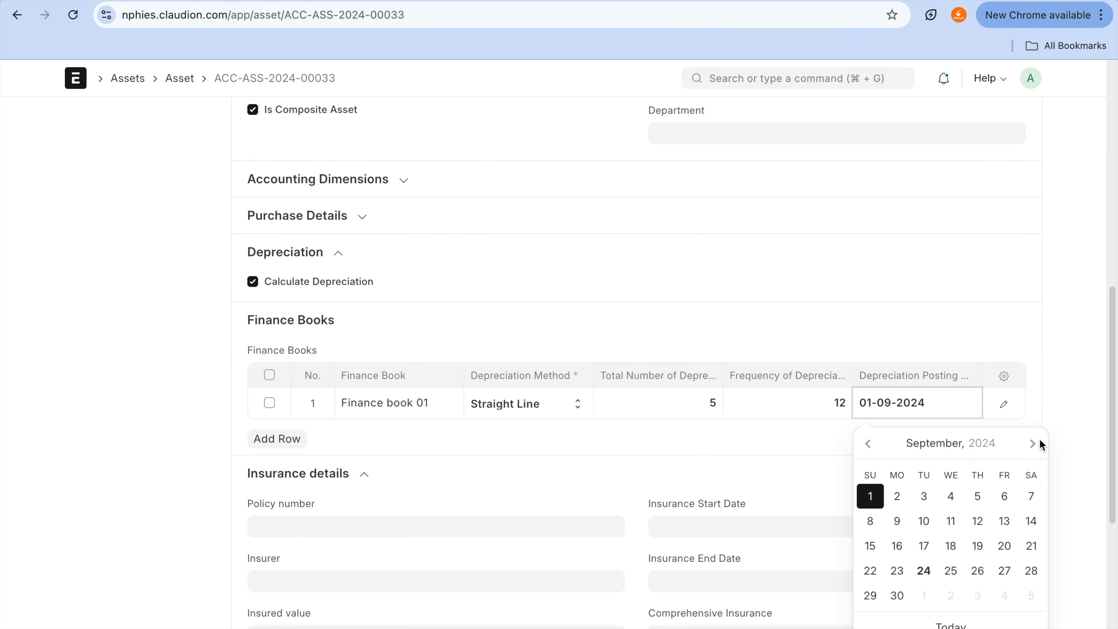
{"action": "left_click", "coordinate": [1035, 447]}
{"action": "left_click", "coordinate": [978, 596]}
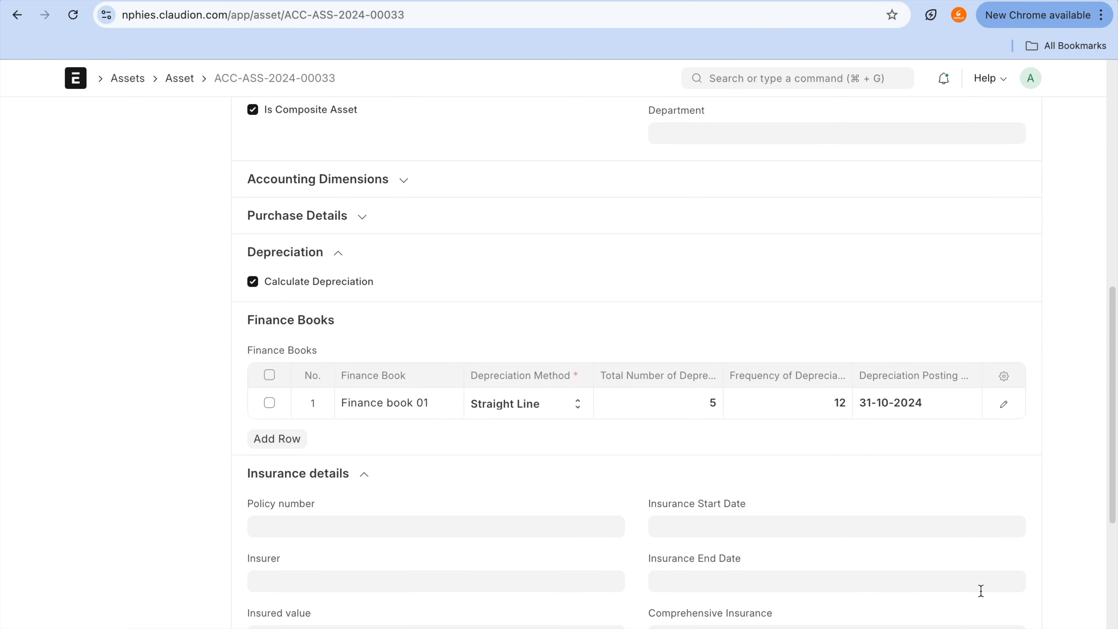
{"action": "scroll", "coordinate": [1022, 334], "scroll_direction": "up", "scroll_amount": 15}
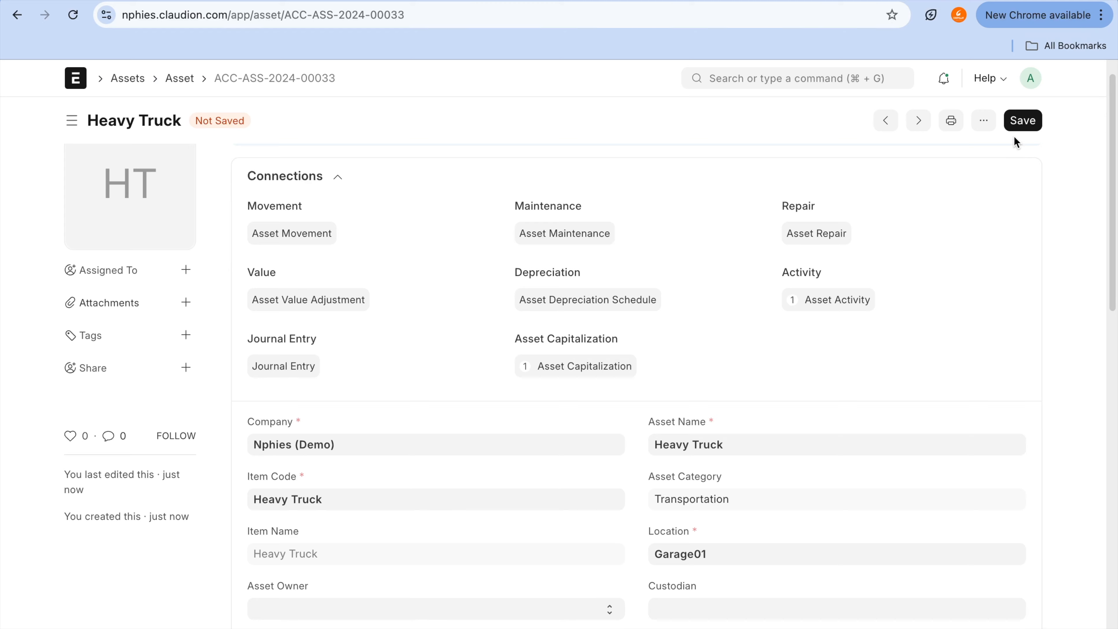
{"action": "left_click", "coordinate": [1020, 125]}
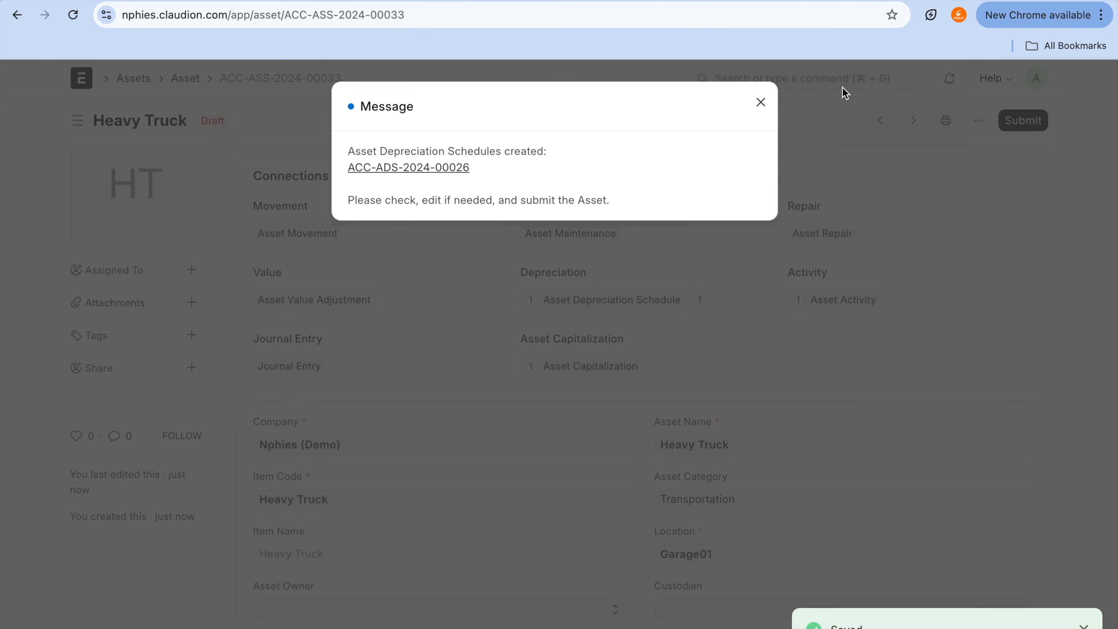
Step: Open the asset depreciation schedule created for Heavy Truck, review its scheduled amounts and submit it
{"action": "left_click", "coordinate": [445, 172]}
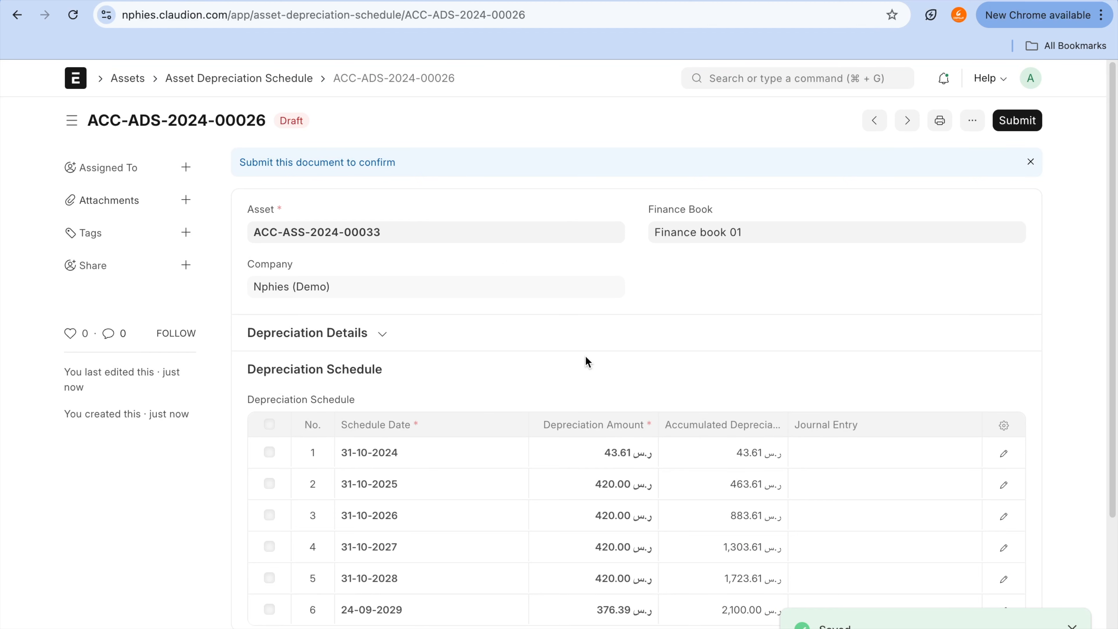
{"action": "scroll", "coordinate": [586, 358], "scroll_direction": "down", "scroll_amount": 2}
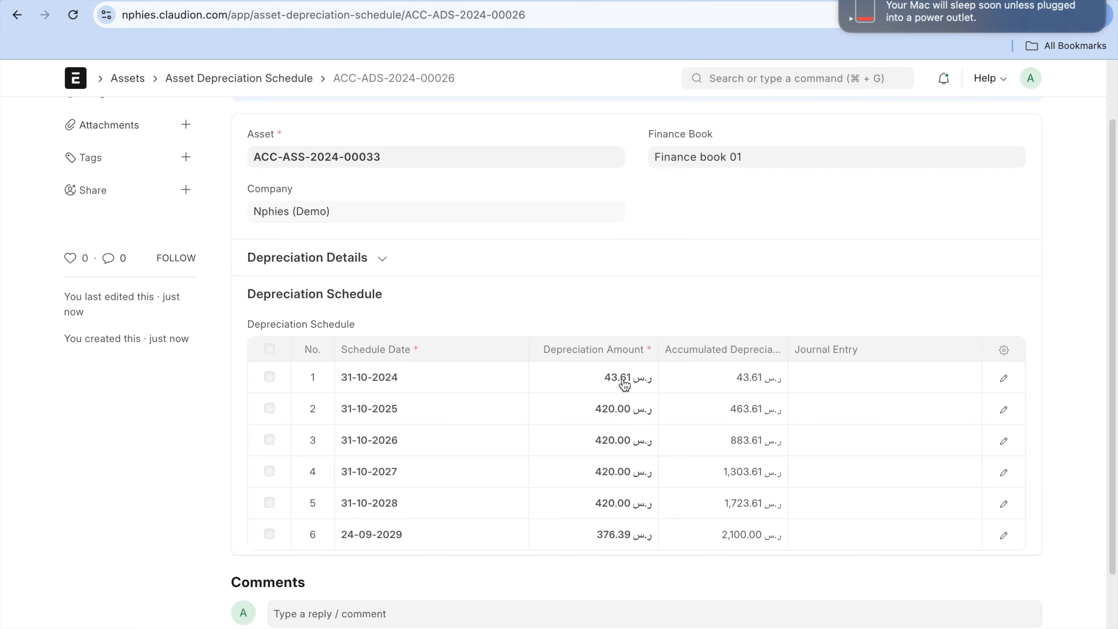
{"action": "scroll", "coordinate": [625, 384], "scroll_direction": "up", "scroll_amount": 2}
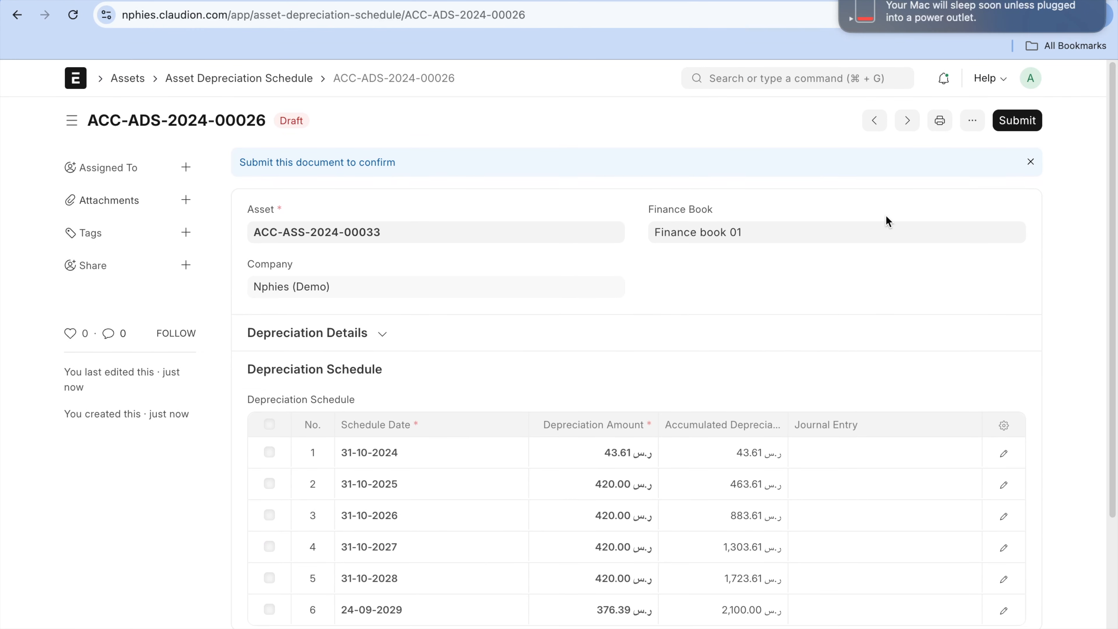
{"action": "left_click", "coordinate": [1006, 131]}
{"action": "left_click", "coordinate": [743, 201]}
Step: Find and open the Fixed Asset Register report and examine its chart, asset rows and totals
{"action": "left_click", "coordinate": [647, 1]}
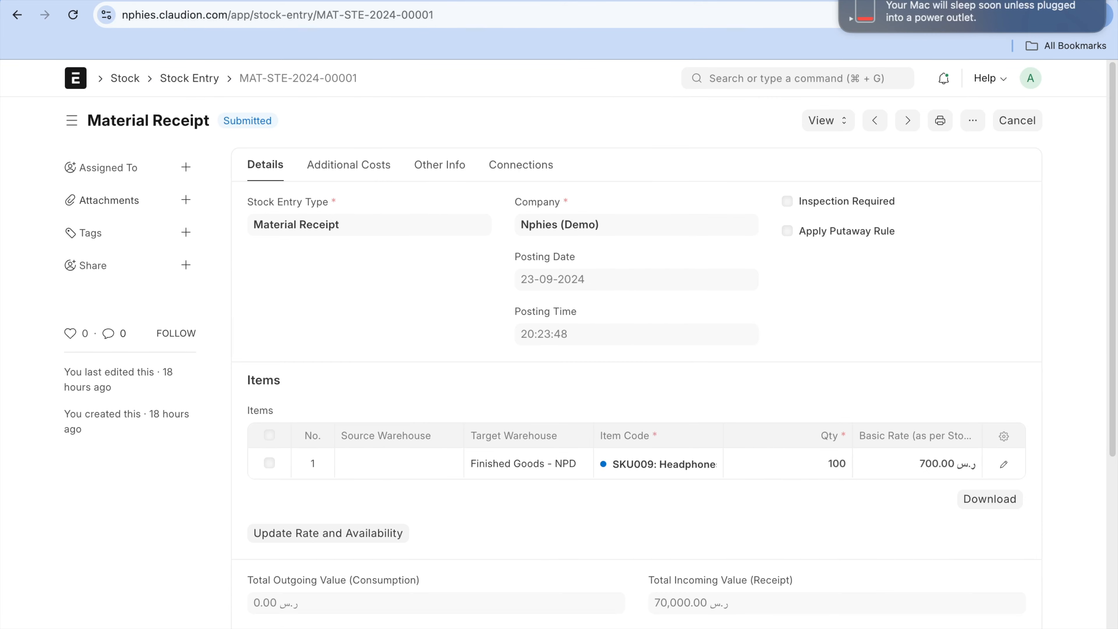
{"action": "left_click", "coordinate": [811, 67]}
{"action": "type", "text": "asset re"}
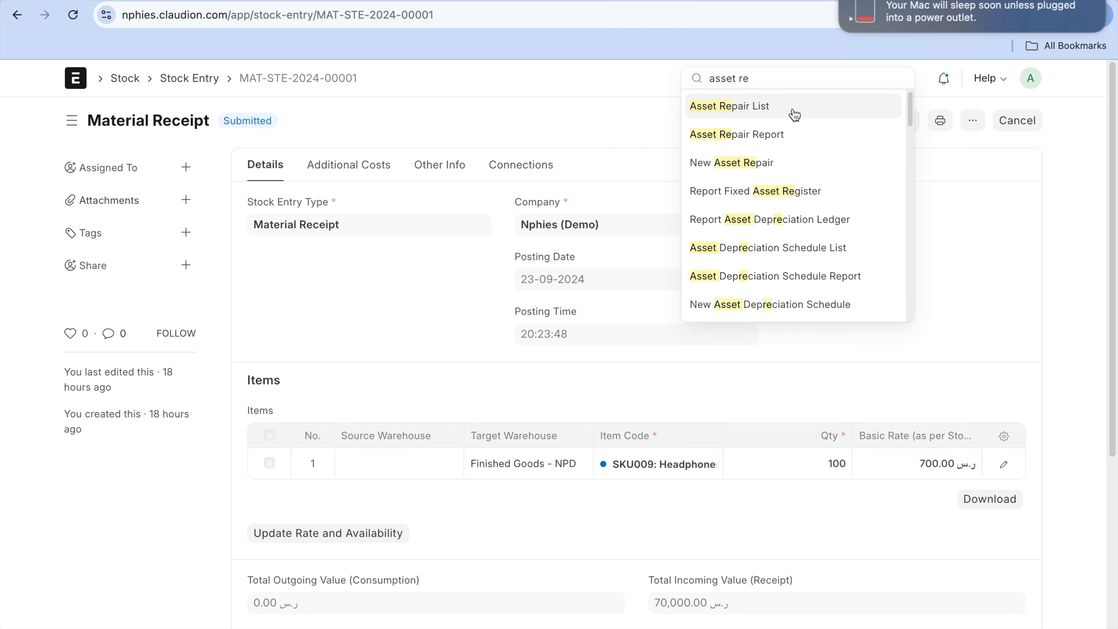
{"action": "type", "text": "g"}
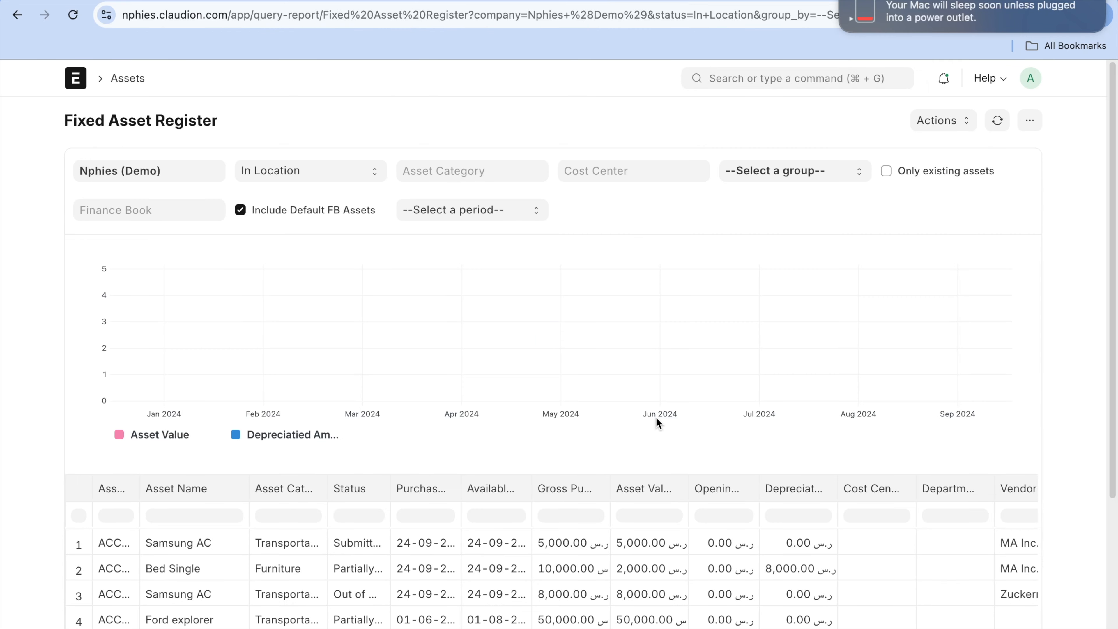
{"action": "scroll", "coordinate": [656, 417], "scroll_direction": "down", "scroll_amount": 5}
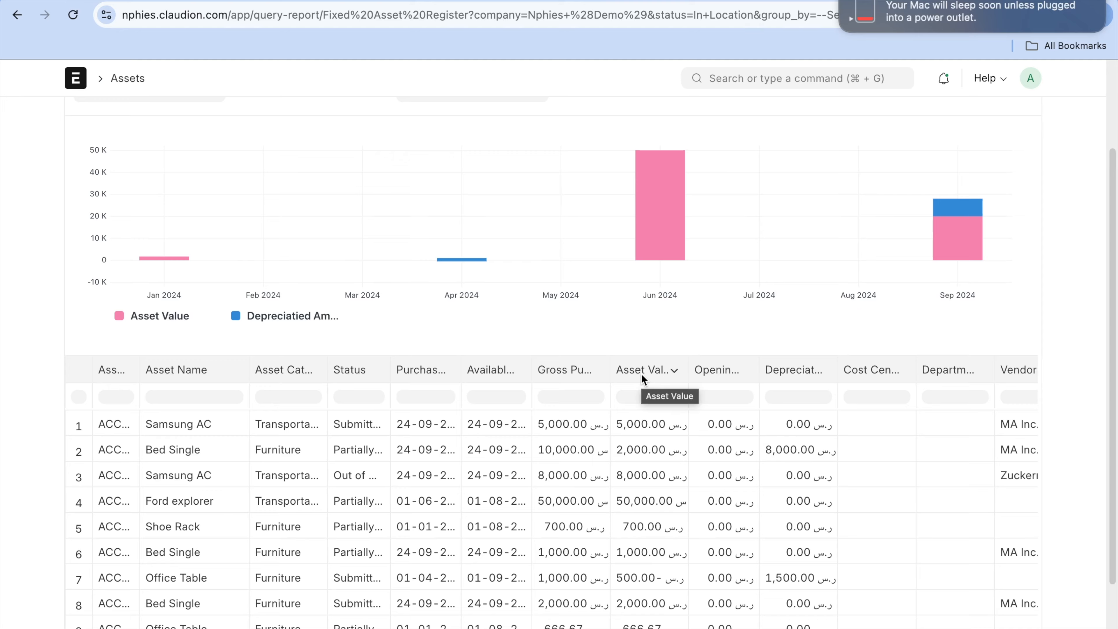
{"action": "scroll", "coordinate": [641, 373], "scroll_direction": "down", "scroll_amount": 1}
{"action": "scroll", "coordinate": [642, 373], "scroll_direction": "down", "scroll_amount": 2}
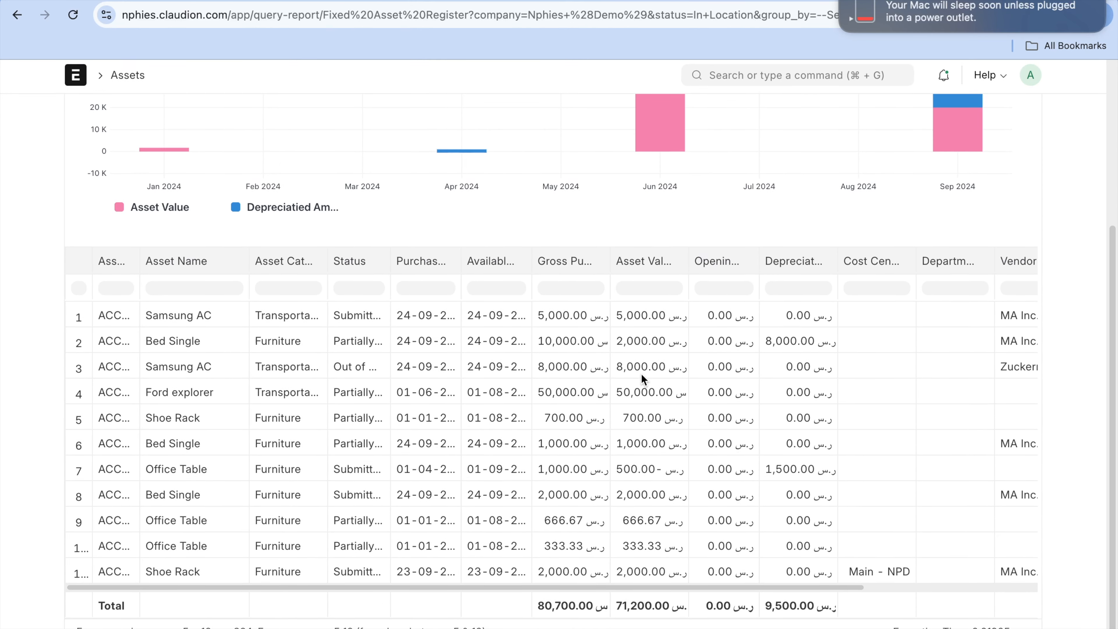
{"action": "scroll", "coordinate": [642, 373], "scroll_direction": "up", "scroll_amount": 8}
{"action": "scroll", "coordinate": [641, 373], "scroll_direction": "down", "scroll_amount": 1}
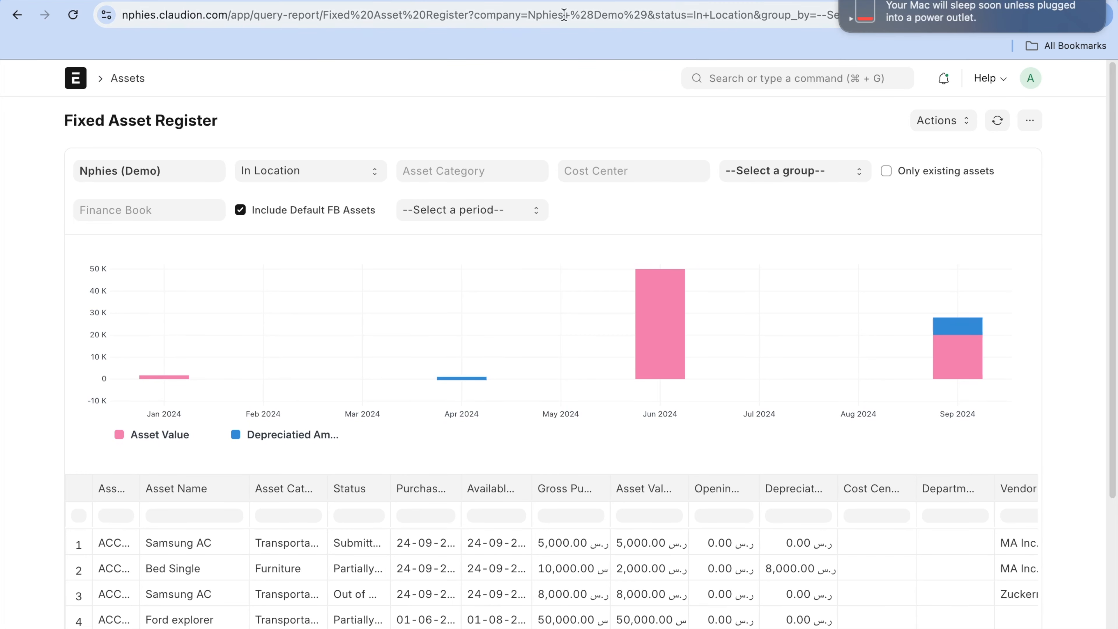
Step: Create a new asset from the Asset list with the item code Shoe Rack
{"action": "left_click", "coordinate": [546, 0]}
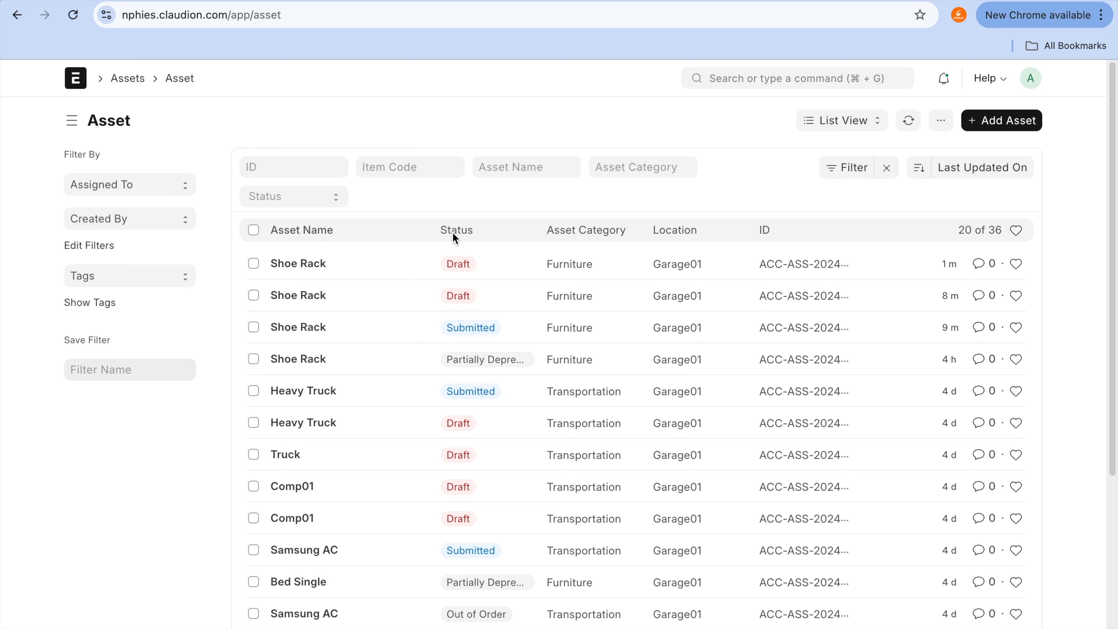
{"action": "left_click", "coordinate": [996, 120]}
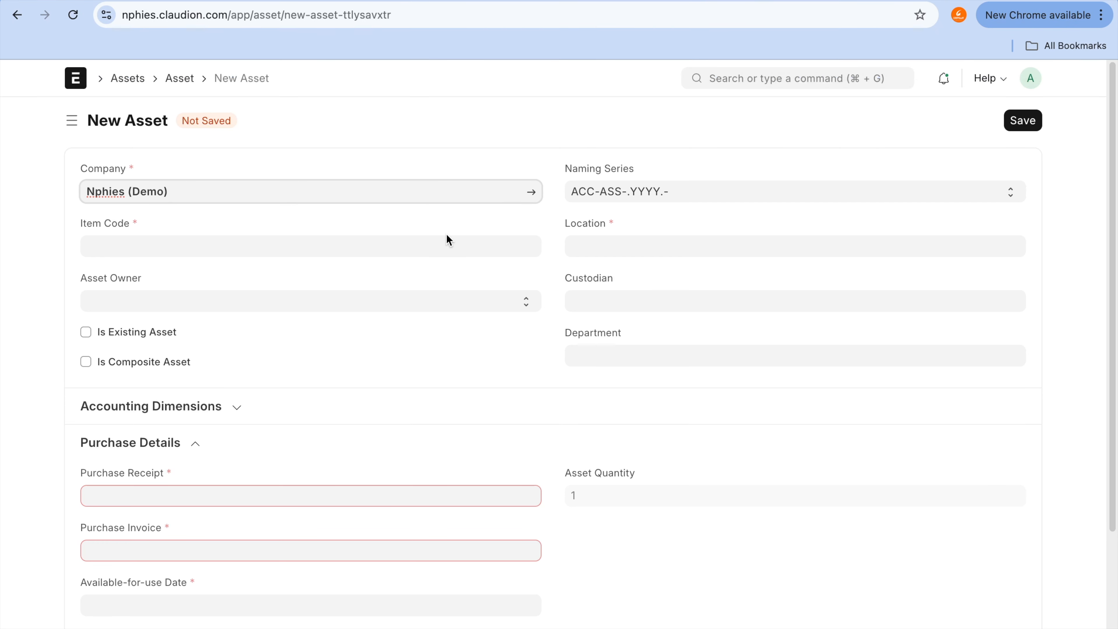
{"action": "left_click", "coordinate": [444, 246]}
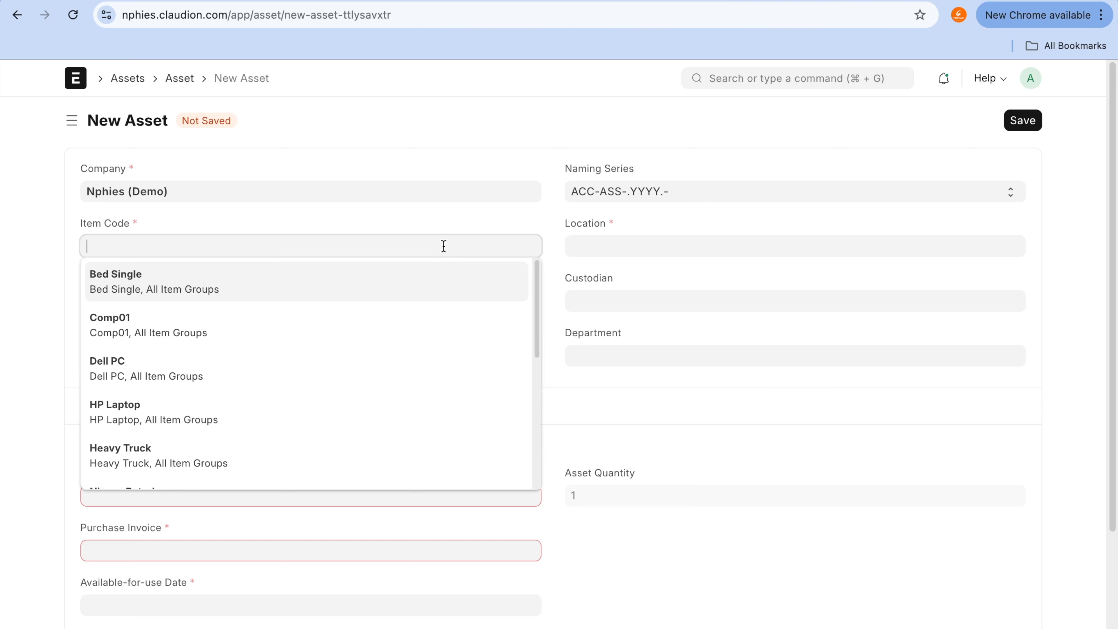
{"action": "type", "text": "sho"}
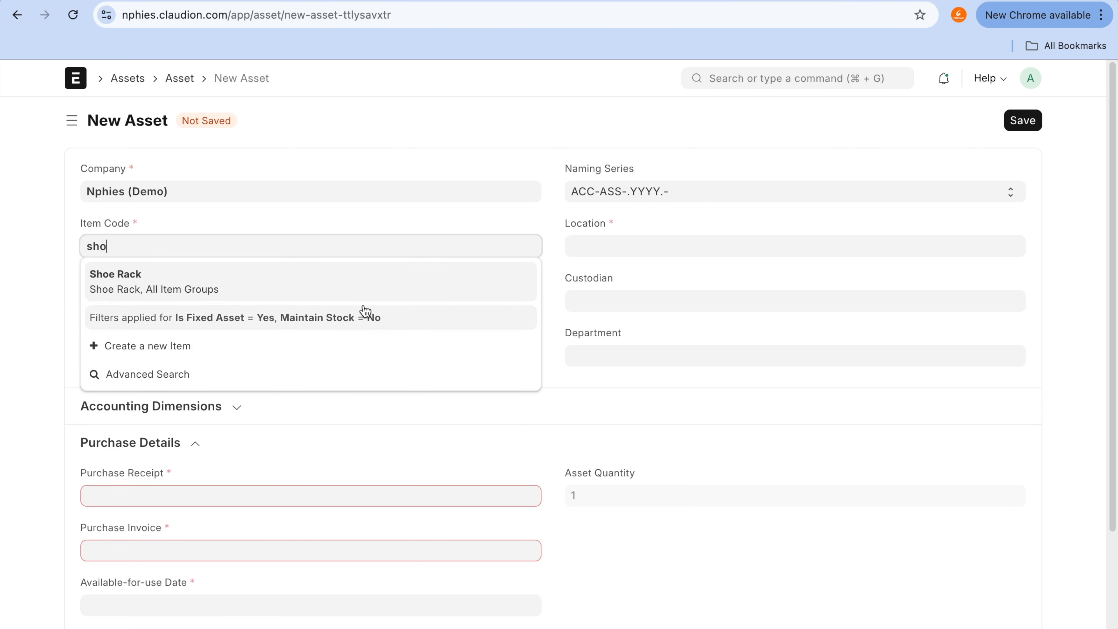
{"action": "left_click", "coordinate": [364, 298]}
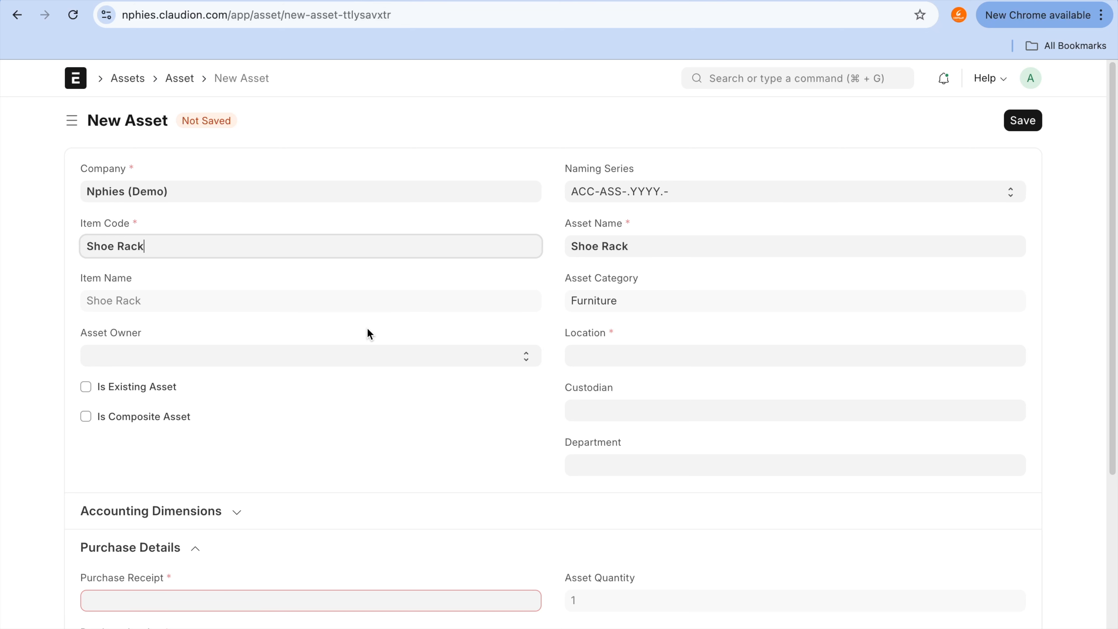
{"action": "left_click", "coordinate": [644, 243]}
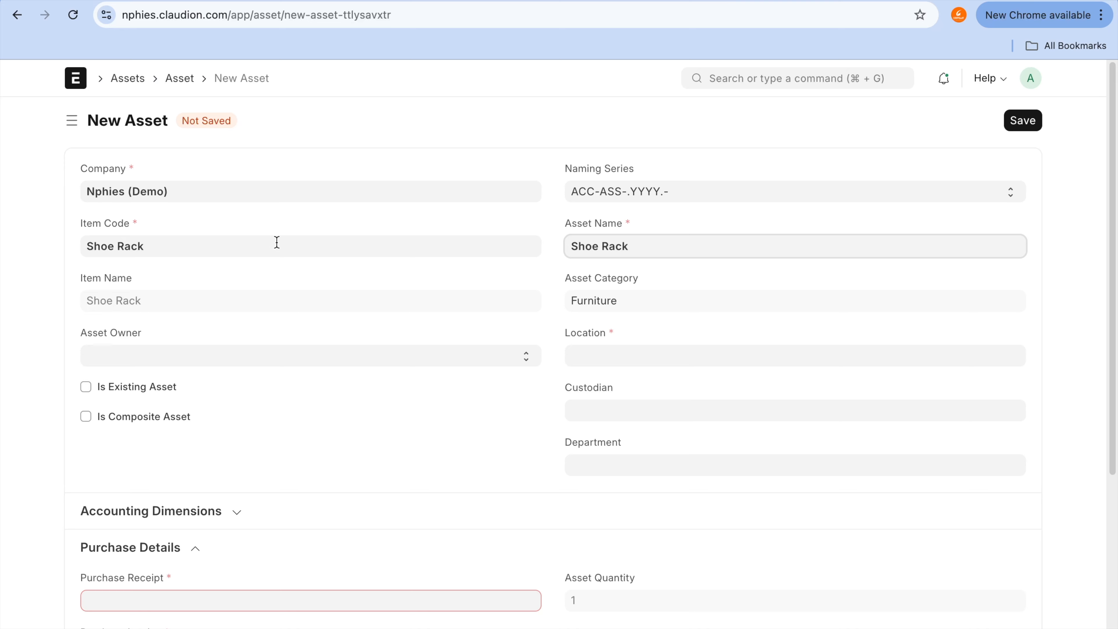
Step: Mark the Shoe Rack as an existing asset and set its available-for-use date to 28-09-2024
{"action": "scroll", "coordinate": [431, 399], "scroll_direction": "down", "scroll_amount": 3}
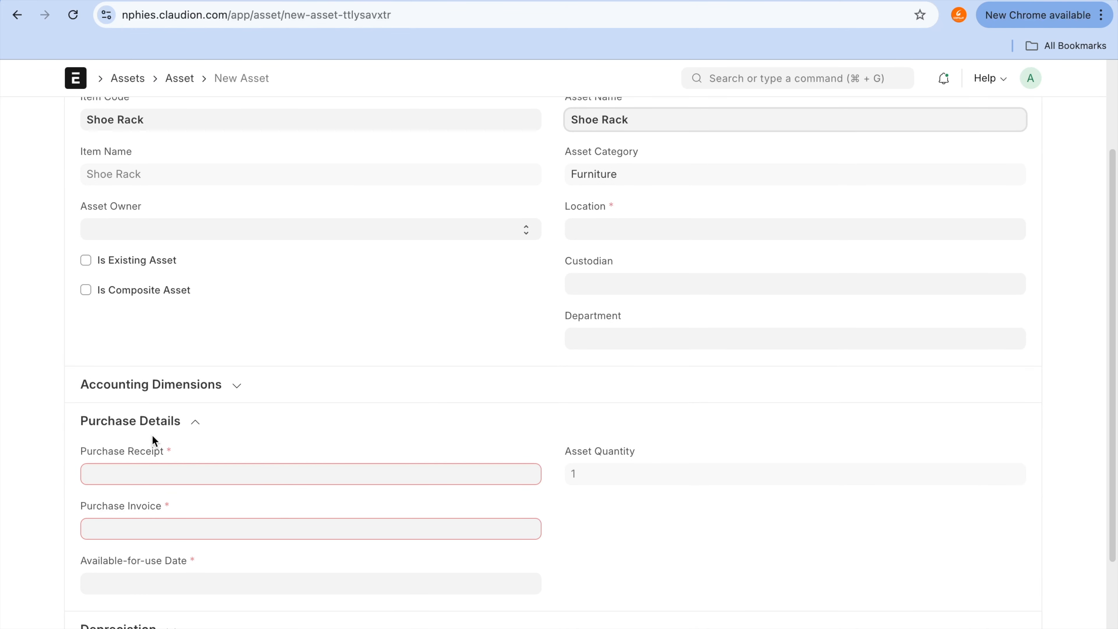
{"action": "left_click", "coordinate": [161, 256]}
{"action": "left_click", "coordinate": [182, 483]}
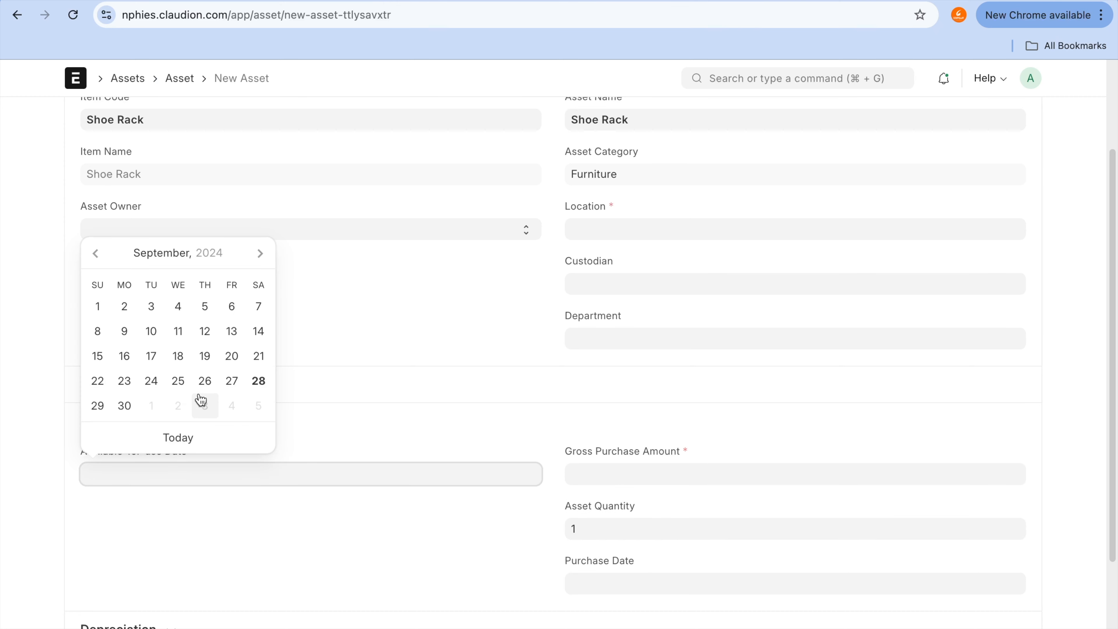
{"action": "left_click", "coordinate": [260, 380]}
Step: Enter a gross purchase amount of 2000 and a purchase date of 01-09-2024 for the Shoe Rack
{"action": "left_click", "coordinate": [644, 473]}
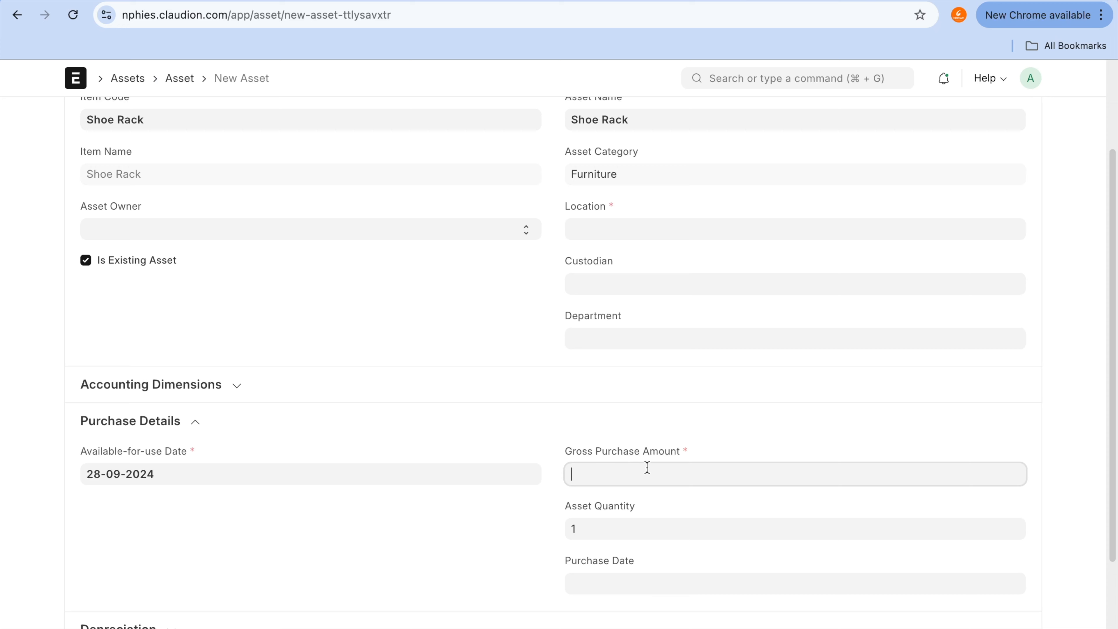
{"action": "type", "text": "2000"}
{"action": "scroll", "coordinate": [703, 548], "scroll_direction": "down", "scroll_amount": 2}
{"action": "left_click", "coordinate": [722, 512]}
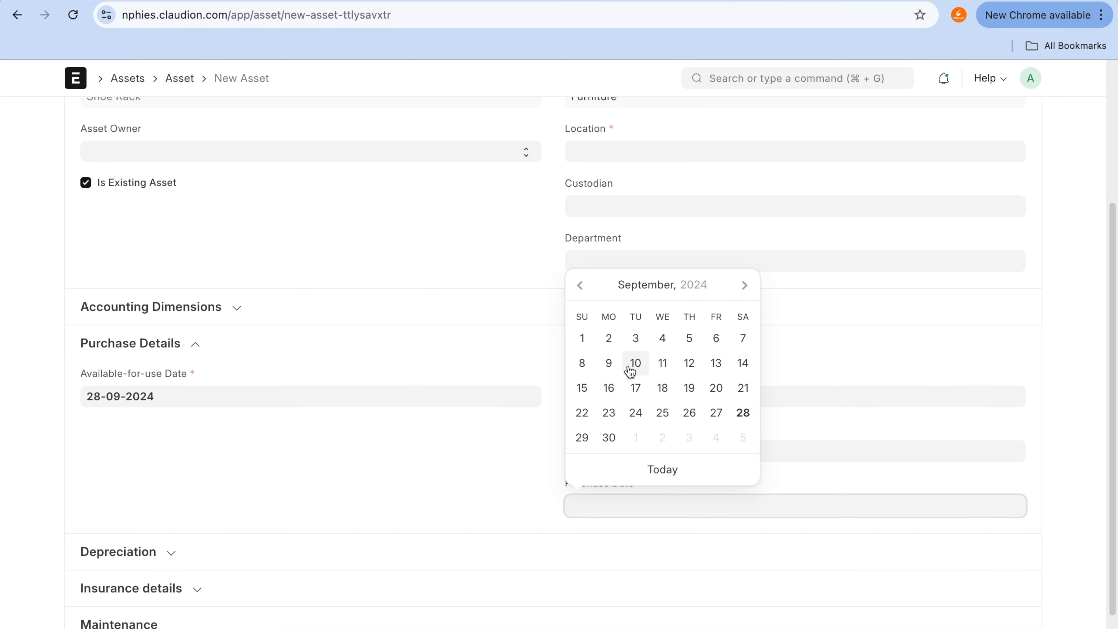
{"action": "left_click", "coordinate": [584, 341]}
Step: Check the new Shoe Rack asset's details and try to save the record
{"action": "scroll", "coordinate": [608, 443], "scroll_direction": "down", "scroll_amount": 3}
{"action": "scroll", "coordinate": [608, 443], "scroll_direction": "up", "scroll_amount": 1}
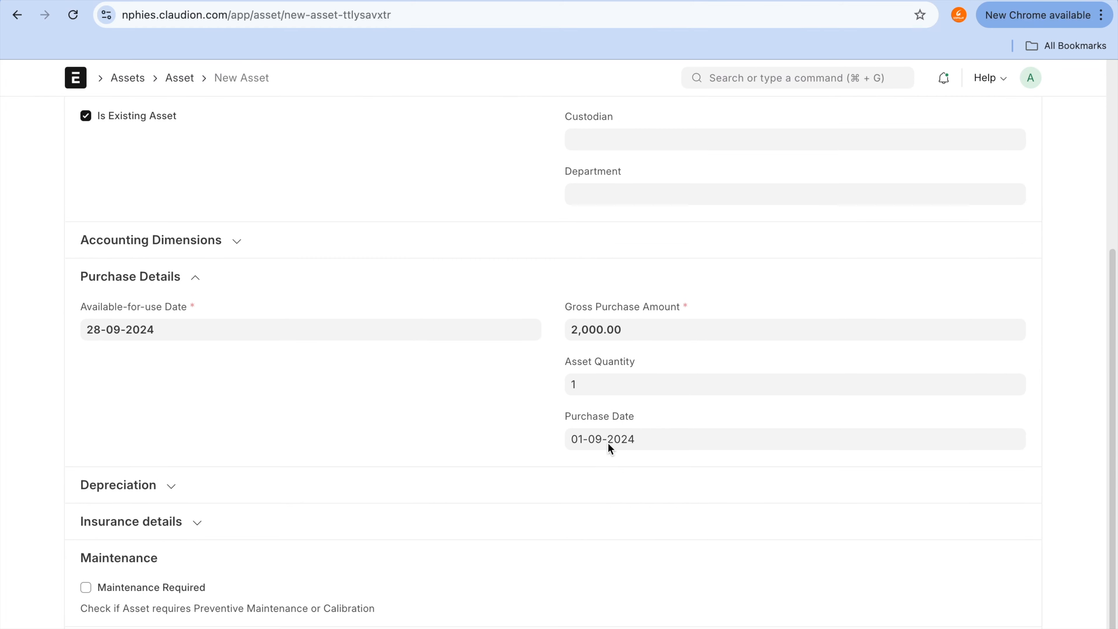
{"action": "scroll", "coordinate": [306, 446], "scroll_direction": "up", "scroll_amount": 7}
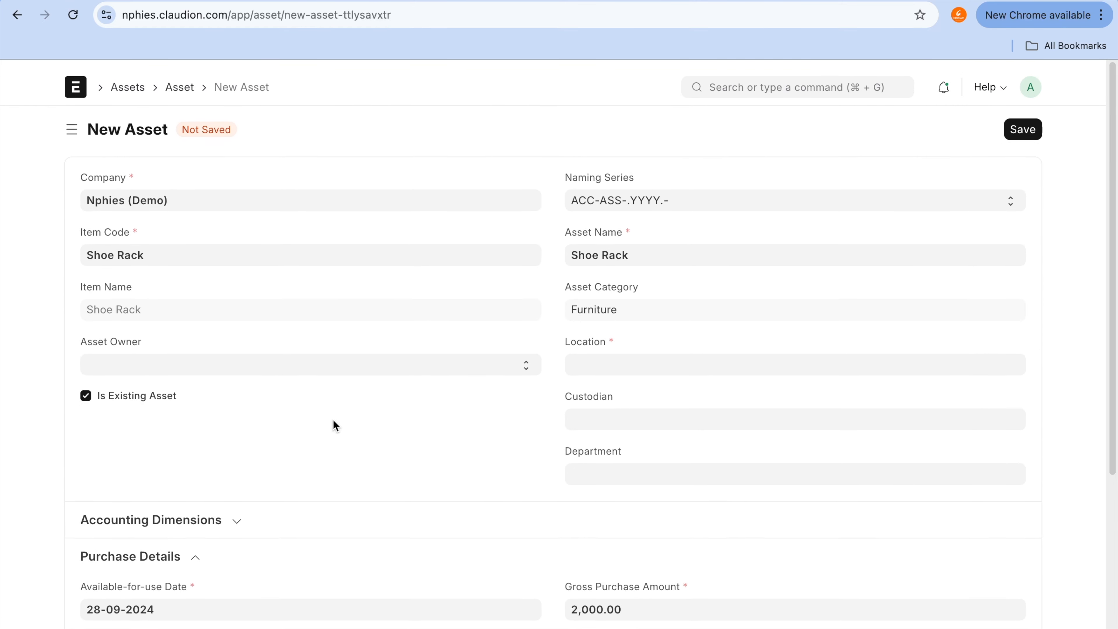
{"action": "scroll", "coordinate": [304, 443], "scroll_direction": "down", "scroll_amount": 1}
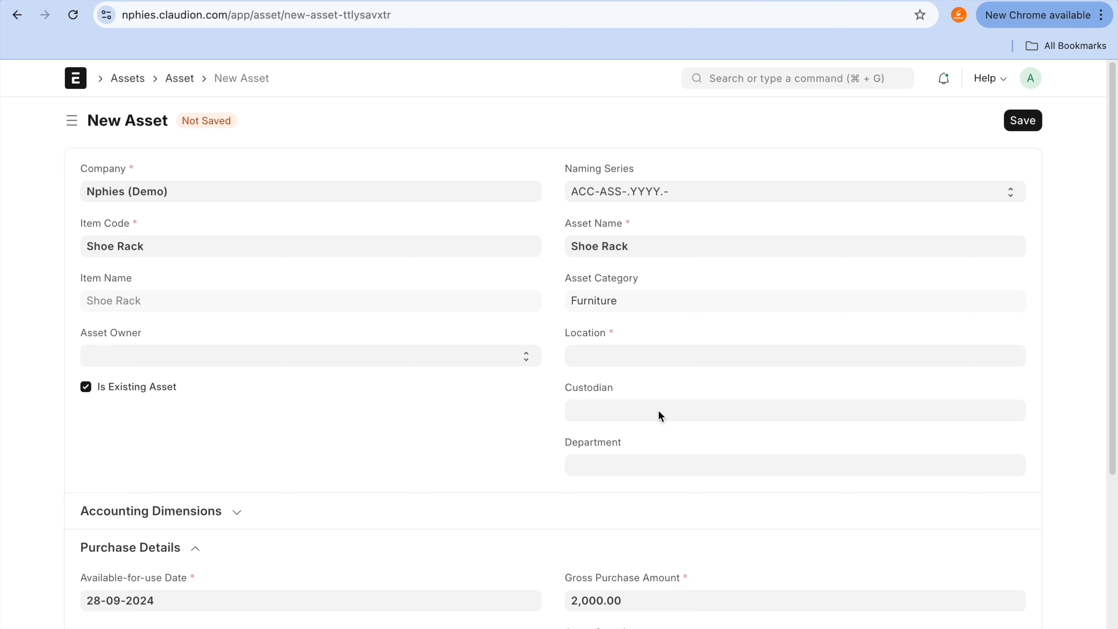
{"action": "left_click", "coordinate": [1024, 121]}
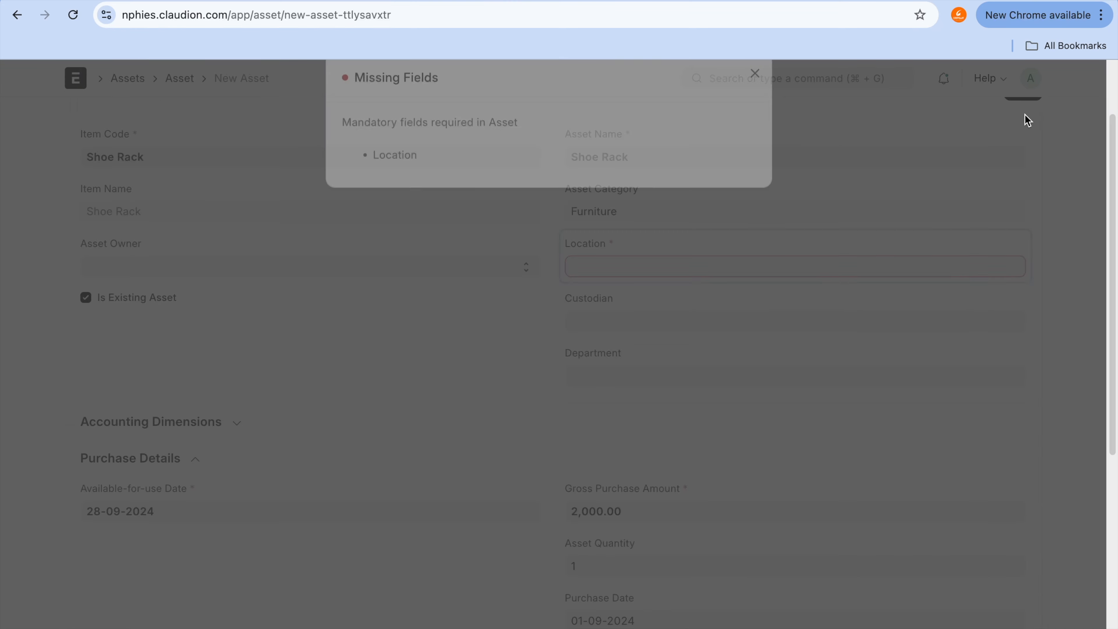
Step: Set the Shoe Rack asset's location to Garage01 and save the record
{"action": "left_click", "coordinate": [760, 104]}
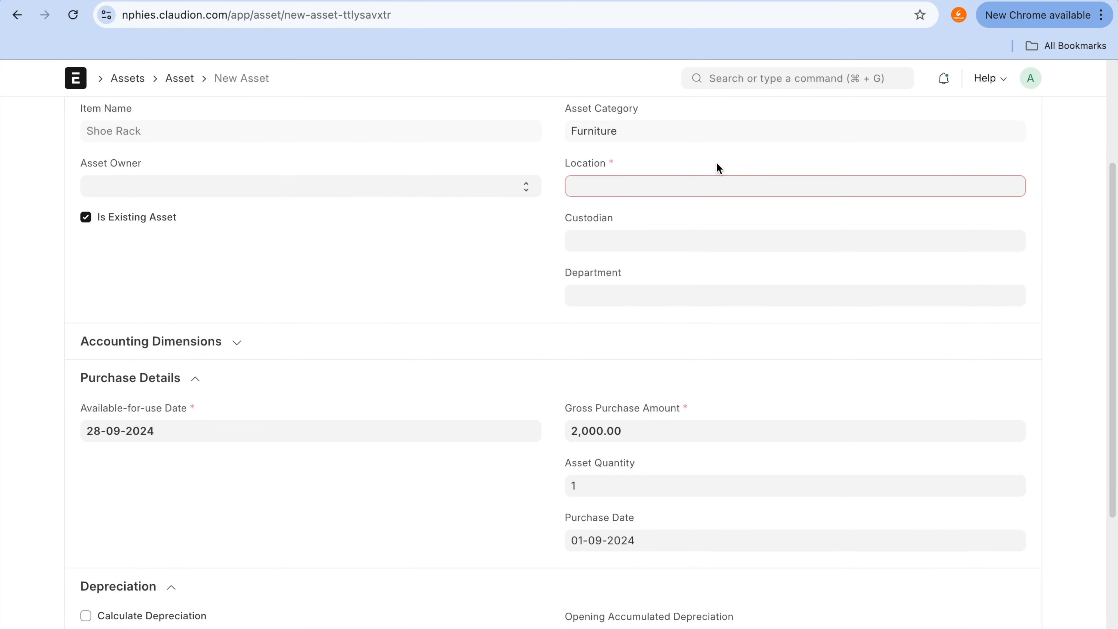
{"action": "left_click", "coordinate": [710, 187]}
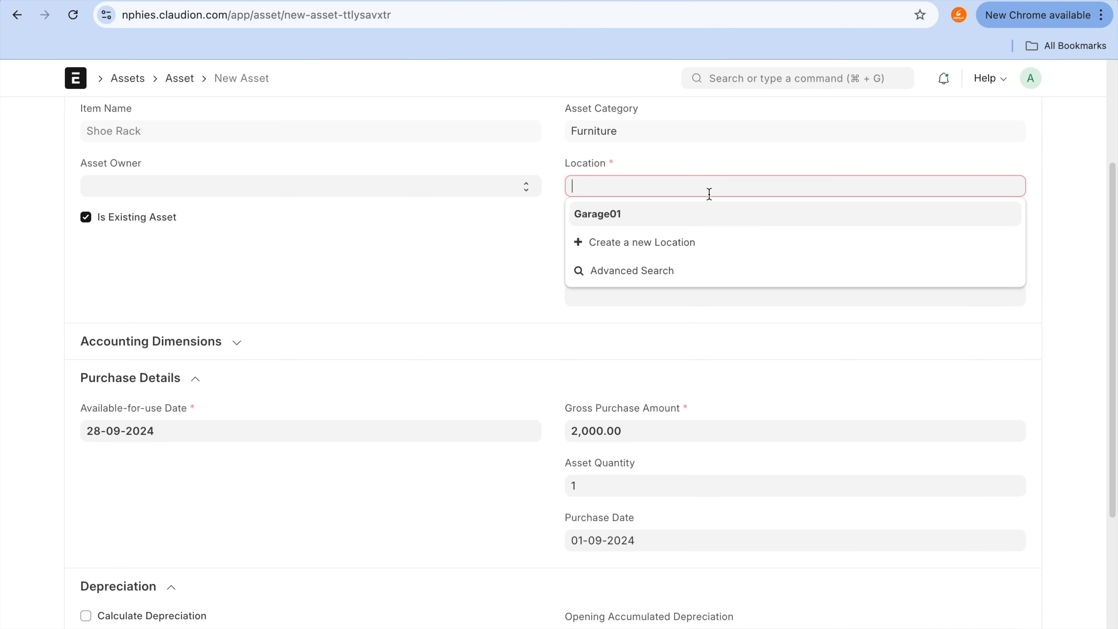
{"action": "left_click", "coordinate": [701, 220]}
{"action": "scroll", "coordinate": [705, 223], "scroll_direction": "up", "scroll_amount": 4}
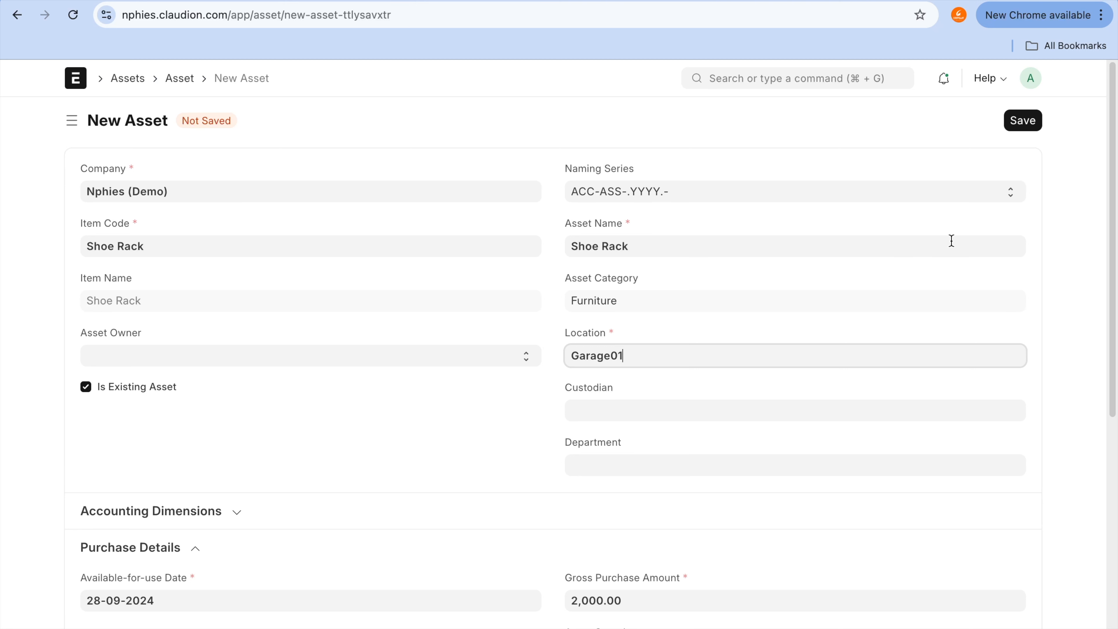
{"action": "left_click", "coordinate": [1024, 127]}
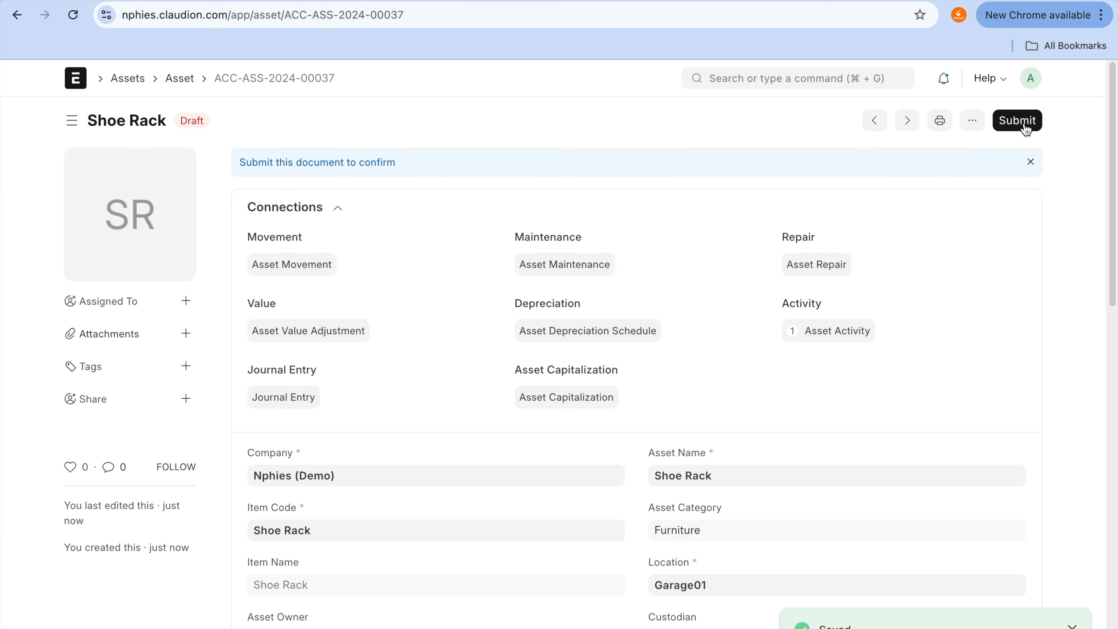
Step: Duplicate the saved Shoe Rack asset and enable Calculate Depreciation on the copy
{"action": "left_click", "coordinate": [972, 124]}
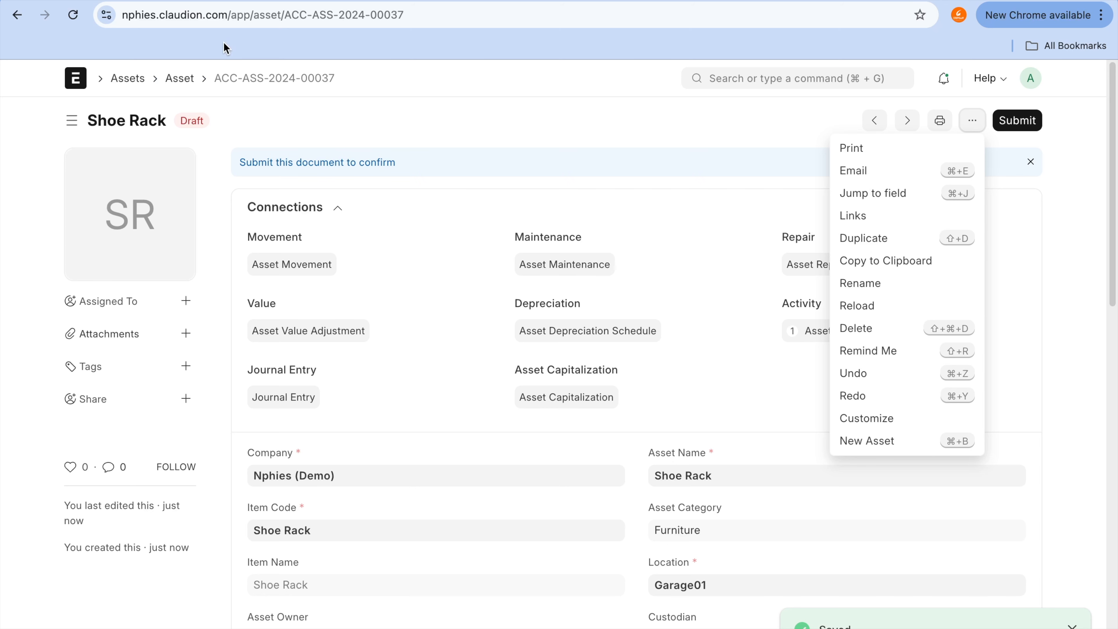
{"action": "left_click", "coordinate": [857, 238]}
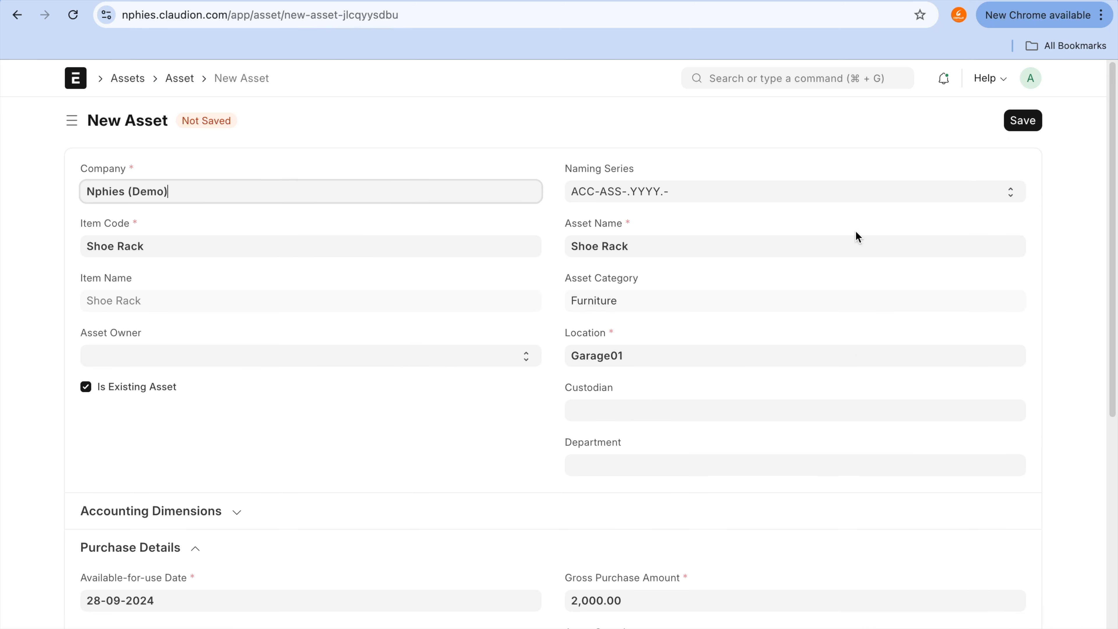
{"action": "scroll", "coordinate": [795, 350], "scroll_direction": "down", "scroll_amount": 10}
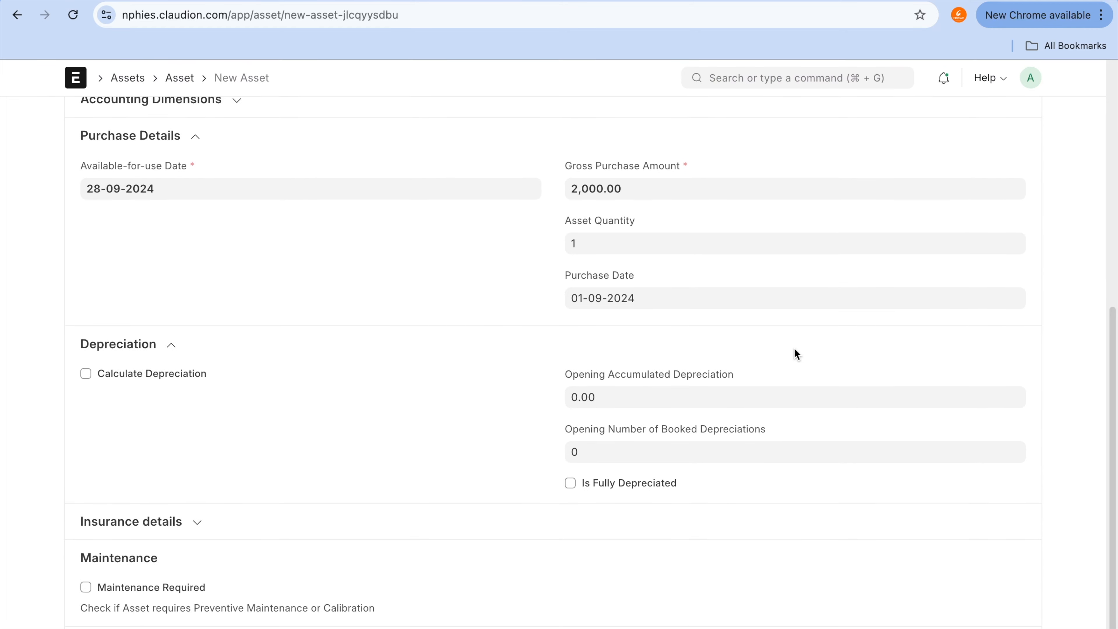
{"action": "left_click", "coordinate": [160, 374]}
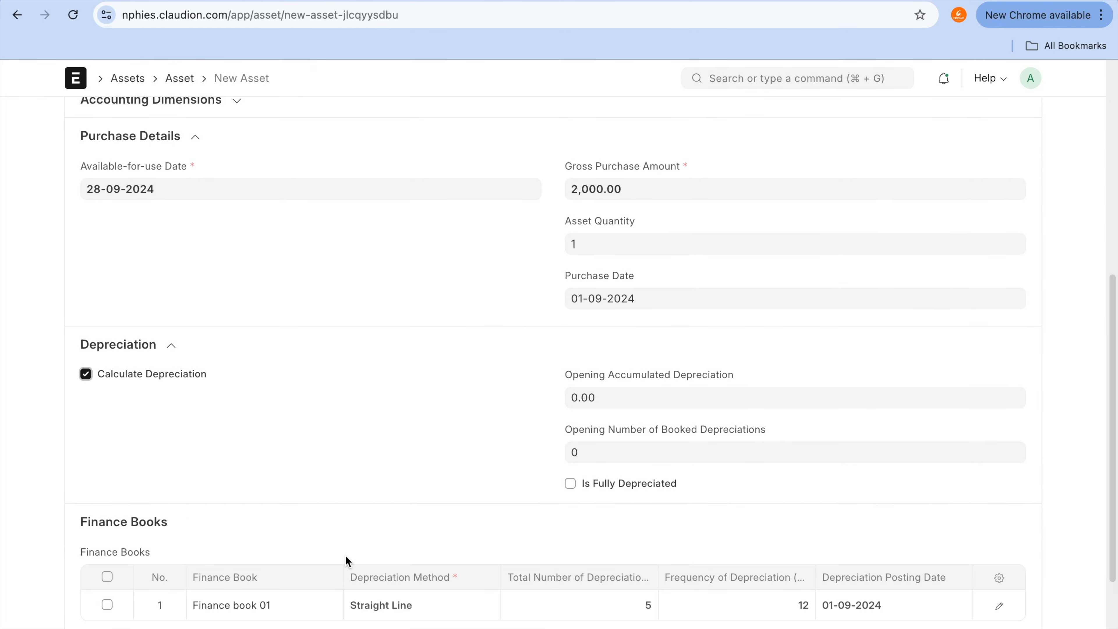
{"action": "scroll", "coordinate": [345, 556], "scroll_direction": "down", "scroll_amount": 4}
{"action": "scroll", "coordinate": [592, 472], "scroll_direction": "up", "scroll_amount": 14}
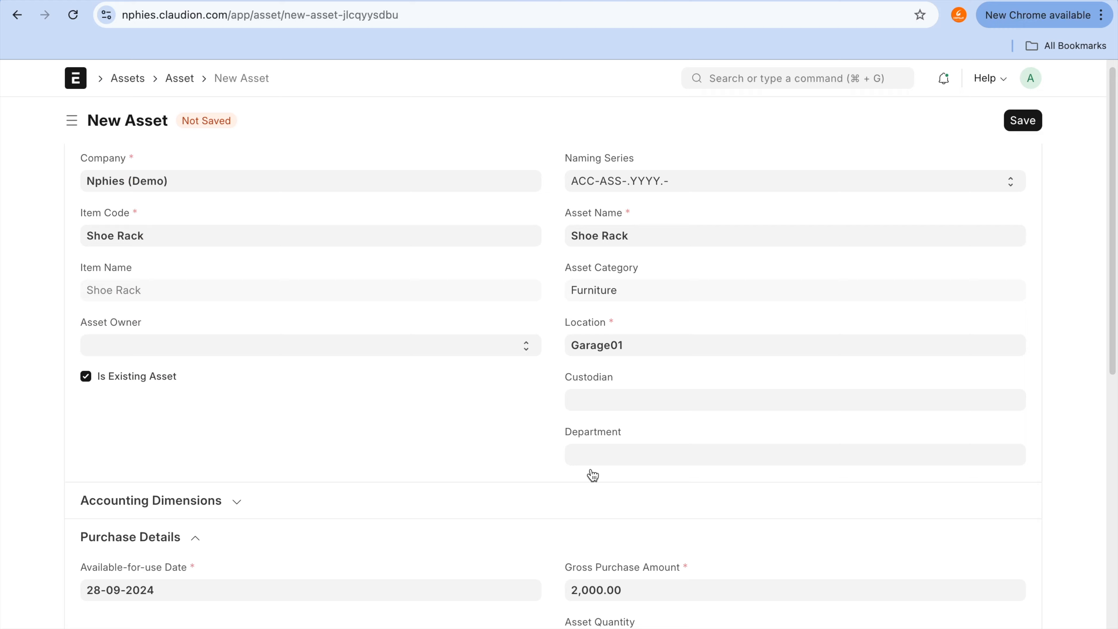
Step: In the Finance book 01 row, set the total number of depreciations to 60 and the frequency of depreciation to 1
{"action": "scroll", "coordinate": [592, 474], "scroll_direction": "down", "scroll_amount": 6}
{"action": "scroll", "coordinate": [591, 470], "scroll_direction": "down", "scroll_amount": 8}
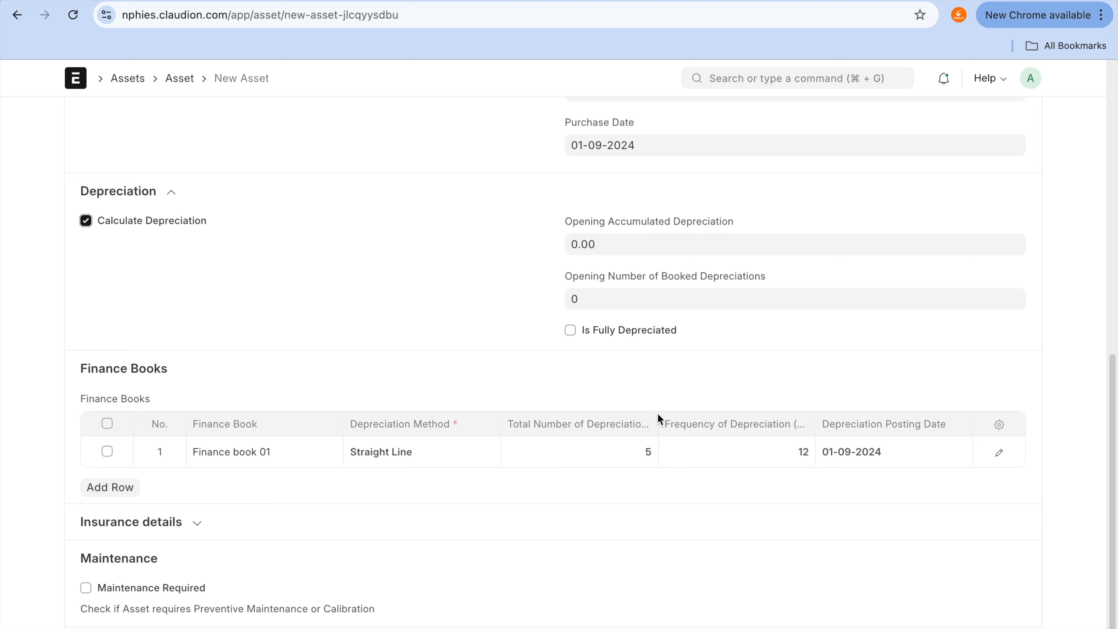
{"action": "mouse_move", "coordinate": [632, 419]}
{"action": "left_mouse_down"}
{"action": "mouse_move", "coordinate": [655, 436]}
{"action": "mouse_move", "coordinate": [643, 431]}
{"action": "left_mouse_up"}
{"action": "mouse_move", "coordinate": [778, 438]}
{"action": "left_mouse_down"}
{"action": "mouse_move", "coordinate": [838, 447]}
{"action": "mouse_move", "coordinate": [768, 399]}
{"action": "mouse_move", "coordinate": [764, 477]}
{"action": "left_mouse_up"}
{"action": "left_click", "coordinate": [620, 448]}
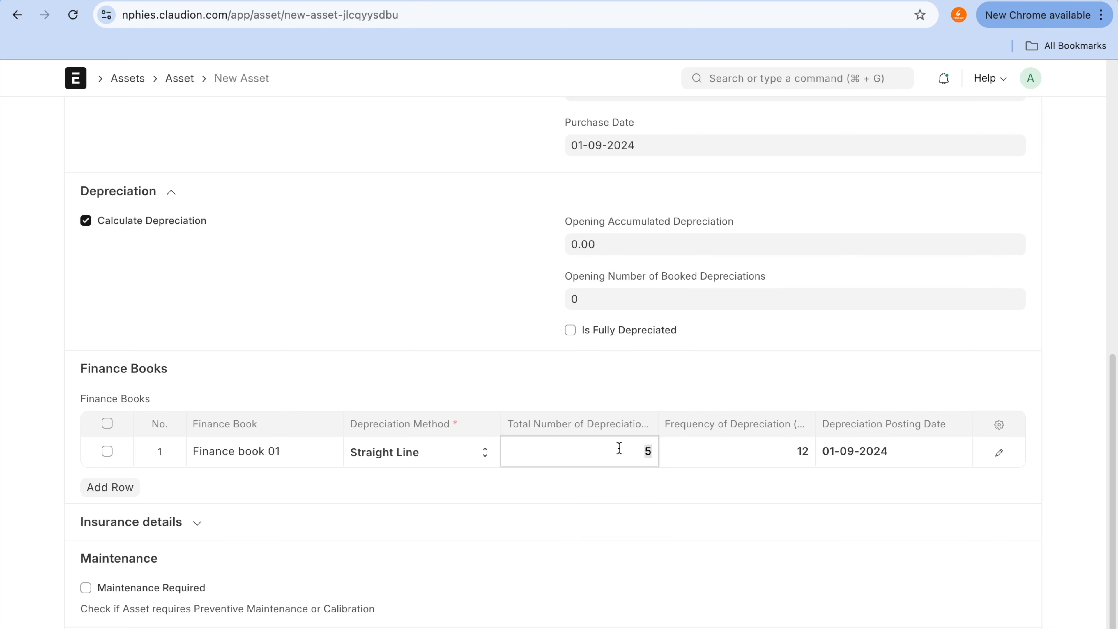
{"action": "type", "text": "60"}
{"action": "key", "text": "Tab"}
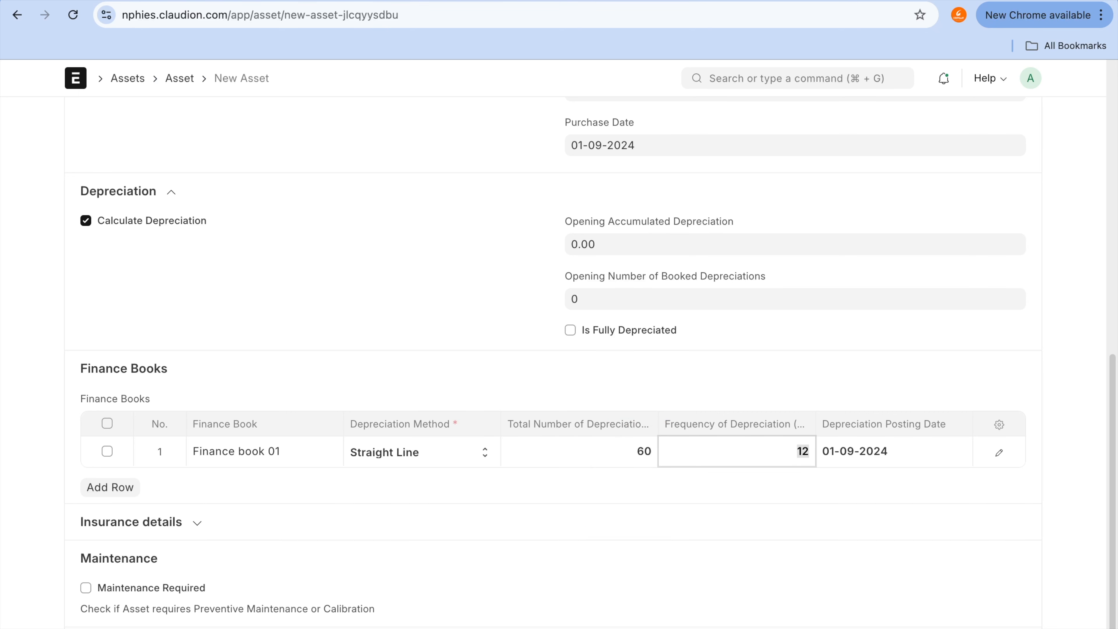
{"action": "type", "text": "1"}
{"action": "left_click", "coordinate": [674, 595]}
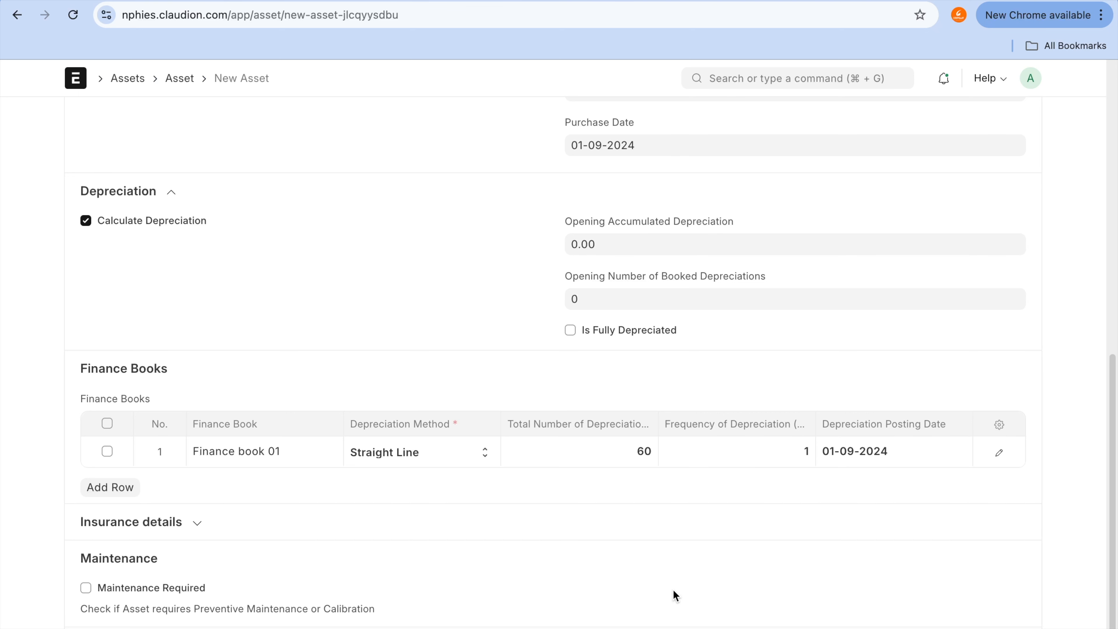
{"action": "key", "text": "ctrl+a"}
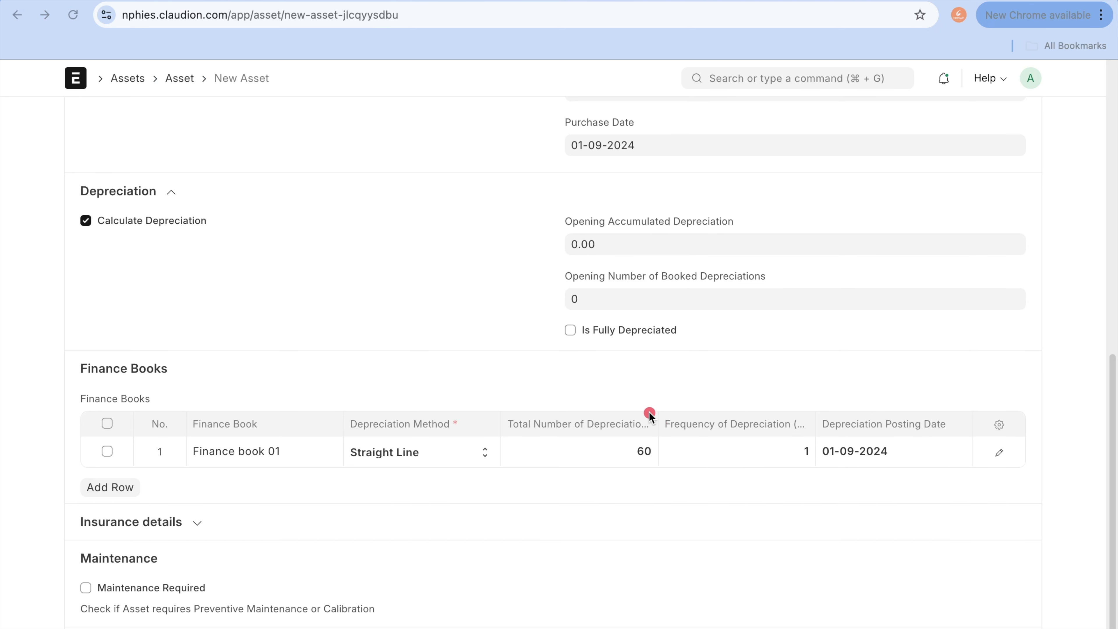
Step: Check the finance book's depreciation count and frequency, and try to save the duplicated asset
{"action": "mouse_move", "coordinate": [649, 412]}
{"action": "left_mouse_down"}
{"action": "mouse_move", "coordinate": [588, 453]}
{"action": "mouse_move", "coordinate": [665, 416]}
{"action": "left_mouse_up"}
{"action": "mouse_move", "coordinate": [800, 416]}
{"action": "left_mouse_down"}
{"action": "mouse_move", "coordinate": [761, 470]}
{"action": "mouse_move", "coordinate": [805, 415]}
{"action": "mouse_move", "coordinate": [795, 398]}
{"action": "left_mouse_up"}
{"action": "scroll", "coordinate": [796, 402], "scroll_direction": "up", "scroll_amount": 3}
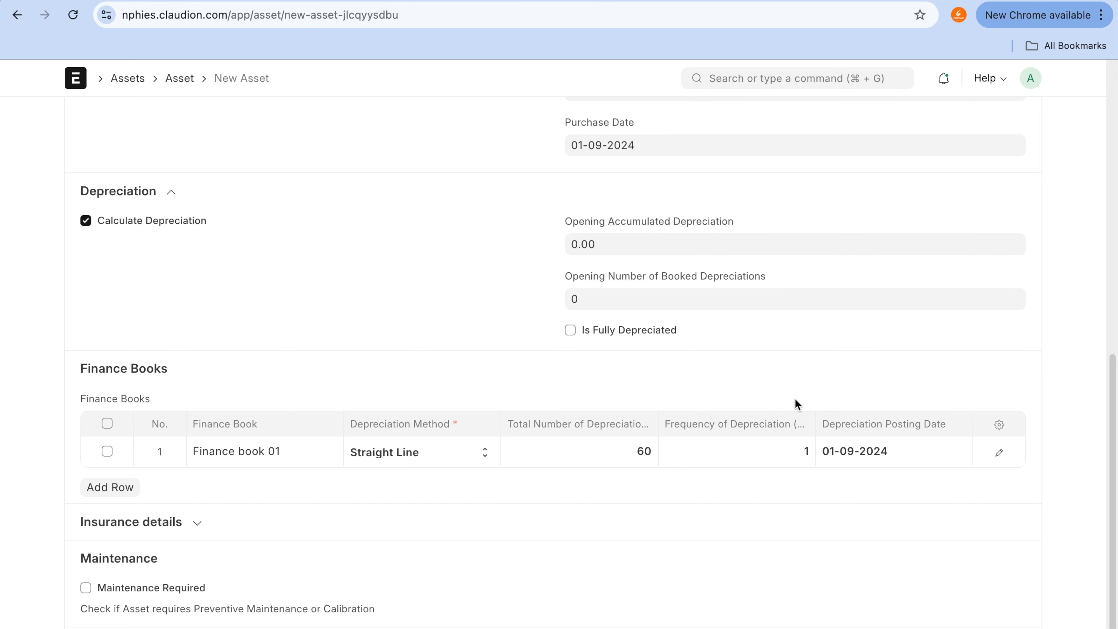
{"action": "left_click", "coordinate": [1031, 128]}
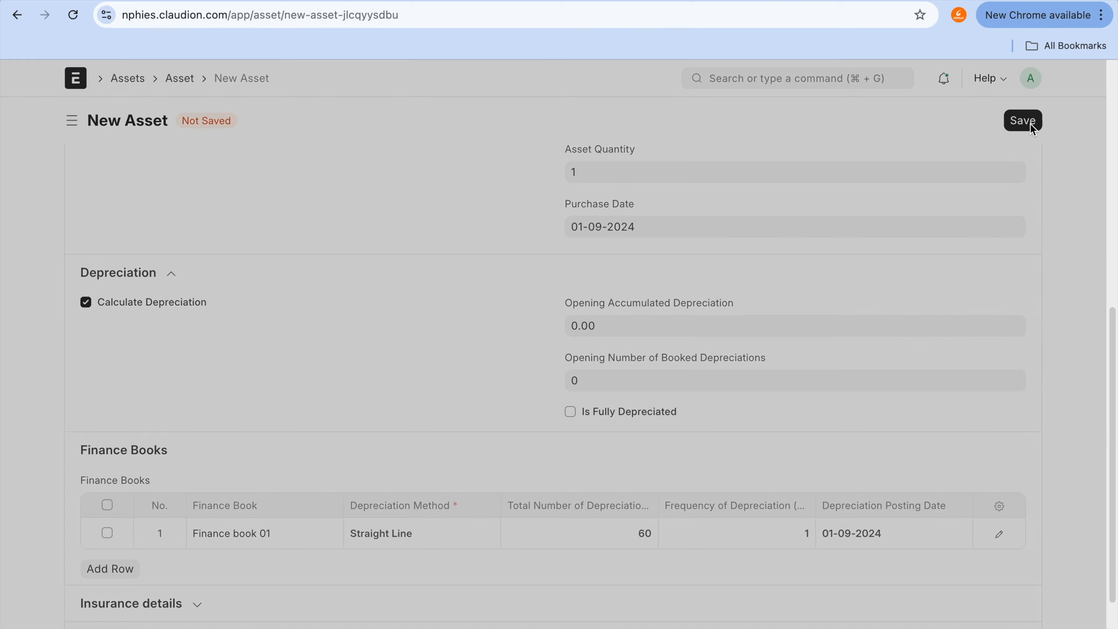
{"action": "left_click", "coordinate": [761, 105]}
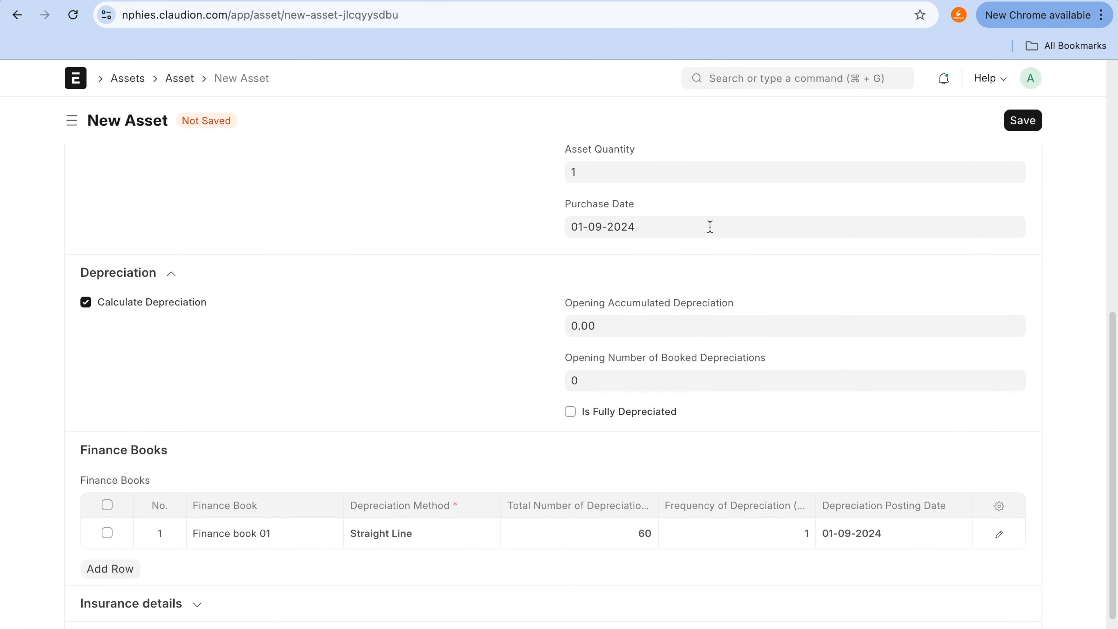
Step: Set the duplicated Shoe Rack's purchase date to 01-08-2024
{"action": "scroll", "coordinate": [710, 227], "scroll_direction": "up", "scroll_amount": 4}
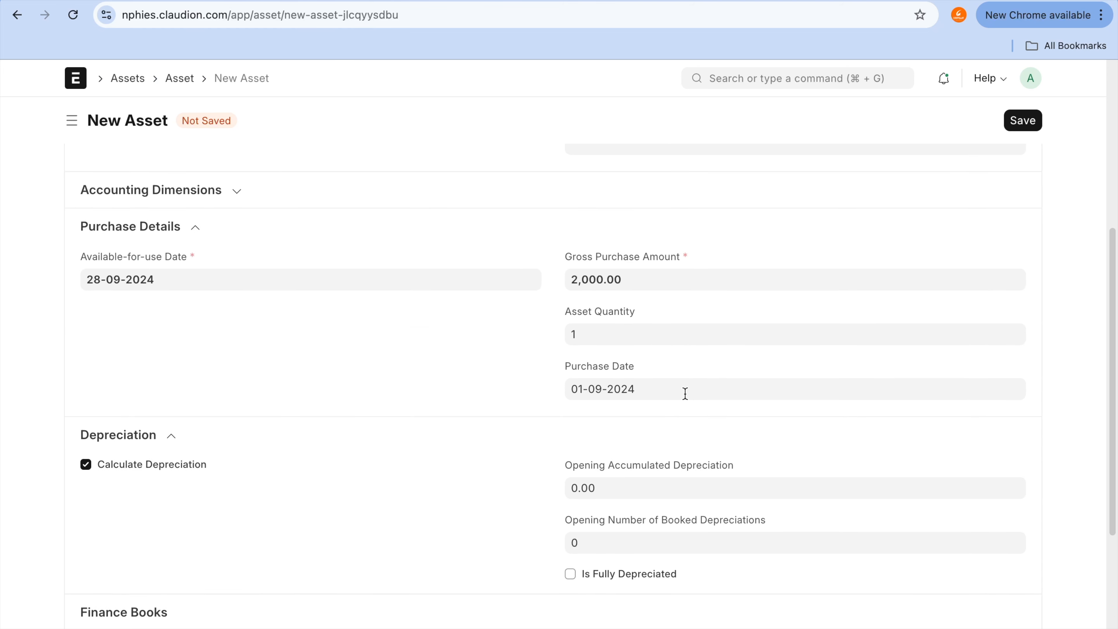
{"action": "left_click", "coordinate": [685, 393]}
{"action": "left_click", "coordinate": [581, 169]}
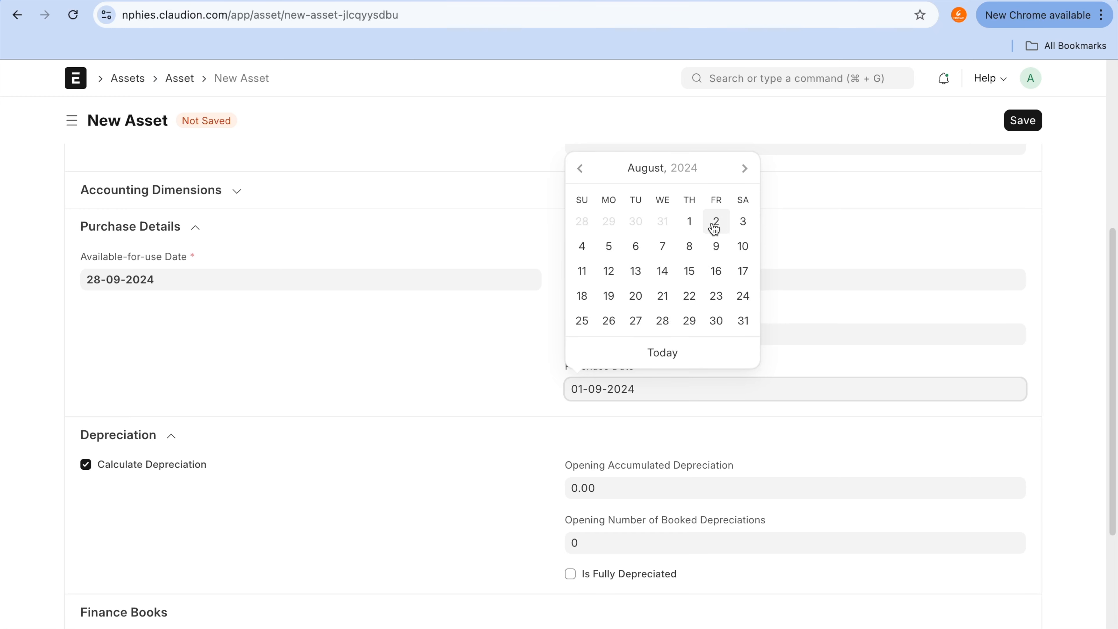
{"action": "left_click", "coordinate": [690, 222]}
Step: Set the Finance book 01 row's depreciation posting date to 31-10-2024 and save the asset
{"action": "scroll", "coordinate": [689, 573], "scroll_direction": "down", "scroll_amount": 6}
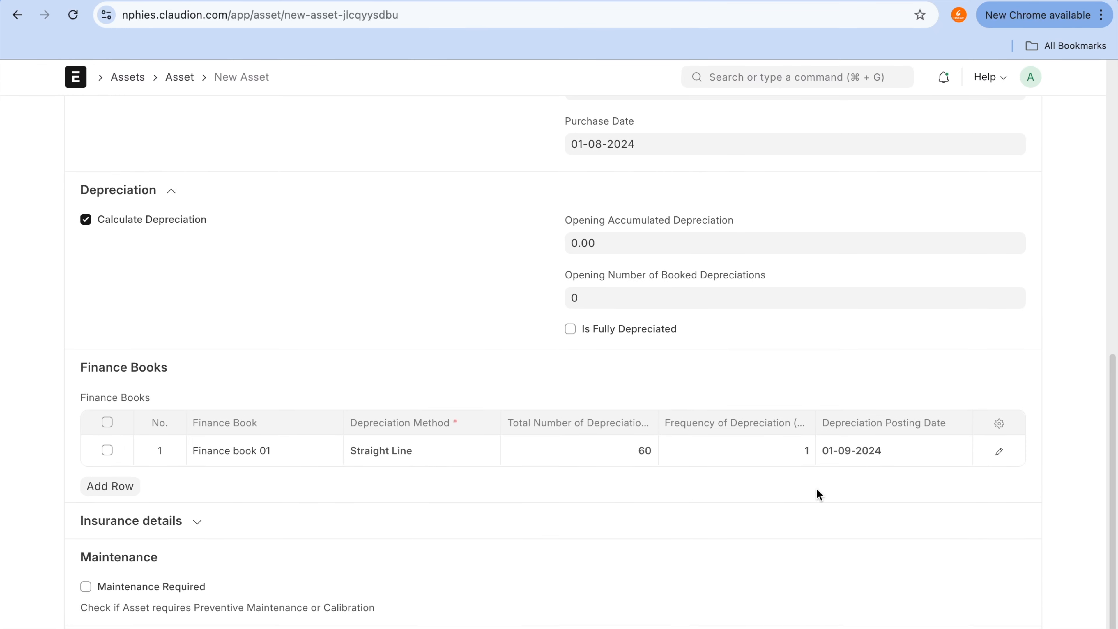
{"action": "left_click", "coordinate": [923, 452]}
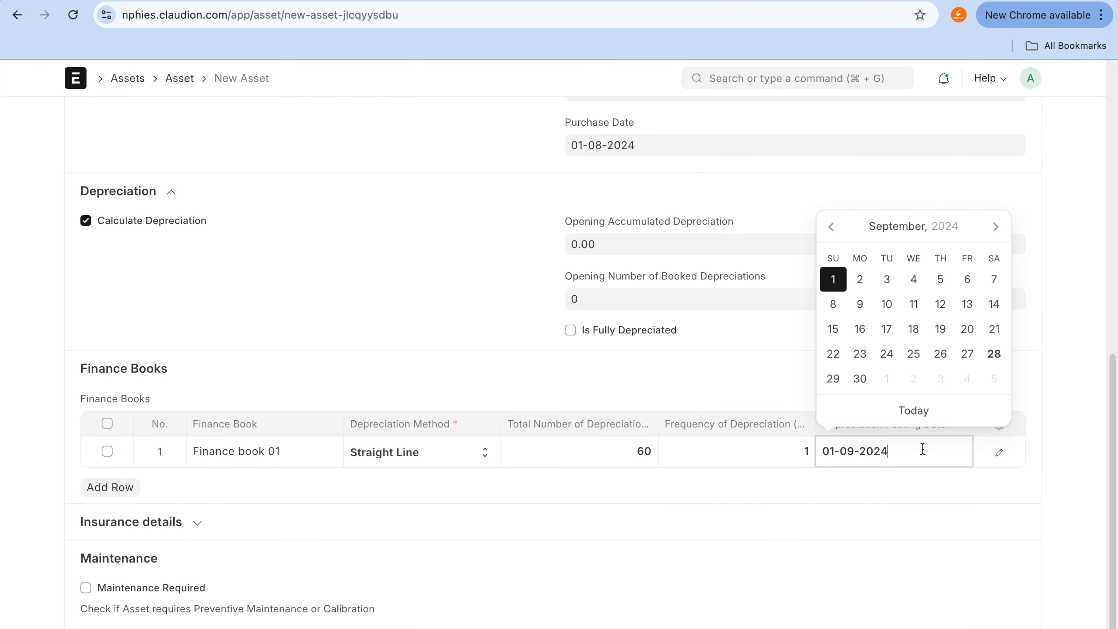
{"action": "left_click", "coordinate": [997, 228]}
{"action": "left_click", "coordinate": [939, 379]}
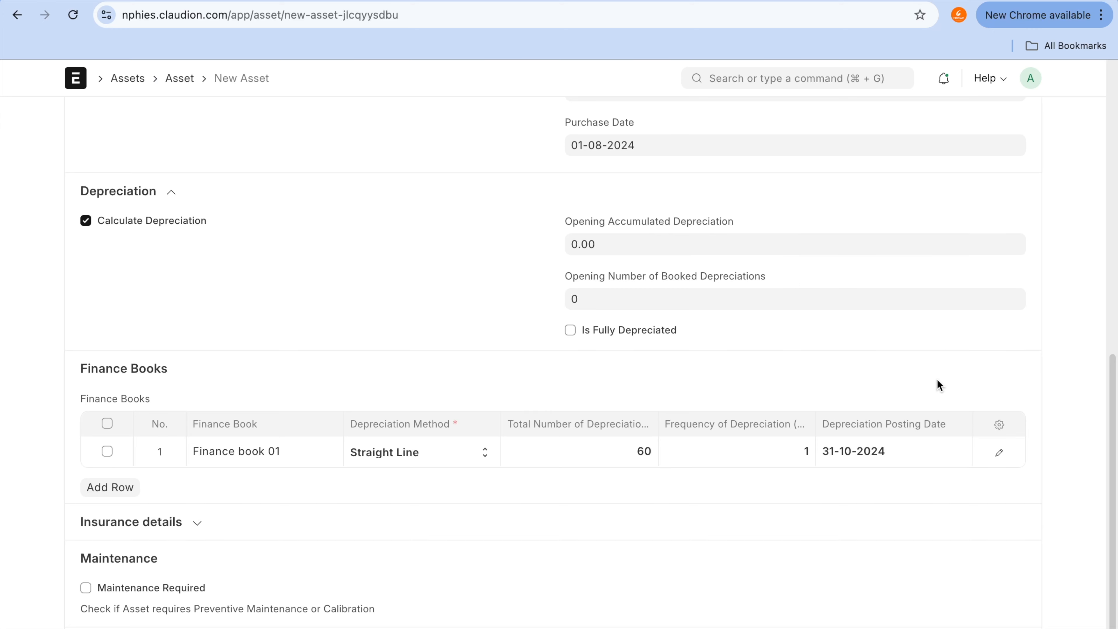
{"action": "scroll", "coordinate": [951, 320], "scroll_direction": "up", "scroll_amount": 3}
{"action": "left_click", "coordinate": [1031, 114]}
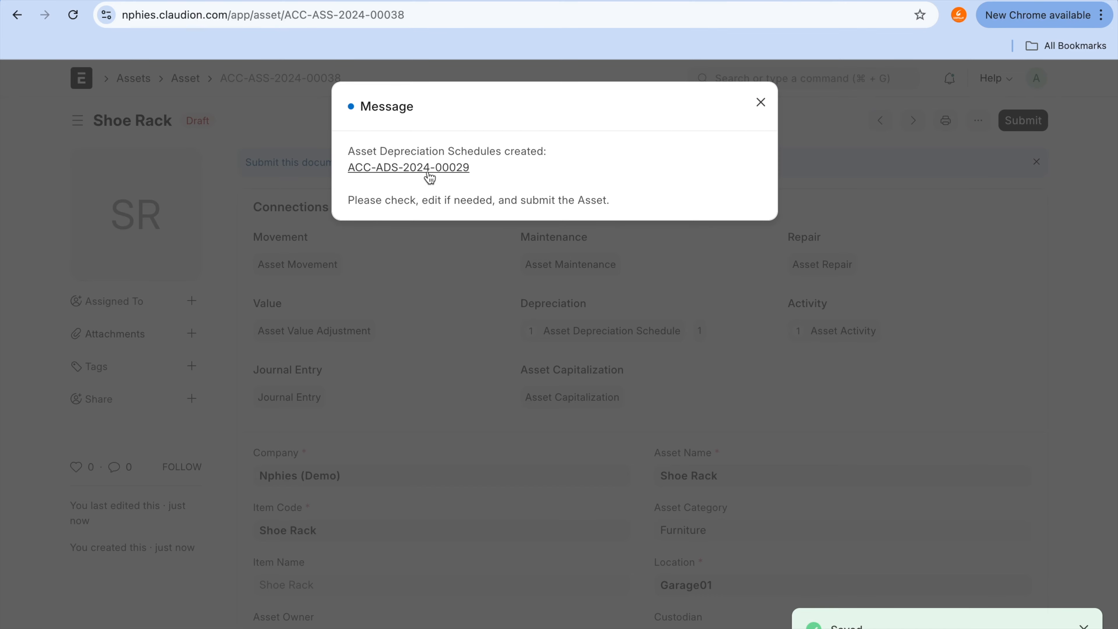
Step: Open the newly created asset depreciation schedule and review its monthly dates and depreciation amounts
{"action": "left_click", "coordinate": [430, 173]}
{"action": "scroll", "coordinate": [617, 364], "scroll_direction": "down", "scroll_amount": 3}
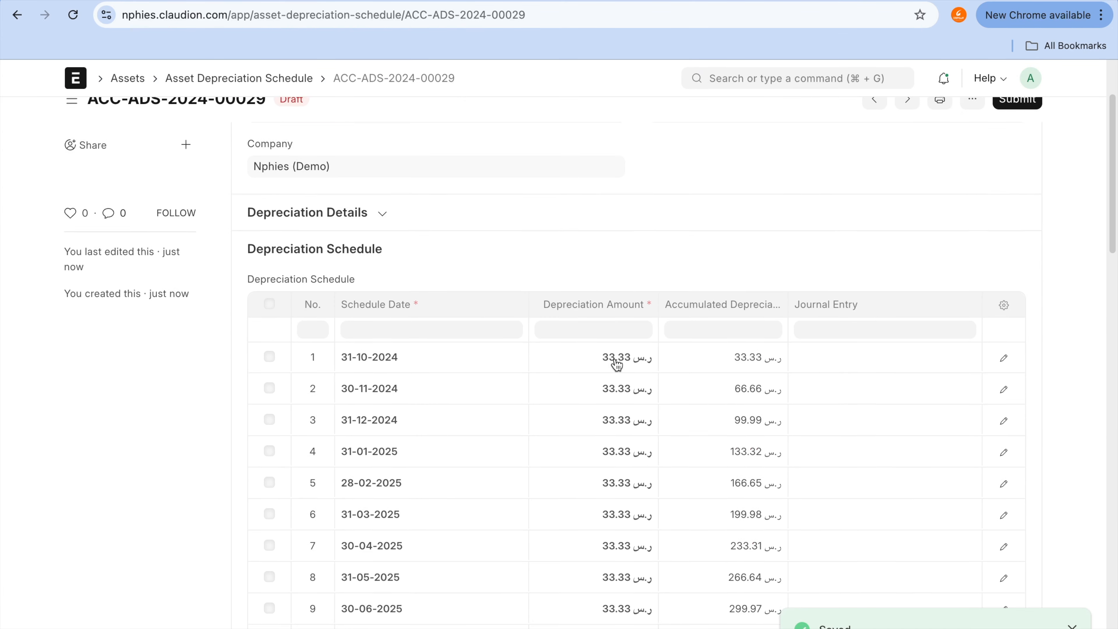
{"action": "scroll", "coordinate": [477, 300], "scroll_direction": "down", "scroll_amount": 5}
{"action": "scroll", "coordinate": [434, 280], "scroll_direction": "up", "scroll_amount": 2}
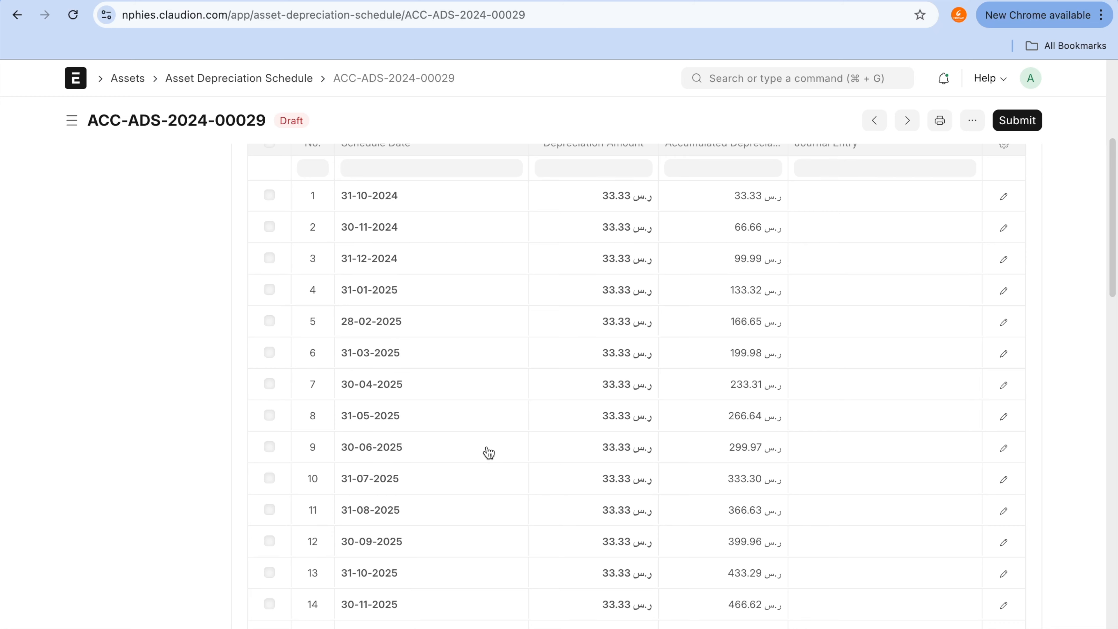
{"action": "scroll", "coordinate": [487, 452], "scroll_direction": "up", "scroll_amount": 4}
{"action": "scroll", "coordinate": [488, 453], "scroll_direction": "down", "scroll_amount": 20}
{"action": "scroll", "coordinate": [489, 452], "scroll_direction": "down", "scroll_amount": 5}
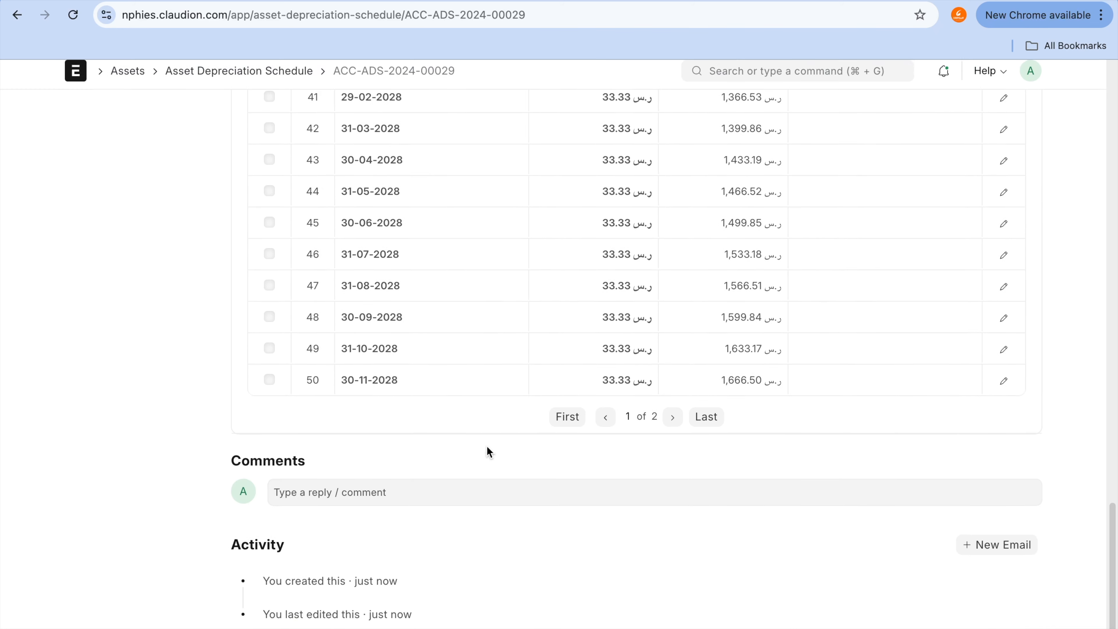
Step: Go to the second page of the depreciation schedule and examine its final entries
{"action": "left_click", "coordinate": [673, 424]}
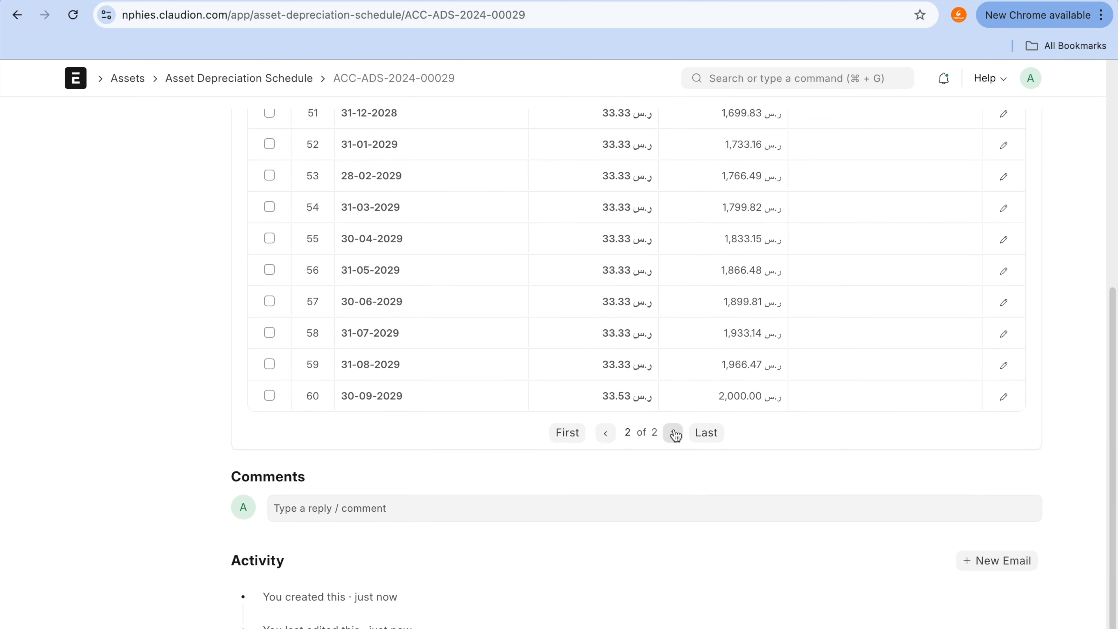
{"action": "scroll", "coordinate": [675, 437], "scroll_direction": "up", "scroll_amount": 3}
{"action": "scroll", "coordinate": [672, 435], "scroll_direction": "down", "scroll_amount": 2}
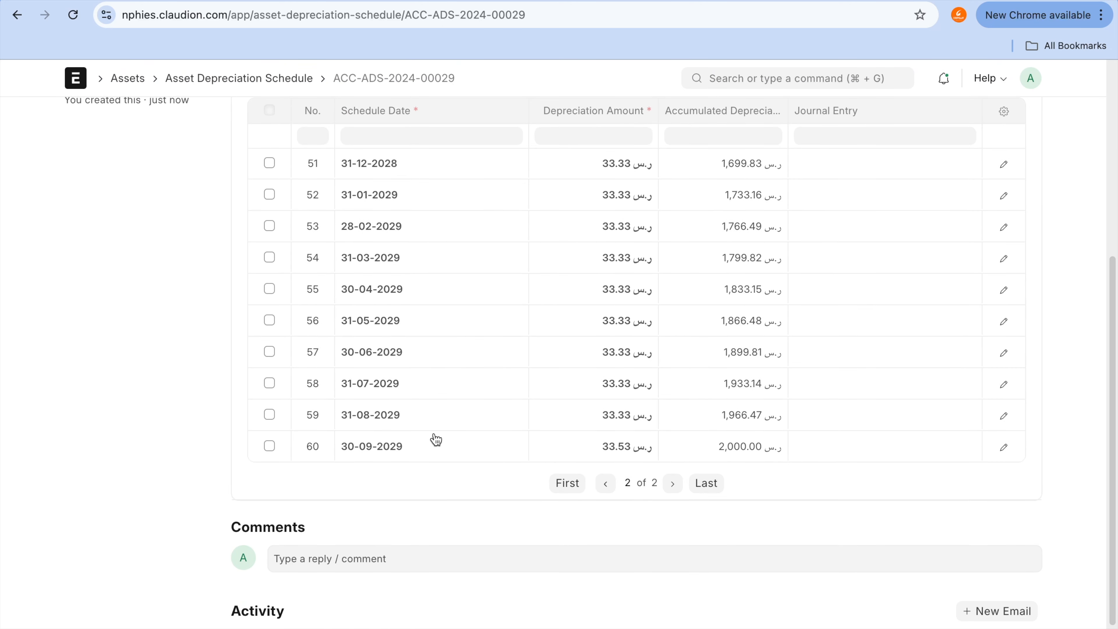
{"action": "mouse_move", "coordinate": [435, 433]}
{"action": "left_mouse_down"}
{"action": "mouse_move", "coordinate": [354, 418]}
{"action": "mouse_move", "coordinate": [328, 471]}
{"action": "mouse_move", "coordinate": [429, 444]}
{"action": "left_mouse_up"}
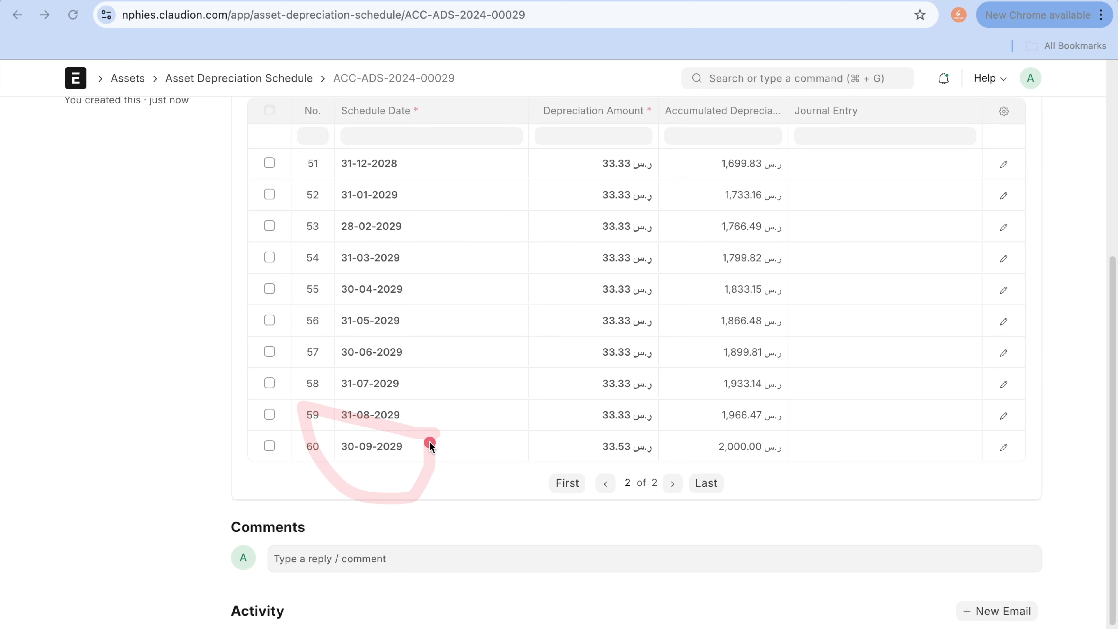
{"action": "scroll", "coordinate": [429, 442], "scroll_direction": "up", "scroll_amount": 10}
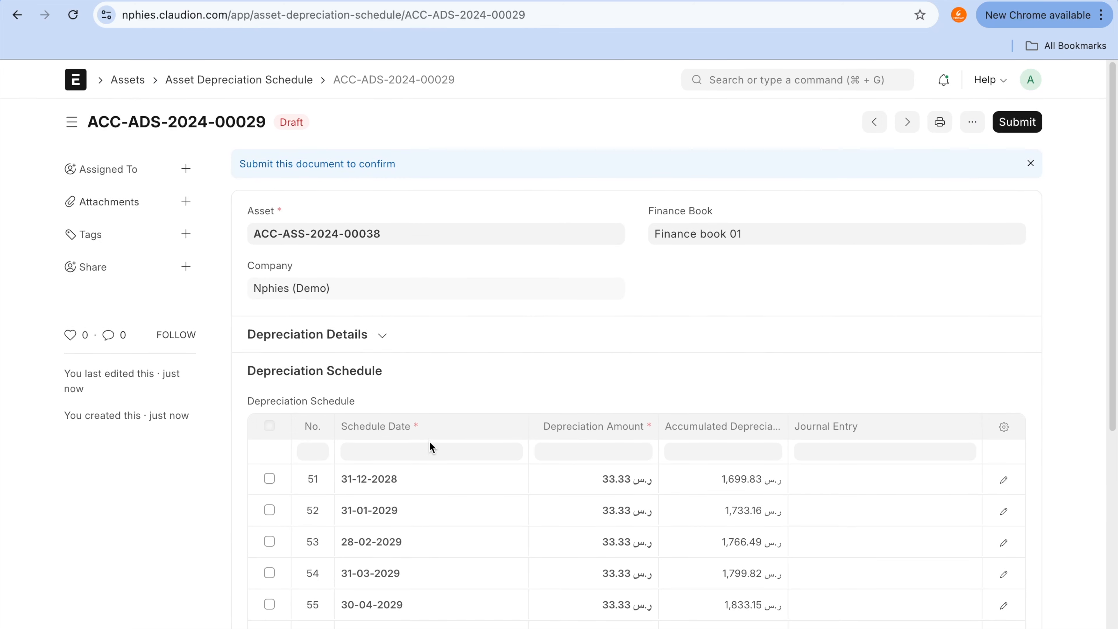